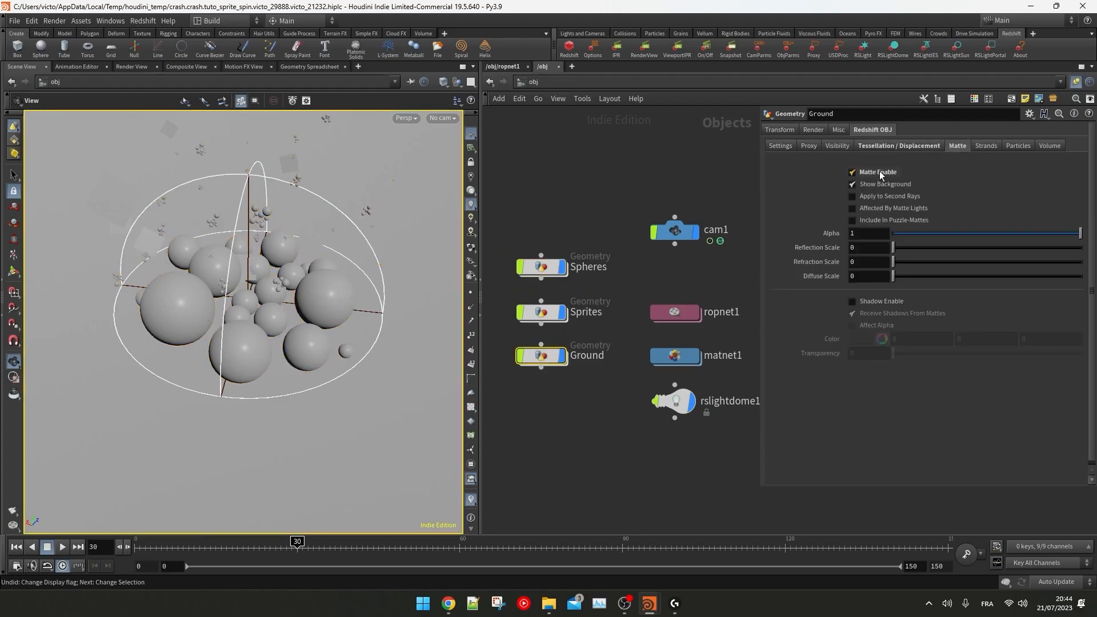
click(644, 49)
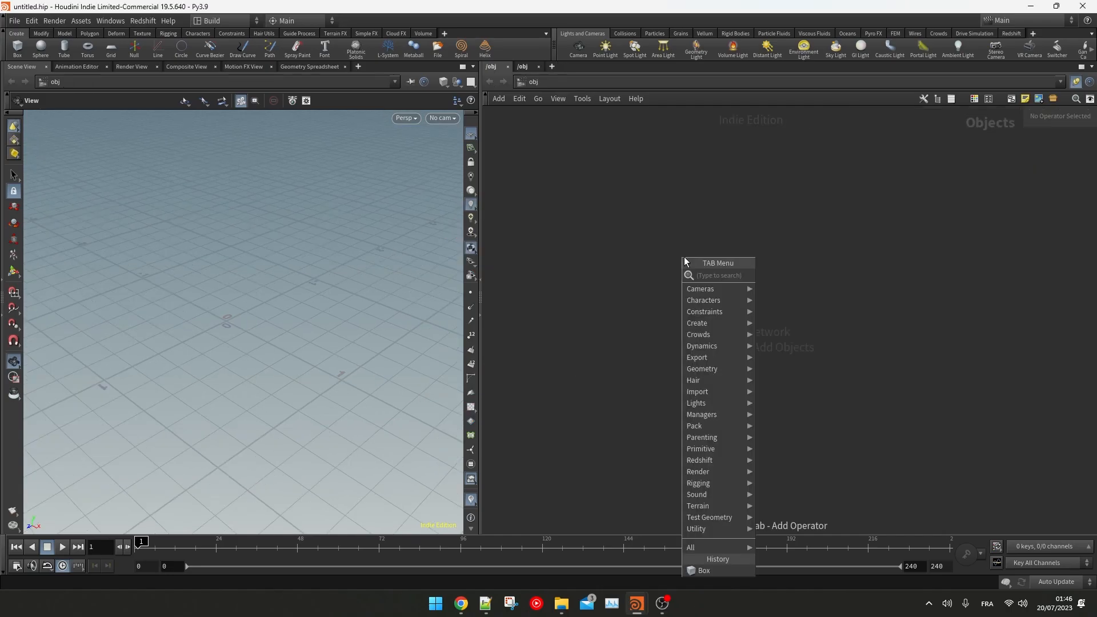
Step: Create a Geometry object at the object level and rename it Sprites
text(geo)
key(Return)
click(684, 256)
key(F2)
text(Sprites)
key(Return)
Step: Go inside the Sprites object and add a Grid node
double_click(686, 255)
key(Tab)
text(grid)
key(Return)
click(681, 254)
drag(327, 230, 290, 264)
scroll(290, 264, down, 5)
scroll(680, 299, up, 1)
Step: Add a UV Quick Shade node below grid1, load the butterfly sprite sheet as its texture map and go to frame 0
key(Tab)
text(uvq)
key(Return)
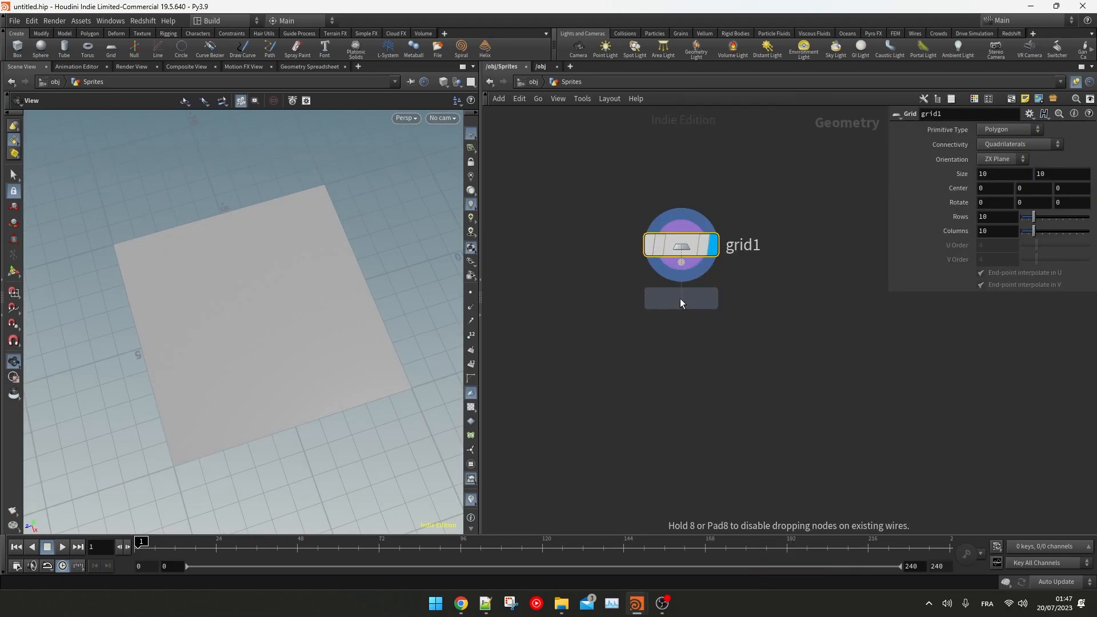
click(681, 338)
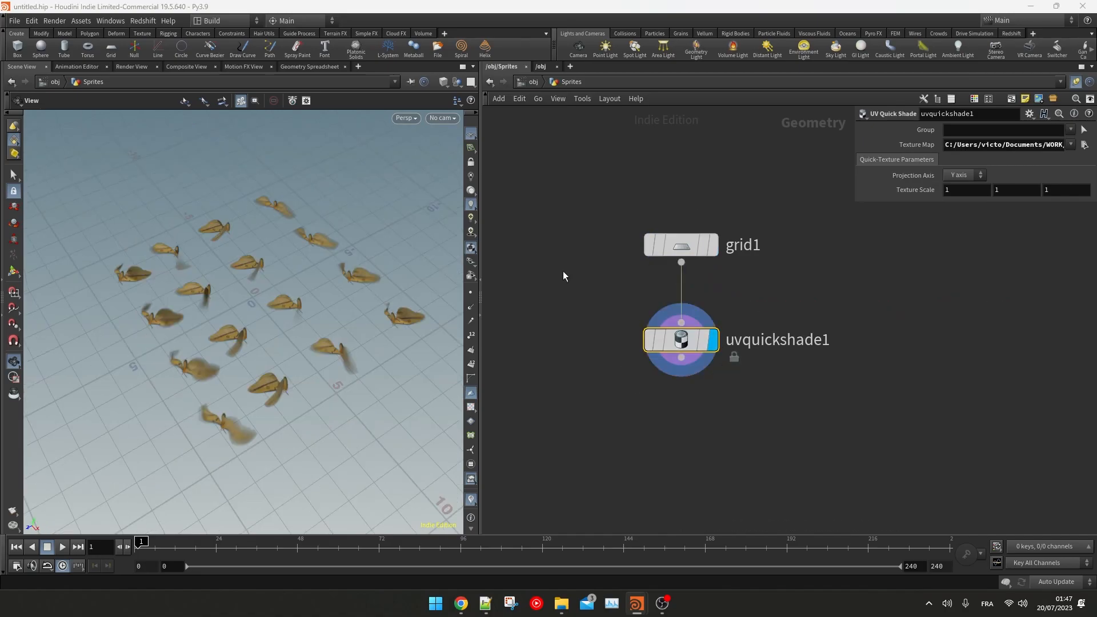
drag(164, 245, 286, 407)
scroll(284, 276, up, 3)
key(Left)
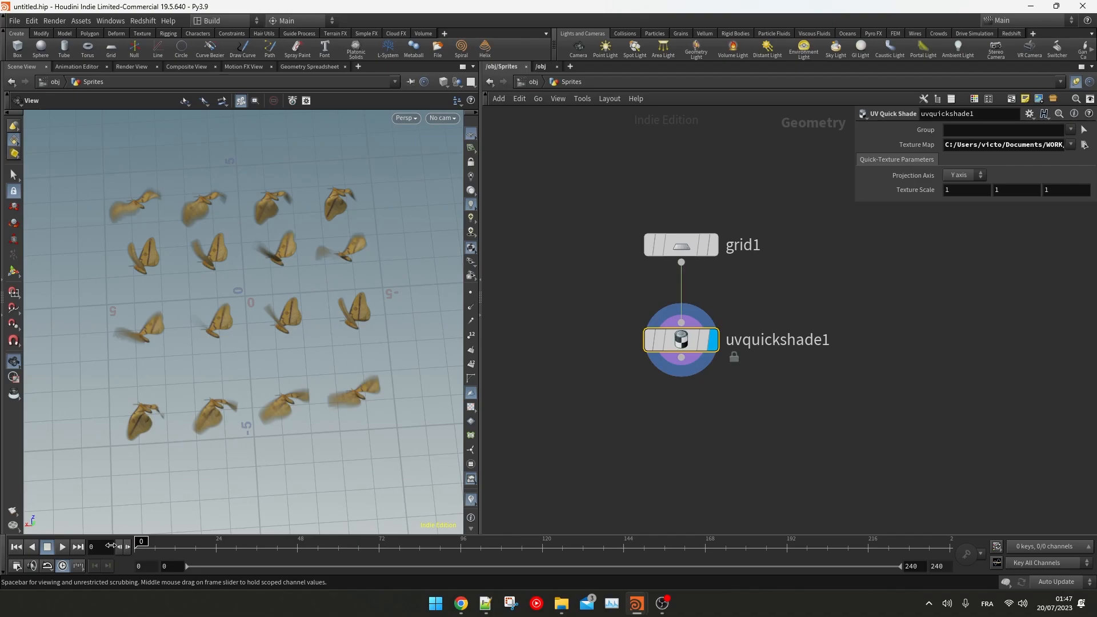
Step: Set grid1 to 5 rows and 5 columns
drag(285, 327, 252, 301)
drag(410, 174, 268, 436)
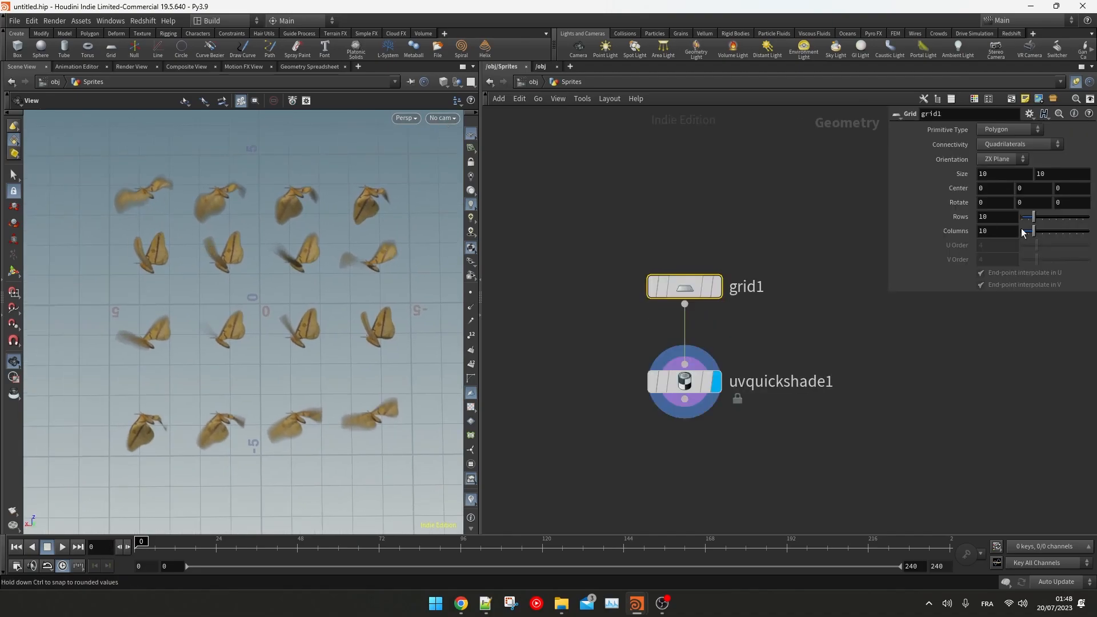
text(5)
key(Tab)
text(5)
key(Return)
Step: Compare the grid cells with the sprites in wireframe and template grid1 over the shaded display
key(w)
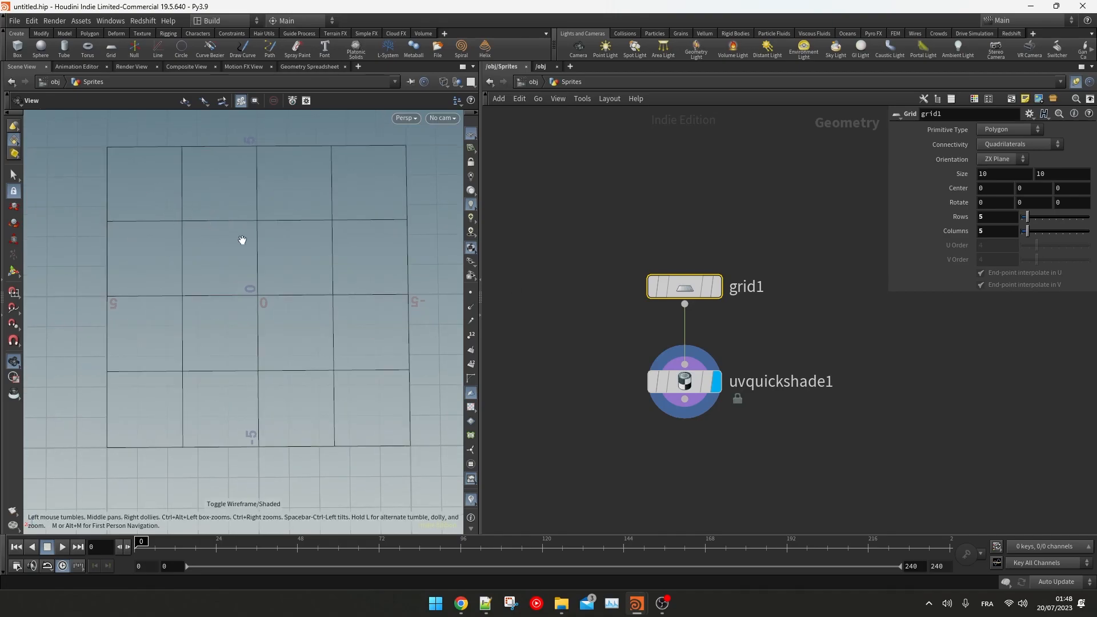
click(700, 379)
key(w)
click(709, 287)
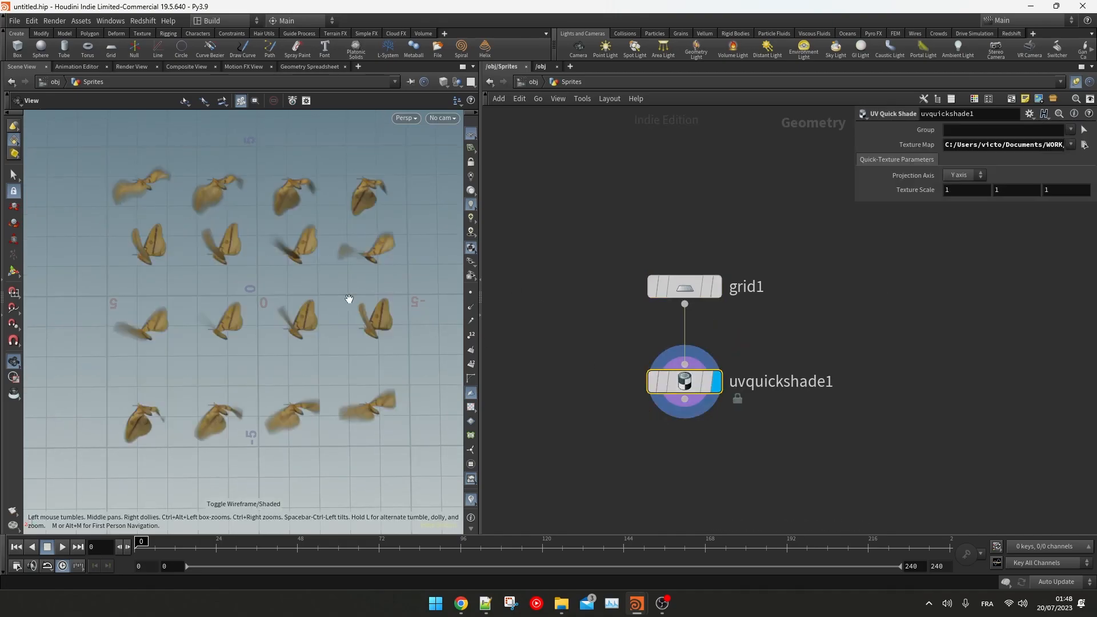
drag(360, 214, 206, 197)
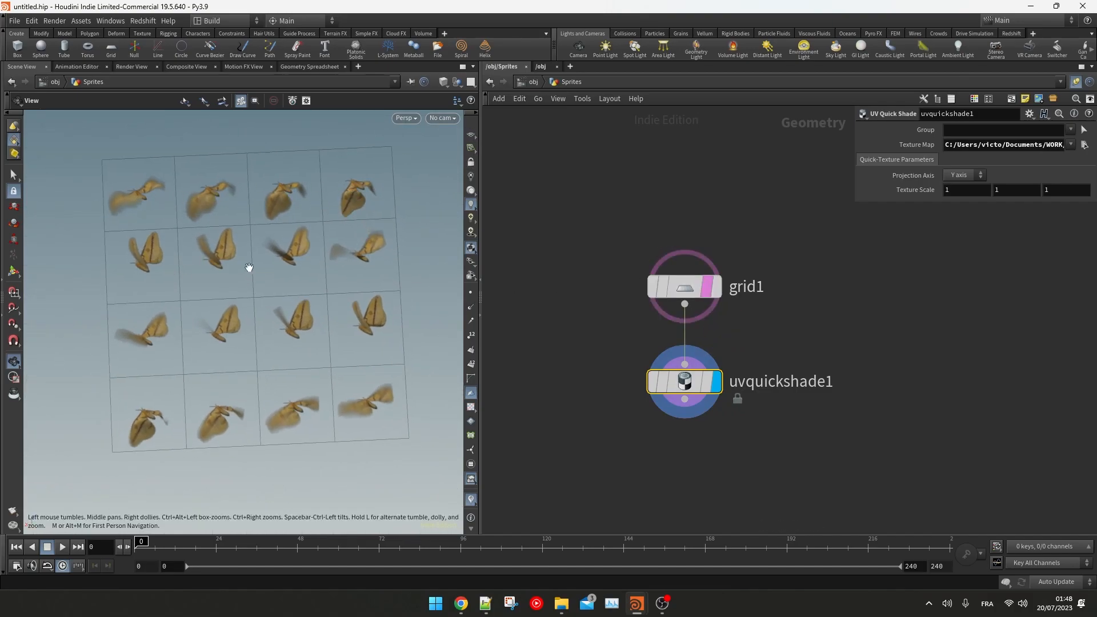
Step: Add a For-Each Primitive loop and wire uvquickshade1 into its begin block
key(Tab)
text(for each)
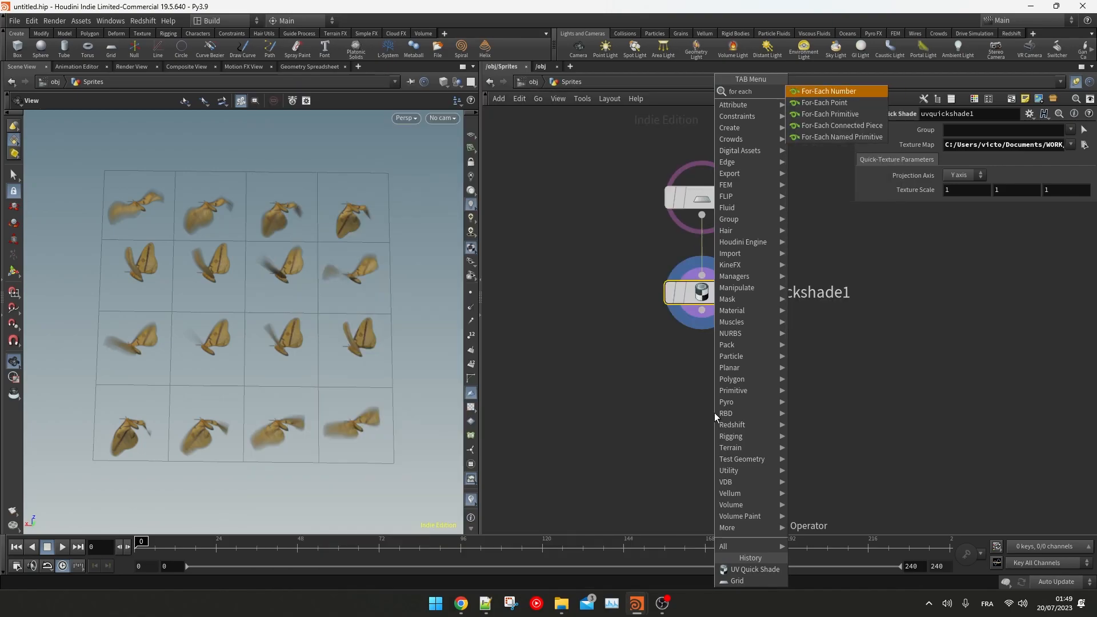
click(849, 114)
click(705, 404)
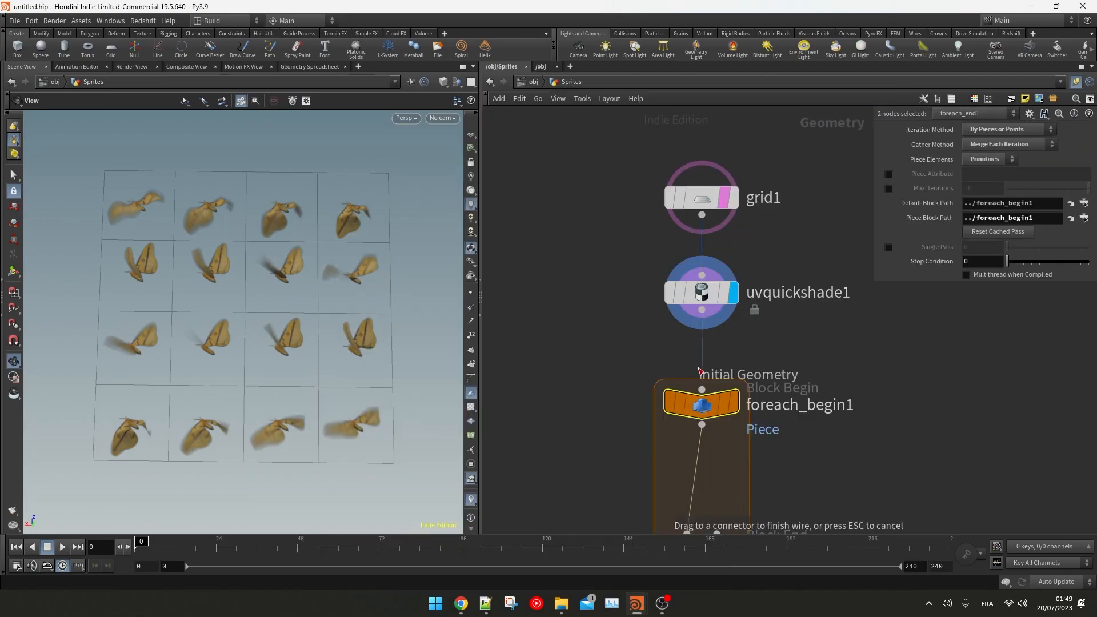
Step: Insert a Transform node inside the for-each loop with its Translate set to -$CEX, -$CEY and -$CEZ
key(Tab)
text(transform)
click(839, 136)
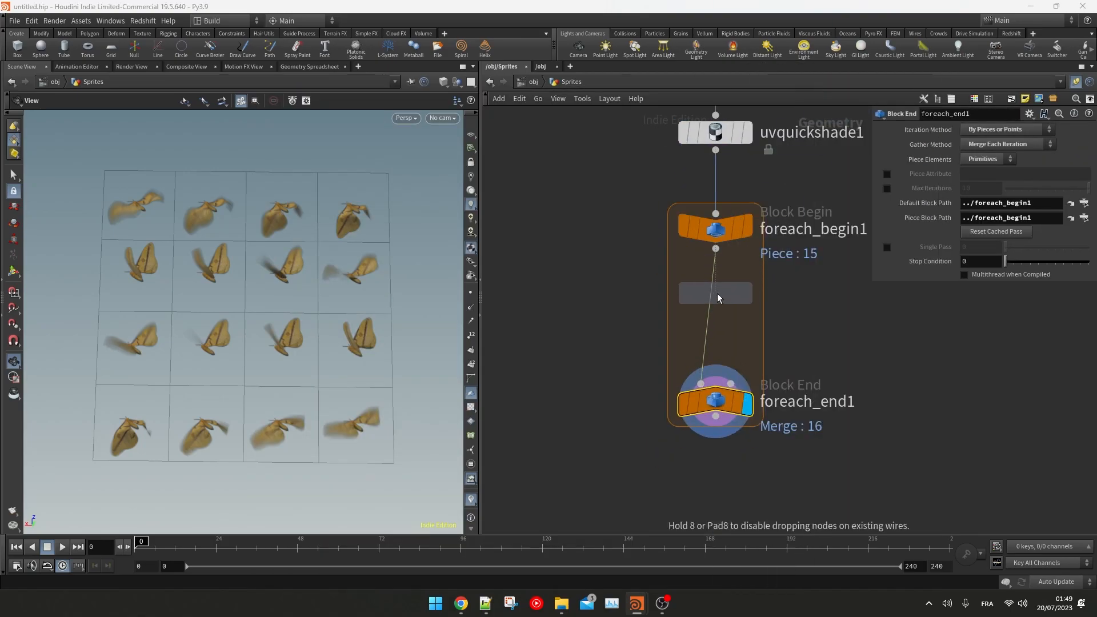
click(713, 309)
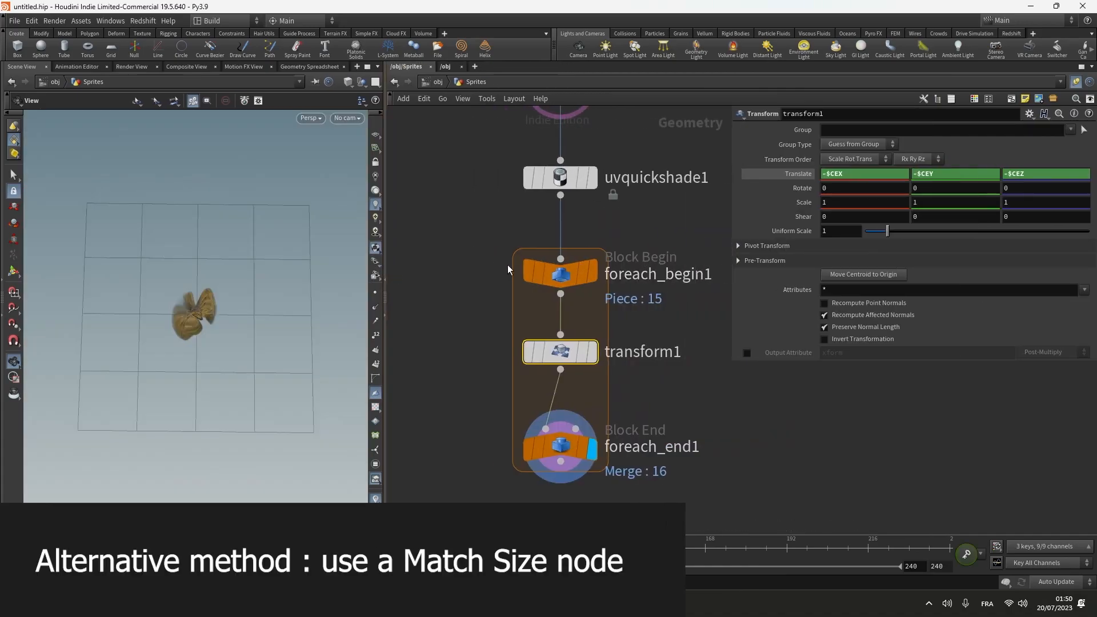
Step: Place a separate Add node beside the sprite chain with one point at the origin
middle_drag(508, 265, 486, 271)
scroll(200, 306, up, 6)
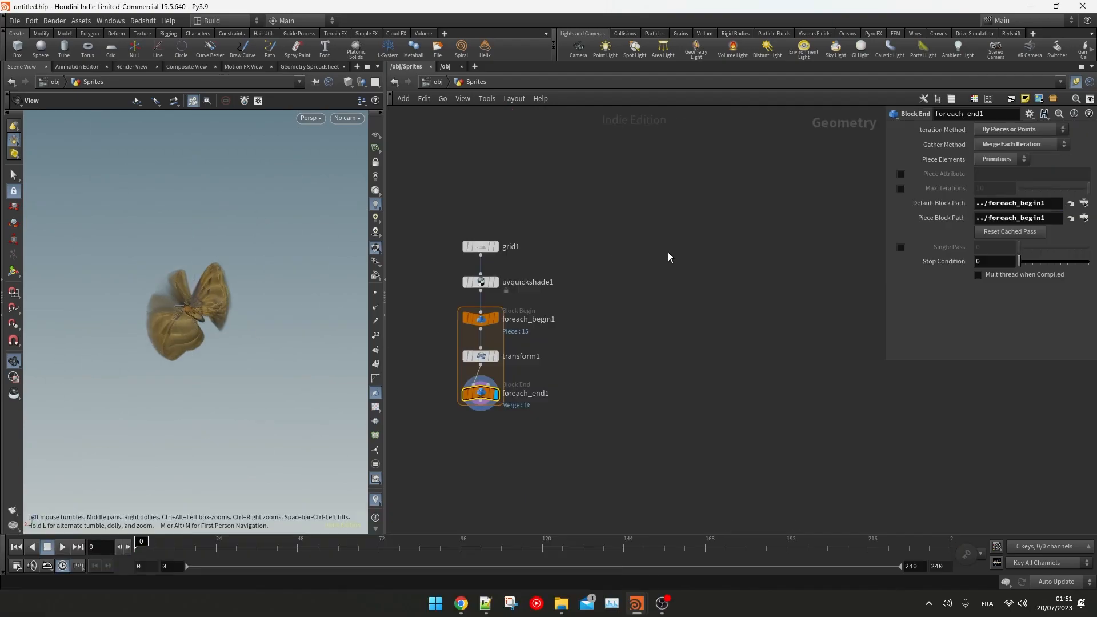
key(Tab)
text(add)
key(Return)
click(683, 259)
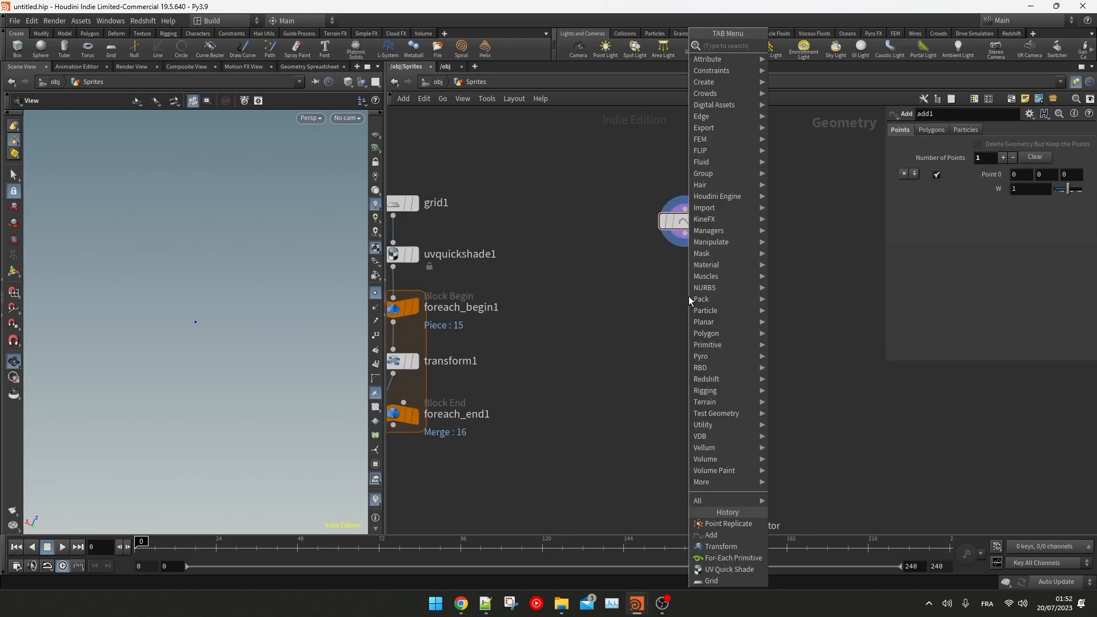
Step: Attach a Point Replicate node below add1 generating 10 points per point and show the reference grid
key(Right)
key(Return)
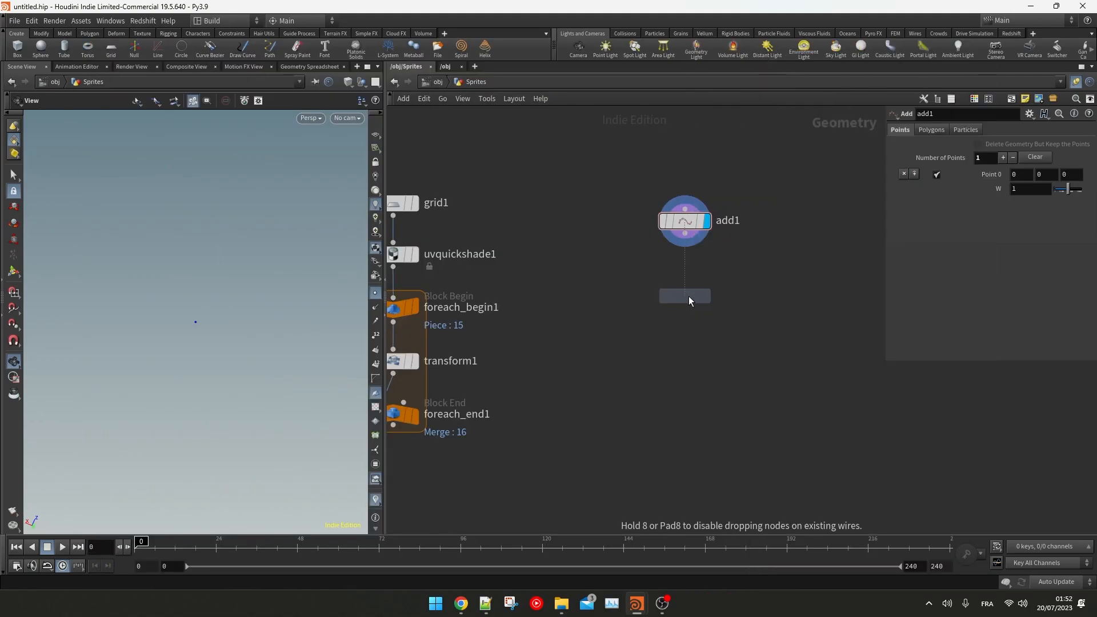
click(688, 296)
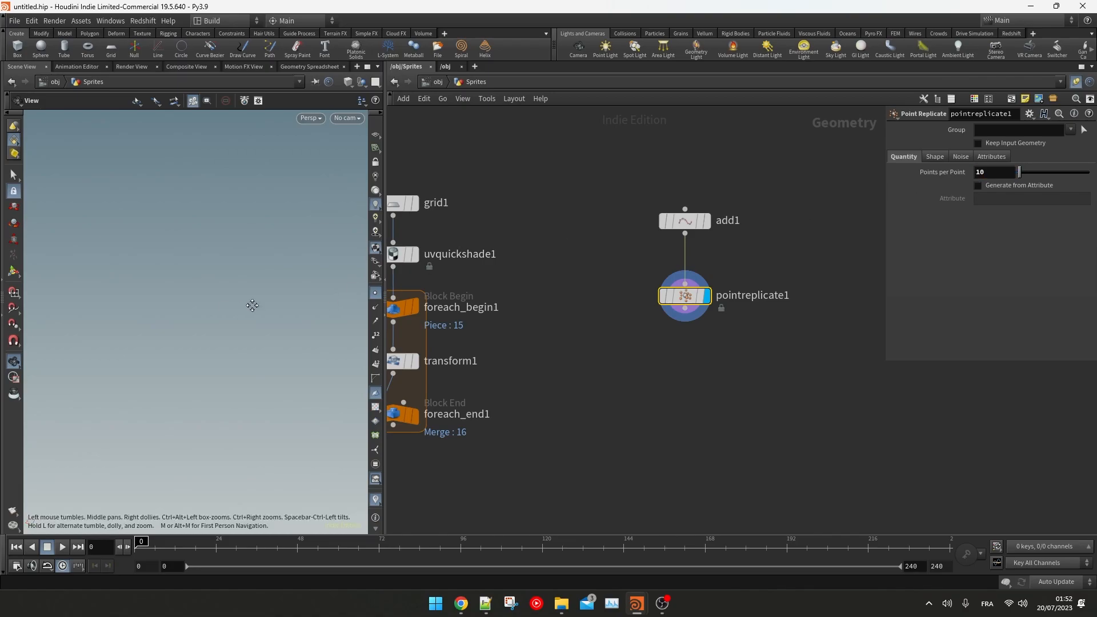
click(375, 136)
drag(261, 243, 286, 300)
Step: Add a Copy to Points node, wire foreach_end1 and pointreplicate1 into its inputs, and display it
middle_drag(539, 465, 592, 406)
key(Tab)
text(copytop)
key(Return)
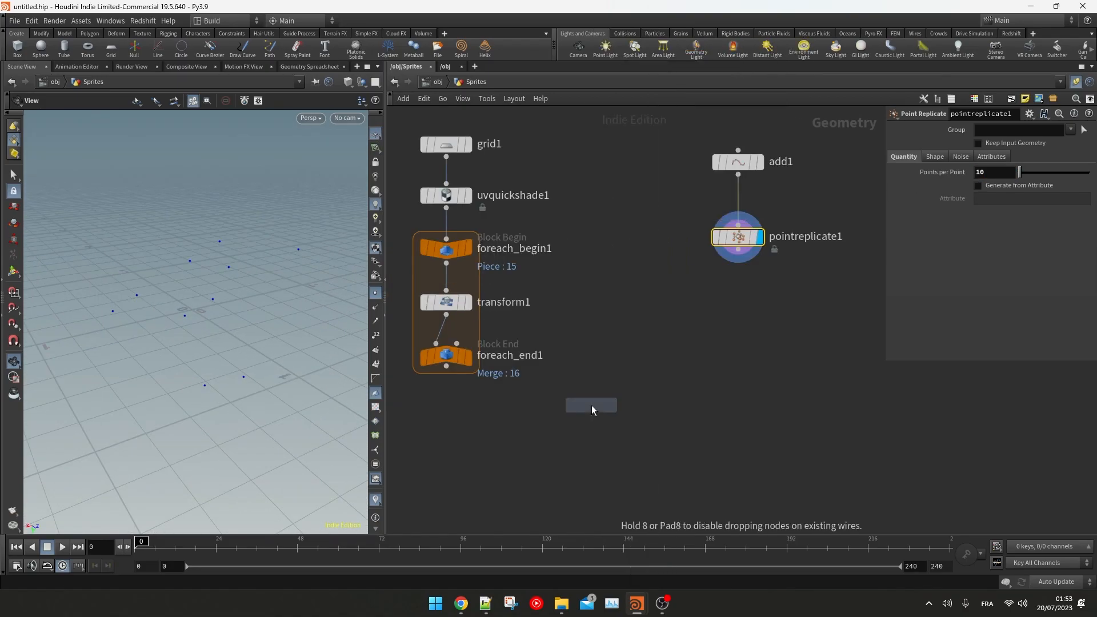
click(591, 406)
drag(447, 366, 748, 269)
click(746, 266)
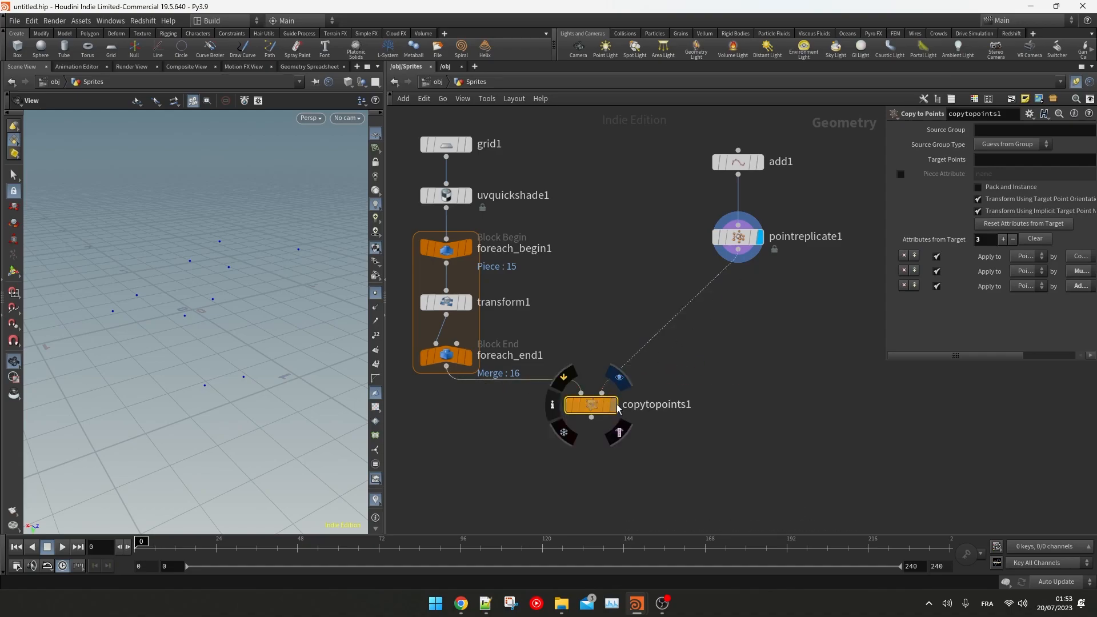
click(613, 404)
Step: Insert an Attribute Wrangle between pointreplicate1 and copytopoints1
drag(307, 369, 274, 260)
scroll(651, 217, up, 2)
key(Tab)
text(att wr)
key(Return)
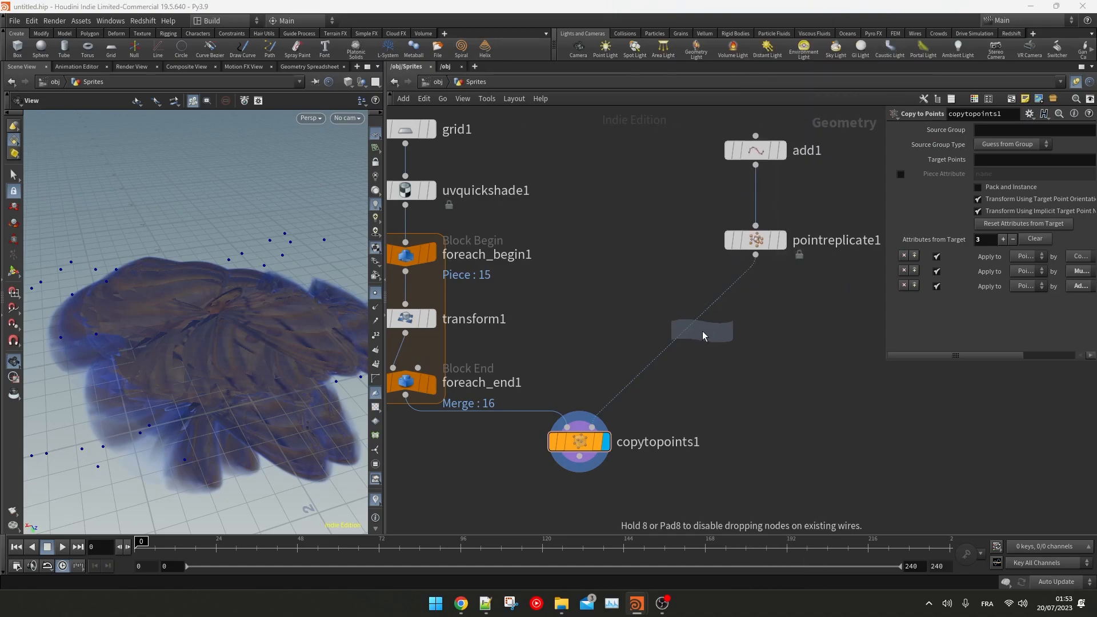
click(706, 312)
Step: Enter f@pscale = chf("scale"); in the wrangle, create its channel parameter and set Scale to 0.066
click(942, 221)
text(f@pscale)
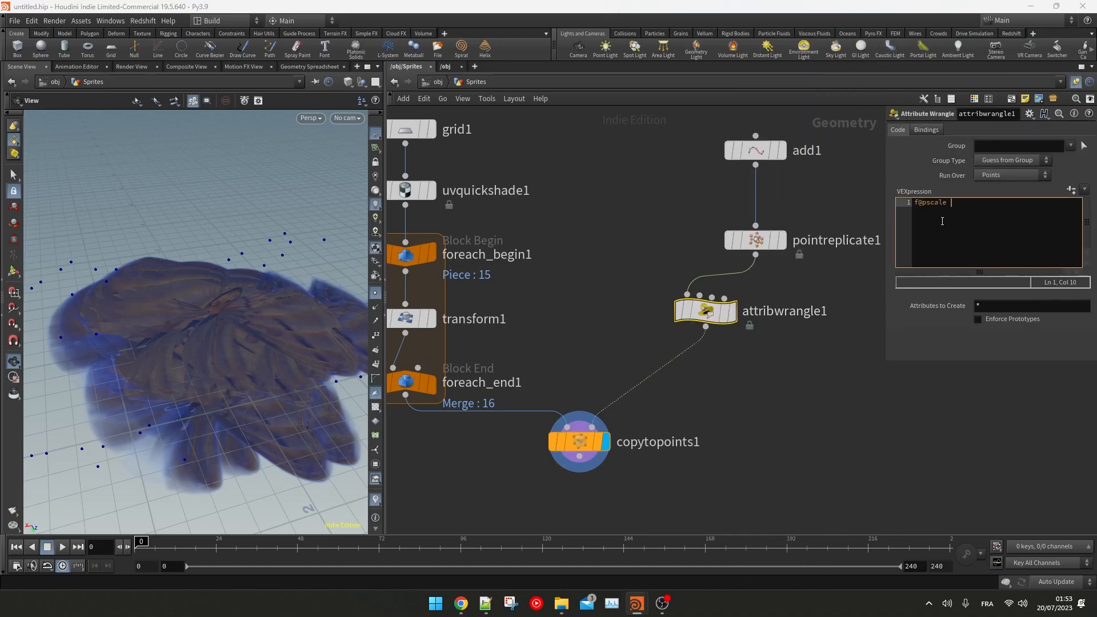
text( = chf("");)
click(1071, 190)
drag(1019, 336, 1024, 336)
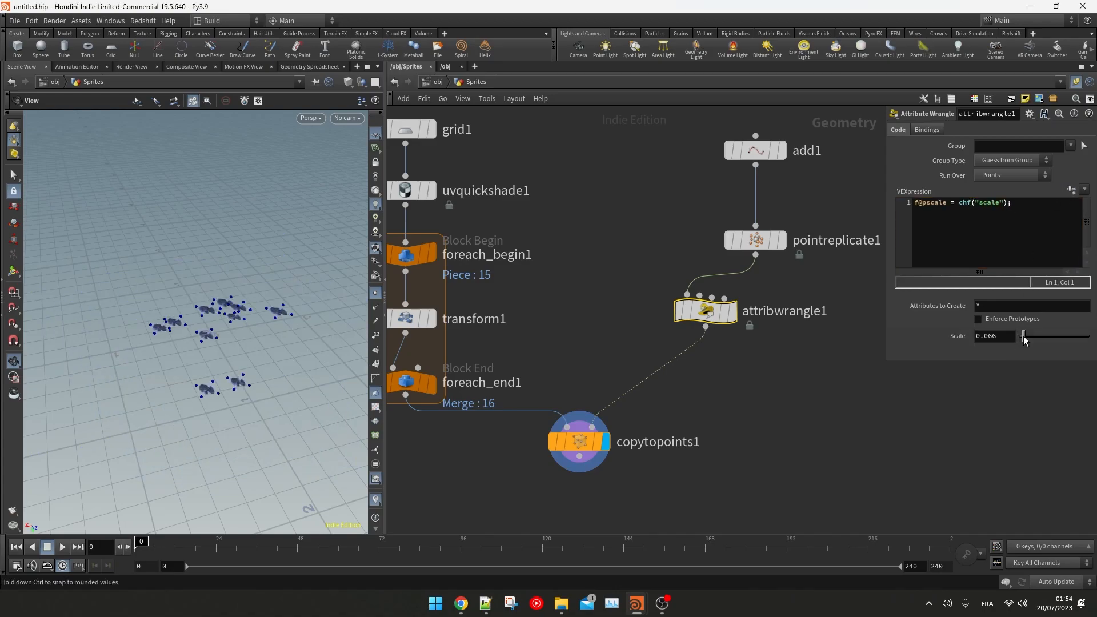
Step: Set the X rotation of transform1 inside the loop to 90
drag(208, 260, 196, 230)
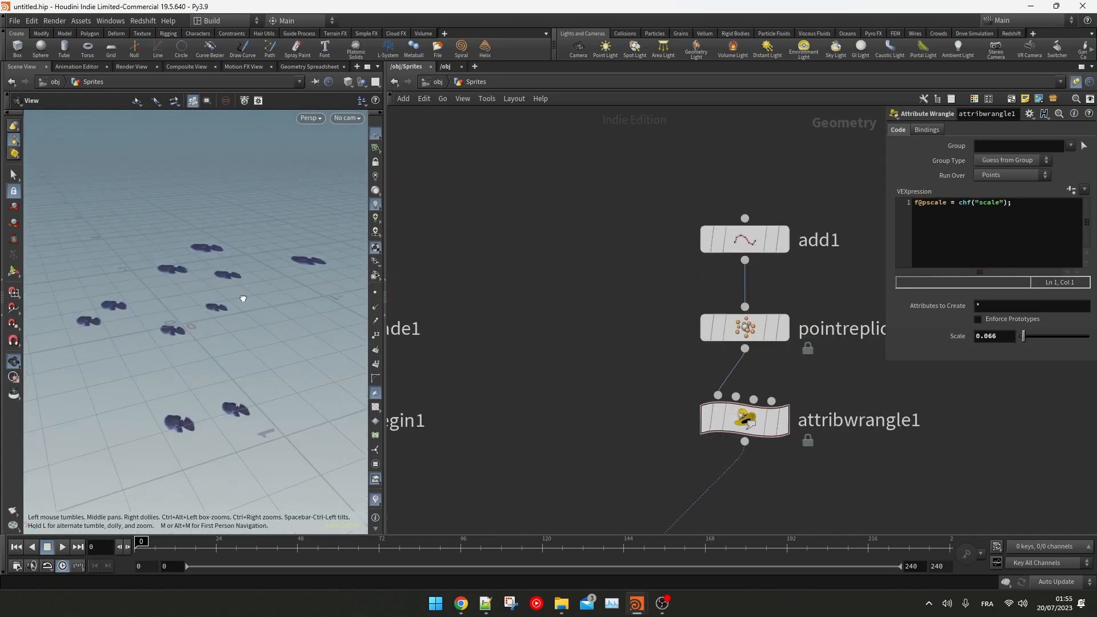
scroll(619, 326, down, 4)
middle_drag(619, 325, 742, 242)
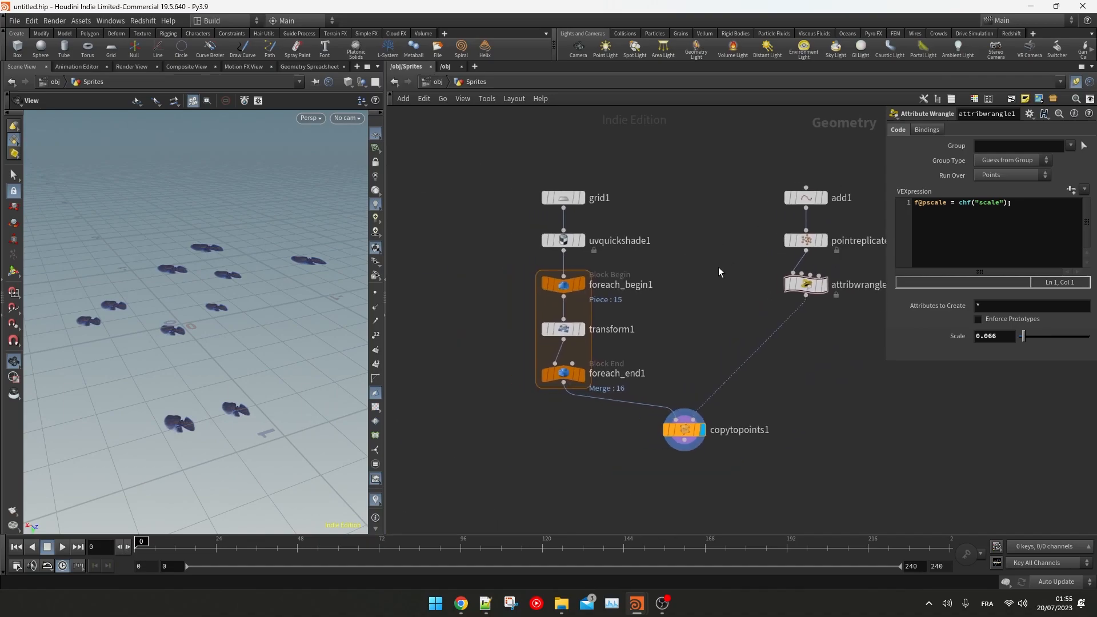
scroll(634, 299, up, 2)
click(533, 343)
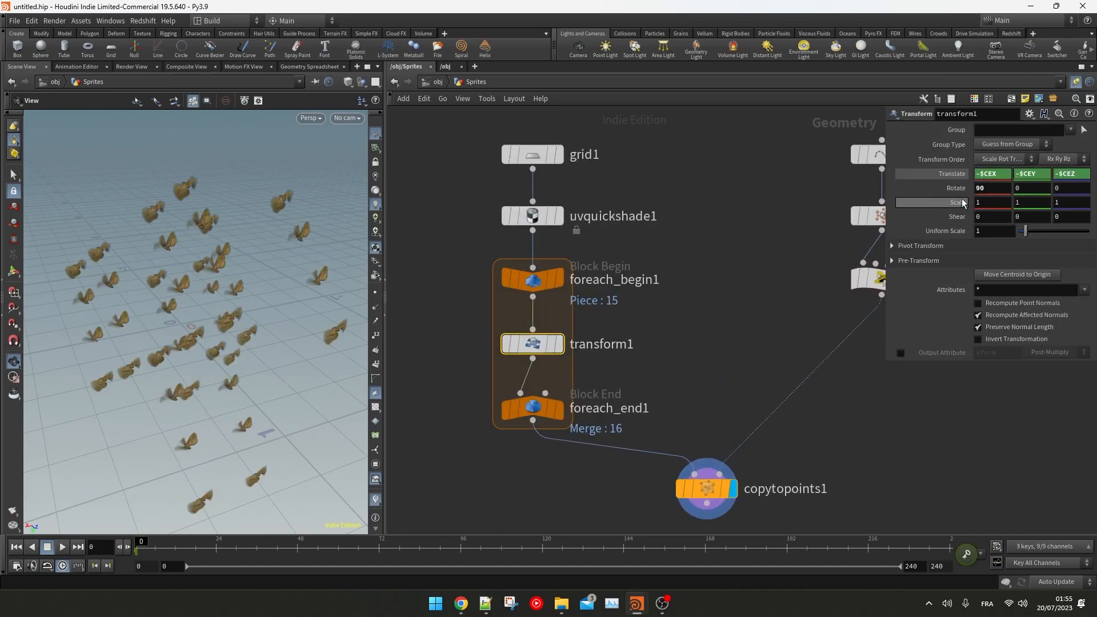
Step: Display foreach_end1 and change the transform order of transform1 to Trans Scale Rot
drag(276, 273, 241, 258)
scroll(241, 259, up, 5)
click(999, 160)
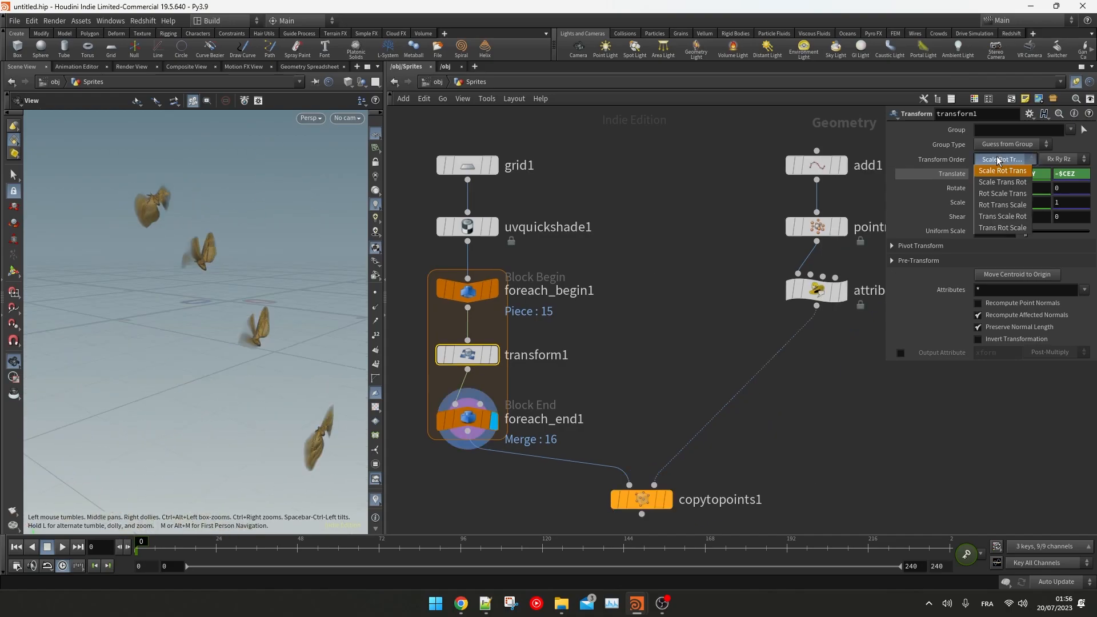
click(999, 216)
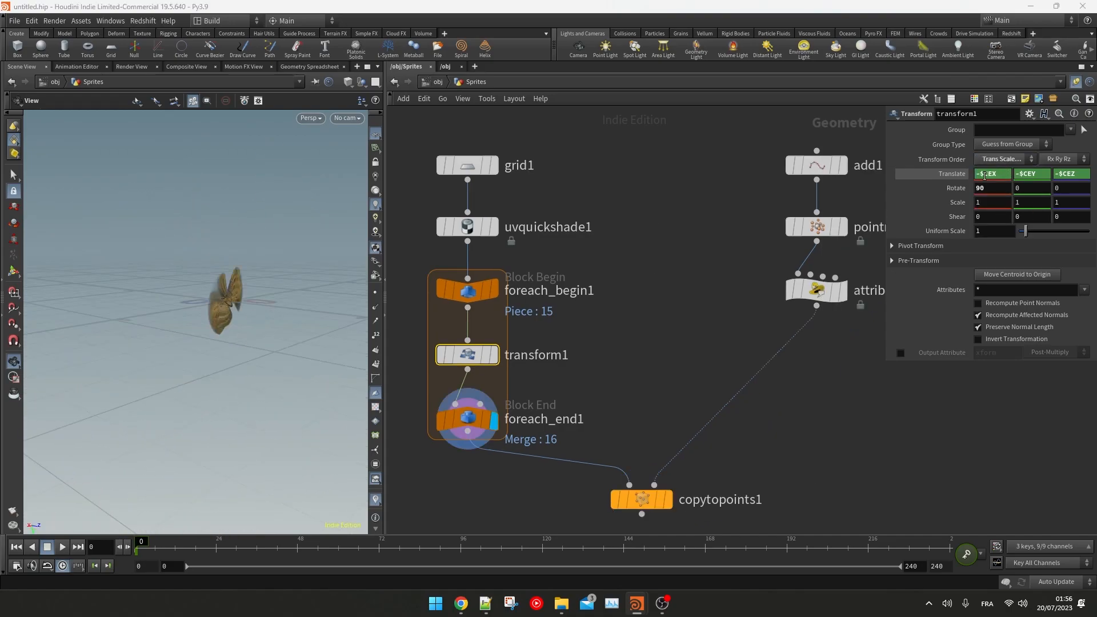
drag(189, 314, 240, 313)
scroll(254, 312, up, 4)
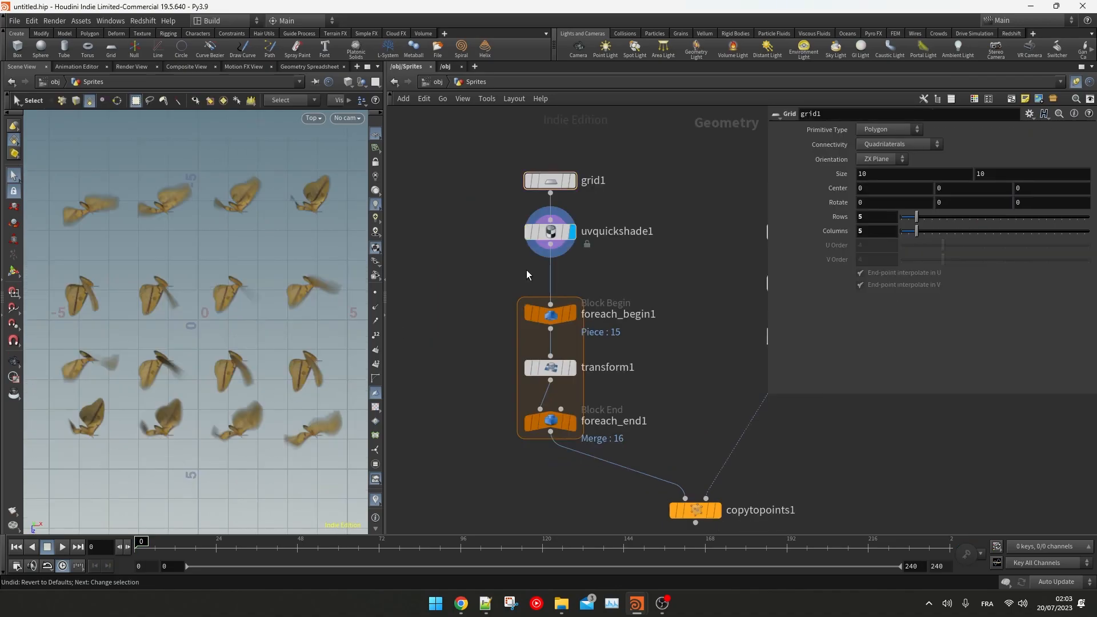
Step: Insert an Attribute Wrangle between uvquickshade1 and foreach_begin1
key(Tab)
text(attw)
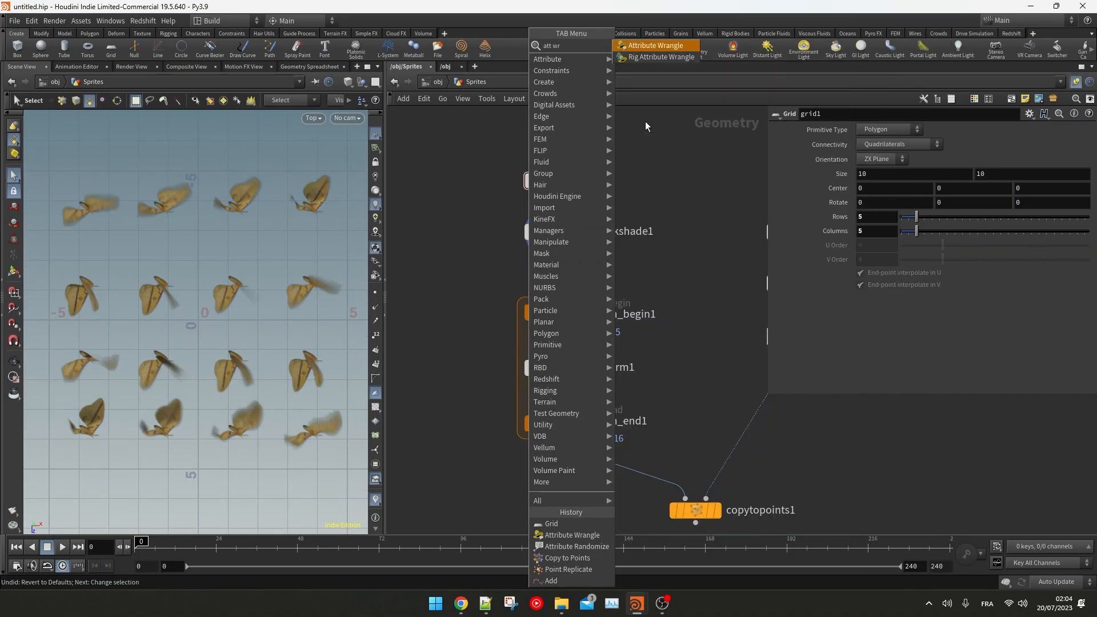
click(657, 46)
click(551, 280)
Step: Enter i@variant = i@primnum; in the new wrangle, run it over Primitives and rename the node variant
click(874, 225)
text(i@)
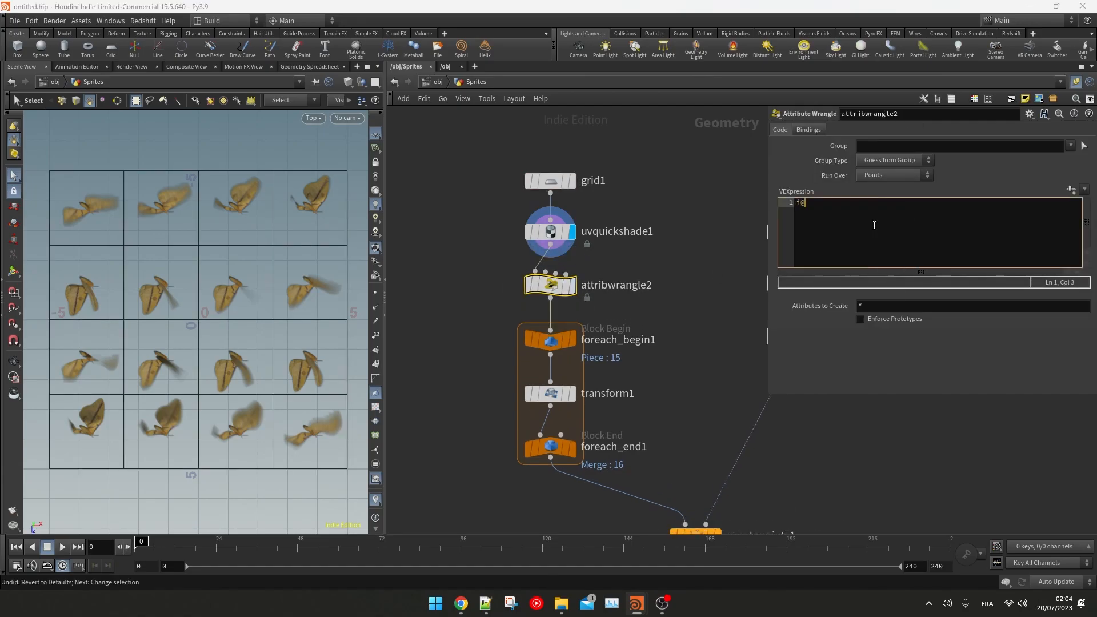
text(variant = i@primnum;)
click(895, 175)
click(896, 197)
double_click(601, 284)
text(variant)
key(Return)
Step: Inspect the variant node's info, turn on visualization of its variant attribute and display the node
mouse_move(550, 284)
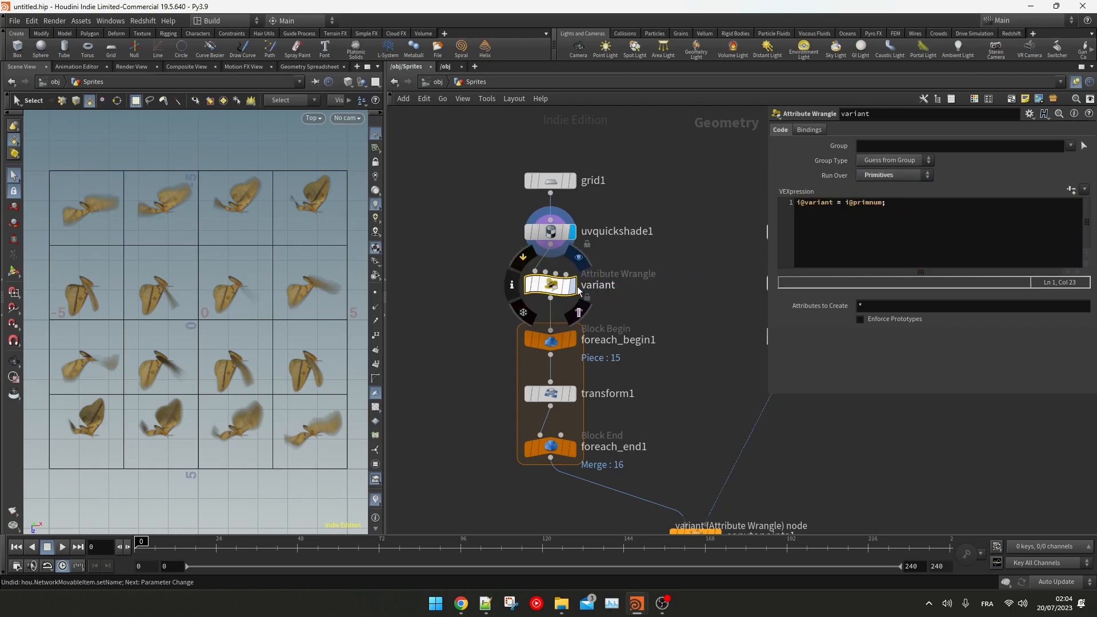
click(513, 284)
click(719, 239)
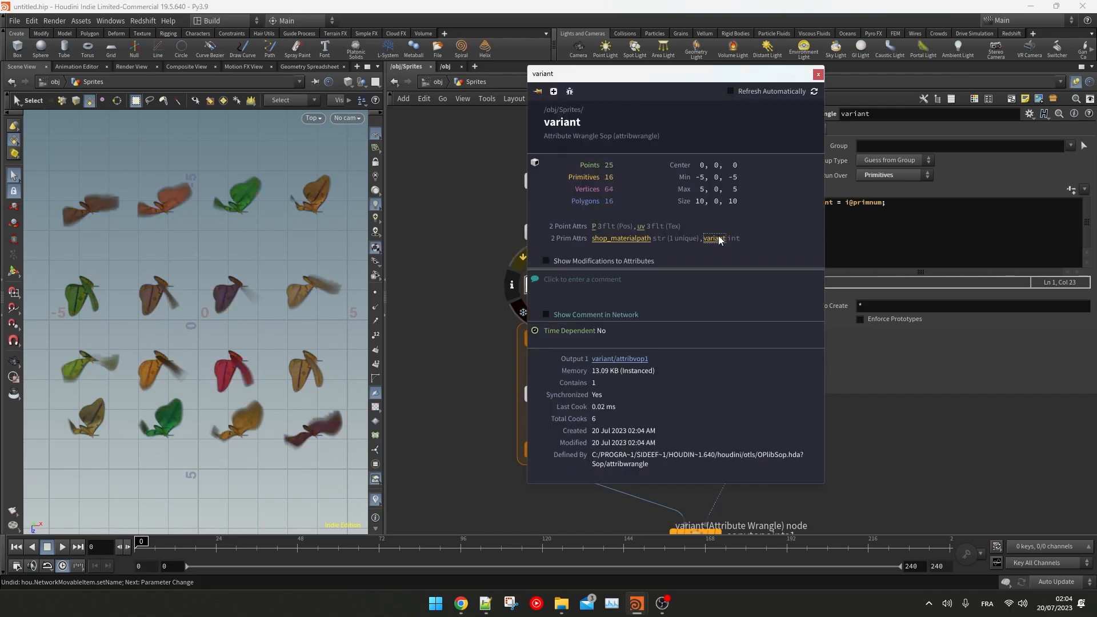
click(819, 73)
Step: Edit the variant visualizer to use the Marker type with a Large font size
click(375, 499)
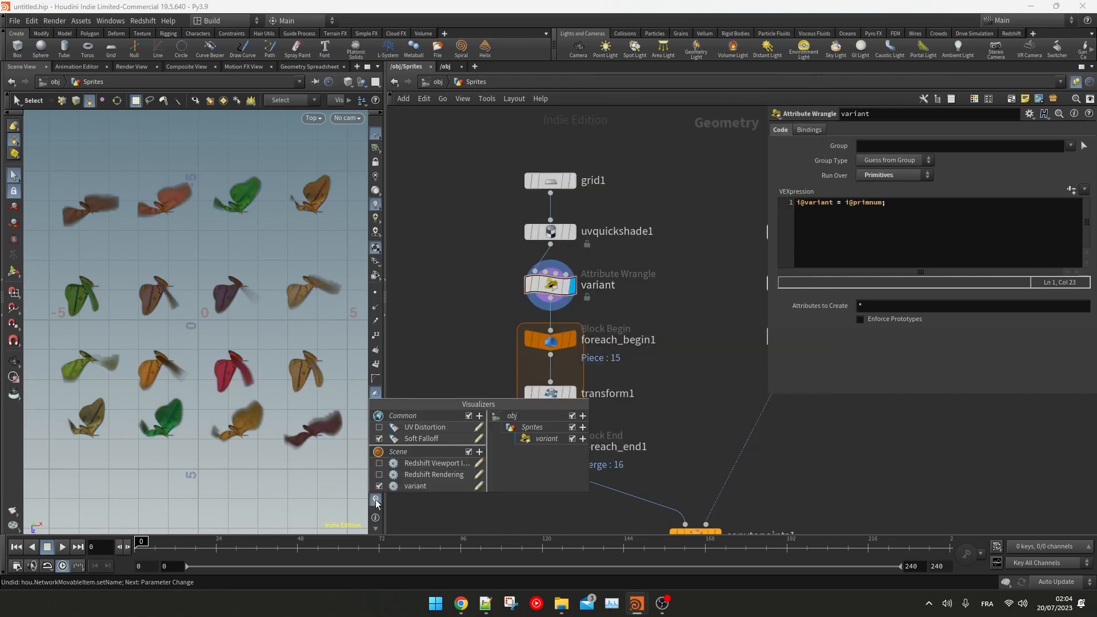
click(479, 486)
click(507, 340)
click(506, 347)
click(511, 460)
click(506, 505)
click(671, 262)
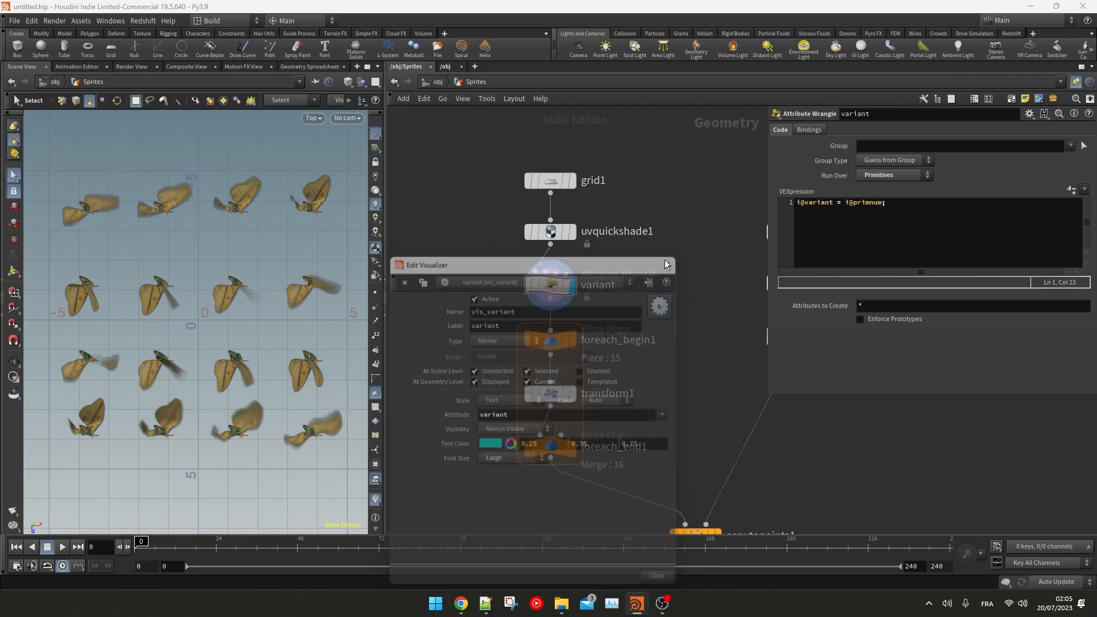
Step: Examine the variant numbers marked on each sprite of the sheet
scroll(308, 166, up, 5)
alt+middle_drag(103, 265, 343, 270)
mouse_move(108, 268)
alt+middle_down()
mouse_move(347, 276)
mouse_move(103, 269)
alt+middle_up()
alt+middle_drag(320, 372, 126, 364)
alt+middle_drag(321, 404, 354, 291)
scroll(144, 341, down, 8)
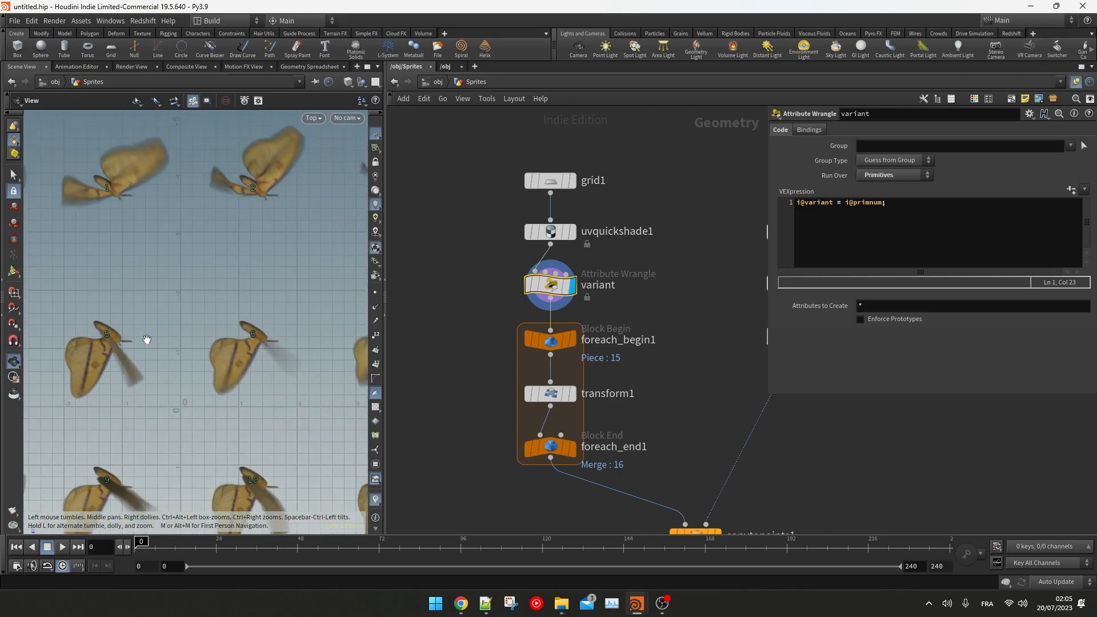
scroll(249, 430, up, 1)
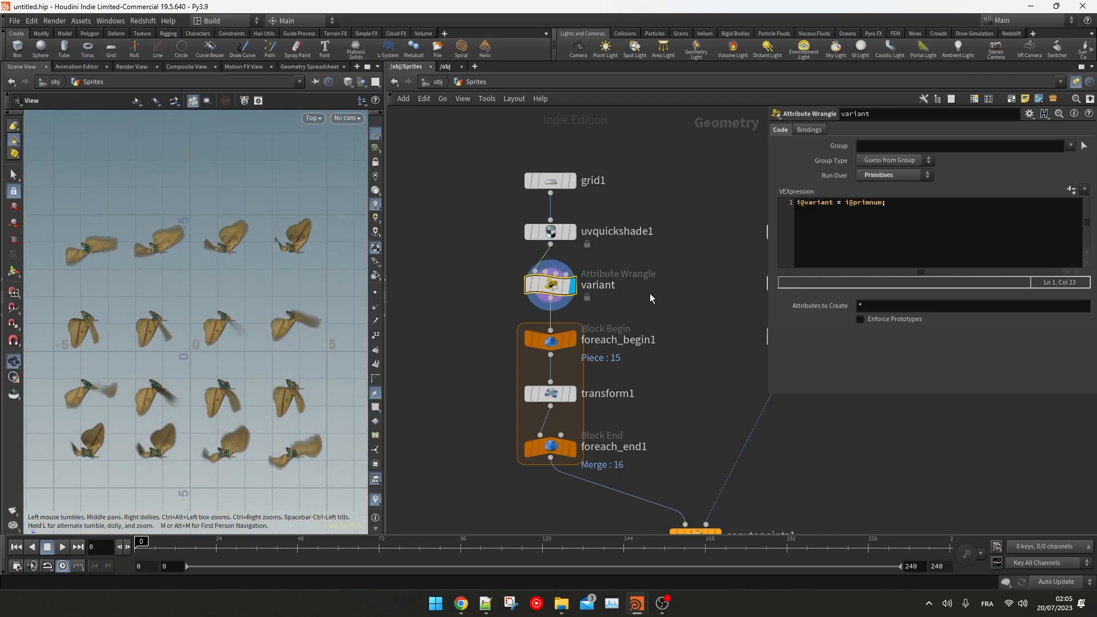
Step: Set the Y texture scale of the uvquickshade1 node to -1
click(530, 237)
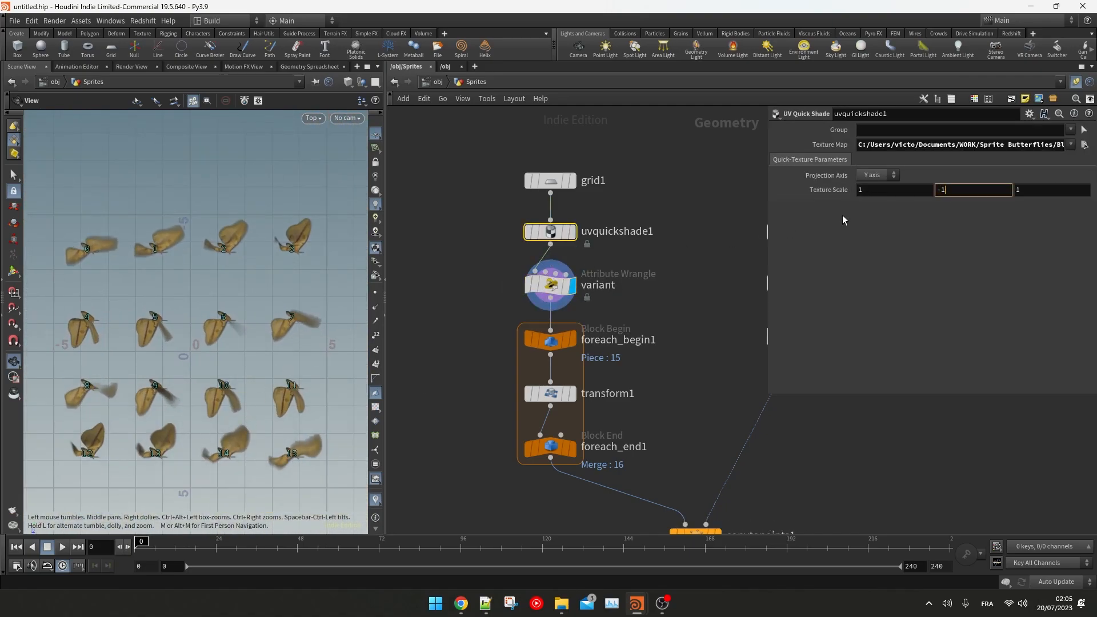
text(-1)
key(Return)
middle_drag(672, 182, 677, 197)
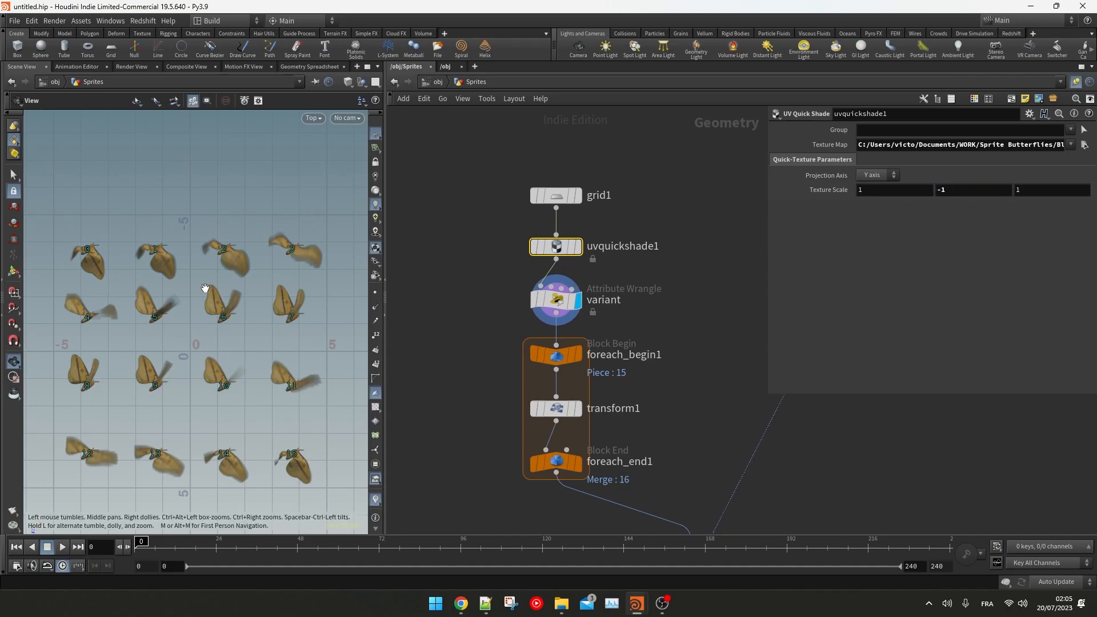
middle_drag(206, 289, 218, 257)
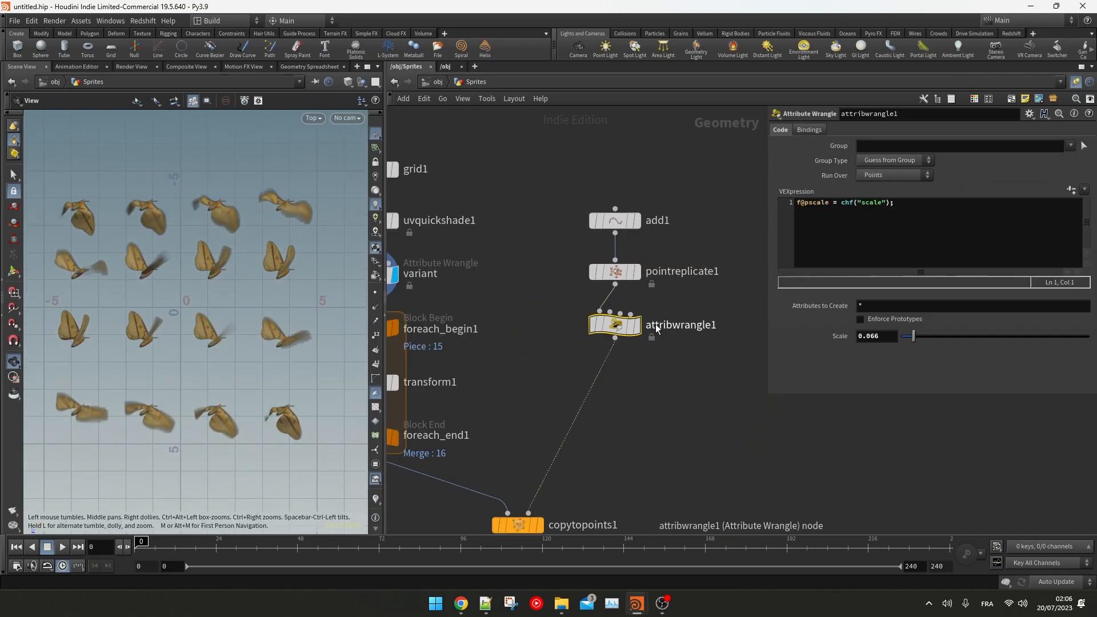
Step: Rename the attribwrangle1 node as scale
double_click(675, 325)
text(scale)
key(Return)
Step: Insert an Attribute Wrangle between the scale and copytopoints1 nodes and rename it playback
key(Tab)
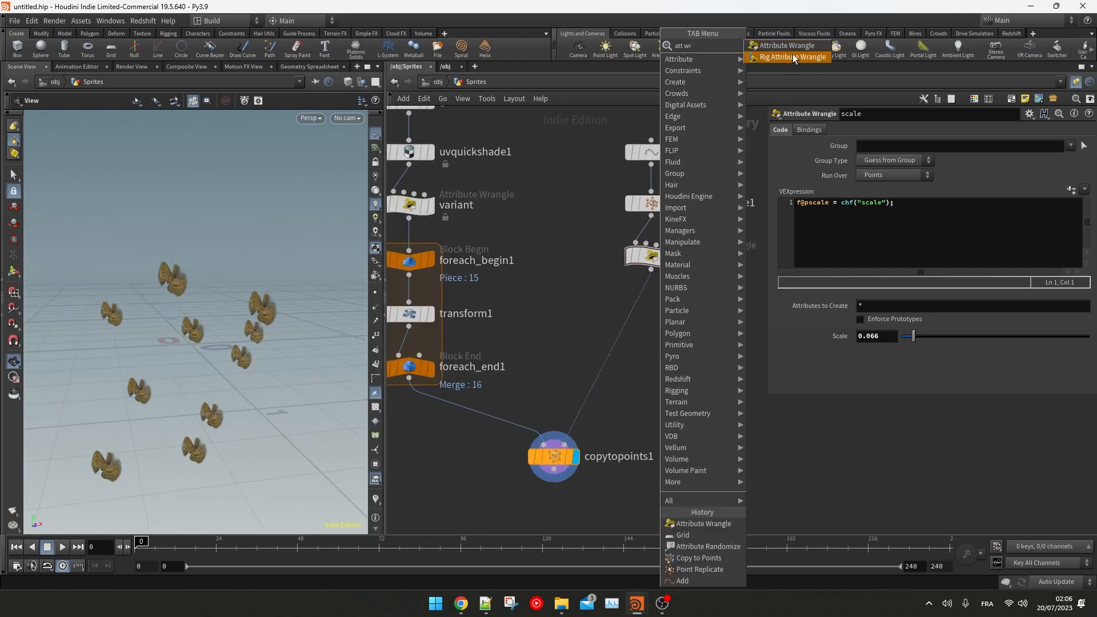
click(743, 526)
click(637, 311)
drag(638, 316, 653, 318)
double_click(712, 314)
text(pla)
key(Return)
click(859, 210)
text(//total frames = )
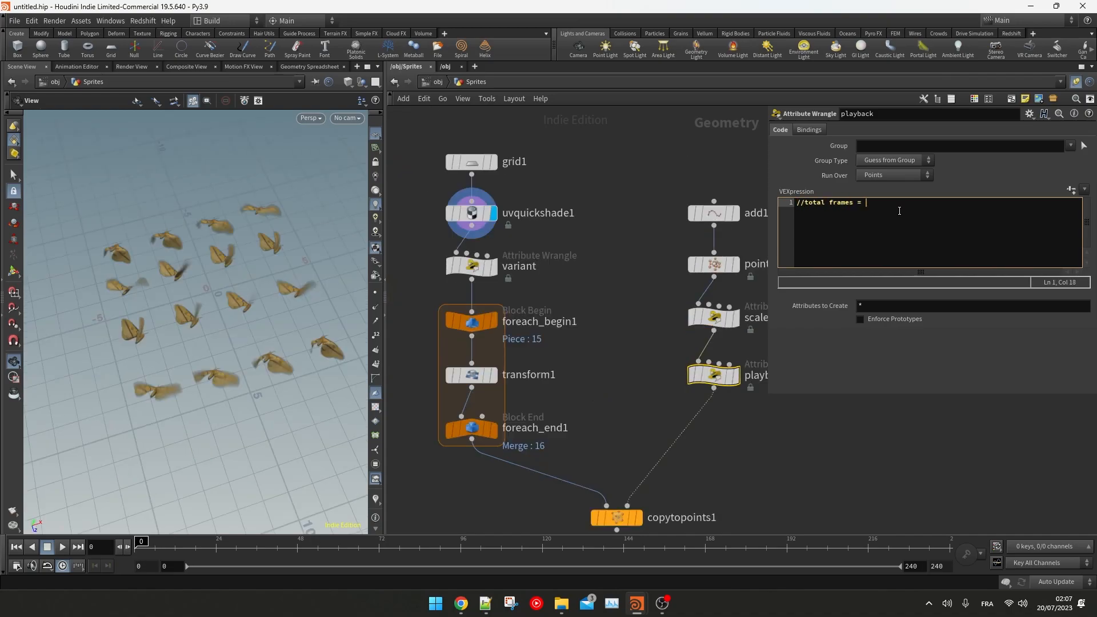
text(16 (4*4))
key(Return)
text(i@variant = @Frame % 16)
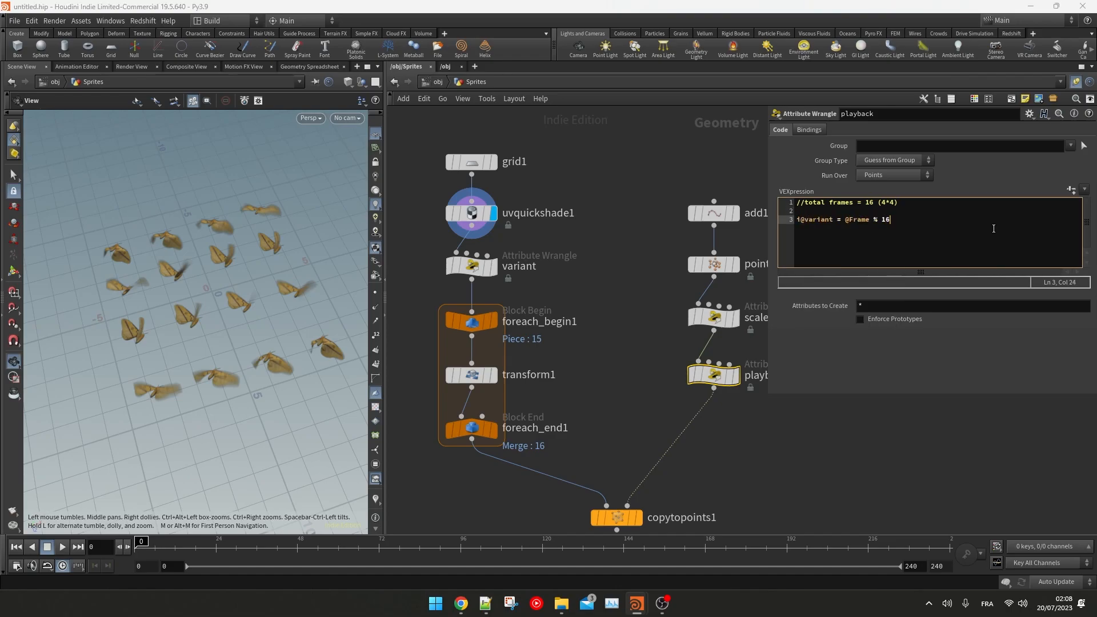
Step: Enable the Piece Attribute on copytopoints1, set it to variant and display the node
click(629, 518)
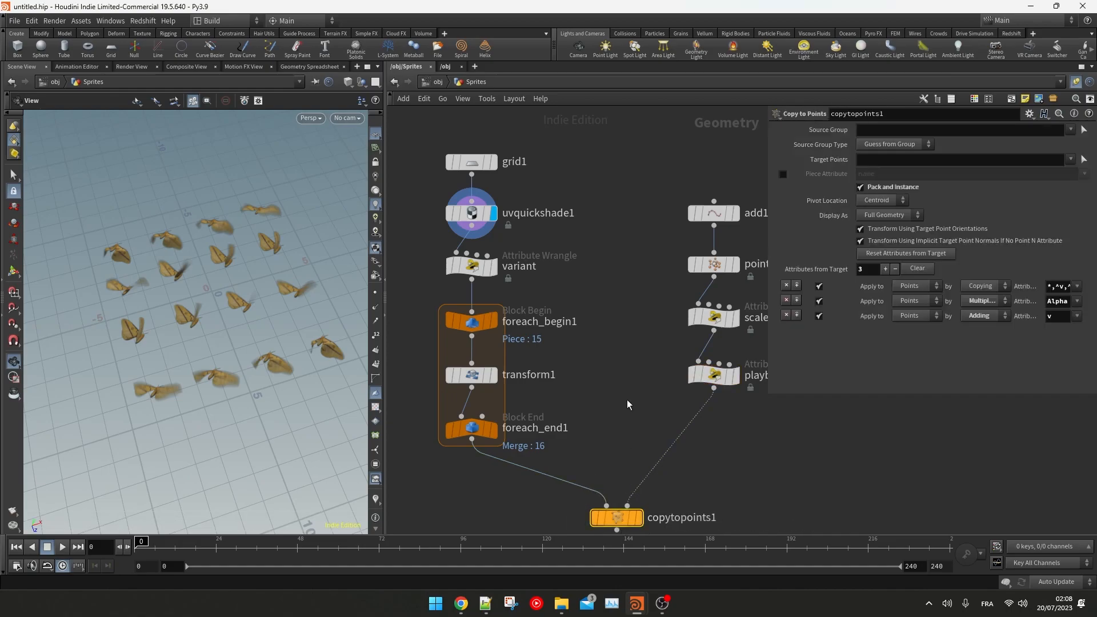
middle_drag(628, 414, 579, 369)
mouse_move(664, 323)
click(783, 174)
click(863, 174)
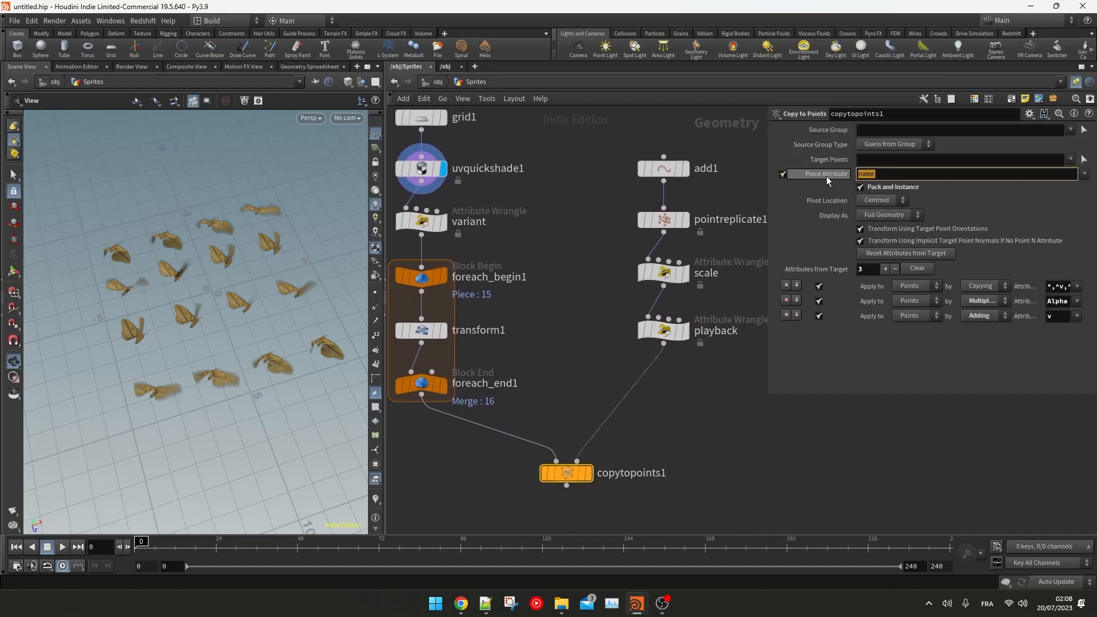
text(variant)
key(Return)
click(587, 473)
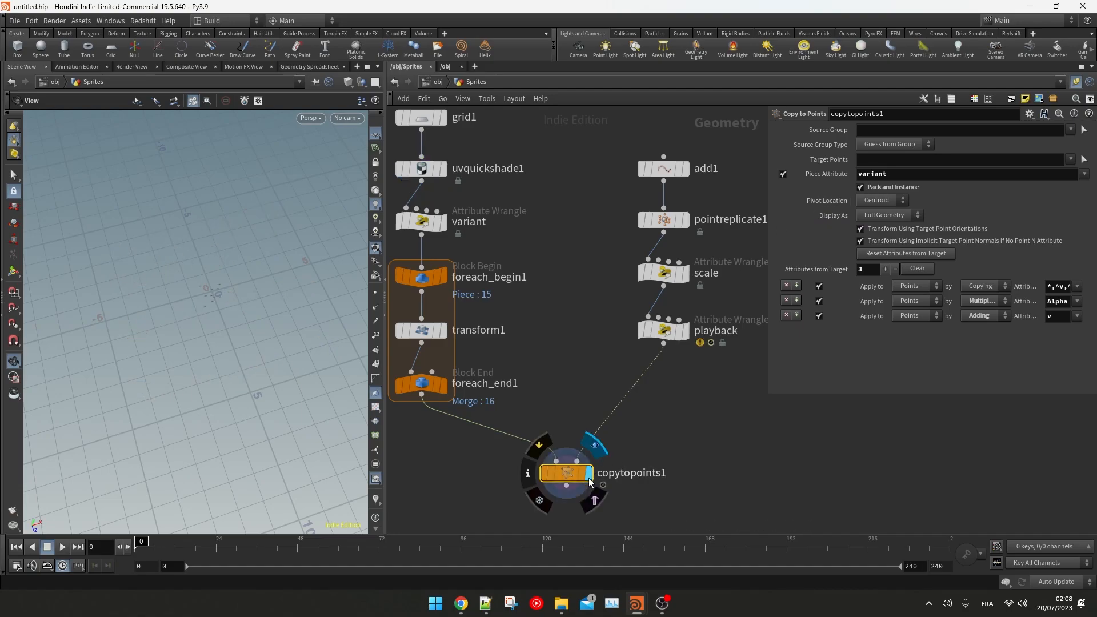
Step: Scrub the timeline to frame 29 to check the animation of the copied butterflies
scroll(297, 311, up, 3)
drag(311, 280, 273, 300)
drag(142, 542, 233, 518)
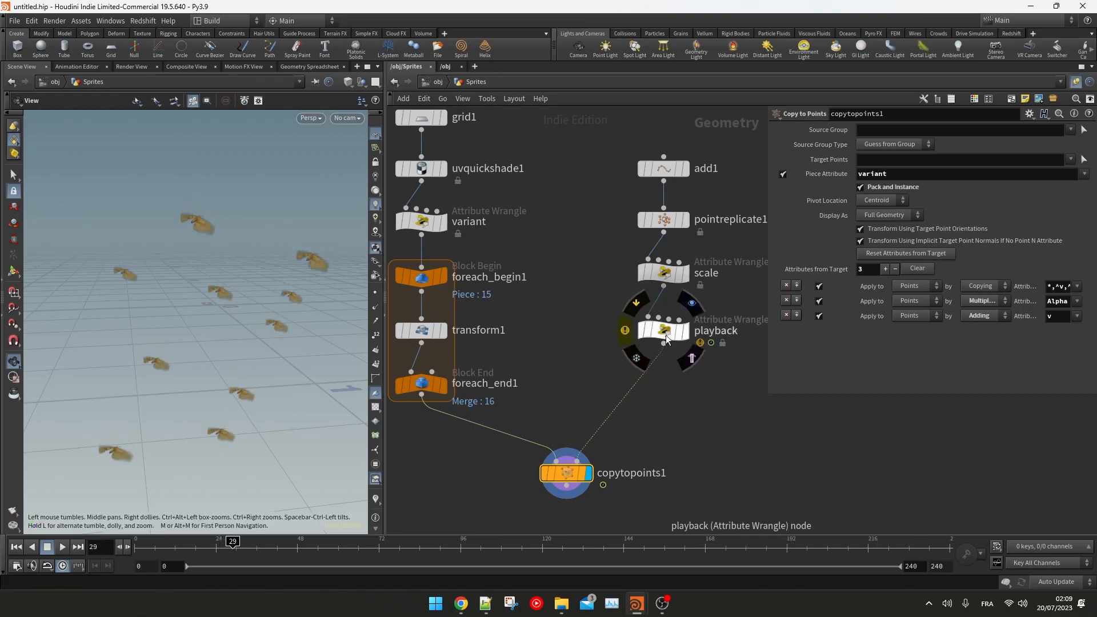
click(666, 331)
click(861, 212)
key(Return)
key(Return)
key(Up)
text(int rand =)
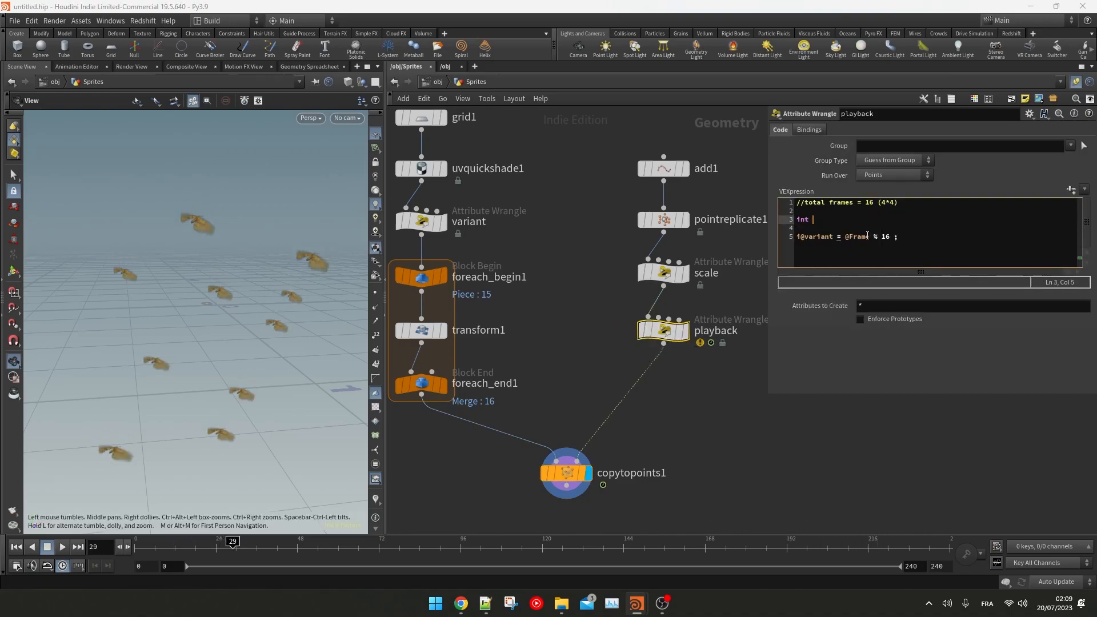
text( random(@ptnum);)
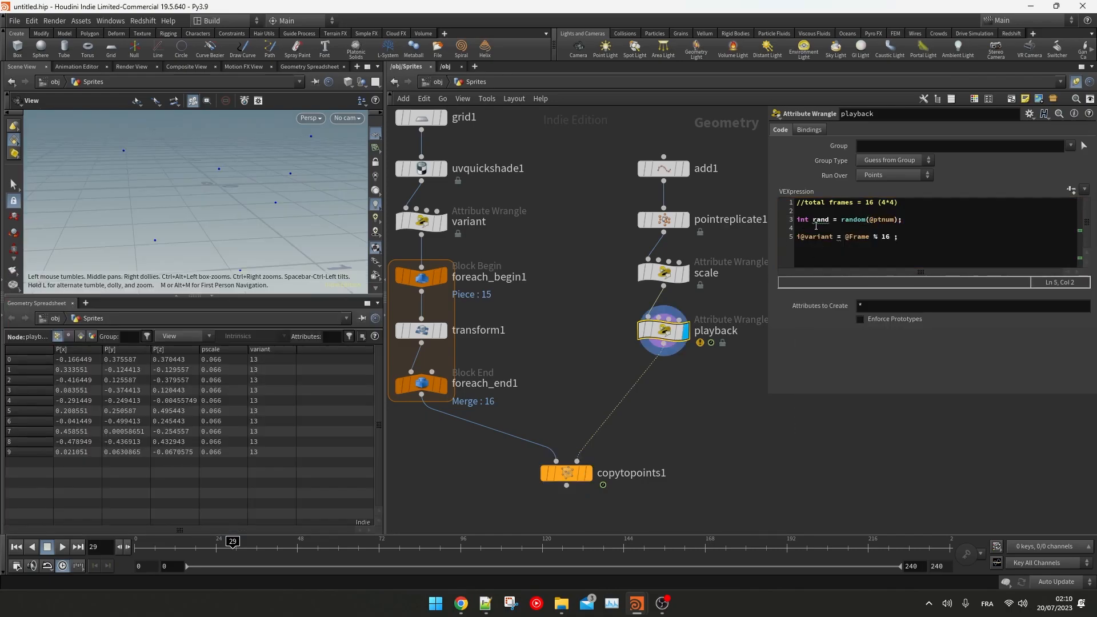
Step: Turn the rand variable in the playback code into the float attribute f@rand
drag(814, 219, 790, 217)
text(i@)
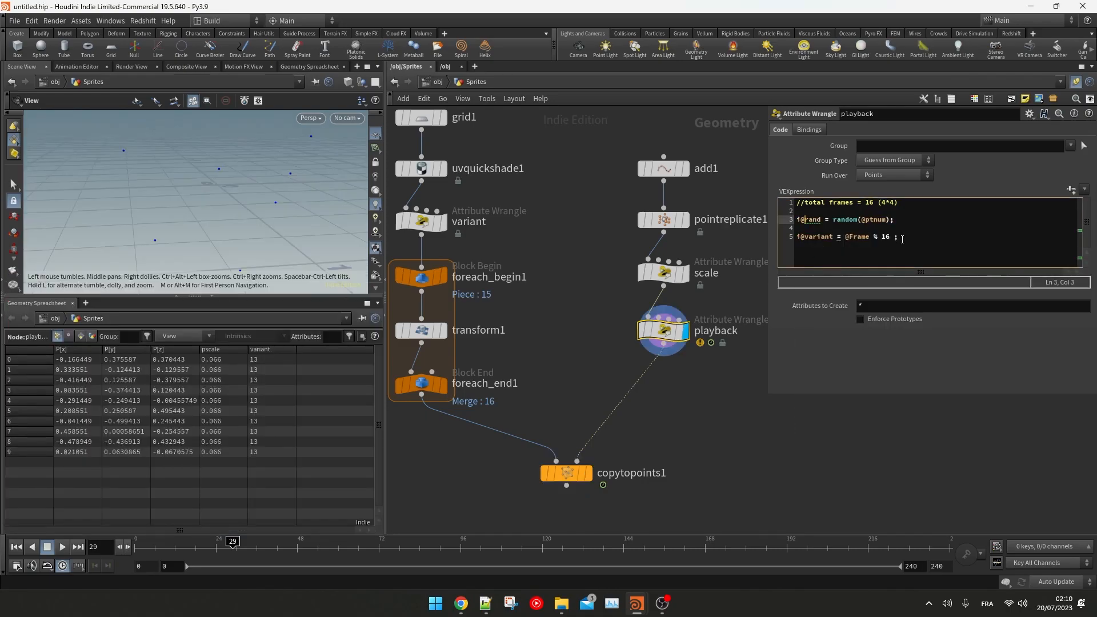
click(698, 362)
click(850, 222)
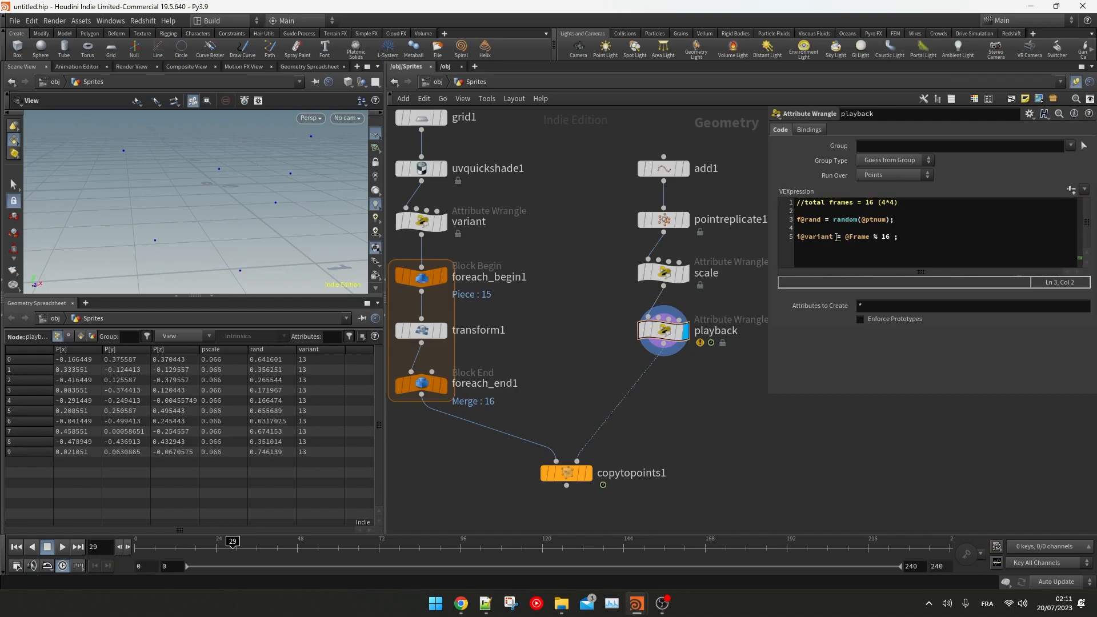
click(831, 220)
text(fit()
key(End)
key(Left)
text(,0,)
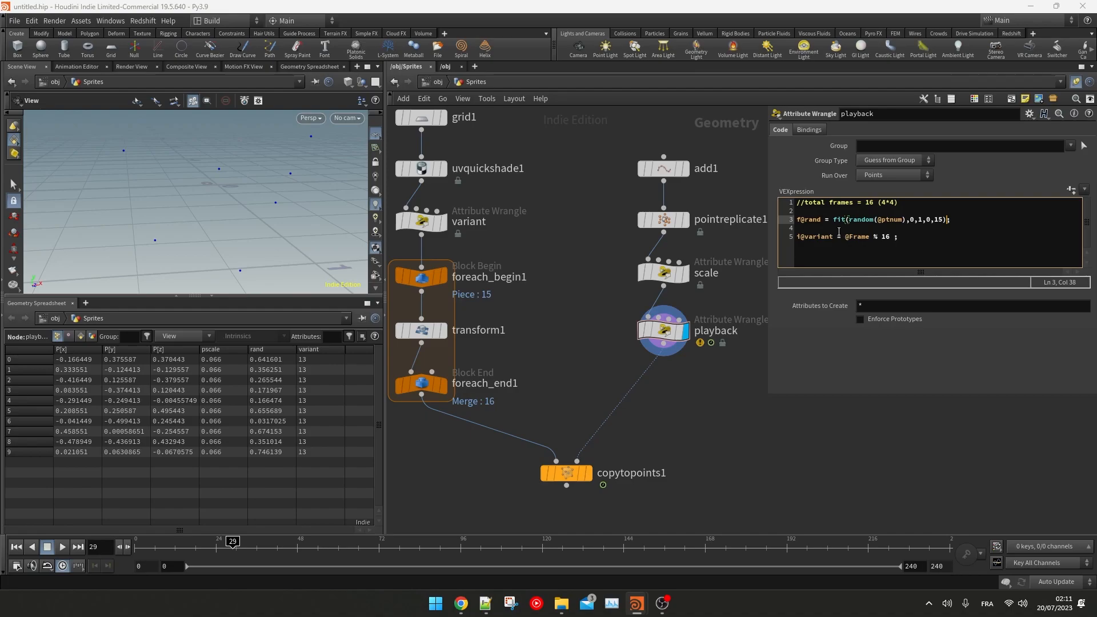
click(260, 349)
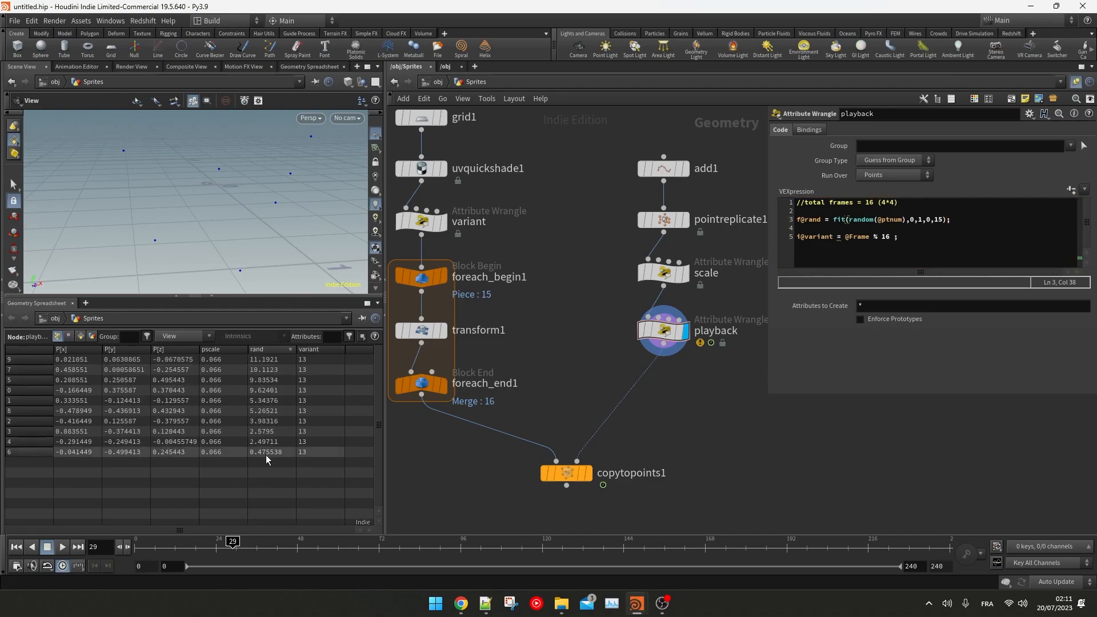
click(844, 239)
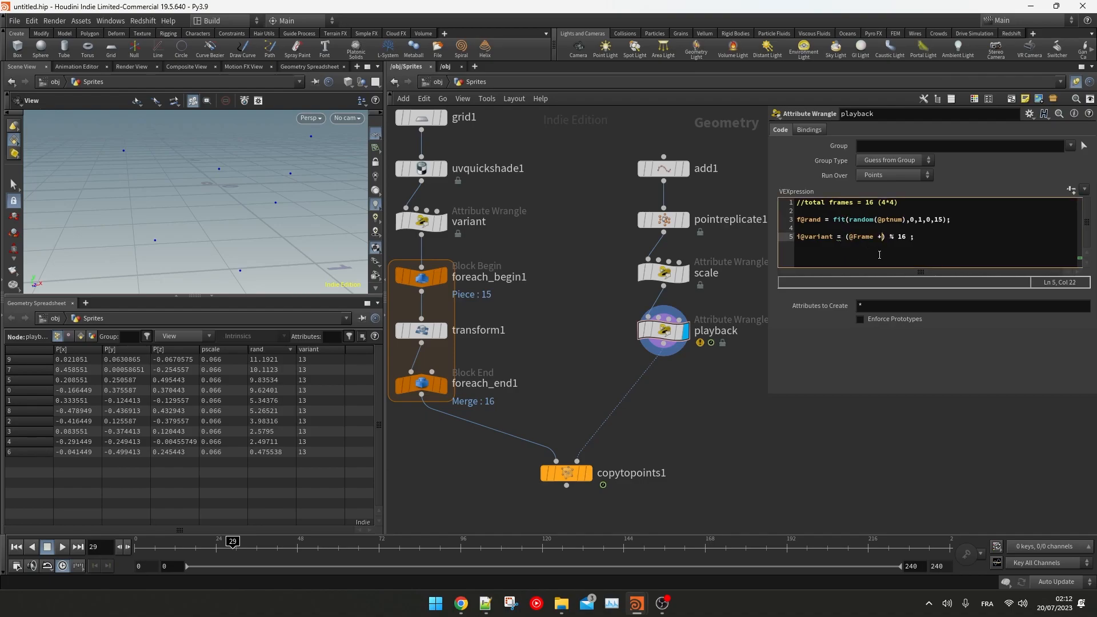
click(796, 220)
text(int)
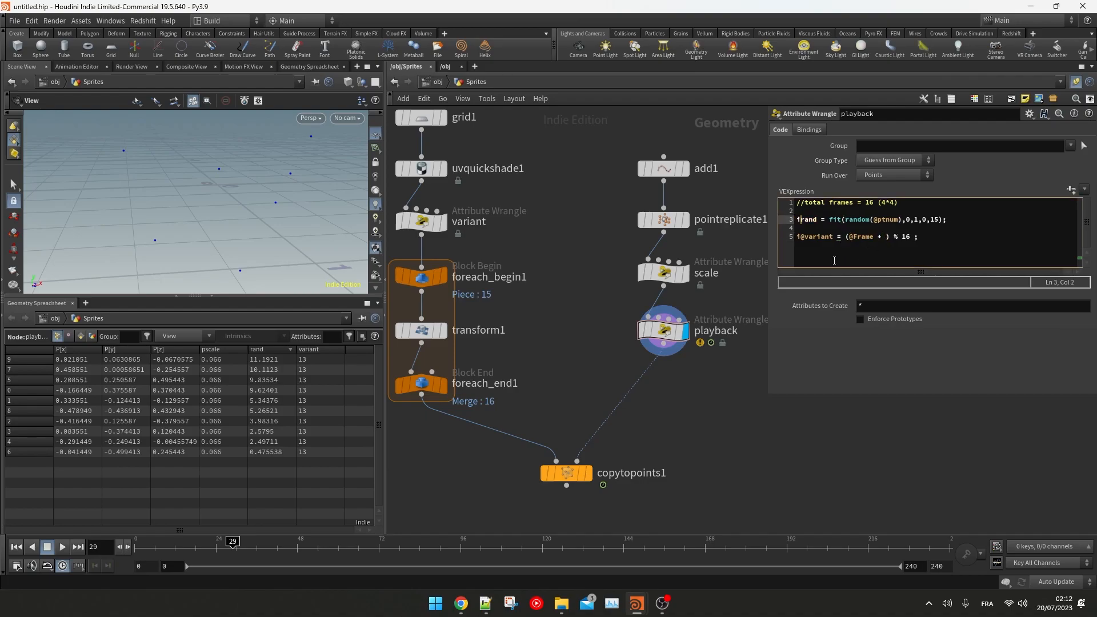
click(887, 238)
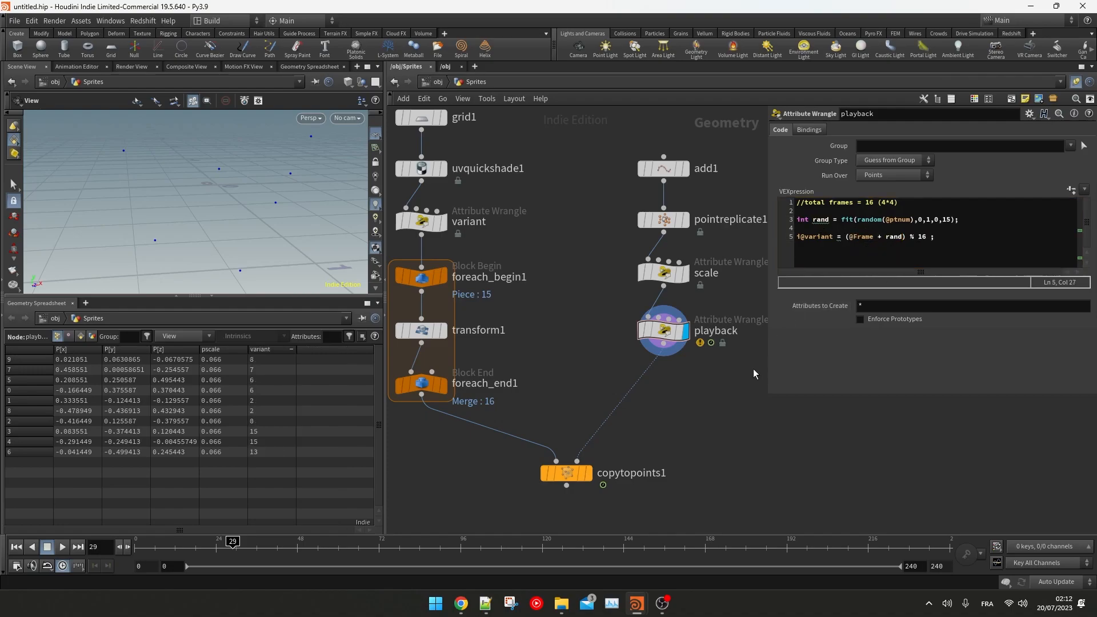
Step: Display copytopoints1, enlarge the viewport's height and scrub the timeline to check the offset butterfly animations
click(590, 472)
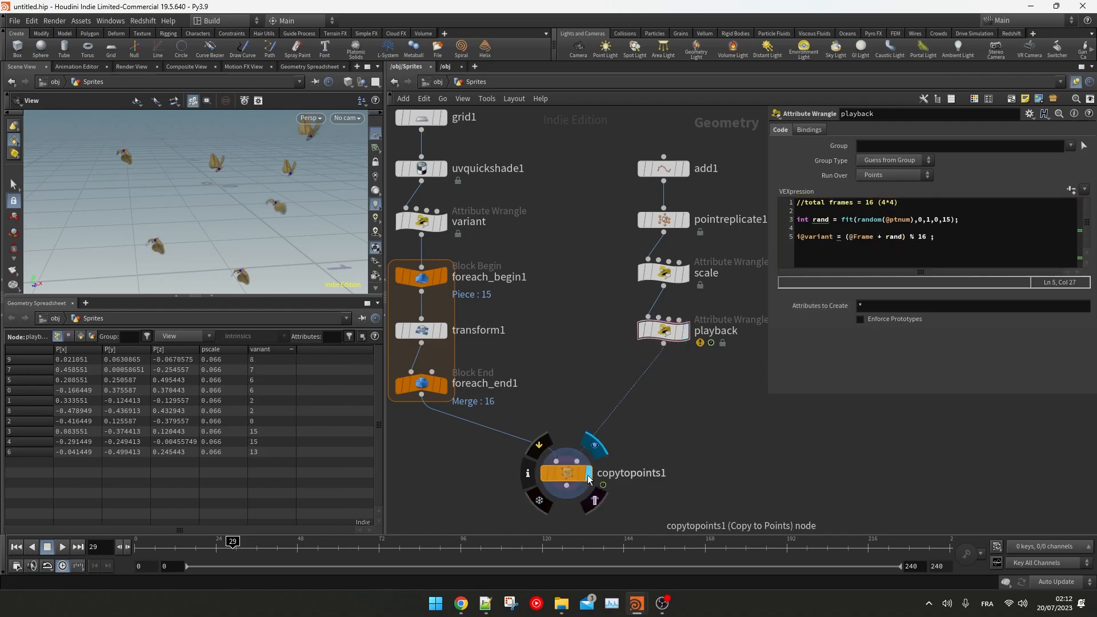
drag(269, 297, 265, 436)
mouse_move(295, 262)
mouse_down()
mouse_move(282, 261)
mouse_move(287, 274)
mouse_up()
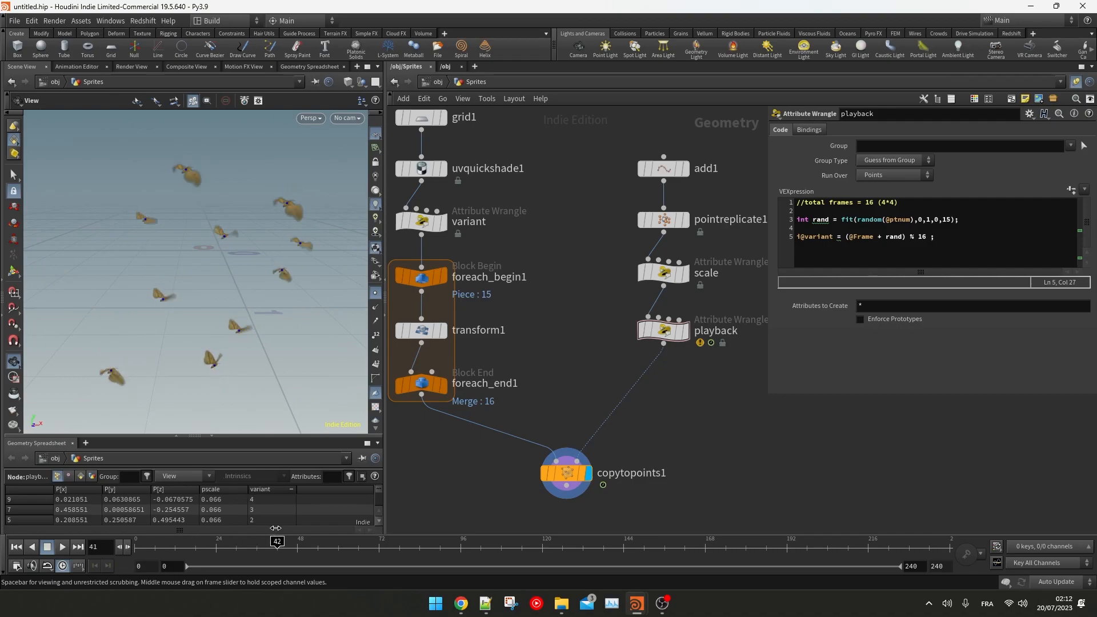
drag(343, 522, 413, 518)
double_click(847, 220)
text(int(fit)
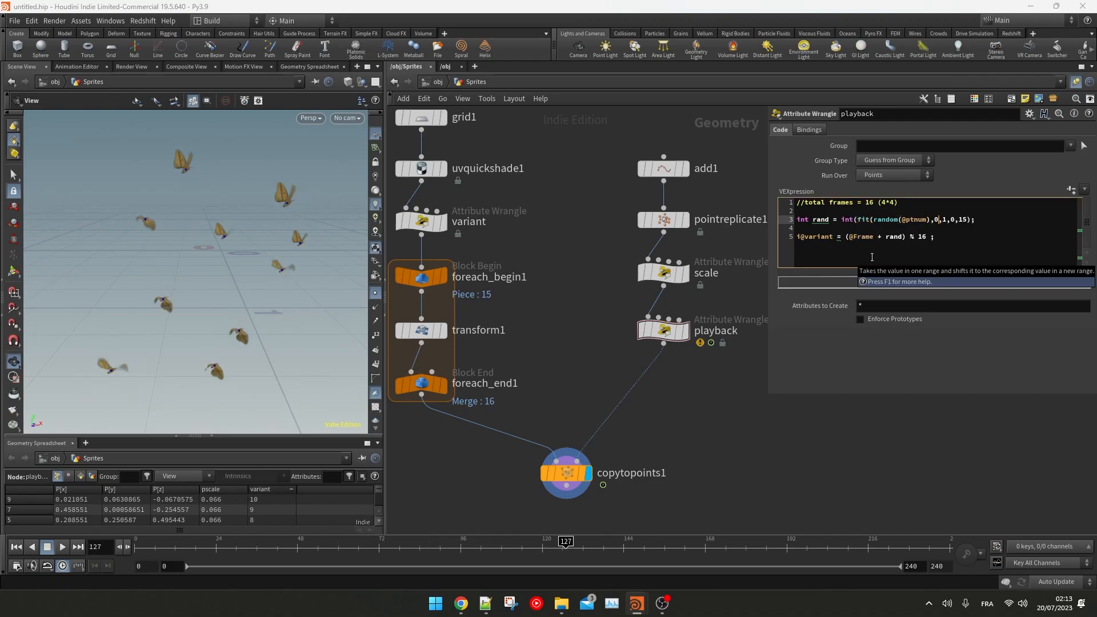
key(Right)
click(740, 394)
click(845, 239)
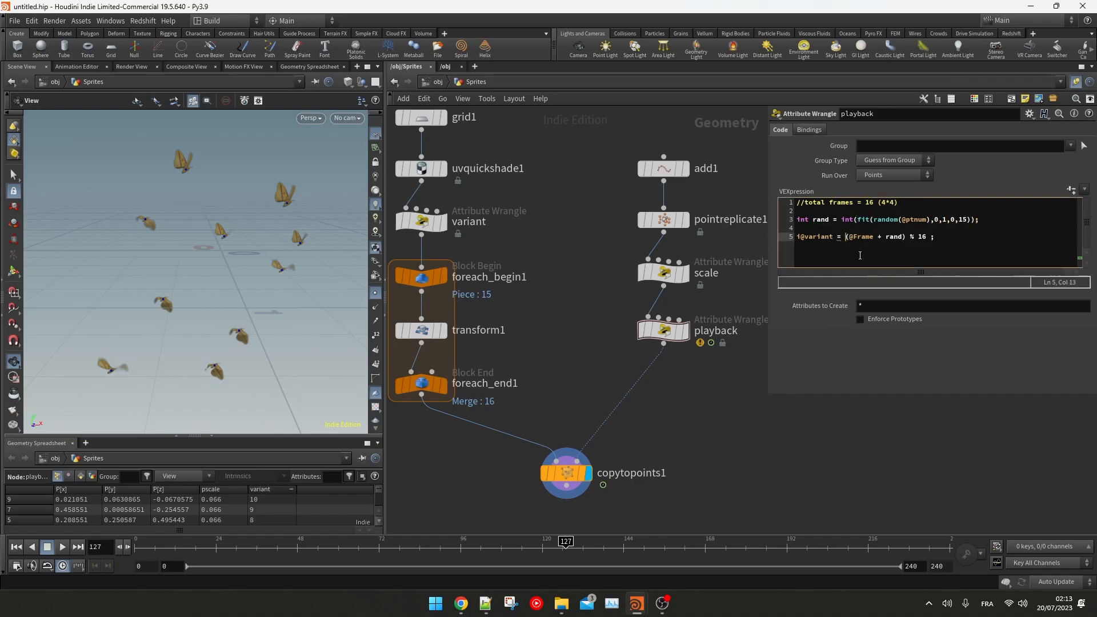
text(int()
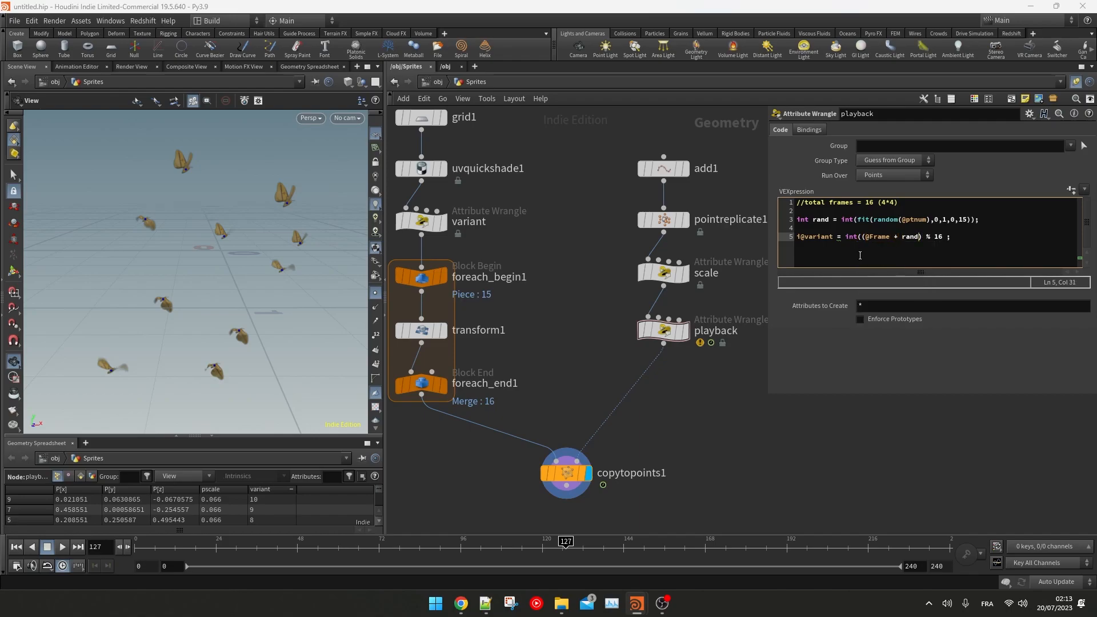
click(847, 353)
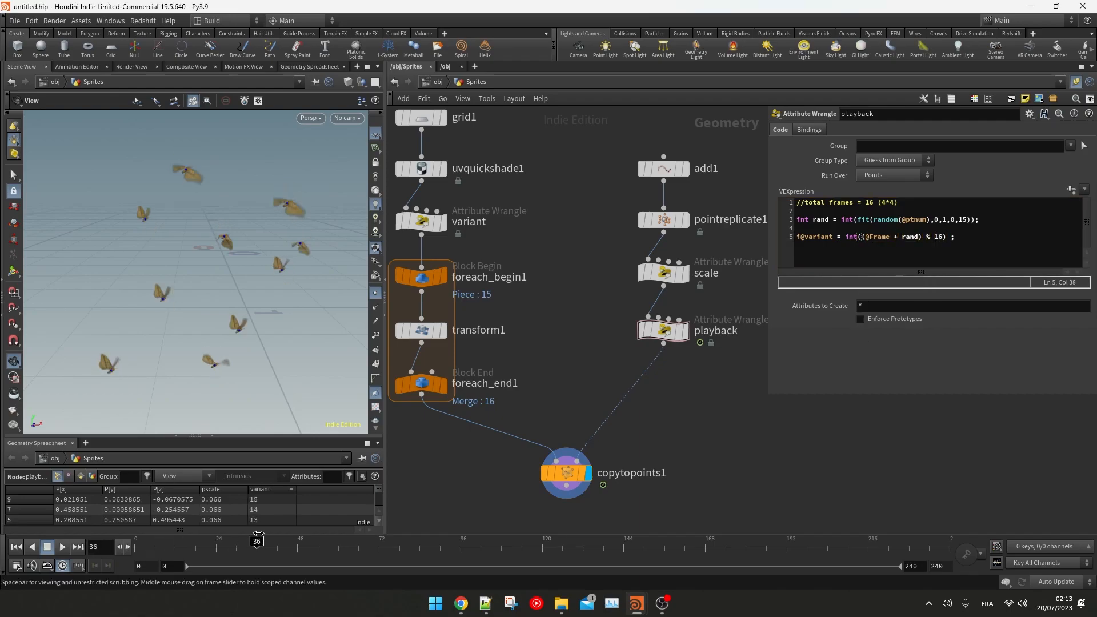
click(929, 220)
text(+ chi())
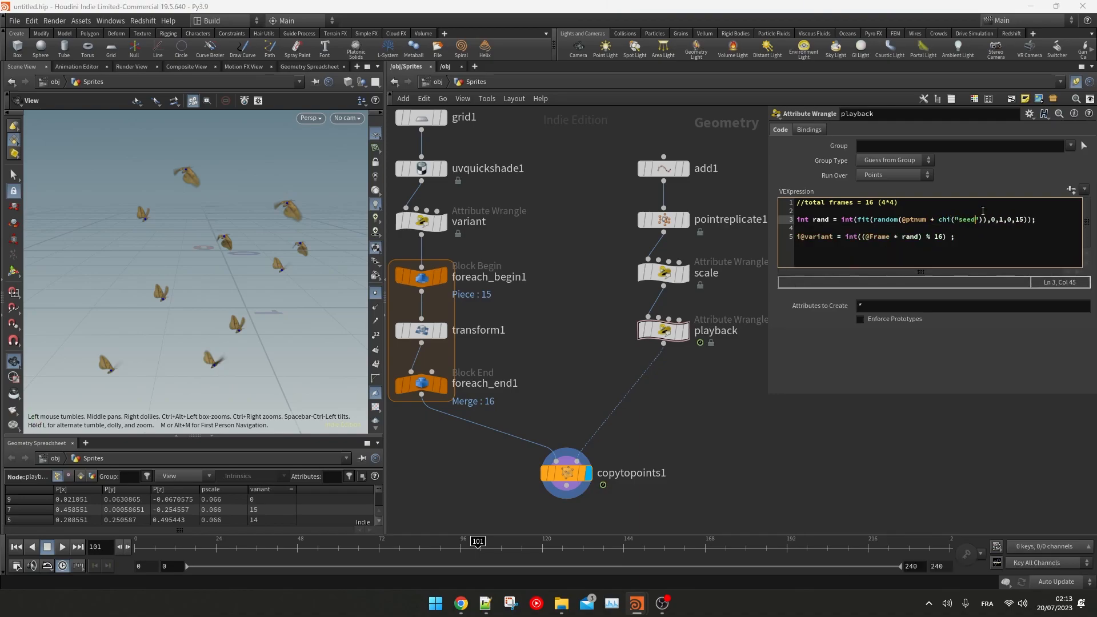
text("seed)
click(1072, 190)
Step: Try different Seed values while scrubbing the timeline and leave Seed at 4
drag(907, 337, 1064, 317)
drag(170, 541, 586, 541)
drag(1052, 338, 977, 338)
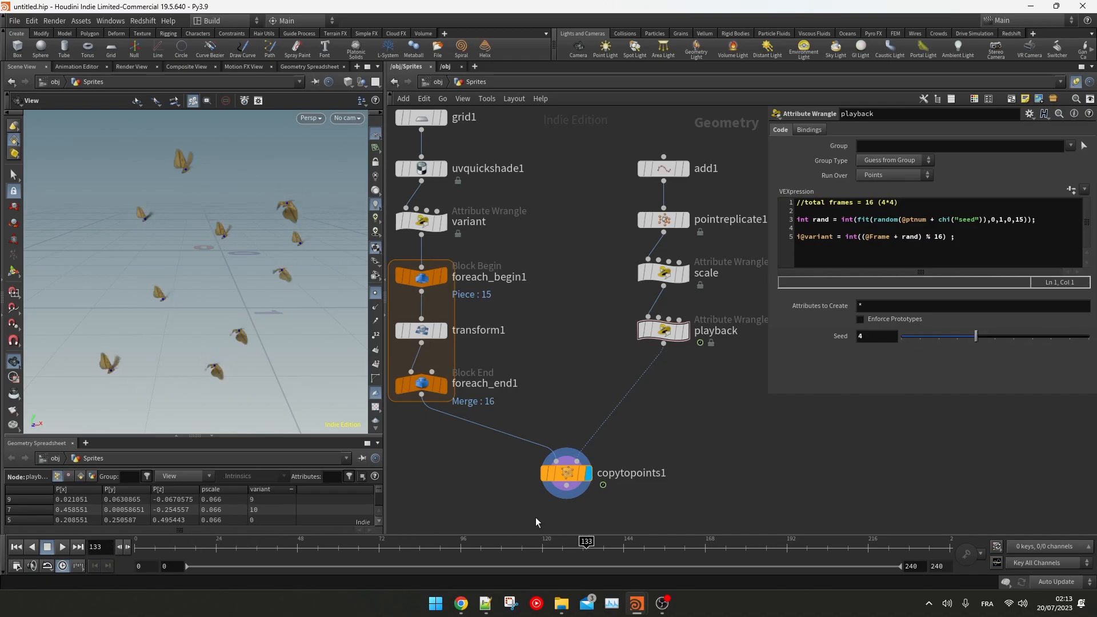
Step: Insert a Mountain node between the playback and copytopoints1 nodes
key(Tab)
mouse_move(647, 438)
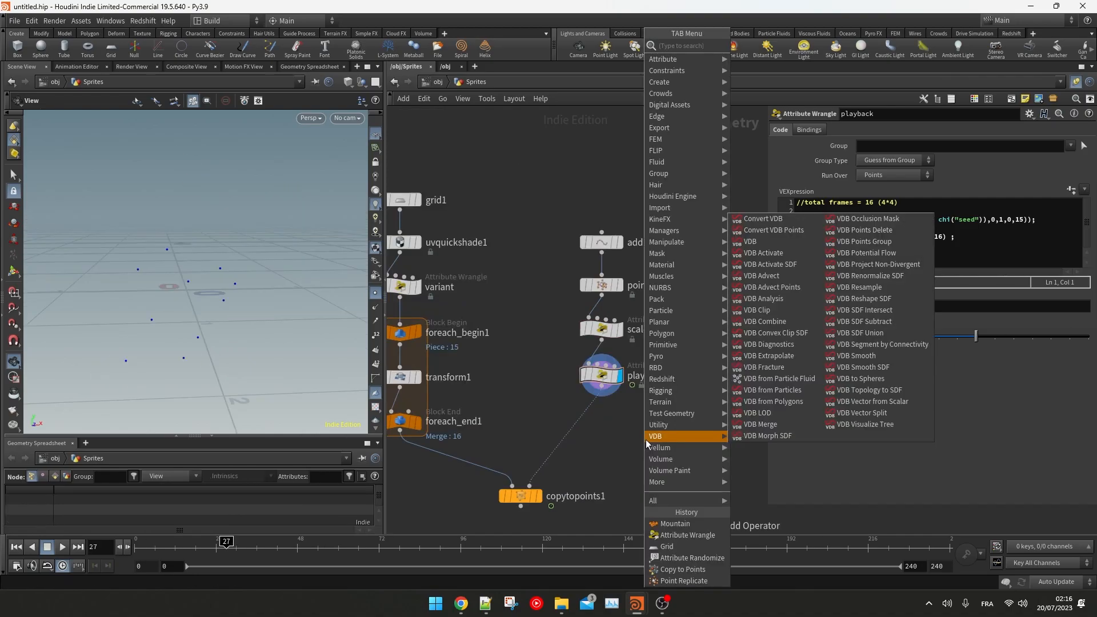
click(675, 523)
click(590, 427)
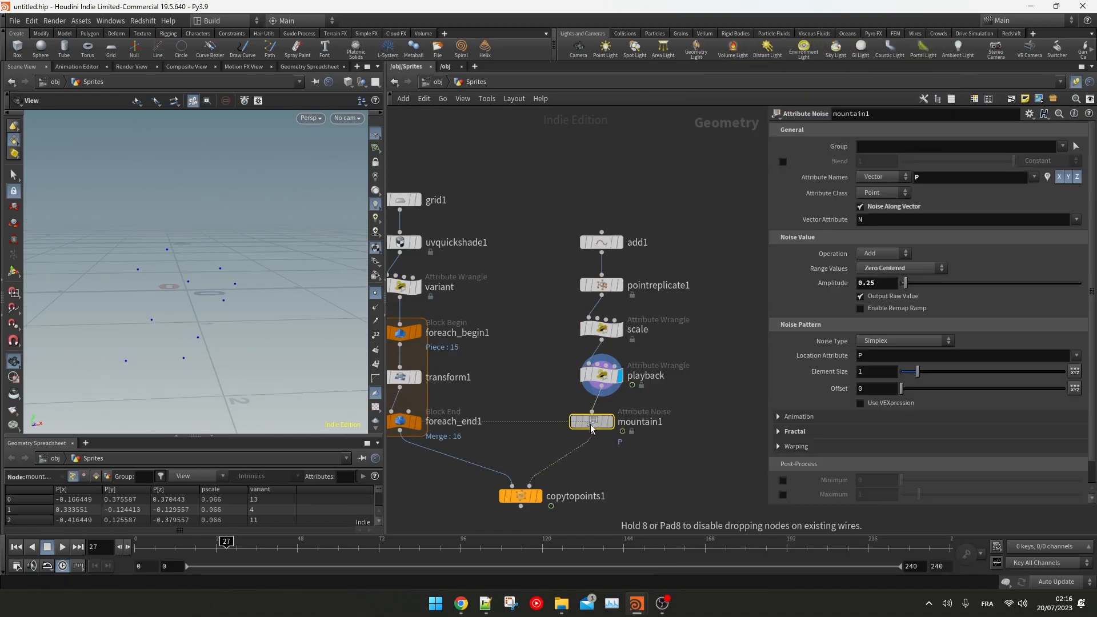
Step: Turn off Noise Along Vector and enable Animate Noise on mountain1, checking the movement along the timeline
click(887, 208)
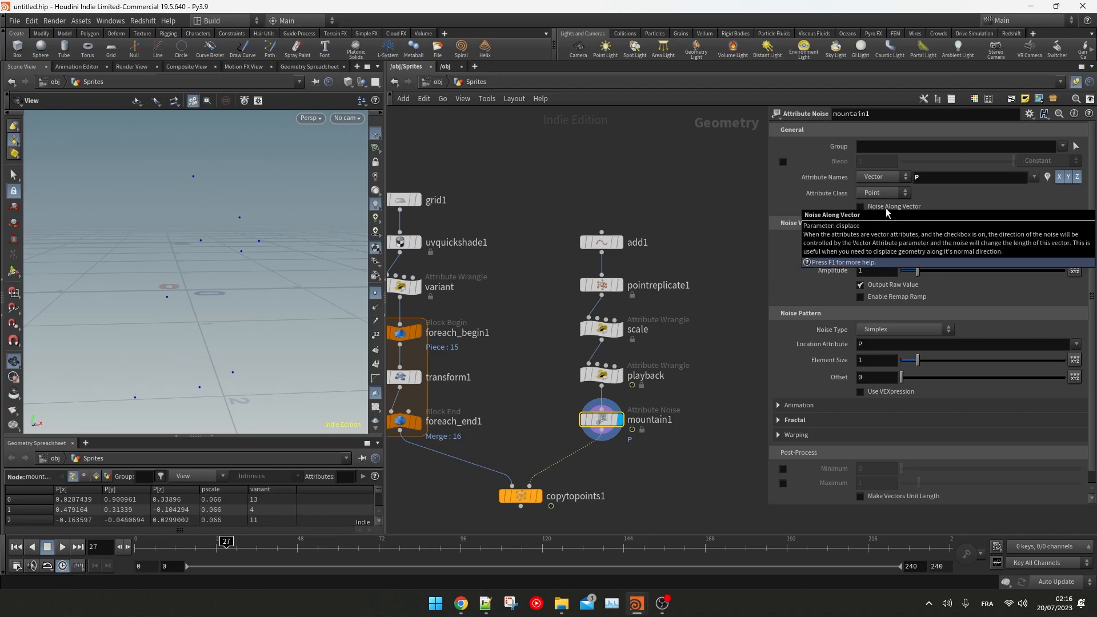
click(829, 405)
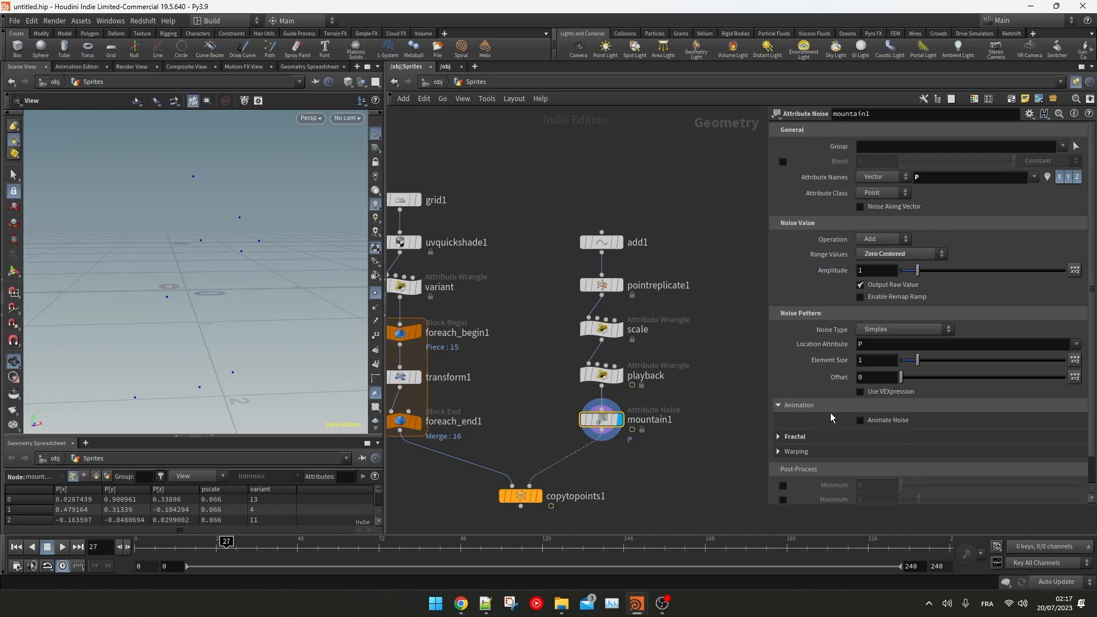
click(861, 422)
mouse_move(215, 545)
mouse_down()
mouse_move(200, 540)
mouse_move(297, 512)
mouse_move(620, 512)
mouse_up()
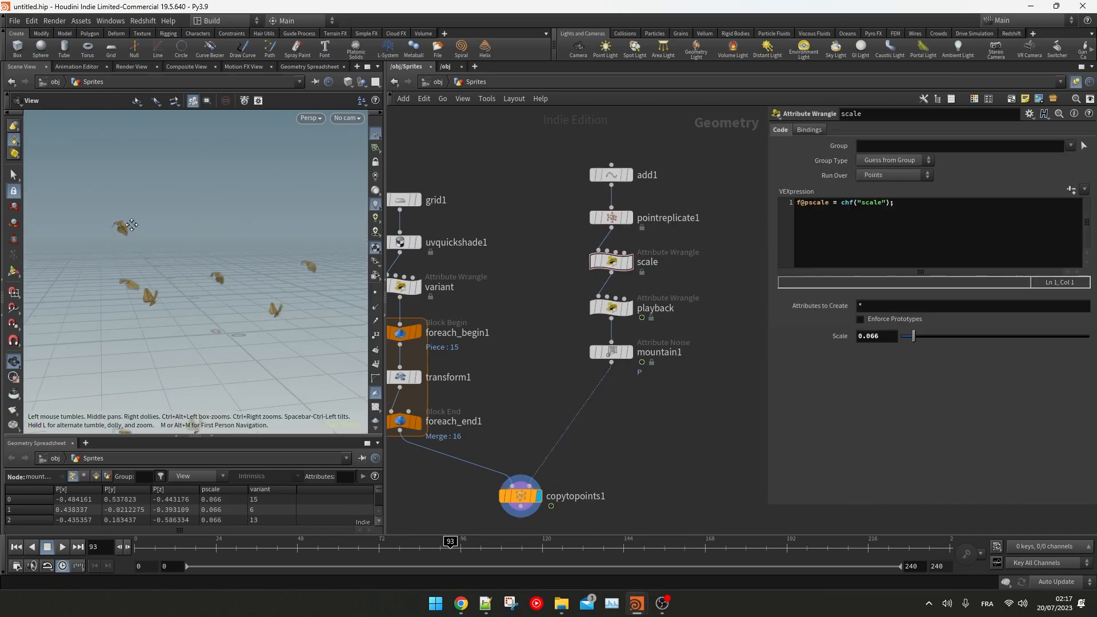
Step: Switch the viewport to wireframe display and widen the viewport pane
key(w)
mouse_move(155, 269)
mouse_down()
mouse_move(200, 274)
mouse_move(211, 288)
mouse_up()
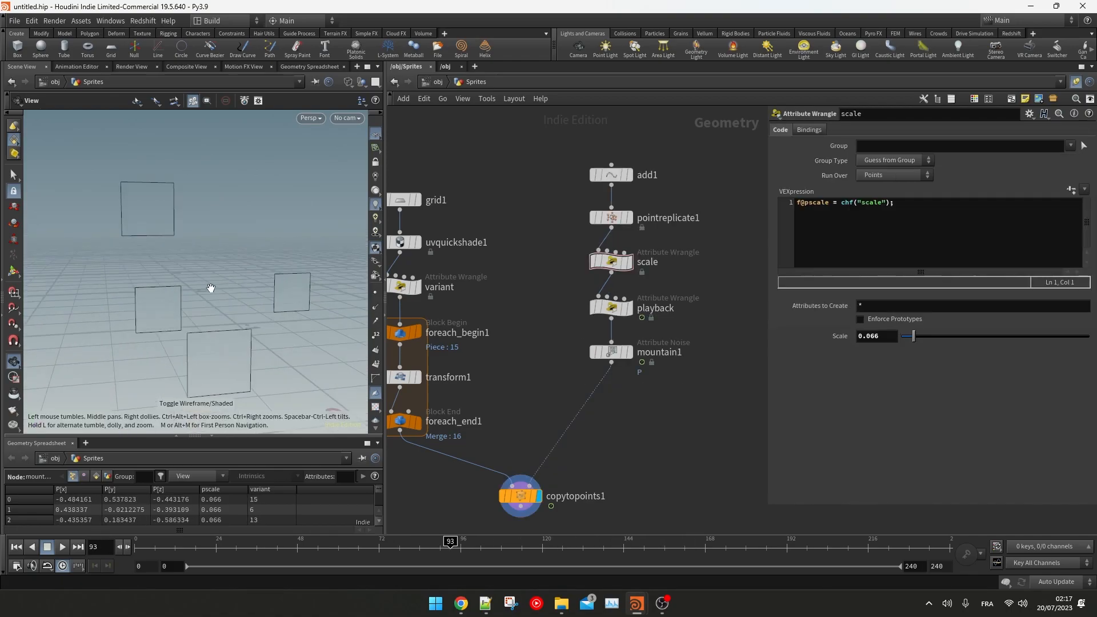
middle_drag(725, 363, 626, 382)
scroll(626, 381, down, 4)
drag(386, 224, 477, 224)
middle_drag(745, 236, 687, 246)
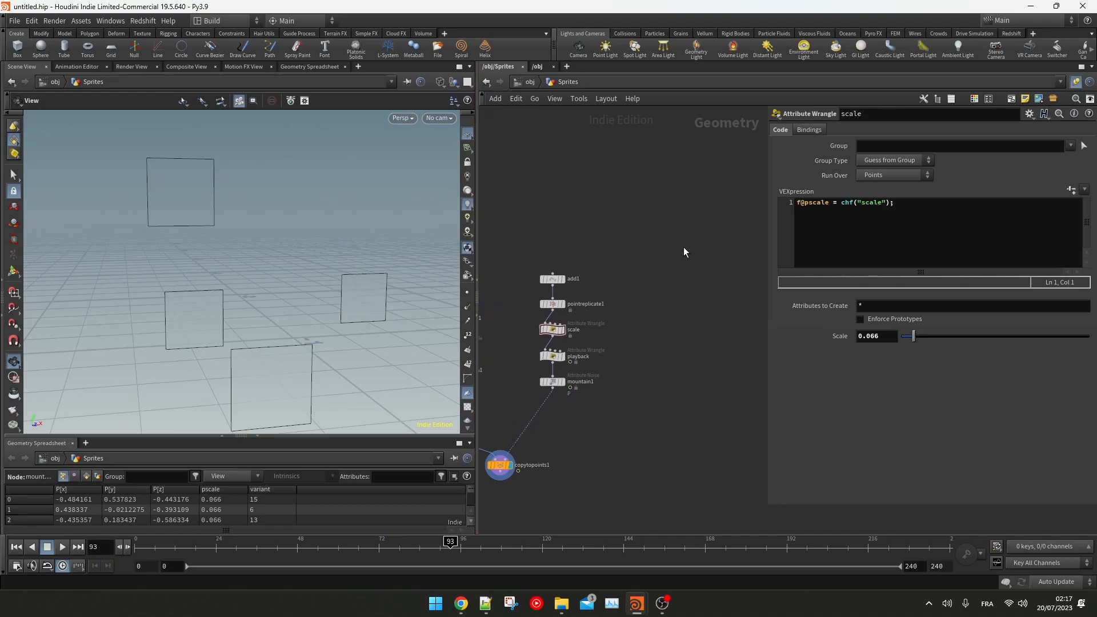
Step: Go up to the object level and add a Camera node beside the Sprites object
key(u)
key(Tab)
text(cam)
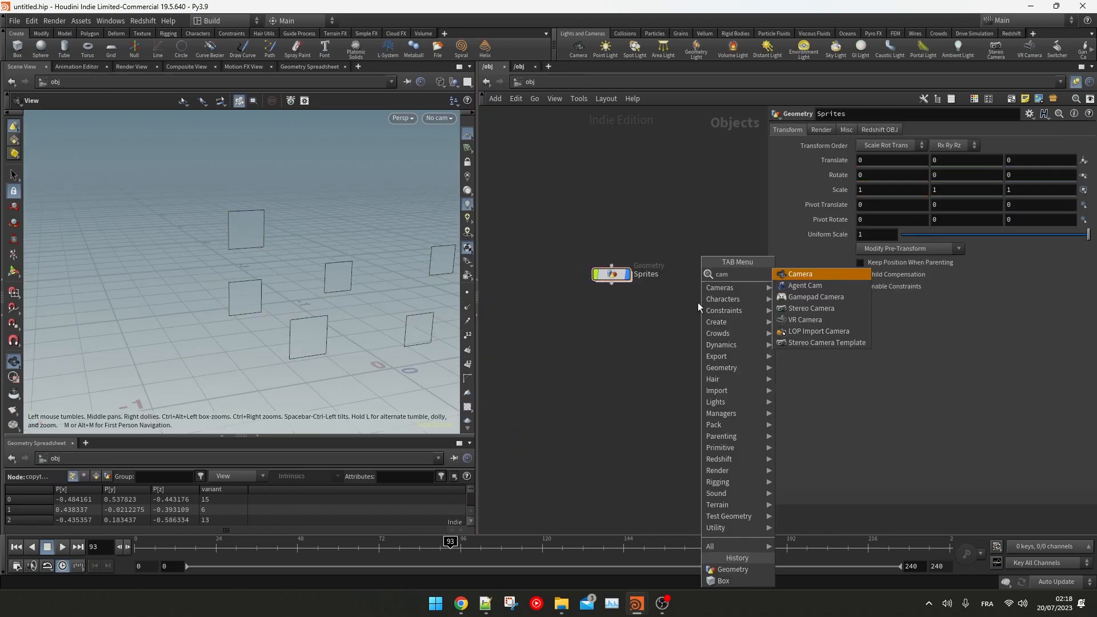
key(Return)
click(718, 250)
Step: Look through cam1, lock the camera to the view, and frame the scattered sprite cards
drag(343, 269, 320, 277)
click(440, 118)
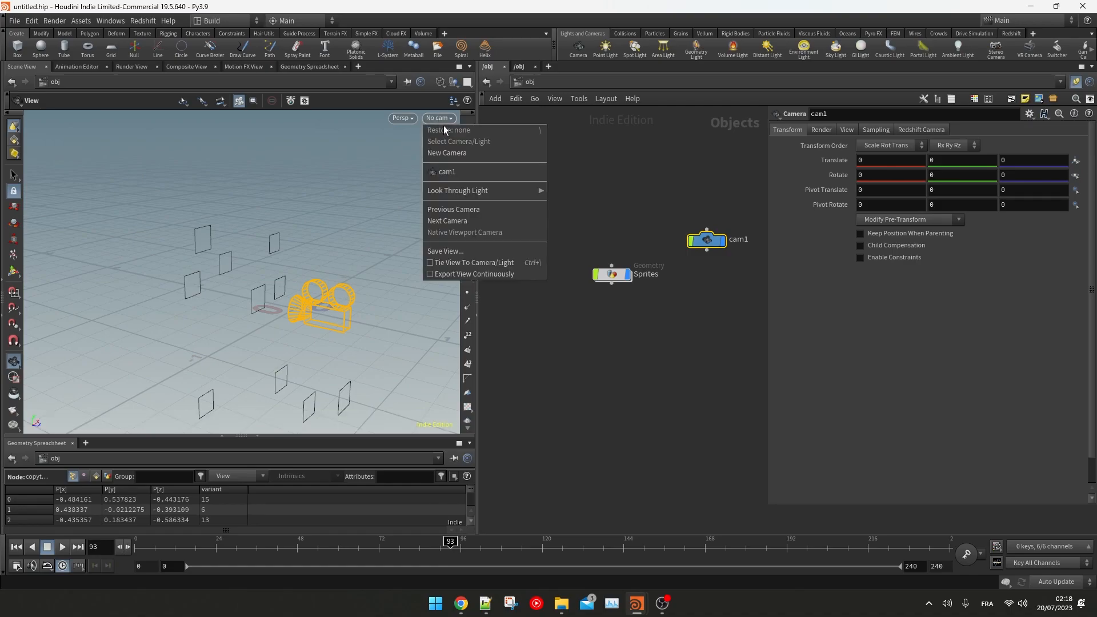
click(451, 171)
click(467, 163)
drag(385, 214, 261, 224)
Step: Re-enter the Sprites network and add an Object Merge node beside the point chain
click(612, 274)
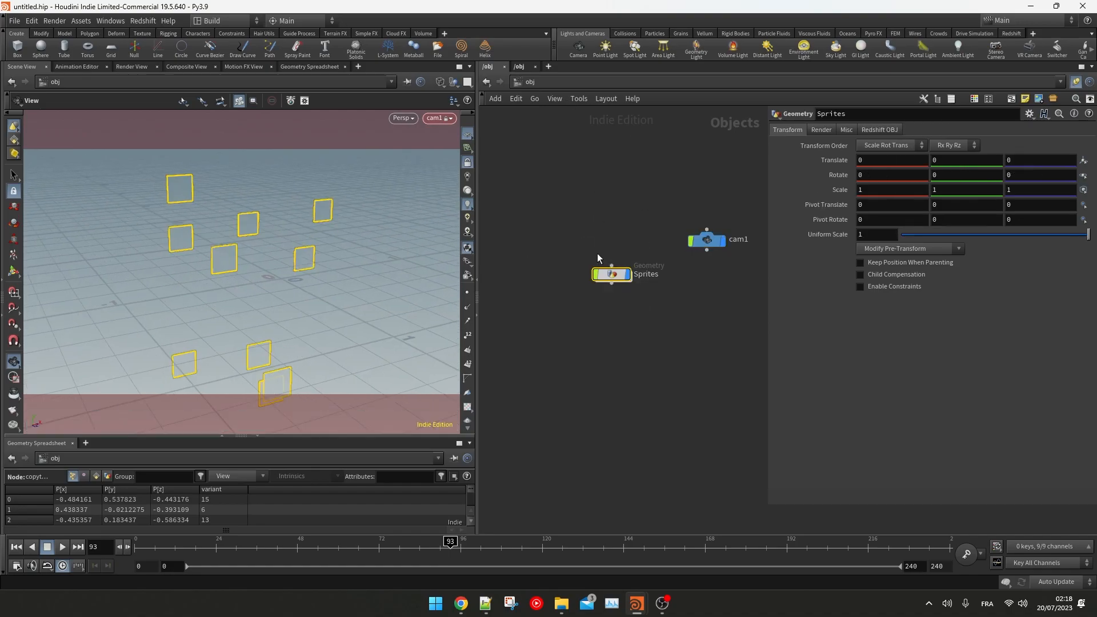
double_click(612, 274)
mouse_move(688, 263)
middle_down()
mouse_move(654, 326)
mouse_move(681, 282)
middle_up()
scroll(682, 281, up, 1)
key(Tab)
text(obj)
key(Return)
click(681, 281)
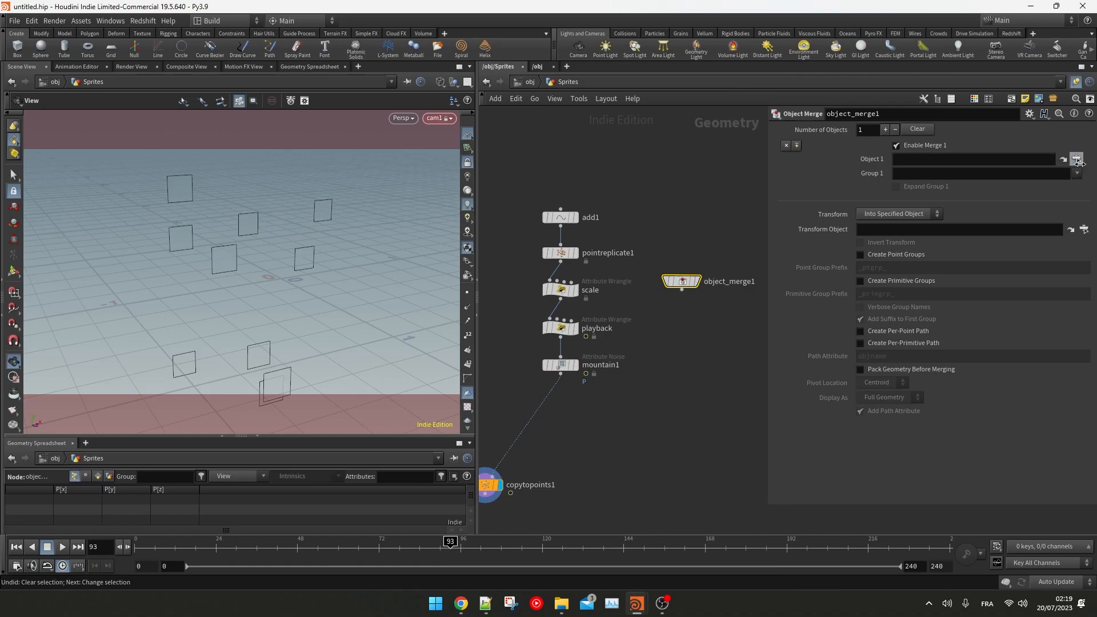
Step: Merge /obj/cam1 through object_merge1, set Transform to Into This Object, and display the node
click(1077, 159)
click(984, 114)
click(989, 259)
click(698, 284)
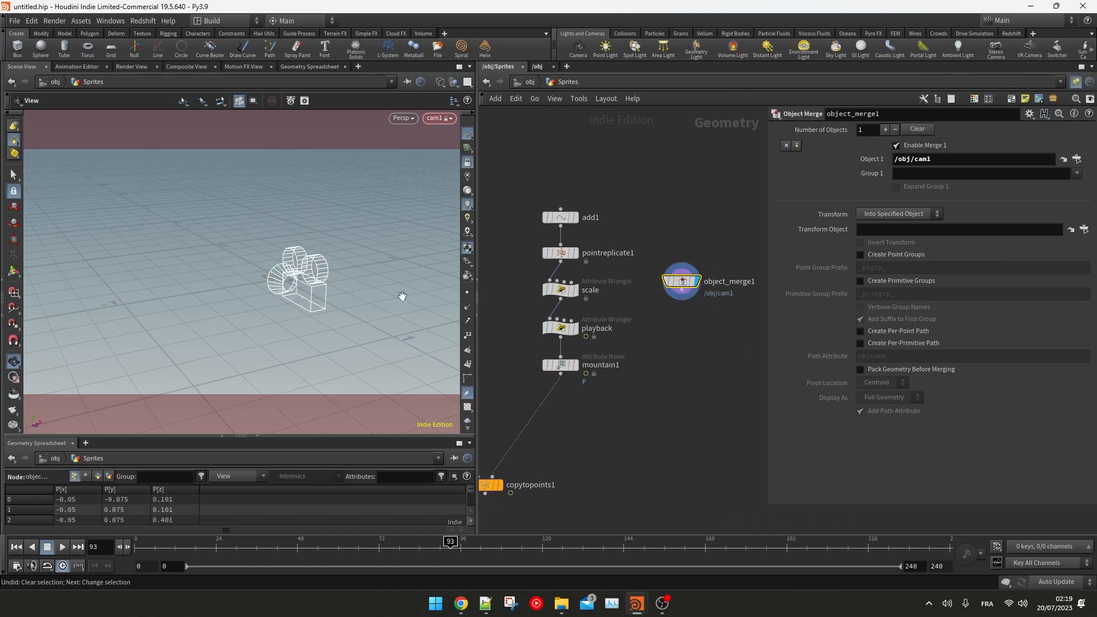
click(909, 214)
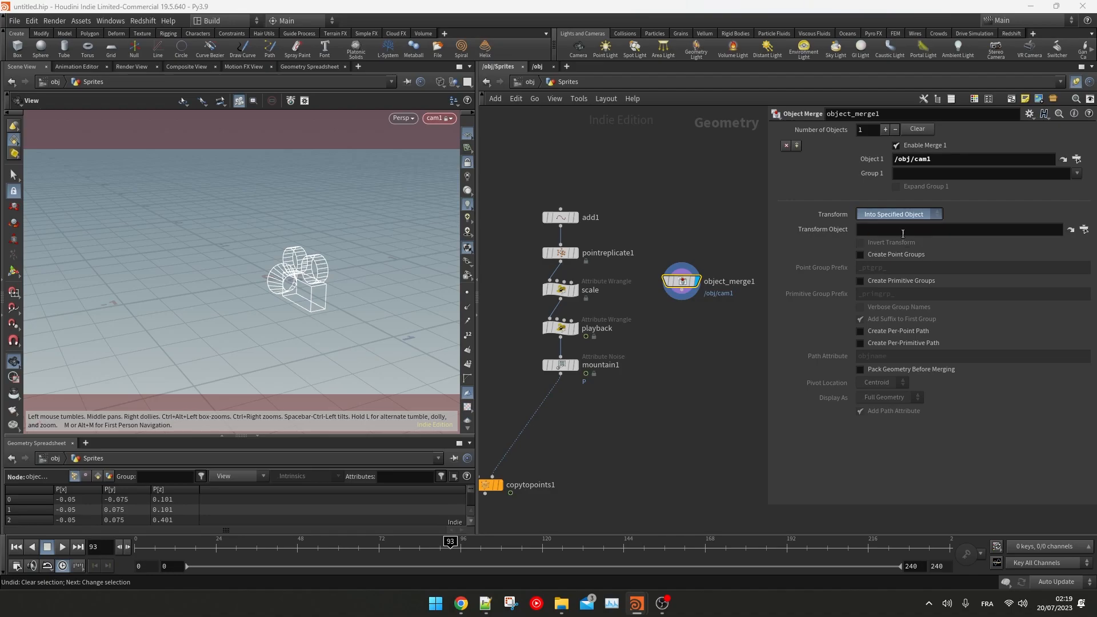
click(903, 233)
Step: Add an Extract Centroid node below object_merge1, wire it to the merge output, and display it
middle_click(675, 287)
scroll(691, 323, up, 2)
middle_drag(691, 324, 670, 365)
key(Tab)
text(ext)
key(Return)
click(666, 365)
drag(659, 324, 659, 356)
click(678, 366)
Step: Set Run Over to Detail on the Extract Centroid node and check the extracted point beside the camera
click(896, 131)
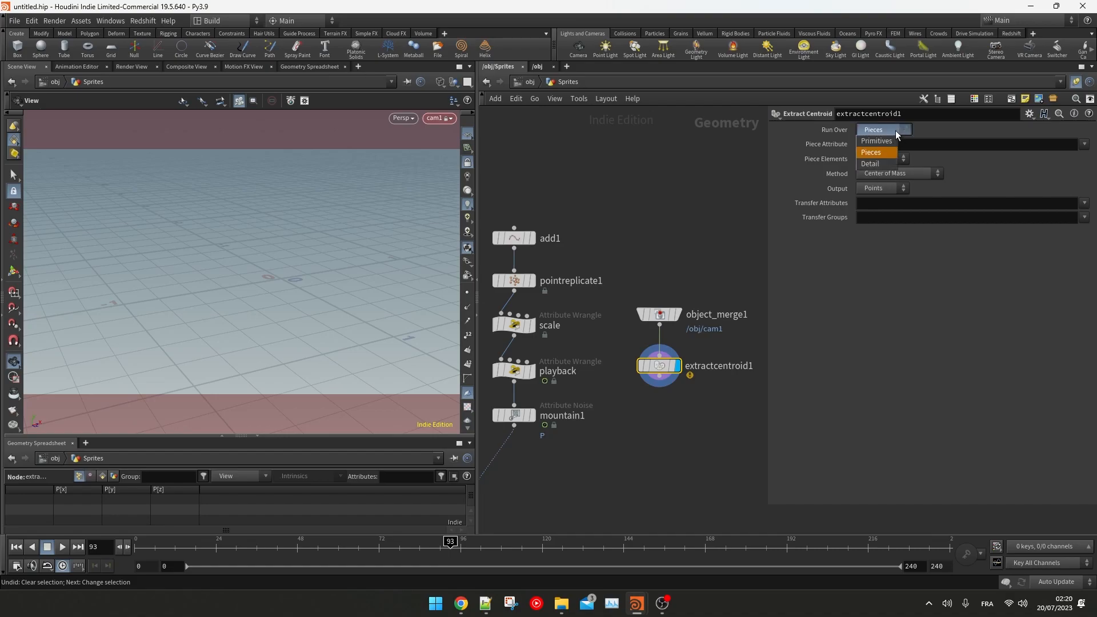
click(874, 166)
mouse_move(240, 286)
mouse_down()
mouse_move(228, 290)
mouse_move(246, 274)
mouse_move(252, 296)
mouse_up()
Step: Enable Pack Geometry Before Merging on object_merge1 and set its Pivot Location to Origin
click(659, 314)
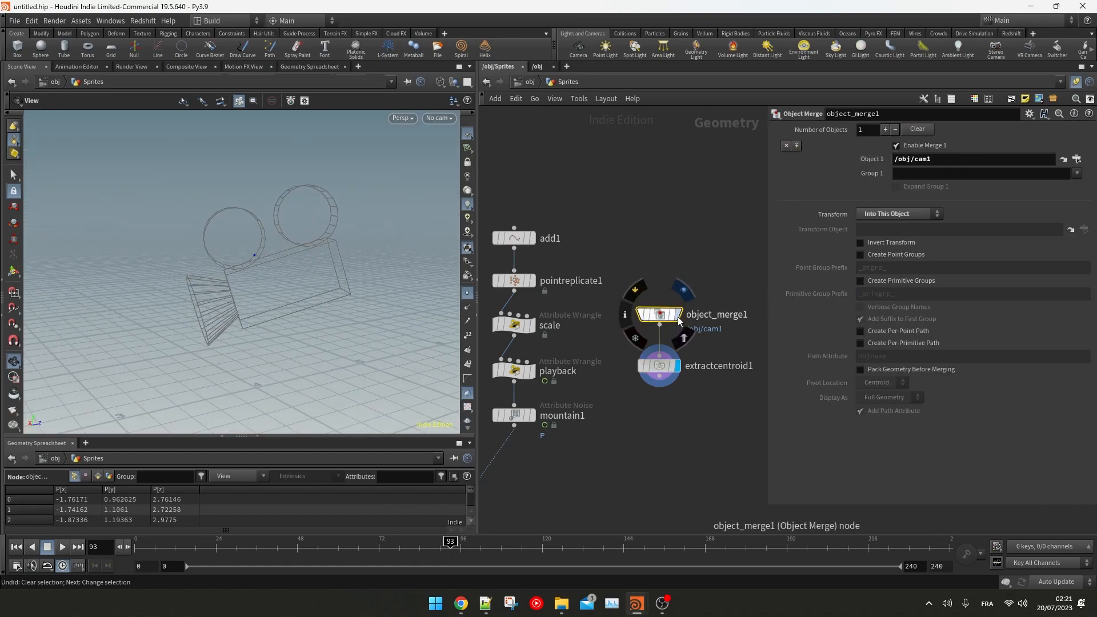
click(880, 382)
click(873, 394)
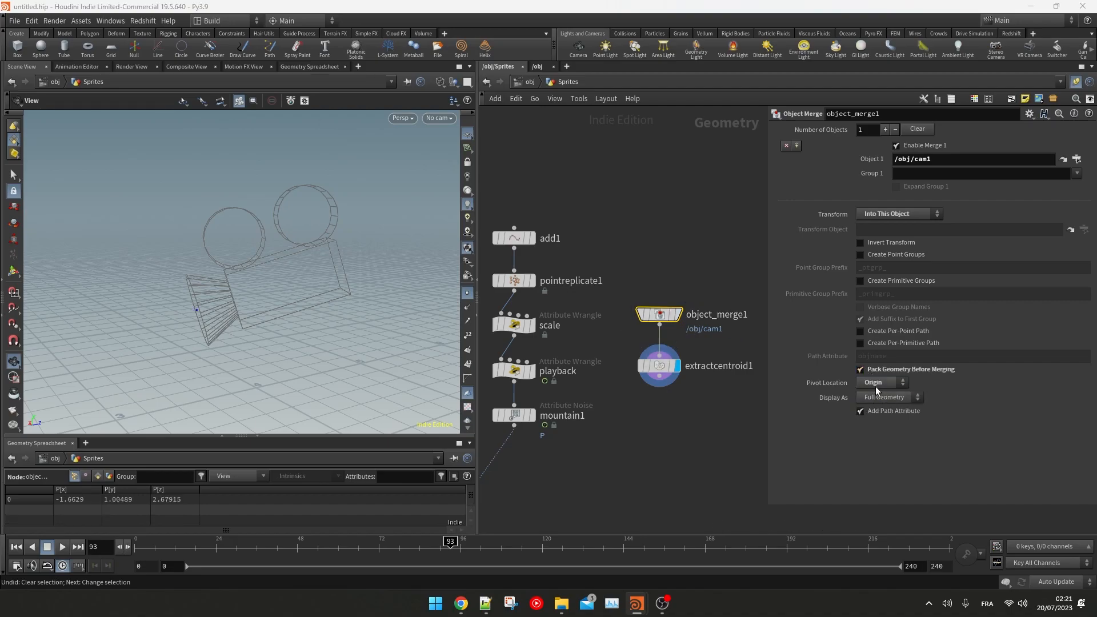
click(660, 366)
Step: Insert an Attribute Wrangle named Look_At between mountain1 and copytopoints1, with extractcentroid1 wired to its second input, and display it
key(Tab)
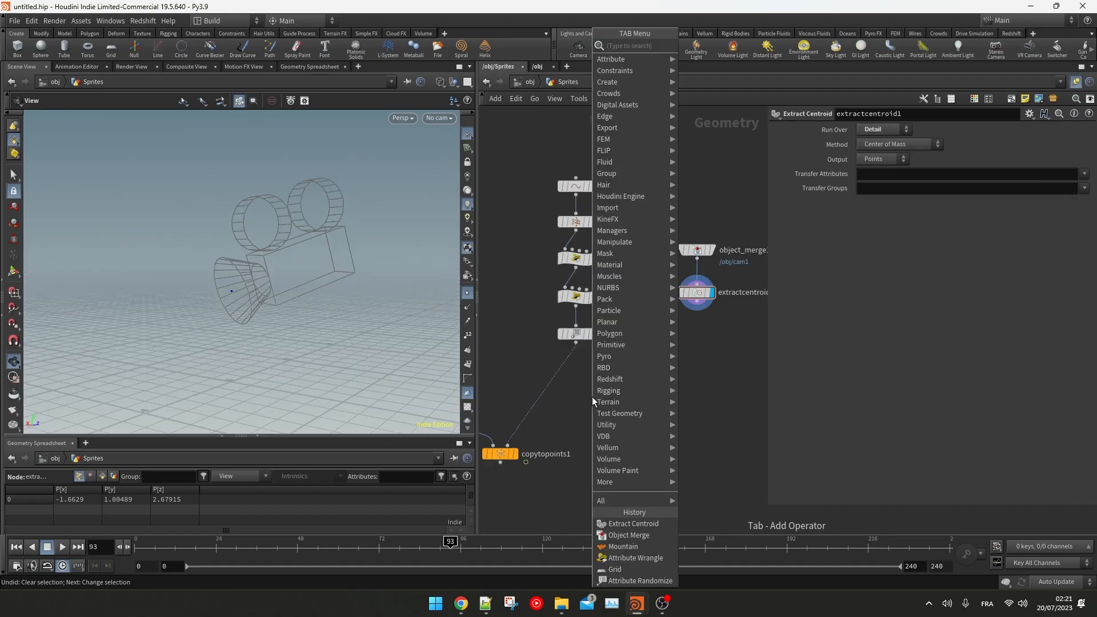
text(wran)
key(Return)
click(576, 388)
double_click(638, 389)
text(Look_At)
key(Return)
drag(708, 309, 581, 375)
scroll(298, 310, down, 5)
drag(298, 310, 265, 289)
click(914, 251)
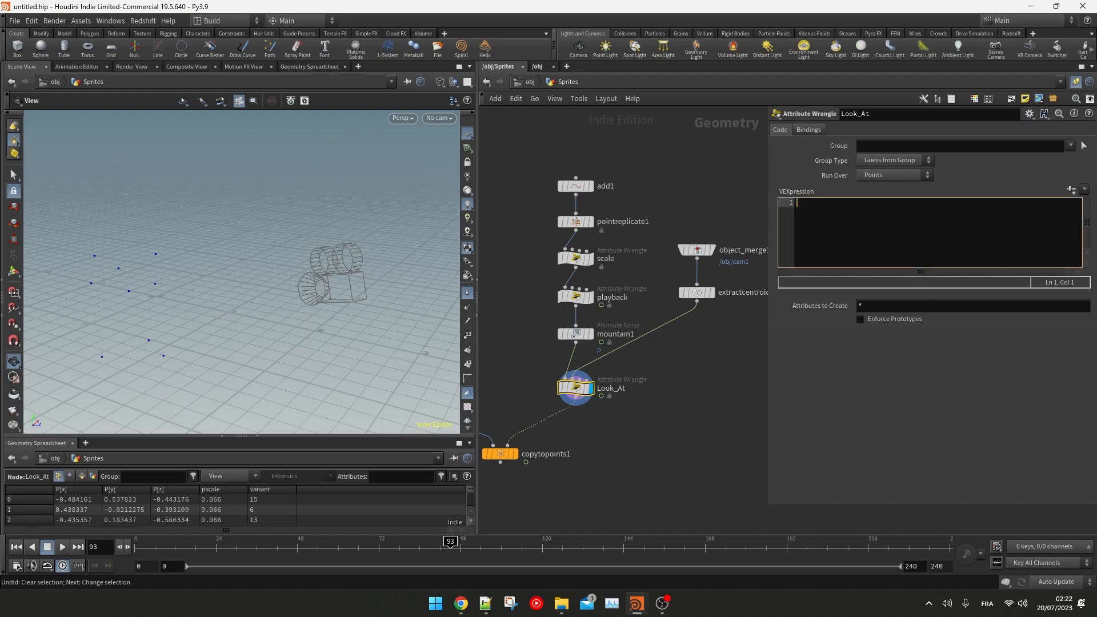
text(vecto)
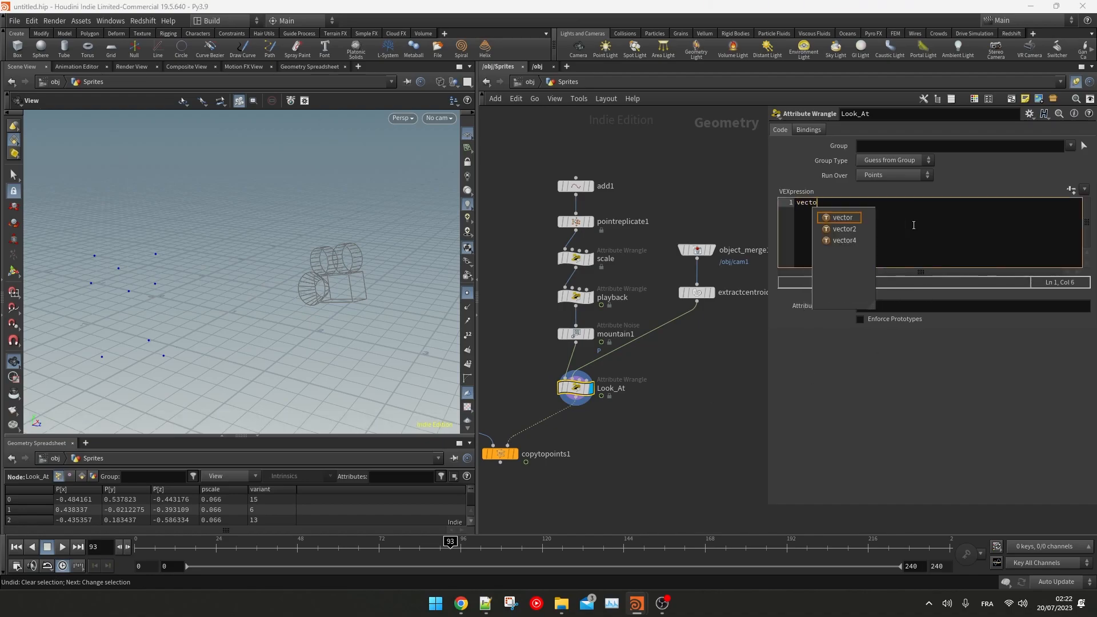
text(r pos = point(0,"",@ptnum);)
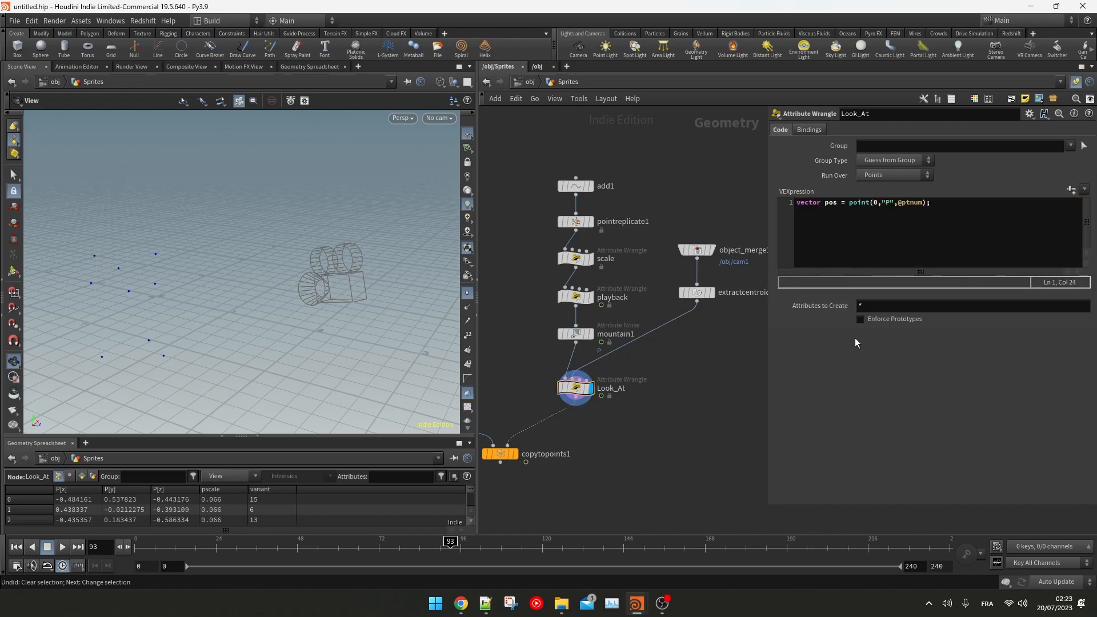
click(1010, 218)
text(vector cam = point(1,"",0);)
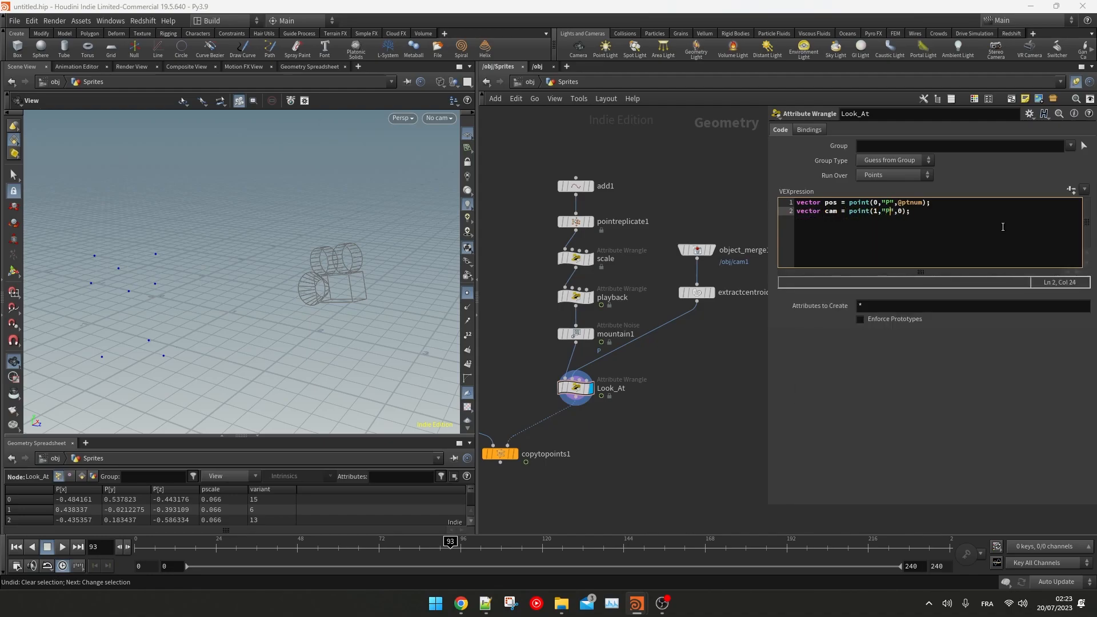
Step: Add the line v@N = cam - pos; to the Look_At code and check the point normals in the viewport
click(950, 220)
key(Return)
key(Return)
text(v@)
click(643, 452)
drag(343, 286, 188, 286)
Step: Wrap the subtraction in normalize() so the line reads v@N = normalize(cam - pos); and check the normals
click(821, 228)
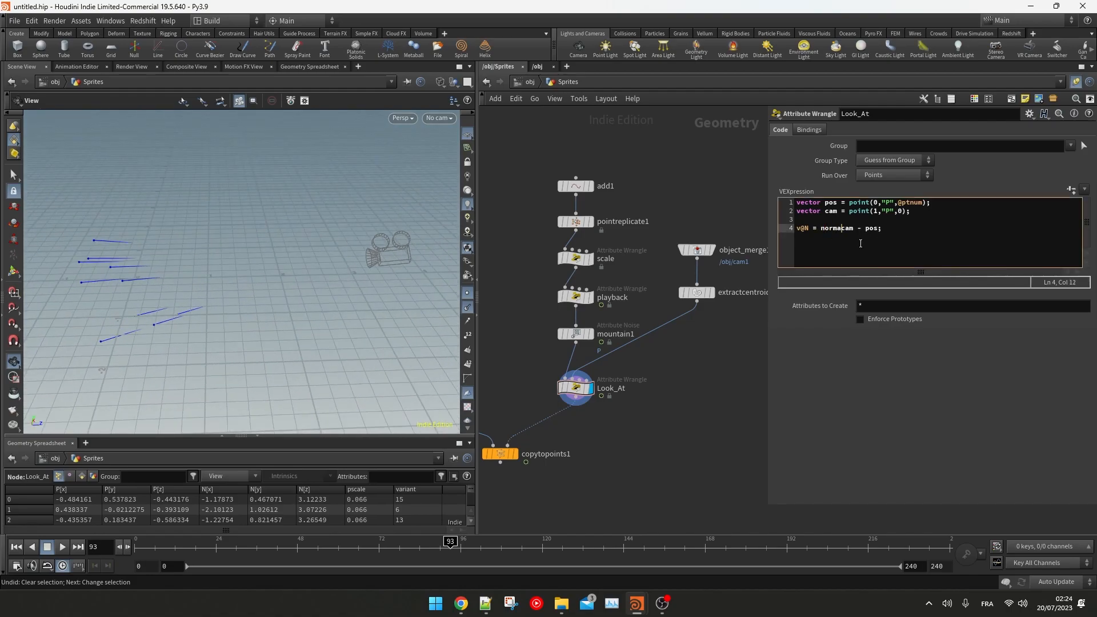
key(Right)
key(Right)
key(Right)
key(Right)
key(Right)
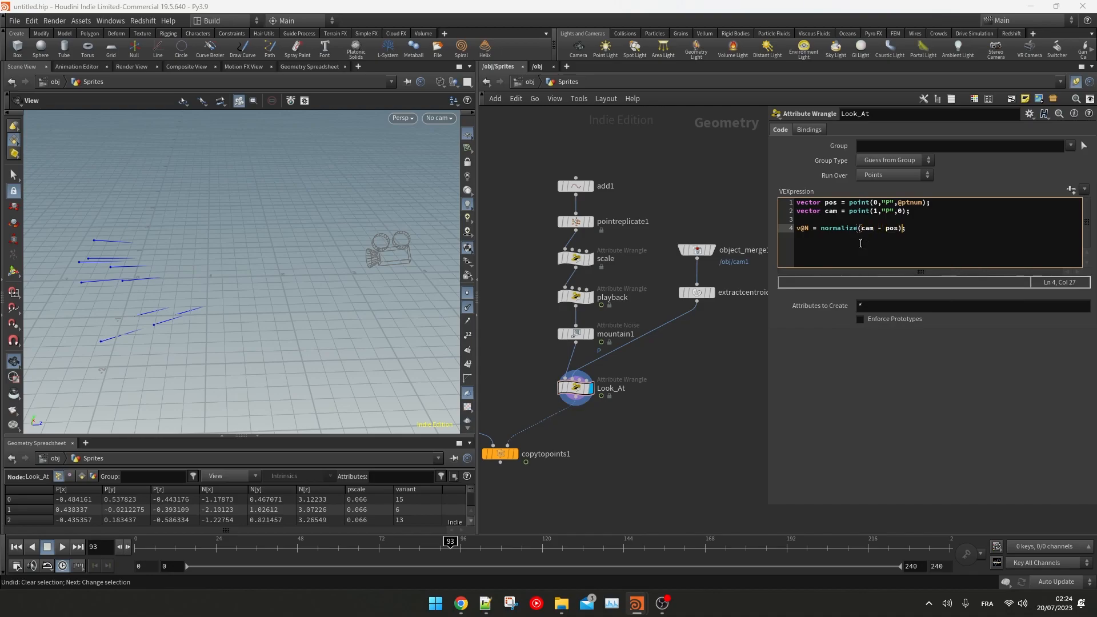
drag(354, 291, 256, 269)
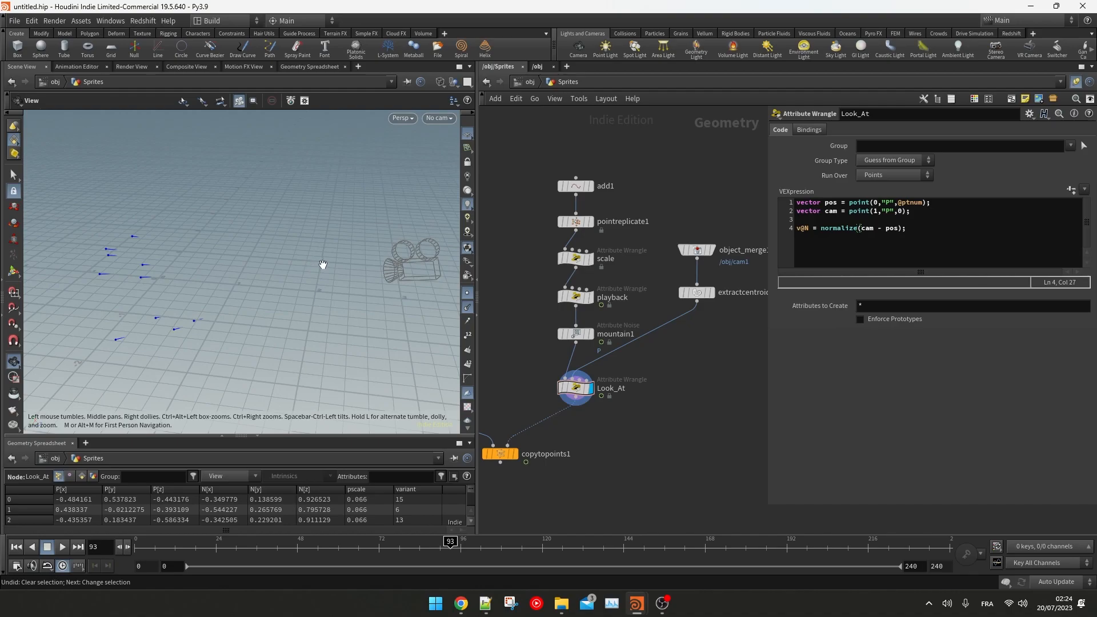
Step: Remove the blank line from the Look_At code and add the comment //Look at Camera above it
click(802, 219)
key(BackSpace)
key(Return)
key(Up)
text(//)
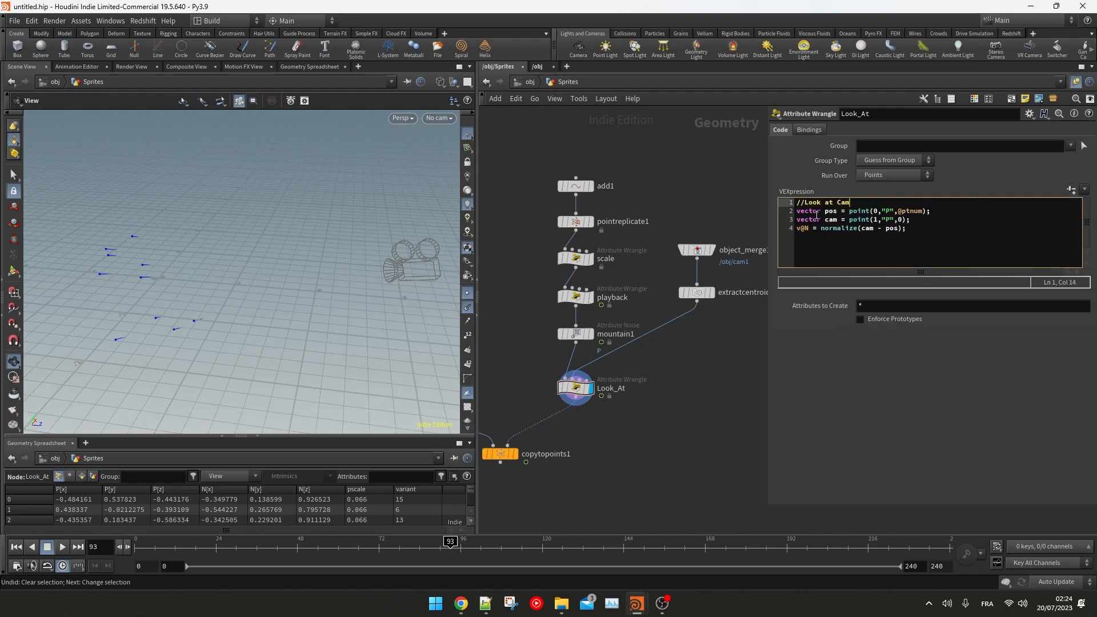
Step: Display the copytopoints1 result and look through cam1
middle_drag(531, 442, 594, 399)
click(578, 410)
mouse_move(312, 280)
mouse_down()
mouse_move(274, 290)
mouse_move(303, 297)
mouse_up()
mouse_move(623, 326)
click(438, 118)
click(449, 169)
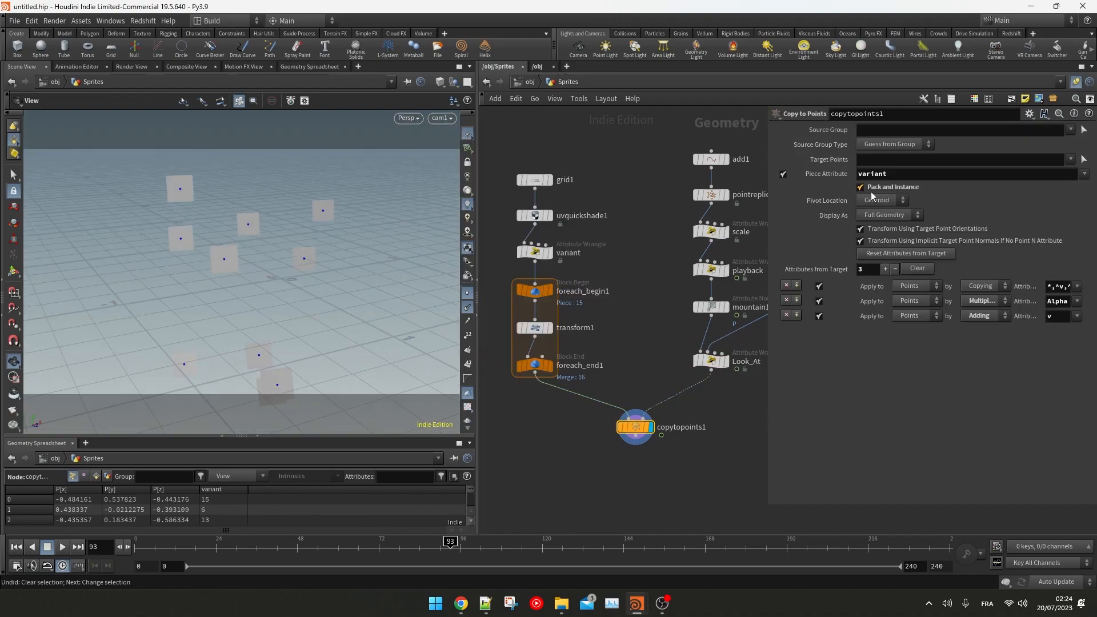
Step: Toggle Pack and Instance off and back on for copytopoints1, and check how the cards face the moving camera
click(871, 188)
click(873, 190)
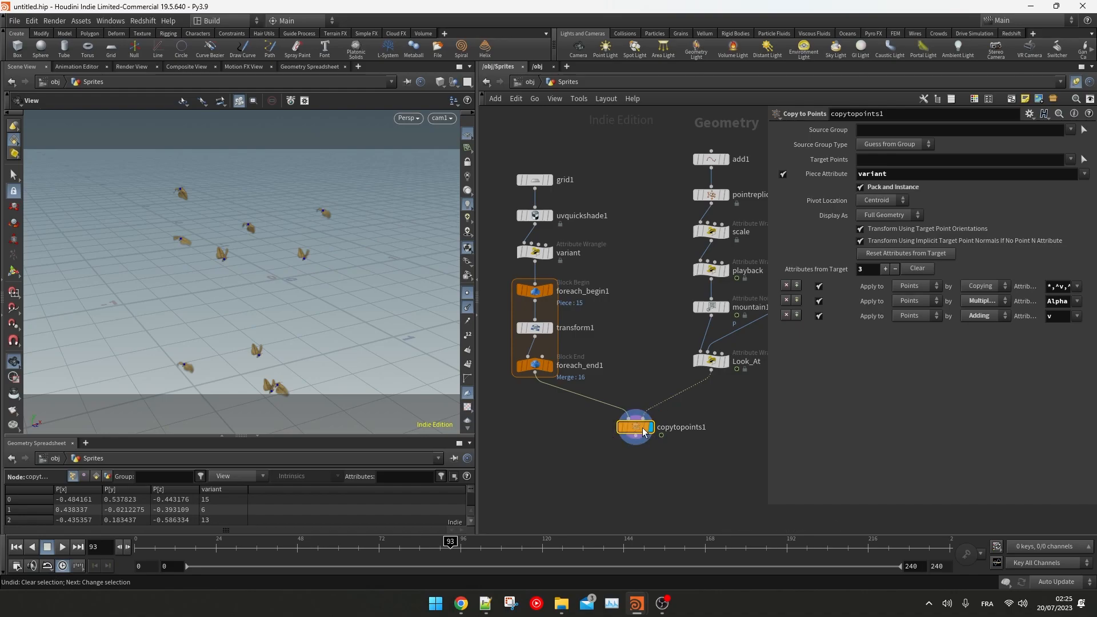
drag(229, 280, 248, 264)
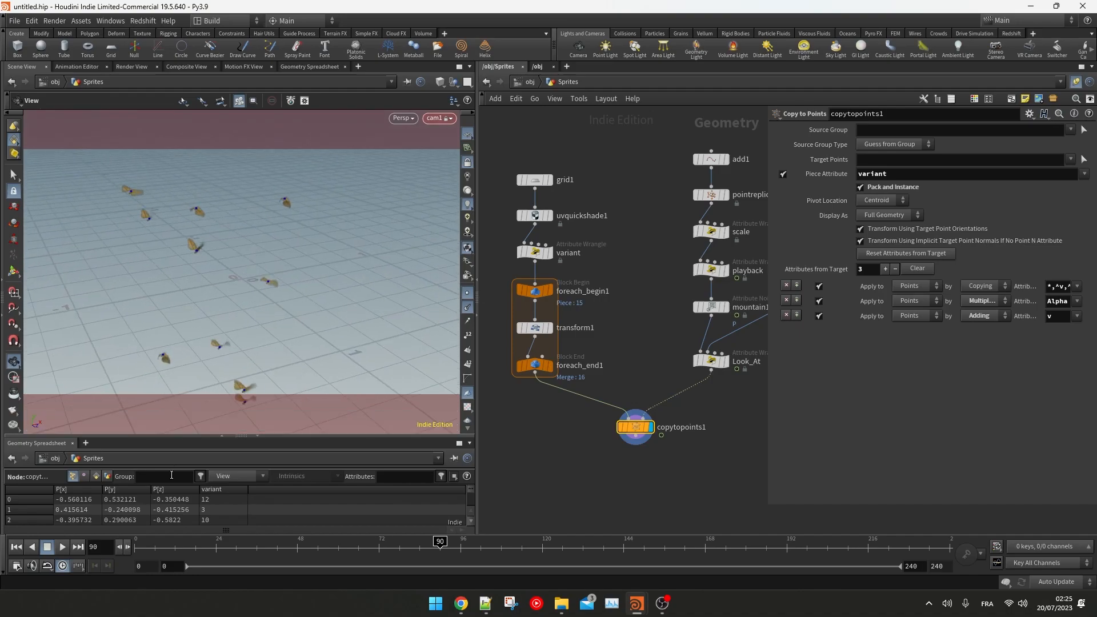
drag(271, 282, 306, 281)
Step: Add a //Random Rotation comment and p@rot = quaternion(chf("degrees"),v@N); to the Look_At code
middle_drag(737, 402, 649, 441)
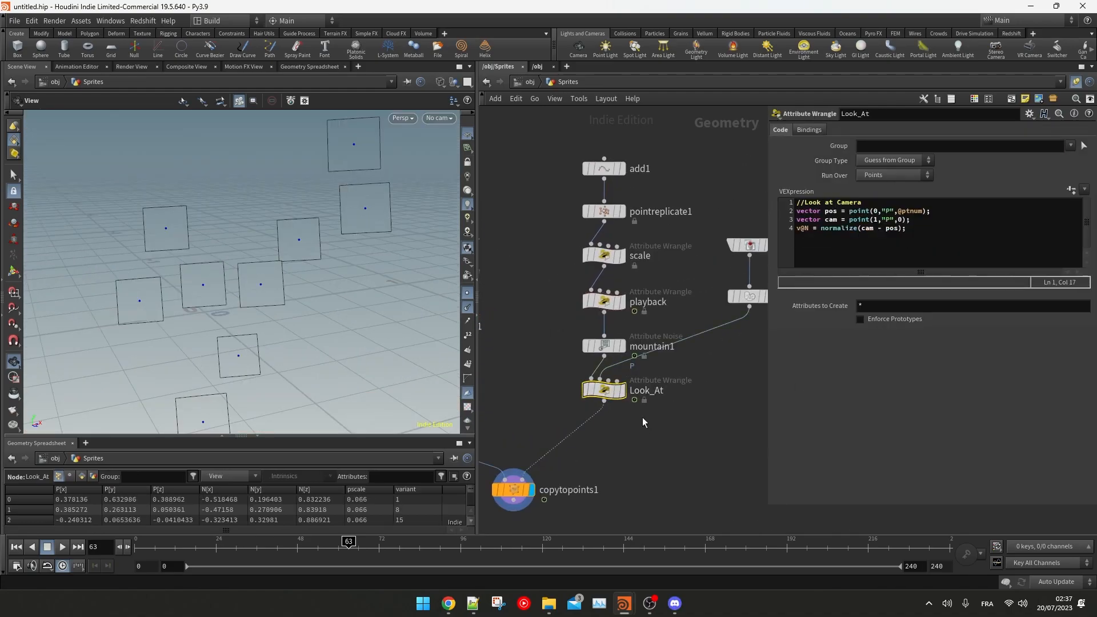
click(941, 248)
key(Return)
text(on)
key(Return)
text(p@rot =)
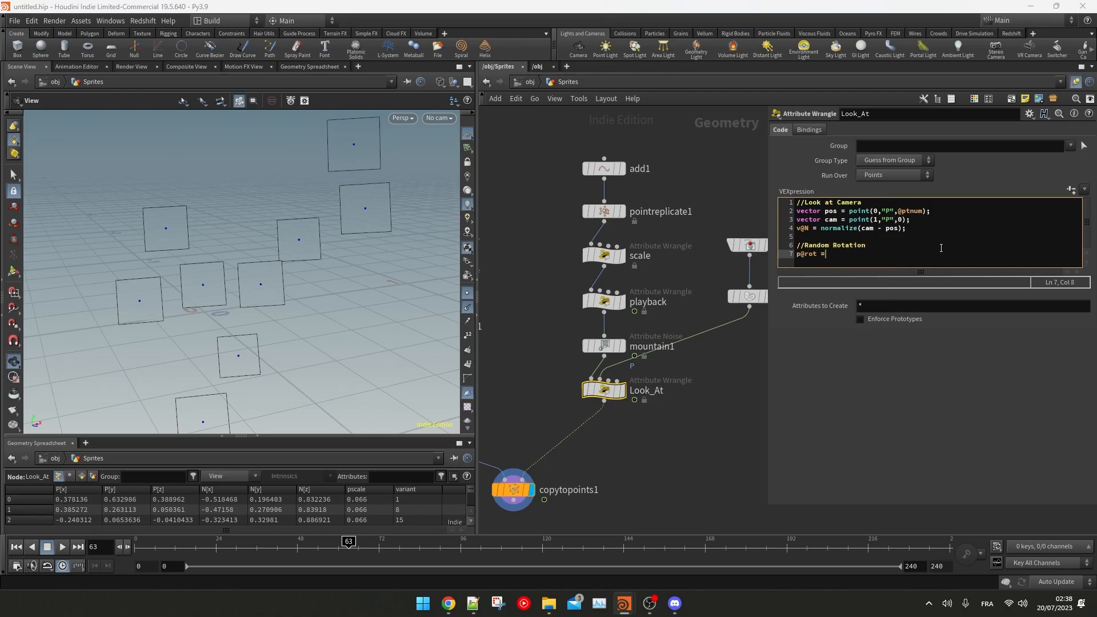
text( quater)
key(Return)
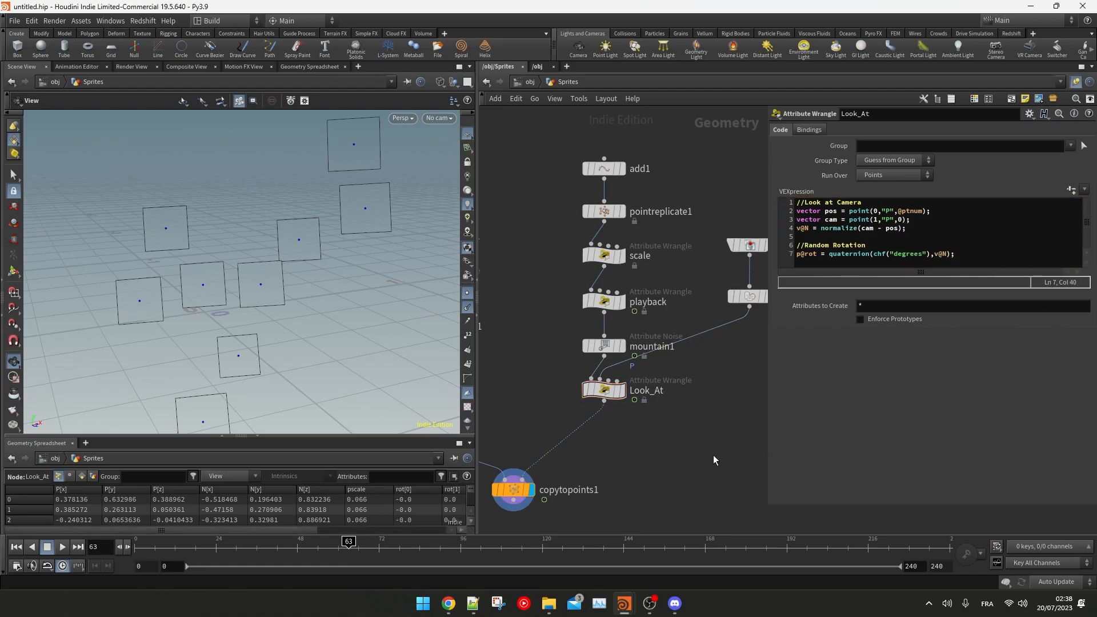
Step: Create the Degrees parameter on Look_At, test it at 0.229, and wrap chf("degrees") in radians()
click(1071, 189)
drag(904, 337, 948, 342)
click(877, 253)
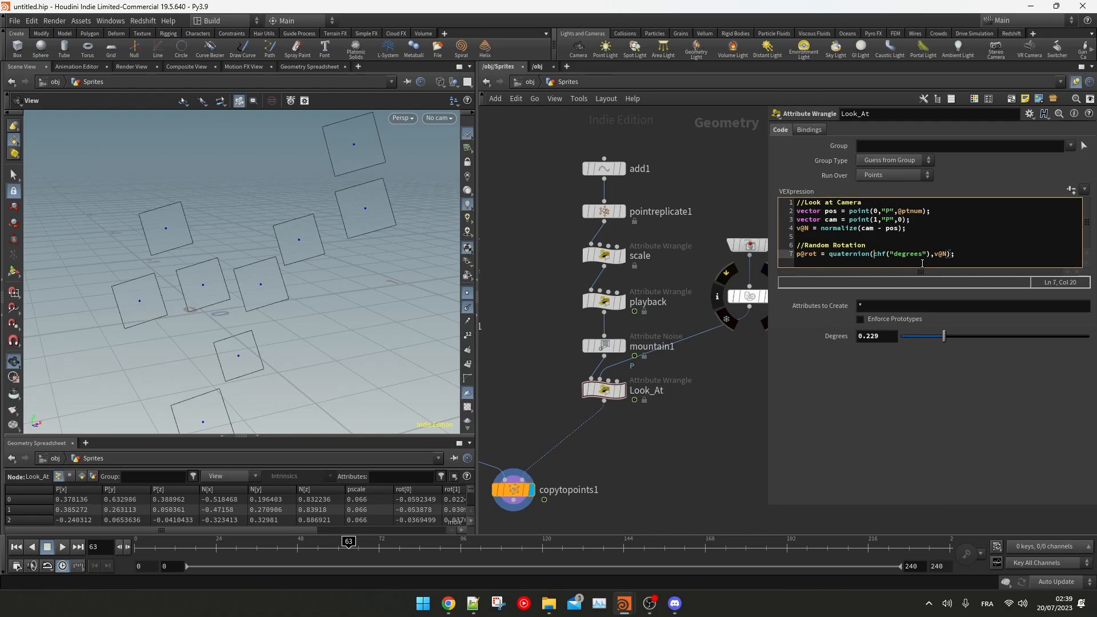
text((radians)
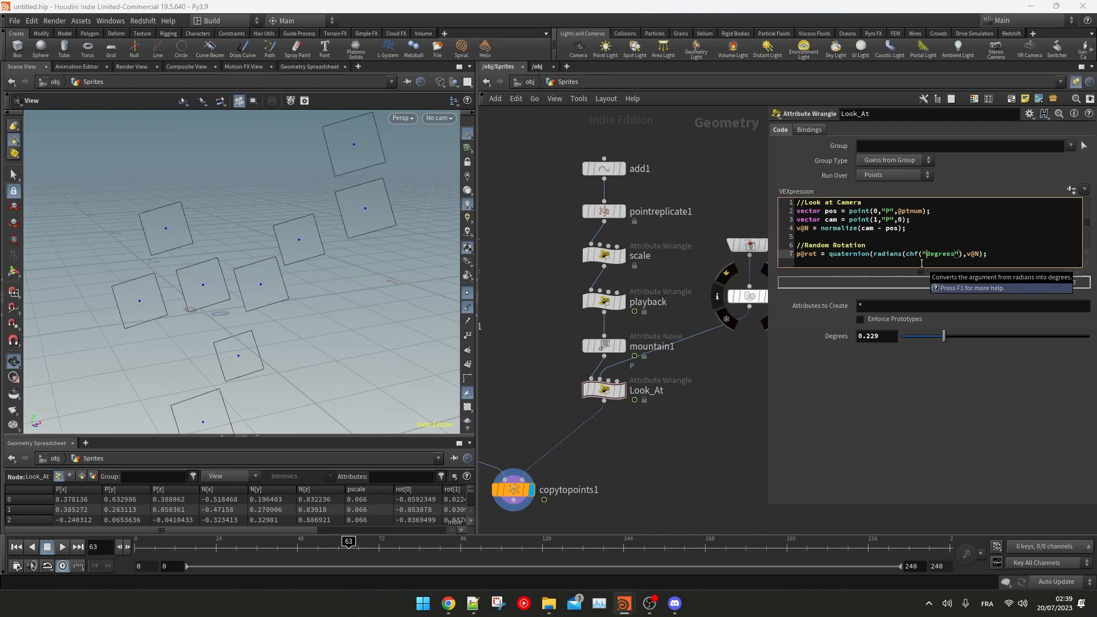
key(Right)
key(Right)
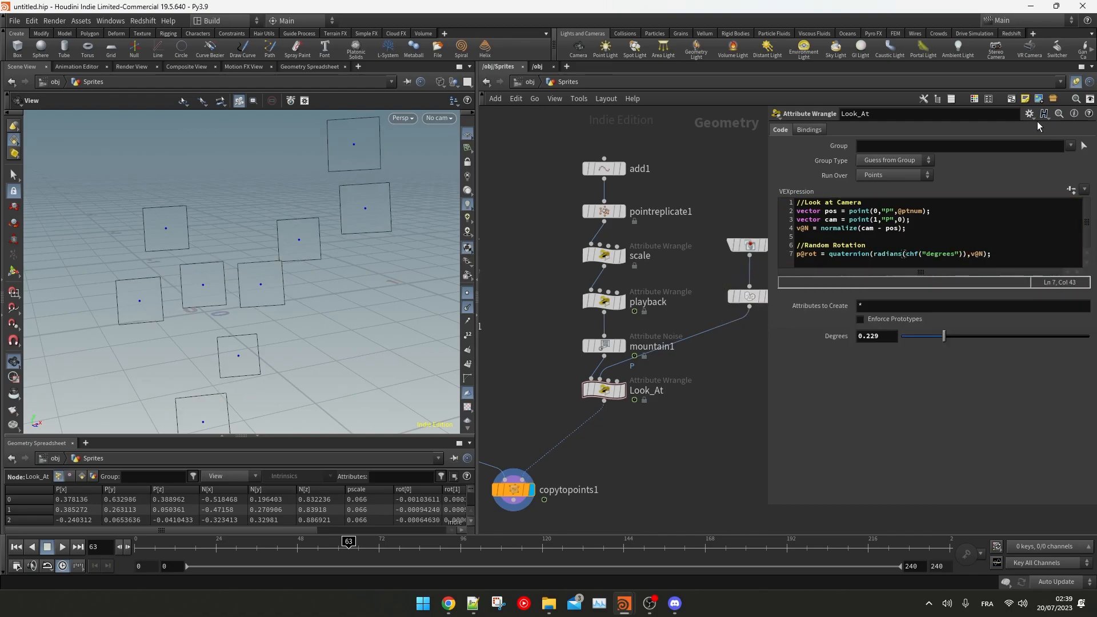
Step: Set the Degrees parameter's range to -180 to 180 in Look_At's parameter interface and test the card rotation
click(1030, 114)
click(1019, 125)
click(799, 338)
drag(977, 247, 895, 249)
text(-180)
key(Tab)
text(180)
key(Tab)
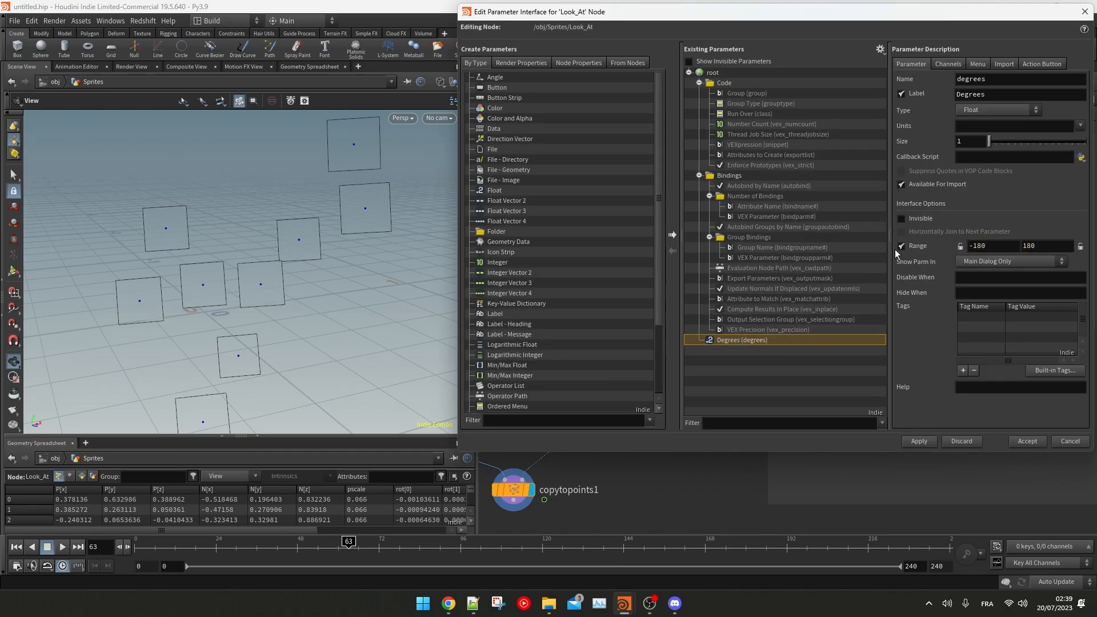
click(924, 439)
click(1026, 439)
mouse_move(993, 337)
mouse_down()
mouse_move(852, 333)
mouse_move(1096, 336)
mouse_move(890, 321)
mouse_move(1063, 331)
mouse_move(923, 323)
mouse_move(989, 326)
mouse_up()
Step: Insert an Attribute VOP between mountain1 and Look_At, name it Random_Angle_Anim, and enter it
key(Tab)
text(atra)
key(Return)
click(604, 387)
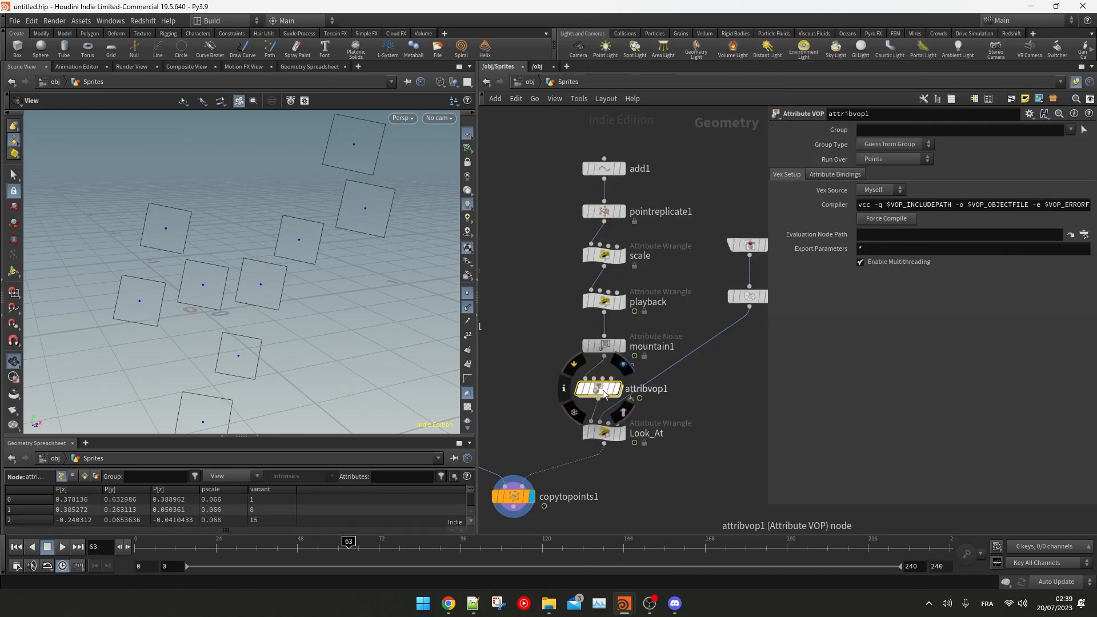
double_click(653, 388)
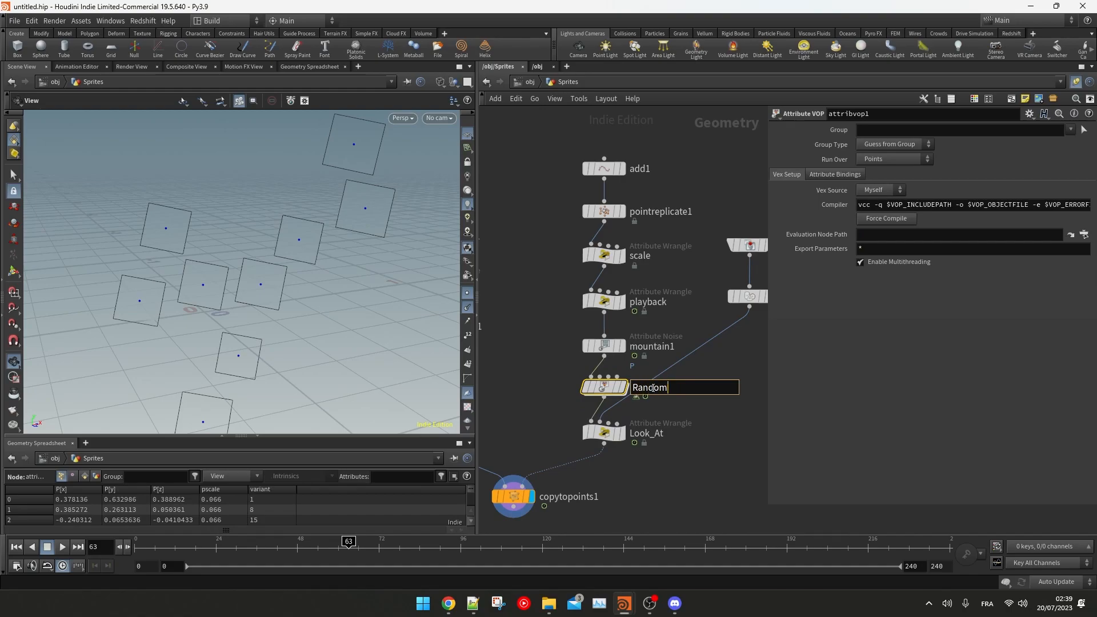
text(Random_Angle_Anim)
key(Return)
key(Return)
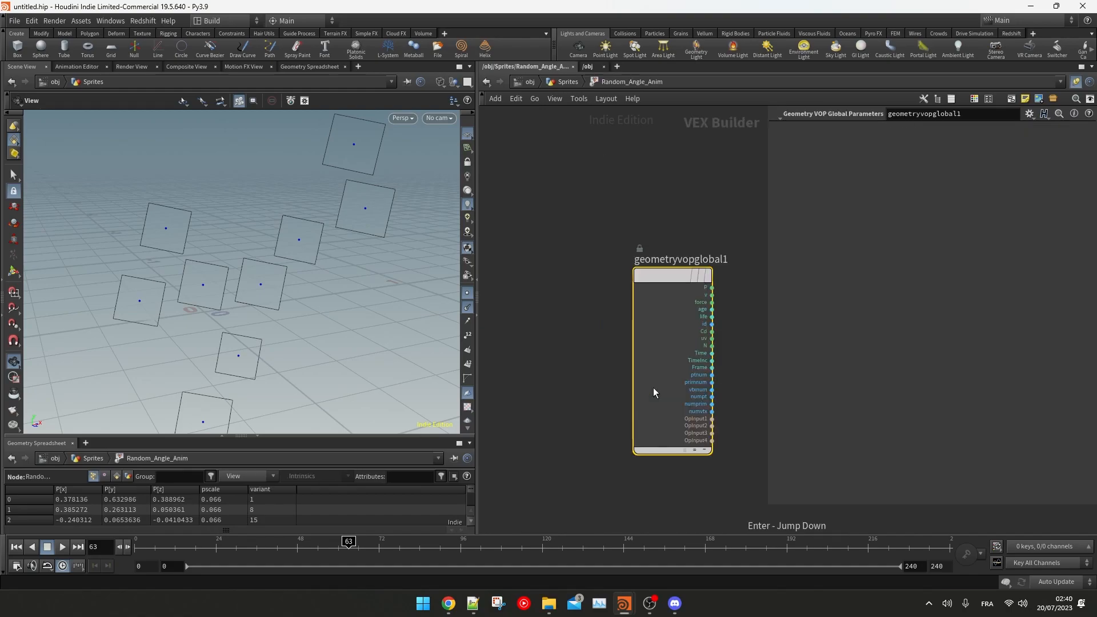
Step: Reposition the VOP output node and widen the network pane to make room for more nodes
scroll(654, 390, down, 3)
middle_drag(653, 390, 577, 314)
drag(697, 218, 721, 252)
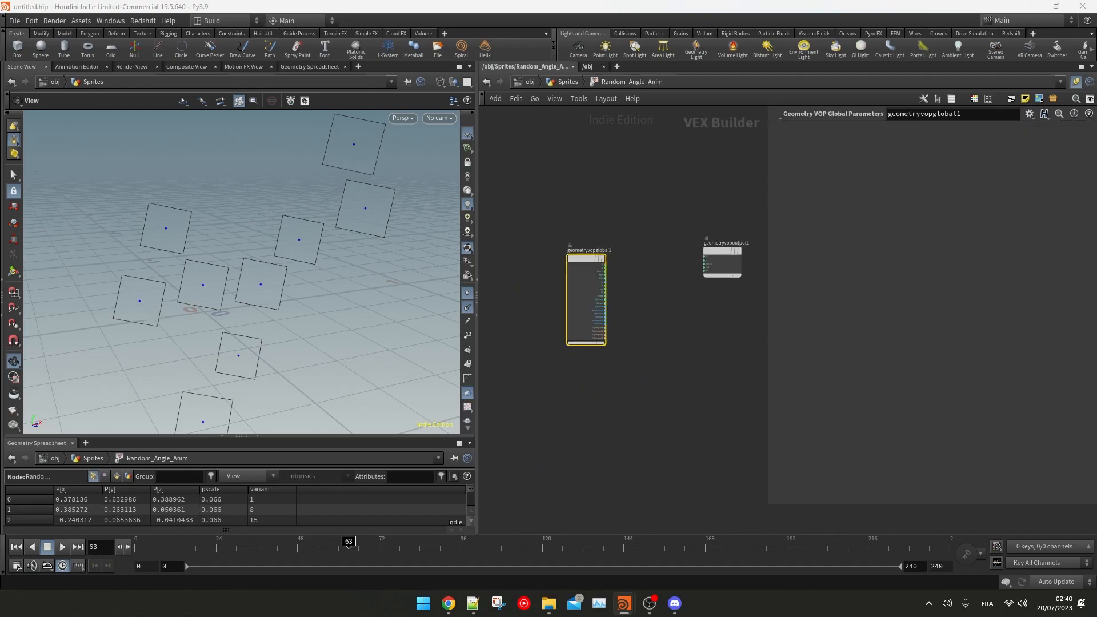
drag(769, 313, 874, 313)
middle_drag(746, 304, 773, 317)
scroll(772, 318, up, 2)
drag(477, 274, 373, 277)
middle_drag(620, 324, 609, 325)
Step: Add a Bind node named angle beside the output node and set its attribute name to angleRot
key(Tab)
text(bi)
key(Return)
double_click(704, 323)
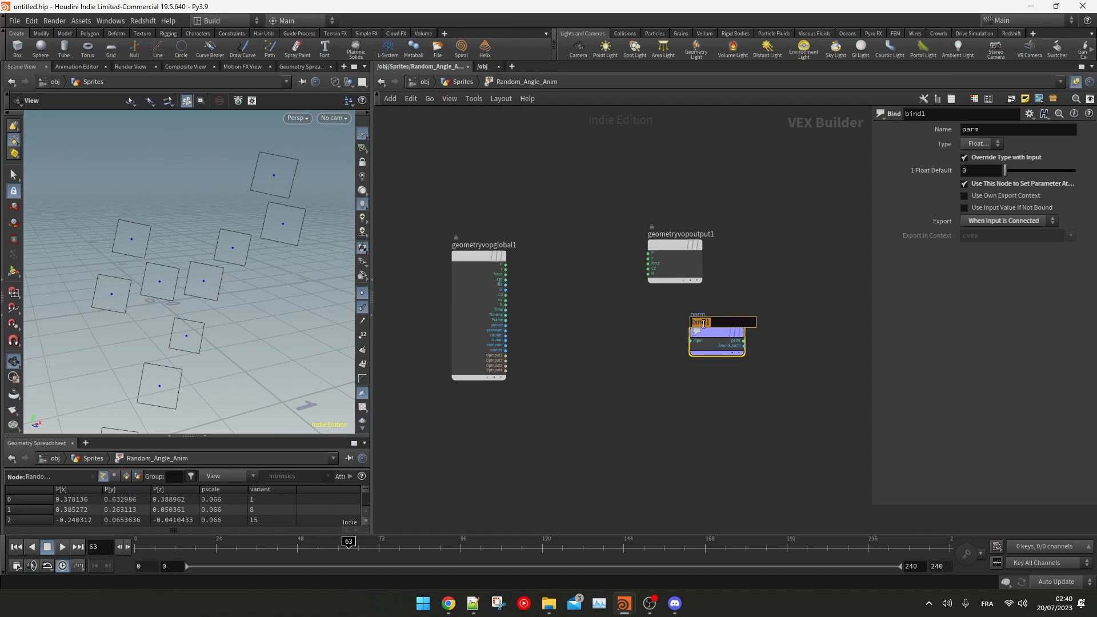
key(Return)
drag(706, 333, 747, 313)
drag(984, 131, 926, 140)
text(angleRot)
key(Return)
middle_drag(788, 213, 801, 210)
scroll(726, 320, up, 2)
Step: Create a parameter for the angle Bind's input, and return to the Sprites network to inspect Random_Angle_Anim's point attributes
click(754, 317)
key(Tab)
click(765, 324)
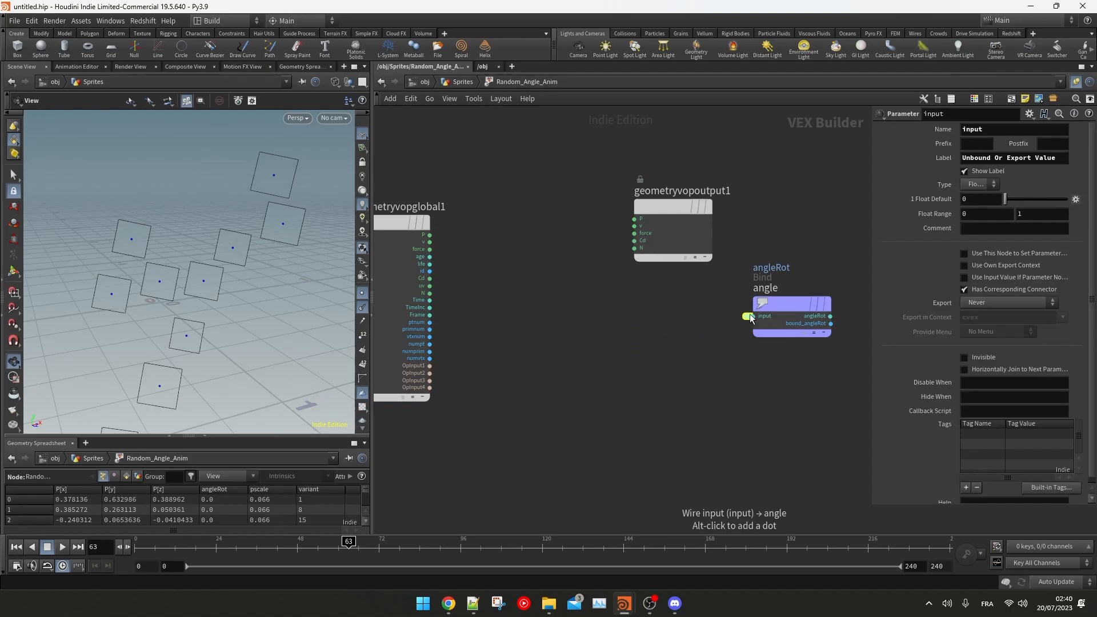
click(461, 84)
middle_click(548, 383)
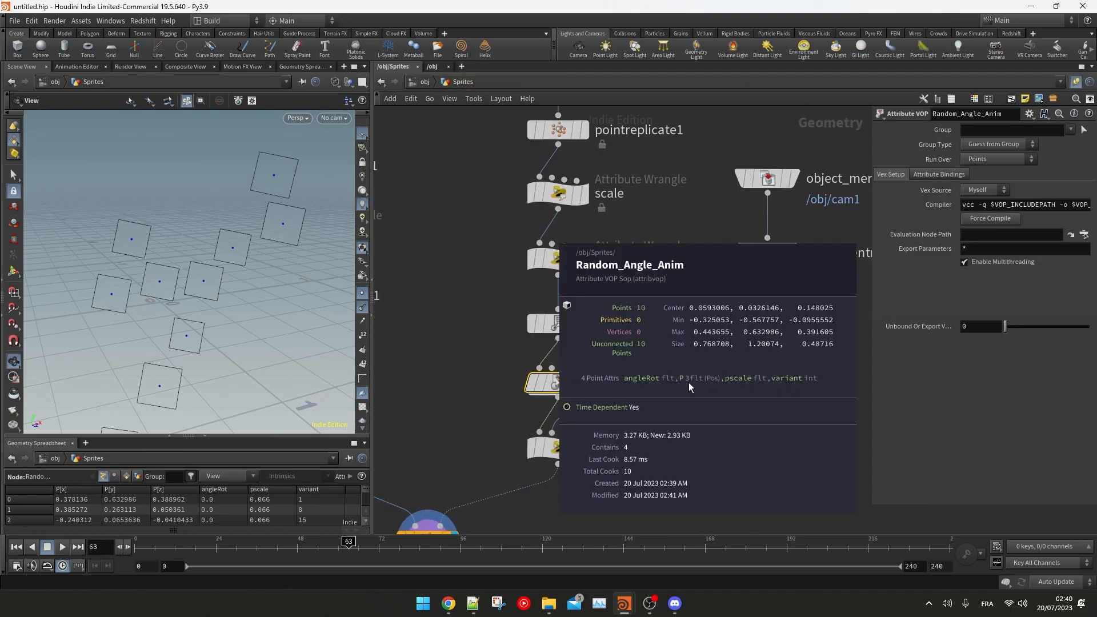
Step: Replace the chf("degrees") term in Look_At's quaternion line with f@angleRot
click(558, 448)
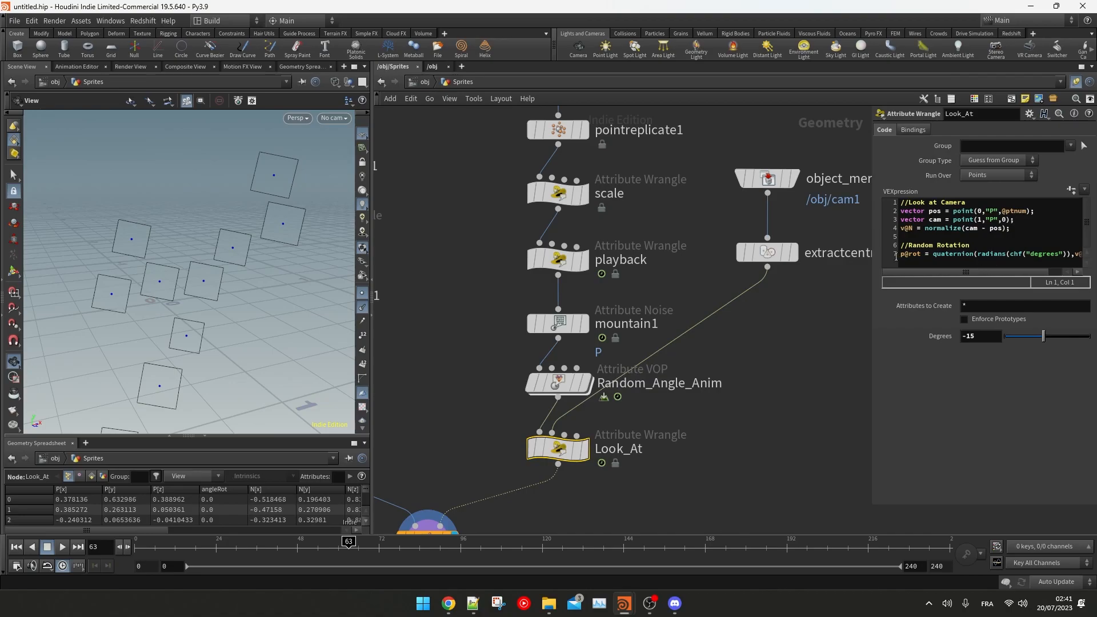
drag(872, 260, 791, 260)
click(931, 254)
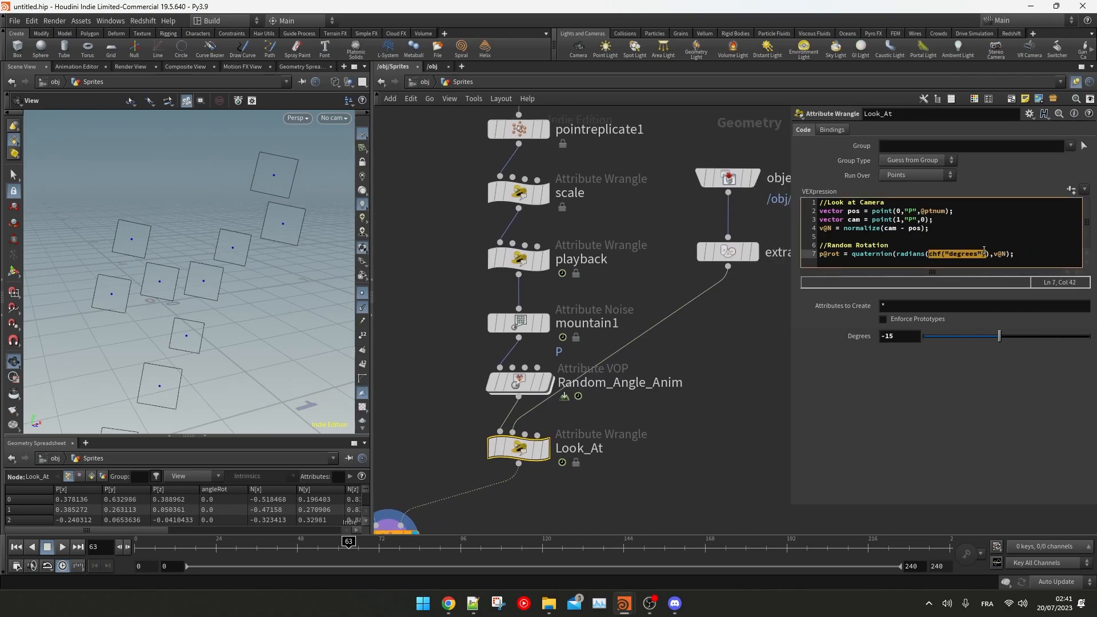
text(f@angleR)
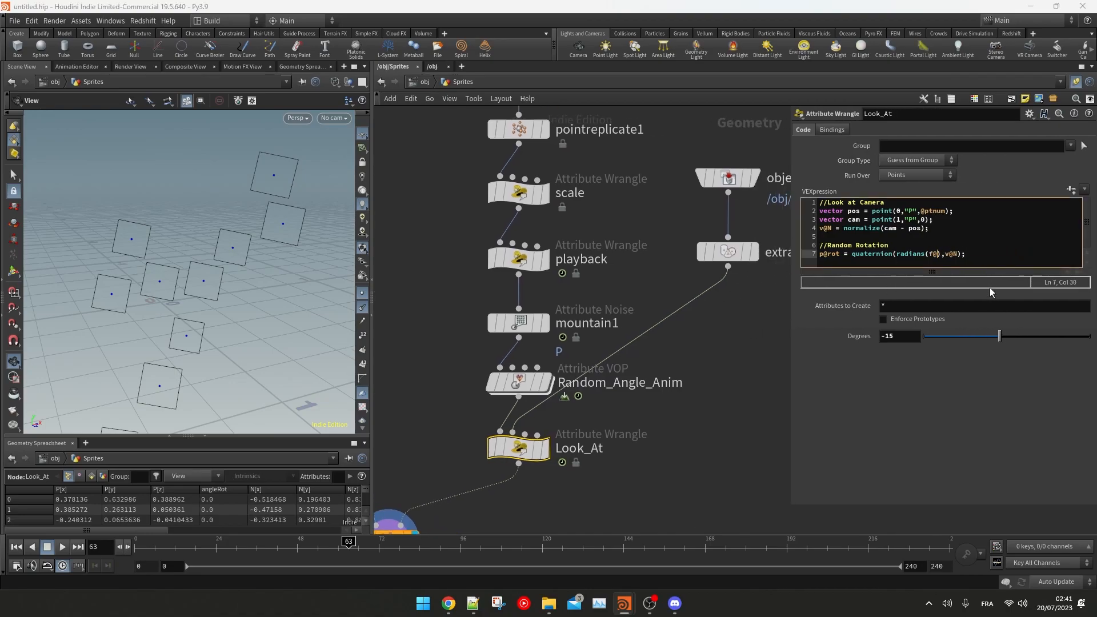
Step: Try rotation values of 10, 20 and 50 on Random_Angle_Anim's exported angle parameter
click(535, 381)
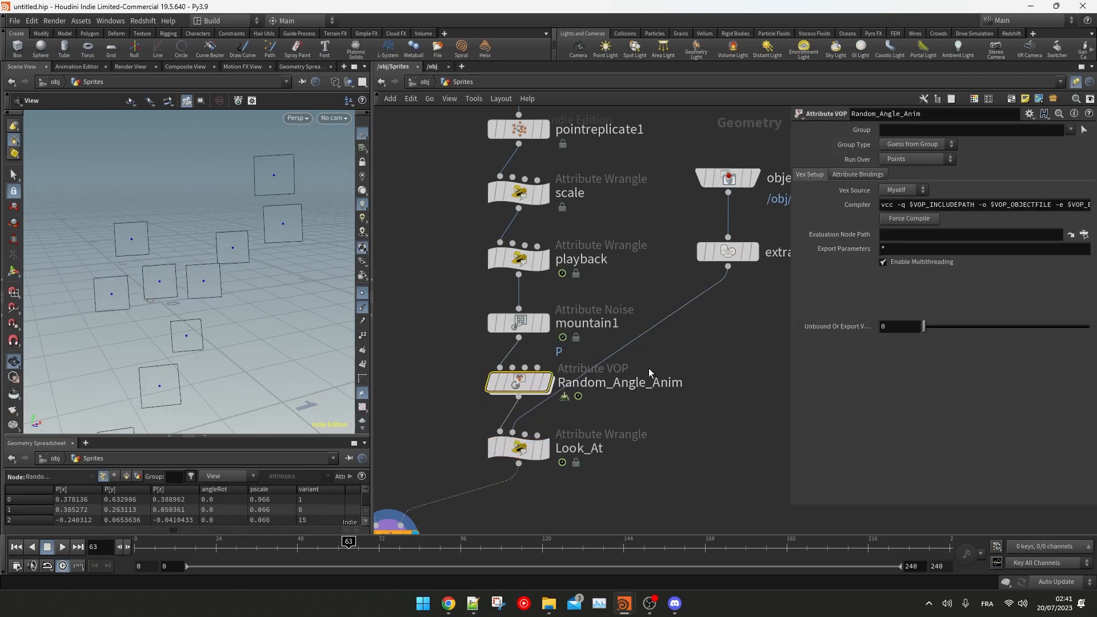
middle_drag(591, 383, 632, 364)
text(10)
key(Return)
drag(899, 327, 845, 329)
text(20)
key(Return)
text(50)
key(Return)
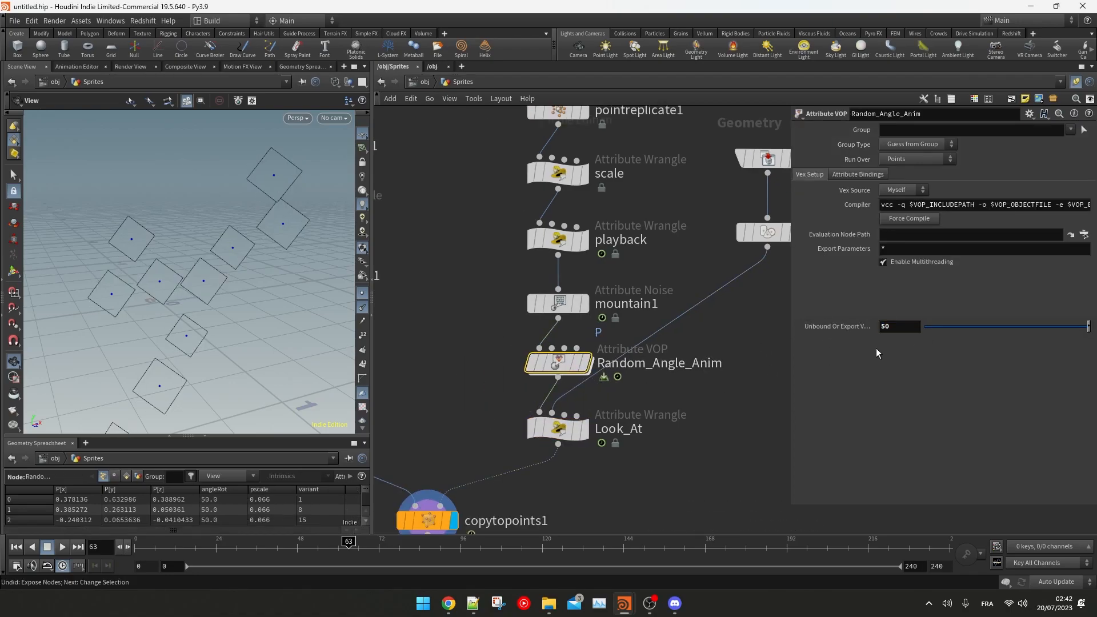
Step: Inside Random_Angle_Anim, delete the angle Bind's input parameter and add a Sine node named sine_0_1_0
double_click(557, 364)
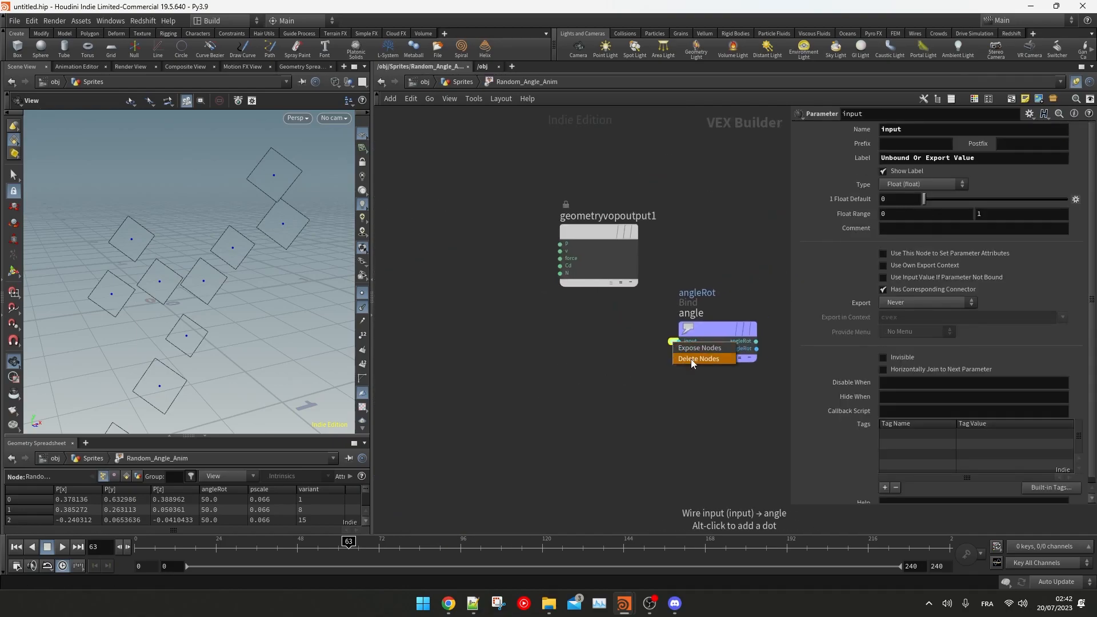
key(Tab)
text(sine)
key(Return)
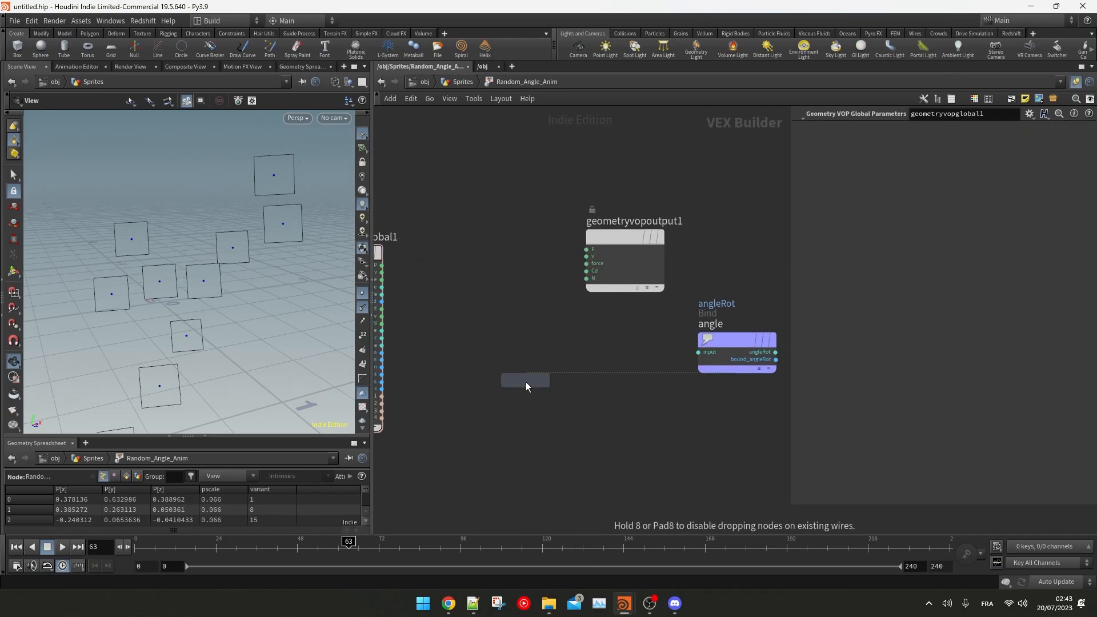
click(525, 381)
drag(526, 382, 559, 369)
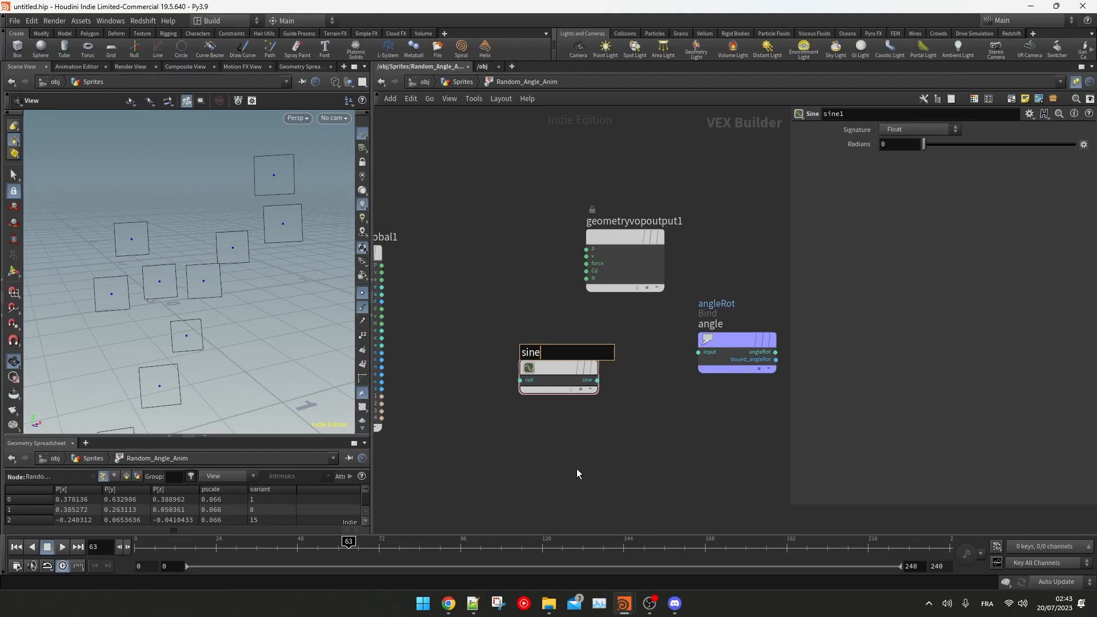
text(_0_1_0)
Step: Add a Modulo node and wire the global Frame output into its first input
key(Tab)
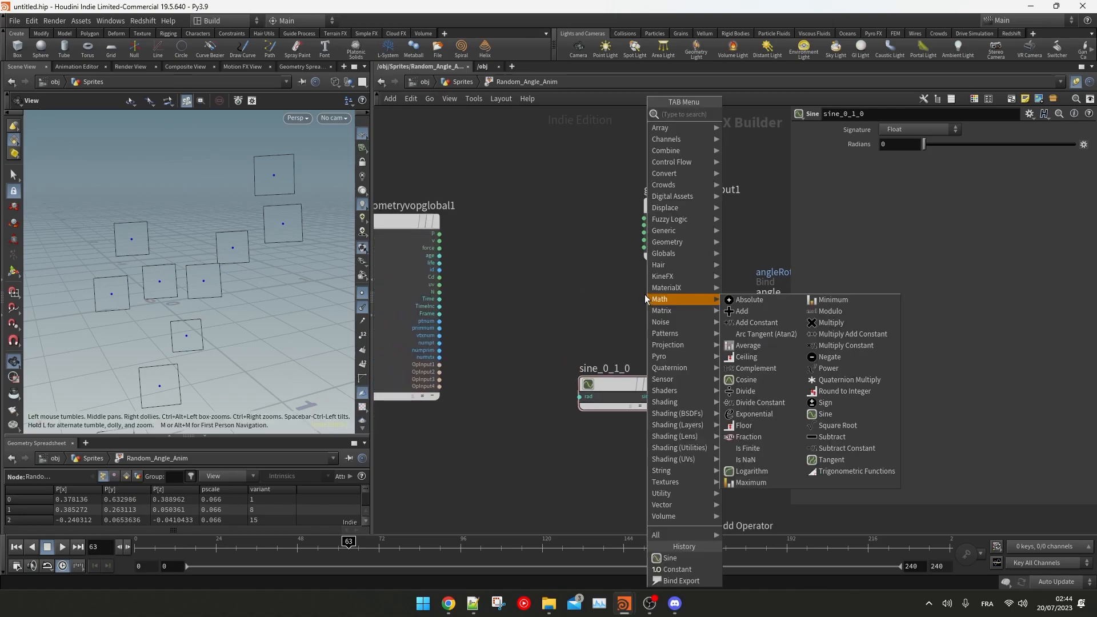
text(rem)
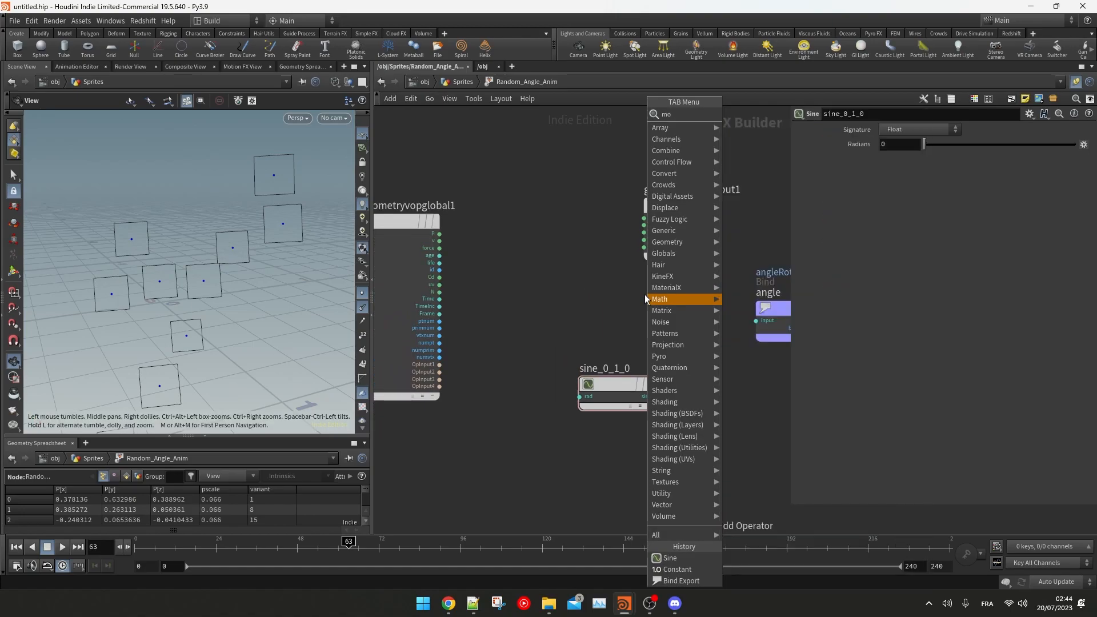
key(Return)
click(595, 297)
scroll(439, 313, up, 3)
drag(440, 313, 610, 302)
click(179, 540)
click(461, 82)
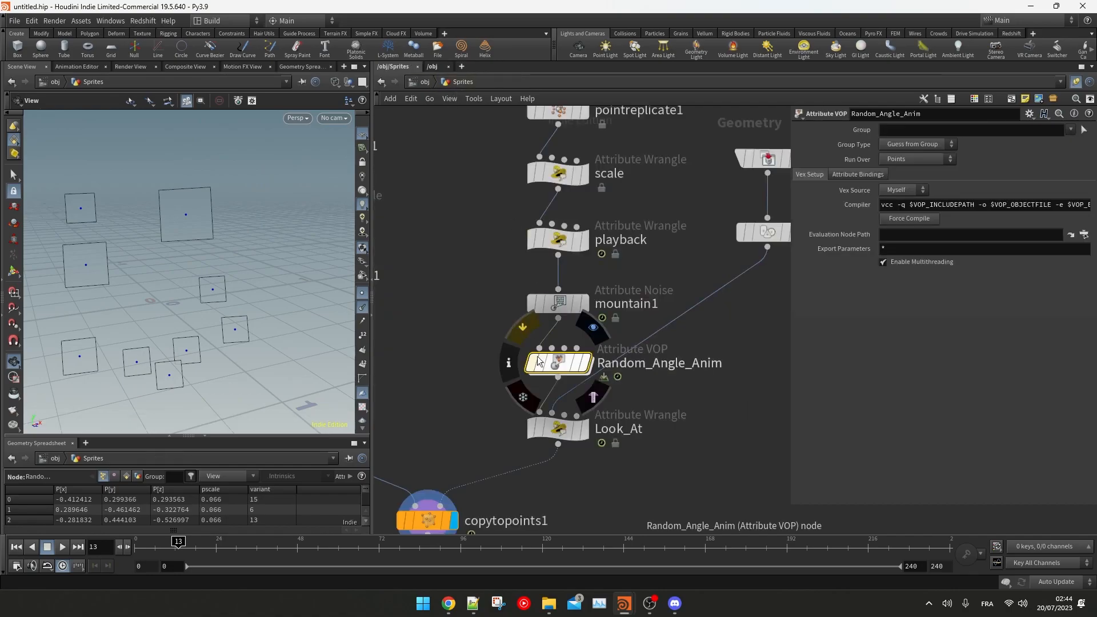
double_click(563, 369)
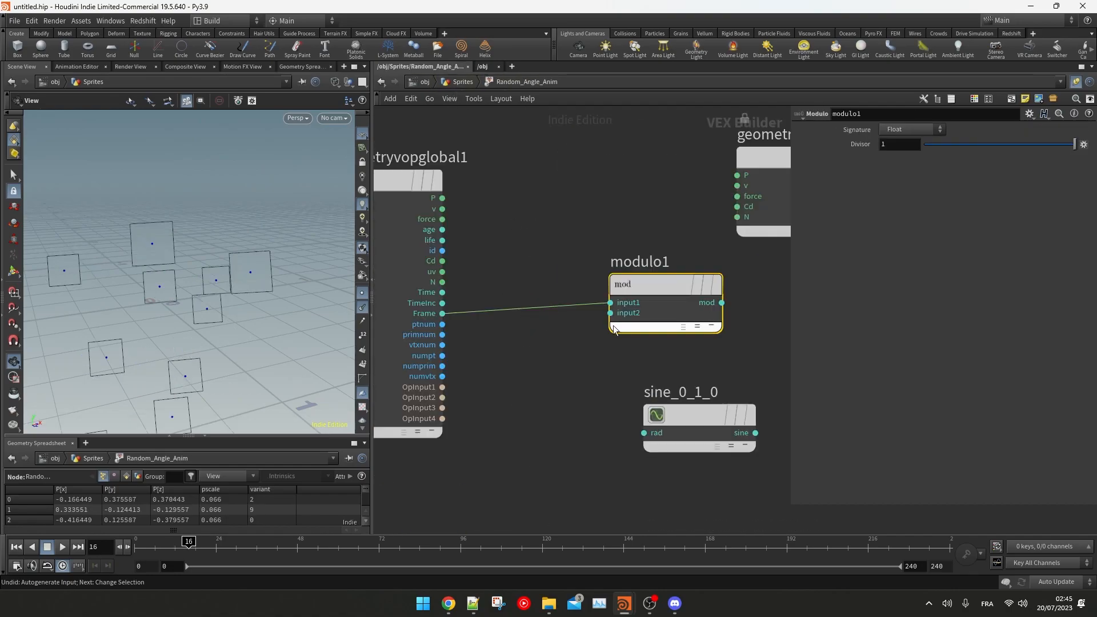
Step: Feed the modulo's second input from a new Constant named Frequency with a value of 5
drag(610, 313, 557, 371)
text(const)
key(Return)
click(556, 372)
double_click(537, 348)
text(Frequency)
key(Return)
middle_drag(613, 245, 575, 244)
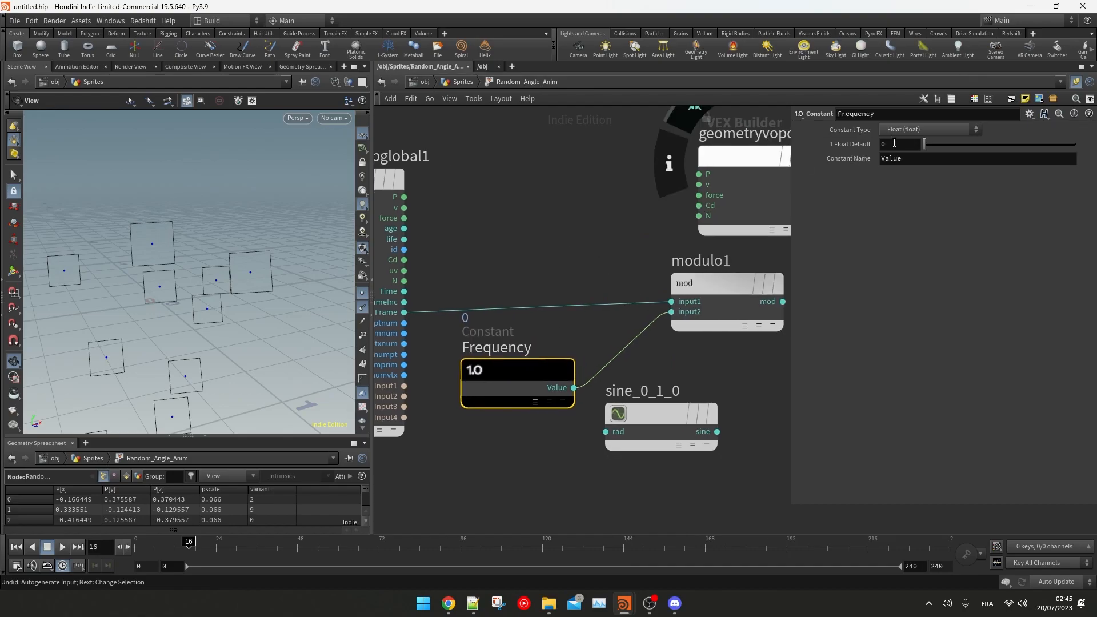
text(5)
key(Return)
Step: Add a Bind Export node after the modulo and name the node test
scroll(622, 186, down, 1)
middle_drag(620, 191, 443, 224)
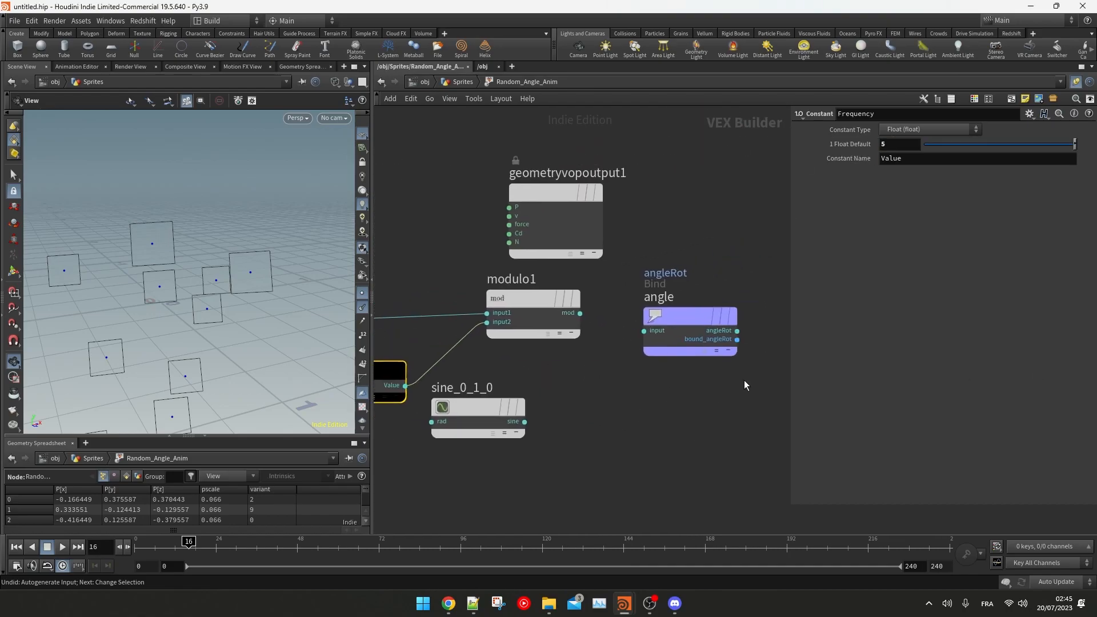
drag(790, 364, 845, 368)
click(711, 332)
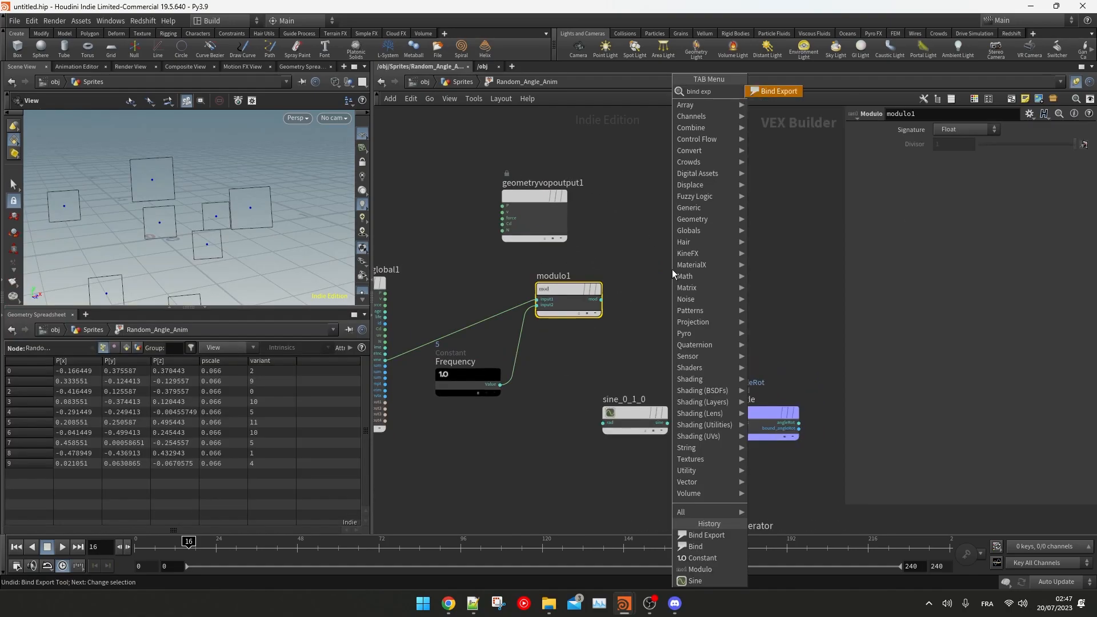
key(Return)
click(672, 269)
double_click(686, 251)
text(test)
key(Return)
Step: Wire the modulo result into the test Bind, set its attribute name to test, and scrub the timeline to check the values
drag(601, 300, 677, 279)
text(test)
key(Return)
click(179, 541)
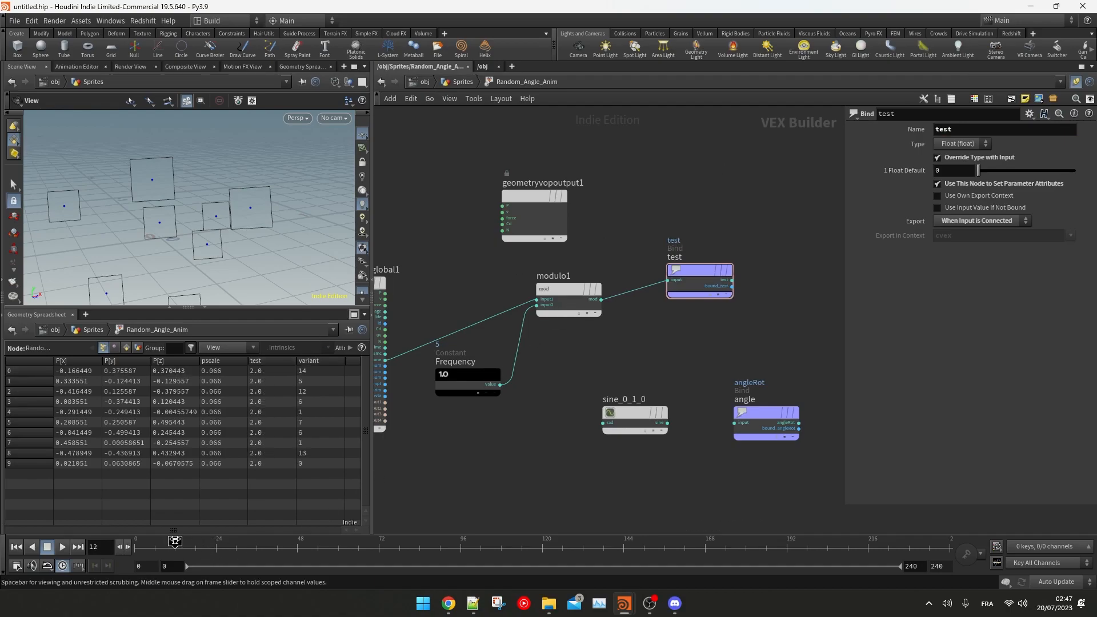
drag(229, 529, 236, 530)
Step: Add a Fit Range node fed by the modulo result, with Frequency wired into its source maximum
key(Tab)
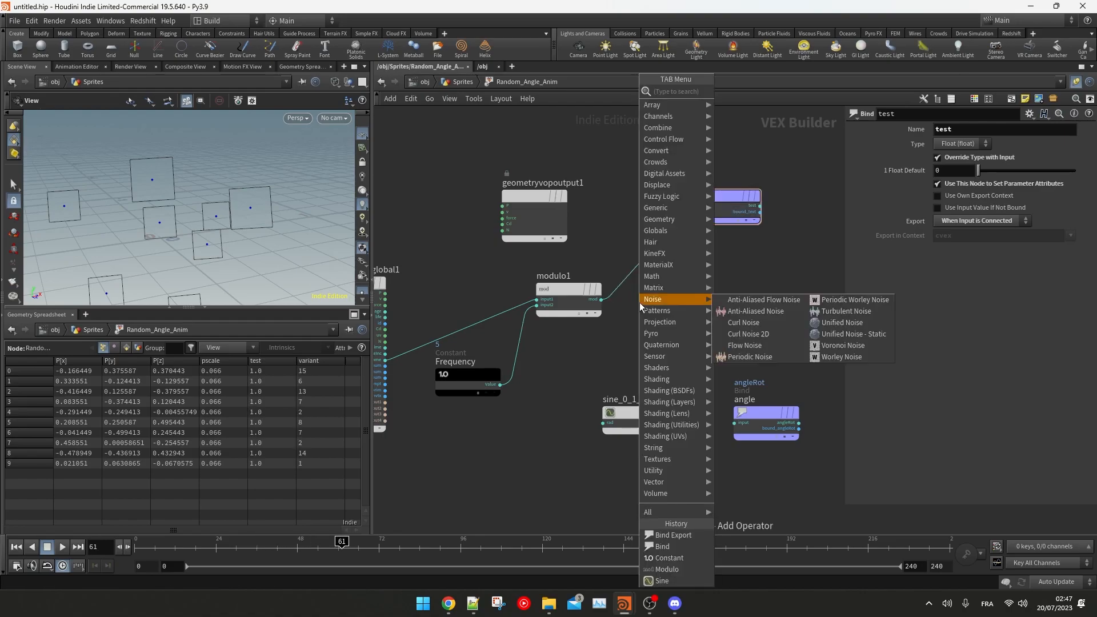
text(fit)
key(Return)
click(672, 301)
drag(606, 298, 667, 303)
drag(500, 385, 645, 322)
drag(678, 299, 692, 290)
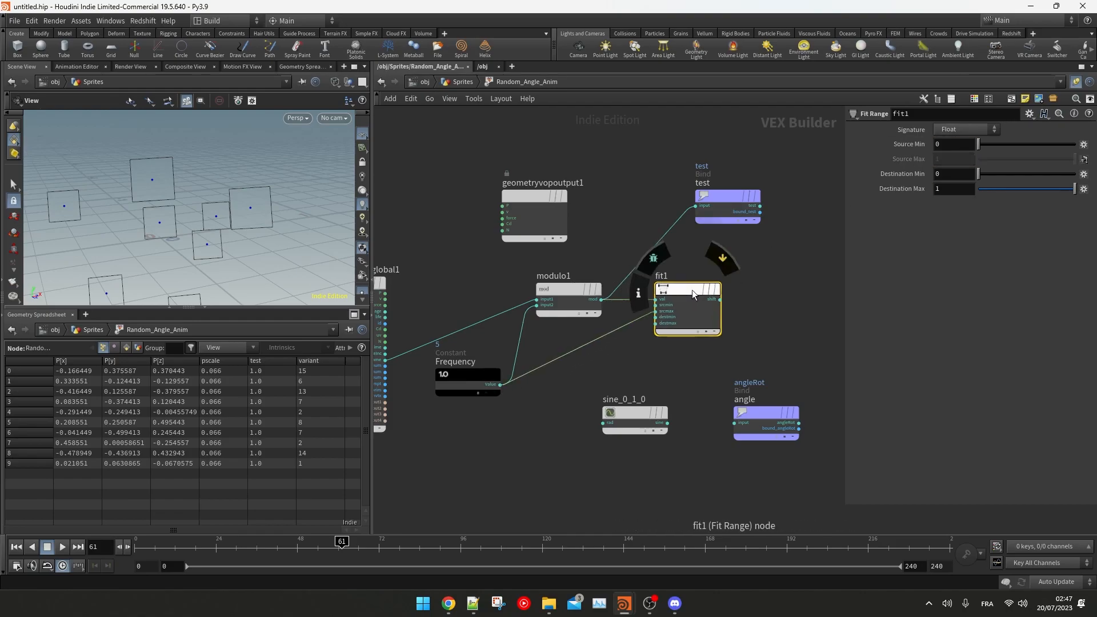
Step: Set fit1's destination maximum to 3.14, wire its output into the test Bind, and scrub the timeline
key(Tab)
text(3.14)
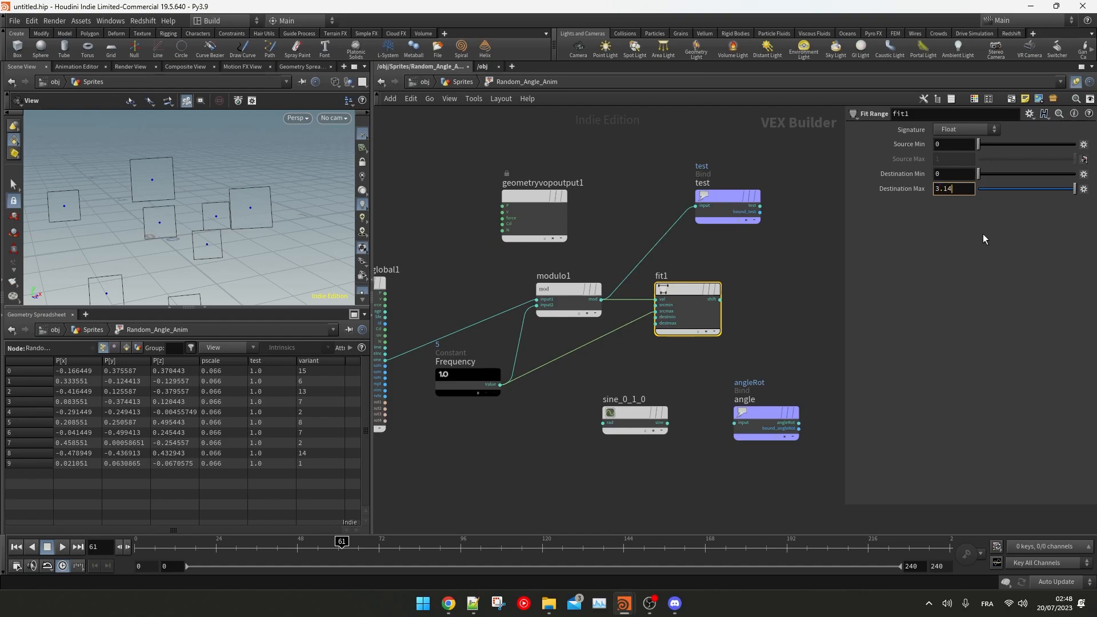
key(Return)
drag(720, 299, 696, 205)
drag(131, 546, 174, 543)
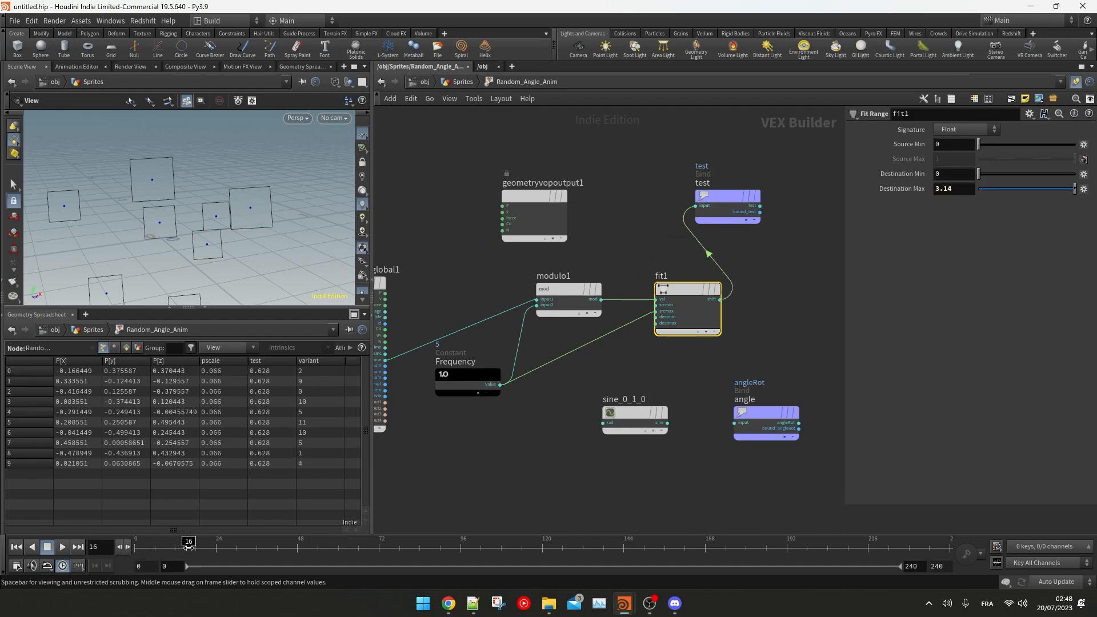
Step: Try Frequency values of 20 and 30 while scrubbing the timeline, and settle on 10
click(451, 362)
key(Return)
drag(235, 546, 267, 547)
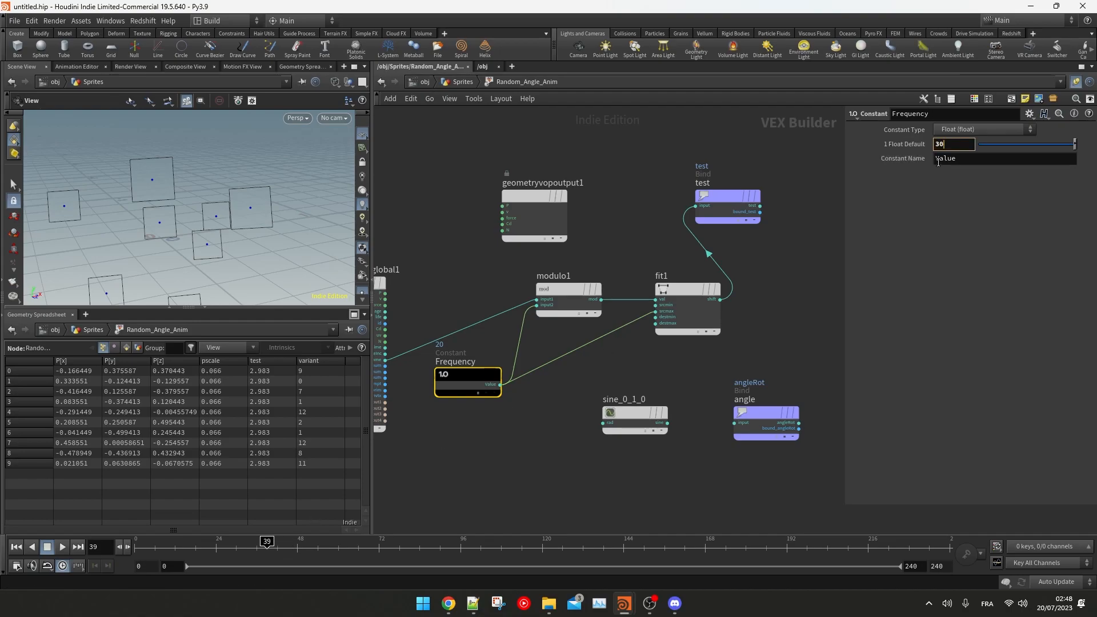
key(Up)
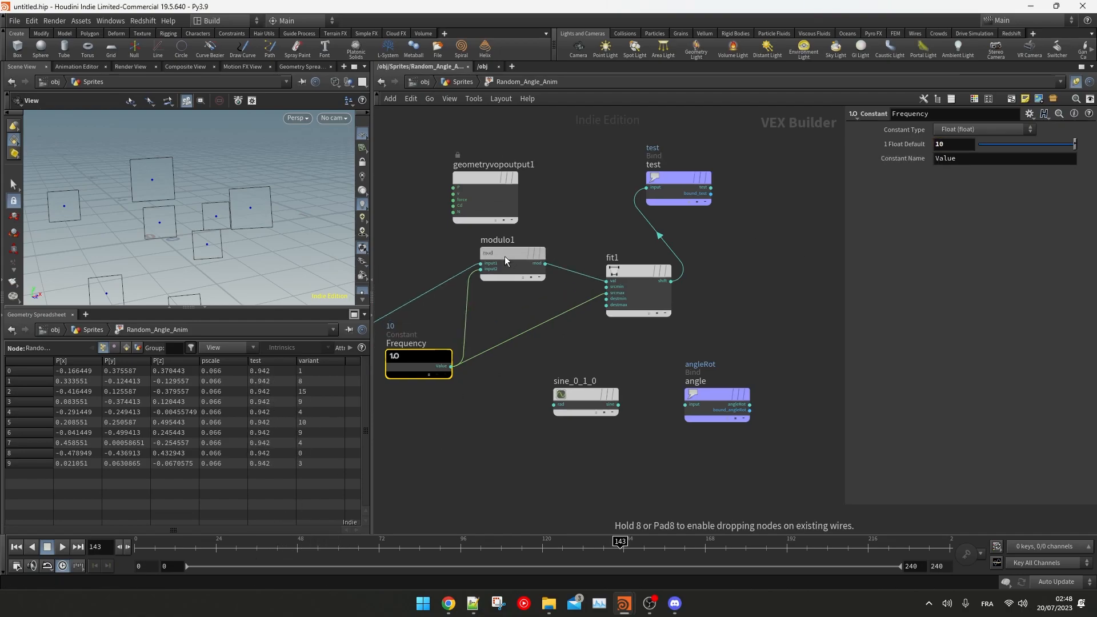
Step: Rearrange the output, Frequency, fit1 and test nodes to make room for the sine node in the chain
drag(485, 179, 461, 113)
drag(419, 357, 442, 328)
drag(637, 271, 629, 253)
drag(677, 179, 735, 137)
middle_drag(698, 306, 633, 300)
Step: Wire fit1 through sine_0_1_0 into the test Bind and scrub the timeline to check the sine values
drag(512, 391, 687, 262)
drag(597, 257, 657, 267)
click(661, 268)
drag(663, 140, 747, 148)
drag(150, 546, 185, 541)
Step: Add a Constant node named ANGLE below the sine node and set its value to 60
key(Tab)
text(const)
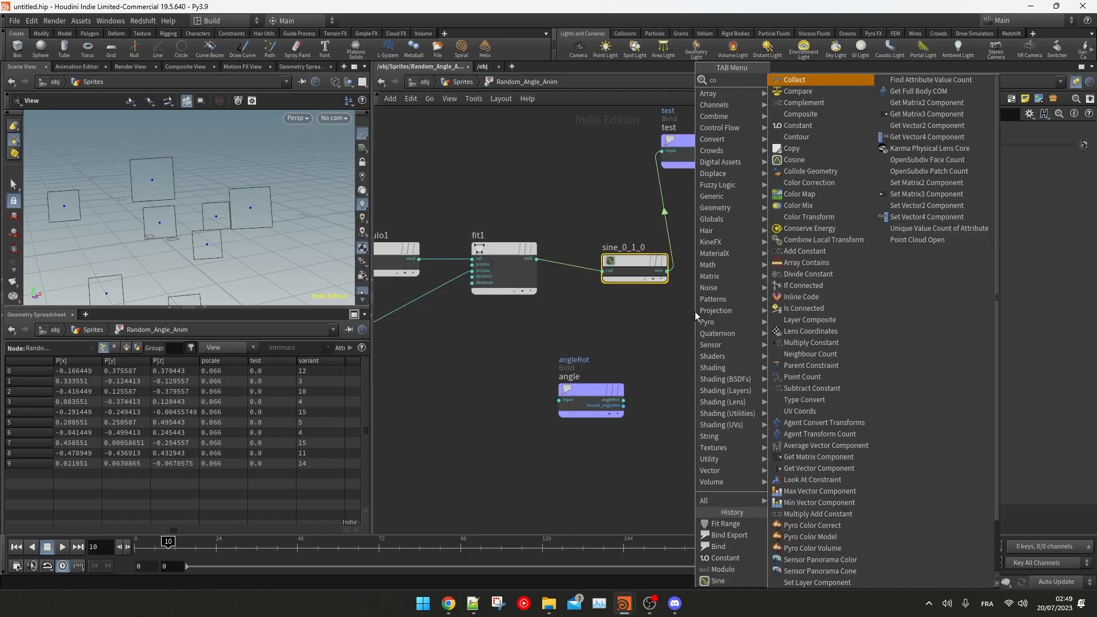
key(Return)
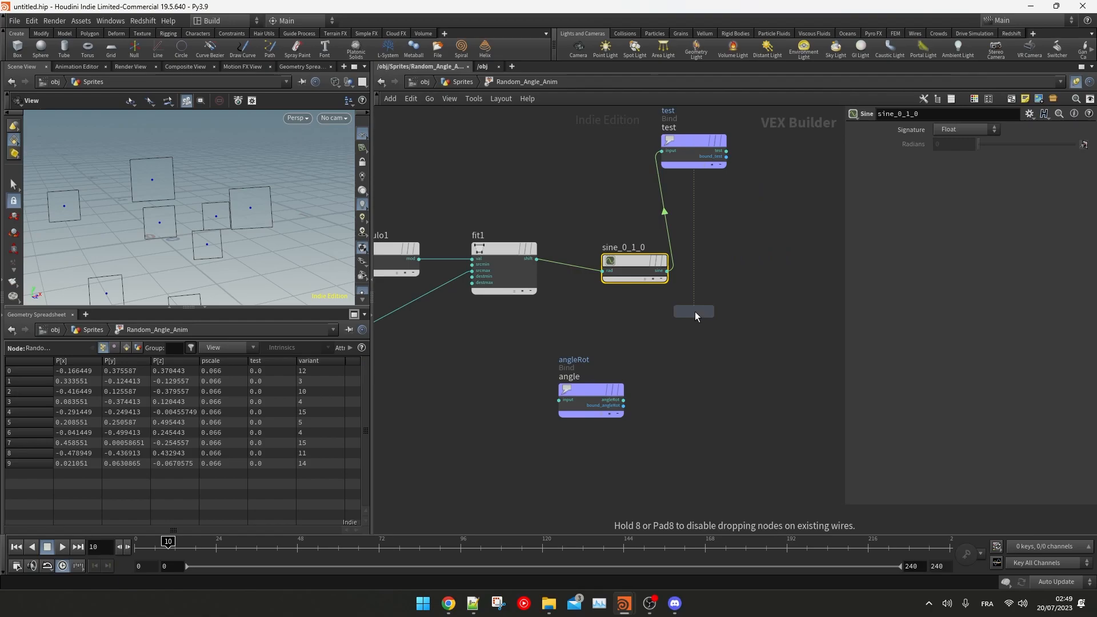
click(670, 357)
double_click(651, 334)
text(ANGLE)
key(Return)
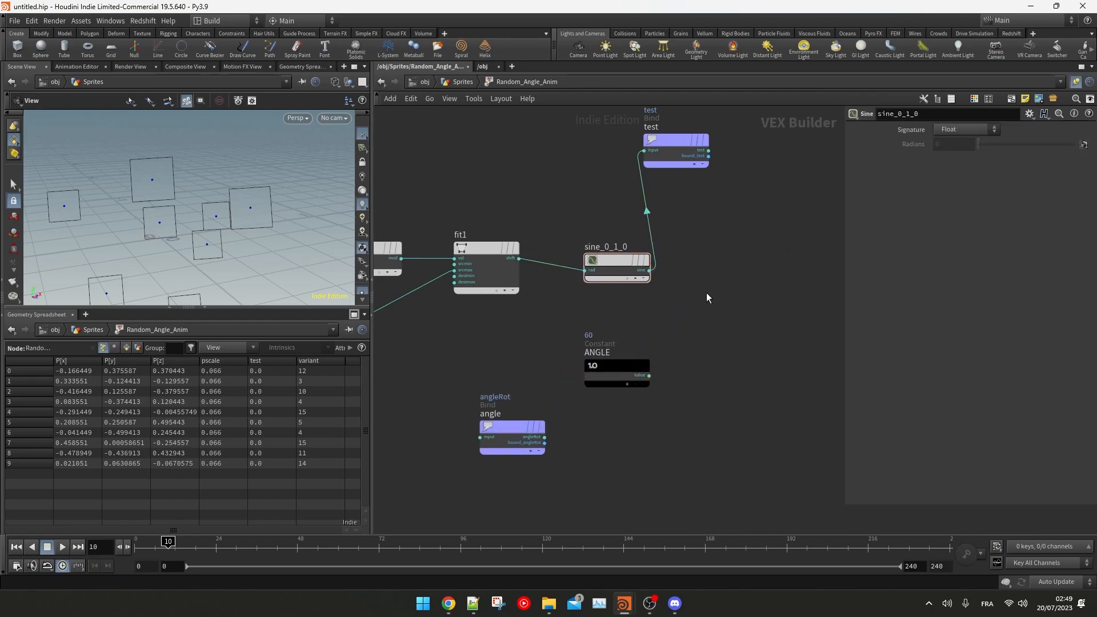
Step: Add a Multiply node and wire the sine output and the ANGLE constant into its inputs
key(Tab)
text(mult)
key(Return)
click(706, 293)
drag(649, 271, 688, 305)
click(686, 309)
click(650, 376)
click(685, 316)
Step: Wire the multiply product into the test Bind and check the test values along the timeline
click(750, 309)
click(660, 154)
drag(670, 152, 730, 162)
drag(128, 544, 144, 543)
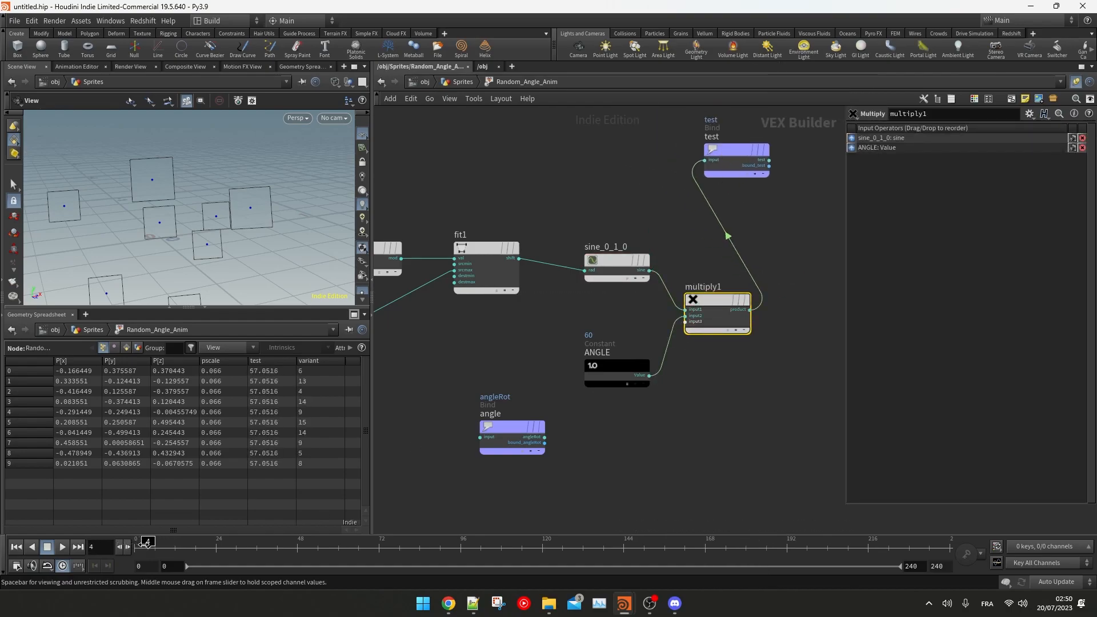
drag(184, 549, 196, 548)
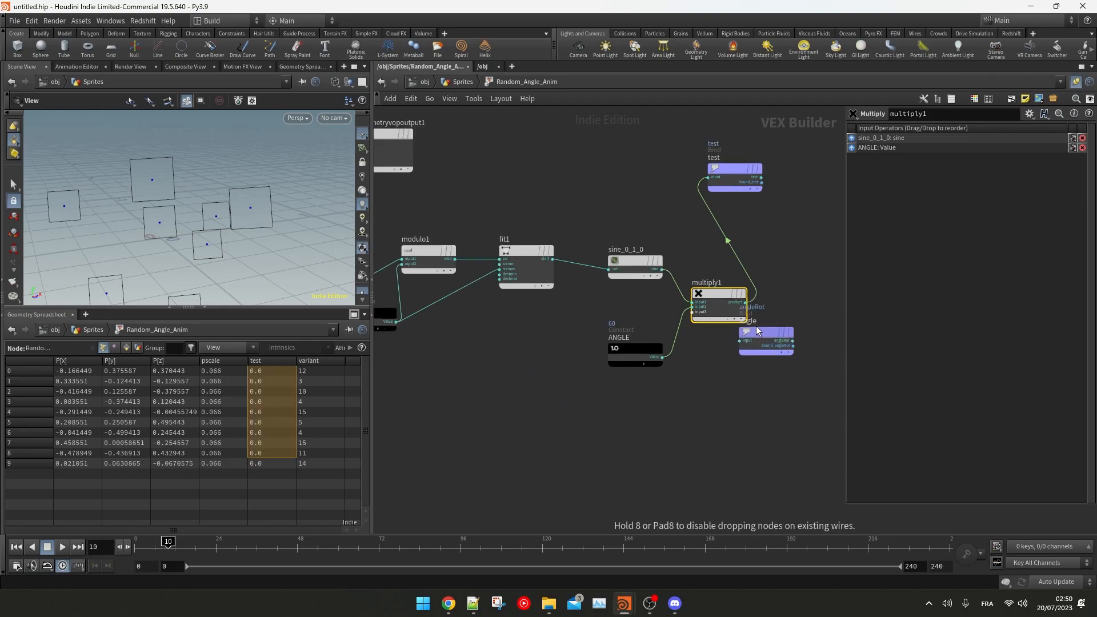
Step: Move the angle Bind beside multiply1, wire the product into its input, and scrub the timeline to preview the rotation
drag(756, 332, 798, 282)
click(746, 302)
click(782, 288)
mouse_move(168, 547)
mouse_down()
mouse_move(155, 547)
mouse_move(314, 547)
mouse_up()
Step: Spread out the sine, ANGLE, multiply1 and test nodes to leave space after the sine node
drag(635, 261, 602, 251)
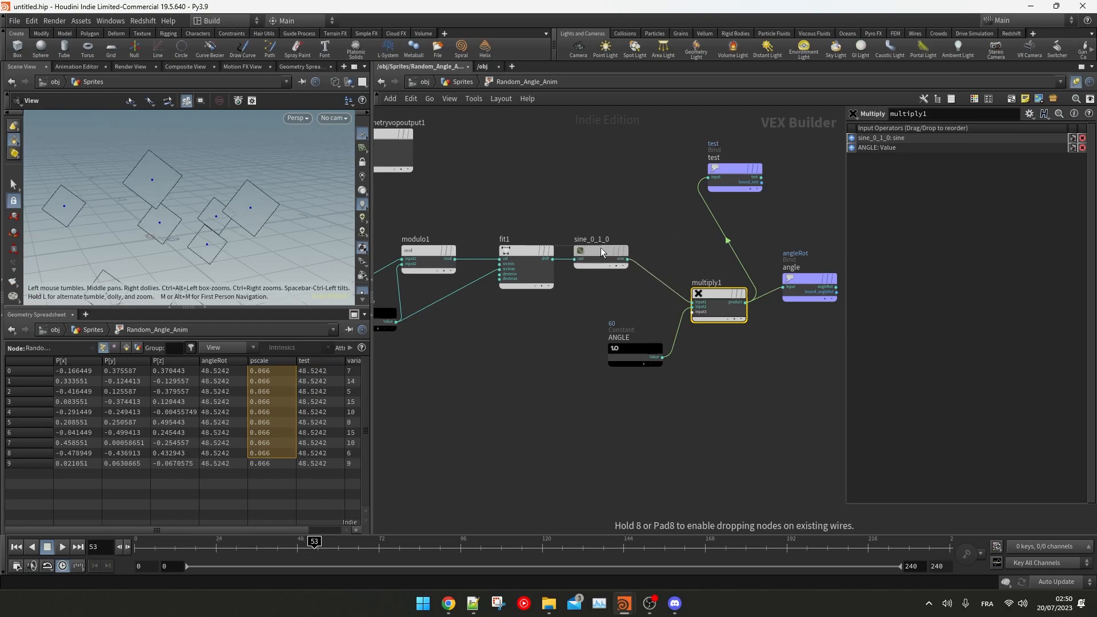
scroll(683, 252, up, 2)
drag(549, 479, 688, 340)
drag(701, 317, 731, 335)
scroll(737, 335, down, 3)
middle_drag(837, 353, 753, 396)
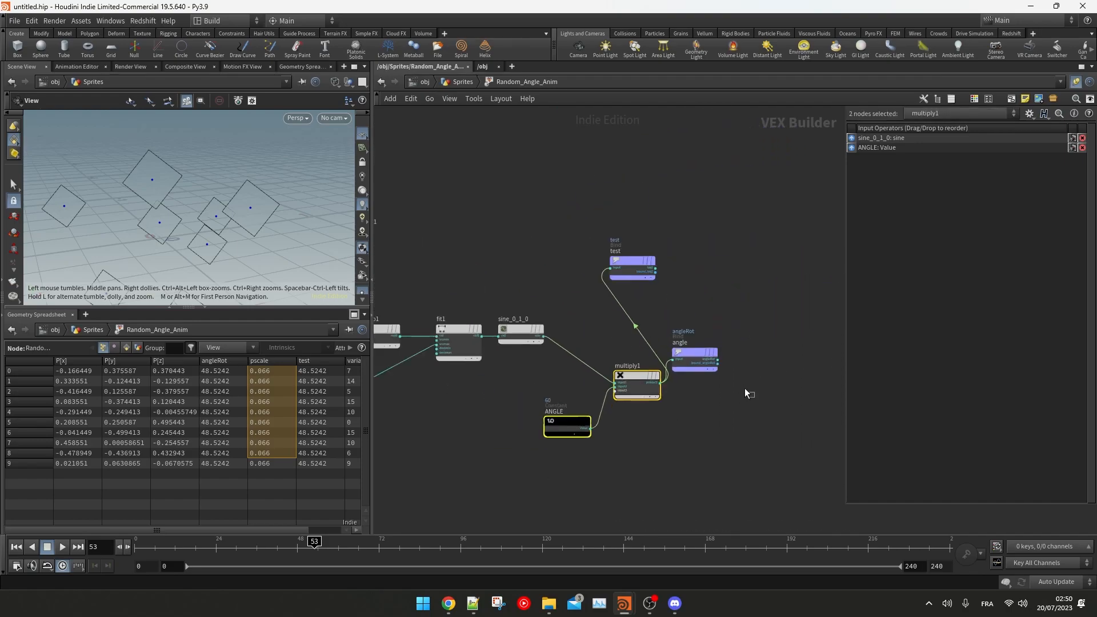
click(701, 359)
drag(633, 265, 718, 255)
scroll(600, 320, up, 2)
Step: Insert a Fit Range between sine_0_1_0 and multiply1, set its destination minimum to -1, and scrub the timeline
key(Tab)
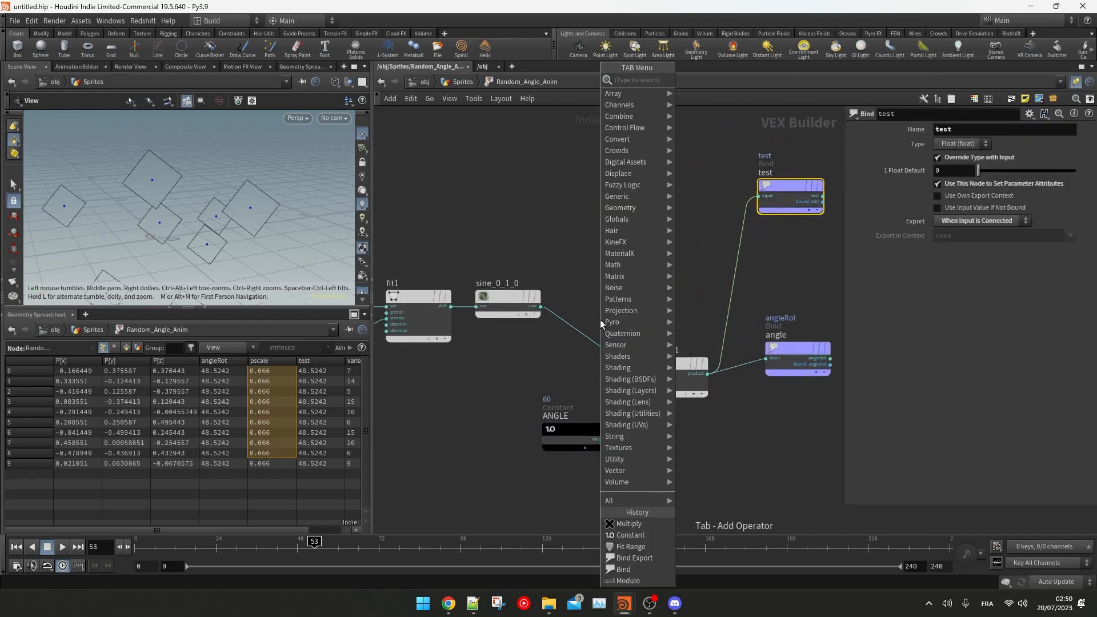
text(fit)
key(Return)
click(590, 339)
drag(589, 339, 598, 303)
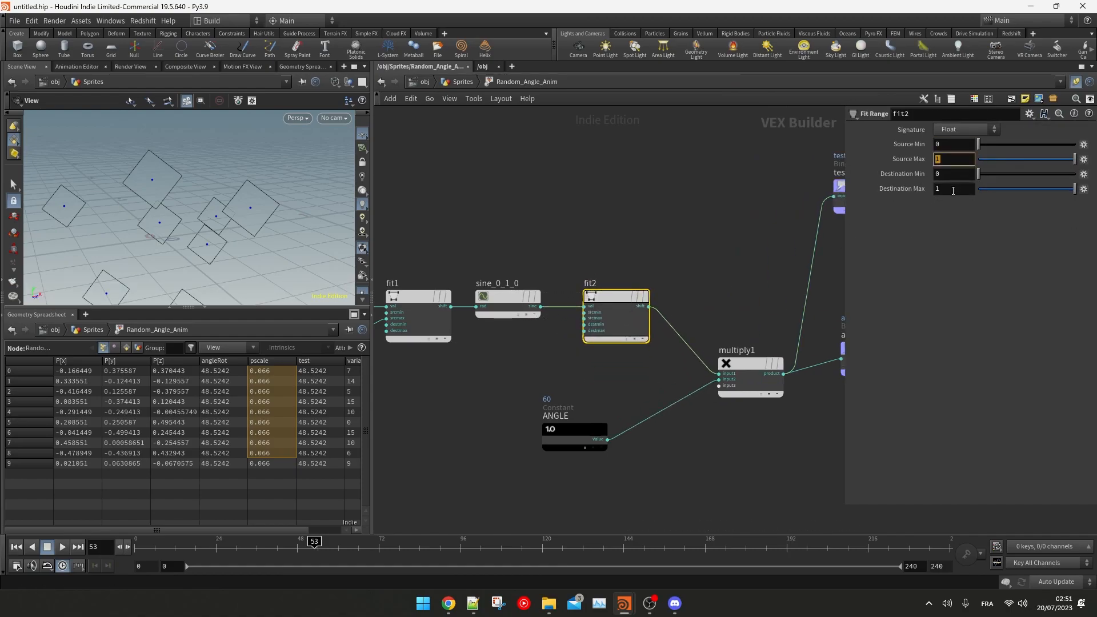
text(-1)
key(Return)
drag(314, 541, 273, 541)
Step: Add a VariationByPercent node in the empty space above fit1
key(Tab)
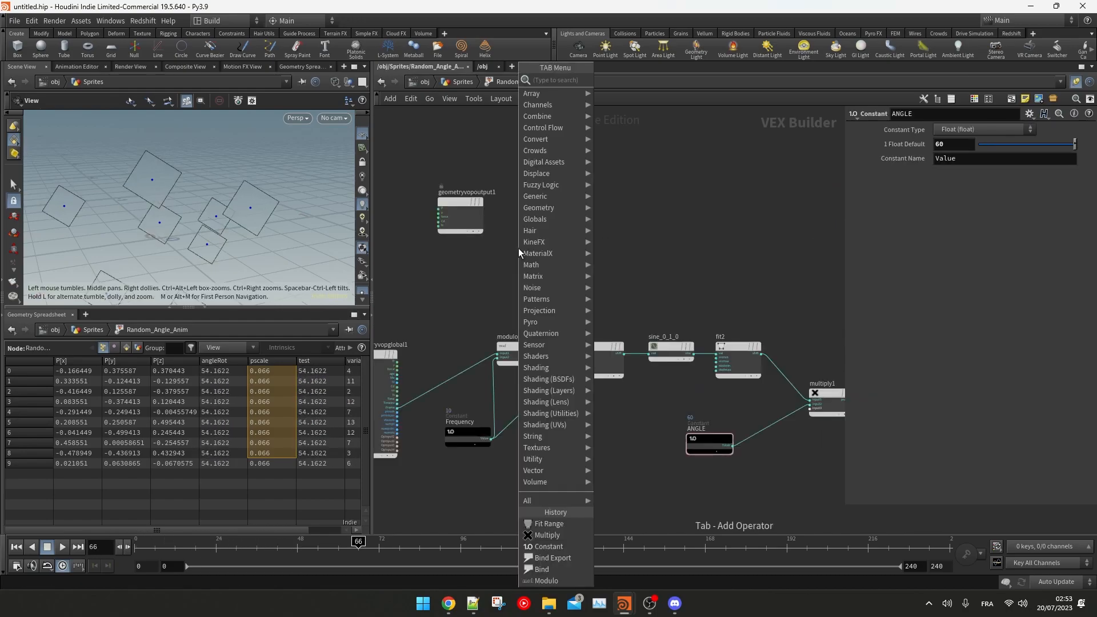
mouse_move(577, 204)
click(610, 161)
click(585, 224)
drag(571, 234, 590, 250)
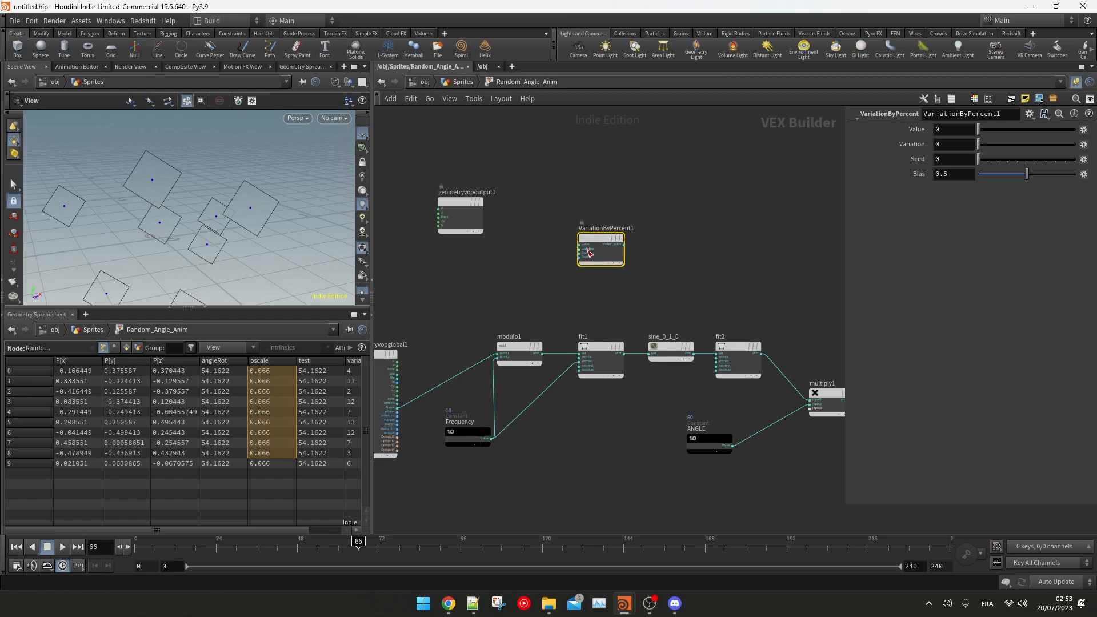
Step: Examine the internal network of VariationByPercent1 and return to Random_Angle_Anim
scroll(589, 250, up, 3)
double_click(618, 231)
scroll(629, 222, down, 4)
drag(448, 194, 774, 330)
click(527, 83)
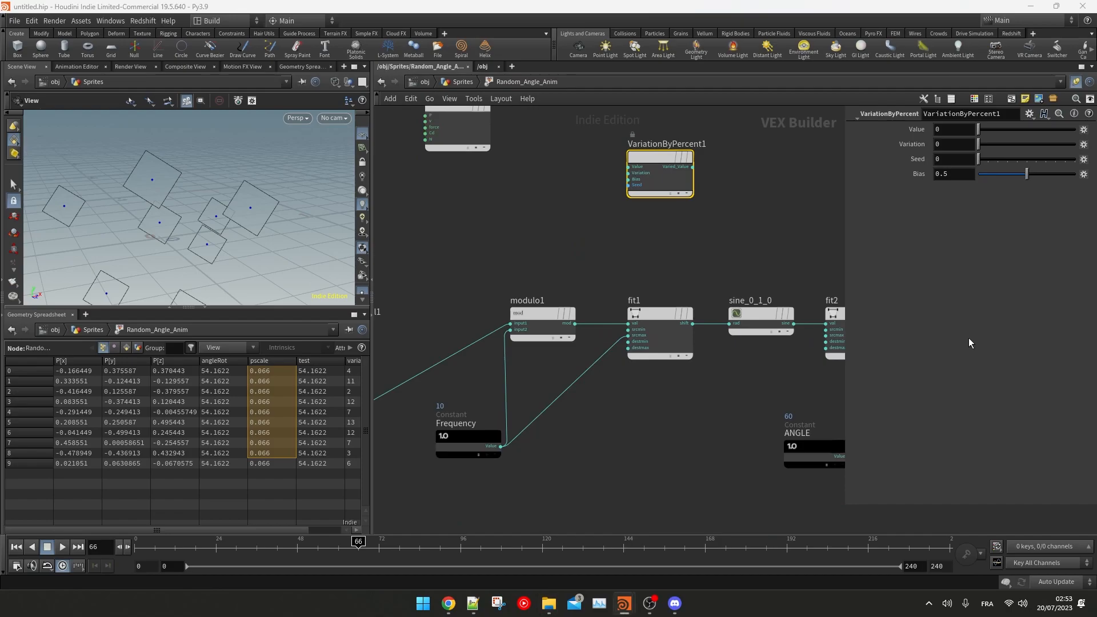
Step: Replace the Frequency constant with VariationByPercent1, wiring its varied value into modulo1's second input and fit1's source maximum
middle_drag(496, 470, 521, 430)
click(492, 407)
drag(675, 119, 537, 292)
key(Delete)
drag(656, 430, 654, 297)
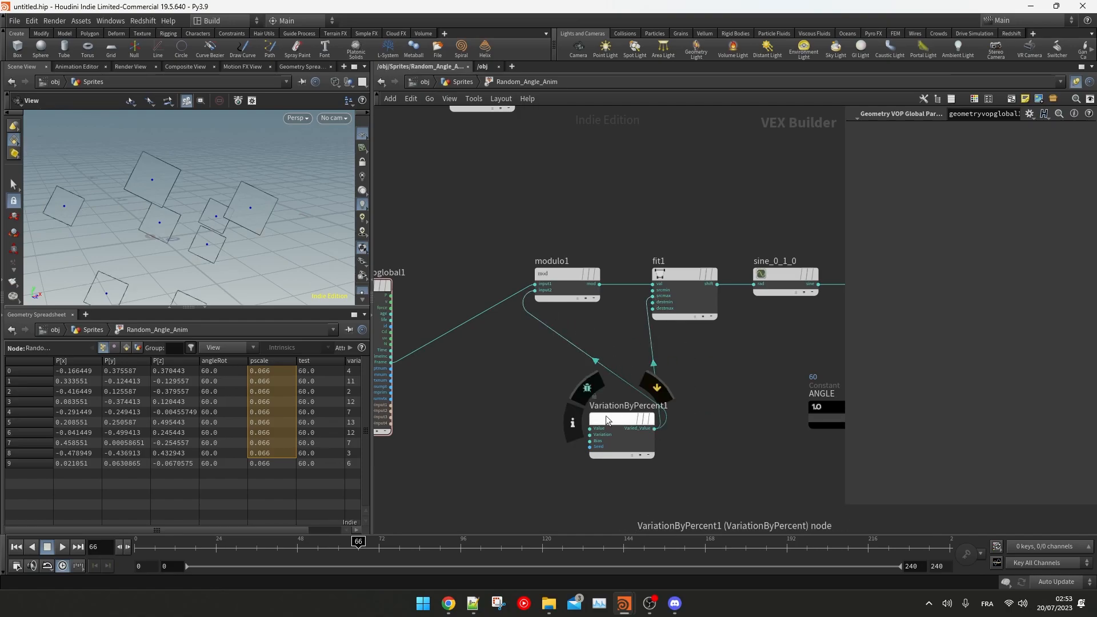
Step: Promote VariationByPercent1's Value input to a parameter node and rename that node Frequency
drag(605, 416, 540, 379)
scroll(520, 361, up, 3)
scroll(588, 385, down, 1)
middle_drag(586, 389, 624, 371)
middle_click(574, 392)
click(587, 396)
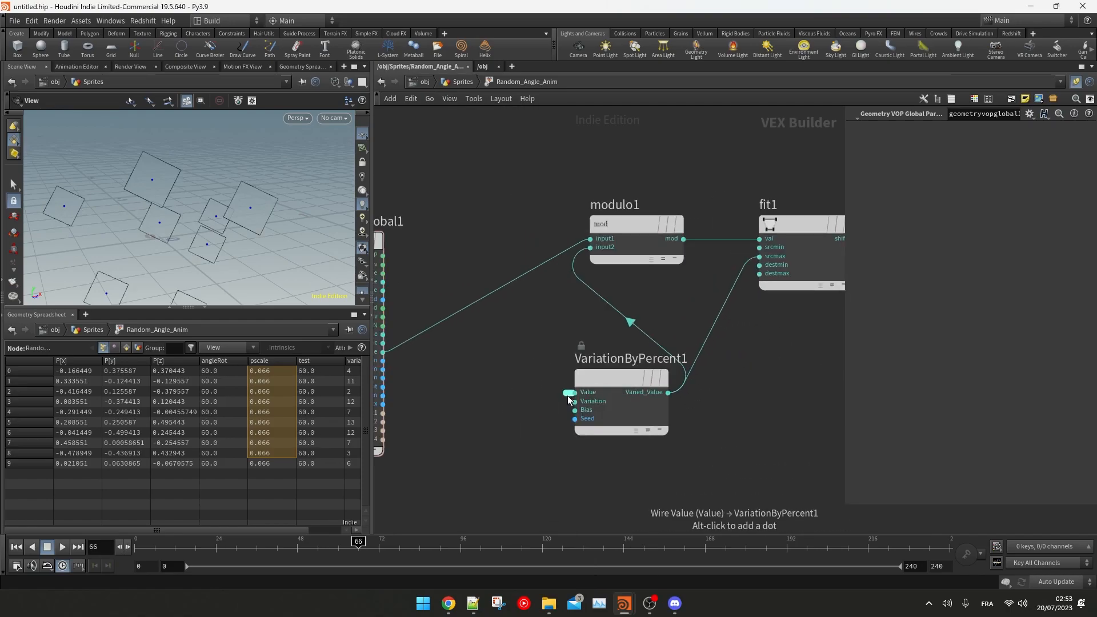
double_click(470, 360)
text(Fr)
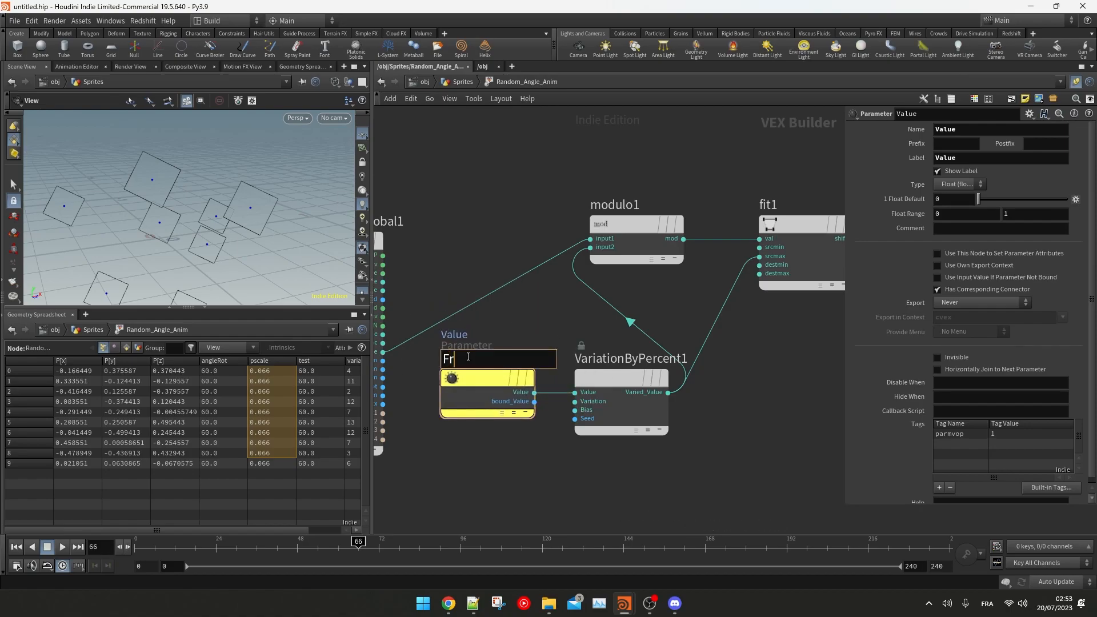
text(equency)
key(Return)
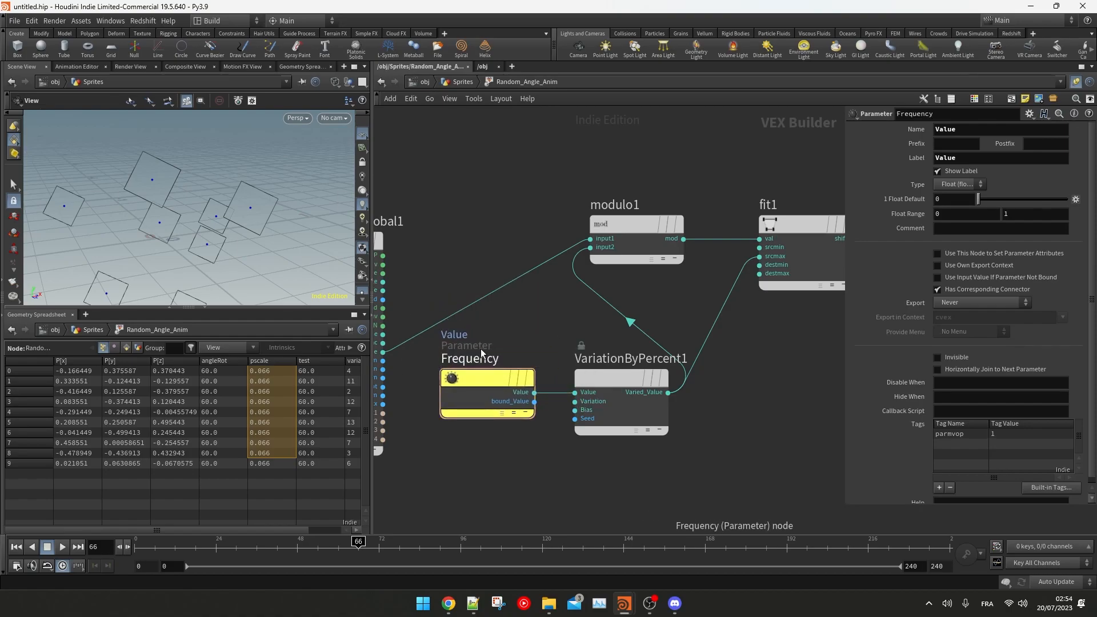
Step: Promote VariationByPercent1's Variation input as a parameter labelled "Variation Frequency %" with maximum 100, and wire ptnum into its Seed input
middle_click(575, 393)
click(592, 392)
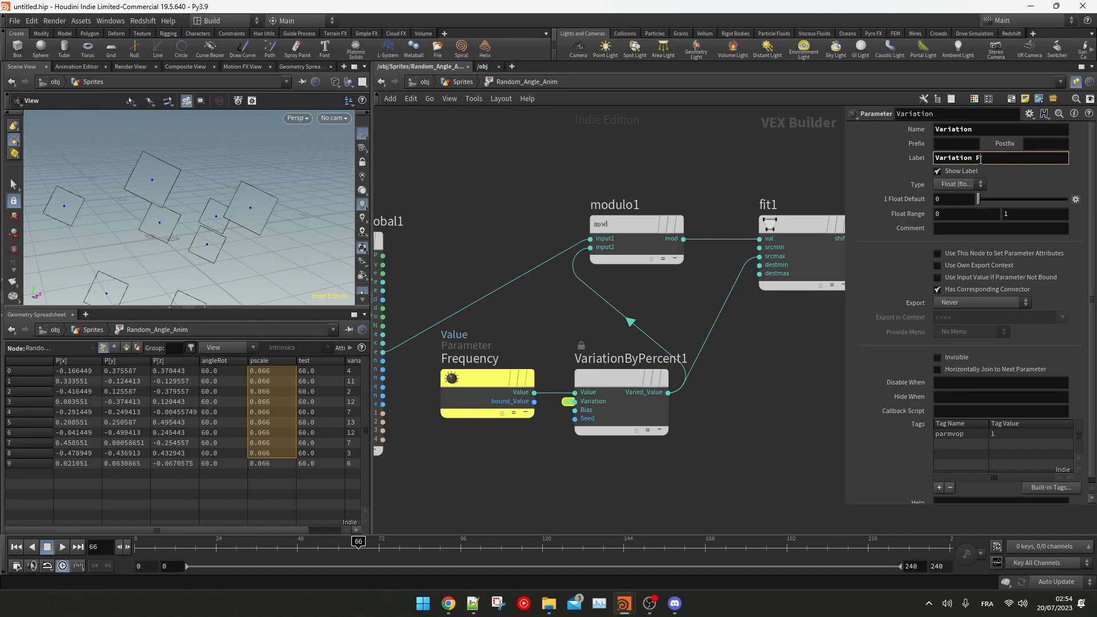
text(cy %)
key(Return)
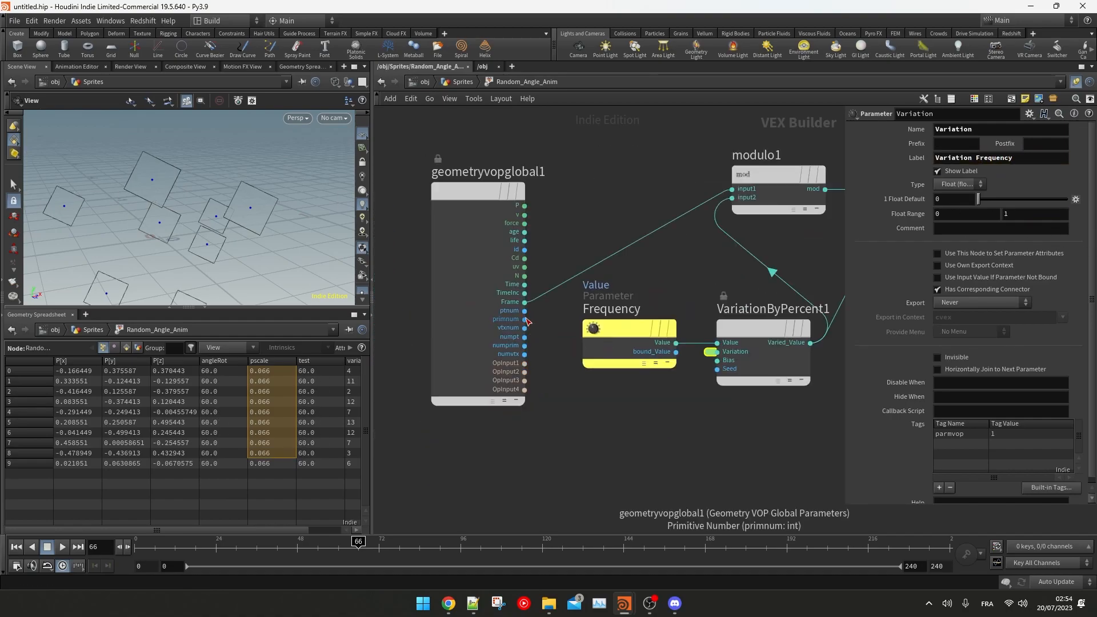
click(525, 311)
click(608, 342)
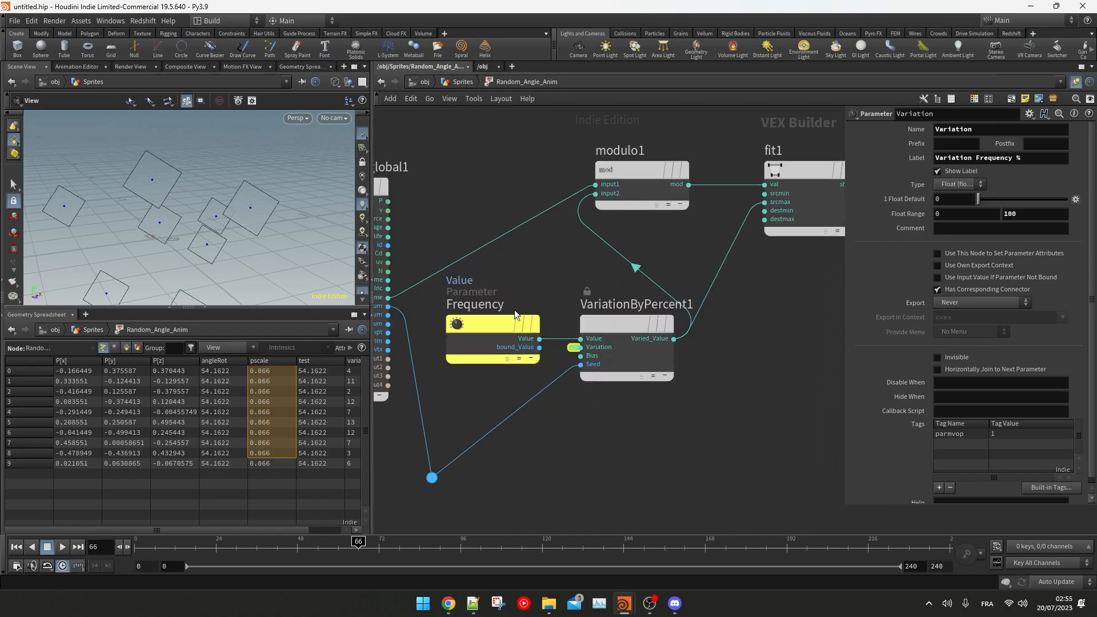
Step: Give the Frequency parameter a range maximum of 30, and set Random_Angle_Anim's Frequency to 10 and Variation Frequency % to 80
click(515, 318)
click(461, 83)
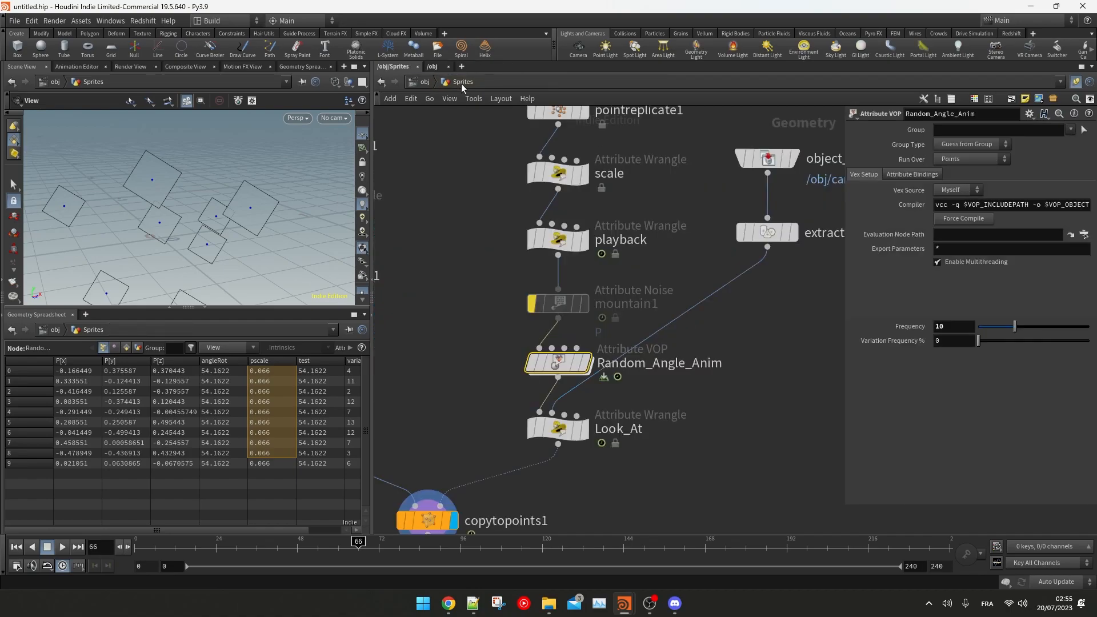
text(80)
key(Return)
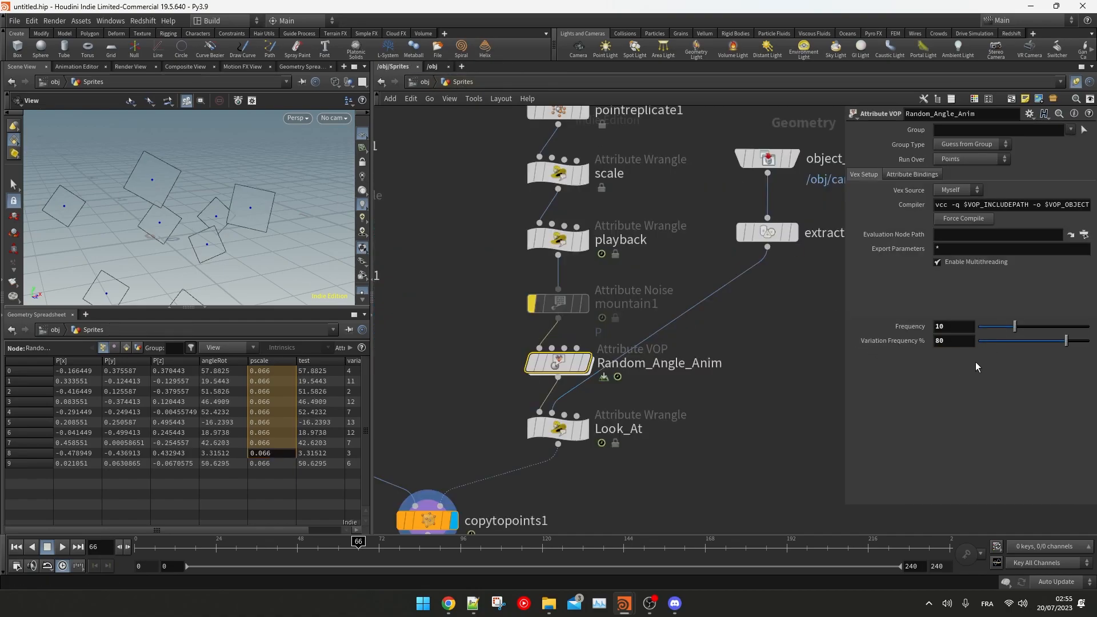
mouse_move(359, 542)
mouse_down()
mouse_move(216, 543)
mouse_move(345, 552)
mouse_up()
Step: Duplicate VariationByPercent1 inside Random_Angle_Anim, place the copy below the ANGLE constant, and cut its Value wire from Frequency
double_click(558, 365)
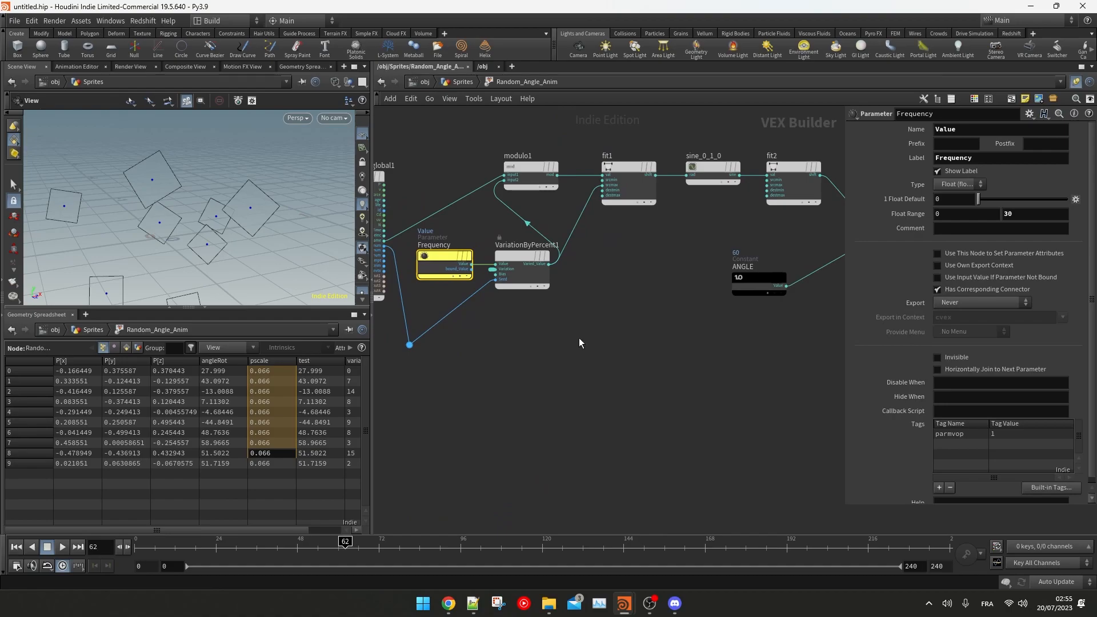
alt+drag(519, 256, 626, 345)
middle_drag(709, 379, 569, 386)
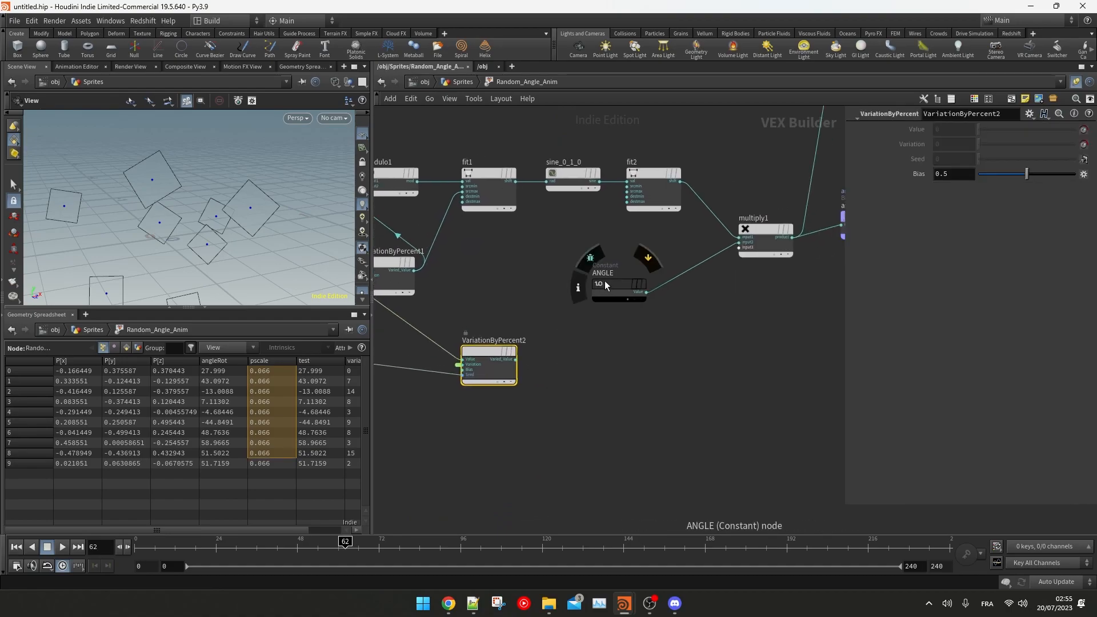
click(606, 282)
drag(481, 353, 618, 340)
scroll(563, 325, up, 2)
key(y)
drag(563, 317, 549, 339)
Step: Name VariationByPercent2's Variation parameter "Variation Angle" and label it "Variation Angle %"
click(612, 354)
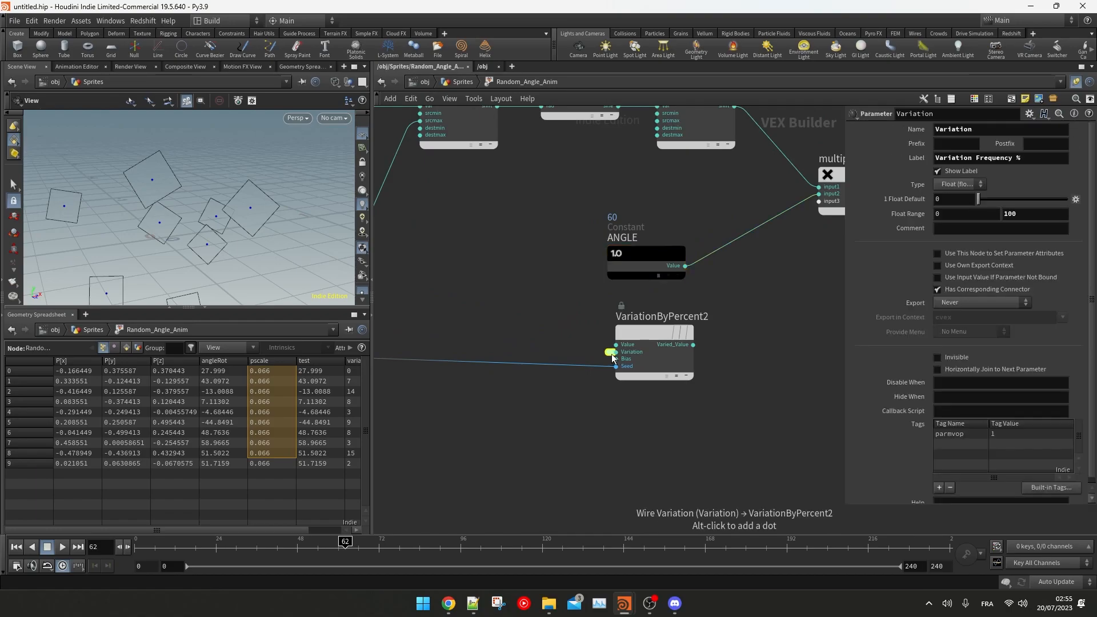
text(Angle)
key(Return)
scroll(547, 276, down, 4)
double_click(996, 157)
text(Angle)
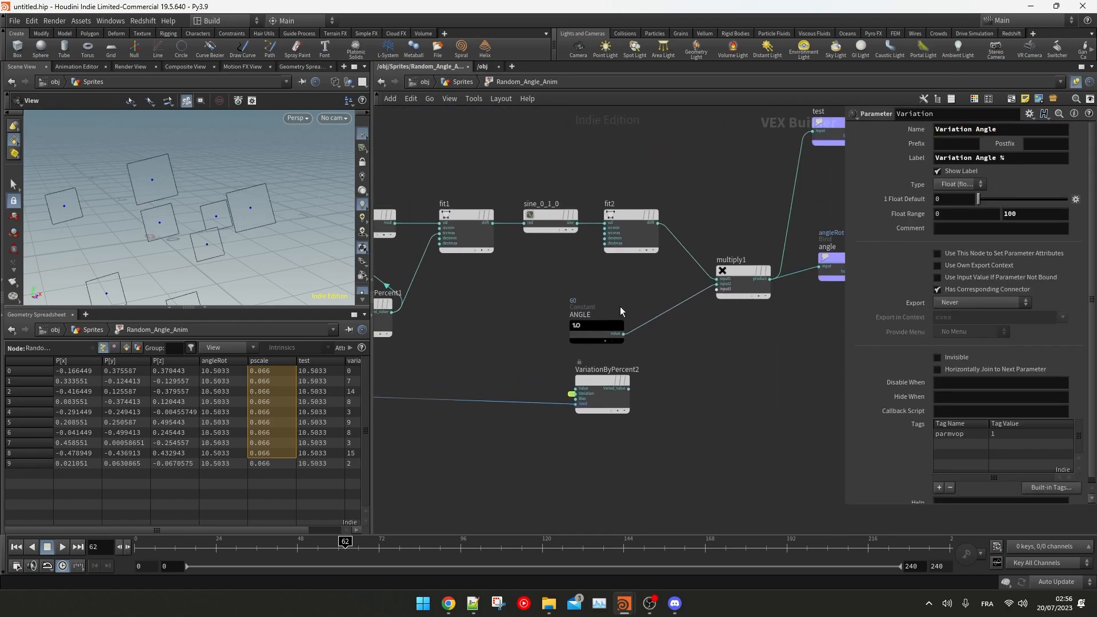
Step: Delete the ANGLE constant and wire VariationByPercent2's varied value into multiply1's second input
click(600, 325)
key(Delete)
scroll(600, 320, up, 2)
drag(636, 410, 737, 280)
Step: Promote VariationByPercent2's Value input as a parameter labelled "Angle" with a range maximum of 180
scroll(618, 402, up, 2)
middle_click(616, 399)
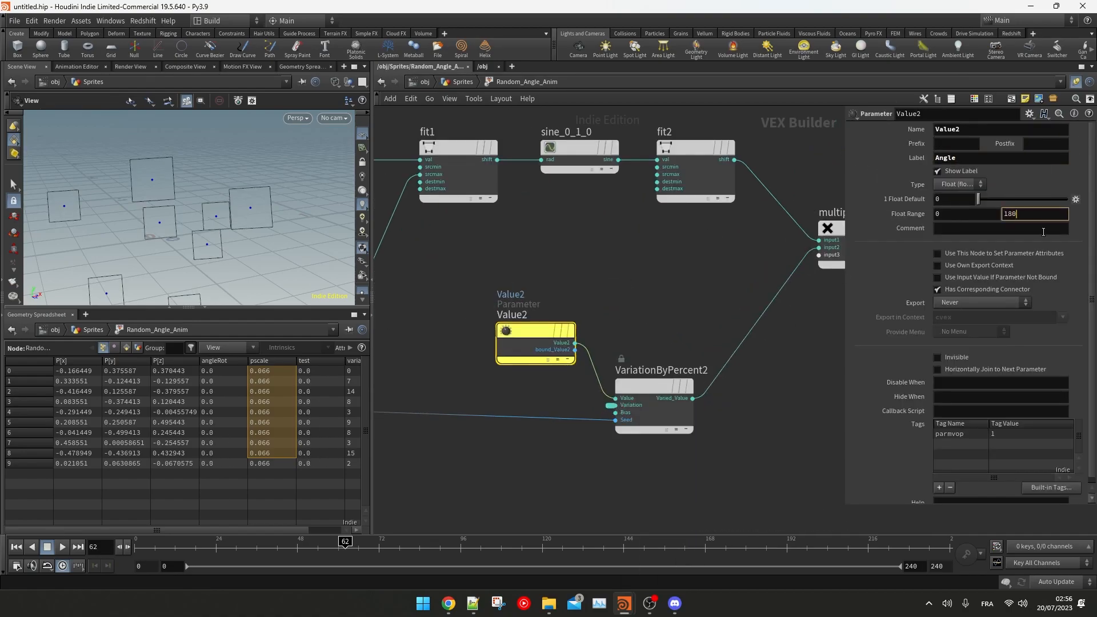
key(u)
double_click(558, 363)
Step: Expand the Variation parameter of VariationByPercent1 into a visible node, name it "Variation Freq" and label it "Variation Freq %"
scroll(730, 323, down, 2)
middle_drag(475, 316, 681, 349)
scroll(629, 311, up, 2)
click(645, 316)
double_click(622, 317)
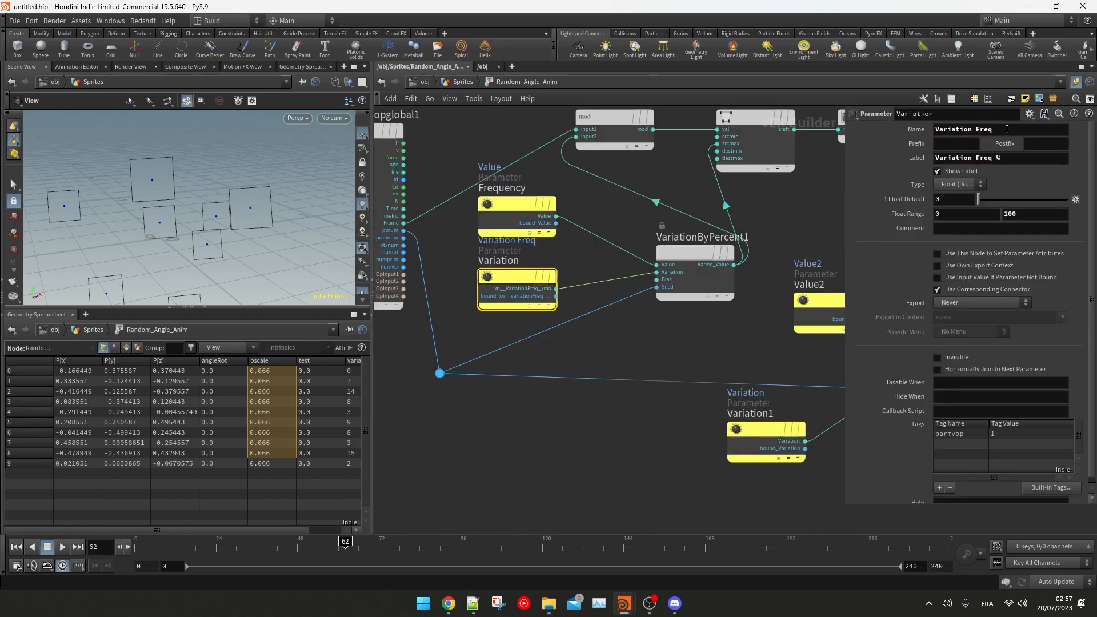
Step: Label the Variation1 parameter feeding VariationByPercent2 "Variation Angle %"
click(825, 284)
middle_drag(838, 284, 728, 276)
click(646, 405)
click(990, 158)
text(Angle %)
Step: Set the parameter names of the Variation and Variation1 nodes to var_freq and var_angle
click(705, 292)
middle_drag(518, 213, 586, 222)
click(477, 278)
text(eq)
key(Return)
click(722, 431)
text(var_angle)
key(Return)
Step: Set the Value2 node's parameter name to angle and review the settings of the four parameter nodes
middle_drag(624, 332, 525, 330)
click(688, 298)
drag(970, 130, 892, 132)
text(angle)
middle_drag(580, 327, 624, 329)
click(414, 203)
click(408, 278)
click(720, 305)
click(657, 429)
Step: Set Frequency to 10, Variation Freq % to 80, Angle to 60 and Variation Angle % to 40, and preview the rotation over the timeline
click(462, 82)
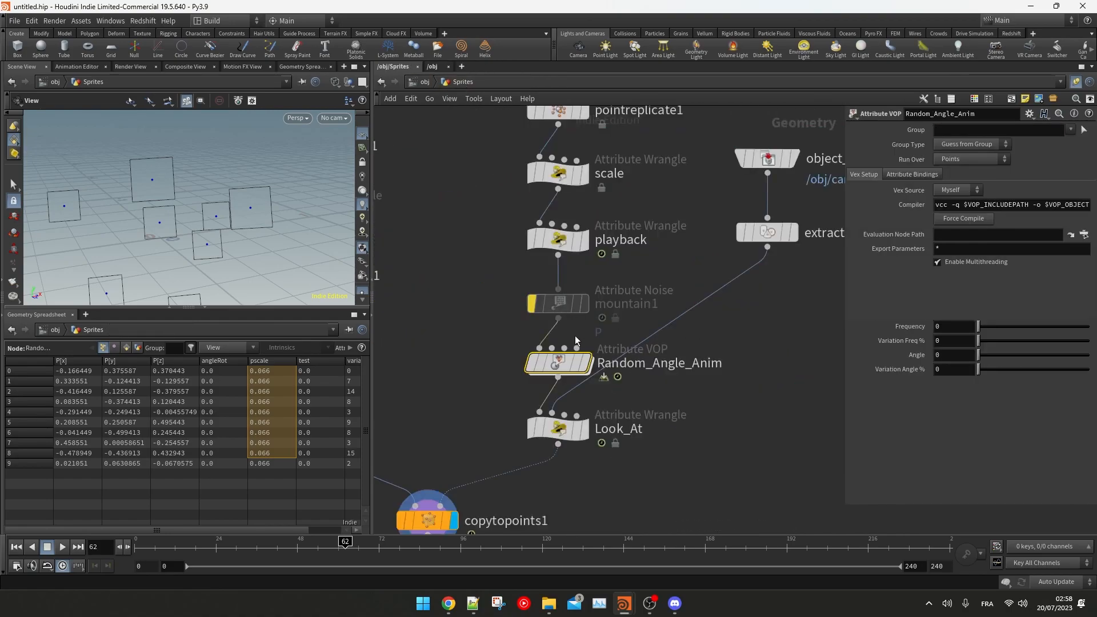
text(10)
key(Return)
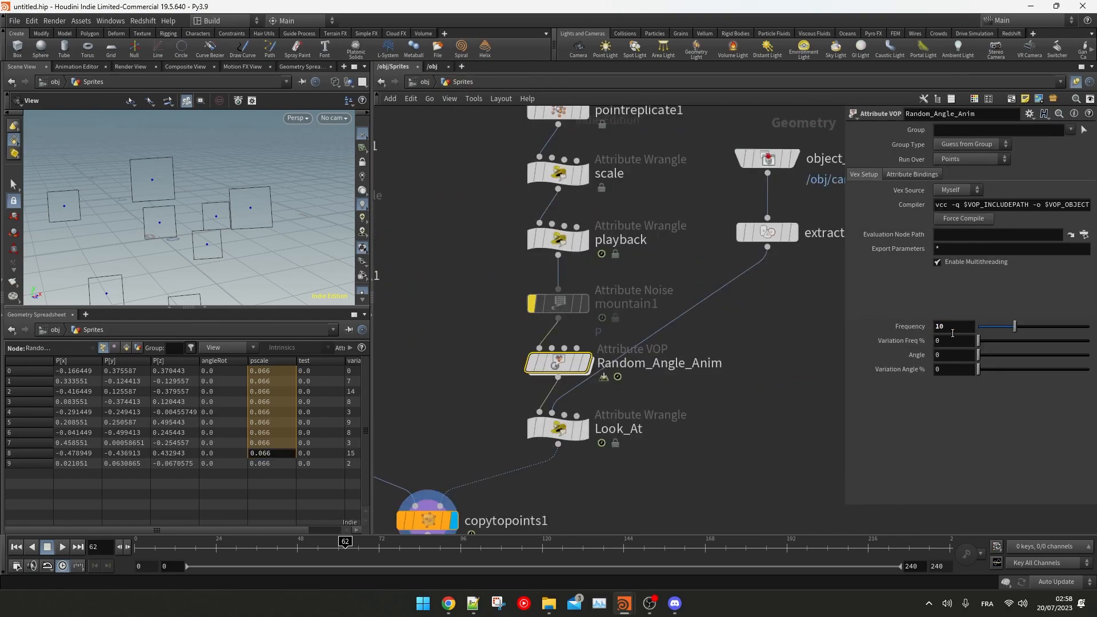
text(60)
key(Return)
click(962, 368)
text(40)
key(Return)
drag(246, 308, 246, 437)
mouse_move(289, 543)
mouse_down()
mouse_move(302, 543)
mouse_move(282, 543)
mouse_up()
Step: Insert an Add node on the ptnum wire inside Random_Angle_Anim and rename it Seed
key(Tab)
text(add)
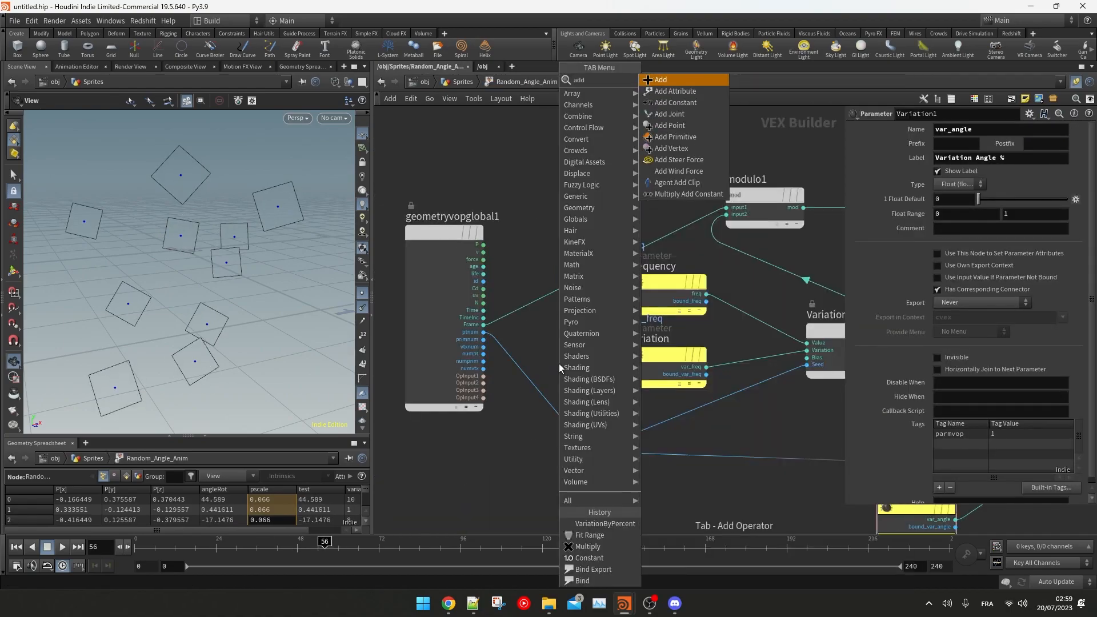
click(665, 83)
click(573, 413)
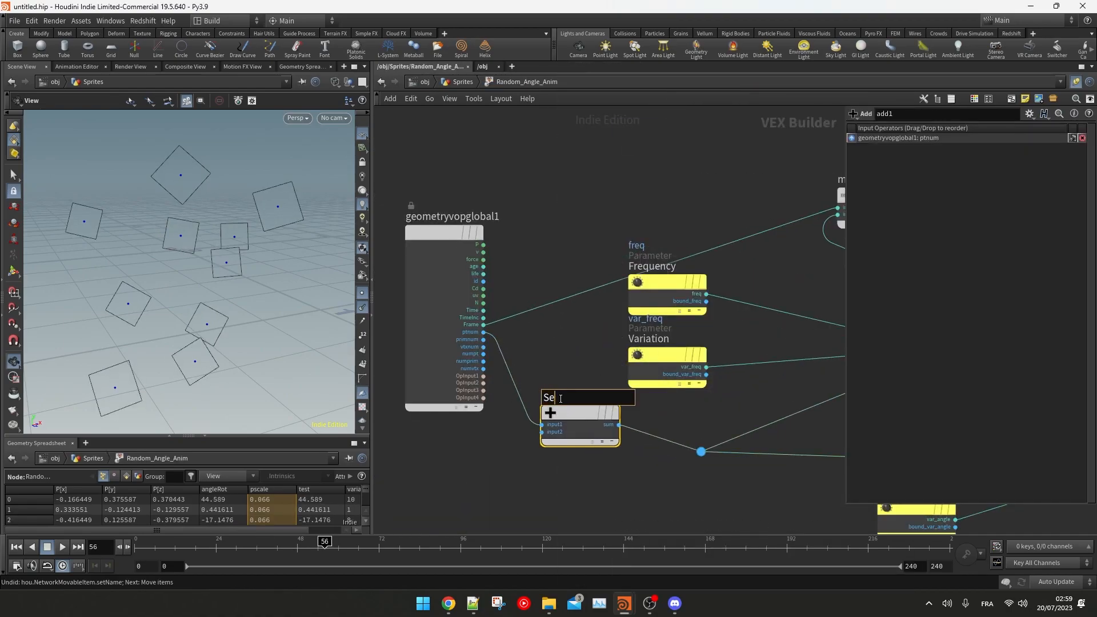
Step: Promote the Seed node's second input as a parameter labelled "Seed" with range 0 to 100, and set the seed to 37
scroll(542, 432, up, 3)
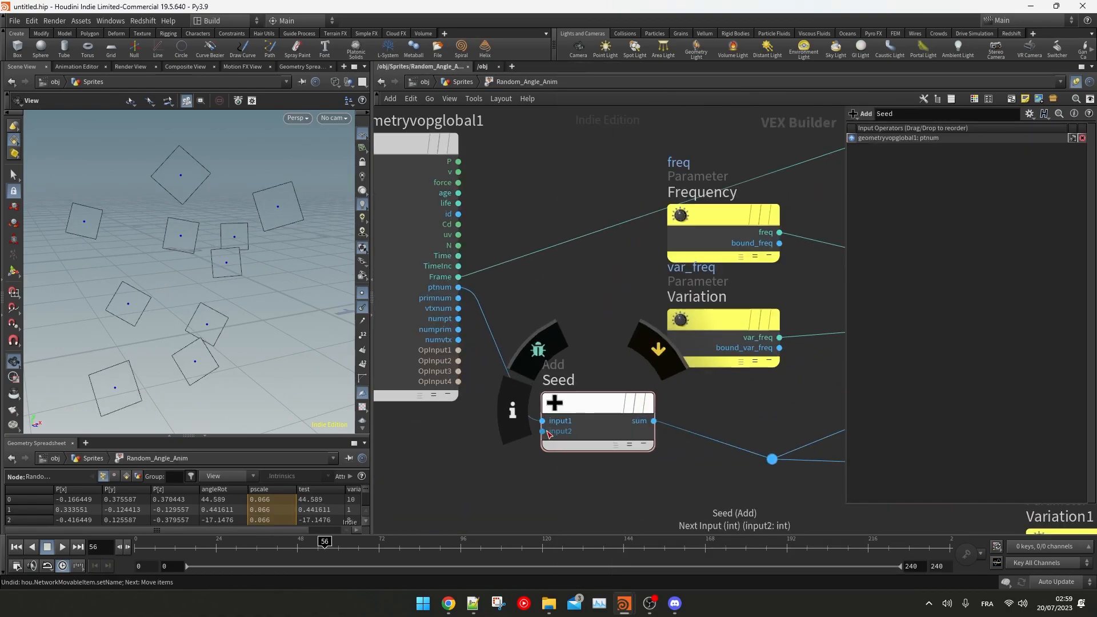
right_click(541, 432)
click(571, 392)
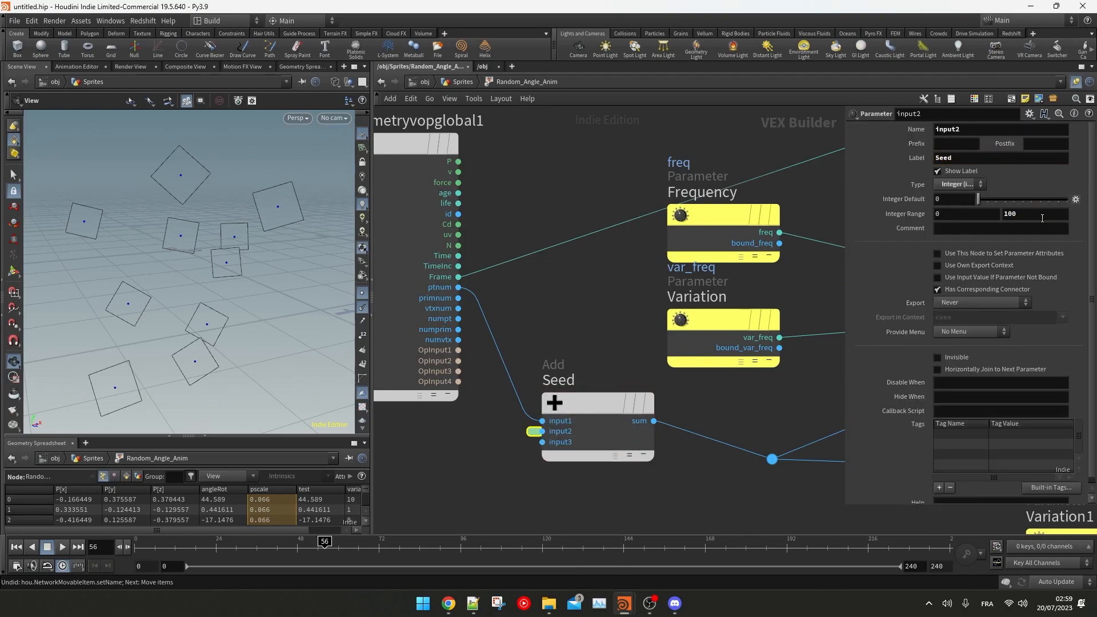
key(u)
drag(978, 383, 1019, 390)
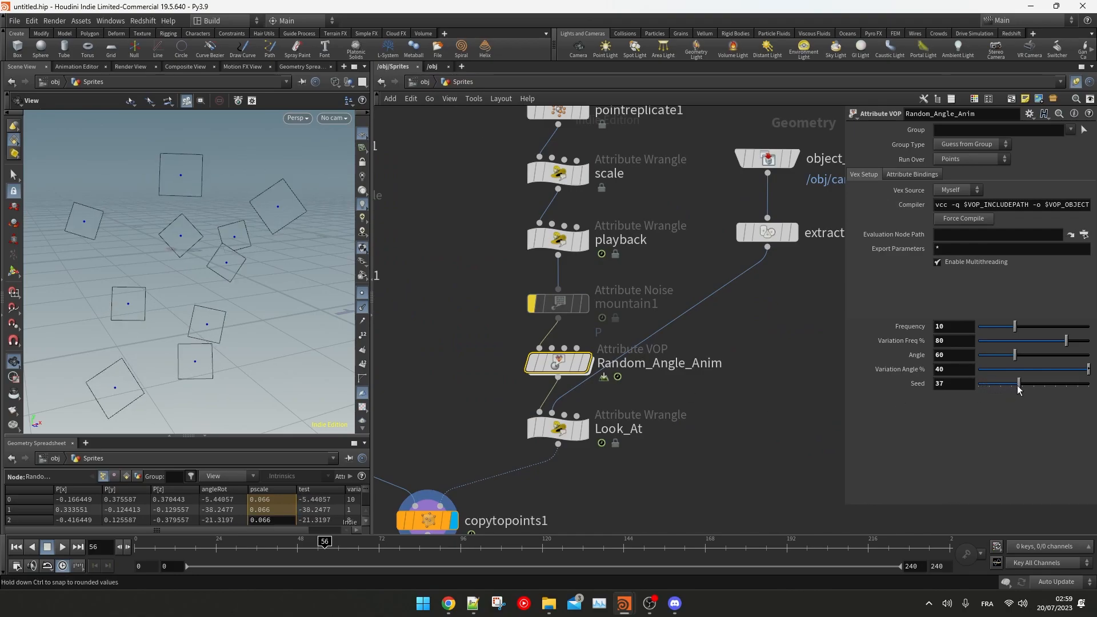
Step: Insert an Add Constant of 1000 on the wire feeding VariationByPercent2's Seed input, stacked below the angle parameter nodes
double_click(560, 363)
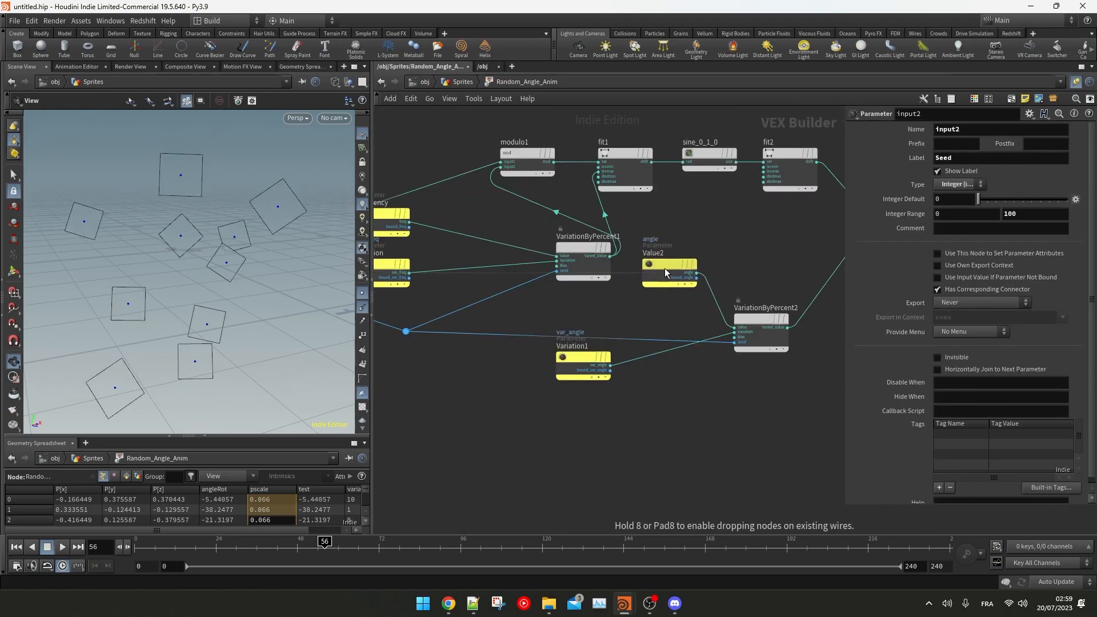
drag(656, 314, 672, 314)
key(Tab)
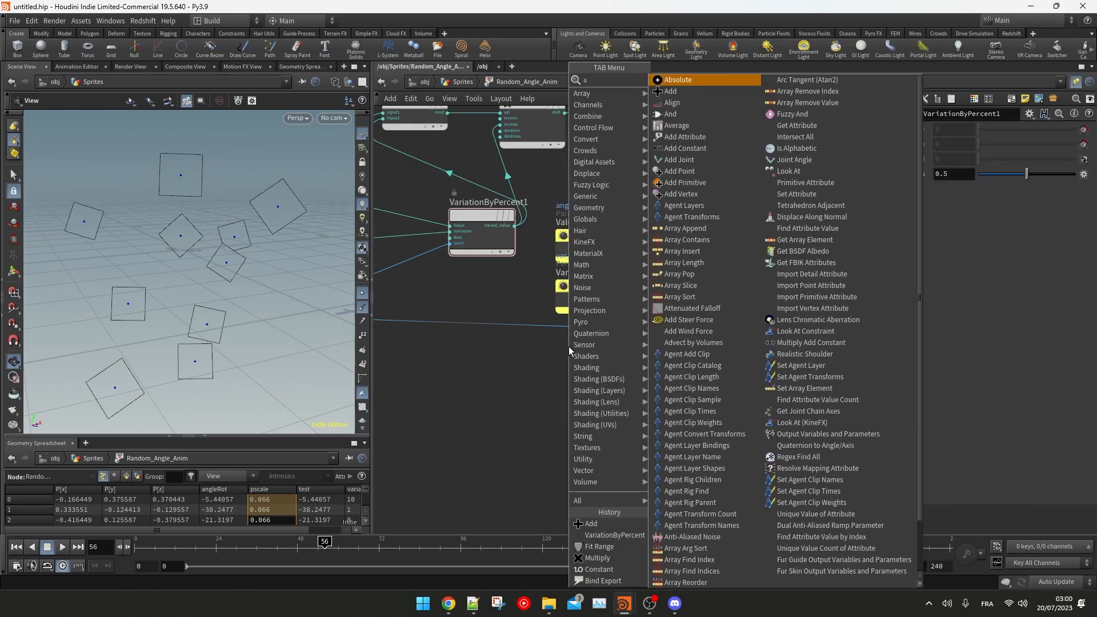
text(addc)
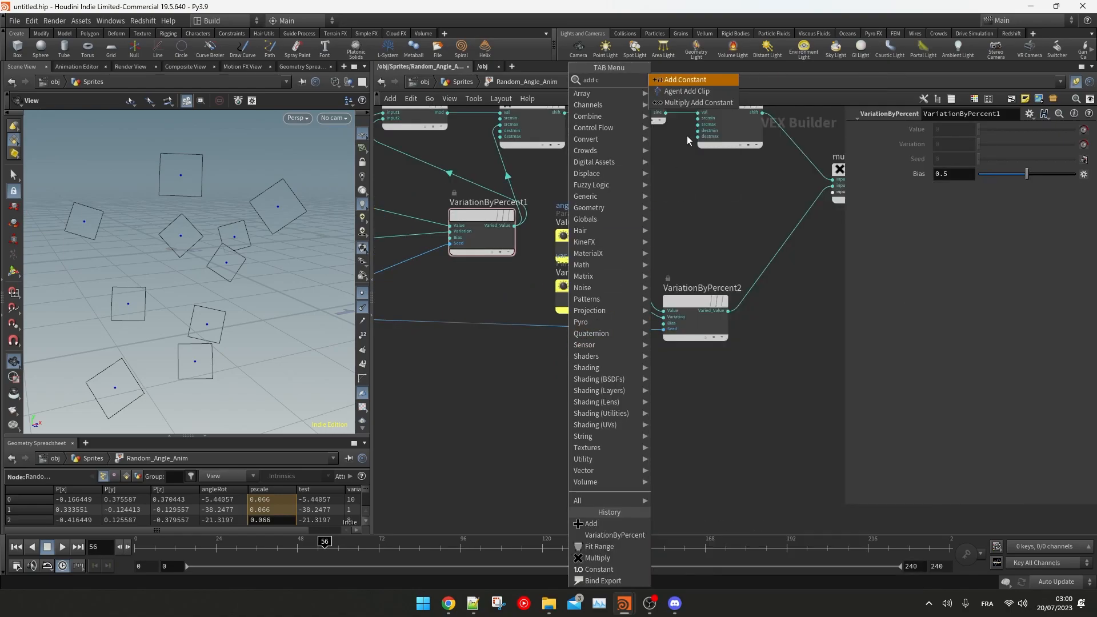
click(685, 81)
click(584, 321)
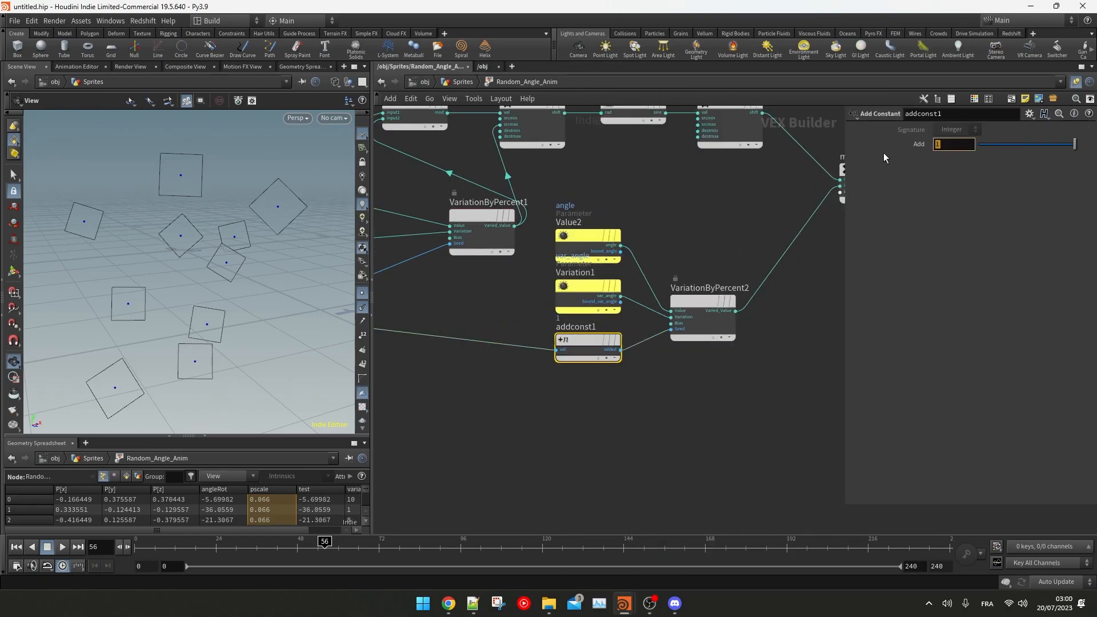
text(1000)
key(Return)
Step: Group the angle parameters, the Add Constant and VariationByPercent2 in a network box titled "UNIQUE ANGLE PER POINT"
scroll(561, 388, down, 1)
middle_drag(562, 388, 632, 390)
middle_drag(757, 439, 742, 443)
drag(743, 444, 593, 251)
drag(639, 268, 625, 352)
middle_drag(733, 352, 679, 341)
click(1012, 99)
click(622, 307)
text(UNIQUE ANGLE PER POINT)
key(Return)
Step: Delete the test export node and reposition the multiply and angle export nodes
scroll(759, 232, down, 1)
middle_drag(759, 232, 565, 359)
click(726, 175)
key(Delete)
drag(607, 296, 642, 369)
middle_drag(400, 309, 637, 334)
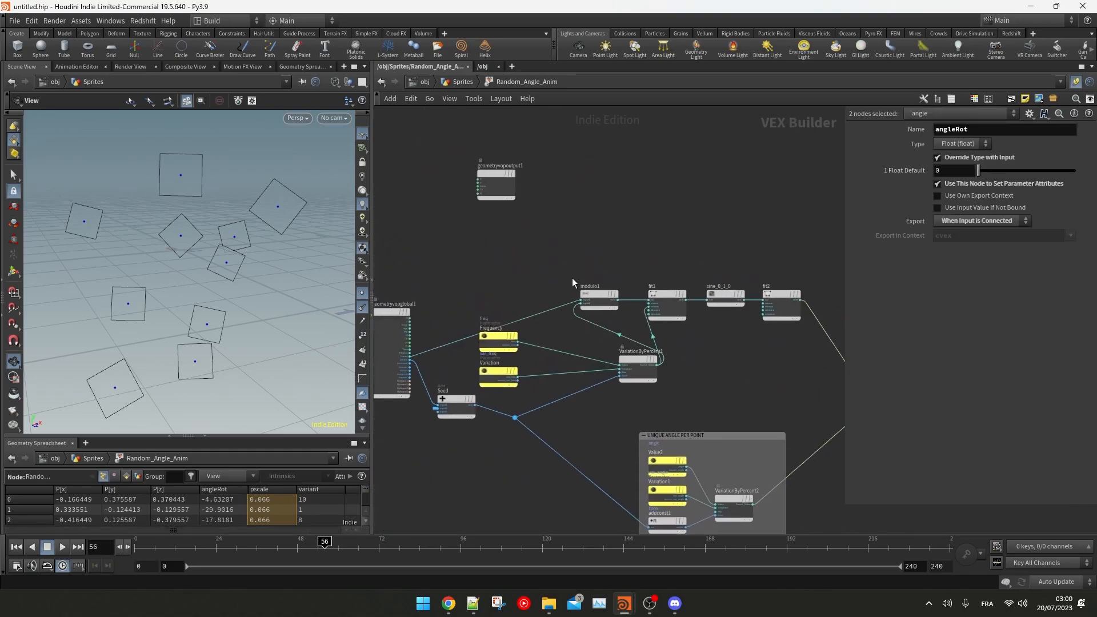
click(483, 172)
Step: Box sine_0_1_0 and fit2 under the title "PING PONG ANIMATION" and rename fit2 extend_range_to_negative_value
scroll(709, 286, up, 3)
drag(548, 246, 700, 343)
drag(675, 281, 723, 280)
click(1011, 99)
text(PING PONG ANIMATION)
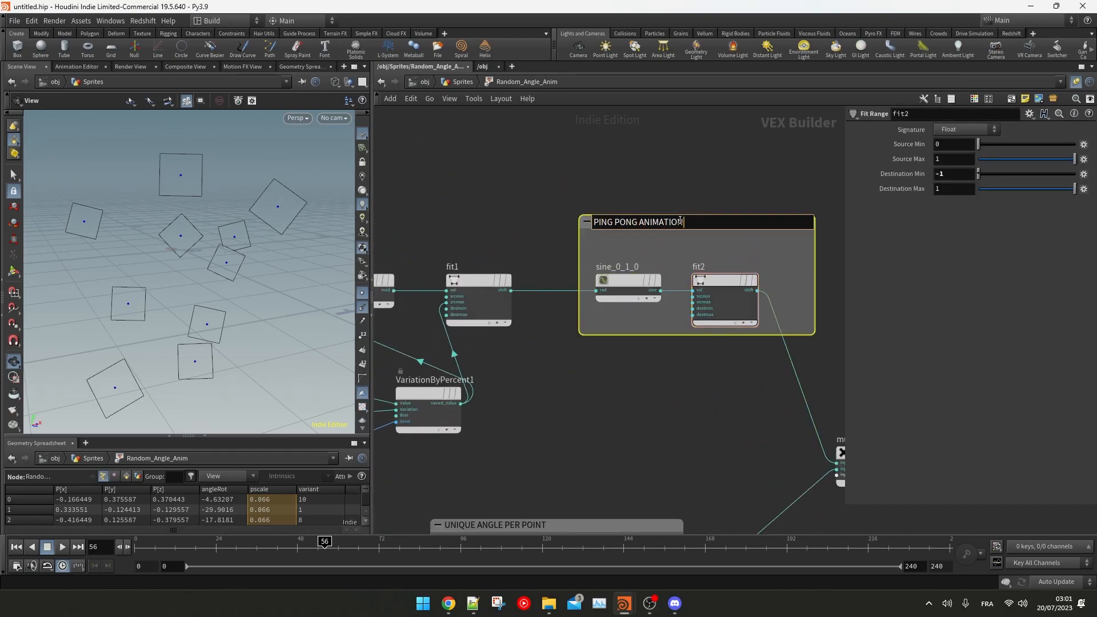
key(Return)
text(extend_range_to_negative_value)
key(Return)
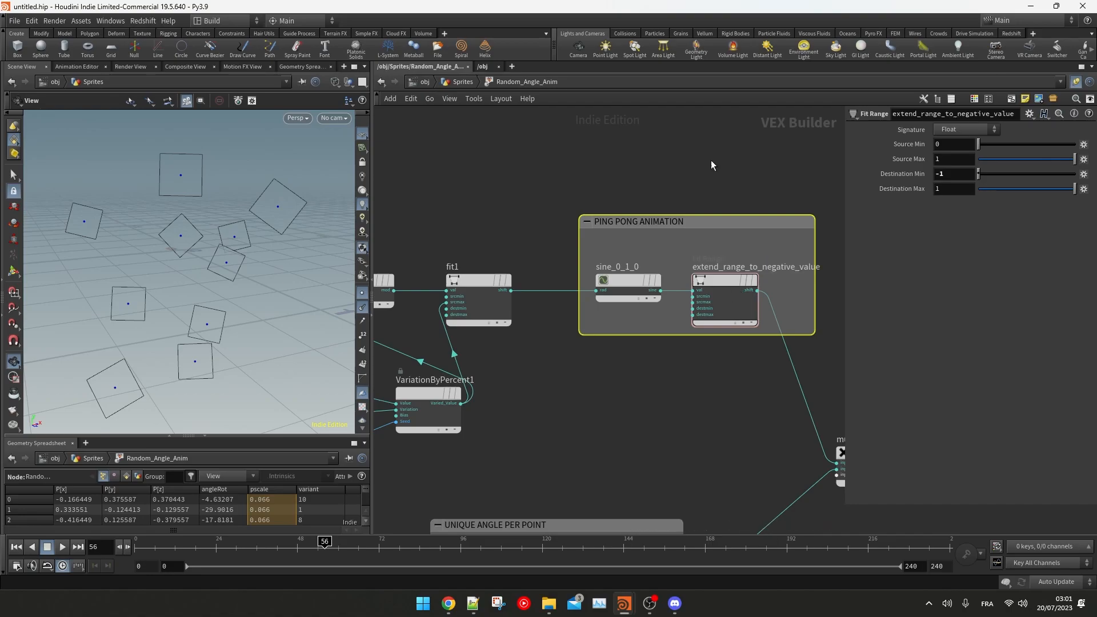
Step: Delete the routing dot after the Seed node and tidy the neighbouring nodes
scroll(711, 212, down, 2)
drag(580, 345, 515, 326)
middle_drag(514, 326, 668, 248)
drag(560, 351, 512, 412)
key(Delete)
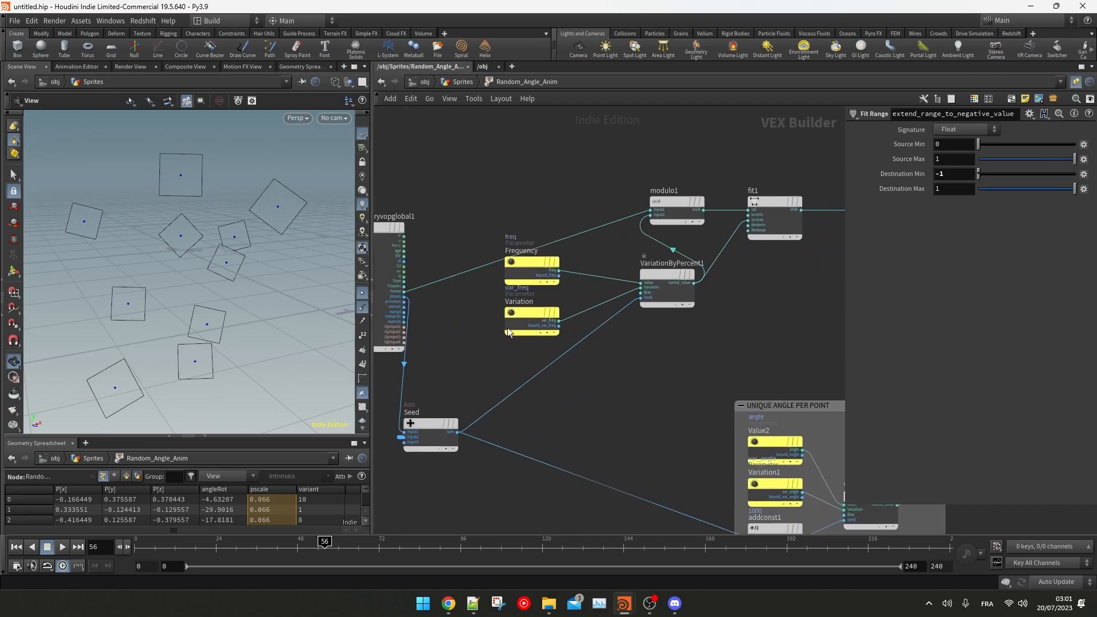
Step: Rearrange the Frequency, Variation, VariationByPercent1, modulo1 and fit1 nodes into a compact cluster
middle_drag(714, 292, 523, 345)
drag(475, 279, 506, 280)
middle_drag(505, 280, 688, 253)
drag(515, 345, 509, 333)
drag(589, 270, 466, 360)
drag(510, 334, 511, 311)
middle_drag(698, 328, 644, 343)
scroll(644, 343, down, 1)
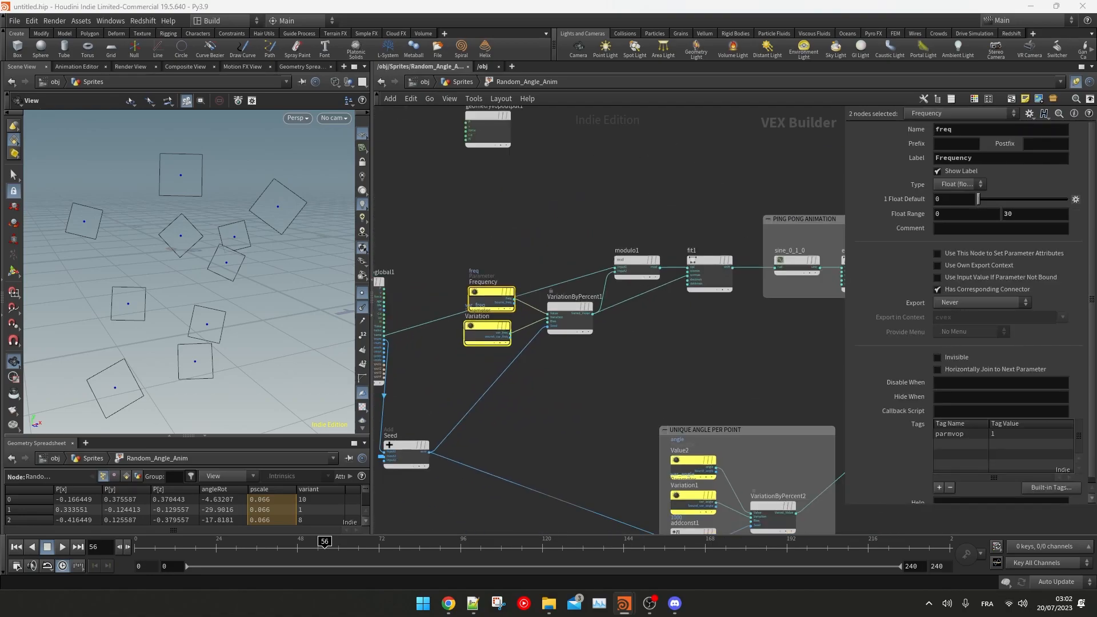
Step: Group the frequency parameters, VariationByPercent1, modulo1 and fit1 in a network box titled "Every X Frames values goes from 0 to"
drag(746, 243, 457, 357)
key(shift+o)
double_click(603, 200)
text(Every X Frames values goes from 0 to)
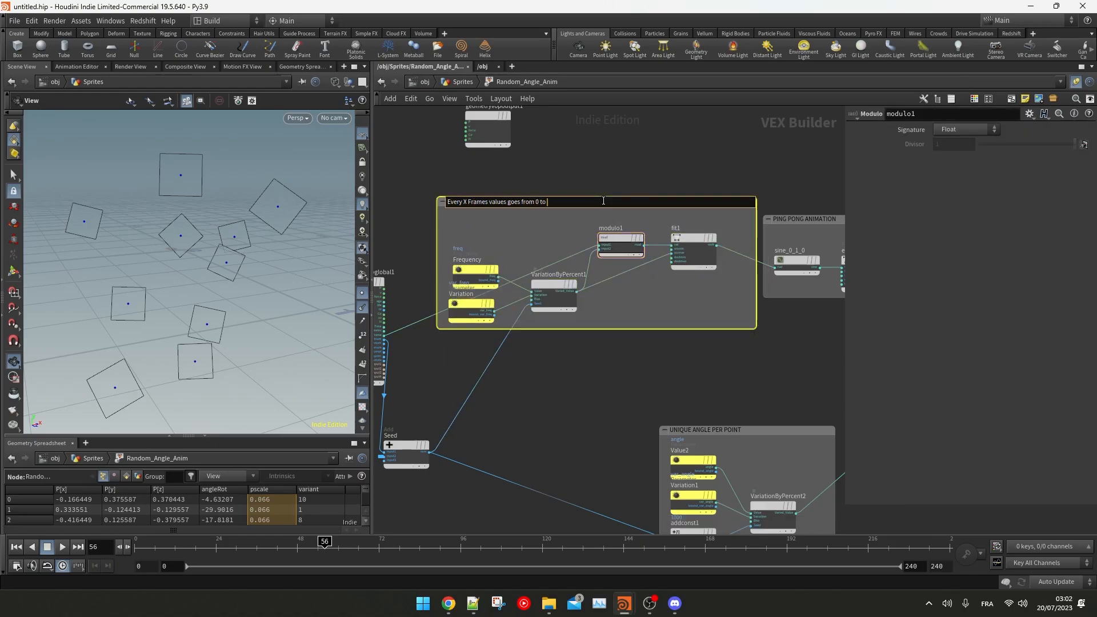
scroll(568, 139, down, 2)
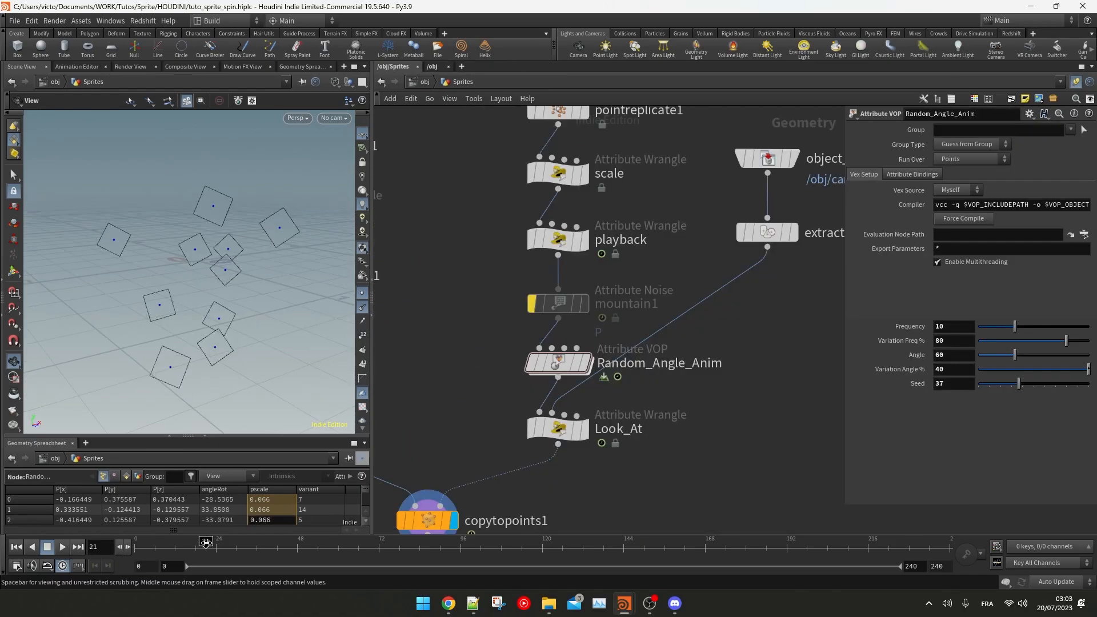
Step: Re-enable the mountain1 noise node in Sprites and scrub the timeline to preview the moving, rotating cards
click(210, 542)
click(531, 304)
drag(209, 542, 537, 542)
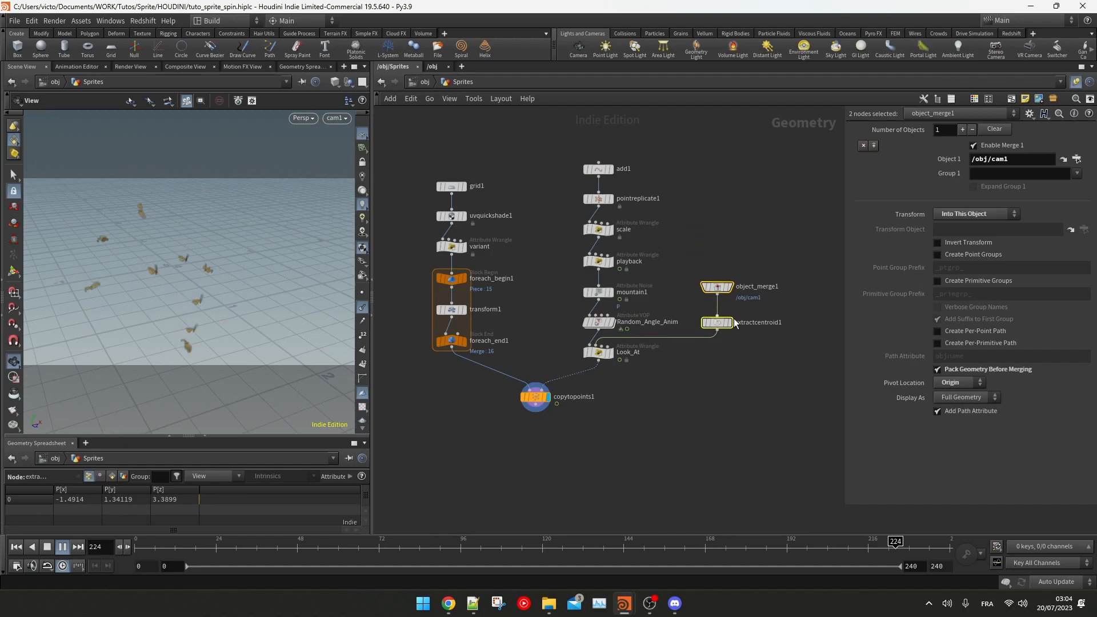
Step: Bypass the scale wrangle and insert an Attribute Randomize node between it and the playback wrangle
drag(695, 275, 741, 362)
click(741, 358)
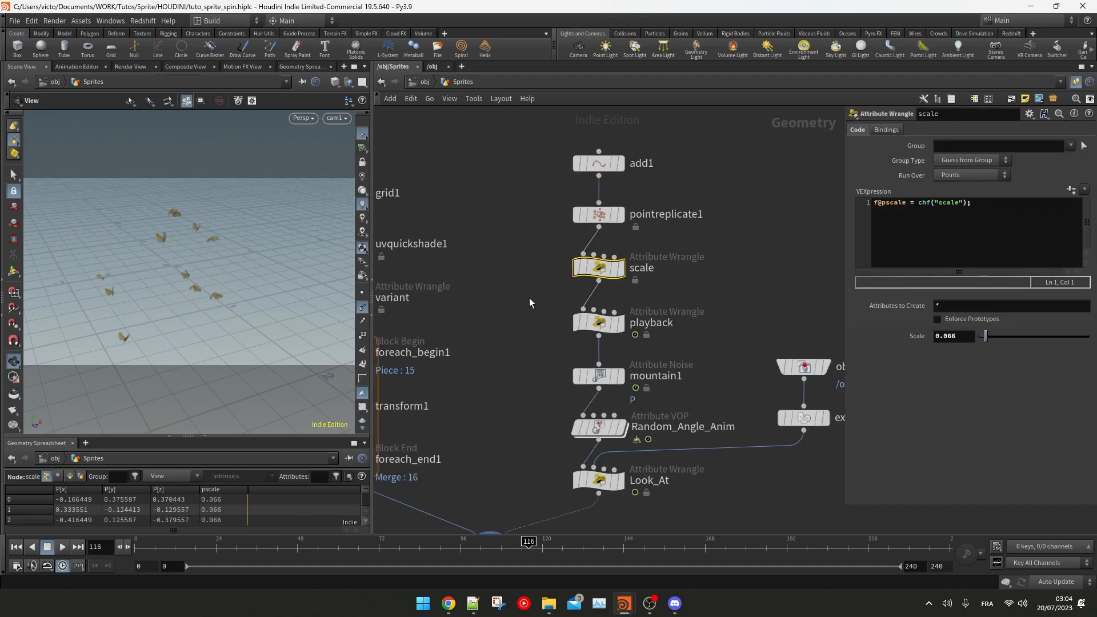
mouse_move(589, 267)
click(572, 242)
drag(528, 308, 657, 492)
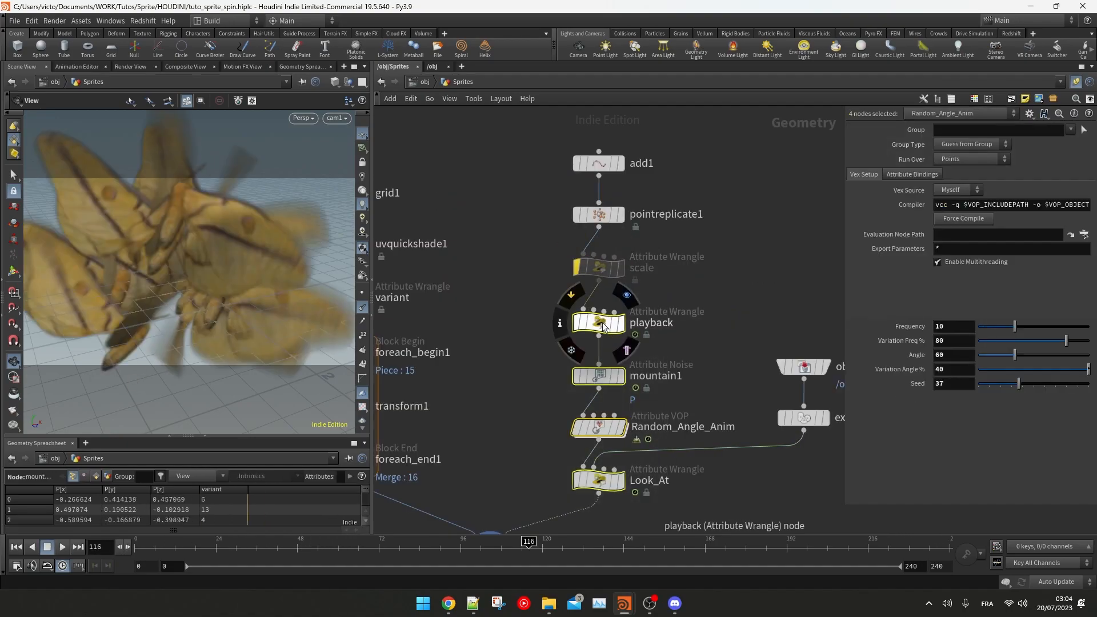
drag(599, 323, 599, 354)
key(Tab)
text(att rand)
key(Return)
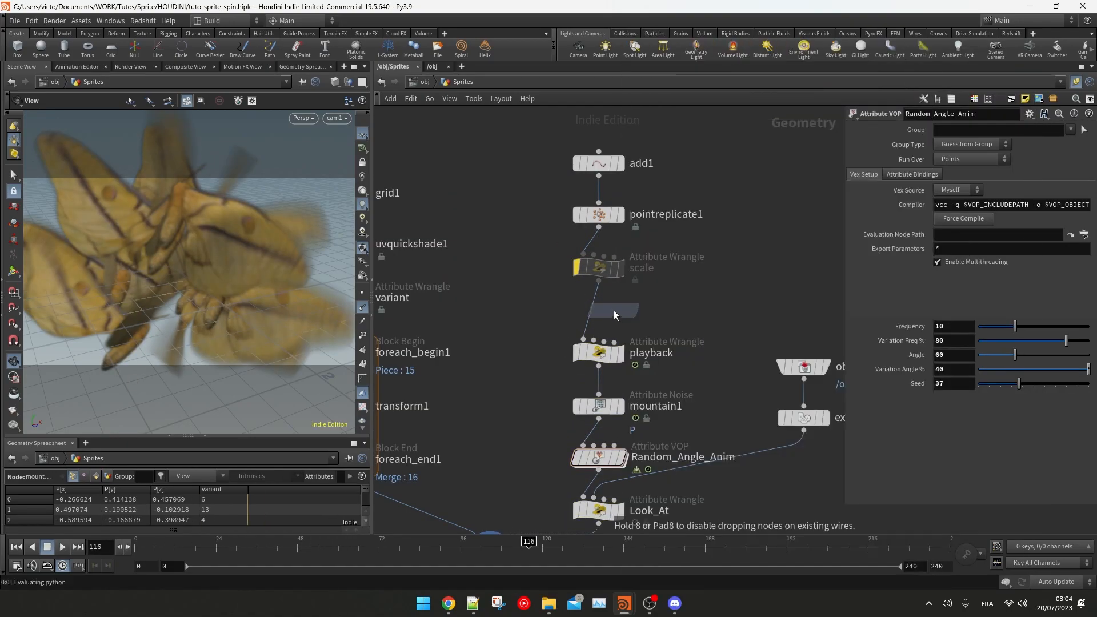
click(594, 308)
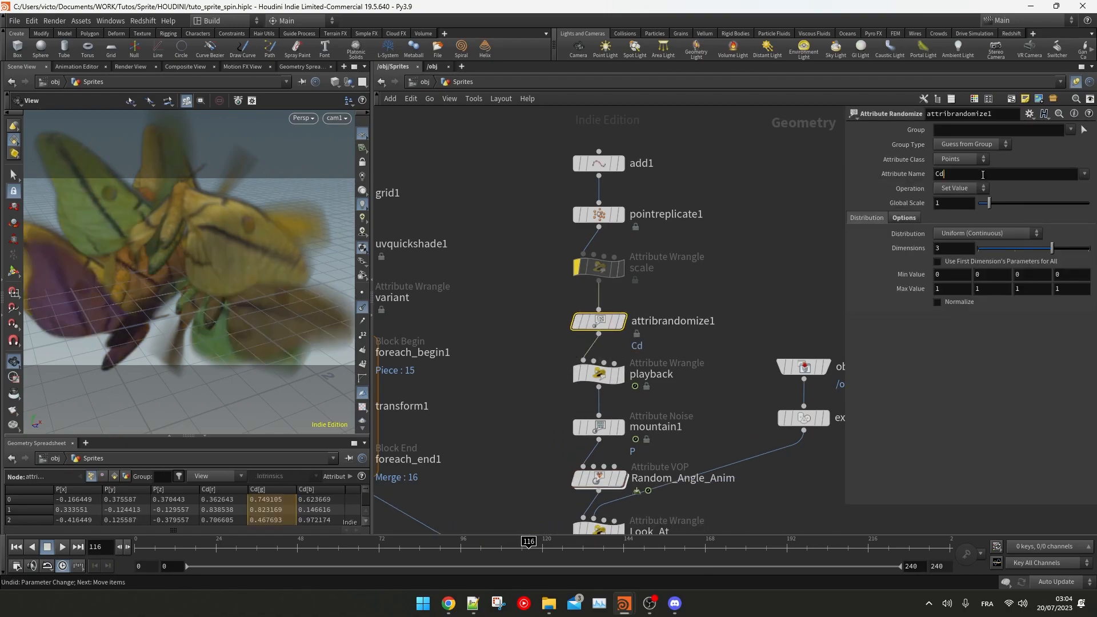
Step: Set Attribute Randomize to a one-dimensional pscale attribute with minimum value .5 and global scale 0.1
double_click(983, 174)
text(pscale)
key(Return)
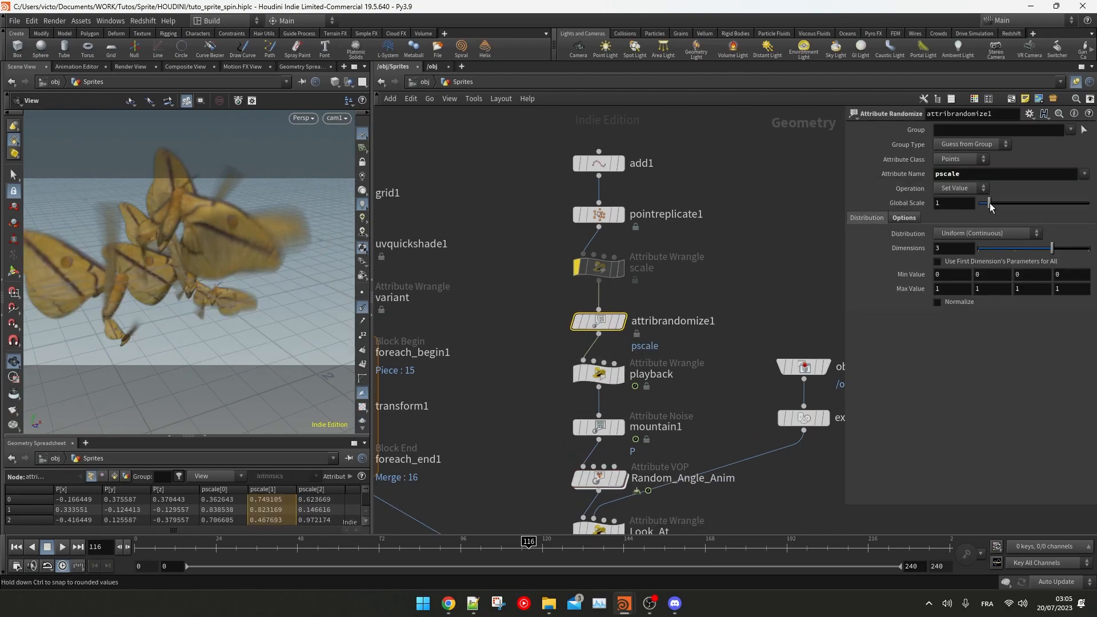
drag(990, 205, 980, 204)
click(979, 249)
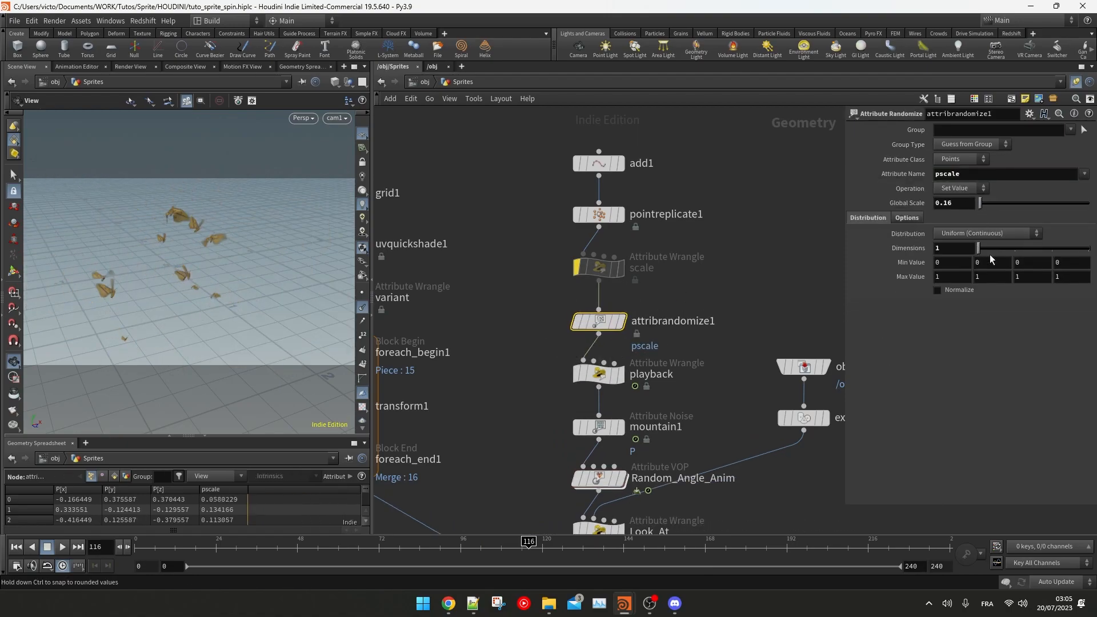
text(.5)
key(Return)
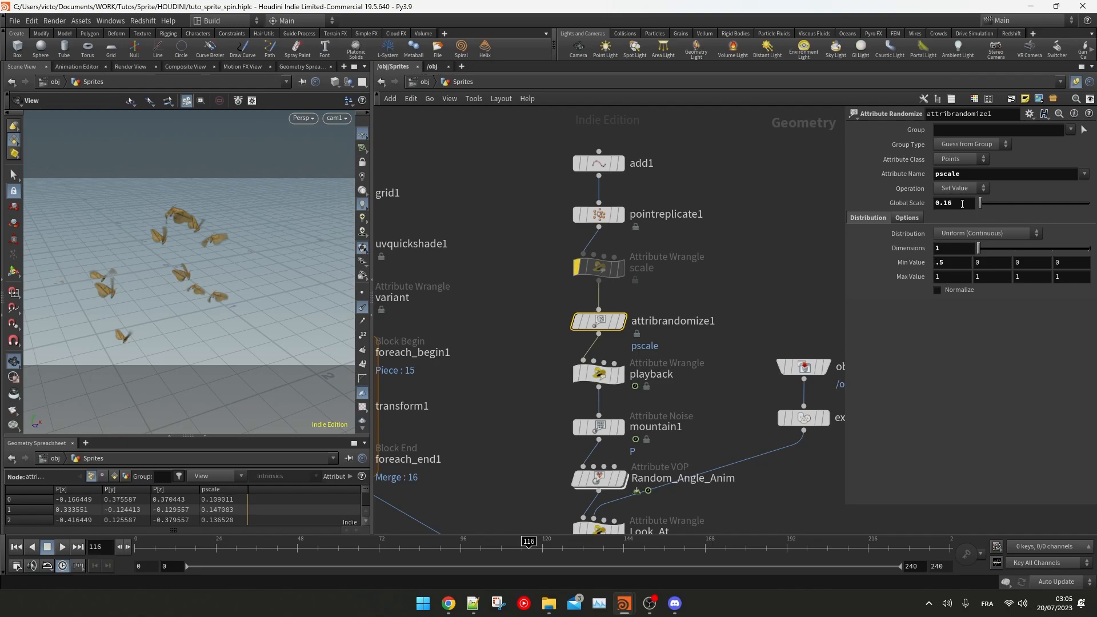
click(962, 204)
key(BackSpace)
key(Return)
Step: Change the seed of the pscale randomization and play the animation from the first frame
click(915, 220)
drag(1088, 264, 1082, 266)
click(16, 548)
click(64, 547)
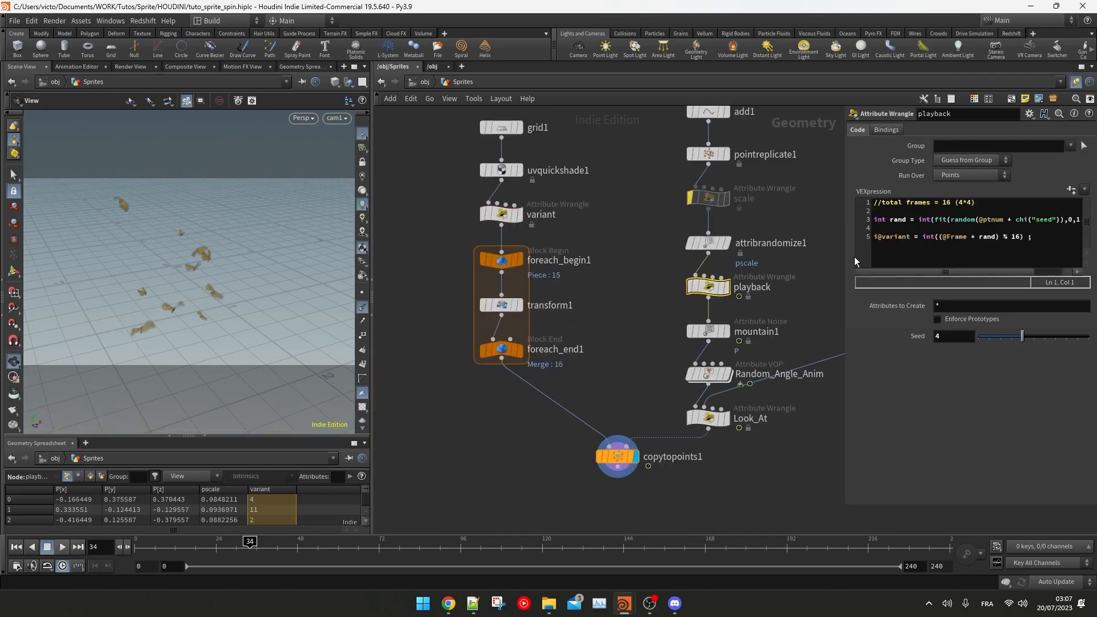
Step: Change the modulo in the playback wrangle's variant expression to 15 and scrub the timeline to check the loop
drag(846, 257, 747, 257)
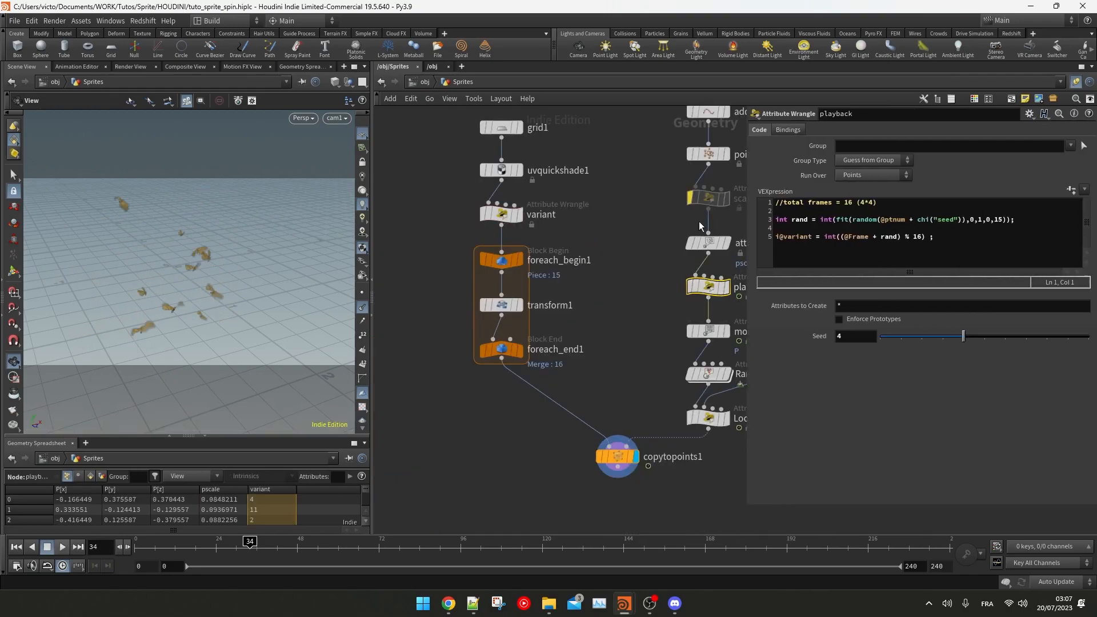
click(843, 255)
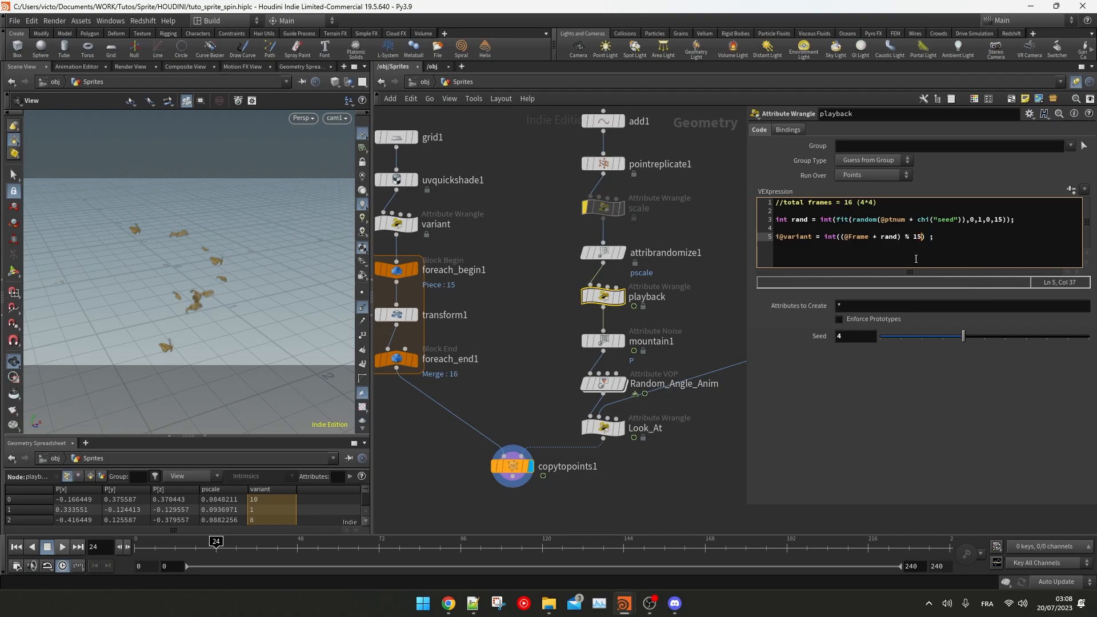
mouse_move(216, 546)
mouse_down()
mouse_move(151, 545)
mouse_move(140, 558)
mouse_move(277, 560)
mouse_up()
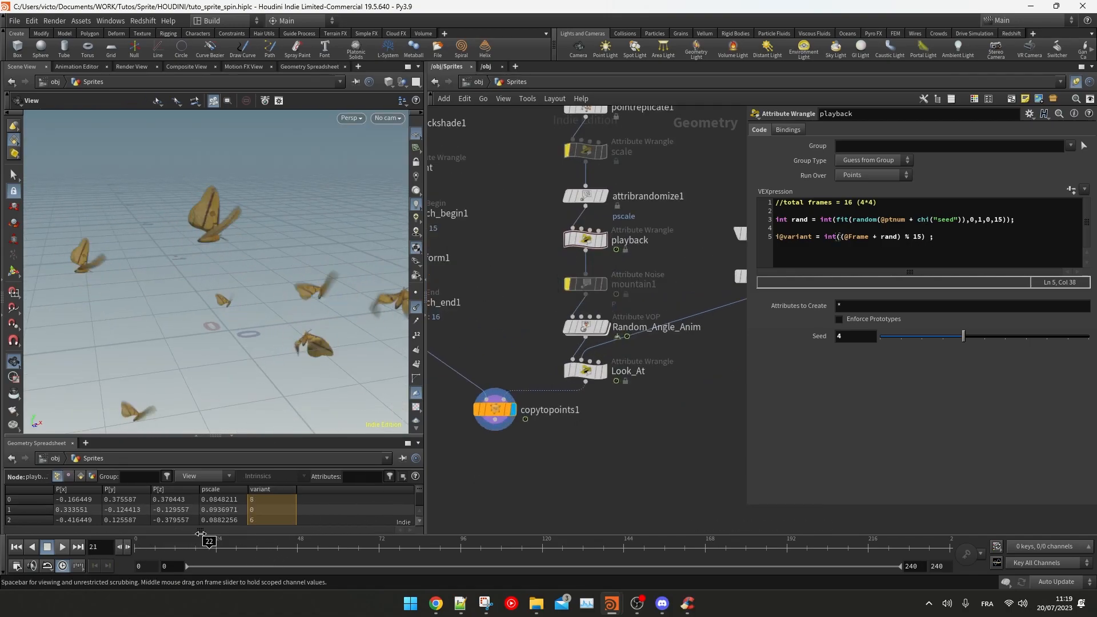
click(586, 370)
click(152, 542)
drag(151, 542, 327, 542)
Step: Add the line float speed = chf("playback_speed"); to the playback wrangle and create its parameter
middle_drag(541, 329, 500, 343)
click(545, 252)
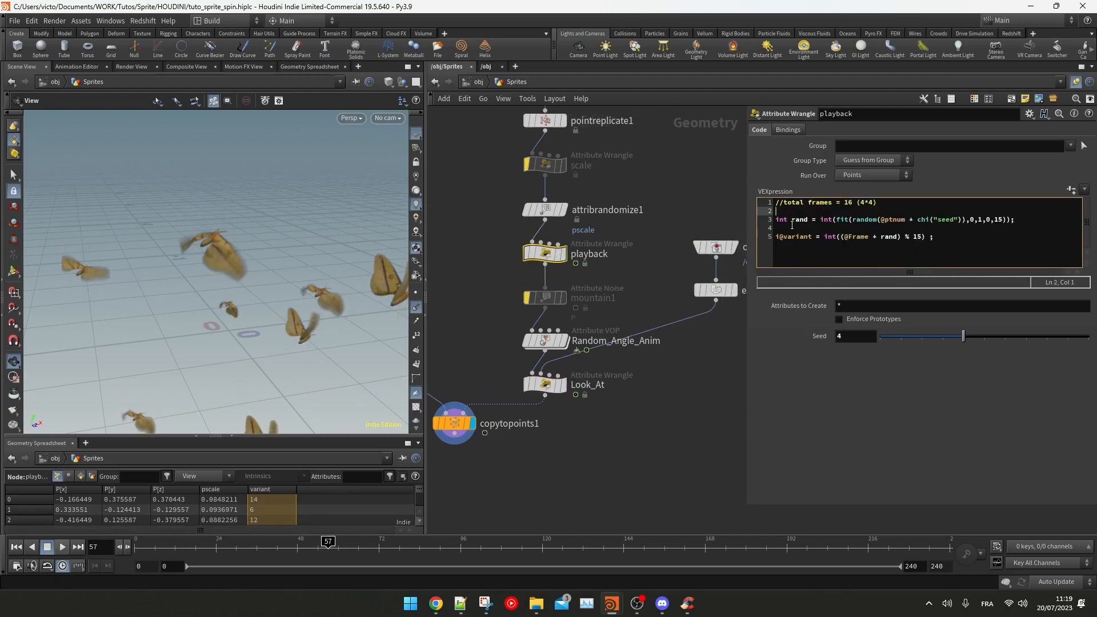
key(Return)
text(float)
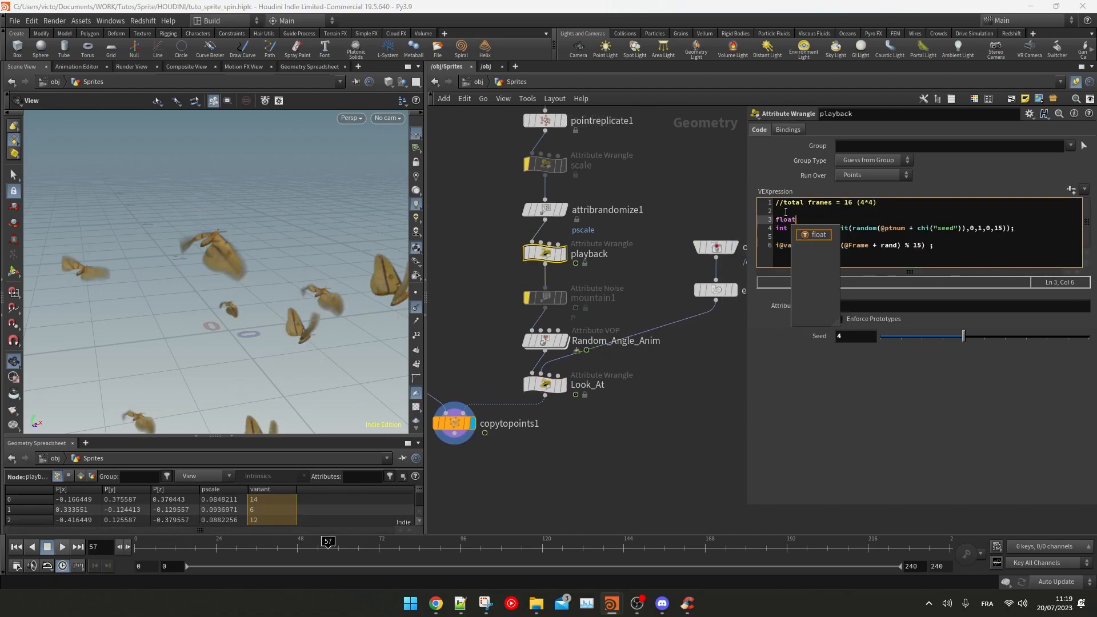
text( speed = chf())
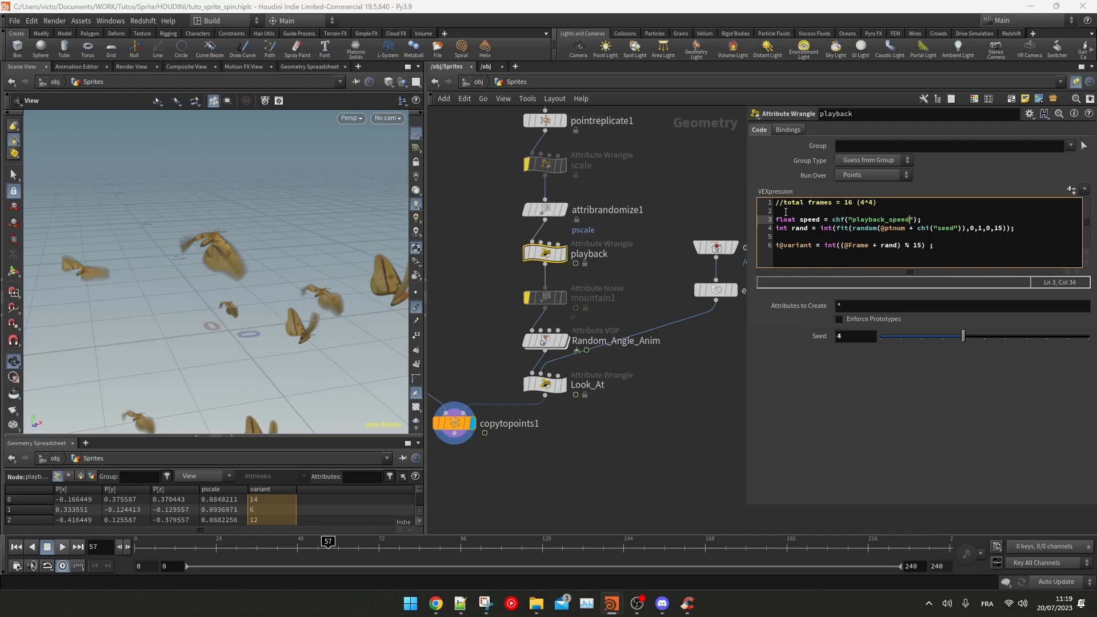
click(1072, 189)
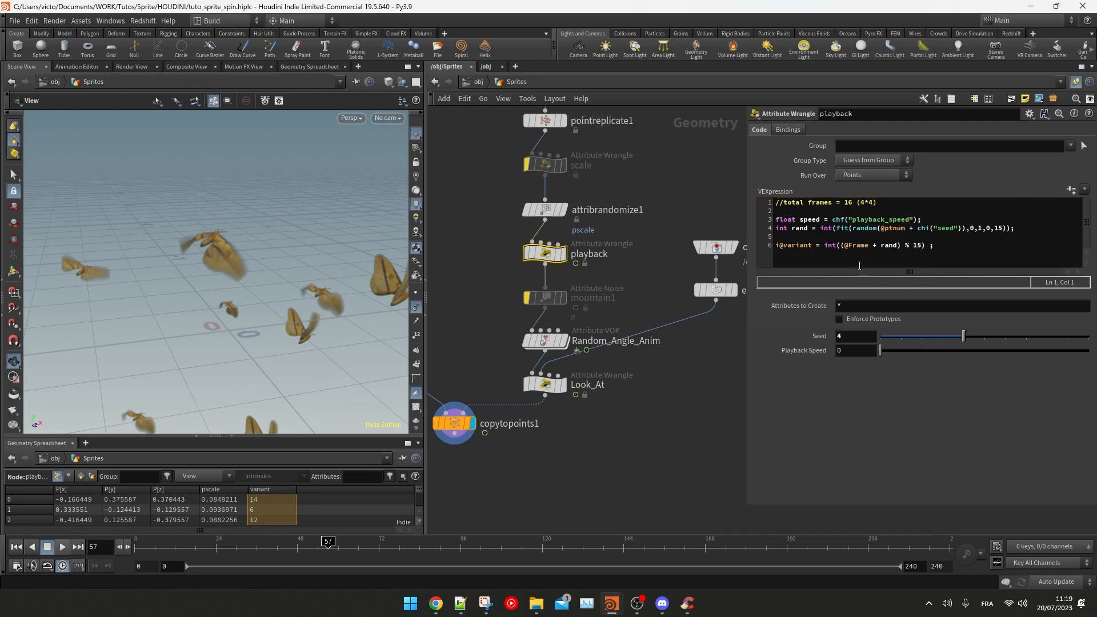
text(1)
key(Return)
click(842, 244)
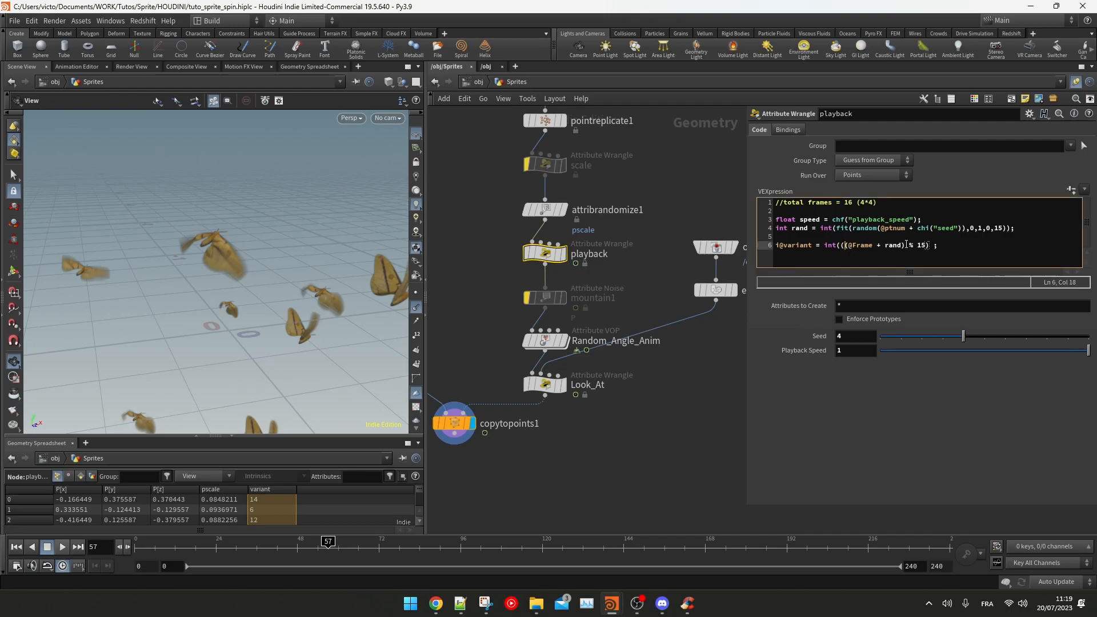
text(peed)
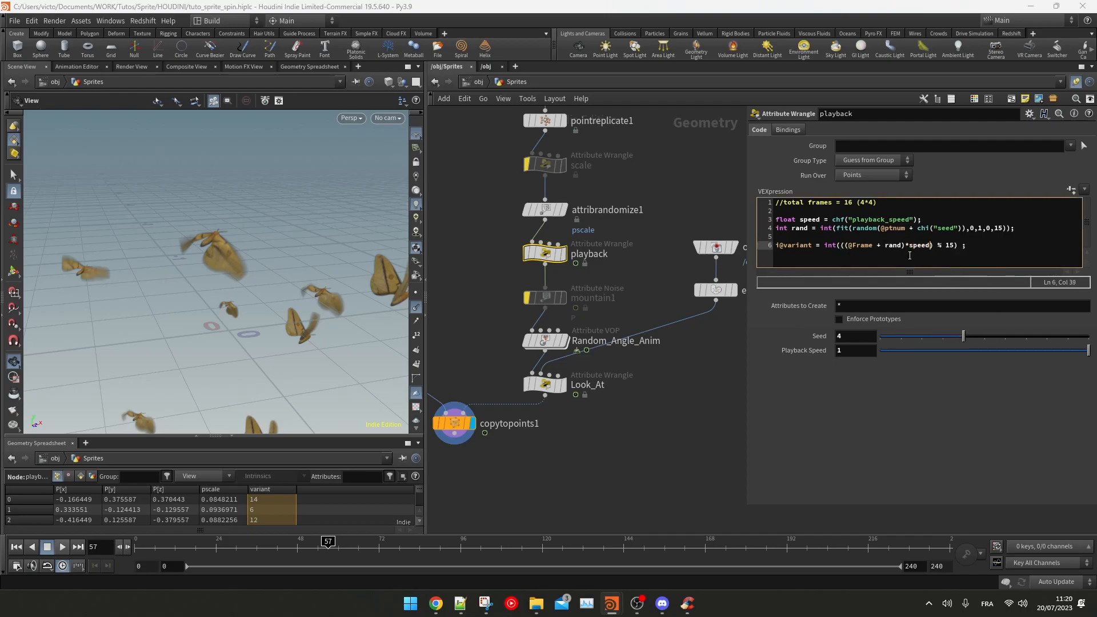
Step: Try Playback Speed values of 2 and 4 while previewing the butterfly animation
click(854, 352)
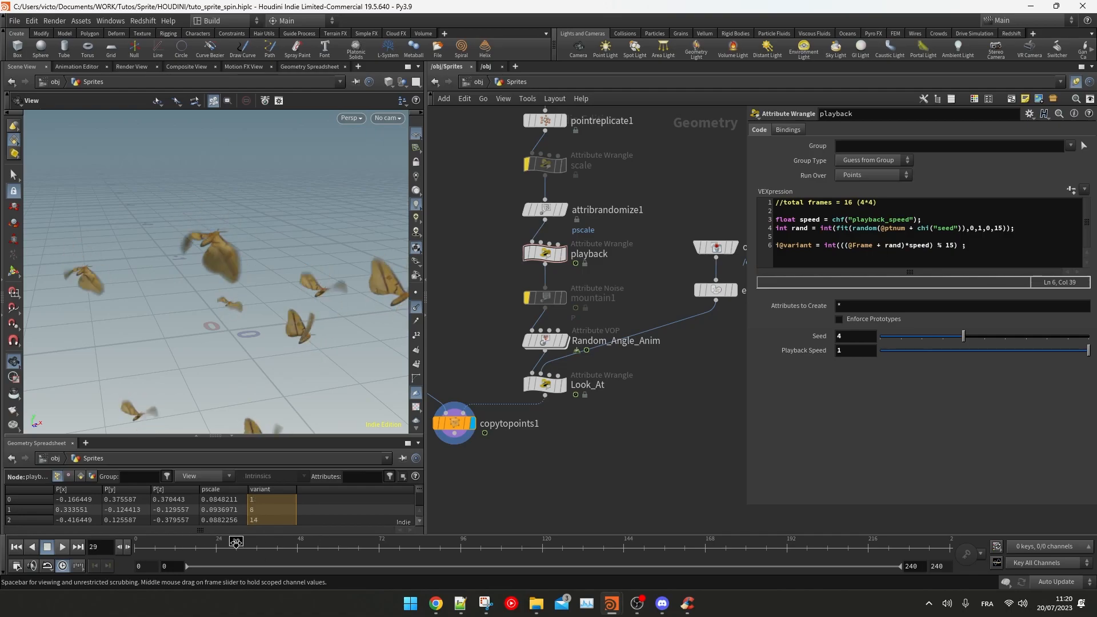
key(BackSpace)
text(2)
key(Return)
drag(202, 541, 236, 548)
click(63, 549)
drag(846, 351, 799, 346)
text(4)
key(Return)
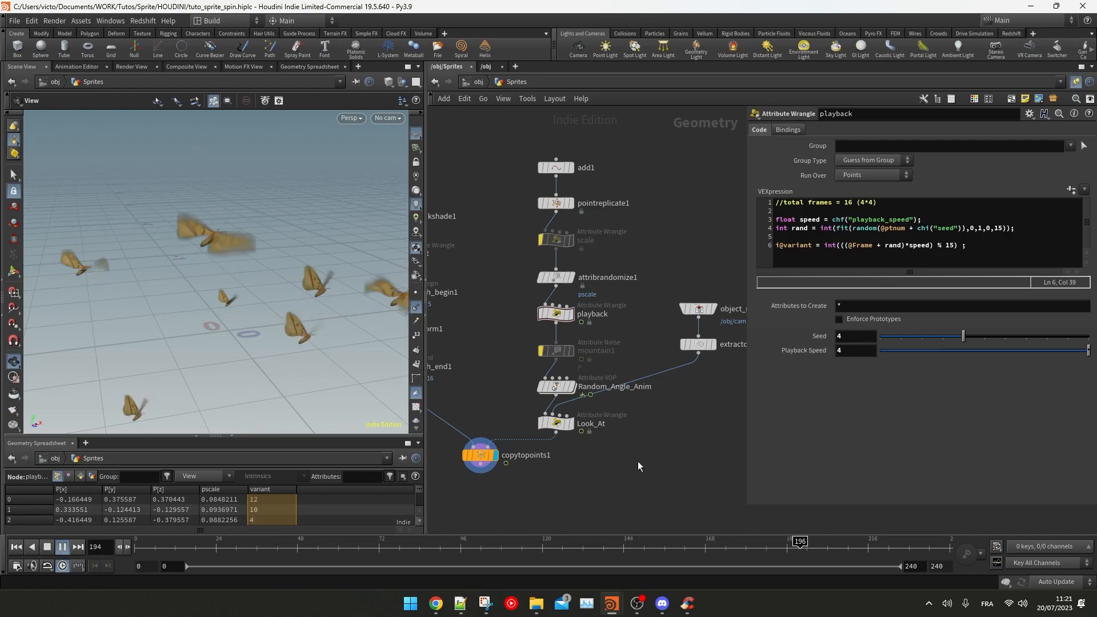
Step: Re-enable the mountain1 noise node and set the playback wrangle's Playback Speed to 2
click(556, 422)
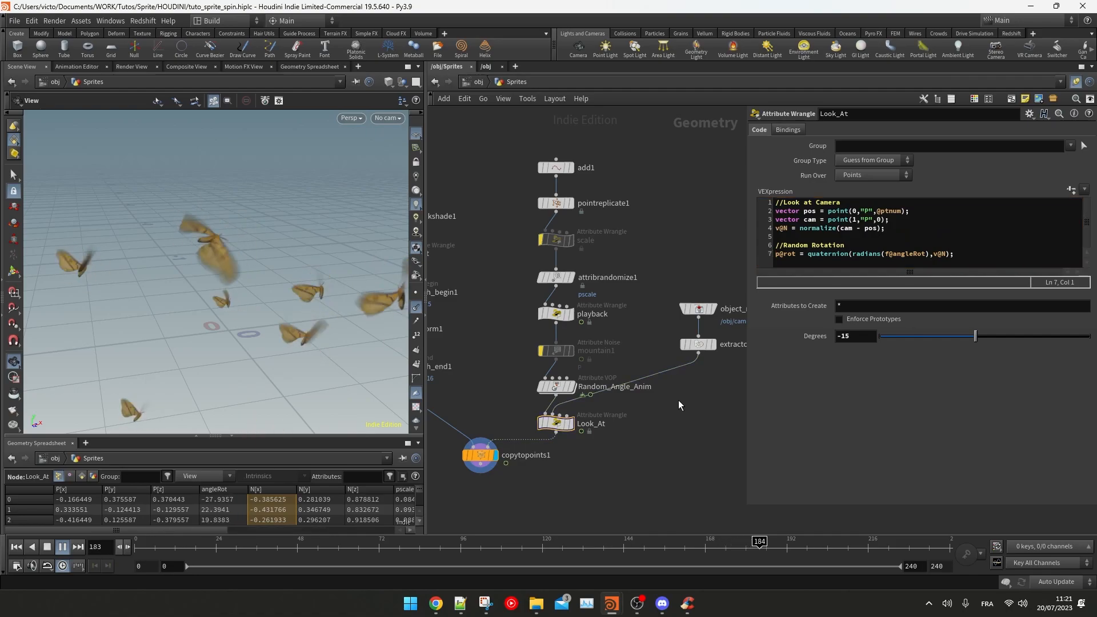
mouse_move(562, 352)
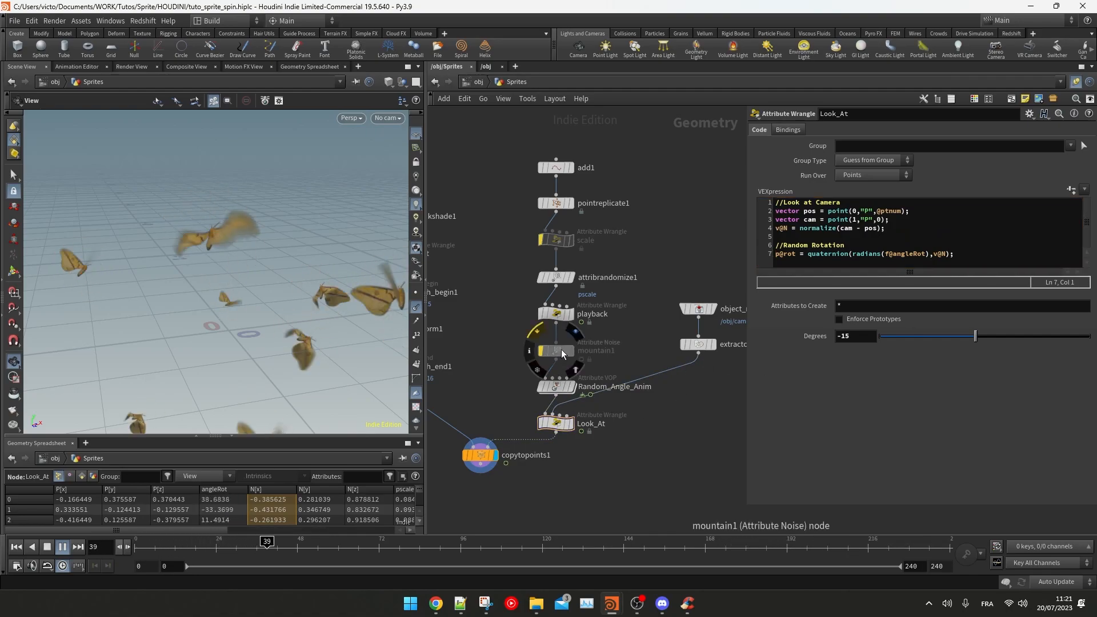
click(556, 314)
text(2)
key(Return)
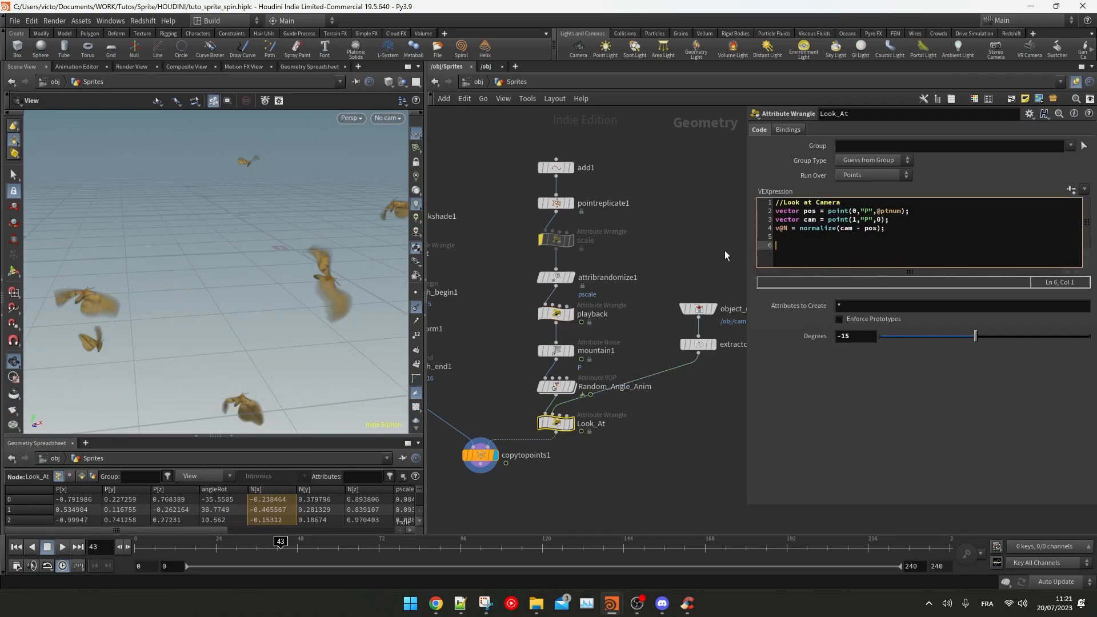
Step: Duplicate Look_At without its camera input, rename the copy Random_Rot and wire it between Look_At and copytopoints1
alt+drag(558, 423, 588, 472)
key(y)
drag(634, 441, 605, 439)
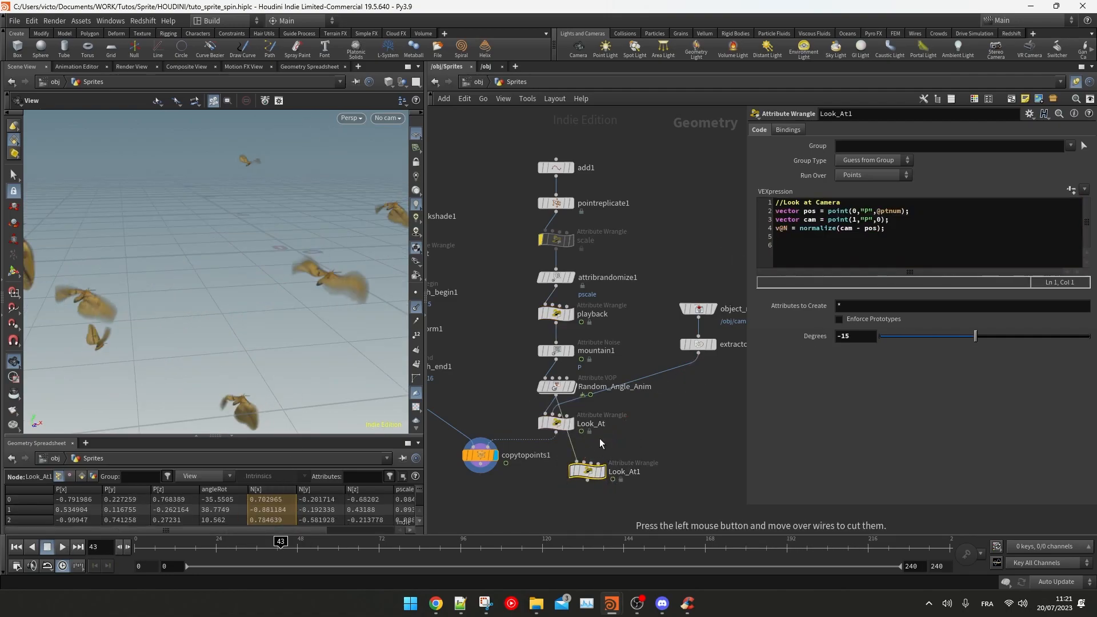
double_click(618, 472)
text(Random_Rot)
key(Return)
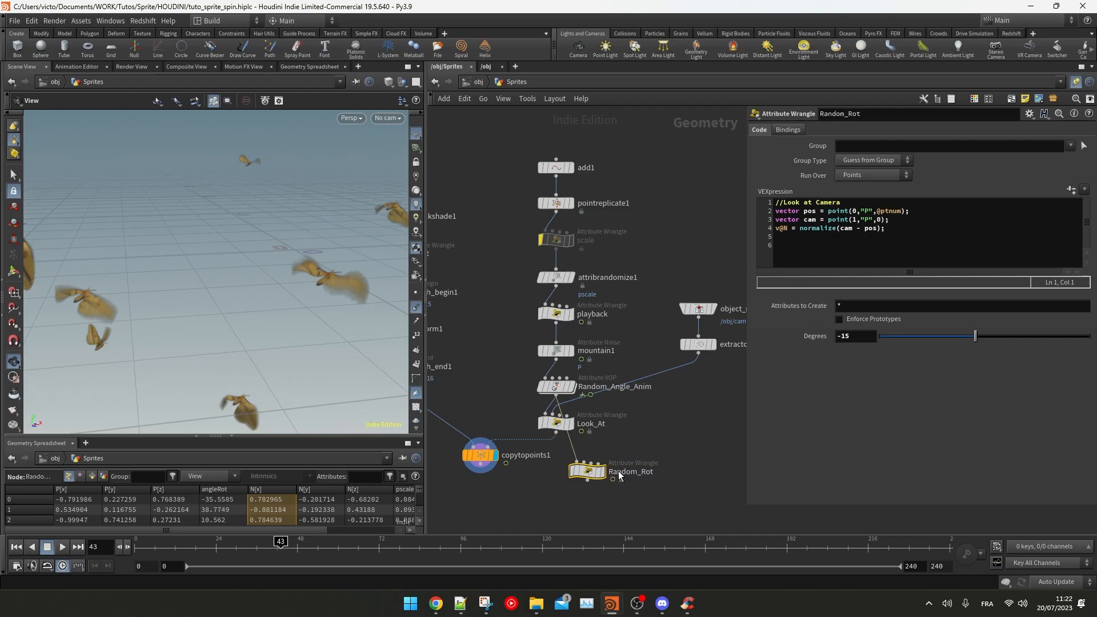
drag(588, 472, 555, 460)
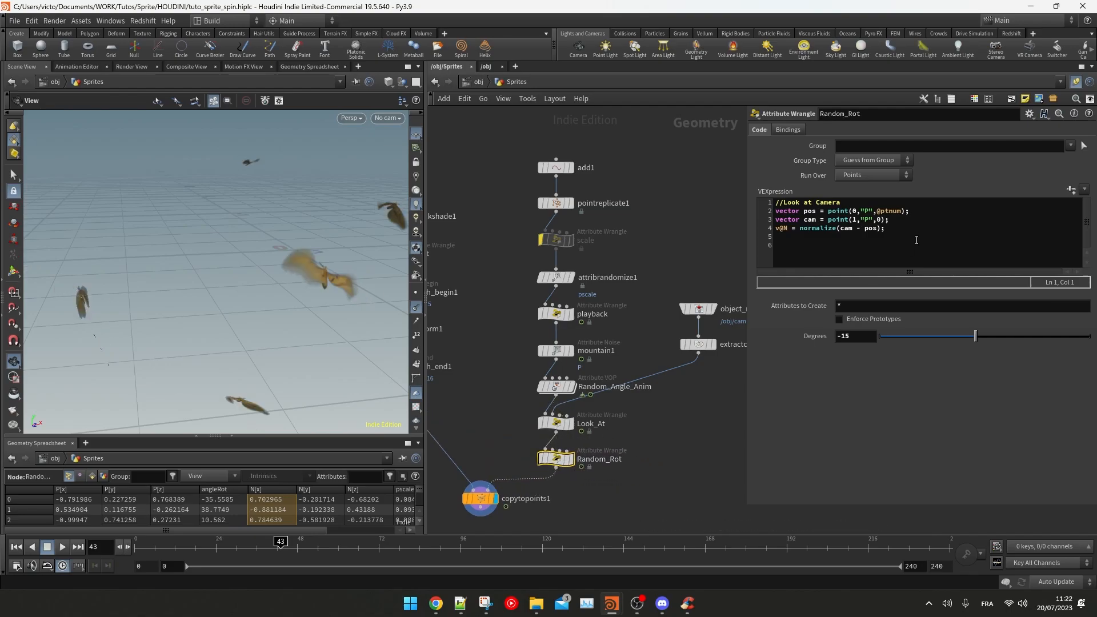
Step: Replace Random_Rot's code with //Random Rotation and p@rot = quaternion(radians(f@angleRot),v@N);, bypass the node and scrub the timeline
drag(917, 239, 763, 200)
text(//Random Rotation p@rot = quaternion(radians(f@angleRot),v@N);)
click(686, 246)
click(537, 440)
drag(276, 535, 308, 536)
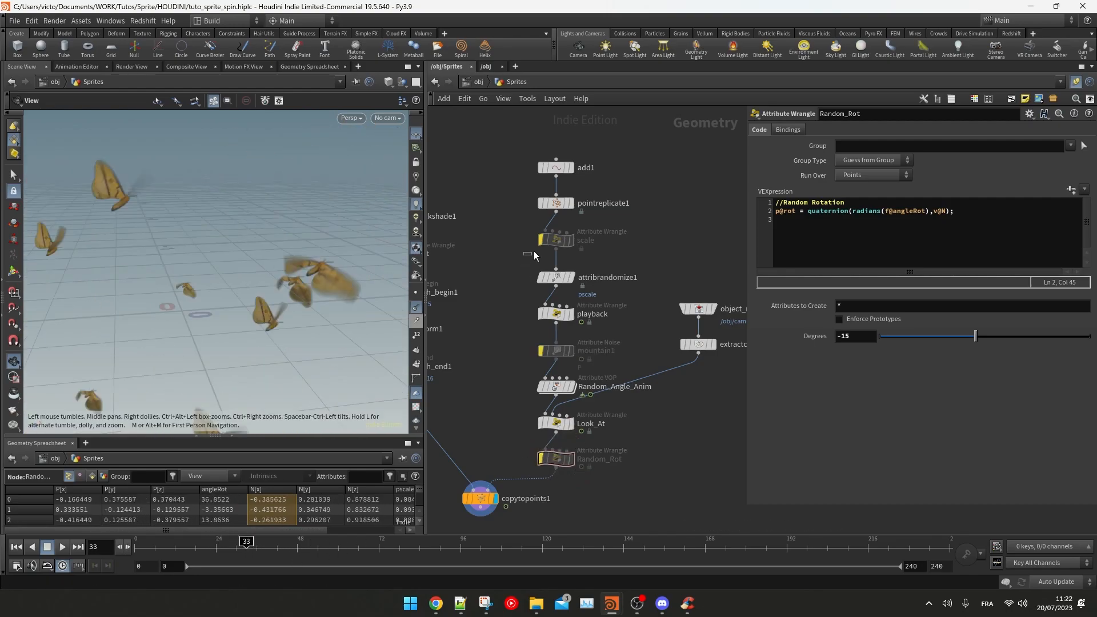
Step: Delete the bypassed scale wrangle and remove the Degrees parameter from the Look_At node's parameter interface
click(559, 241)
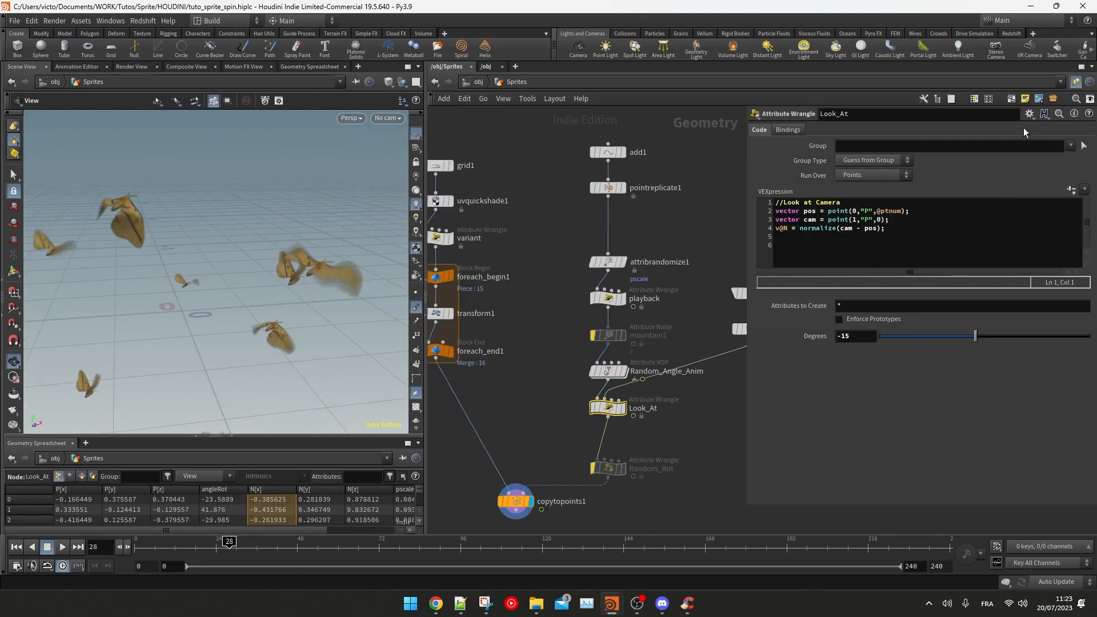
click(1030, 114)
click(1017, 125)
click(794, 341)
key(Delete)
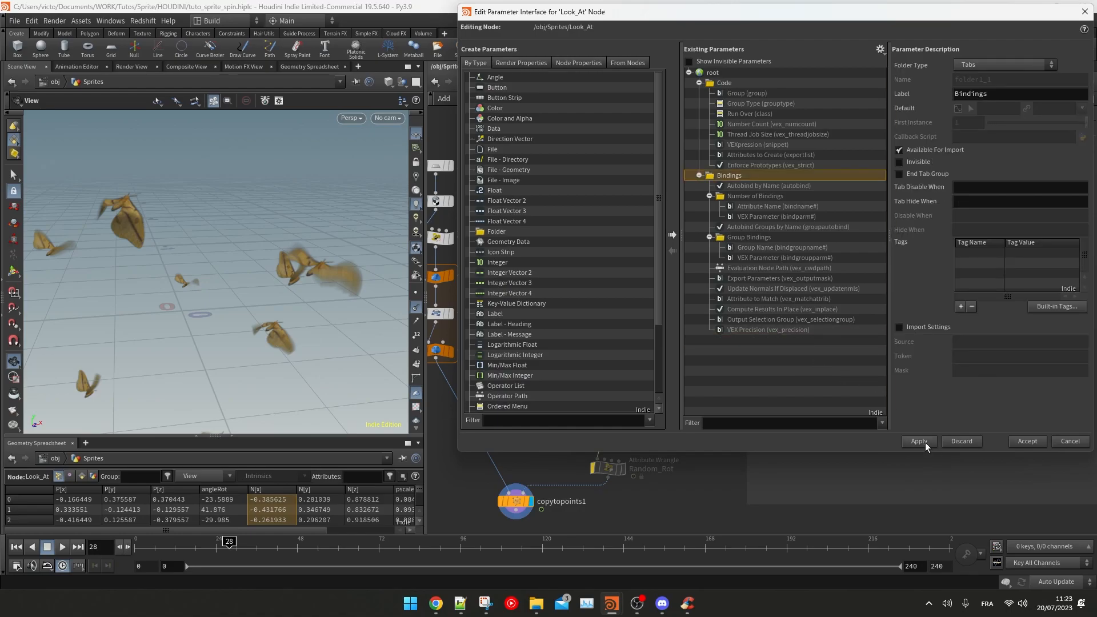
click(1027, 440)
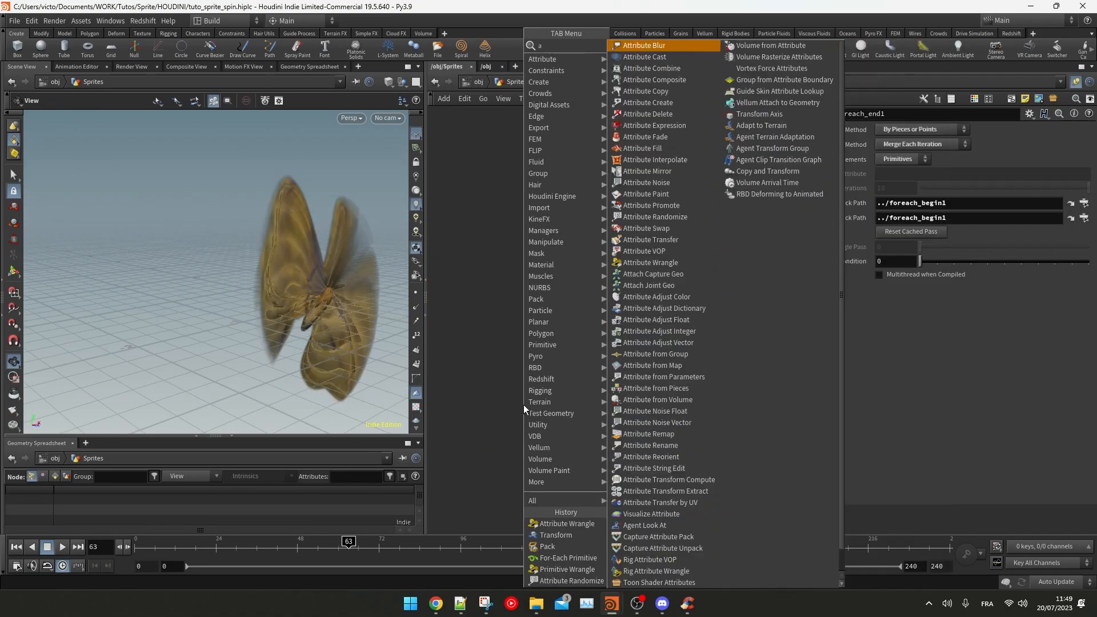
key(Return)
click(524, 405)
click(927, 233)
text(v@uv *= -1;)
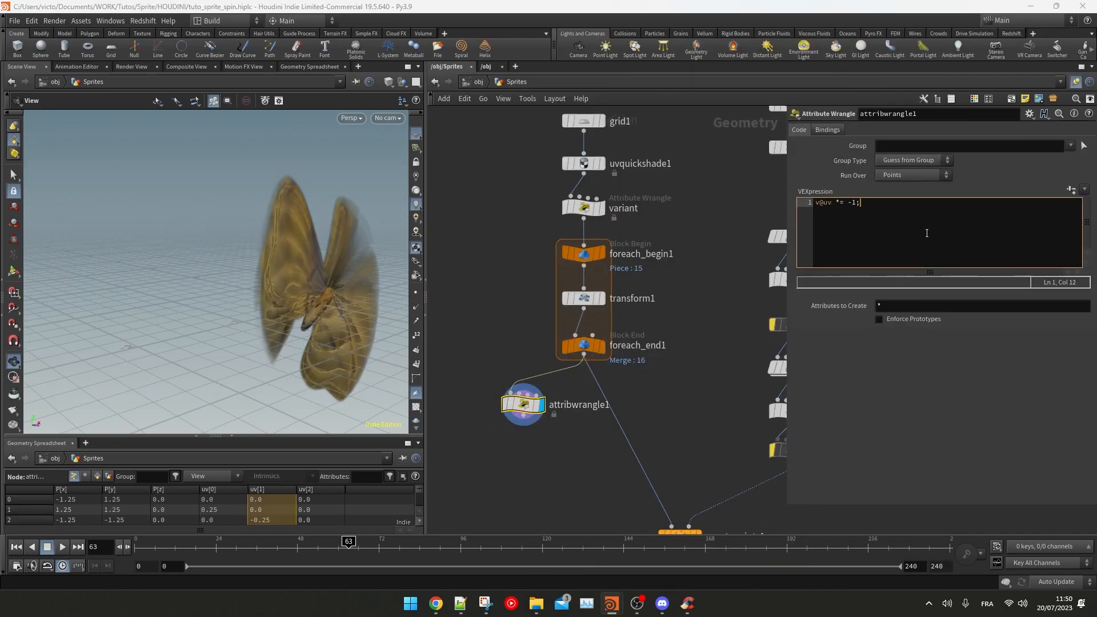
click(496, 278)
click(831, 202)
text(.x)
click(516, 262)
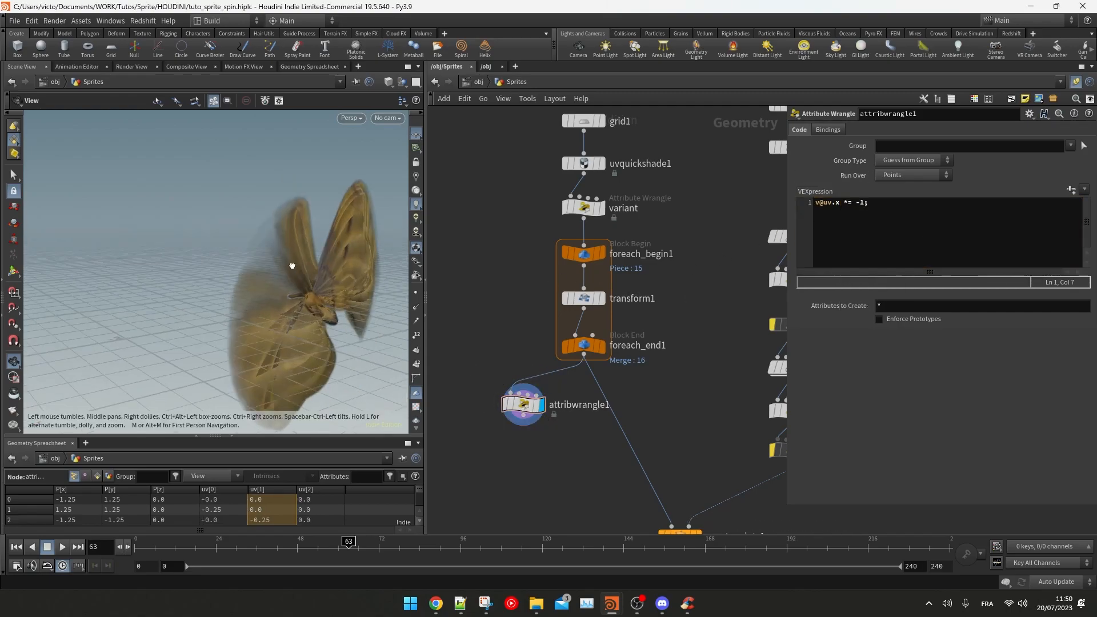
mouse_move(506, 384)
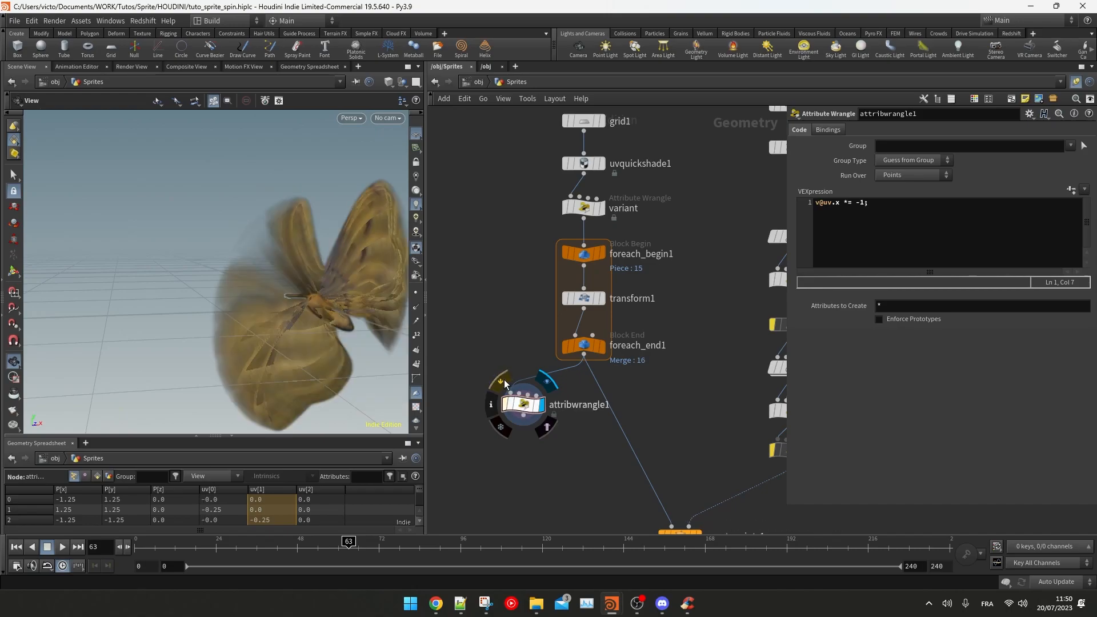
Step: Add a Primitive Wrangle after attribwrangle1 in the mirrored-texture branch
key(Tab)
text(prim wr)
key(Return)
click(513, 440)
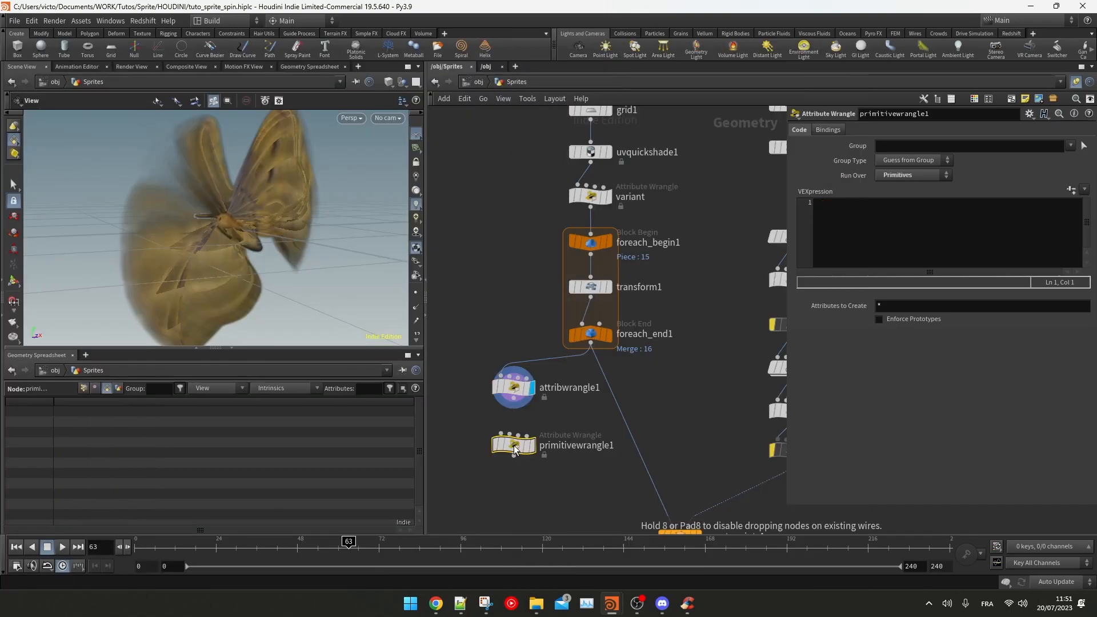
Step: Write s@var = itoa(i@variant) + "_invert"; in primitivewrangle1 to build a string name for each mirrored variant
click(806, 205)
text(string )
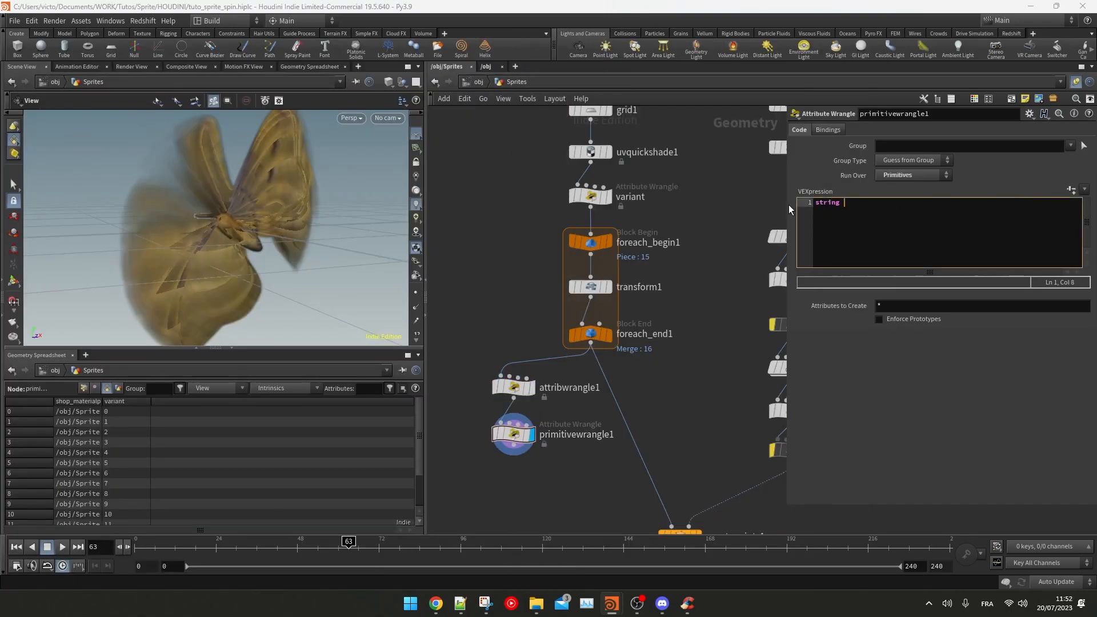
text(var = i@variant;)
click(868, 203)
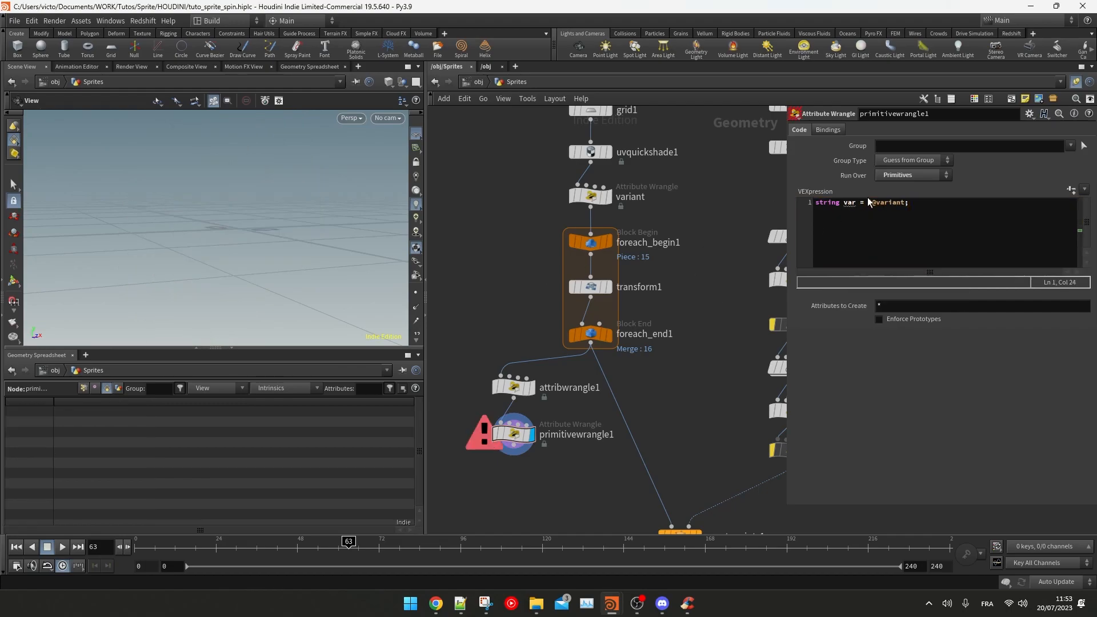
text(itoa()
key(End)
key(Left)
text())
click(698, 266)
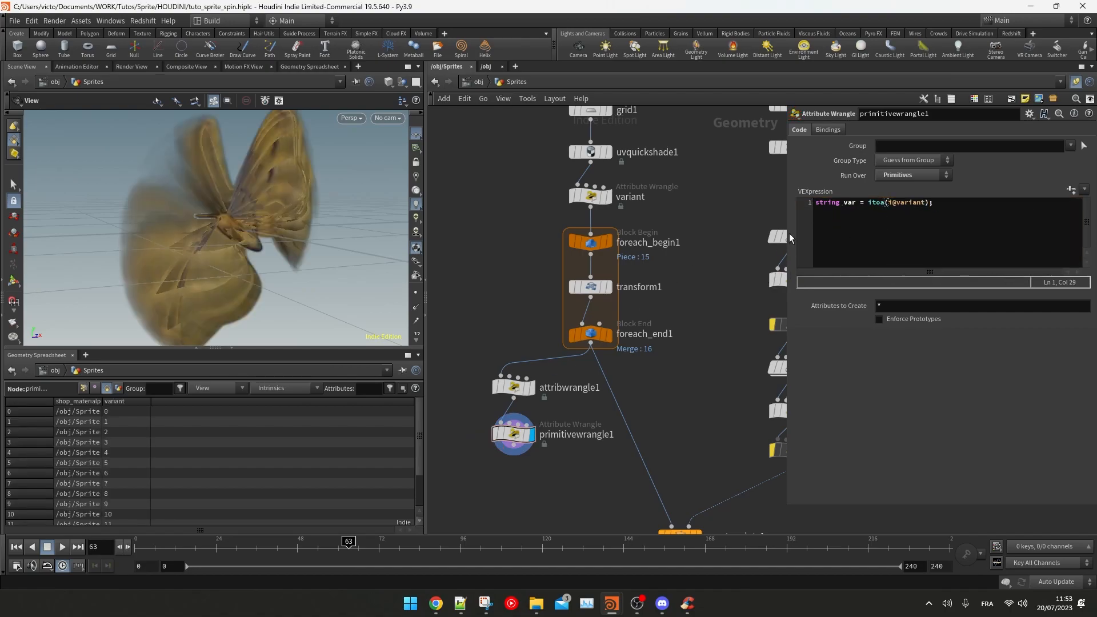
click(813, 218)
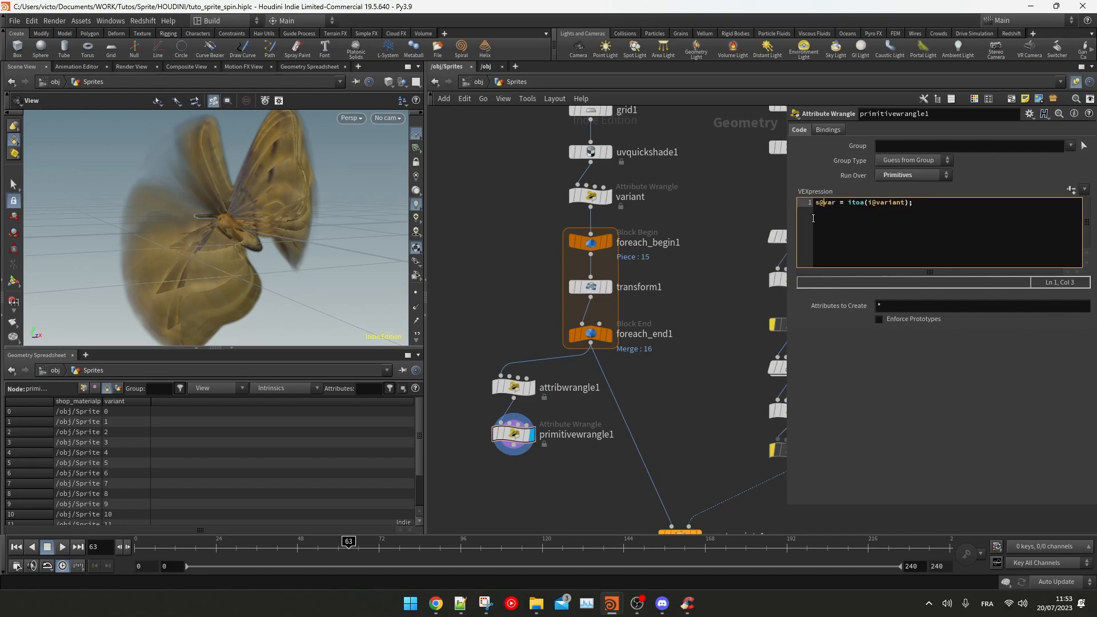
click(697, 257)
click(921, 245)
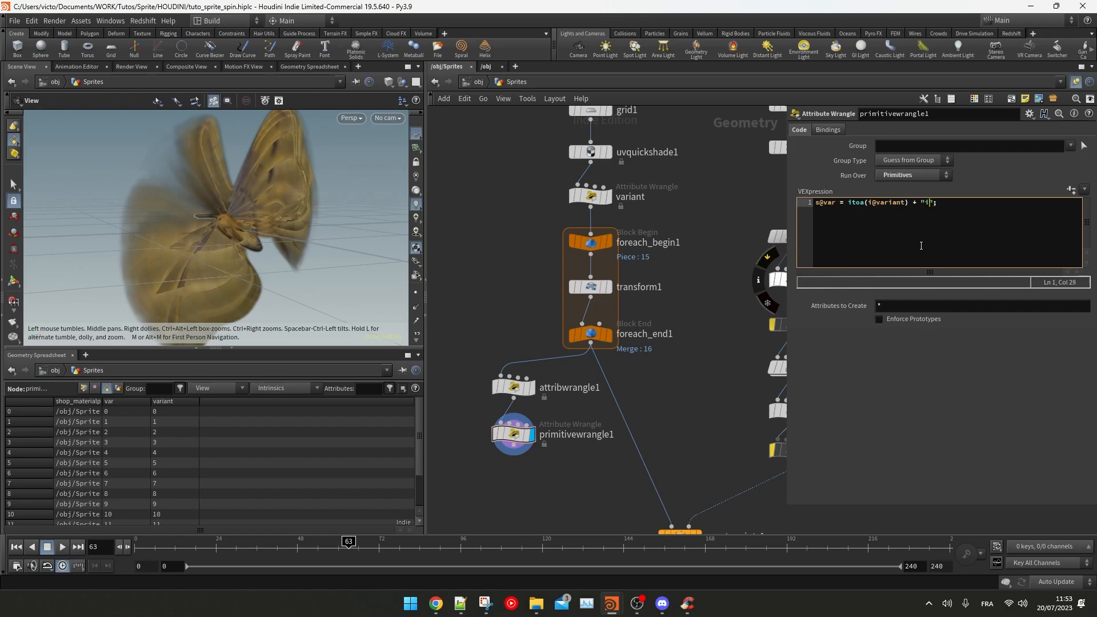
text(_invert)
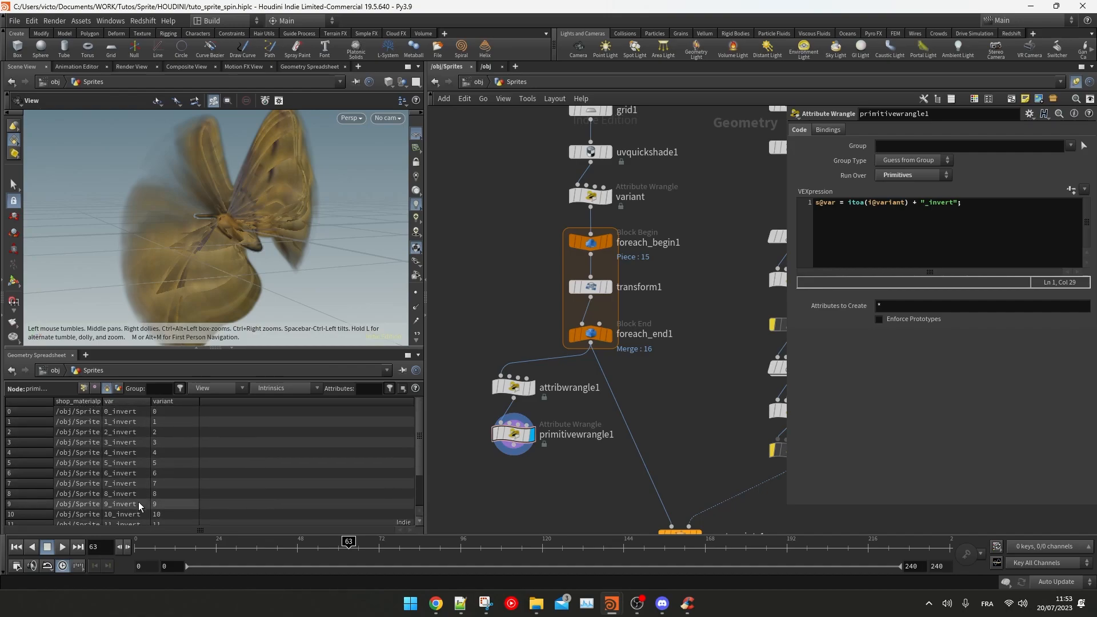
Step: Add an Attribute Delete node after primitivewrangle1 that removes the variant primitive attribute
key(Tab)
text(at de)
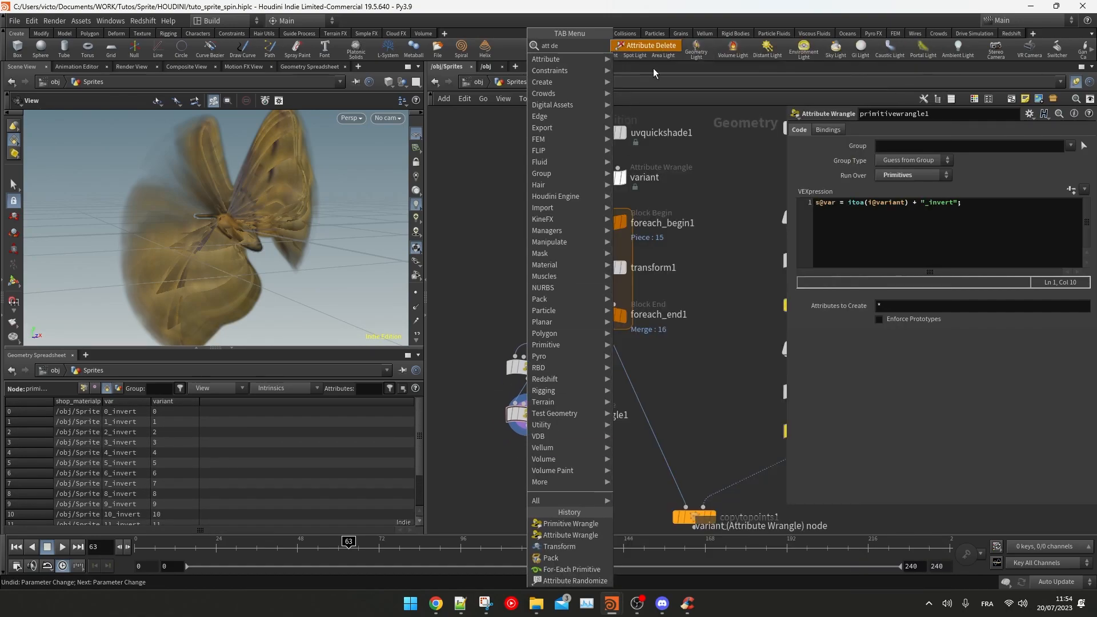
key(Return)
click(527, 457)
click(547, 460)
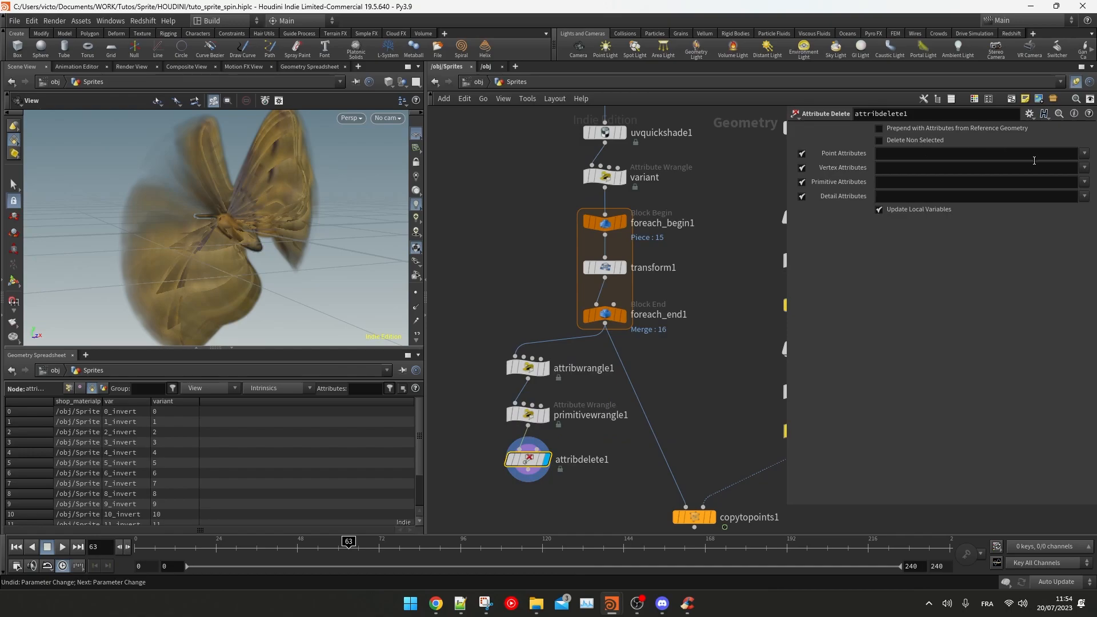
click(1084, 182)
click(1057, 218)
middle_drag(558, 472, 577, 427)
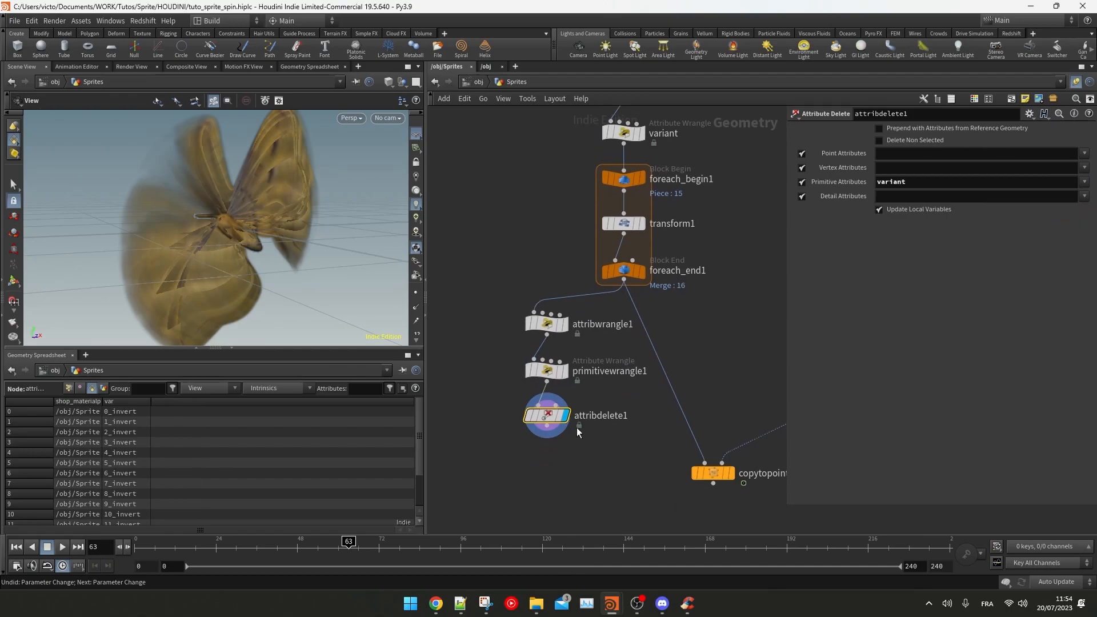
Step: Add an Attribute Rename node after attribdelete1 and display its output
click(547, 458)
key(Tab)
text(att re)
key(Down)
key(Return)
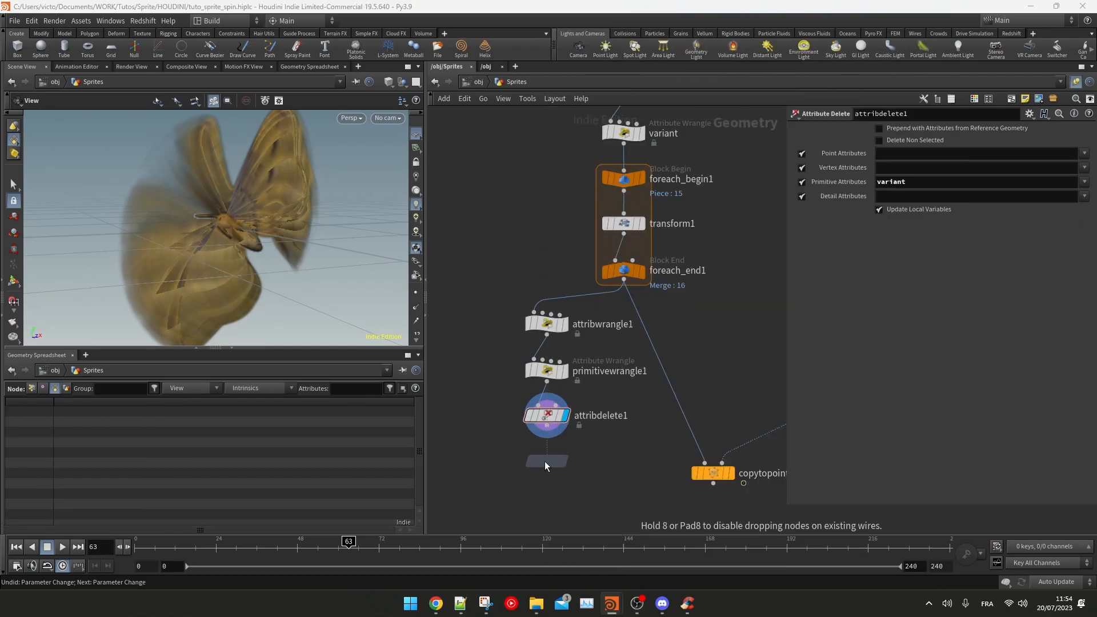
click(547, 460)
drag(547, 426, 547, 459)
click(547, 461)
Step: Reduce the primitive attribute renames to a single entry that renames var to variant
click(865, 132)
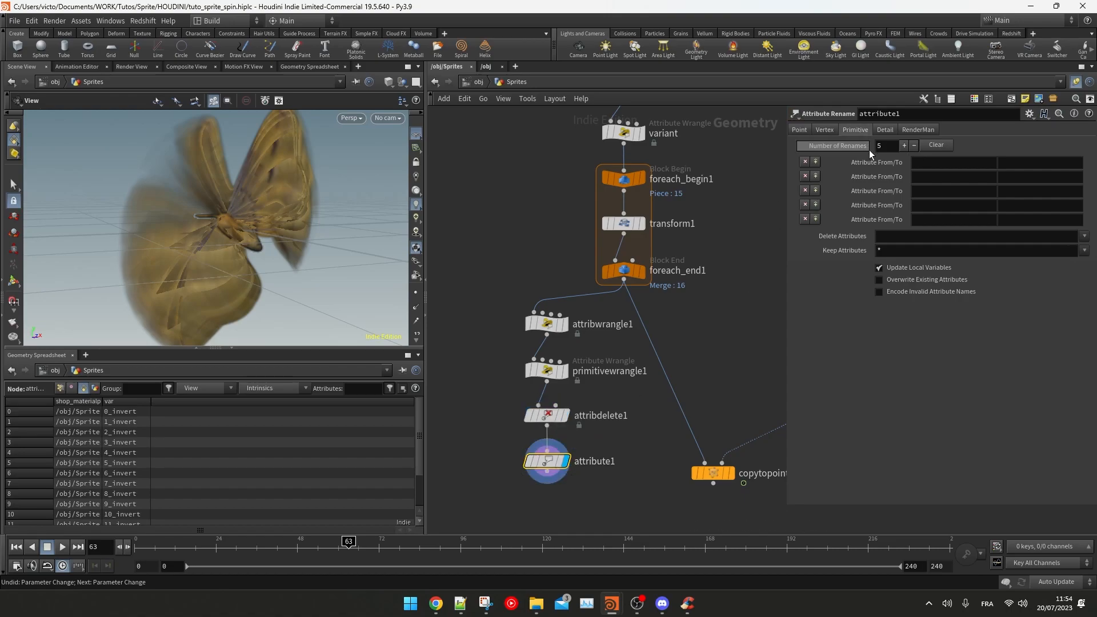
click(805, 220)
click(805, 206)
click(805, 191)
click(805, 177)
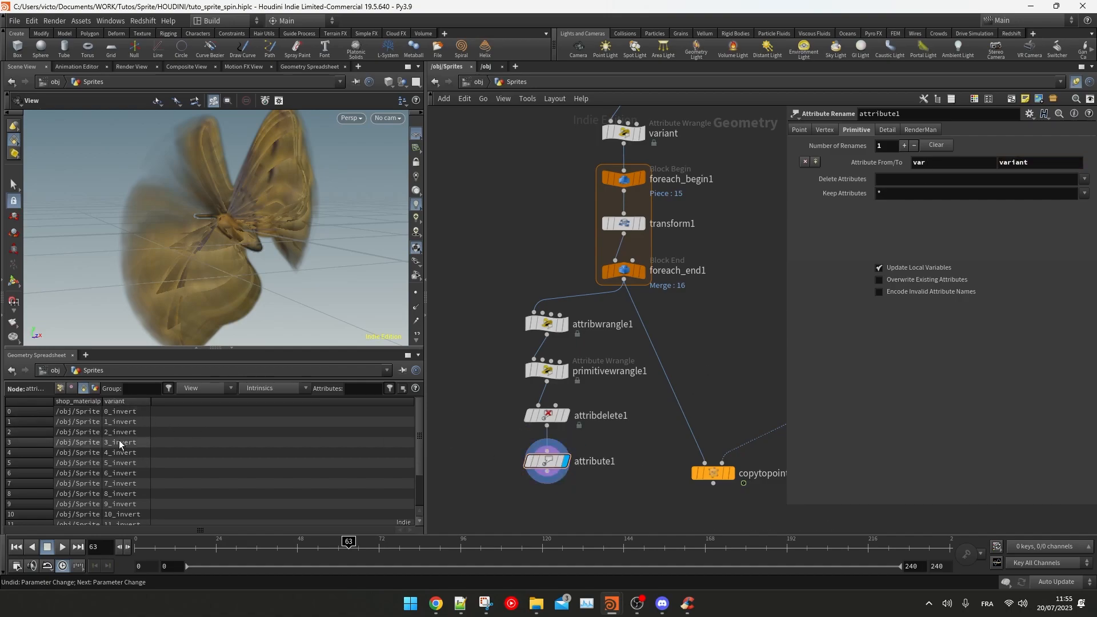
Step: Rename attribwrangle1 as invert_uv and primitivewrangle1 as att_variant_string
middle_drag(557, 486, 532, 483)
double_click(603, 324)
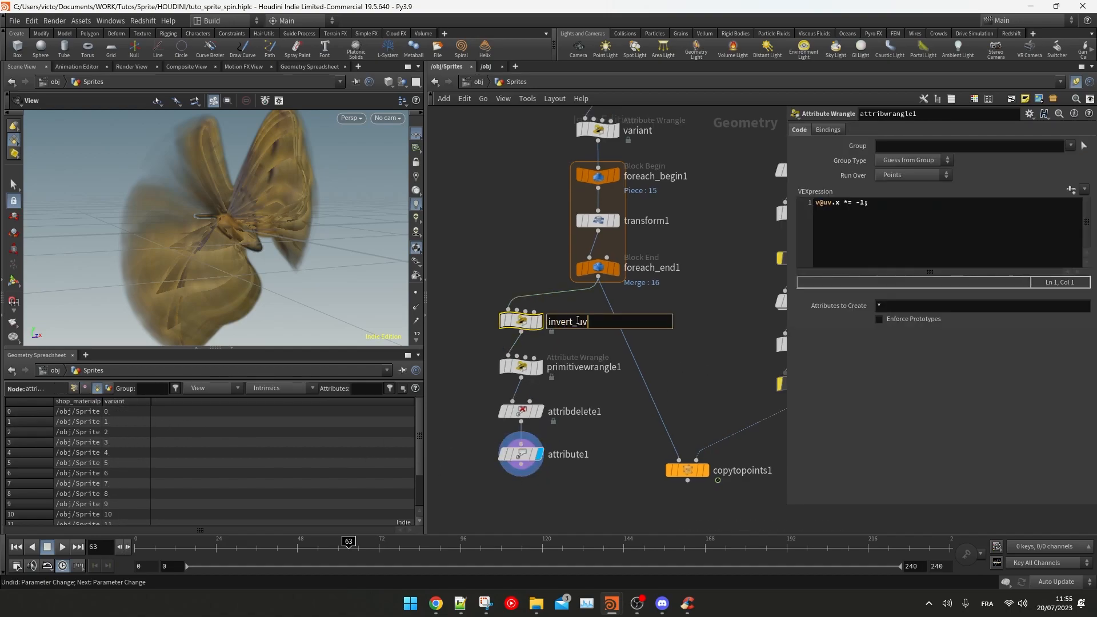
key(Return)
scroll(578, 320, up, 3)
double_click(599, 330)
text(att_variant_string)
key(Return)
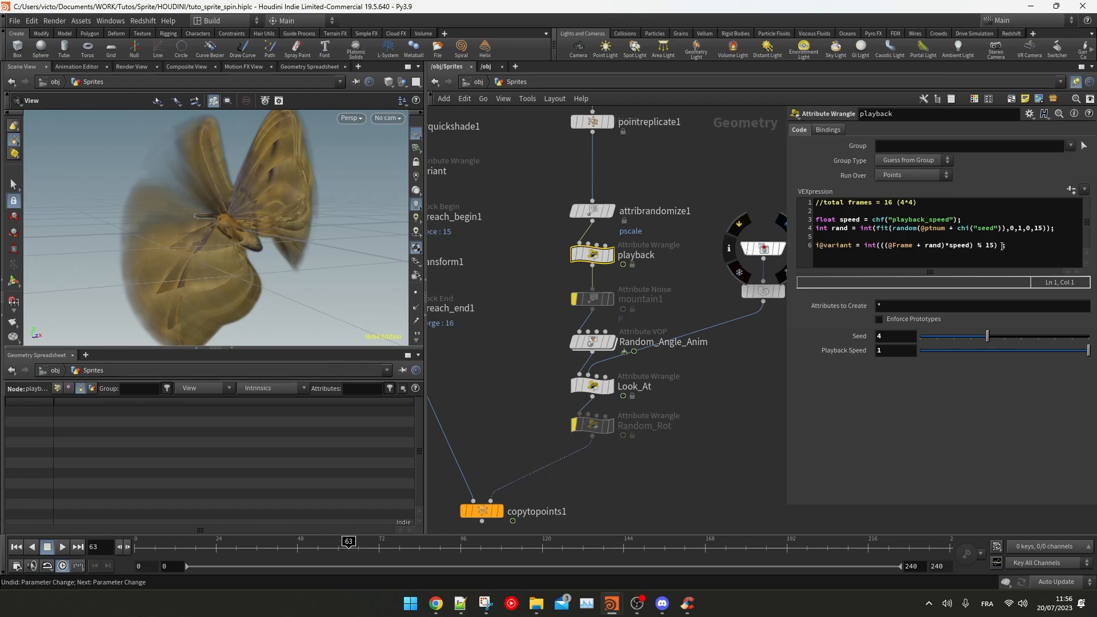
click(817, 245)
middle_drag(546, 286, 764, 284)
middle_drag(523, 304, 522, 355)
scroll(572, 363, down, 1)
middle_drag(672, 376, 518, 337)
scroll(697, 295, up, 2)
key(BackSpace)
text(s)
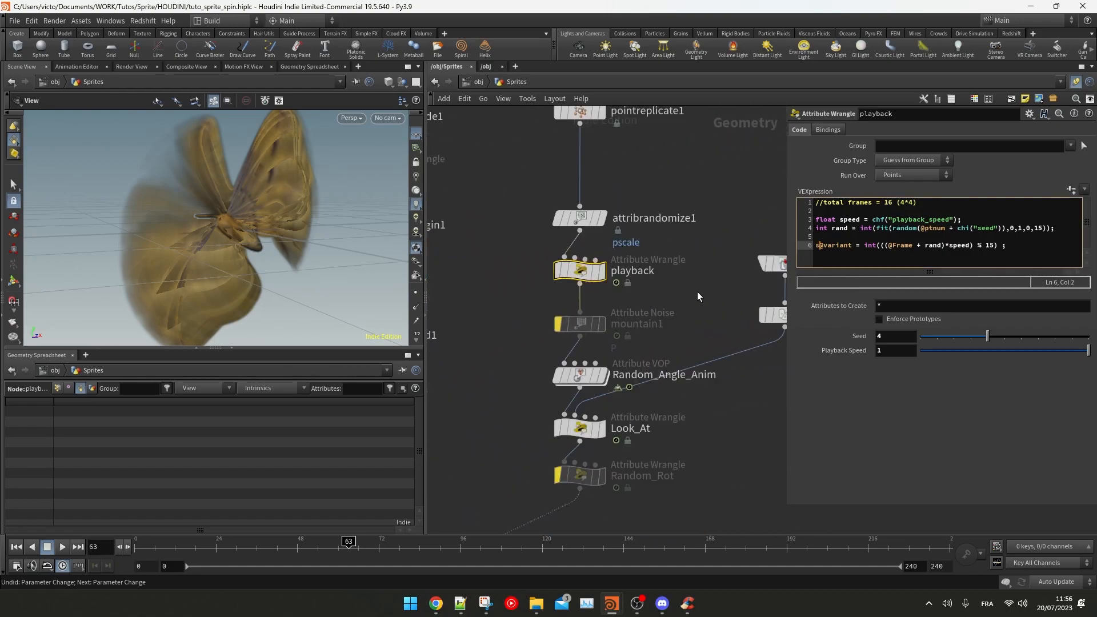
text(itoa()
key(Right)
key(Right)
key(Right)
key(Right)
key(Right)
key(Right)
key(Right)
key(Right)
key(Right)
key(Right)
key(Right)
key(Right)
key(Right)
key(Right)
key(Right)
key(Right)
key(Right)
key(Right)
key(Right)
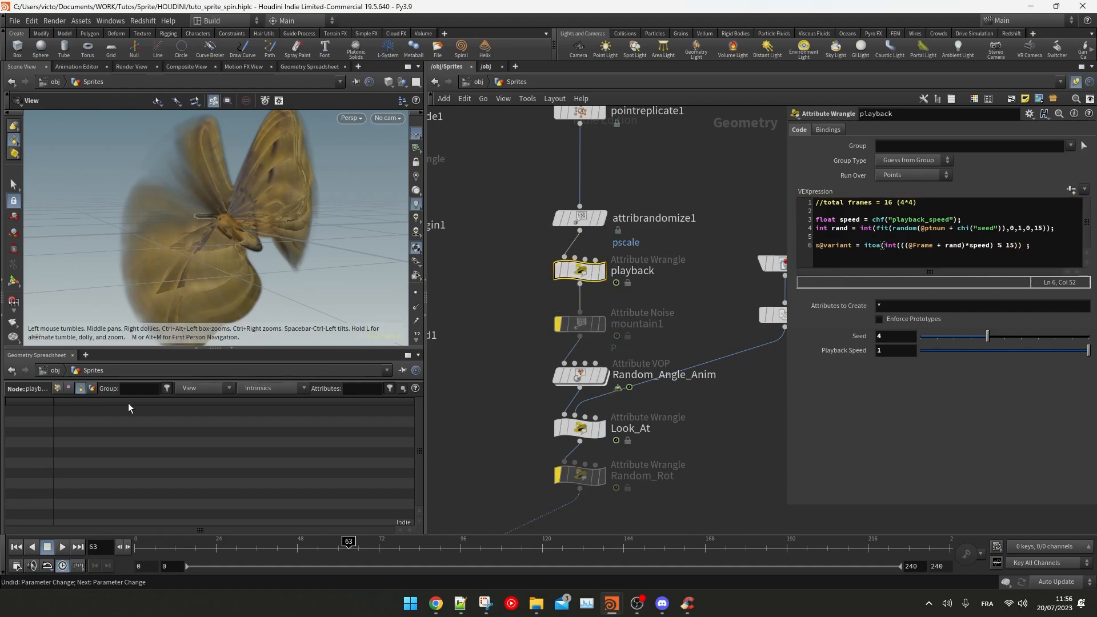
click(57, 388)
click(1052, 246)
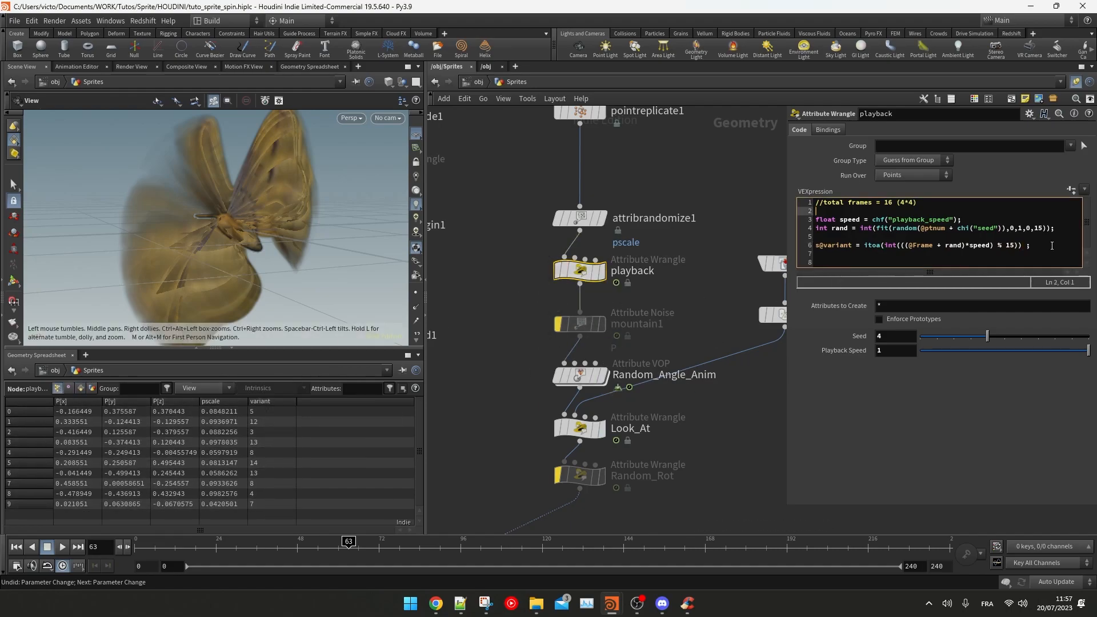
key(Return)
key(Return)
key(Up)
key(Up)
key(Up)
key(shift+End)
text(float r)
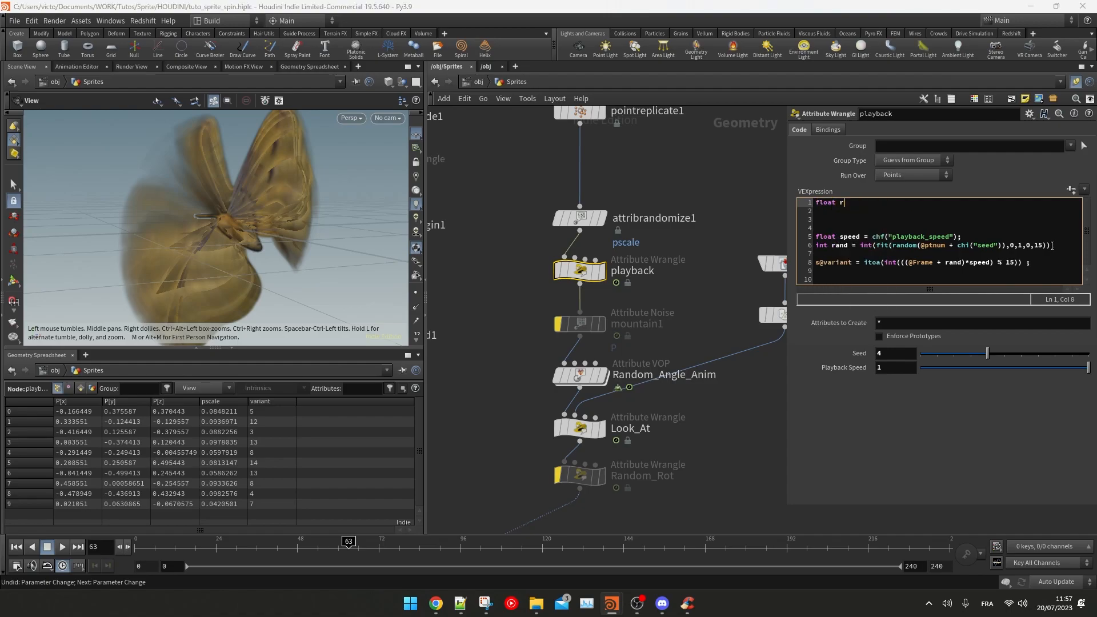
text(and = rand(@)
click(857, 202)
text(Var)
click(953, 206)
key(Return)
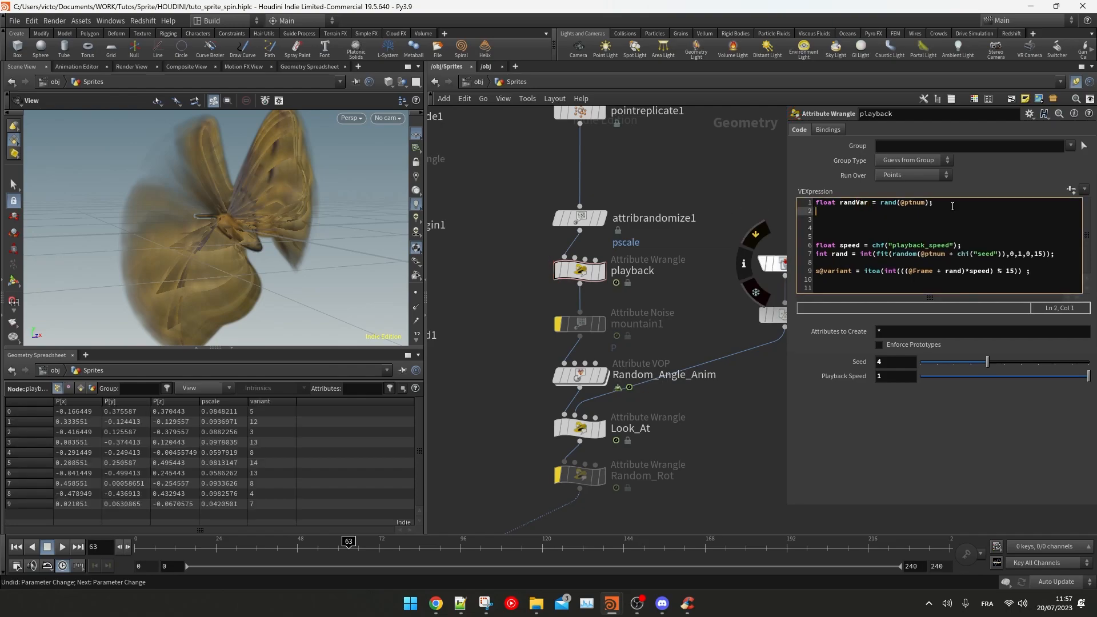
text(string isInver)
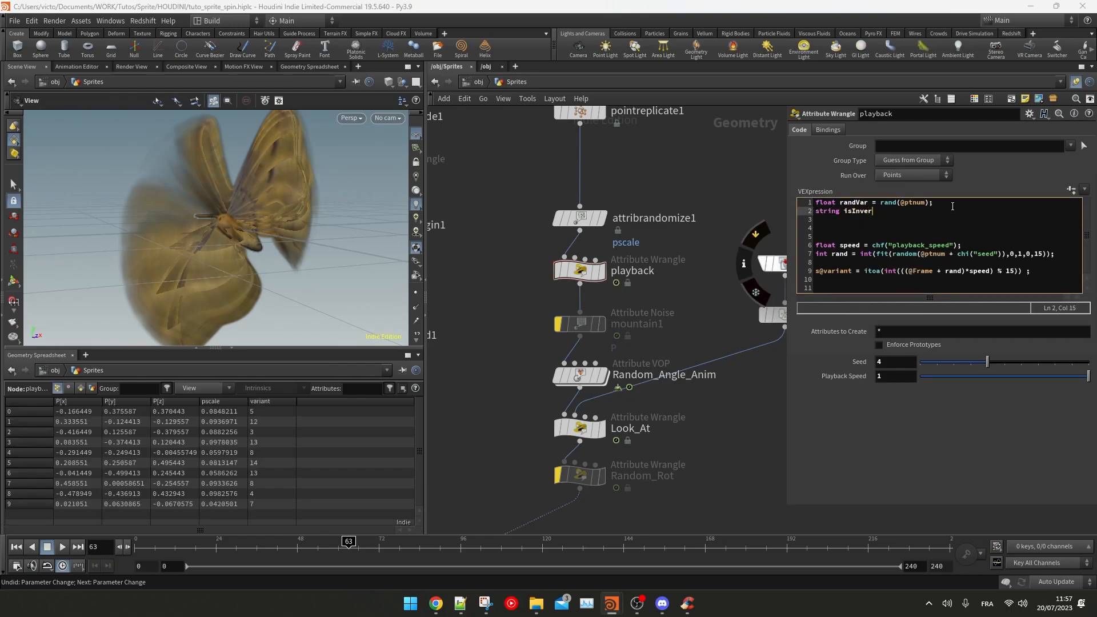
text(ted;)
key(Return)
key(Return)
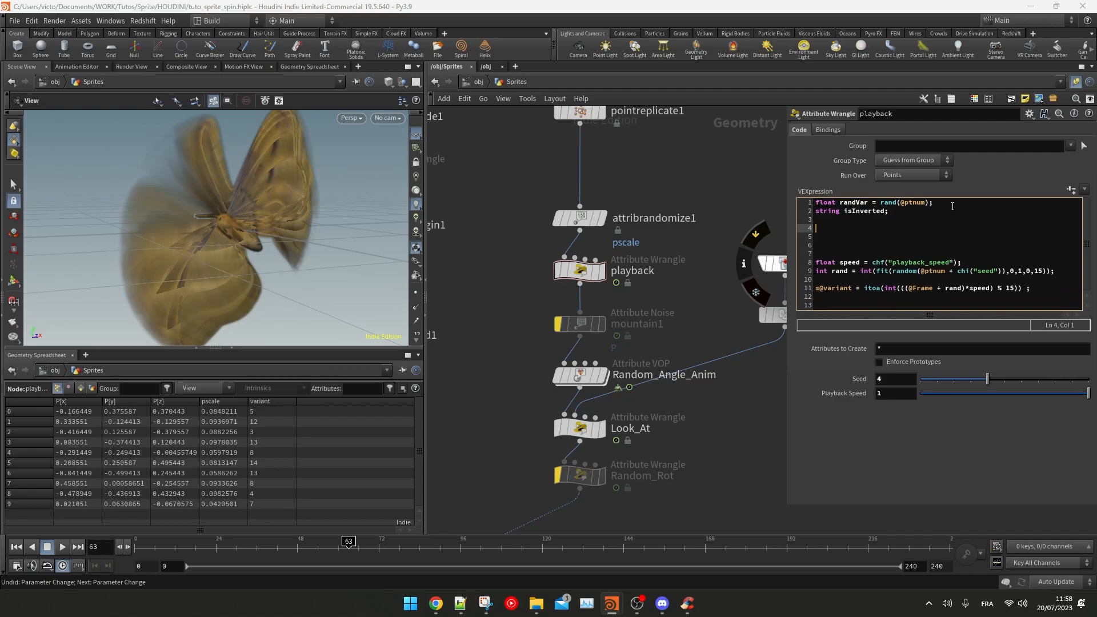
Step: Add an if (randVar > 0.5) block setting isInverted = "_invert"; and append + isInverted to the s@variant expression
text(if (randVar > 0.5){)
key(Return)
key(Return)
text(})
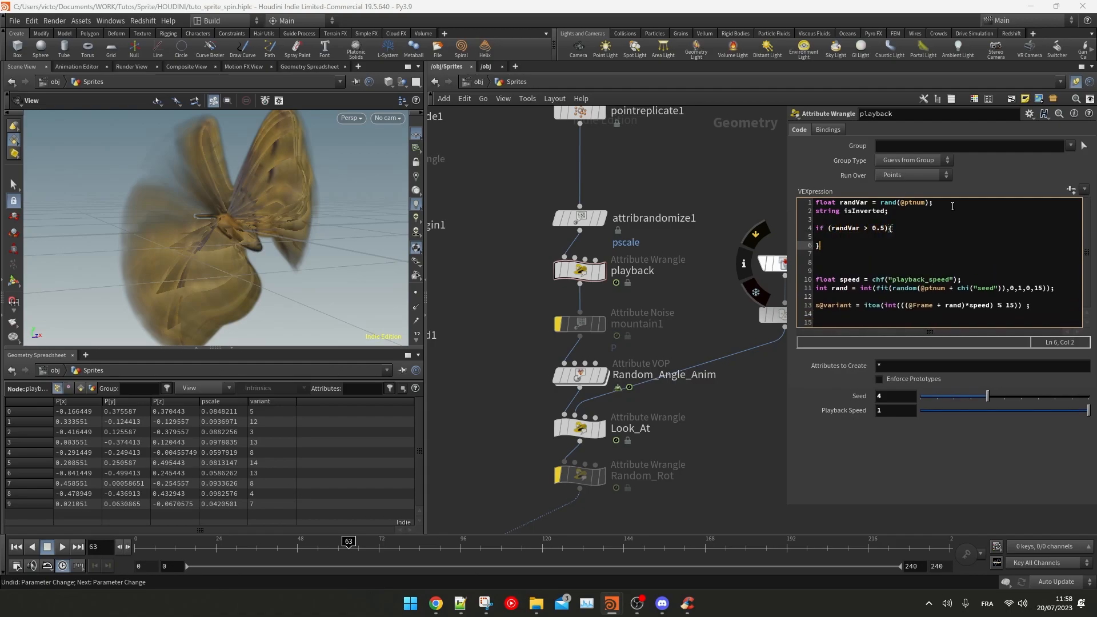
text(sInverted = "_invert";)
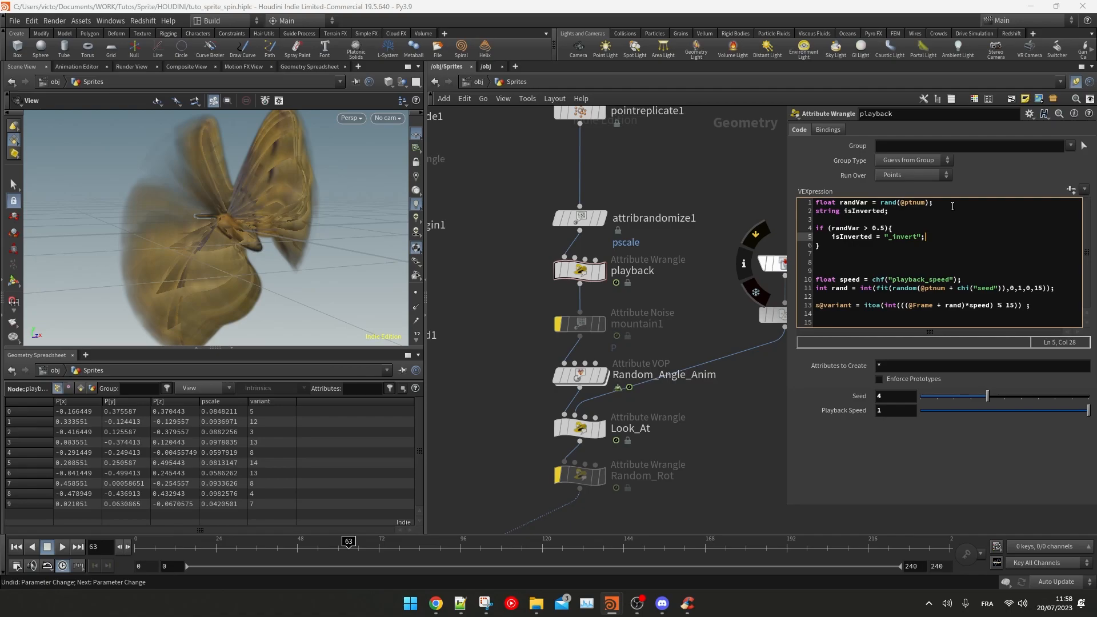
double_click(855, 240)
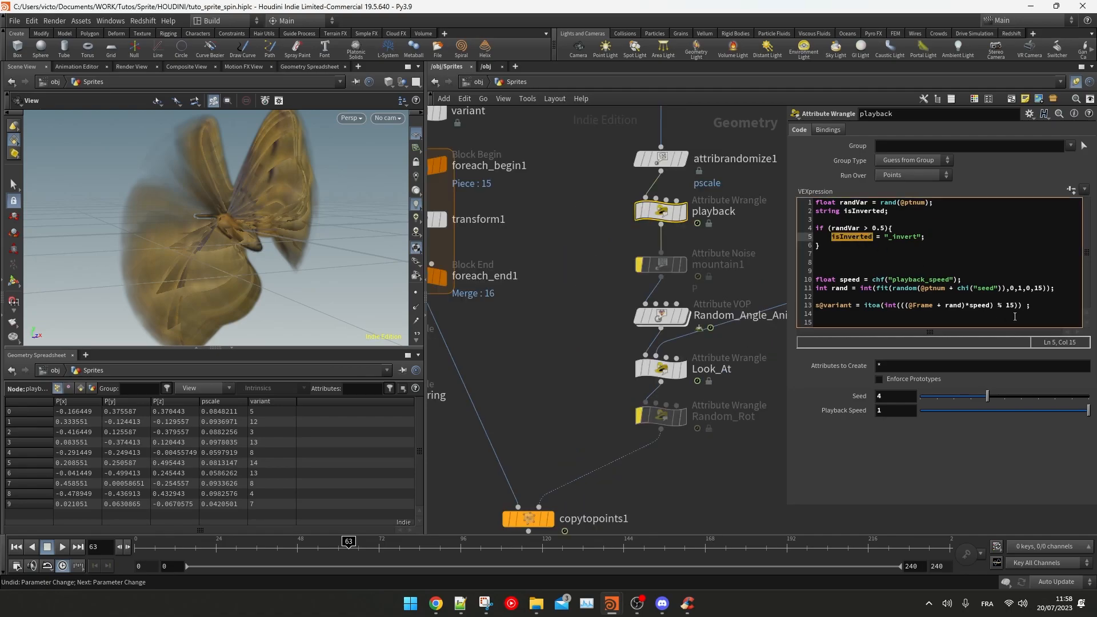
click(556, 277)
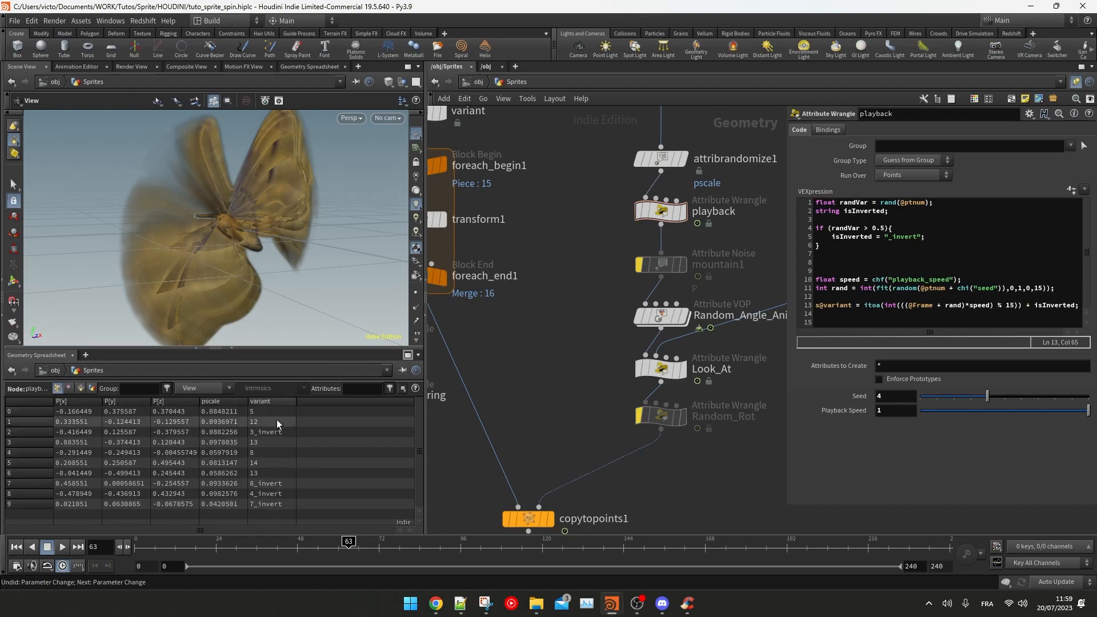
Step: Merge attribute1 and foreach_end1 into copytopoints1's first input, then display copytopoints1
middle_drag(433, 477, 560, 402)
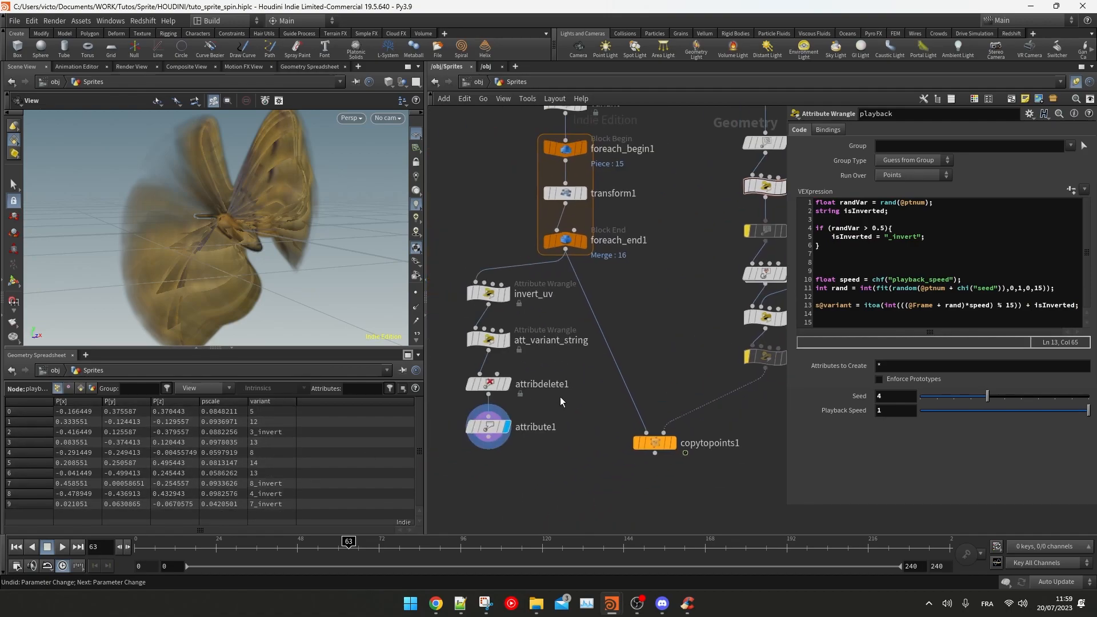
key(Tab)
click(574, 421)
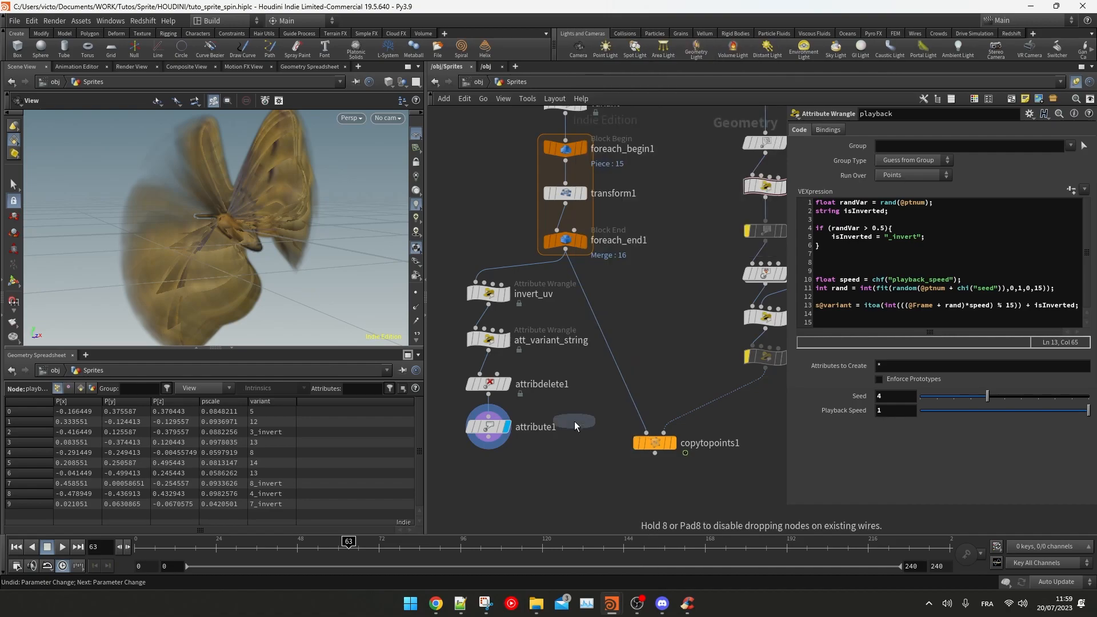
click(584, 421)
drag(565, 249, 646, 434)
click(673, 443)
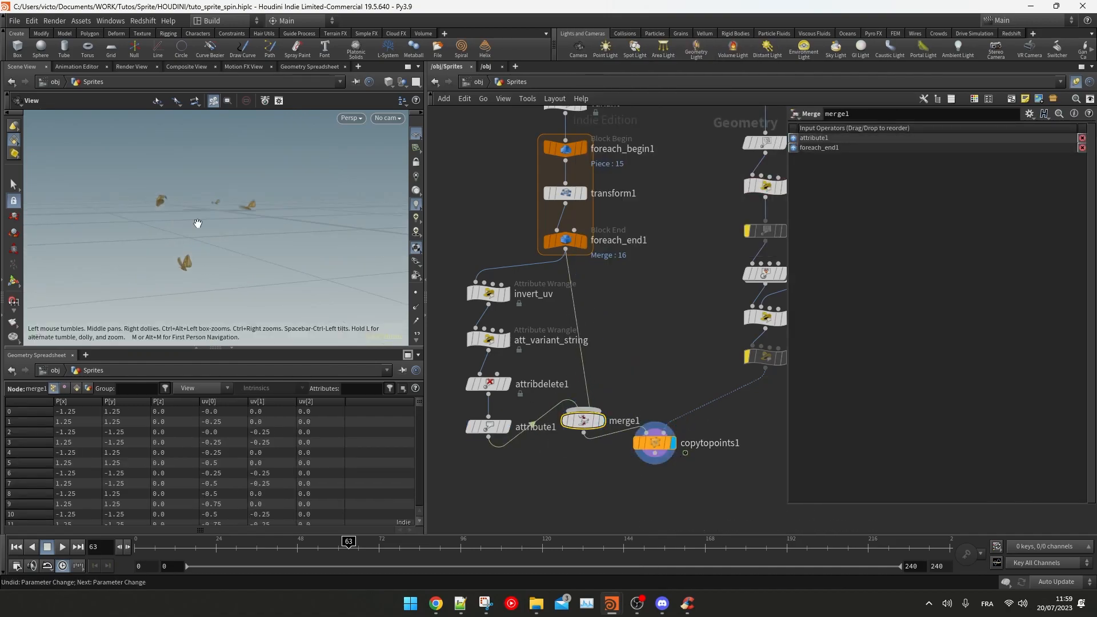
mouse_move(227, 224)
mouse_down()
mouse_move(216, 206)
mouse_move(201, 208)
mouse_move(215, 213)
mouse_up()
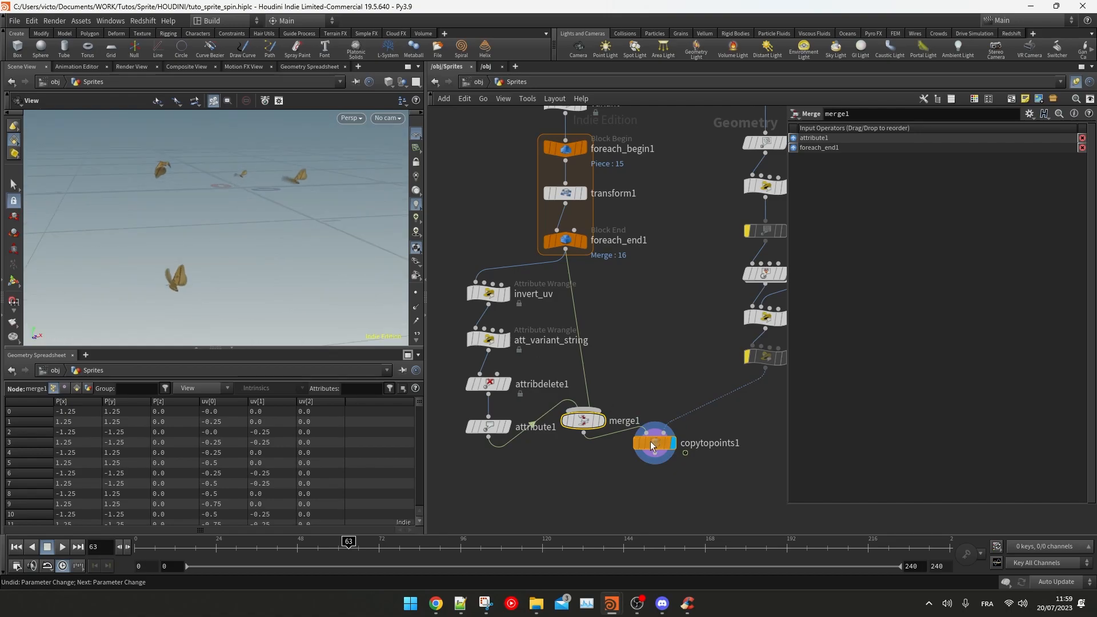
Step: Change the variant wrangle's code so that variant is written as a string attribute, s@variant, from i@primnum
middle_click(653, 447)
middle_drag(778, 339, 712, 383)
middle_click(700, 366)
middle_click(590, 494)
click(586, 489)
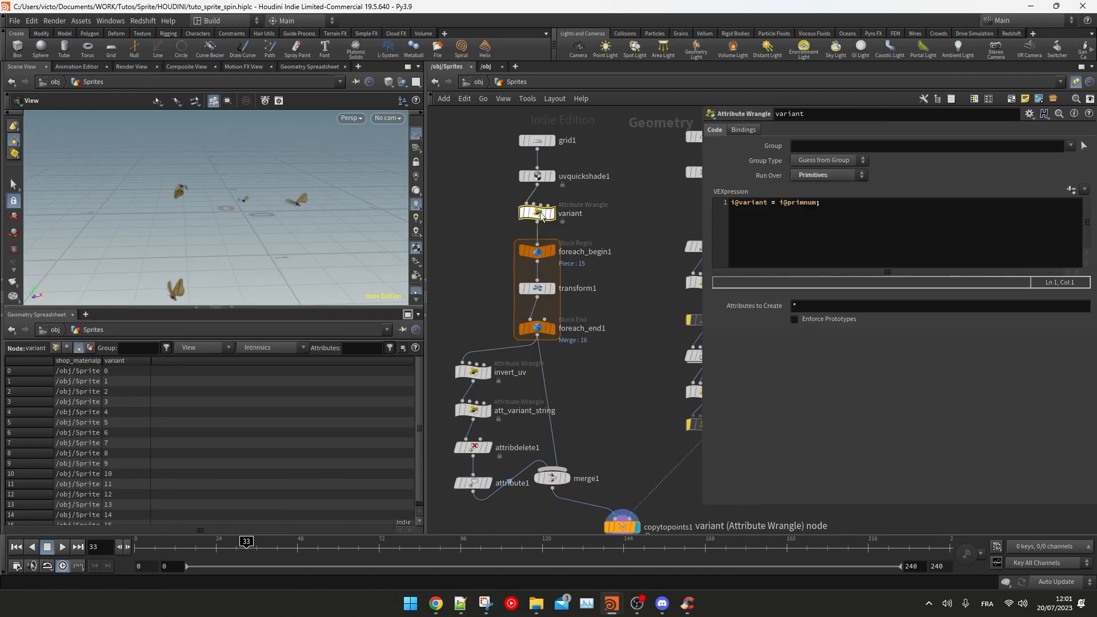
drag(735, 203, 816, 205)
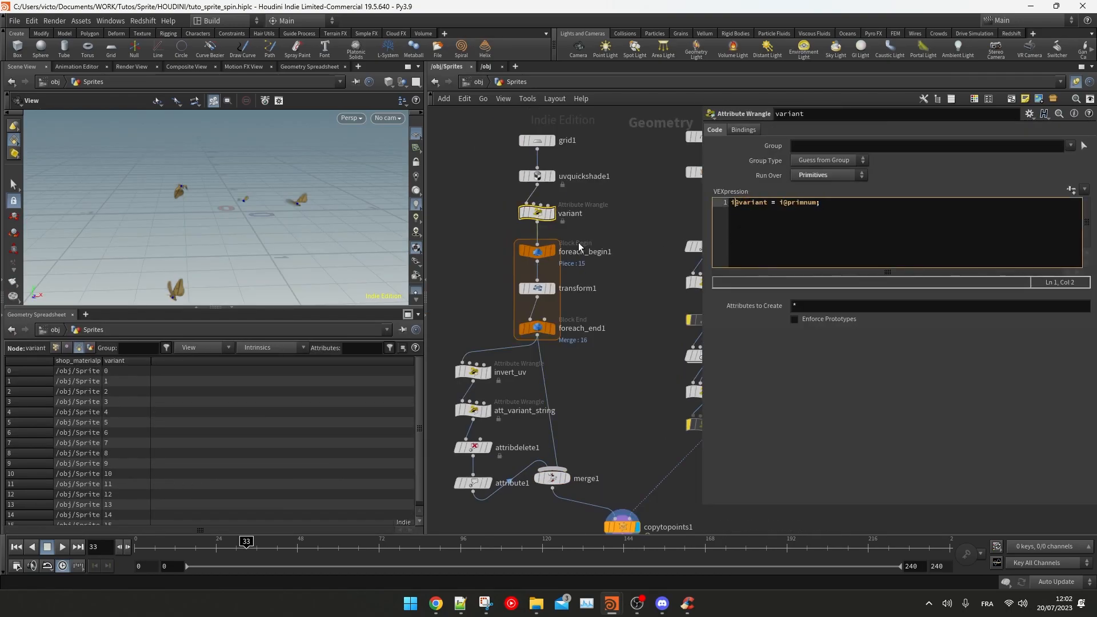
scroll(579, 247, up, 3)
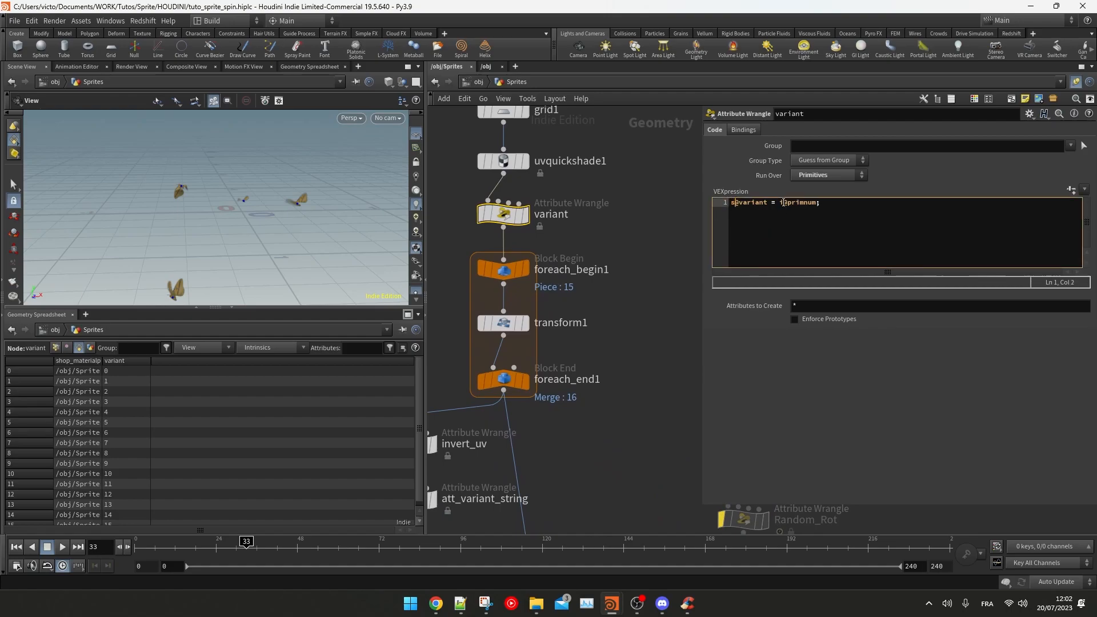
key(End)
click(612, 295)
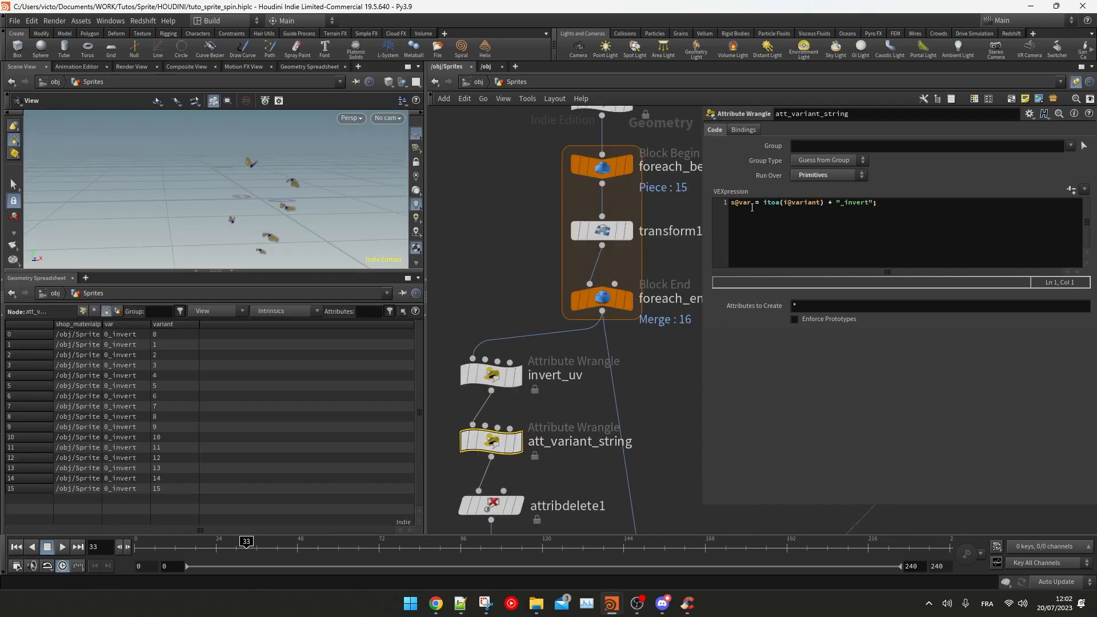
Step: Replace att_variant_string's code with s@variant += "_invert";
drag(752, 204, 796, 204)
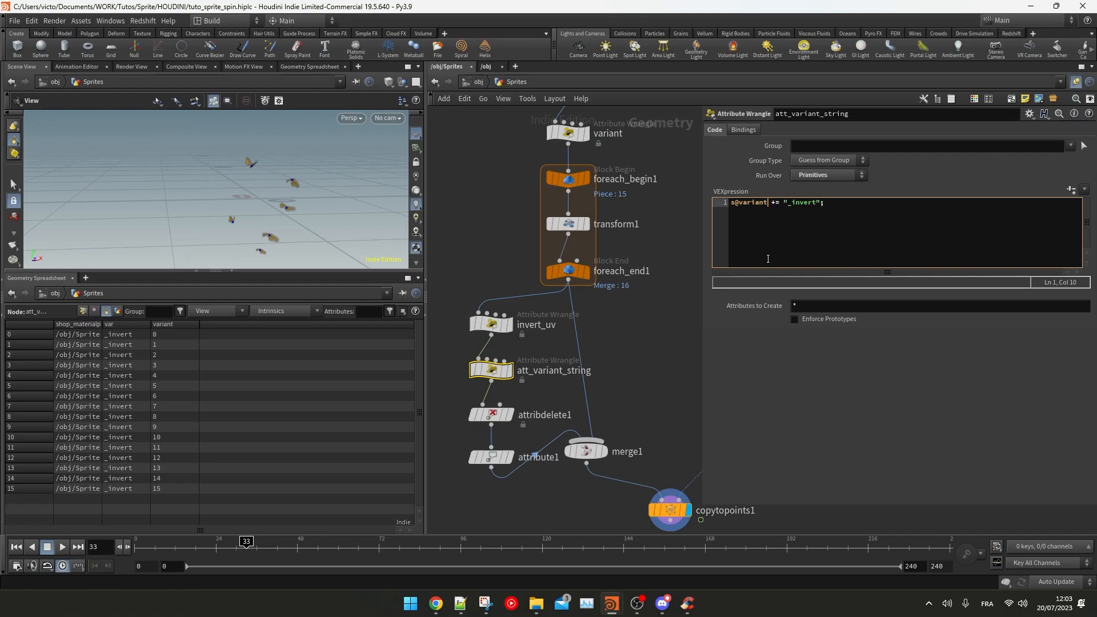
Step: Delete the attribdelete1 and attribute1 nodes so att_variant_string feeds merge1 directly
click(491, 215)
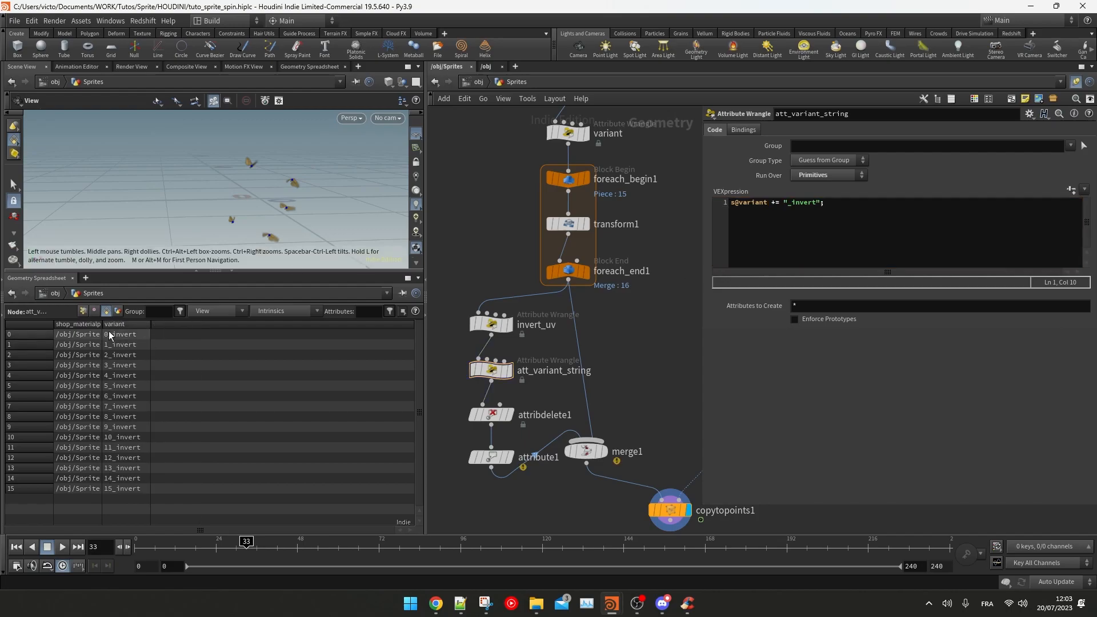
click(490, 414)
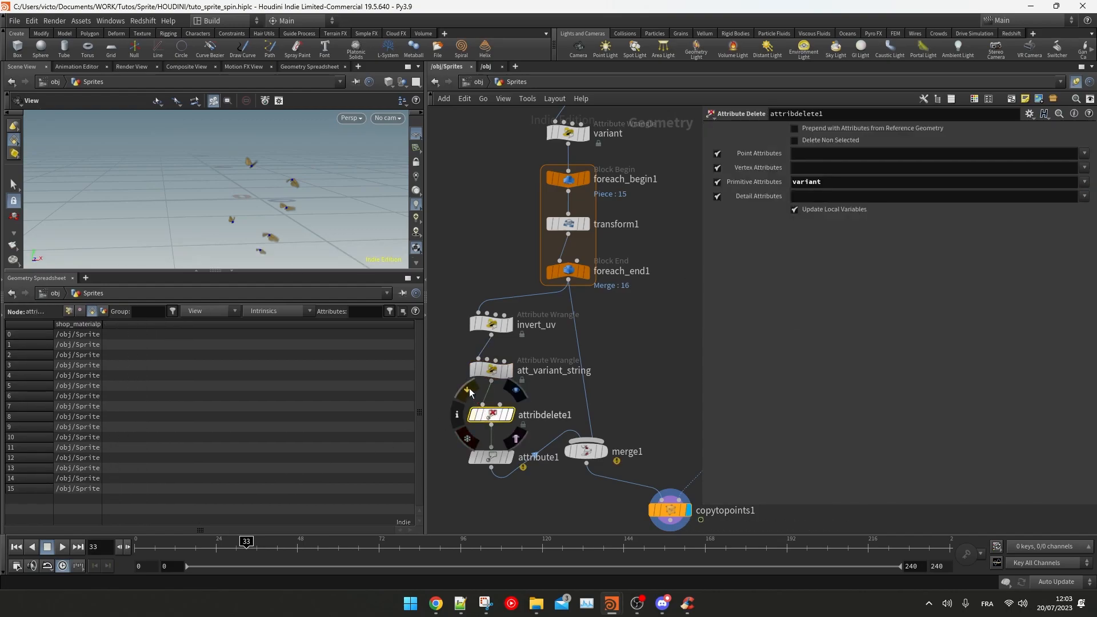
click(469, 389)
click(489, 456)
drag(439, 399, 501, 473)
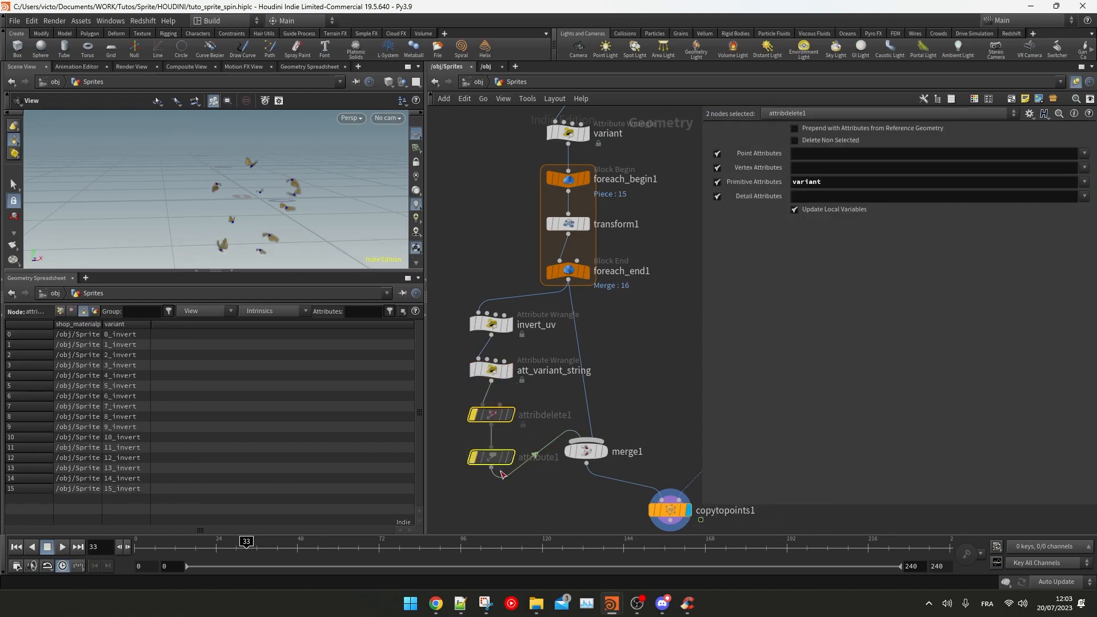
key(Delete)
click(491, 370)
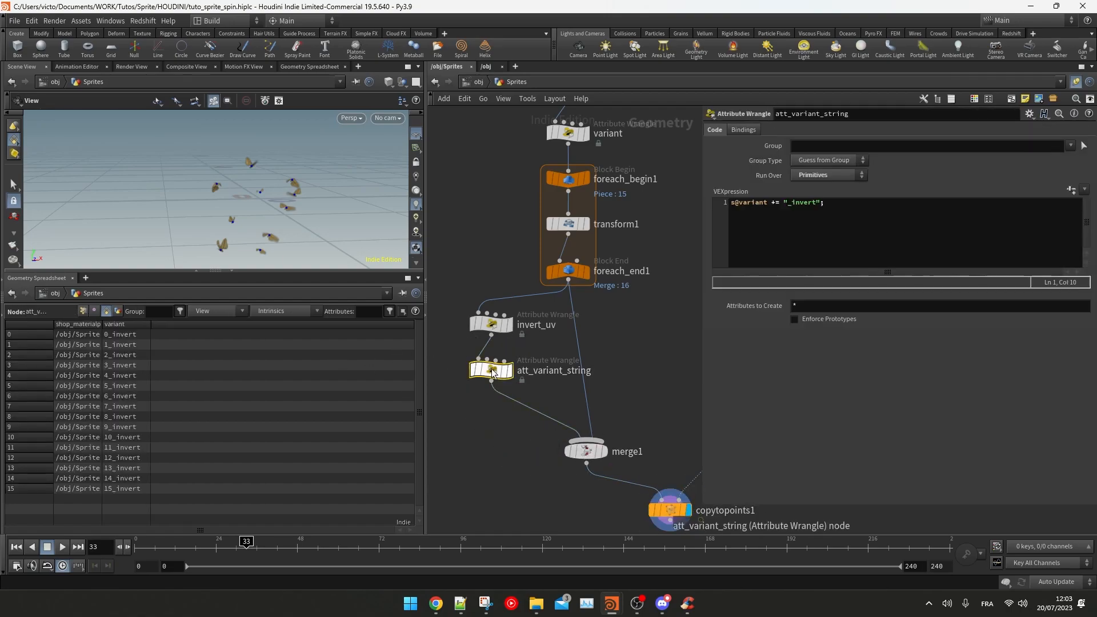
Step: Check copytopoints1's node information, then enlarge the 3D view and examine the copied butterflies up close
click(584, 451)
scroll(145, 368, down, 6)
middle_drag(575, 491, 506, 438)
click(601, 458)
middle_click(603, 461)
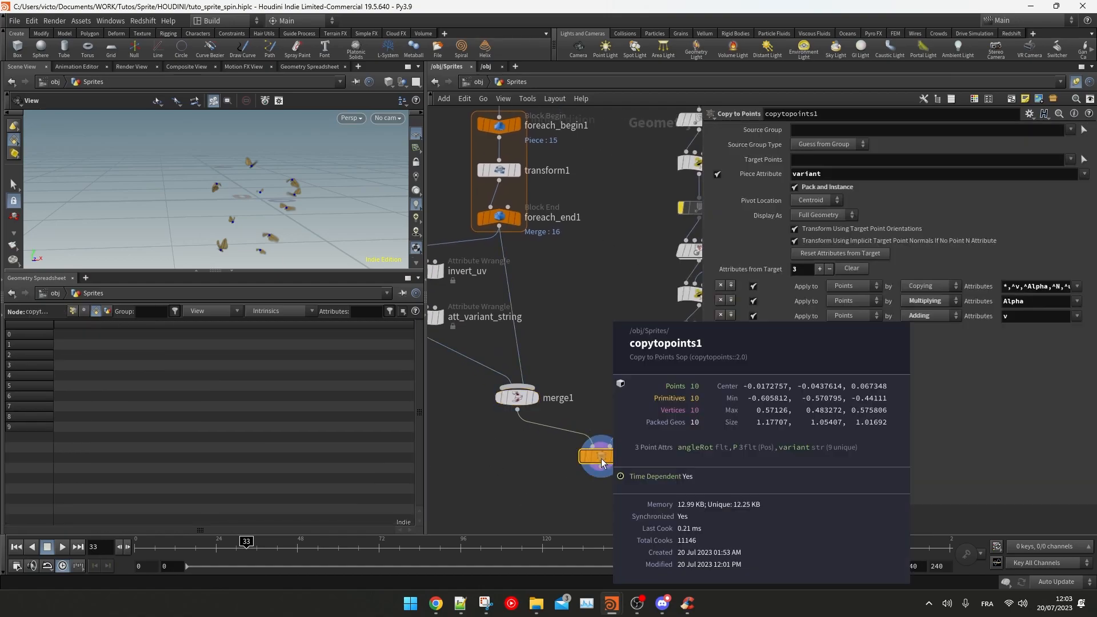
drag(288, 208, 307, 435)
drag(325, 327, 230, 284)
scroll(287, 296, up, 3)
scroll(571, 313, down, 2)
middle_drag(567, 285, 636, 419)
click(478, 383)
Step: Turn off the bypass on Random_Rot and mountain1, scrub the animation, and look through cam1
mouse_move(465, 364)
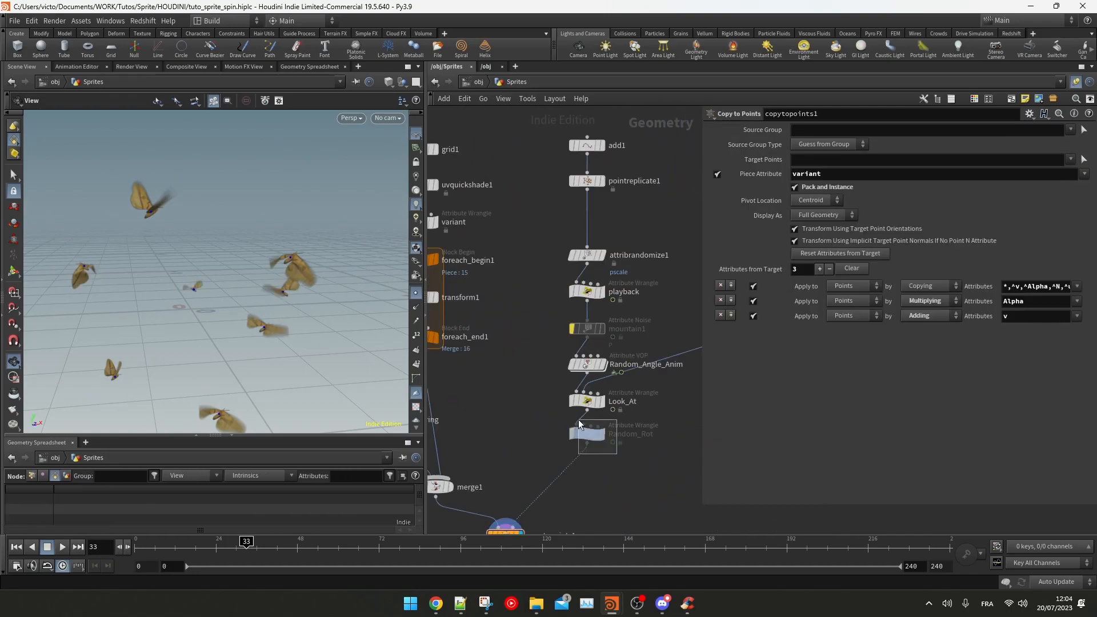
click(573, 421)
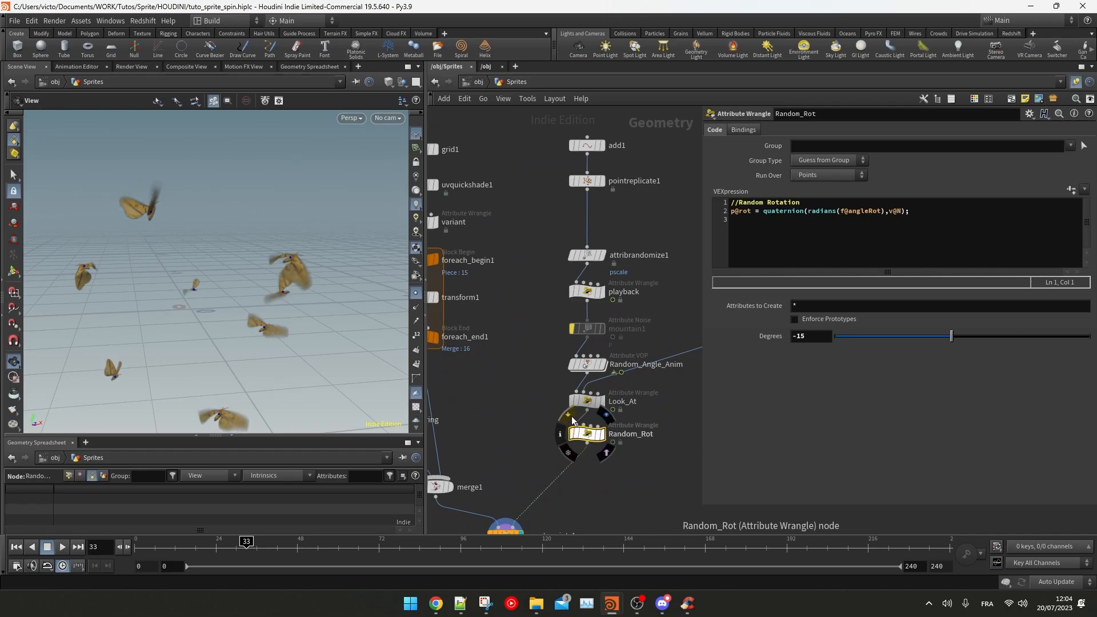
click(587, 329)
click(151, 542)
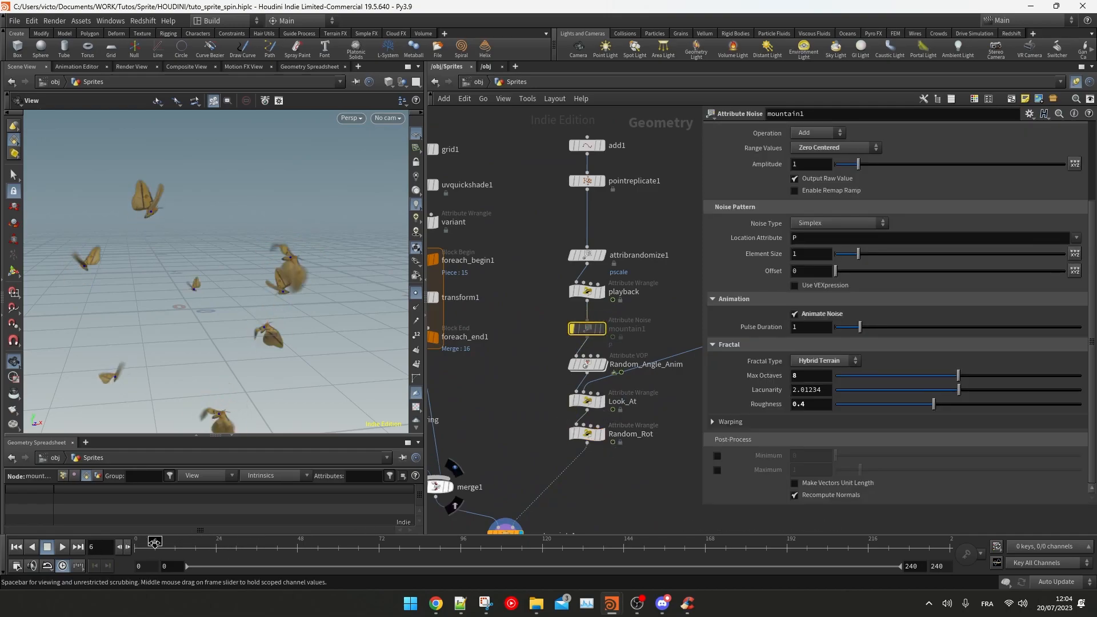
click(394, 118)
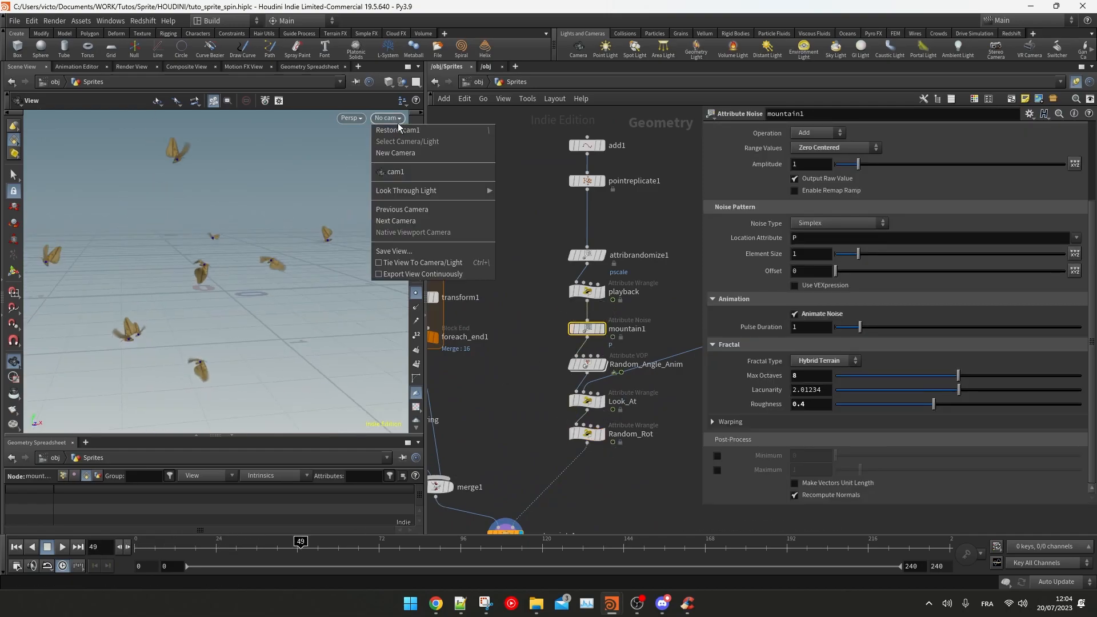
click(399, 129)
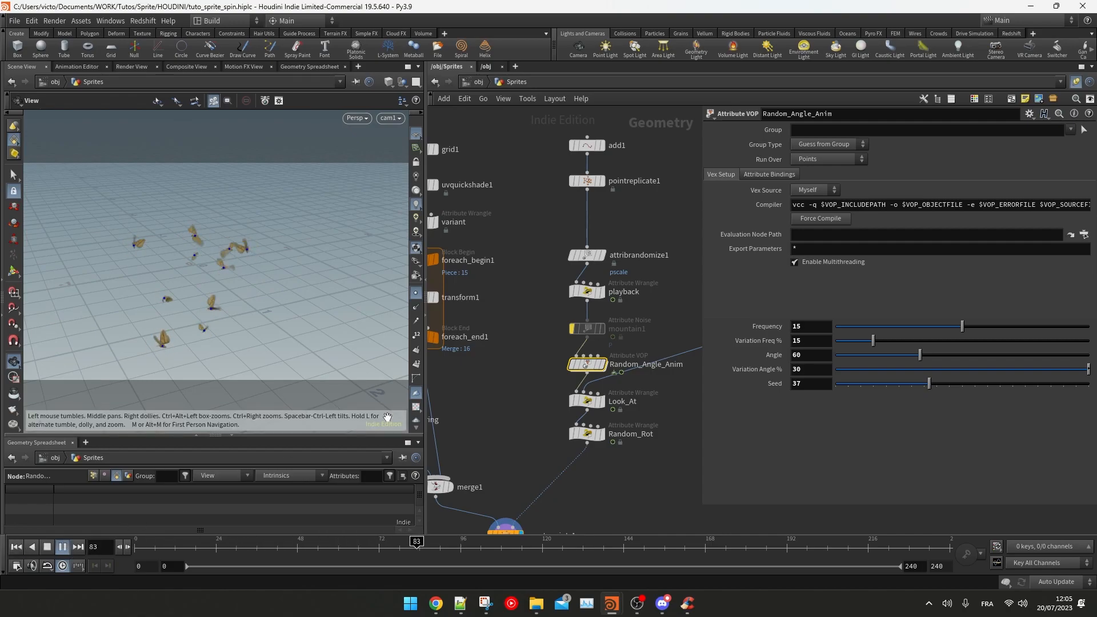
Step: Insert a Transform node rotated 180 on Y between foreach_end1 and the invert_uv wrangle
click(572, 434)
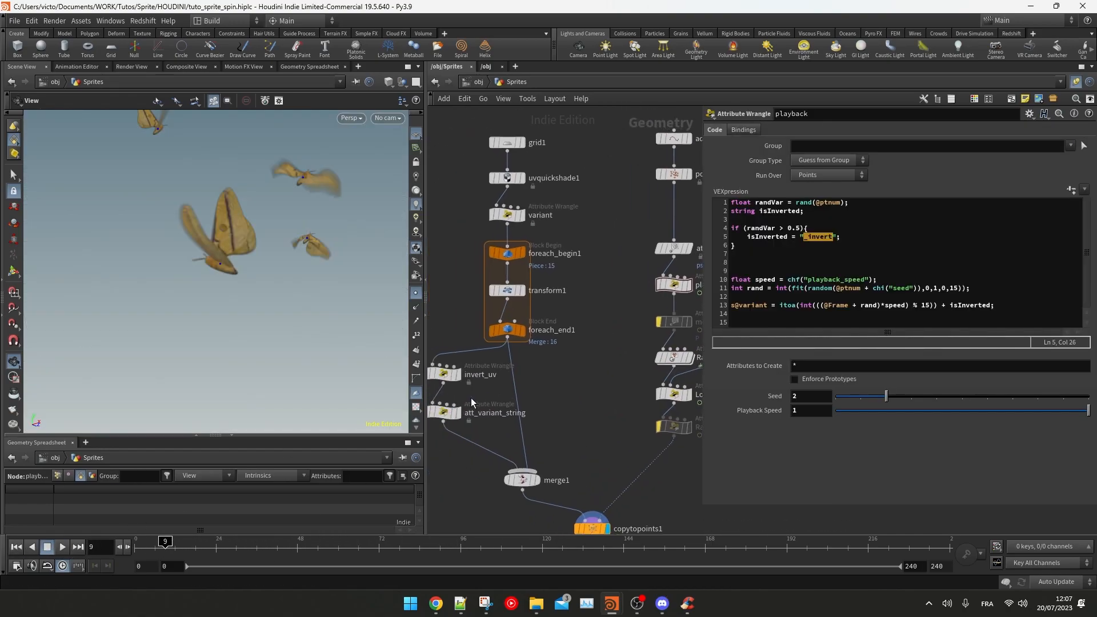
click(506, 393)
key(Tab)
text(transform)
key(Return)
click(515, 376)
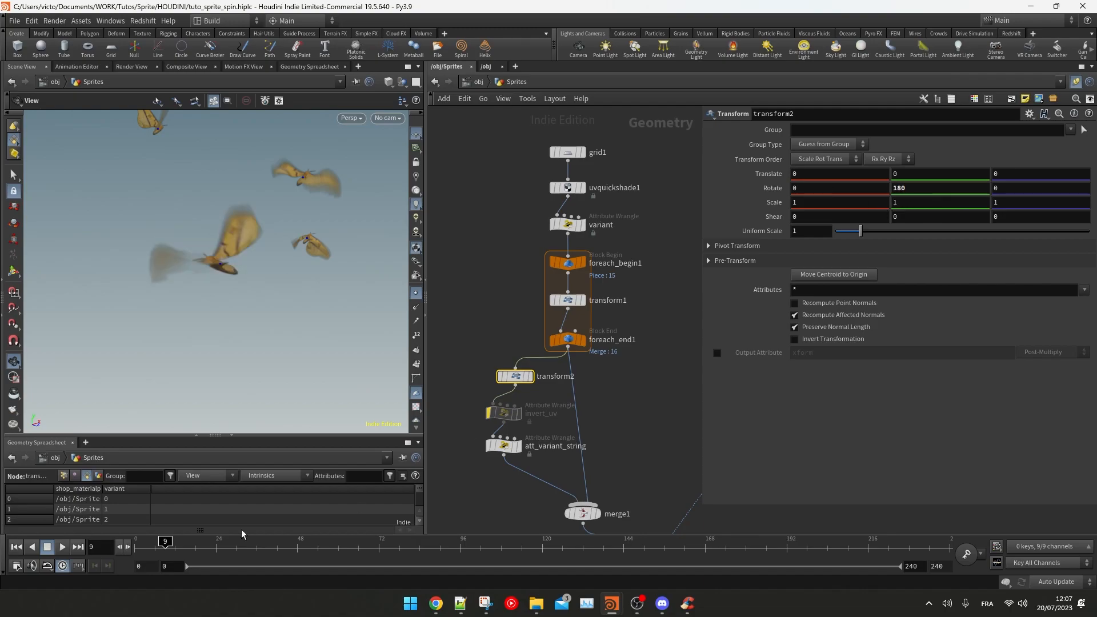
drag(515, 376, 503, 378)
Step: Delete the invert_uv wrangle from the inverted branch and scrub the timeline from the start to check the sprites
click(505, 413)
key(Delete)
click(135, 542)
drag(135, 542, 234, 542)
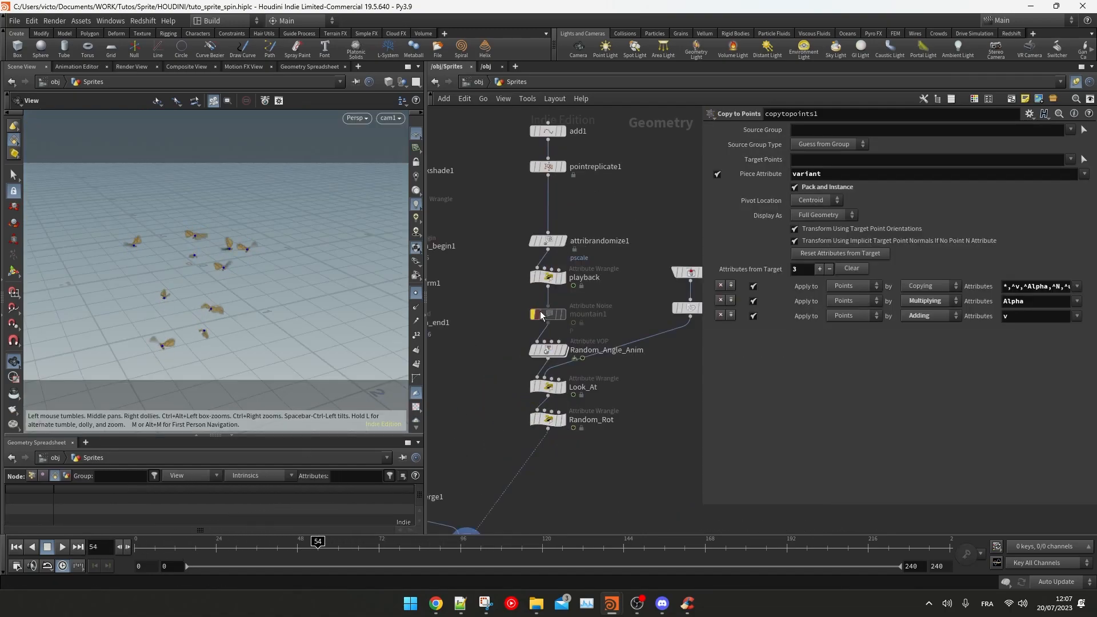
Step: Set Random_Angle_Anim's Variation Angle % to 60 and its Angle to 75
click(535, 311)
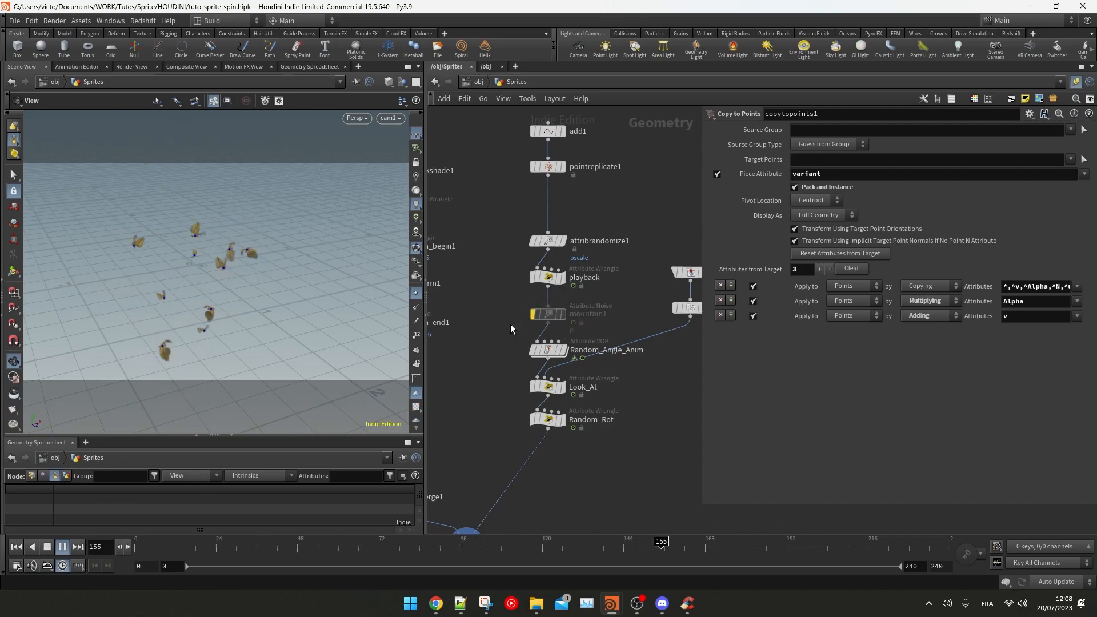
click(547, 350)
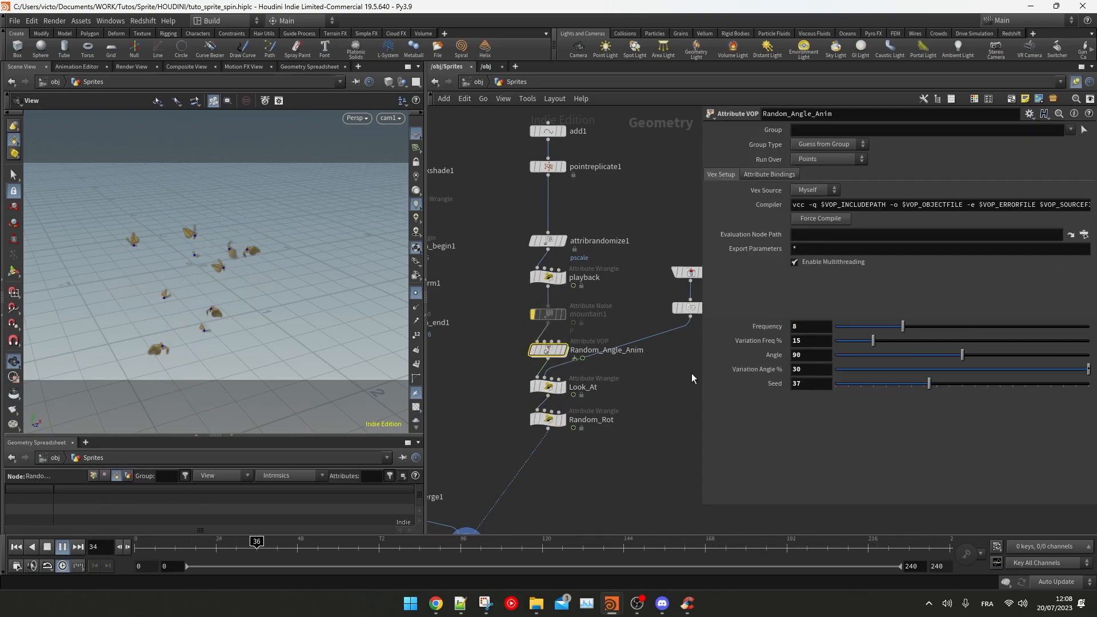
text(60)
drag(807, 370, 759, 368)
key(Return)
text(75)
key(Return)
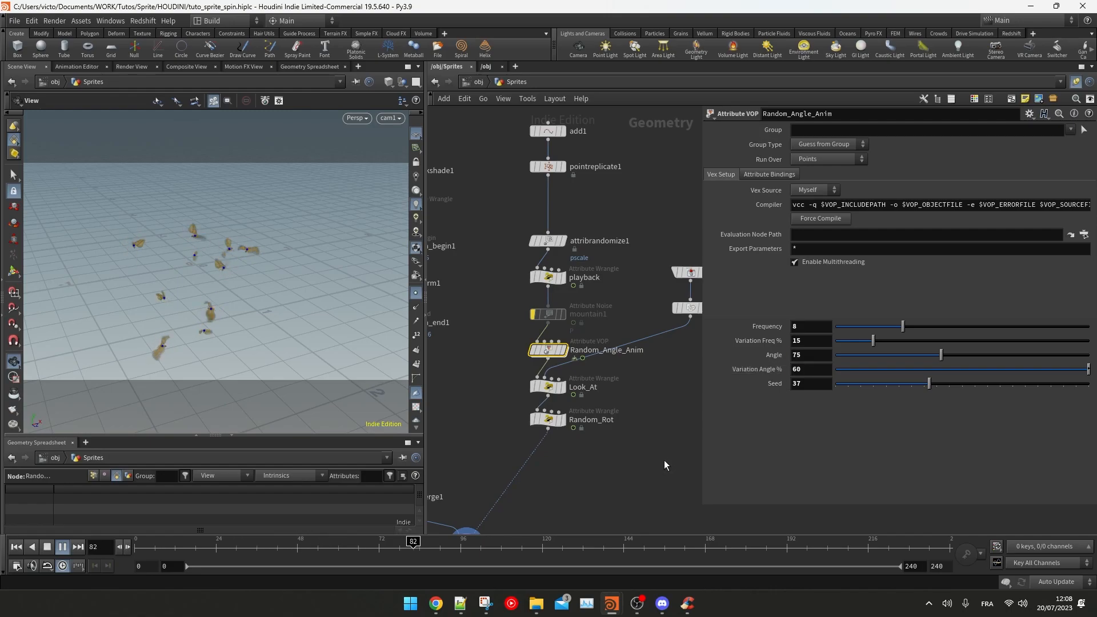
Step: Set the playback wrangle's Playback Speed to 2 and turn off the bypass on mountain1
click(547, 278)
click(533, 314)
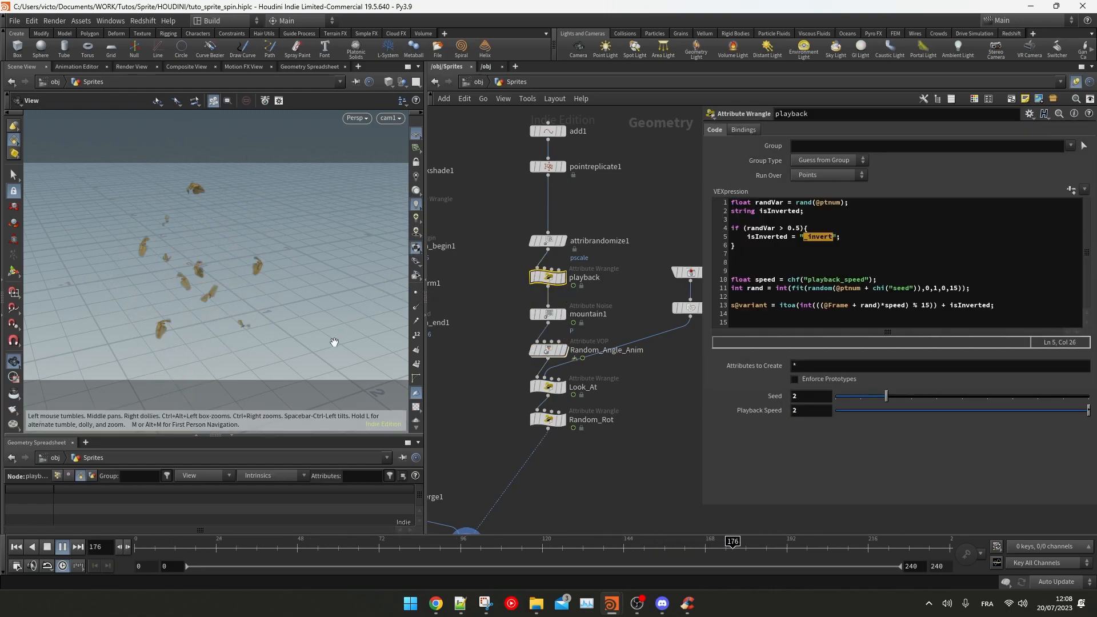
Step: Remove the unused Degrees parameter from the Random_Rot wrangle's parameter interface and accept the change
click(547, 419)
click(1030, 113)
click(949, 126)
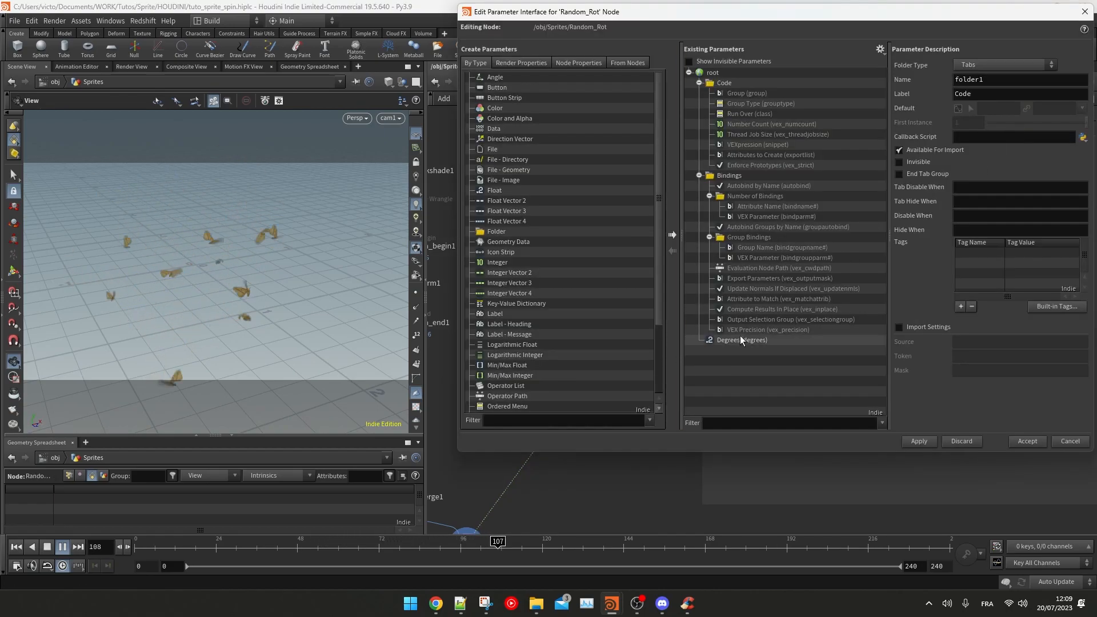
click(740, 339)
key(Delete)
click(918, 442)
click(1027, 441)
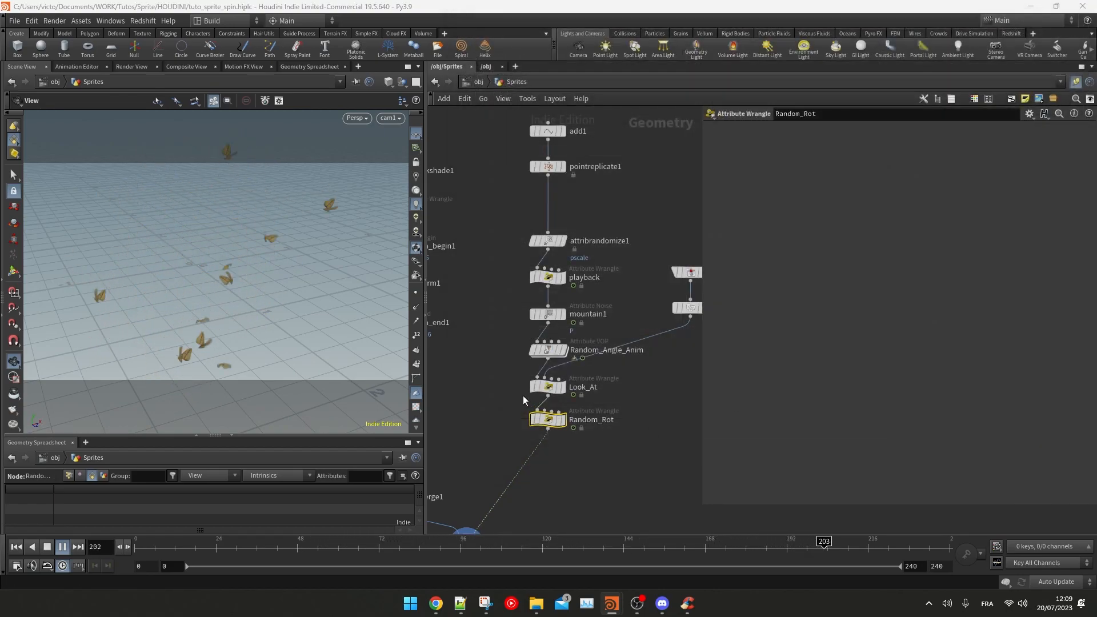
Step: Rewind to the first frame and play the butterfly animation through cam1
click(543, 387)
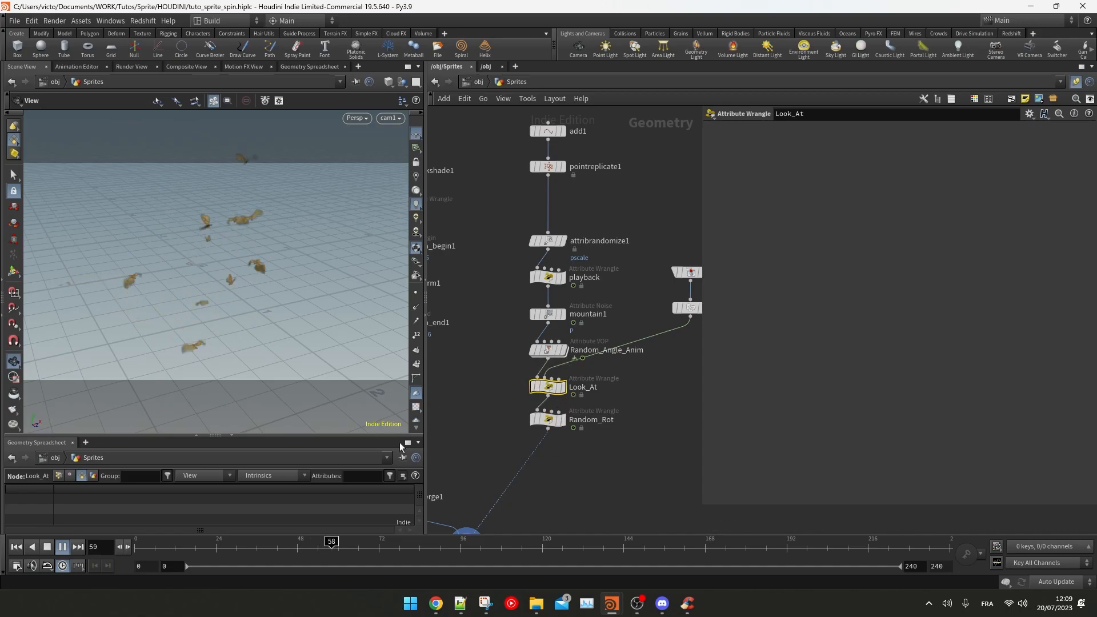
click(62, 550)
mouse_move(519, 422)
mouse_down()
mouse_move(573, 416)
mouse_move(560, 383)
mouse_up()
middle_drag(498, 340, 514, 387)
drag(519, 405, 555, 392)
click(16, 548)
click(62, 547)
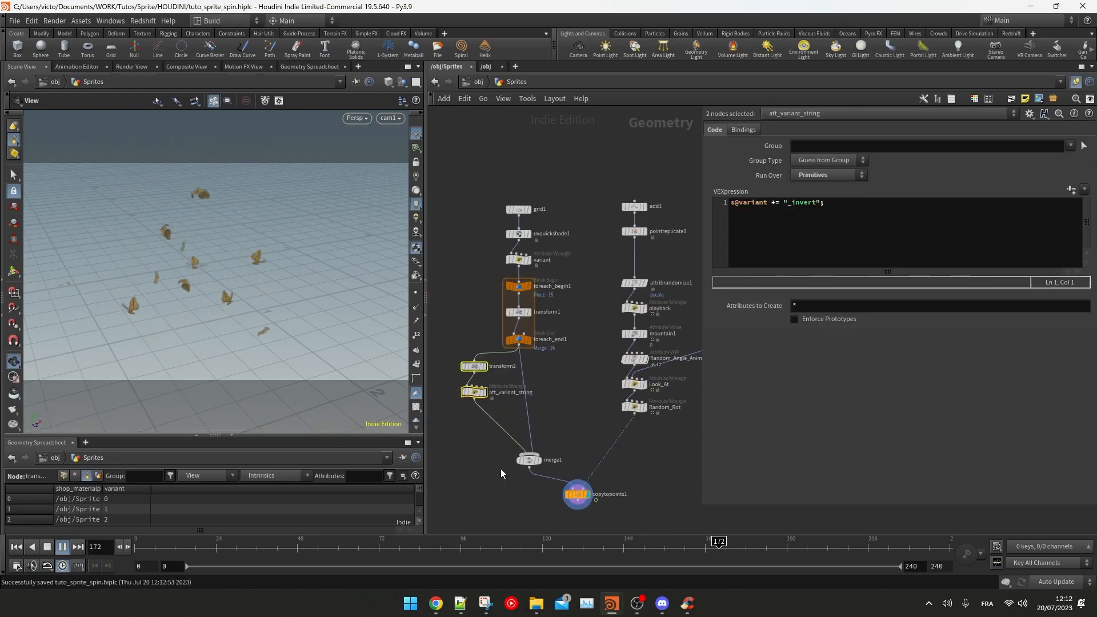
Step: Lay out the point branch from add1 to Random_Rot as an evenly spaced column of nodes
scroll(501, 469, down, 2)
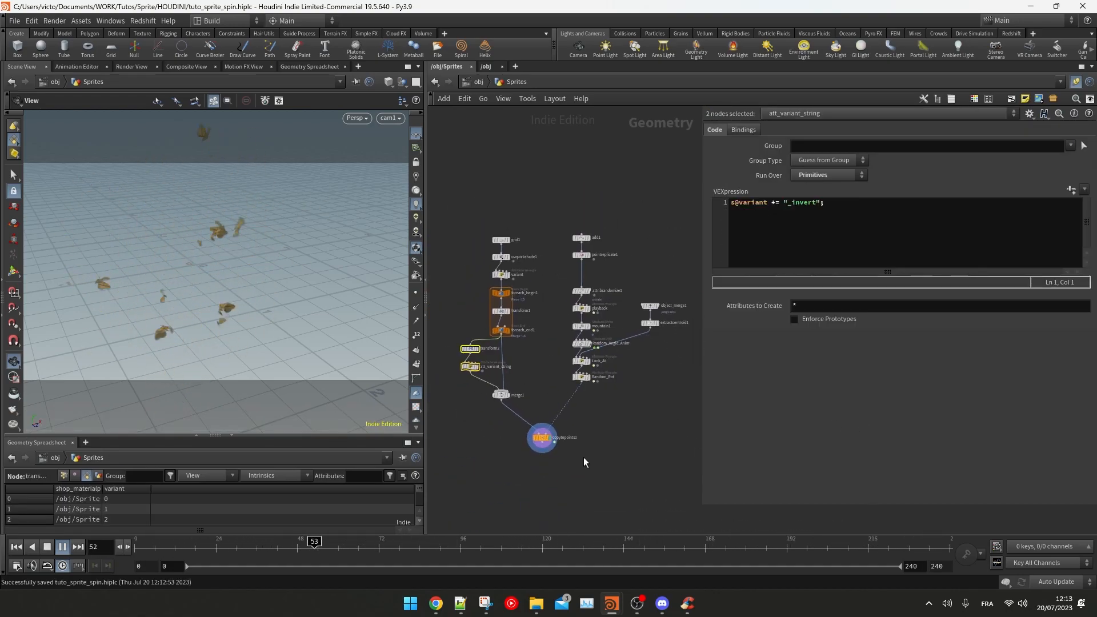
drag(281, 257, 320, 258)
middle_drag(596, 195, 601, 231)
scroll(606, 302, up, 3)
drag(634, 243, 549, 480)
key(l)
drag(657, 319, 694, 395)
middle_drag(677, 324, 663, 266)
scroll(663, 263, down, 2)
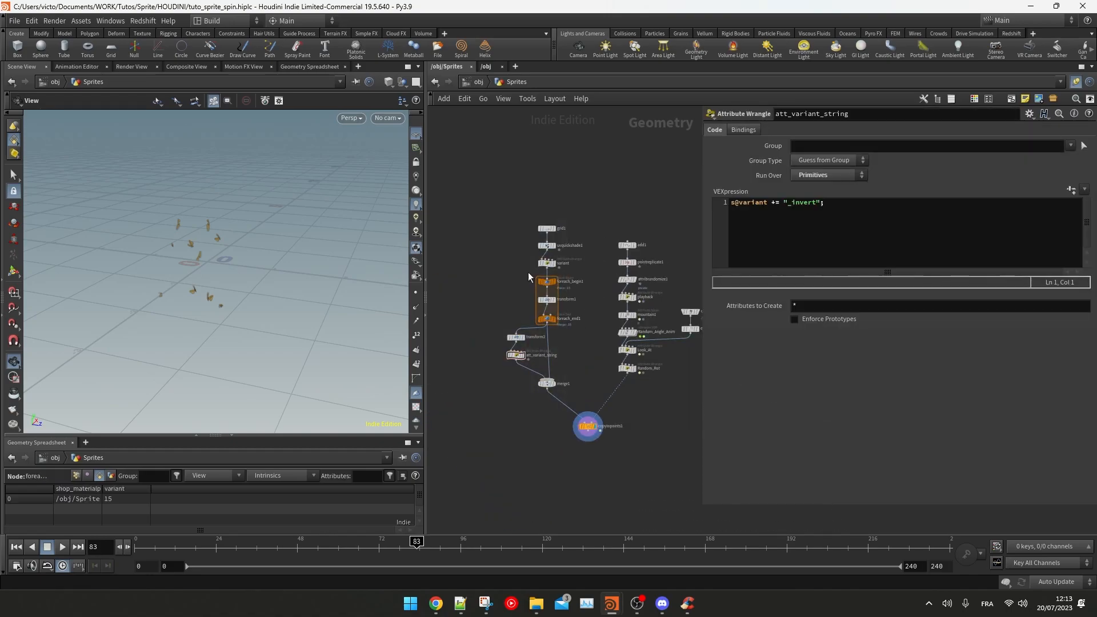
Step: Enclose the sprite nodes from grid1 to merge1 in a network box titled SPRITES and colour it gold
drag(493, 201, 587, 395)
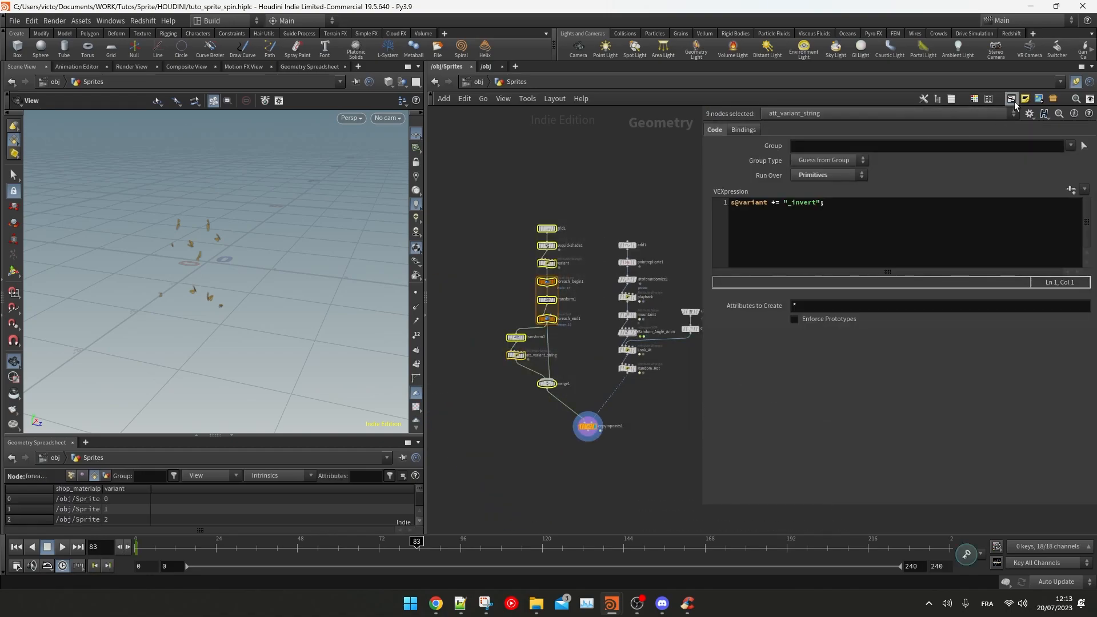
click(1012, 100)
click(530, 198)
drag(871, 506, 871, 409)
key(c)
click(1046, 471)
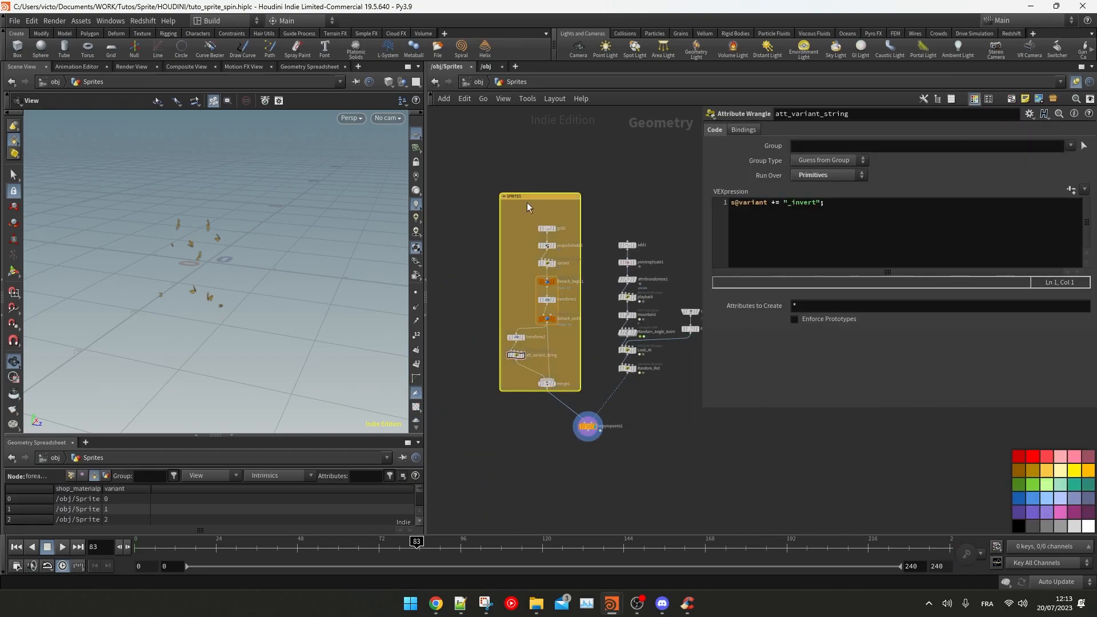
drag(540, 197, 489, 208)
Step: Enclose the ten point-branch nodes, including object_merge1 and extractcentroid1, in a second network box and title it
middle_drag(601, 269, 570, 239)
middle_drag(683, 296, 631, 316)
drag(509, 210, 641, 381)
scroll(578, 323, up, 2)
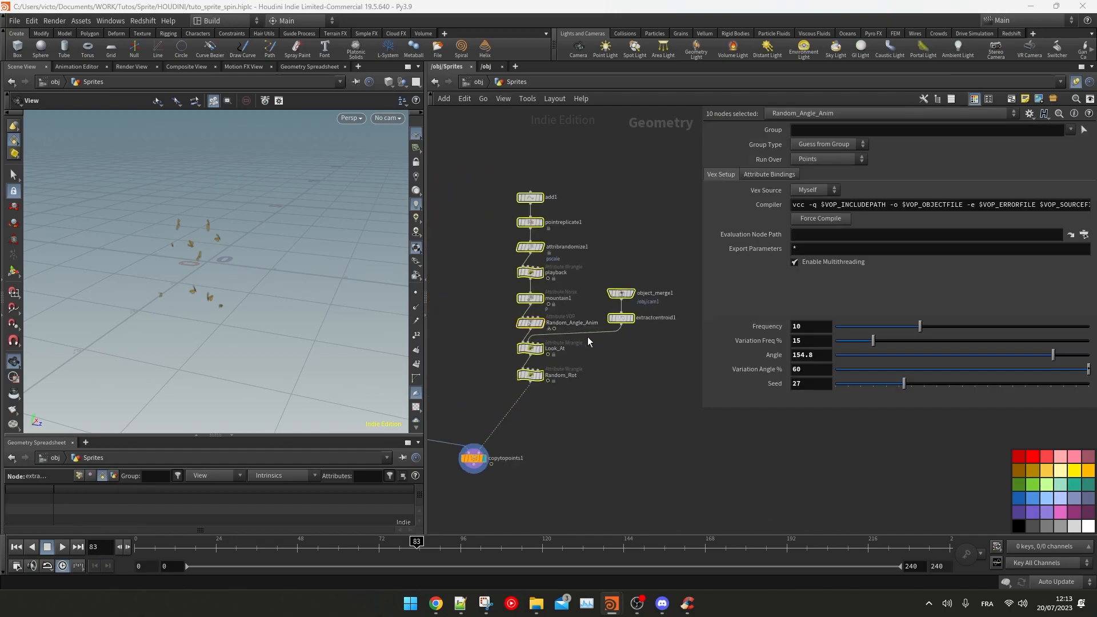
middle_drag(580, 330, 578, 361)
key(shift+o)
click(611, 205)
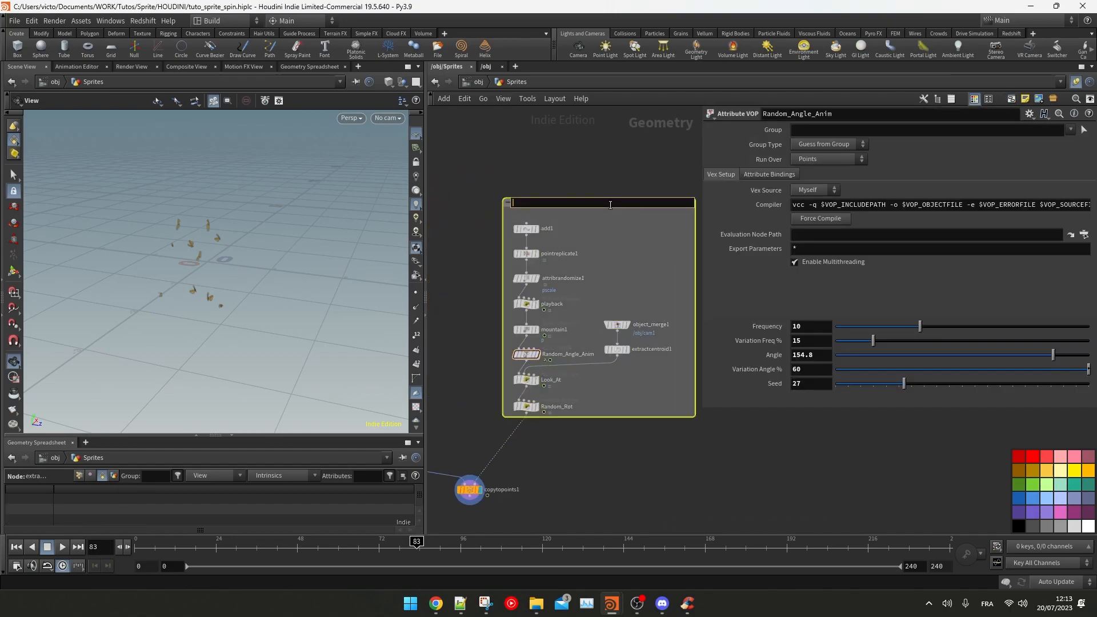
key(Return)
drag(610, 205, 608, 234)
middle_drag(609, 234, 613, 334)
scroll(614, 334, down, 3)
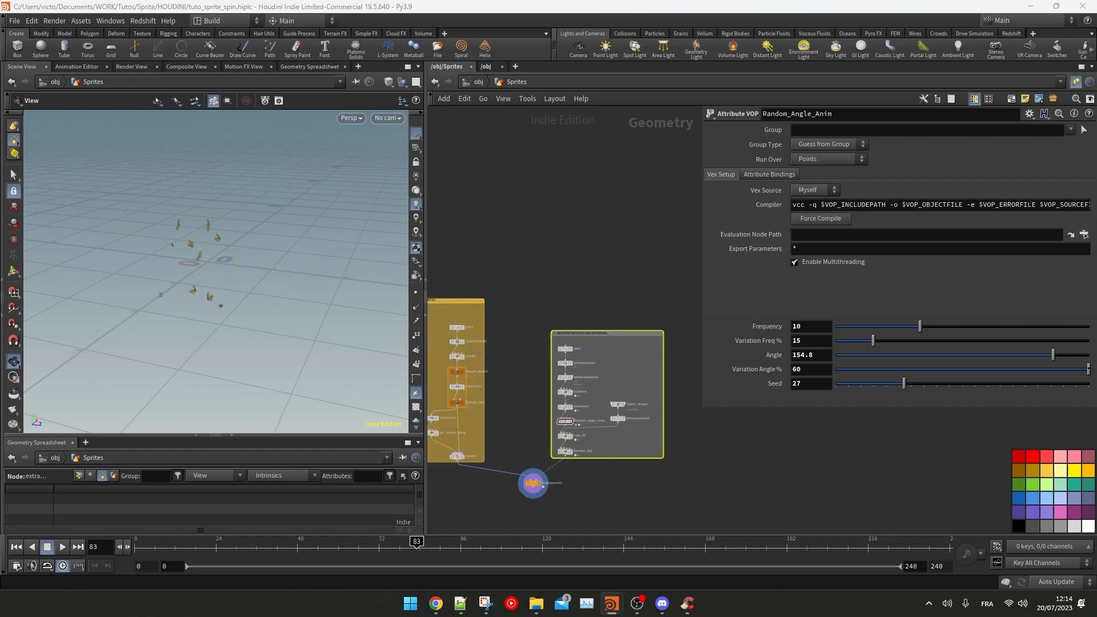
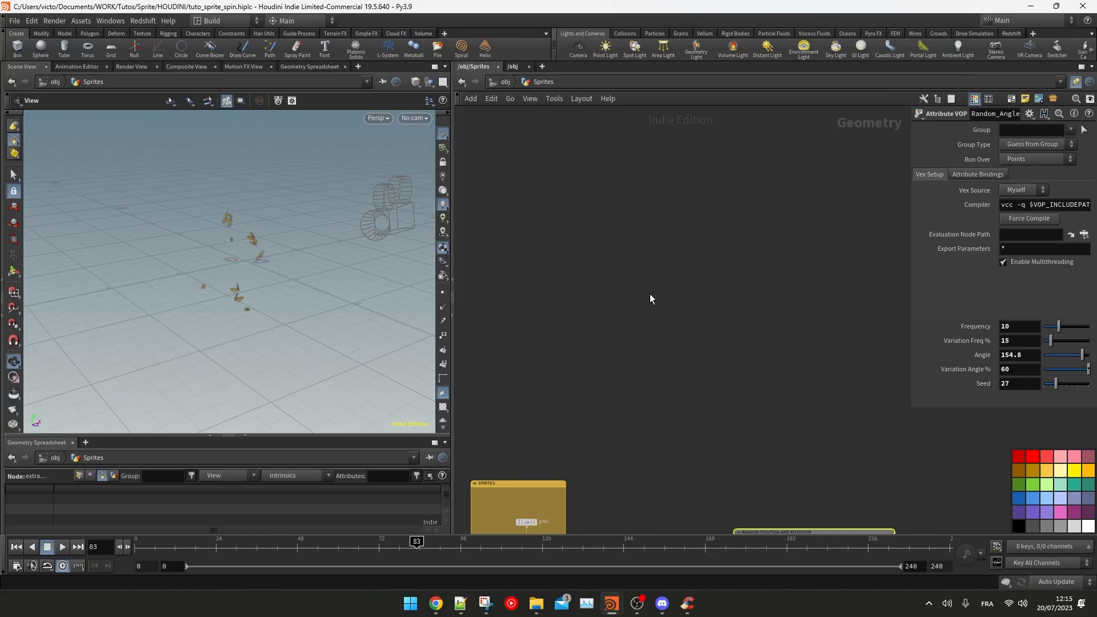
Step: Add a Circle node in the empty area above the network boxes and display it
key(Tab)
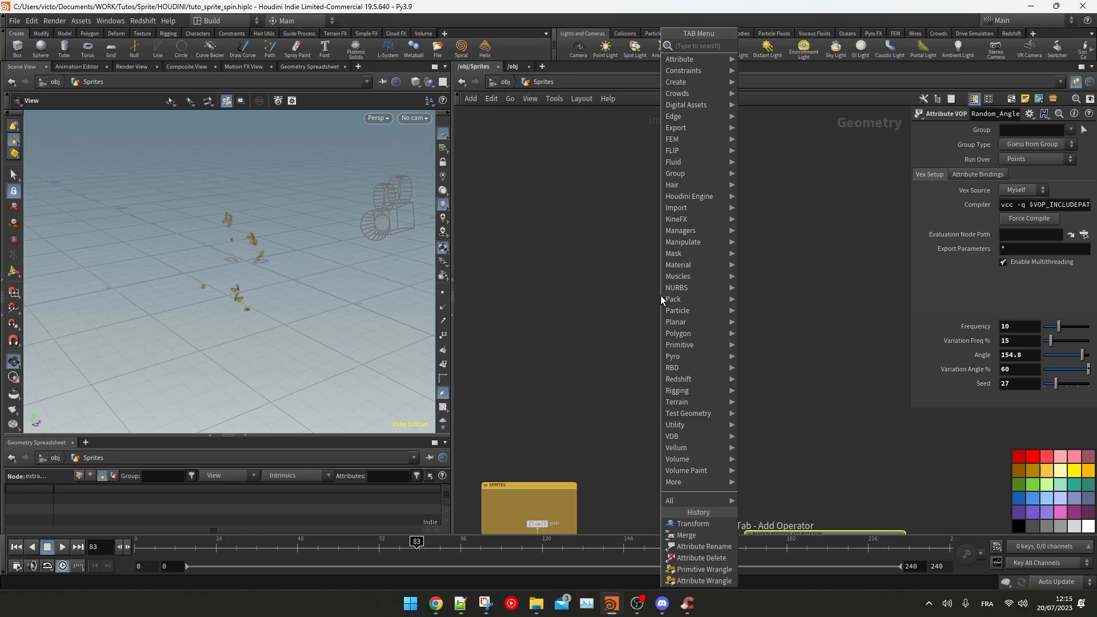
text(cir)
key(Return)
click(660, 296)
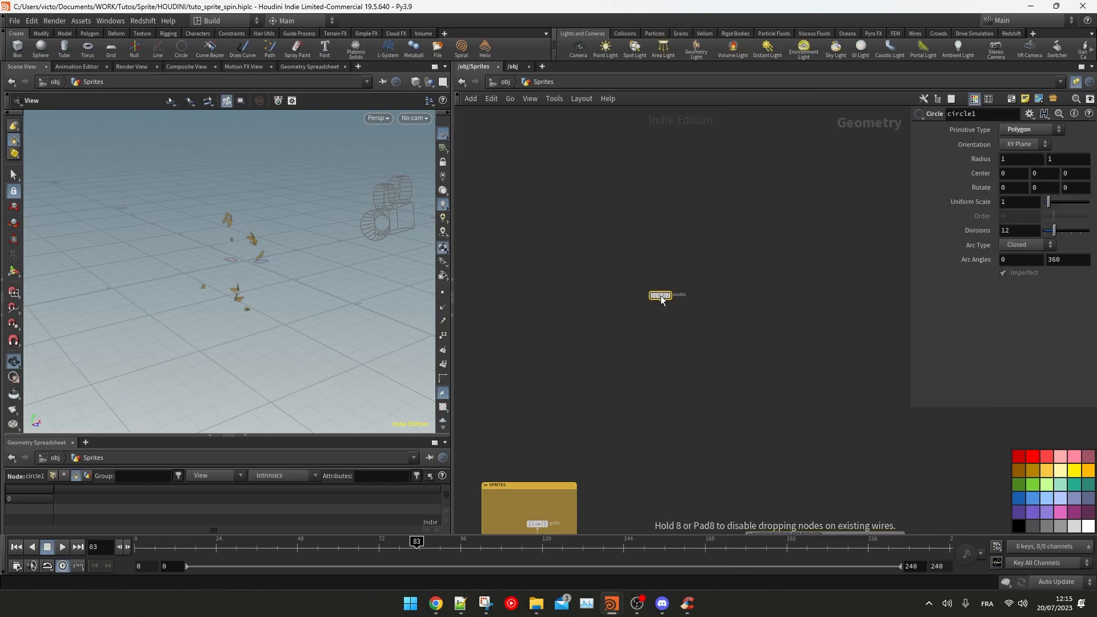
scroll(664, 291, up, 5)
click(640, 329)
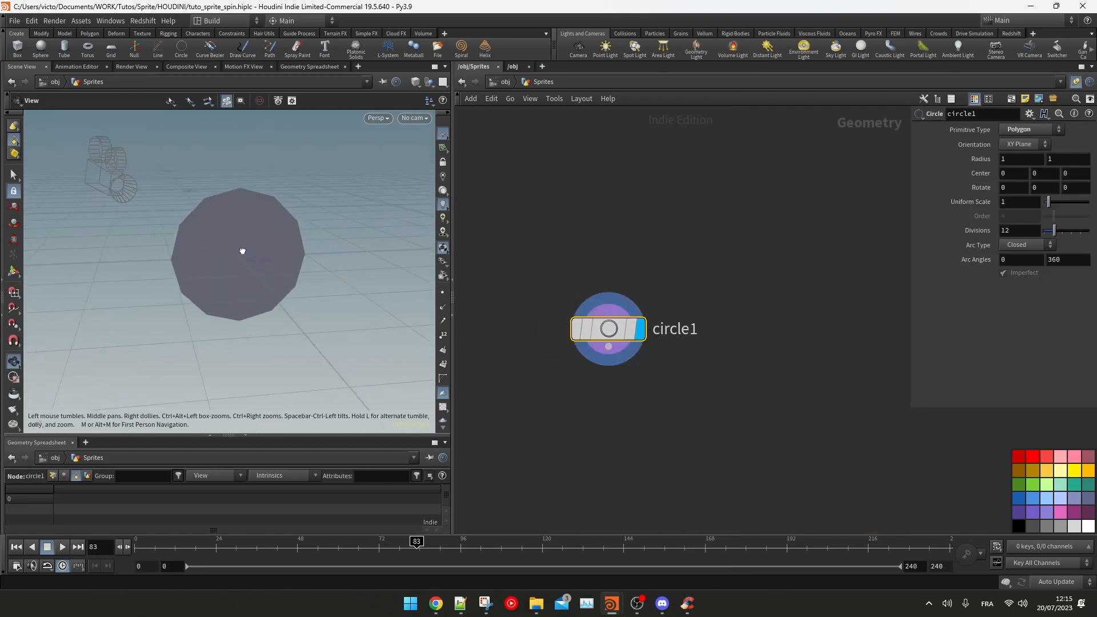
Step: Set circle1's Arc Type to Open Arc and its Divisions to 100
click(1023, 245)
click(1028, 268)
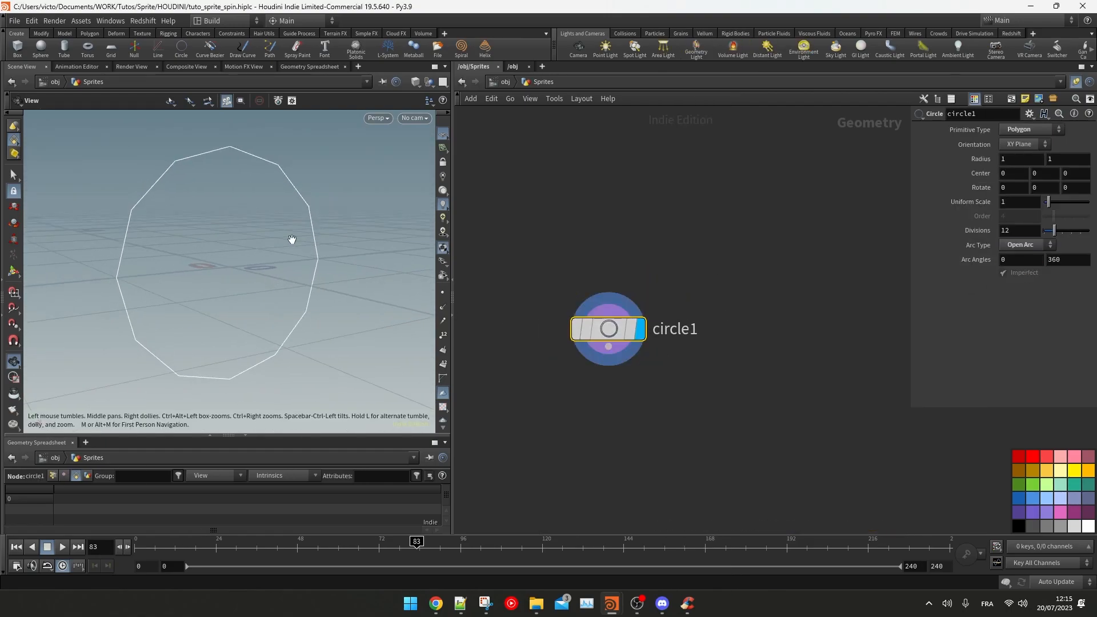
text(100)
key(Return)
drag(218, 235, 245, 222)
click(396, 295)
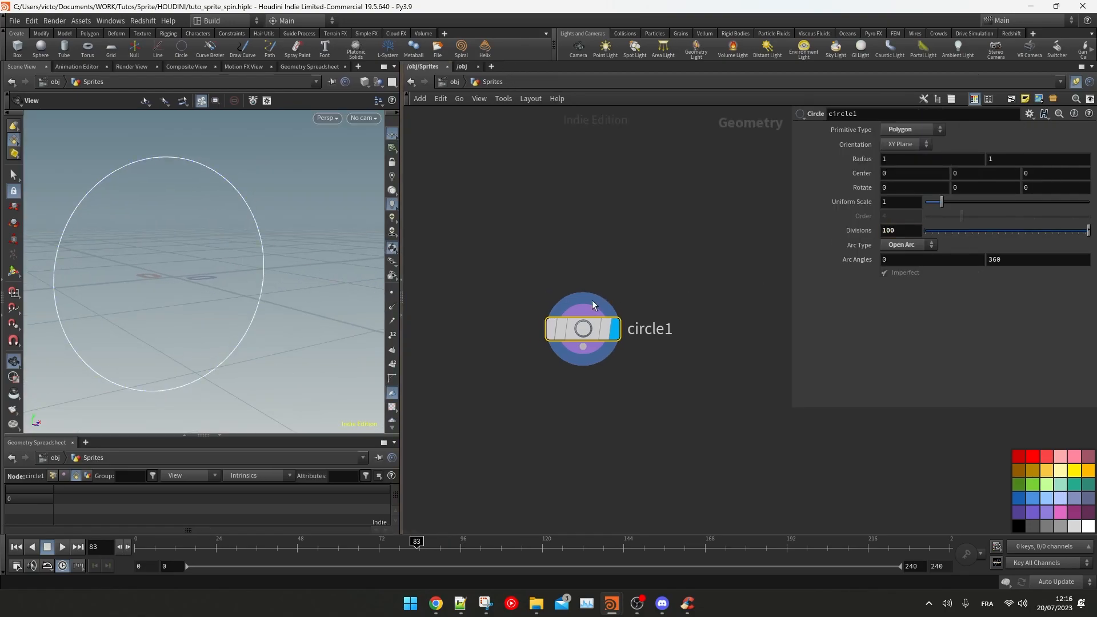
Step: Place an Add node beside circle1
middle_drag(509, 299, 436, 303)
key(Tab)
text(add)
click(773, 44)
click(732, 264)
Step: Place and display a Point Replicate node connected below add2, and make add2 generate a point
scroll(686, 329, down, 1)
key(Tab)
text(poi)
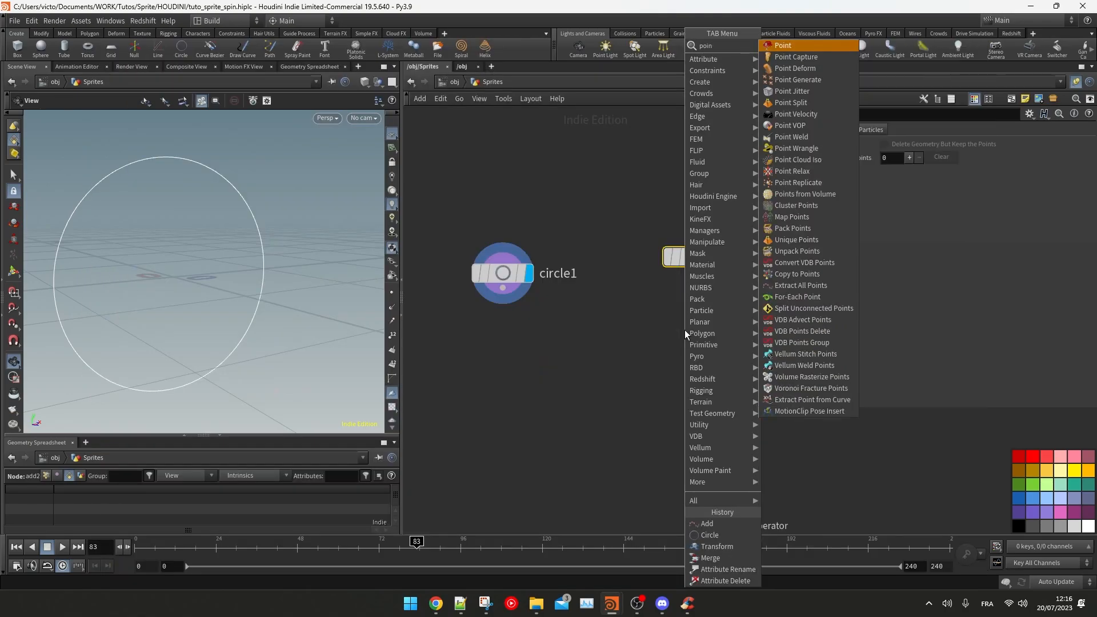
key(Return)
click(687, 331)
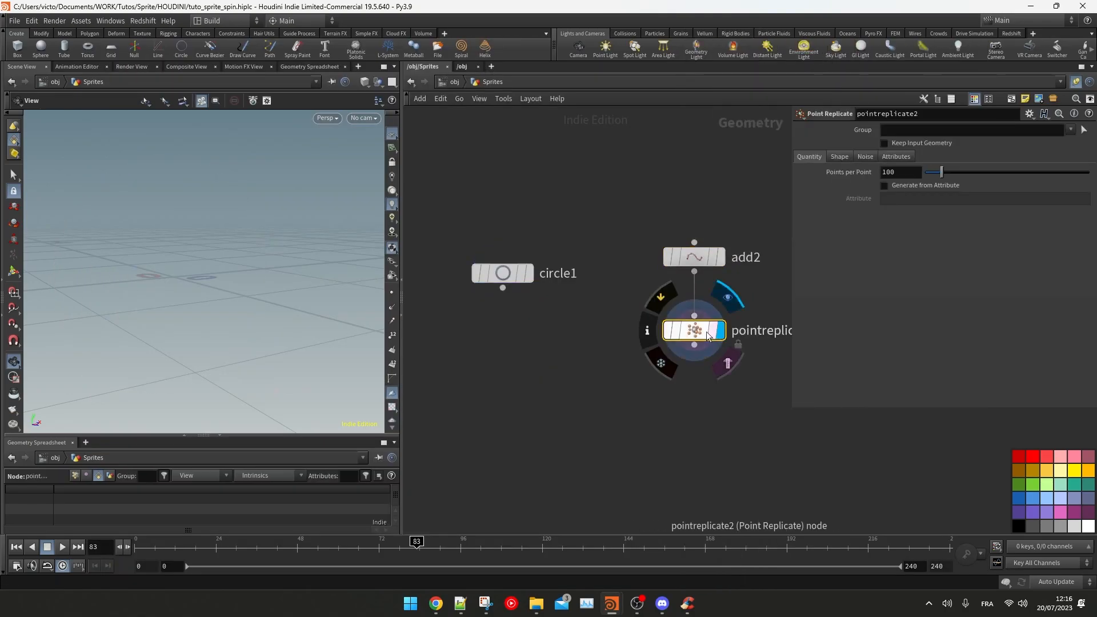
click(686, 257)
click(706, 330)
Step: Review pointreplicate2's shape settings and set its Points per Point to 30
click(840, 157)
click(906, 172)
click(903, 198)
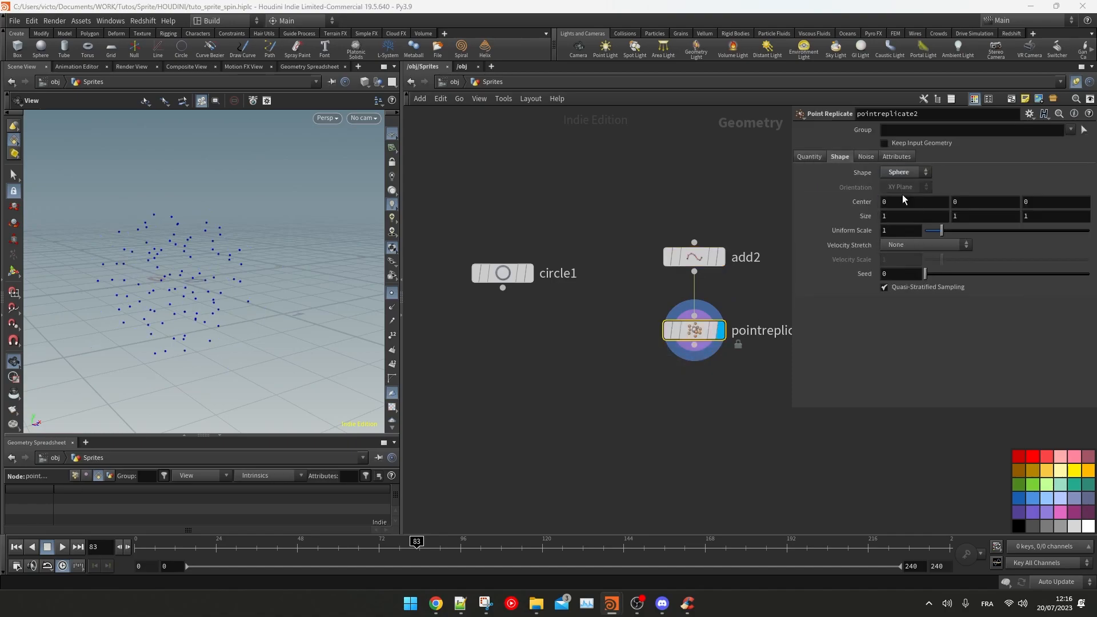
click(810, 157)
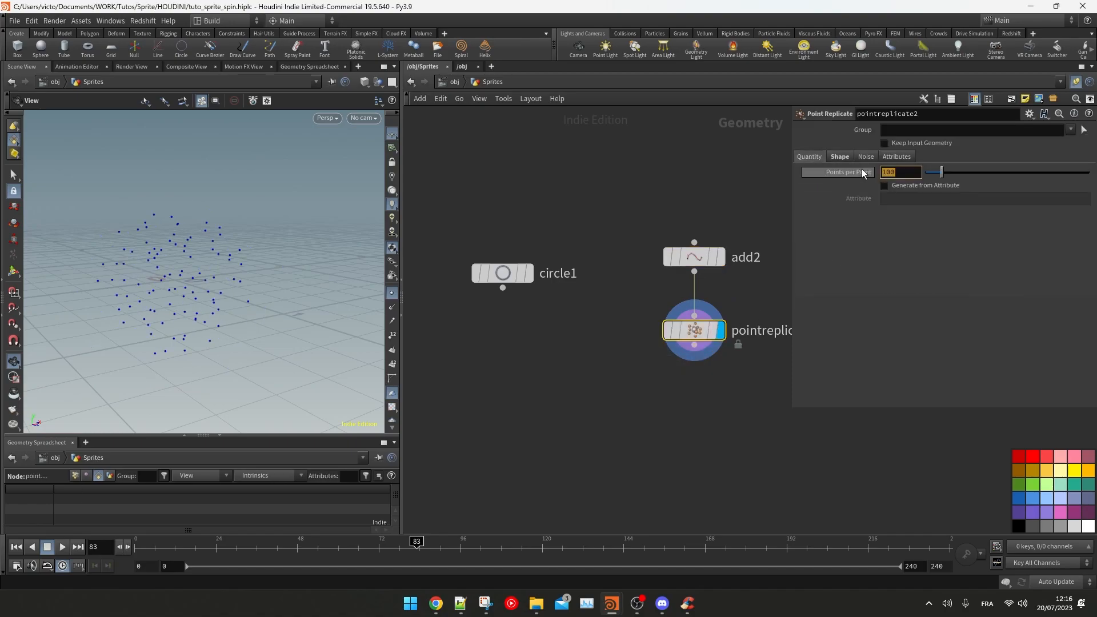
mouse_move(254, 275)
mouse_down()
mouse_move(235, 275)
mouse_move(251, 286)
mouse_up()
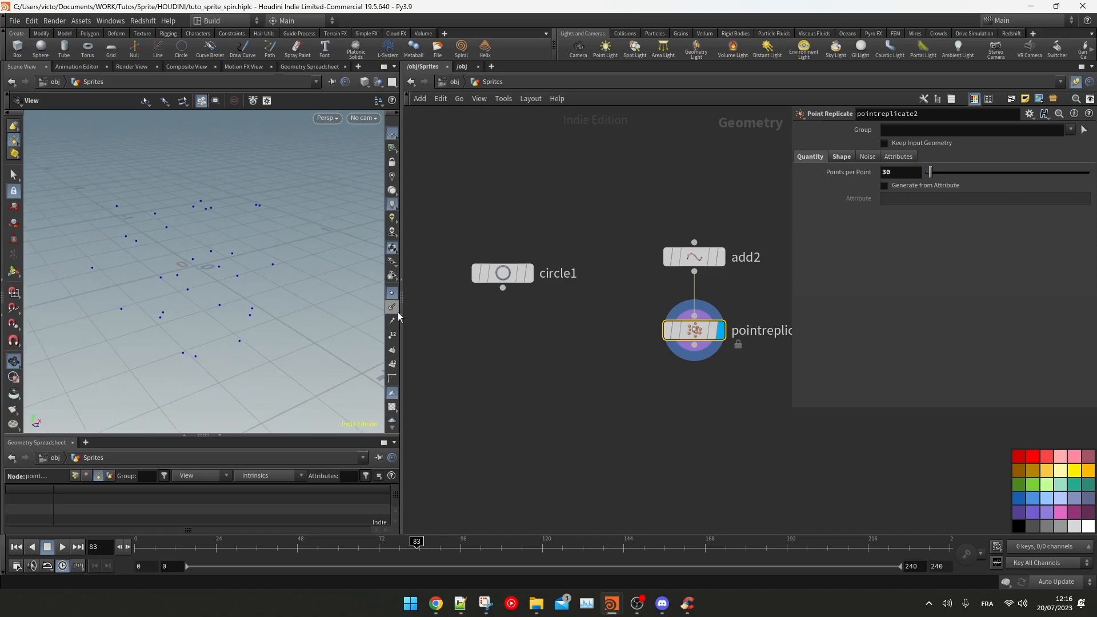
Step: Add a Copy to Points node below circle1 and pointreplicate2
key(Tab)
text(copy to)
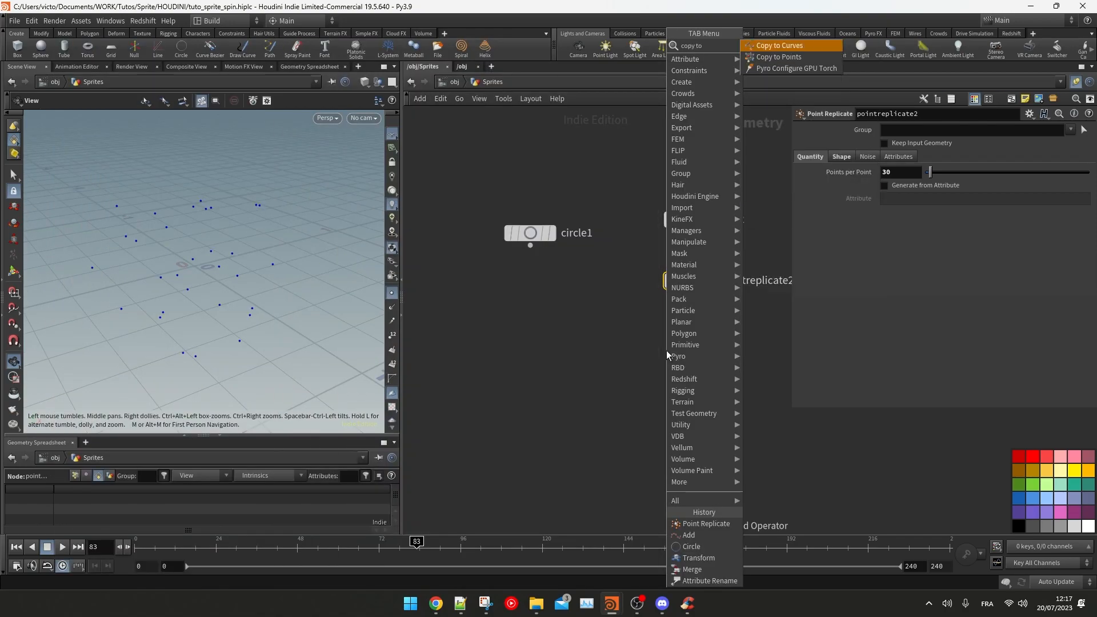
key(Down)
key(Return)
click(629, 364)
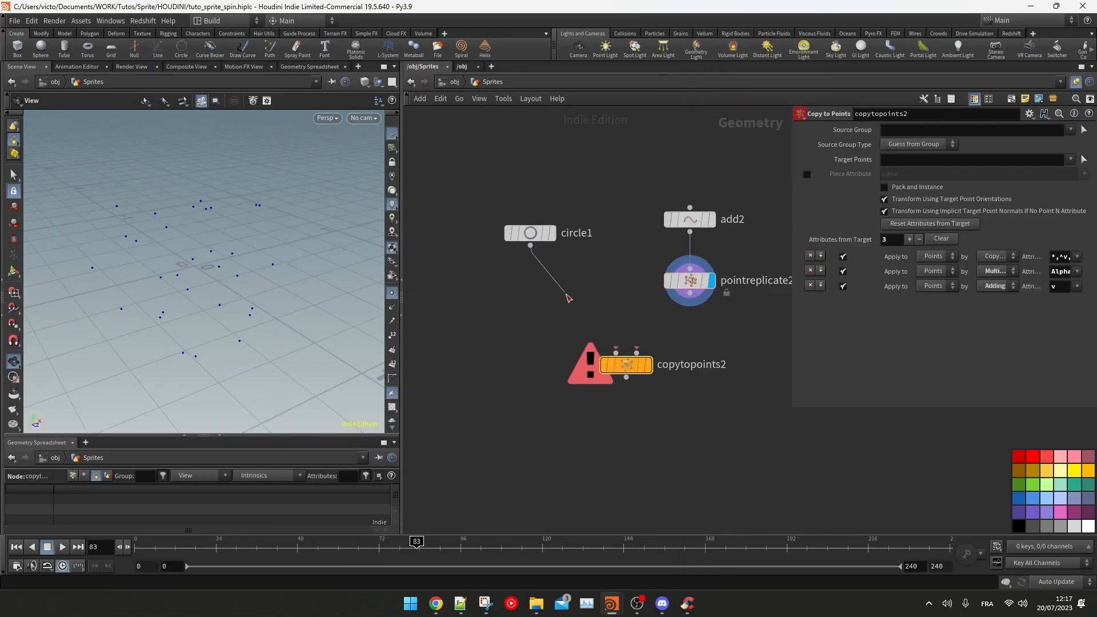
Step: Wire circle1 and pointreplicate2 into copytopoints2's first and second inputs, display the result and hide the point markers
drag(691, 297, 637, 353)
click(649, 365)
scroll(171, 257, down, 5)
drag(170, 258, 223, 254)
click(392, 292)
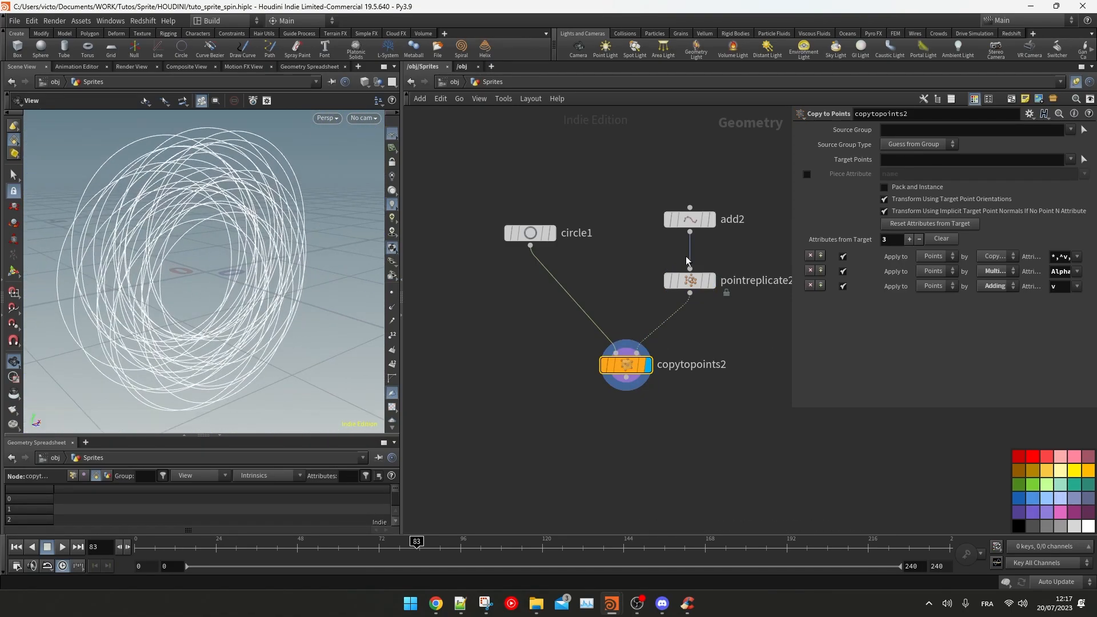
Step: Insert an Attribute Wrangle between pointreplicate2 and copytopoints2 and name it random_spin
key(Tab)
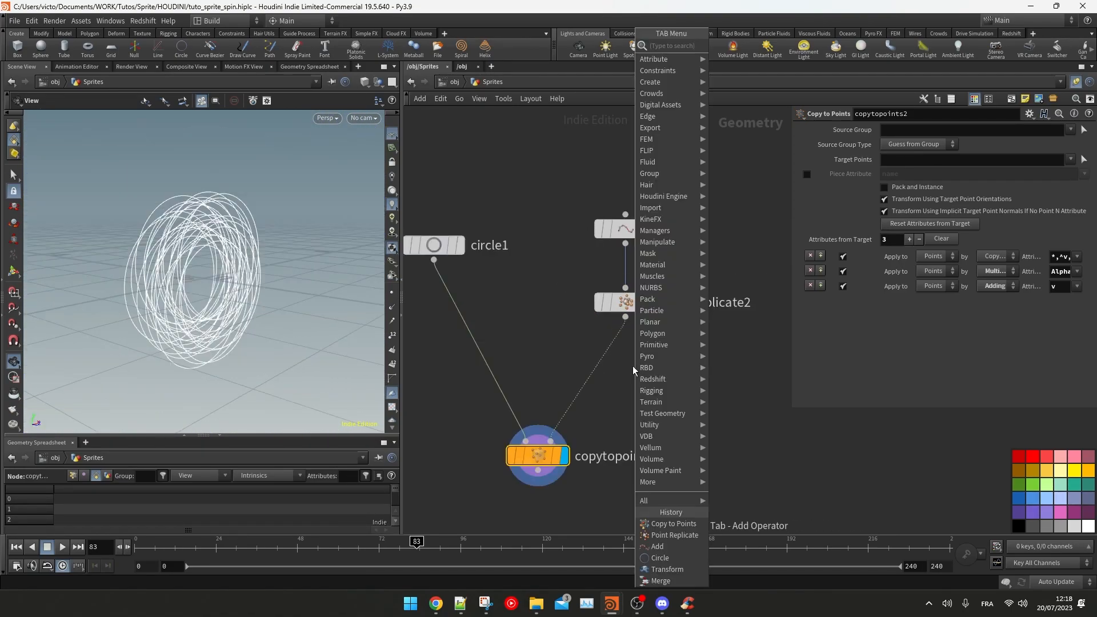
text(wran)
key(Return)
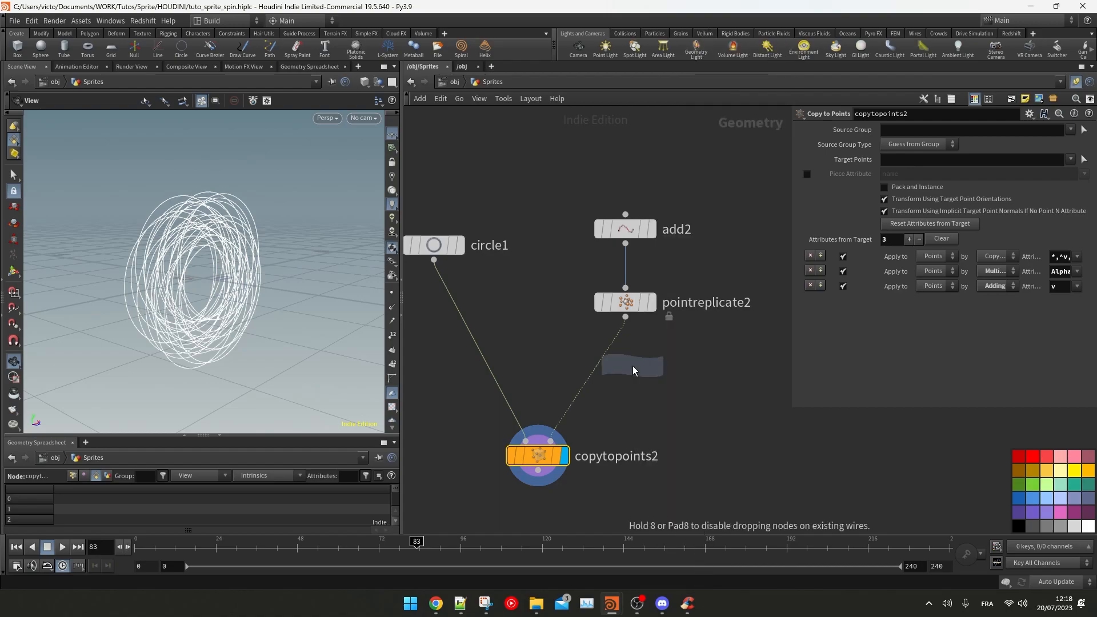
click(633, 366)
drag(633, 366, 617, 373)
double_click(750, 372)
text(random_spin)
key(Return)
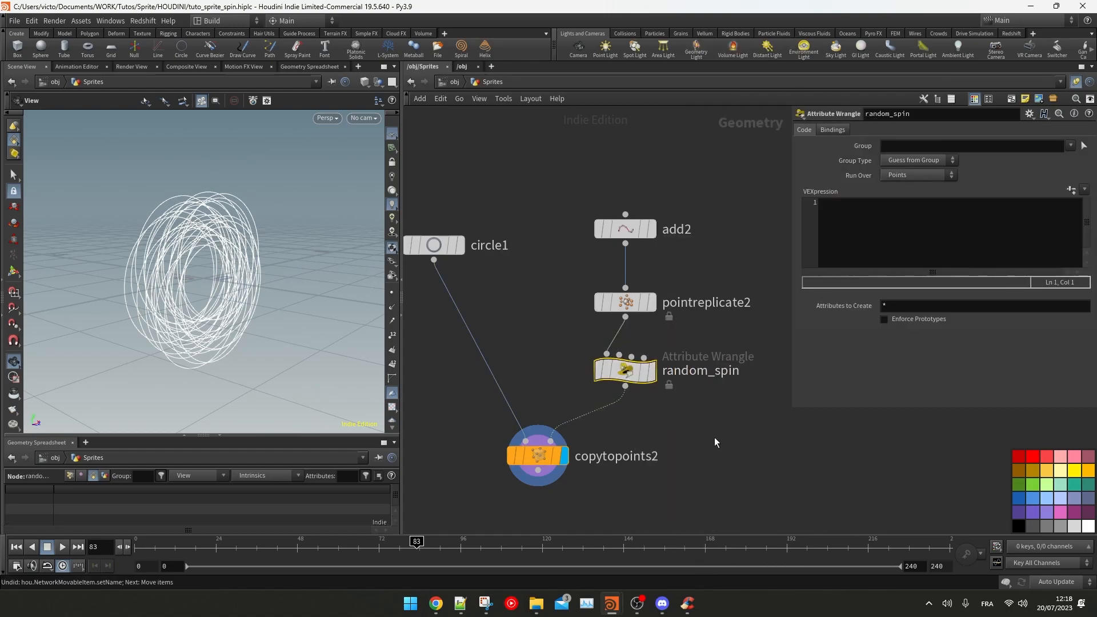
click(846, 243)
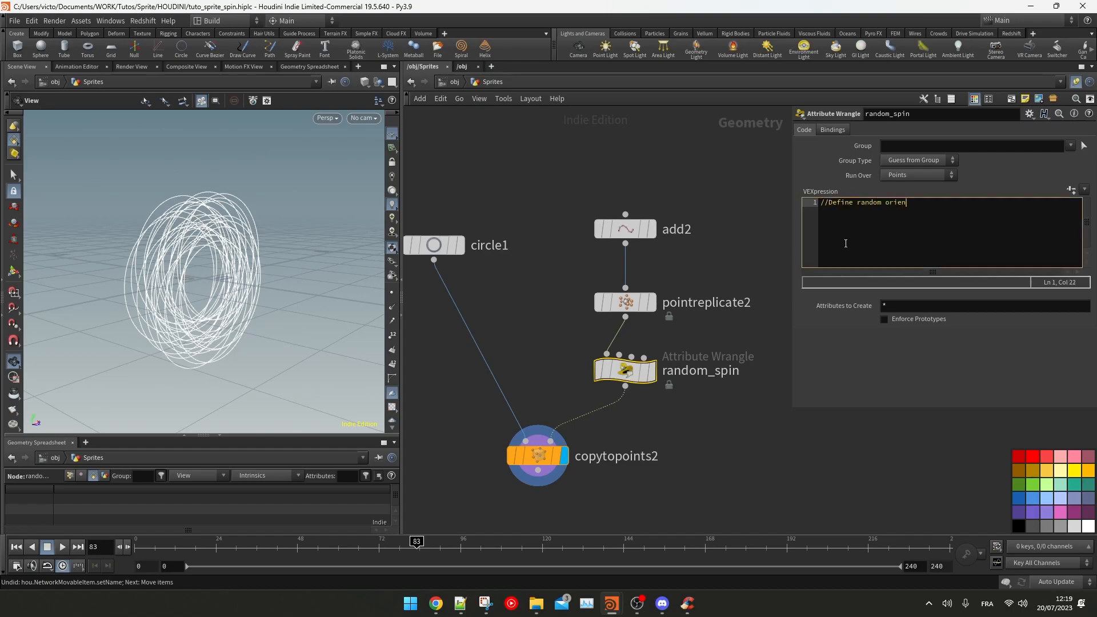
text(vector v1 = )
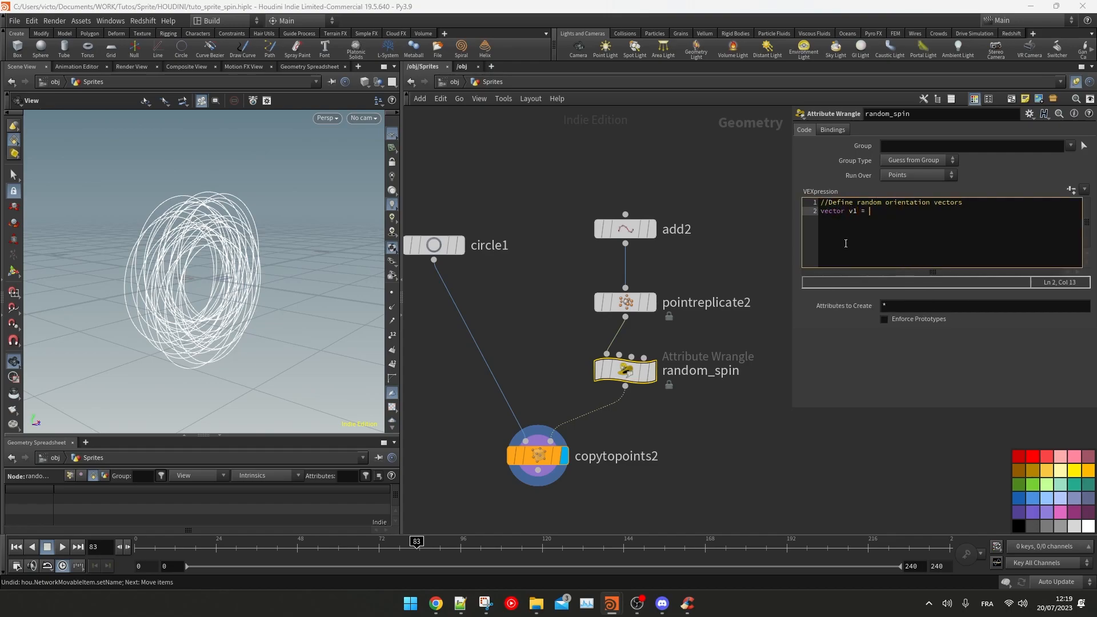
text(random();)
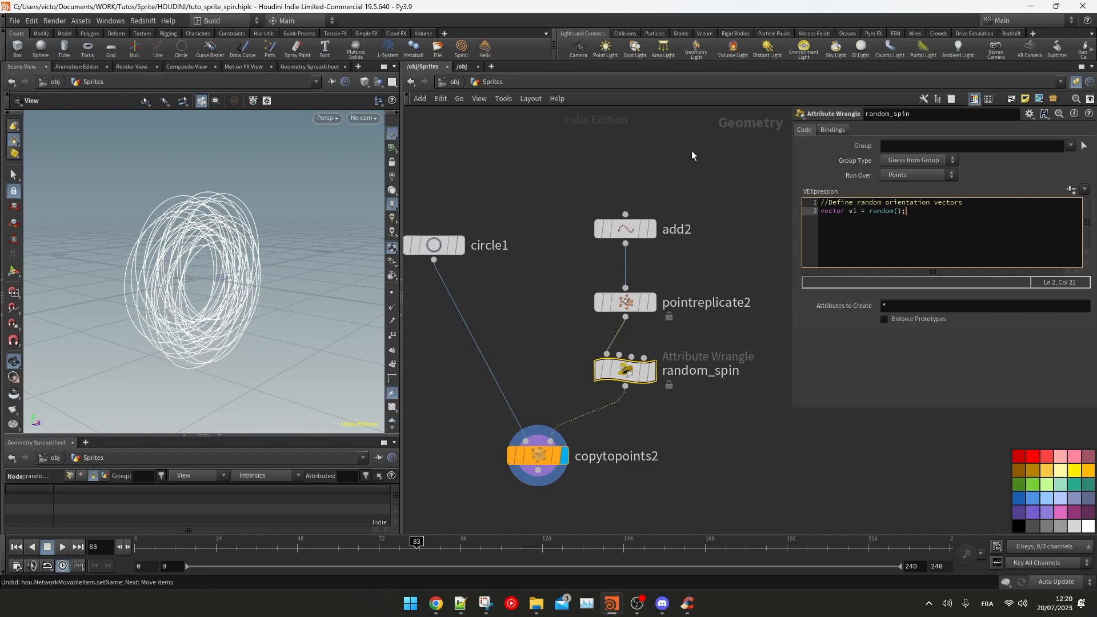
key(Left)
key(Left)
text(@)
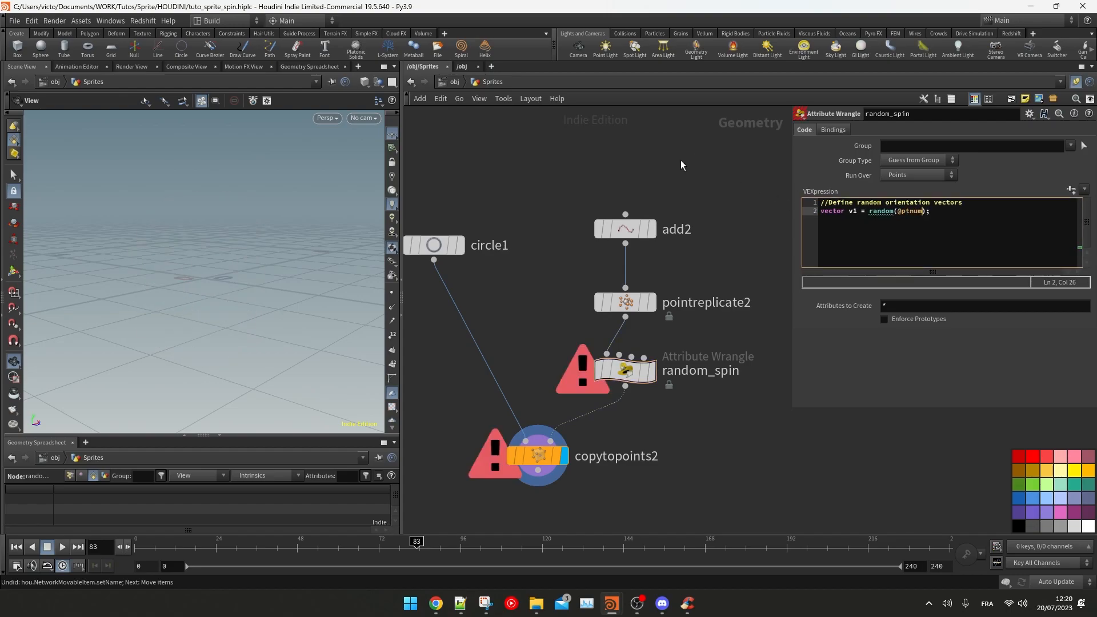
Step: Display random_spin and turn its v1 variable into the vector point attribute v@v1
click(650, 371)
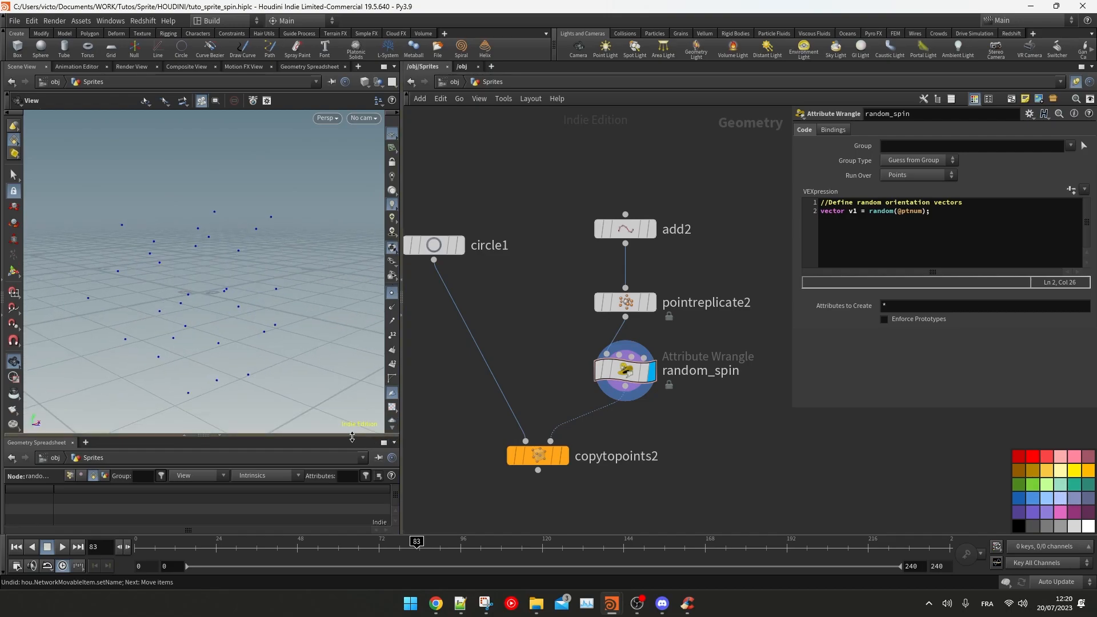
drag(401, 366, 418, 366)
double_click(847, 211)
text(v)
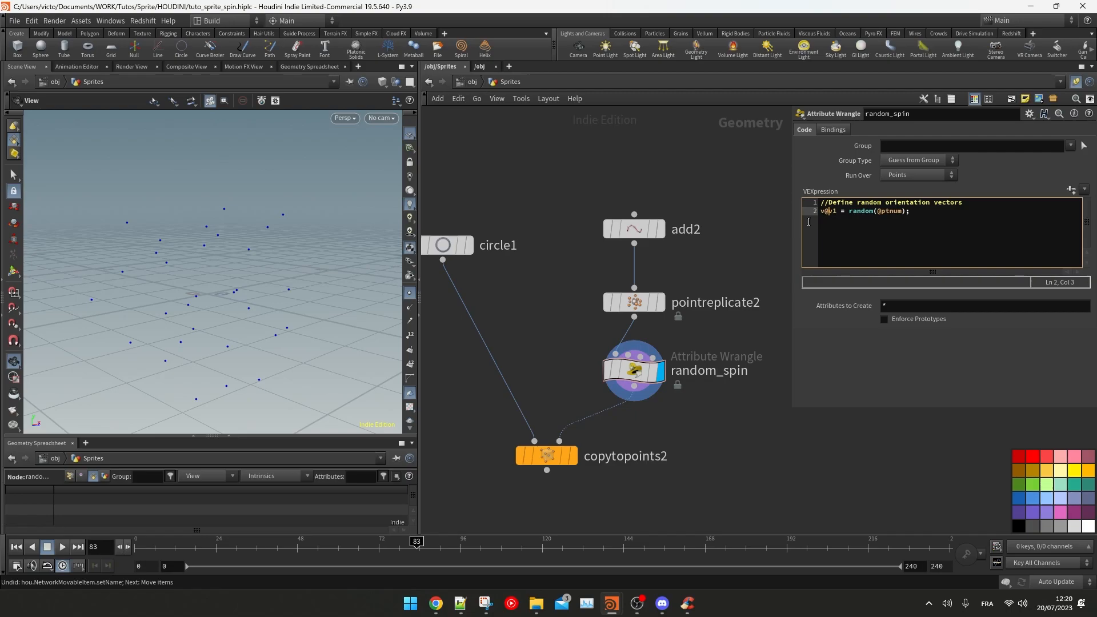
Step: Create a scene marker visualizer named v1 in Vector style that shows the v1 attribute
click(410, 429)
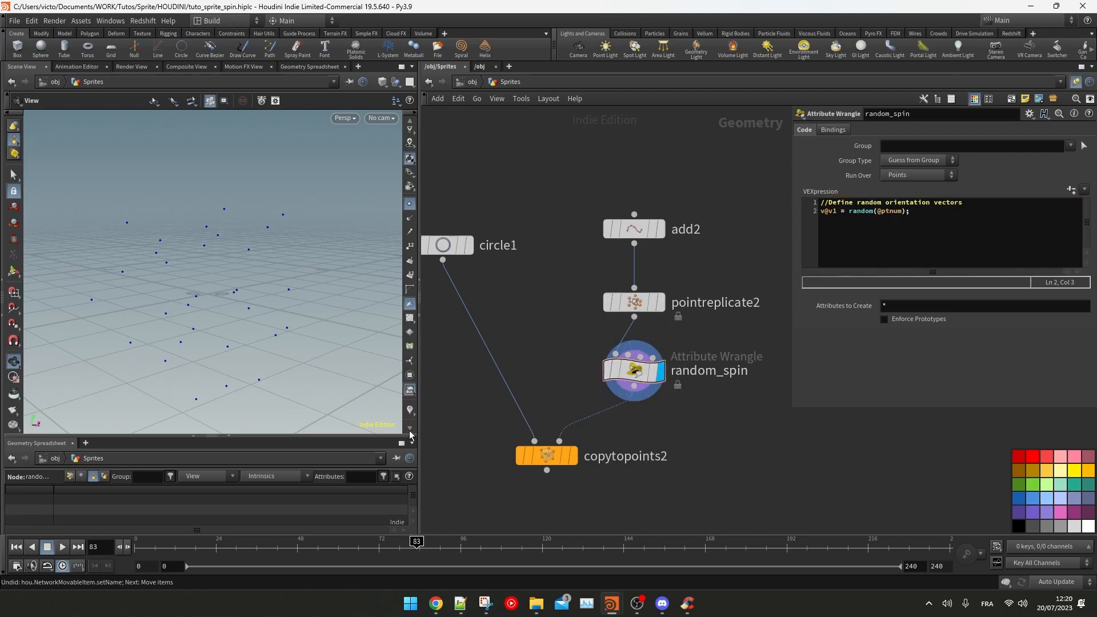
click(409, 277)
click(514, 340)
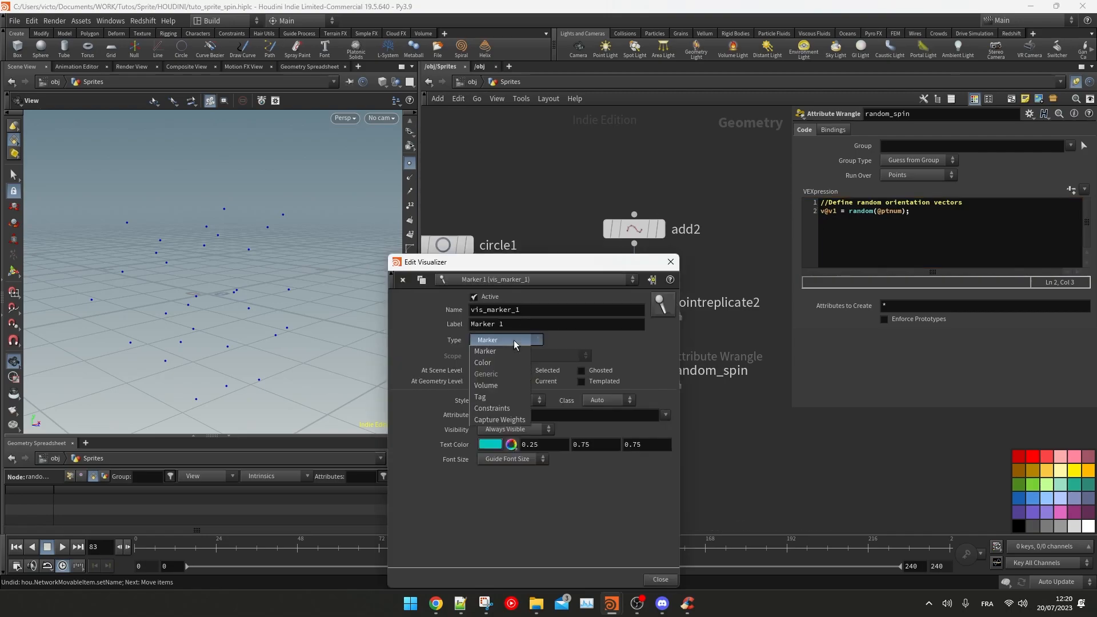
click(493, 353)
click(504, 400)
click(505, 456)
click(503, 416)
text(v1)
double_click(479, 310)
text(v1)
key(Tab)
click(655, 502)
mouse_move(240, 274)
mouse_down()
mouse_move(171, 267)
mouse_move(216, 215)
mouse_move(216, 277)
mouse_move(276, 301)
mouse_move(233, 286)
mouse_move(255, 272)
mouse_up()
click(854, 261)
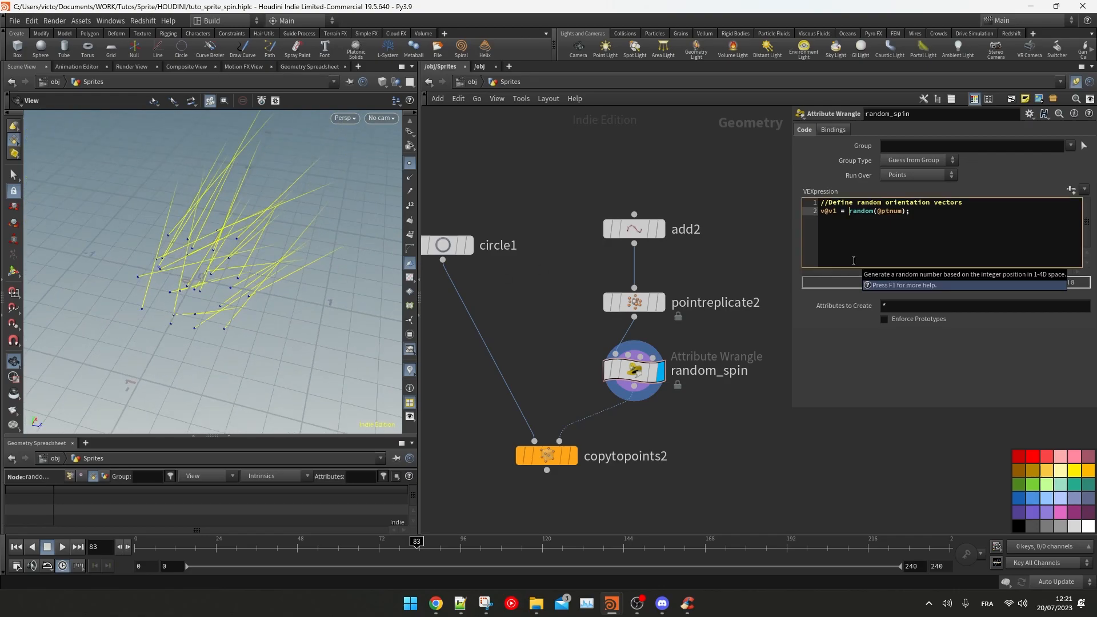
text(fit()
key(End)
key(Left)
text(,)
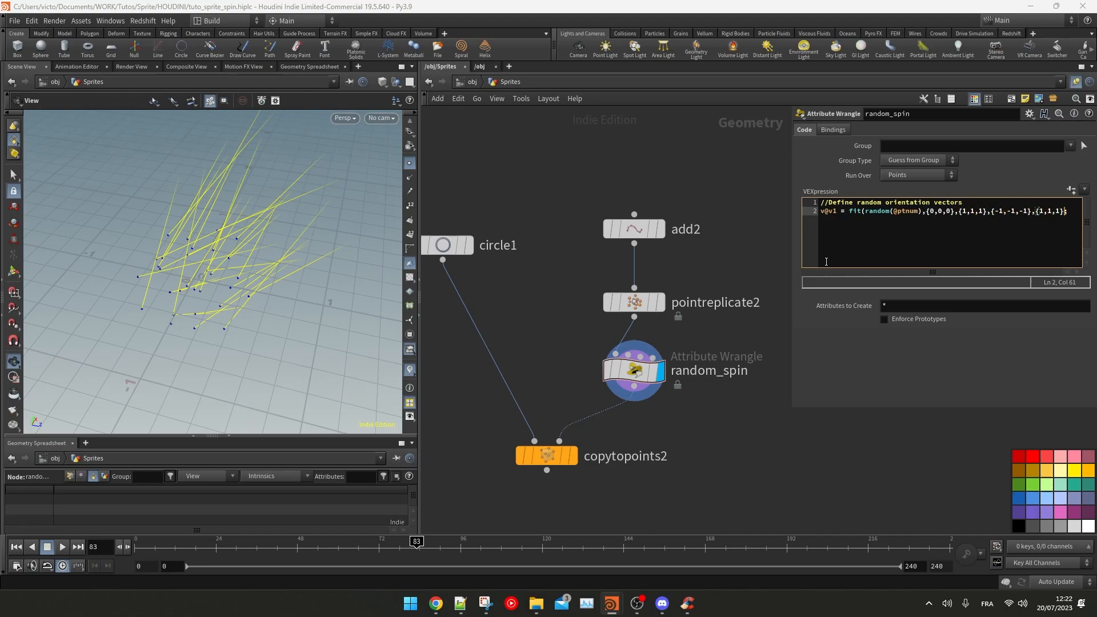
drag(343, 265, 179, 255)
right_drag(179, 255, 195, 284)
middle_drag(194, 285, 231, 222)
drag(231, 222, 254, 218)
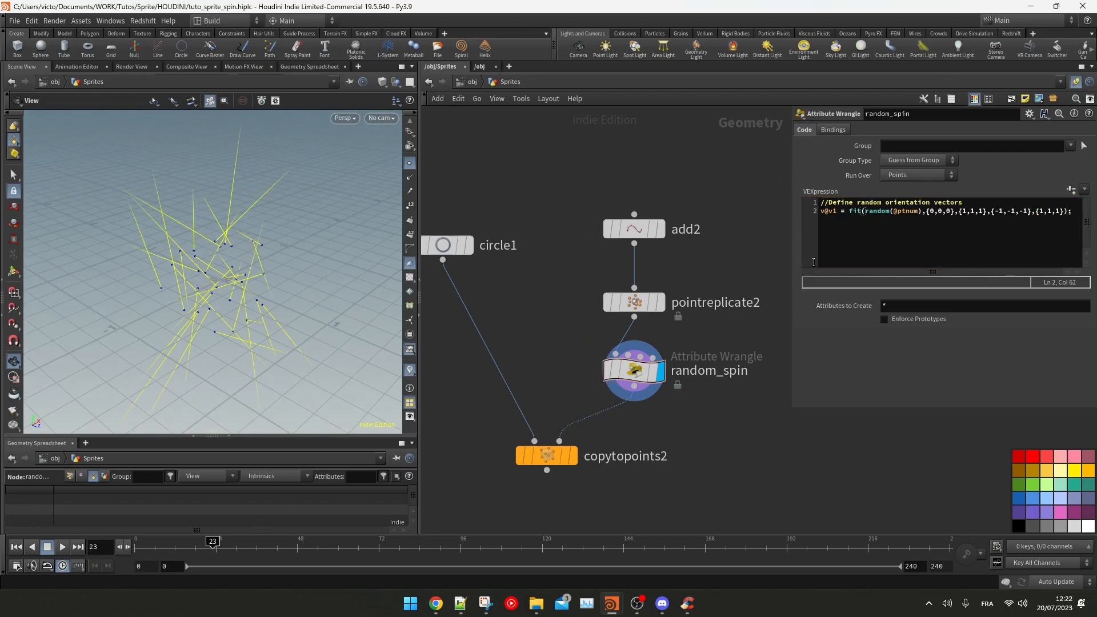
Step: Widen the parameter area and duplicate the v@v1 line beneath it as v@v2
drag(792, 239, 698, 240)
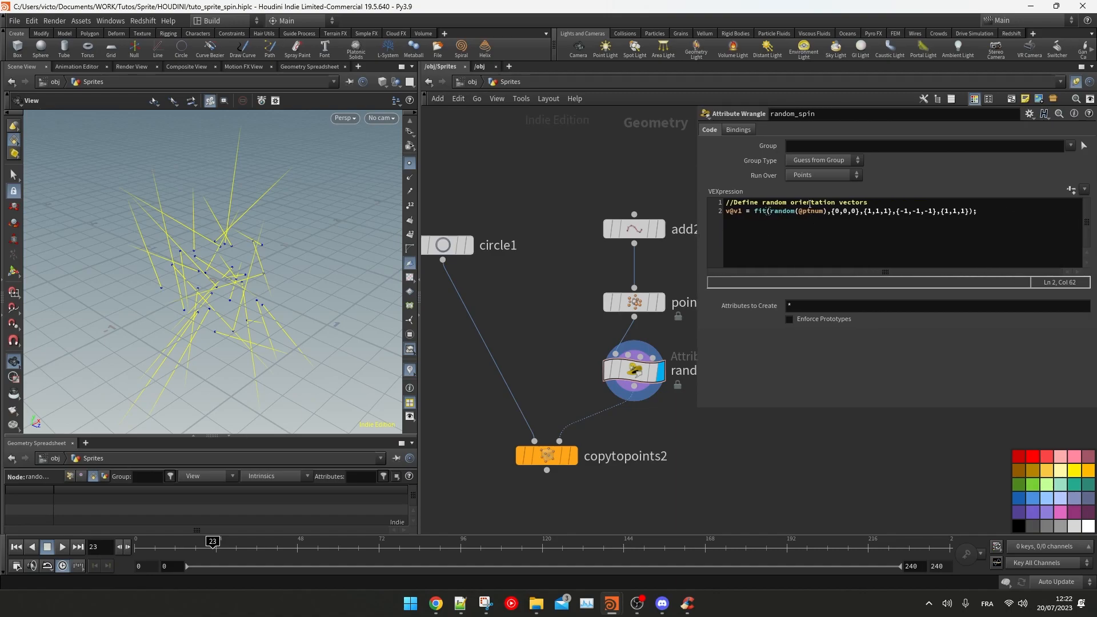
drag(988, 214, 715, 208)
key(ctrl+c)
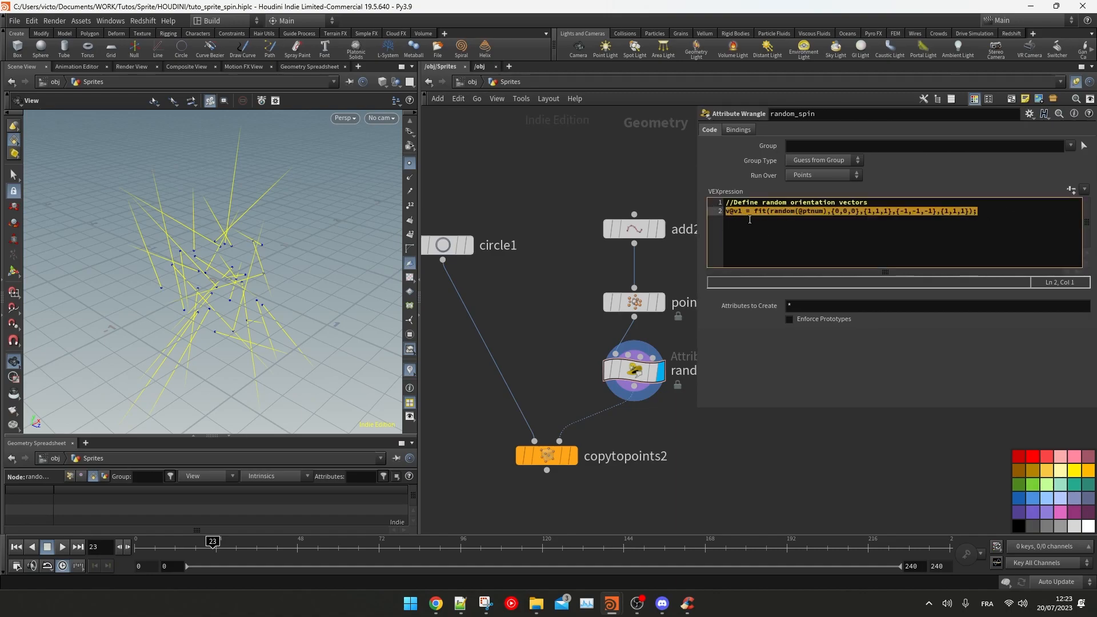
click(755, 212)
key(ctrl+v)
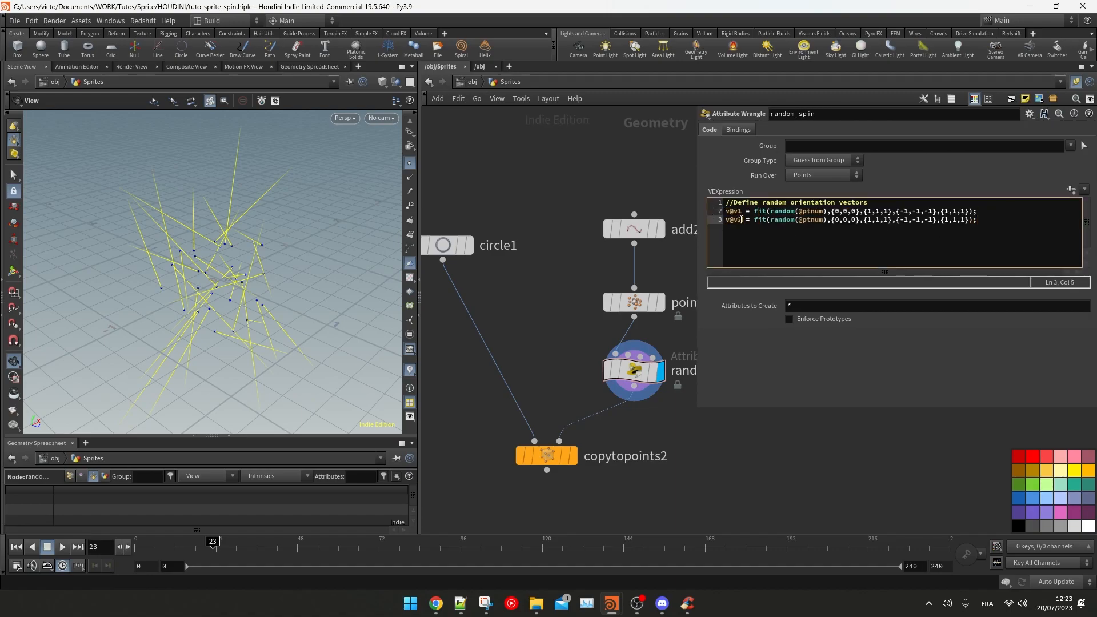
Step: Create a second scene marker visualizer in Vector style, with its name, label and attribute all set to v2
right_click(409, 370)
click(516, 312)
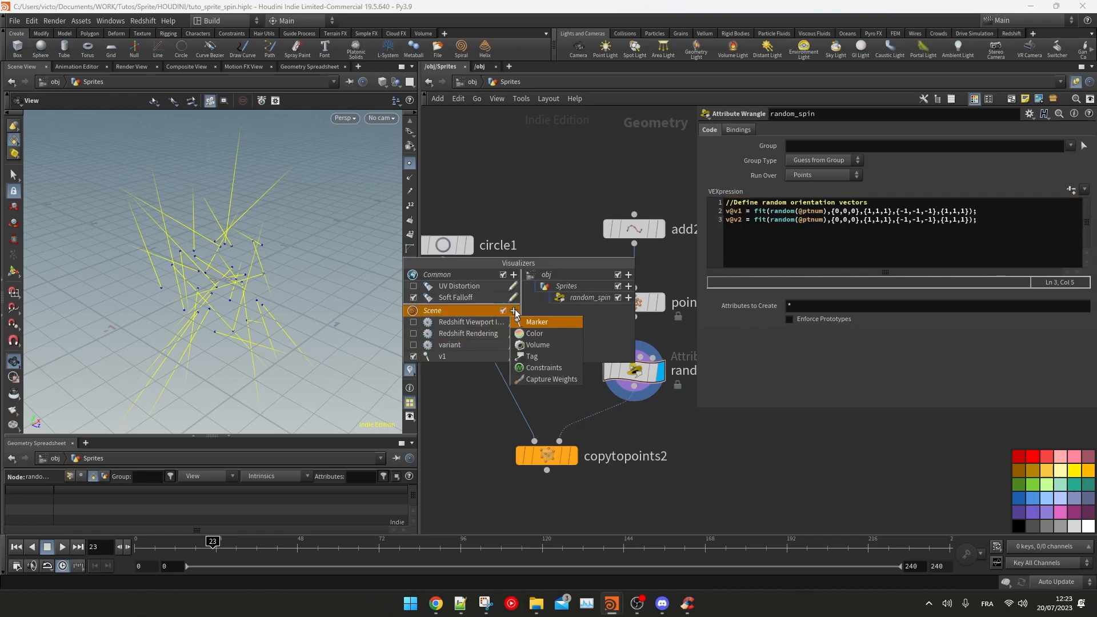
click(527, 321)
click(503, 329)
click(491, 386)
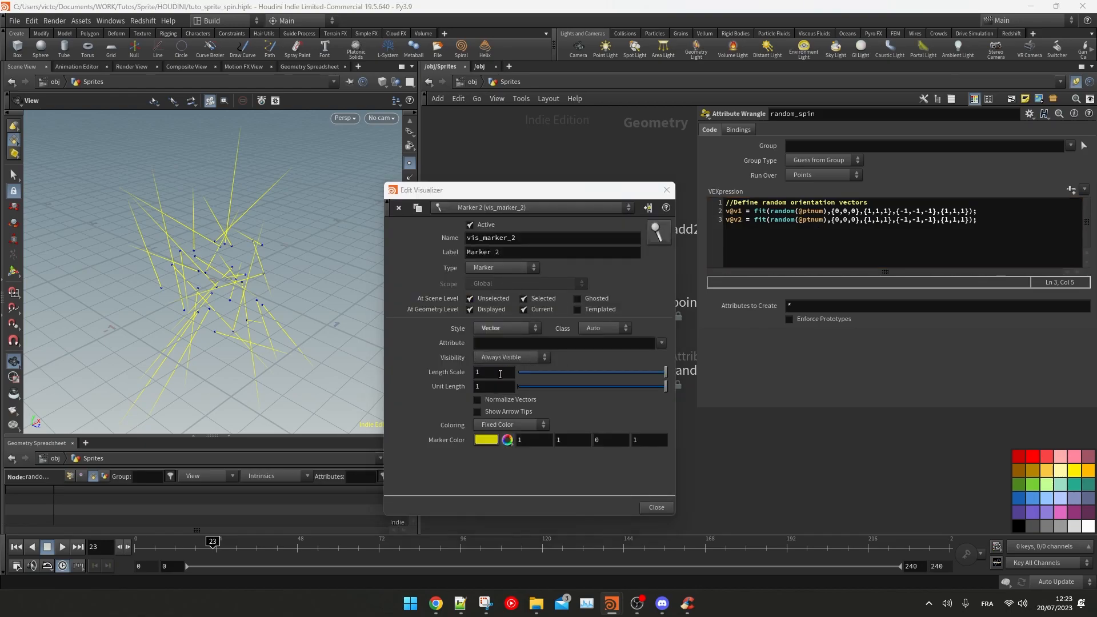
double_click(496, 253)
text(v2)
double_click(490, 239)
text(v2)
click(499, 346)
text(v2)
Step: Colour the v2 visualizer's marker bright green and close its settings
click(486, 440)
click(519, 361)
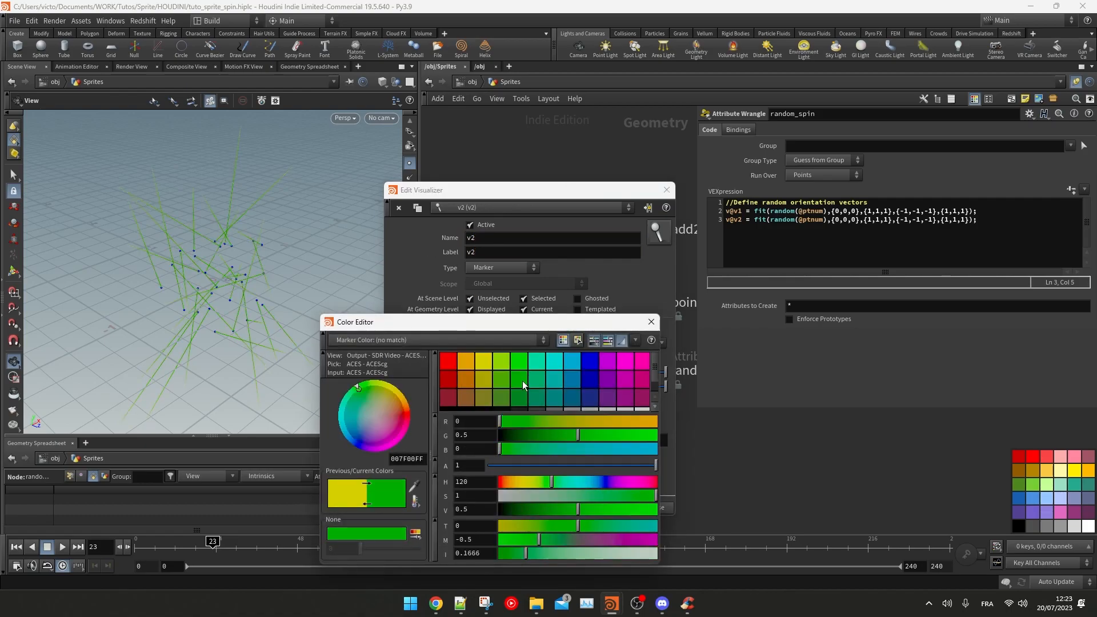
click(502, 380)
click(519, 363)
click(651, 323)
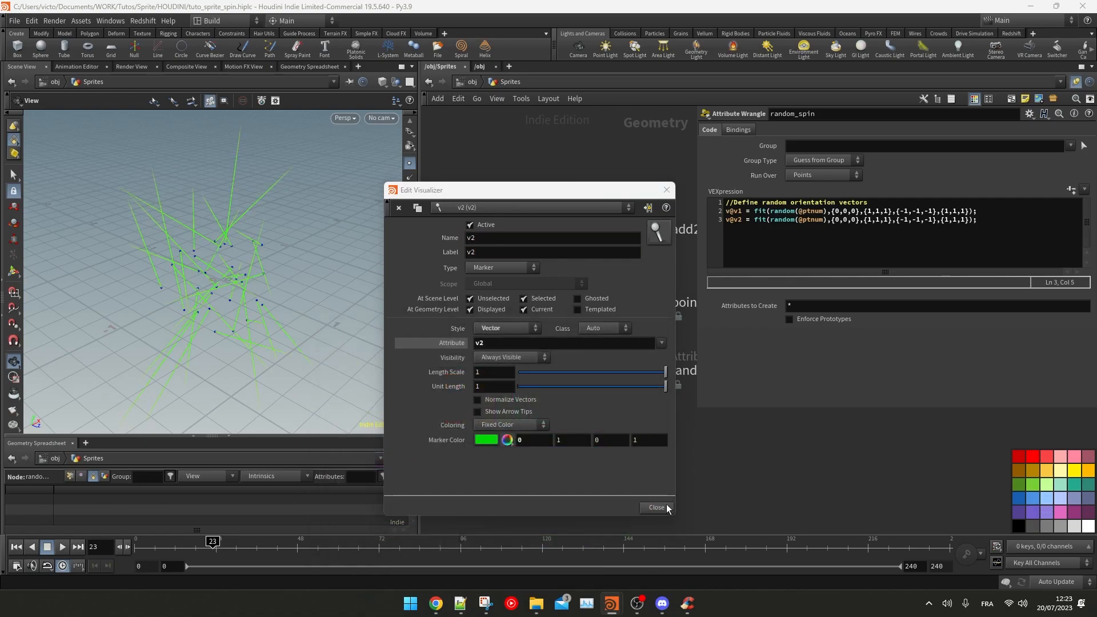
click(667, 507)
click(821, 219)
text(+ 1000)
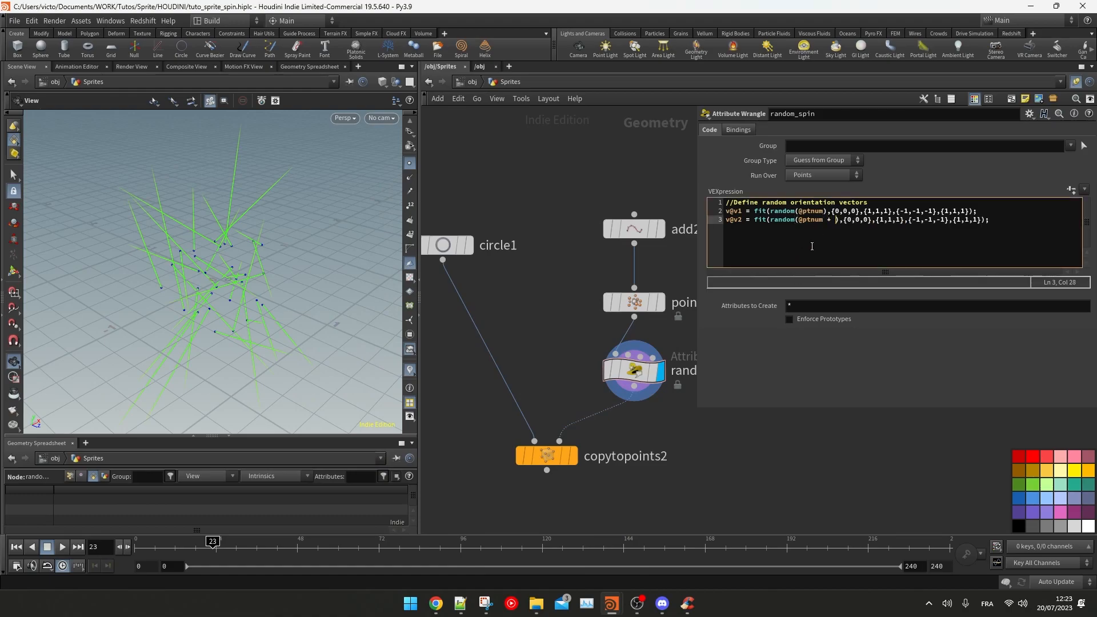
mouse_move(274, 251)
mouse_down()
mouse_move(232, 245)
mouse_move(282, 252)
mouse_up()
scroll(242, 248, up, 3)
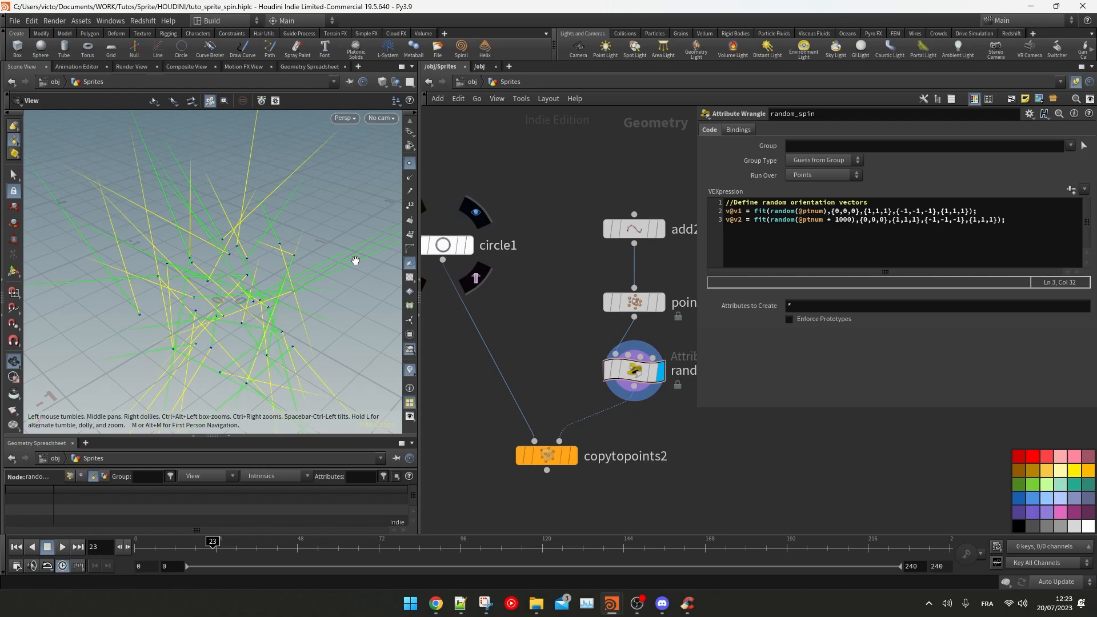
Step: Add the perpendicular vector line "v@v3 = cross(v@v1,v@v2);" to random_spin's code
click(974, 246)
key(Return)
text(v)
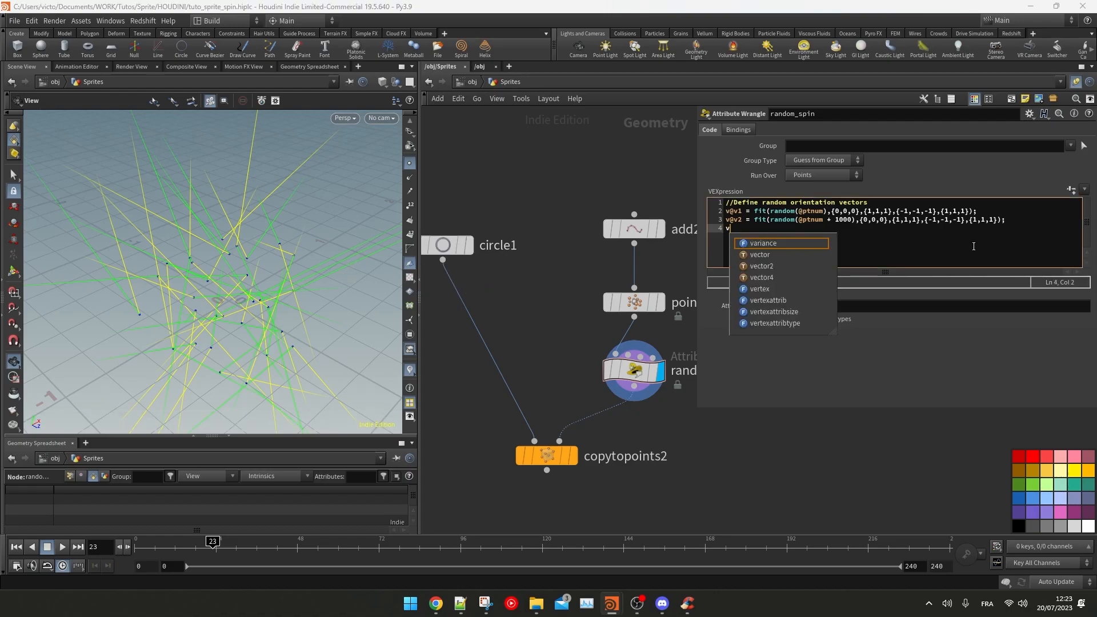
text(@v3 = cross(v@v1,v@v2);)
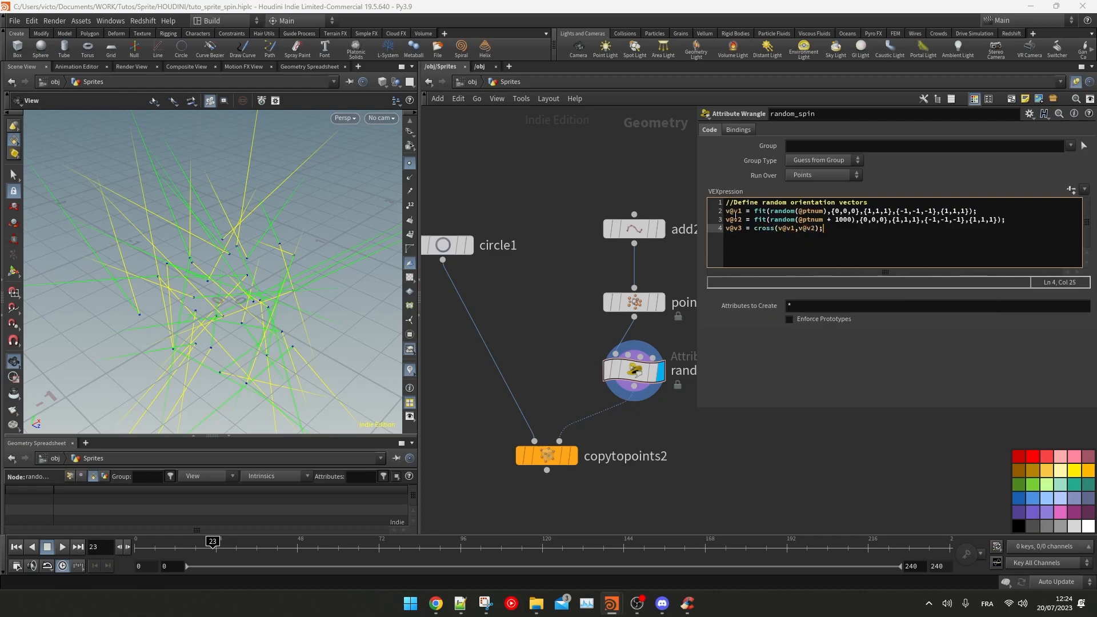
Step: Create a third scene marker visualizer named and labelled v3, in Vector style, showing the v3 attribute
right_click(412, 373)
click(515, 300)
click(526, 306)
double_click(522, 250)
text(v3)
double_click(515, 238)
text(v3)
click(522, 344)
text(v3)
click(506, 329)
click(501, 383)
Step: Colour the v3 visualizer's marker bright red, close its settings and inspect the three vectors
click(493, 439)
click(455, 379)
click(449, 363)
click(651, 323)
click(666, 190)
mouse_move(286, 254)
mouse_down()
mouse_move(257, 245)
mouse_move(289, 272)
mouse_move(298, 252)
mouse_up()
Step: Wrap the whole v@v1 fit expression in normalize()
click(754, 211)
text(normalize()
click(1015, 211)
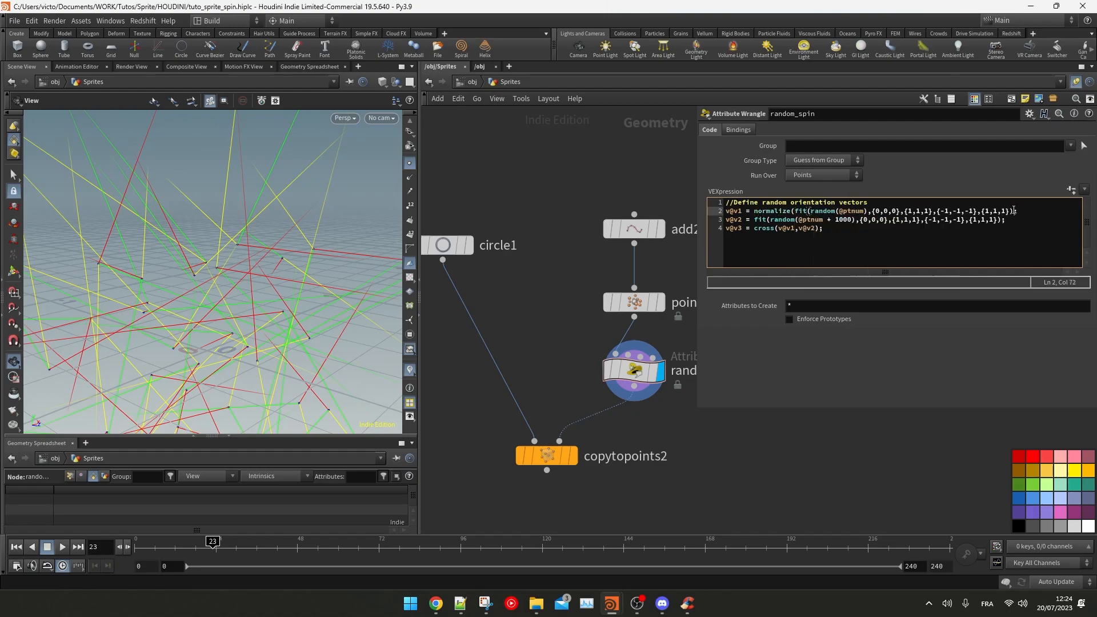
click(855, 449)
Step: Wrap the v@v2 fit expression and the v@v3 cross product in normalize() as well
double_click(772, 211)
key(ctrl+c)
click(755, 220)
key(ctrl+v)
text(()
click(1044, 220)
text())
click(754, 229)
key(ctrl+v)
text(()
Step: Start a new code section with the comment "//Spin by time" below the vectors and save the scene
key(Return)
key(Return)
key(ctrl+s)
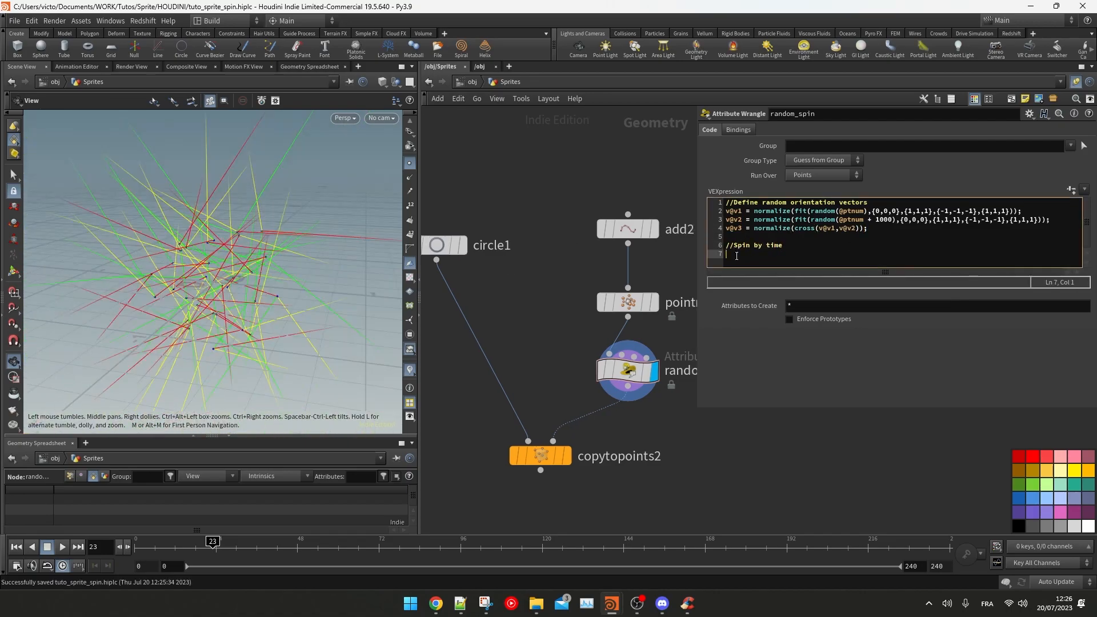
Step: Declare float angle = chf("angle"); in the random_spin code, create its Angle parameter and set it to 0.677
text(float angle = chf("angle")
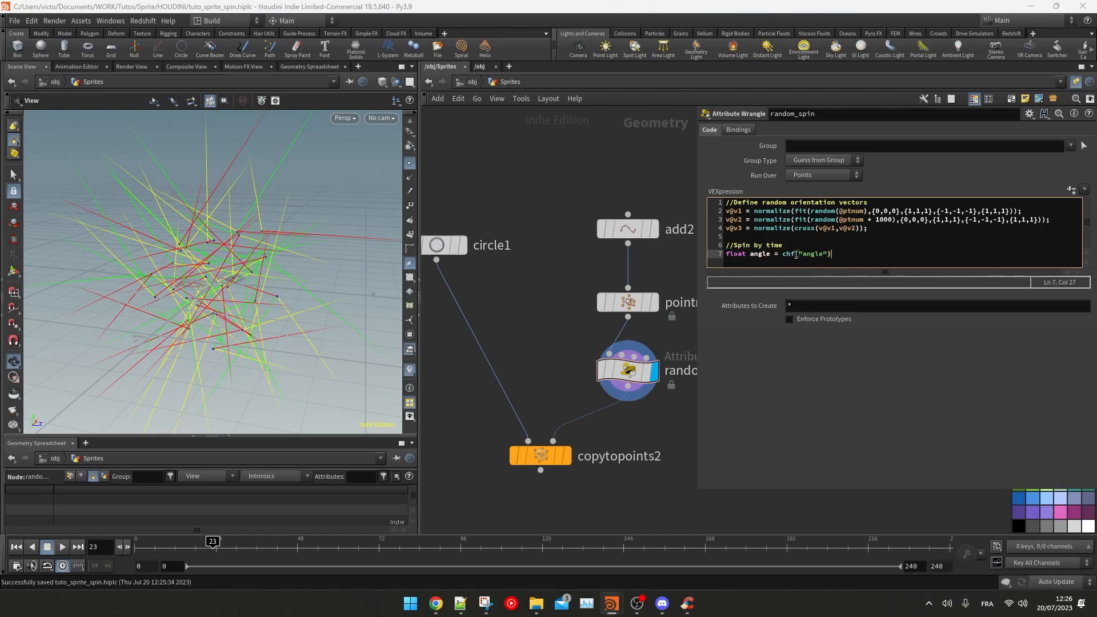
click(1072, 189)
drag(831, 337, 1004, 336)
Step: Extend the Angle parameter's range in the wrangle's parameter interface and set Angle to 47.8
click(1030, 114)
click(1054, 141)
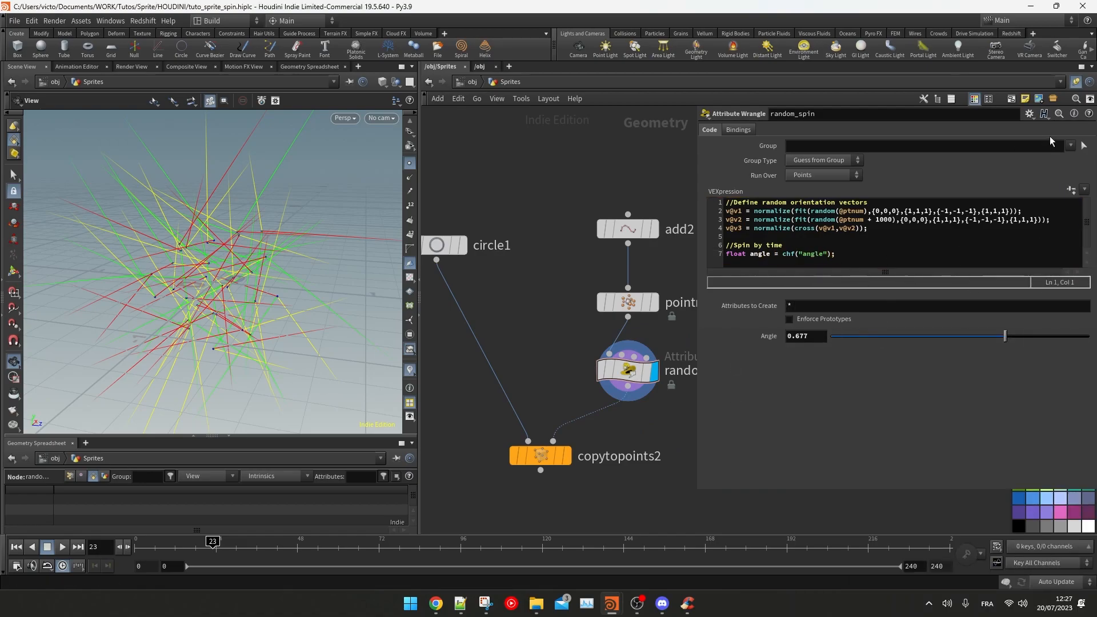
click(758, 340)
click(1038, 246)
text(80)
click(960, 246)
click(1080, 247)
click(1027, 441)
drag(961, 337, 994, 334)
Step: Wrap the angle channel call in radians() so the line reads float angle = radians(chf("angle"));
click(783, 255)
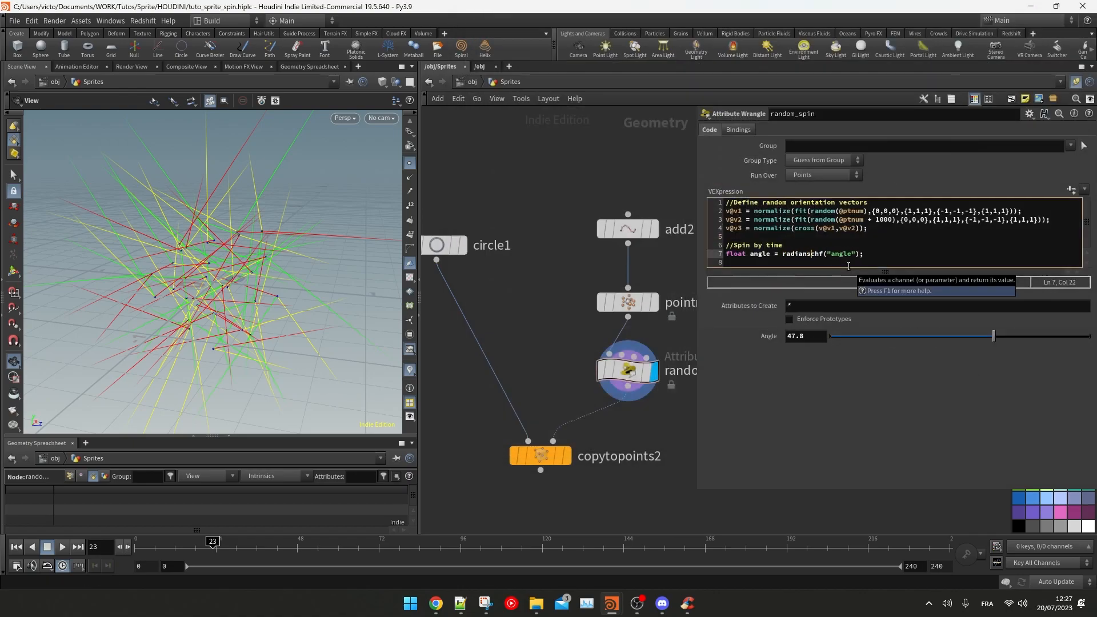
text(()
key(End)
key(Left)
text())
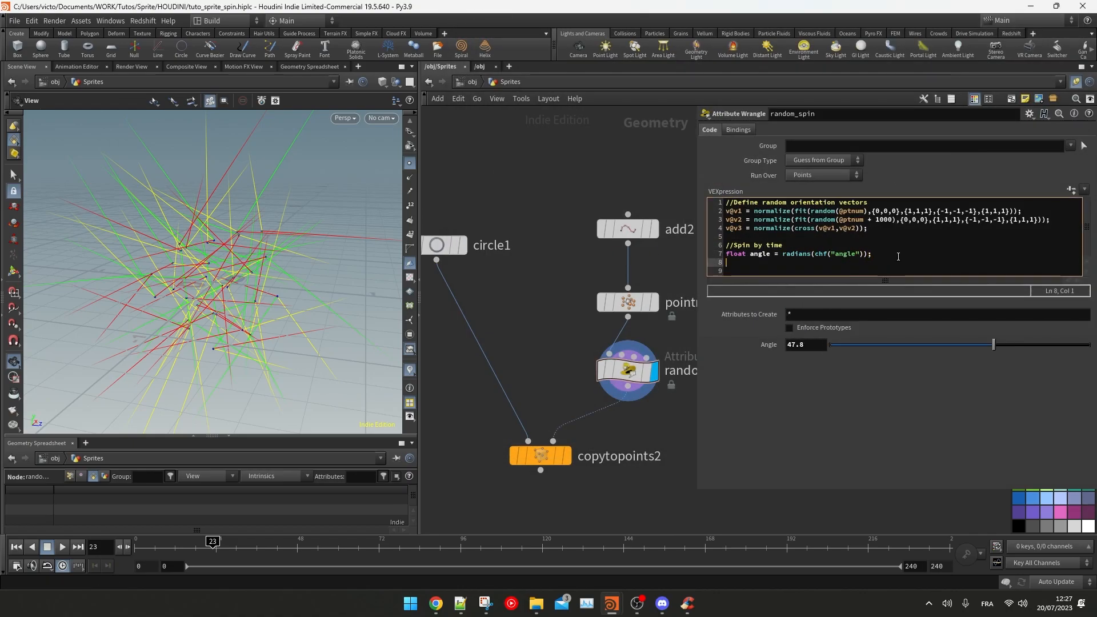
Step: Add the line vector4 quat = quaternion(angle,v@v3); below the angle declaration
click(750, 263)
text(vector4 quat)
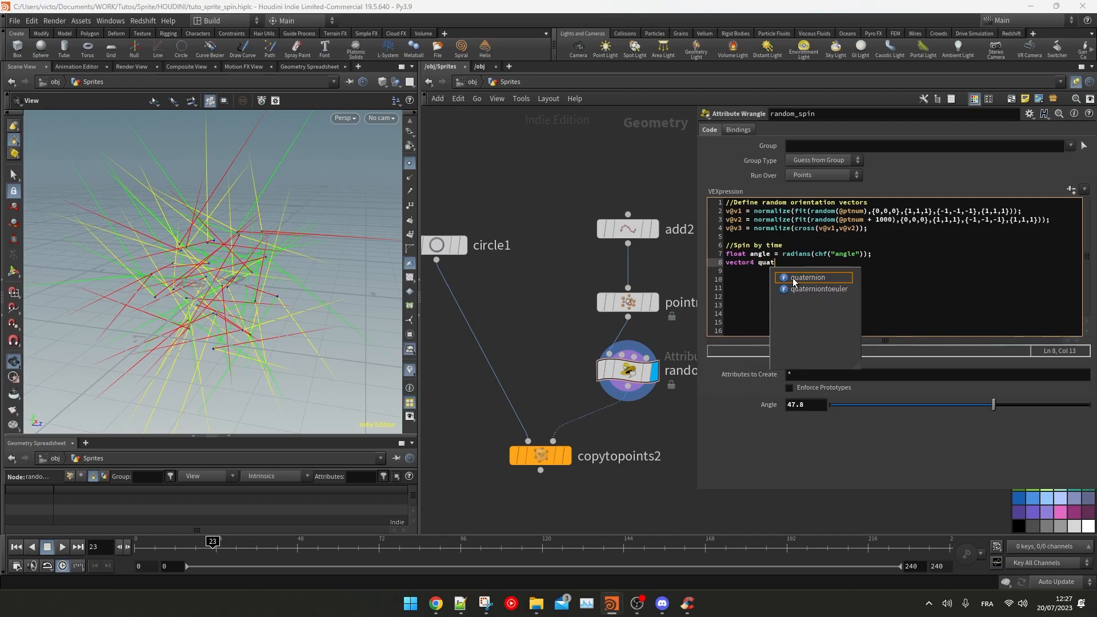
text( = quaternion(angle,v@v3)
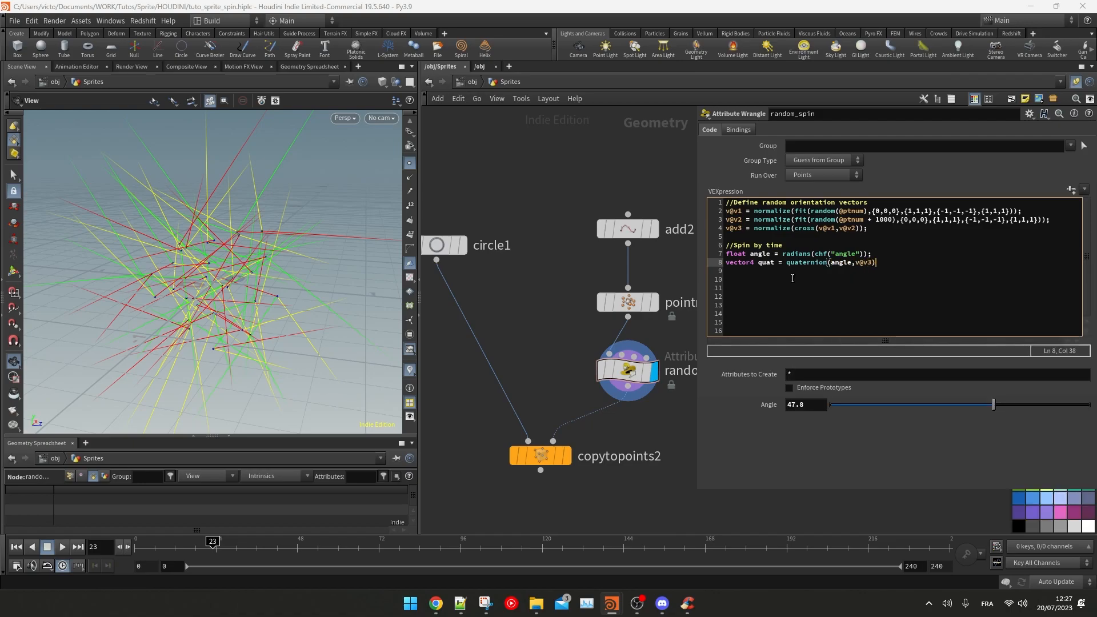
text();)
Step: Add v@v1 = qrotate(quat,v@v1); below the quaternion line and test the rotation with Angle at 91.6
click(760, 280)
text(v@v1 = qrotate(quat)
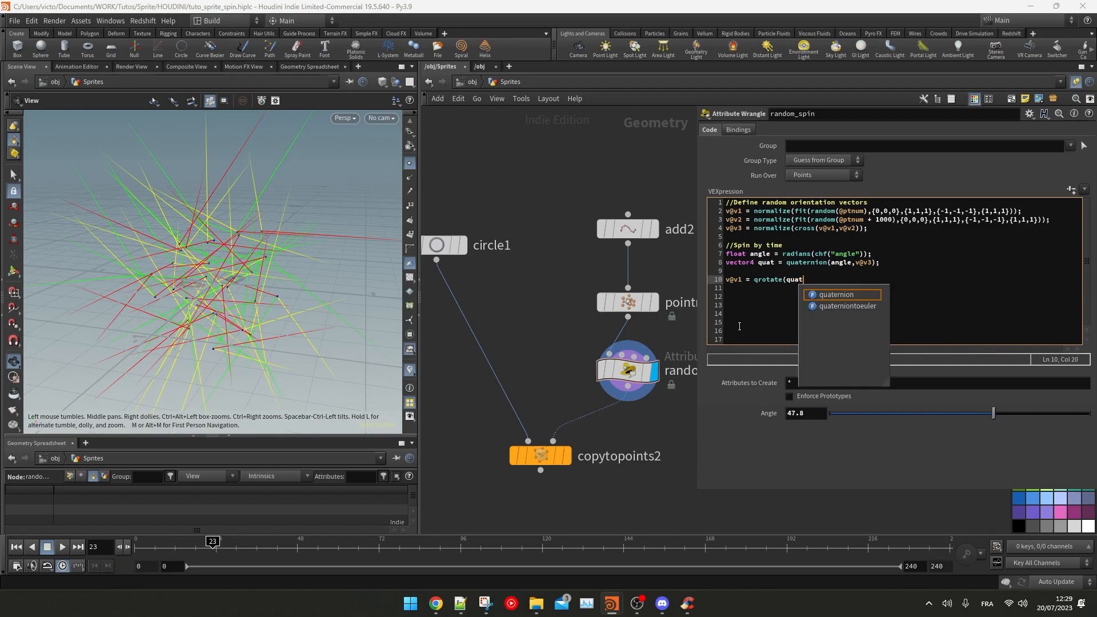
text(,v@v1);)
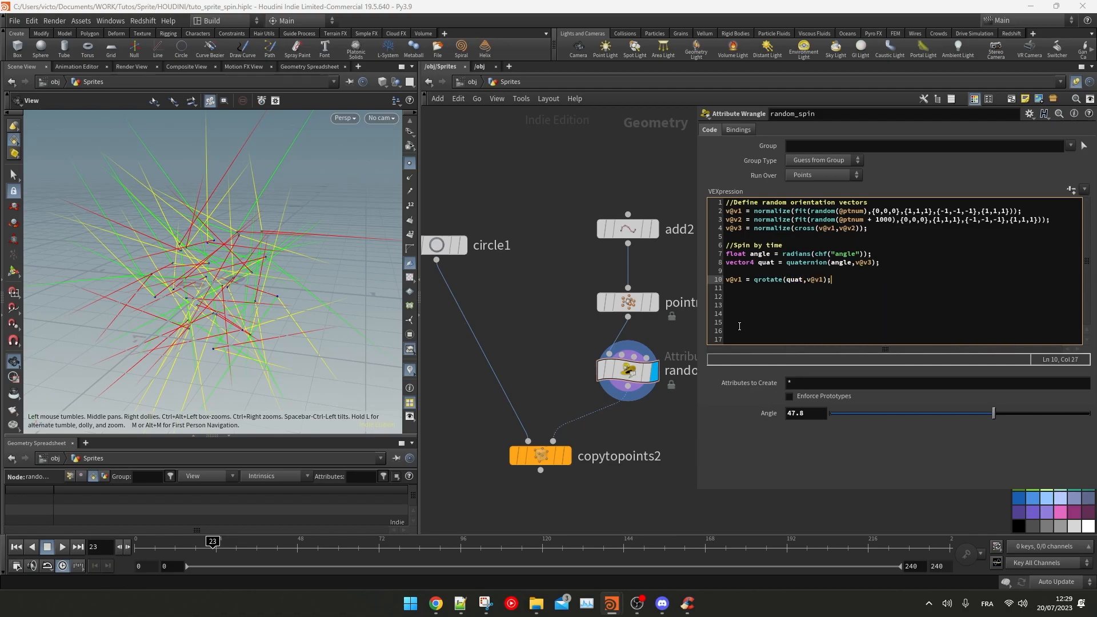
drag(994, 413, 971, 378)
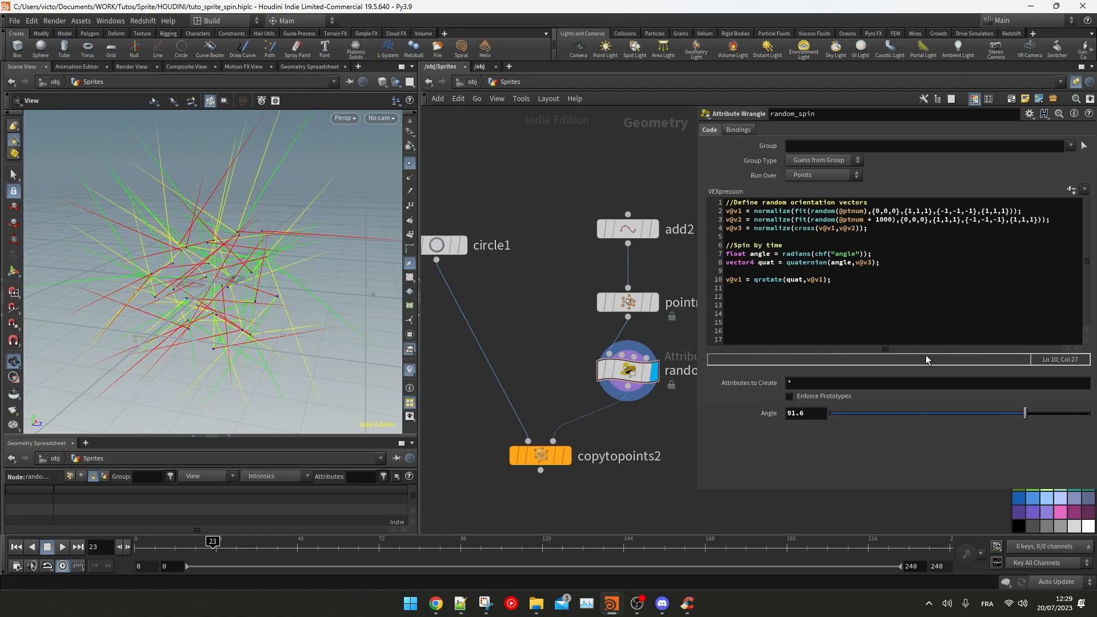
Step: Add the comment //Apply rotation at the end of the code, followed by v@N = v@v1;
click(769, 307)
text(//Apply rotatio)
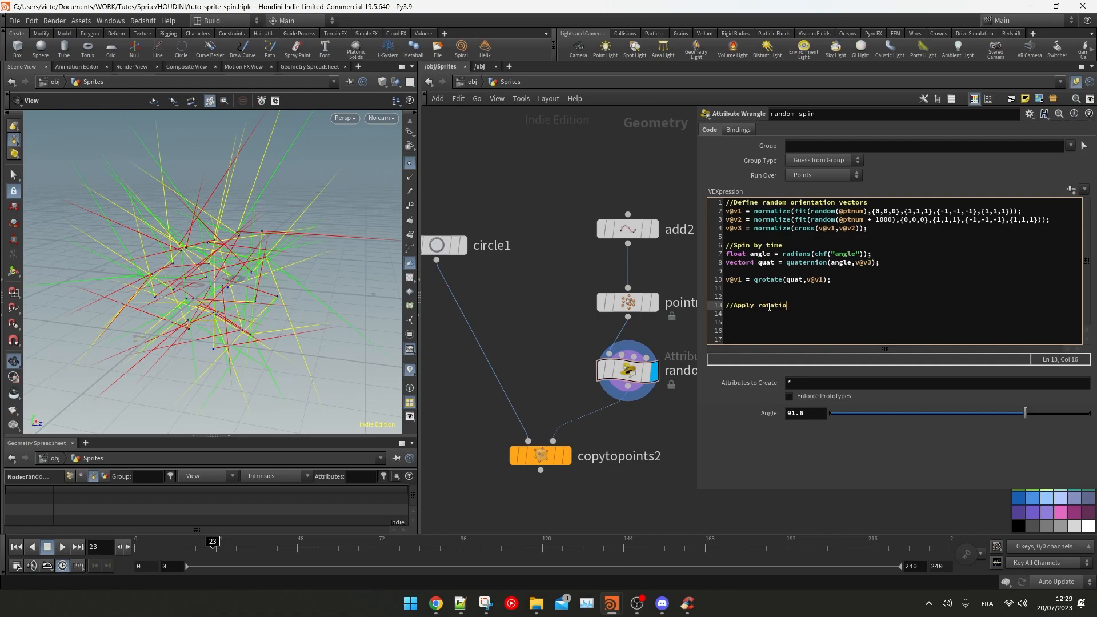
text(n)
key(Return)
text(v@N = v@v1;)
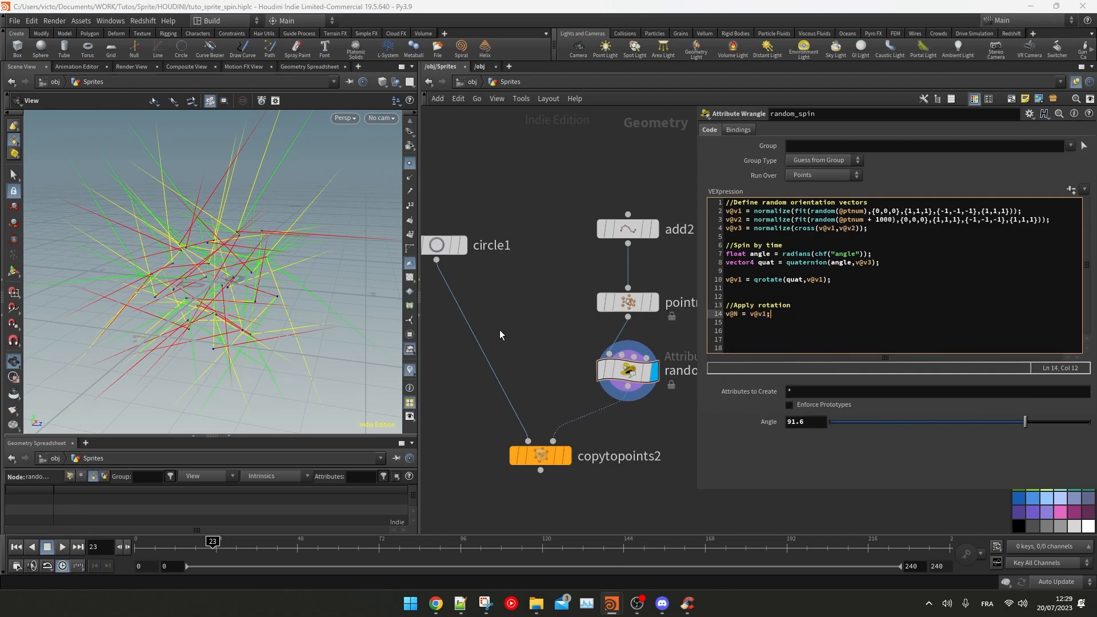
Step: Display the copytopoints2 result without point markers and set random_spin's Angle to 70.9
click(567, 456)
click(542, 456)
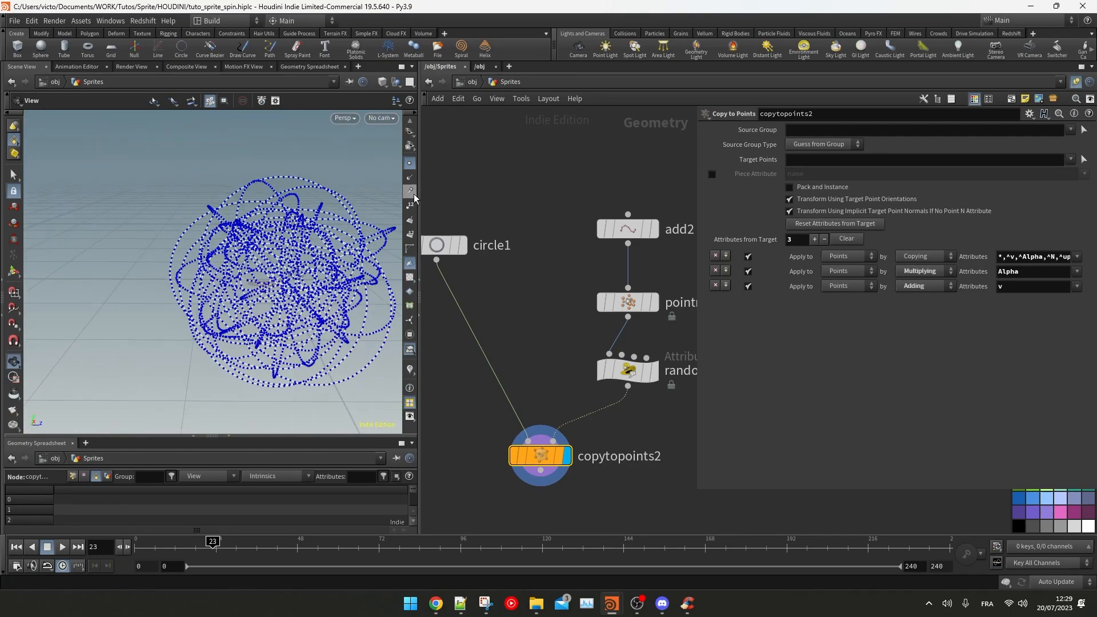
click(610, 378)
drag(986, 419, 938, 380)
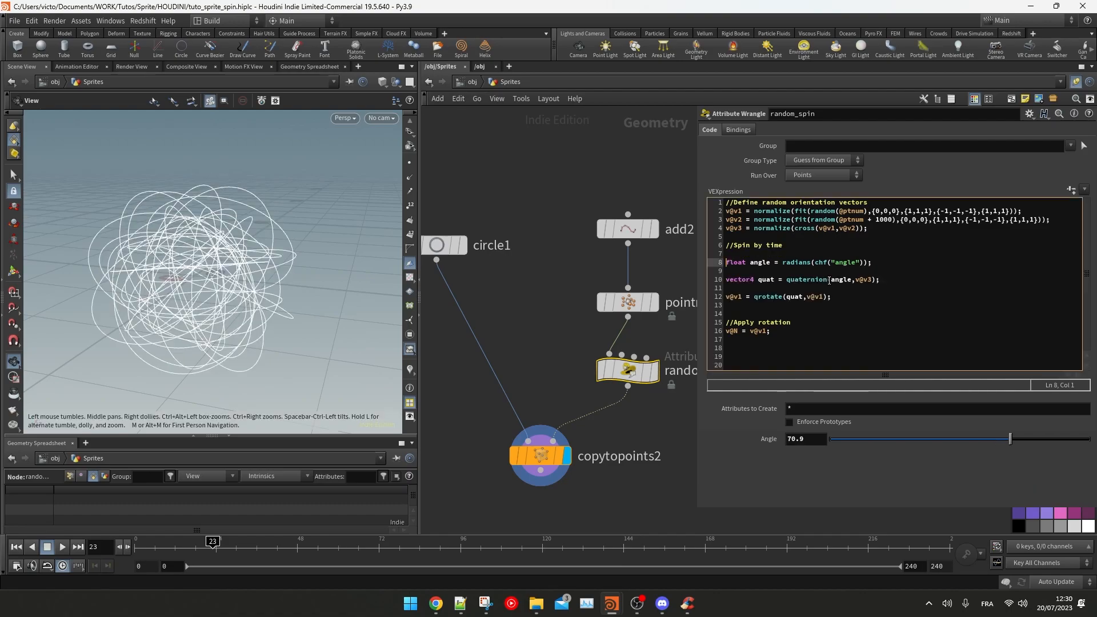
text(//)
click(842, 280)
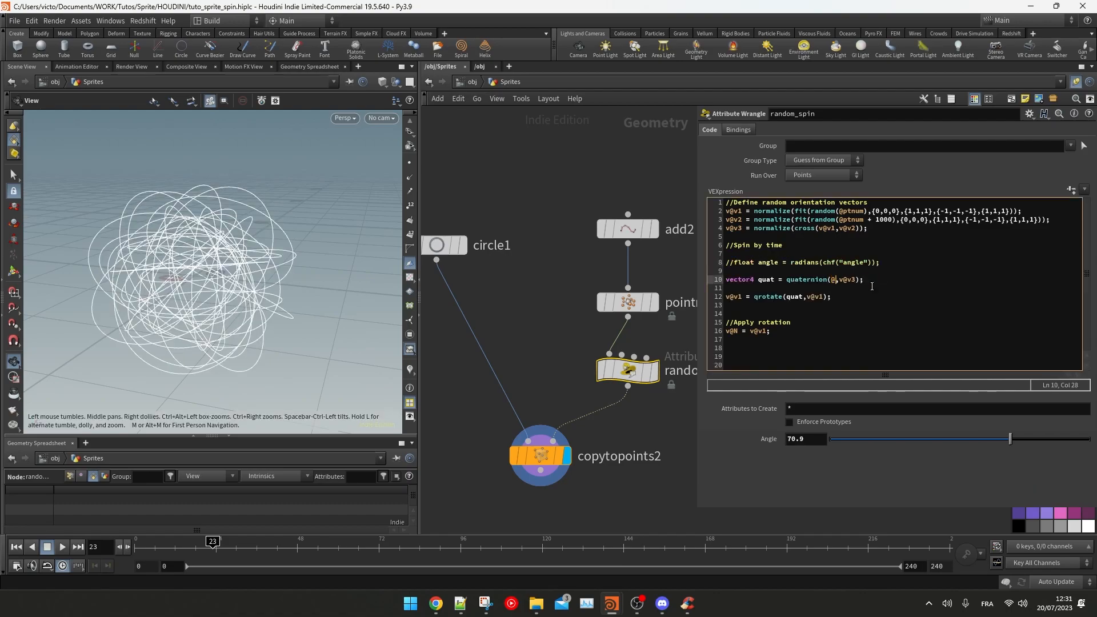
text(30)
click(673, 400)
drag(215, 542, 288, 540)
click(832, 280)
text(radians()
key(ctrl+Right)
key(ctrl+Right)
key(ctrl+Right)
key(ctrl+Right)
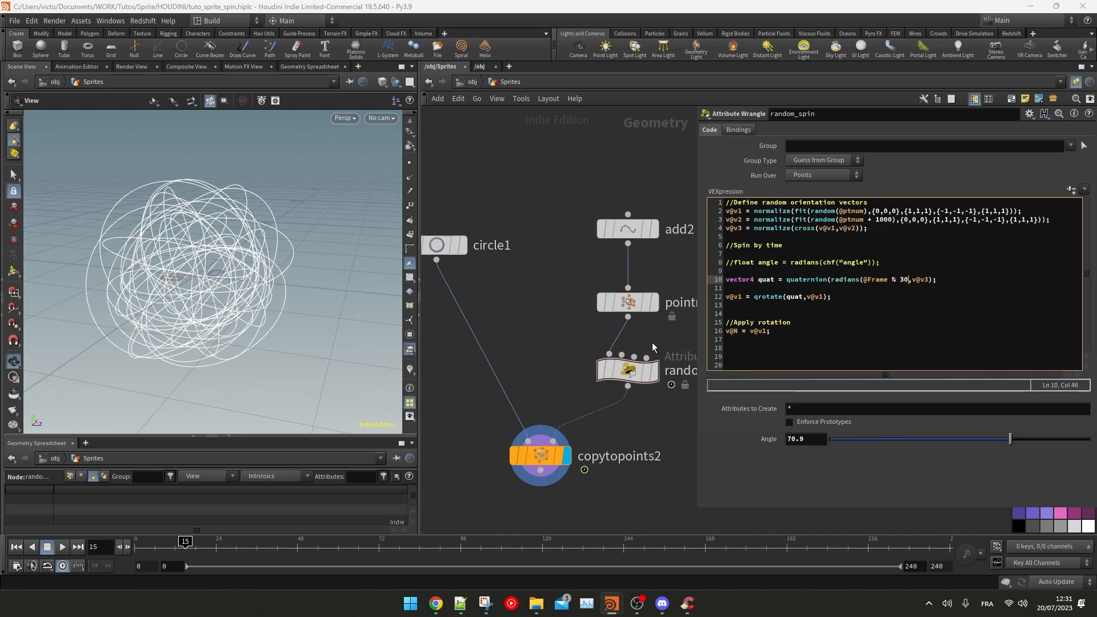
text())
click(653, 343)
drag(185, 543, 430, 528)
click(864, 280)
text(fit()
key(ctrl+Right)
key(ctrl+Right)
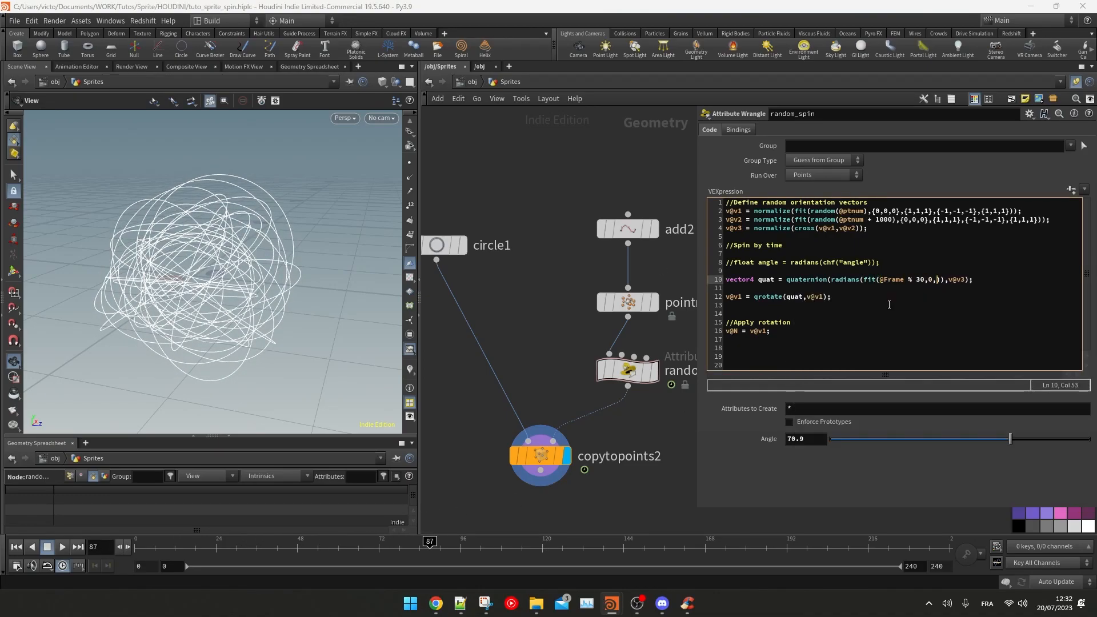
text(,36)
drag(210, 547, 239, 543)
Step: Reduce the point replicate node's count to 1 and scrub the timeline to inspect a single circle's spin
click(628, 302)
drag(805, 173, 763, 176)
text(1)
key(Return)
drag(202, 318, 290, 305)
mouse_move(171, 541)
mouse_down()
mouse_move(140, 539)
mouse_move(188, 528)
mouse_up()
drag(226, 309, 193, 342)
drag(178, 541, 226, 542)
Step: Replace the commented angle line with int turnTime = chi("Turn_Time"); and create its Turn Time parameter
drag(881, 262, 734, 263)
drag(734, 263, 725, 263)
key(BackSpace)
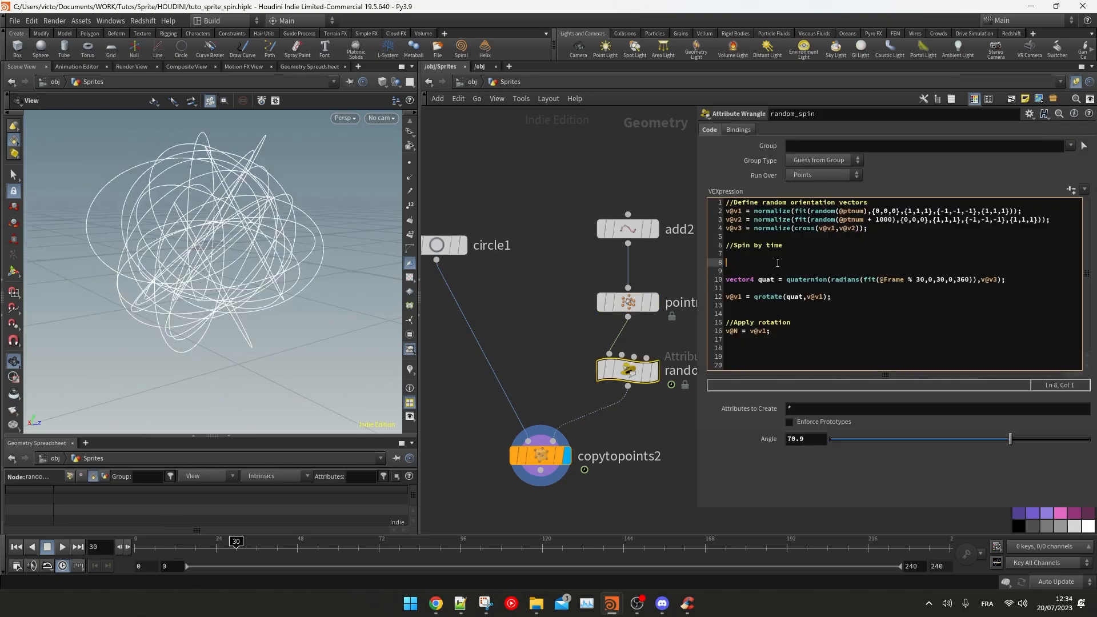
text(int turnTime )
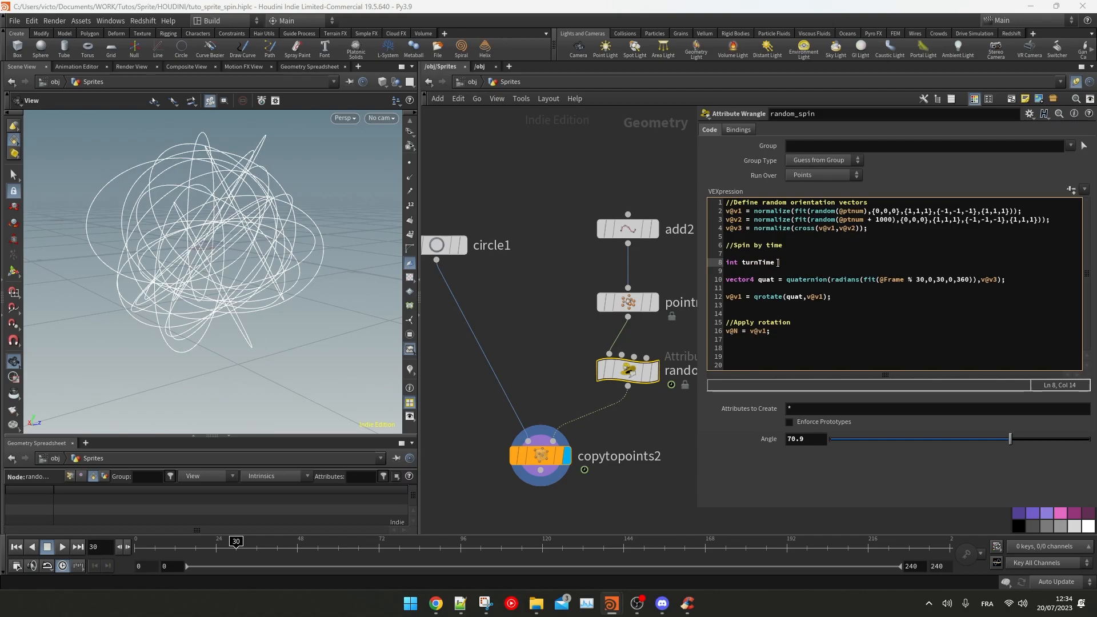
text(= chi(")
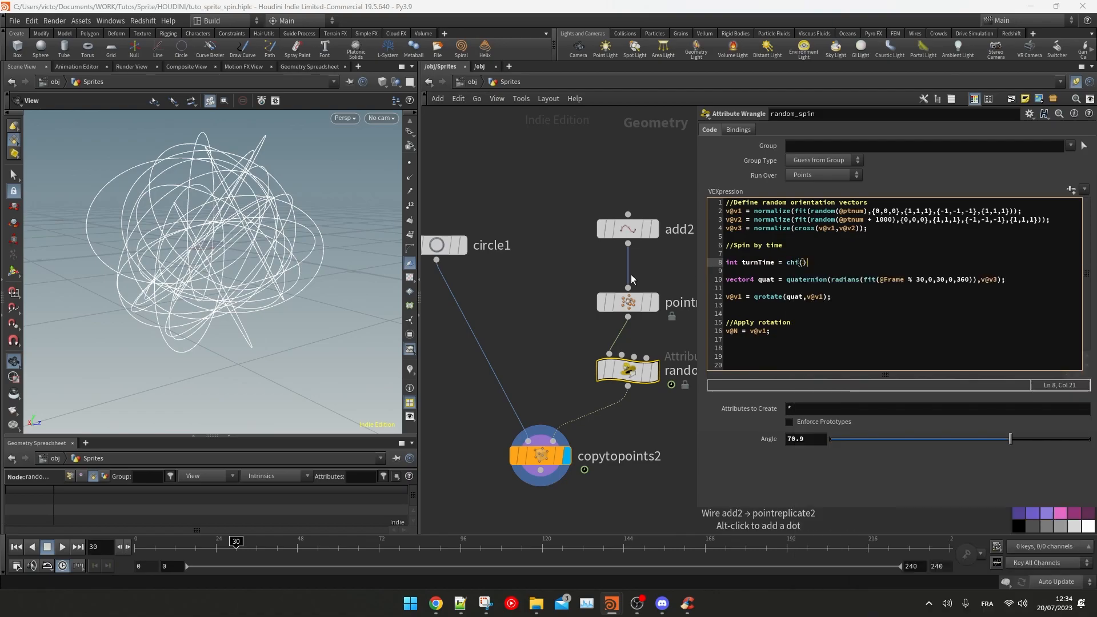
text(Turn_Time");)
click(1072, 189)
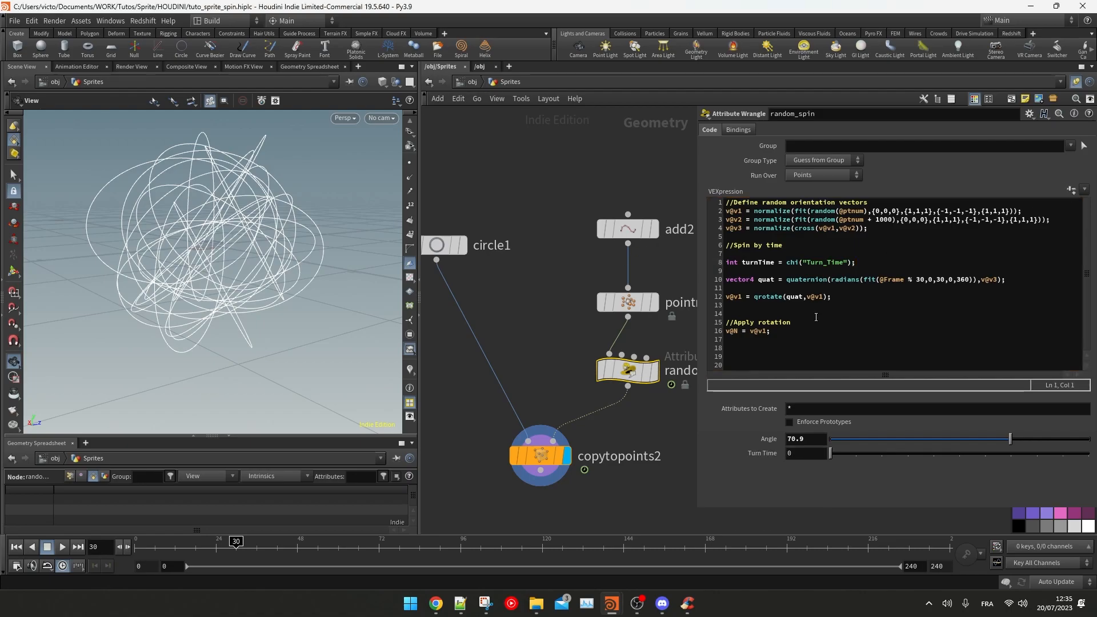
Step: Replace both 30 values in the quaternion line with turnTime
double_click(759, 262)
double_click(918, 280)
key(ctrl+v)
key(ctrl+v)
Step: Set Turn Time to 50 and play the animation
drag(833, 453, 908, 454)
drag(179, 546, 303, 550)
text(50)
key(Return)
click(62, 548)
Step: Try Turn Time values of 150 and 200 during playback, and finish with 10
double_click(802, 454)
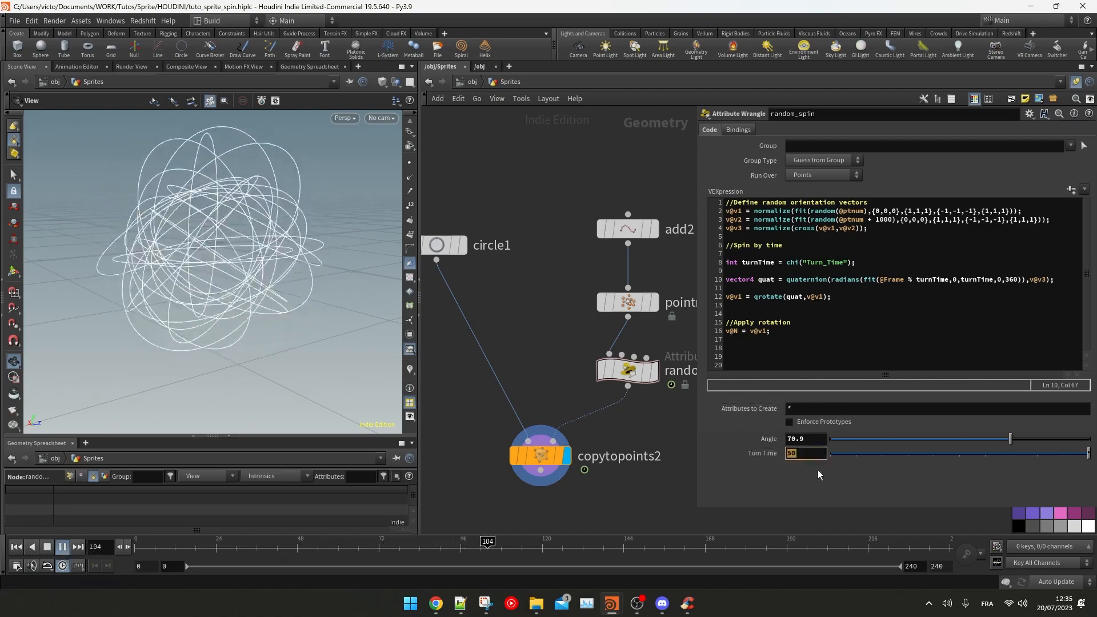
text(150)
key(Return)
double_click(807, 456)
text(200)
key(Return)
double_click(807, 455)
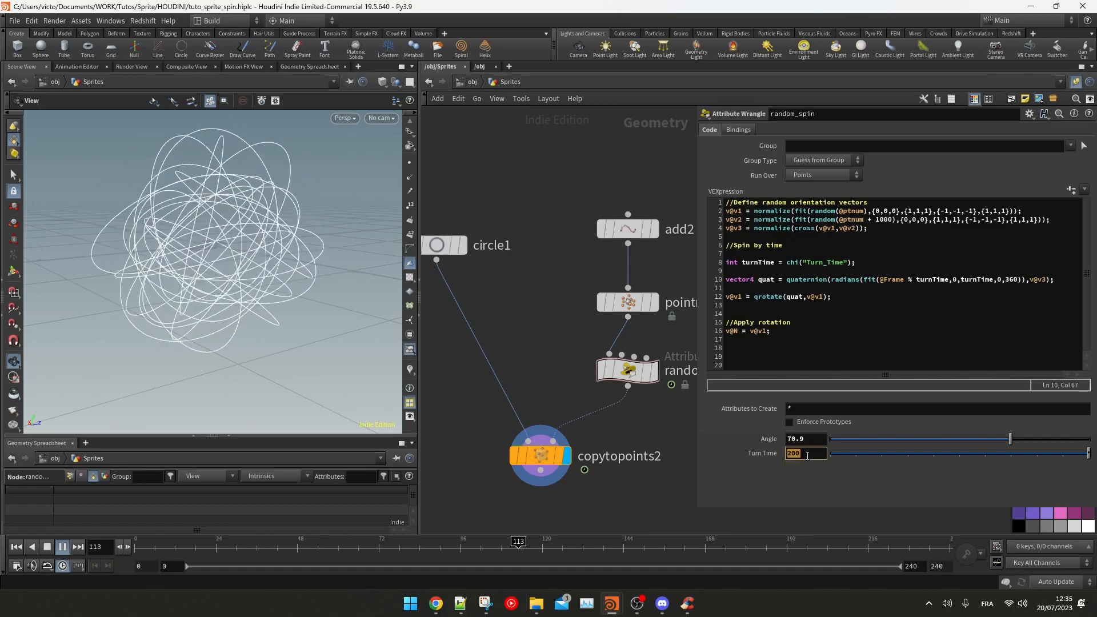
text(10)
key(Return)
double_click(806, 456)
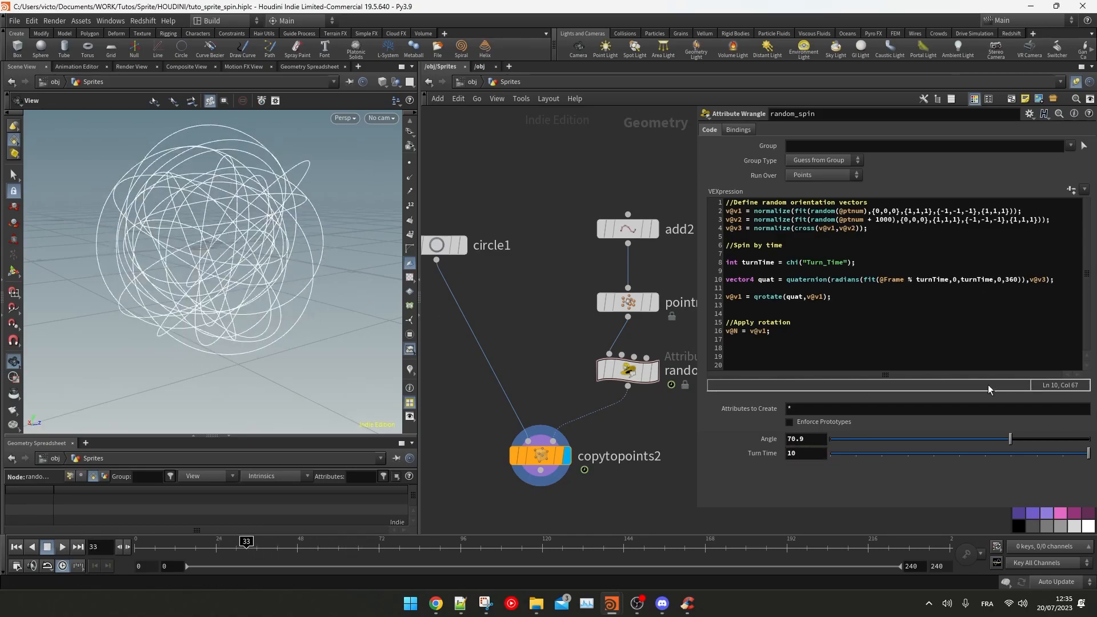
Step: Add int variation = chi("Variation"); below the turnTime line, create its parameter and set Variation to 6
click(872, 261)
key(Return)
text(int variatio)
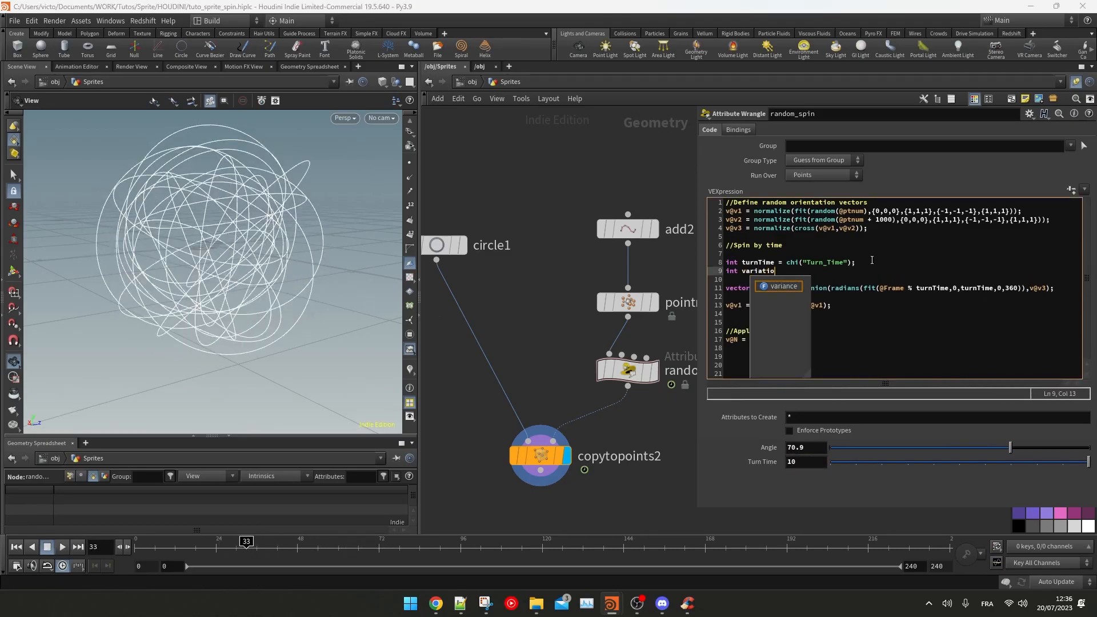
text(n = chi)
text(("variation");)
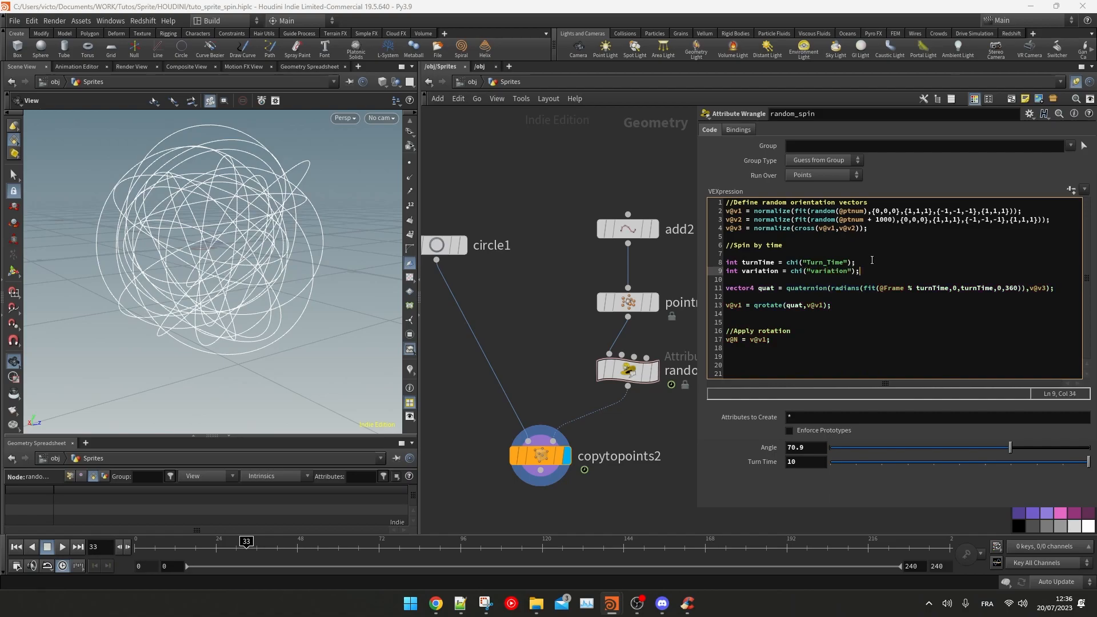
drag(815, 273, 811, 272)
text(V)
click(1072, 190)
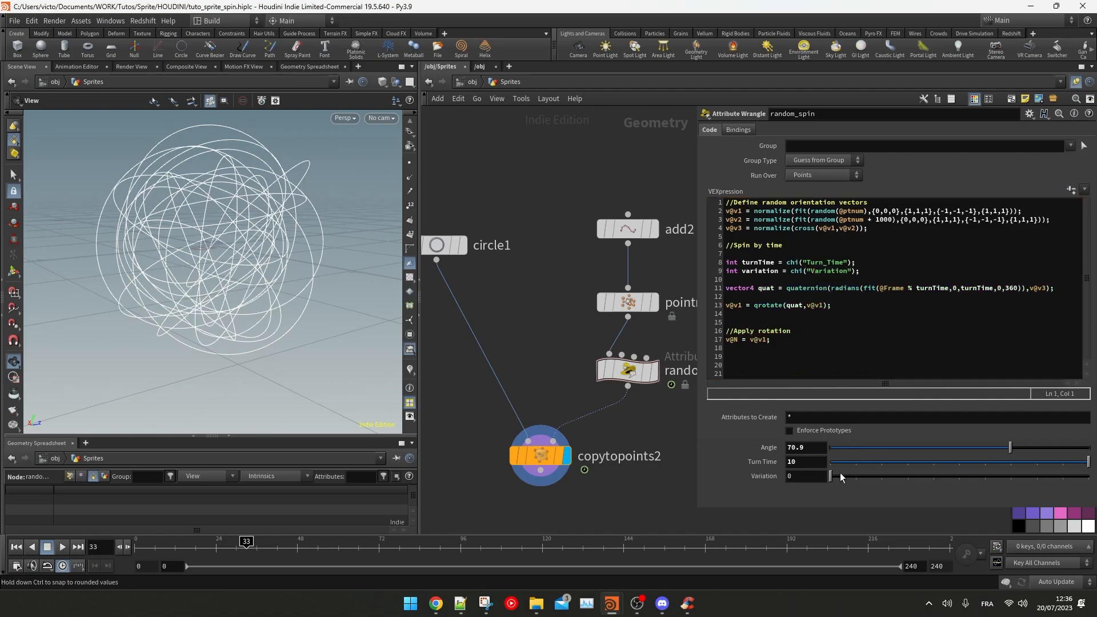
Step: Start an int variedTurn = rand declaration below the variation line
click(871, 271)
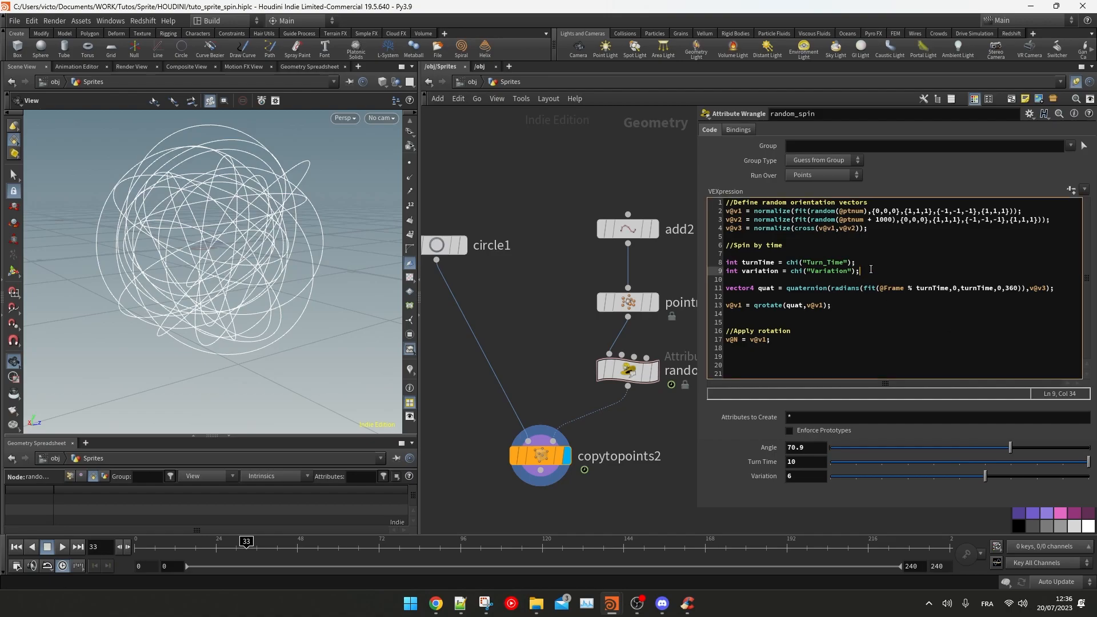
key(Return)
text(int variedTurn = random)
key(BackSpace)
key(BackSpace)
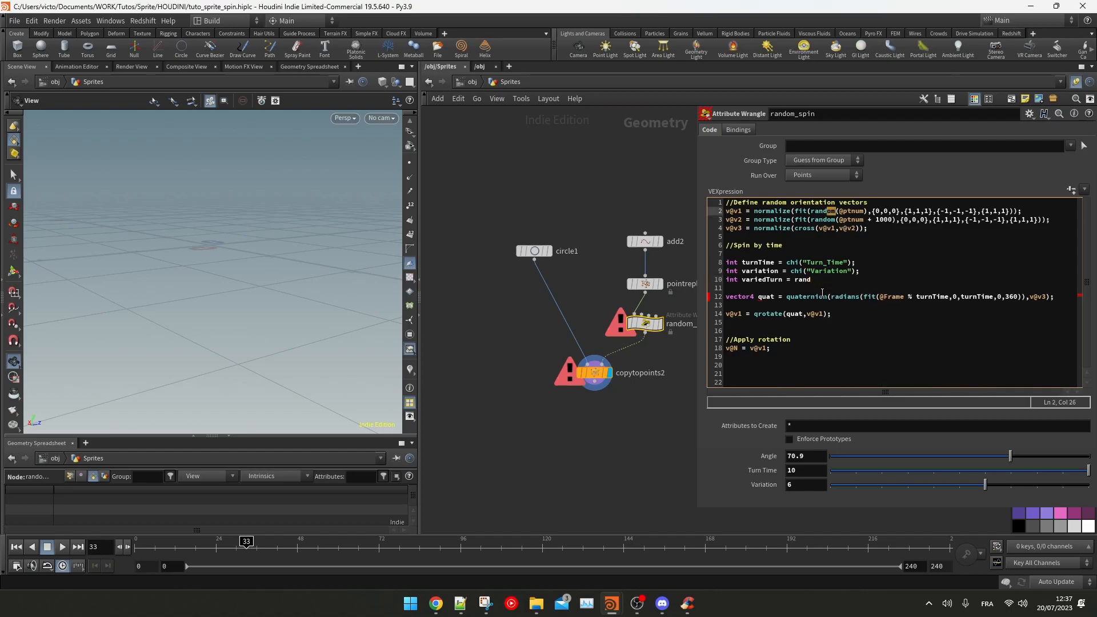
Step: Change the random function to rand in both the v@v1 and v@v2 lines
click(836, 211)
key(BackSpace)
key(BackSpace)
click(836, 219)
key(BackSpace)
key(BackSpace)
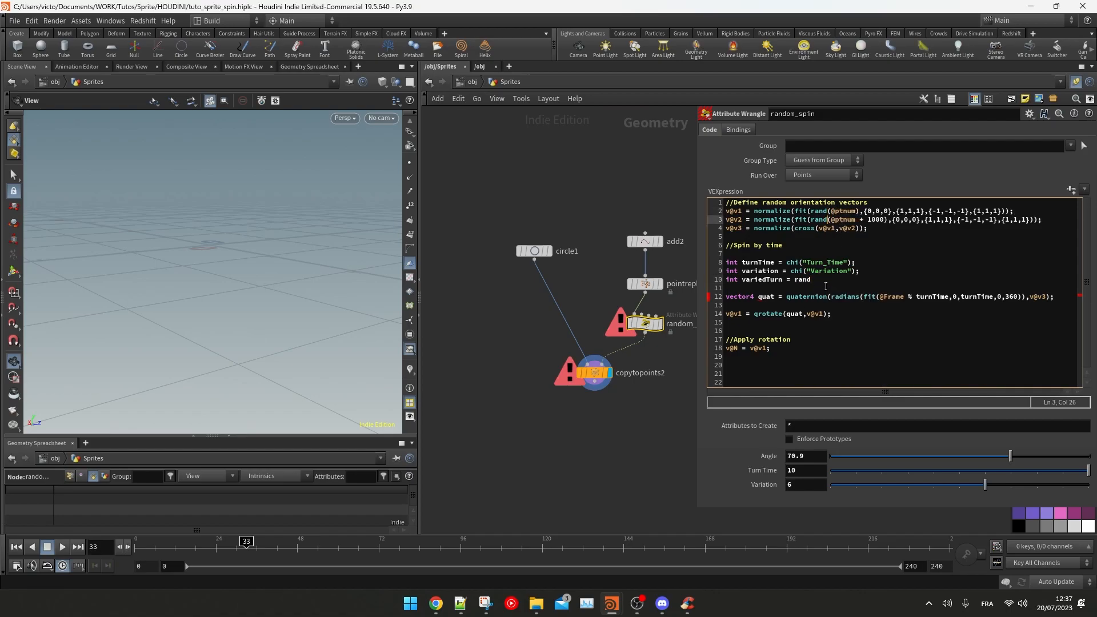
text(()
click(830, 281)
text(@ptnum);)
click(654, 215)
middle_drag(654, 215, 638, 220)
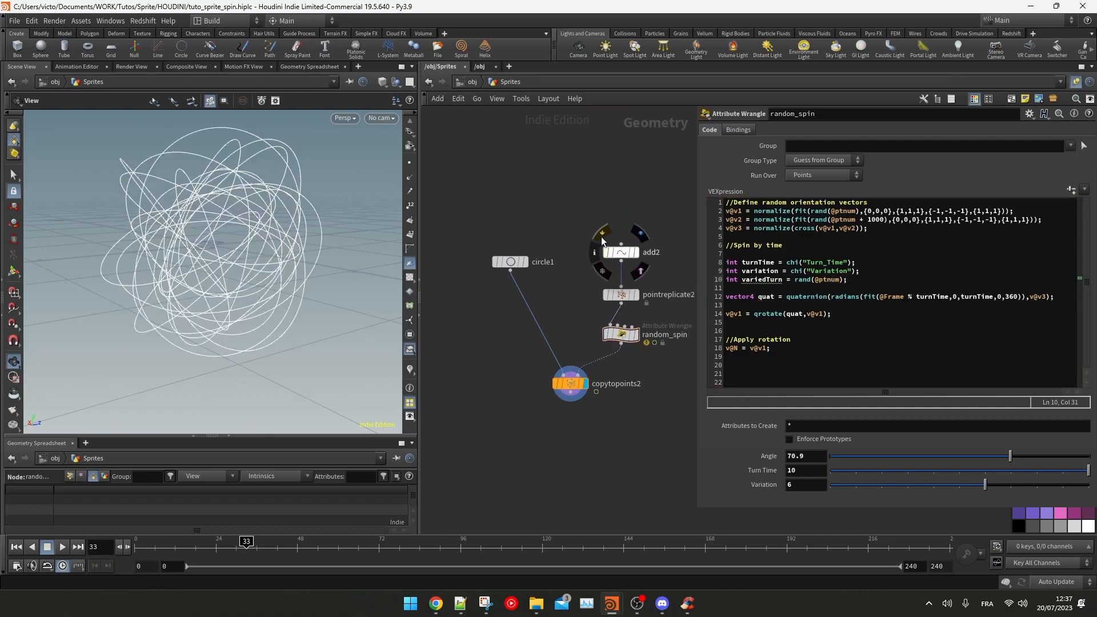
scroll(638, 220, up, 2)
click(795, 280)
text(fit()
key(End)
key(Left)
text(,)
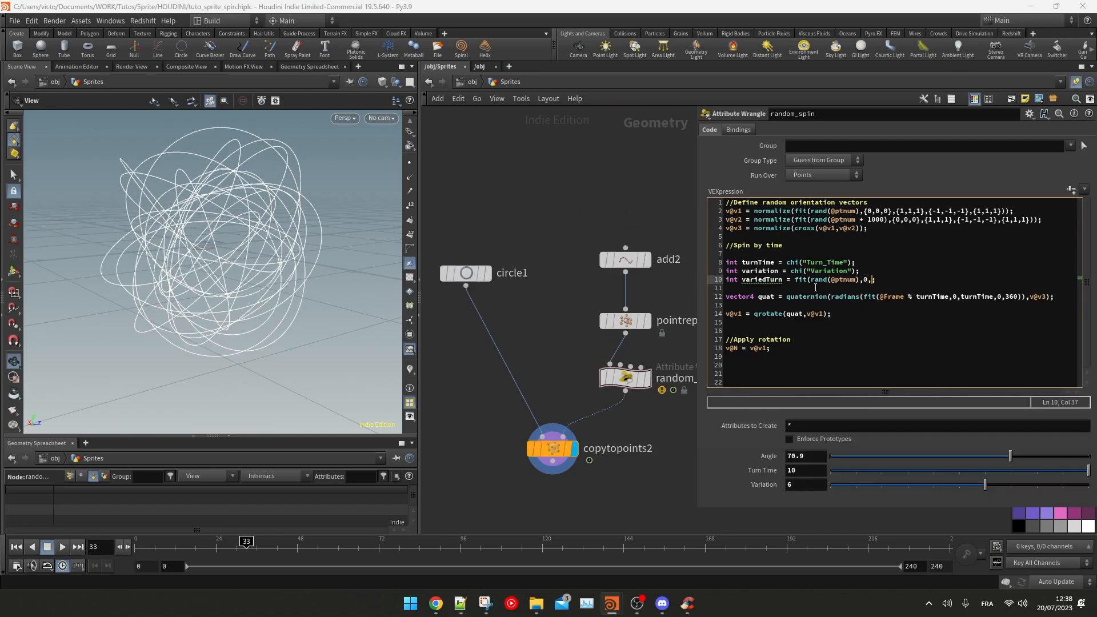
click(755, 262)
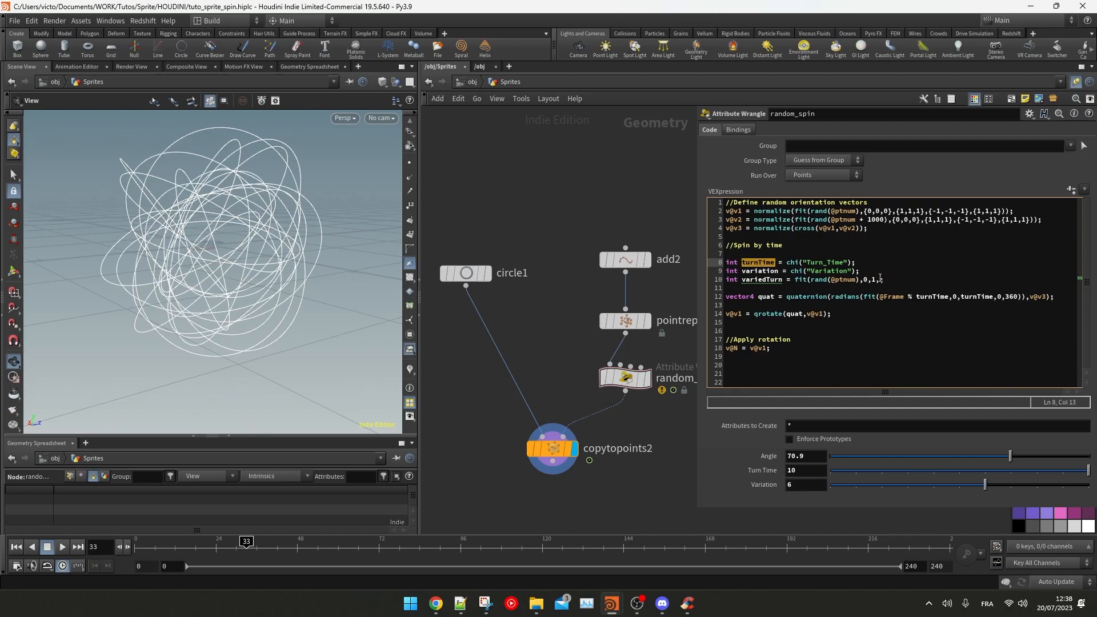
text(ariation)
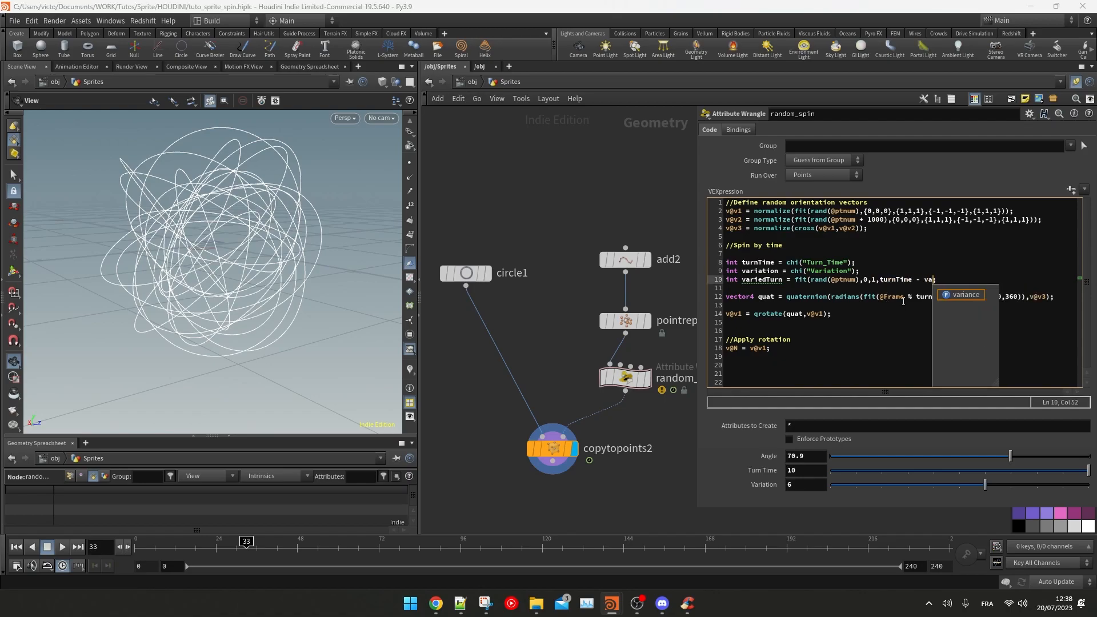
text(, turnTime + variation))
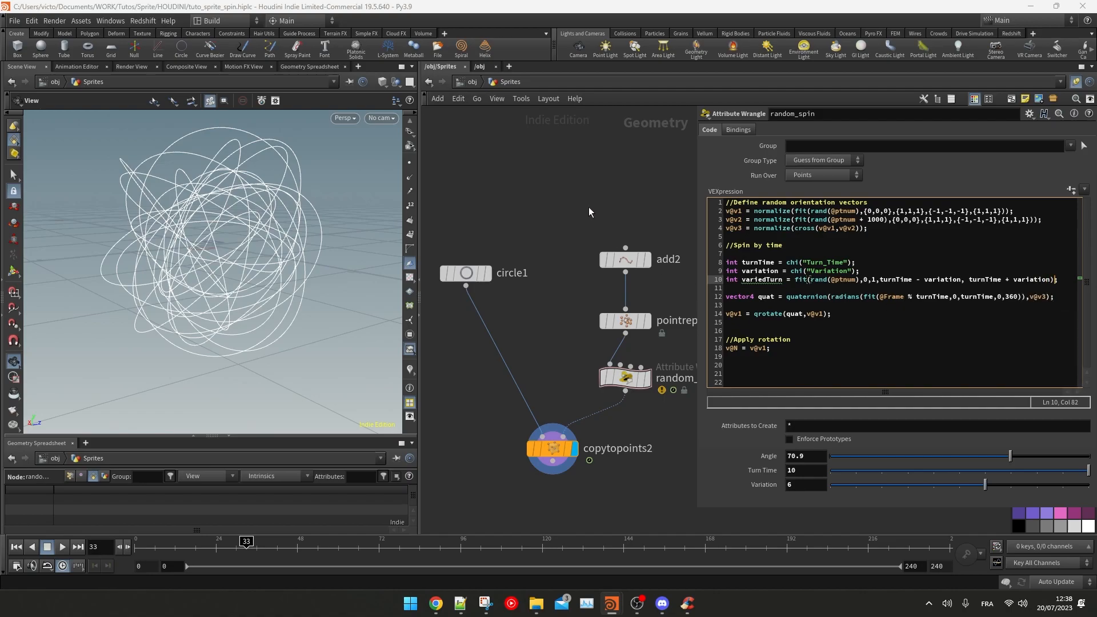
Step: Wrap the variedTurn fit expression in int() to convert it to an integer
click(795, 279)
text(int()
click(1070, 279)
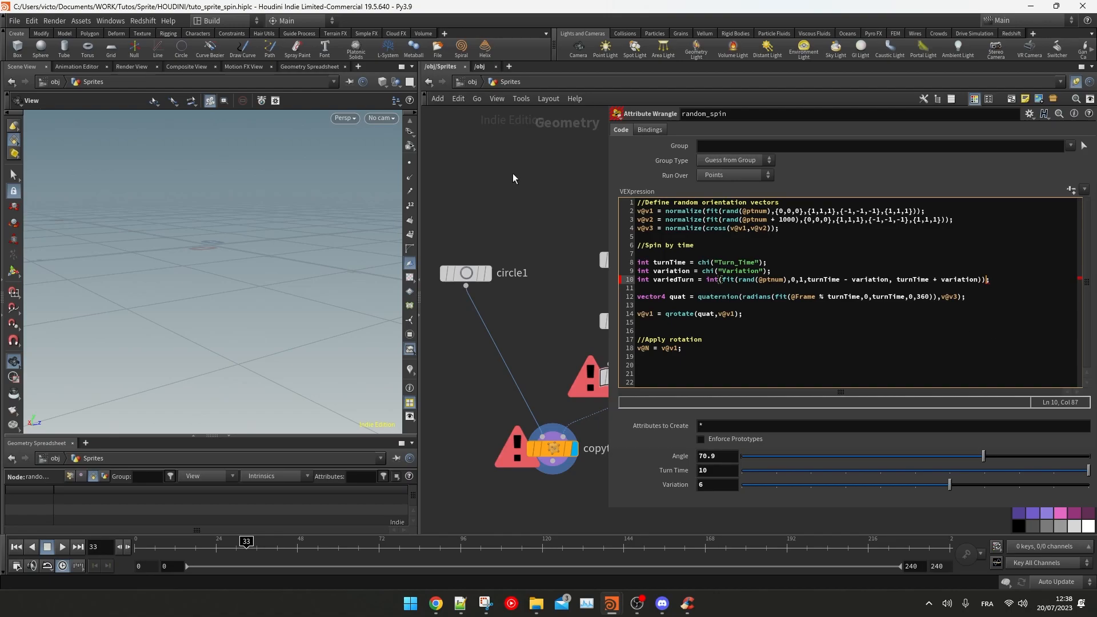
Step: Replace turnTime with variedTurn in the fit() expression of the quat quaternion line
double_click(789, 279)
key(ctrl+c)
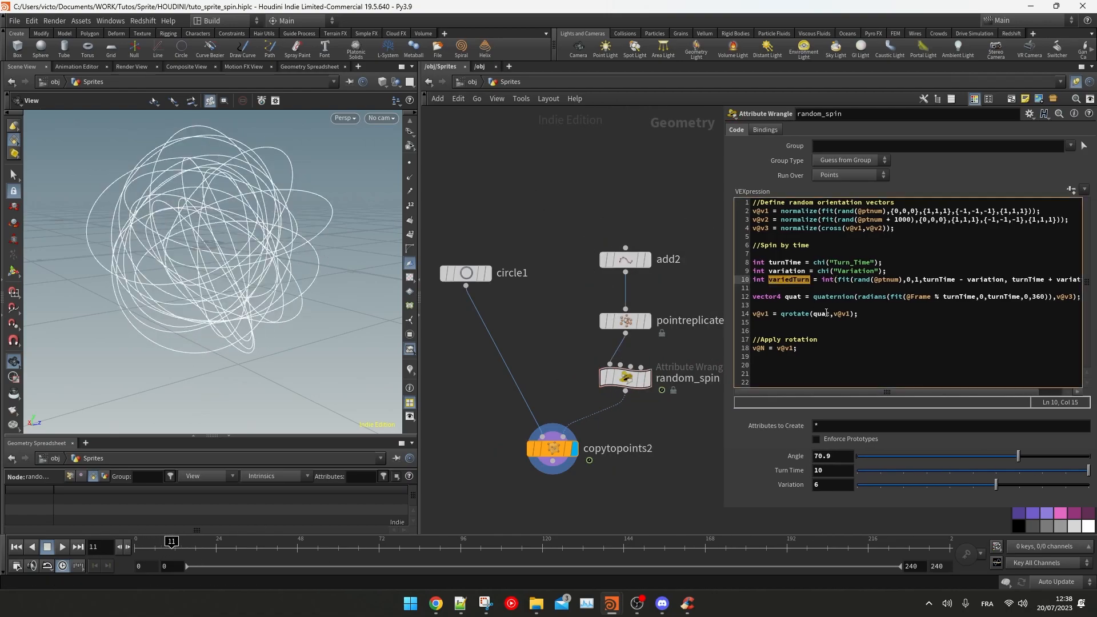
double_click(964, 297)
key(ctrl+v)
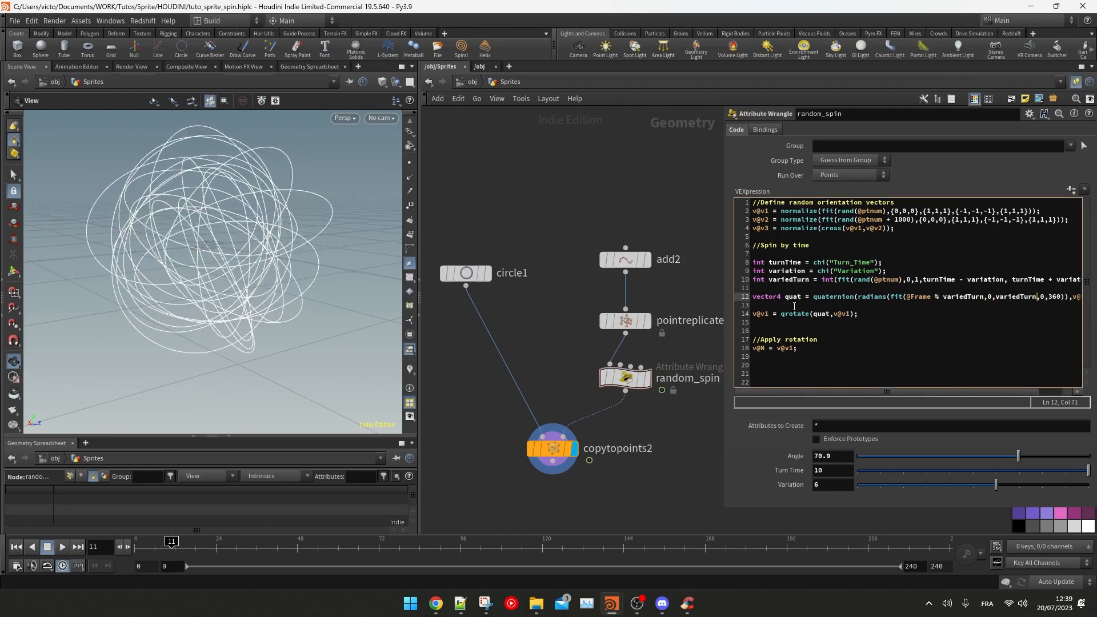
Step: Set the wrangle's Variation to 20 and scrub the timeline to preview the varied spin
double_click(836, 471)
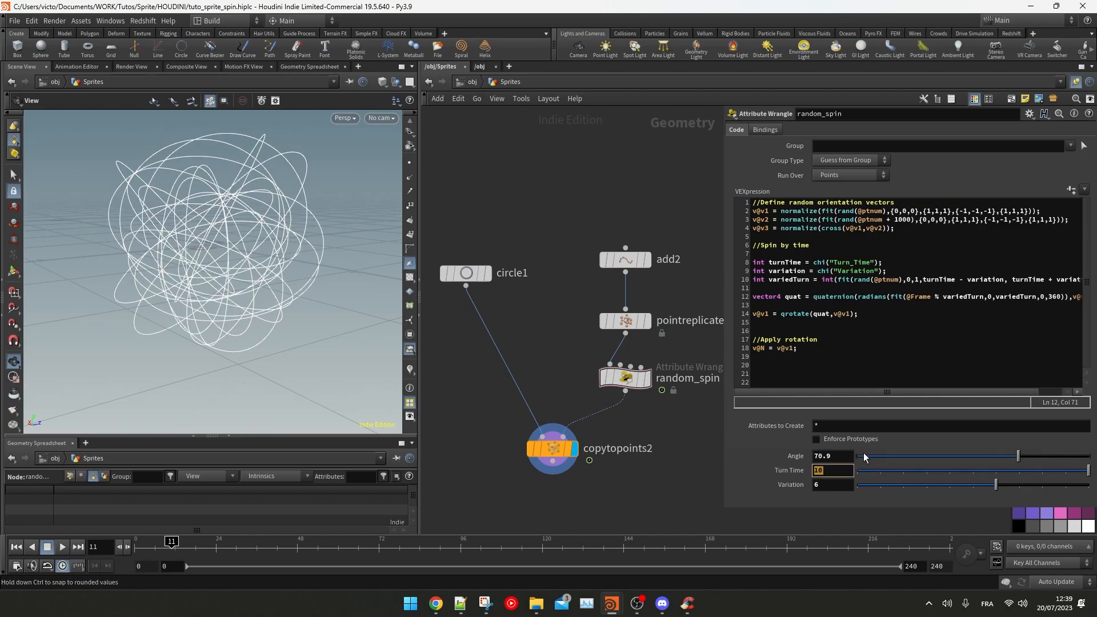
text(50)
key(Tab)
text(20)
key(Return)
drag(211, 562, 381, 523)
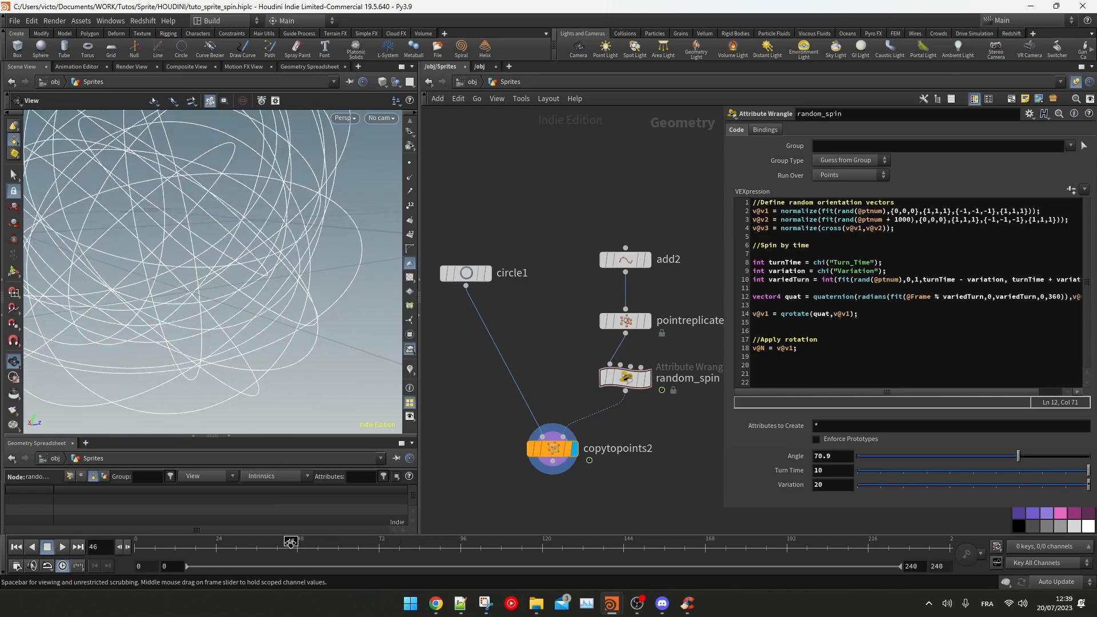
drag(243, 542, 266, 541)
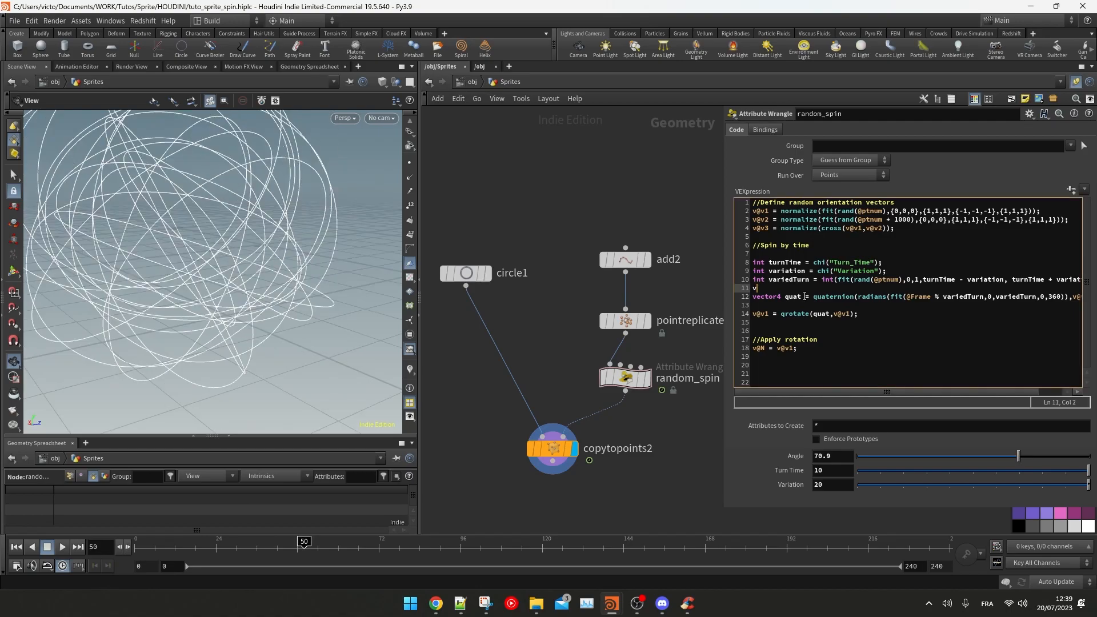
Step: Add the line variedTurn = clamp(variedTurn,0,variedTurn); below the variedTurn declaration and scrub the timeline to test it
text(Turn)
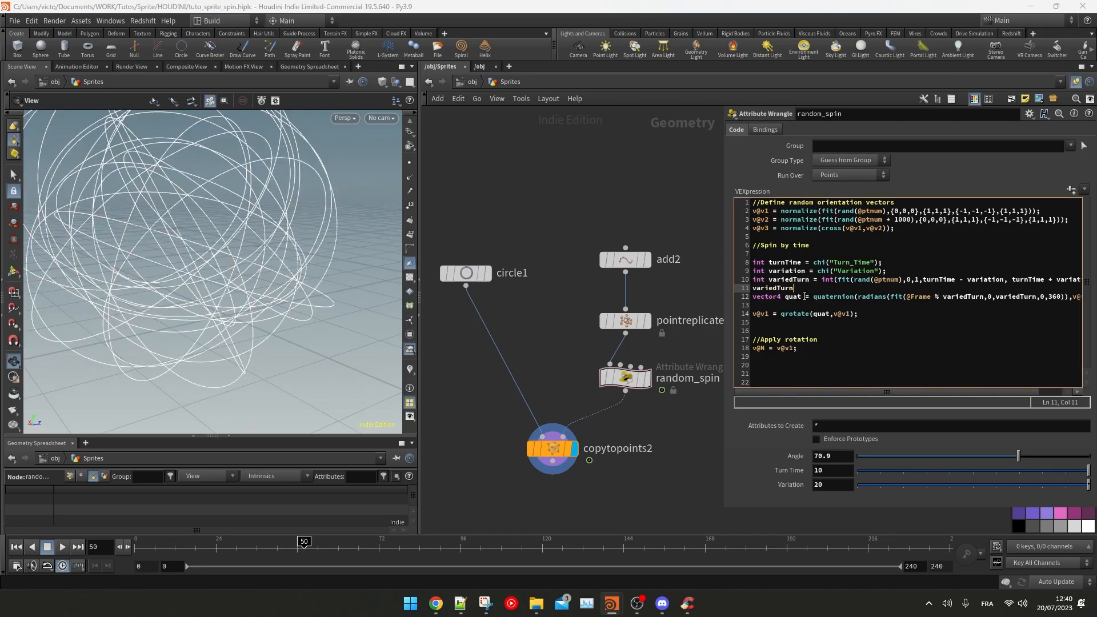
text( = clamp(variedTurn)
key(Return)
click(875, 289)
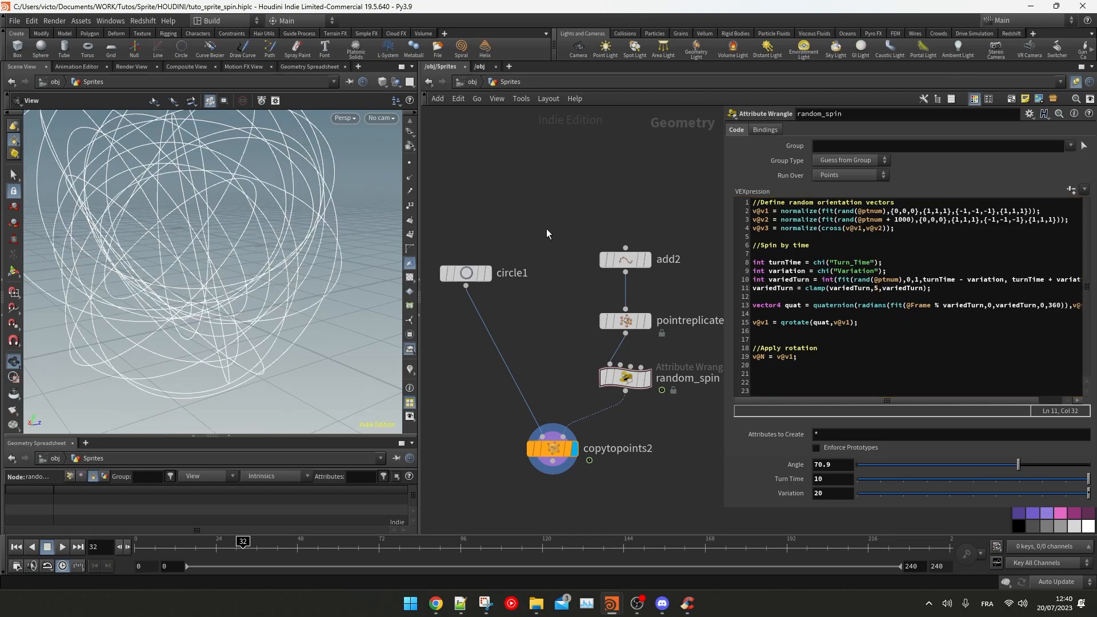
drag(242, 541, 335, 540)
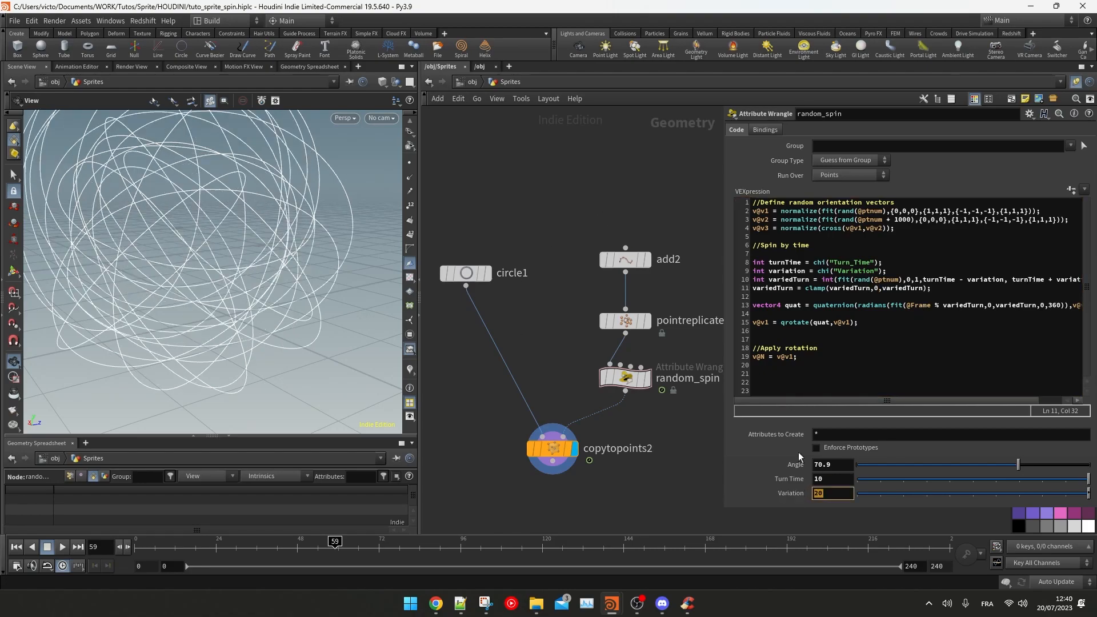
Step: Set Turn Time to 250 and Variation to 30, and preview the slower rotation across the timeline
drag(827, 479, 802, 480)
text(250)
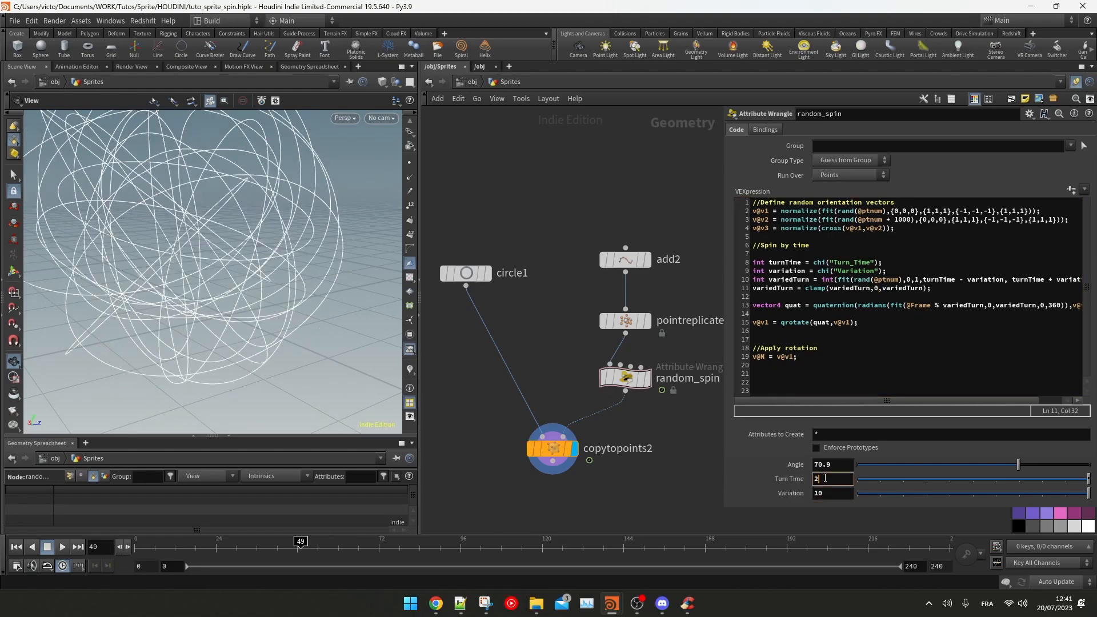
key(Return)
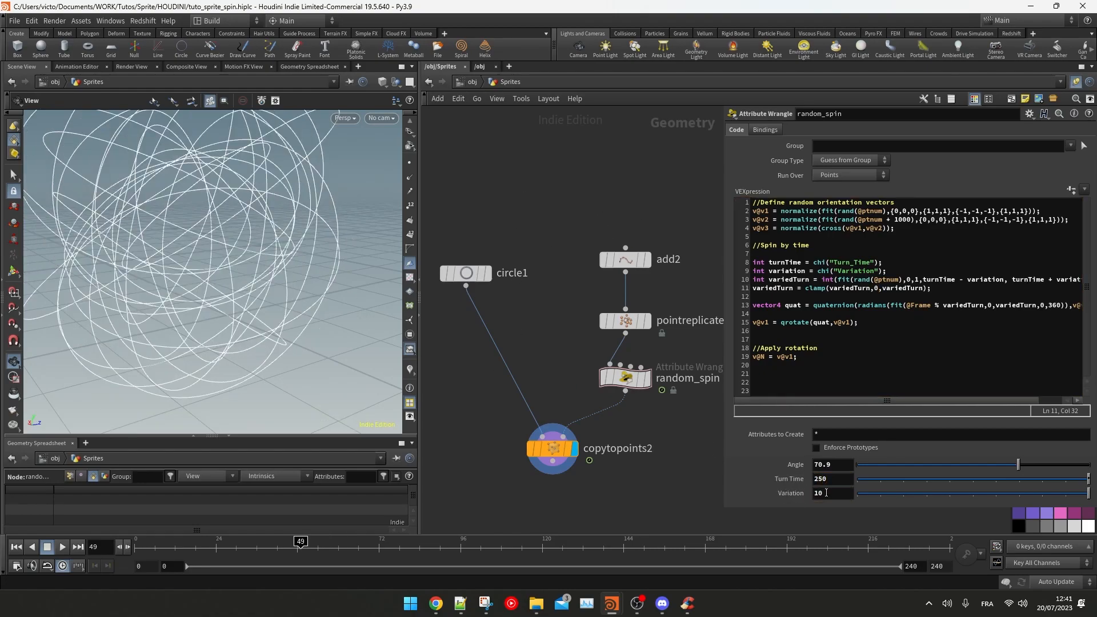
key(Return)
scroll(266, 286, down, 4)
drag(155, 541, 715, 541)
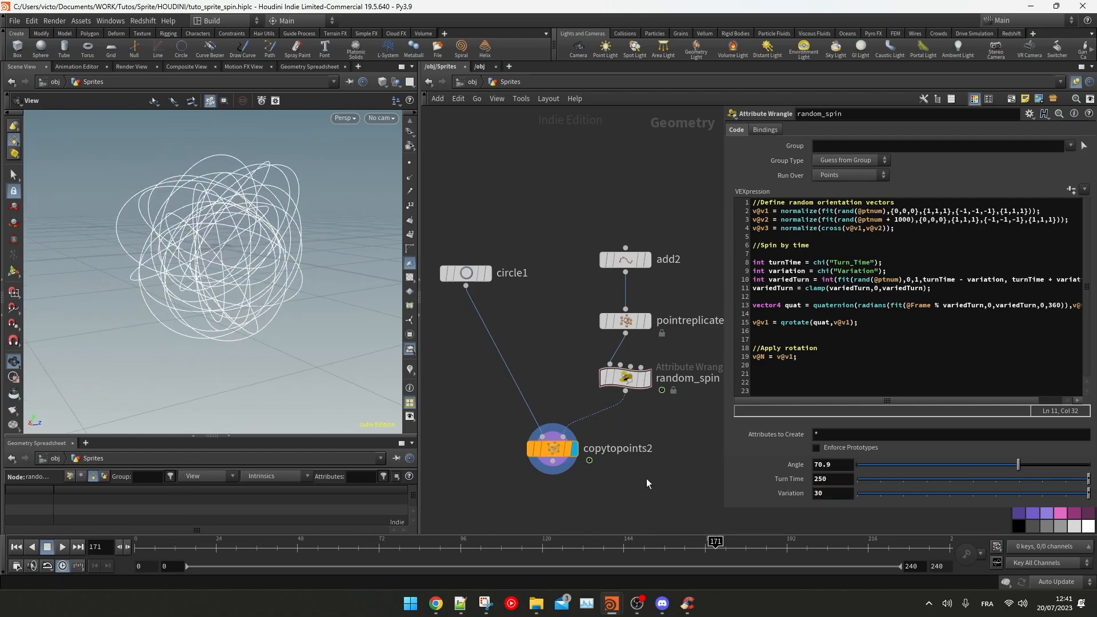
drag(257, 223, 274, 240)
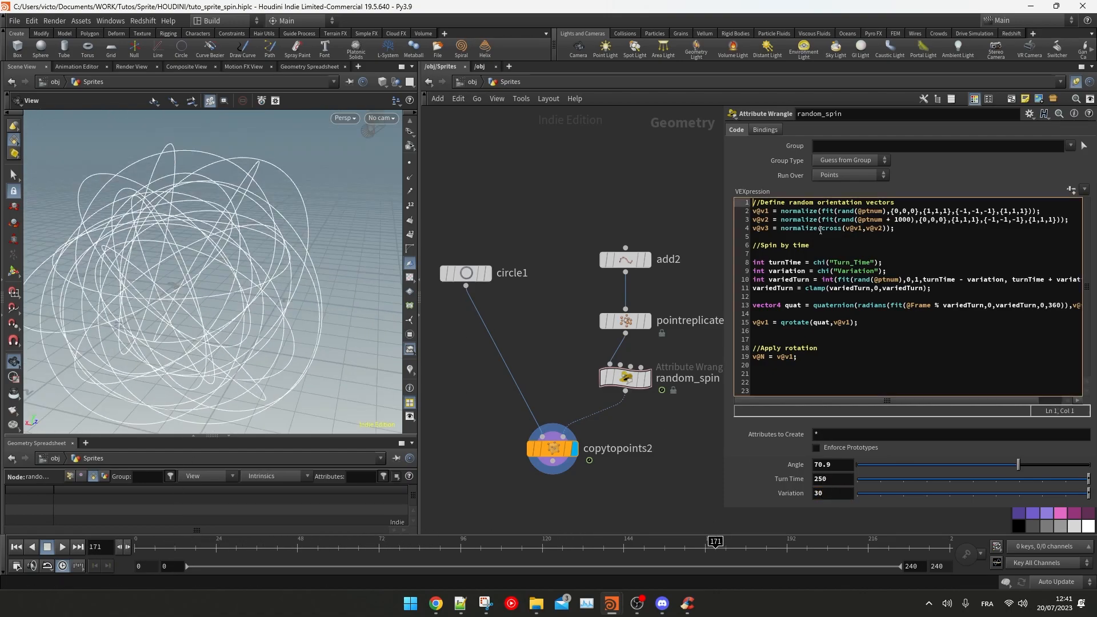
Step: Declare int seed = chi("Seed"); at the top of the random_spin code and create its Seed parameter
key(Return)
key(Return)
click(777, 208)
text(int seed = chi("");)
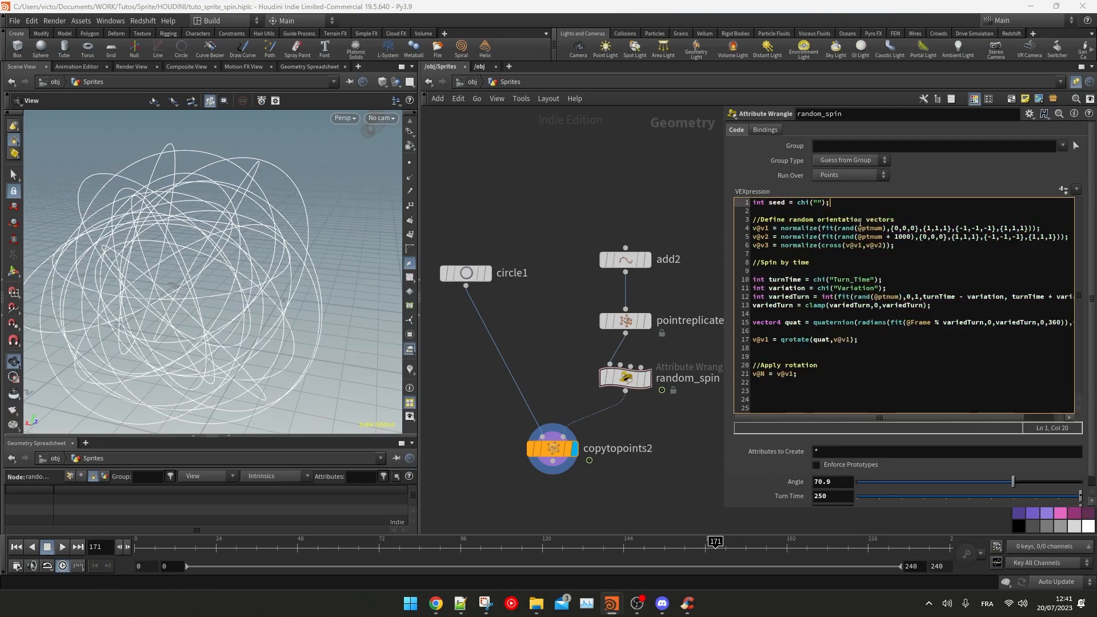
click(1064, 189)
click(772, 203)
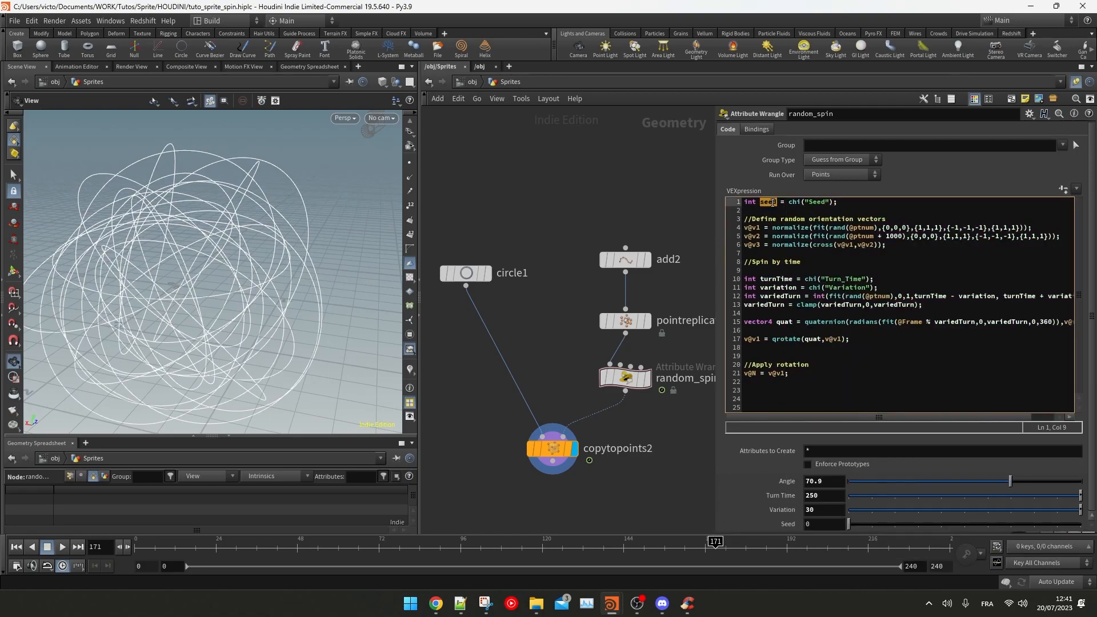
text(+ seed)
text(+ seed)
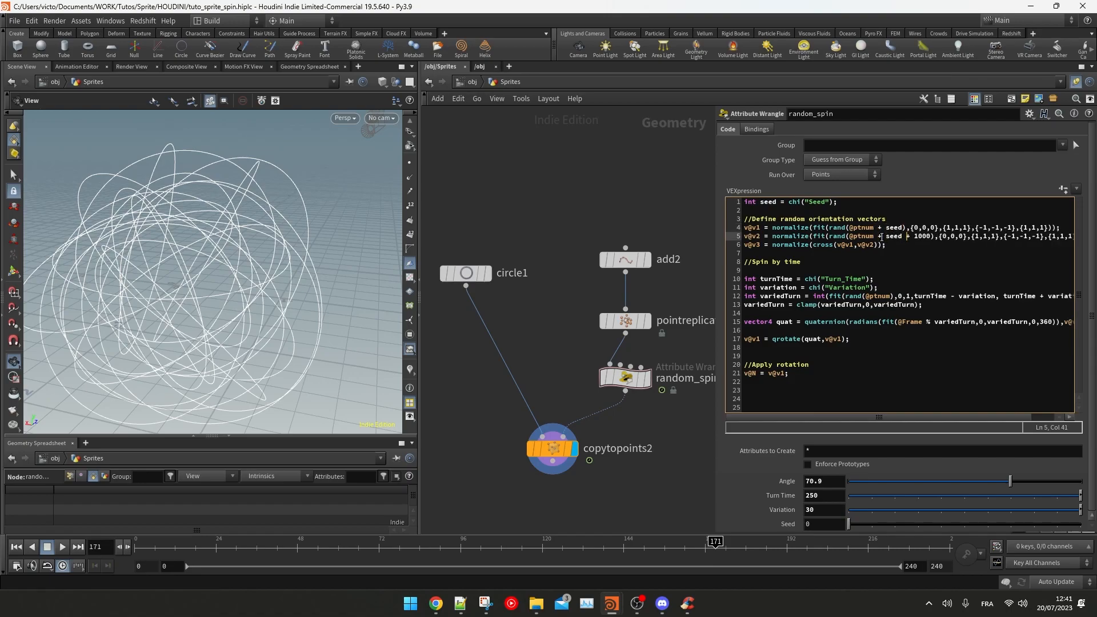
click(889, 296)
text(seed)
click(927, 304)
key(ctrl+s)
drag(850, 524, 989, 524)
drag(217, 298, 189, 246)
Step: Insert an Attribute Randomize node between pointreplicate2 and random_spin and set its attribute name to pscale
middle_drag(637, 355, 632, 289)
key(Tab)
text(ar)
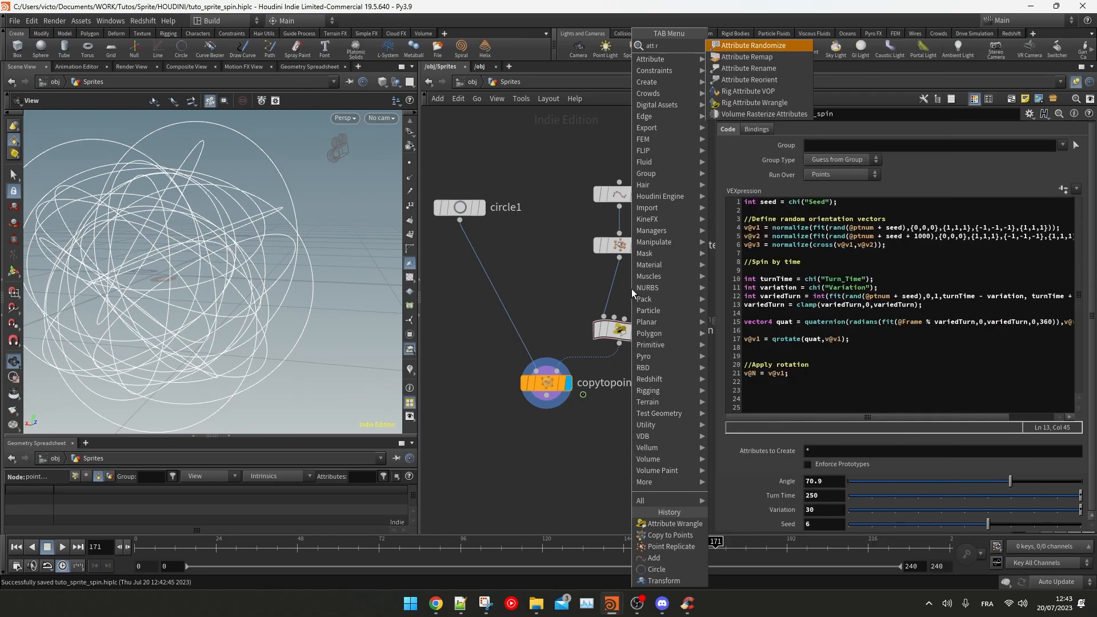
key(Return)
click(626, 295)
drag(825, 174, 751, 189)
text(pscale)
key(Return)
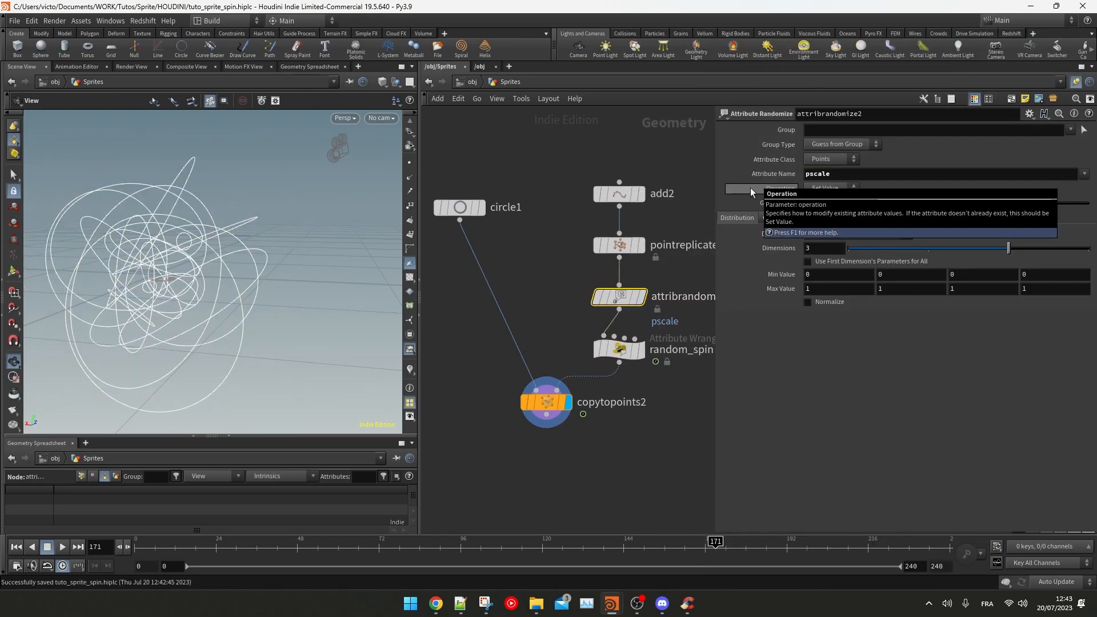
Step: Set the pscale randomization to 1 dimension with a minimum value of 0.6 and preview it over the timeline
click(849, 248)
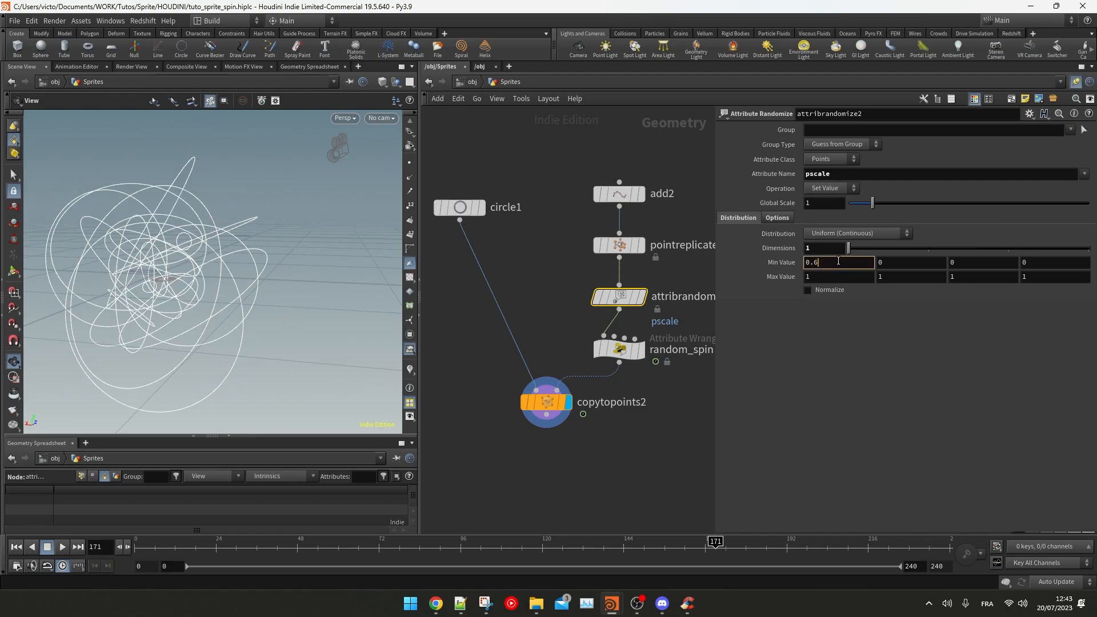
key(Return)
drag(145, 547, 475, 547)
mouse_move(227, 299)
mouse_down()
mouse_move(224, 308)
mouse_move(216, 294)
mouse_up()
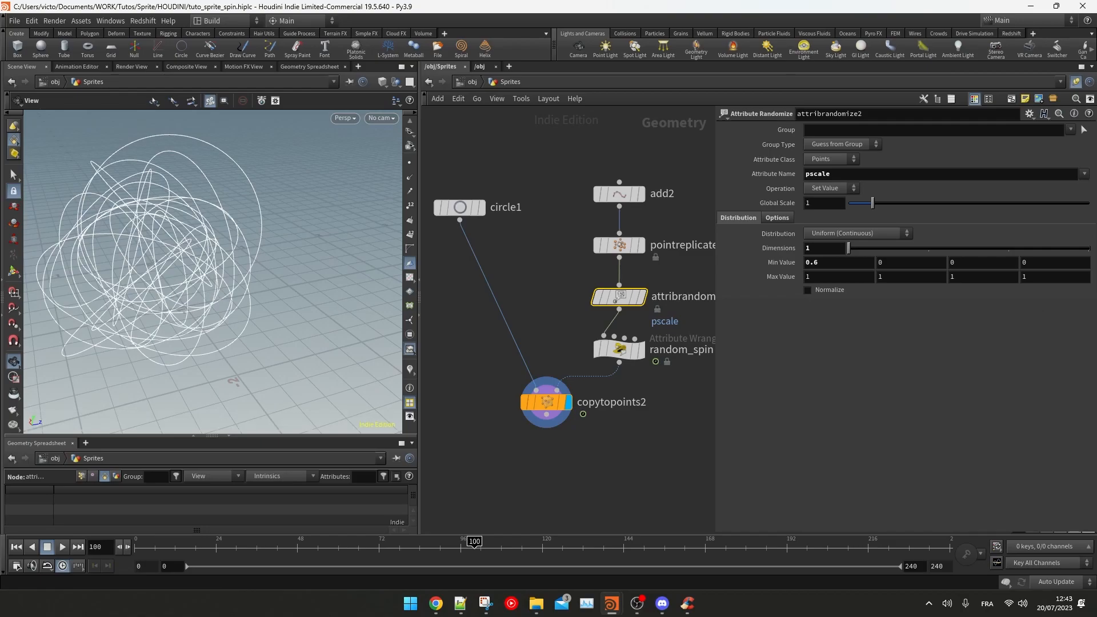
Step: Set the Uniform Scale of pointreplicate2's sphere shape to 0.1 and save the file
click(634, 243)
click(766, 156)
drag(876, 230, 852, 229)
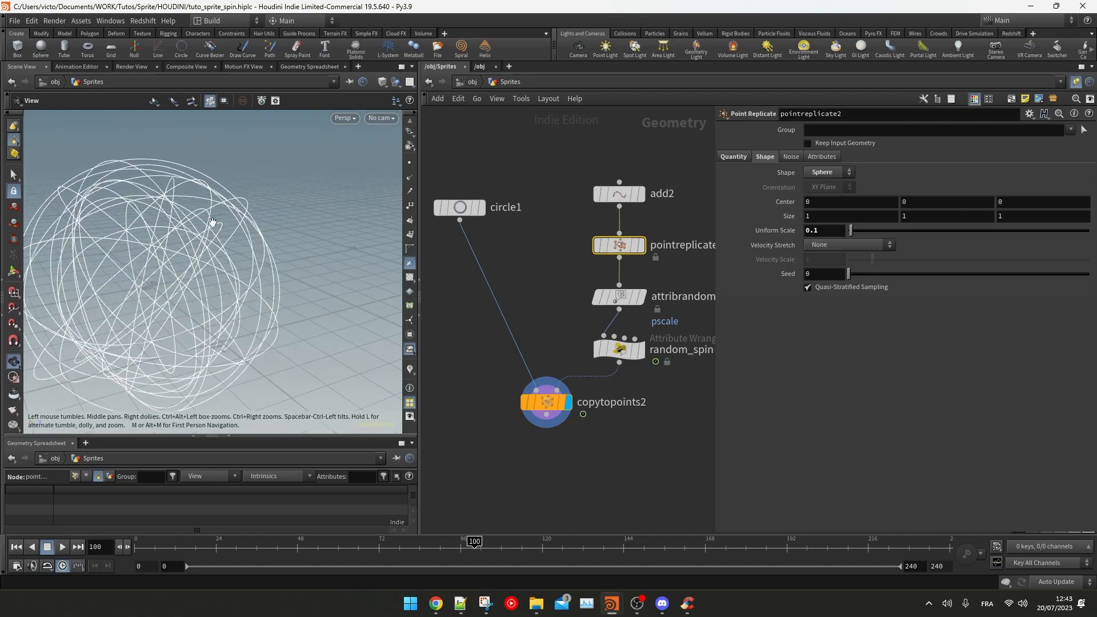
key(ctrl+s)
Step: Add a Null after copytopoints2, name it OUT_Circles_Rotation, save the file, and color the node black
key(Tab)
text(nu)
key(Return)
double_click(571, 462)
text(OUT_Circles_Rotation)
key(Return)
key(ctrl+s)
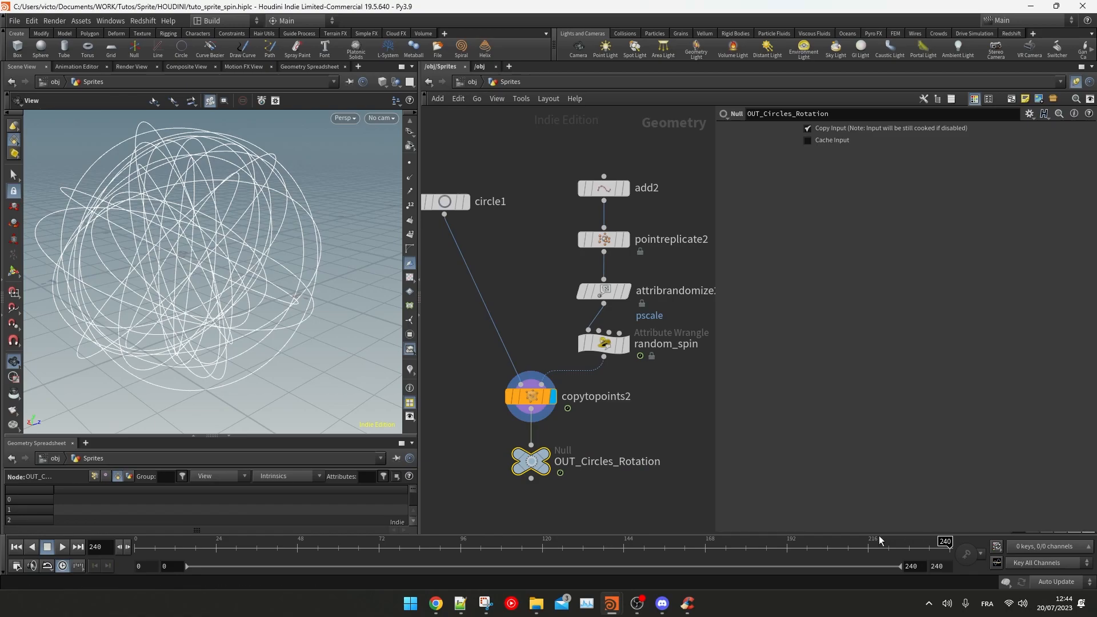
key(c)
Step: Bypass pointreplicate2 and examine how the points of the single circle rotate over the timeline
drag(563, 226, 605, 261)
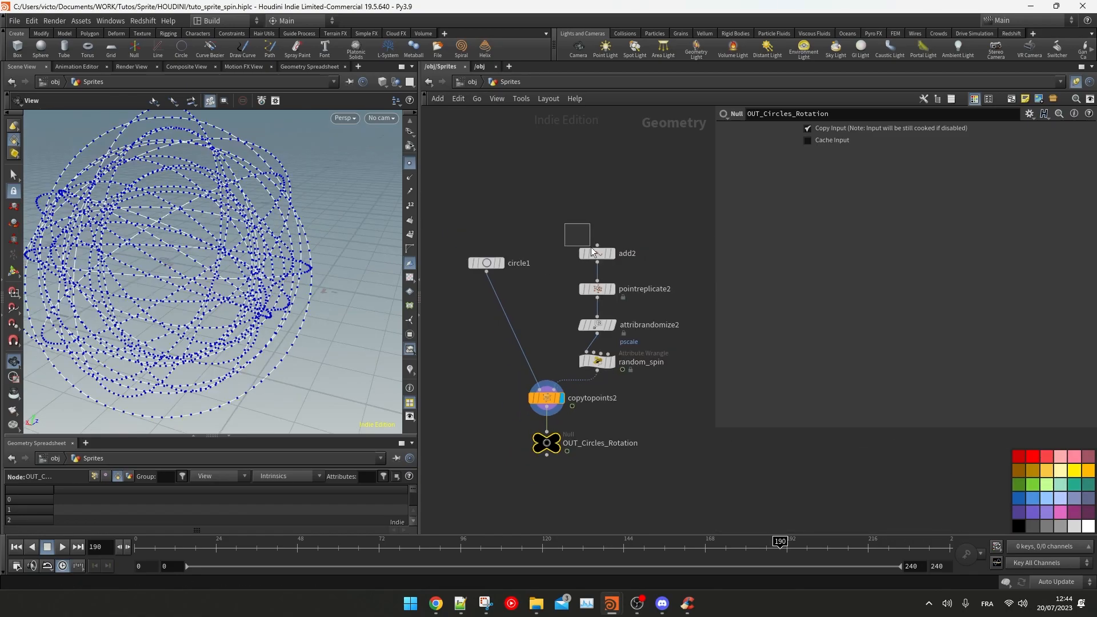
click(596, 289)
key(b)
scroll(245, 216, up, 3)
drag(247, 216, 294, 198)
drag(234, 546, 314, 520)
scroll(229, 332, down, 3)
drag(198, 272, 274, 277)
scroll(274, 277, up, 2)
drag(240, 544, 369, 503)
Step: Add v@up = v@v3; below the v@N line in random_spin and scrub the timeline to test it
click(599, 360)
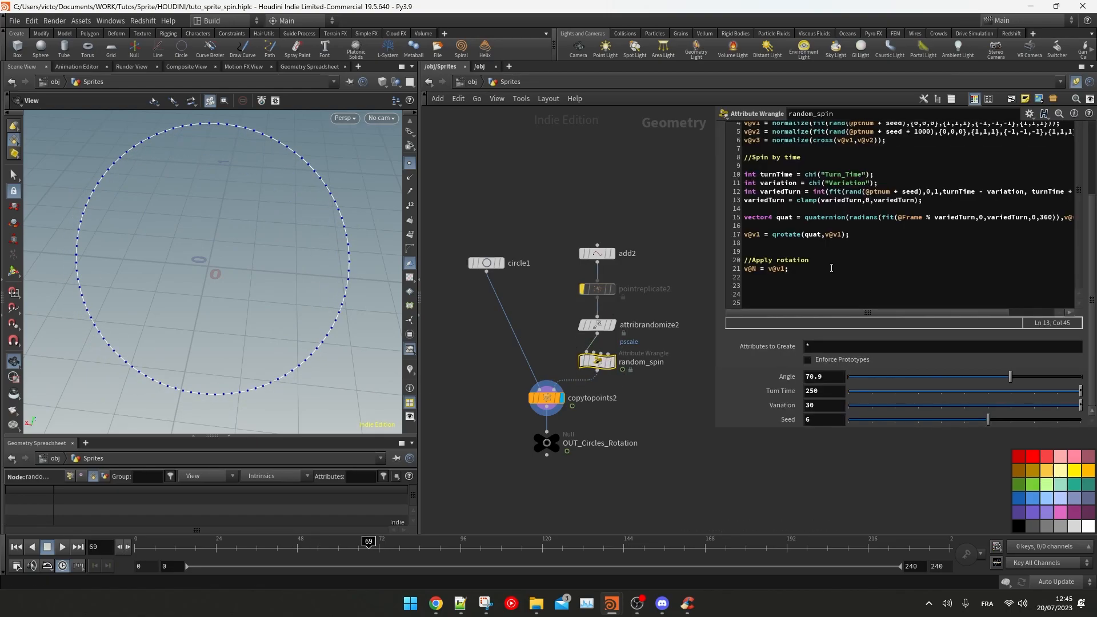
text(v@)
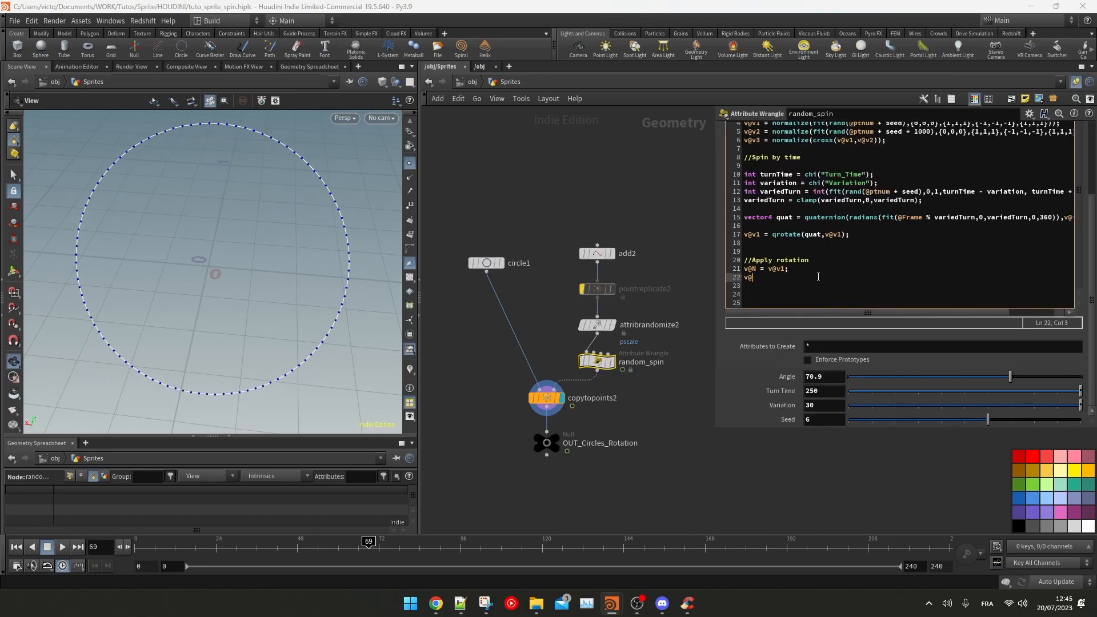
text(up = v@v3;)
click(633, 189)
drag(267, 550, 593, 387)
Step: Re-enable pointreplicate2 and scrub the timeline to check the rotation of all the circles
scroll(681, 240, down, 2)
click(571, 233)
click(170, 541)
drag(169, 542, 665, 541)
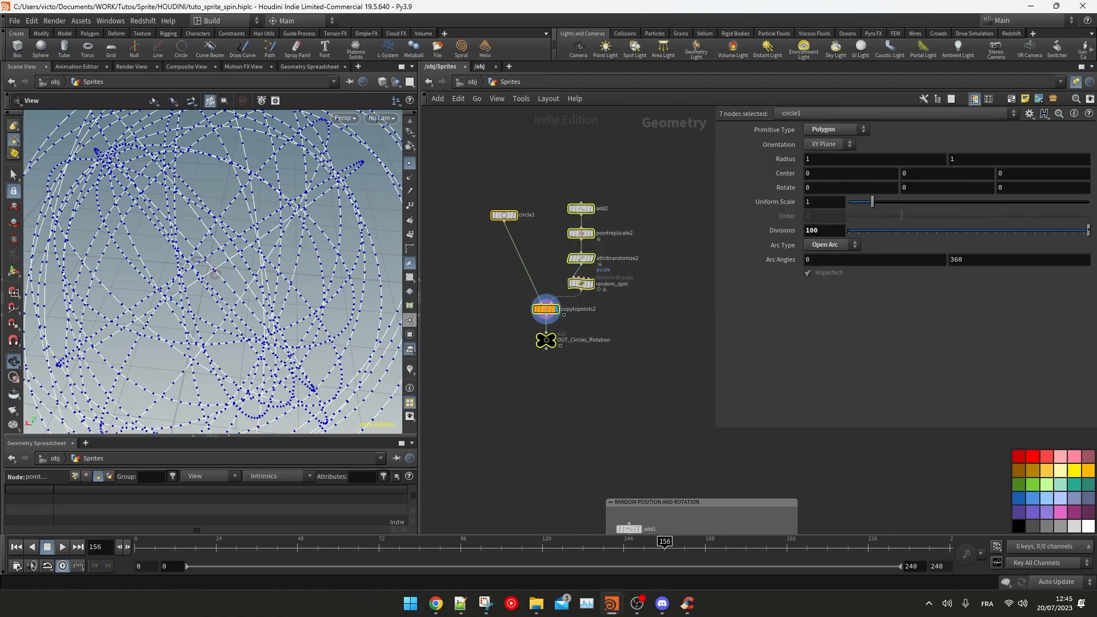
Step: Enclose the circle nodes in a titled network box, save the file, and move circle1 closer to copytopoints2
key(shift+o)
drag(580, 192, 578, 169)
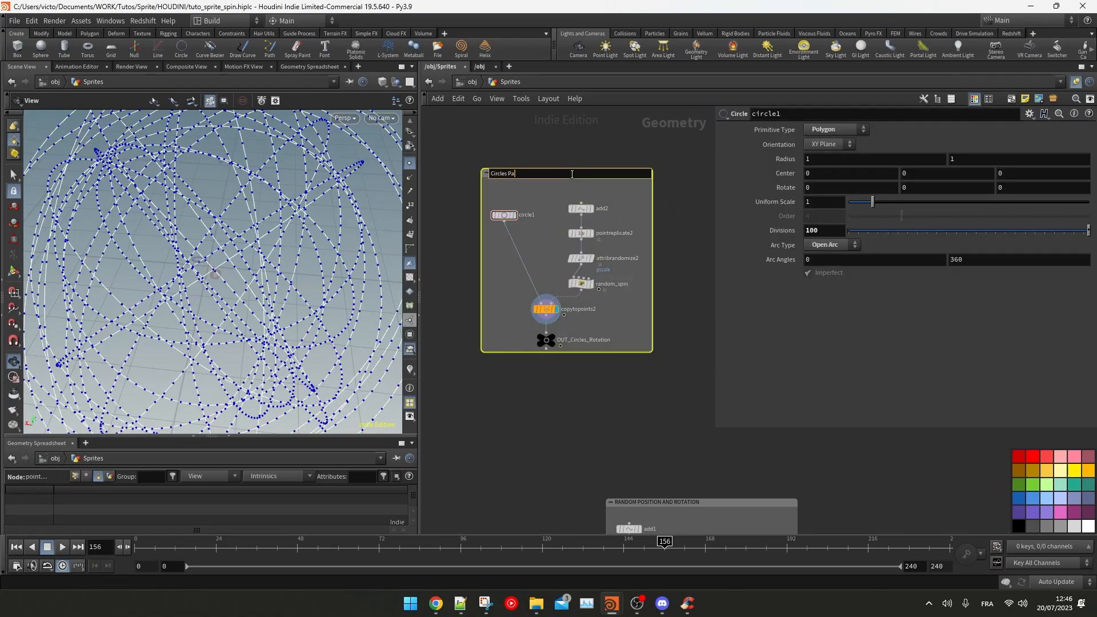
middle_drag(585, 147, 595, 147)
key(ctrl+s)
drag(518, 223, 520, 286)
Step: Add a For-Each Primitive loop after OUT_Circles_Rotation and enable Single Pass on its end block at 5
click(555, 309)
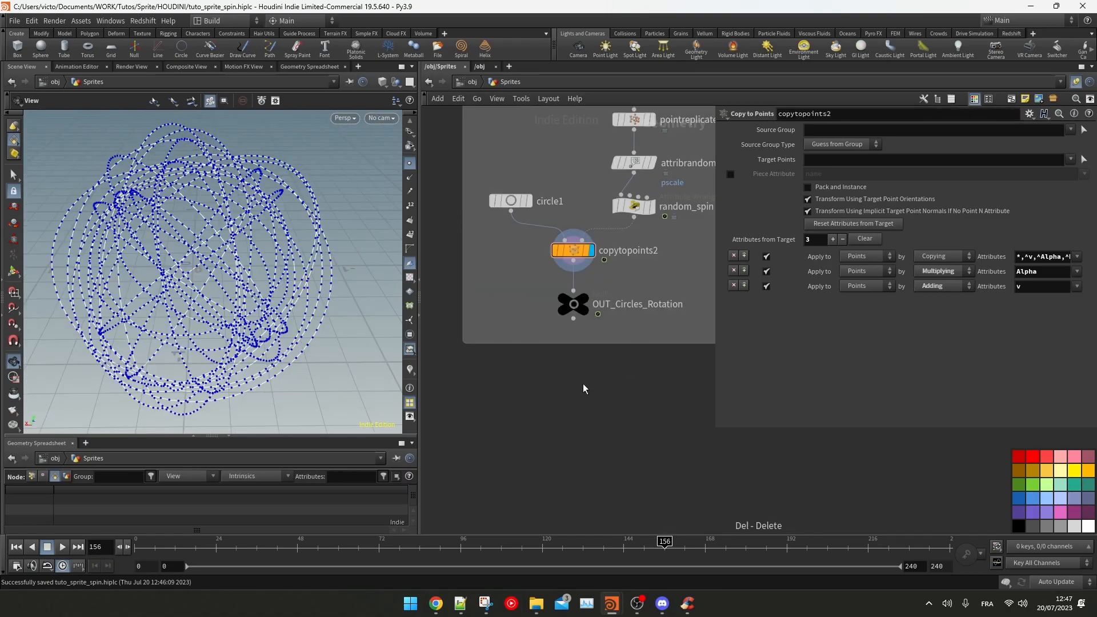
key(Tab)
text(for eac)
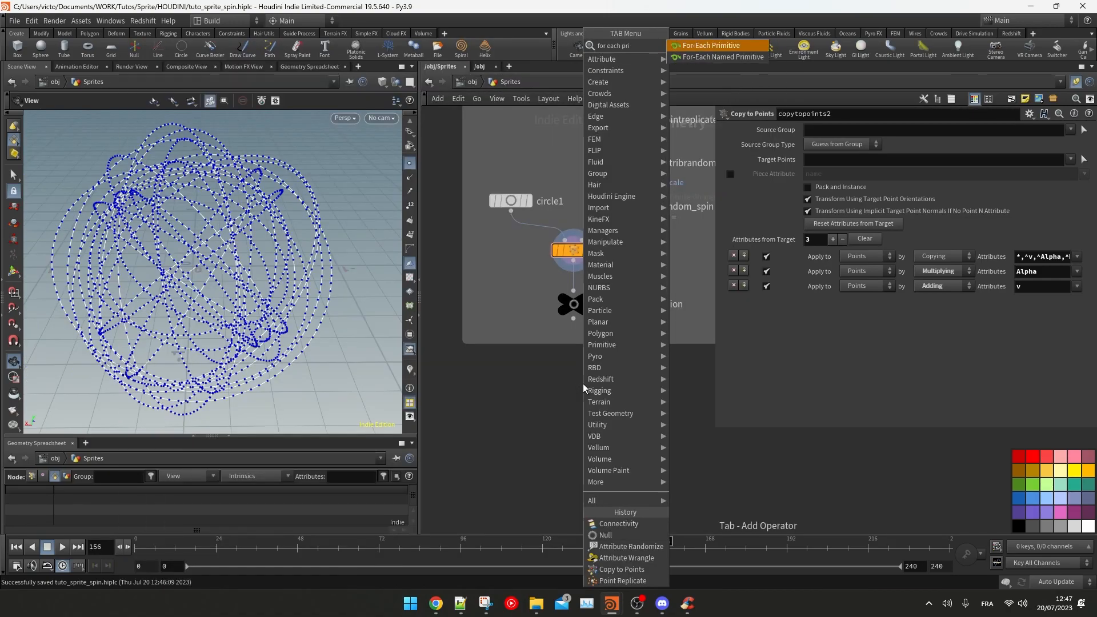
key(Return)
click(574, 399)
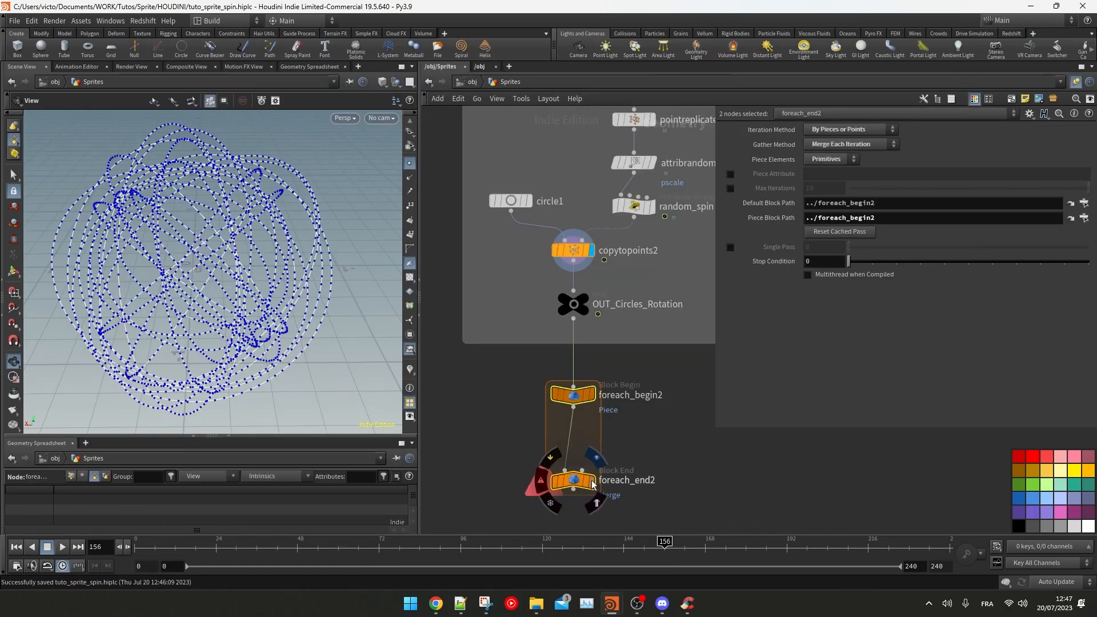
click(730, 247)
drag(849, 247, 968, 247)
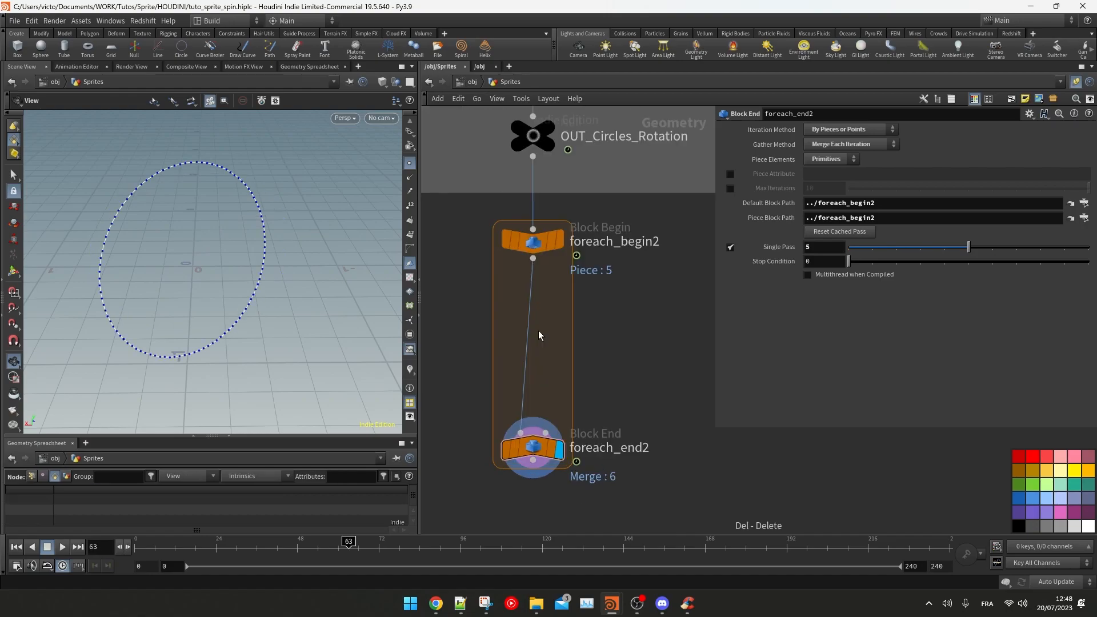
Step: Insert an Add node inside the for-each loop to keep only the circle's points
key(Tab)
text(carve)
key(Return)
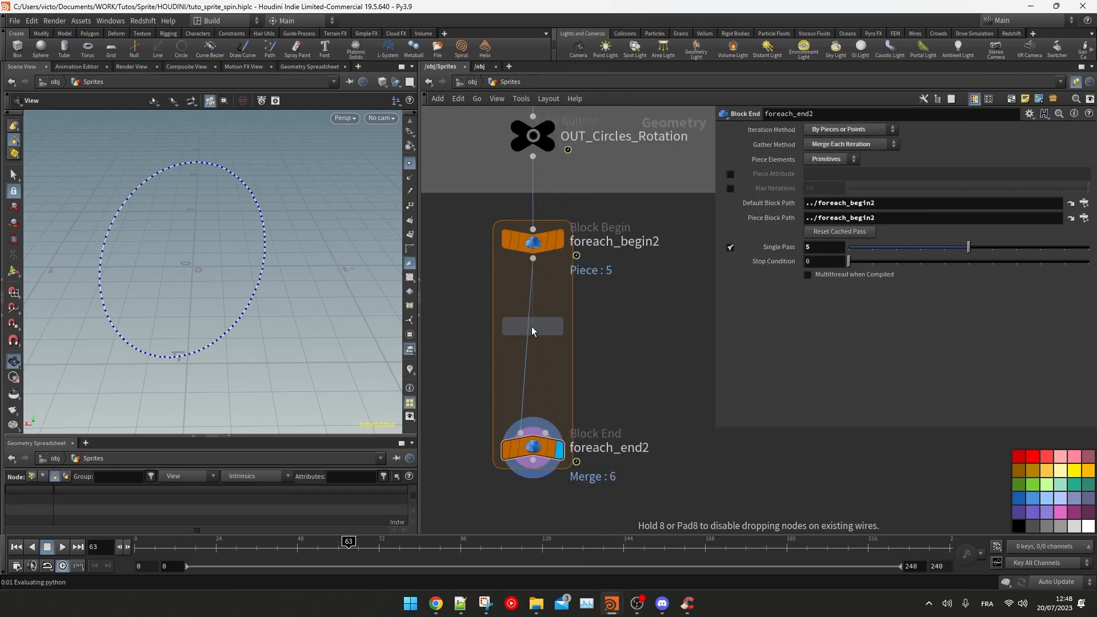
click(531, 327)
scroll(578, 285, up, 2)
Step: Insert an Attribute Wrangle after add3 in the loop, display it, and rename it keep_first_point
key(Tab)
text(wran)
key(Return)
click(611, 334)
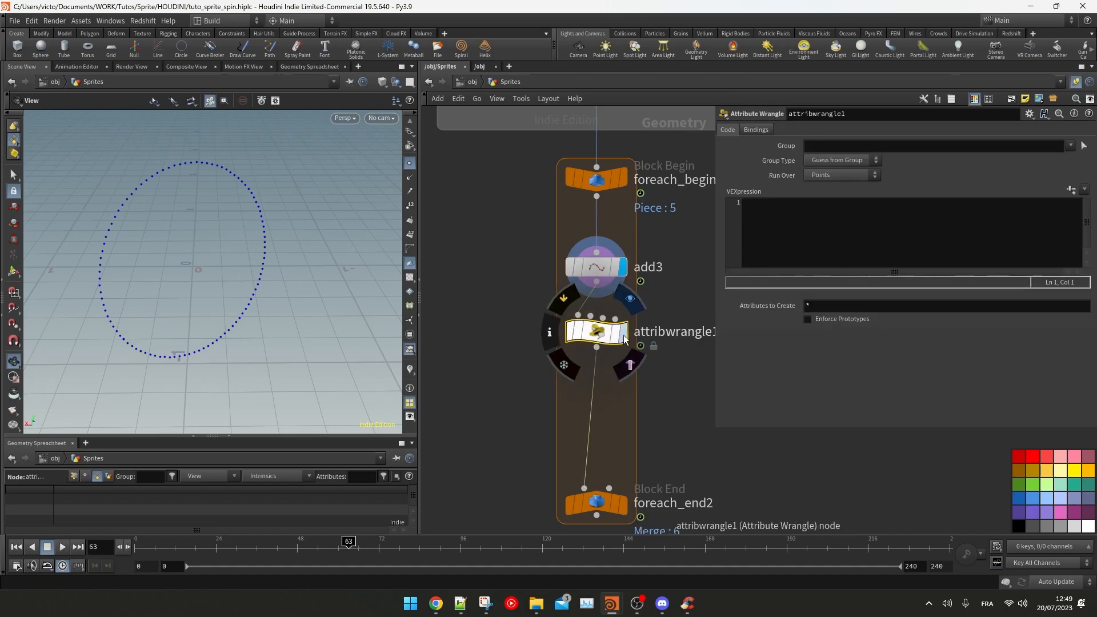
double_click(663, 332)
text(keep_first_point)
key(Return)
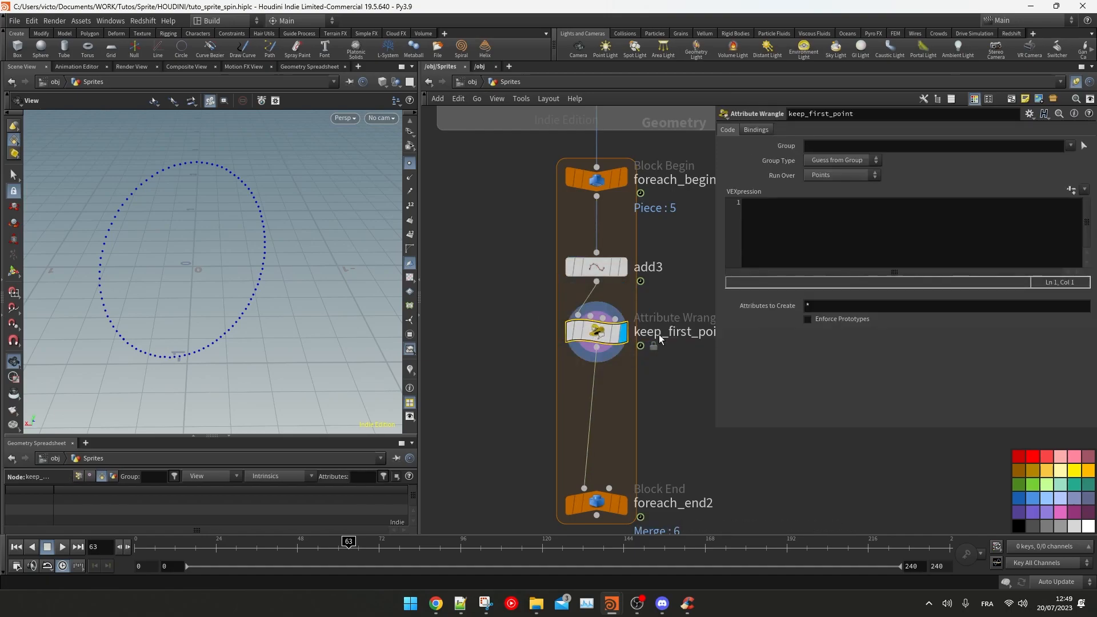
click(786, 228)
text(if(@ptnum !=)
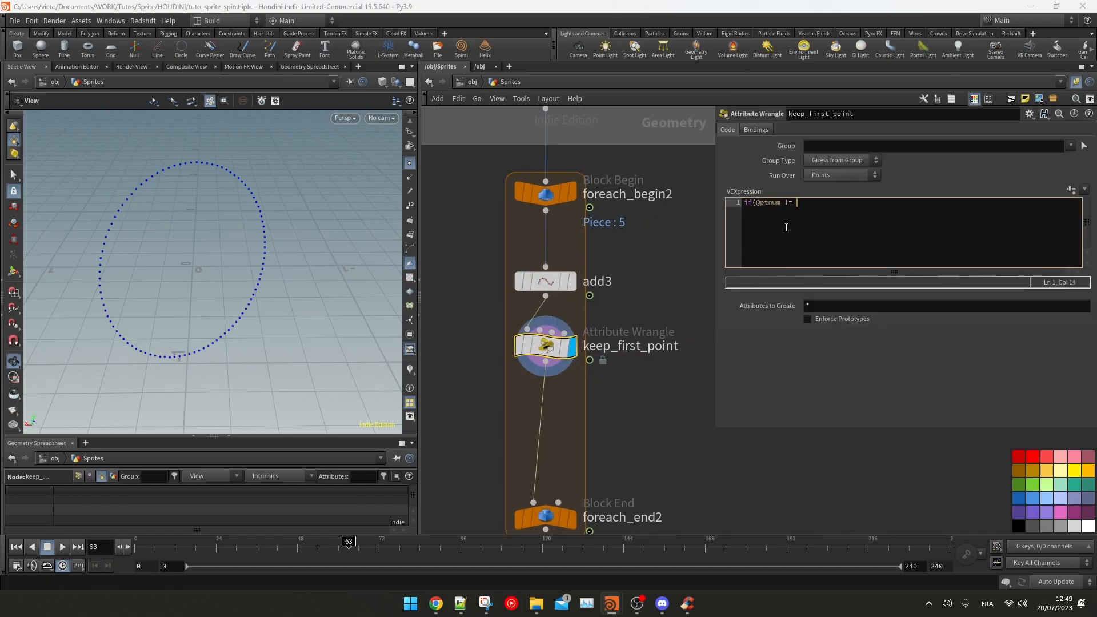
text( 0){removepoint(0,@ptnum);)
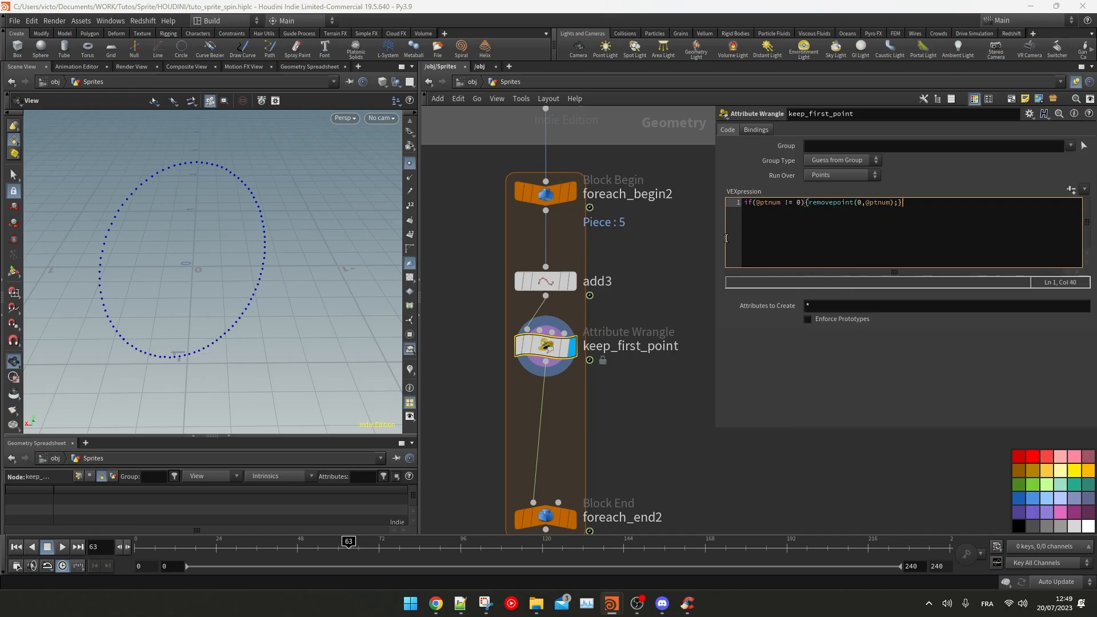
Step: Display the end block of the for-each loop and turn off Single Pass so all circles are processed
drag(229, 320, 125, 338)
middle_drag(572, 492, 584, 369)
click(584, 395)
click(731, 247)
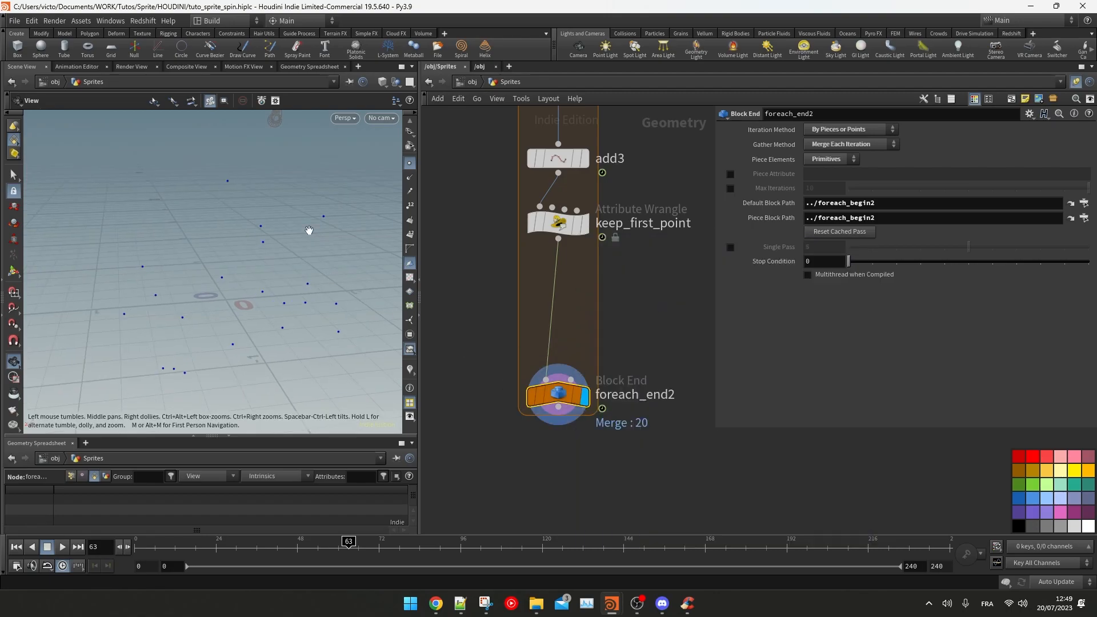
Step: Insert an Attribute VOP between keep_first_point and the loop's end block, and rename it follow_paths
key(Tab)
text(att v)
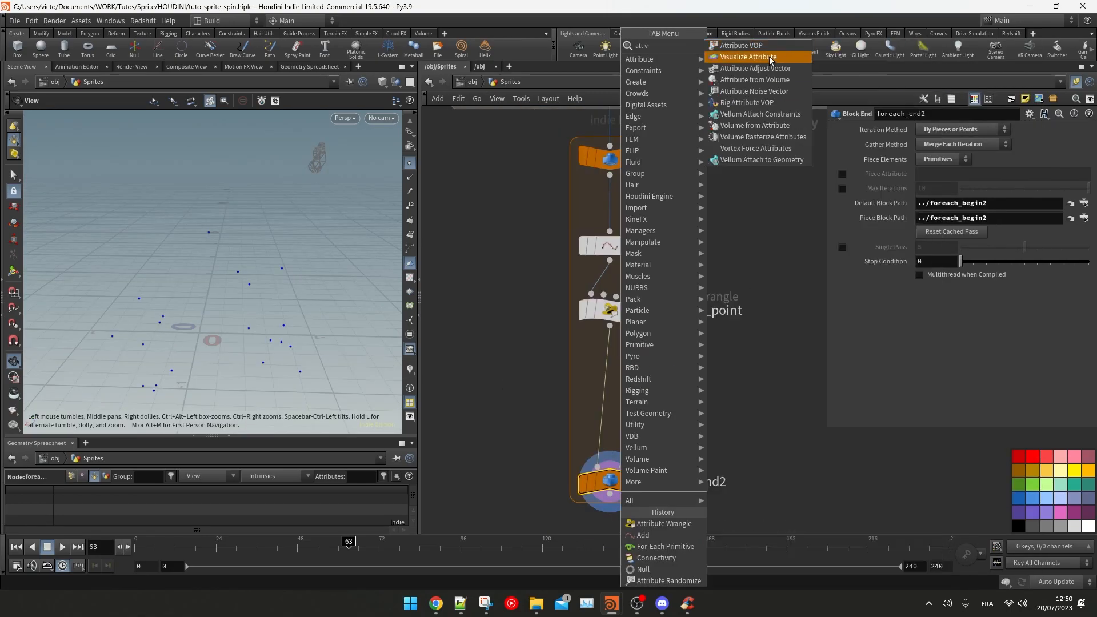
click(741, 45)
click(608, 393)
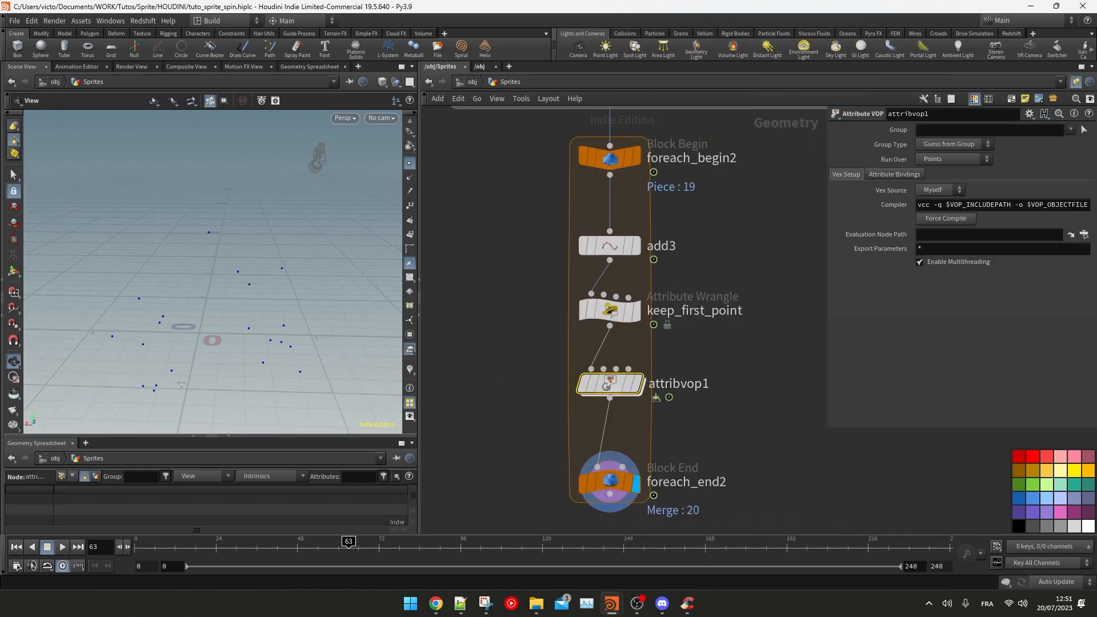
double_click(700, 382)
text(follow_pa)
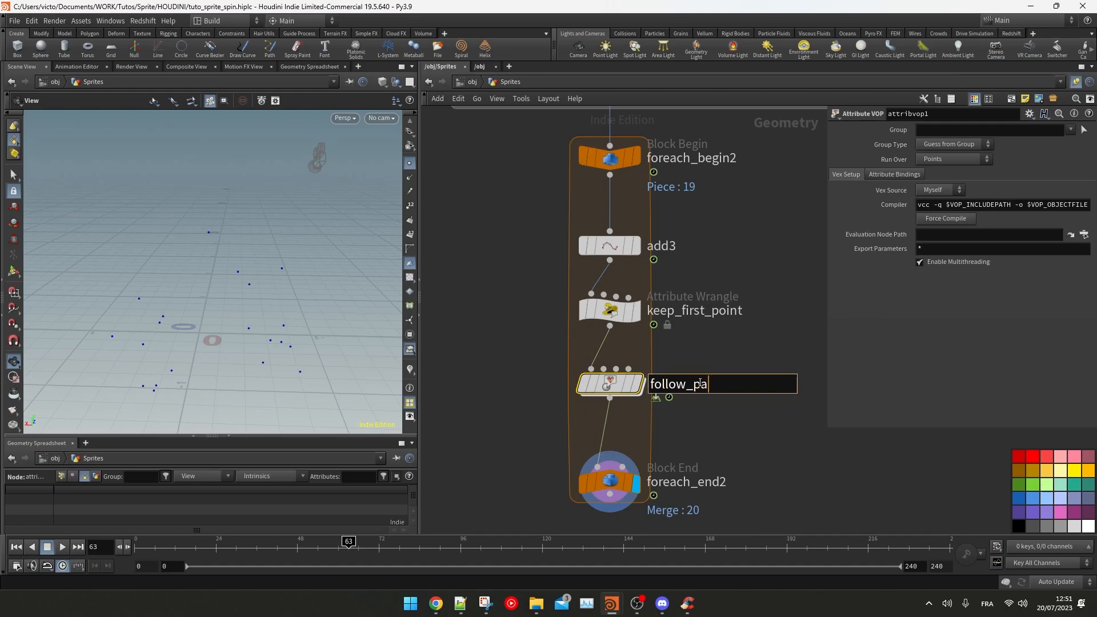
text(ths)
key(Return)
Step: Branch a Resample node from add3, disable Maximum Segment Length, and enable its Tangent and Curve U attributes
middle_drag(610, 260, 549, 264)
click(548, 264)
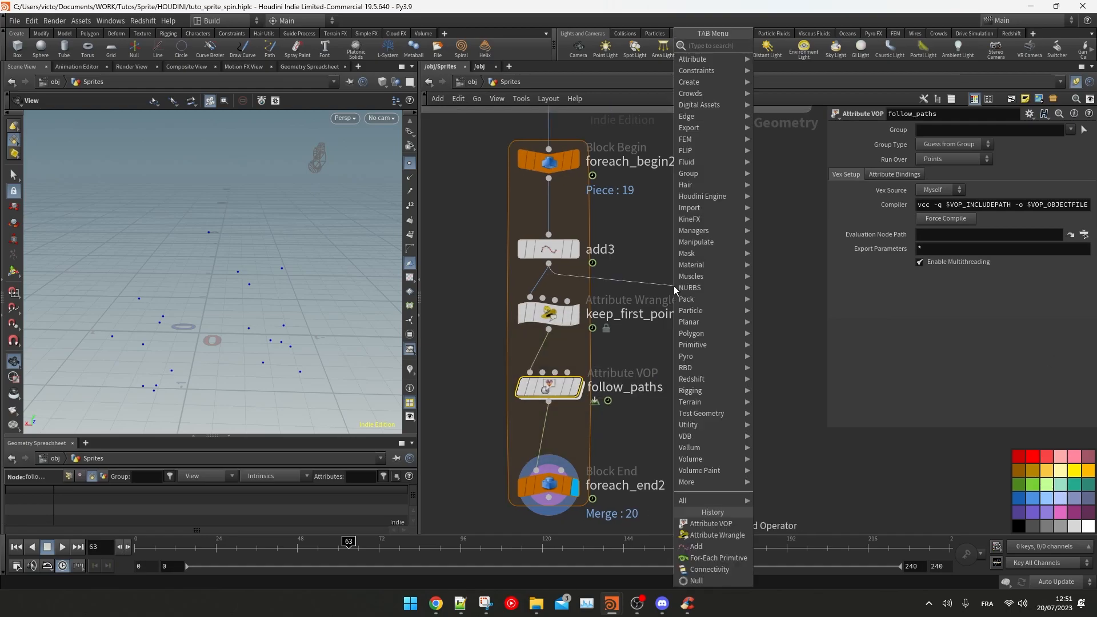
click(674, 286)
text(resa)
key(Return)
click(921, 212)
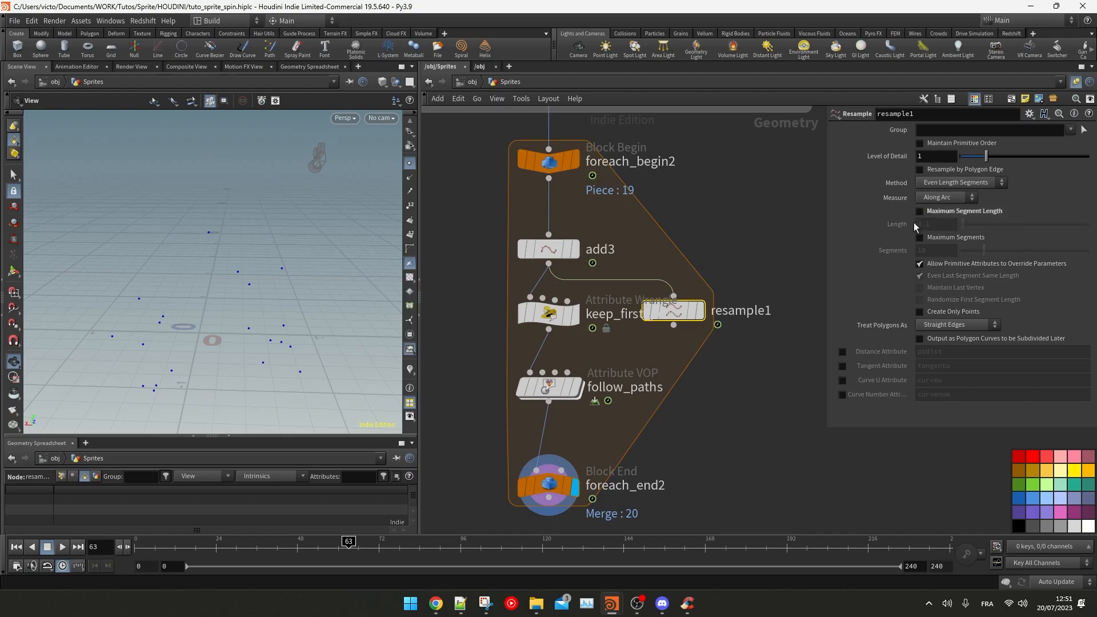
click(844, 366)
click(845, 380)
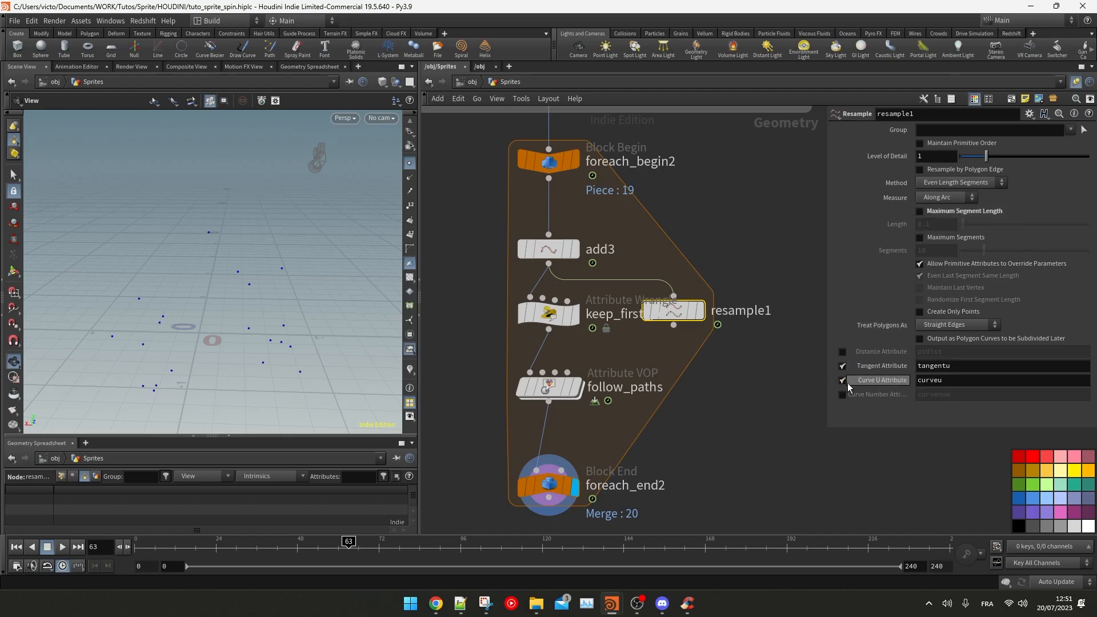
Step: Connect the Resample node to the second input of follow_paths and display follow_paths
middle_drag(688, 318, 680, 318)
drag(673, 313, 708, 316)
click(701, 330)
click(545, 389)
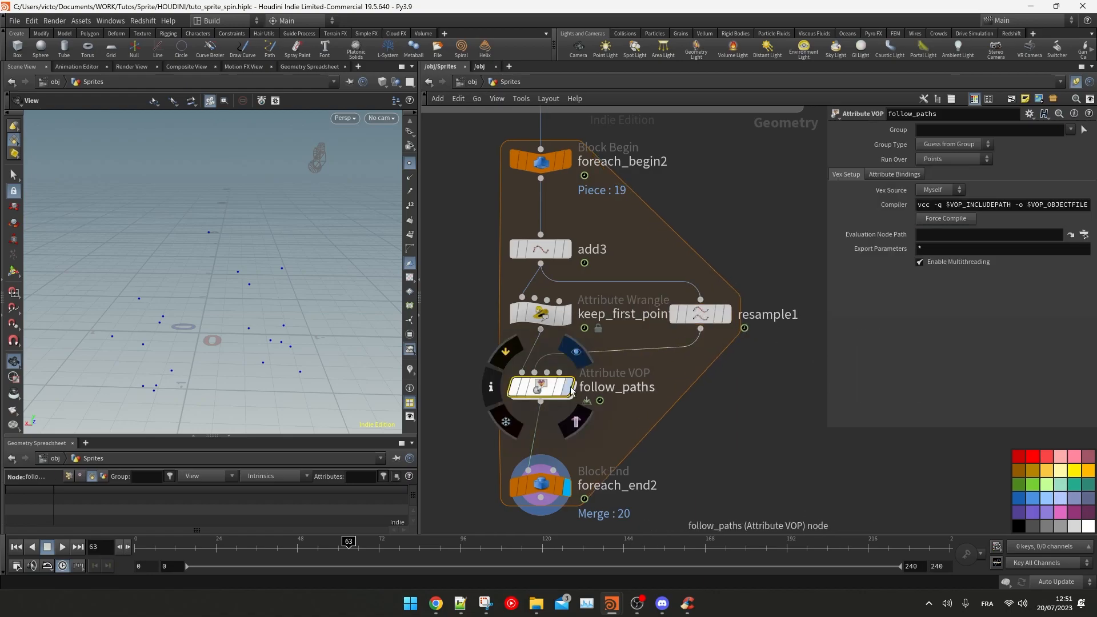
Step: Add an XYZ Distance node inside the follow_paths network, between the global and output nodes
double_click(545, 393)
middle_drag(608, 362, 395, 341)
drag(648, 206, 675, 241)
click(470, 268)
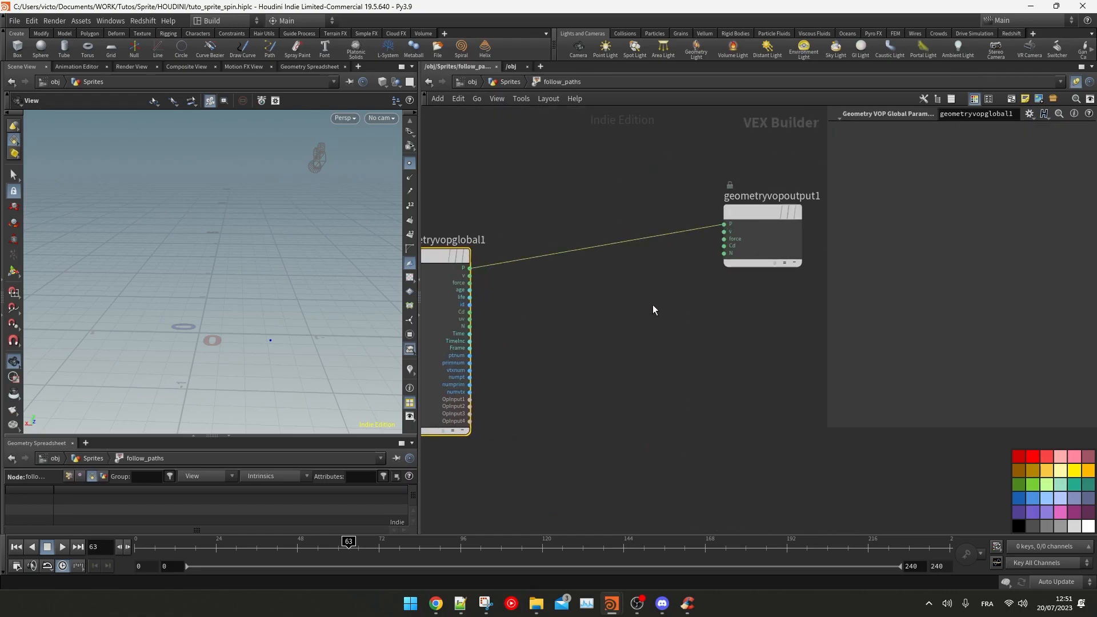
middle_drag(652, 304, 651, 288)
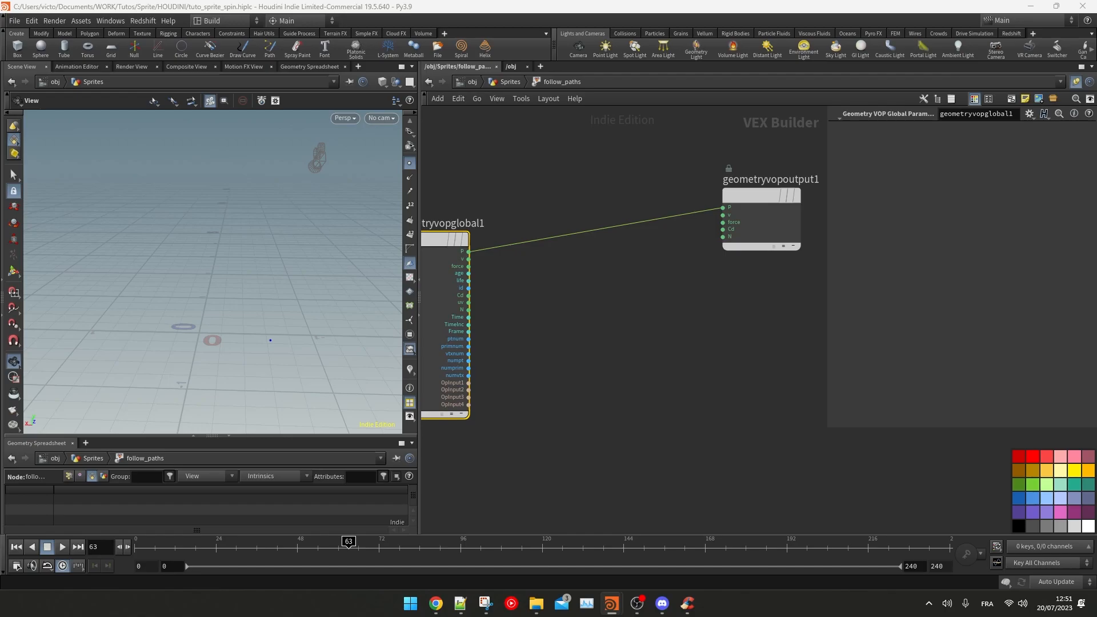
middle_drag(599, 335, 612, 334)
key(Tab)
text(x)
key(Return)
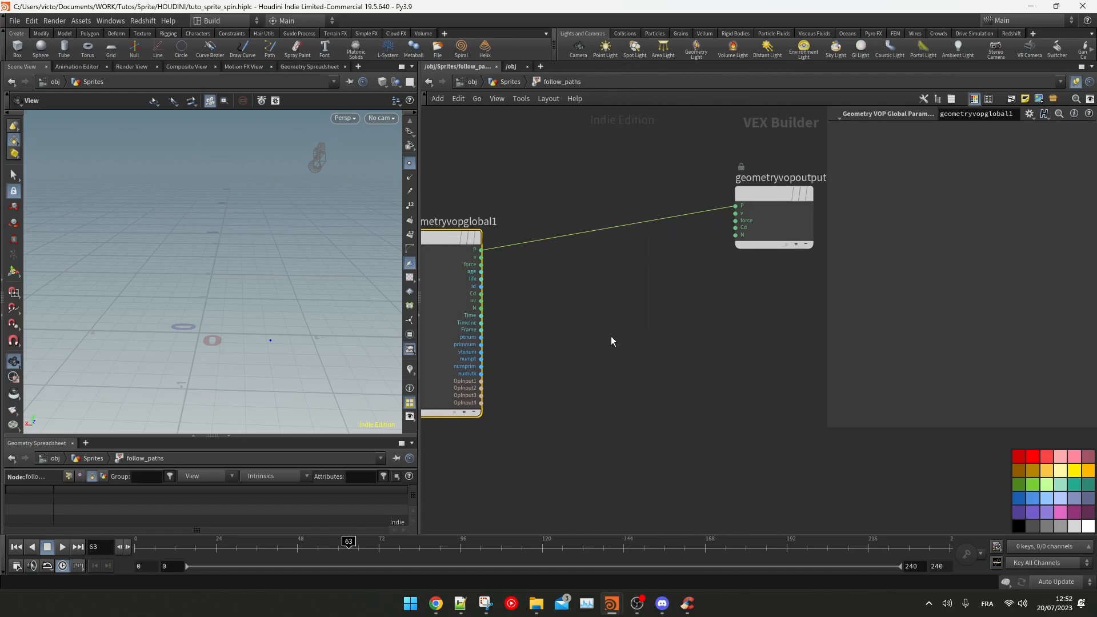
click(549, 344)
scroll(550, 361, up, 3)
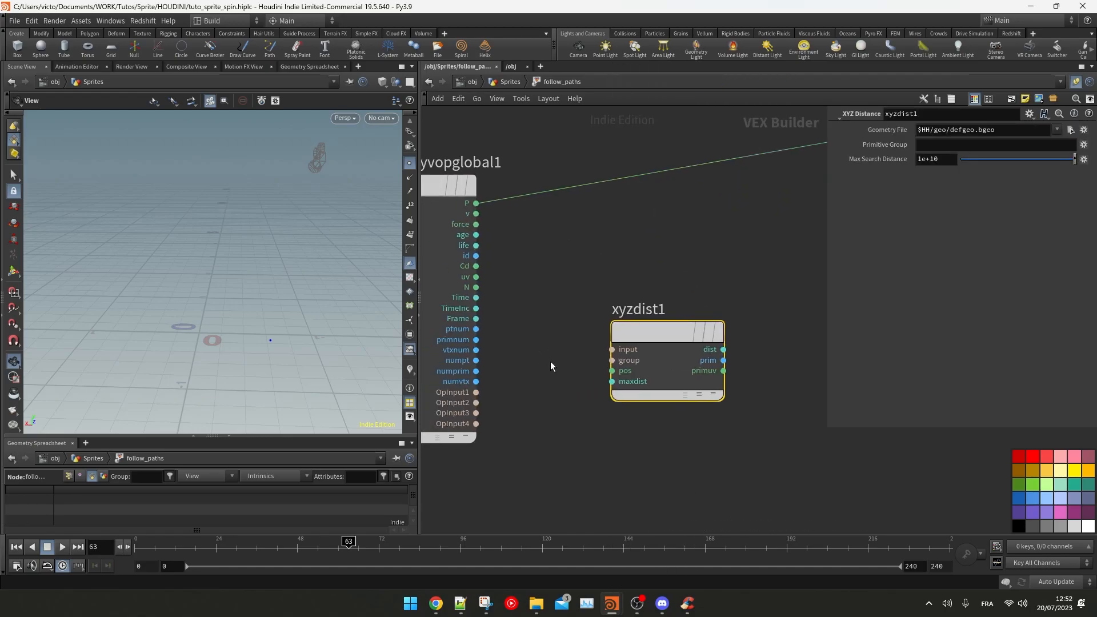
Step: Connect OpInput2 to the XYZ Distance node's input and P to its pos
click(476, 403)
click(612, 349)
click(476, 203)
click(612, 371)
Step: Add a Primitive Attribute node reading attribute P, with XYZ Distance's primuv wired to its uv input
middle_drag(790, 307, 668, 303)
scroll(690, 370, down, 2)
key(Tab)
text(prim)
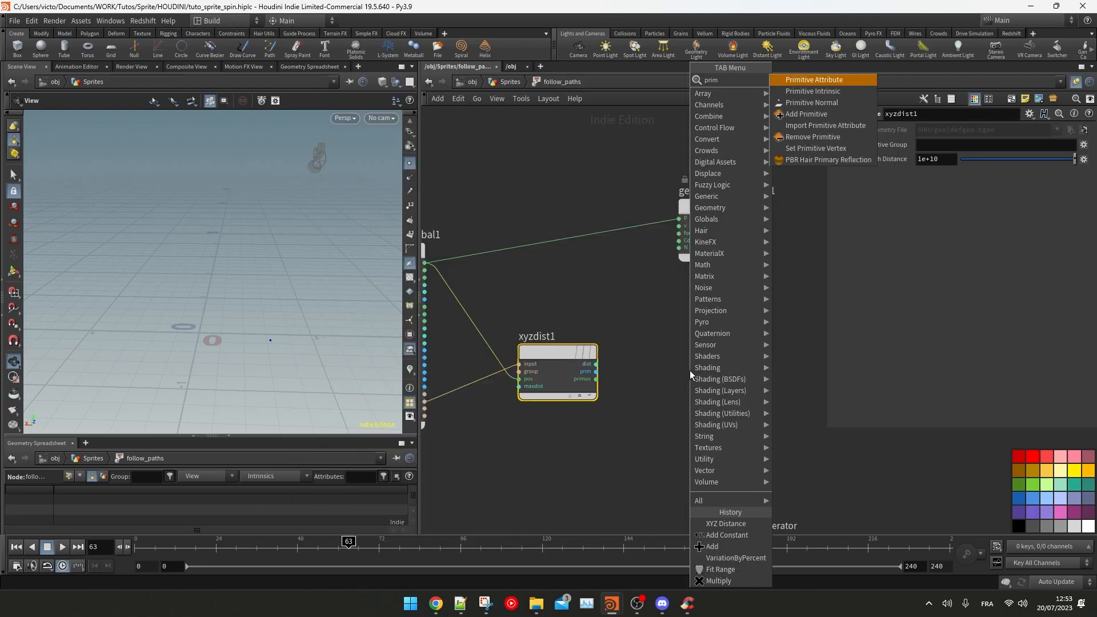
key(Return)
click(691, 370)
click(596, 379)
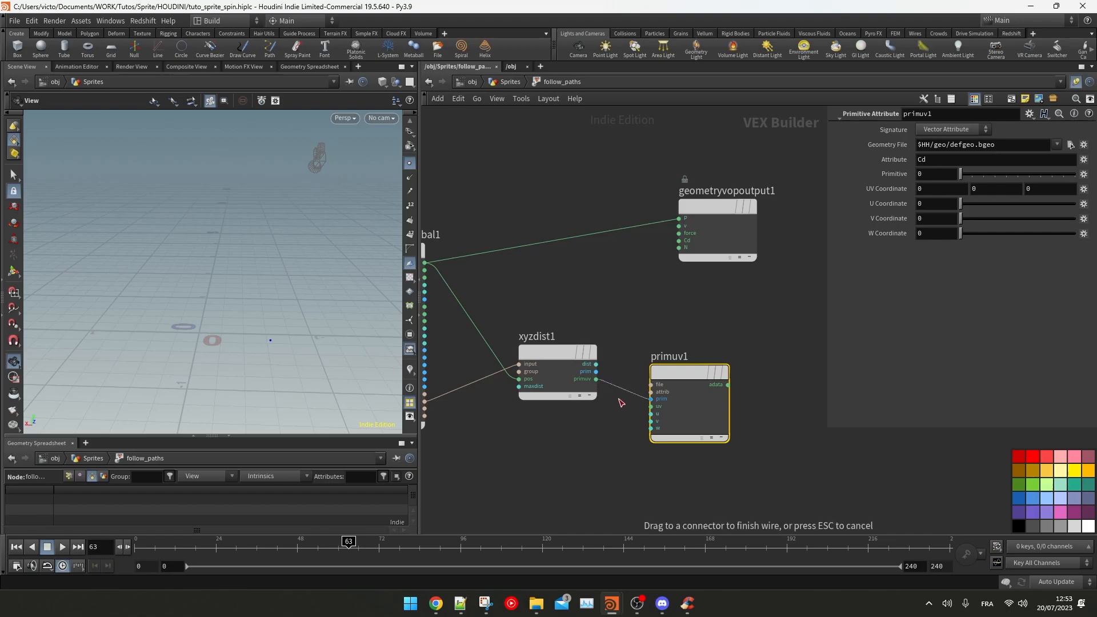
click(691, 360)
drag(691, 360, 702, 336)
click(667, 349)
Step: Connect OpInput2 to the Primitive Attribute's file input and XYZ Distance's prim to its prim input
middle_drag(516, 317, 740, 287)
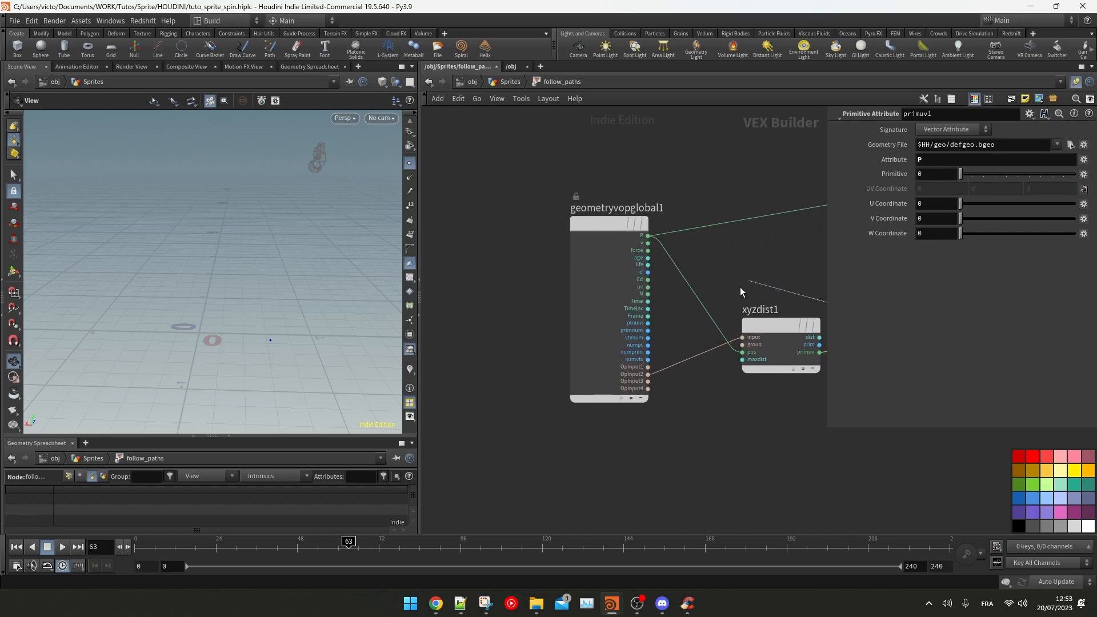
click(652, 373)
middle_drag(826, 339, 659, 340)
scroll(660, 341, up, 2)
drag(638, 343, 618, 368)
click(626, 368)
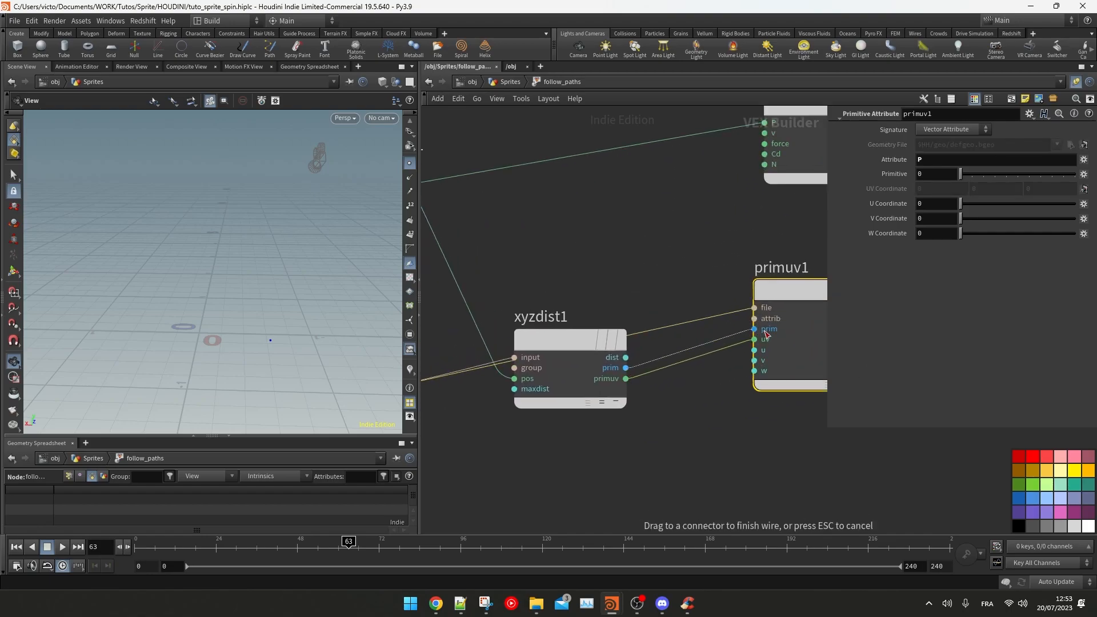
click(754, 330)
Step: Connect the Primitive Attribute's adata to the output node's P, scrub the timeline to frame 32, and tidy the node layout
middle_drag(807, 343, 673, 401)
click(732, 370)
click(636, 184)
drag(672, 211, 759, 236)
scroll(623, 296, down, 2)
drag(348, 515, 243, 520)
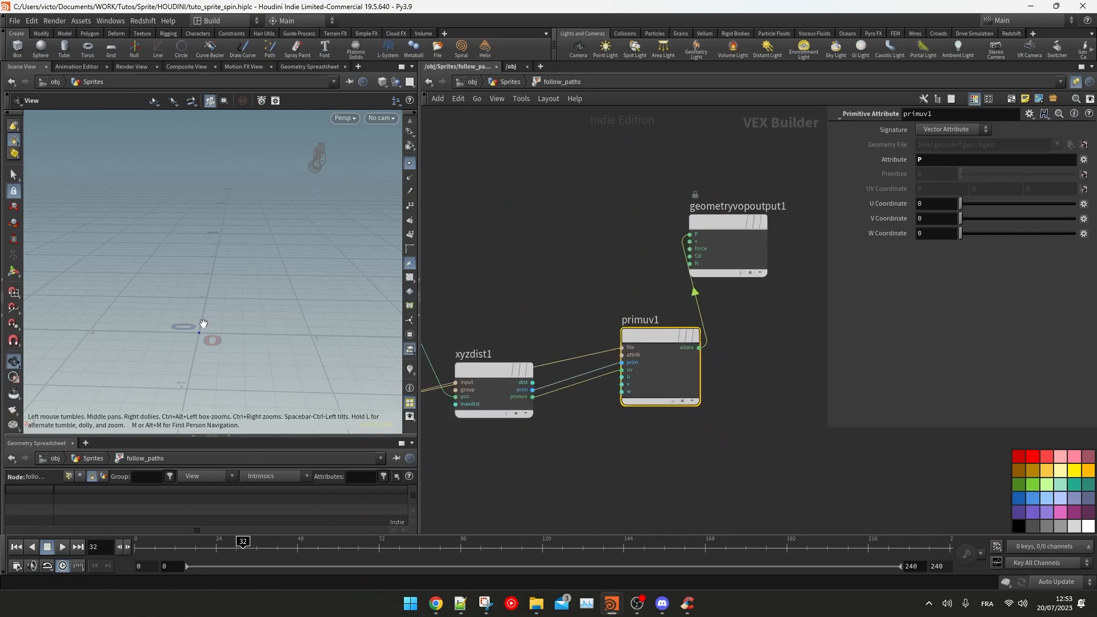
drag(203, 324, 257, 317)
drag(717, 224, 776, 251)
drag(487, 375, 477, 287)
Step: In the Sprites network, rewire the Resample node's input to the loop's begin block and display follow_paths again
key(u)
click(726, 314)
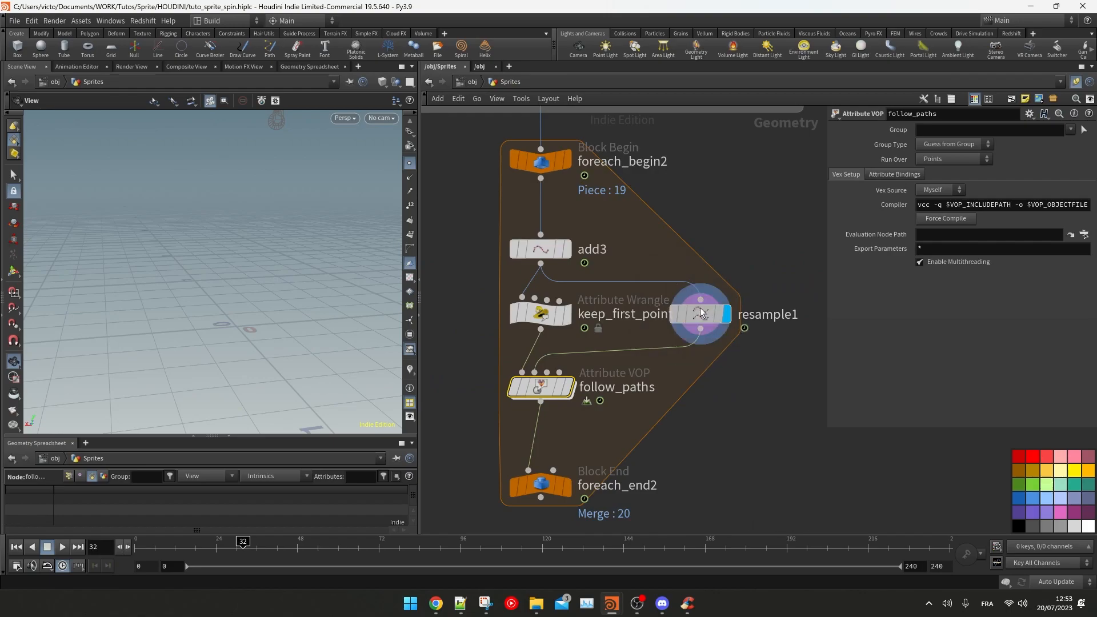
click(698, 313)
drag(547, 193, 542, 181)
click(581, 356)
Step: Inside follow_paths, insert a Vector to Float node on the wire leaving XYZ Distance's primuv
double_click(556, 388)
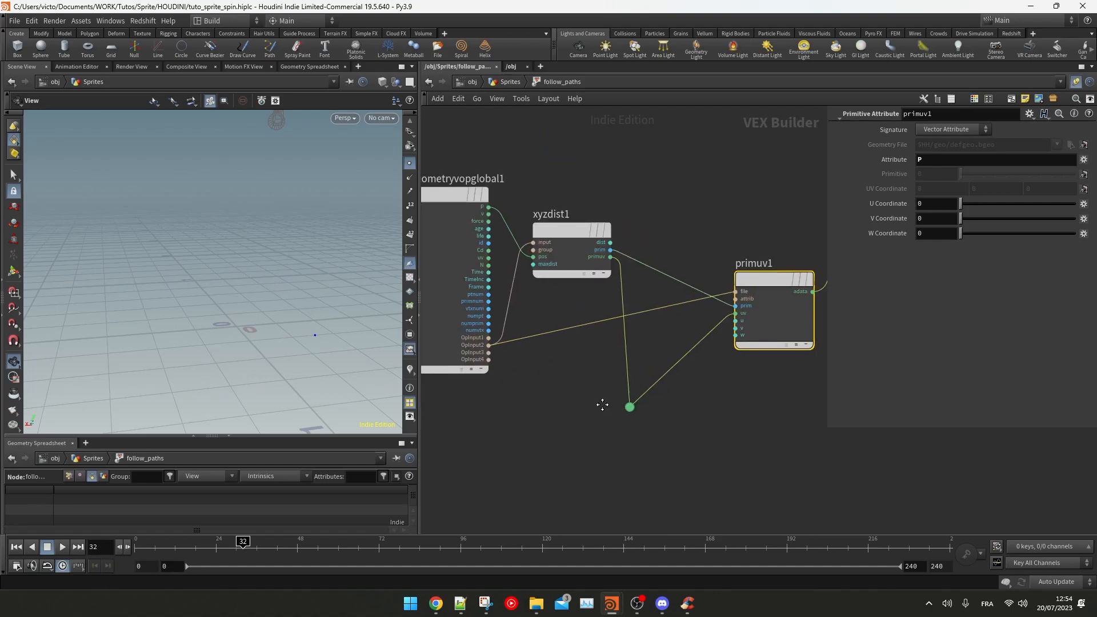
click(603, 402)
key(Tab)
mouse_move(623, 276)
click(754, 92)
click(686, 308)
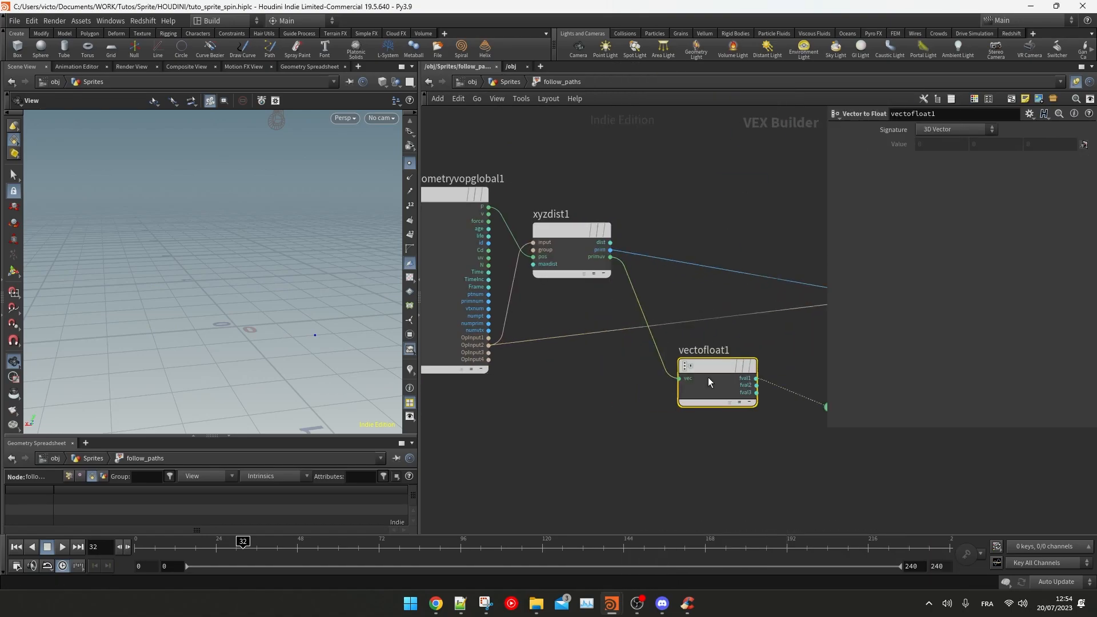
alt+click(713, 391)
Step: Add a Float to Vector node, wire all three Vector to Float components into it, and feed its vector to the Primitive Attribute's uv
key(Tab)
text(float to v)
key(Return)
click(651, 369)
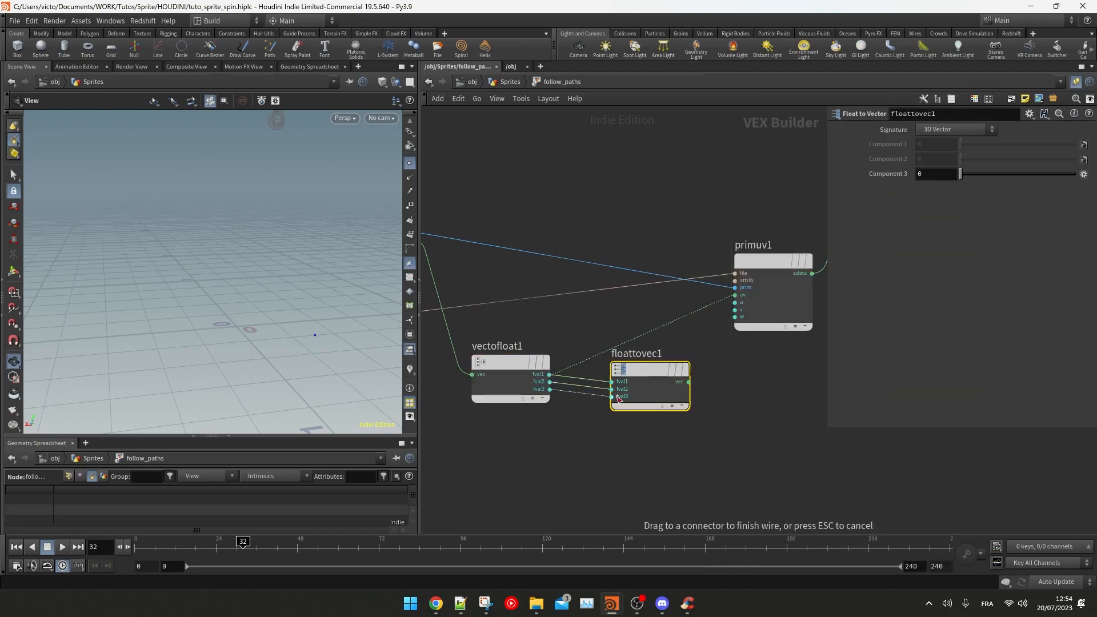
click(618, 398)
drag(689, 382, 716, 363)
drag(745, 296, 743, 296)
drag(513, 369, 496, 387)
drag(633, 368, 647, 379)
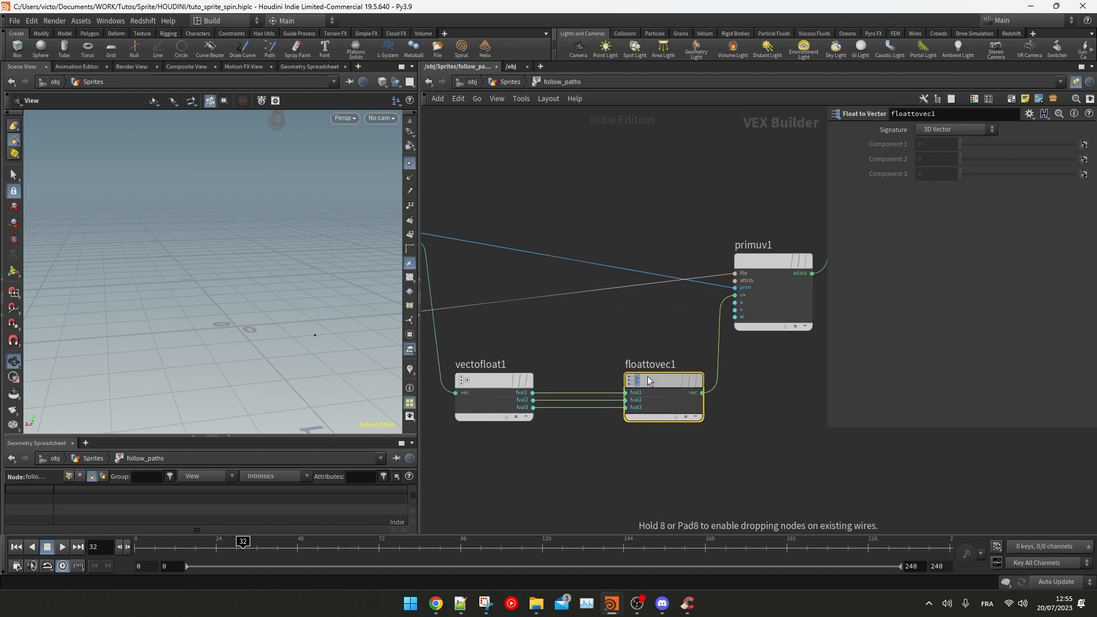
Step: Insert an Add Constant node on the first component wire between Vector to Float and Float to Vector
key(Tab)
text(add c)
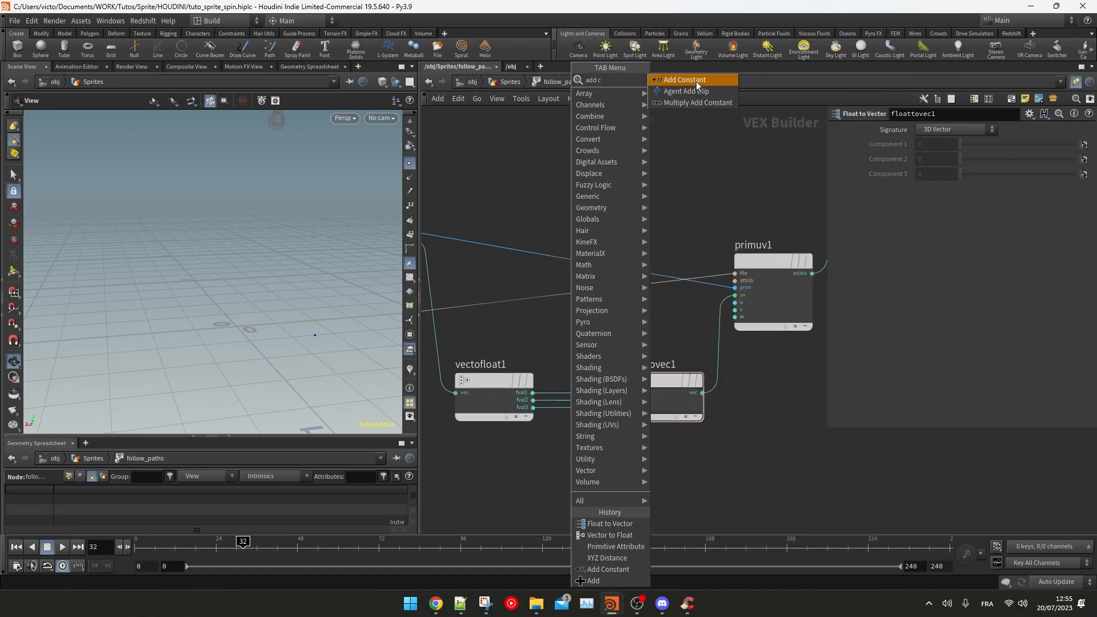
key(Return)
click(580, 391)
drag(631, 383, 615, 340)
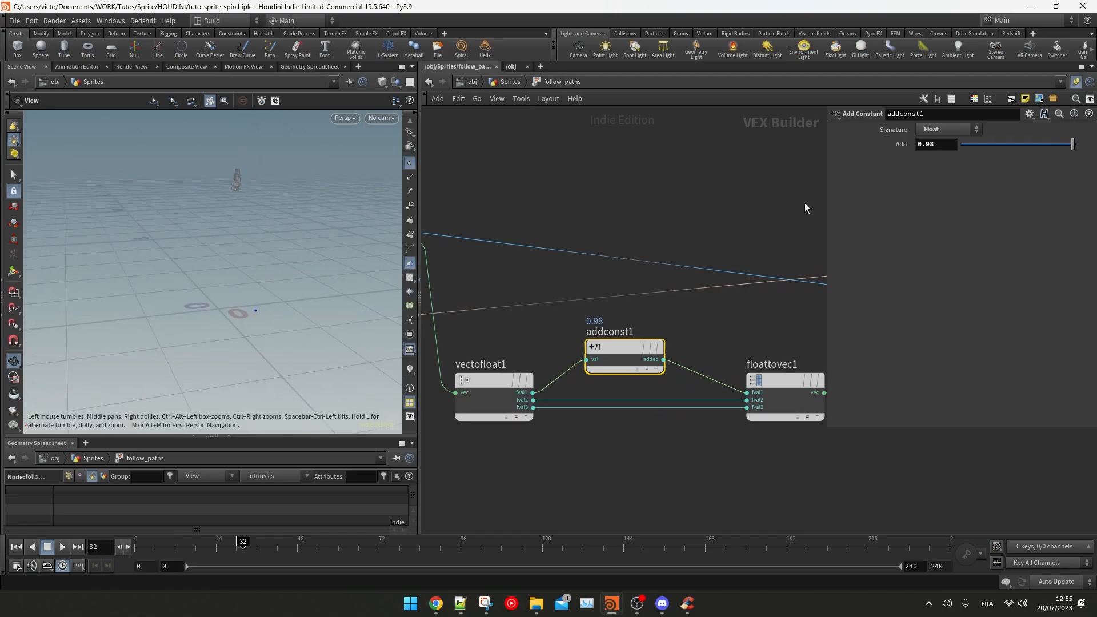
Step: Try different Add values up to 1 on the Add Constant node to test moving the point
drag(1073, 144, 1065, 145)
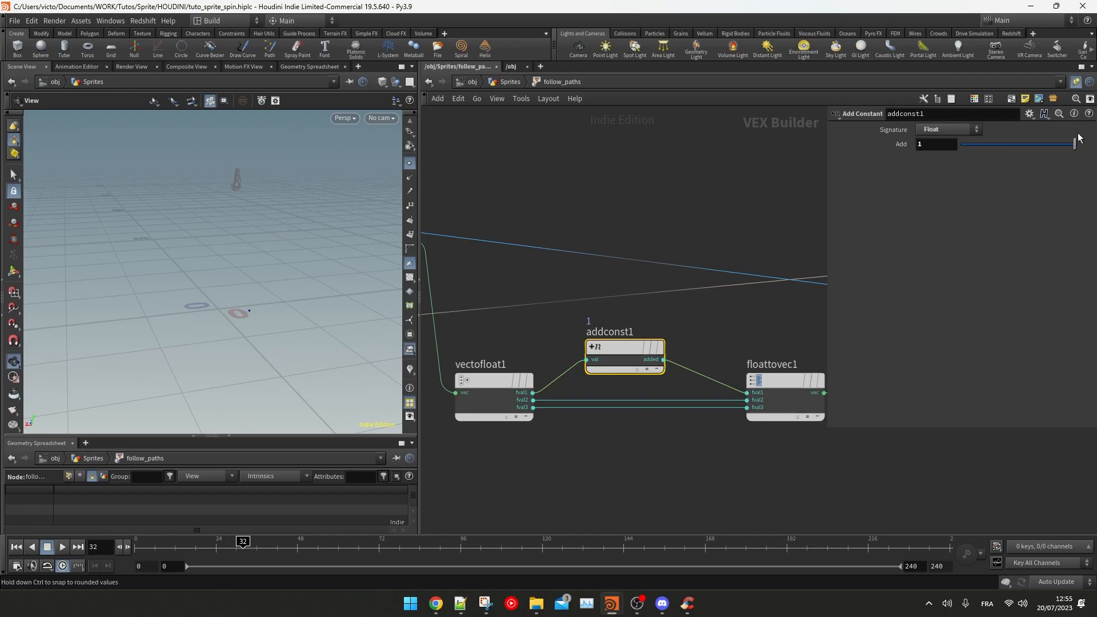
drag(953, 147, 1078, 144)
drag(309, 229, 269, 257)
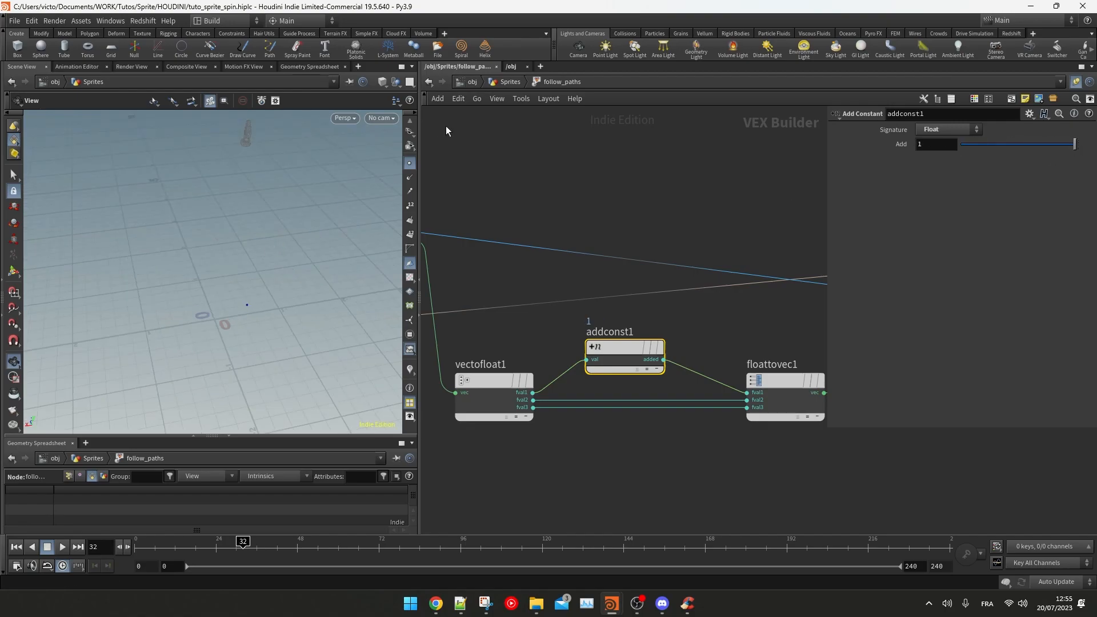
Step: Template the Resample node in the Sprites network to compare its circle with the moving point
click(508, 82)
click(732, 346)
drag(252, 326, 258, 346)
scroll(257, 343, up, 4)
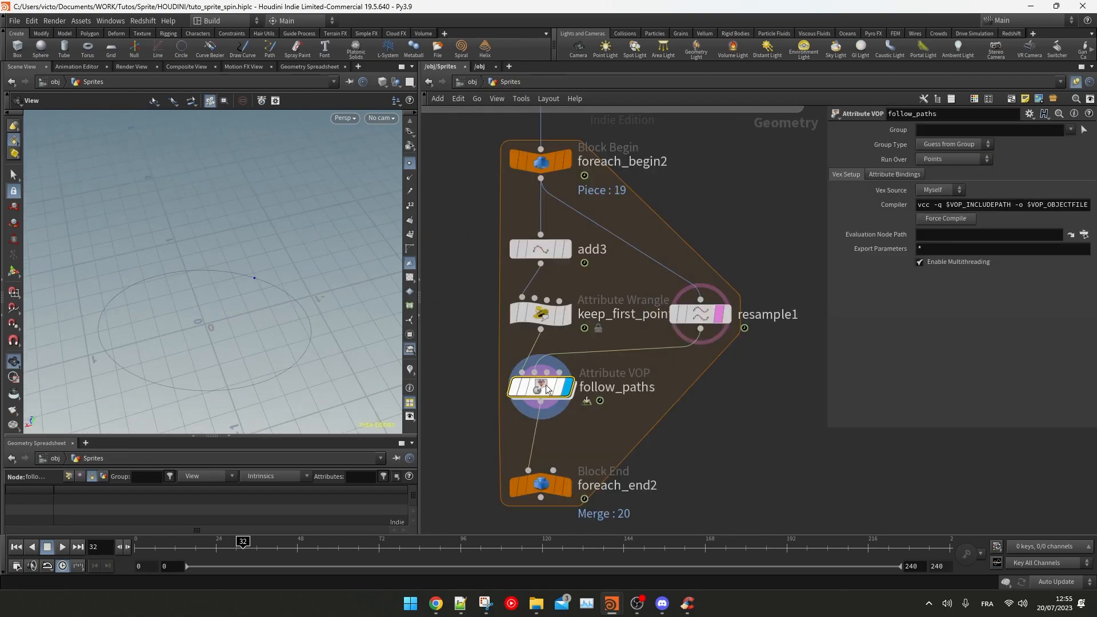
Step: Inside follow_paths, add a Modulo node with the global Frame output wired to its first input
double_click(541, 387)
click(446, 302)
key(Tab)
text(mod)
key(Return)
Step: Add a Constant node with a value of 20 near the Modulo node
scroll(474, 446, up, 2)
key(Tab)
text(cons)
key(Return)
Step: Add a Fit Range node fed by the Modulo result, and wire the constant to Modulo's second input and Fit Range's srcmax
key(Tab)
text(fit)
key(Return)
key(Return)
click(614, 378)
drag(623, 389, 667, 389)
click(689, 398)
drag(450, 437, 667, 406)
Step: Connect Fit Range's output to Float to Vector's first component and scrub the timeline to test the motion
scroll(713, 379, down, 1)
middle_drag(713, 379, 751, 381)
click(791, 387)
click(742, 264)
scroll(681, 327, down, 1)
middle_drag(683, 327, 645, 335)
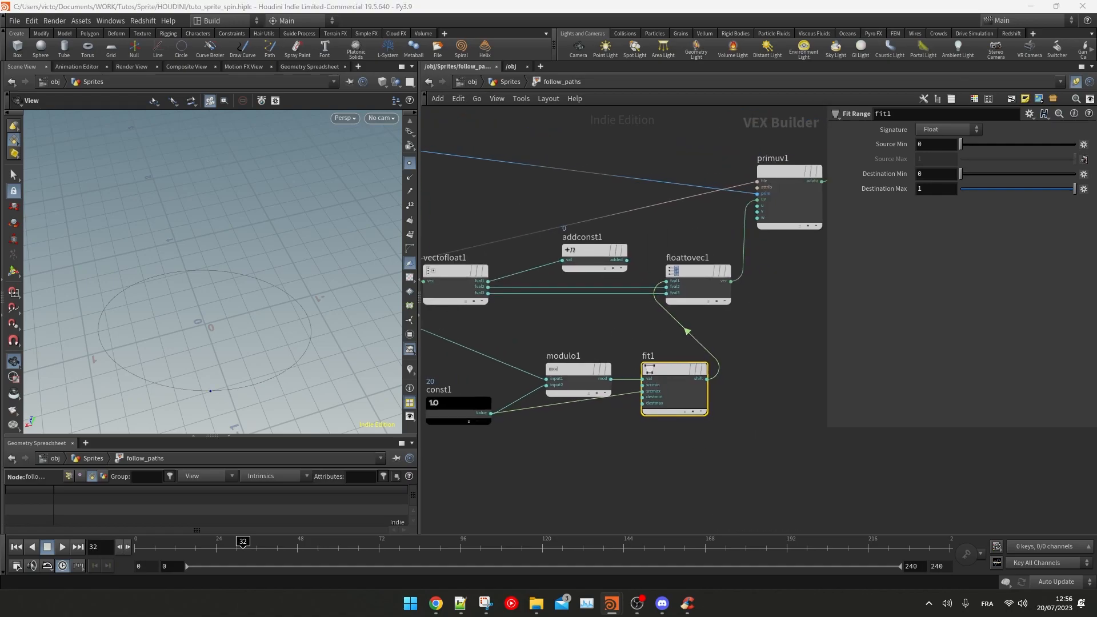
click(213, 541)
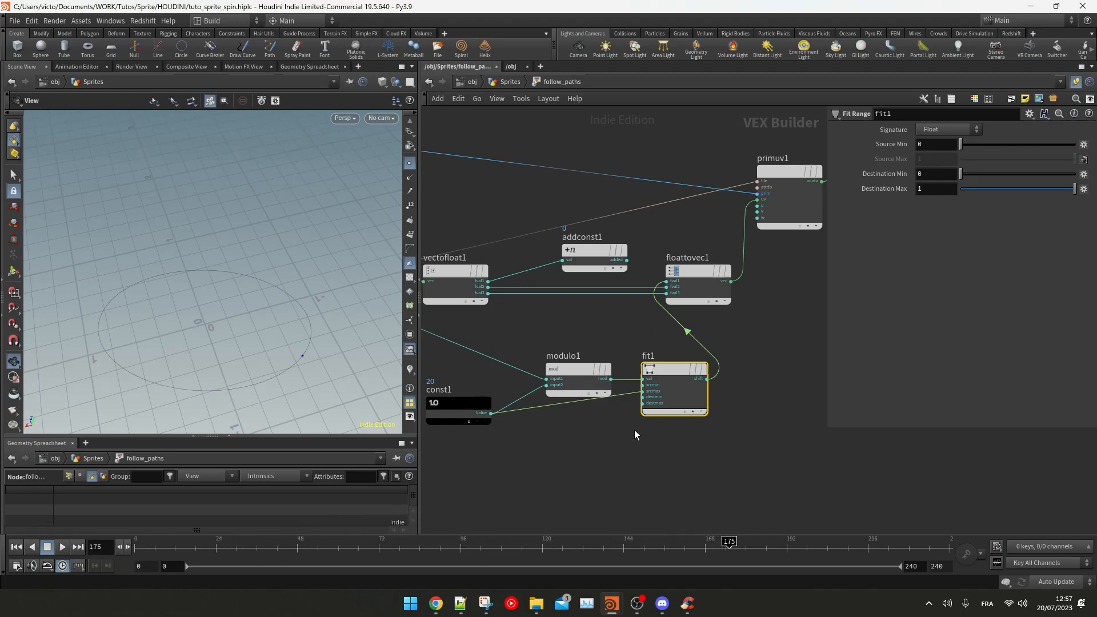
Step: Rename the constant node Freq and set its value to 300
middle_drag(659, 441, 747, 420)
double_click(534, 371)
text(F)
middle_drag(671, 459, 639, 475)
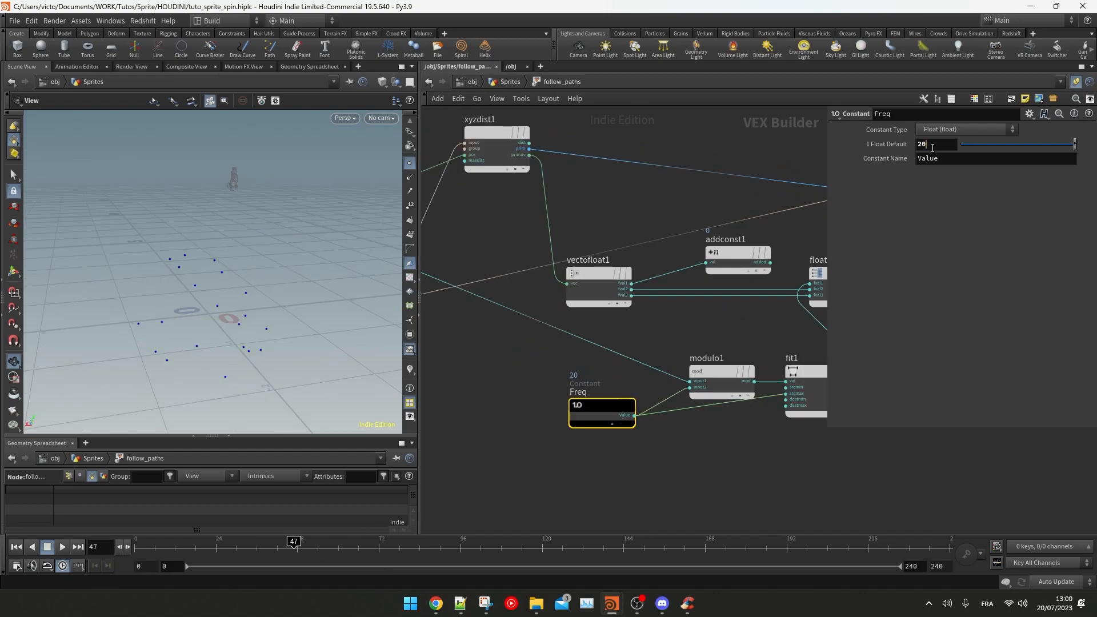
double_click(932, 148)
text(300)
key(Return)
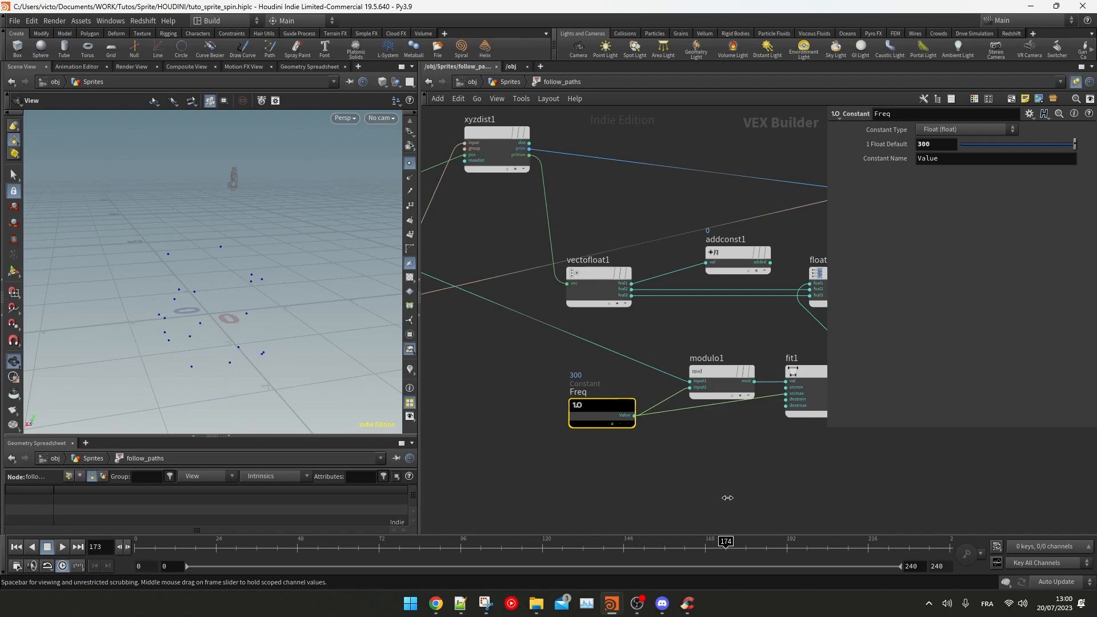
Step: Add an Attribute VOP below the loop's end block in the Sprites network and rename it NOISE_POSITION
key(u)
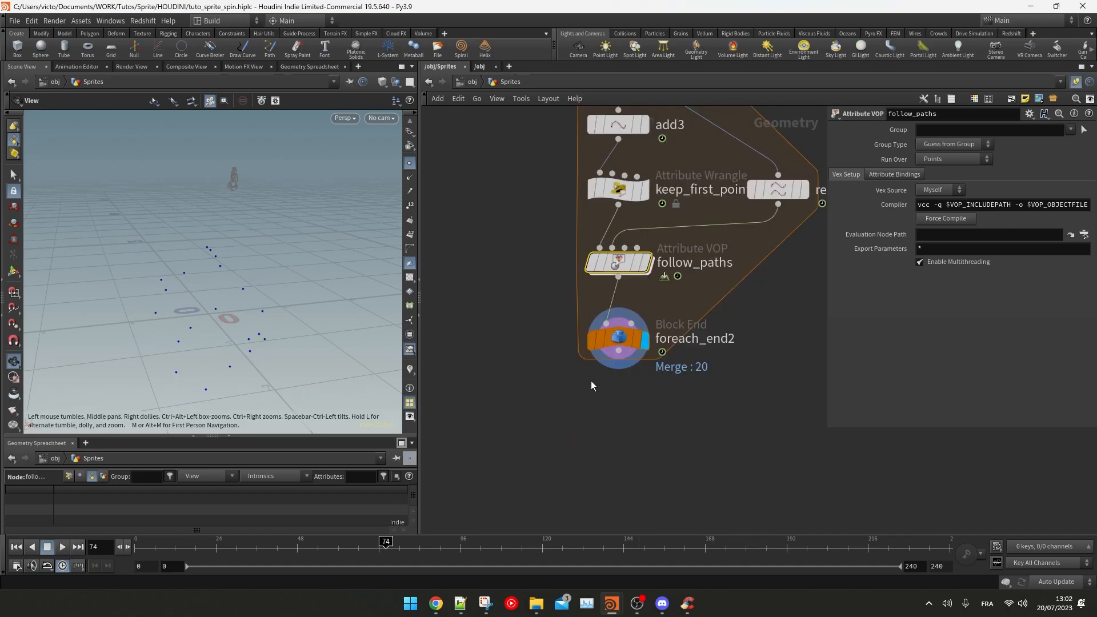
key(Tab)
text(att v)
key(Return)
click(617, 398)
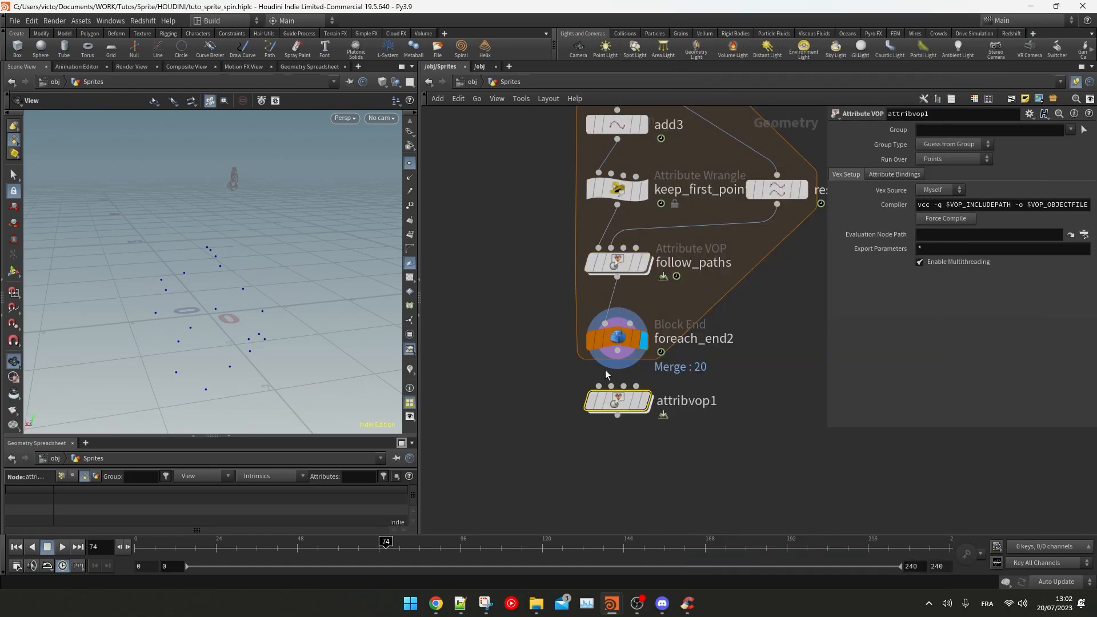
double_click(681, 400)
text(NOISE_POSITION)
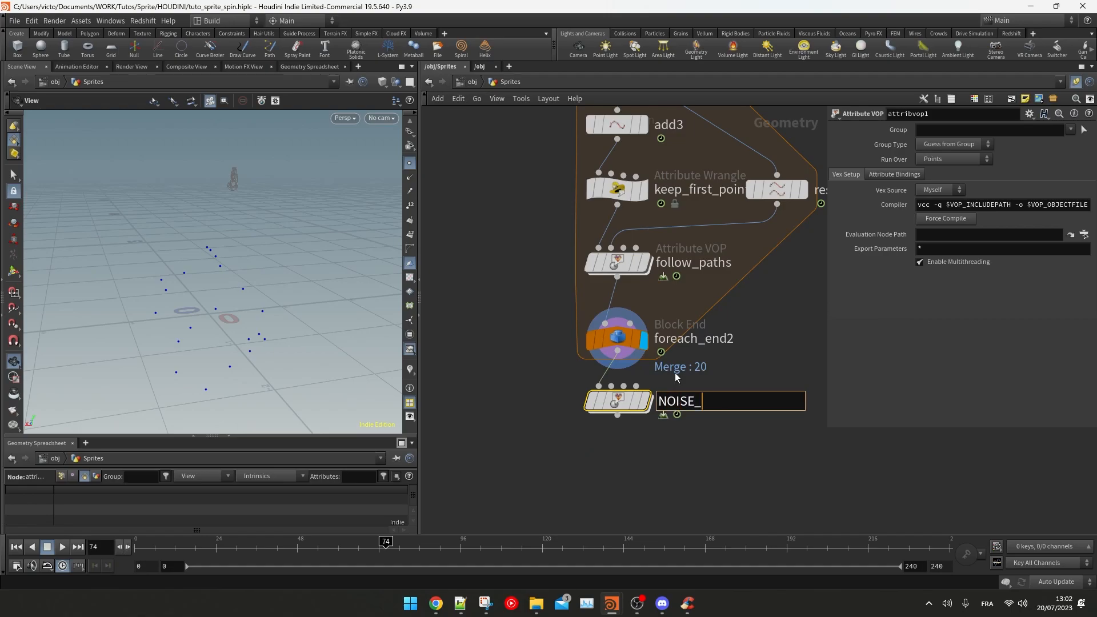
key(Return)
drag(617, 401, 616, 437)
Step: Inside NOISE_POSITION, insert an Add node on the P wire between the geometry globals and the output node
double_click(616, 437)
middle_drag(695, 379, 556, 389)
drag(720, 203, 759, 251)
click(543, 296)
key(Tab)
text(add)
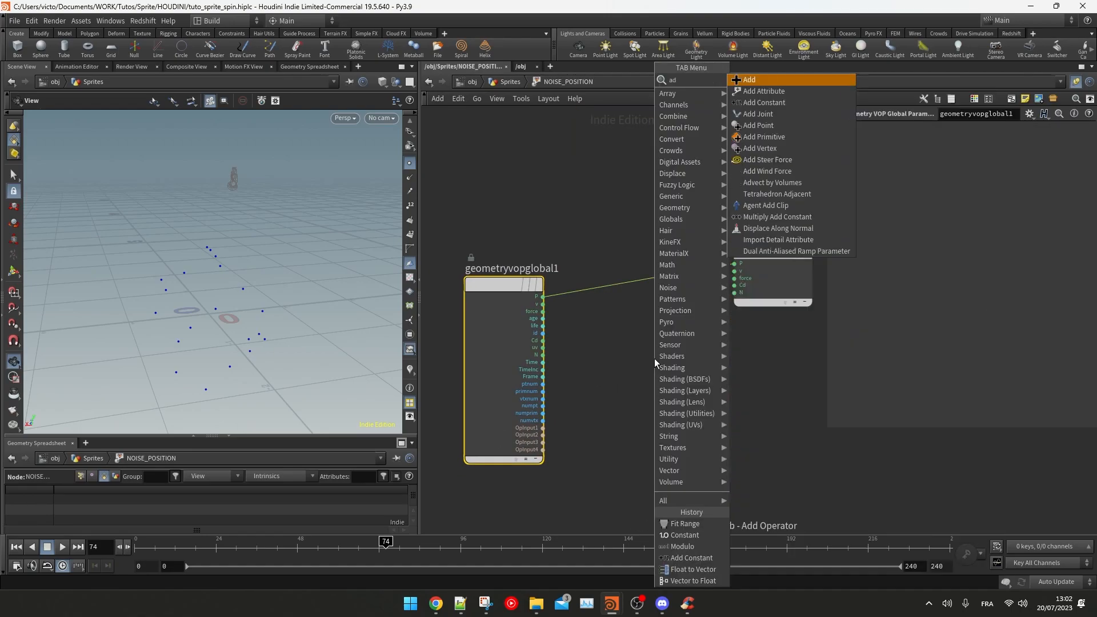
click(750, 84)
click(688, 278)
middle_drag(823, 250, 722, 204)
drag(723, 206, 756, 208)
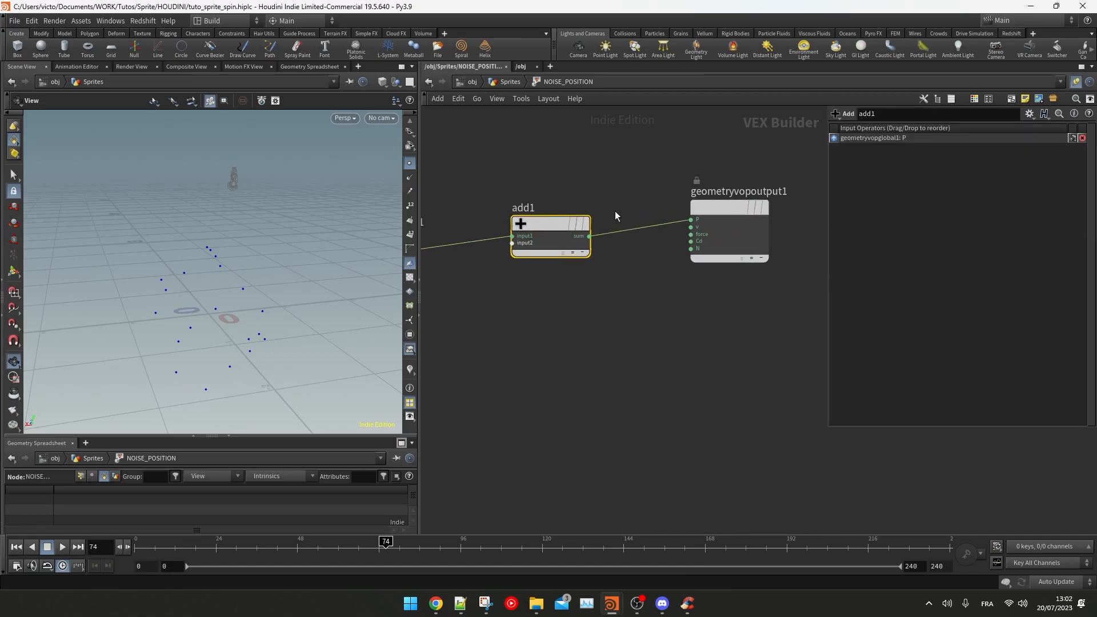
drag(553, 224, 583, 218)
Step: Add a Turbulent Noise node, wire its noise output into Add's second input and P into its pos input
middle_drag(533, 314, 634, 303)
key(Tab)
text(turb)
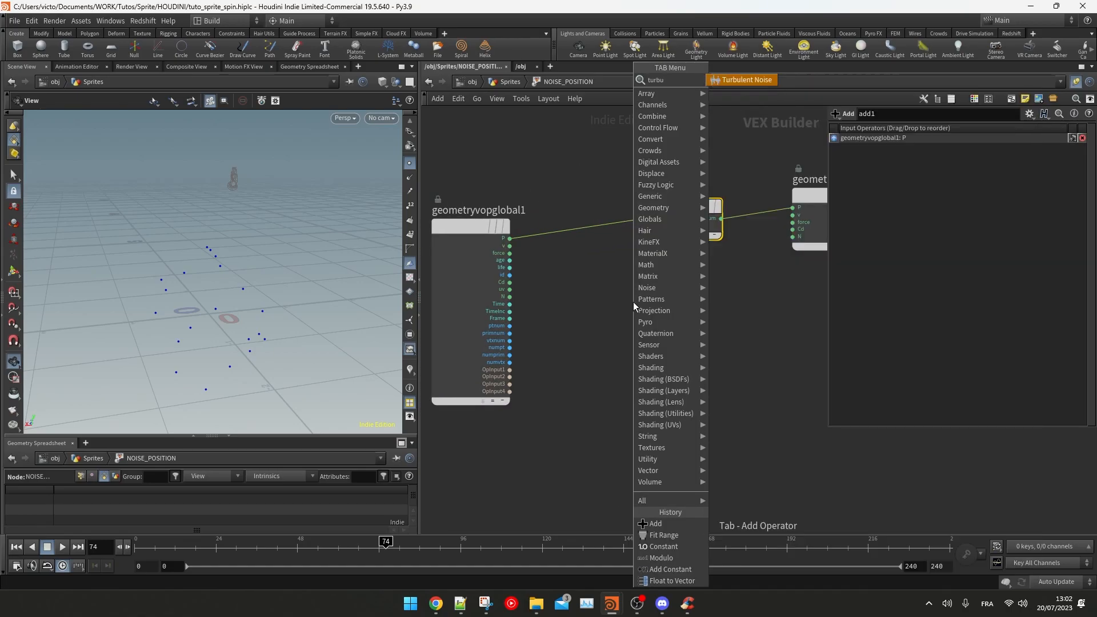
key(Return)
click(633, 302)
drag(672, 314, 667, 233)
click(667, 233)
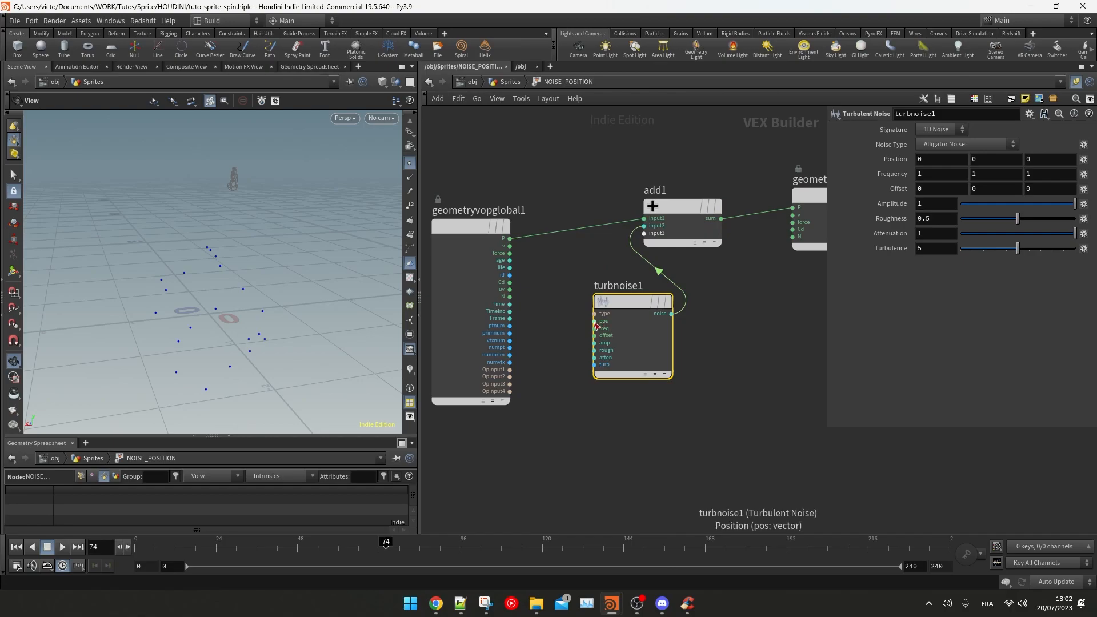
click(516, 241)
middle_drag(516, 240, 534, 245)
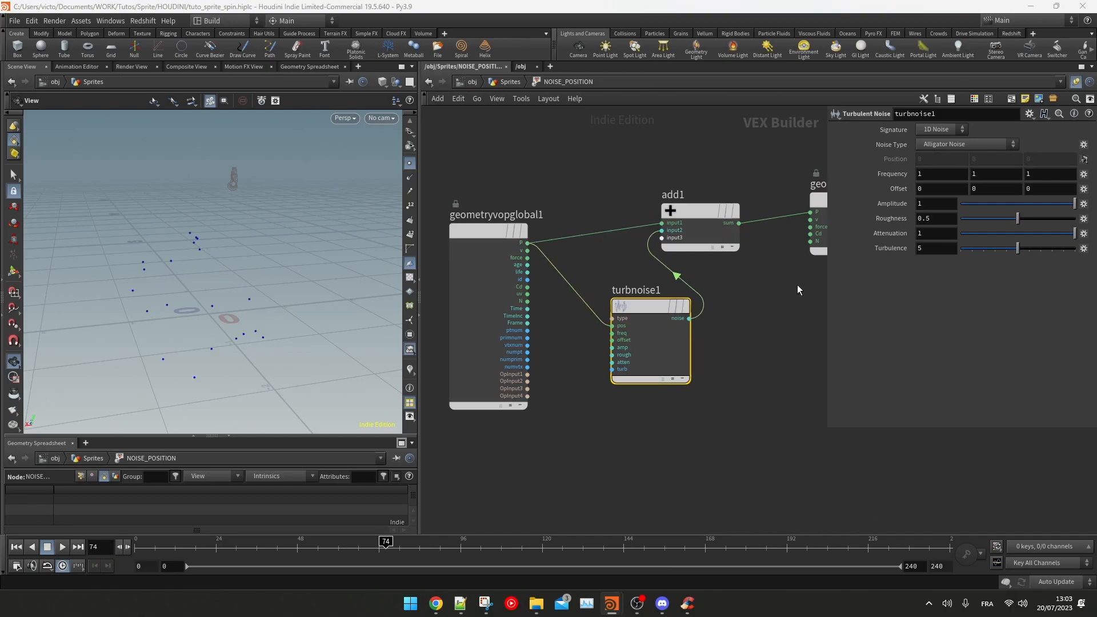
Step: Connect Frame to the turbulent noise's offset, set its signature to 3D Noise and scrub the timeline
scroll(623, 341, up, 3)
click(607, 339)
click(485, 316)
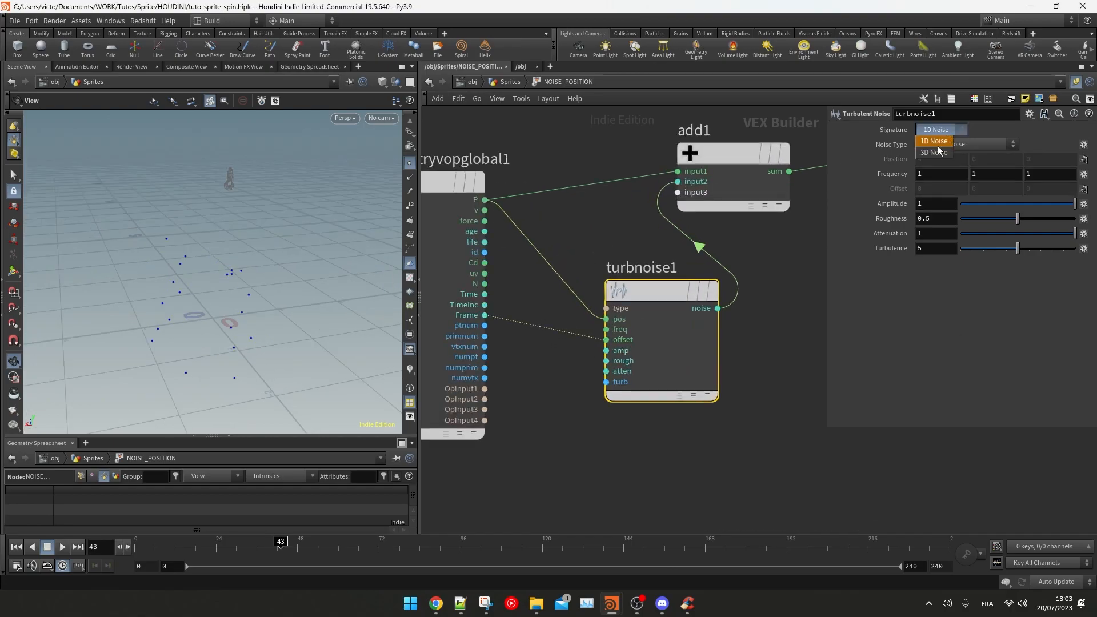
drag(259, 543, 157, 542)
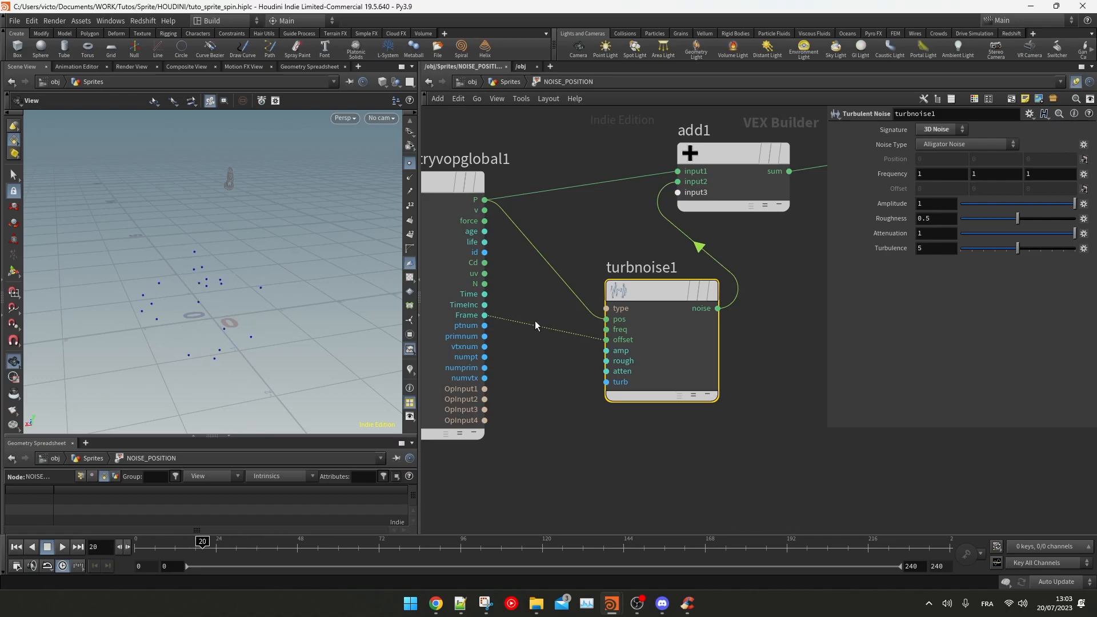
Step: Insert a Divide Constant with divider 20 between Frame and the noise's offset input, and scrub the timeline
key(Tab)
text(ad)
key(Tab)
text(div)
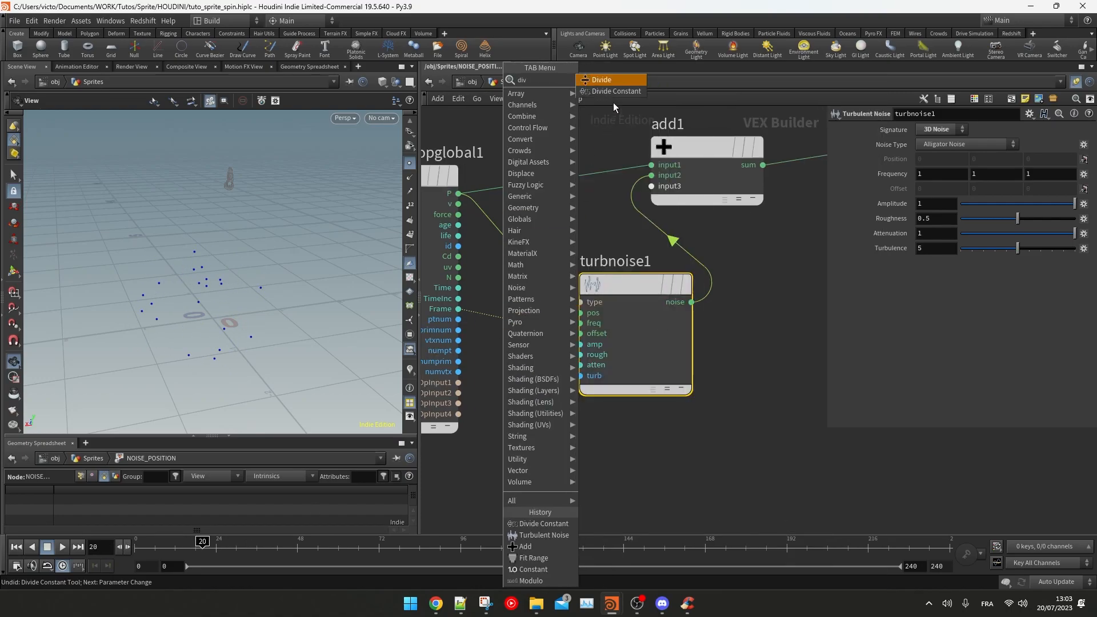
click(614, 93)
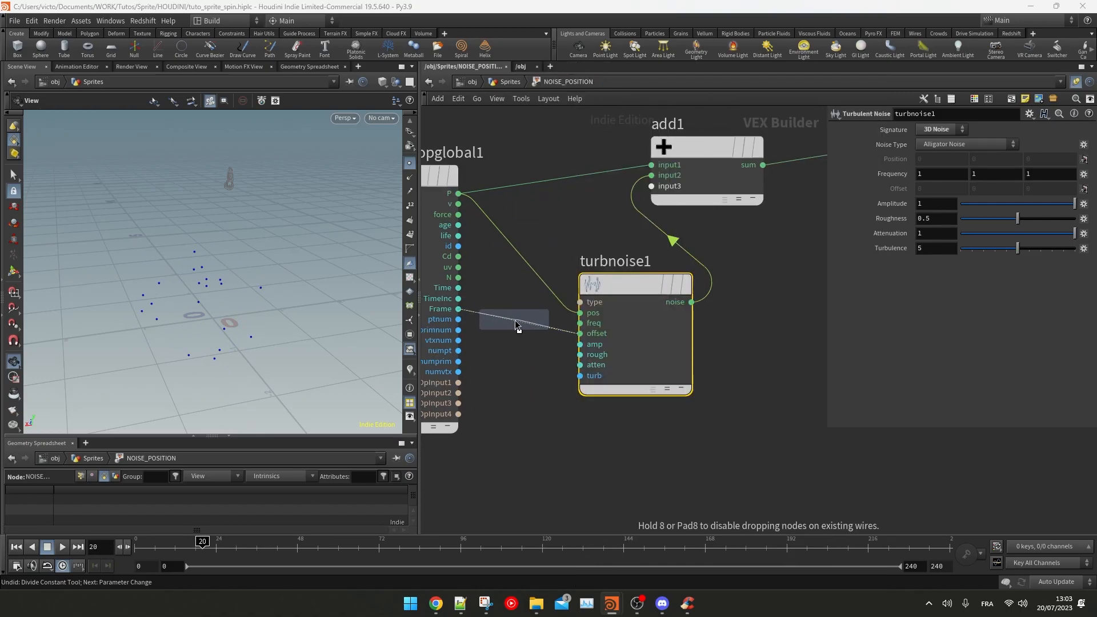
click(517, 326)
drag(201, 543, 103, 540)
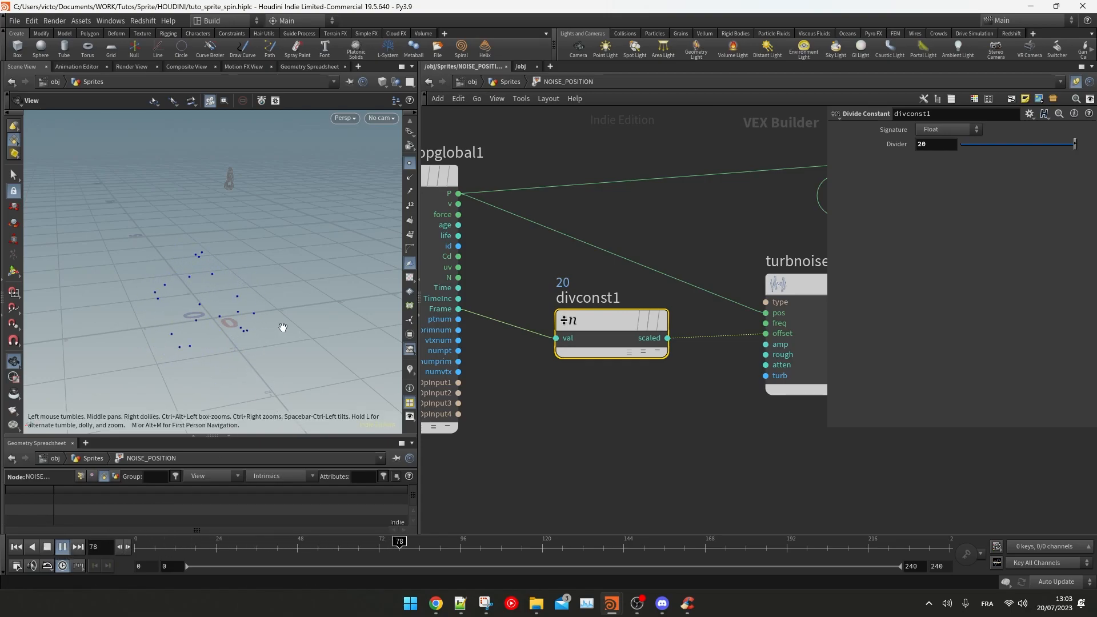
Step: Set the turbulent noise to frequency 17.2, amplitude 0.42, roughness 0.315 and turbulence 2, and choose a noise type
middle_drag(583, 370, 486, 369)
click(709, 278)
middle_drag(890, 174, 553, 484)
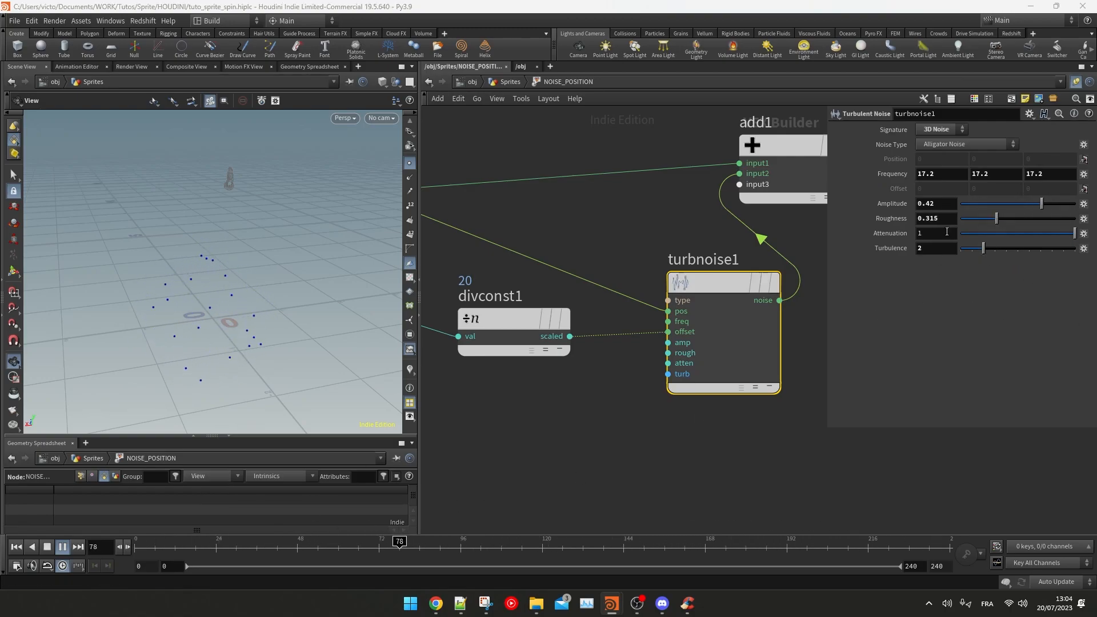
click(966, 144)
click(949, 186)
Step: Add a Constant node feeding the turbulent noise's freq input and set its value to 10
click(668, 321)
key(Tab)
text(const)
key(Return)
key(Return)
double_click(938, 145)
text(10)
key(Return)
middle_drag(700, 342, 649, 339)
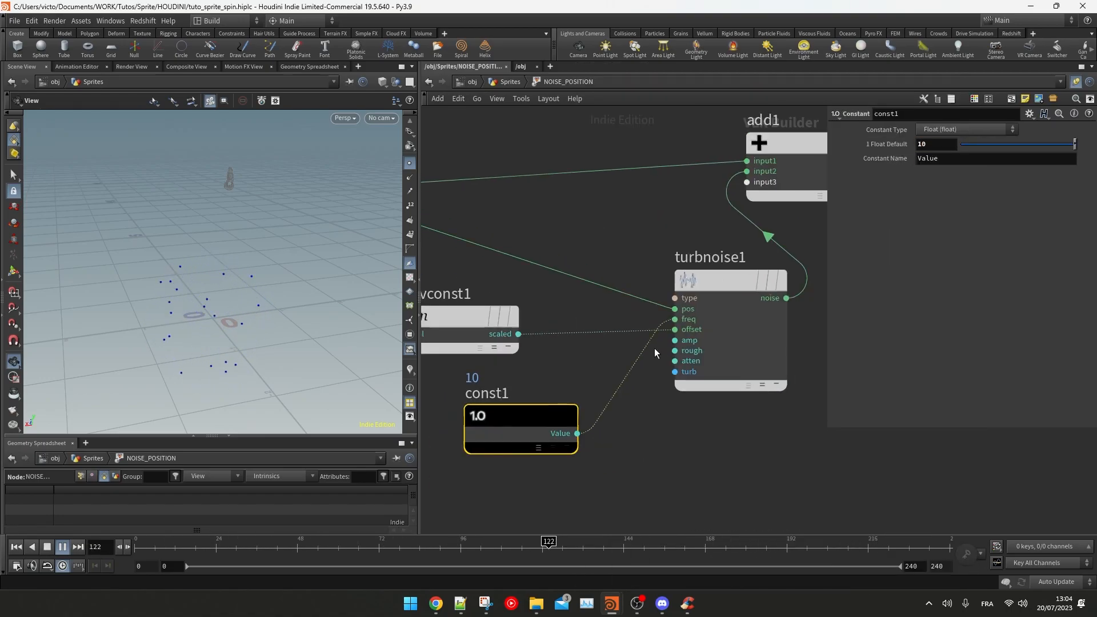
Step: In the Sprites network's random_spin wrangle, comment out the line v@v1 = qrotate(quat,v@v1);
key(u)
middle_drag(545, 123, 545, 338)
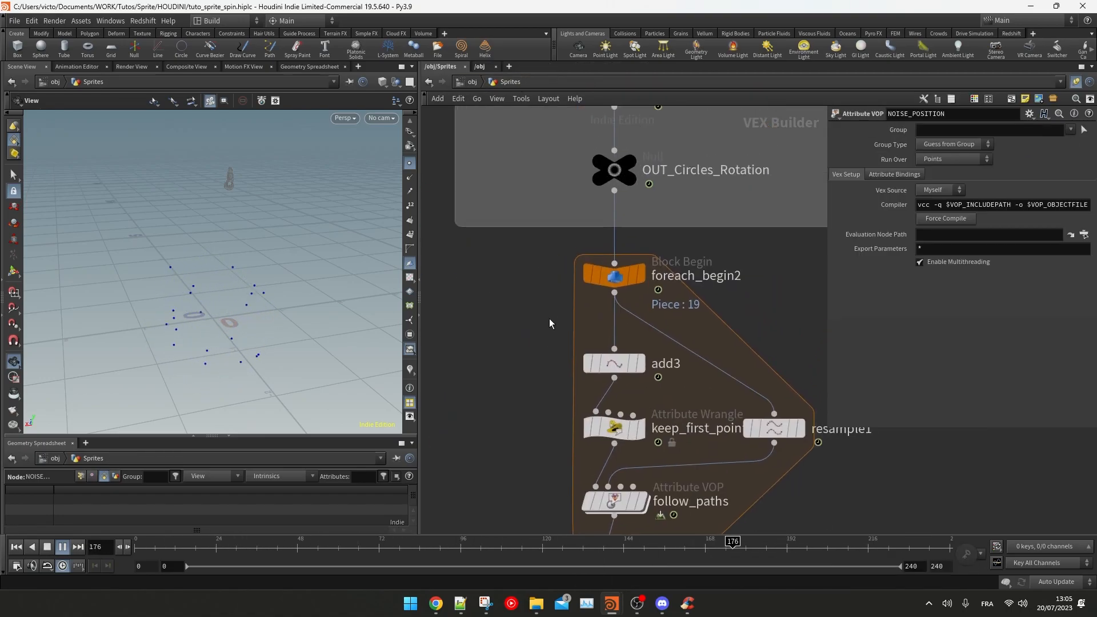
scroll(620, 154, down, 2)
middle_drag(629, 143, 607, 301)
click(627, 283)
scroll(607, 297, up, 2)
text(/)
click(574, 342)
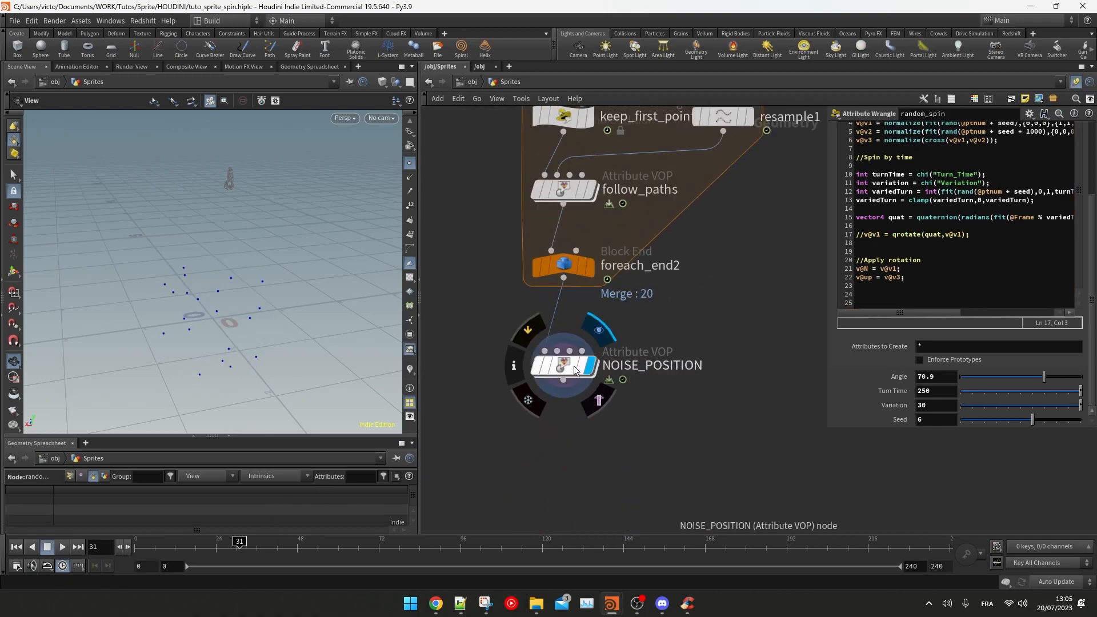
Step: Inside NOISE_POSITION, set the frequency constant to 1
double_click(563, 362)
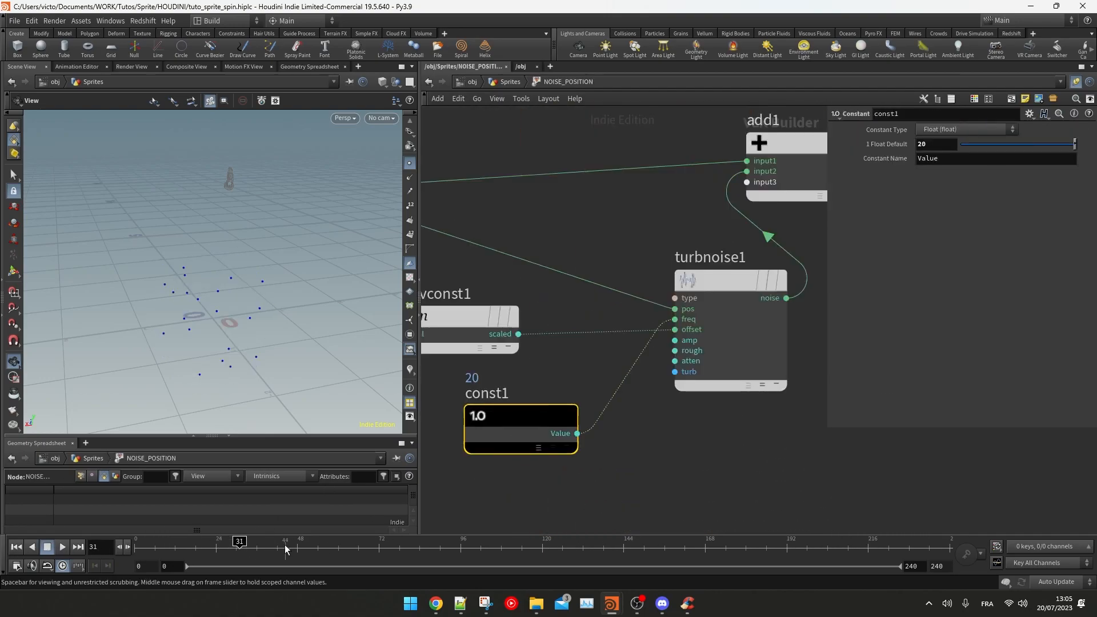
scroll(534, 337, down, 2)
middle_drag(535, 338, 533, 379)
click(700, 337)
click(520, 447)
drag(932, 145, 869, 146)
text(1)
key(Return)
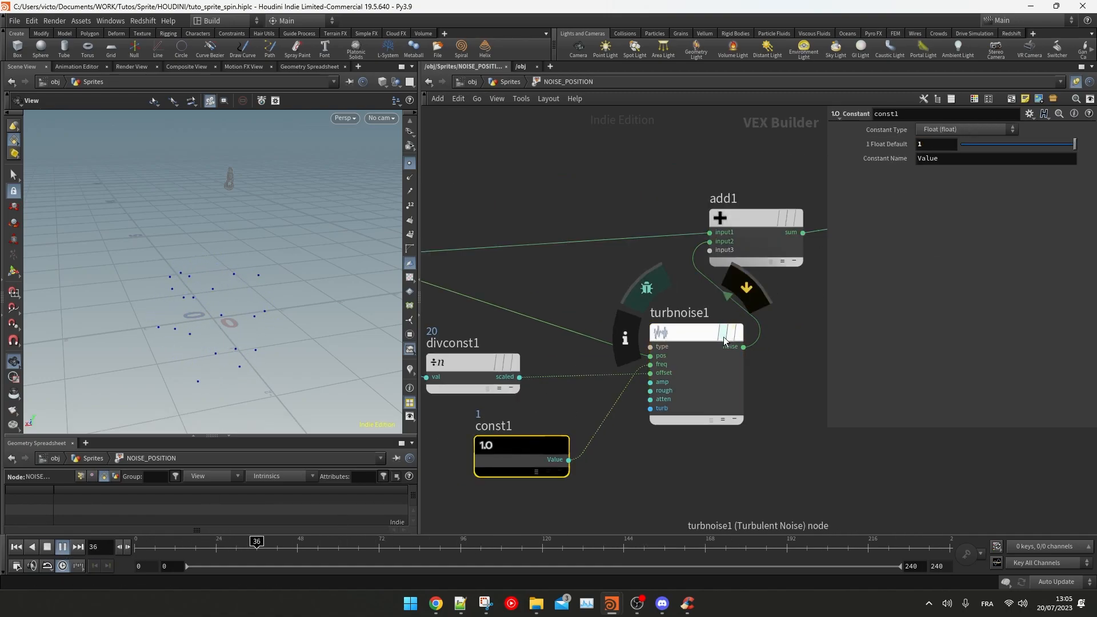
Step: Lower the frequency constant to 0.34 and set the Divide Constant's divider to 30
click(714, 346)
middle_drag(565, 376, 628, 380)
click(583, 453)
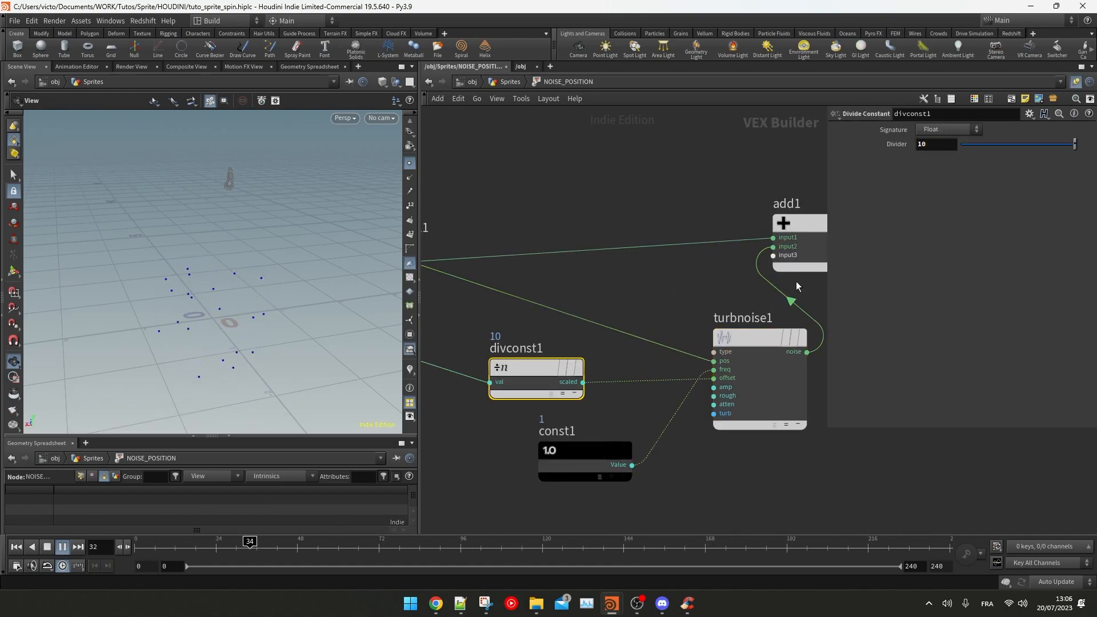
drag(1075, 144, 1040, 147)
click(537, 367)
double_click(932, 145)
text(30)
key(Return)
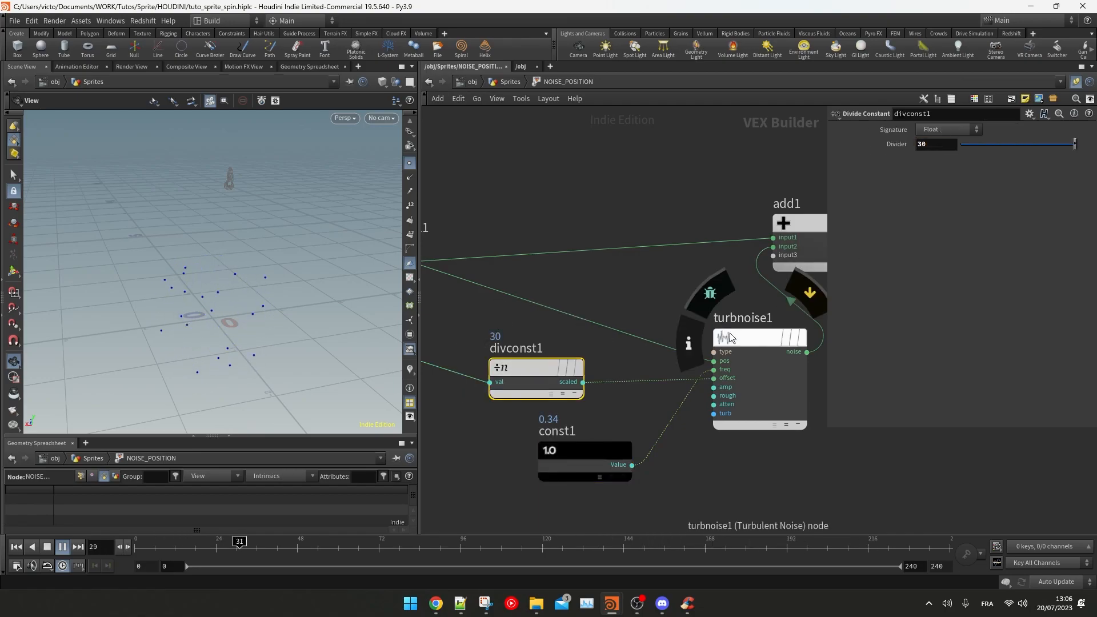
Step: Edit the turbulent noise's turbulence and set the Divide Constant's divider to 20
click(757, 338)
scroll(469, 297, down, 1)
drag(932, 249, 880, 248)
click(527, 357)
click(937, 148)
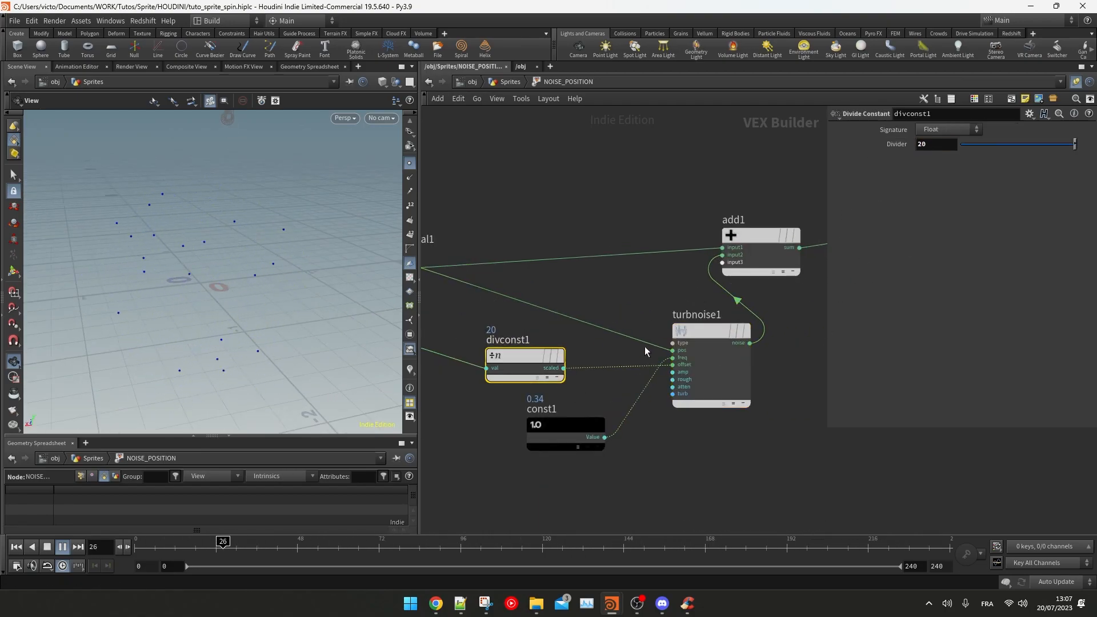
Step: Set the frequency constant feeding the turbulent noise to 0.3
click(566, 426)
click(525, 357)
click(696, 331)
click(553, 434)
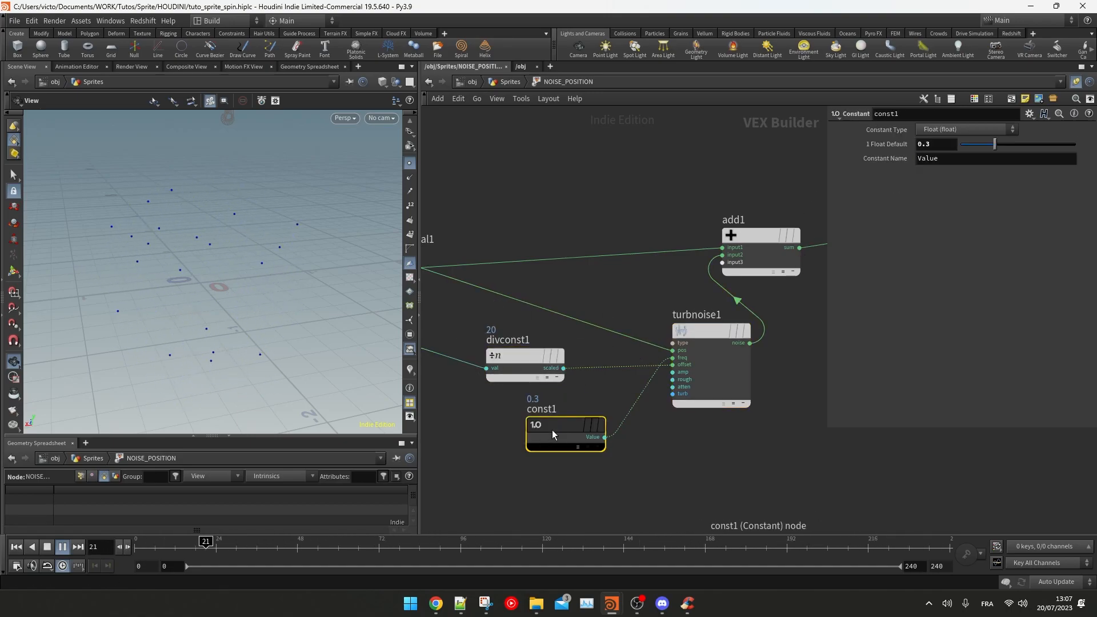
Step: Back in the Sprites network, uncomment the qrotate line in the random_spin wrangle
key(u)
middle_drag(527, 210, 519, 389)
click(608, 238)
click(864, 234)
key(BackSpace)
key(BackSpace)
click(792, 255)
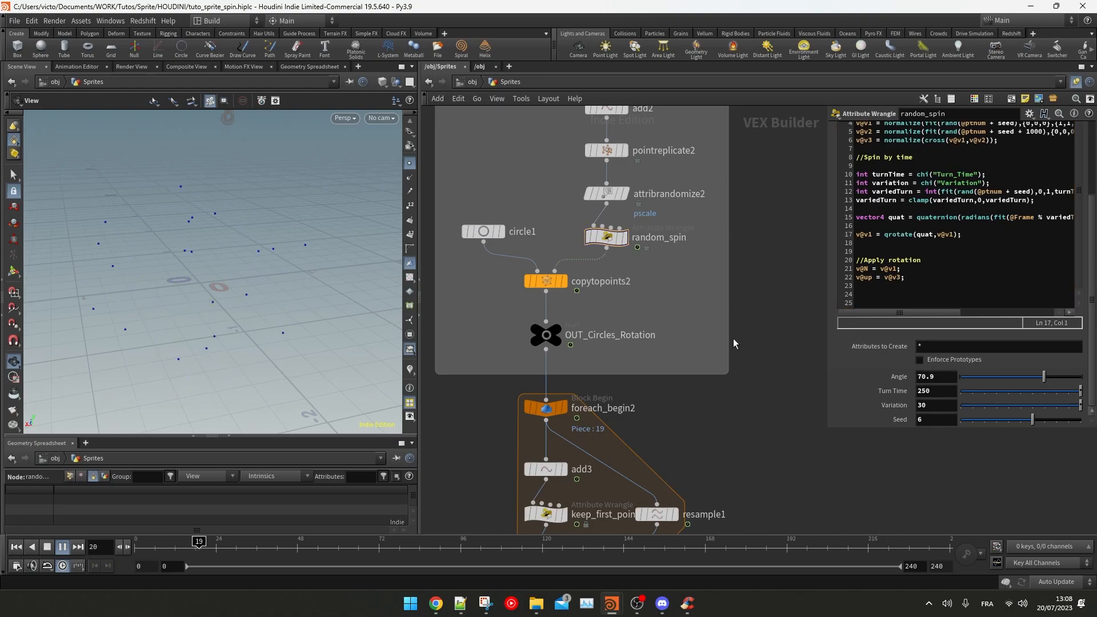
Step: Set the Freq constant inside follow_paths to 50 and save the scene file
middle_drag(734, 383, 756, 317)
click(937, 390)
middle_drag(741, 524, 749, 392)
double_click(575, 367)
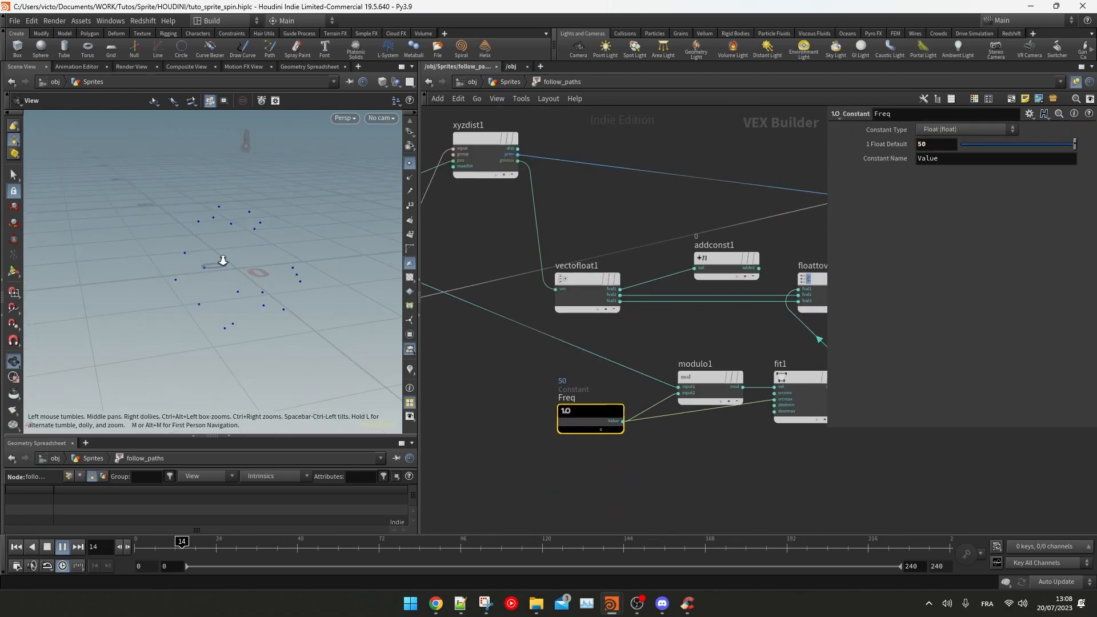
key(u)
key(ctrl+s)
click(645, 410)
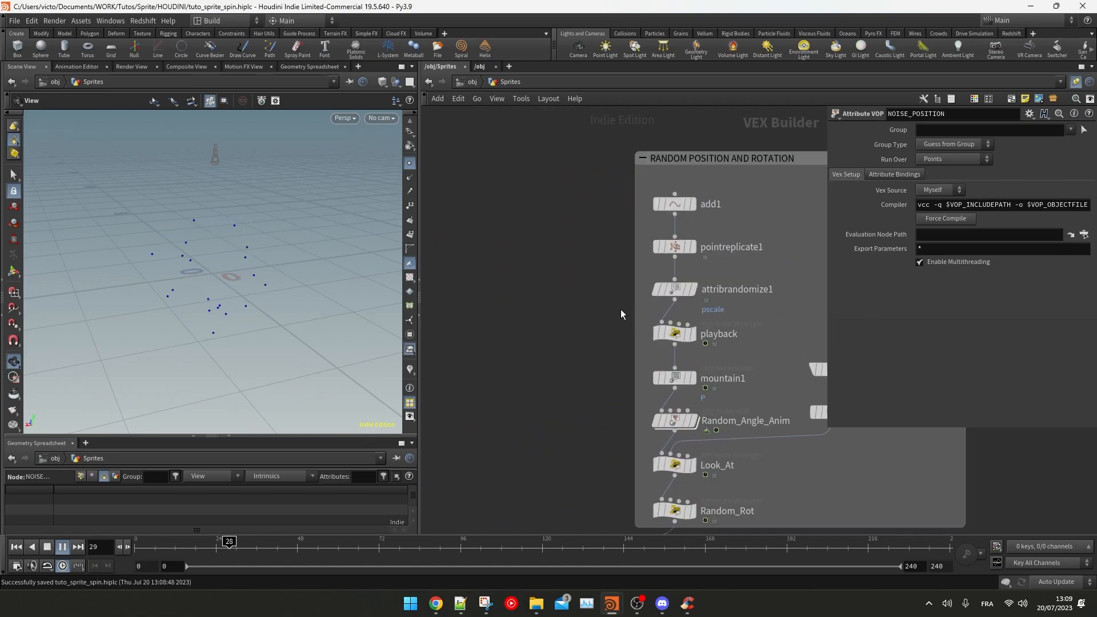
Step: Remove a blank line from the playback wrangle's code and place a duplicate of the wrangle outside the RANDOM POSITION AND ROTATION box
click(680, 334)
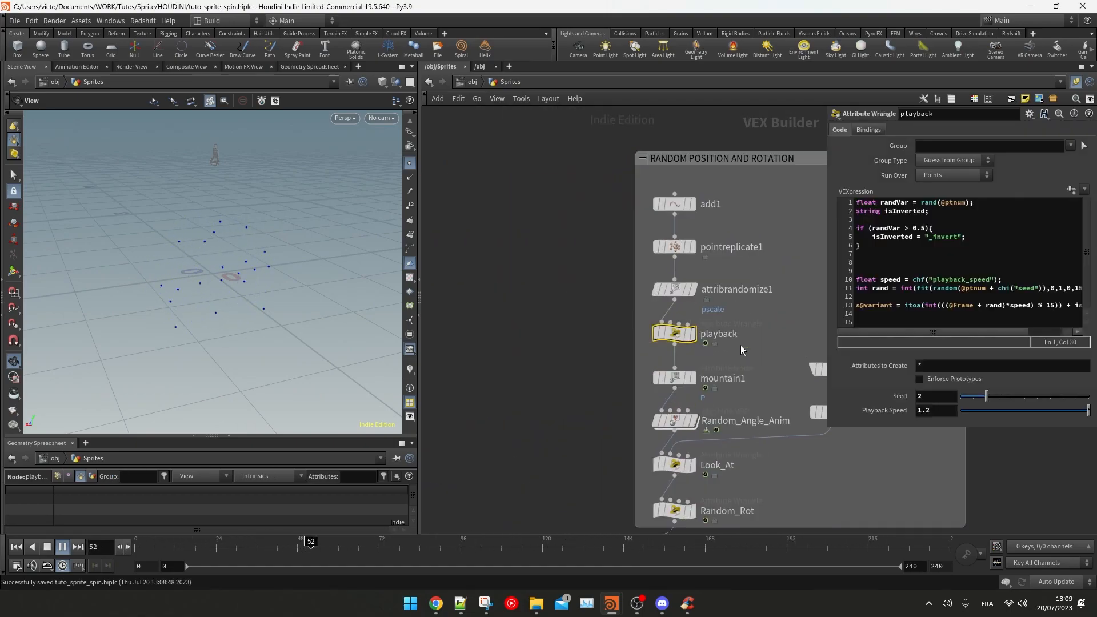
click(873, 272)
key(BackSpace)
alt+drag(680, 336, 545, 196)
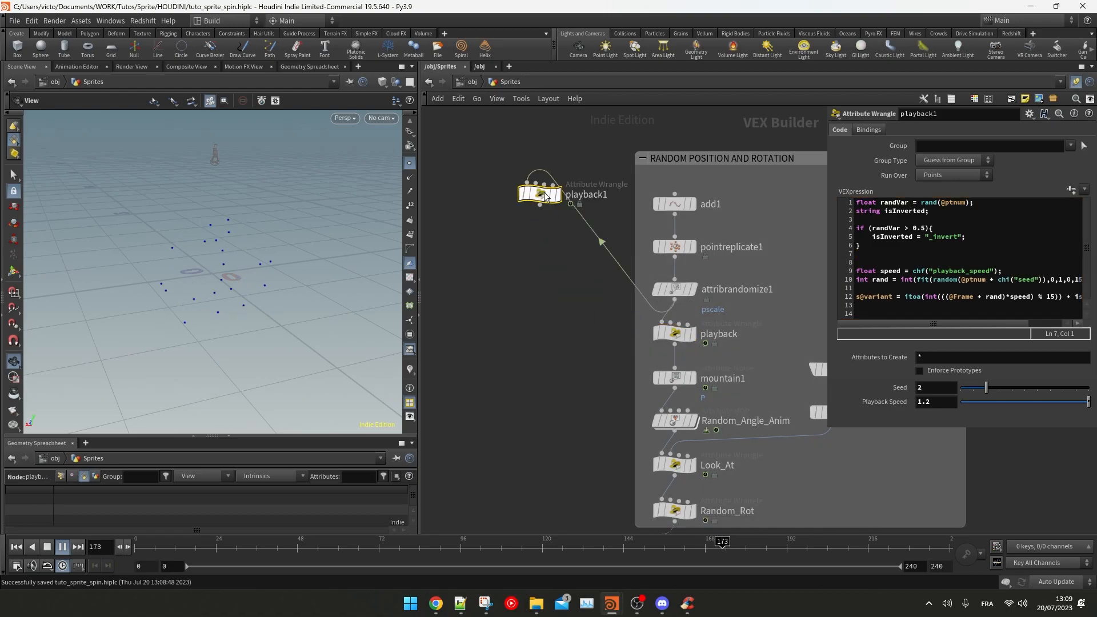
middle_drag(574, 252, 577, 336)
middle_drag(577, 217, 613, 330)
scroll(614, 330, down, 5)
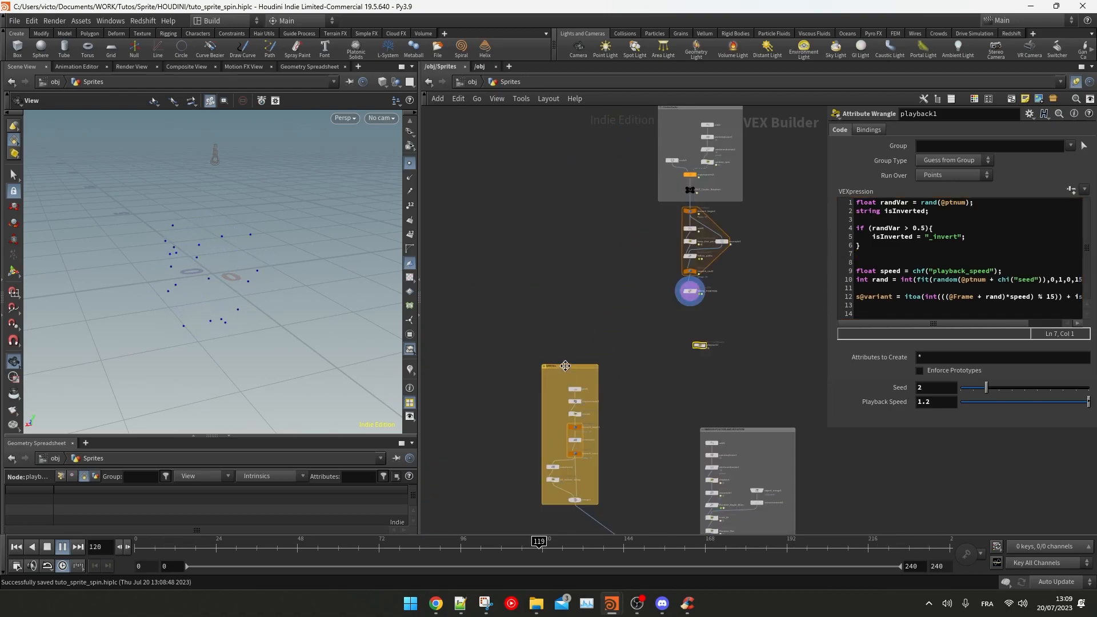
Step: Move the yellow network box up and wire NOISE_POSITION into the duplicated playback wrangle
drag(566, 366, 565, 199)
middle_drag(623, 267, 612, 276)
scroll(643, 286, up, 3)
drag(713, 402, 683, 364)
scroll(683, 335, up, 4)
drag(713, 298, 675, 389)
Step: Duplicate the sprites' Copy to Points node, wire playback1 into its target points input and move playback1 closer to NOISE_POSITION
scroll(622, 335, down, 2)
middle_drag(619, 335, 702, 312)
scroll(543, 431, down, 3)
middle_drag(607, 518, 614, 364)
alt+drag(615, 463, 616, 213)
middle_drag(627, 155, 617, 316)
scroll(617, 315, up, 3)
drag(692, 274, 605, 408)
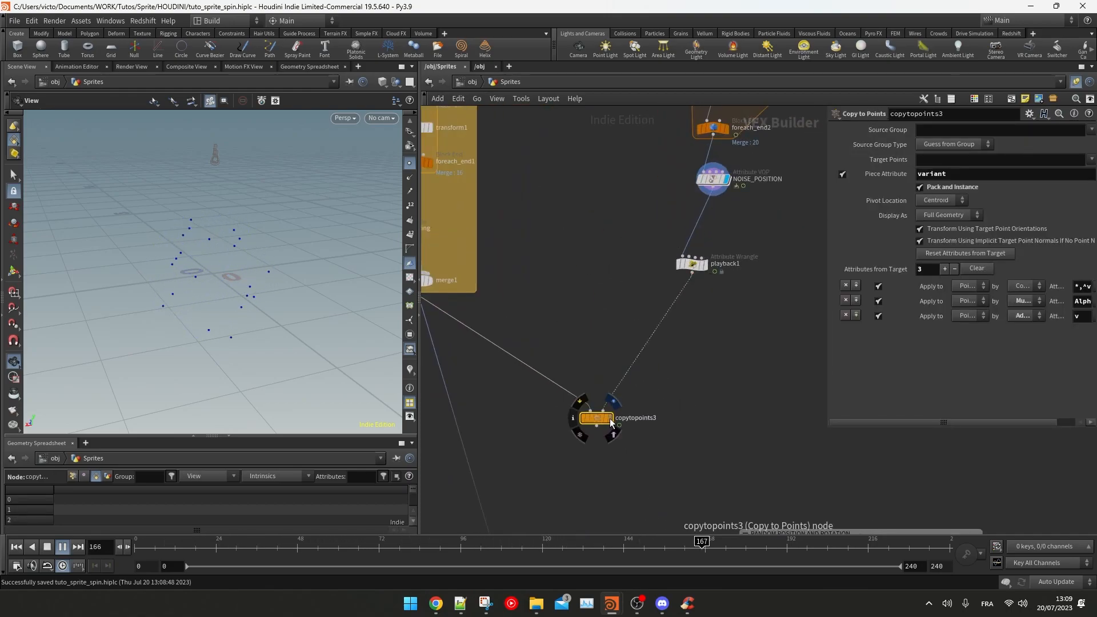
drag(692, 265, 713, 220)
Step: Rename the Attribute Randomize node in the RANDOM POSITION AND ROTATION box to pscale
scroll(756, 354, down, 3)
middle_drag(815, 481, 781, 328)
scroll(780, 328, up, 2)
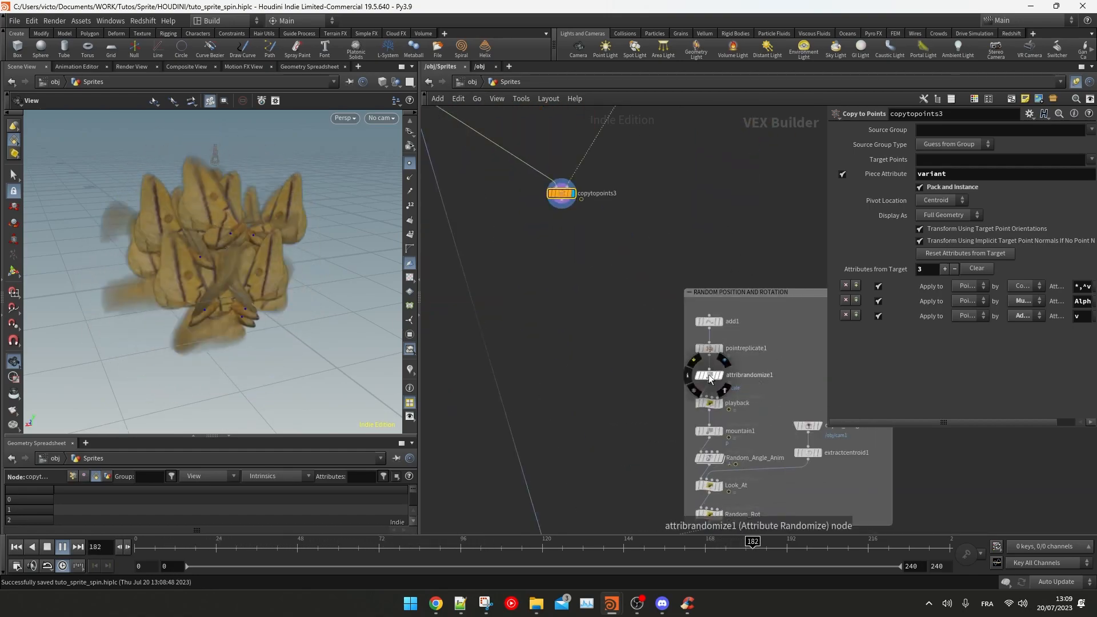
double_click(749, 375)
text(pscale)
key(Return)
Step: Duplicate the pscale node and insert the copy between NOISE_POSITION and playback1
alt+drag(709, 376, 709, 183)
middle_drag(702, 226, 677, 436)
drag(682, 394, 636, 224)
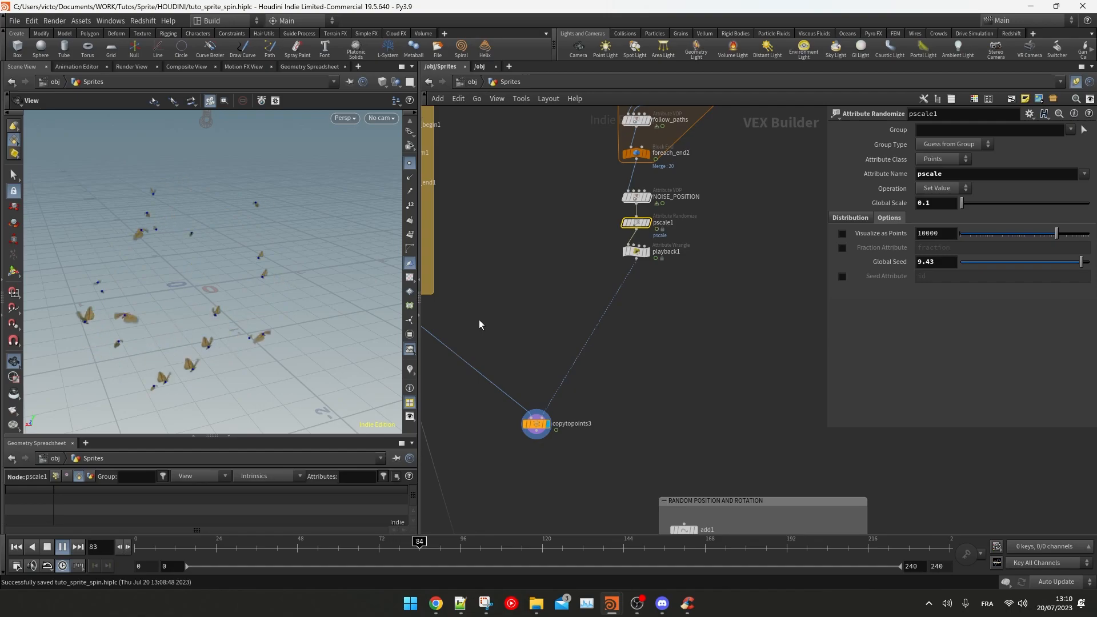
Step: Display copytopoints1 for comparison, and return the display to copytopoints3
scroll(678, 361, down, 5)
middle_drag(658, 505, 667, 321)
scroll(667, 321, up, 5)
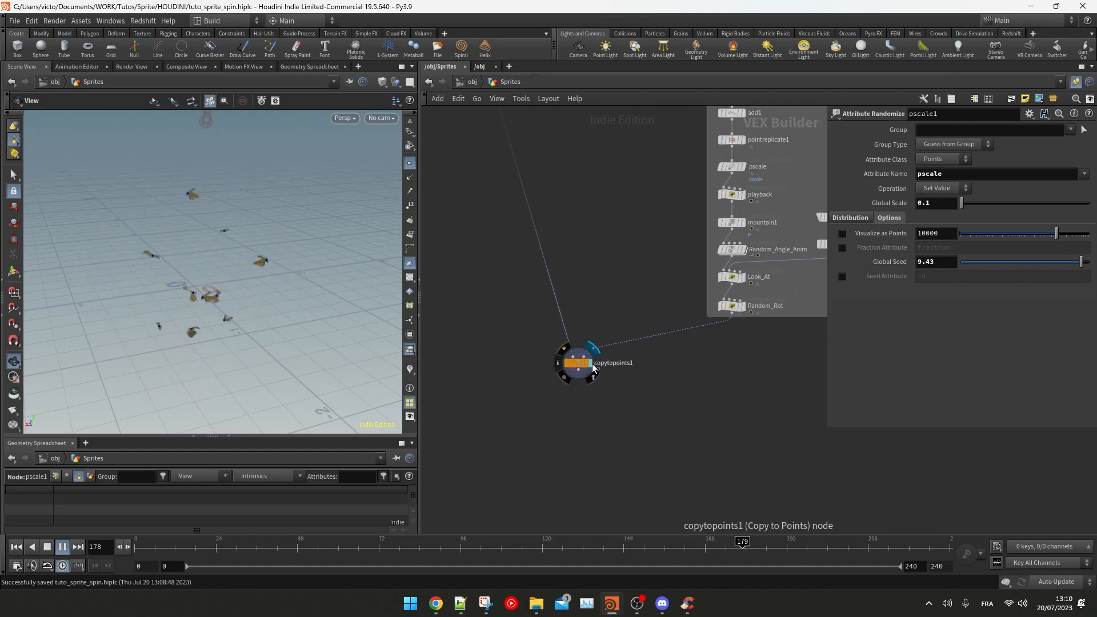
click(593, 365)
scroll(610, 328, down, 3)
middle_drag(612, 292, 606, 508)
scroll(656, 312, up, 3)
click(566, 334)
middle_drag(665, 294, 696, 423)
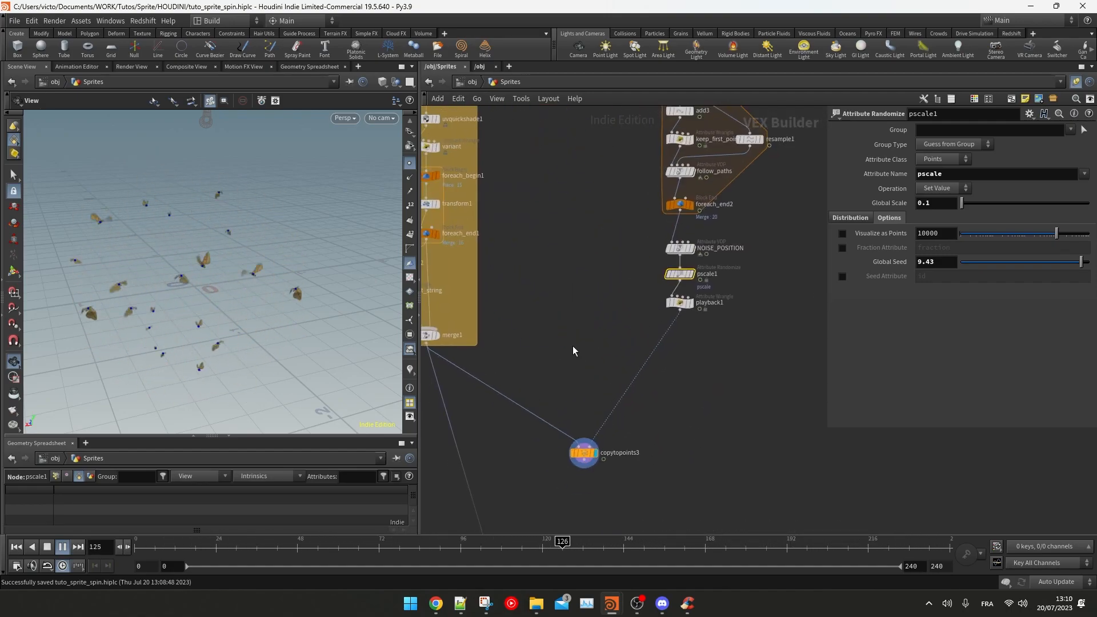
Step: Open the NOISE_POSITION network
middle_drag(571, 267, 585, 355)
double_click(693, 336)
click(517, 357)
drag(1075, 145, 1056, 146)
key(ctrl+z)
Step: Set the turbulent noise's frequency constant to 10
click(565, 429)
drag(564, 429, 556, 430)
drag(1025, 145, 868, 157)
text(10)
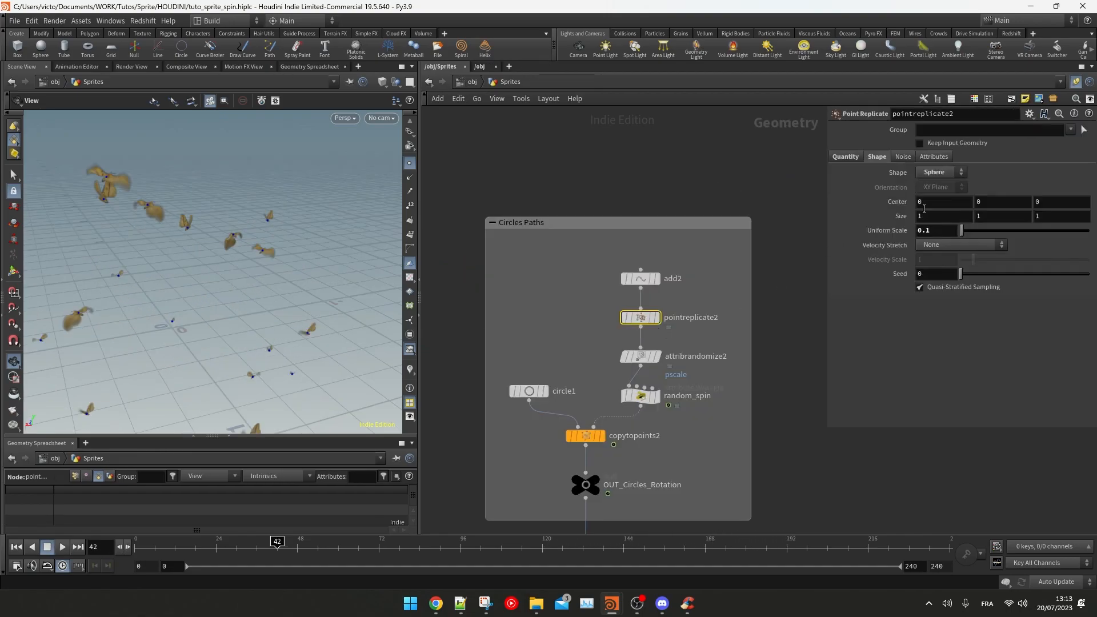
Step: Show pointreplicate2's quantity settings and switch the viewport shading to wireframe
click(846, 156)
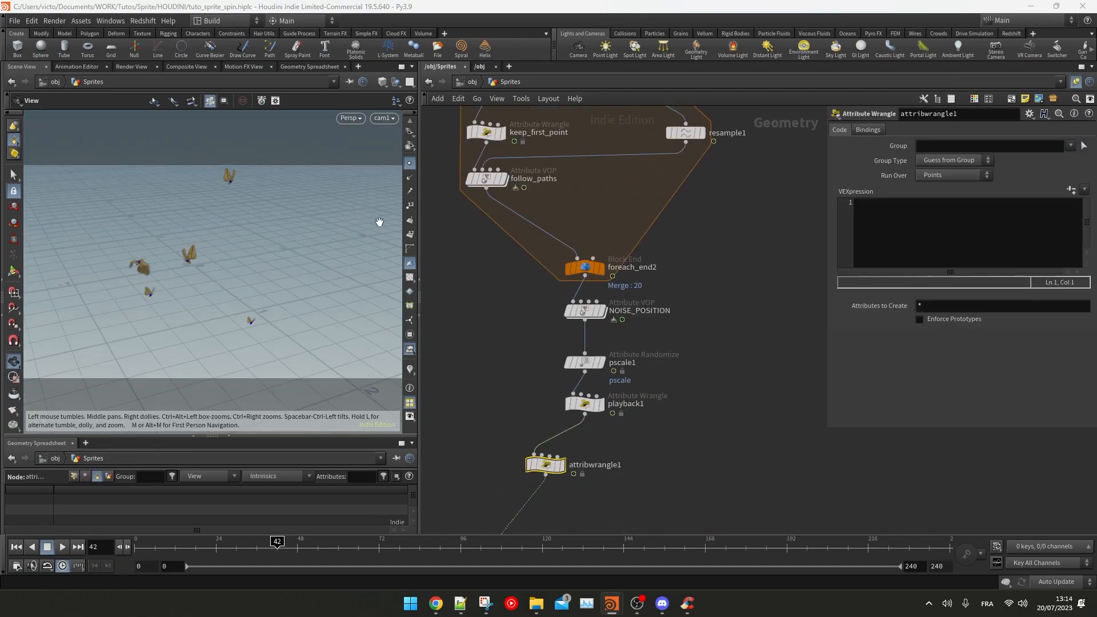
scroll(499, 387, down, 4)
key(w)
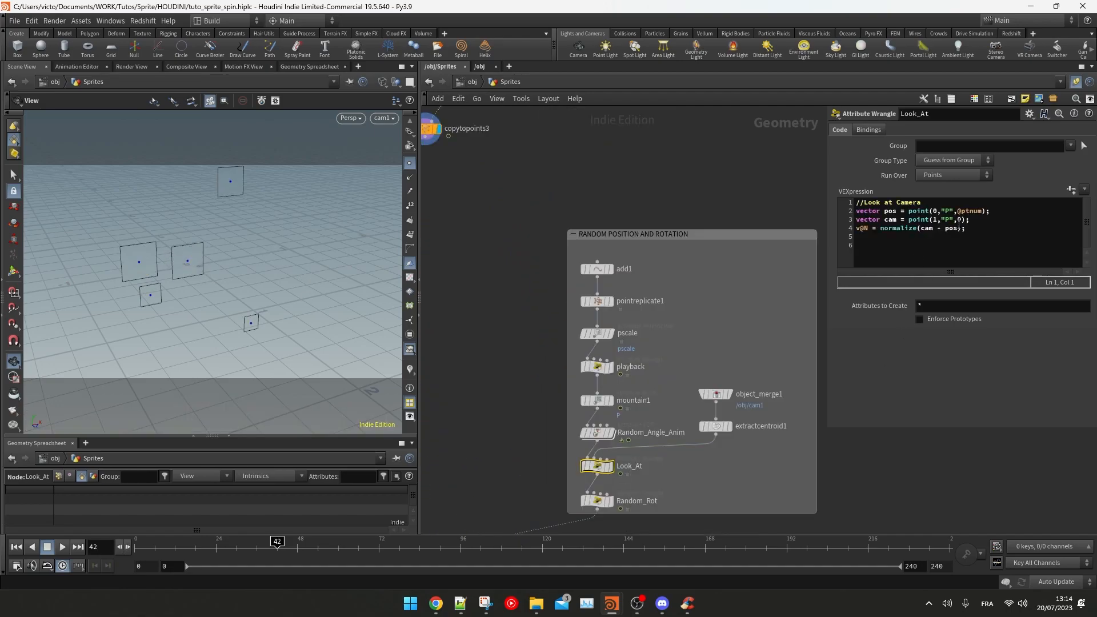
Step: Duplicate the Look_At wrangle, insert the copy below playback1 and delete the empty attribwrangle1
alt+drag(598, 467, 527, 168)
middle_drag(598, 180, 670, 345)
drag(600, 332, 615, 168)
click(585, 176)
key(Delete)
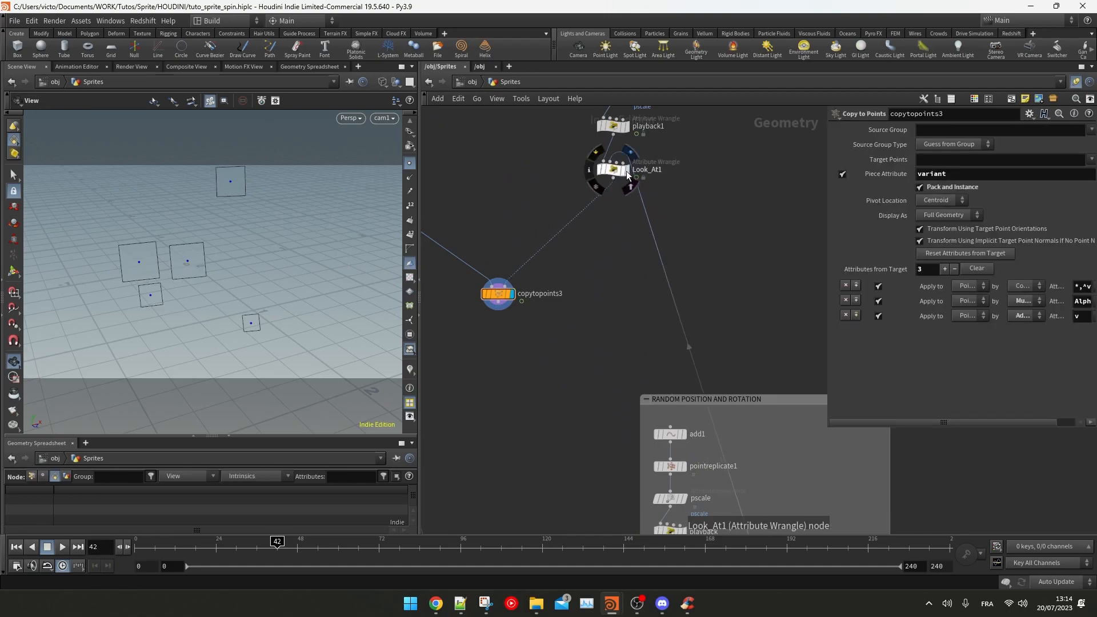
Step: Insert an attribute wrangle below Look_At1 and name it forward_direction
click(513, 294)
click(598, 155)
click(598, 154)
key(Tab)
text(attw)
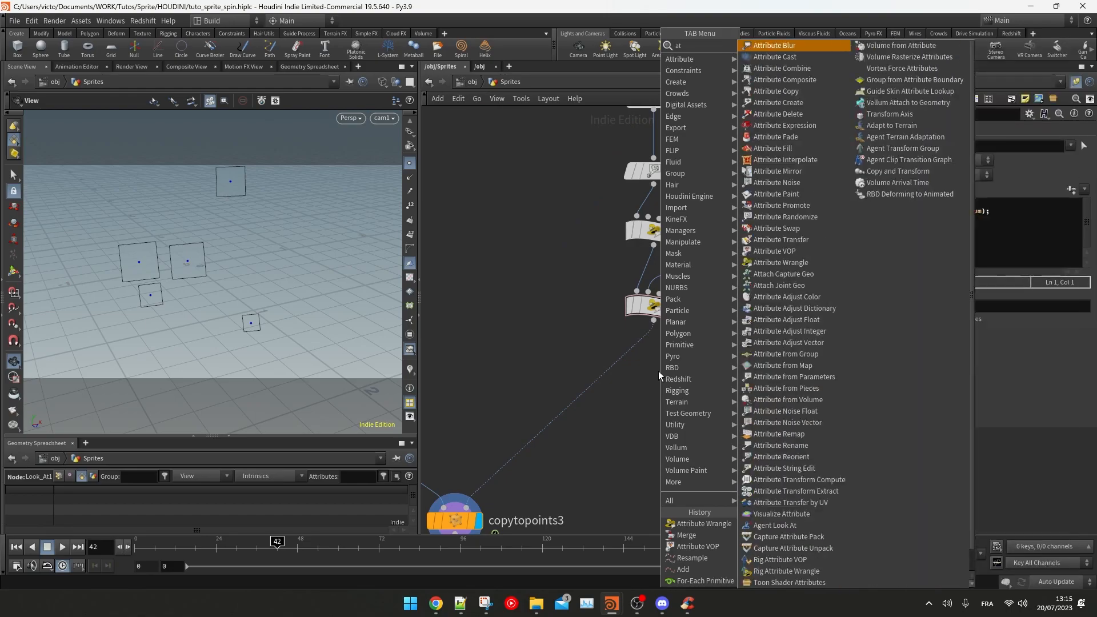
key(Return)
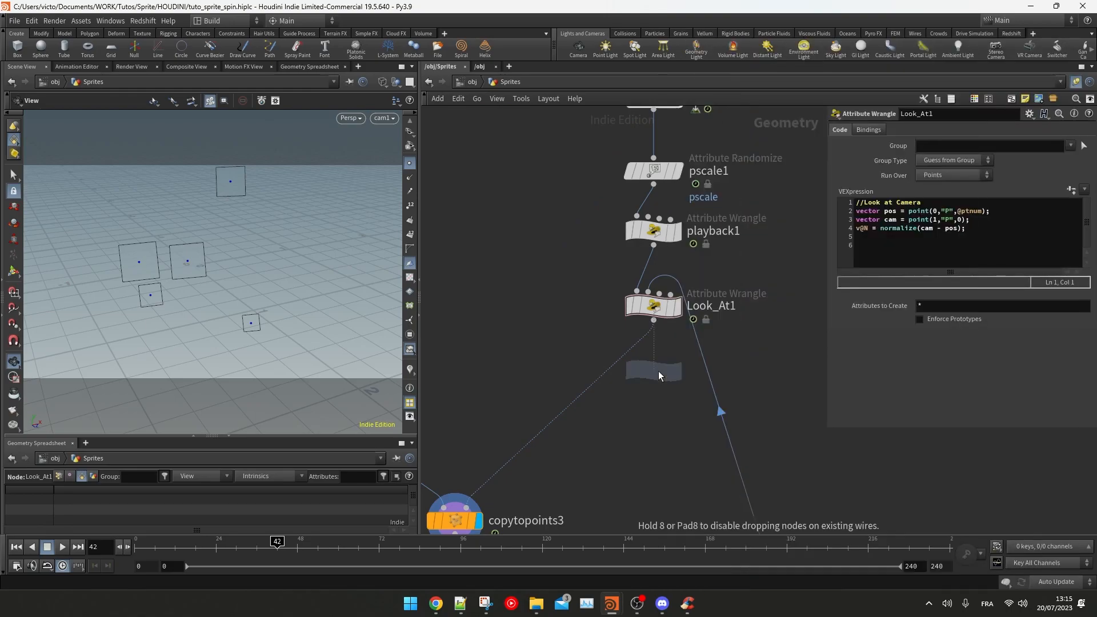
click(623, 361)
double_click(729, 368)
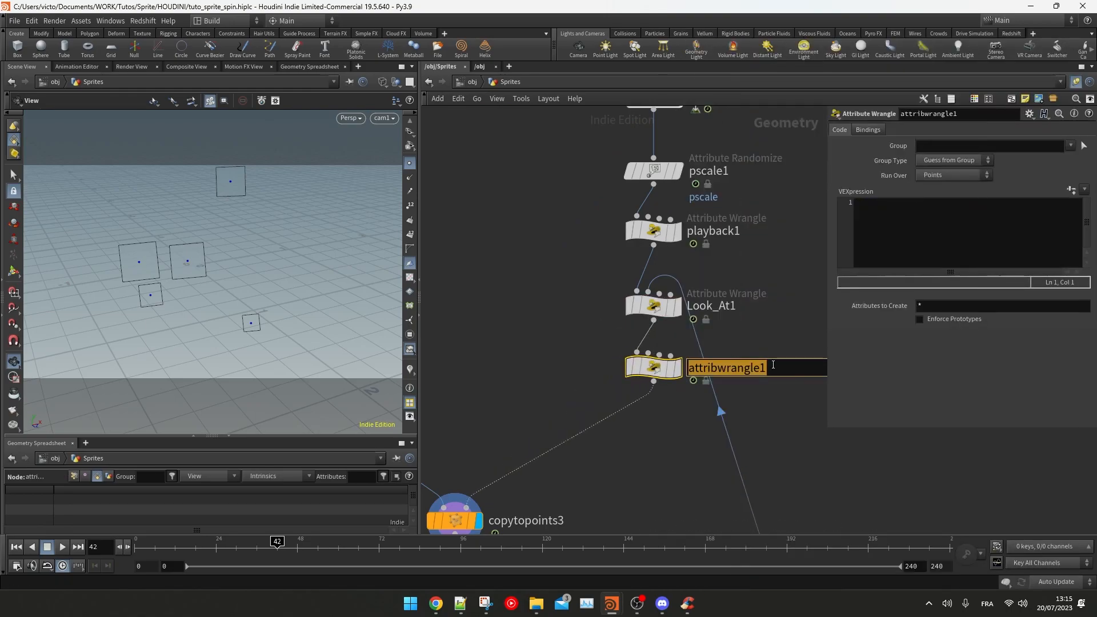
text(forward_direction)
key(Return)
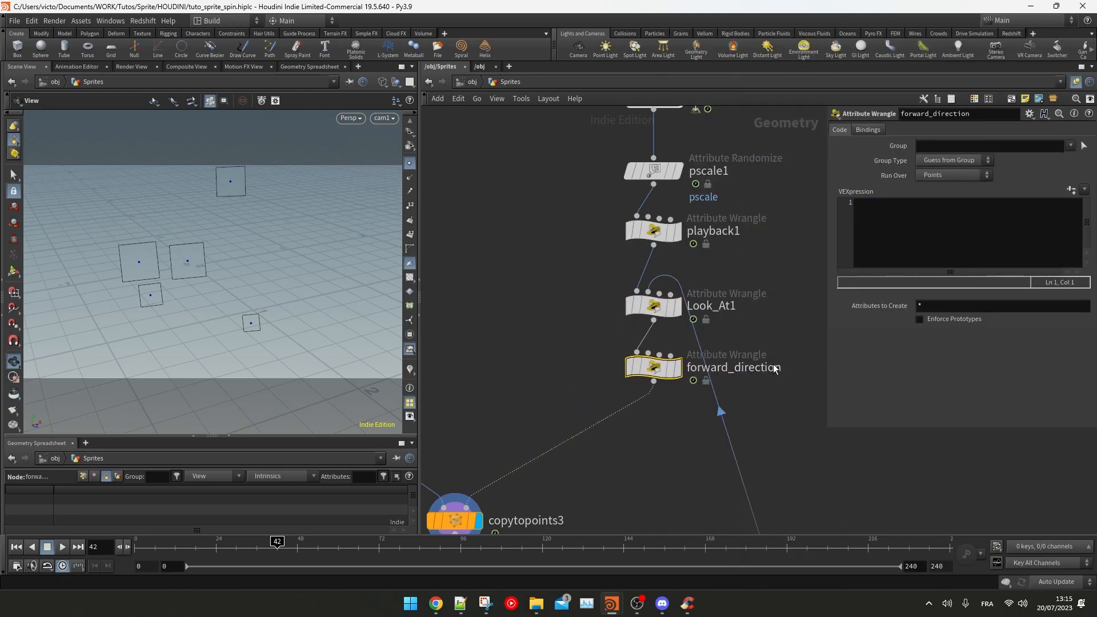
Step: Start the forward_direction expression with v@up and show resample1's tangent attribute settings
click(945, 227)
text(v@up)
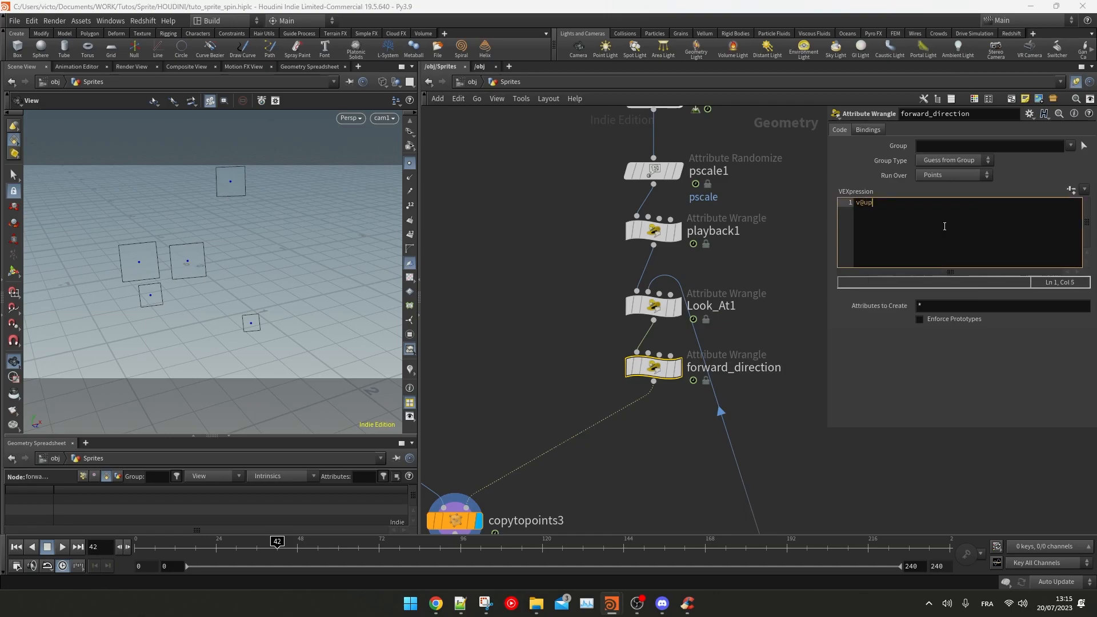
scroll(736, 210, down, 3)
middle_drag(736, 210, 676, 321)
middle_drag(690, 226, 706, 327)
click(680, 208)
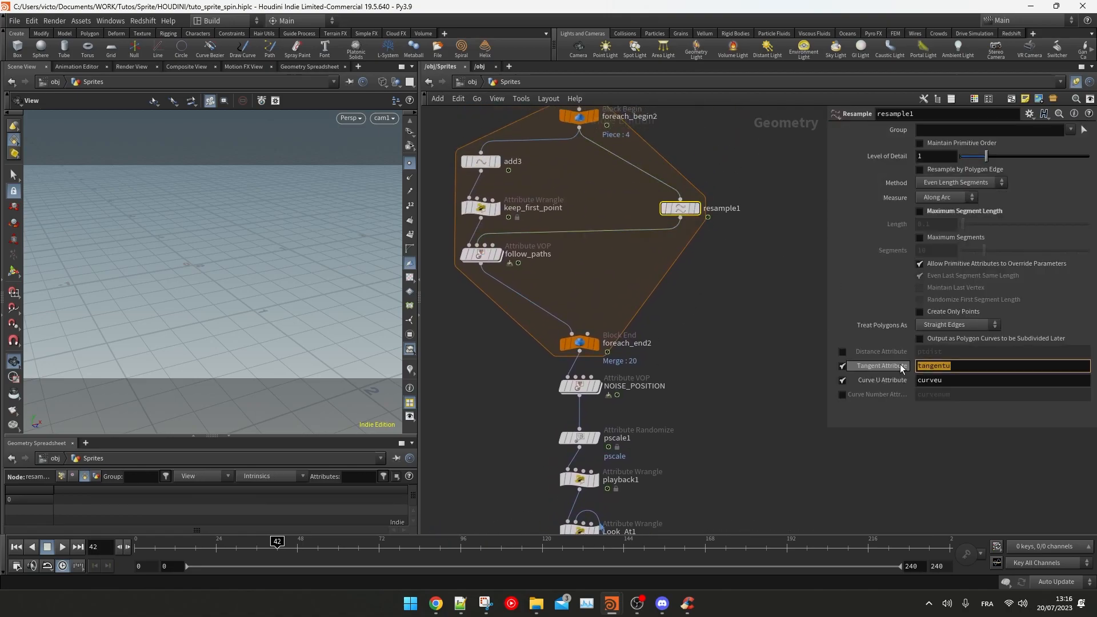
Step: Insert a Merge between follow_paths and foreach_end2, connect resample1 to it and display foreach_end2
key(Tab)
text(merge)
key(Return)
click(575, 304)
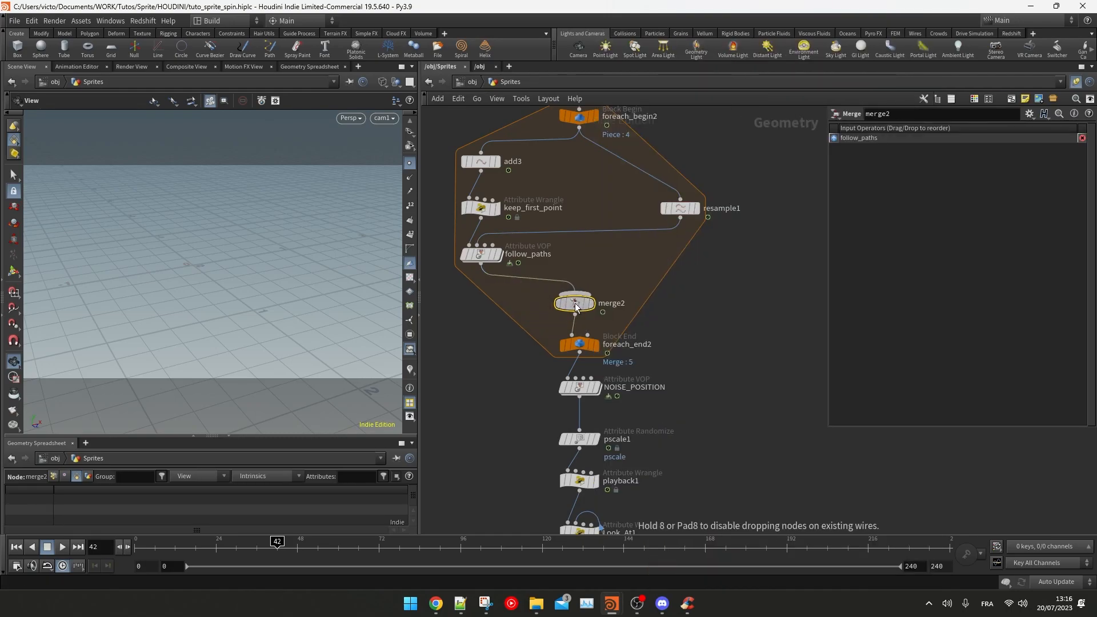
click(500, 255)
click(597, 345)
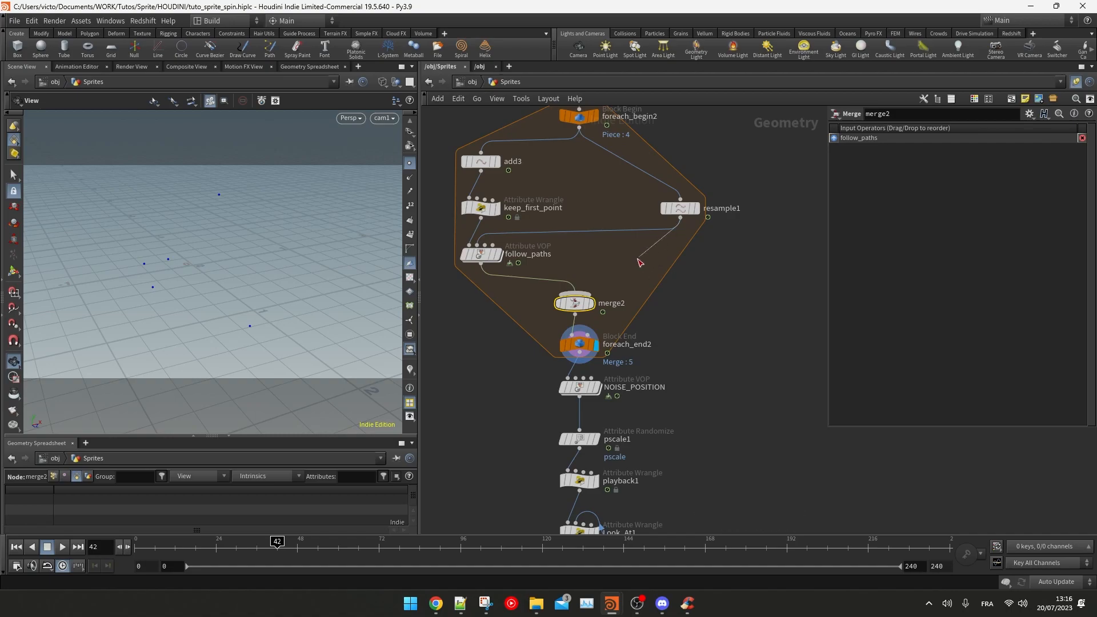
drag(647, 253, 577, 295)
Step: Insert a Group node after follow_paths that puts its points into a point group named singlePoints
key(Tab)
text(group)
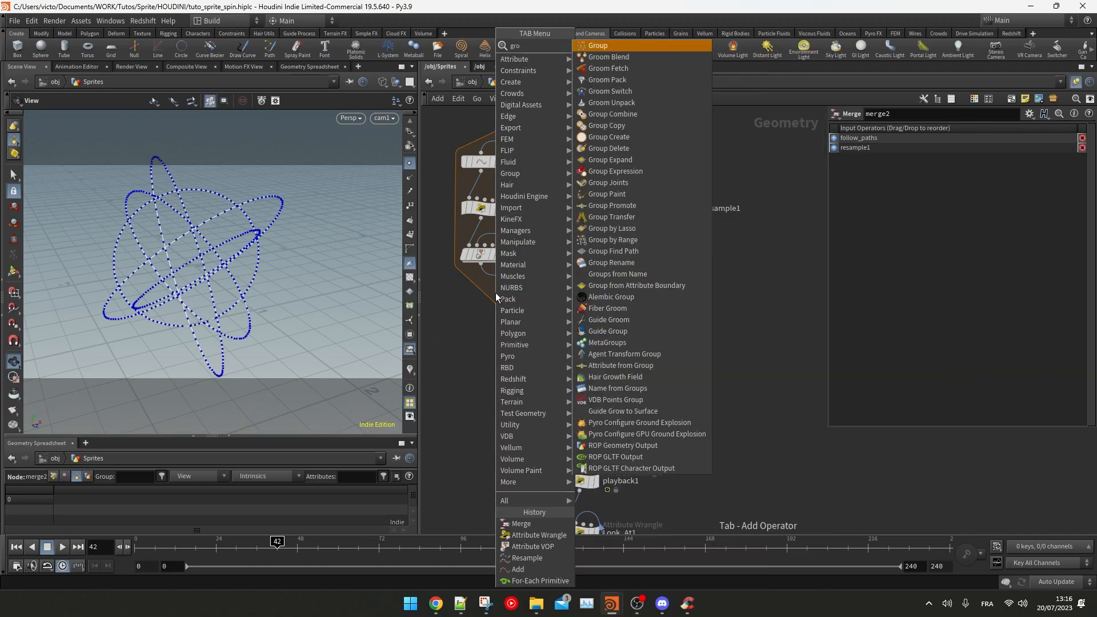
key(Return)
click(945, 170)
double_click(929, 129)
text(singlePoints)
key(Return)
middle_drag(690, 331, 678, 225)
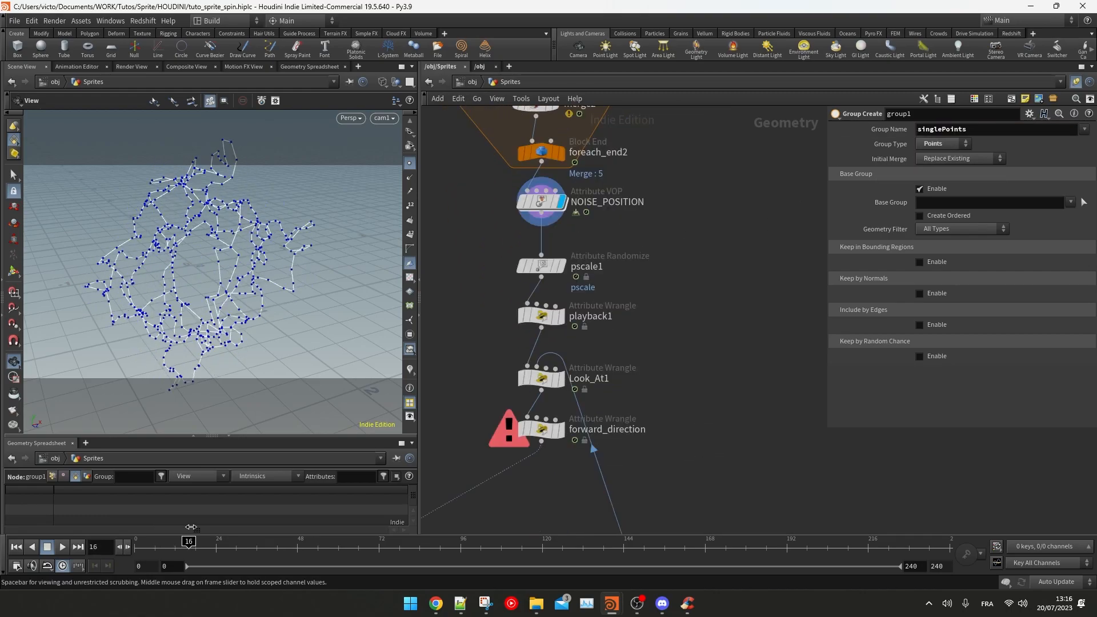
Step: Insert a Split node below NOISE_POSITION and set its group to singlePoints
drag(189, 540, 603, 495)
key(Tab)
text(spl)
key(Return)
click(536, 235)
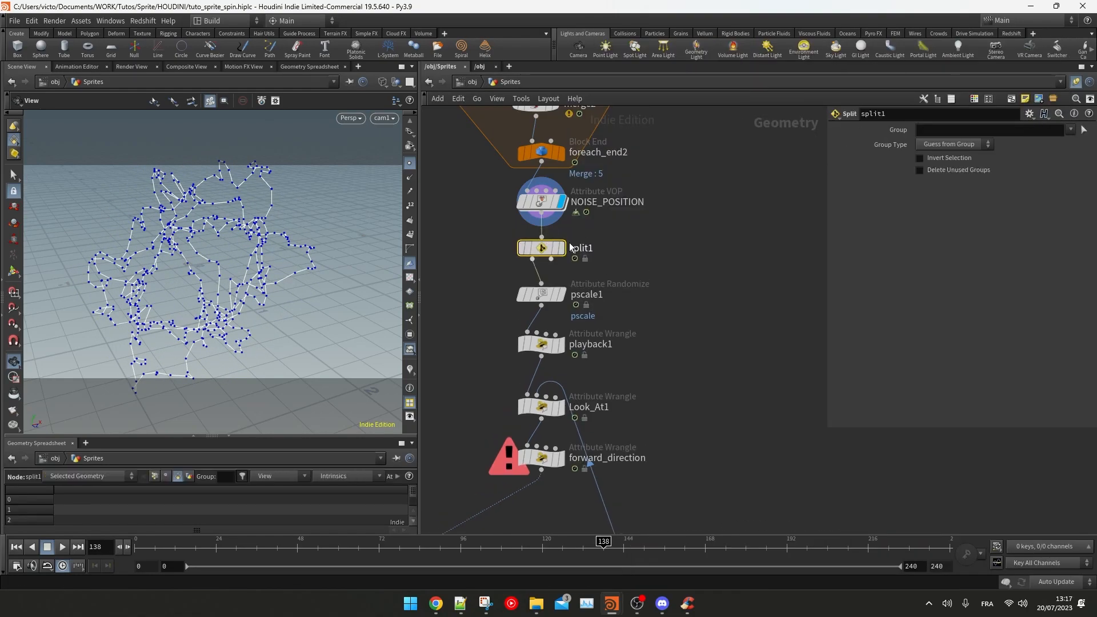
click(1067, 143)
Step: Add a Null node connected to split1's second output
click(552, 259)
key(Tab)
text(nul)
key(Return)
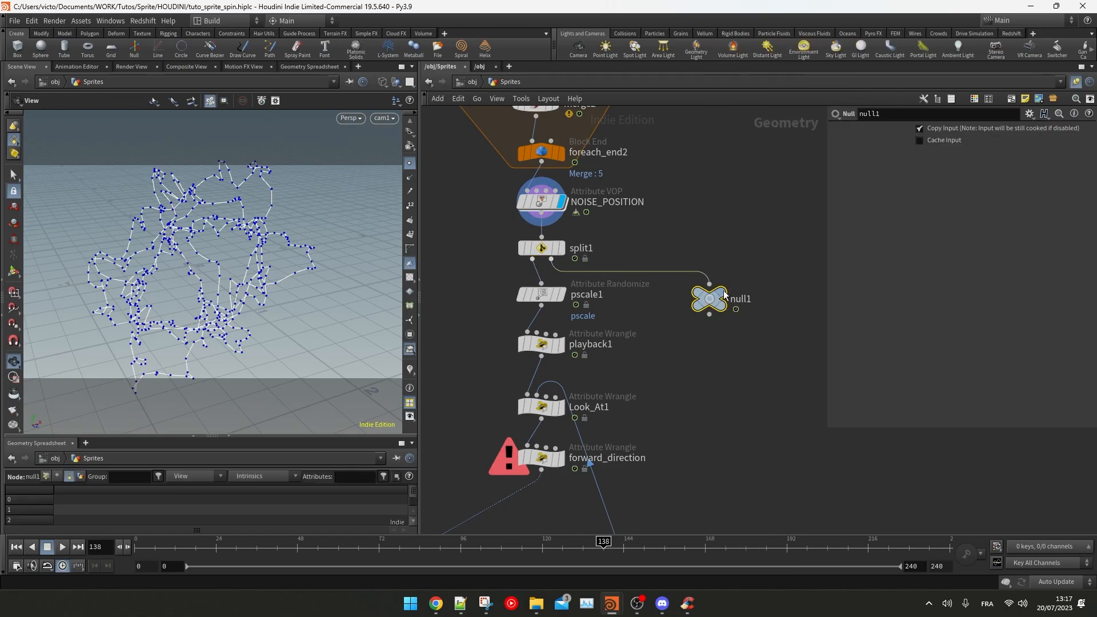
click(723, 293)
middle_click(708, 300)
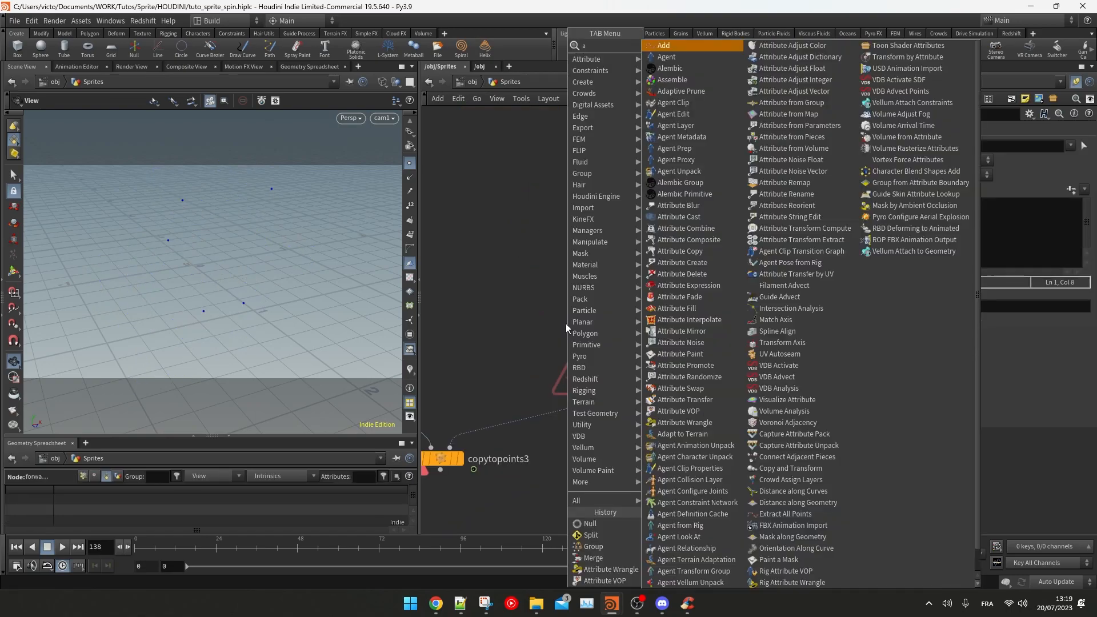
Step: Insert an Attribute Transfer after Look_At1 that copies the point attribute tangentu from null1, with destination group type Points
click(709, 41)
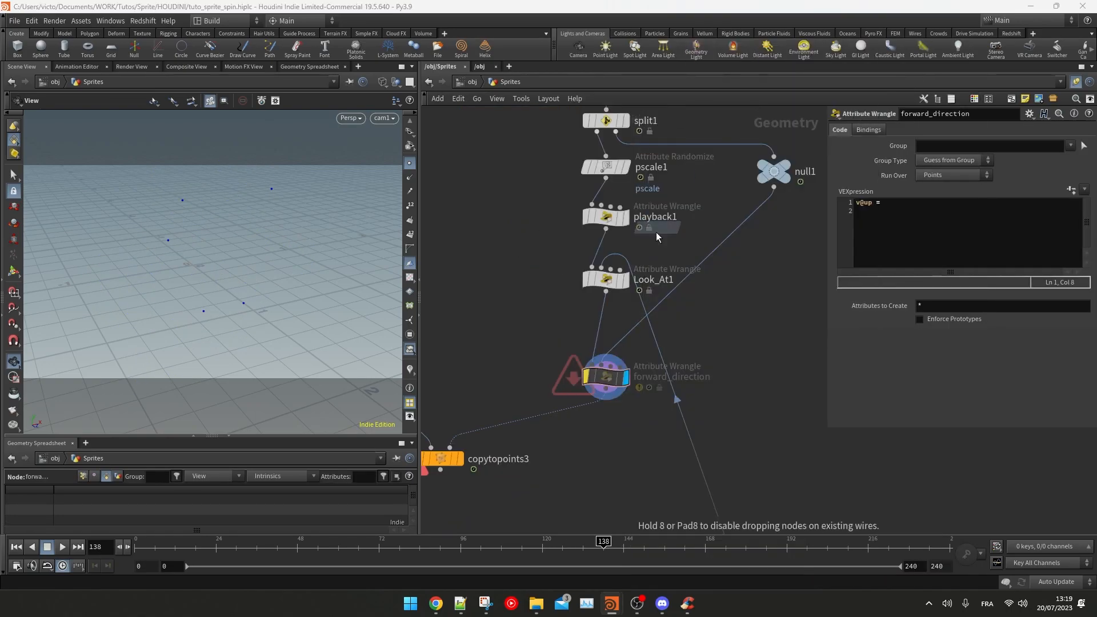
click(600, 336)
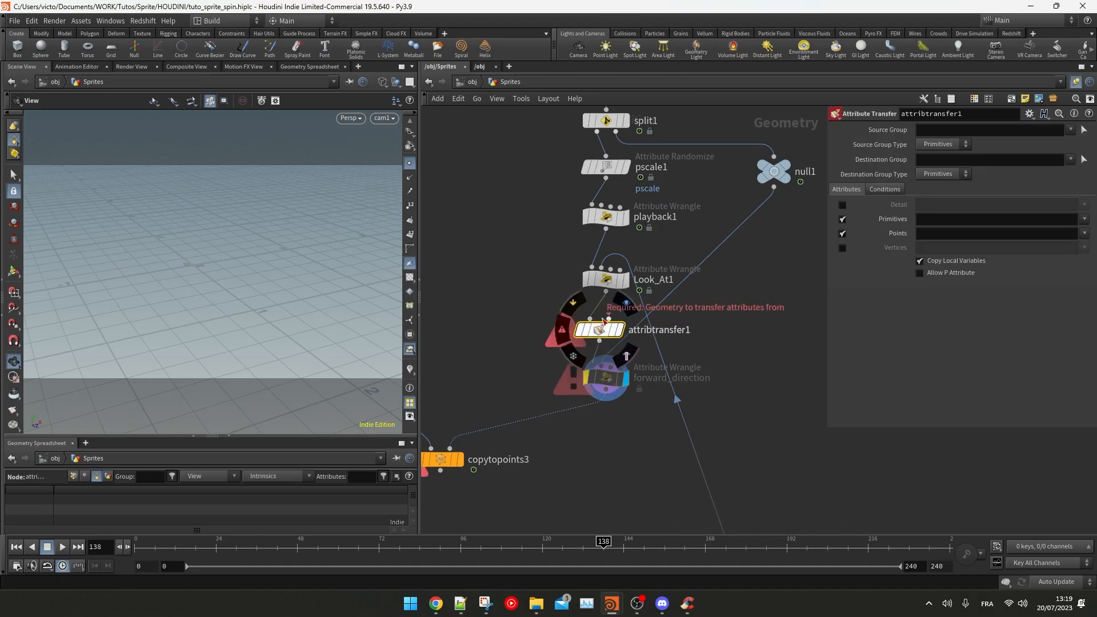
click(609, 318)
click(774, 175)
click(943, 174)
click(937, 196)
click(1073, 269)
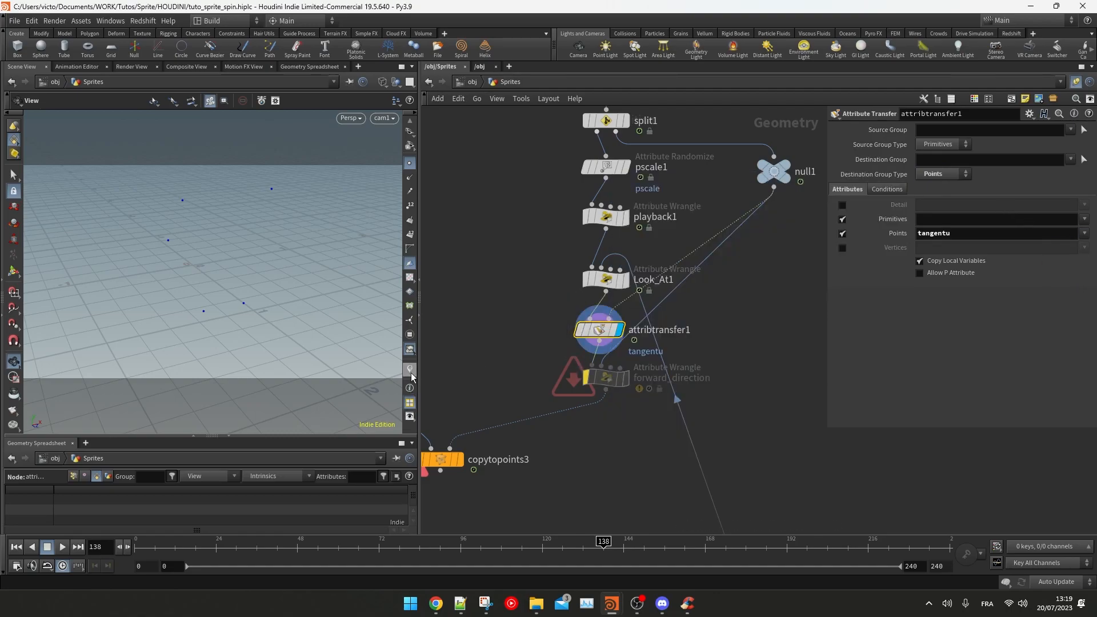
Step: Inspect the attribute transfer's node info and display the tangentu attribute as vectors in the viewport
click(562, 330)
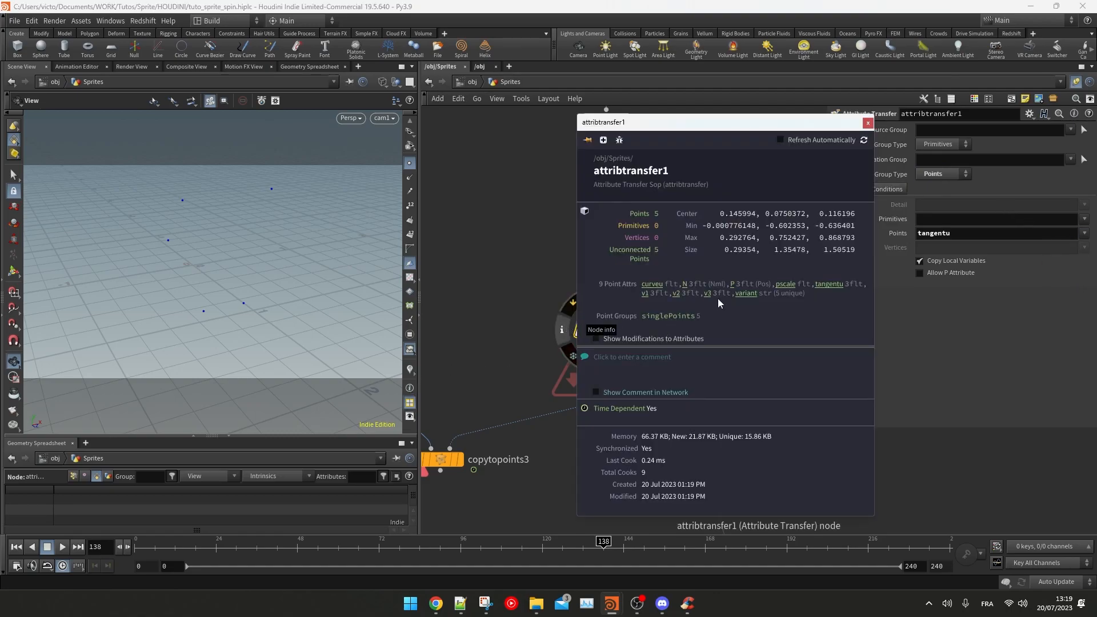
click(867, 124)
click(409, 370)
right_click(409, 370)
click(413, 335)
click(414, 335)
click(513, 356)
click(505, 328)
click(500, 386)
key(Escape)
drag(603, 545, 542, 470)
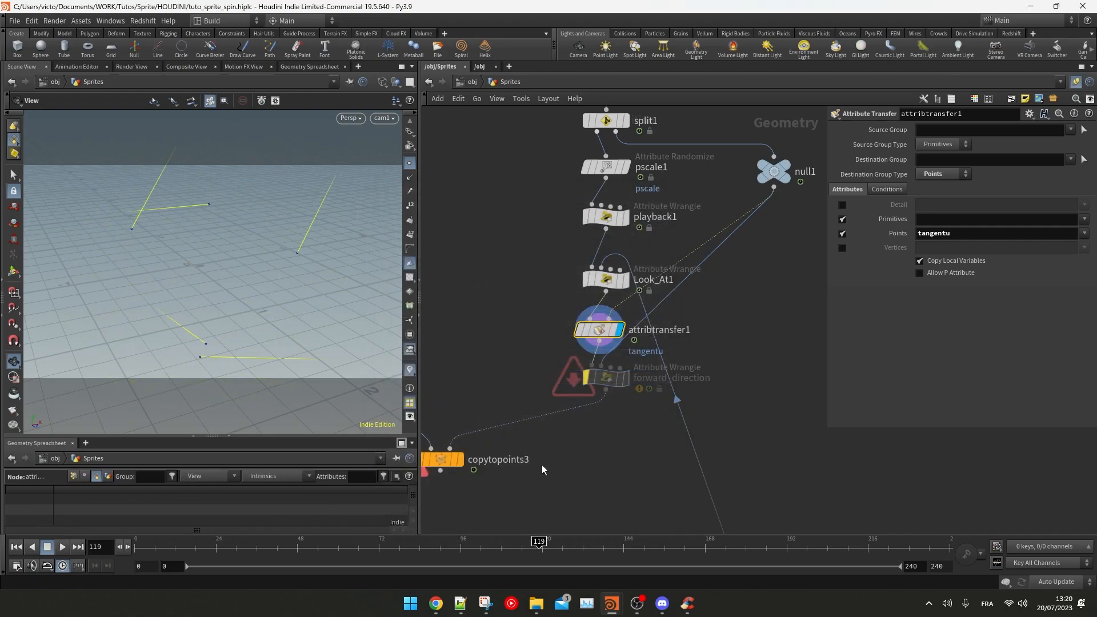
Step: Duplicate resample1, place the copy below null1 and connect it to the attribute transfer's second input
scroll(520, 394, up, 10)
click(675, 212)
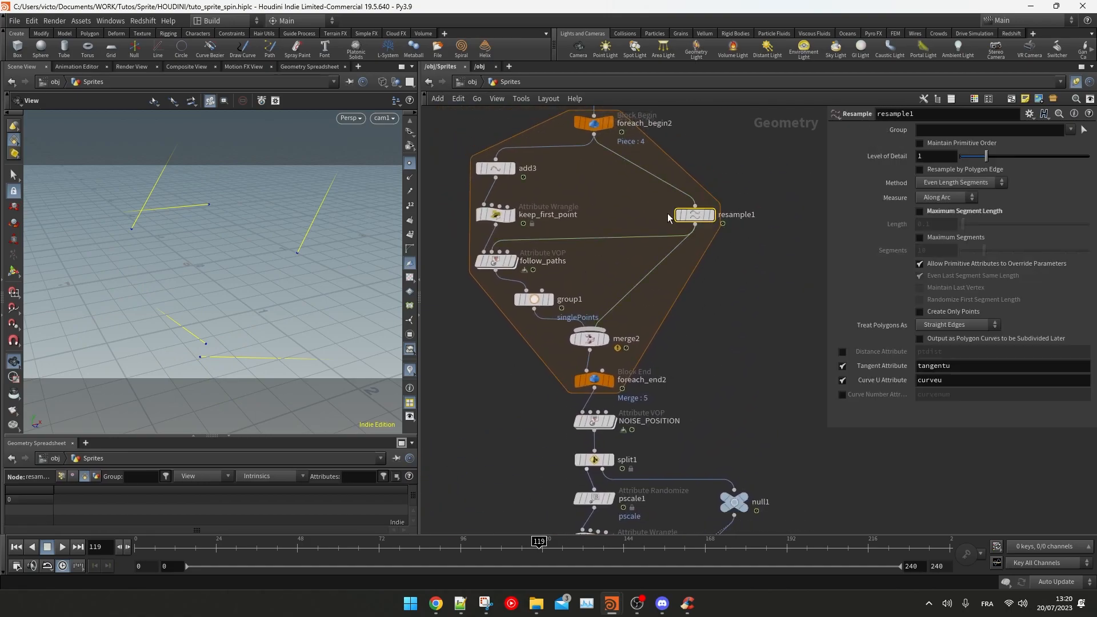
middle_drag(653, 297, 647, 258)
alt+drag(690, 178, 789, 373)
middle_drag(698, 392, 687, 302)
drag(778, 282, 705, 418)
middle_drag(712, 453, 719, 388)
scroll(675, 406, up, 2)
click(547, 487)
drag(733, 299, 548, 406)
click(548, 405)
click(749, 288)
drag(253, 542, 423, 541)
Step: Complete the forward_direction expression as v@up = v@tangentu; and display copytopoints3 while scrubbing the timeline
click(547, 487)
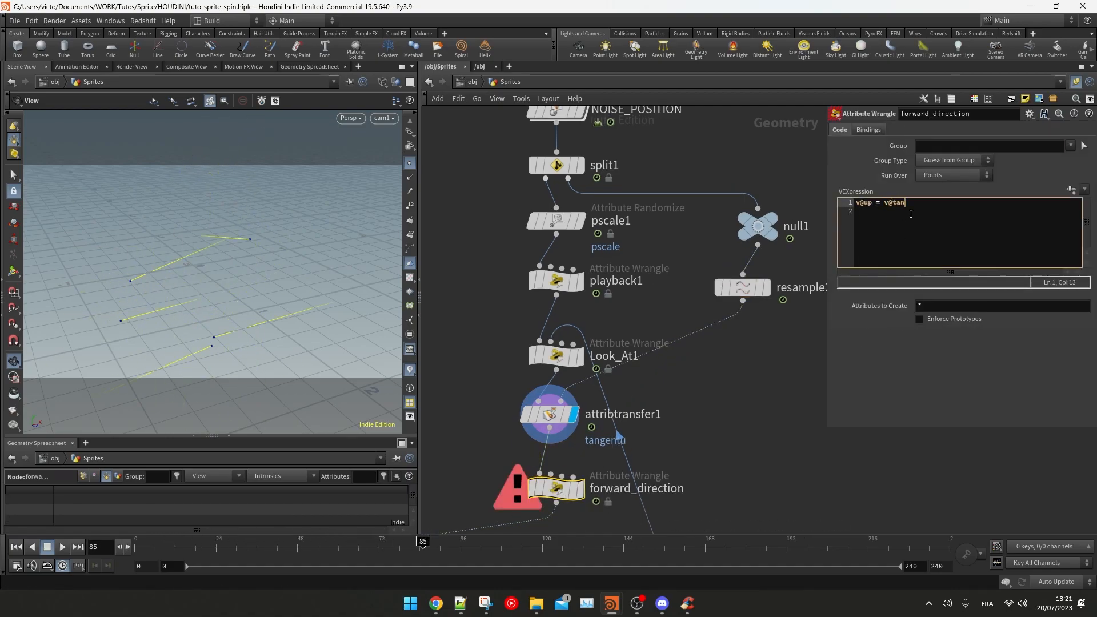
middle_drag(788, 342, 820, 268)
click(457, 404)
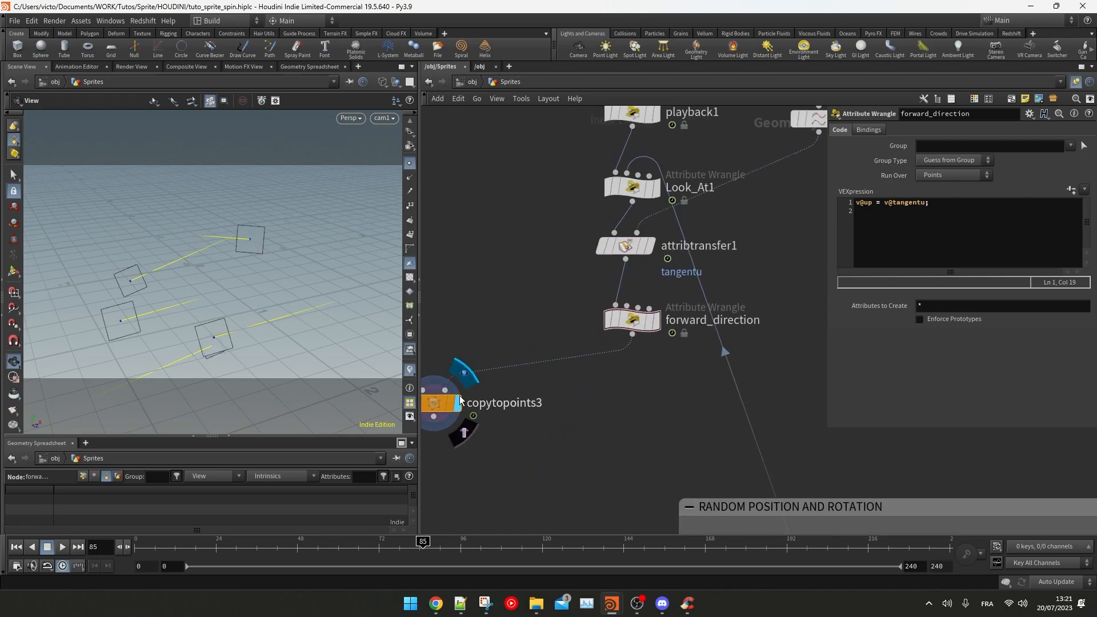
drag(234, 541, 166, 541)
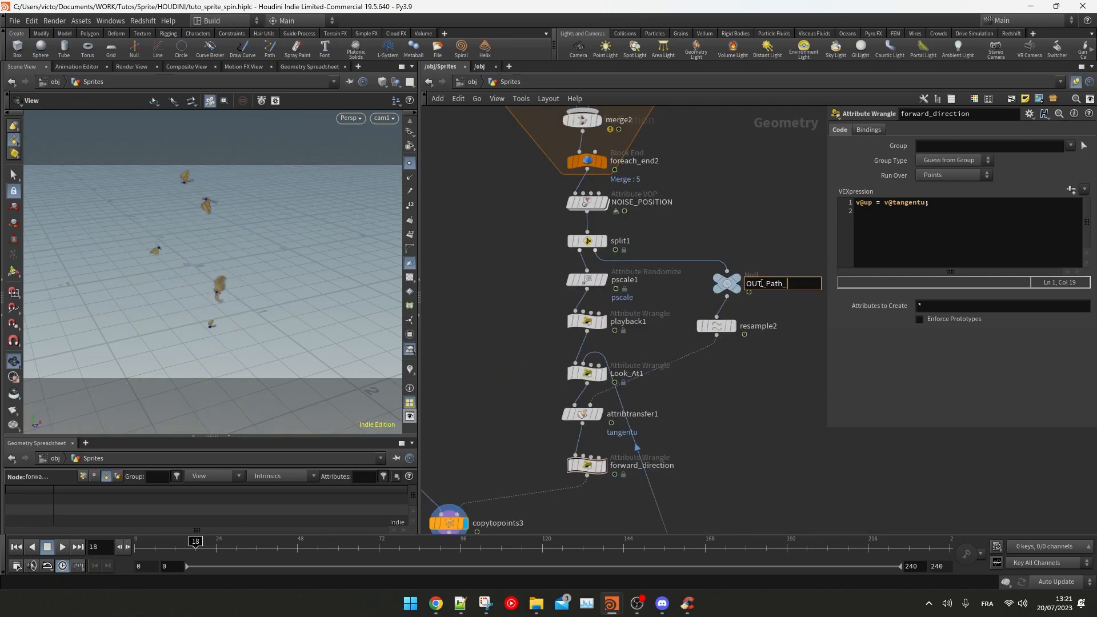
Step: Rename the null OUT_Path_Noised, the resample below it tangentu and the attribute transfer get_tangentu
double_click(771, 326)
text(tangents)
key(Return)
double_click(633, 414)
text(get_tangents)
key(Return)
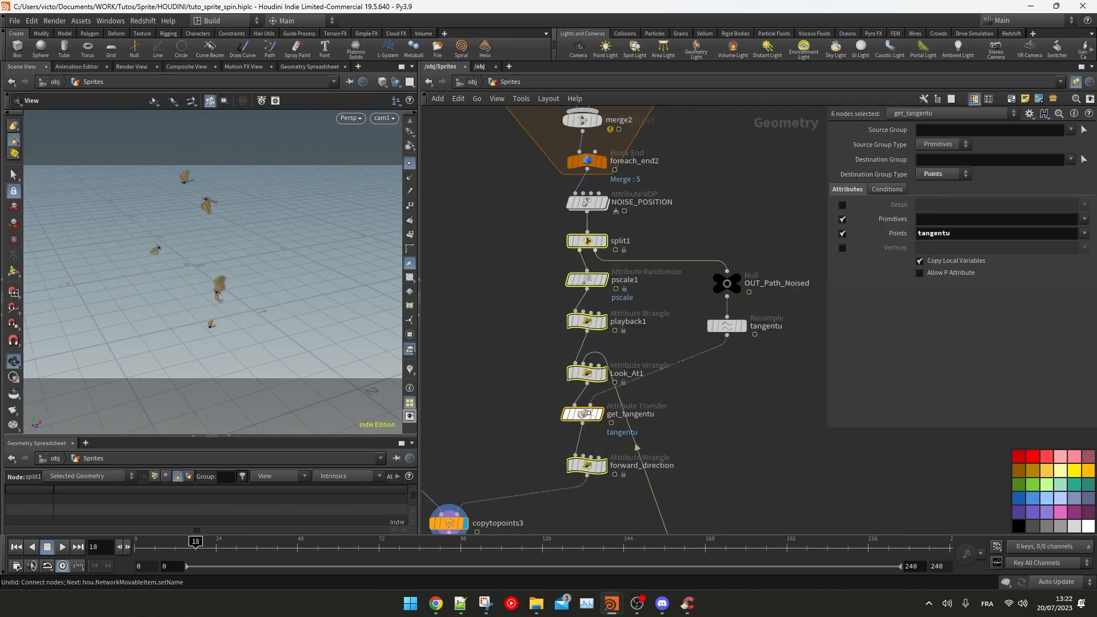
Step: Tidy the network by aligning the node chain from merge2 down to forward_direction
scroll(506, 181, down, 3)
middle_drag(506, 181, 520, 376)
drag(460, 346, 513, 183)
mouse_move(574, 357)
middle_down()
mouse_move(564, 297)
mouse_move(593, 223)
middle_up()
scroll(593, 223, down, 3)
drag(563, 263, 674, 460)
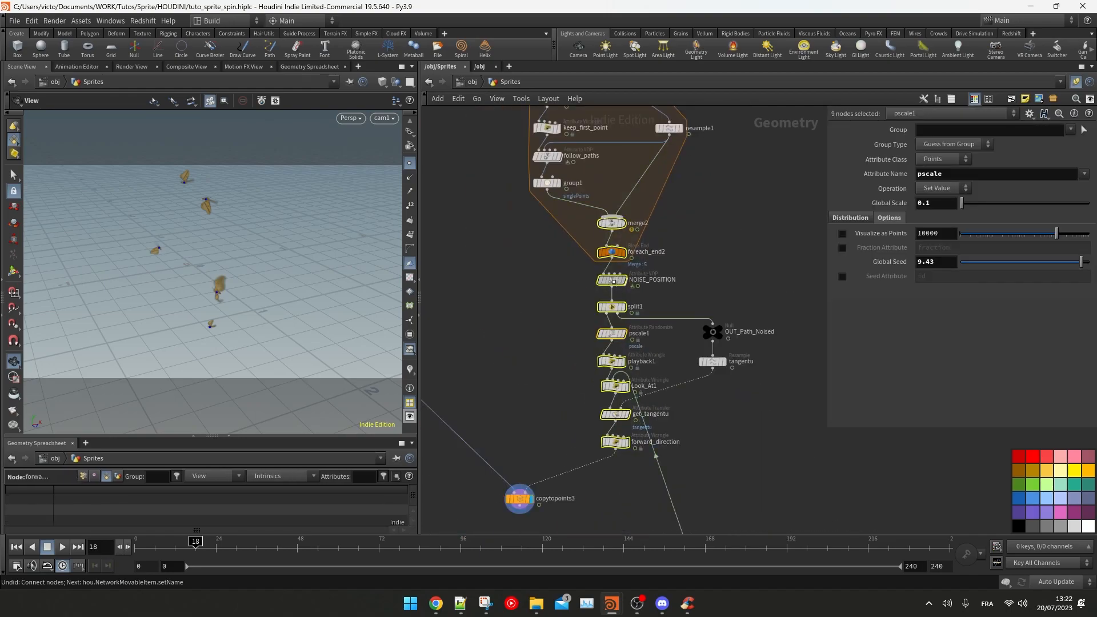
click(705, 486)
Step: Wrap the tangent in forward_direction's expression with normalize, giving v@up = normalize(v@tangentu);
middle_drag(713, 506, 686, 278)
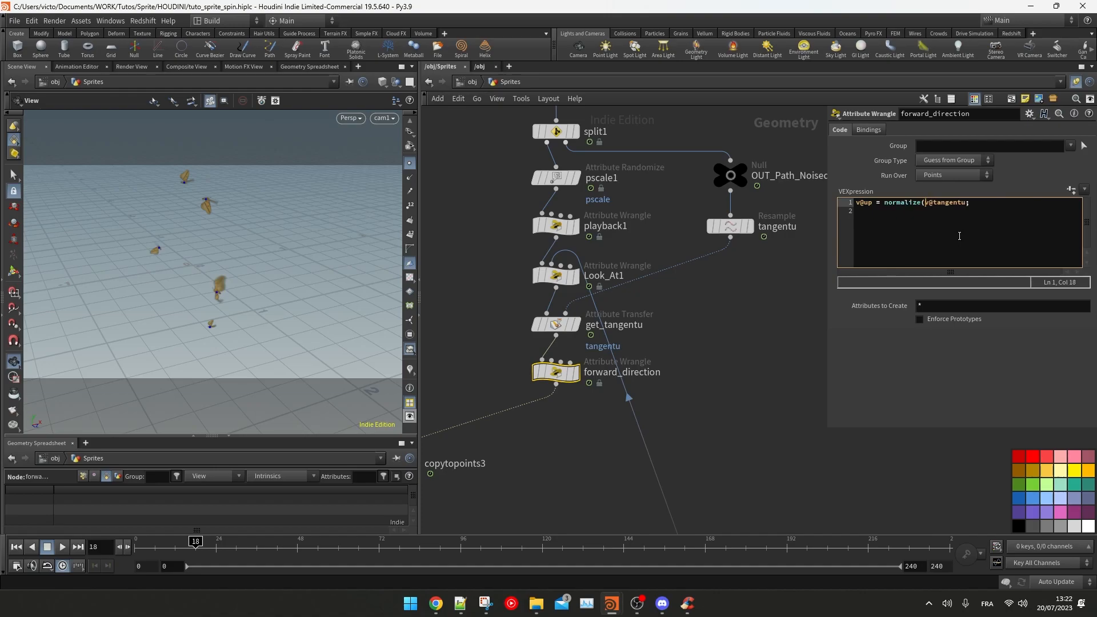
key(End)
key(Left)
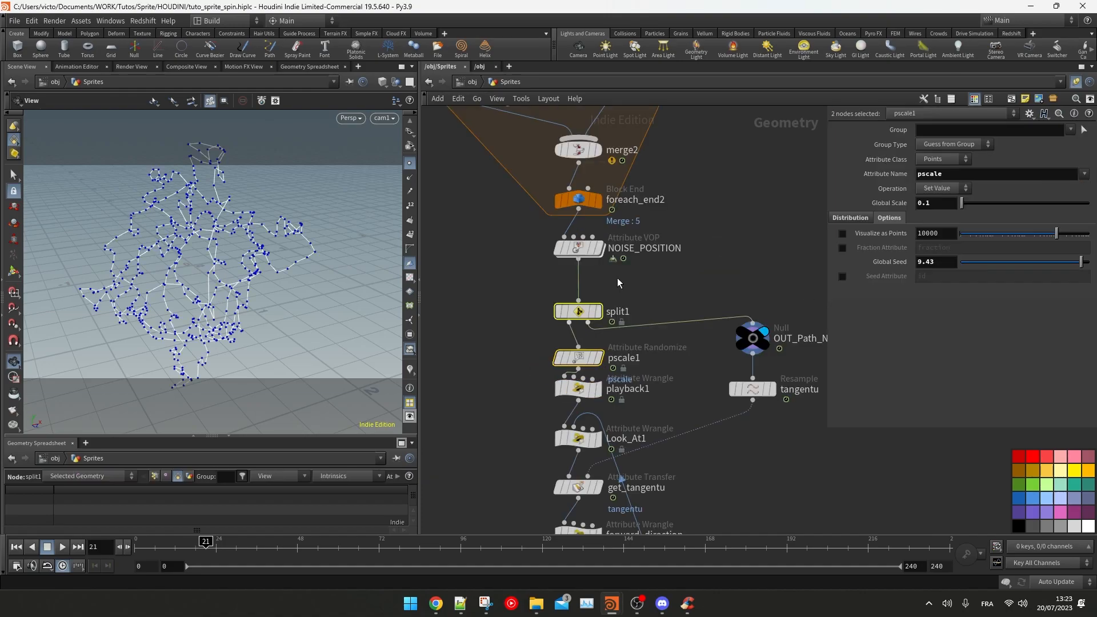
Step: Insert a Smooth node between NOISE_POSITION and split1
key(Tab)
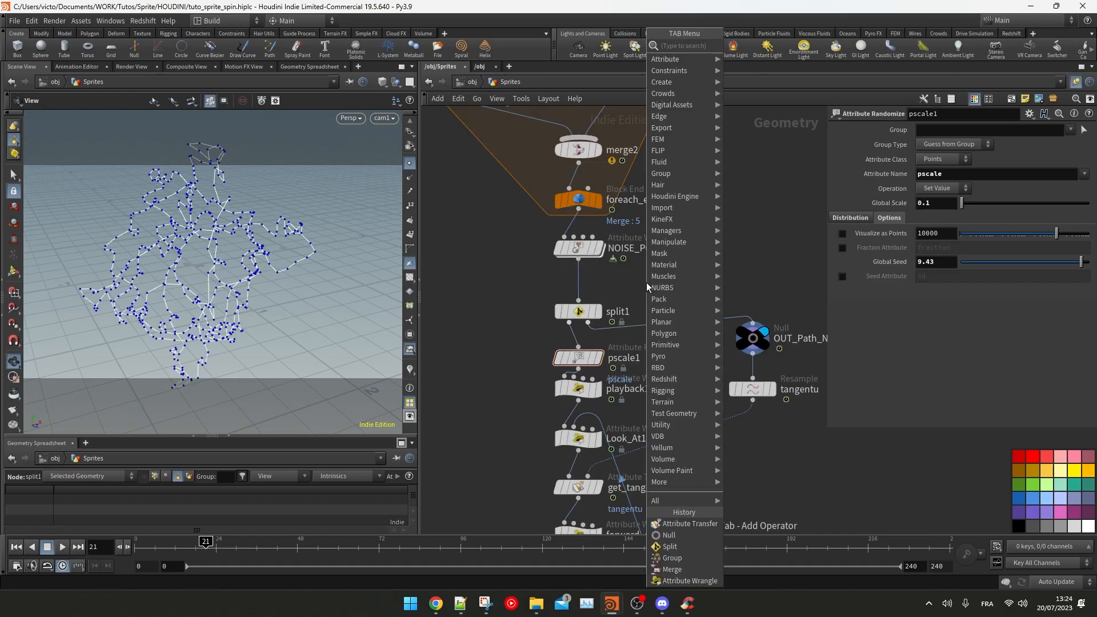
key(Return)
click(646, 282)
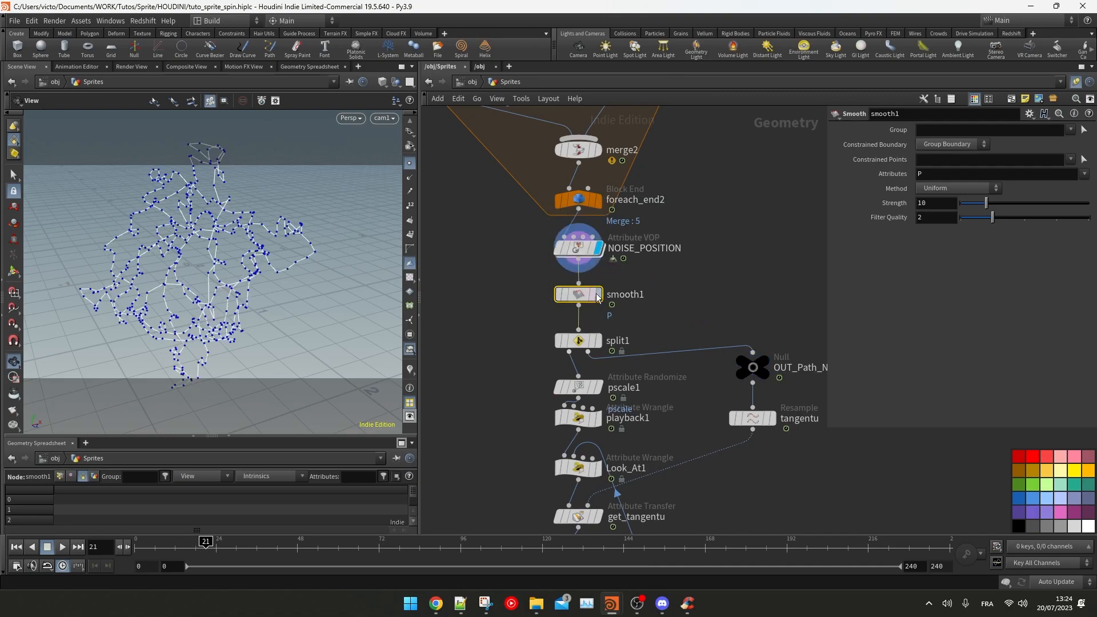
mouse_move(578, 294)
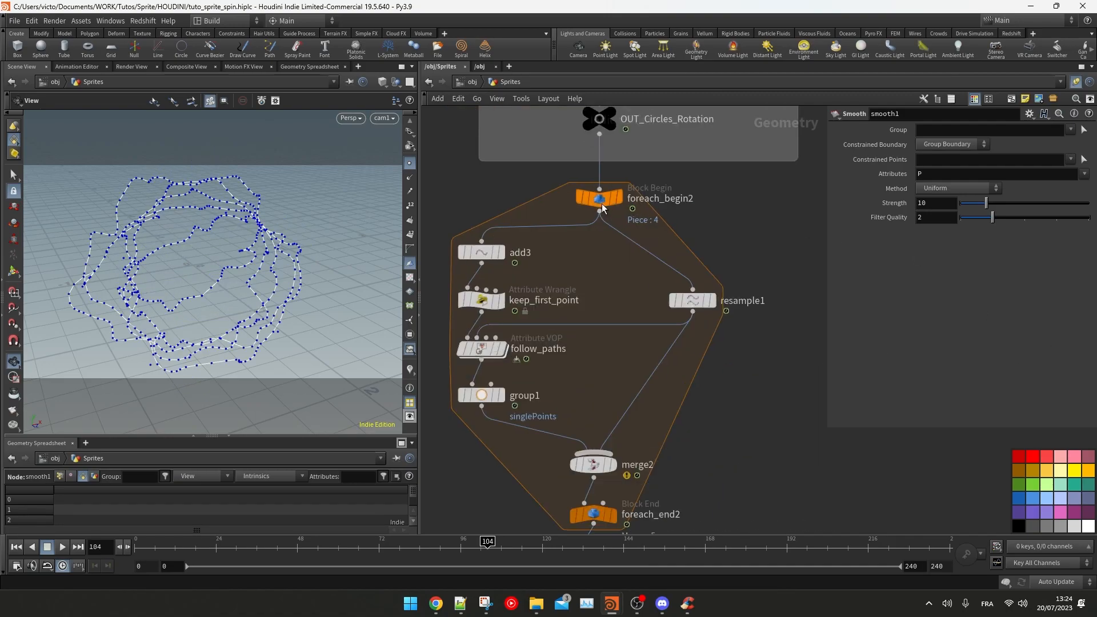
Step: Add a wire dot below foreach_begin2 and insert a Resample above it with a segment length of 0.01
click(599, 252)
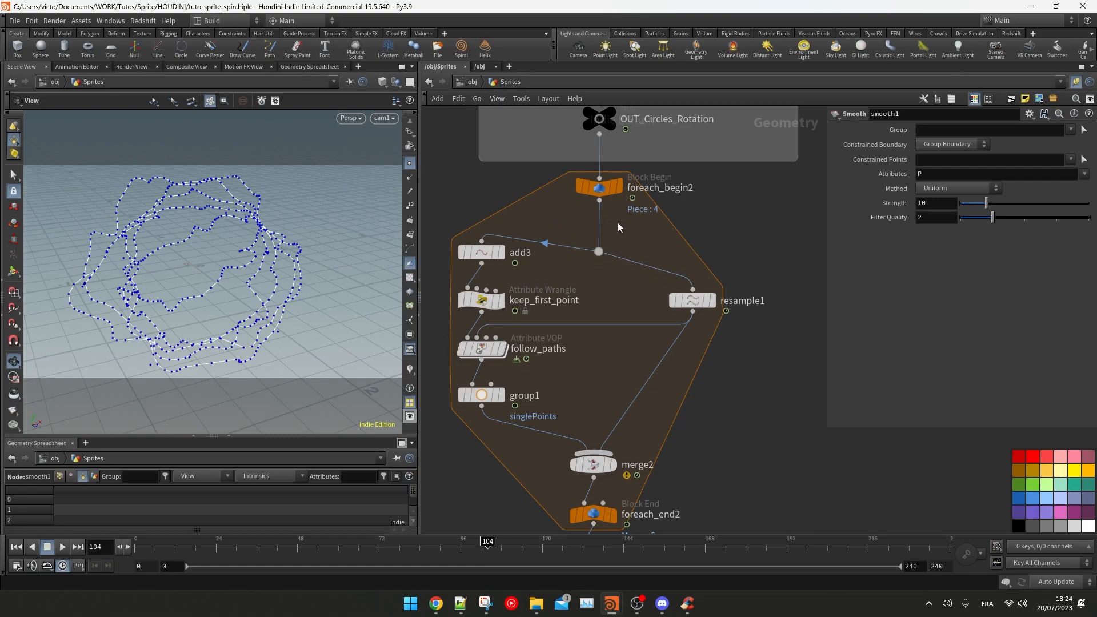
key(Tab)
text(resa)
key(Return)
click(599, 233)
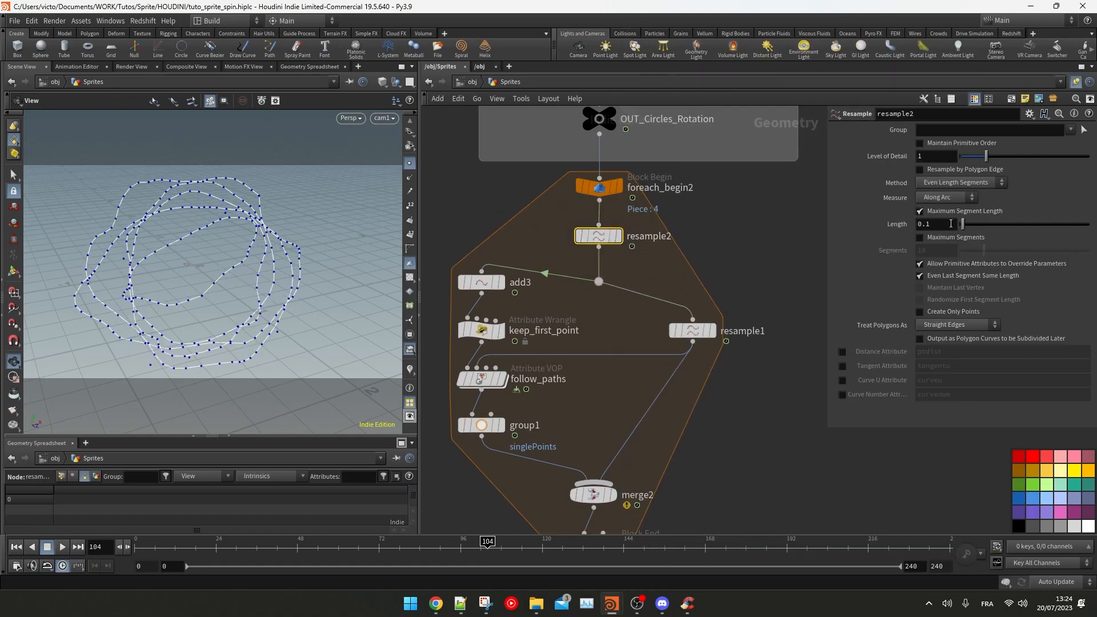
key(BackSpace)
text(01)
key(Return)
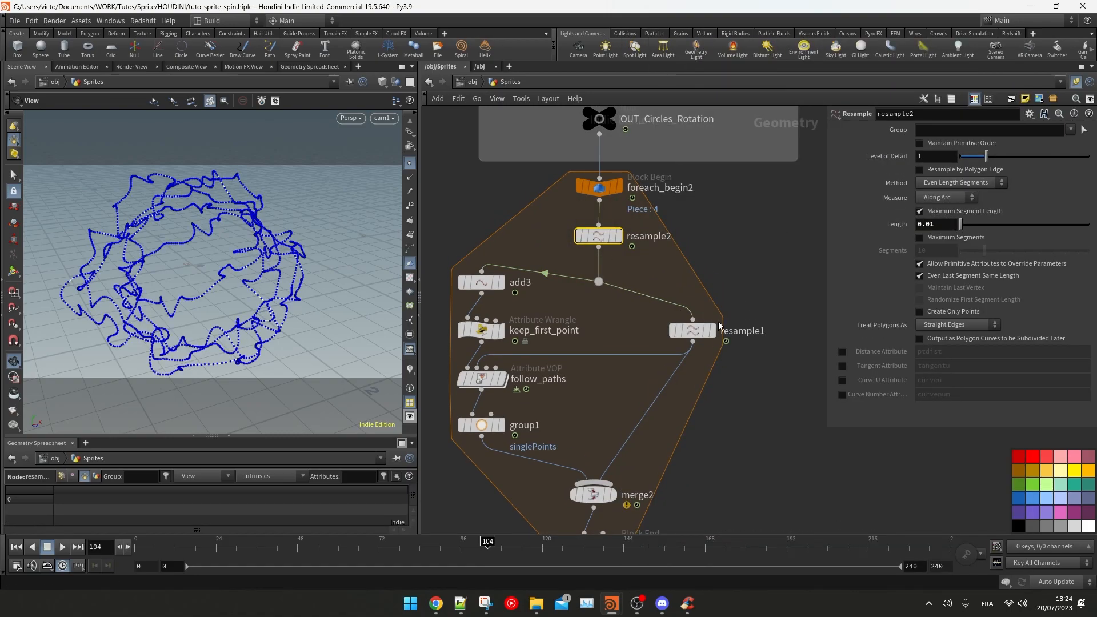
drag(488, 540, 559, 541)
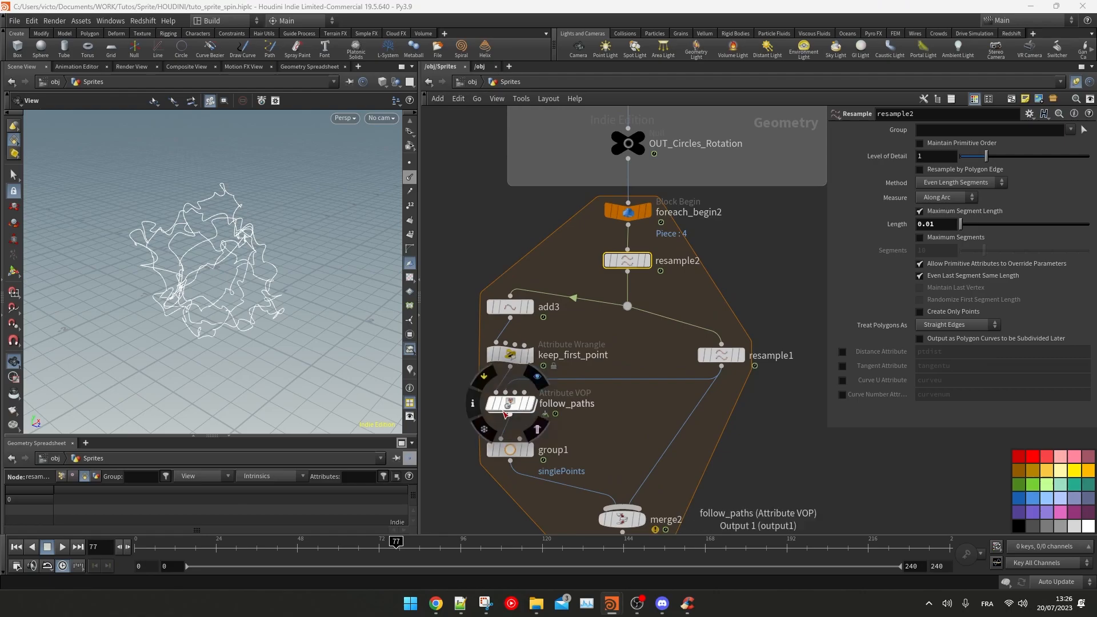
Step: Rework the wiring around vectofloat1, modulo1, fit1 and floattovec1 inside follow_paths, and return to the Sprites network
double_click(507, 400)
scroll(600, 303, down, 3)
middle_drag(684, 307, 593, 300)
scroll(593, 299, up, 2)
click(593, 299)
key(Delete)
middle_drag(548, 353, 561, 351)
middle_drag(441, 407, 507, 434)
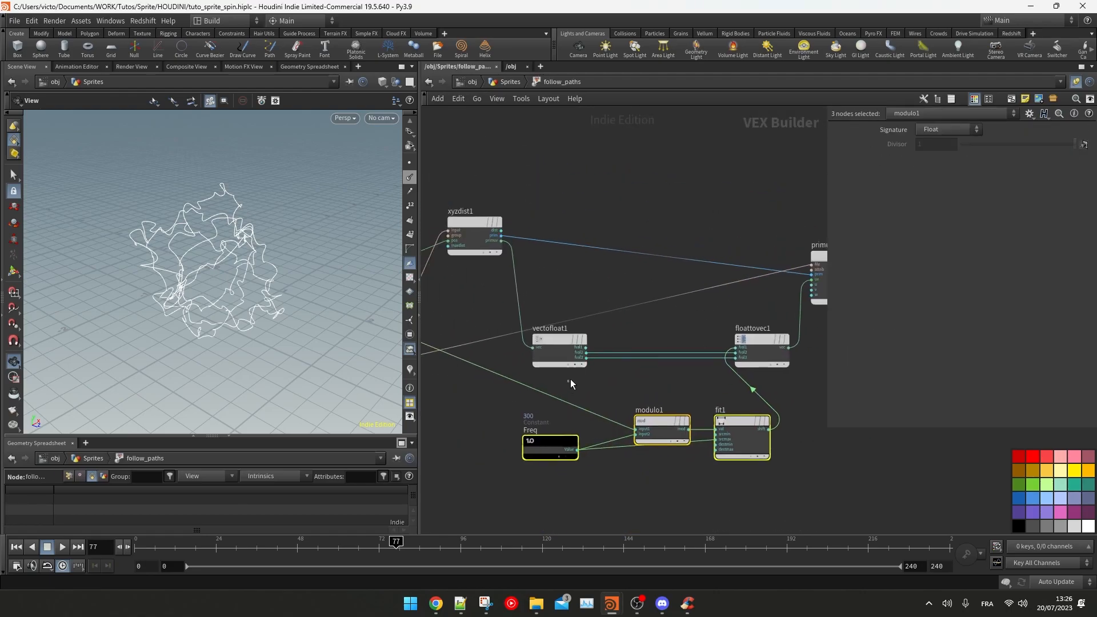
click(563, 350)
key(Delete)
key(y)
drag(692, 321, 663, 343)
mouse_move(658, 308)
middle_down()
mouse_move(637, 308)
mouse_move(664, 315)
middle_up()
drag(768, 357, 782, 356)
drag(539, 512, 689, 412)
click(510, 81)
Step: Show points in the viewport, scrub to frame 66 and display the NOISE_POSITION result
click(532, 406)
click(409, 163)
click(409, 177)
drag(395, 546, 359, 546)
middle_drag(635, 410, 658, 214)
click(666, 378)
click(667, 422)
middle_drag(667, 422, 631, 289)
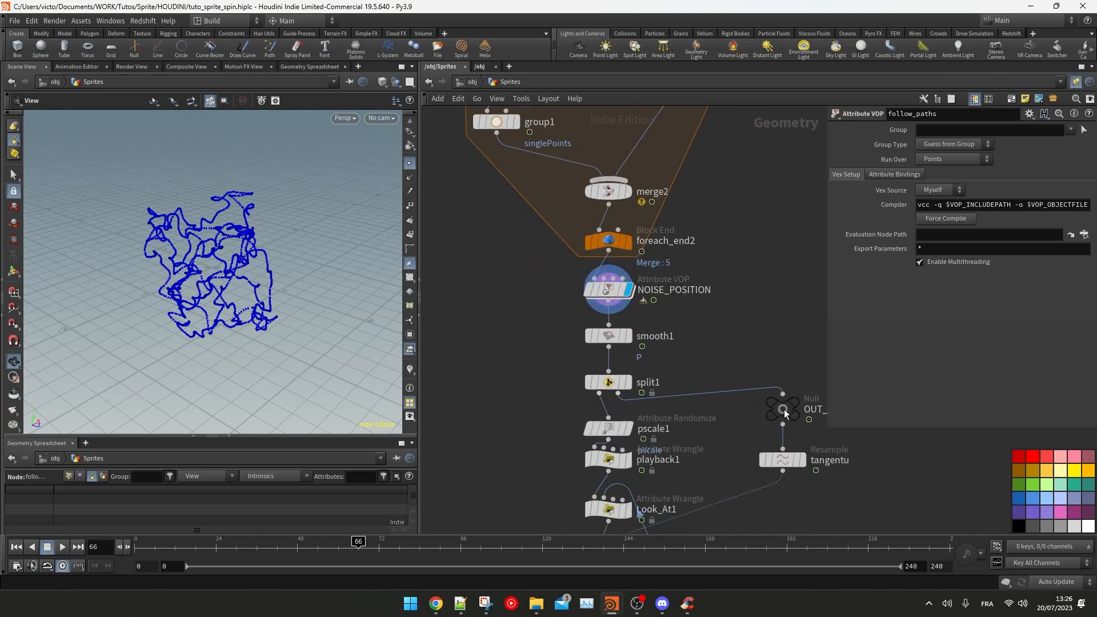
Step: Display the pscale1 result and scrub through the timeline to check the moving points
click(628, 428)
click(213, 540)
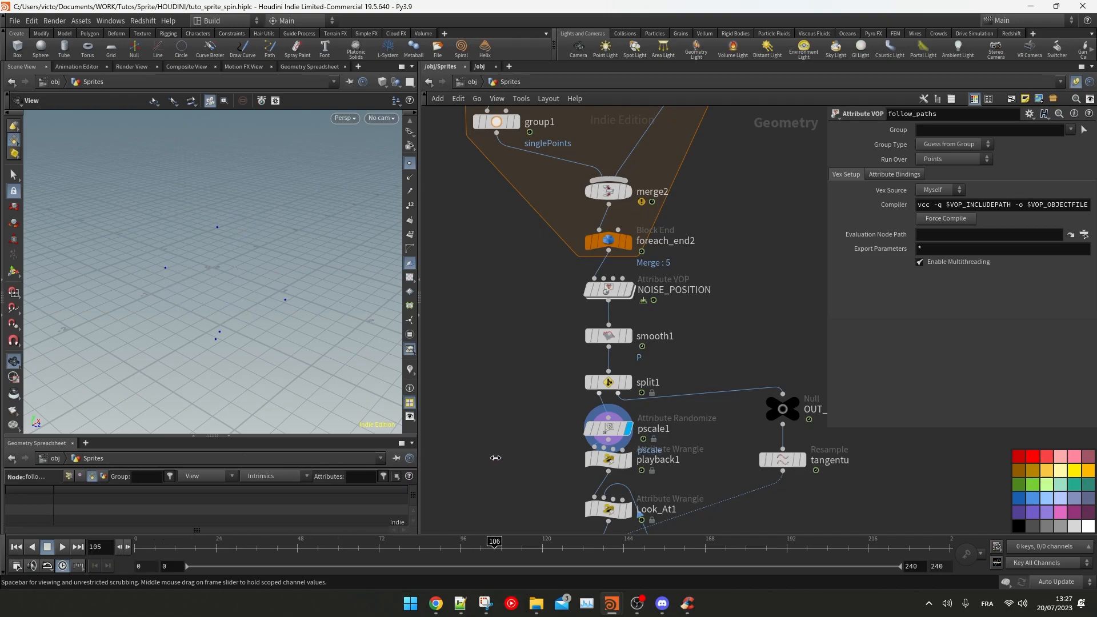
drag(801, 453, 472, 487)
Step: Inside follow_paths, insert a Complement node between fit1 and floattovec1
middle_drag(722, 327, 699, 510)
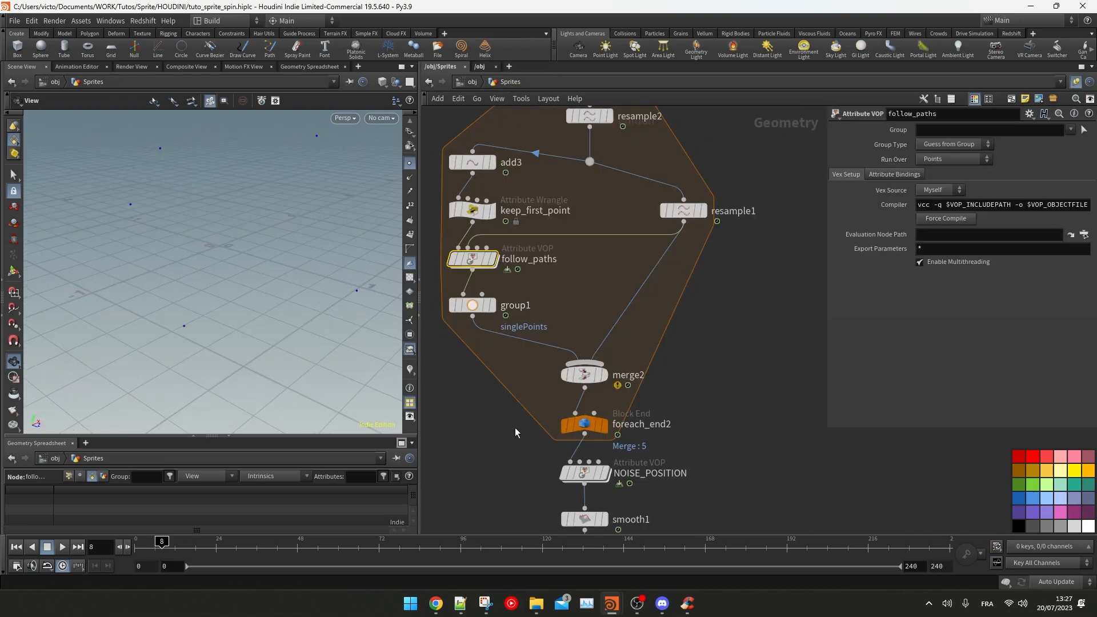
middle_drag(516, 427, 557, 446)
mouse_move(542, 310)
scroll(543, 311, down, 3)
middle_drag(532, 169, 495, 369)
scroll(494, 369, up, 2)
click(614, 302)
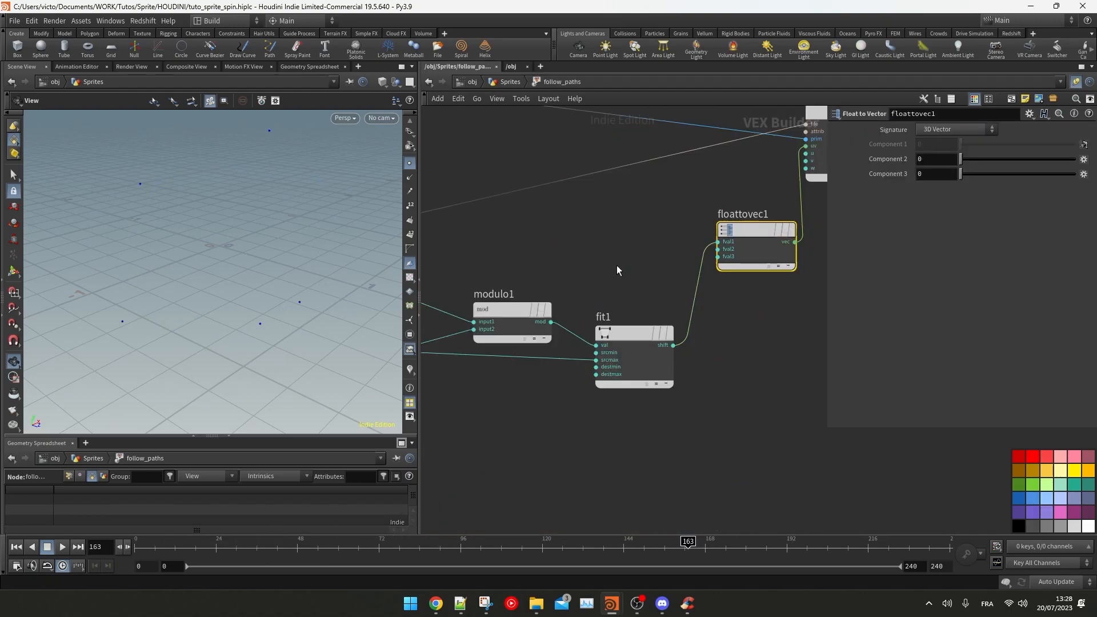
key(Tab)
text(com)
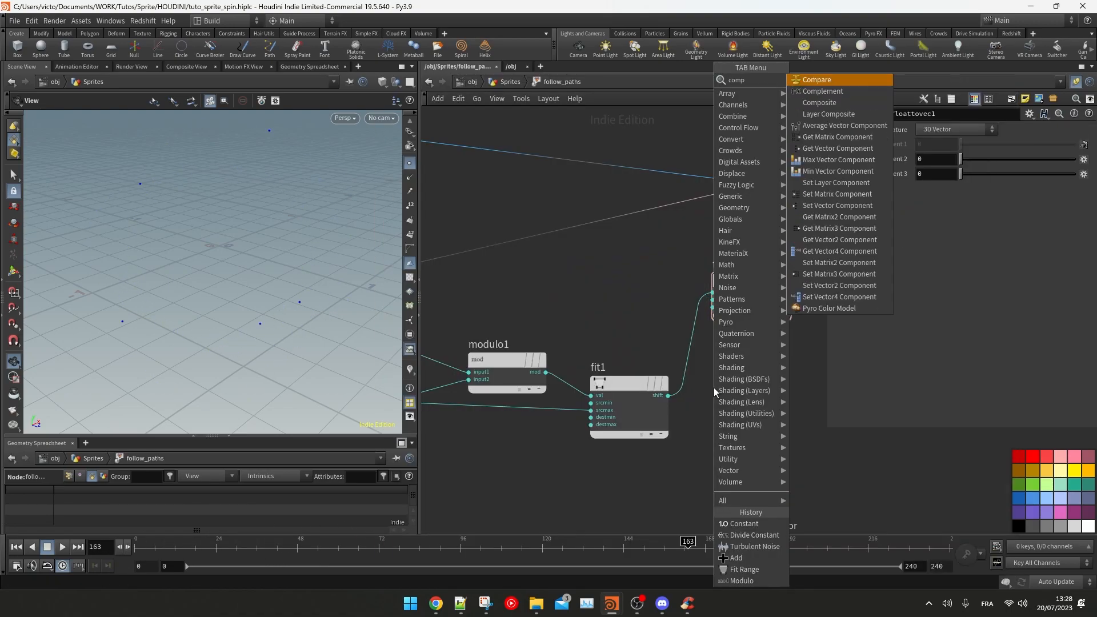
key(Down)
key(Return)
click(690, 354)
middle_drag(754, 286, 662, 271)
scroll(662, 271, down, 2)
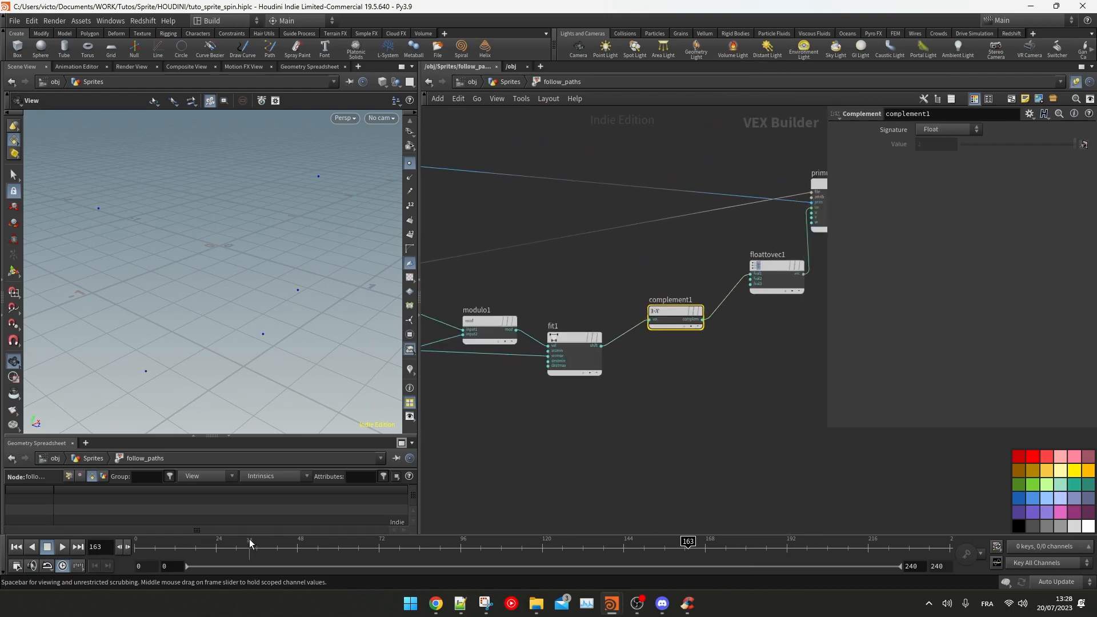
Step: Scrub the timeline with complement1 bypassed and enabled to compare the points' travel direction
drag(141, 548, 304, 548)
mouse_move(656, 312)
click(699, 287)
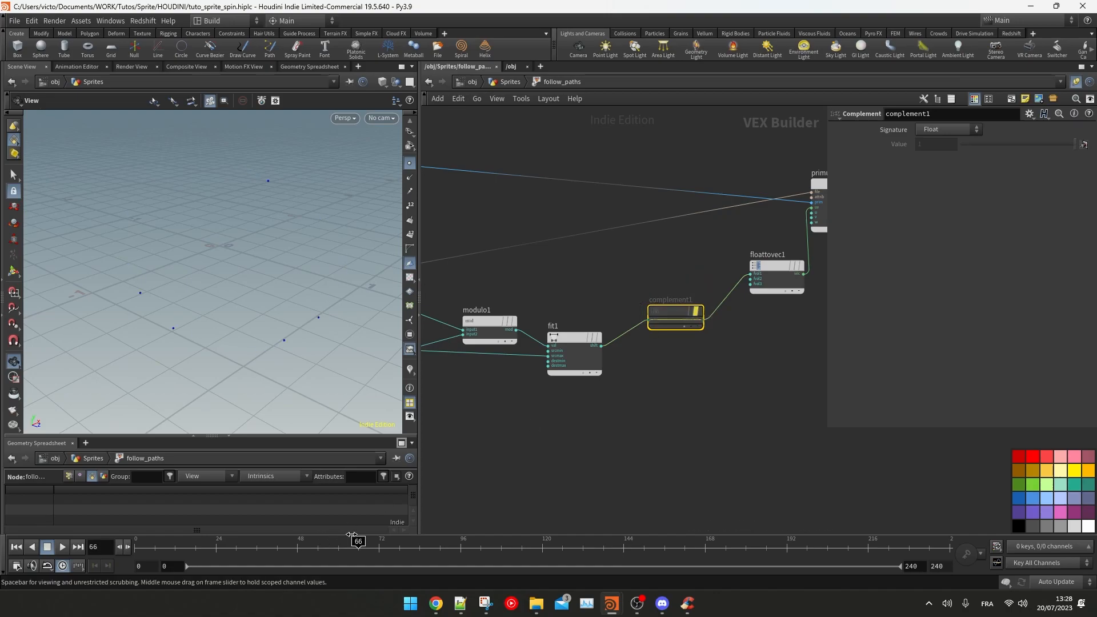
click(587, 347)
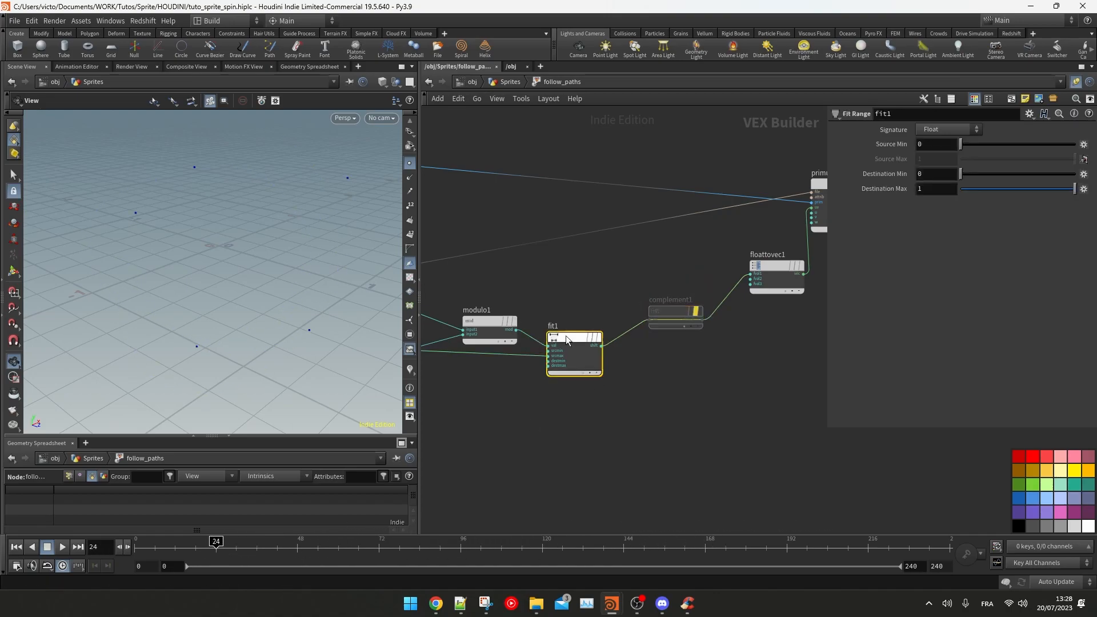
scroll(588, 354, up, 3)
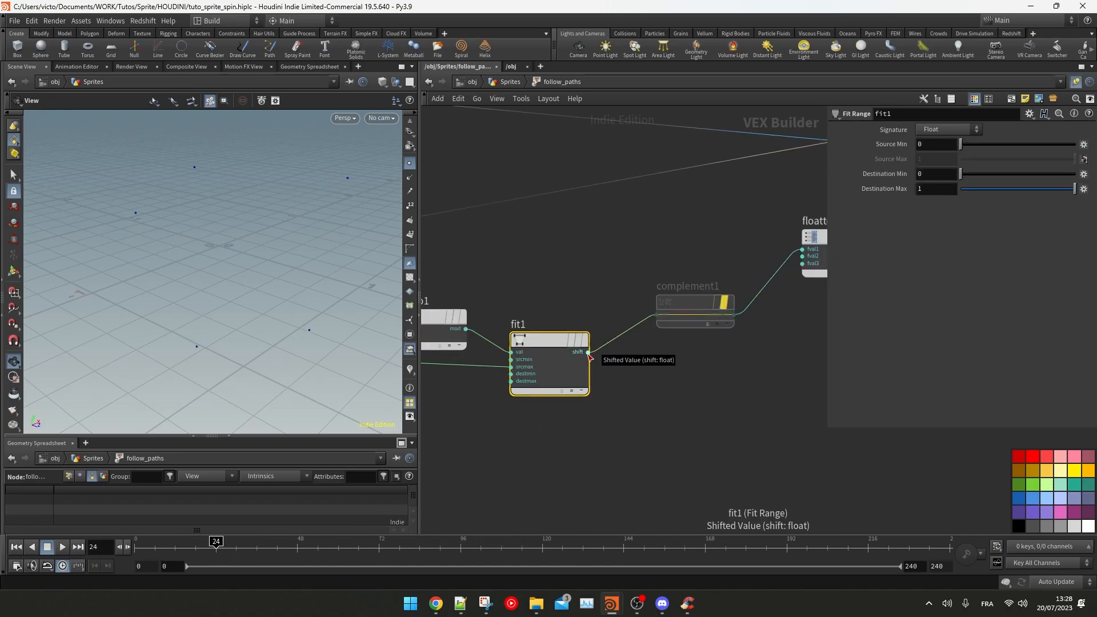
drag(558, 286, 548, 275)
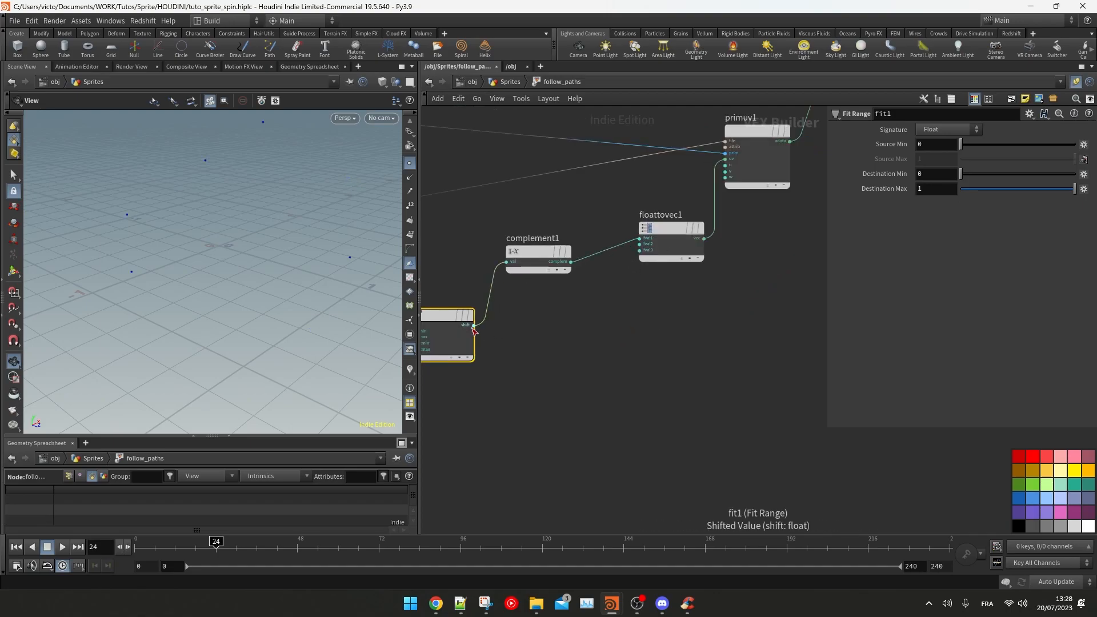
Step: Add a Switch node taking complement1 as input1 and fit1's shift as input2, and wire its result into floattovec1's fval1
click(474, 326)
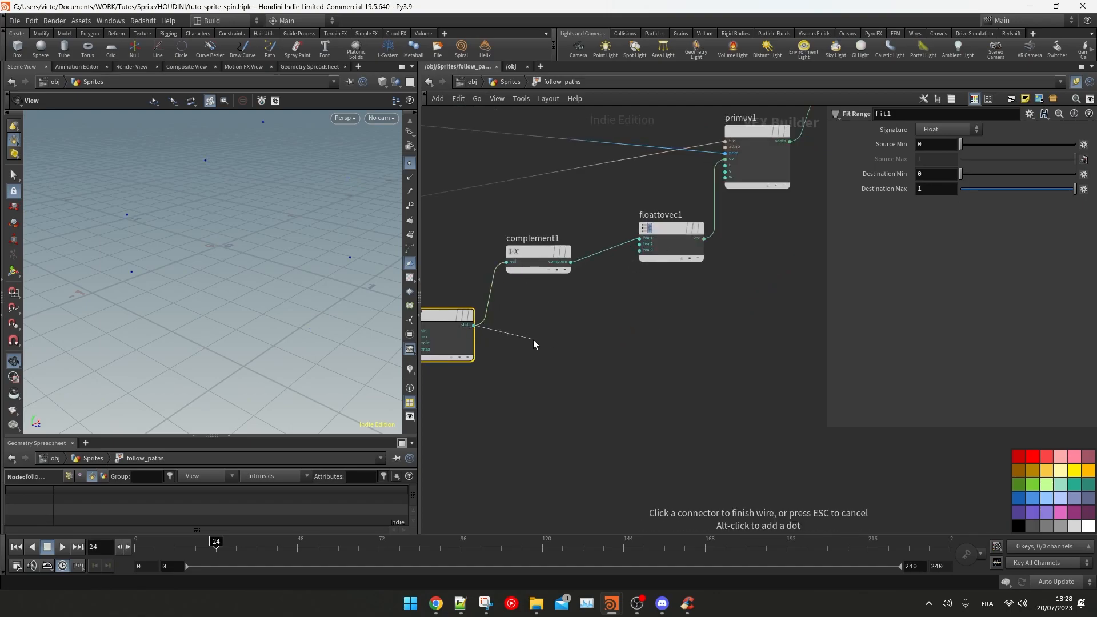
key(Tab)
text(swi)
key(Return)
click(571, 262)
click(531, 360)
click(531, 365)
drag(545, 367, 612, 333)
click(655, 329)
click(639, 238)
Step: Add a Compare node driving the switcher input of switch1, with the test set to Greater Than 0.5
click(601, 329)
middle_drag(574, 212, 599, 231)
key(Tab)
text(comp)
key(Return)
key(Return)
drag(591, 225, 638, 222)
scroll(638, 223, up, 2)
click(966, 129)
click(943, 153)
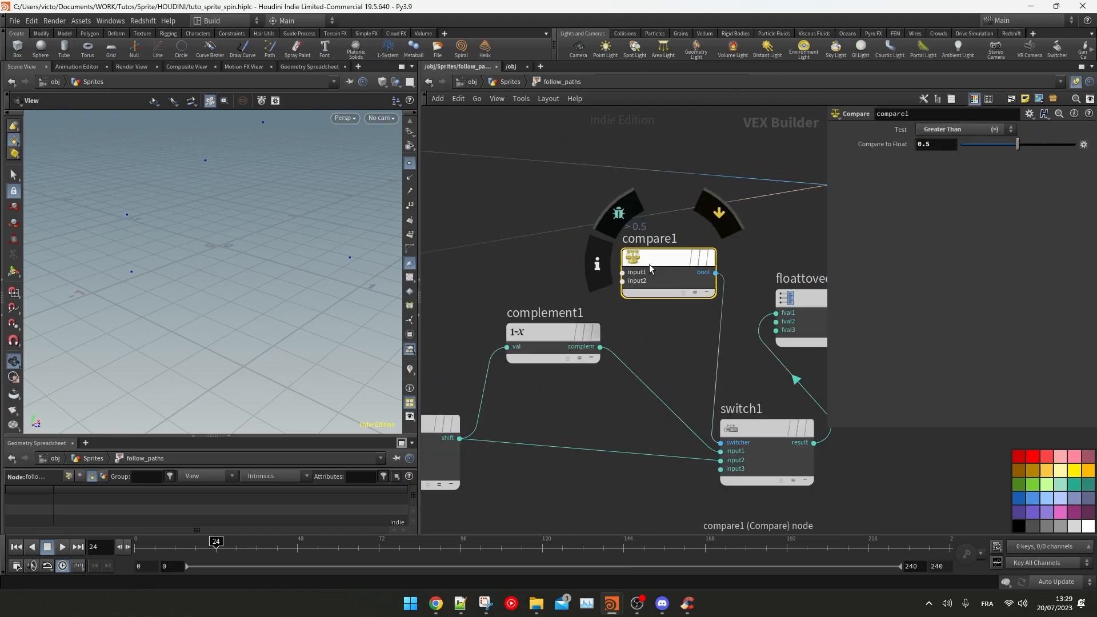
Step: Add a Random node and wire its rand output into input1 of compare1
scroll(615, 268, down, 2)
key(Tab)
text(rand)
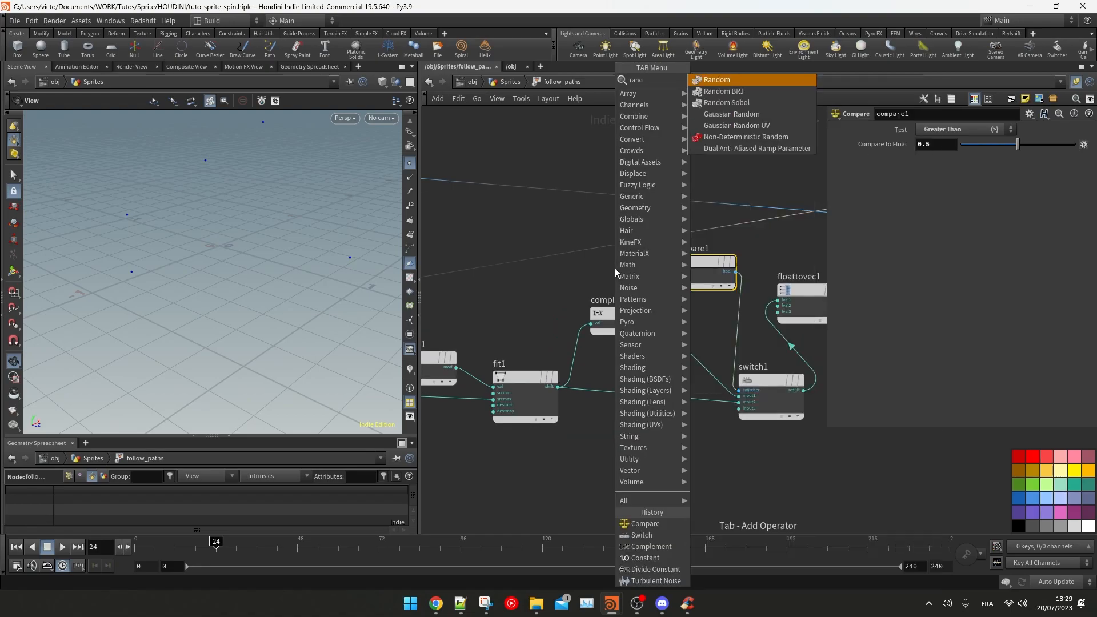
key(Return)
click(615, 269)
click(636, 275)
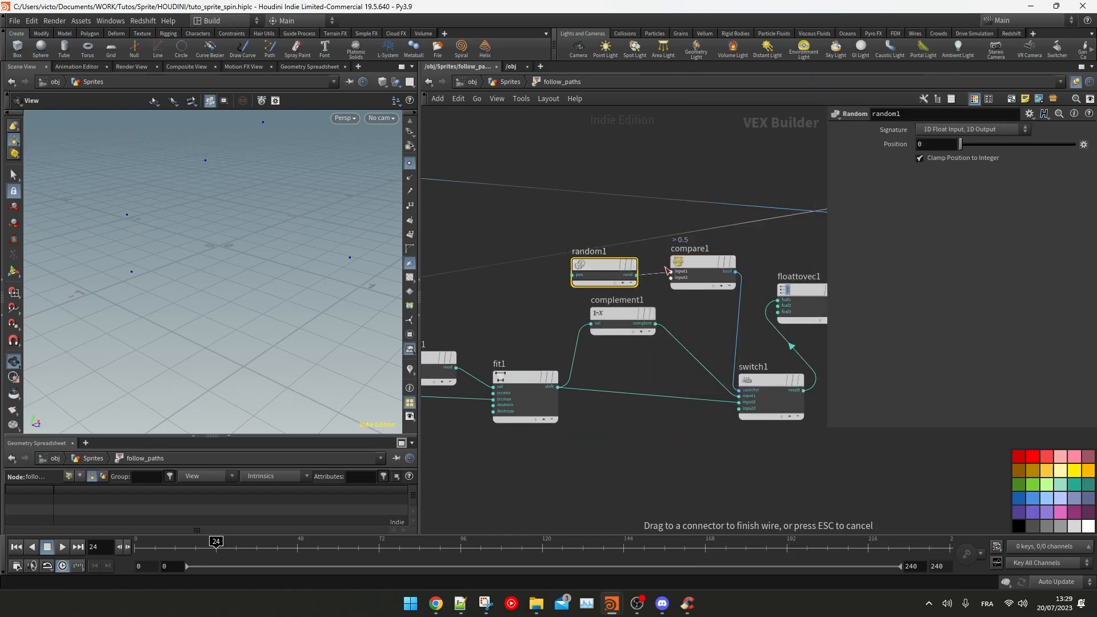
drag(668, 270, 671, 271)
Step: Feed random1's pos input from an integer output of geometryvopglobal1
click(703, 266)
click(617, 268)
middle_drag(523, 289, 578, 294)
scroll(578, 294, down, 1)
click(610, 281)
scroll(547, 331, down, 3)
middle_drag(438, 283, 617, 285)
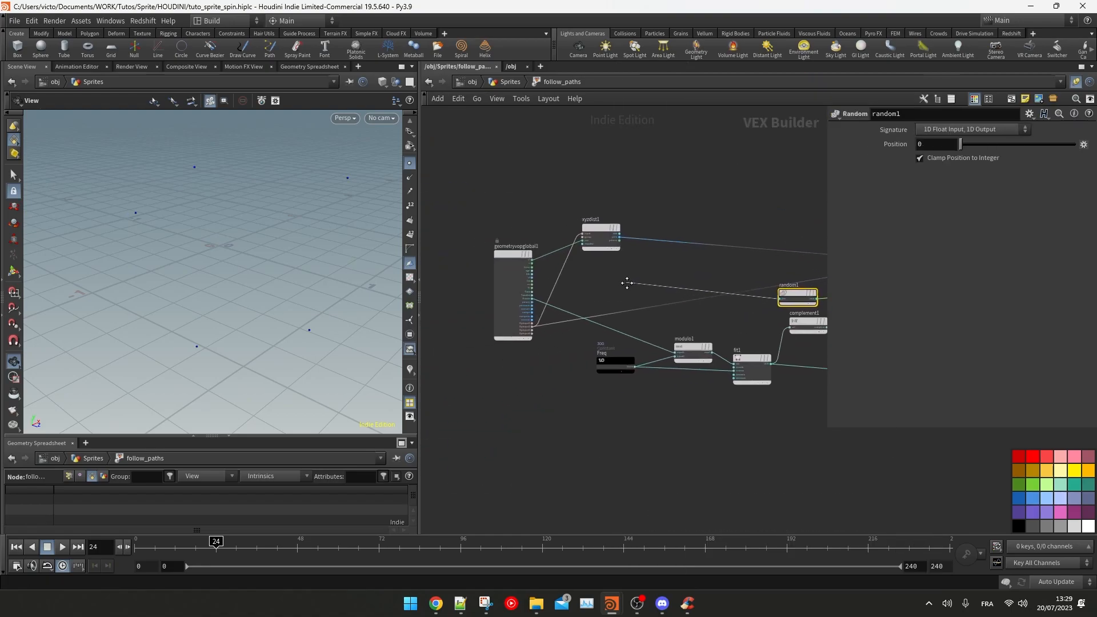
scroll(524, 318, up, 7)
click(500, 274)
scroll(663, 265, down, 5)
middle_drag(812, 263, 480, 252)
middle_drag(713, 306, 641, 312)
scroll(642, 311, up, 2)
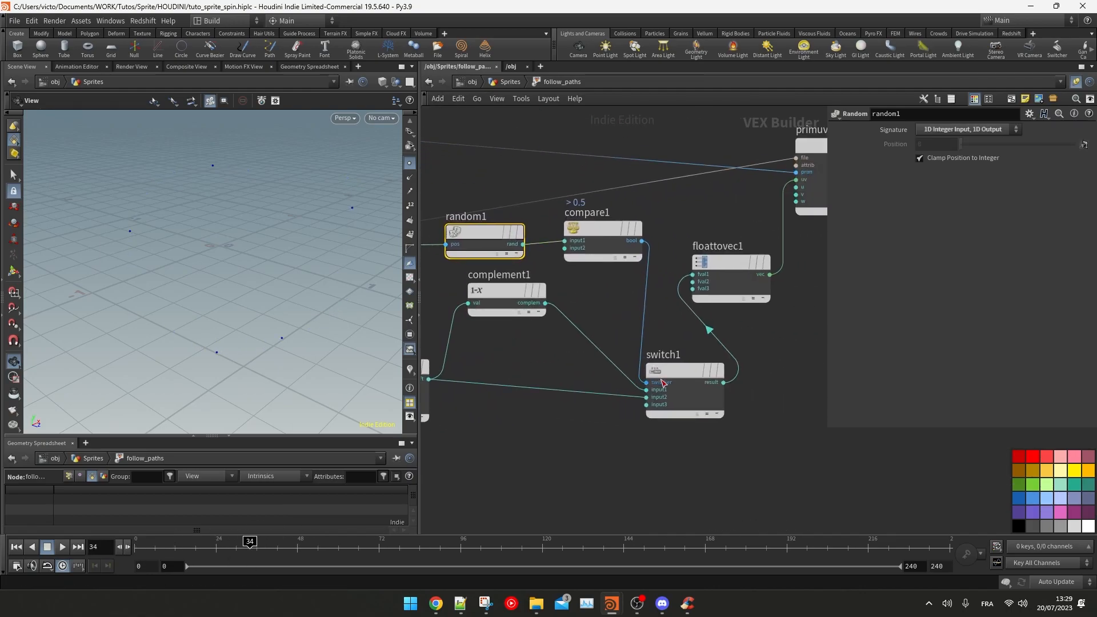
scroll(546, 309, down, 3)
click(464, 355)
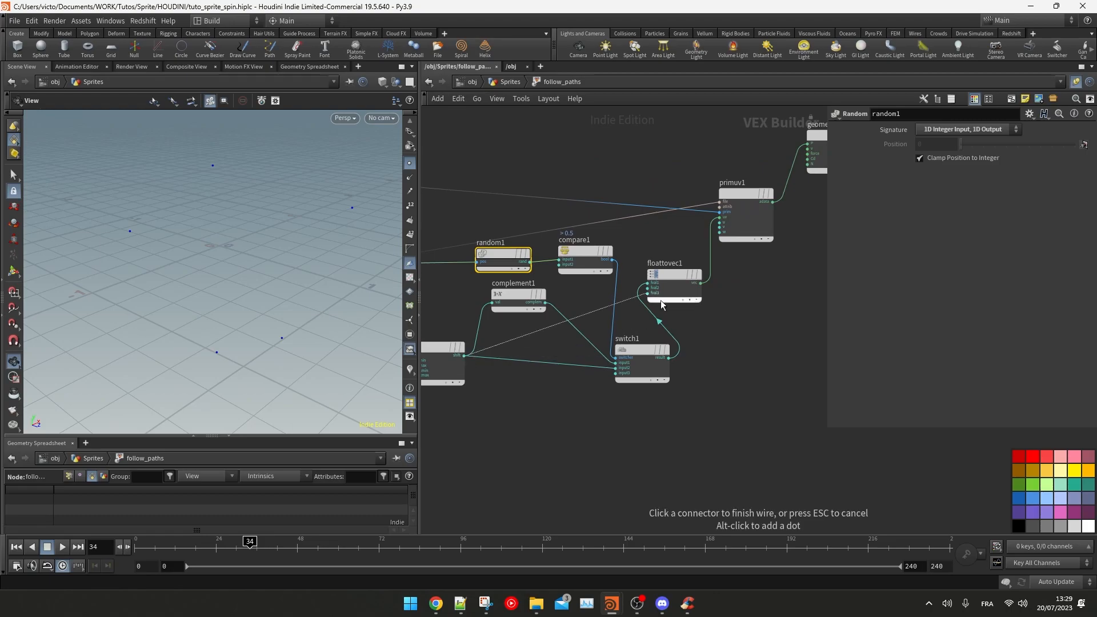
click(652, 283)
key(ctrl+z)
Step: Back in the Sprites network, turn off Single Pass on foreach_end2 and display follow_paths at frame 52
click(632, 353)
drag(502, 302, 511, 324)
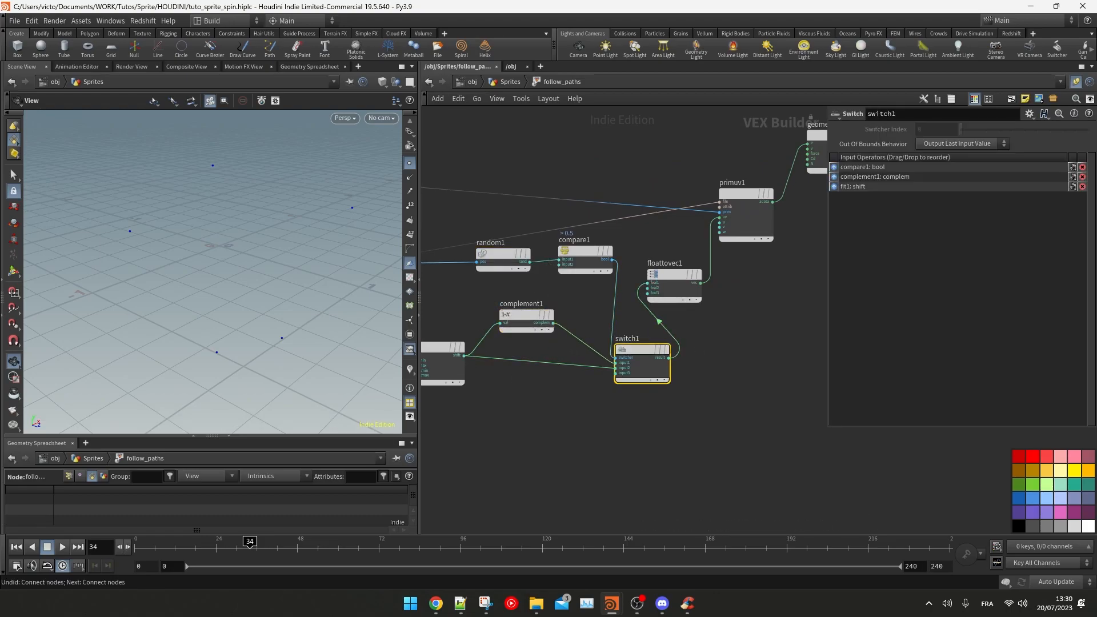
key(u)
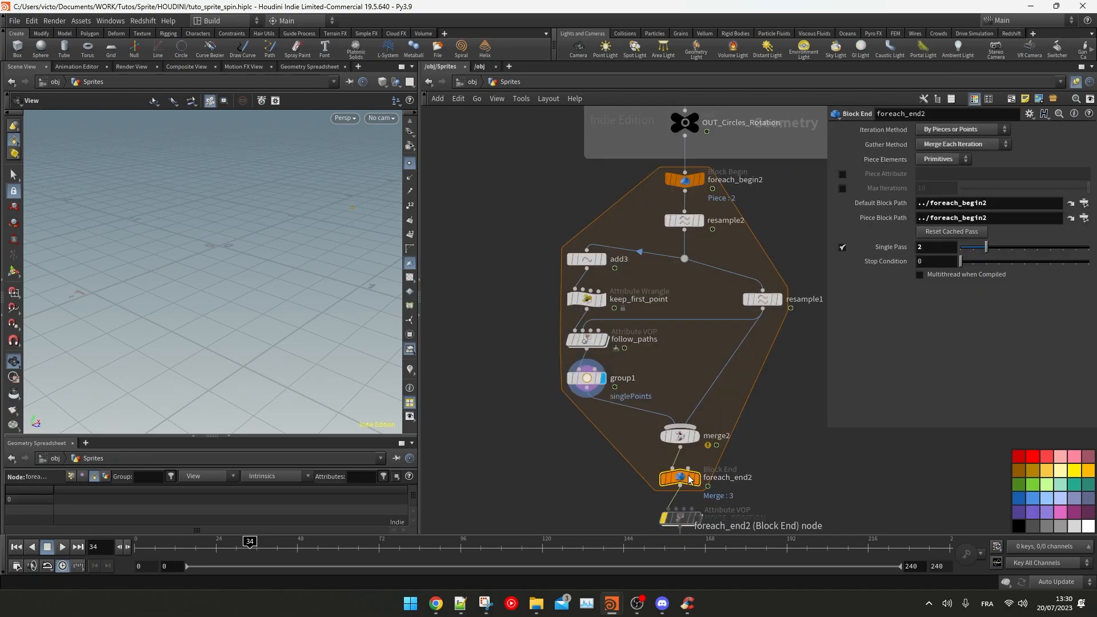
click(843, 248)
click(602, 340)
click(201, 540)
drag(201, 541, 310, 541)
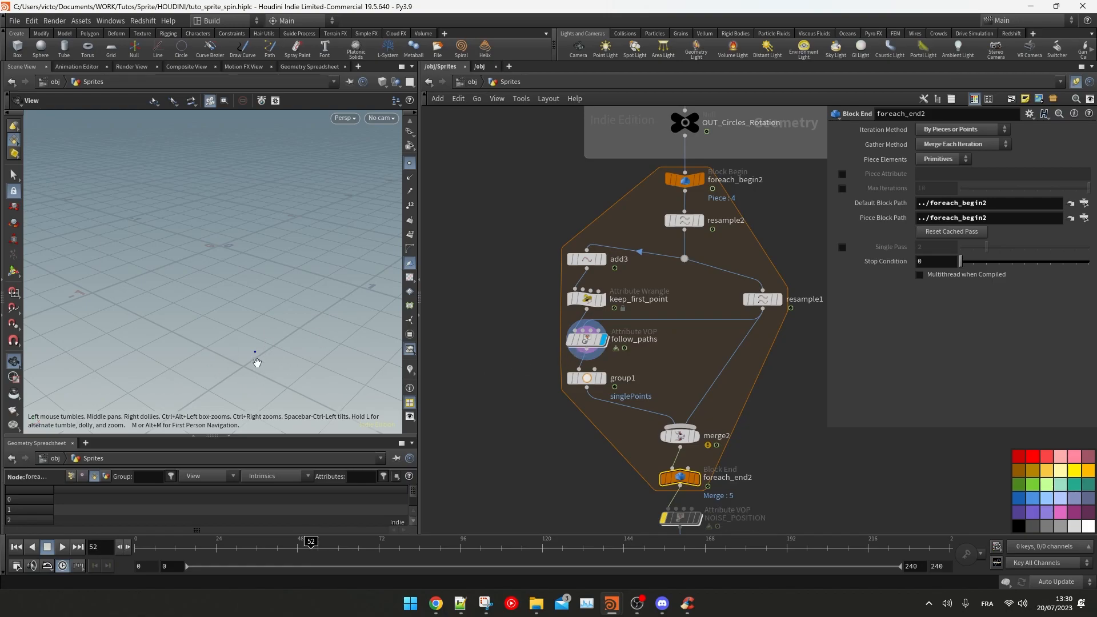
mouse_move(587, 345)
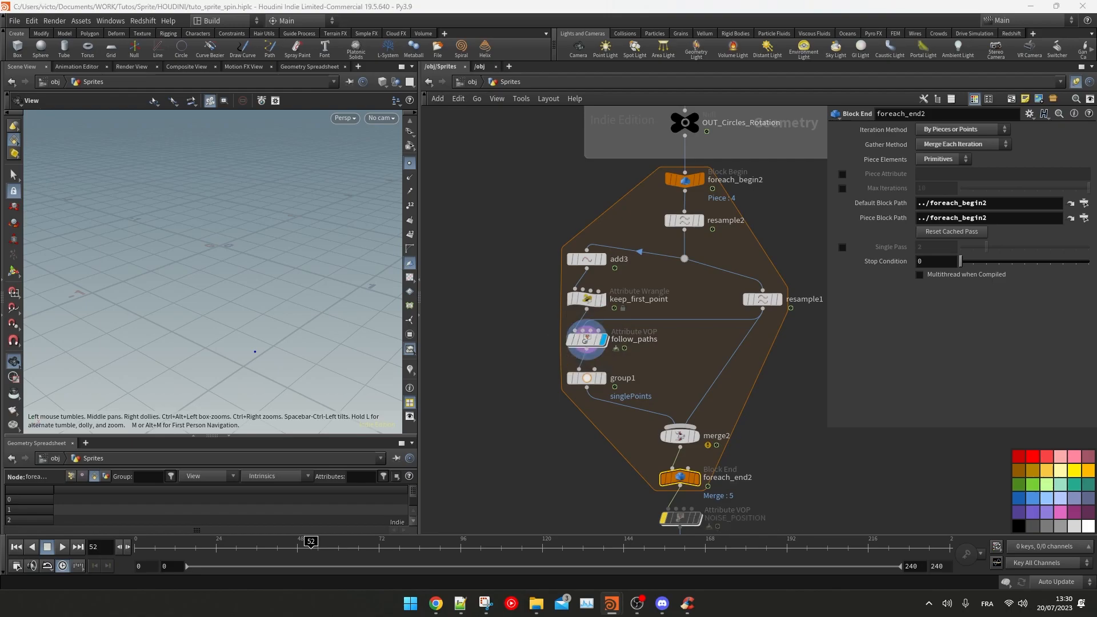
Step: Create a meta import node from foreach_begin2
middle_drag(739, 228, 690, 232)
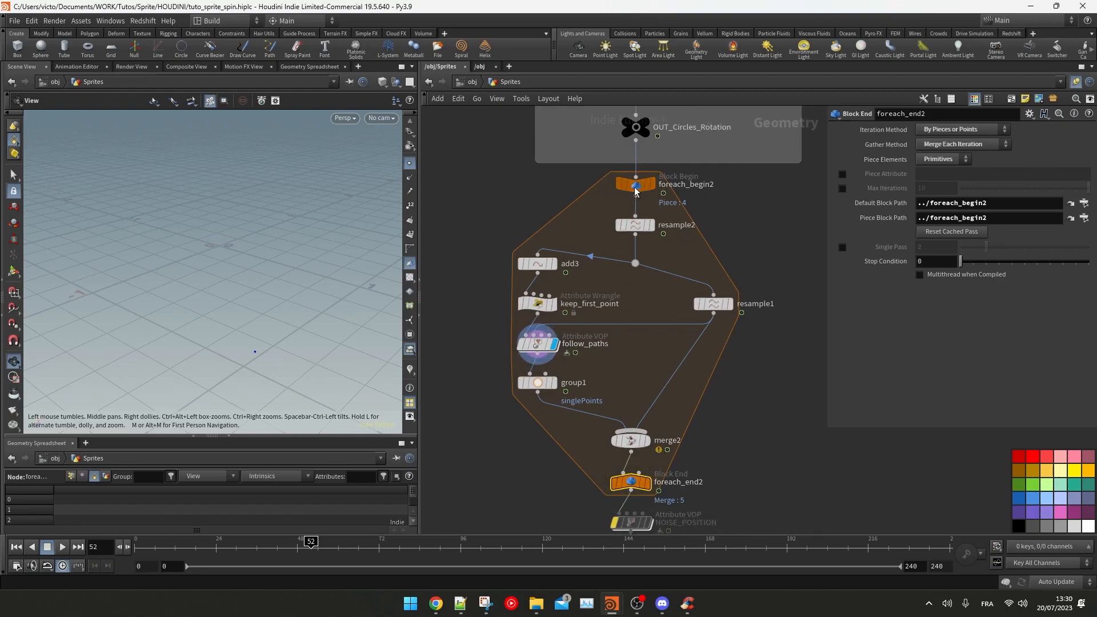
click(635, 188)
click(953, 174)
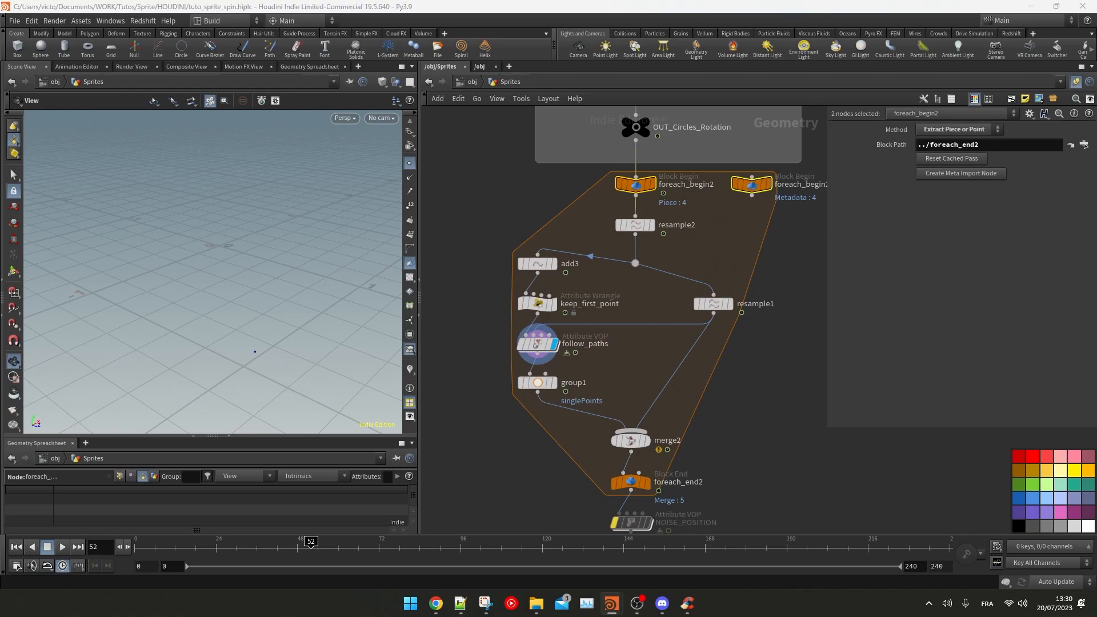
Step: Insert an Attribute Wrangle named get_iteration_on_points below foreach_begin2 and connect the metadata node to its second input
key(Tab)
text(wrangle)
key(Return)
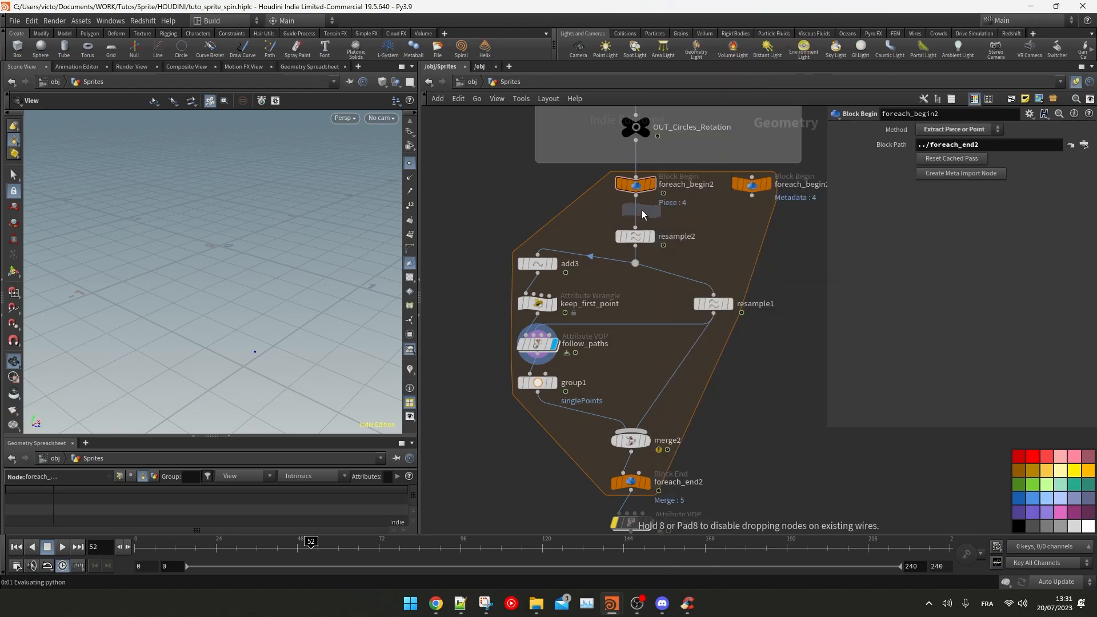
click(657, 232)
double_click(684, 228)
text(get_iteration_on_points)
key(Return)
click(752, 195)
click(642, 232)
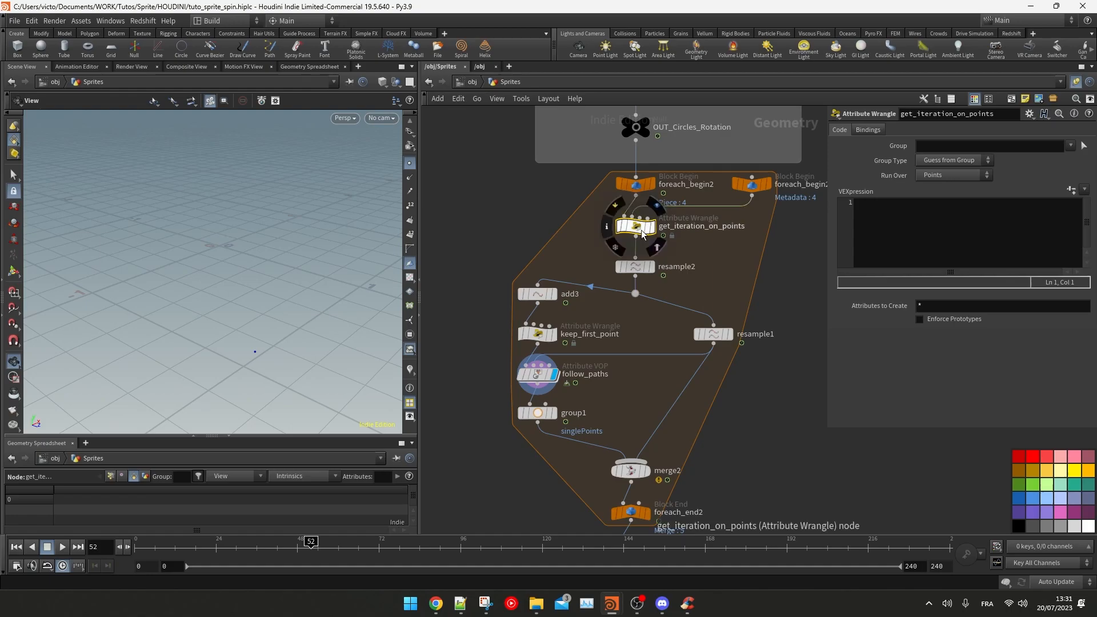
Step: Write i@iteration = detail(1,"iteration",0); in the get_iteration_on_points wrangle and check its point attributes
text(i@iteratio)
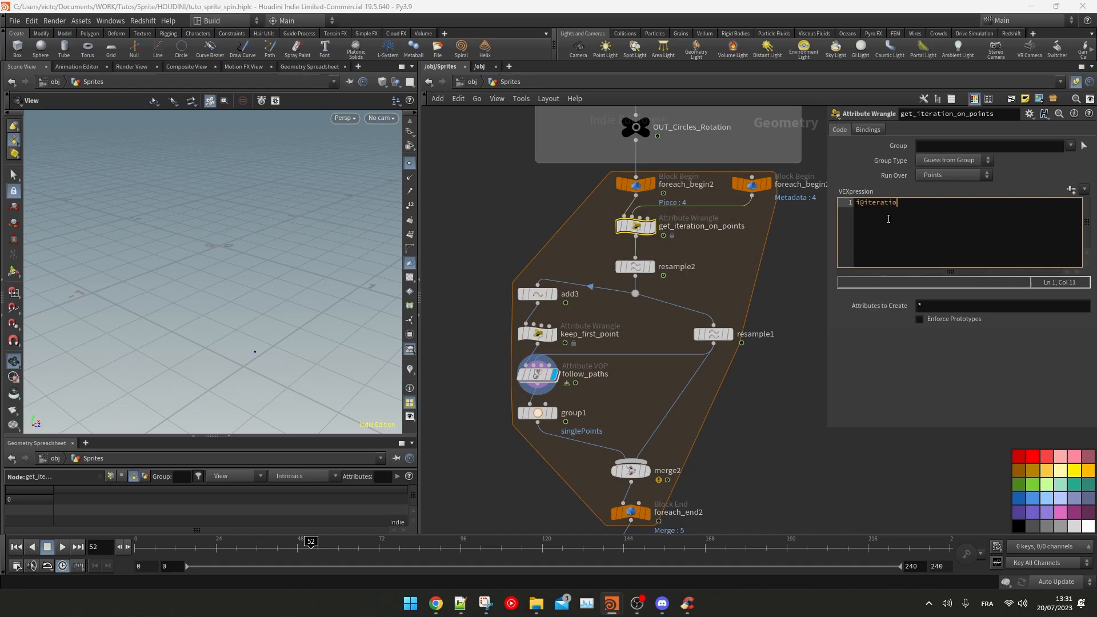
text(n = detail(1,"iteration",0);)
middle_click(684, 222)
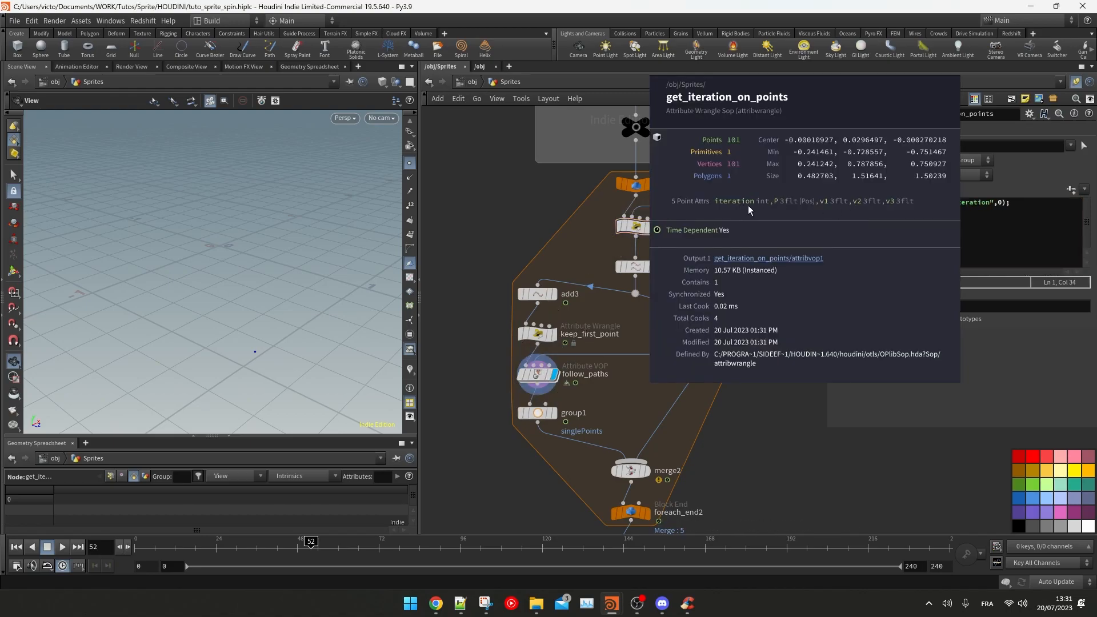
Step: Enlarge the Geometry Spreadsheet to examine the point attributes, including iteration, coming out of follow_paths
click(632, 513)
drag(257, 437, 257, 271)
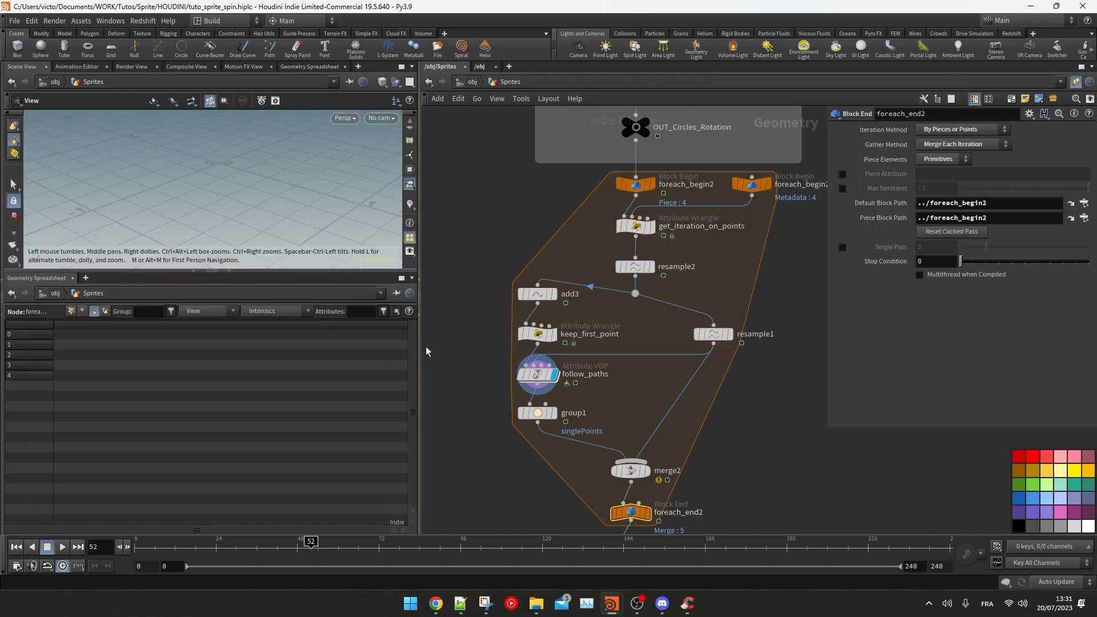
click(72, 312)
drag(411, 324, 426, 514)
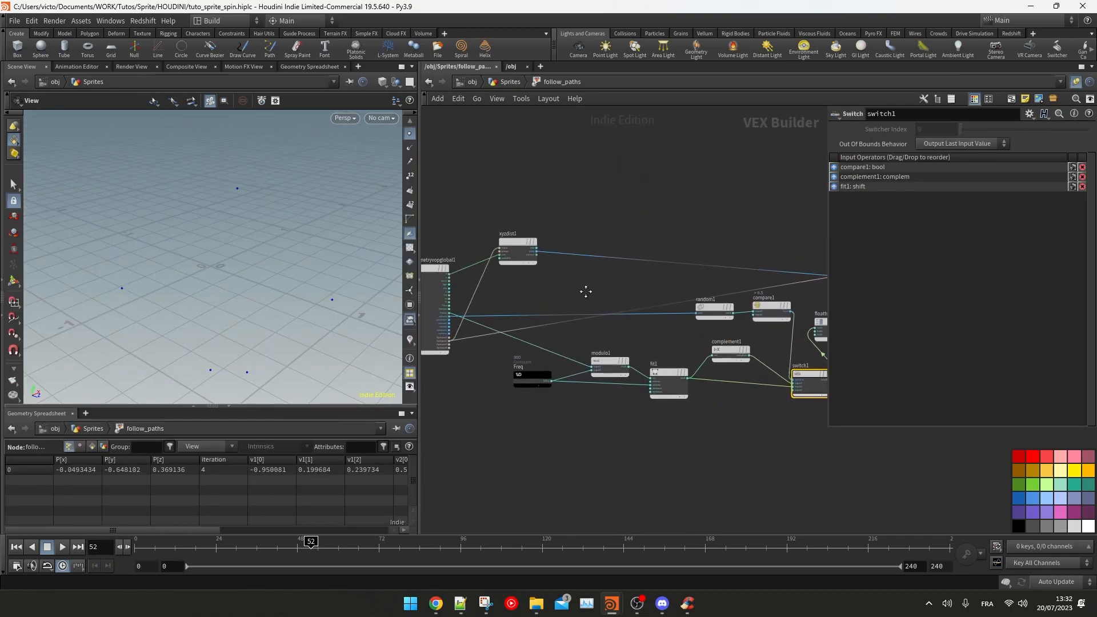
Step: Inside follow_paths, add a Bind node for the iteration attribute as the source of random1's pos input
middle_drag(646, 251, 327, 253)
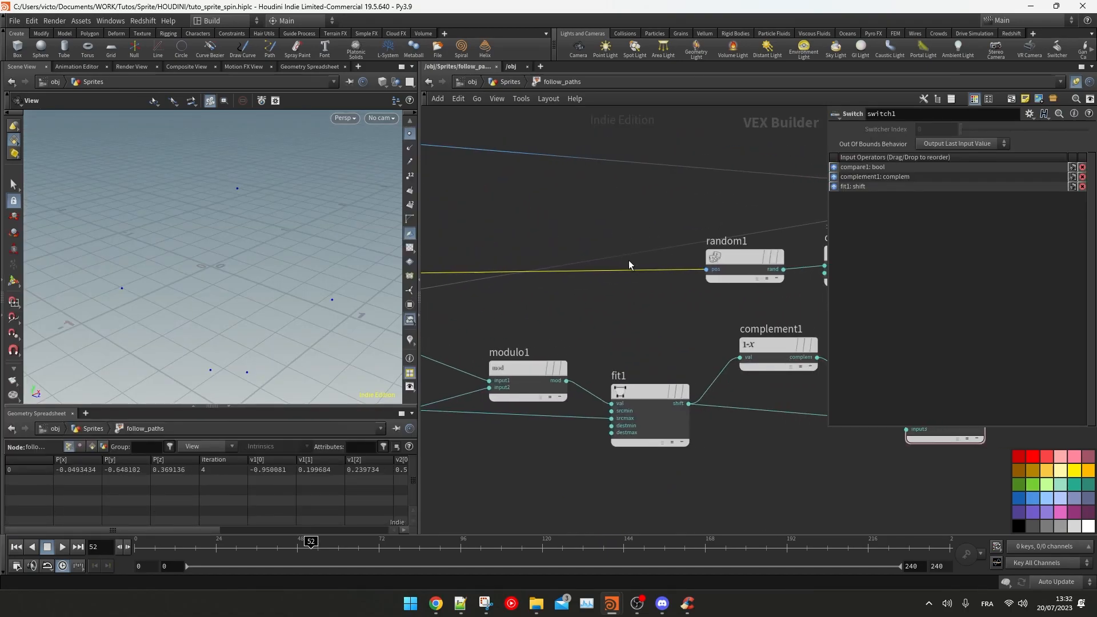
key(Tab)
text(bind)
key(Return)
click(579, 207)
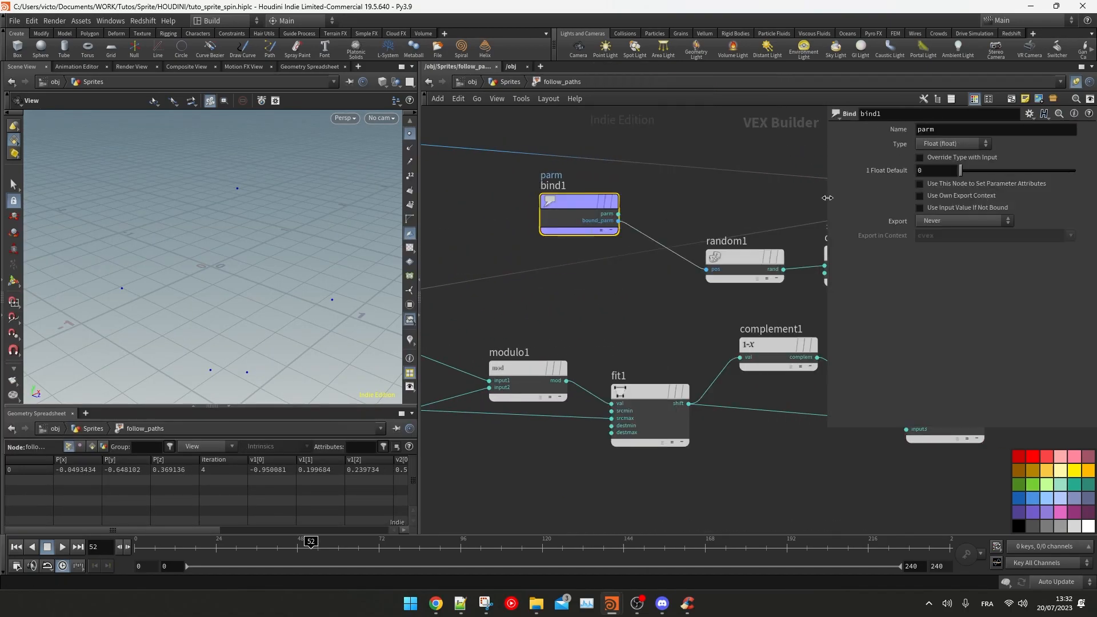
text(iteration)
Step: Wire bind1's iteration output into random1's pos in place of bound_iteration, and delete the random Bind node
click(203, 541)
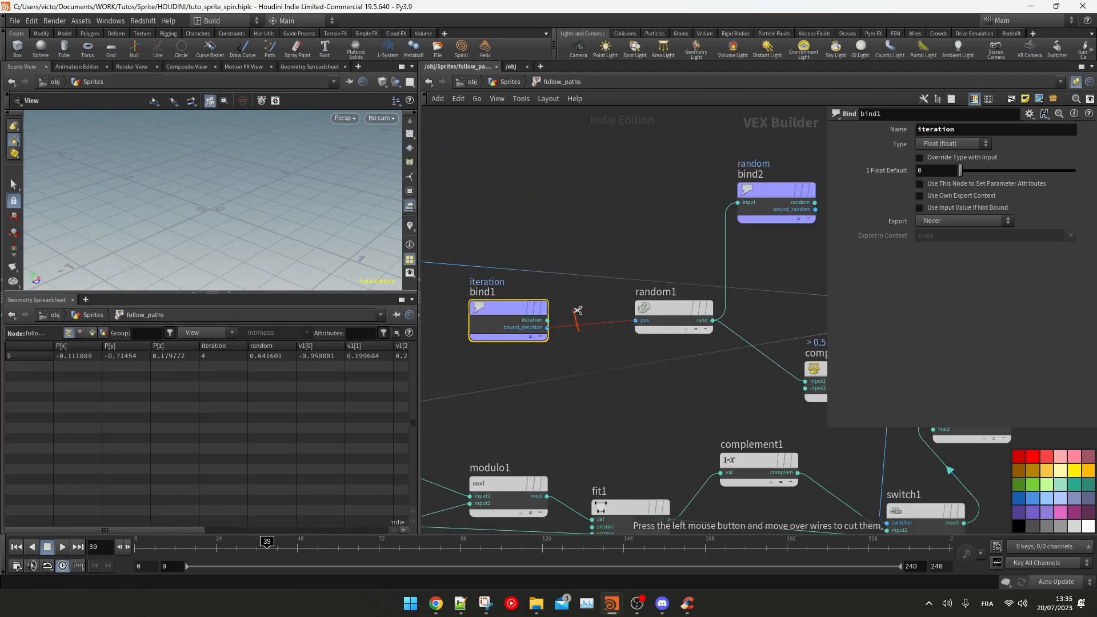
drag(546, 330, 635, 320)
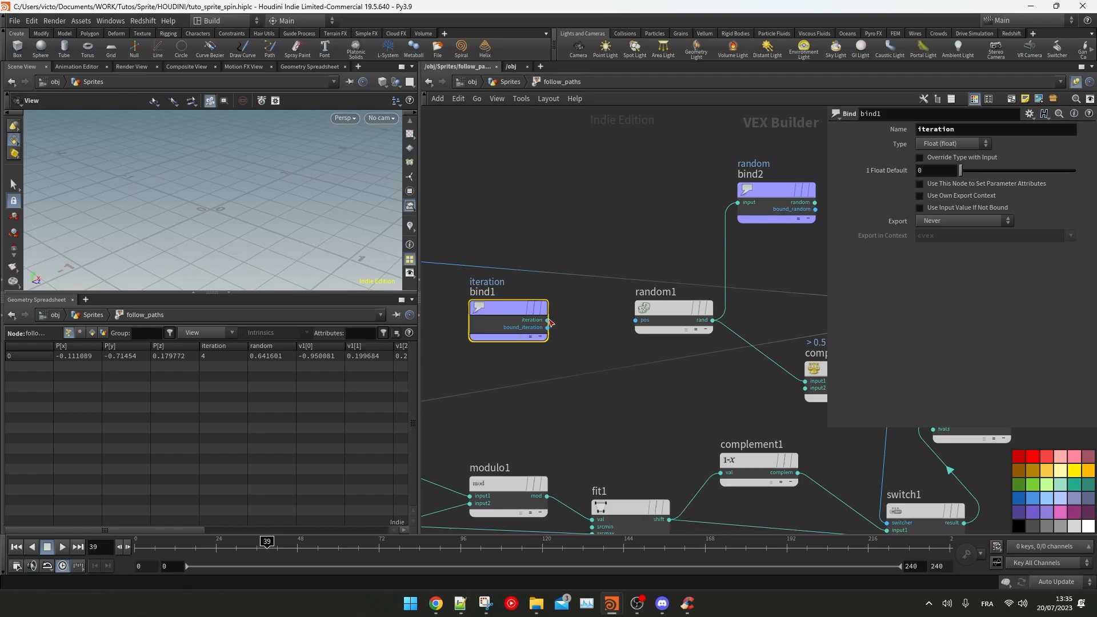
scroll(484, 188, down, 2)
click(698, 206)
key(Delete)
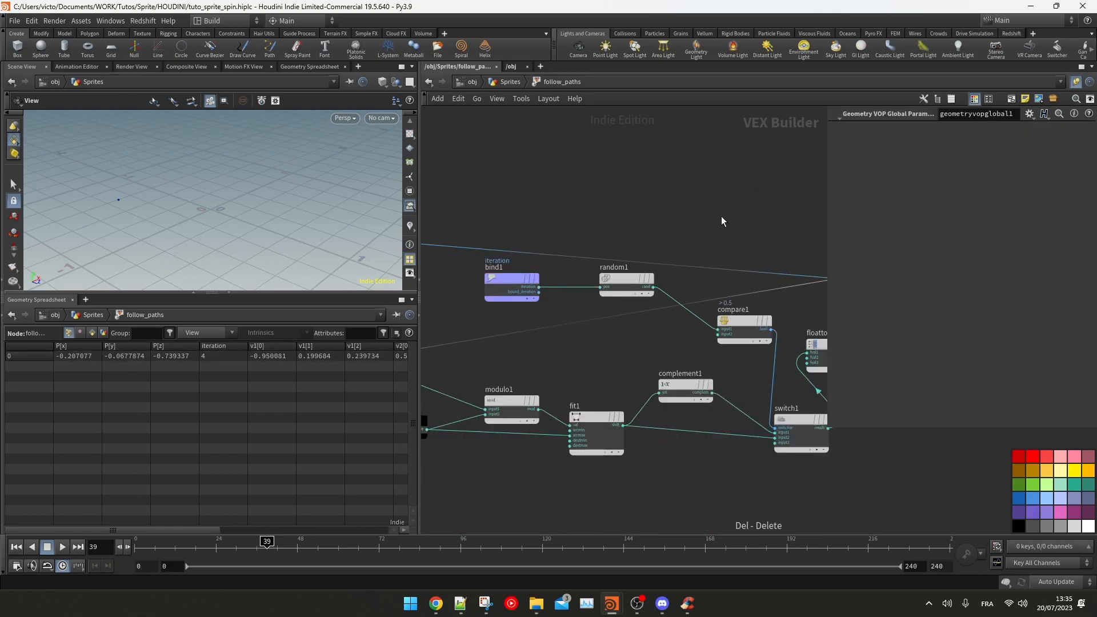
Step: Enlarge the 3D viewport, move bind1 upward and insert an Add node on the wire between bind1 and random1
middle_drag(701, 200, 672, 188)
drag(269, 292, 271, 435)
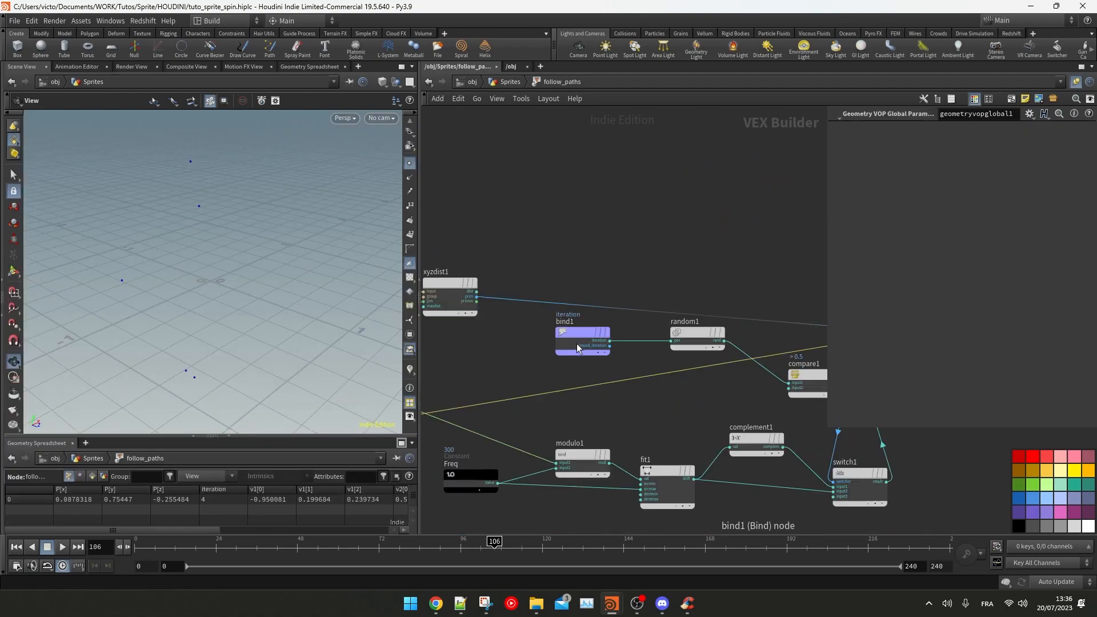
drag(577, 344, 540, 196)
middle_drag(659, 208, 653, 232)
key(Tab)
text(add)
key(Return)
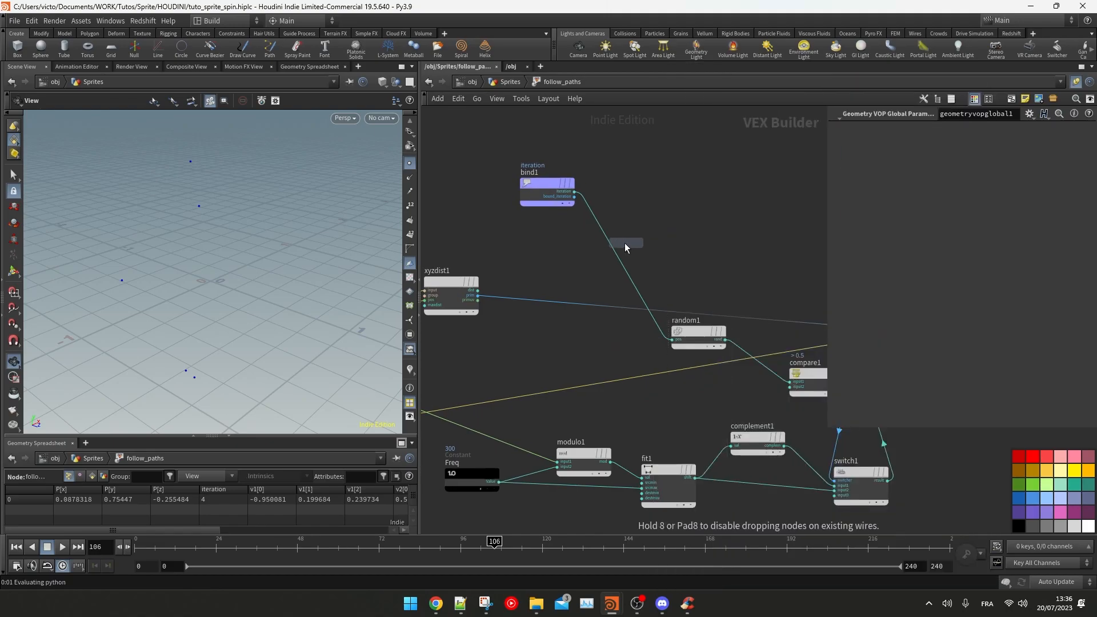
click(614, 252)
Step: Rename the Add node Seed and promote its second input as a parameter named and labelled Seed
click(595, 234)
text(Seed)
key(Return)
drag(596, 243, 629, 221)
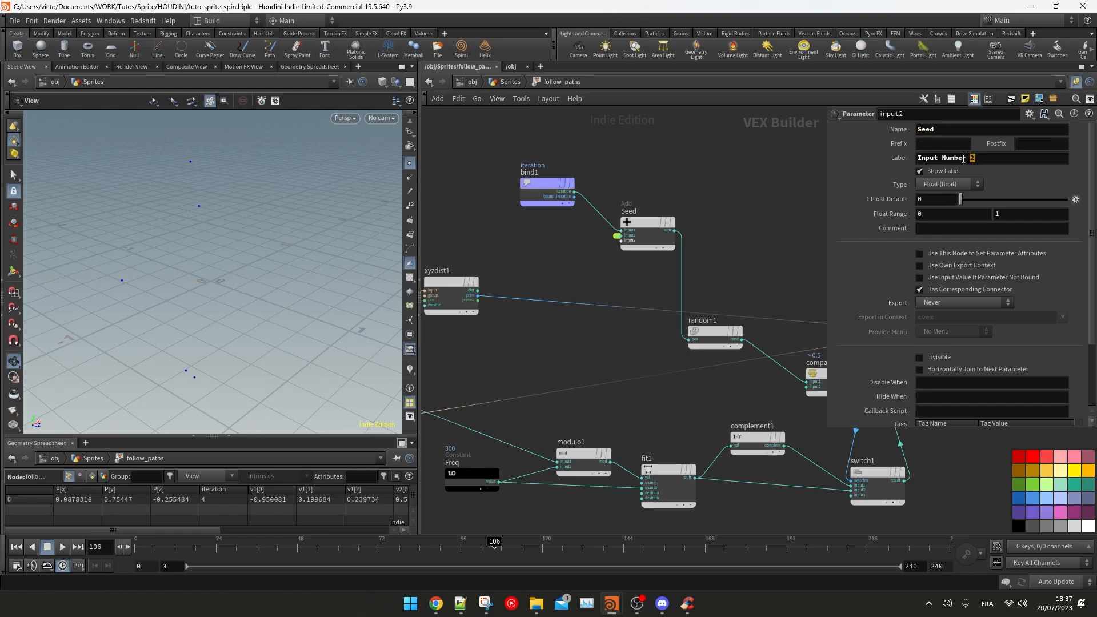
middle_drag(708, 153, 715, 153)
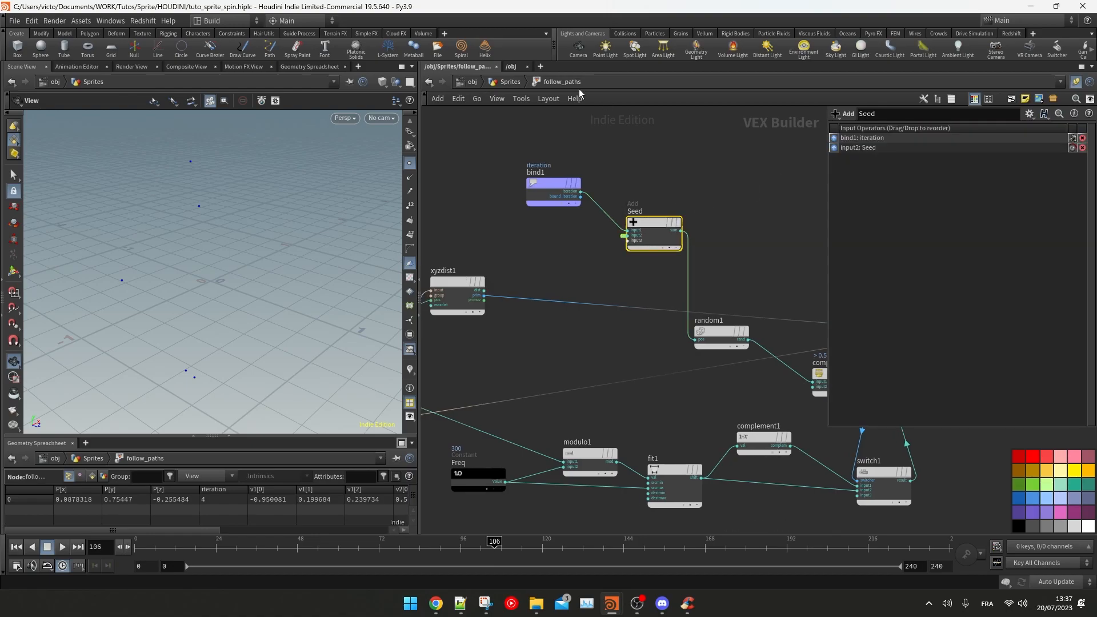
click(510, 82)
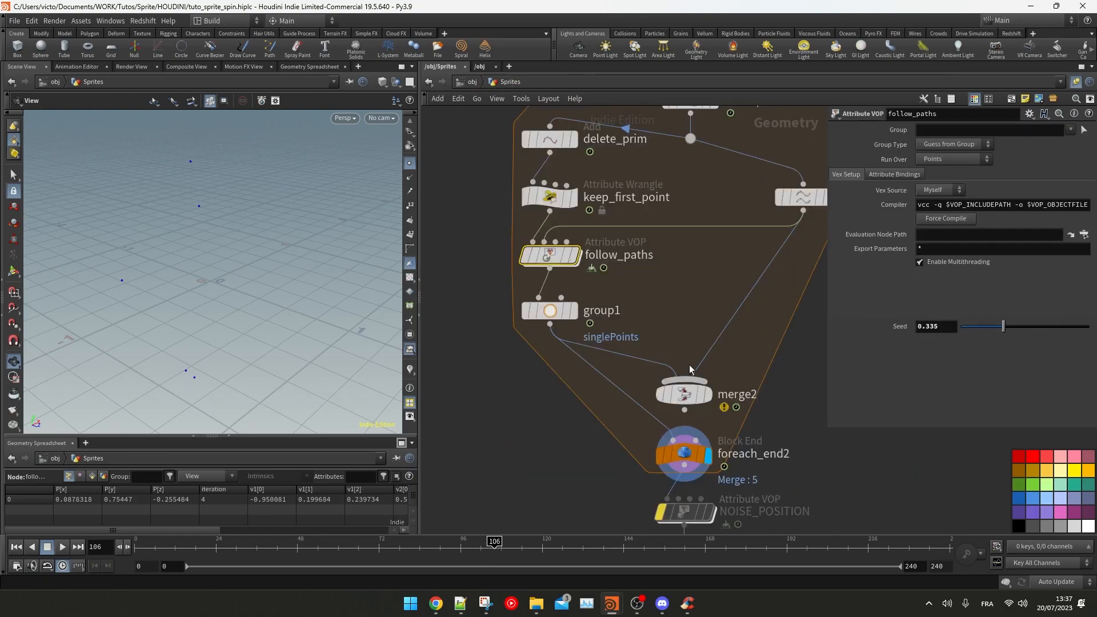
Step: Make the promoted Seed parameter an integer with range 0 to 100, and set Seed to 17 on follow_paths
double_click(552, 252)
click(554, 184)
click(623, 235)
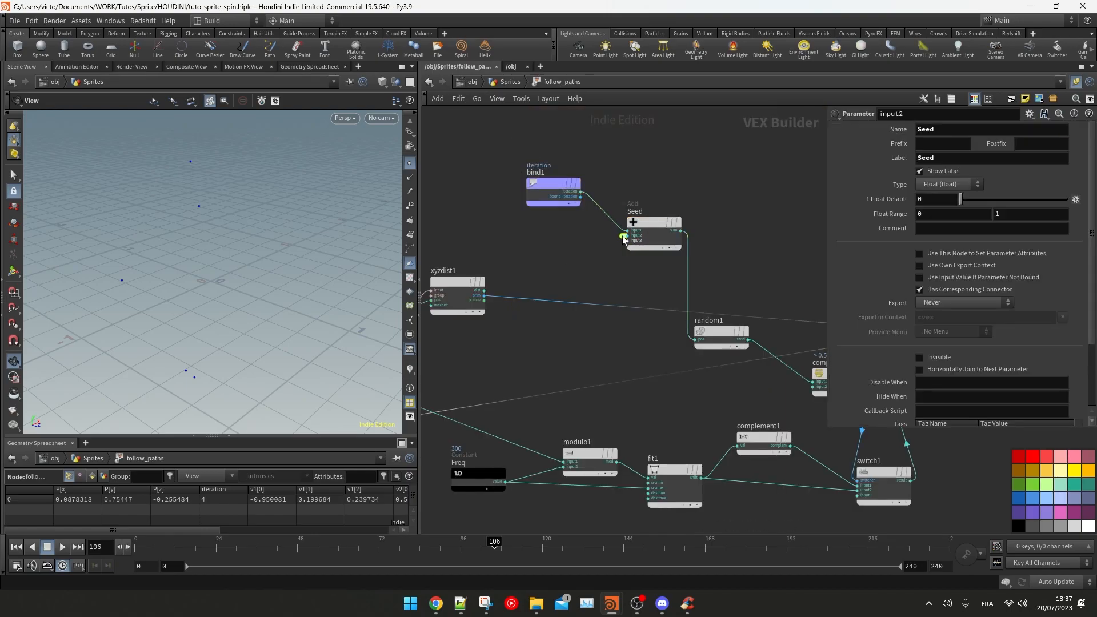
click(958, 185)
click(939, 207)
click(1009, 214)
text(00)
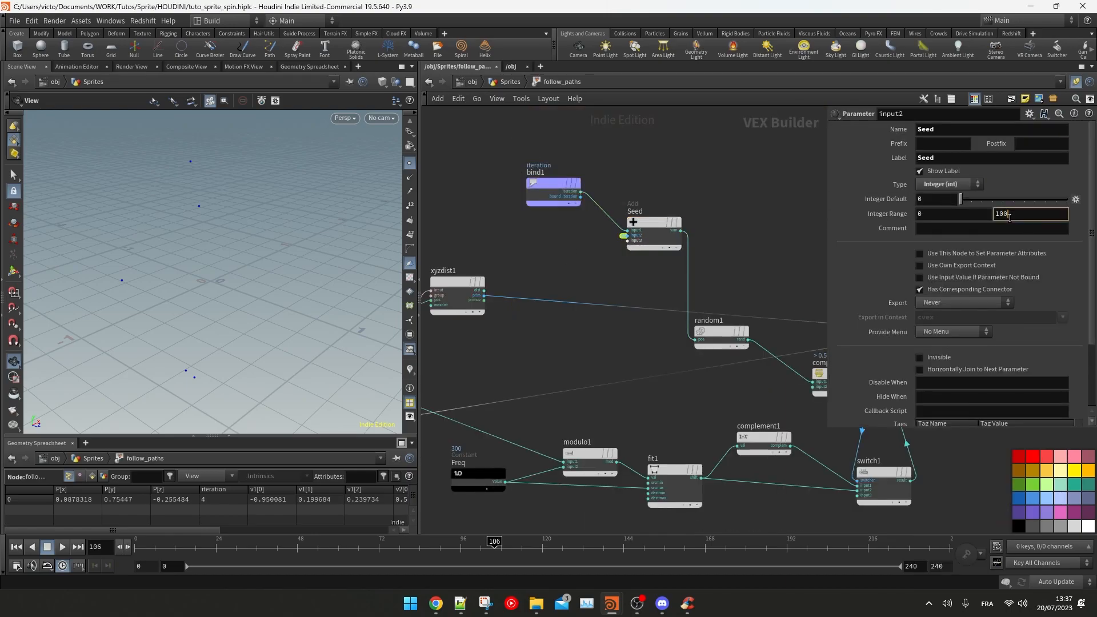
click(491, 84)
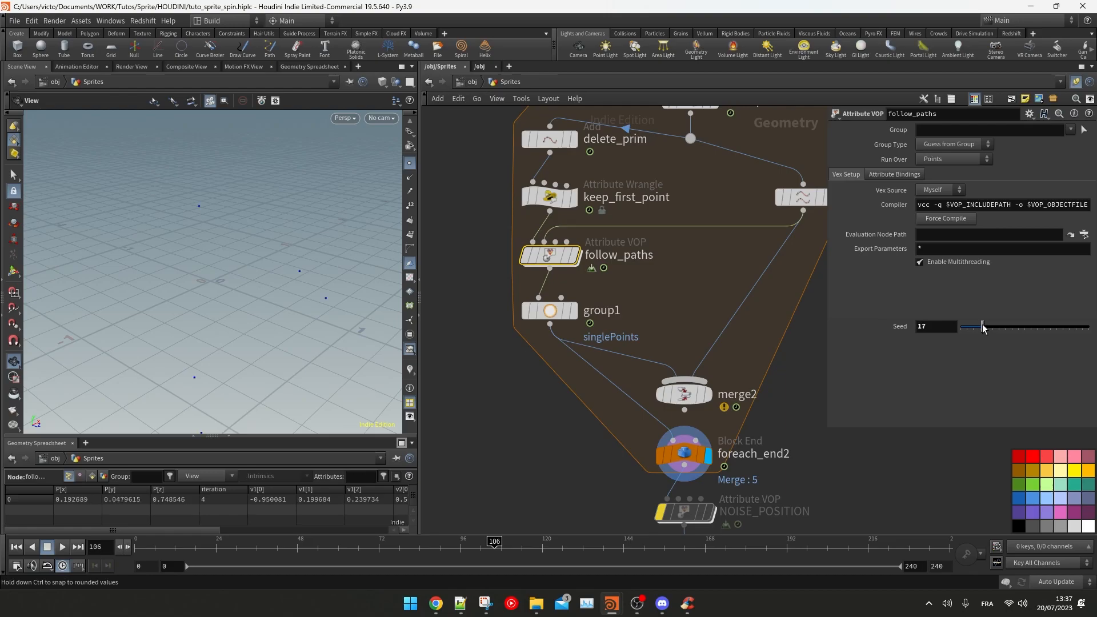
drag(993, 327, 987, 327)
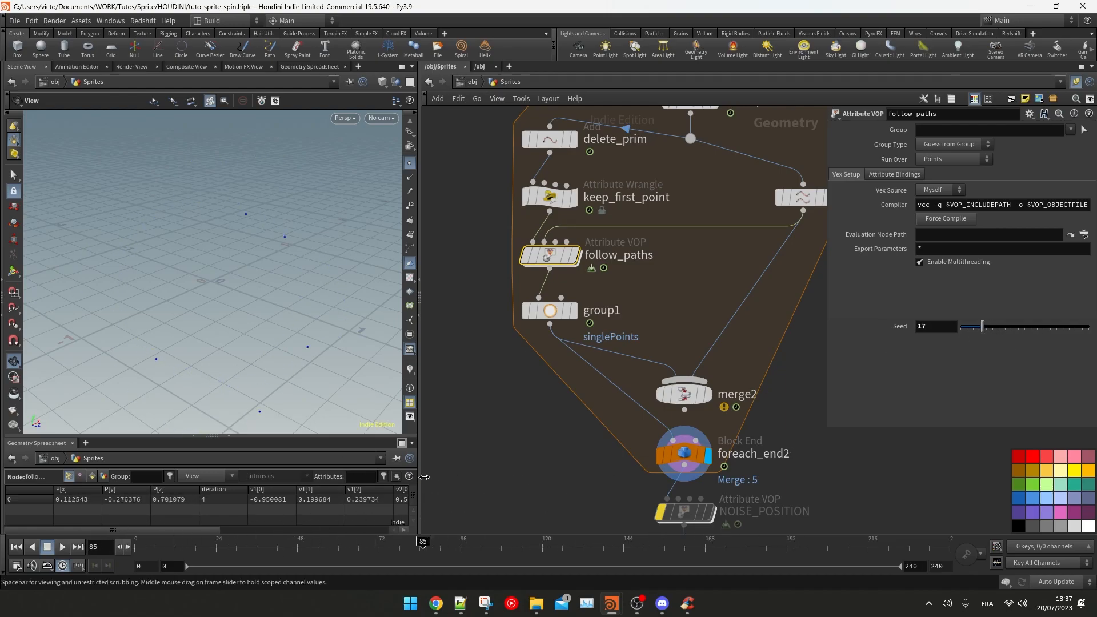
Step: Inside follow_paths, rearrange the random, compare, complement, fit and switch nodes into a tidier layout
key(i)
drag(666, 304, 669, 224)
drag(610, 228, 610, 222)
drag(641, 320, 614, 212)
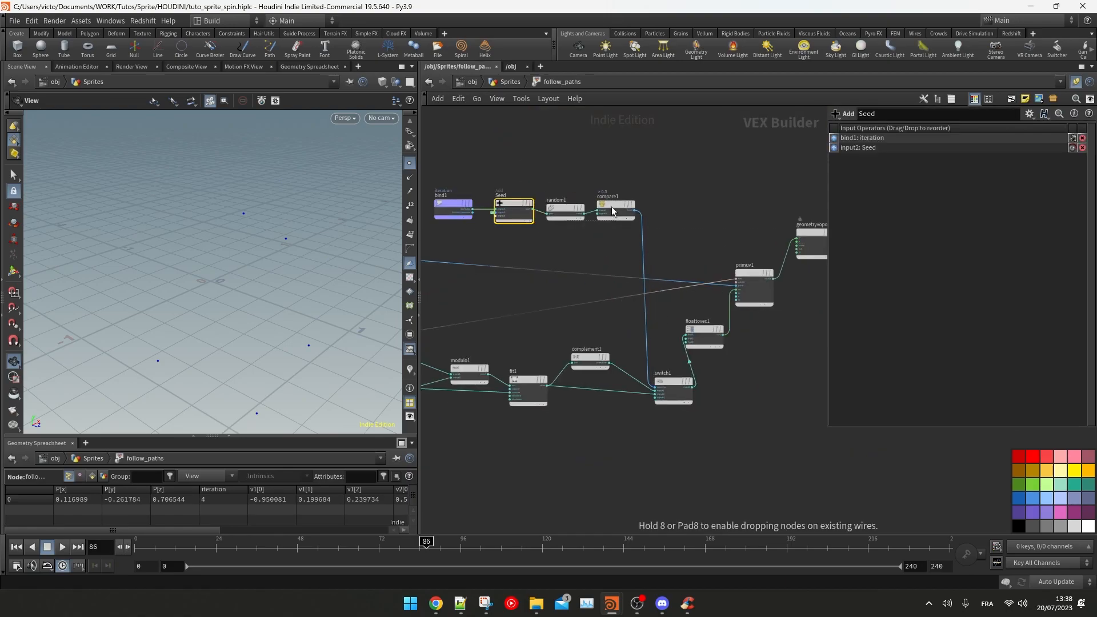
drag(673, 384, 676, 211)
drag(591, 360, 614, 239)
drag(529, 396, 567, 248)
drag(430, 184, 497, 161)
drag(560, 212, 547, 160)
mouse_move(617, 213)
mouse_down()
mouse_move(603, 161)
mouse_move(611, 234)
mouse_move(602, 229)
mouse_up()
middle_drag(572, 320, 625, 285)
drag(584, 343, 600, 343)
drag(508, 111, 737, 152)
middle_drag(755, 213, 583, 255)
scroll(651, 304, up, 1)
drag(643, 350, 675, 278)
drag(605, 205, 605, 280)
Step: Group primuv1 and geometryvopoutput1 in a network box with a title starting "Set position according to the new"
drag(749, 347, 612, 252)
key(shift+o)
scroll(693, 234, down, 2)
double_click(738, 252)
text(Set position according to the new)
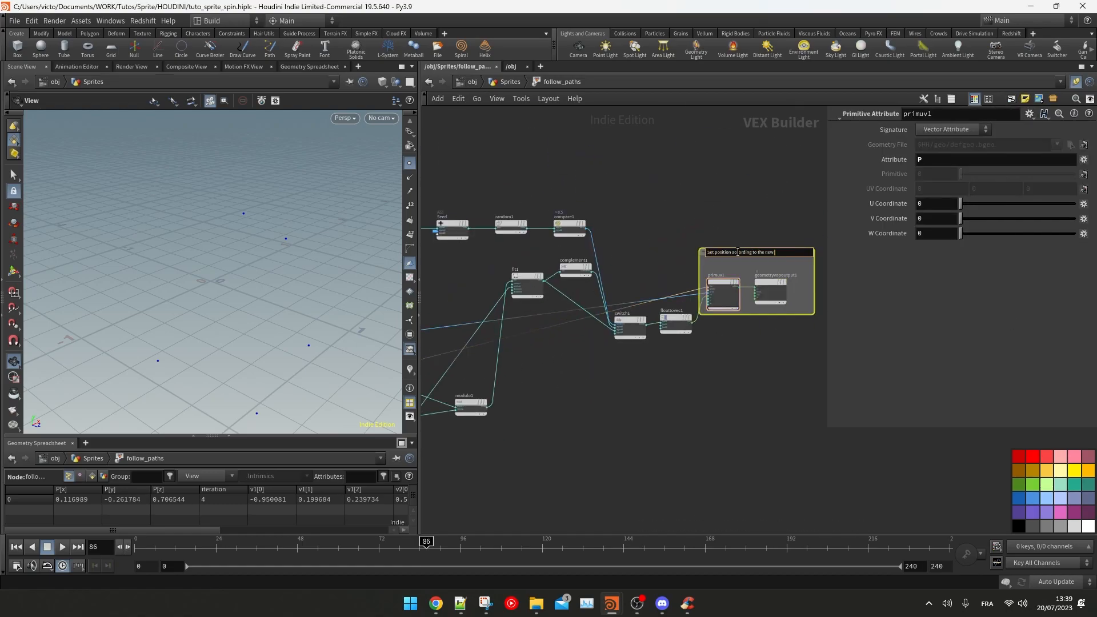
Step: Gather the bind1-to-switch1 nodes together and place xyzdist1 beneath floattovec1, near primuv1
middle_drag(651, 240, 748, 228)
scroll(532, 192, up, 2)
drag(772, 175, 457, 248)
drag(807, 367, 797, 247)
drag(739, 285, 745, 309)
drag(664, 310, 666, 281)
scroll(531, 193, down, 2)
drag(459, 184, 760, 290)
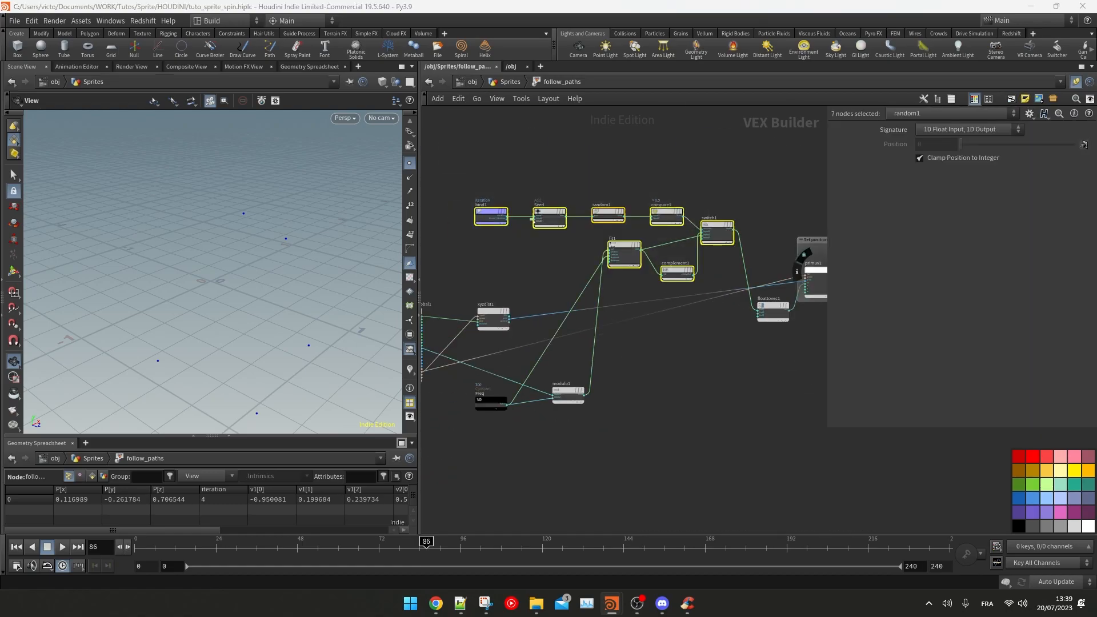
drag(485, 319, 811, 344)
mouse_move(797, 335)
middle_down()
mouse_move(591, 347)
mouse_move(800, 337)
middle_up()
Step: Move the fit1, modulo1 and Freq nodes together in a network box titled EVOLVE OVER TIME
drag(636, 468, 636, 253)
drag(524, 475, 598, 305)
drag(475, 347, 658, 247)
click(1012, 100)
double_click(549, 246)
text(EVOLVE OVER TIME)
drag(550, 246, 529, 254)
Step: Group the random1, compare1, complement1 and switch1 nodes in a network box titled RANDOM DIR
drag(637, 176, 774, 254)
click(1012, 100)
drag(503, 255, 479, 155)
double_click(640, 180)
text(RANDOM DIRECTION)
drag(486, 214, 628, 155)
key(shift+o)
double_click(565, 165)
scroll(742, 344, up, 2)
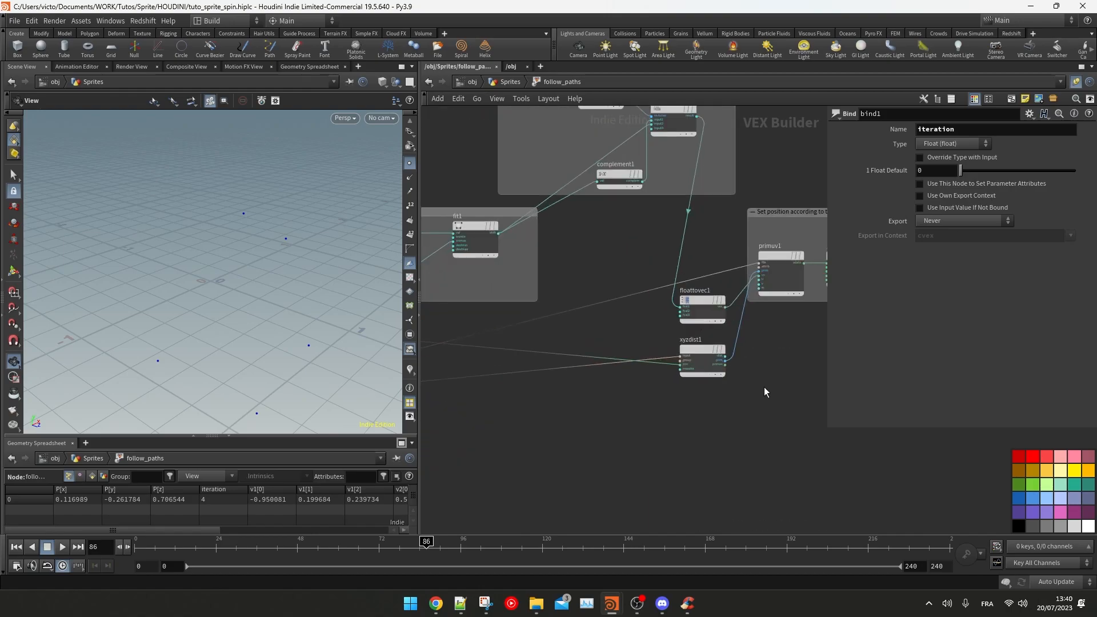
Step: Move floattovec1 and xyzdist1 into the "Set position" network box beside primuv1 and adjust the layout around it
middle_drag(742, 344, 636, 366)
drag(639, 262, 561, 263)
drag(596, 323, 600, 257)
drag(594, 371, 597, 318)
drag(686, 324, 686, 372)
drag(714, 234, 798, 202)
middle_drag(512, 206, 616, 286)
scroll(677, 355, down, 5)
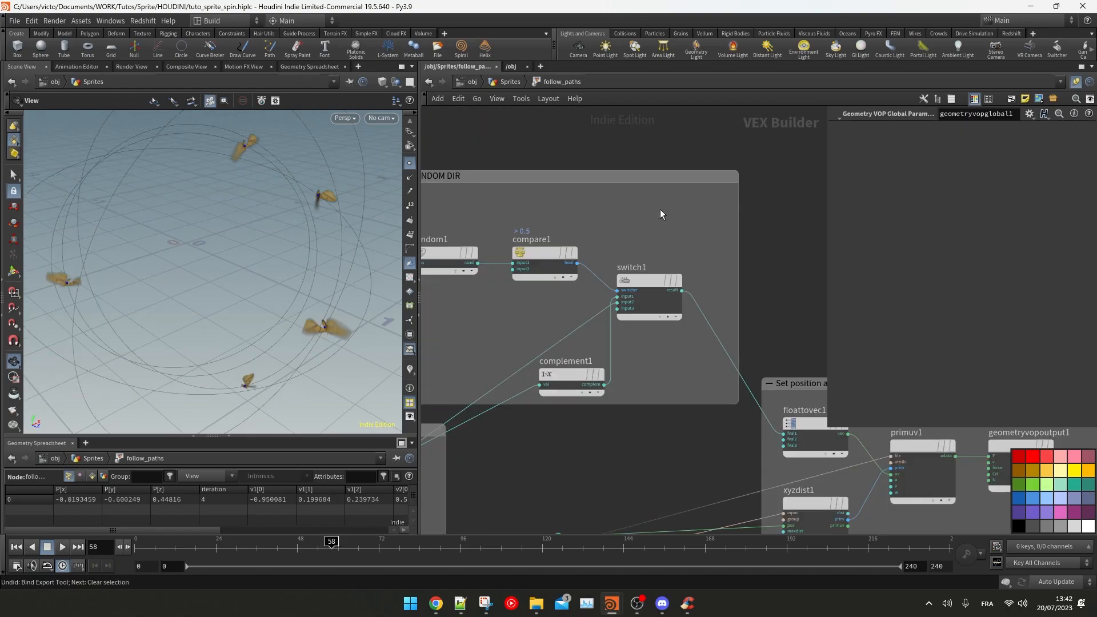
Step: Add a Bind node in the RANDOM DIR box, feed it compare1's bool output and name its attribute forward
key(Tab)
text(bind)
key(Return)
click(660, 212)
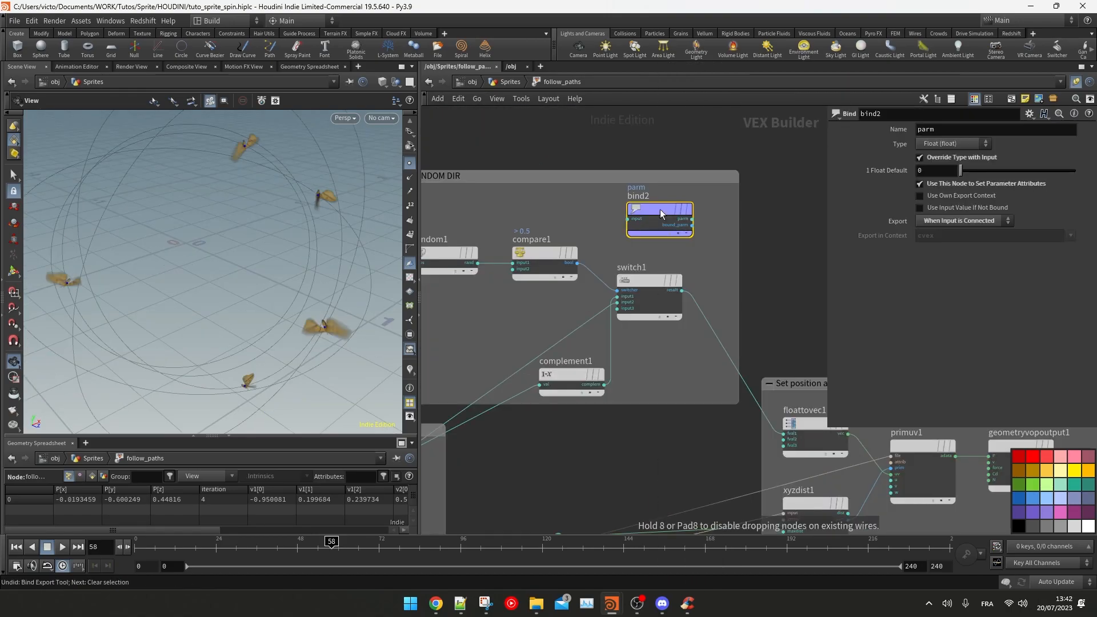
drag(577, 265, 653, 211)
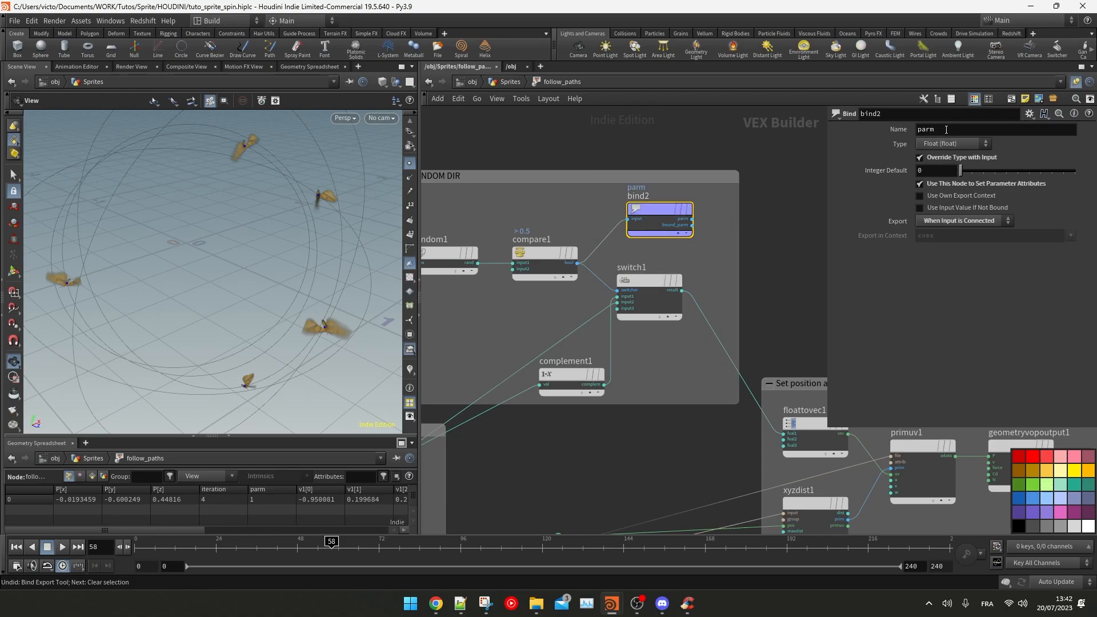
text(forward)
key(Return)
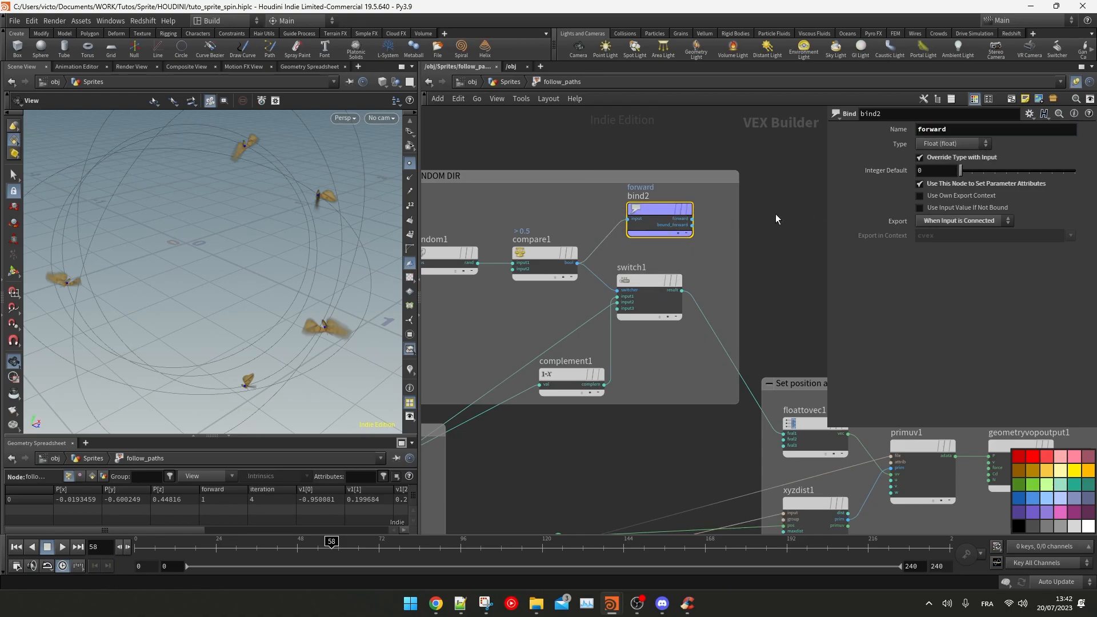
Step: Back in the Sprites network, select pscale1 and enlarge the Geometry Spreadsheet to examine the points' forward attribute
key(u)
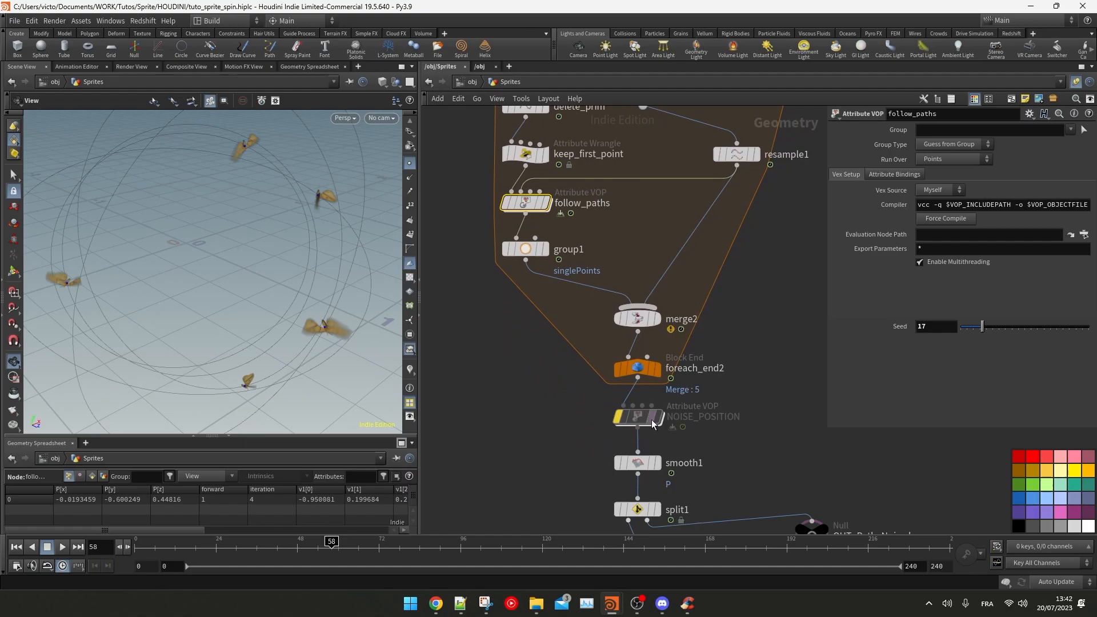
scroll(656, 416, down, 5)
click(644, 401)
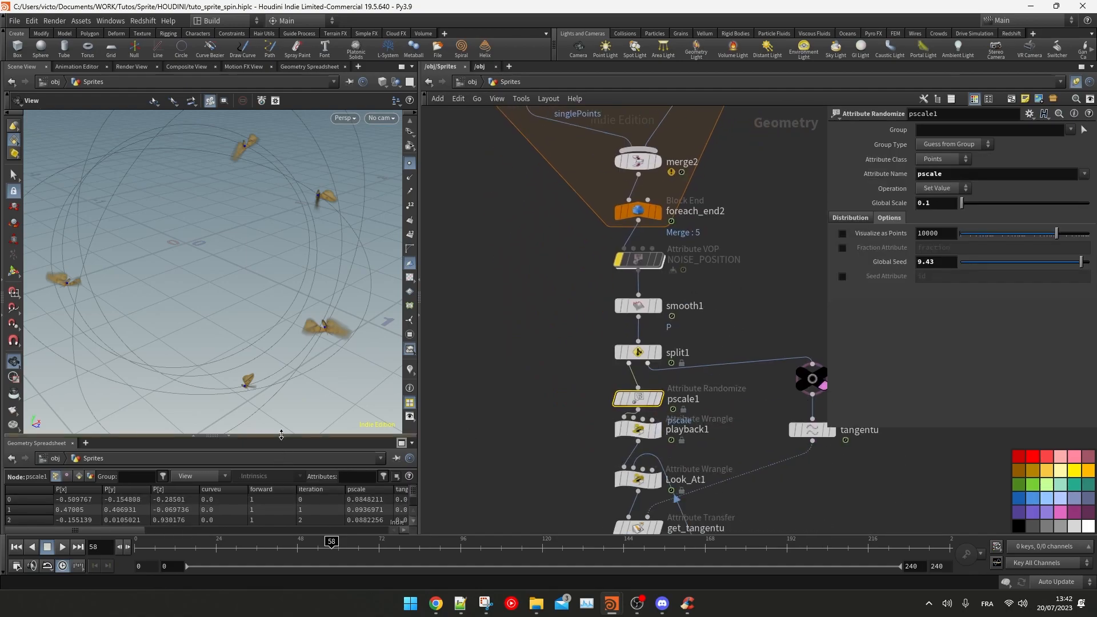
drag(281, 435, 281, 320)
Step: Set follow_paths' Seed to 26 and select split1 to review the result
middle_drag(544, 162, 547, 323)
click(545, 225)
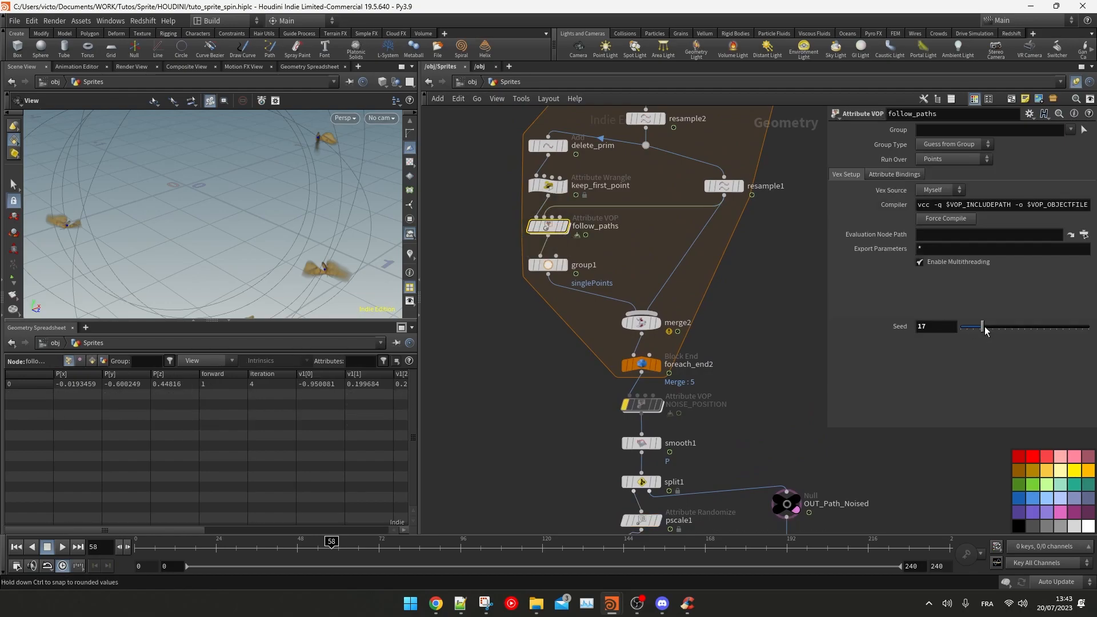
drag(984, 327, 994, 327)
middle_drag(639, 483, 646, 407)
click(645, 407)
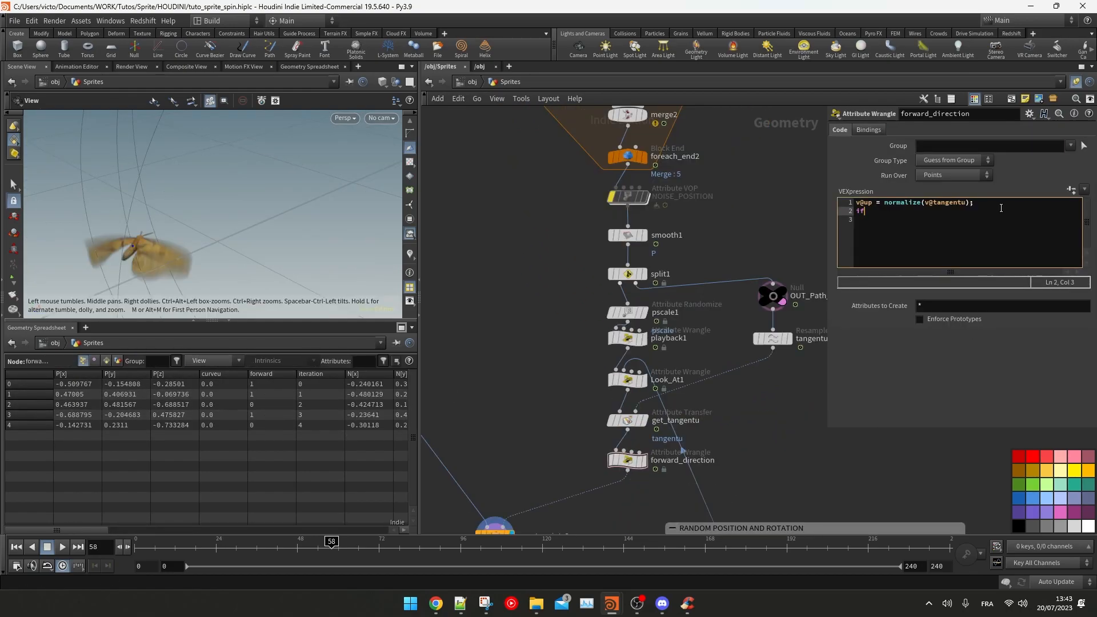
Step: In the forward_direction wrangle, add if(i@forward == 1){v@tengentu*=-1;} below the v@up line
text((i@forwar)
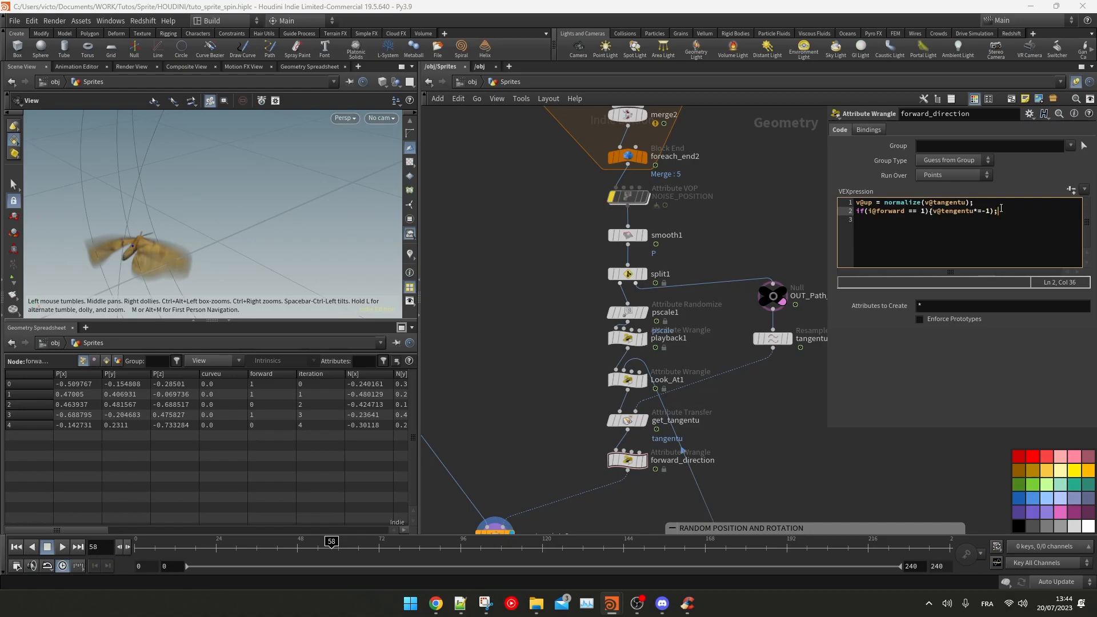
key(BackSpace)
key(BackSpace)
text(;})
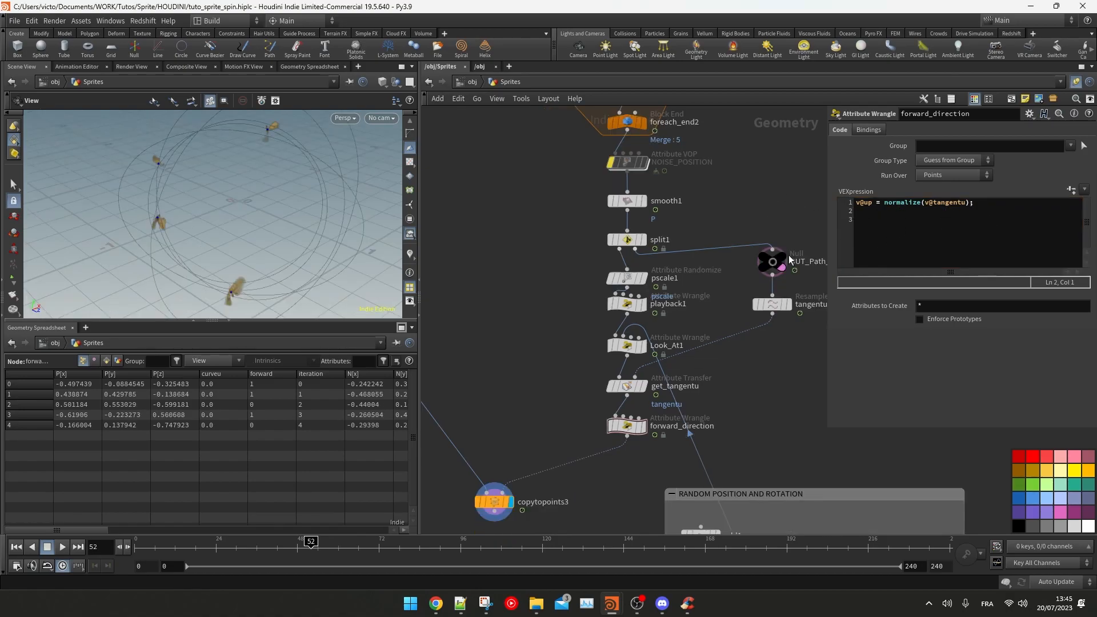
Step: Insert an Attribute Wrangle named invert_tangentu between get_tangentu and forward_direction to hold the if(i@forward == 1) line
key(Tab)
text(att wr)
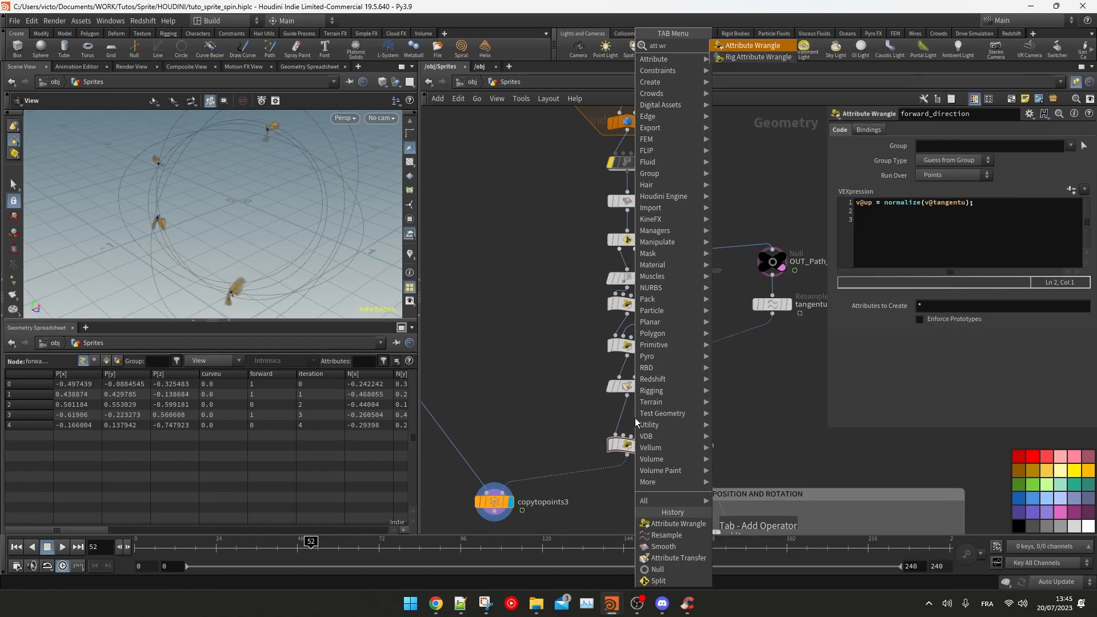
key(Return)
click(627, 426)
double_click(664, 427)
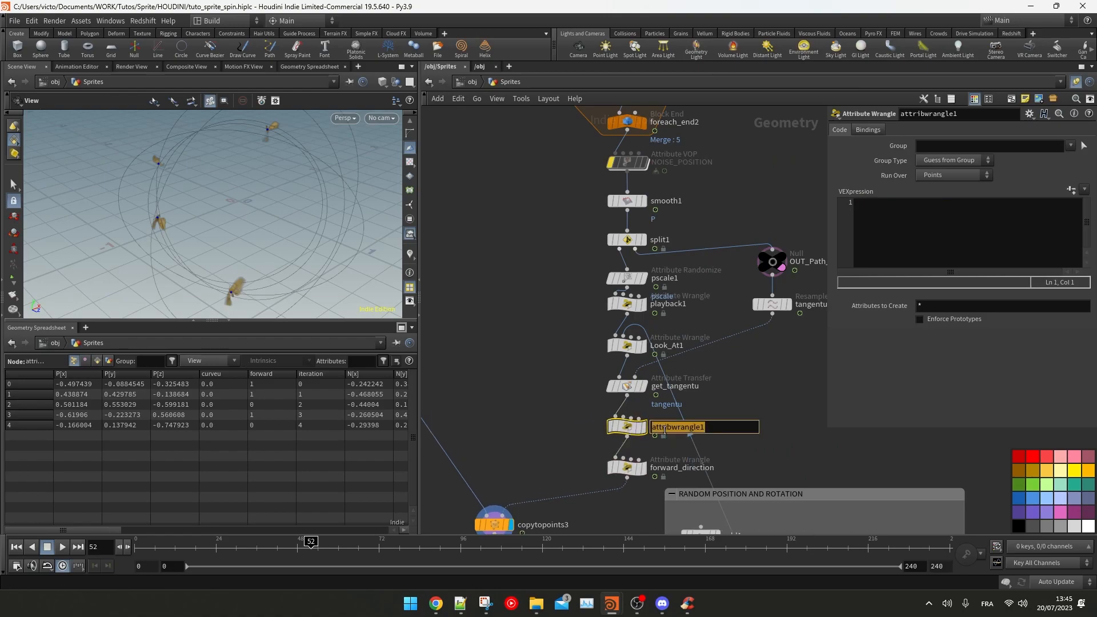
key(Return)
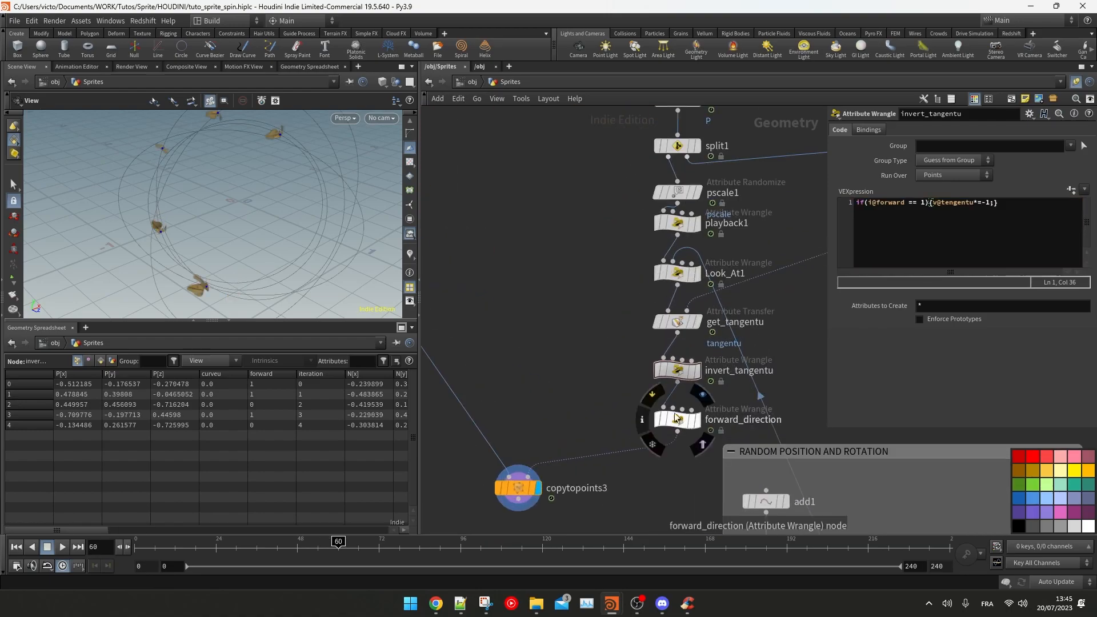
Step: Toggle the bypass of forward_direction repeatedly to compare the butterflies' orientation with and without it
click(657, 392)
click(656, 392)
click(657, 392)
click(656, 392)
click(657, 392)
click(657, 392)
click(657, 392)
click(657, 392)
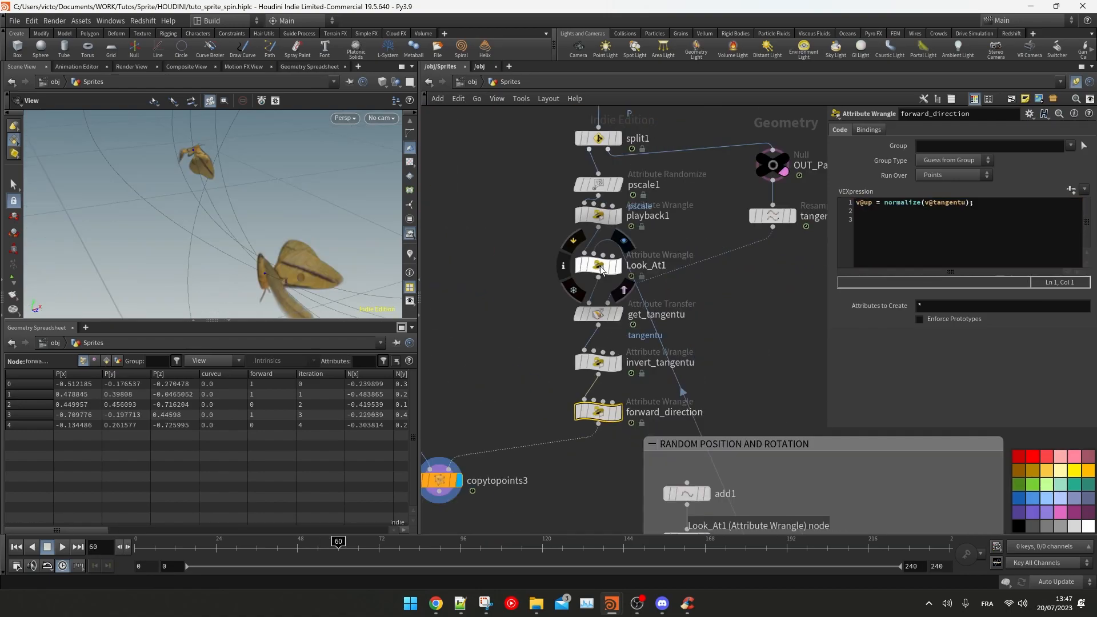
Step: Take Look_At1 out of the chain above get_tangentu and insert it after forward_direction, before copytopoints3
drag(600, 270, 553, 449)
click(547, 449)
scroll(554, 448, down, 2)
middle_drag(709, 432, 647, 123)
click(703, 341)
middle_drag(486, 152, 521, 260)
scroll(521, 261, up, 2)
drag(521, 260, 570, 262)
text(if()
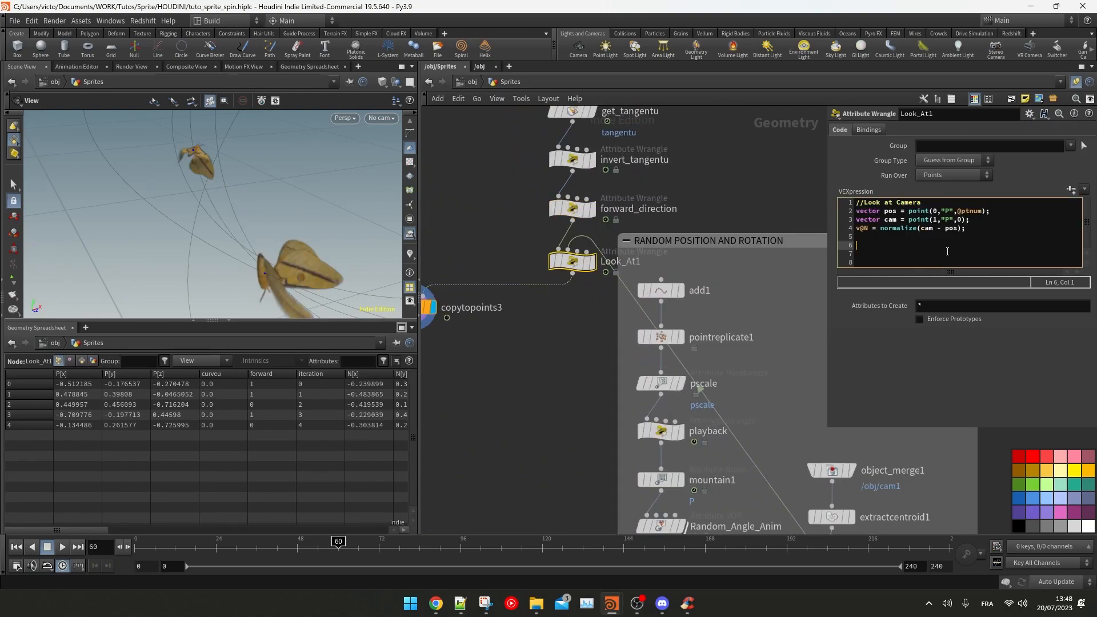
text(@forward == 0){)
key(Return)
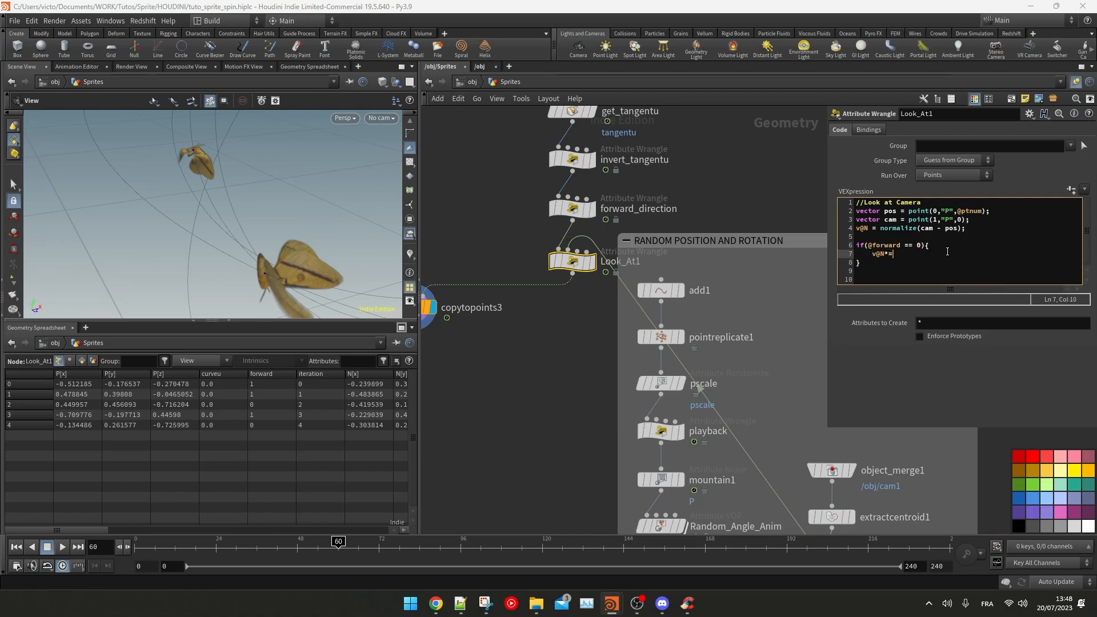
click(514, 379)
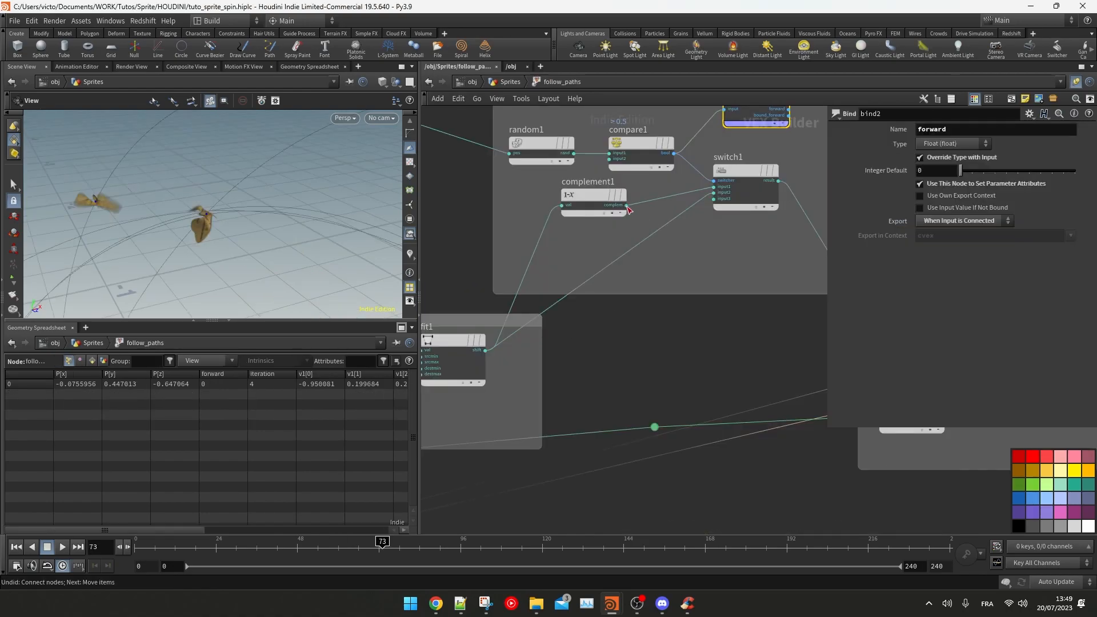
Step: Inside follow_paths, wire complement1's output into switch1's input2, and scrub the timeline to check the butterflies' travel directions
click(627, 204)
click(723, 195)
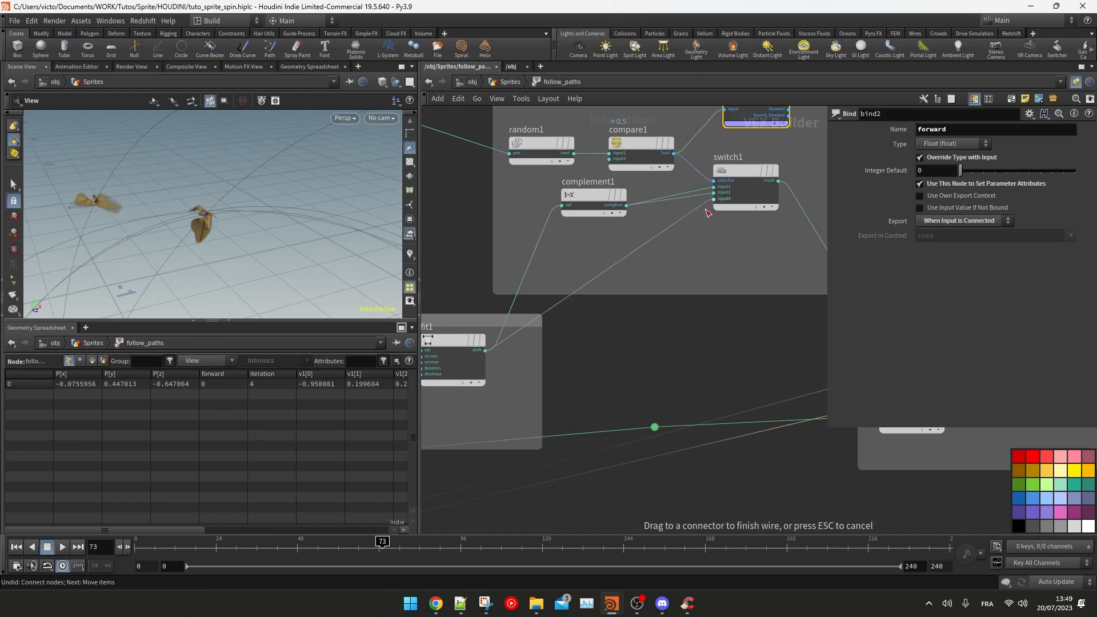
mouse_move(261, 545)
mouse_down()
mouse_move(208, 544)
mouse_move(250, 545)
mouse_up()
drag(314, 243, 289, 154)
right_drag(290, 154, 180, 222)
drag(181, 223, 208, 208)
drag(173, 547, 401, 511)
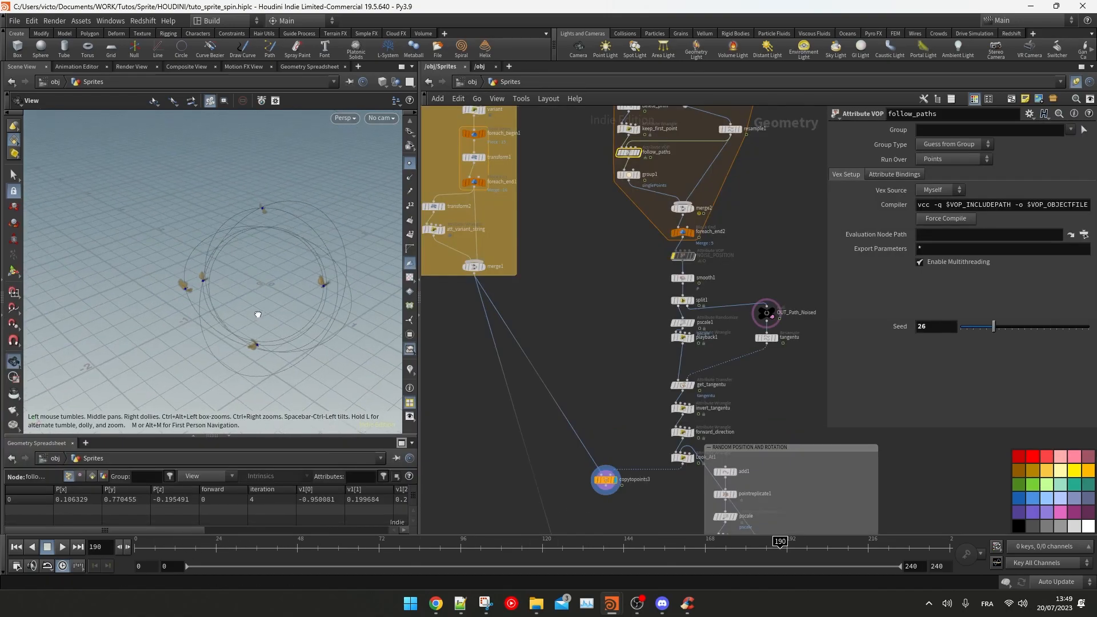
drag(780, 545, 469, 530)
Step: Look through cam1 in the viewport and return the timeline to its start
click(381, 117)
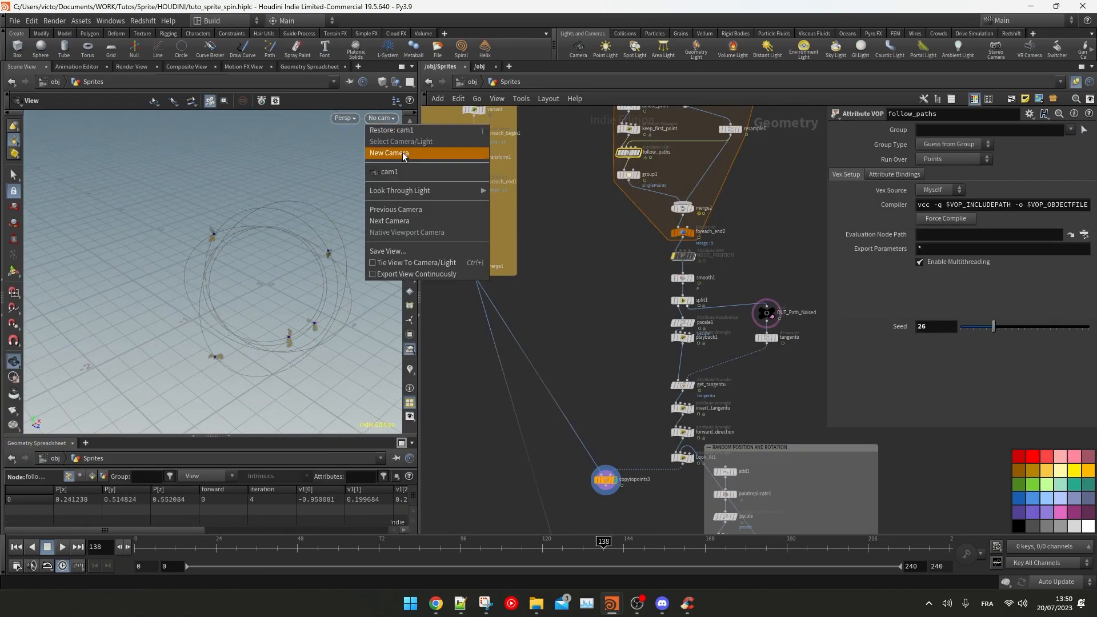
click(389, 152)
click(139, 546)
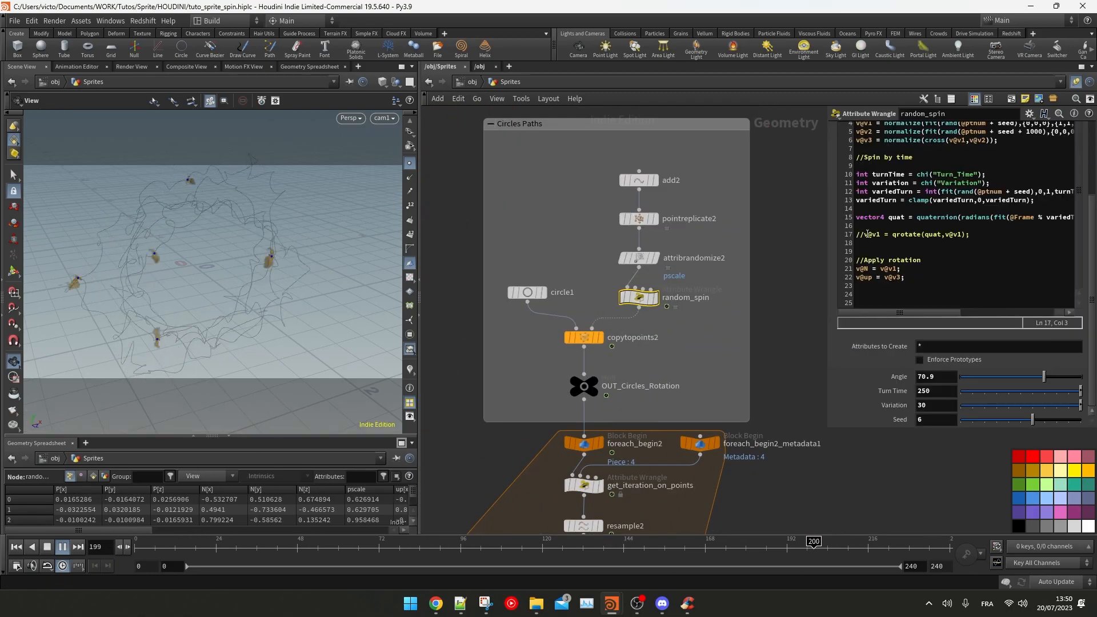
Step: Set Points per Point to 20 on pointreplicate2 in the Circles Paths box
click(639, 218)
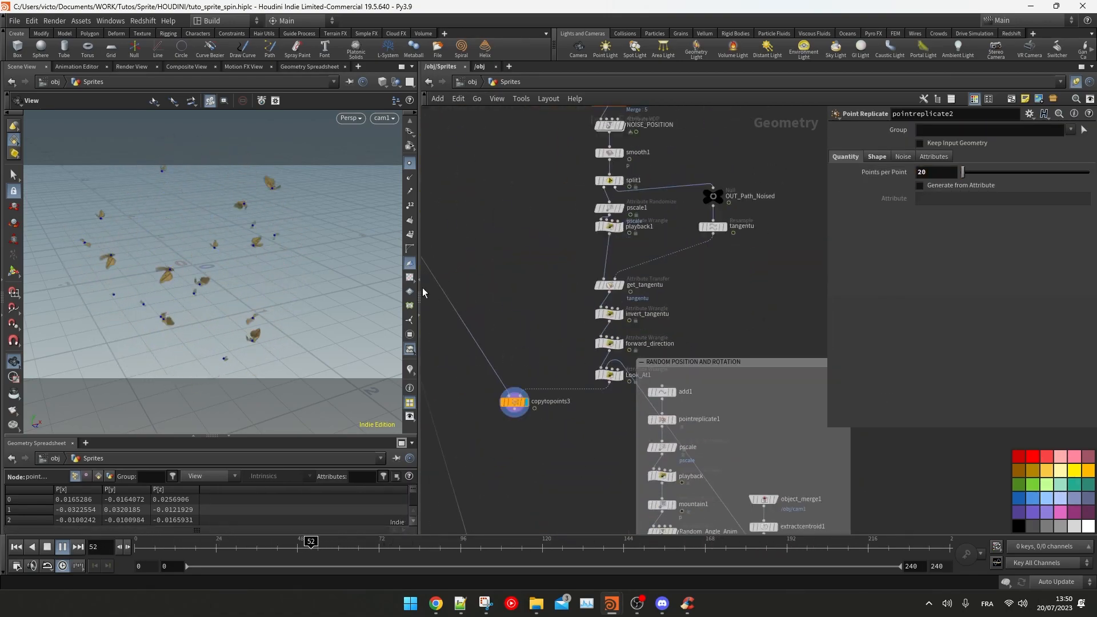
Step: Add a Null node in the empty network area above the SPRITES box
scroll(557, 479, down, 4)
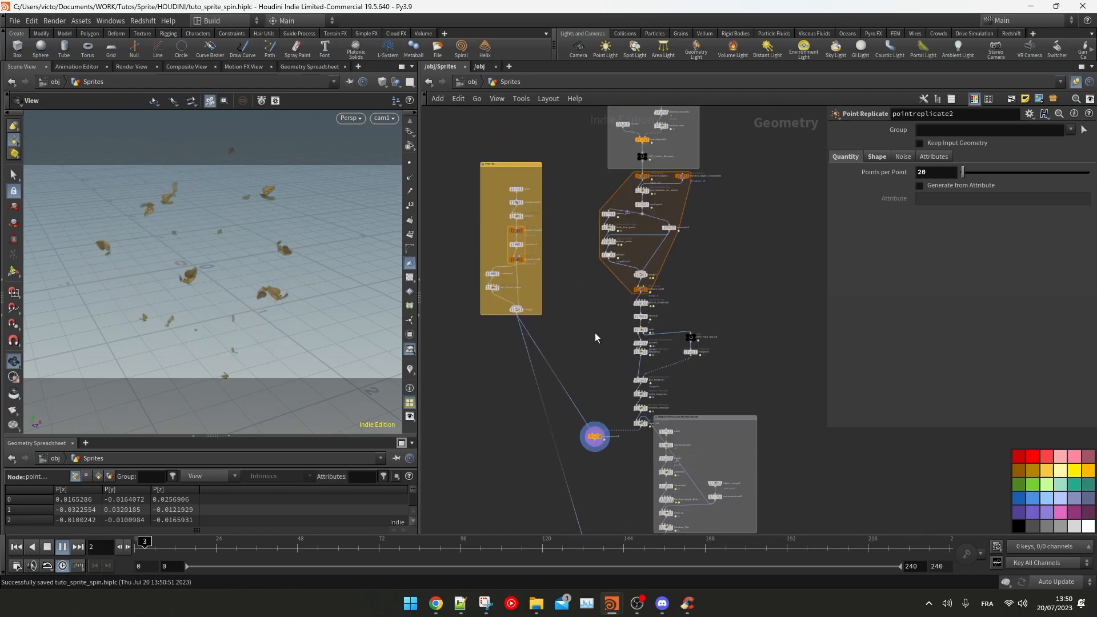
middle_drag(594, 333, 590, 396)
scroll(714, 283, up, 3)
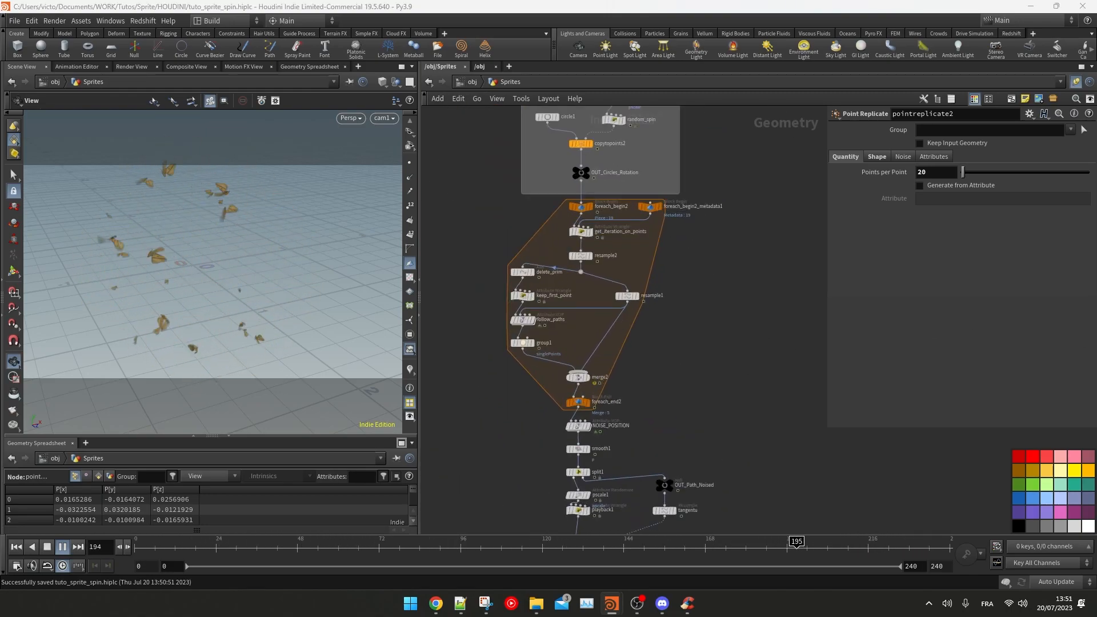
scroll(603, 286, down, 3)
middle_drag(553, 263, 595, 298)
scroll(588, 268, up, 3)
key(Tab)
text(null)
key(Return)
click(557, 190)
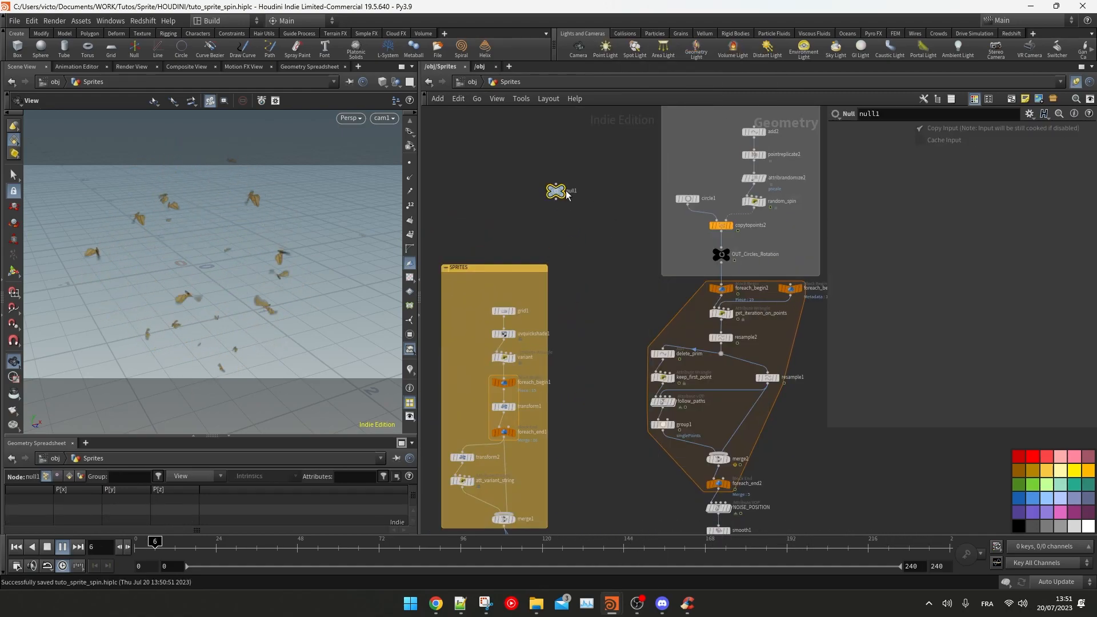
Step: Rename the new null CONTROL and color it red
click(584, 197)
text(CONTROL)
key(Return)
click(1033, 456)
middle_drag(524, 375, 505, 377)
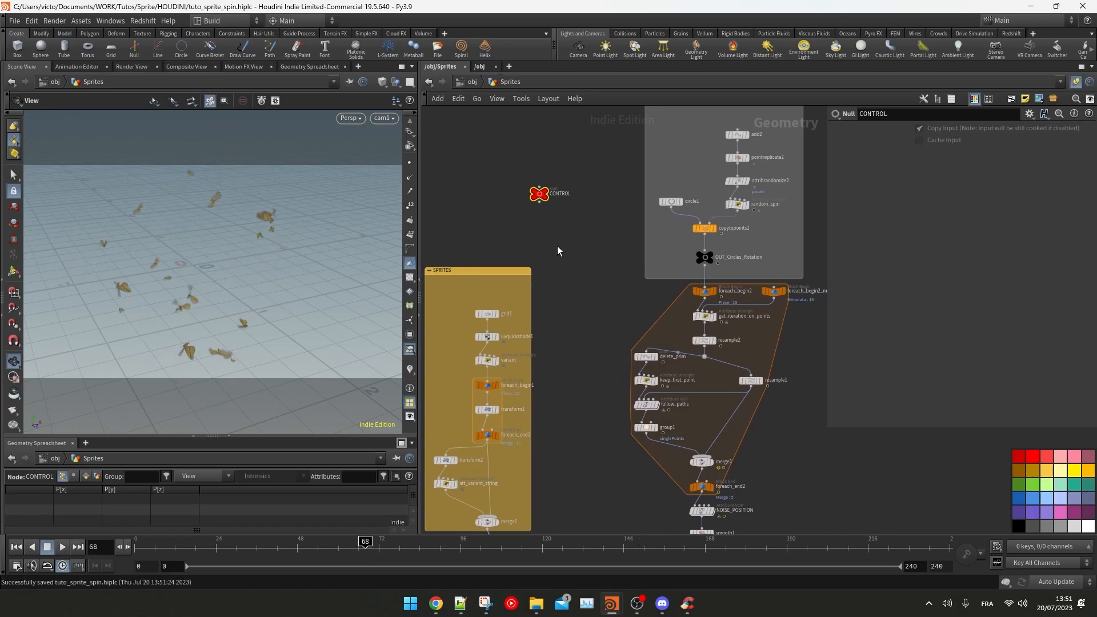
Step: Open CONTROL's parameter interface for editing and add a folder labelled Paths
middle_drag(558, 245, 566, 258)
click(1029, 115)
click(1031, 127)
drag(803, 60, 489, 137)
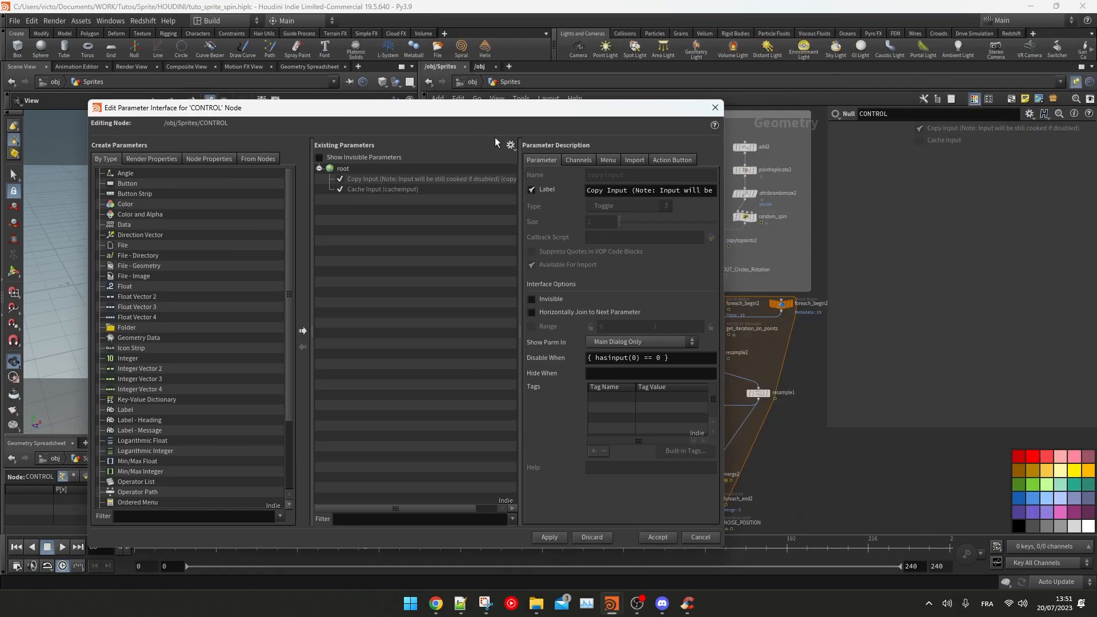
click(510, 145)
drag(574, 108, 487, 93)
drag(637, 153, 468, 173)
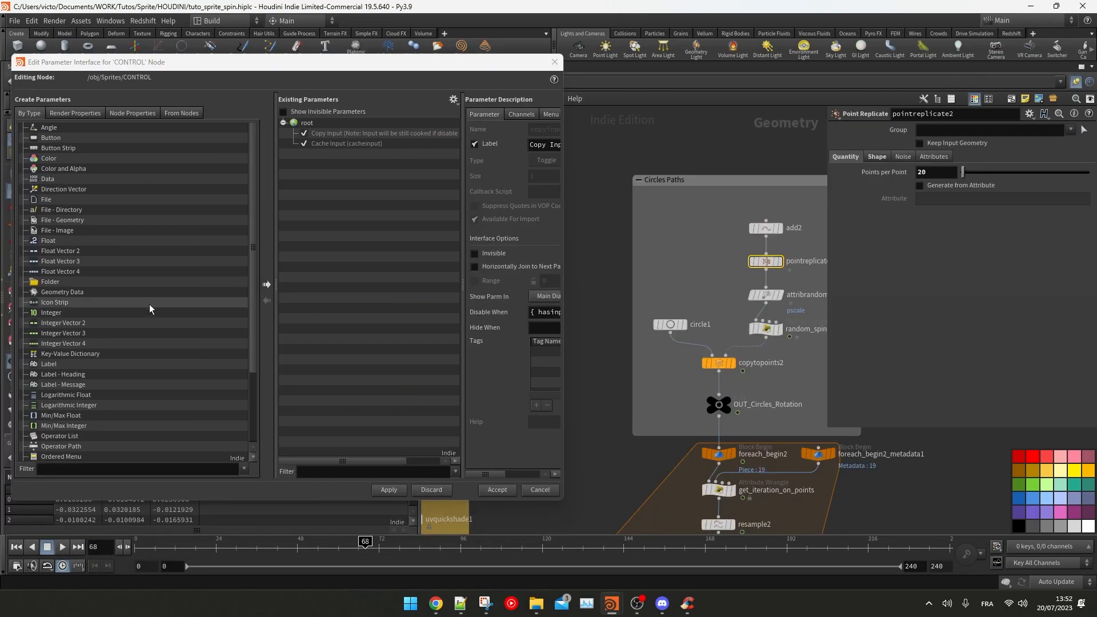
drag(143, 282, 334, 205)
double_click(338, 153)
text(Paths)
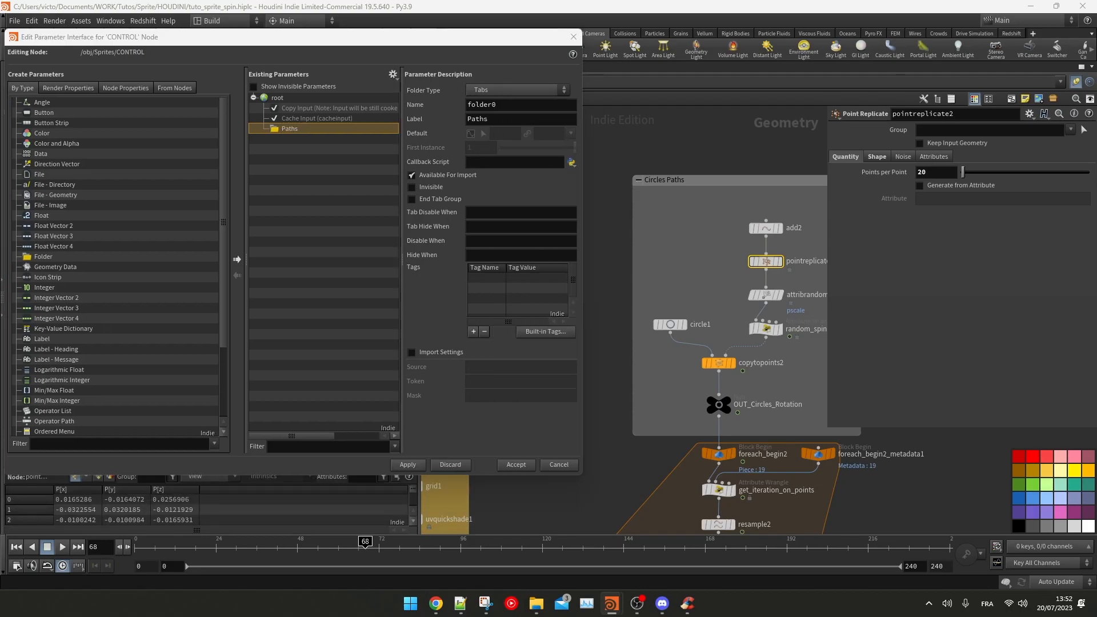
Step: Add pointreplicate2's Points per Point parameter to the Paths folder, label it Count and apply the interface changes
drag(874, 172, 310, 129)
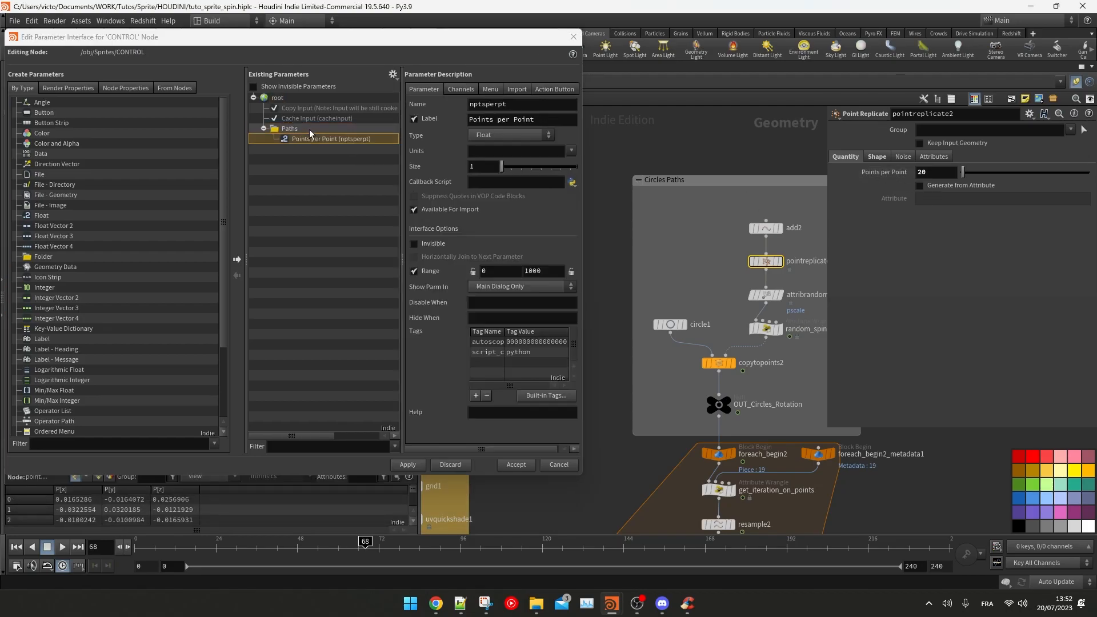
click(419, 118)
text(Count)
key(Return)
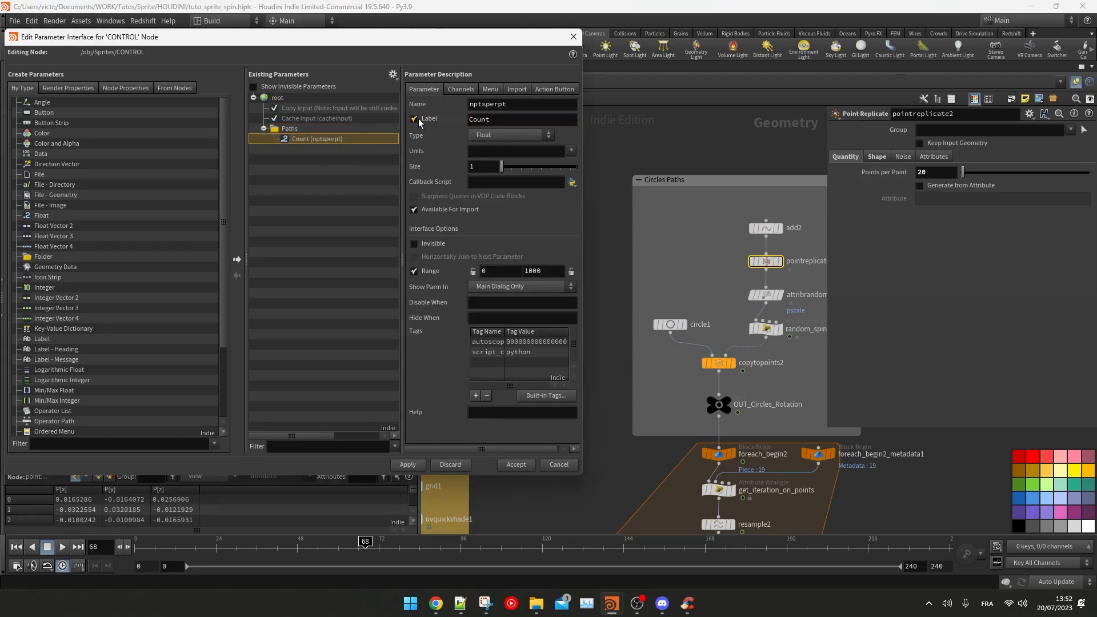
click(407, 464)
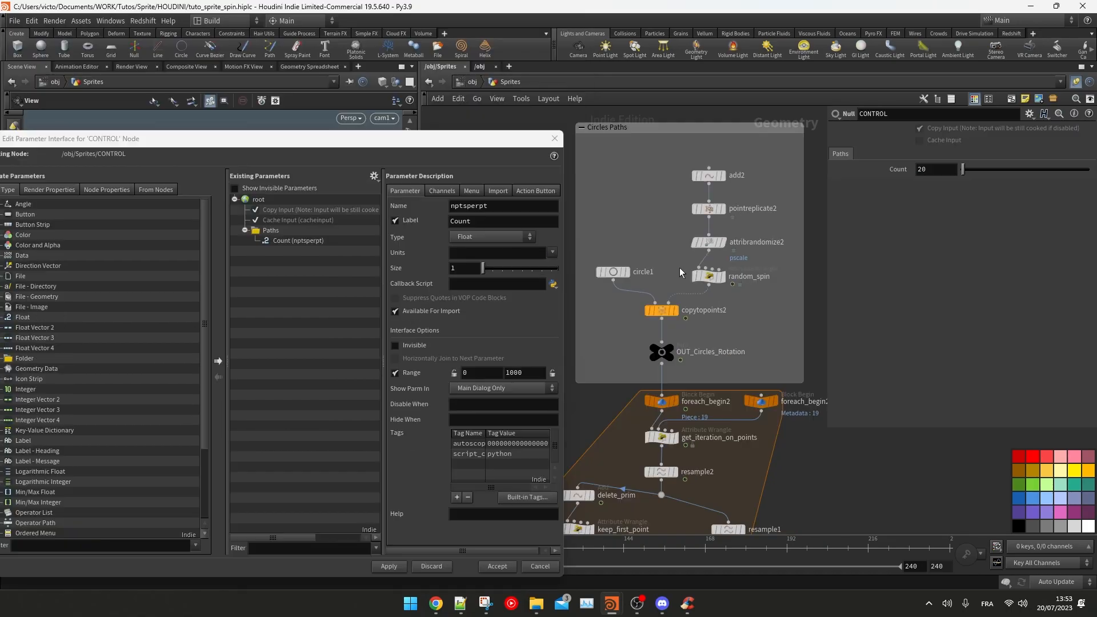
Step: Rename the attribrandomize2 node in the Circles Paths box to pscale2
click(765, 242)
click(765, 243)
text(pscale2)
key(Return)
Step: Try adding pscale2's Min Value and Max Value vector parameters to the Paths folder, labelled pscale min and pscale max
drag(296, 230, 296, 231)
drag(504, 221, 403, 201)
text(pscale min)
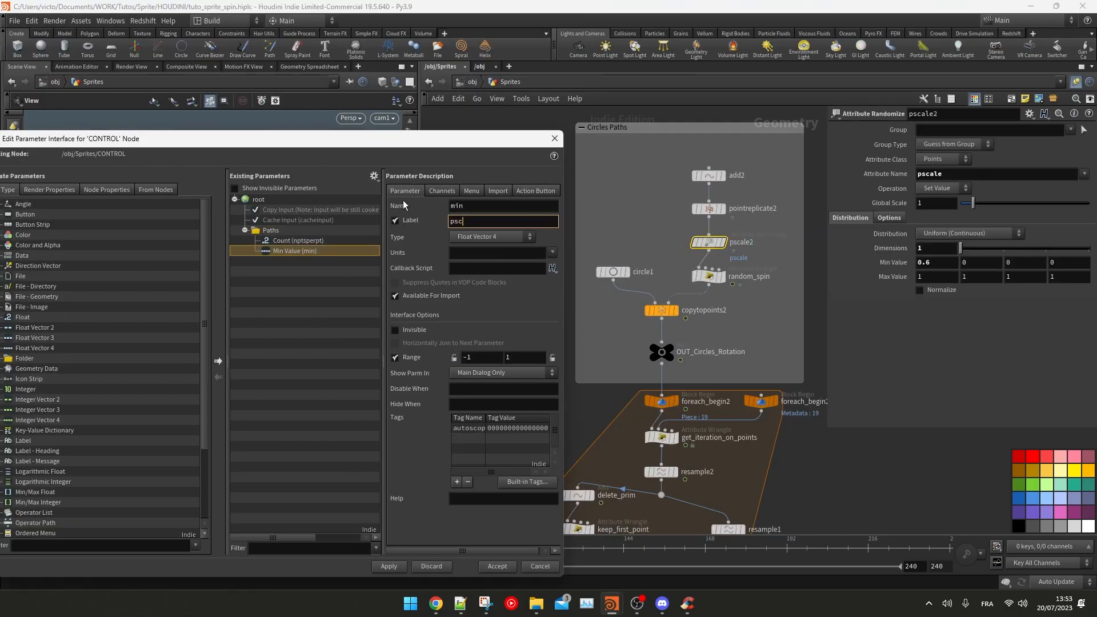
key(Return)
drag(890, 277, 892, 278)
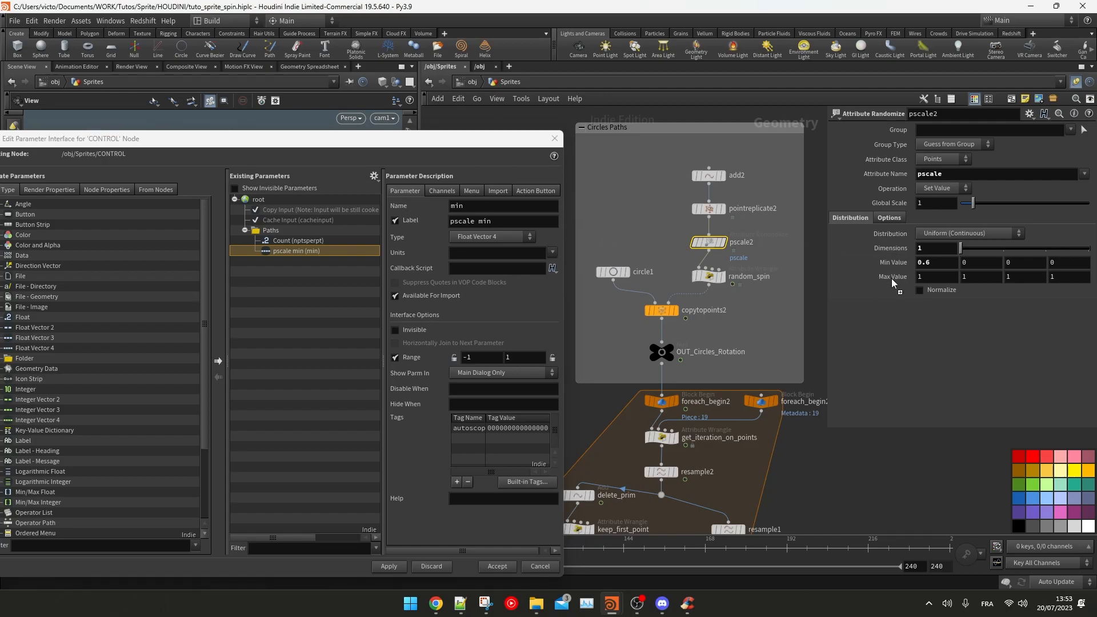
drag(278, 235, 277, 237)
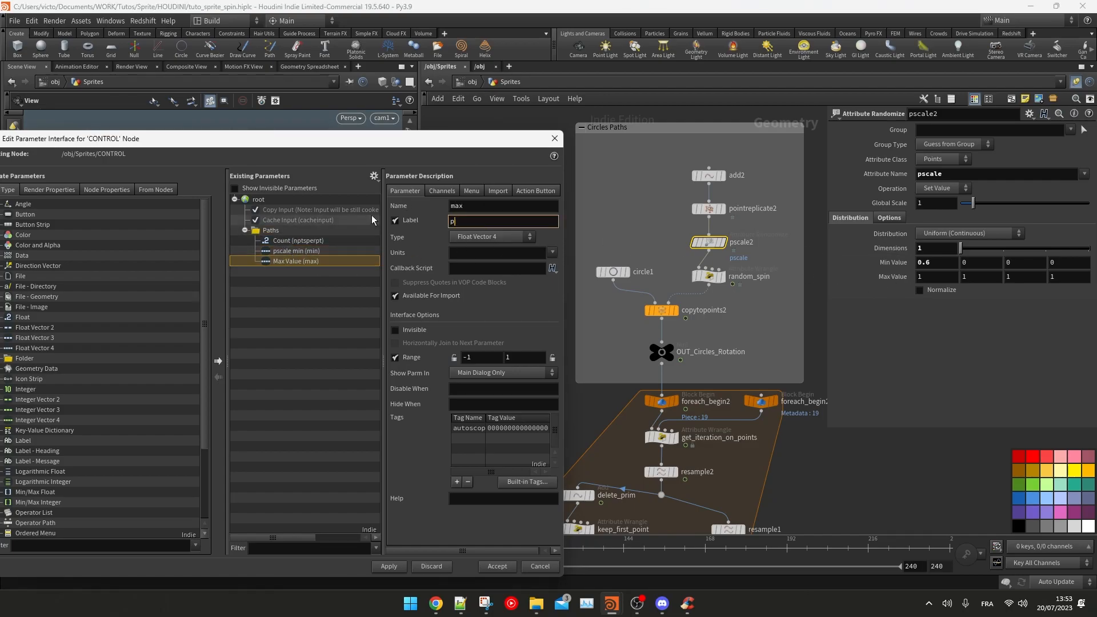
click(389, 567)
drag(492, 140, 301, 215)
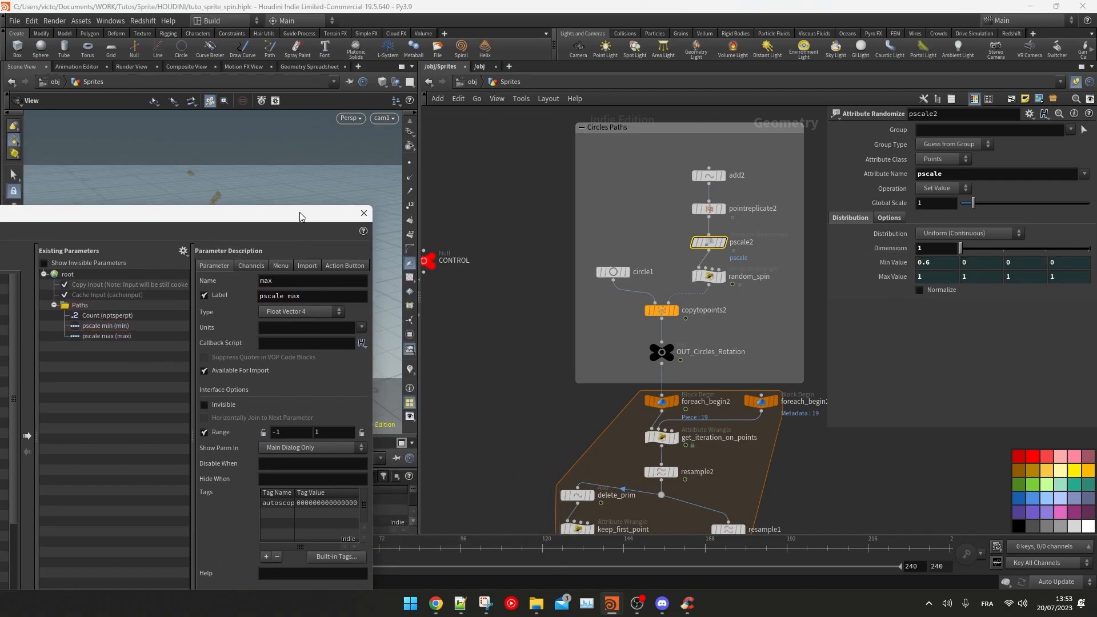
click(428, 261)
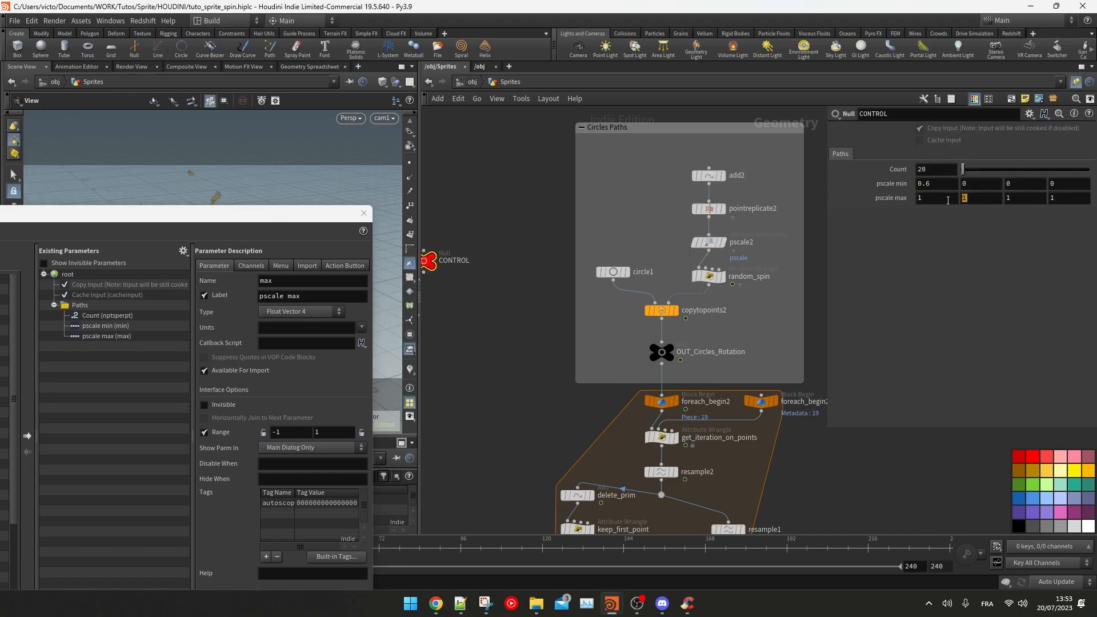
Step: Delete the pscale min and pscale max vector parameters from CONTROL's interface and apply
drag(320, 213, 499, 106)
click(282, 219)
shift+click(285, 228)
key(Delete)
click(389, 539)
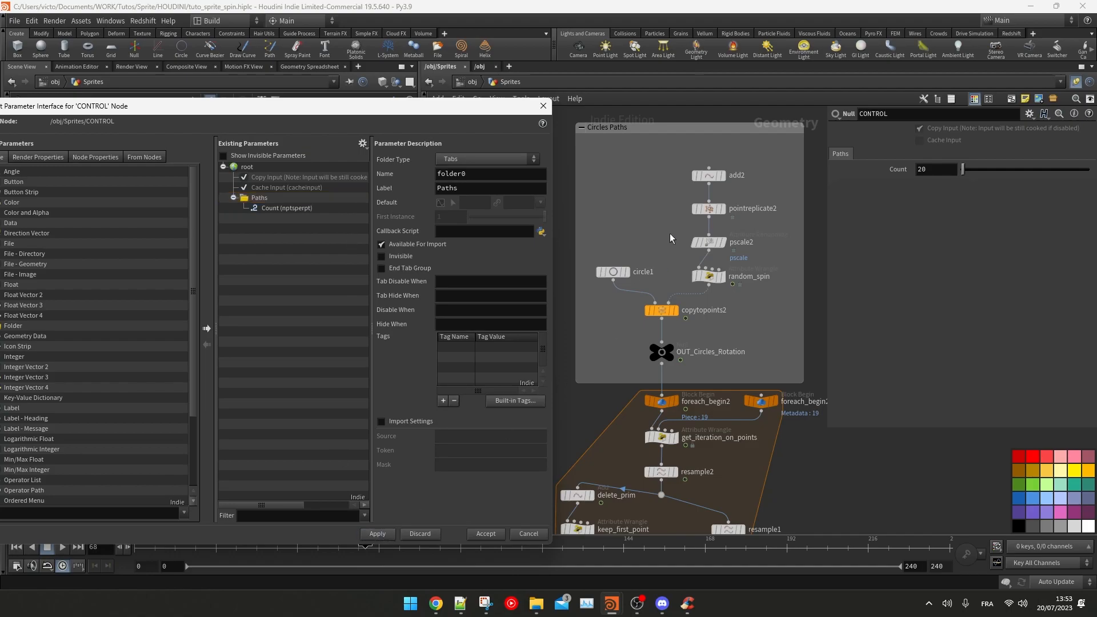
Step: Add two float parameters labelled pscale min and pscale max to the Paths folder and apply the interface changes
drag(254, 108, 339, 73)
drag(96, 249, 345, 164)
text(pscale min)
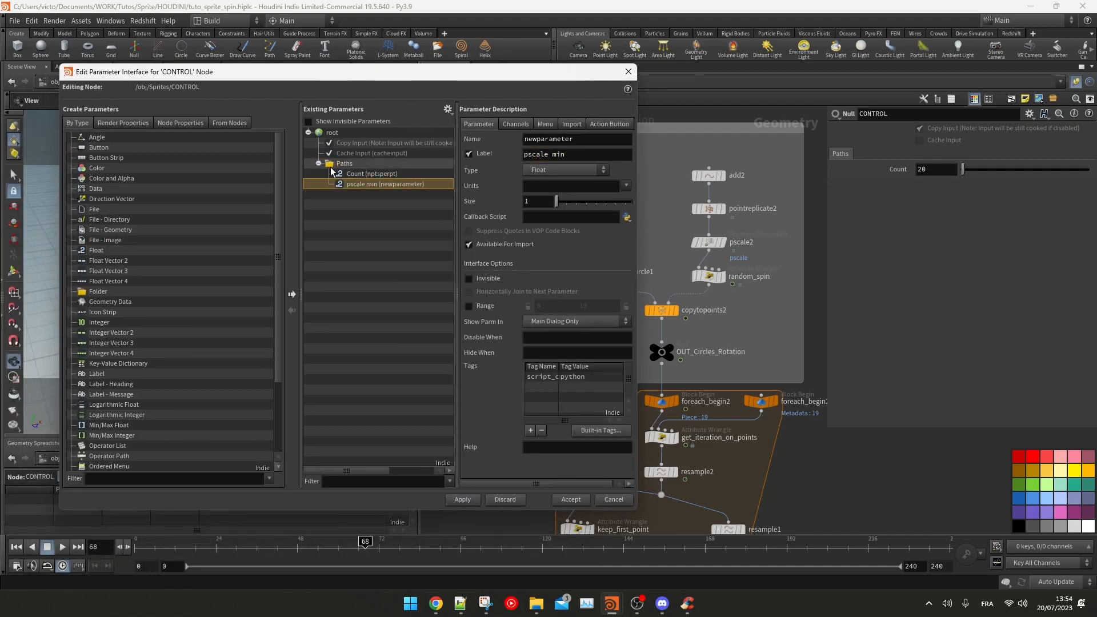
key(ctrl+v)
drag(566, 155, 553, 154)
click(470, 501)
Step: Link the first component of pscale2's Min Value to CONTROL's pscale min with a relative reference
drag(547, 73, 410, 87)
middle_drag(573, 221, 688, 209)
drag(542, 247, 661, 220)
middle_drag(680, 223, 570, 245)
right_click(925, 184)
click(955, 275)
click(715, 253)
right_click(924, 262)
click(958, 373)
Step: Link the first component of pscale2's Max Value to CONTROL's pscale max with a relative reference
click(551, 244)
right_click(928, 197)
click(957, 287)
click(715, 253)
right_click(925, 277)
click(957, 387)
click(551, 244)
Step: On CONTROL, set pscale min to 0.04 and pscale max to 1.29
drag(389, 86, 316, 455)
scroll(564, 290, down, 2)
drag(968, 183, 973, 197)
drag(973, 198, 978, 198)
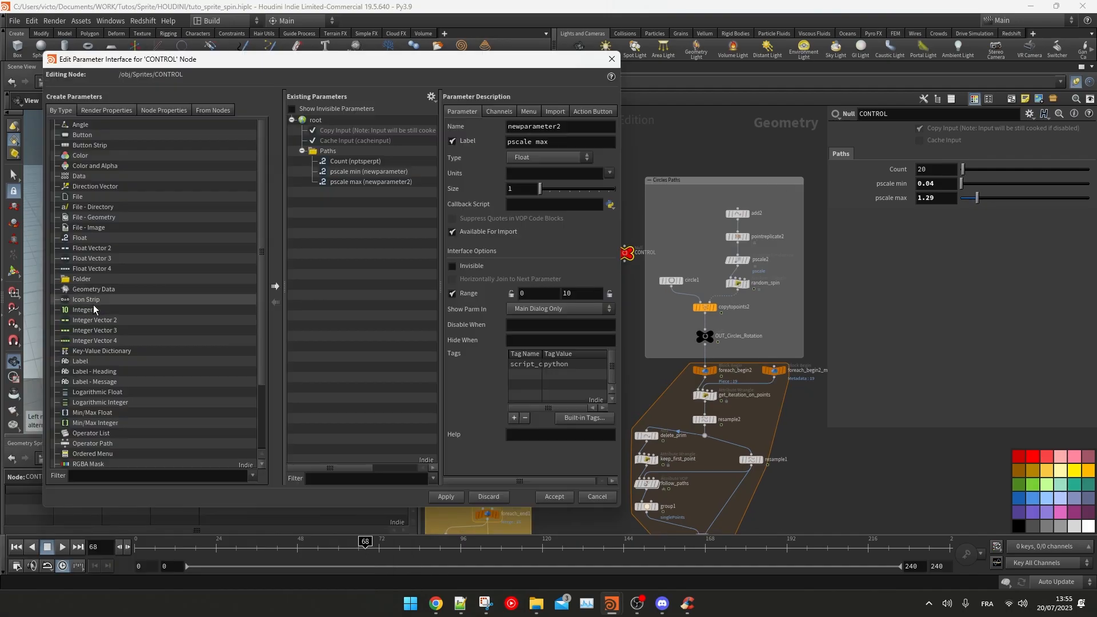
Step: Add an integer parameter labelled Seed above the Paths folder with a range of 0 to 100, and set it to 21
drag(94, 310, 352, 147)
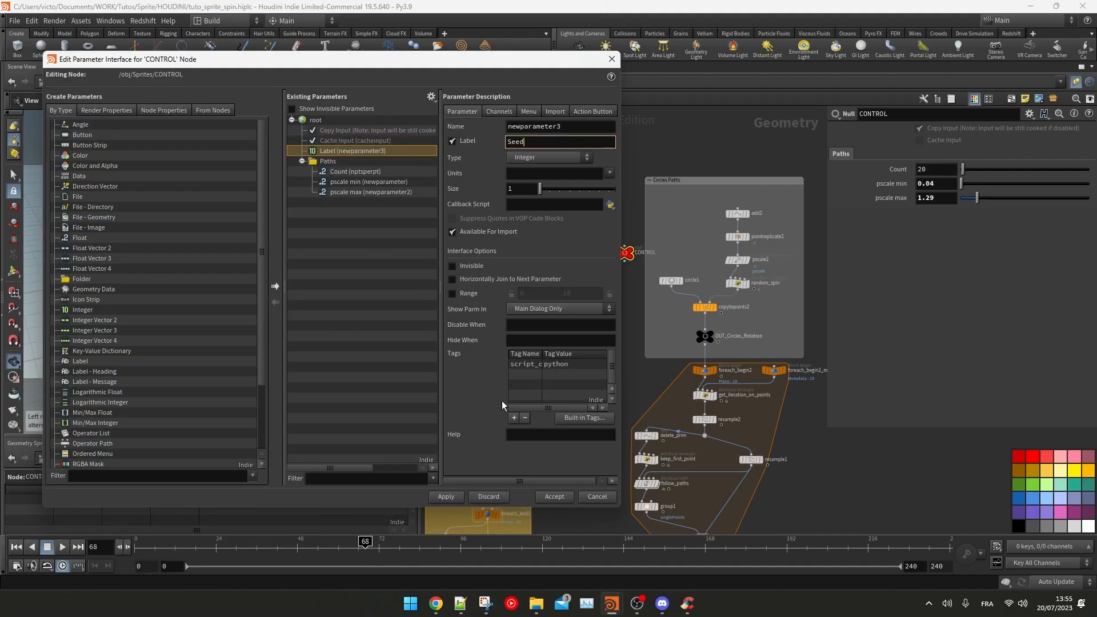
click(444, 498)
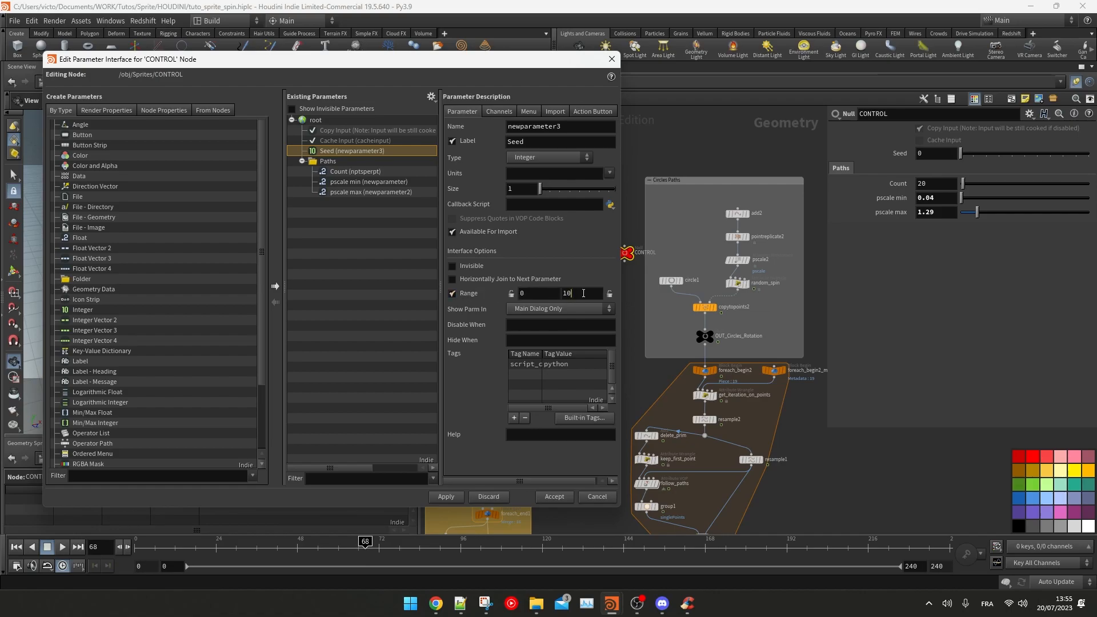
click(442, 501)
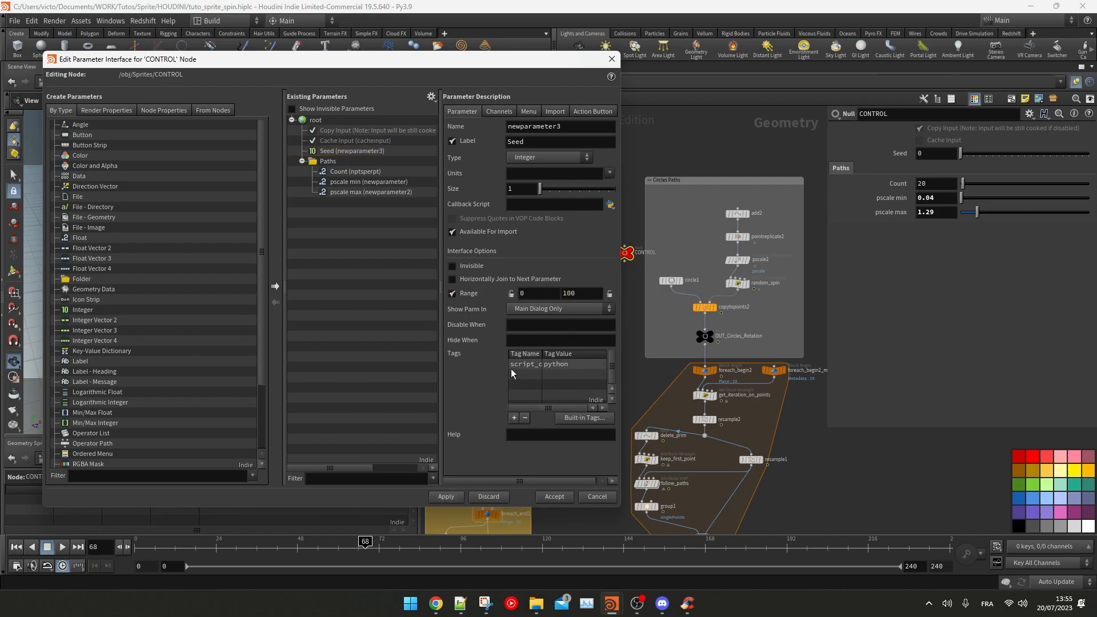
drag(962, 154, 987, 156)
Step: Make CONTROL's Copy Input and Cache Input parameters invisible and apply the interface changes
click(356, 132)
shift+click(354, 142)
click(453, 251)
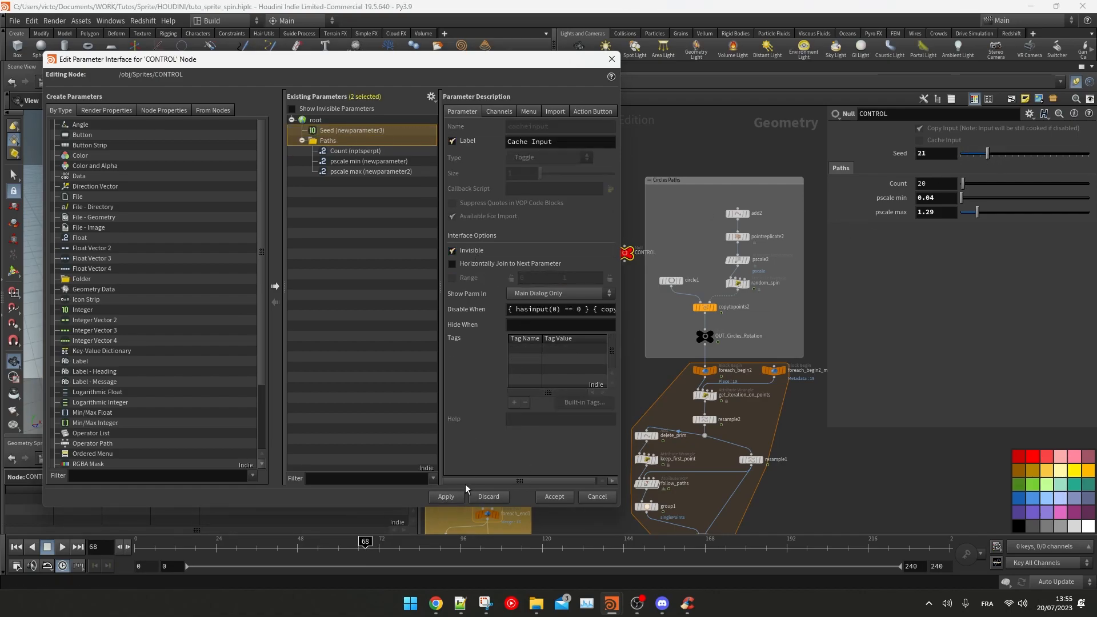
click(448, 496)
Step: Link pscale2's Global Seed option to CONTROL's Seed with a relative reference
drag(400, 52, 279, 75)
scroll(709, 266, up, 3)
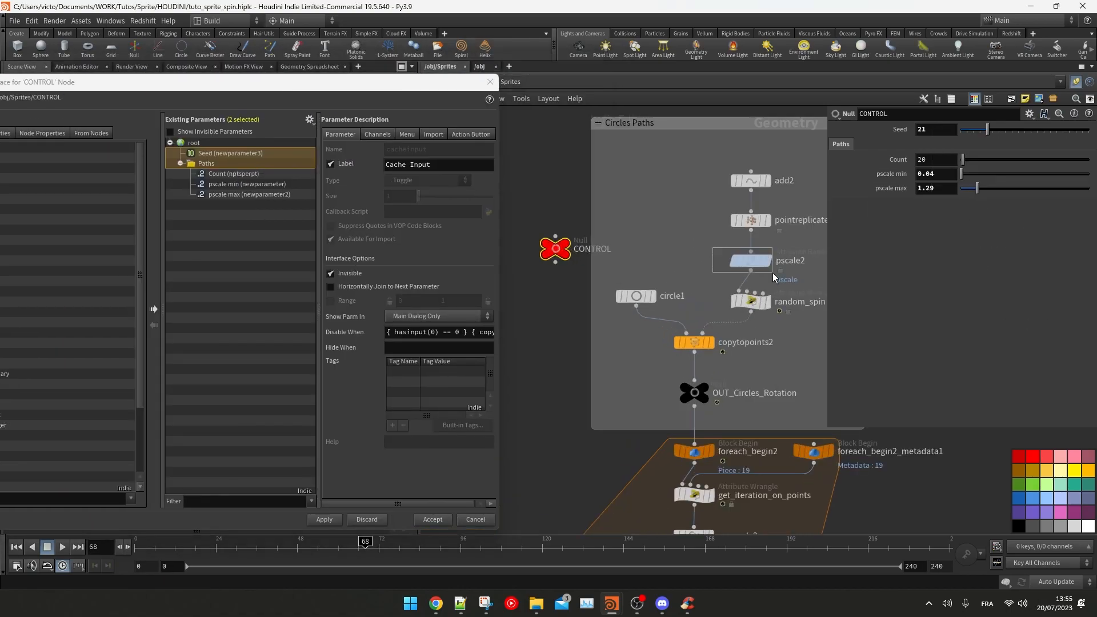
click(752, 261)
middle_drag(677, 208, 639, 208)
click(896, 217)
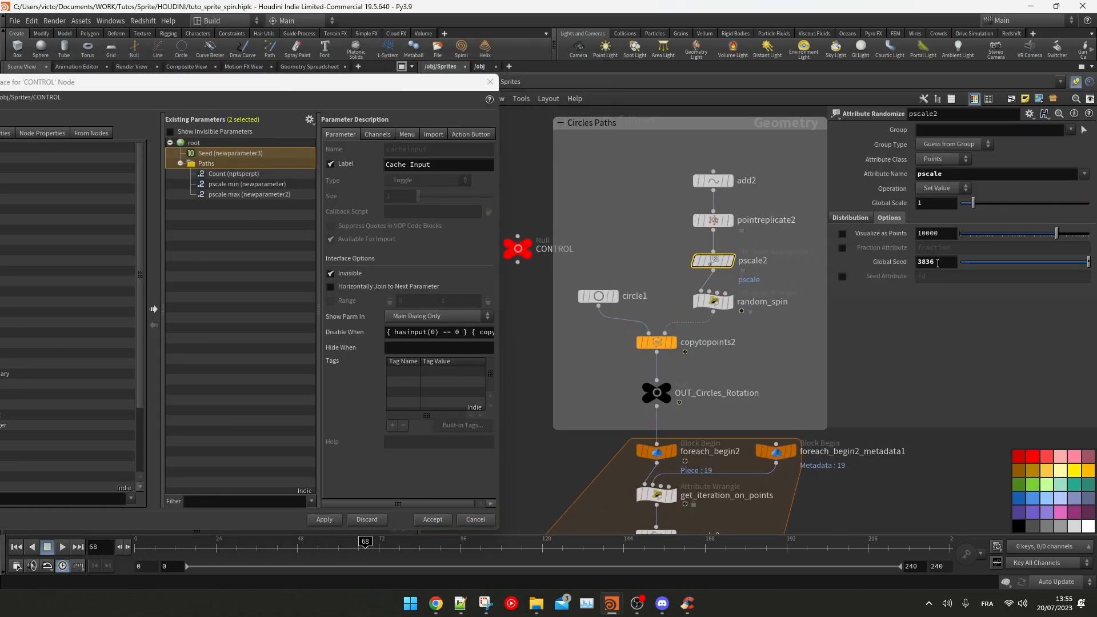
right_click(895, 263)
click(930, 380)
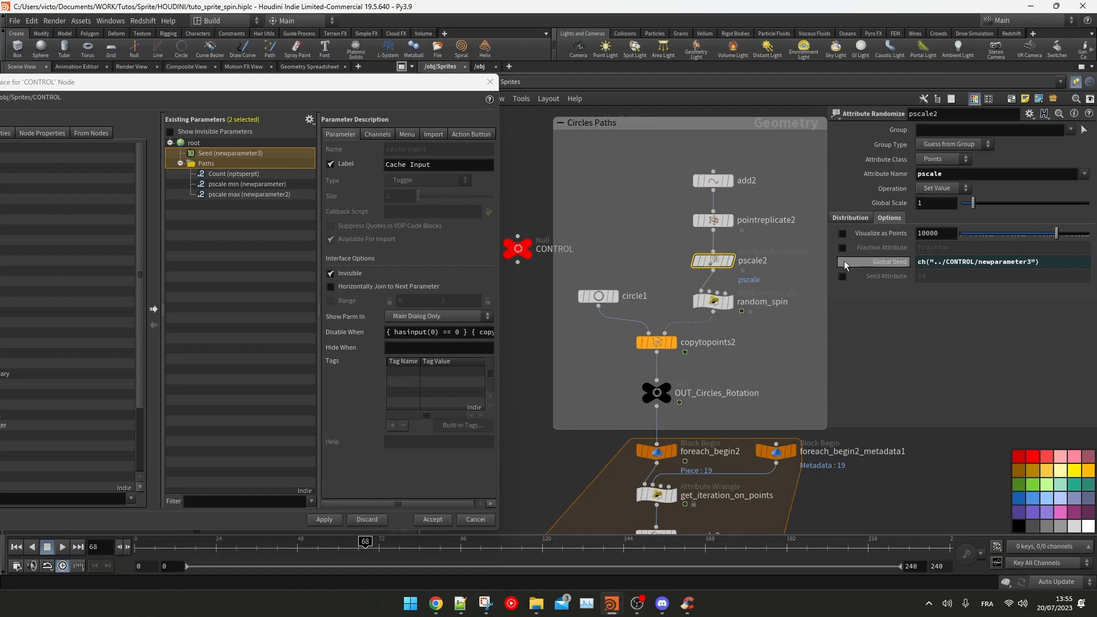
Step: Set CONTROL's Seed to 28
drag(404, 81, 394, 390)
click(295, 474)
click(518, 251)
drag(987, 129, 997, 129)
scroll(624, 197, down, 2)
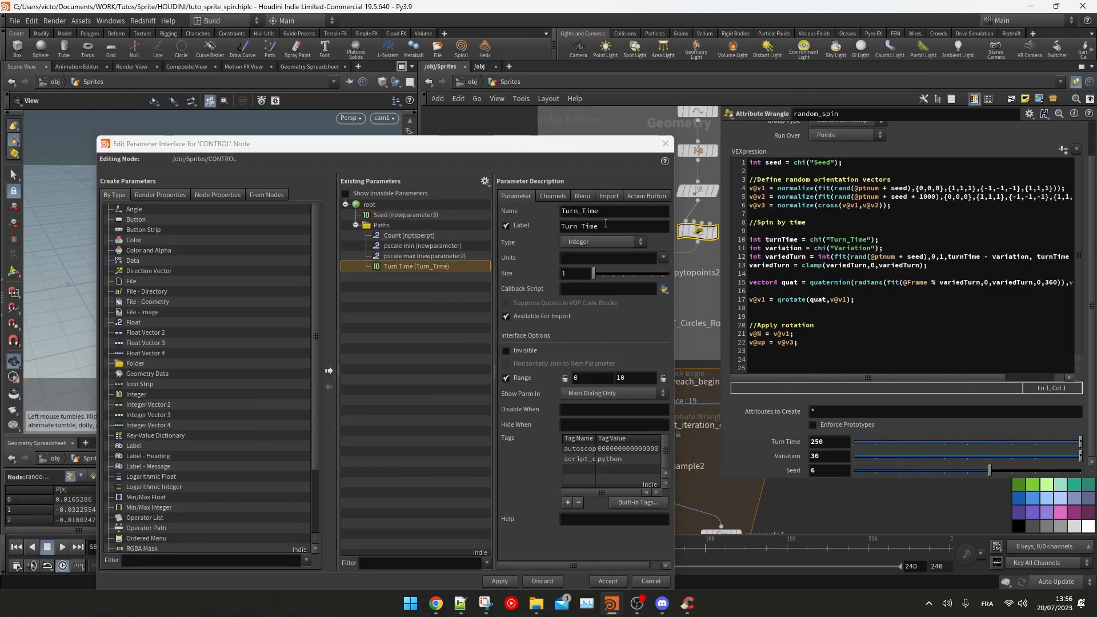
Step: Add random_spin's Variation to the Paths folder, label the timing parameters Spin Duration (F) and Variation (F), and apply
drag(782, 456, 379, 226)
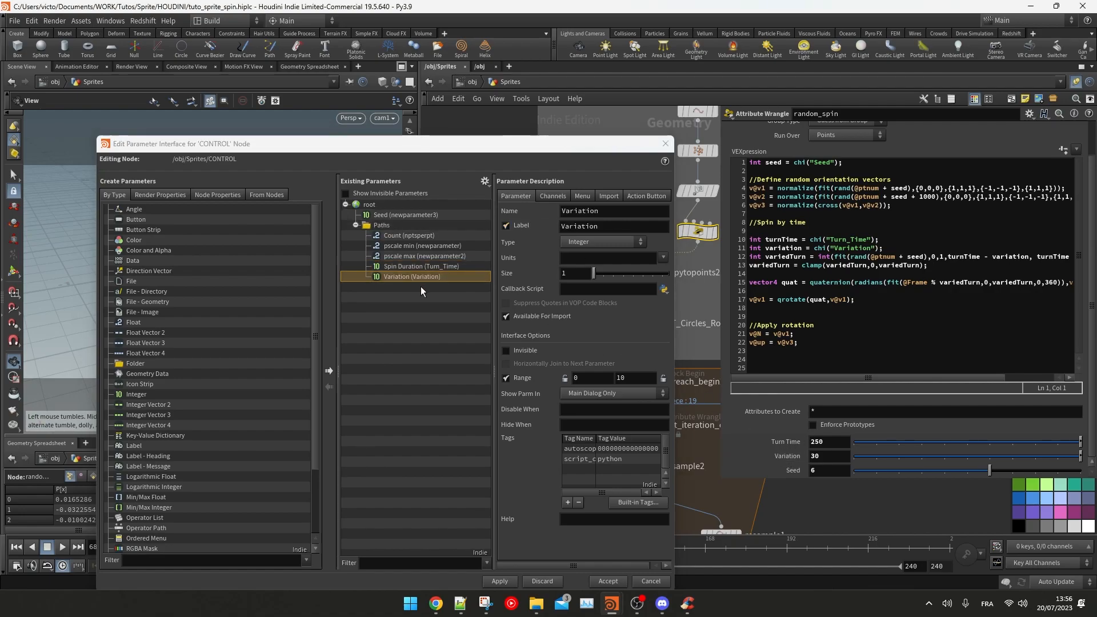
click(426, 267)
text((F))
key(Return)
click(403, 278)
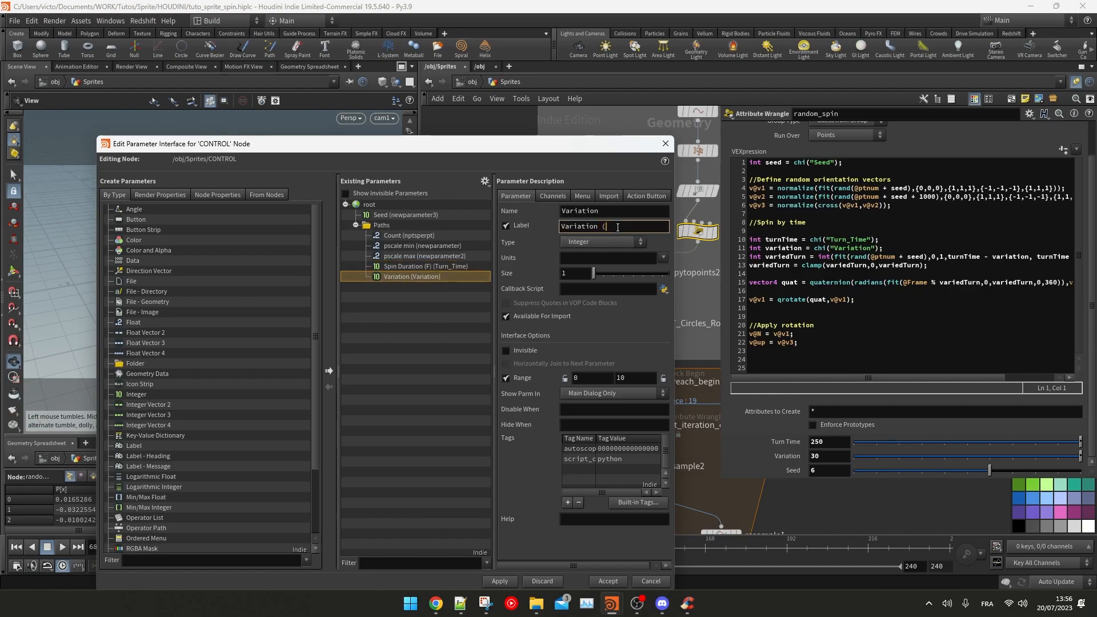
click(500, 582)
Step: Insert separators in the Paths folder, one above pscale min and one above Spin Duration (F)
drag(546, 152, 486, 111)
click(487, 167)
scroll(92, 400, down, 3)
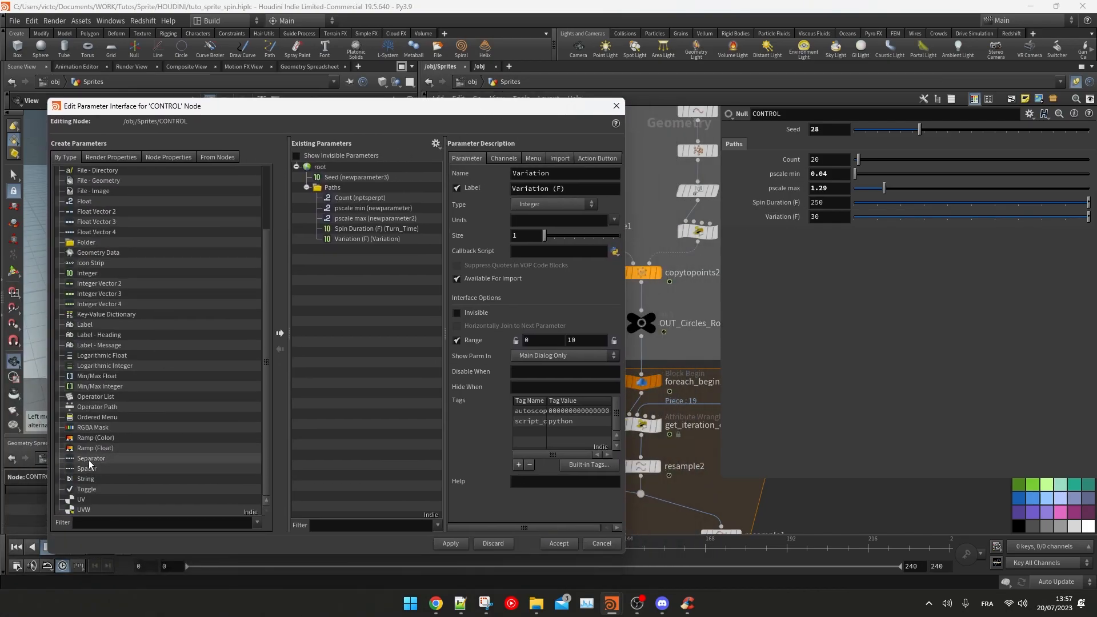
drag(367, 208, 369, 222)
drag(120, 458, 349, 204)
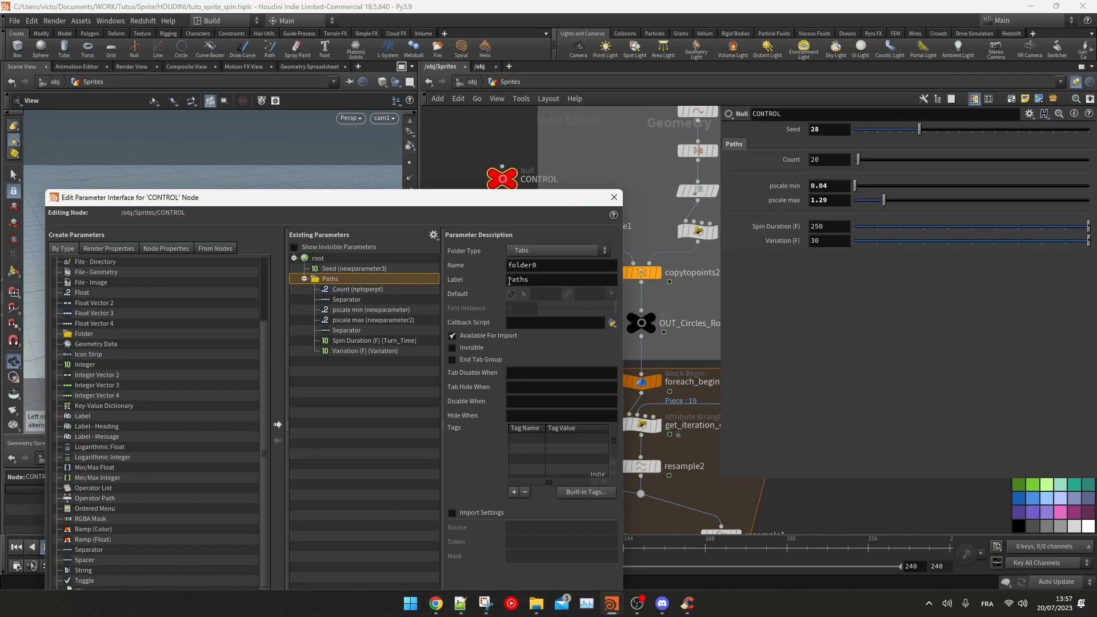
Step: Change the Paths folder's type to Simple and apply the interface changes
click(536, 250)
click(534, 273)
drag(510, 196, 466, 94)
click(407, 532)
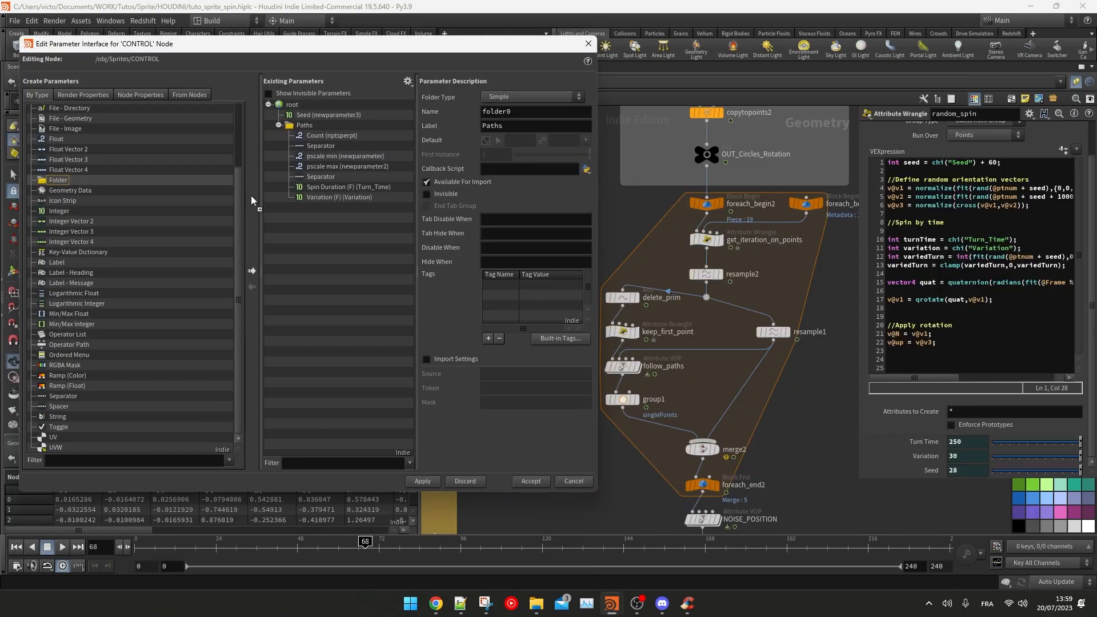
Step: Add a second folder below Paths in CONTROL's interface and label it Sprites
drag(58, 180, 303, 216)
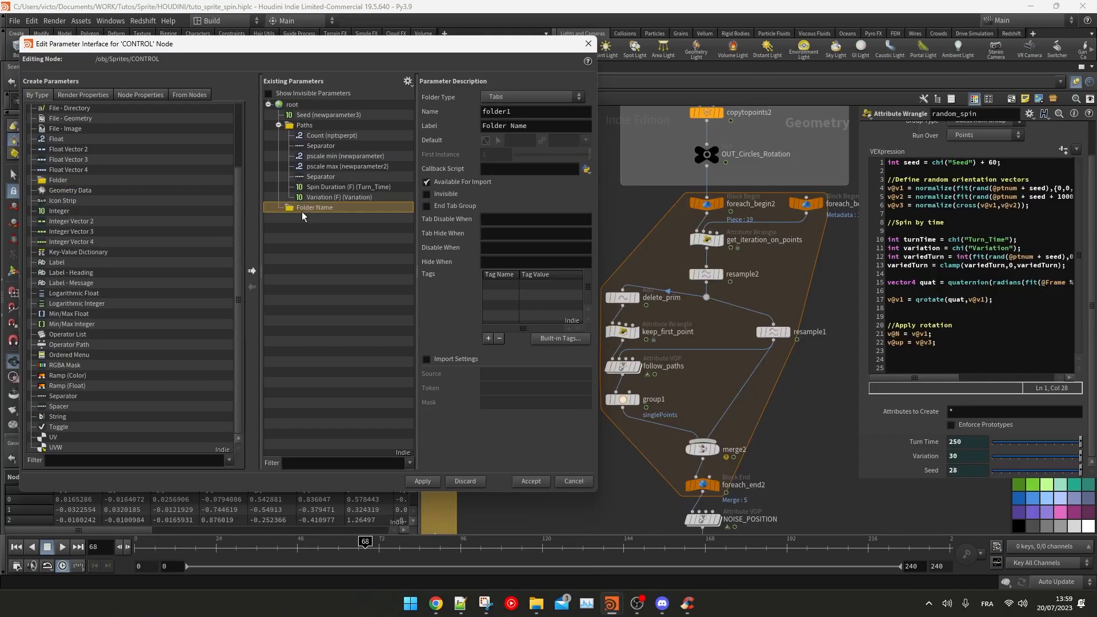
key(Tab)
text(Sprites)
key(Return)
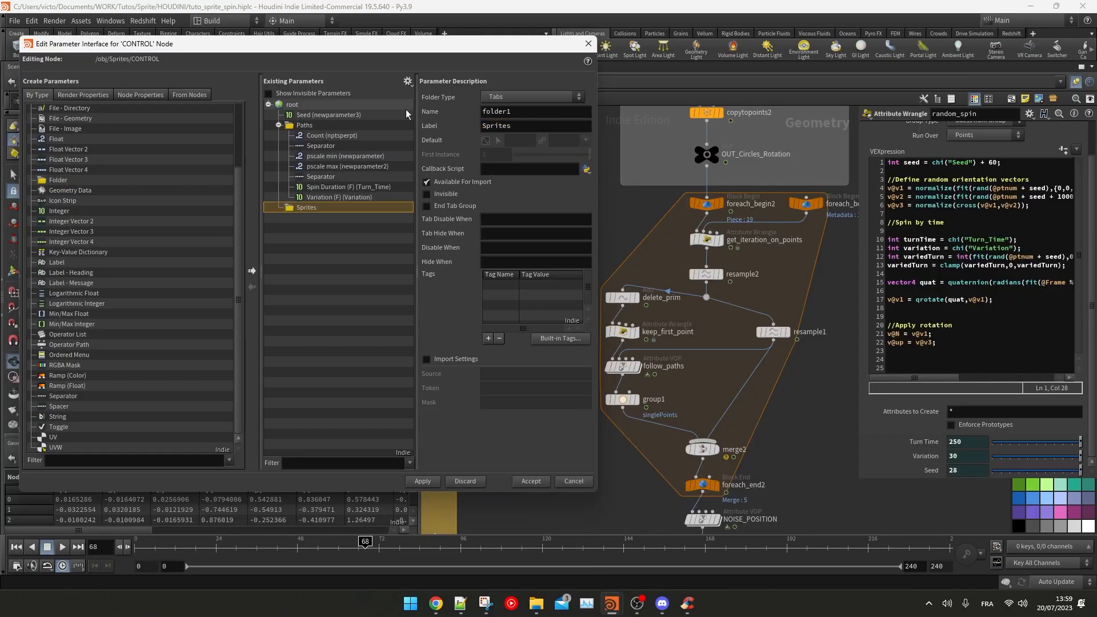
Step: Inside follow_paths, promote modulo1's second input to a parameter and expose its parameter node
double_click(624, 366)
middle_click(700, 276)
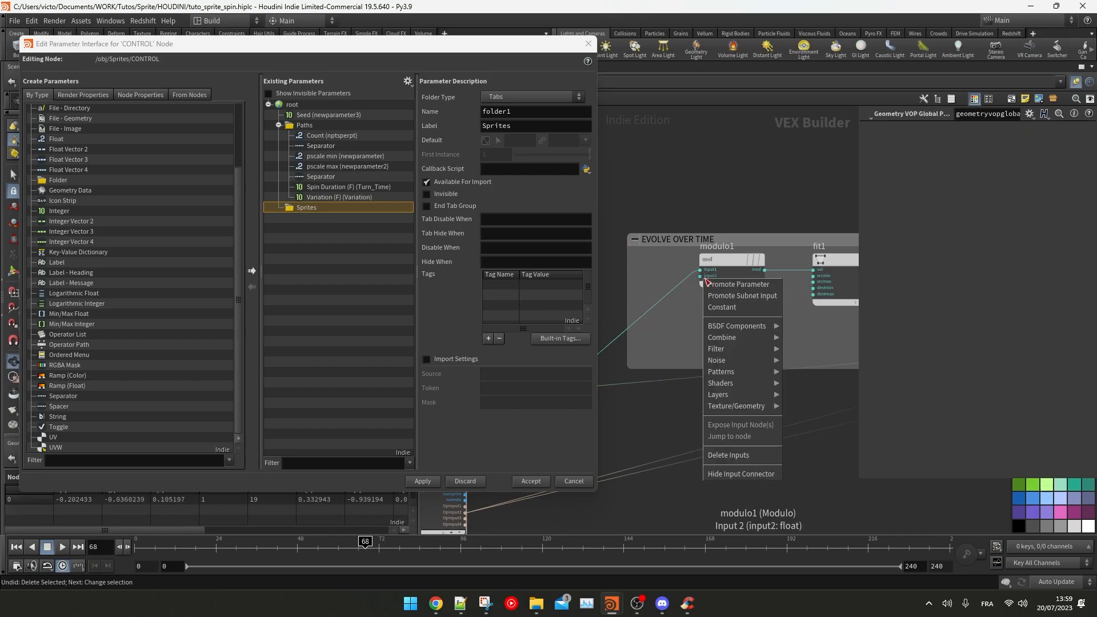
click(721, 283)
middle_click(698, 278)
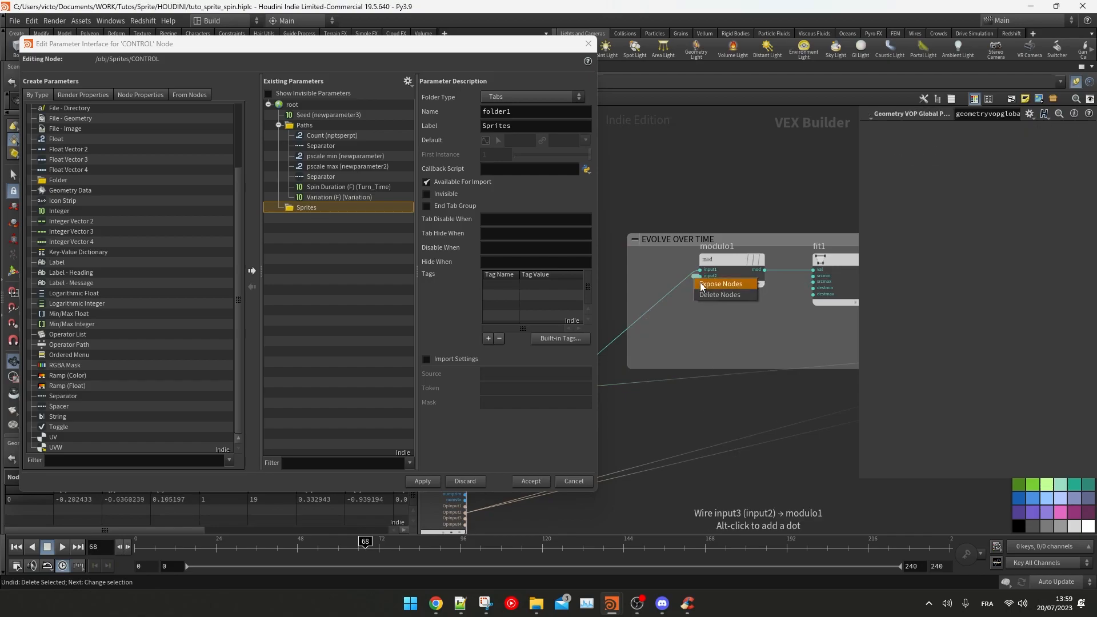
click(718, 284)
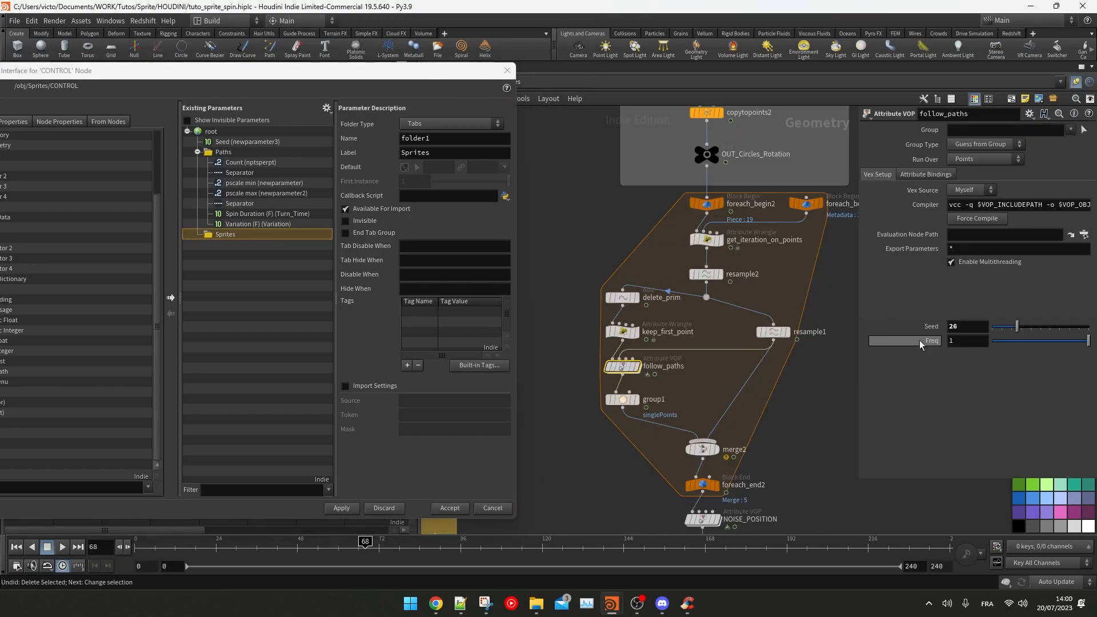
Step: Add follow_paths' Freq parameter to CONTROL's Sprites folder and set that folder's type to Simple
drag(921, 345, 225, 234)
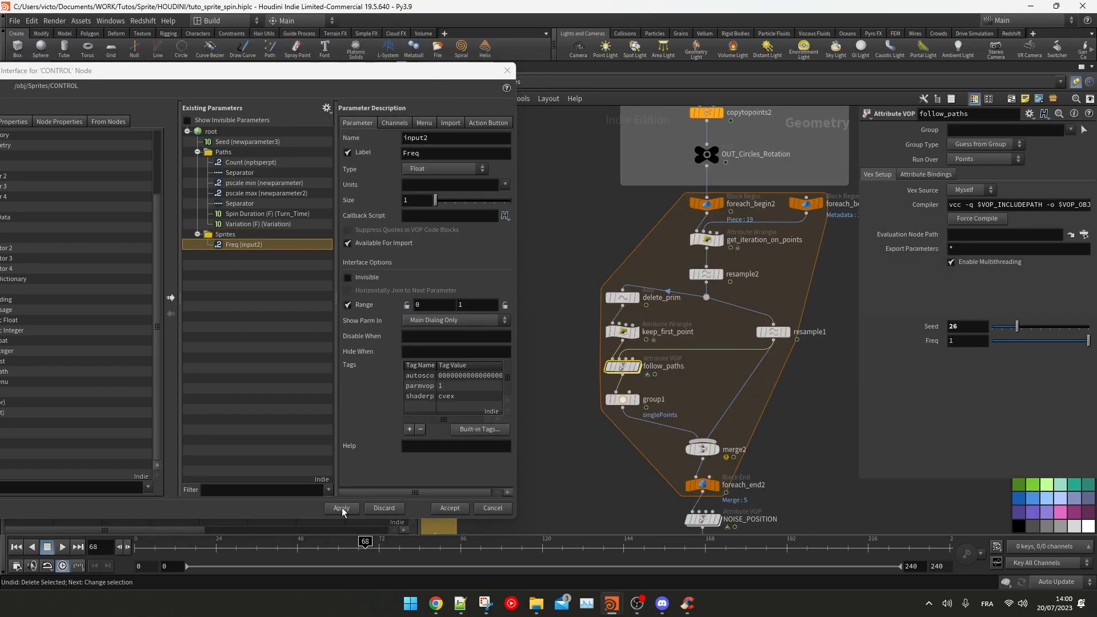
scroll(612, 238, down, 5)
click(621, 227)
click(225, 234)
click(452, 124)
click(430, 147)
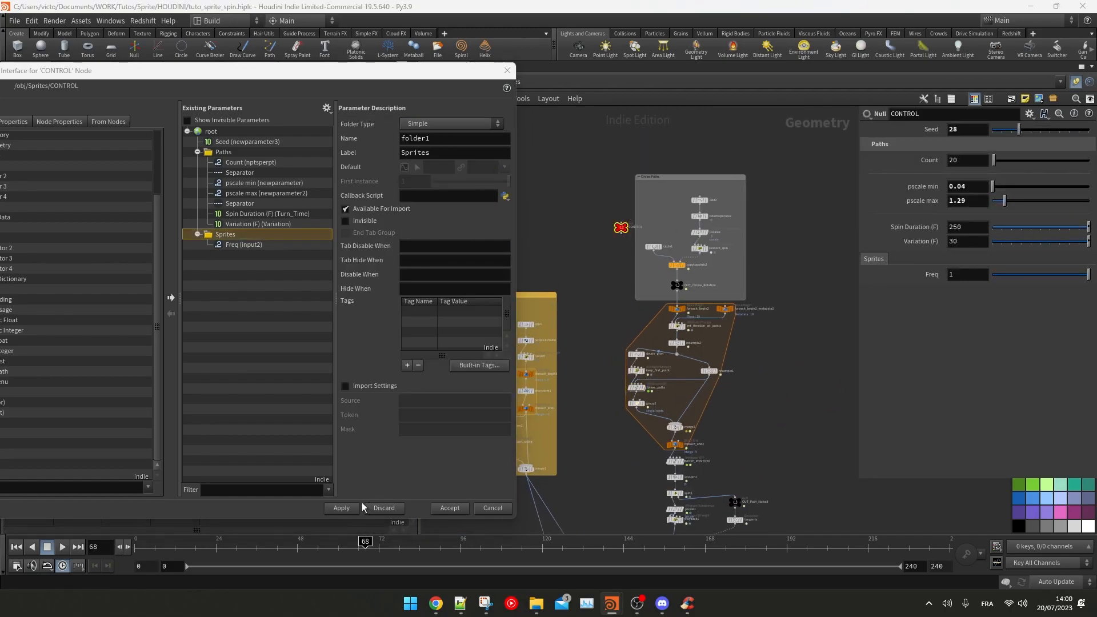
Step: Label the Freq parameter in the Sprites folder Travel Time (F)
click(251, 244)
double_click(423, 153)
text(Travel Time)
key(Return)
click(470, 154)
text((F))
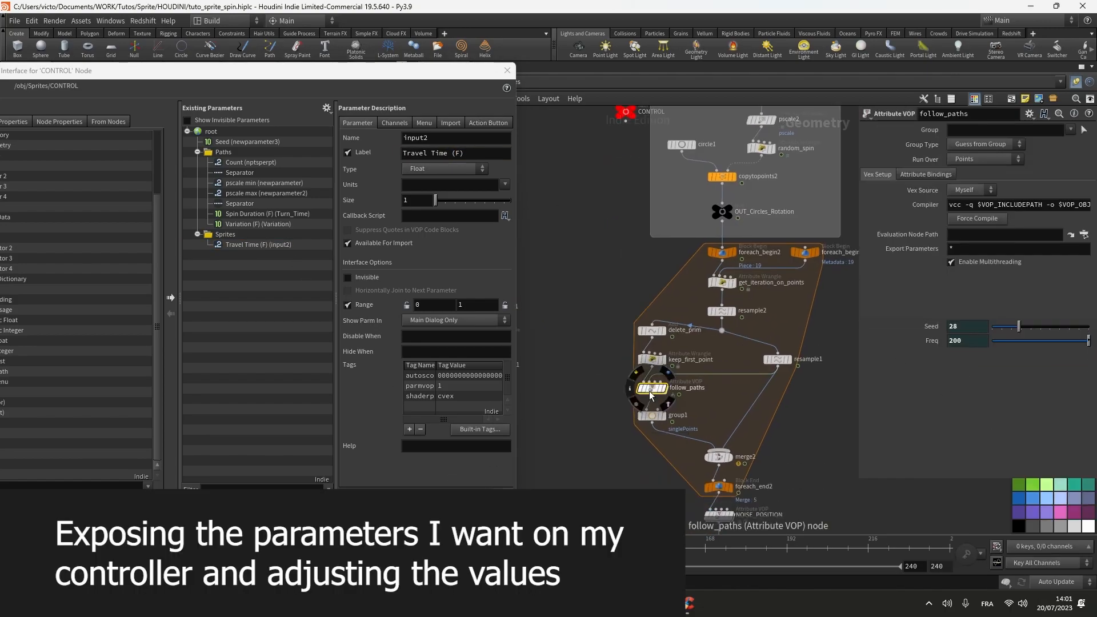
Step: Add an Add Constant node near the Seed node inside follow_paths and return to the Sprites network
double_click(650, 394)
key(Tab)
text(add)
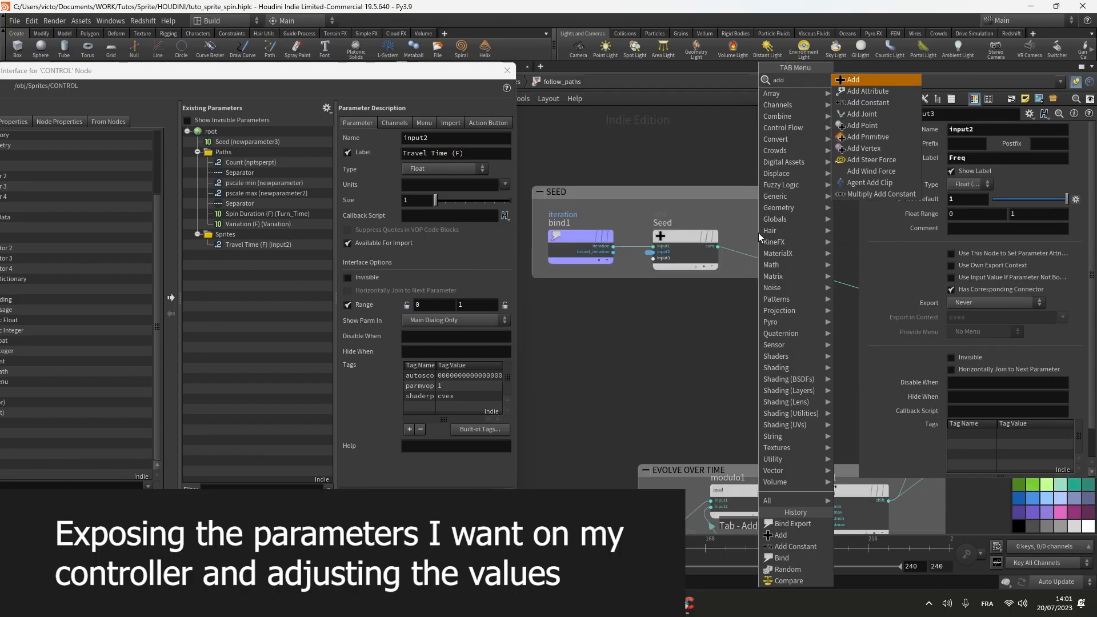
click(872, 104)
click(797, 251)
middle_drag(797, 320, 707, 305)
drag(446, 74, 389, 74)
key(u)
scroll(691, 317, up, 1)
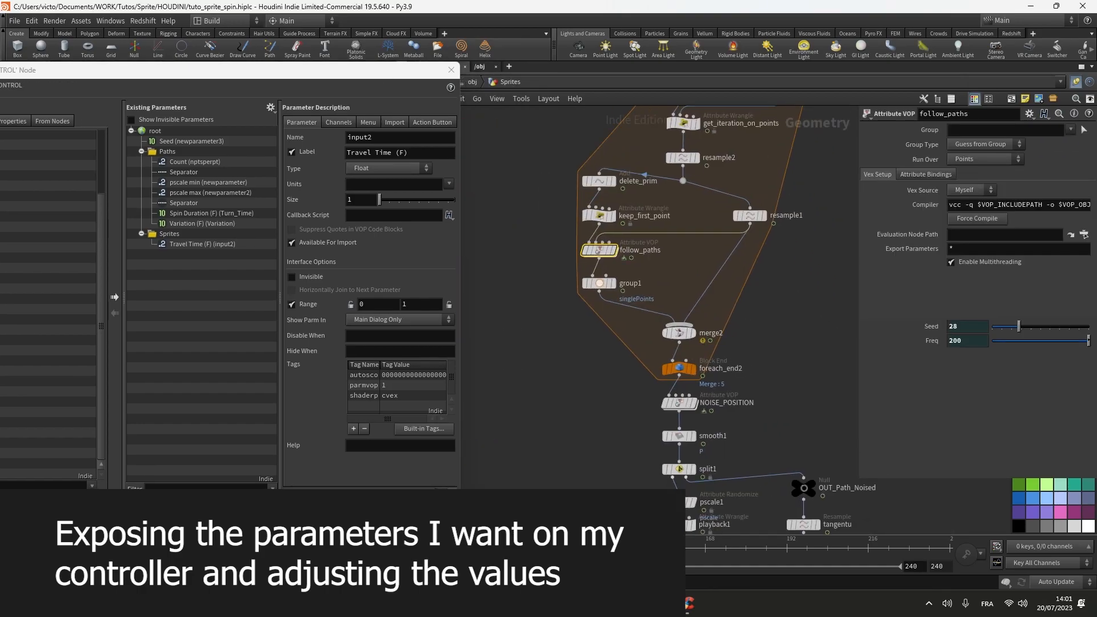
middle_drag(712, 358, 702, 143)
scroll(607, 339, up, 1)
middle_drag(709, 523, 645, 310)
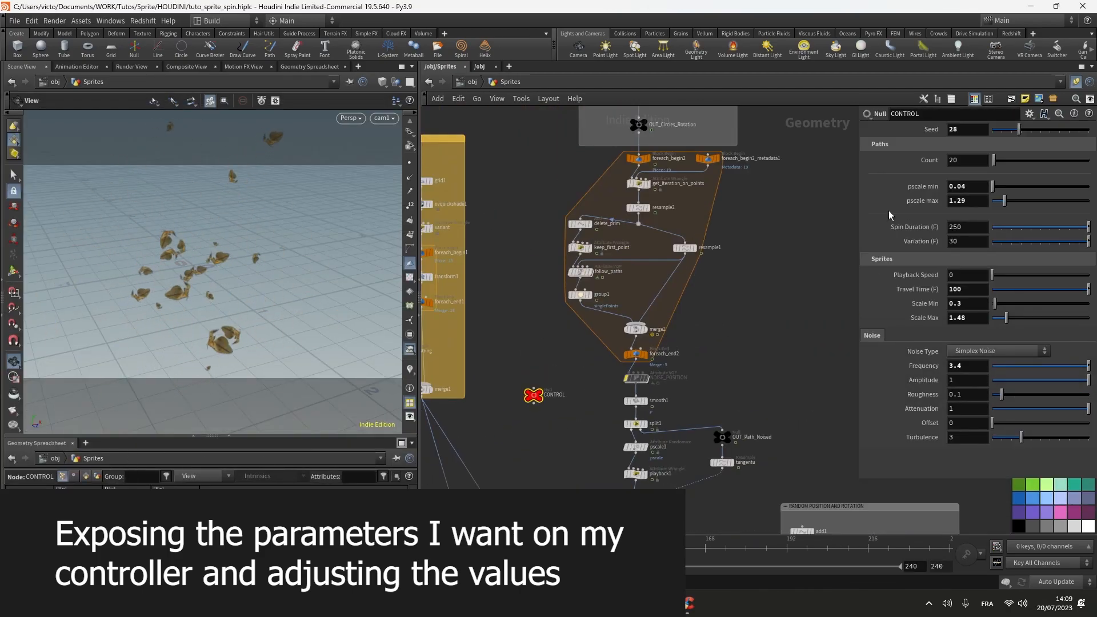
Step: Try a lower Travel Time (F) on the CONTROL null and scrub the timeline to preview the sprites
drag(154, 548, 353, 548)
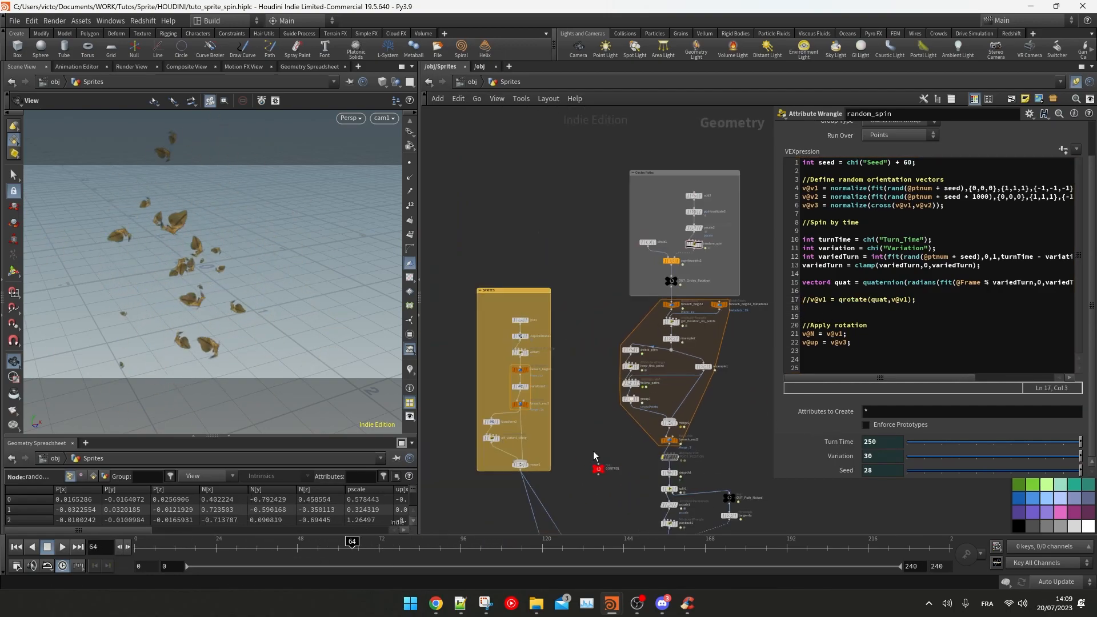
scroll(593, 451, up, 3)
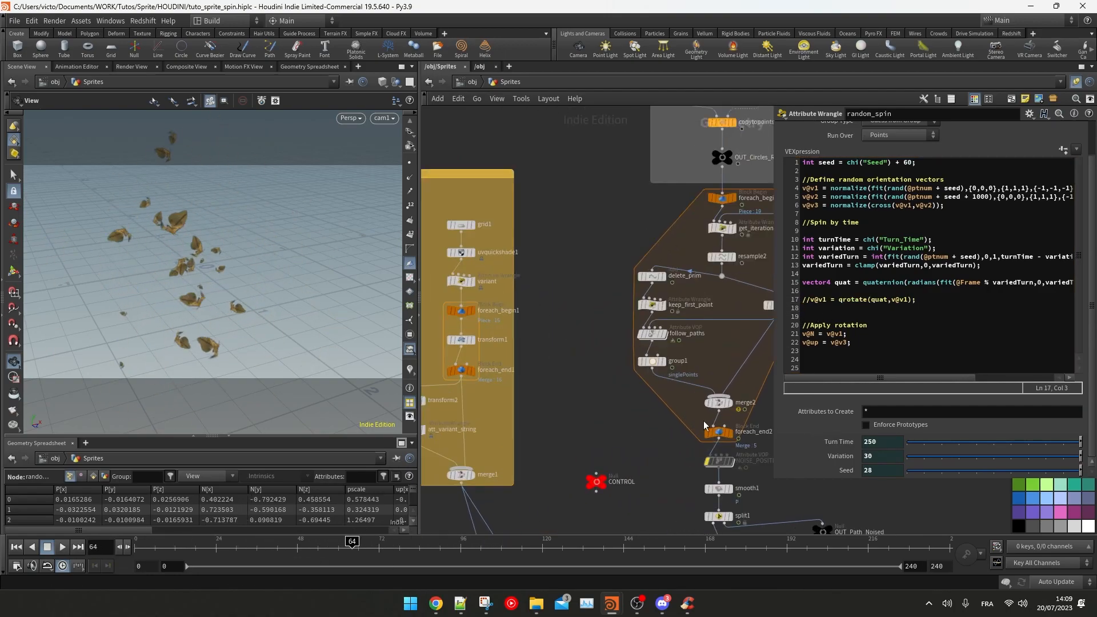
click(598, 469)
drag(961, 291, 903, 291)
drag(163, 548, 318, 548)
scroll(580, 379, down, 2)
middle_drag(580, 379, 510, 217)
scroll(509, 217, up, 4)
key(Return)
Step: Set CONTROL's Travel Time (F) to 100 and scrub the timeline to preview the motion
middle_drag(578, 269, 568, 306)
drag(872, 290, 833, 295)
text(100)
key(Return)
middle_drag(572, 228, 569, 300)
drag(140, 547, 396, 547)
Step: Uncomment the v@v1 = qrotate(quat,v@v1) line in random_spin and play the animation
middle_drag(523, 188, 460, 413)
click(650, 229)
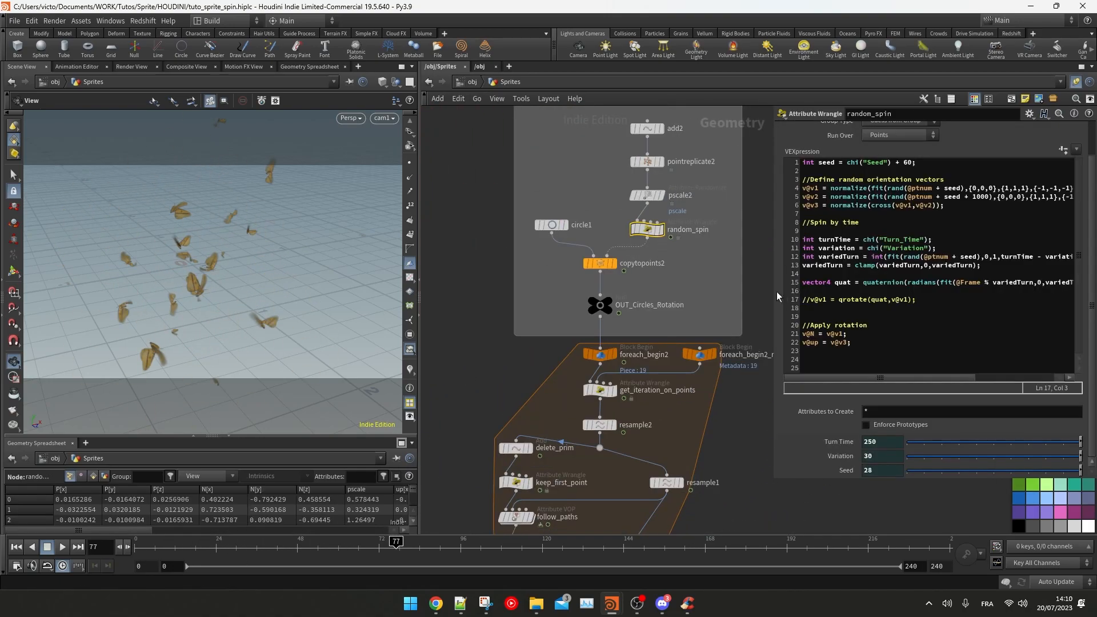
key(BackSpace)
key(BackSpace)
click(63, 547)
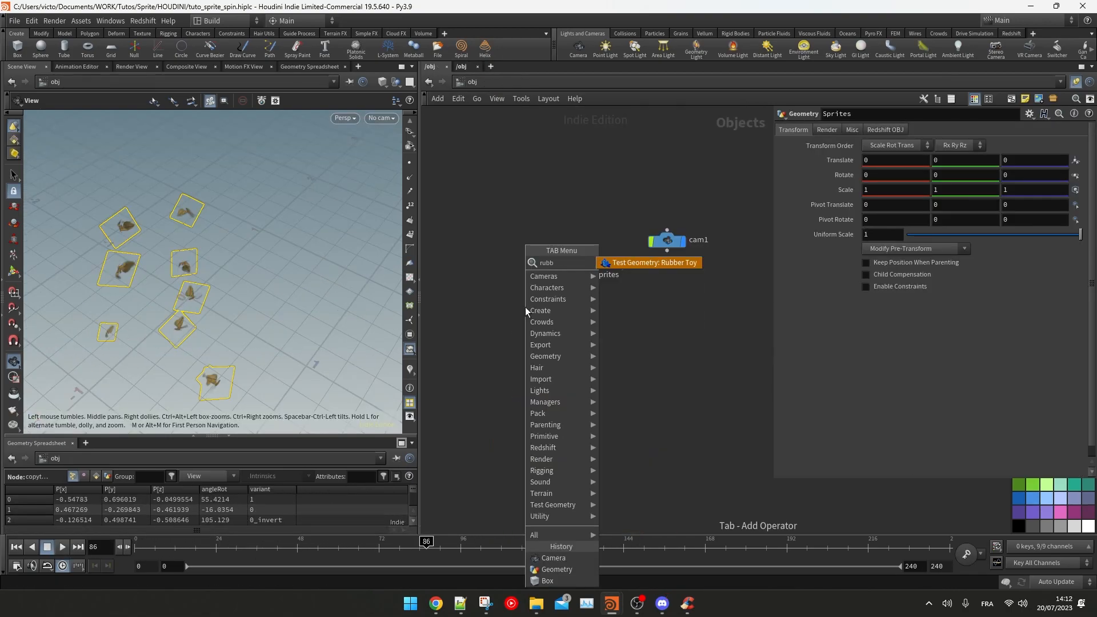
Step: Add a Test Geometry: Rubber Toy object and place it below the Sprites object
key(Return)
click(526, 307)
drag(530, 310, 584, 346)
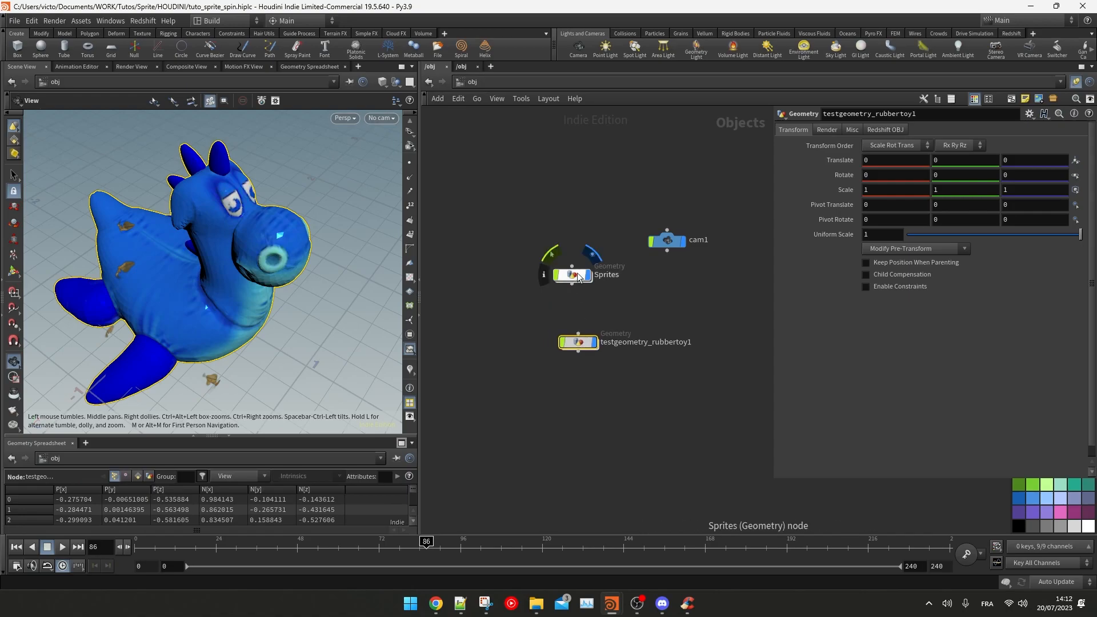
Step: Open the Sprites network and examine the sprites around the rubber toy and the Circles Paths nodes
double_click(574, 276)
scroll(593, 331, down, 4)
middle_drag(554, 199, 561, 285)
scroll(189, 252, down, 2)
drag(228, 268, 182, 240)
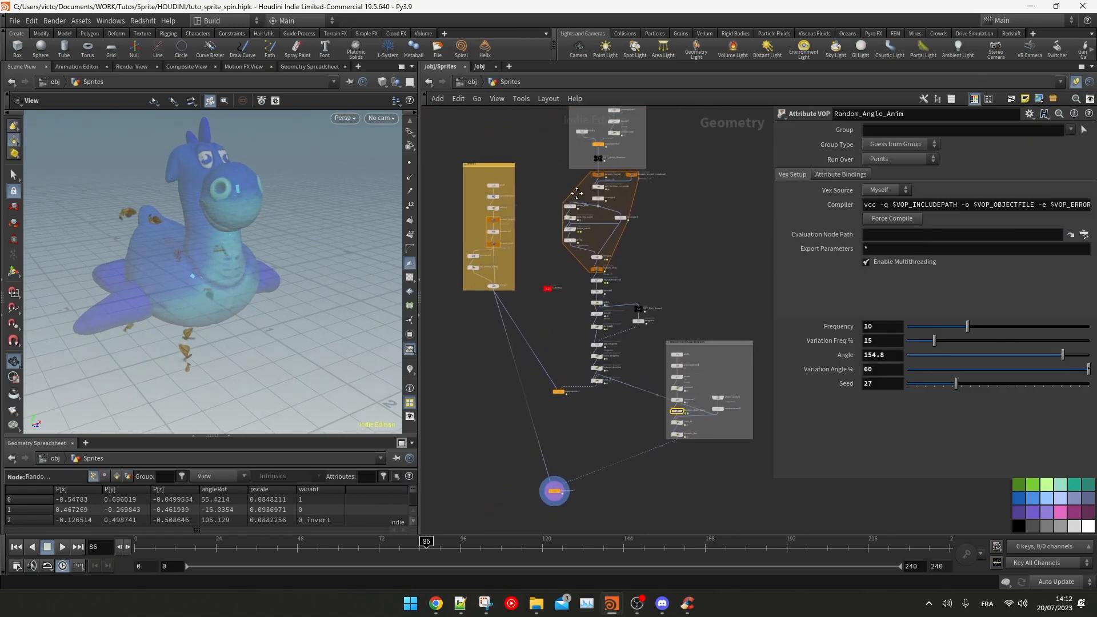
scroll(578, 149, up, 4)
middle_drag(578, 149, 592, 280)
mouse_move(188, 251)
mouse_down()
mouse_move(179, 253)
mouse_move(194, 254)
mouse_up()
scroll(628, 235, up, 2)
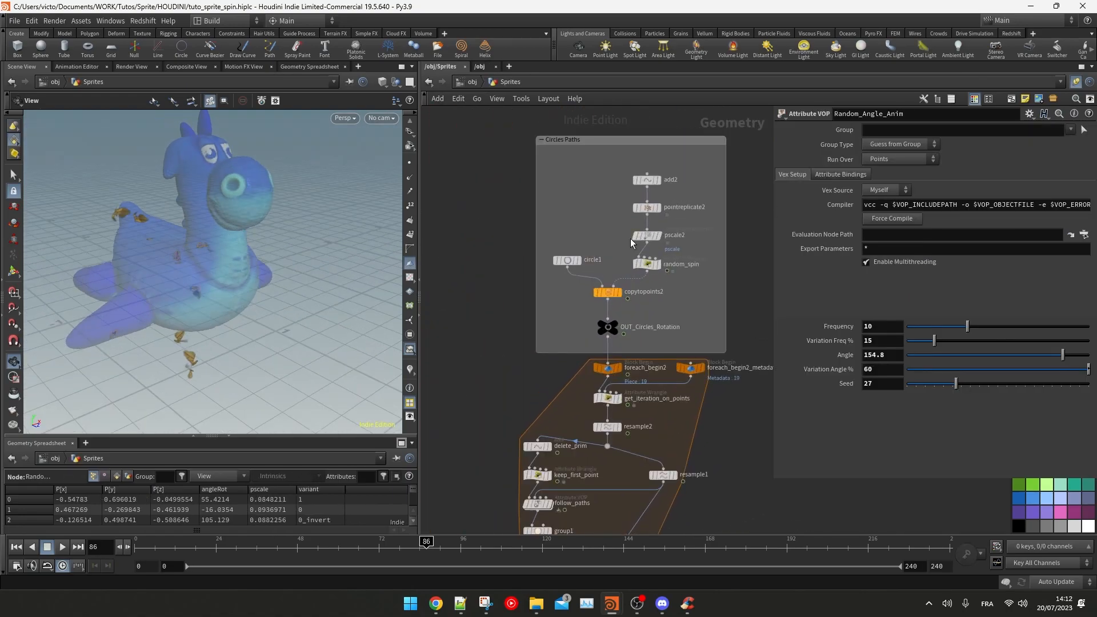
Step: Add an Attribute VOP between pscale2 and copytopoints2 and rename it random_horizontal_spin
key(Tab)
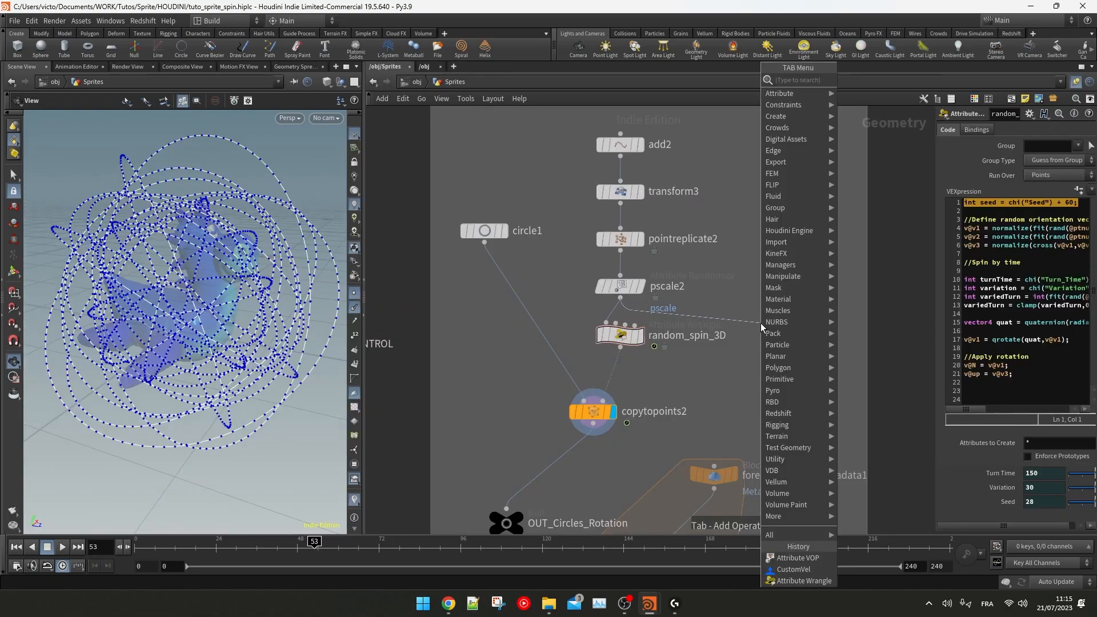
text(attribvop)
key(Return)
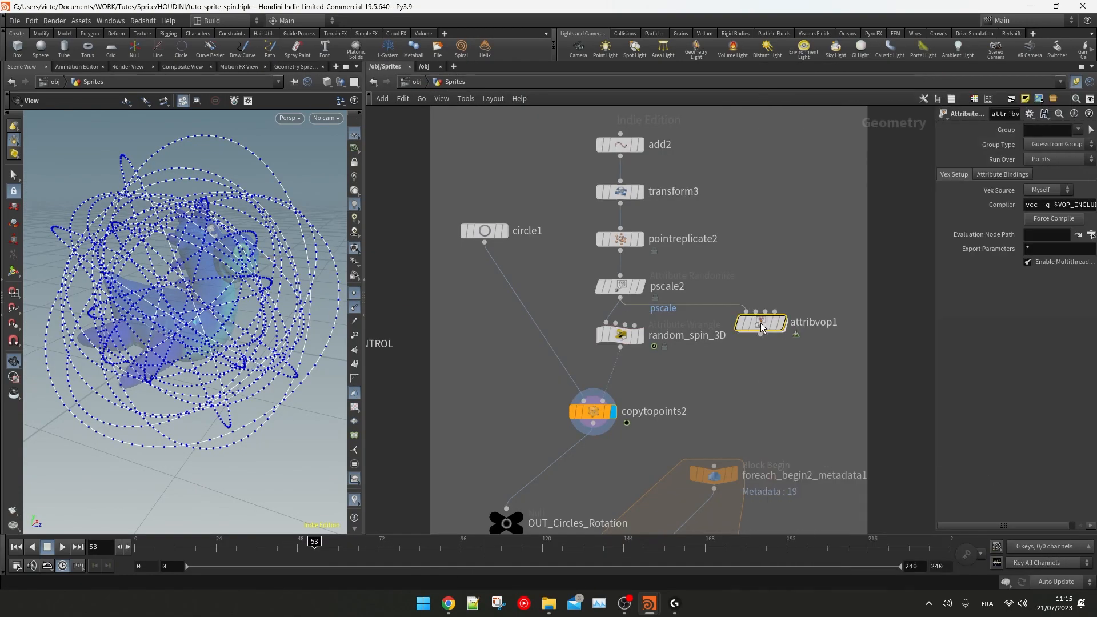
double_click(800, 323)
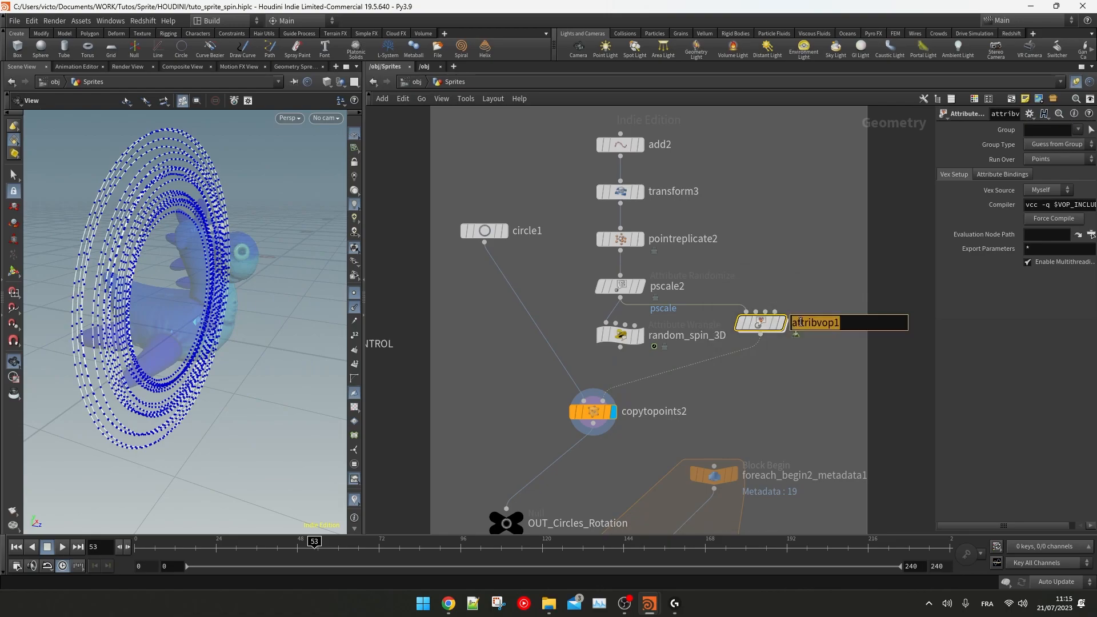
Step: Show circle1's parameters and enlarge the parameter area to check its settings
click(484, 231)
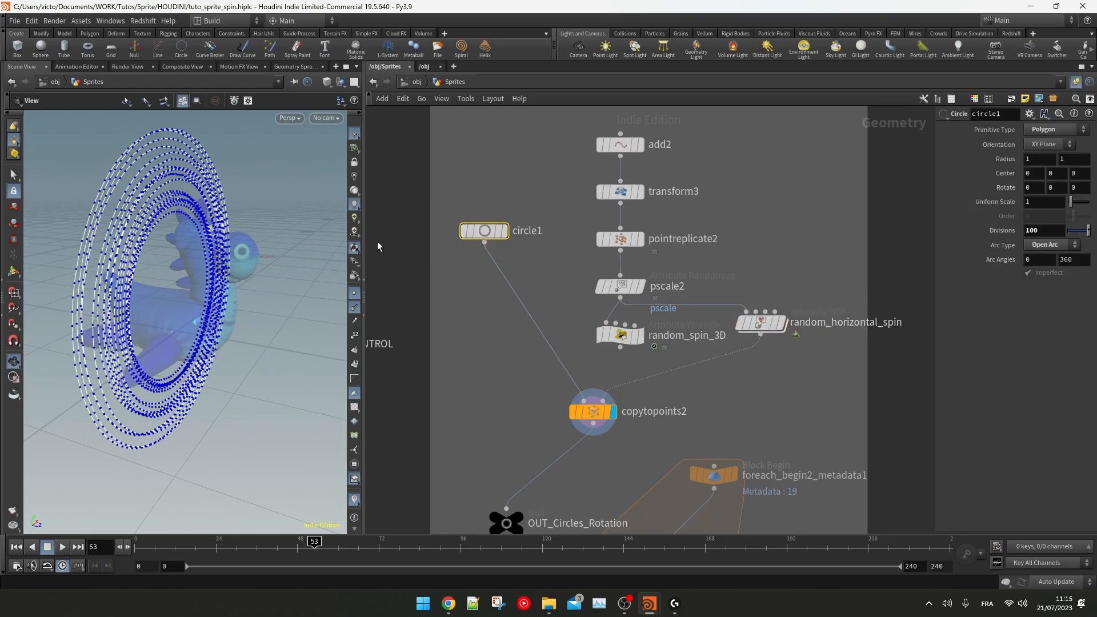
drag(931, 191, 758, 177)
click(863, 167)
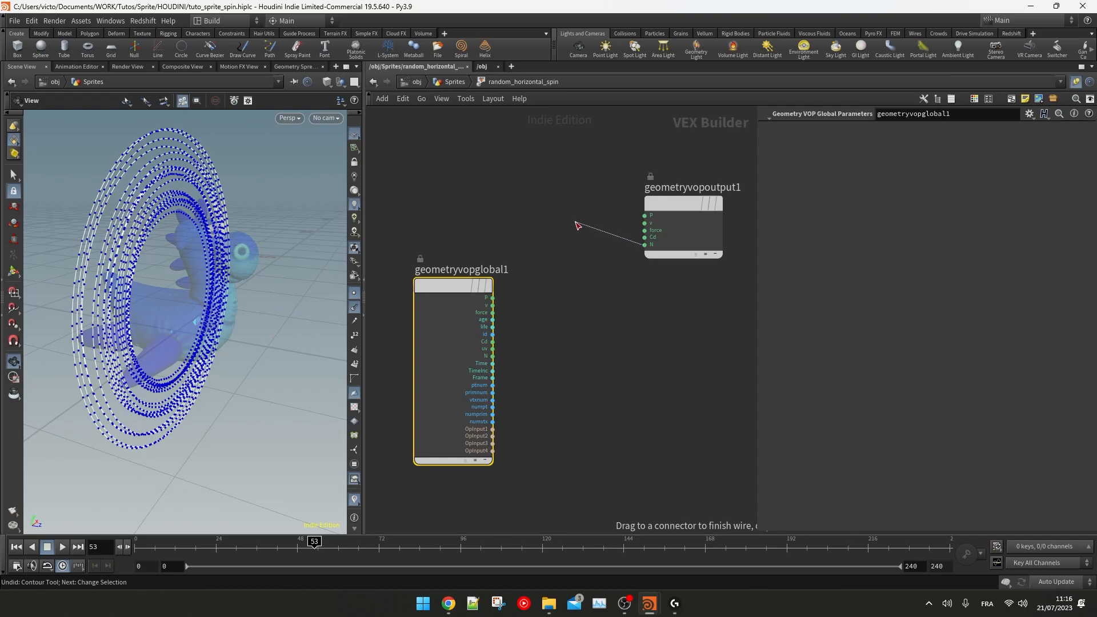
Step: Inside random_horizontal_spin, feed the output's N from a new Constant of type 3 Floats (vector) set to 0, 1, 0
key(Tab)
text(con)
key(Return)
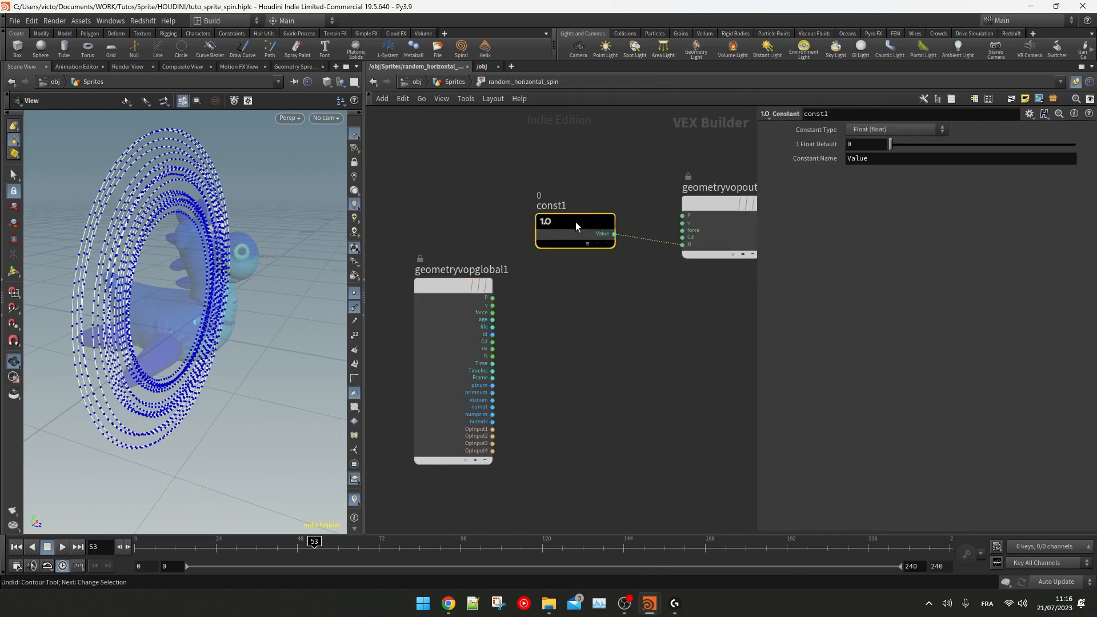
click(886, 137)
click(887, 157)
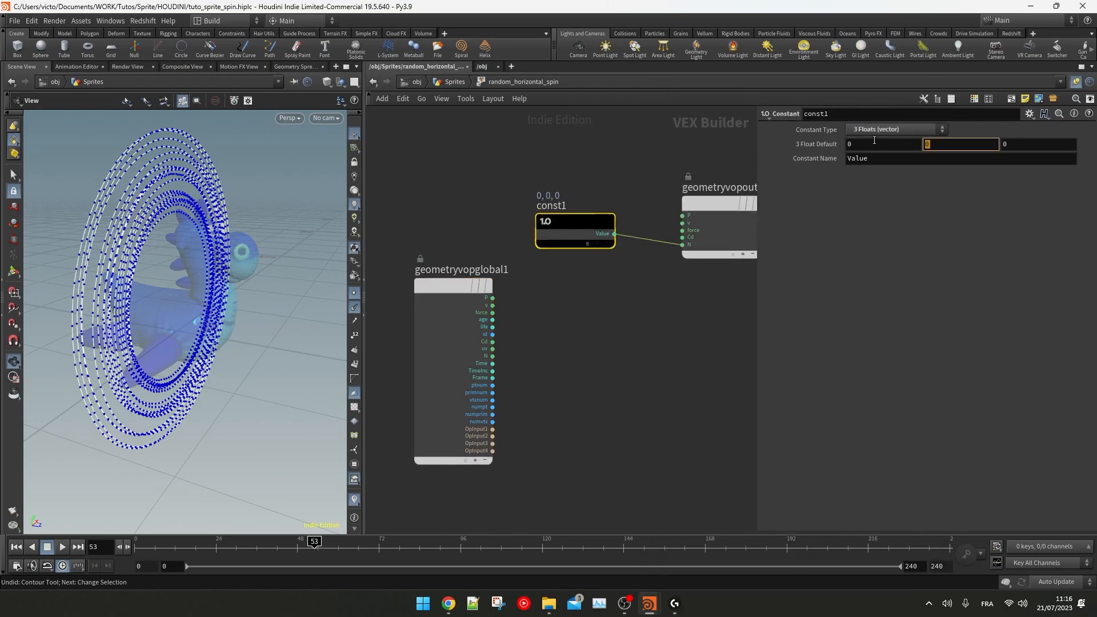
text(1)
key(Return)
Step: Add a Bind node named rot with type 4 Floats (vector4)
scroll(517, 272, down, 2)
key(Tab)
text(bind)
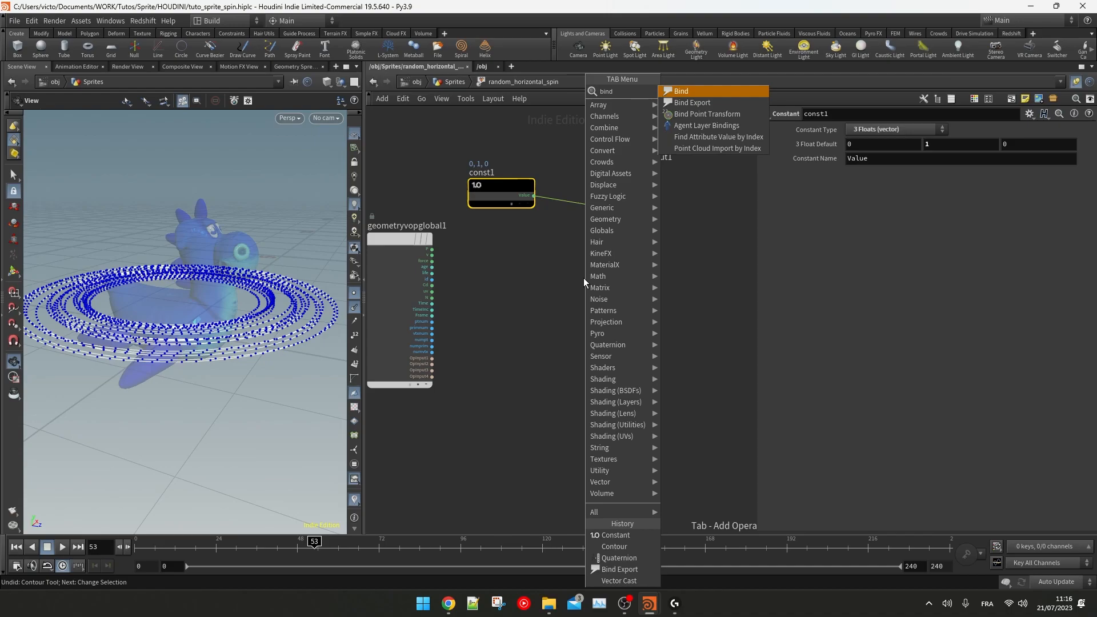
key(Return)
click(632, 295)
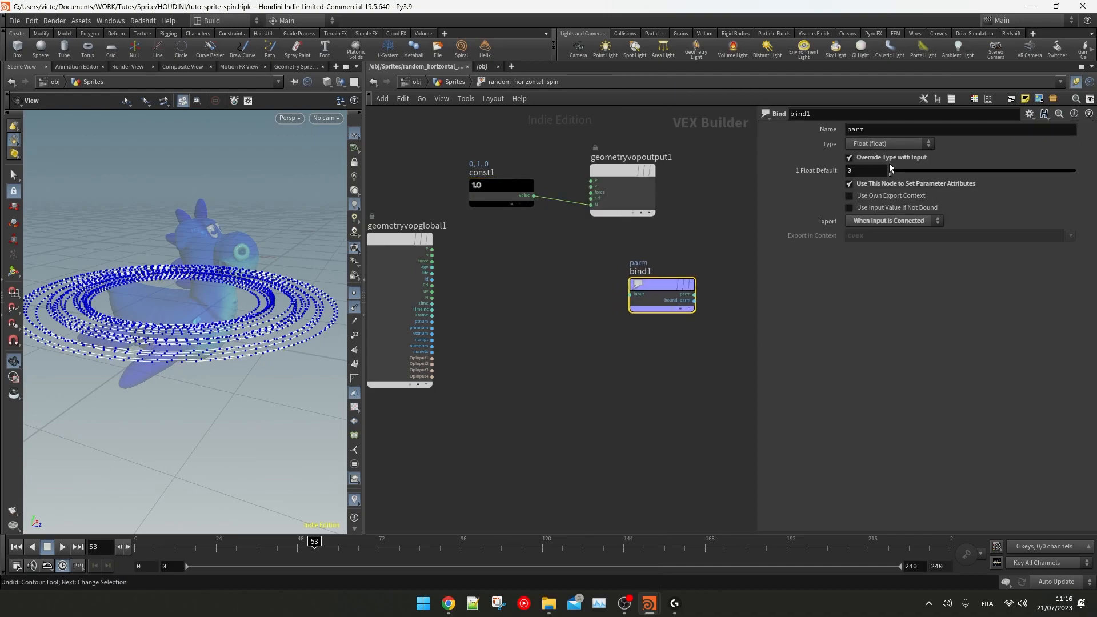
text(rot)
key(Return)
click(865, 144)
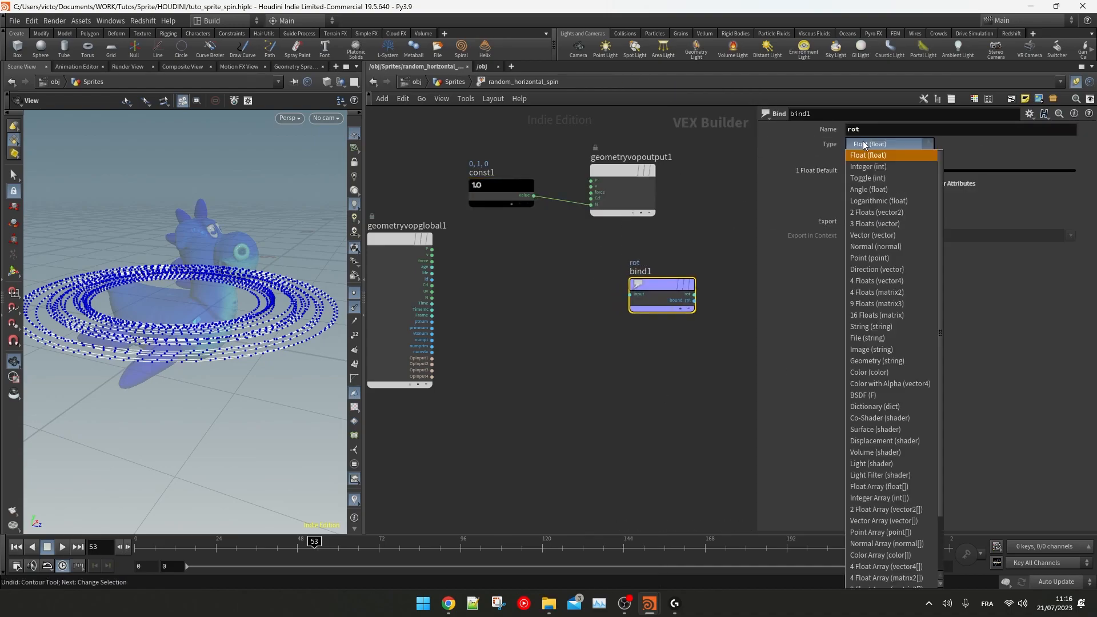
click(872, 280)
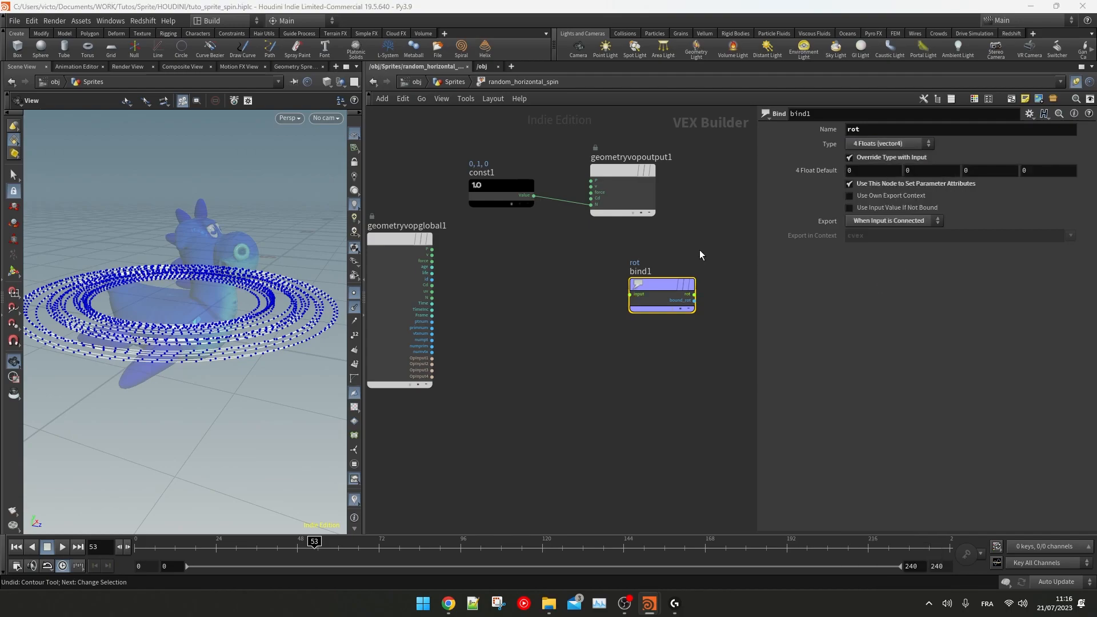
Step: Add a Quaternion node feeding the rot bind, with axis 0, 1, 0 and angle 1
key(Tab)
text(qa)
key(BackSpace)
text(ua)
key(Return)
click(574, 279)
scroll(574, 279, up, 2)
drag(574, 279, 596, 284)
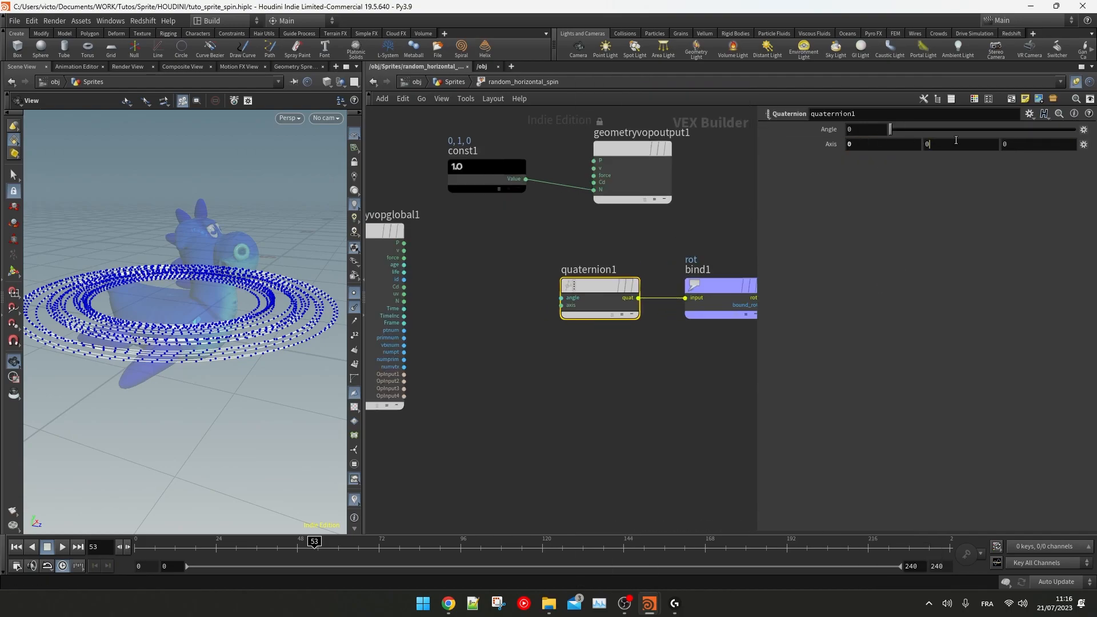
drag(890, 130, 1017, 123)
Step: Feed the quaternion's angle from a new Degrees to Radians node and test its Degrees value
key(Tab)
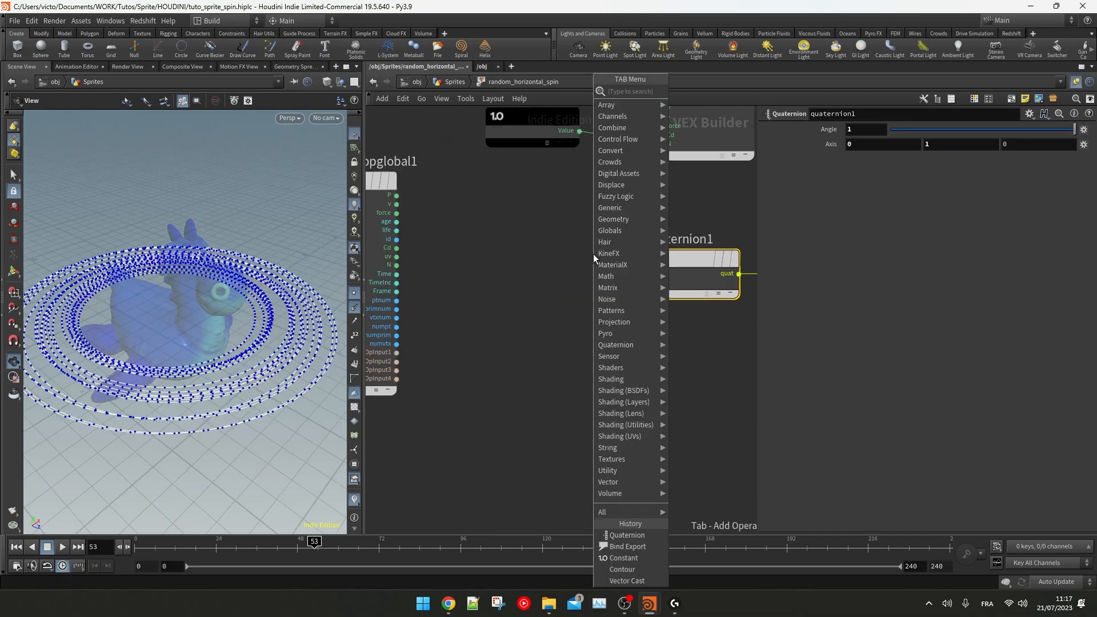
text(d)
key(BackSpace)
text(radi)
key(Down)
key(Return)
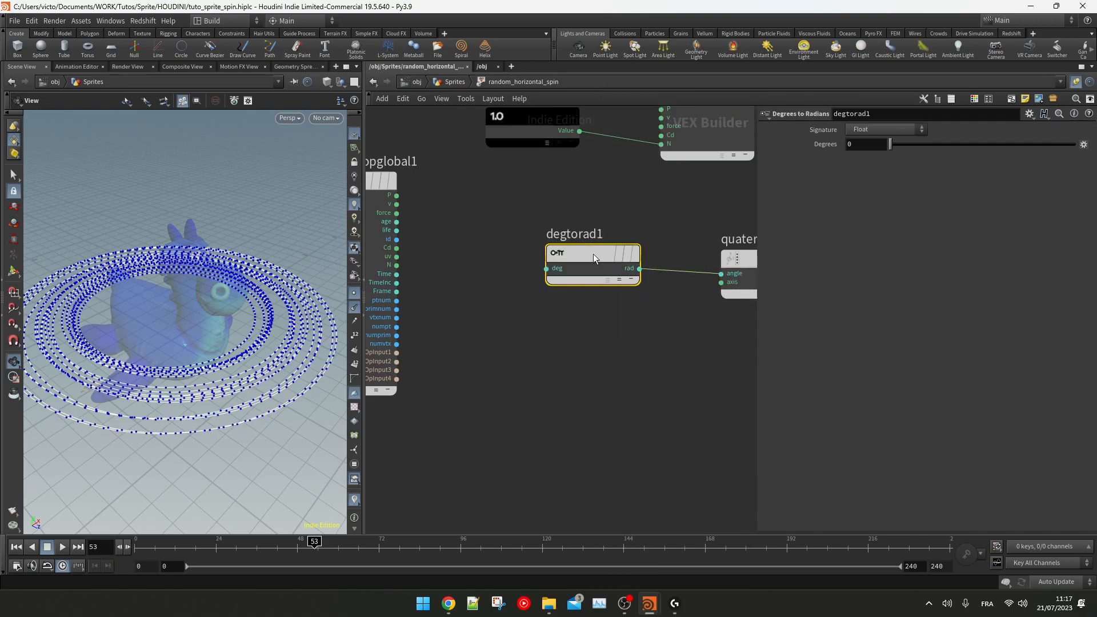
scroll(580, 224, down, 1)
middle_drag(568, 206, 590, 208)
drag(601, 247, 626, 251)
drag(897, 146, 1076, 144)
Step: Add a Random node and connect its output to a new Fit Range node
key(Tab)
text(random)
key(Return)
click(526, 313)
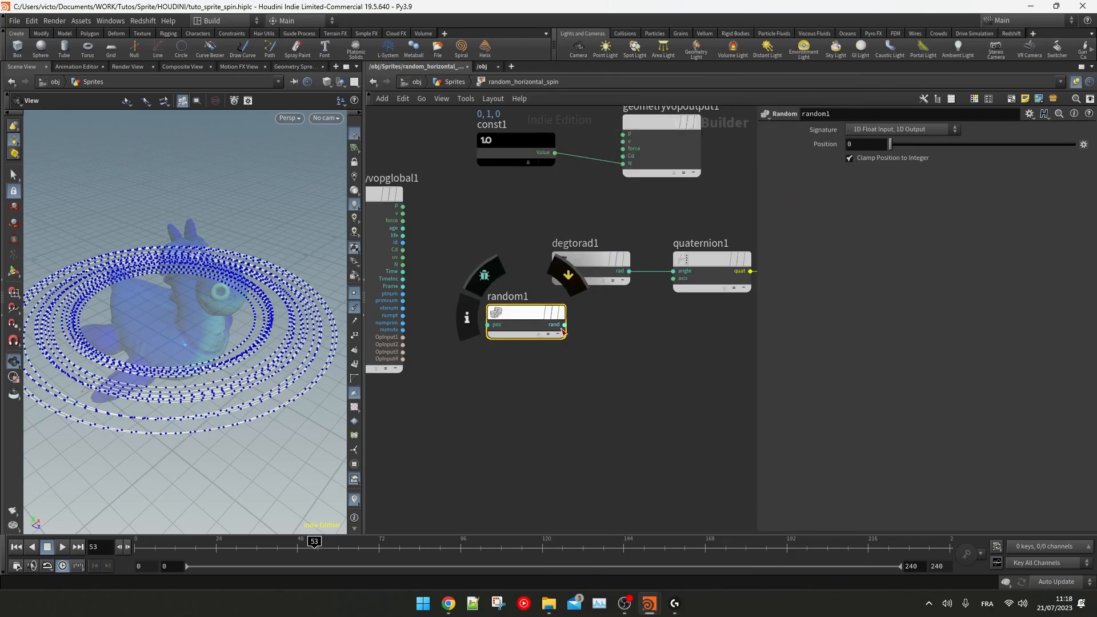
key(Tab)
text(fit)
key(Return)
click(660, 328)
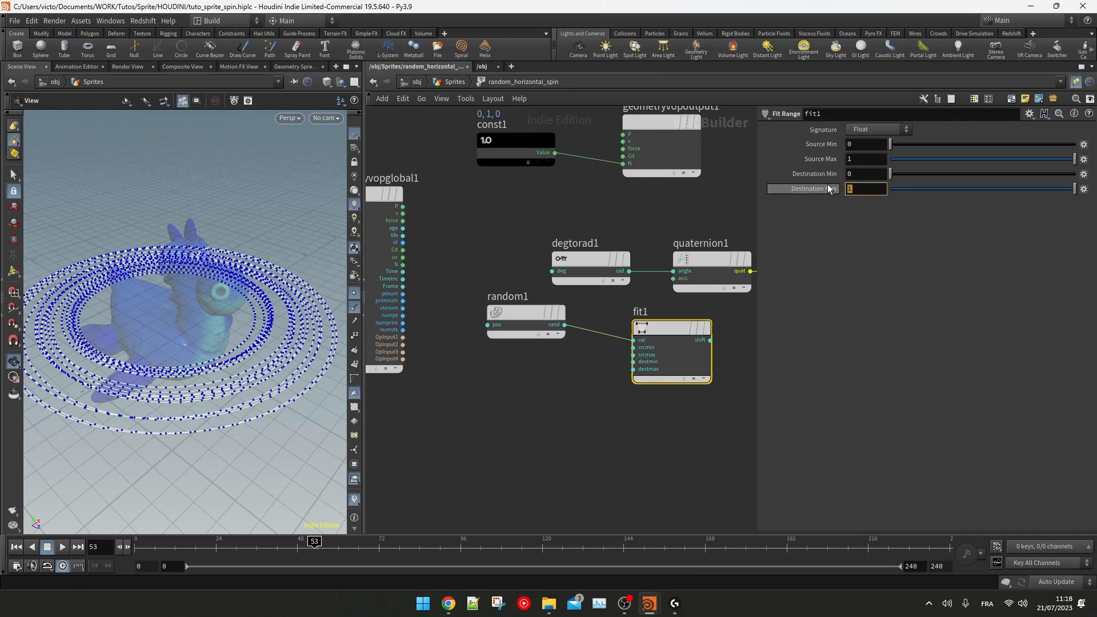
Step: Set fit1's Destination Max to 360, connect its output to degtorad1, and drive random1's position with ptnum
drag(566, 289, 554, 273)
drag(487, 325, 446, 272)
click(404, 294)
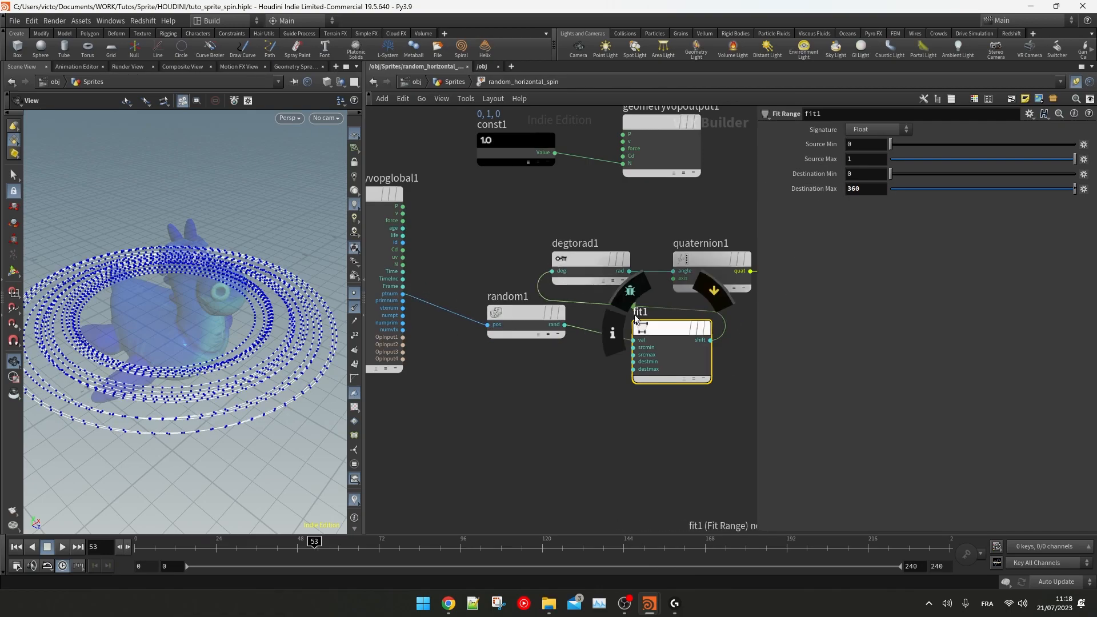
Step: Return to the Sprites network and display the final butterfly sprites around the rubber toy
key(u)
scroll(508, 130, down, 4)
middle_drag(503, 347, 589, 114)
scroll(551, 364, up, 1)
middle_drag(551, 366, 553, 264)
click(483, 518)
drag(188, 285, 208, 246)
Step: Examine the sprites around the toy from frame 0 and review the nodes back up to random_horizontal_spin
mouse_move(144, 547)
mouse_down()
mouse_move(320, 545)
mouse_move(129, 541)
mouse_up()
middle_drag(490, 191, 484, 324)
middle_click(491, 189)
middle_drag(417, 162, 430, 230)
drag(157, 248, 192, 296)
middle_drag(523, 178, 516, 337)
scroll(523, 257, up, 1)
middle_drag(536, 153, 499, 238)
scroll(664, 262, up, 2)
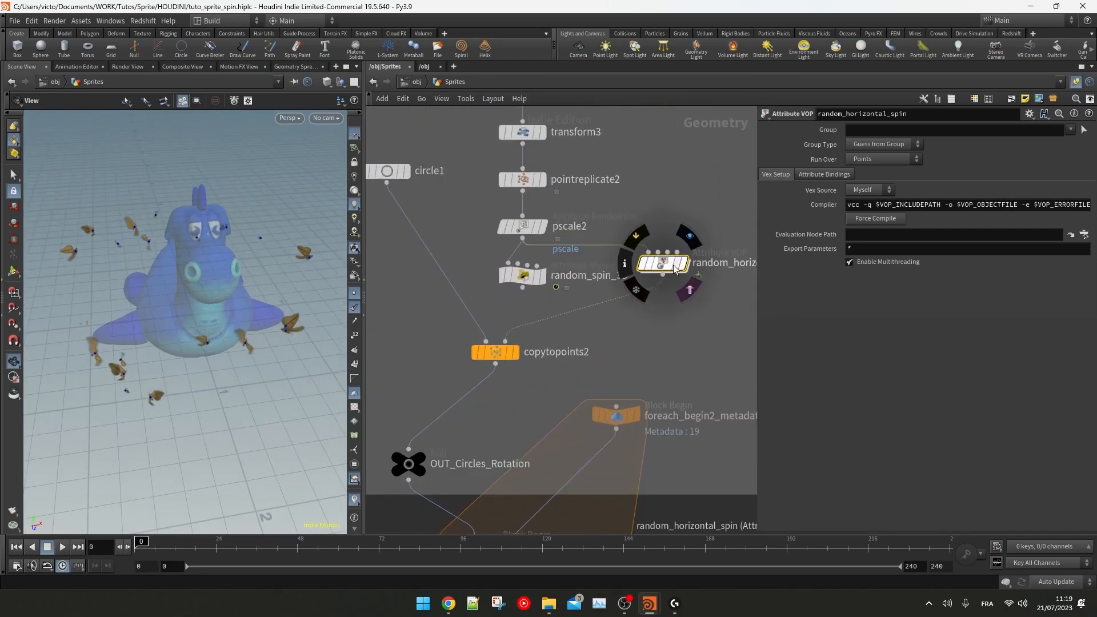
Step: Open the random_horizontal_spin Attribute VOP to inspect it and scrub the animation to review the sprites' motion around the toy
double_click(664, 264)
scroll(605, 354, down, 1)
middle_drag(589, 380, 496, 381)
drag(200, 251, 246, 278)
scroll(240, 297, down, 2)
drag(126, 542, 769, 480)
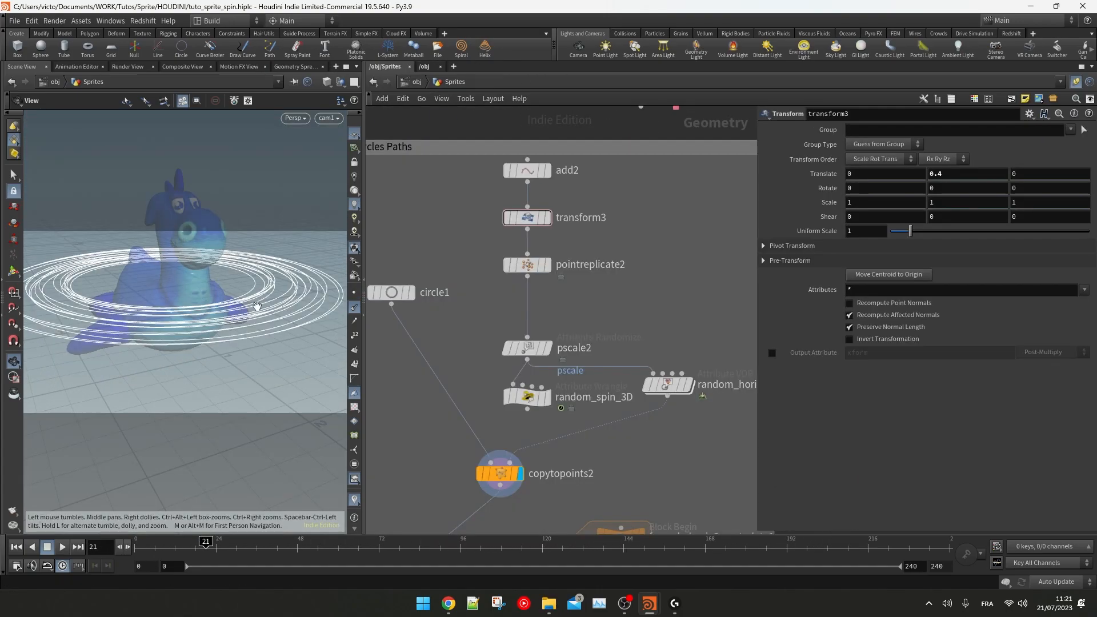
Step: Adjust the Shape settings of pointreplicate2 while checking the circle paths around the toy
drag(257, 307, 242, 277)
click(528, 268)
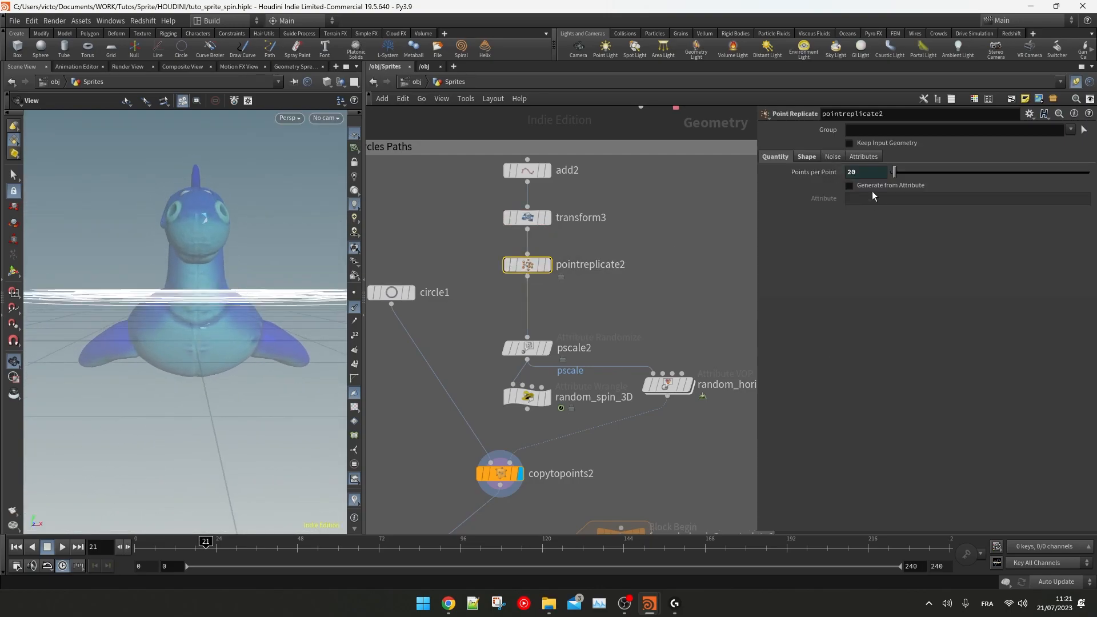
mouse_move(894, 232)
mouse_down()
mouse_move(906, 232)
mouse_move(892, 230)
mouse_up()
middle_drag(956, 216, 1046, 217)
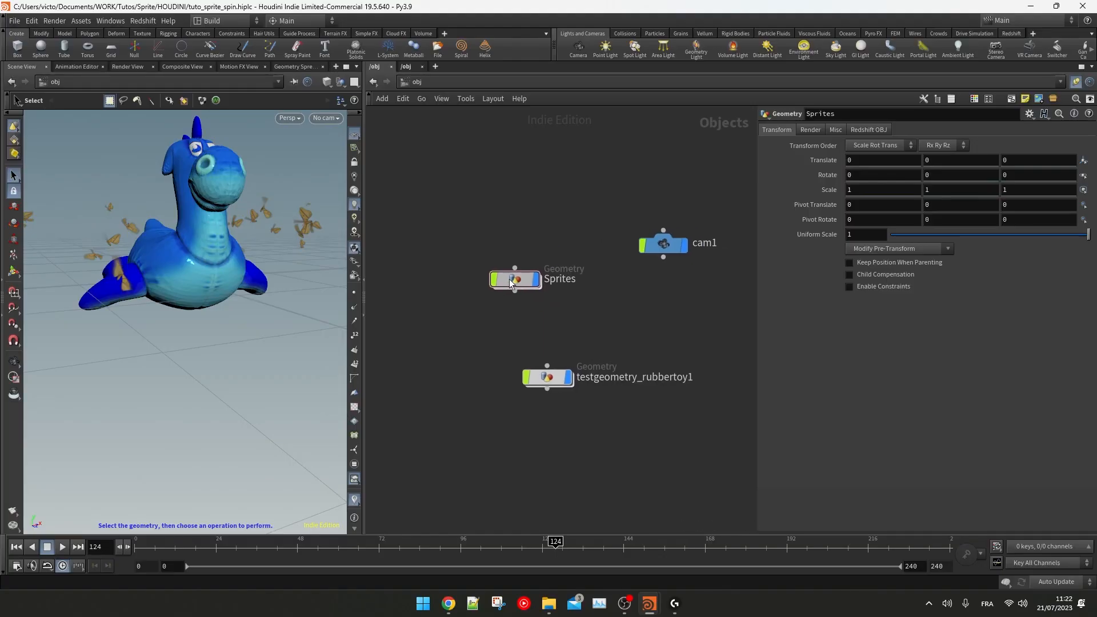
Step: Hide the testgeometry_rubbertoy1 object and add a Geometry object named Spheres
drag(543, 389, 559, 351)
click(590, 343)
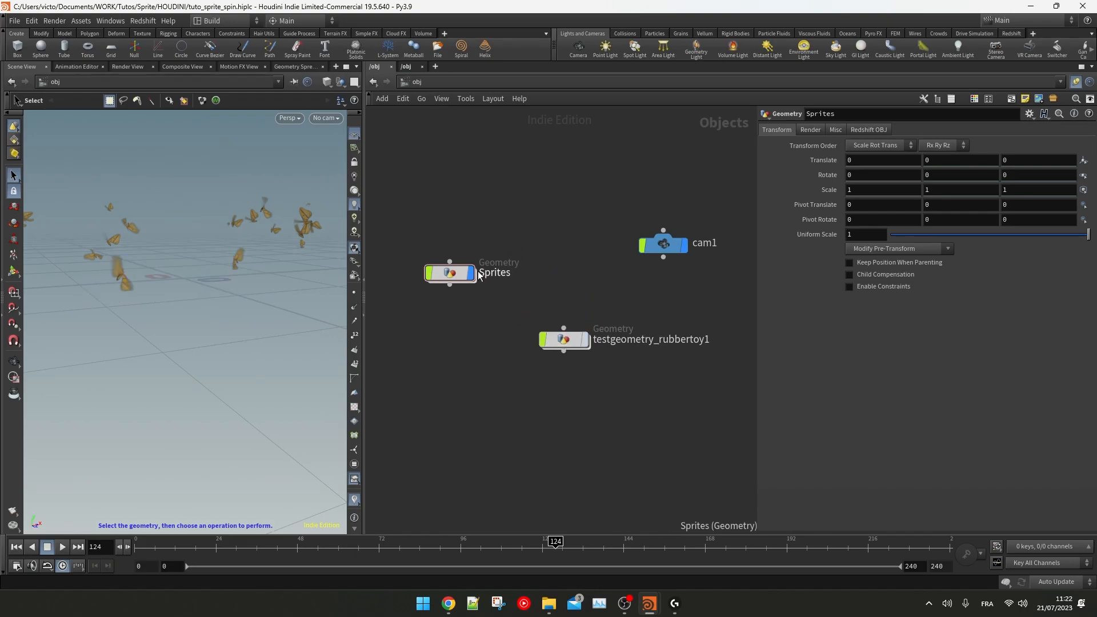
key(Tab)
text(geo)
key(Return)
click(524, 244)
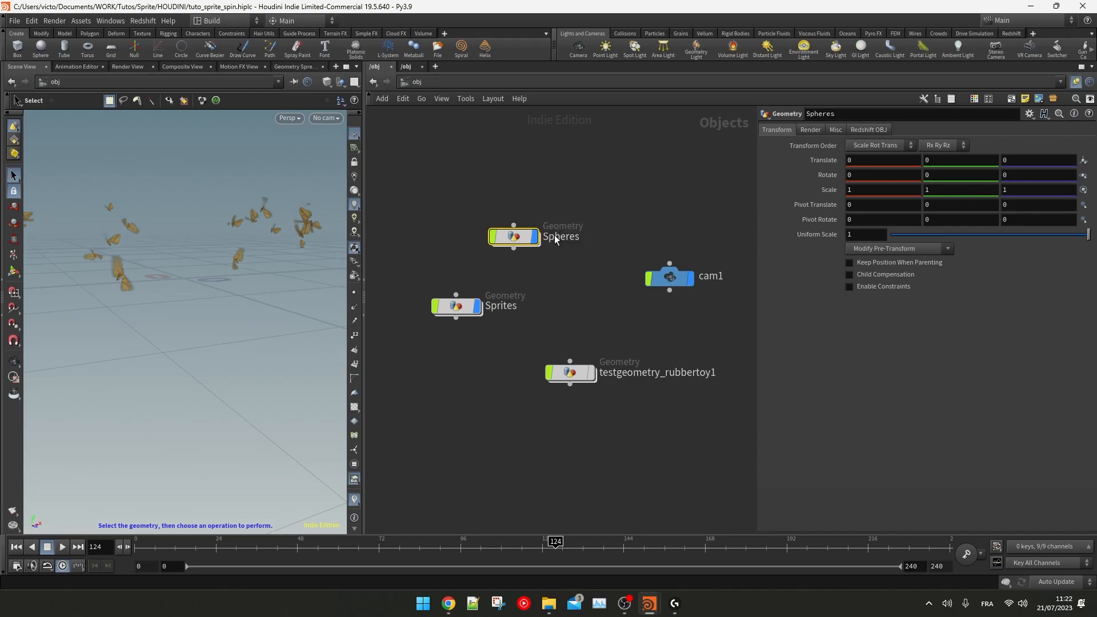
Step: Inside the Spheres object, add a Circle node and set its orientation to ZX Plane
double_click(533, 246)
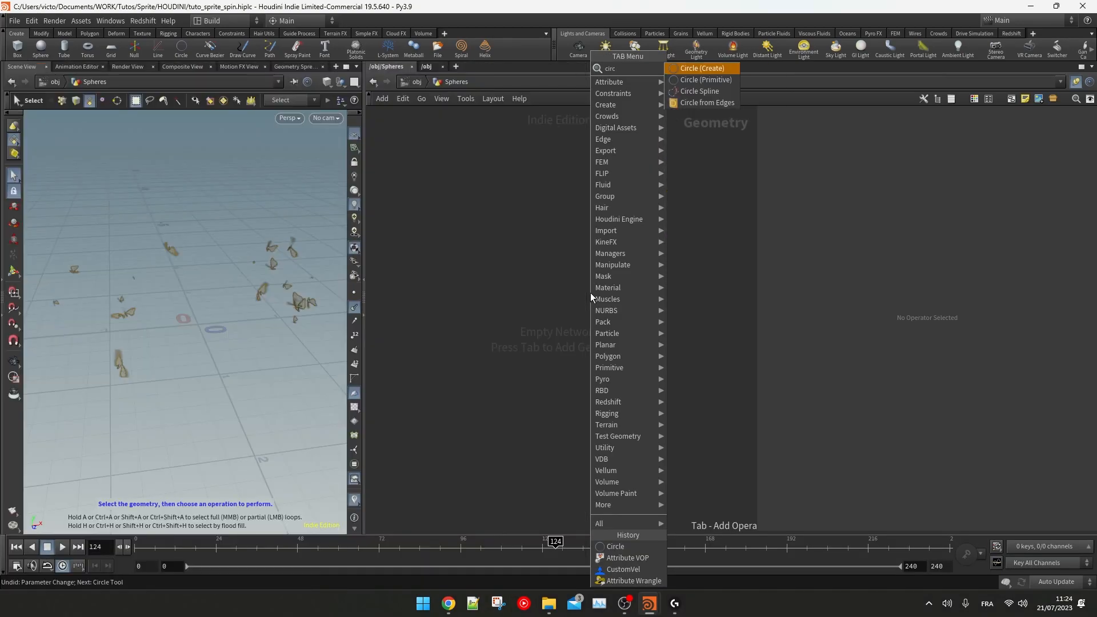
key(Return)
click(590, 292)
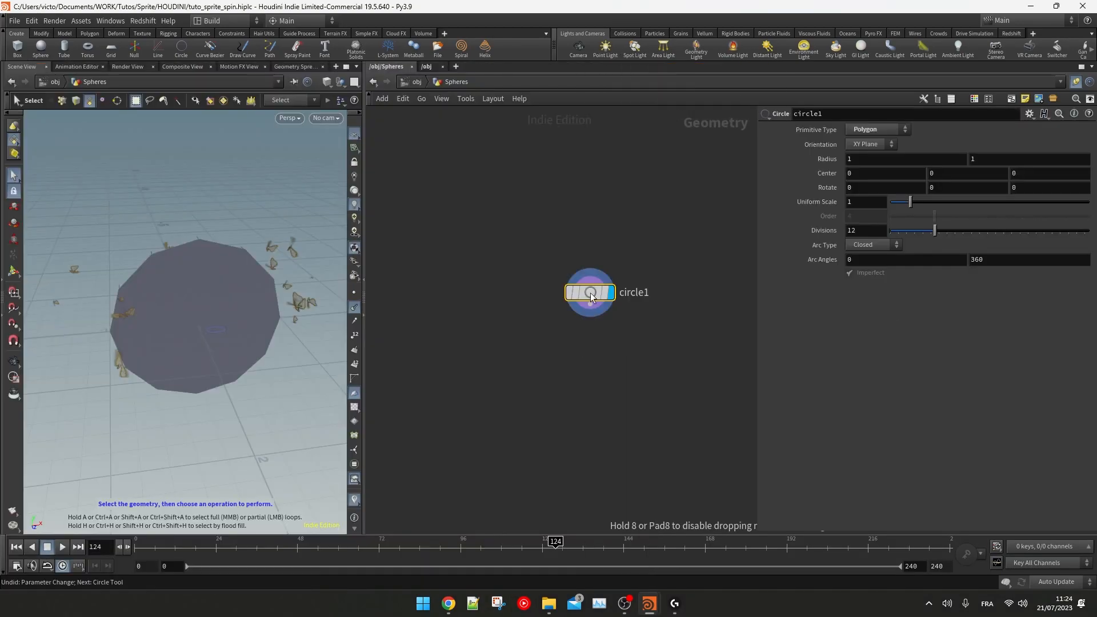
click(861, 145)
click(858, 178)
alt+drag(304, 286, 207, 280)
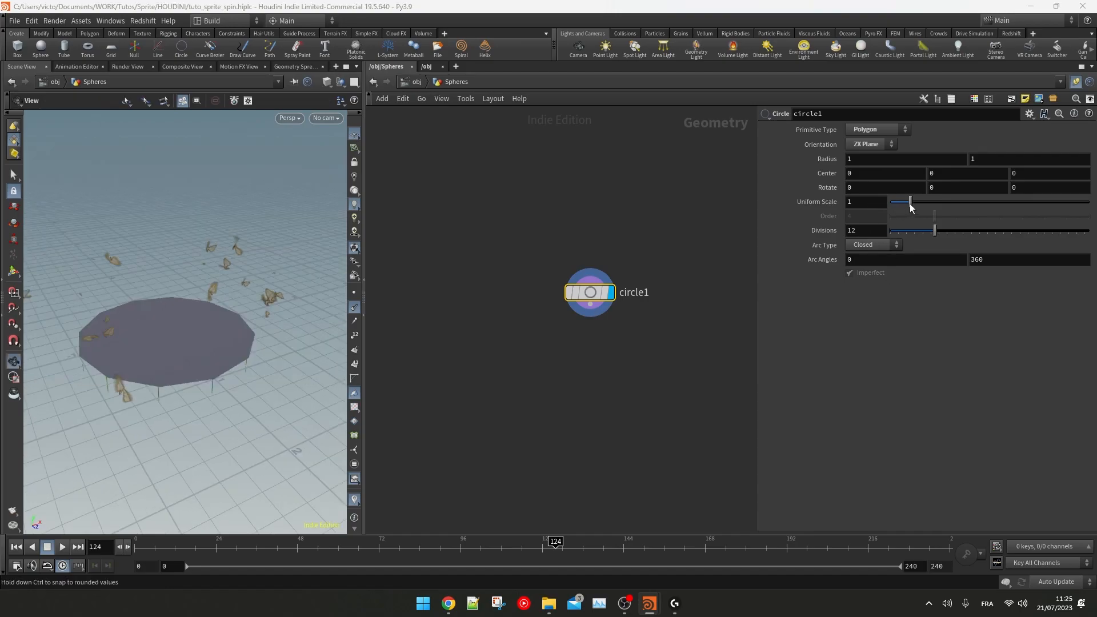
Step: Set the circle's uniform scale to 0.29 and divisions to 50, and rename the node CIRCLE_SOURCE
drag(911, 207, 906, 207)
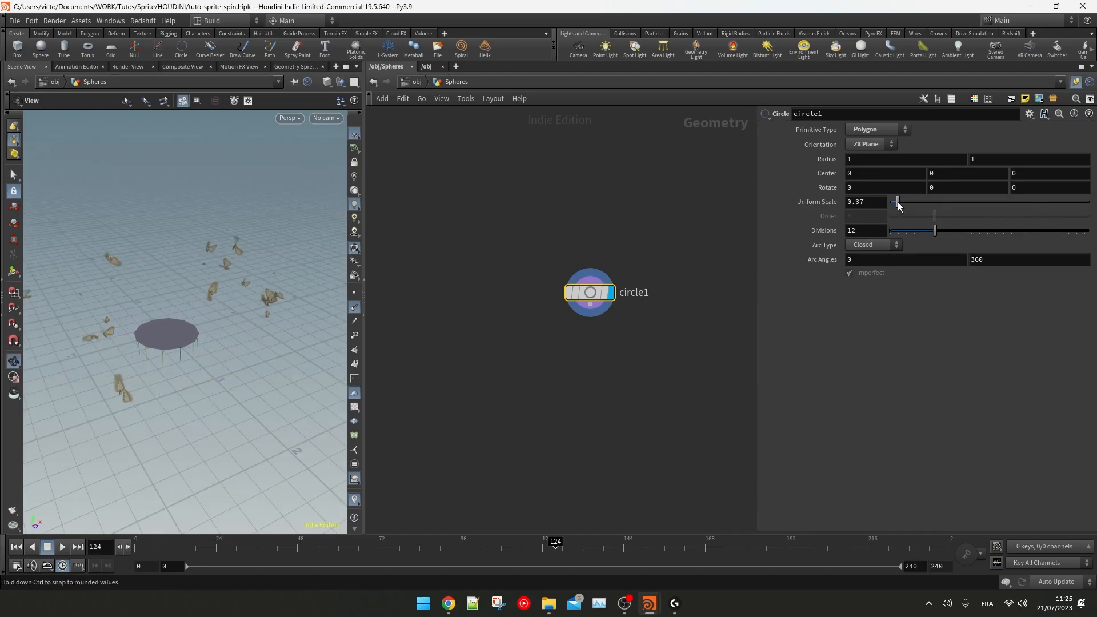
alt+middle_drag(218, 294, 238, 250)
alt+right_drag(238, 250, 291, 274)
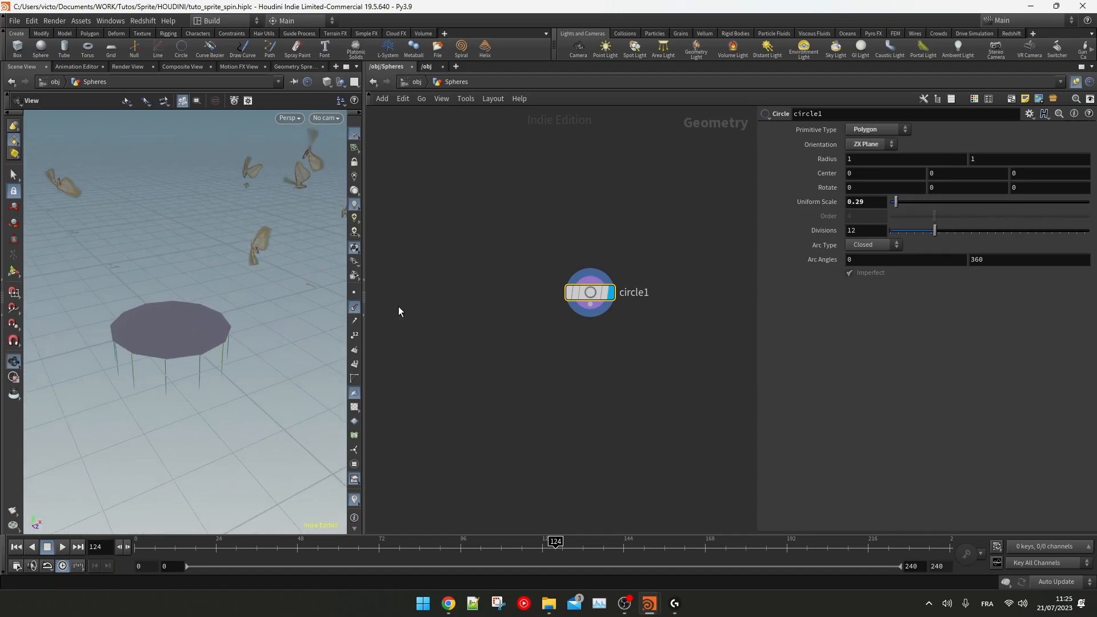
alt+drag(212, 312, 227, 365)
alt+right_drag(246, 343, 311, 331)
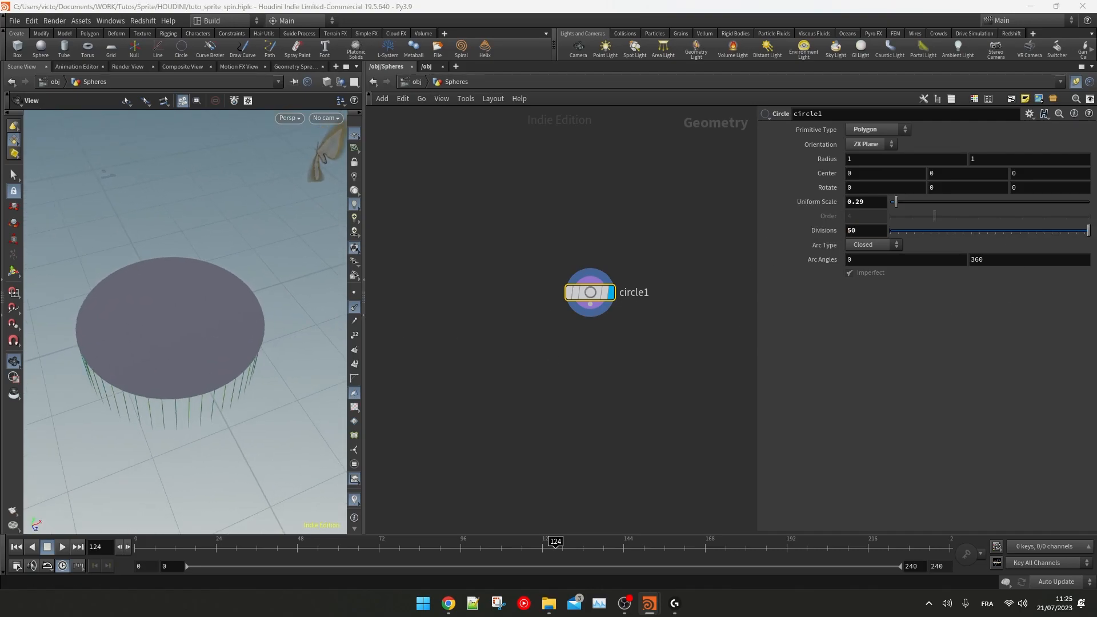
double_click(635, 293)
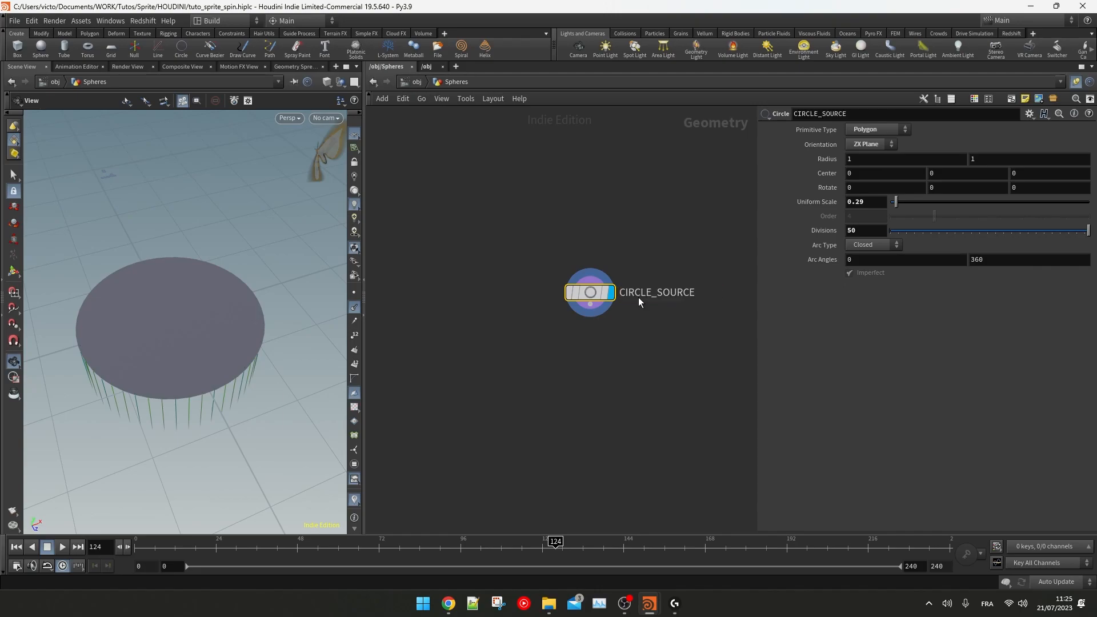
Step: Connect a Scatter node below CIRCLE_SOURCE and display its points in the viewport
middle_drag(653, 297, 640, 296)
key(Tab)
text(sca)
click(694, 60)
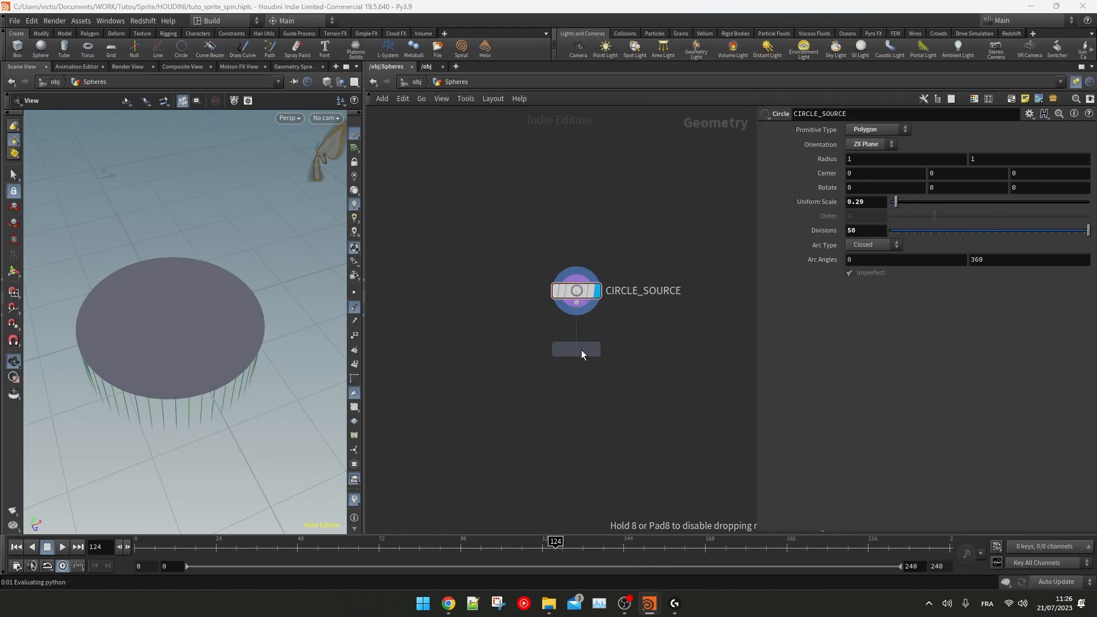
click(582, 350)
click(597, 357)
click(355, 292)
Step: Set the scatter's Force Total Count to 30 and disable Relax Iterations
mouse_move(255, 309)
alt+mouse_down()
mouse_move(238, 311)
mouse_move(256, 294)
alt+mouse_up()
scroll(256, 293, up, 3)
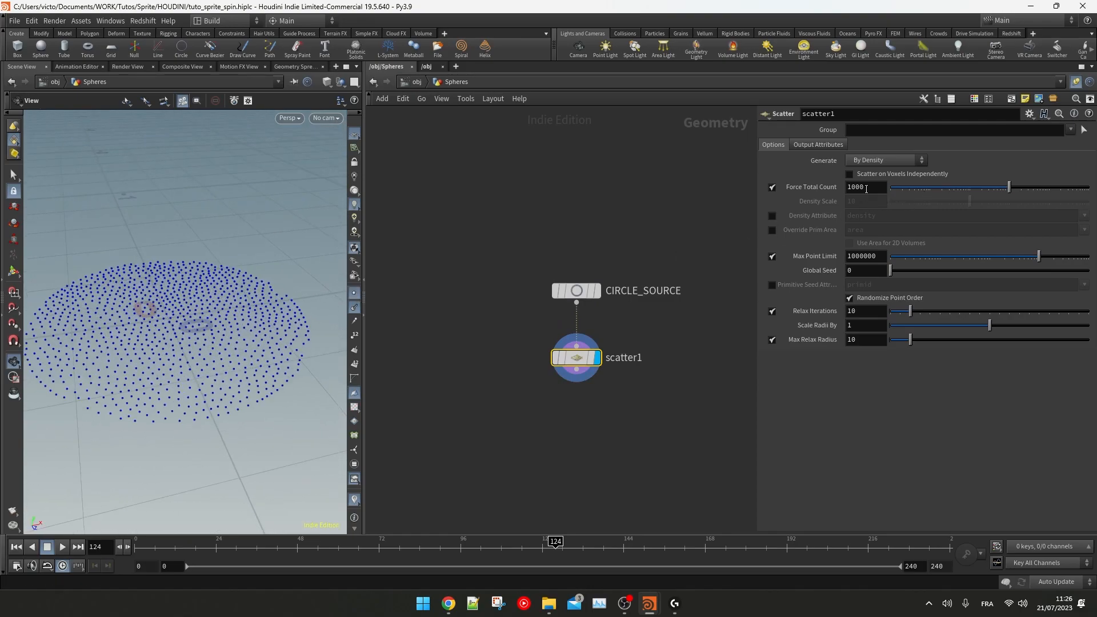
key(Return)
click(772, 311)
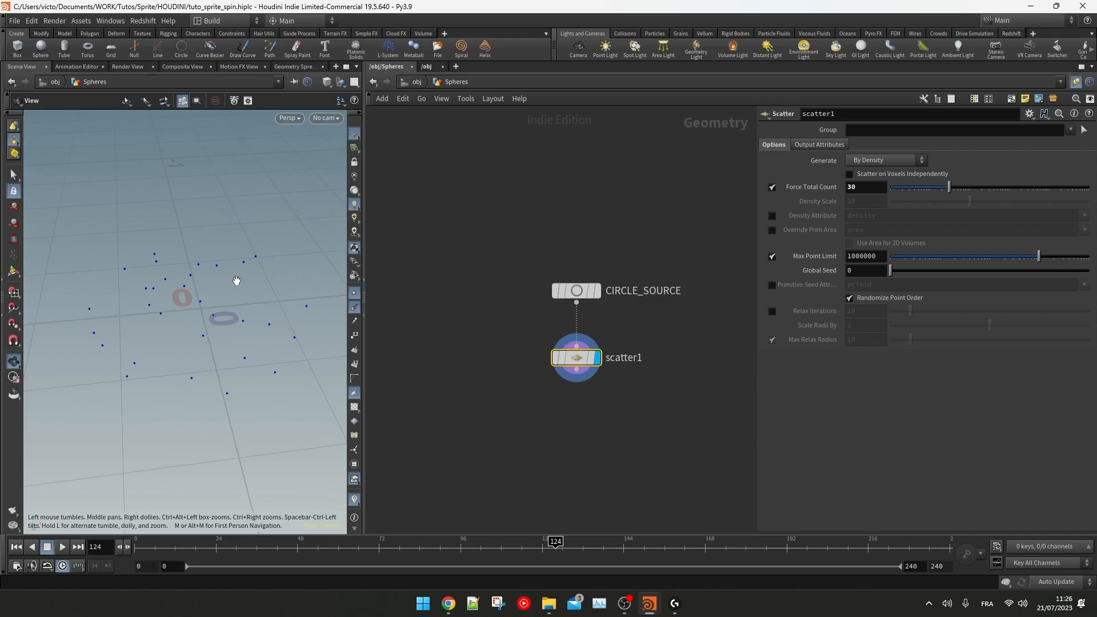
Step: Add a Sphere node beside CIRCLE_SOURCE
middle_drag(453, 289, 494, 280)
key(Tab)
text(sph)
key(Return)
click(494, 280)
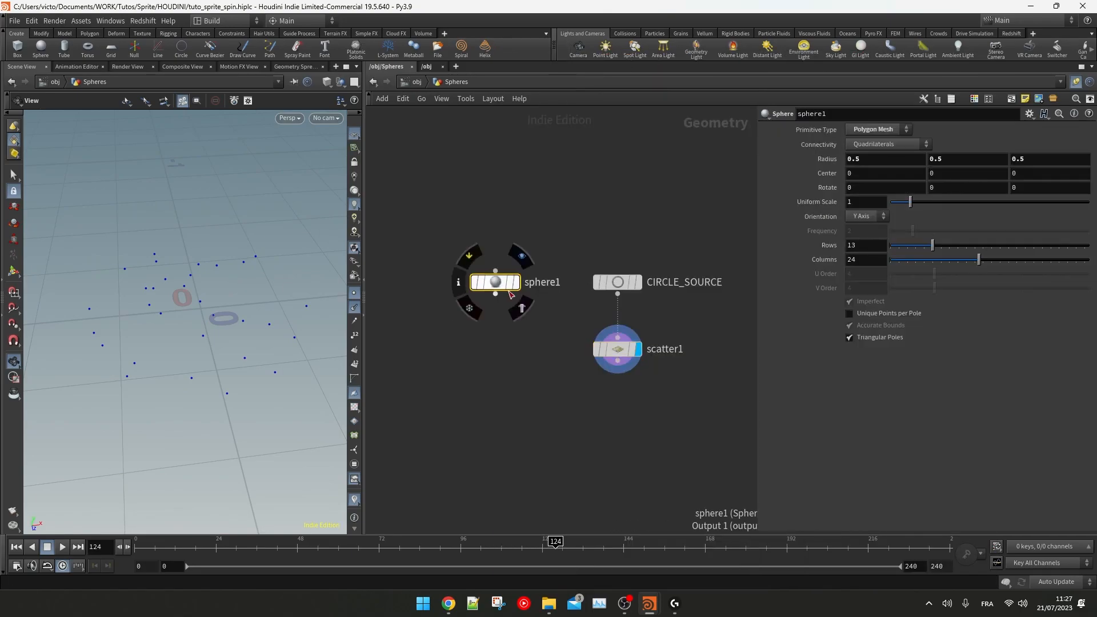
Step: Add a Copy to Points node below the sphere and scatter nodes
middle_drag(549, 404, 561, 373)
key(Tab)
text(copyto)
key(Down)
key(Return)
click(561, 372)
Step: Wire sphere1 and scatter1 into copytopoints1 as source and target points, and display the copied spheres
drag(507, 261, 551, 361)
drag(629, 328, 570, 360)
click(583, 373)
click(355, 307)
scroll(226, 266, down, 5)
drag(226, 265, 183, 332)
drag(561, 372, 563, 426)
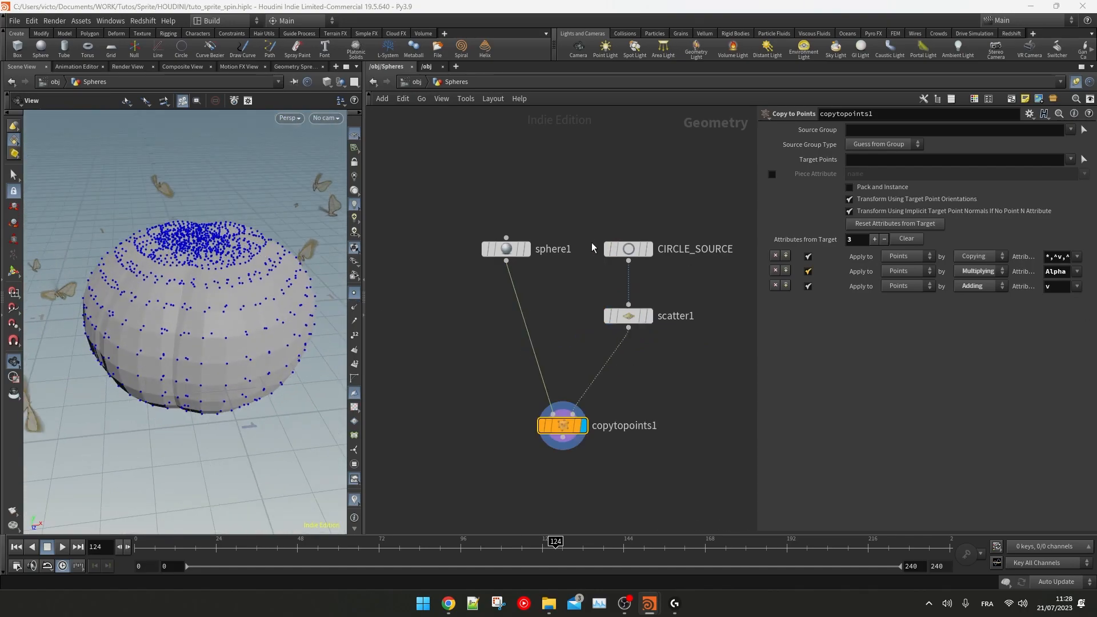
Step: Insert an Attribute Randomize node between scatter1 and copytopoints1 with pscale as its attribute name
middle_drag(499, 312, 493, 286)
key(Tab)
text(attr r)
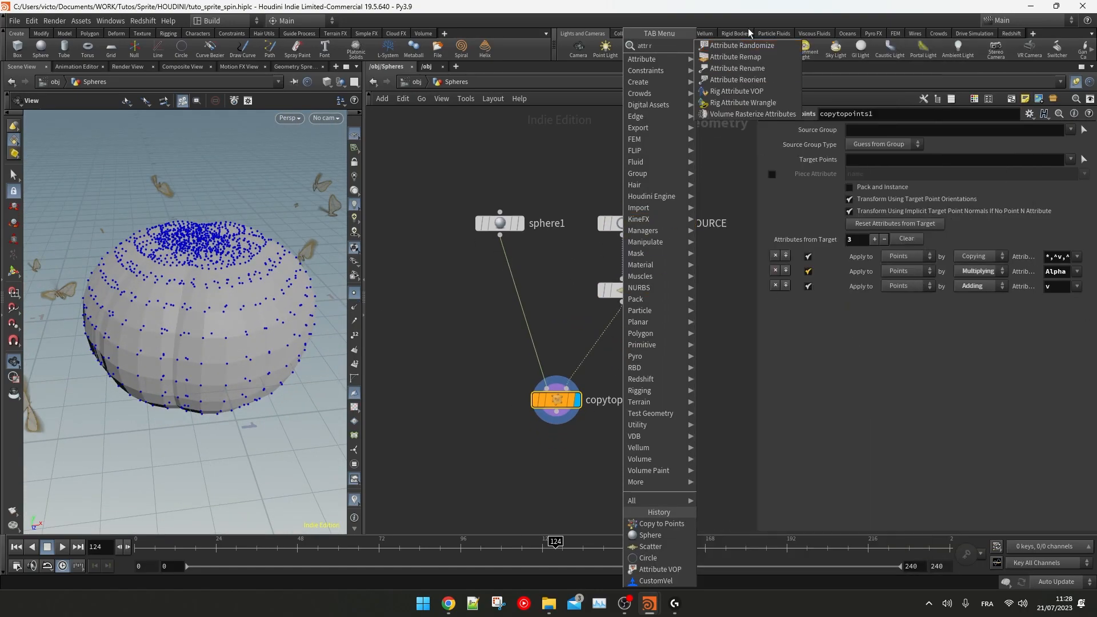
click(749, 45)
click(600, 338)
drag(601, 339, 623, 340)
drag(864, 174, 771, 189)
text(pscale)
key(Return)
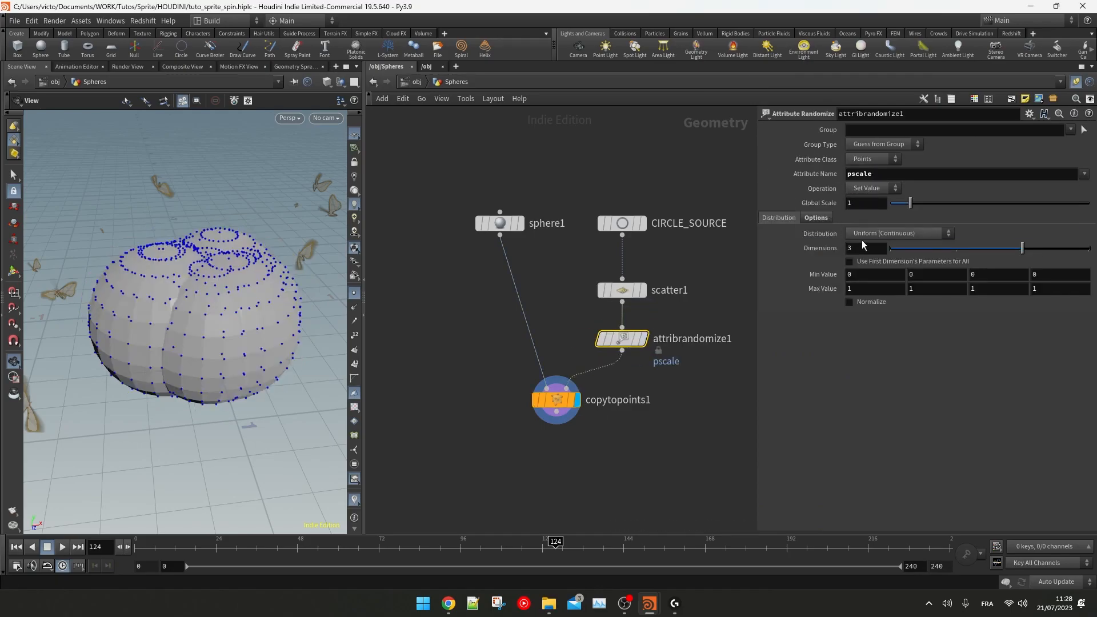
Step: Try randomizing pscale in 1 dimension from 0.1 to 0.6, and delete the Attribute Randomize node
mouse_move(863, 273)
middle_down()
mouse_move(836, 272)
mouse_move(915, 264)
mouse_move(879, 274)
middle_up()
drag(229, 269, 321, 284)
scroll(224, 267, up, 3)
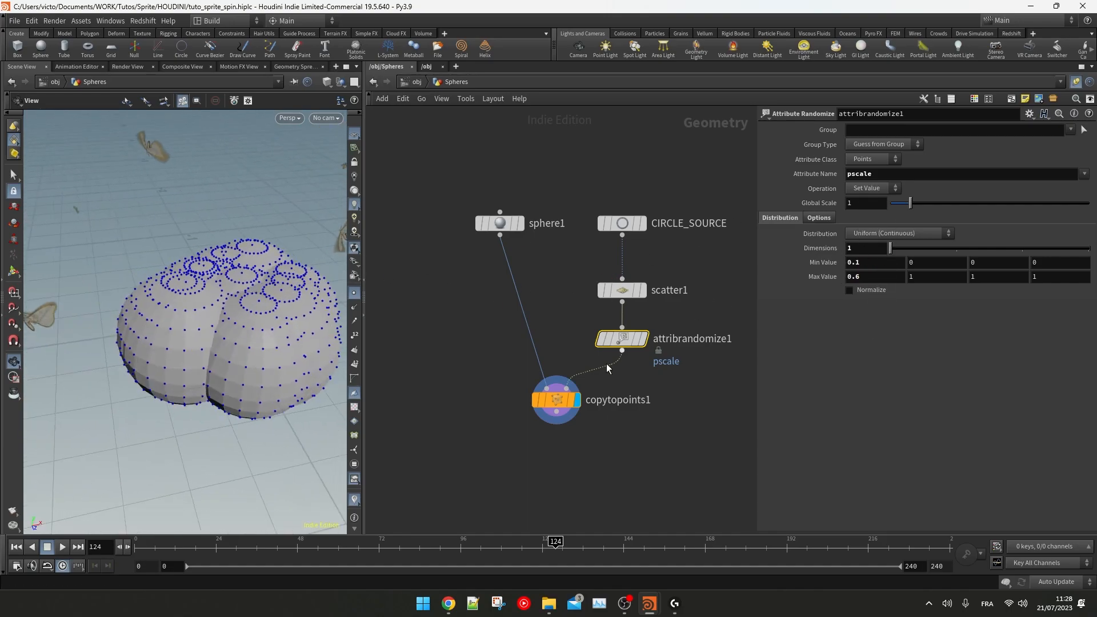
key(Delete)
Step: Insert an Attribute VOP between scatter1 and copytopoints1 and rename it pscale
key(Tab)
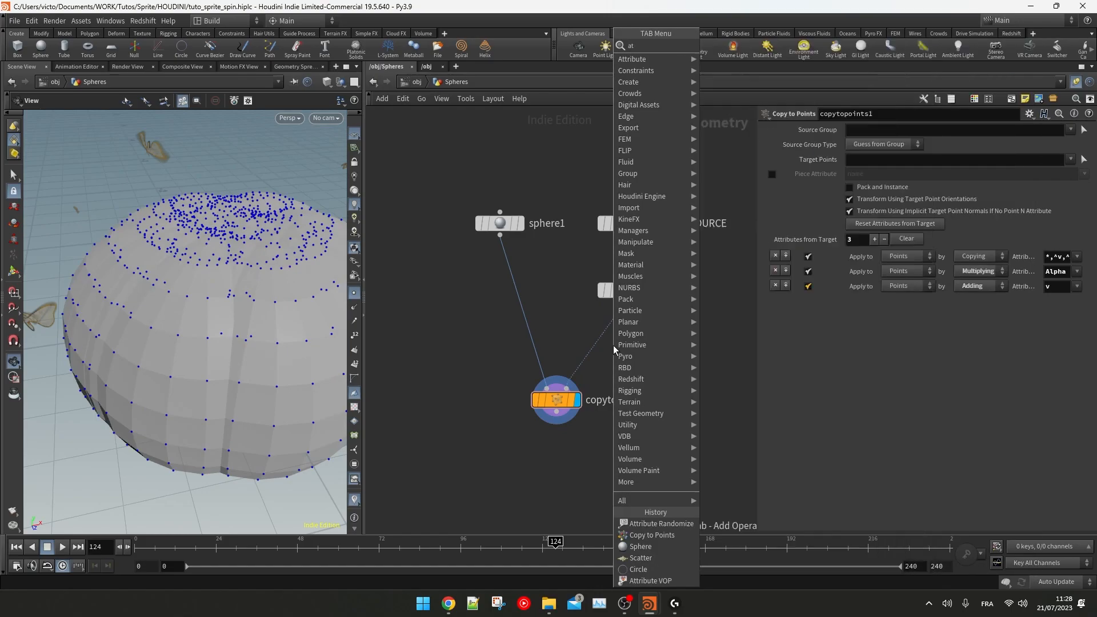
click(743, 105)
click(599, 341)
drag(598, 342, 622, 340)
double_click(674, 340)
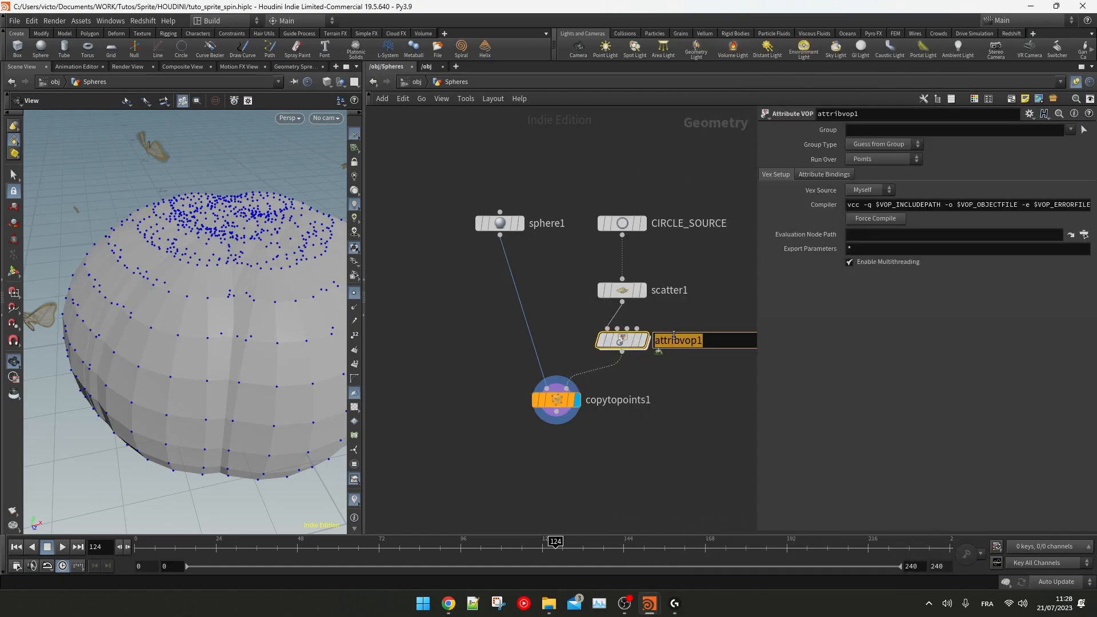
text(pscale)
key(Return)
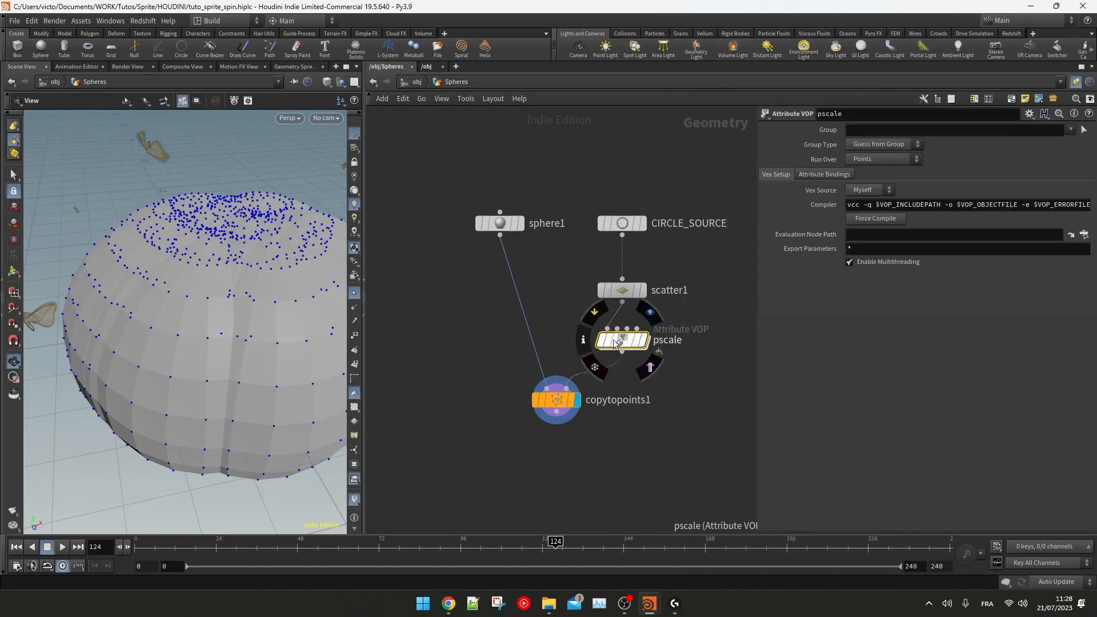
Step: Inside the pscale VOP, add a Bind node and set its name to pscale
double_click(622, 340)
key(Tab)
text(bind)
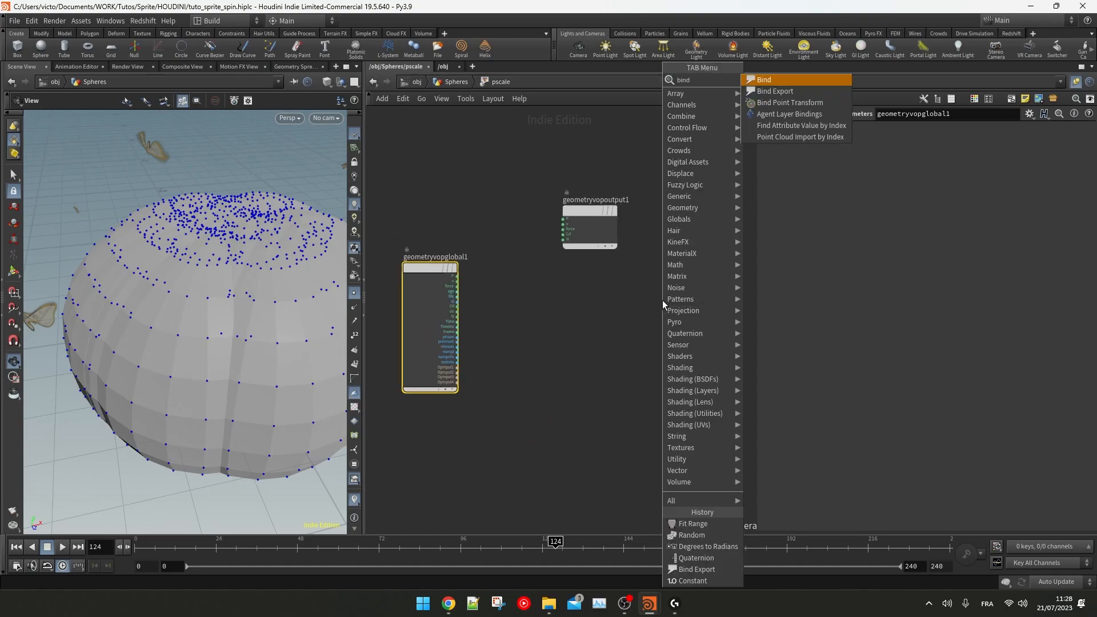
key(Return)
click(663, 300)
scroll(531, 291, up, 1)
drag(709, 308, 625, 297)
drag(865, 131, 815, 145)
text(pscale)
key(Return)
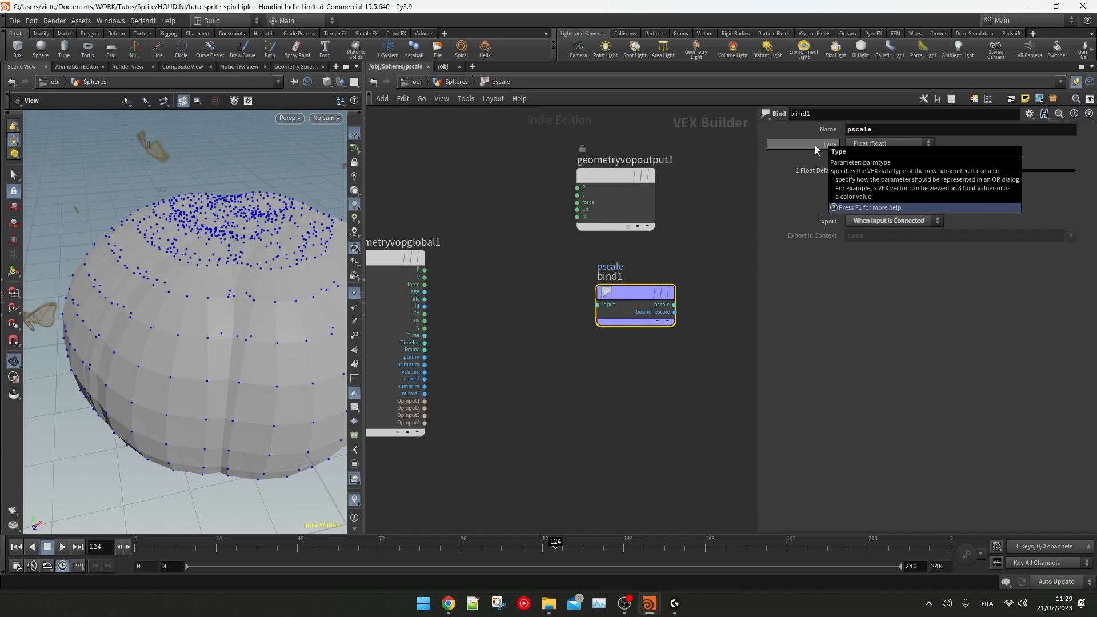
Step: Add a VariationByPercent node and connect its varied value to the pscale bind's input
scroll(537, 295, down, 2)
key(Tab)
text(vari)
key(Return)
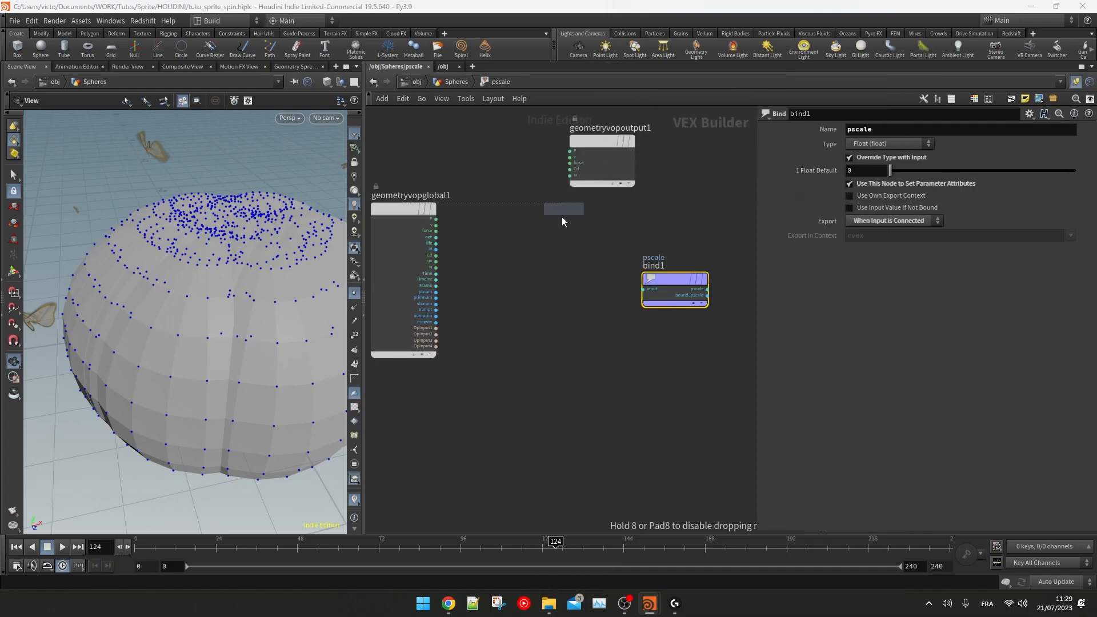
click(547, 288)
drag(626, 293, 639, 292)
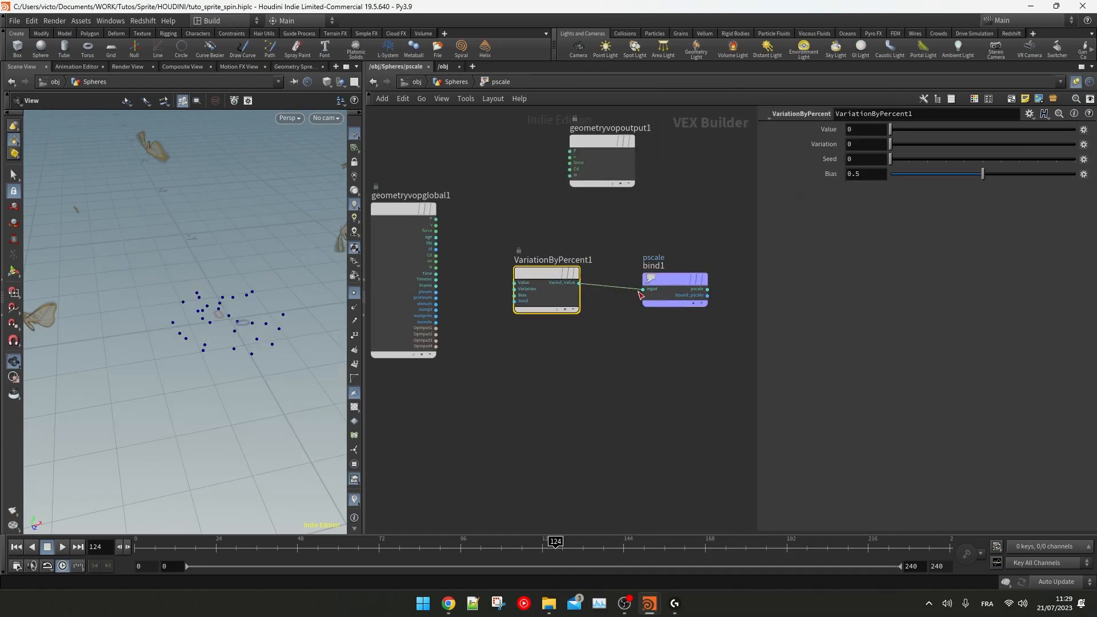
Step: Expose Value, Variation and Bias of VariationByPercent as parameters and connect ptnum to its Seed input
middle_drag(521, 283, 519, 296)
drag(518, 302, 436, 292)
drag(543, 274, 626, 256)
Step: Insert an Add node between ptnum and the VariationByPercent seed, and rename it Seed
scroll(513, 279, up, 2)
key(Tab)
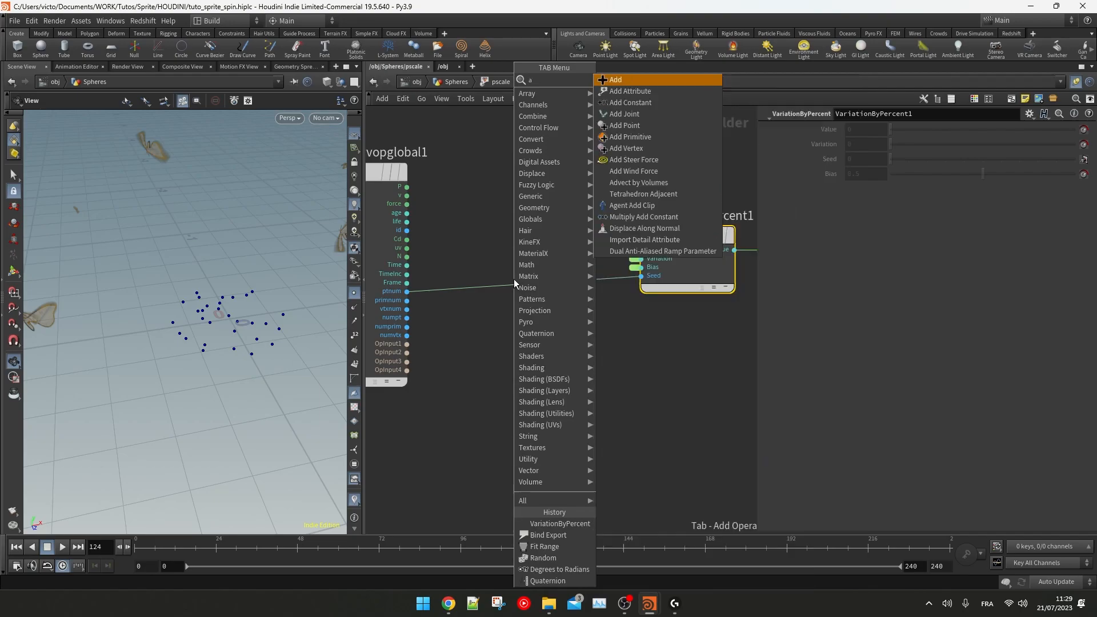
click(641, 81)
click(539, 286)
click(517, 263)
text(Seed)
key(Return)
Step: Promote the Add node's second input to a parameter labelled Seed and return to the Spheres network
right_click(493, 307)
click(526, 314)
text(S)
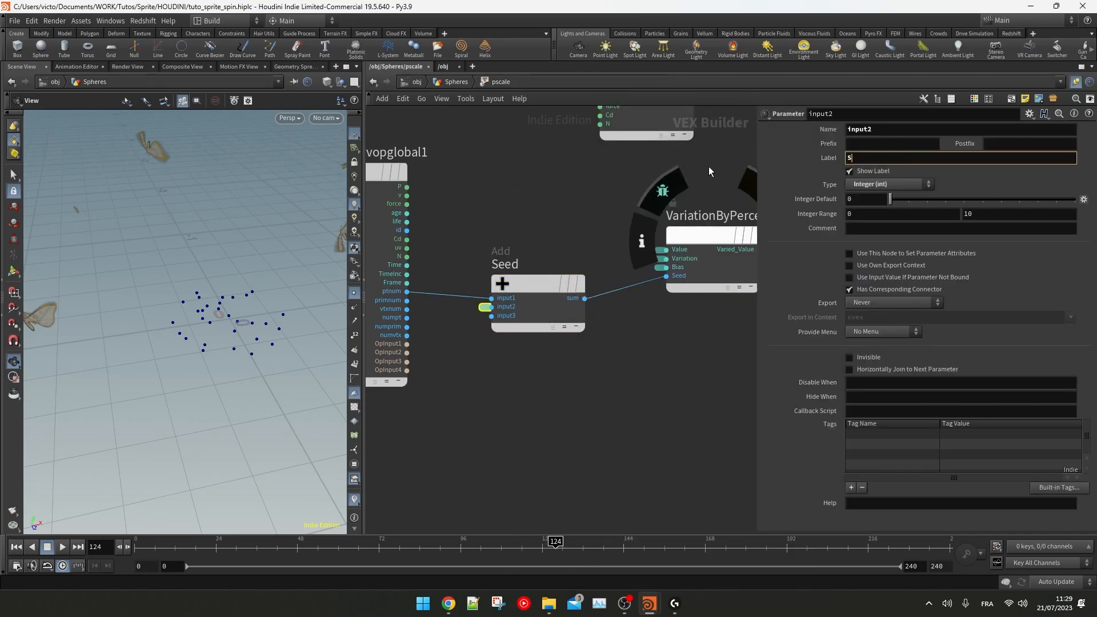
text(eed)
key(Return)
key(u)
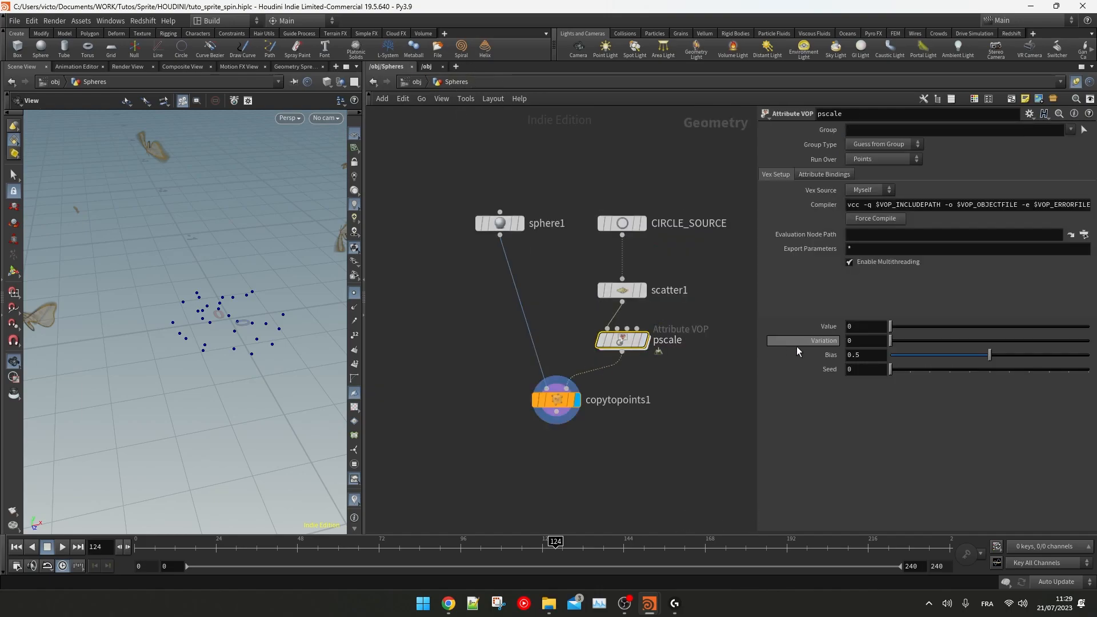
Step: Set the pscale node's Value to about 0.291 and the maximum of the Variation parameter's range to 100
drag(894, 325, 947, 327)
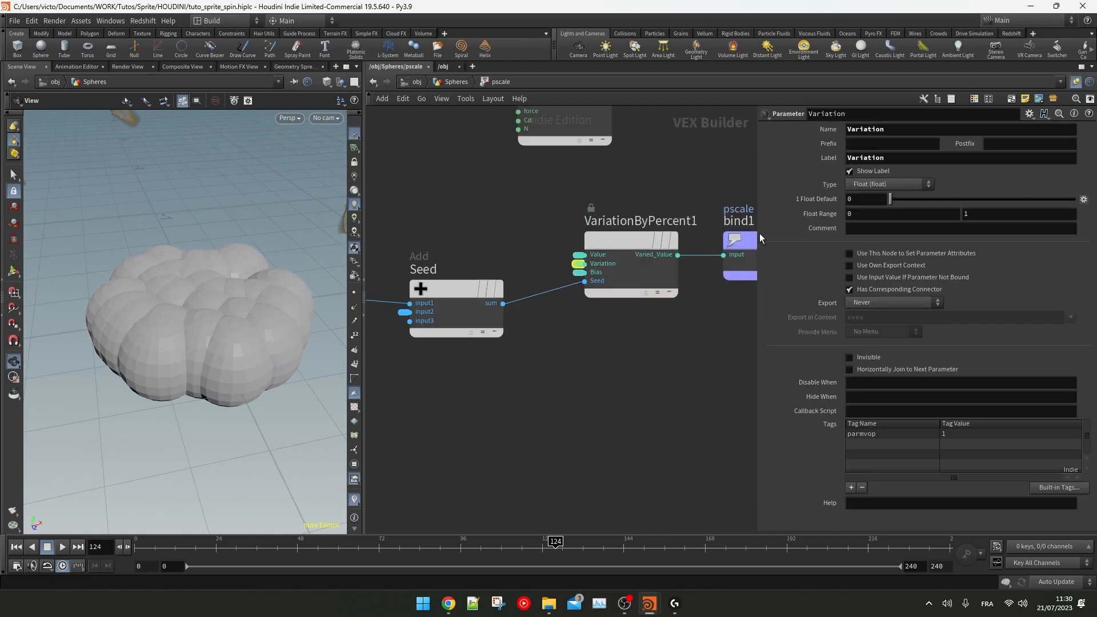
click(867, 214)
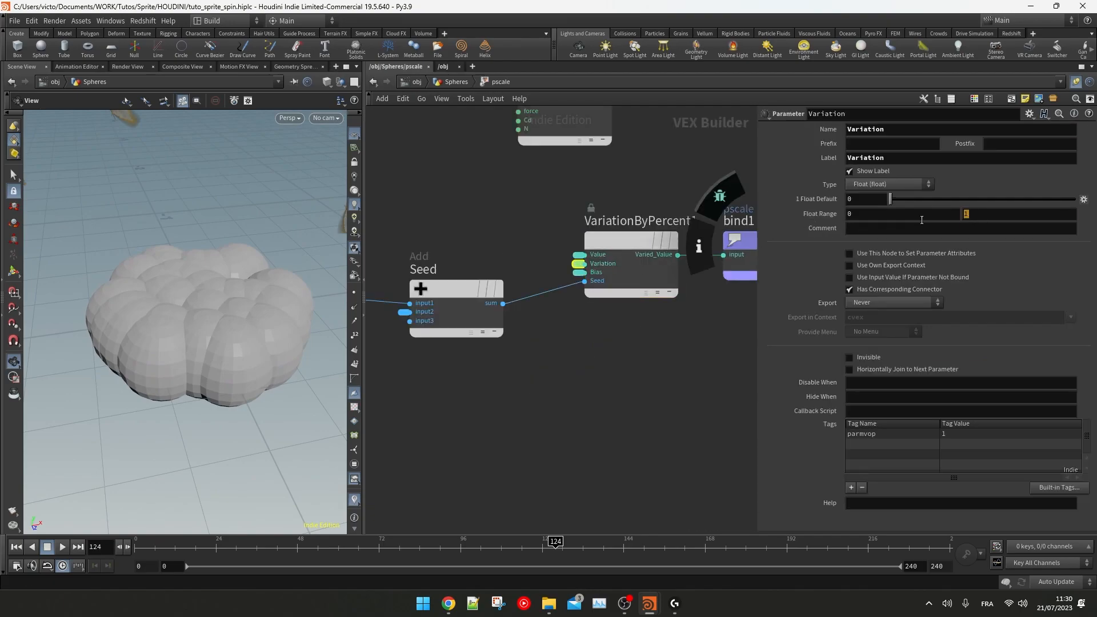
text(0)
key(Return)
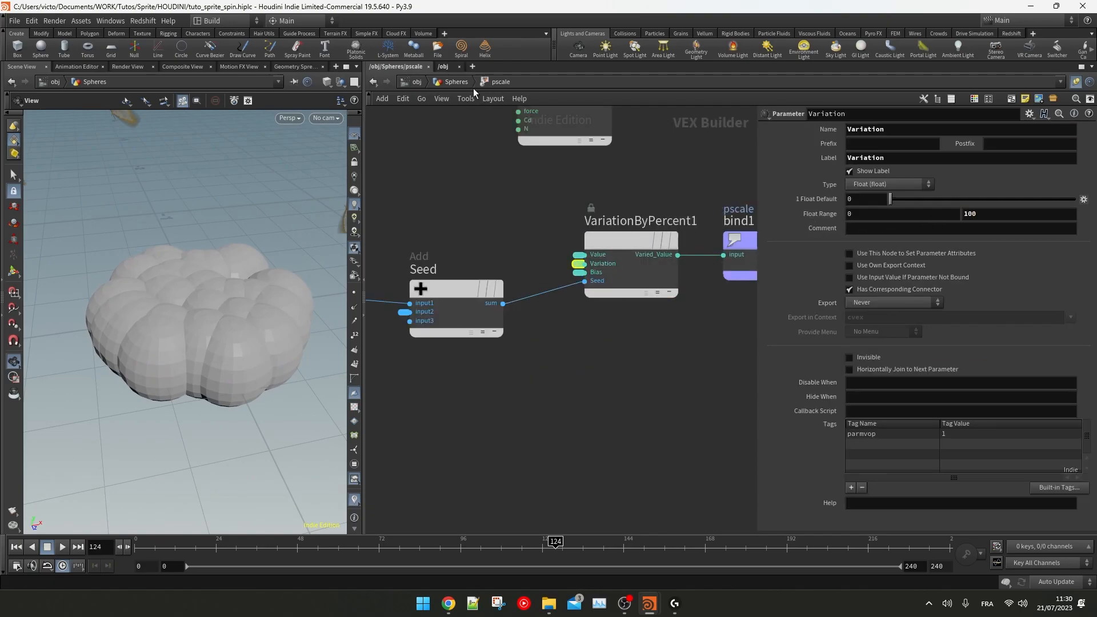
Step: On the pscale node, set Value to about 0.274, Variation to 87.6, Bias to 0.839 and Seed to 3
click(456, 82)
drag(892, 347, 1090, 350)
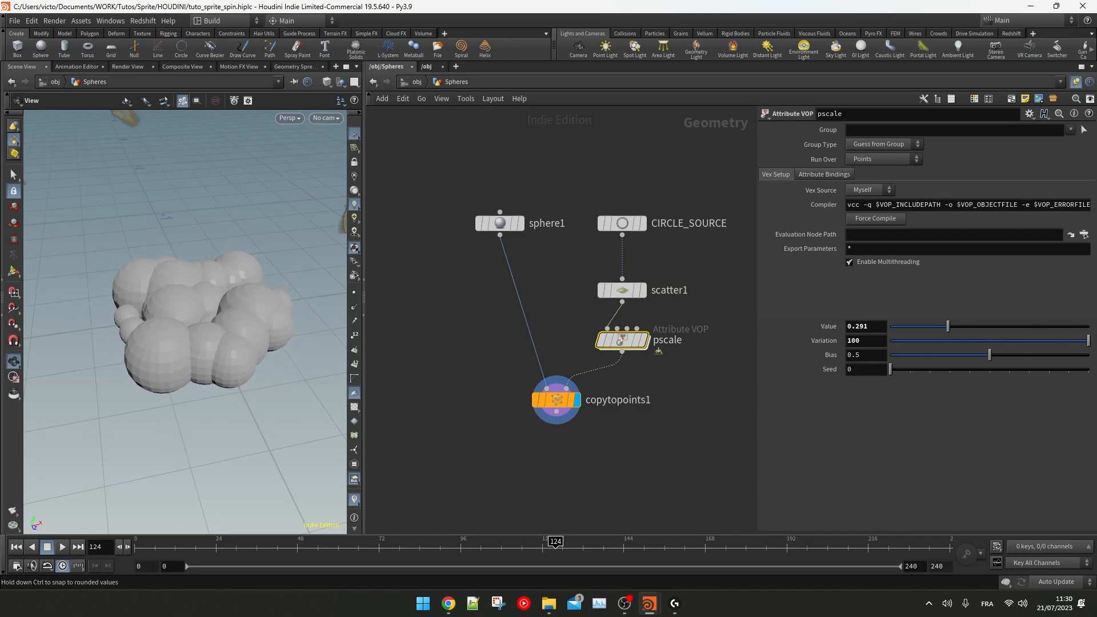
click(1065, 343)
drag(949, 327, 944, 325)
drag(951, 369, 1060, 351)
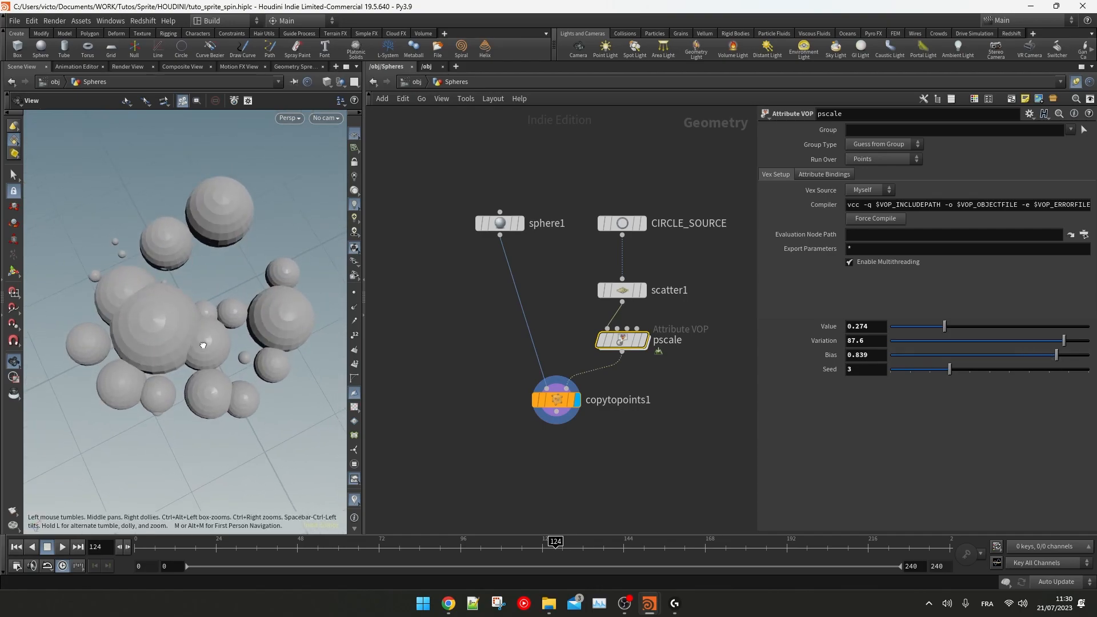
Step: On the pscale node, lower Variation to about 72 and raise Seed to get a different size distribution
drag(203, 340, 240, 337)
drag(1053, 345, 1033, 340)
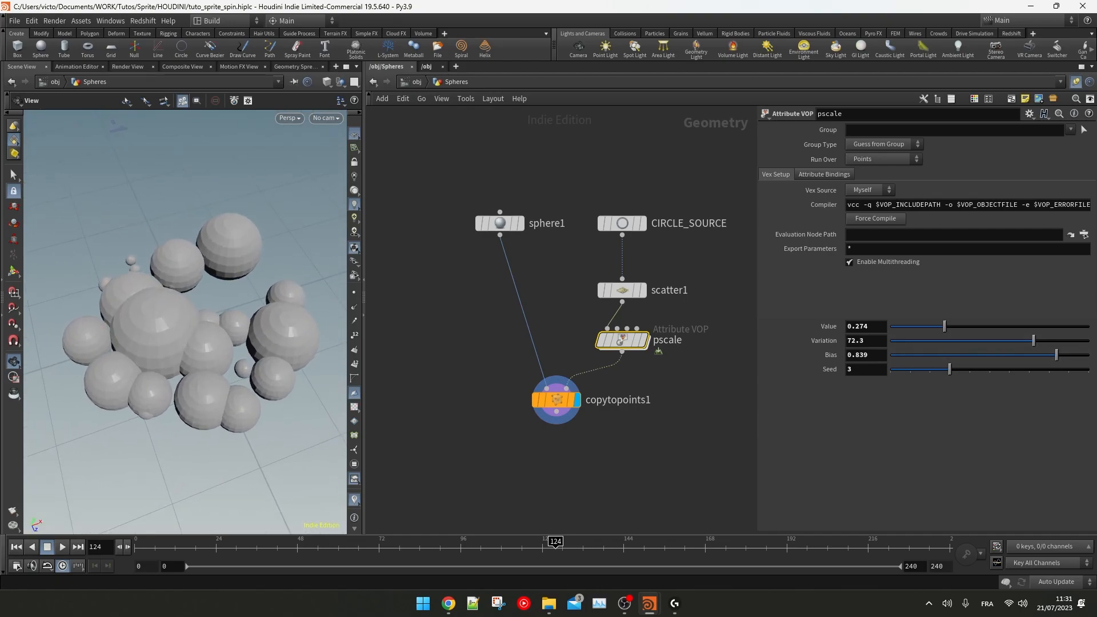
middle_drag(874, 345, 884, 344)
key(BackSpace)
key(BackSpace)
key(Return)
drag(949, 371, 989, 362)
Step: Insert a Point Relax node between pscale and copytopoints1 and turn off Use Normal Attribute
drag(561, 401, 551, 451)
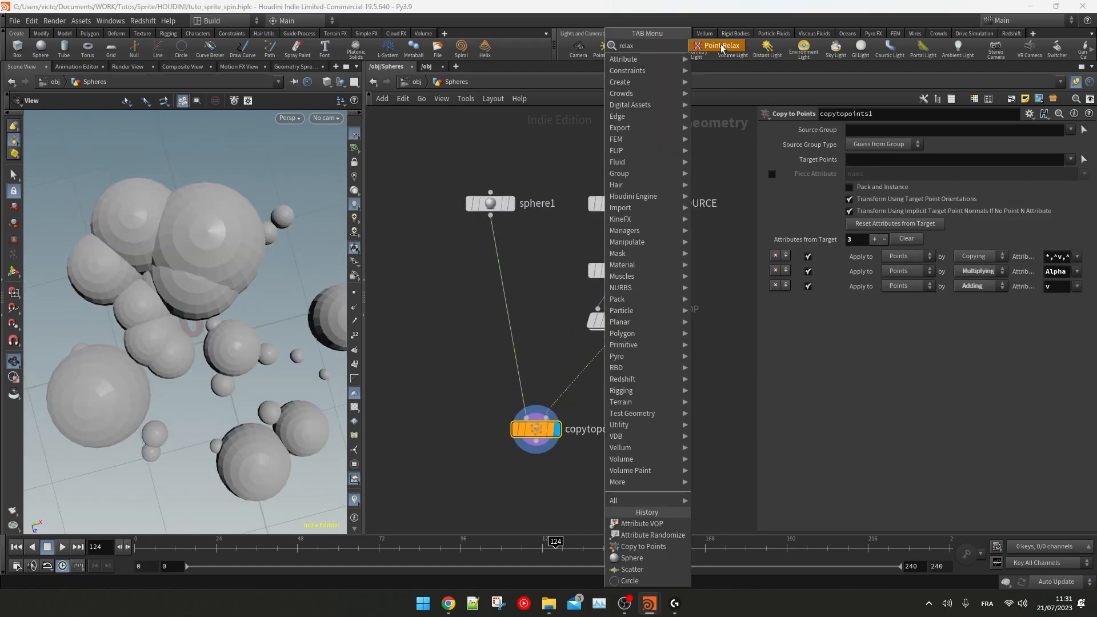
click(623, 377)
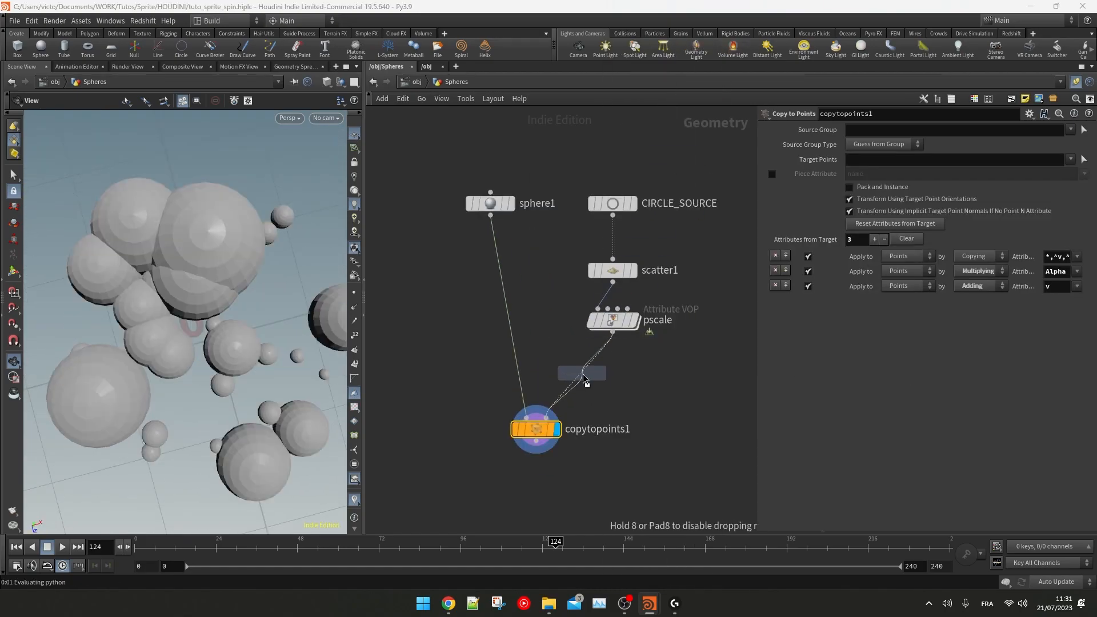
click(606, 372)
click(869, 229)
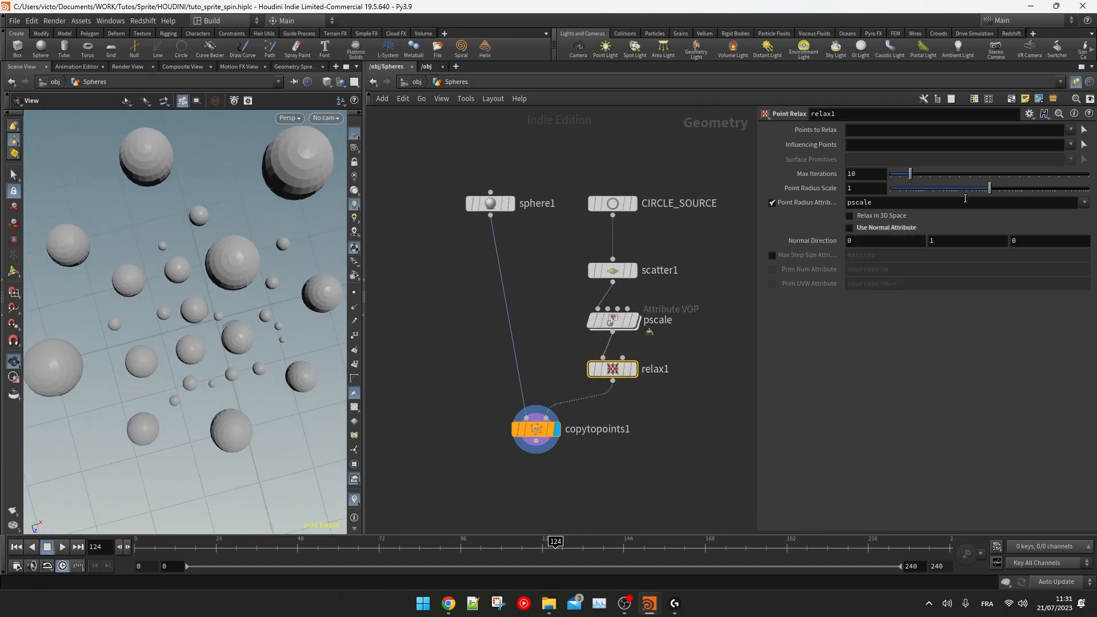
Step: On relax1, set Max Iterations to 70 and Point Radius Scale to about 0.145
drag(990, 190, 902, 175)
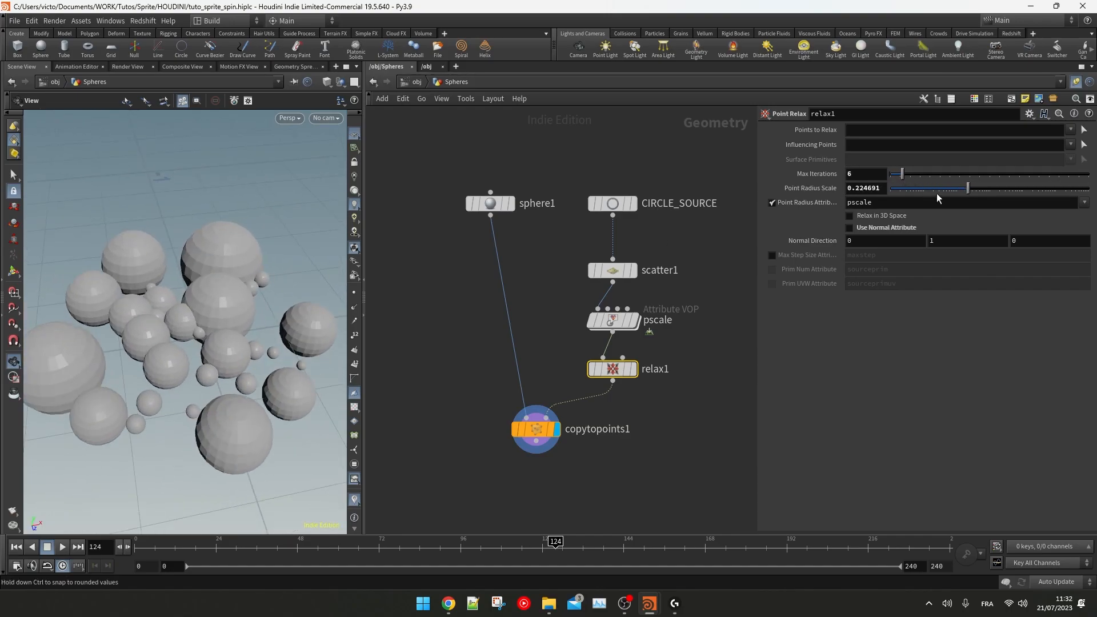
drag(969, 190, 974, 189)
drag(904, 174, 1039, 175)
drag(974, 190, 953, 187)
drag(198, 286, 133, 328)
drag(253, 272, 233, 284)
drag(1039, 174, 1029, 174)
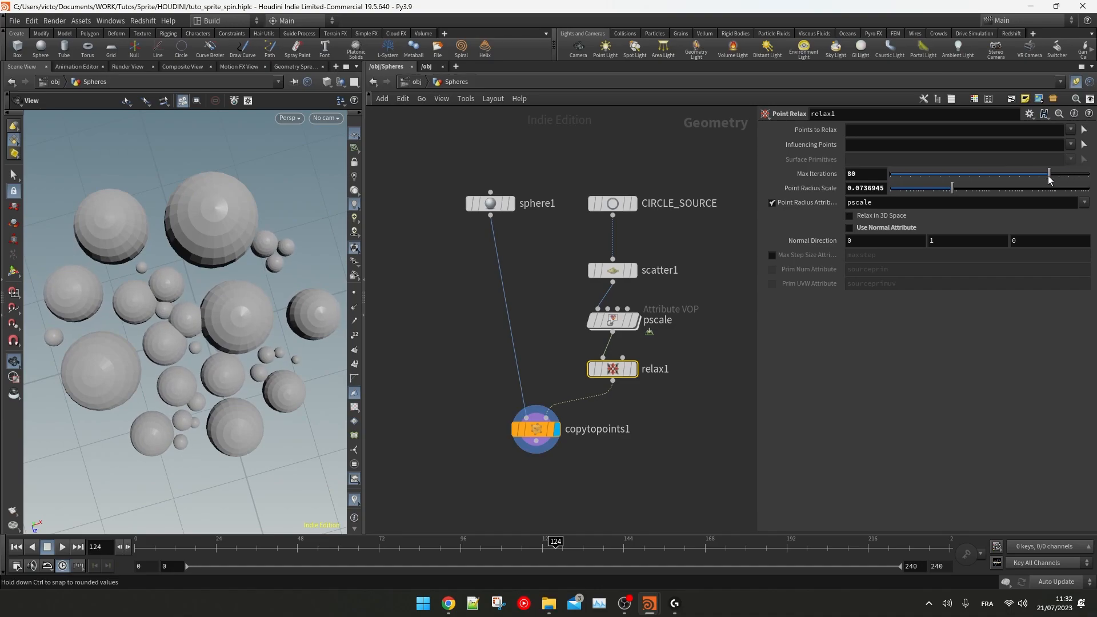
drag(951, 190, 962, 188)
drag(165, 343, 198, 277)
Step: Move the circle point branch higher and insert an Attribute Wrangle between pscale and relax1
key(space+3)
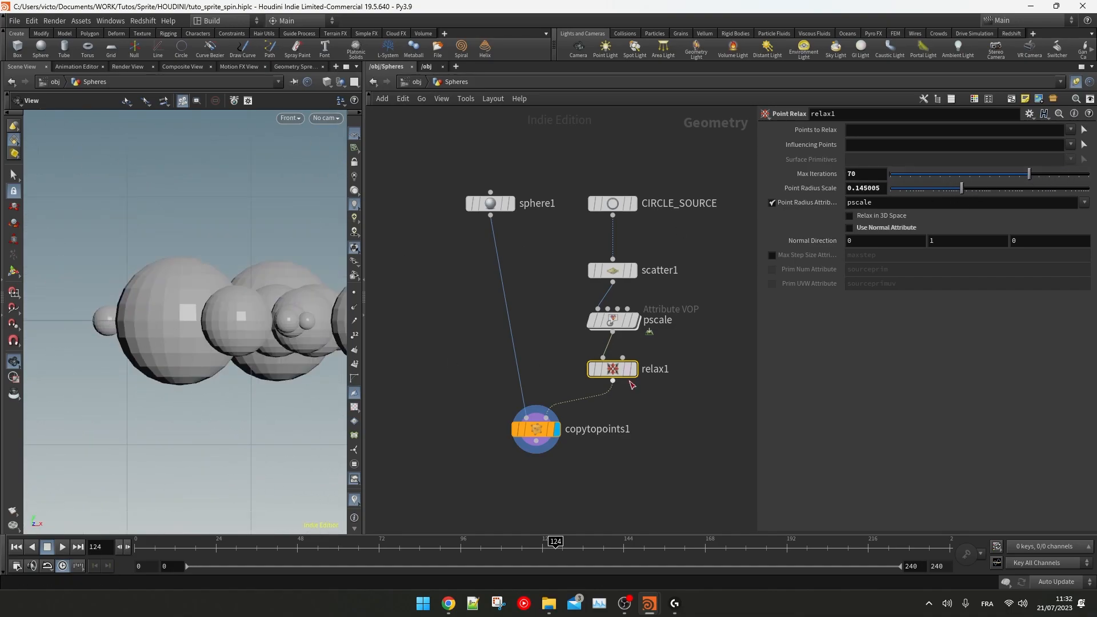
drag(673, 418, 625, 214)
drag(625, 213, 633, 159)
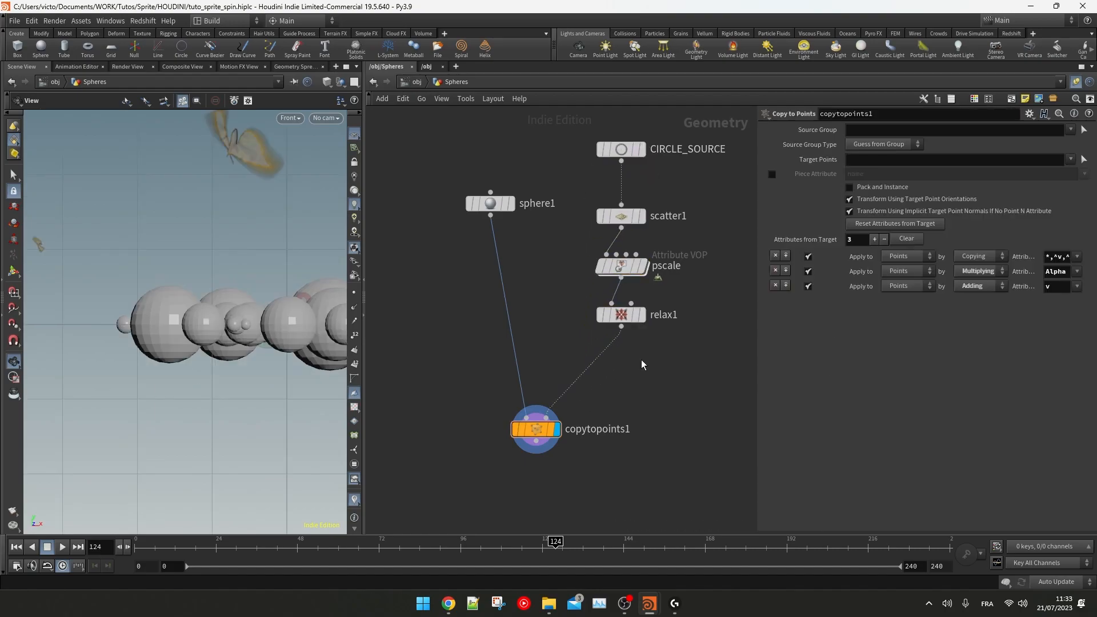
key(Tab)
text(wran)
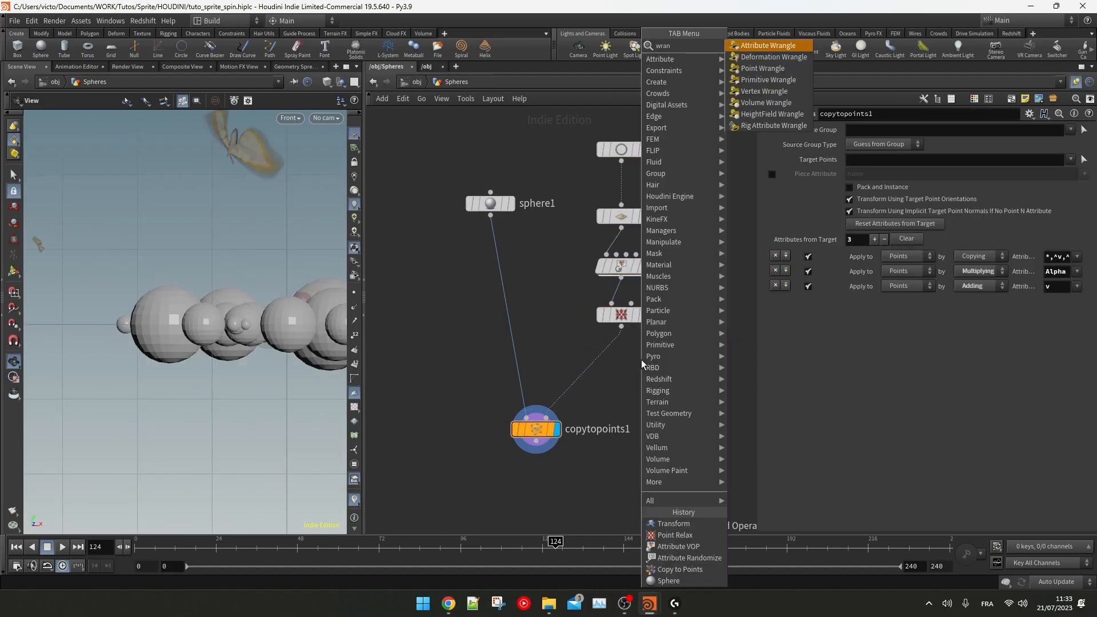
key(Return)
key(Return)
click(624, 291)
double_click(676, 316)
text(Y_up)
key(Return)
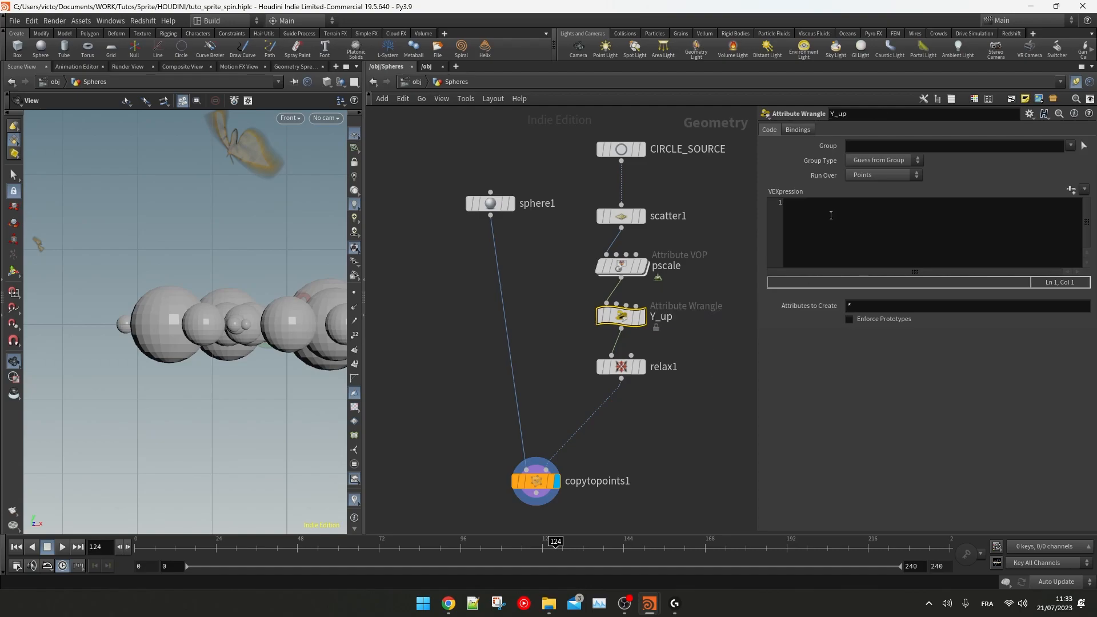
text(v@P.y =v@P.y + f@pscale / 2 ;)
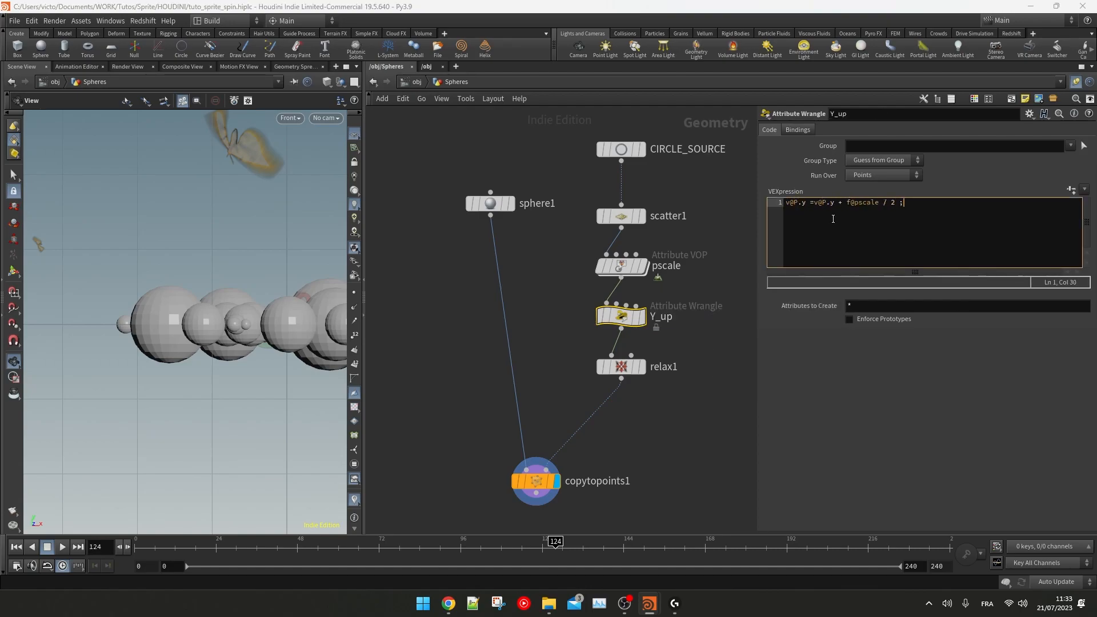
Step: Append a Null named OUT_big_spheres to copytopoints1 and colour the node black
scroll(158, 264, up, 5)
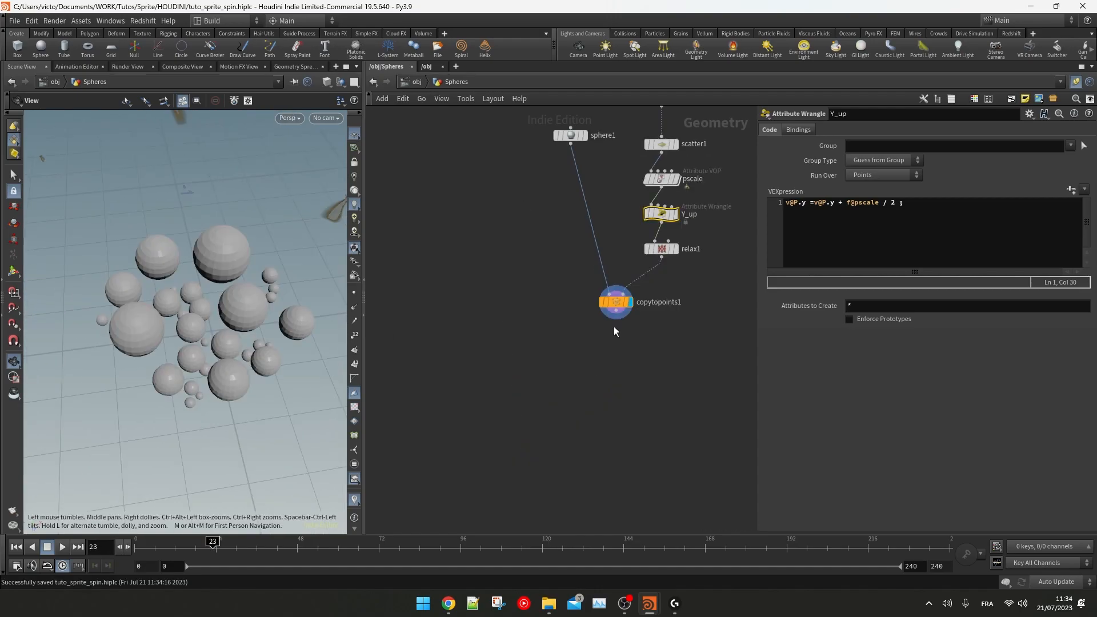
key(Tab)
text(null)
key(Return)
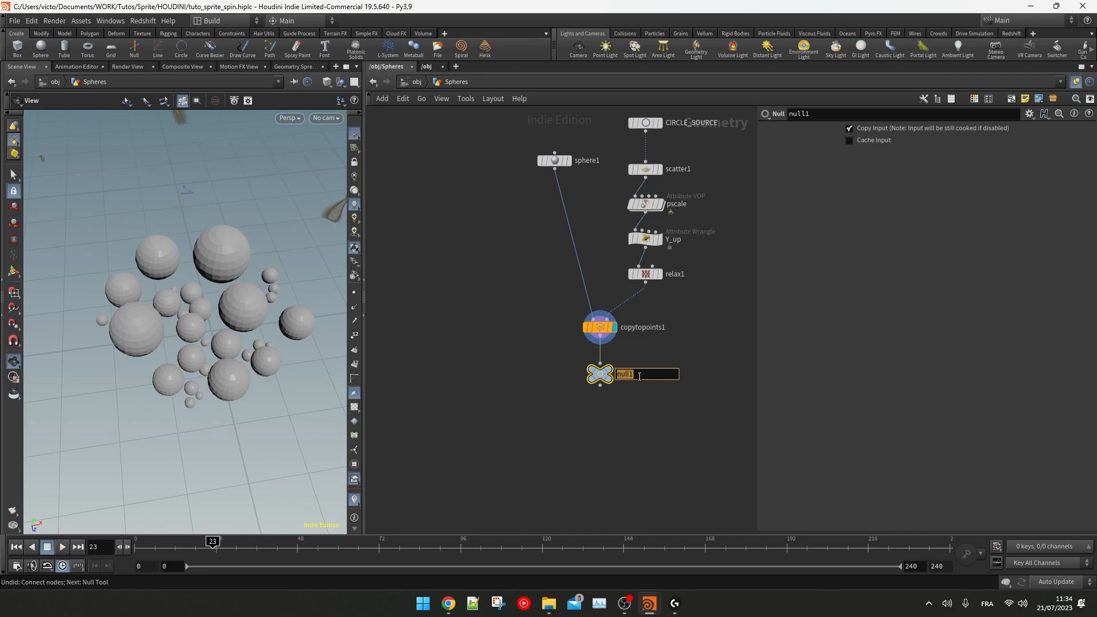
text(OUT_big_spheres)
key(Return)
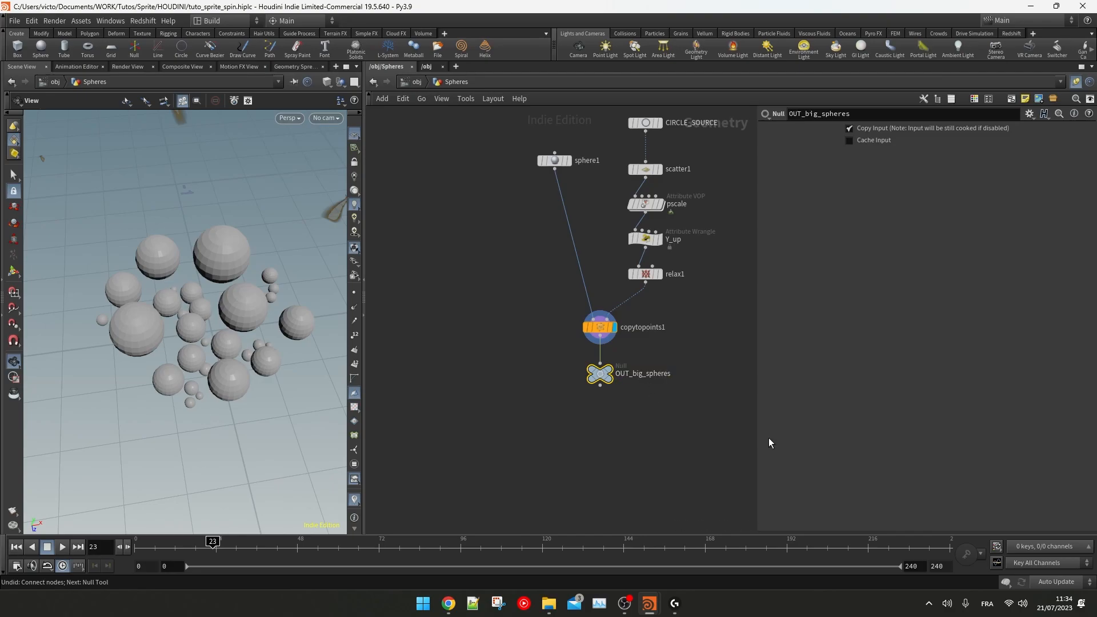
key(c)
click(1019, 525)
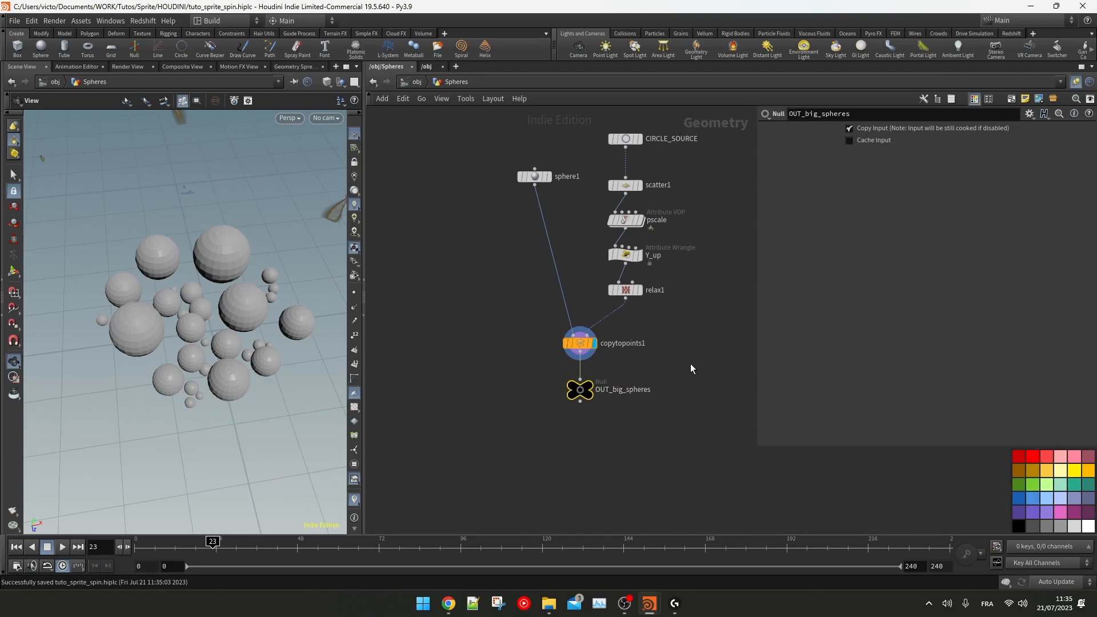
Step: Lay out the node chain automatically and reposition sphere1 beside relax1, above copytopoints1
drag(693, 345, 609, 132)
key(l)
drag(533, 172, 526, 304)
click(596, 297)
Step: Enclose all the big-sphere nodes in a network box and open its title for editing
drag(594, 389, 912, 87)
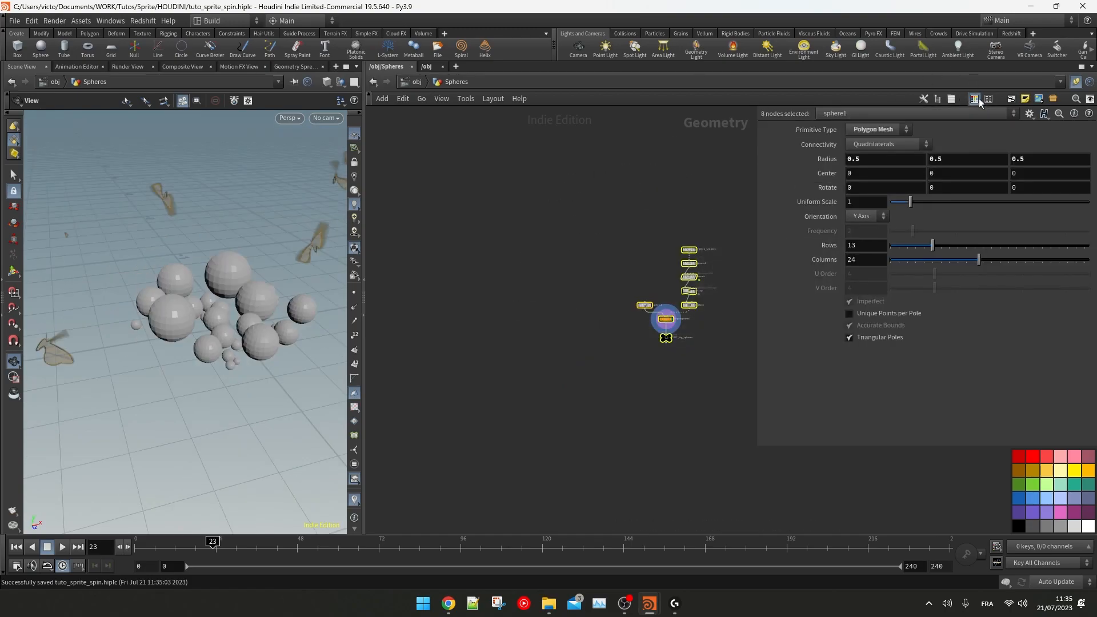
key(shift+o)
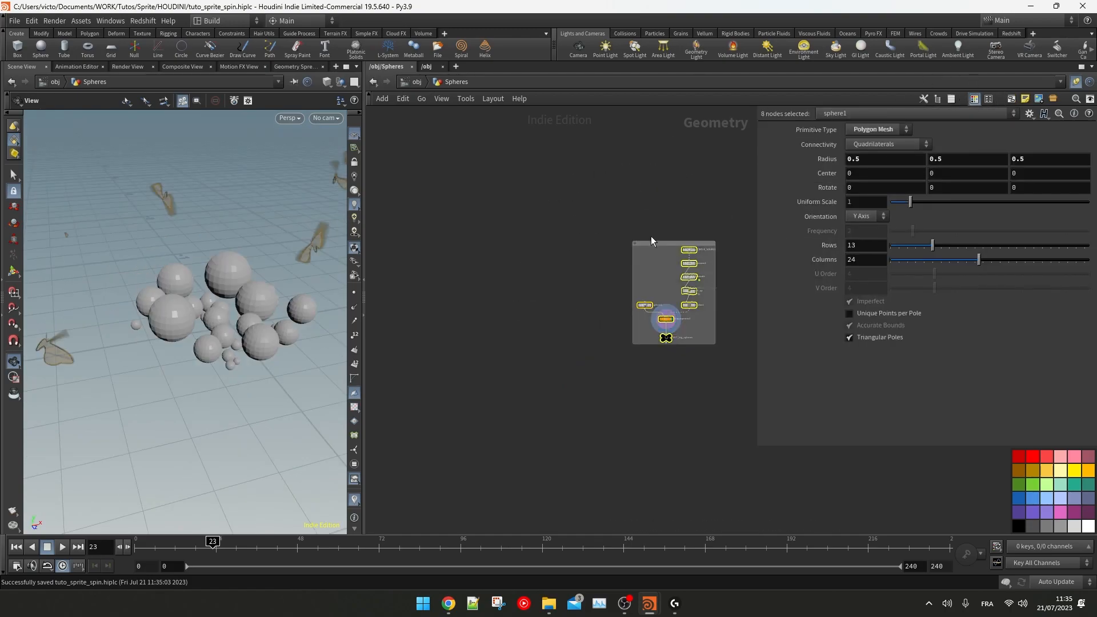
double_click(656, 232)
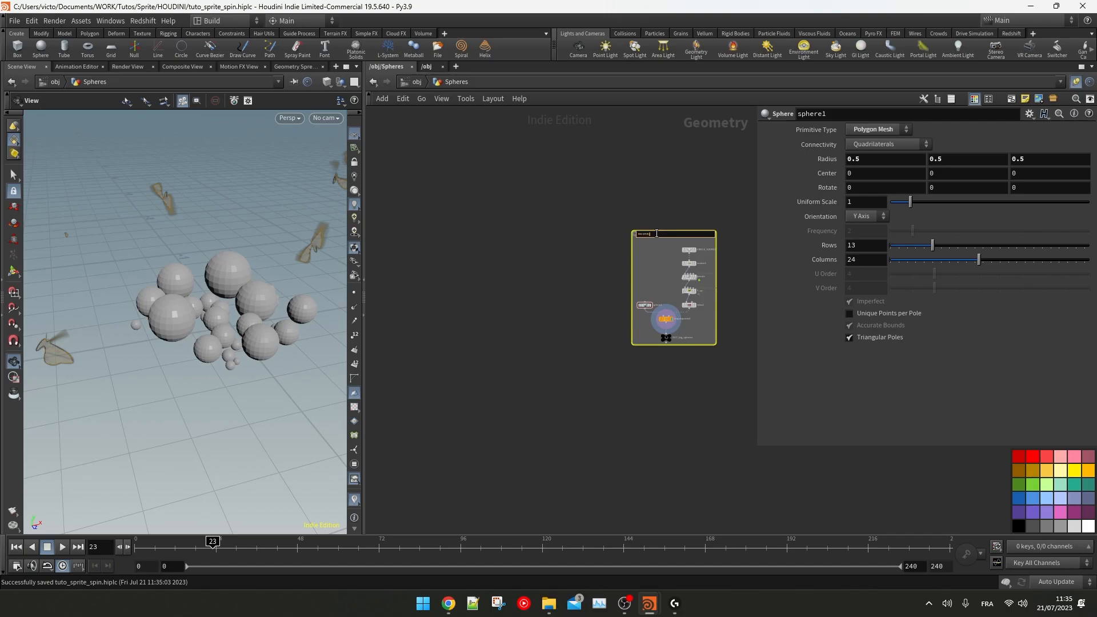
Step: Create one point with the new Add node and append a displayed Point Replicate node with 5 points per point
scroll(656, 232, up, 3)
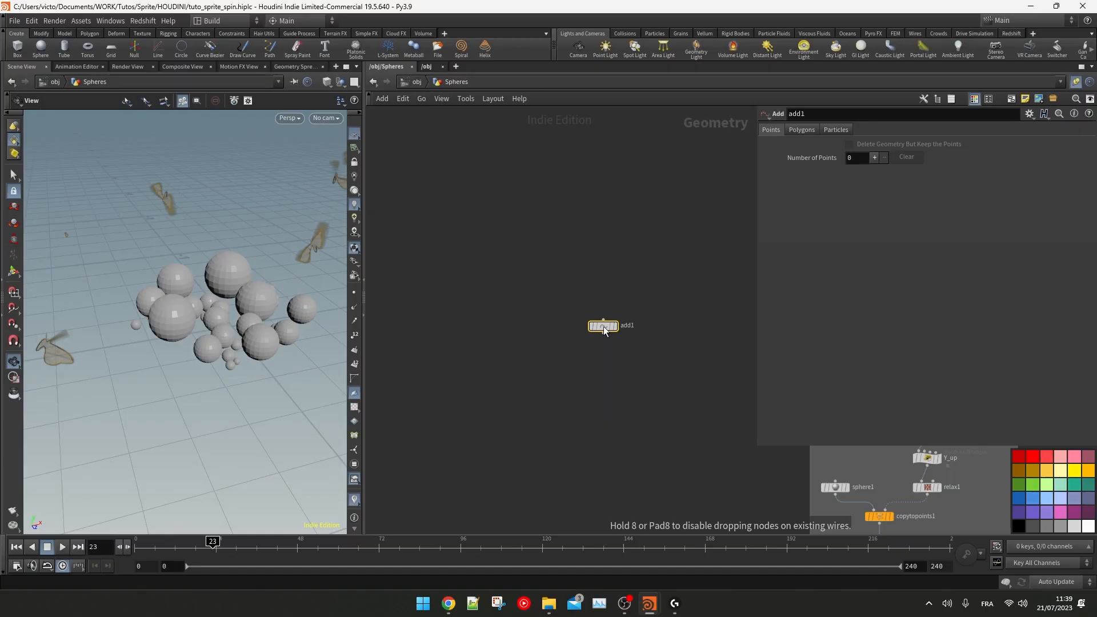
click(874, 158)
key(Tab)
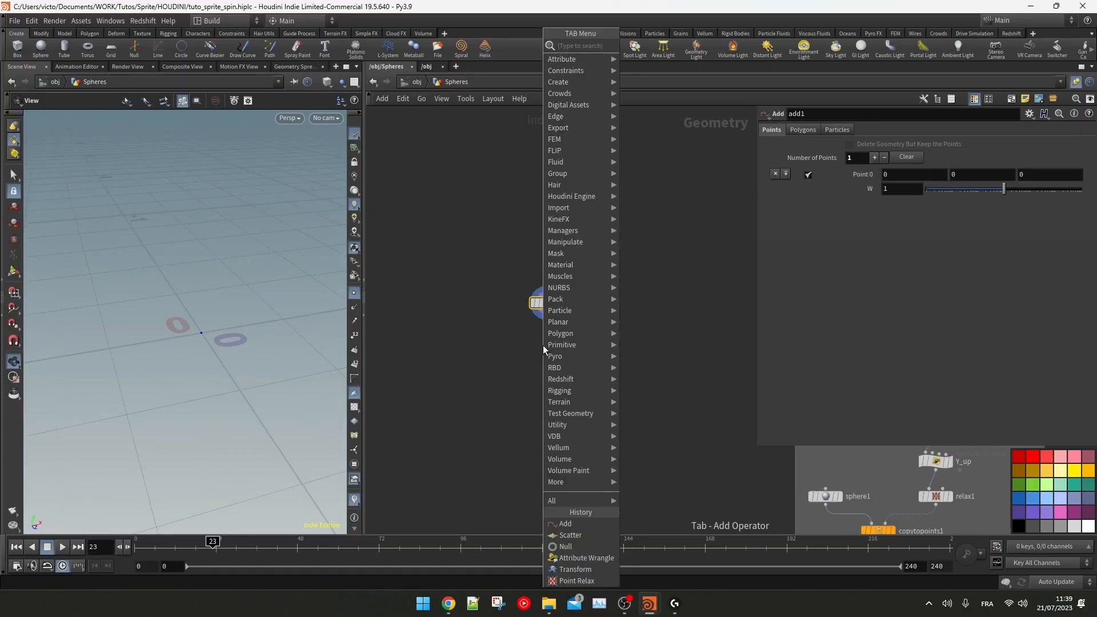
text(pointrep)
key(Return)
click(549, 347)
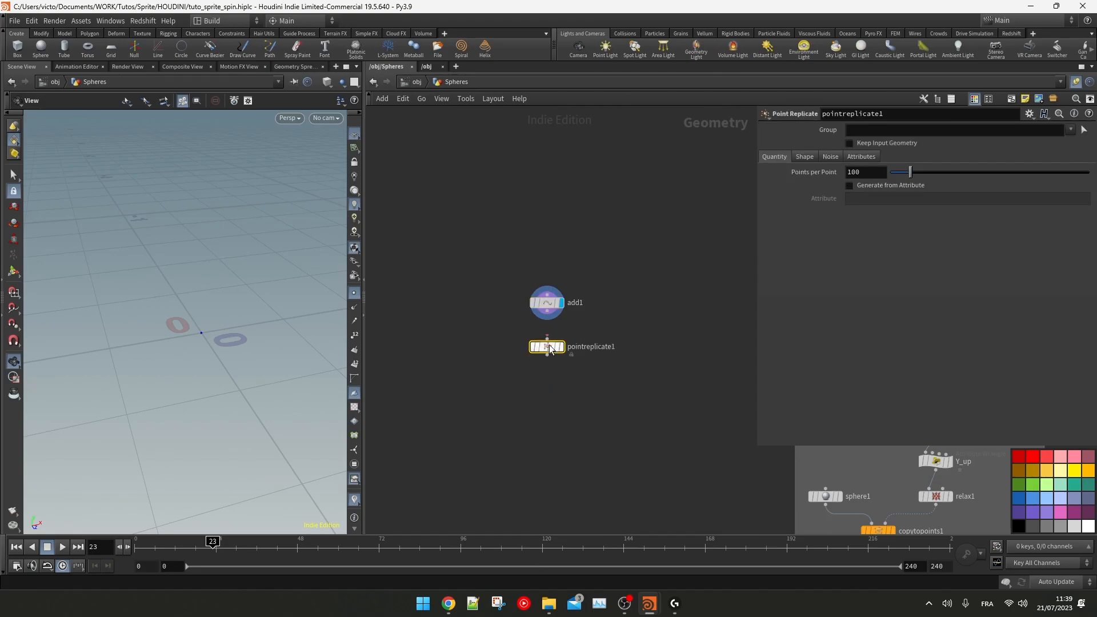
click(563, 347)
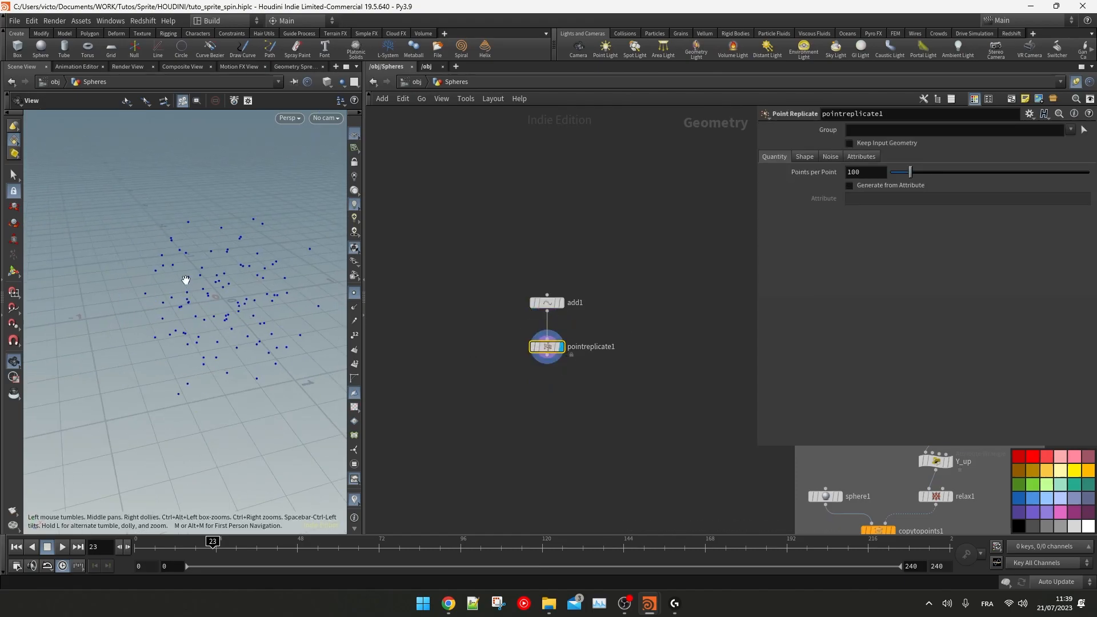
text(5)
key(Return)
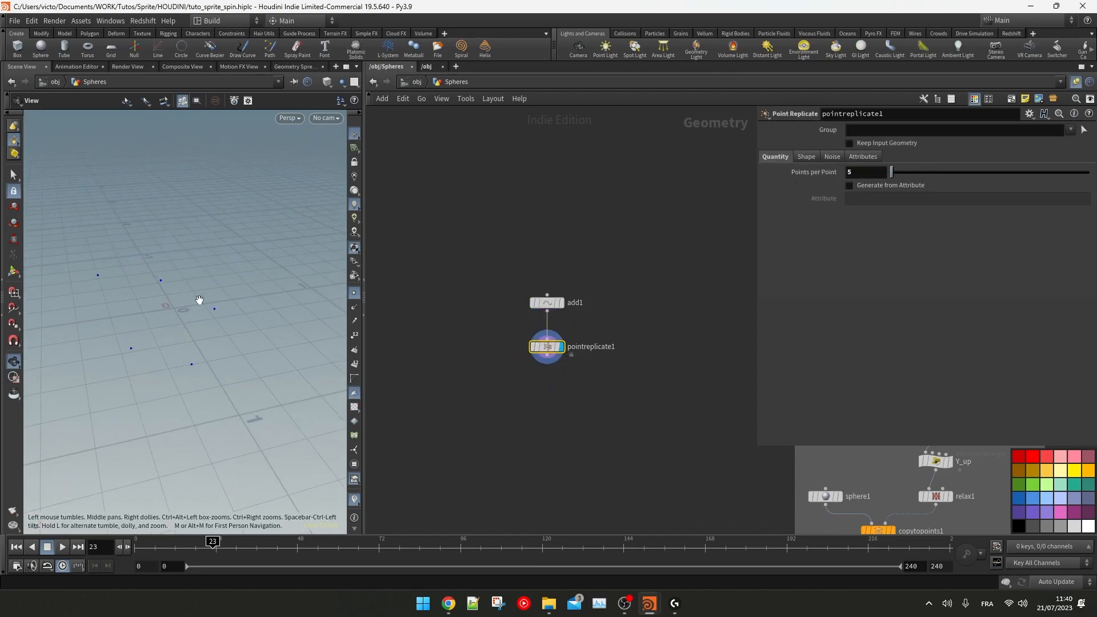
Step: Add a second Copy to Points node and connect pointreplicate1 to its target points input
middle_drag(520, 345, 589, 318)
key(Tab)
text(copytop)
key(Return)
click(586, 371)
click(616, 328)
click(593, 363)
Step: Connect a new Sphere node to copytopoints2's first input, with 50 rows and 50 columns
click(580, 363)
key(Tab)
text(sph)
key(Return)
double_click(854, 247)
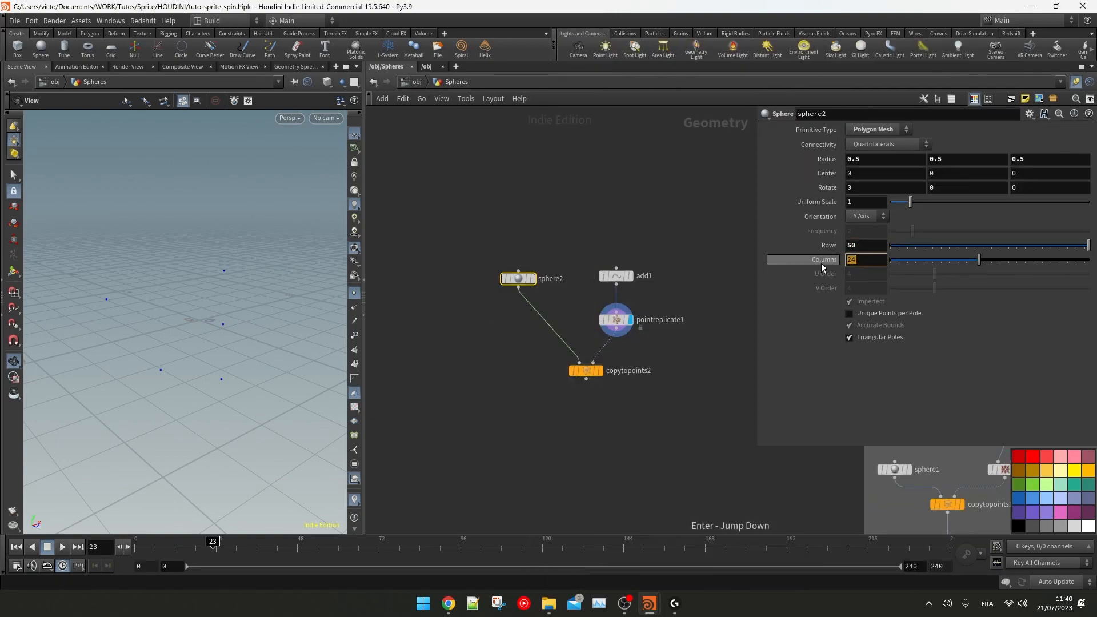
key(Return)
Step: Display copytopoints2 and place the node lower beneath its inputs
click(601, 370)
scroll(177, 309, down, 4)
drag(177, 309, 184, 311)
drag(586, 371, 572, 400)
scroll(601, 334, down, 2)
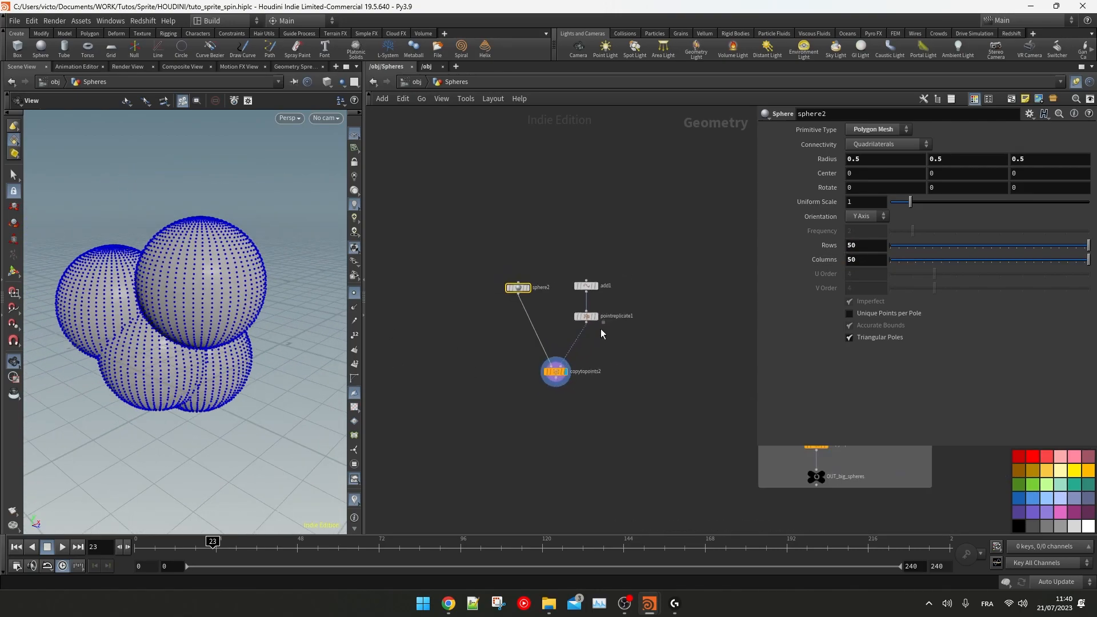
Step: Try other Seed values in the shape settings of pointreplicate1
drag(179, 294, 196, 291)
scroll(586, 317, up, 1)
click(586, 317)
click(811, 156)
click(834, 156)
click(780, 157)
click(806, 156)
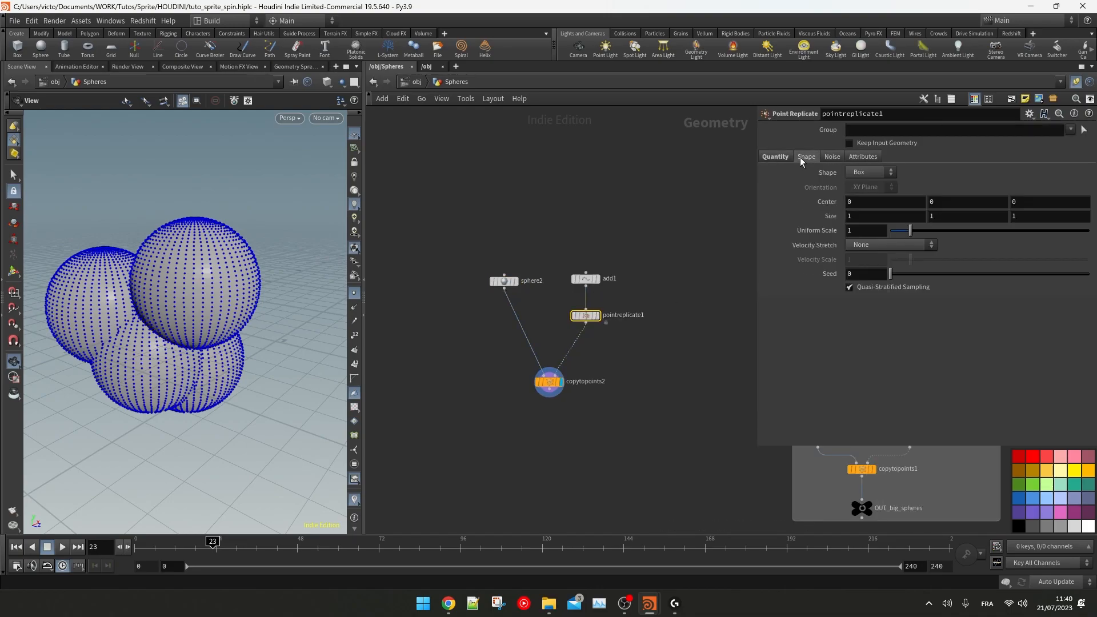
drag(890, 274, 917, 271)
Step: Add a For-Each Number loop beside the replicate nodes and move foreach_end1 lower to make room inside it
key(Tab)
text(for)
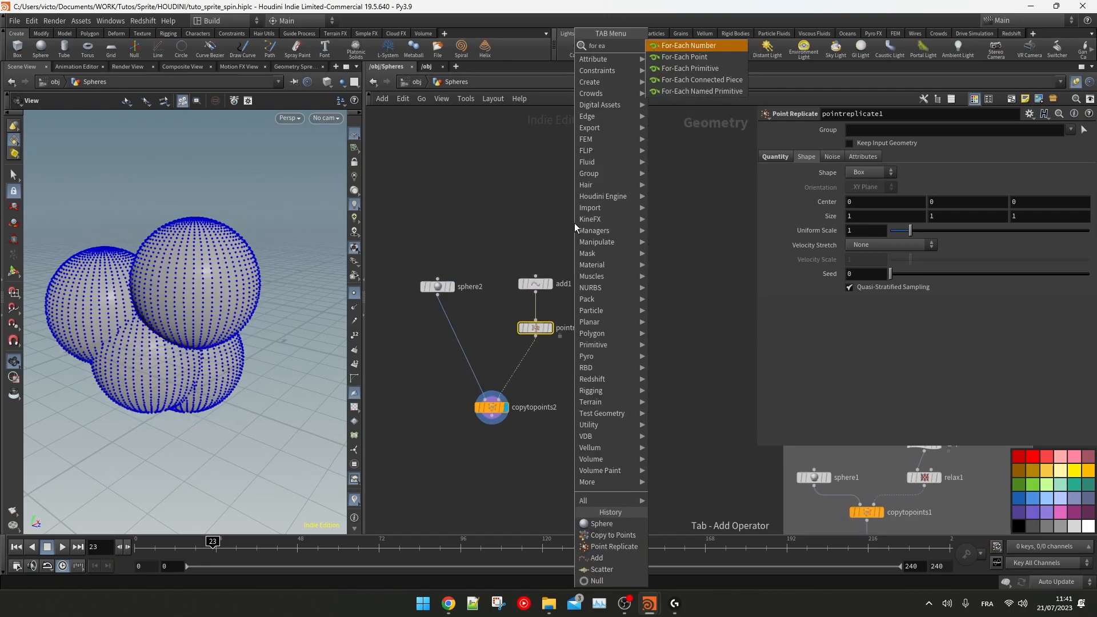
key(Return)
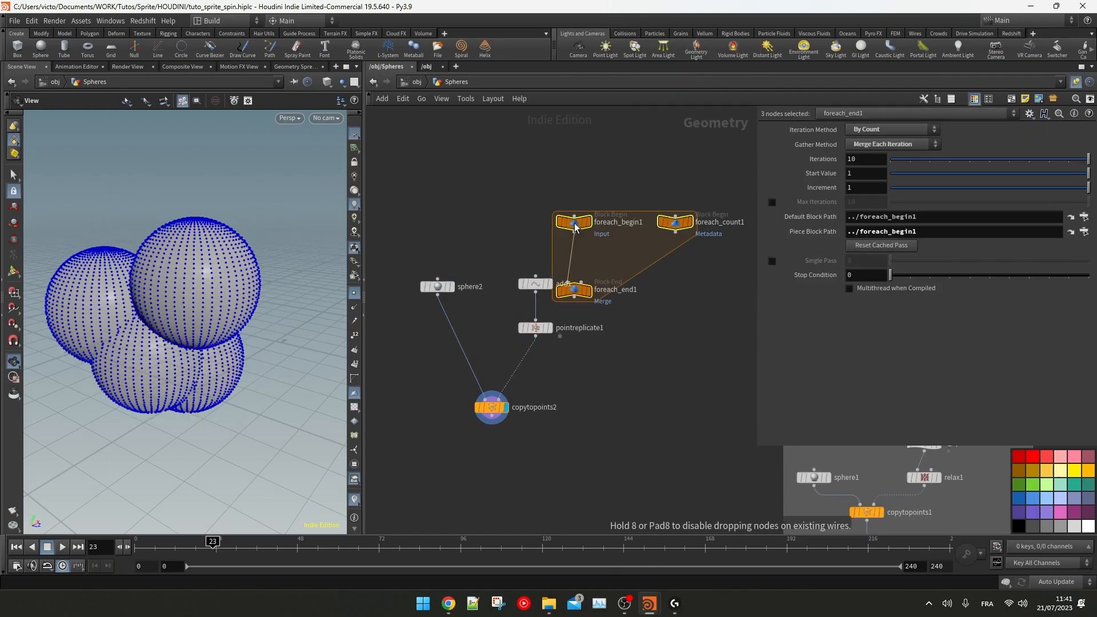
drag(575, 223, 516, 450)
middle_drag(431, 426, 469, 342)
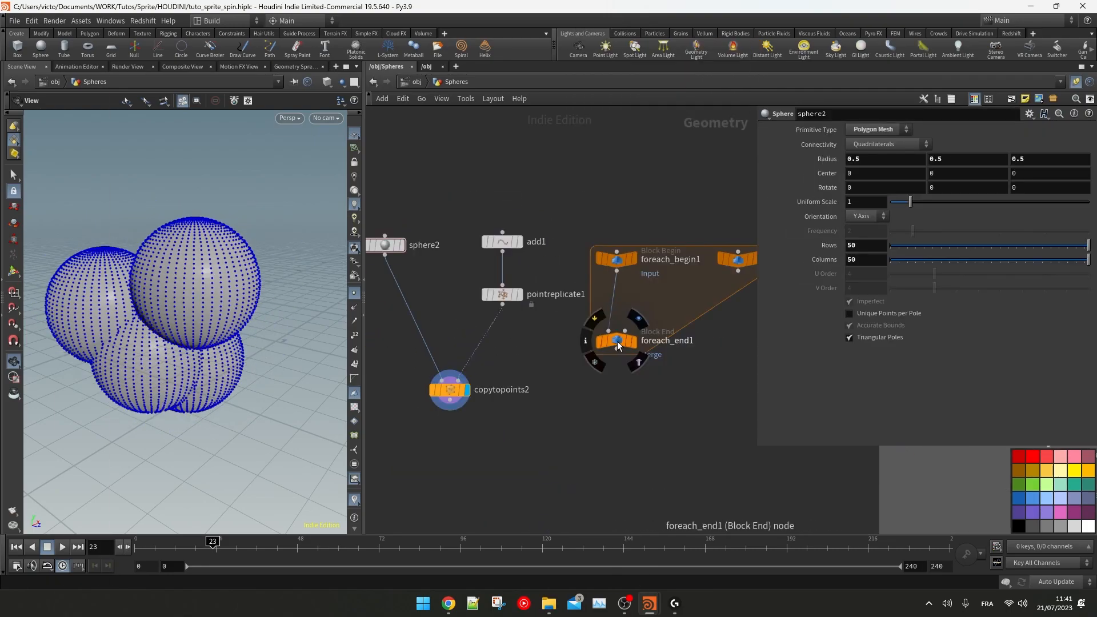
drag(613, 342, 617, 384)
click(617, 380)
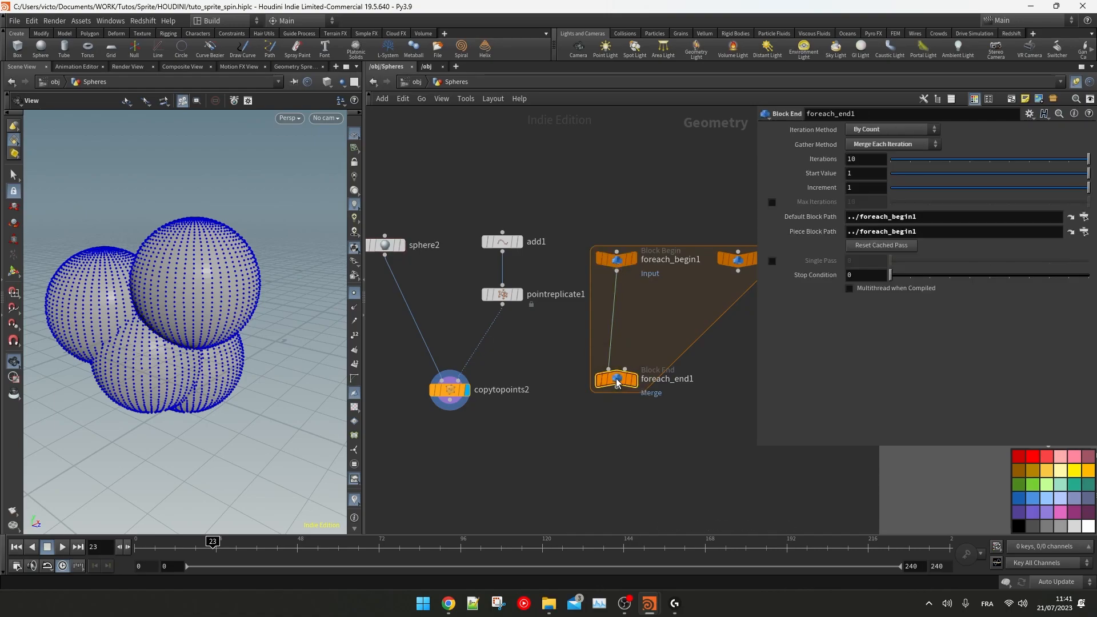
Step: Detach add1 and pointreplicate1 from copytopoints2 and insert them between foreach_begin1 and foreach_end1
middle_drag(681, 266, 688, 266)
key(y)
drag(520, 345, 509, 239)
drag(513, 240, 625, 293)
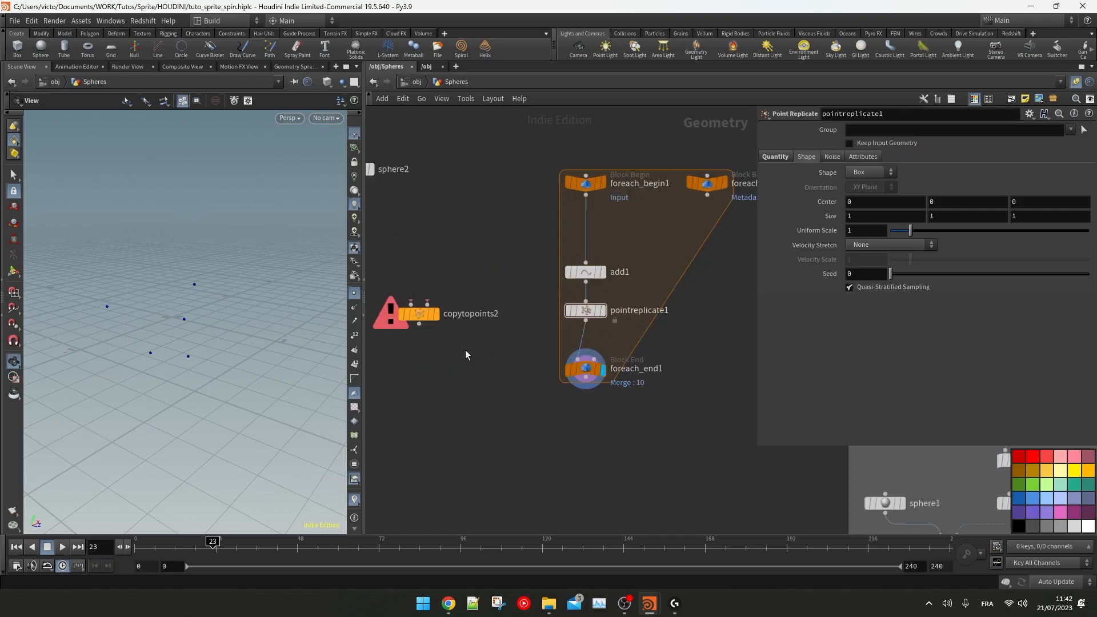
Step: Move copytopoints2 below the loop, connect sphere2 and foreach_end1 to its inputs, and display it
drag(418, 311, 550, 425)
drag(562, 420, 587, 379)
middle_drag(505, 330, 526, 323)
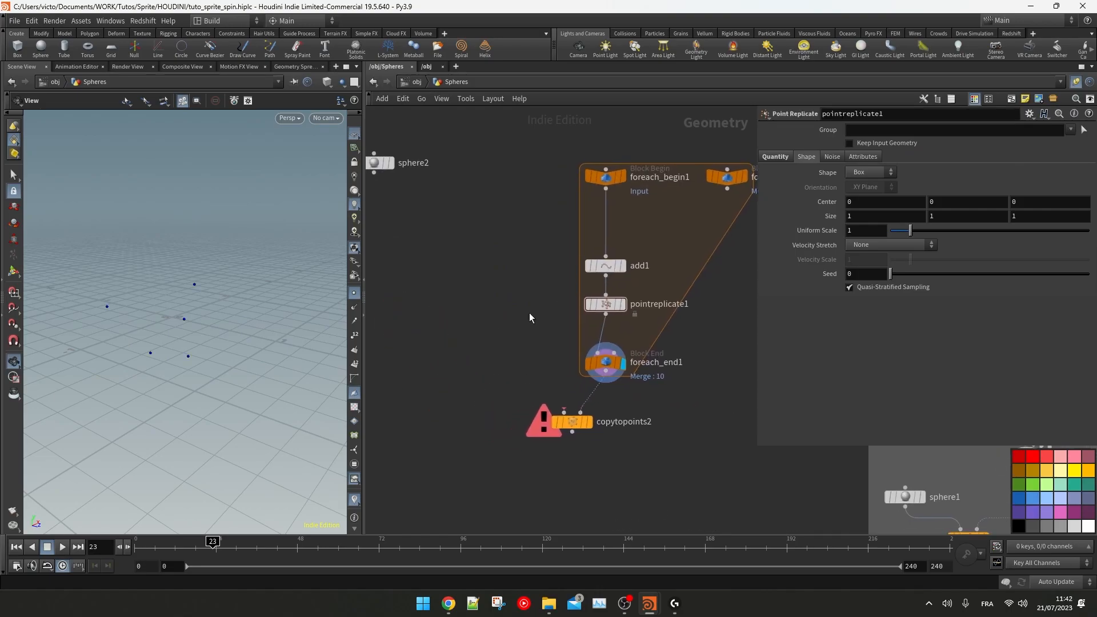
drag(402, 229, 564, 411)
scroll(594, 421, up, 2)
click(594, 422)
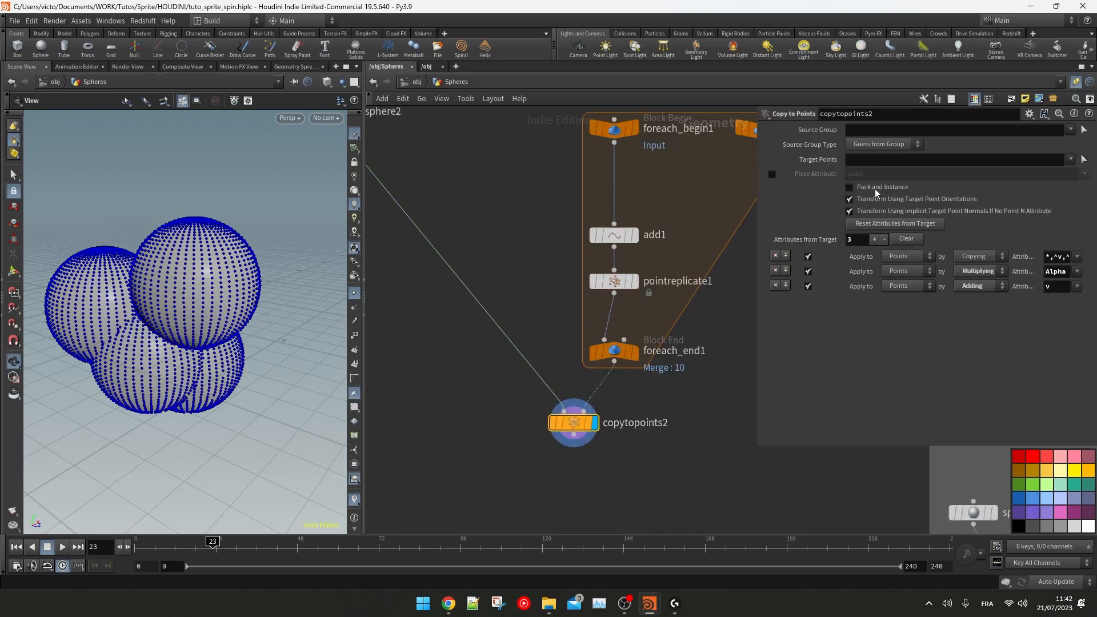
Step: Examine foreach_end1's Iterations and pointreplicate1's Points per Point settings
middle_drag(596, 423, 677, 442)
click(620, 426)
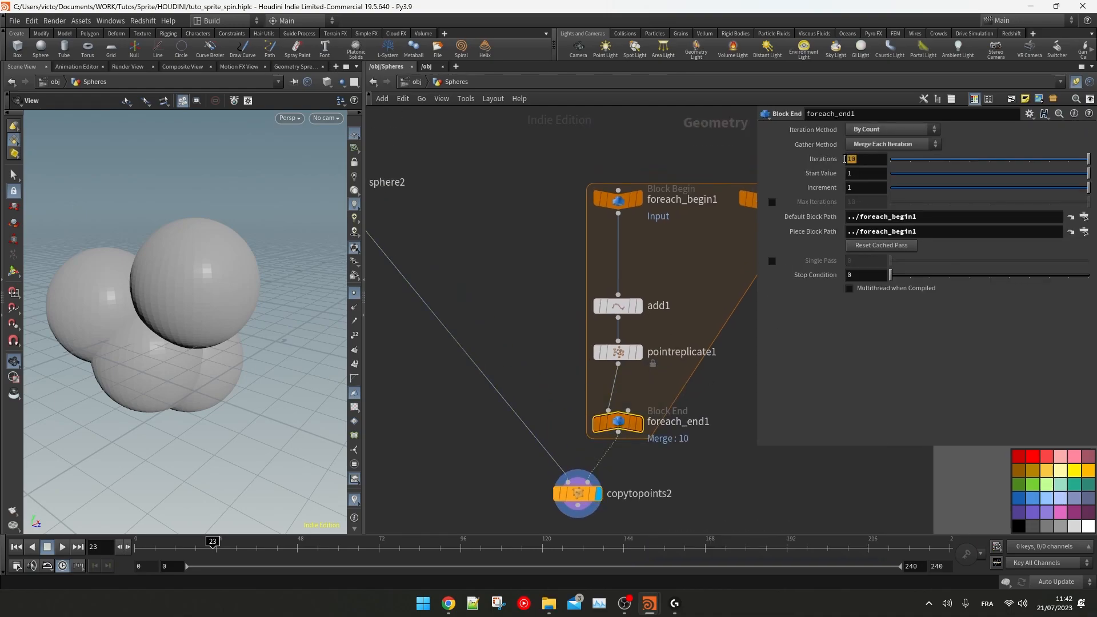
middle_drag(598, 300, 633, 282)
click(653, 333)
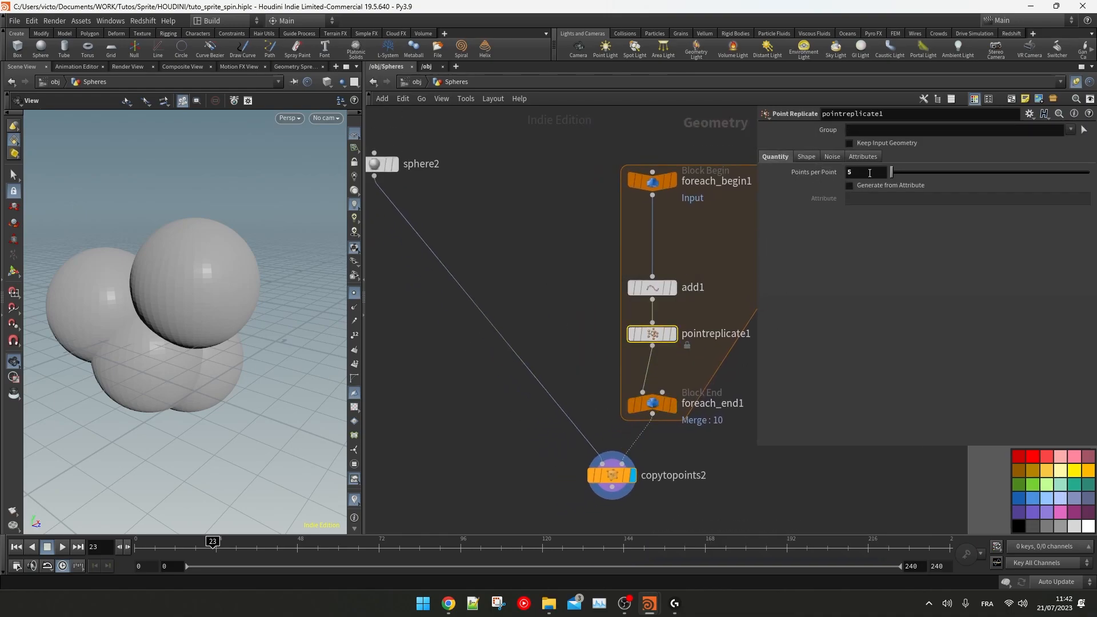
middle_click(626, 460)
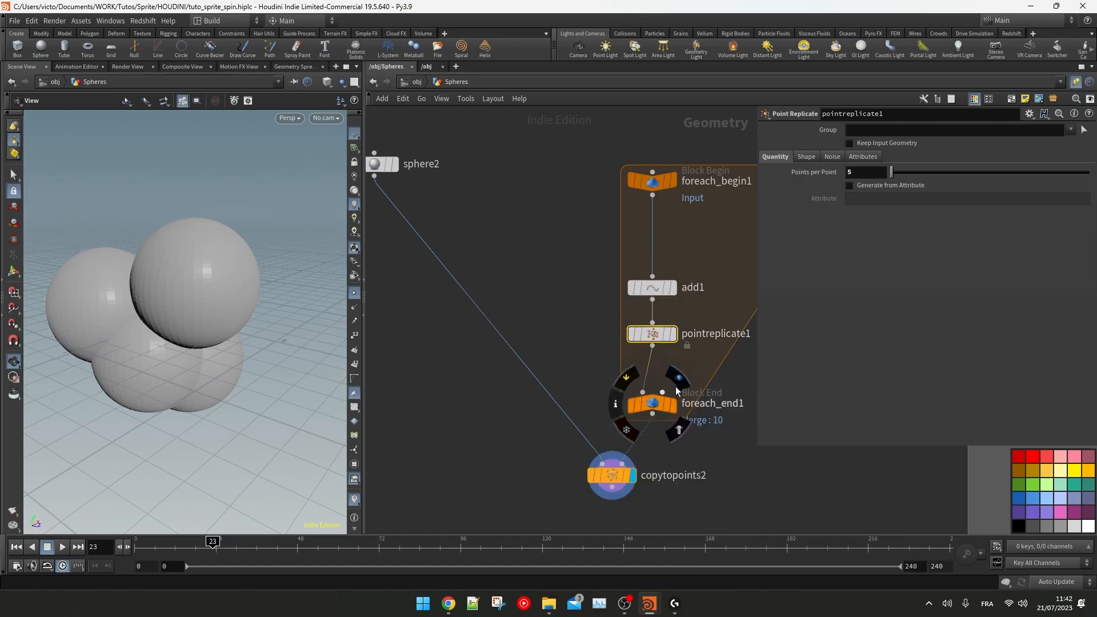
click(806, 157)
key(Tab)
text(att)
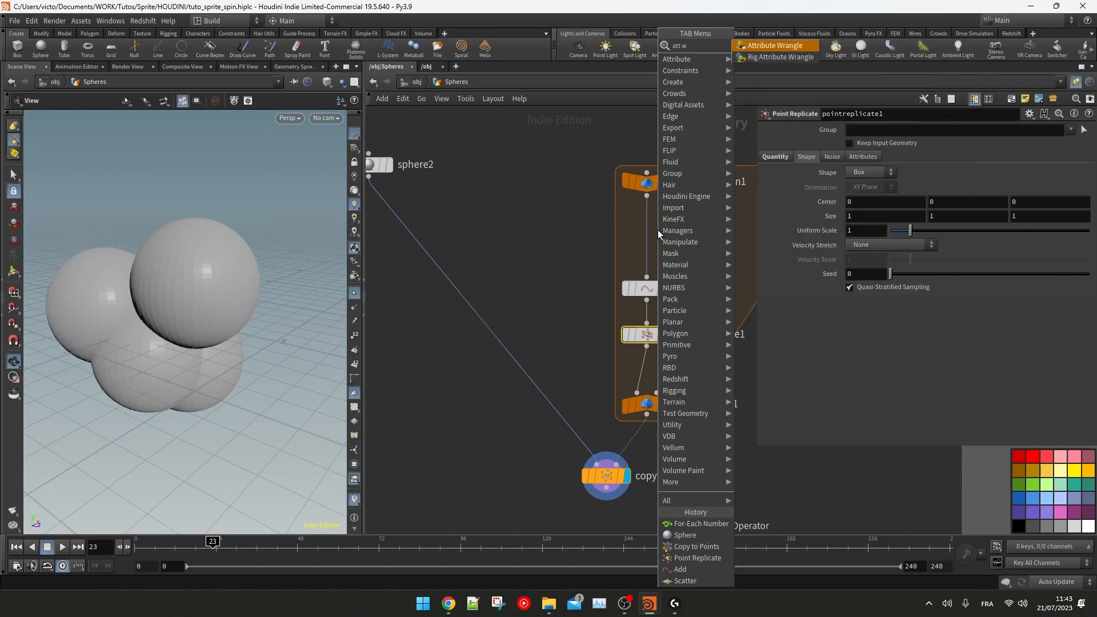
click(776, 45)
click(827, 230)
text(f@seedPoint)
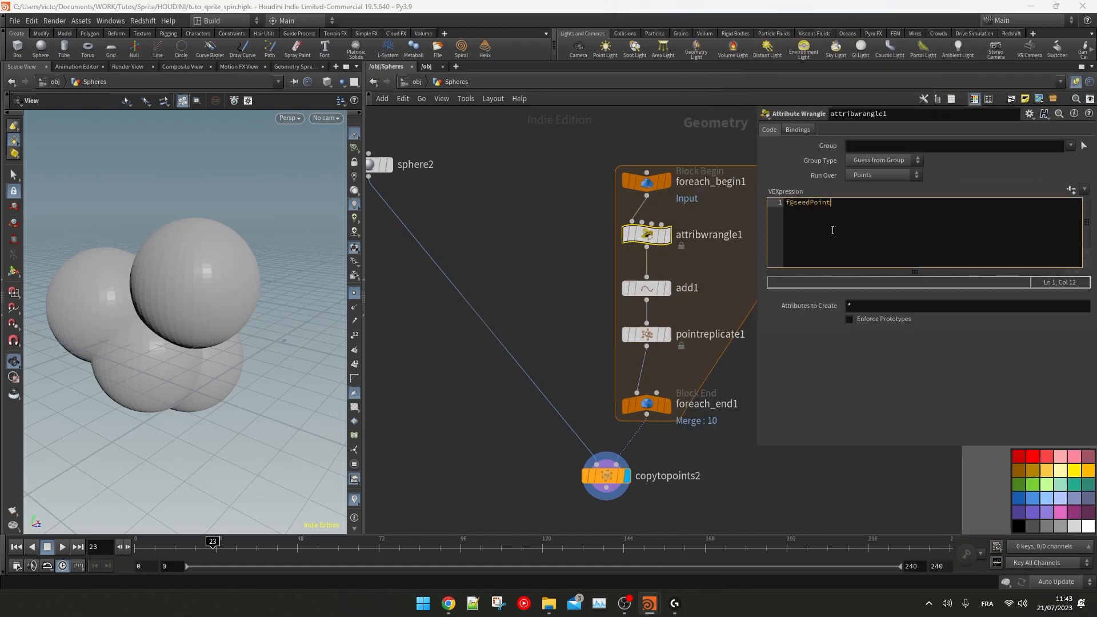
text(Replicate = rand(@ptnum);)
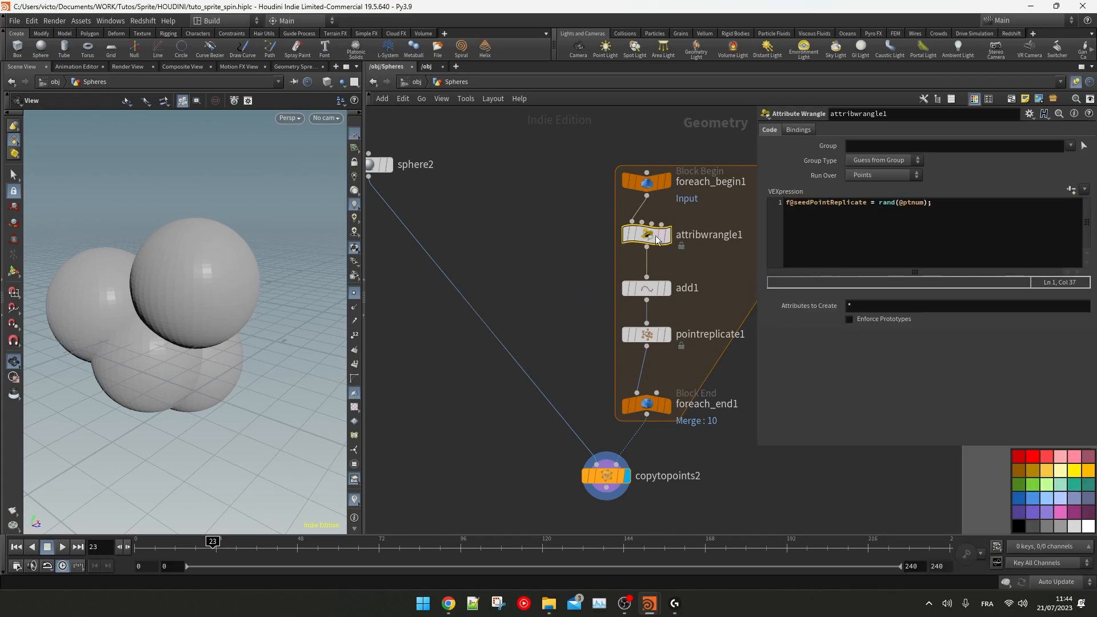
Step: Connect foreach_count1 to attribwrangle1's second input and add int iteration = detail(1,"iteration",0); at the start of its code
click(649, 408)
middle_click(649, 411)
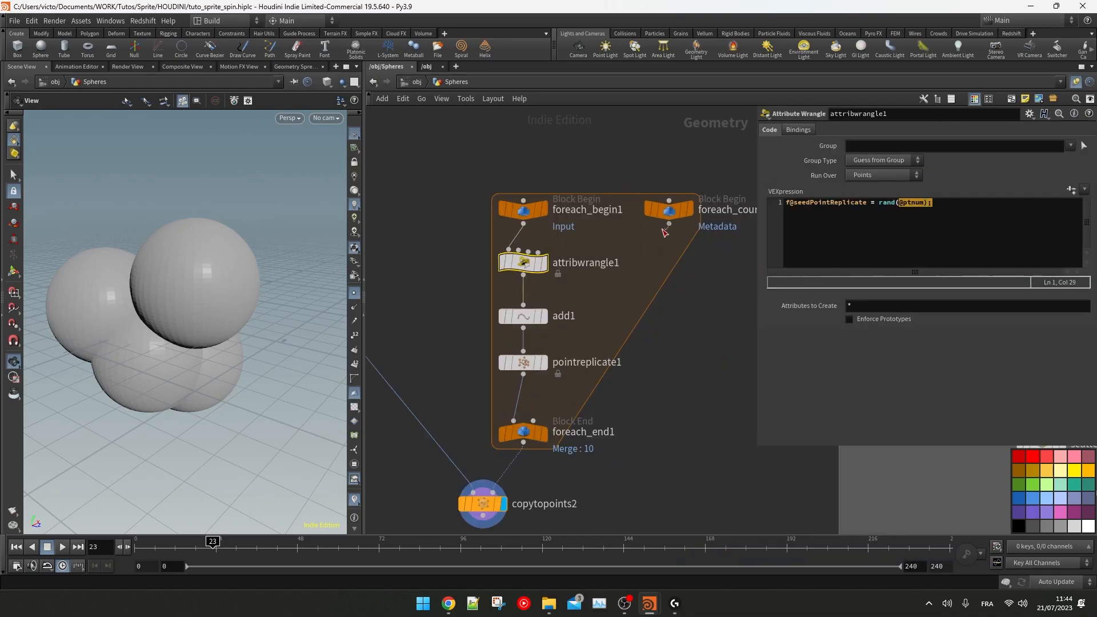
click(772, 211)
key(Return)
key(Return)
key(Up)
key(Up)
text(int )
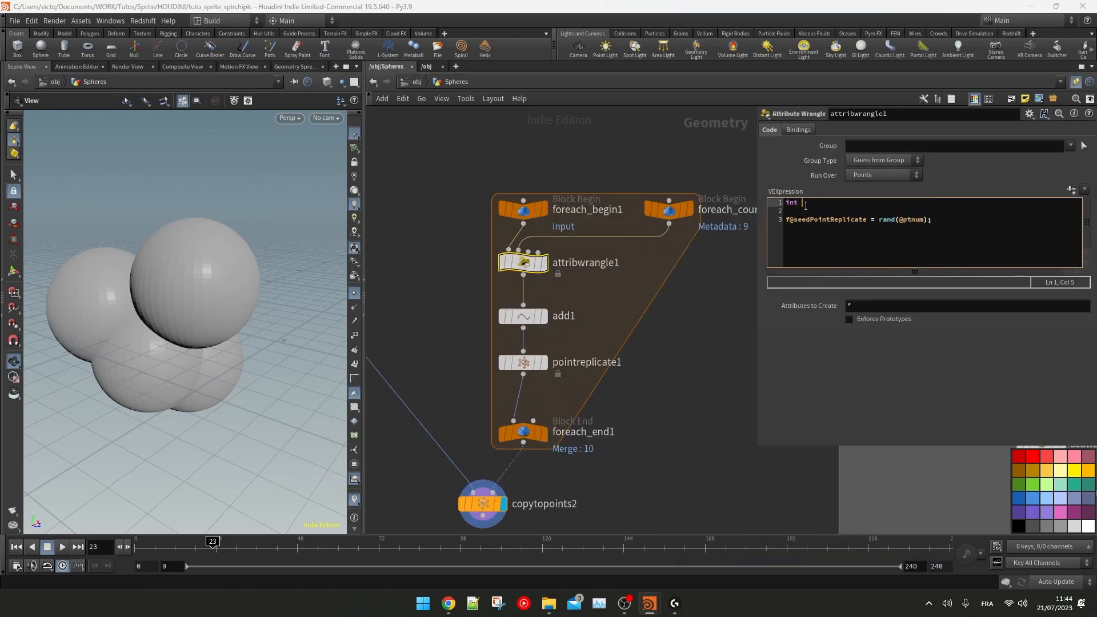
text(iteration = detail(1)
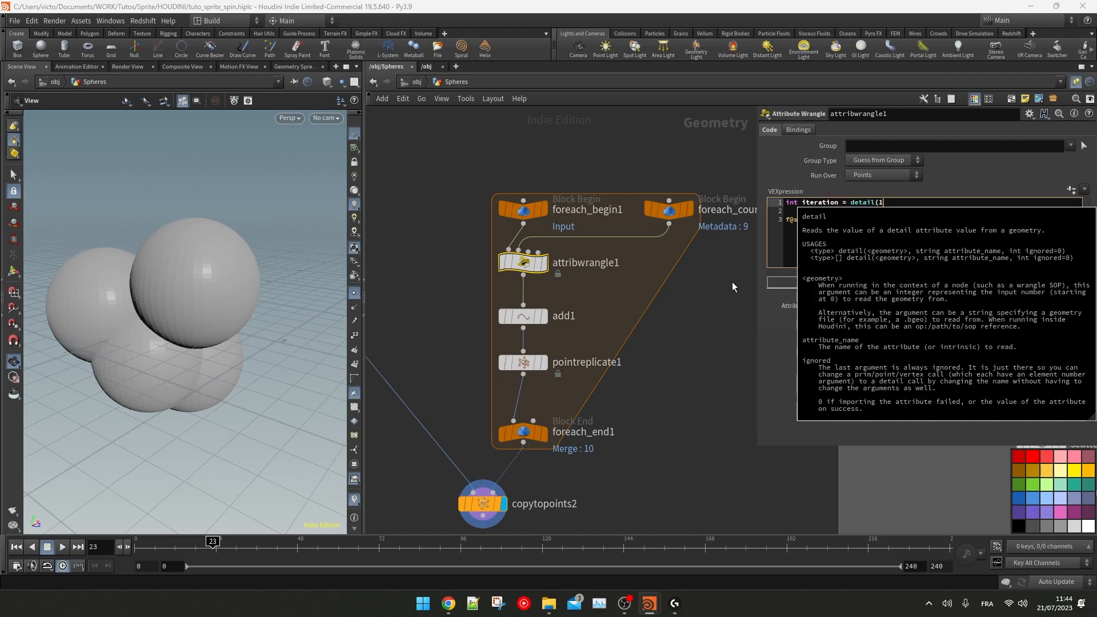
text(,"",0);)
key(Left)
key(Left)
key(Left)
text("iteration)
double_click(821, 204)
key(ctrl+c)
drag(899, 220, 924, 220)
key(ctrl+v)
click(736, 228)
Step: Set attribwrangle1 to run over Detail (only once) and check its attributes in the node info
middle_click(536, 264)
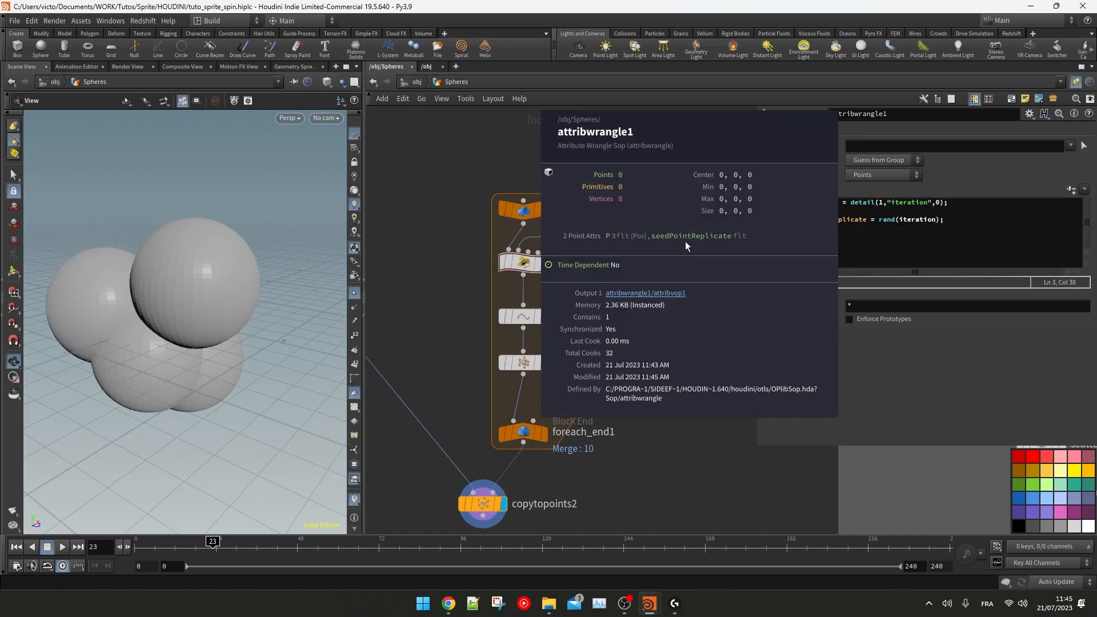
click(885, 175)
click(884, 181)
middle_click(523, 265)
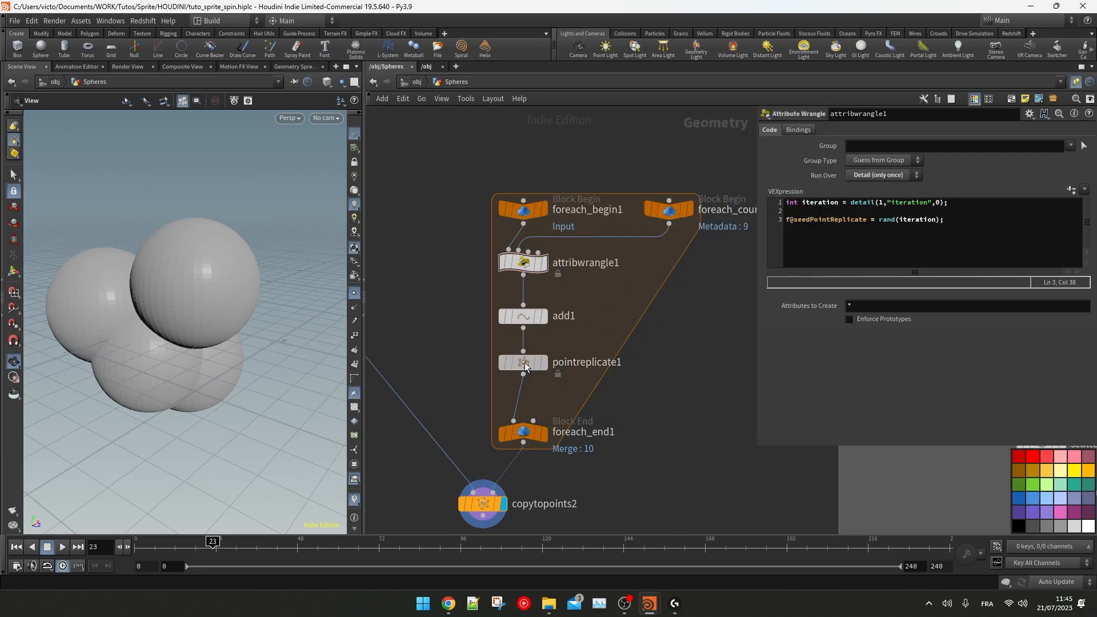
Step: Set pointreplicate1's Seed to the expression detail(0,"seedPointReplicate",0)
click(524, 362)
text(detail(0,"seed",0))
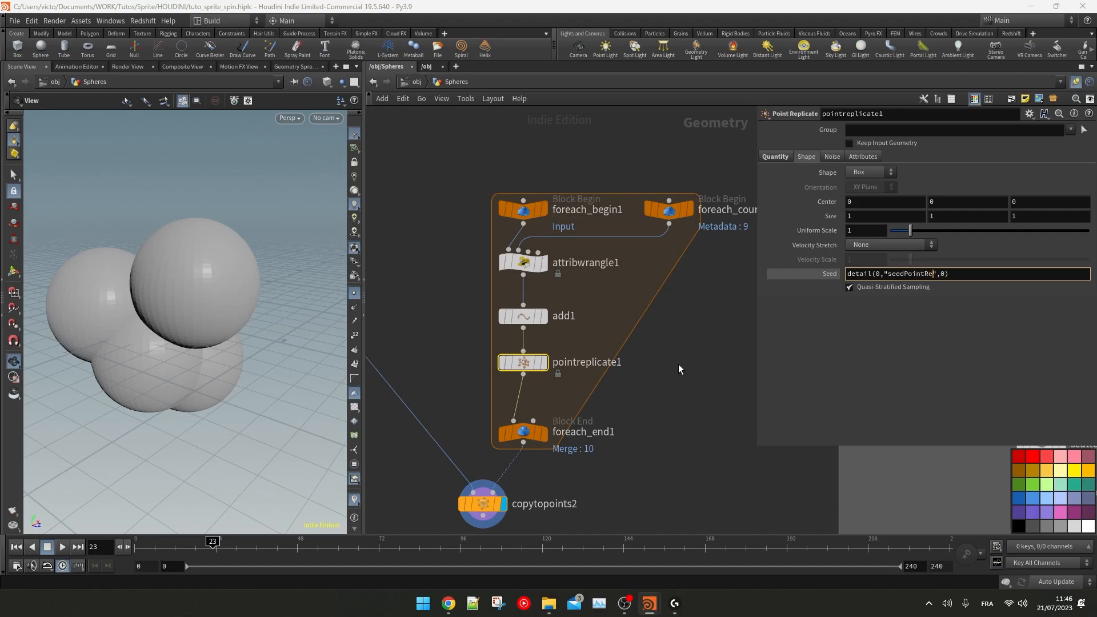
key(Return)
mouse_move(228, 295)
mouse_down()
mouse_move(182, 289)
mouse_move(219, 269)
mouse_move(247, 270)
mouse_move(234, 273)
mouse_up()
Step: Rename attribwrangle1 as Random_values_for_variants
double_click(589, 263)
text(Random_values_for_variants)
key(Return)
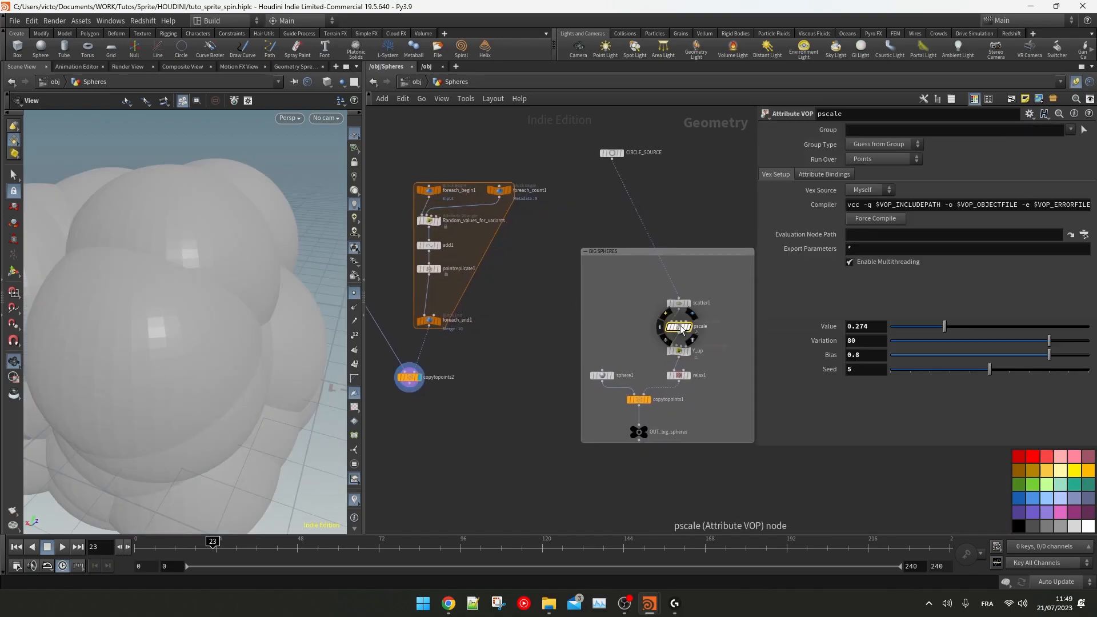
Step: Copy the pscale node from the Big Spheres network into the loop between pointreplicate1 and foreach_end1
drag(667, 326, 434, 296)
scroll(405, 380, up, 3)
middle_drag(404, 380, 468, 456)
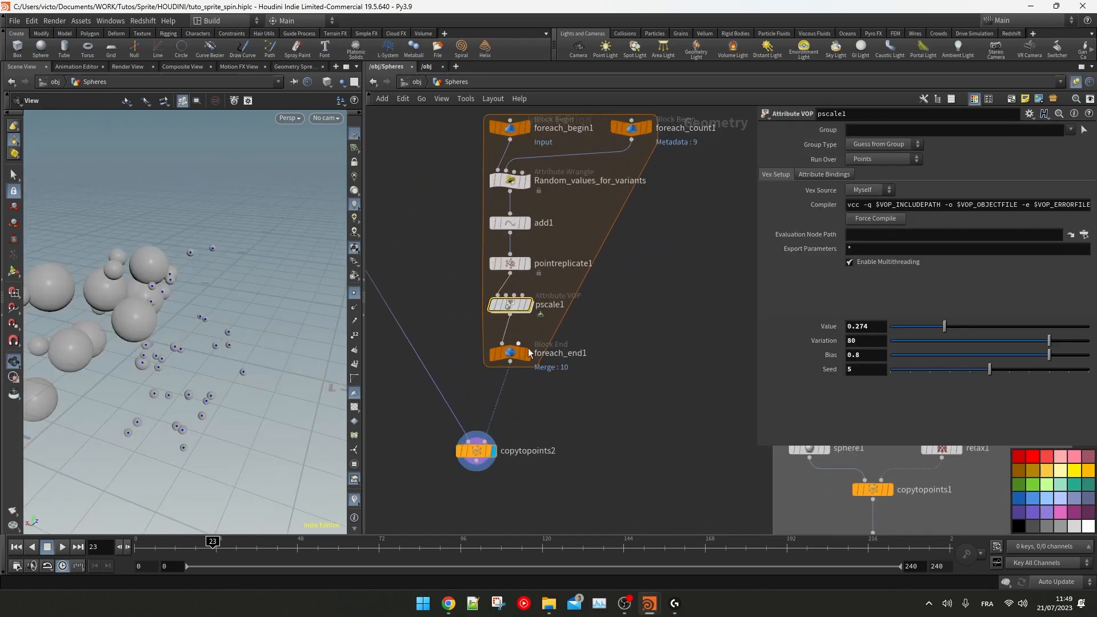
click(475, 451)
drag(311, 287, 234, 289)
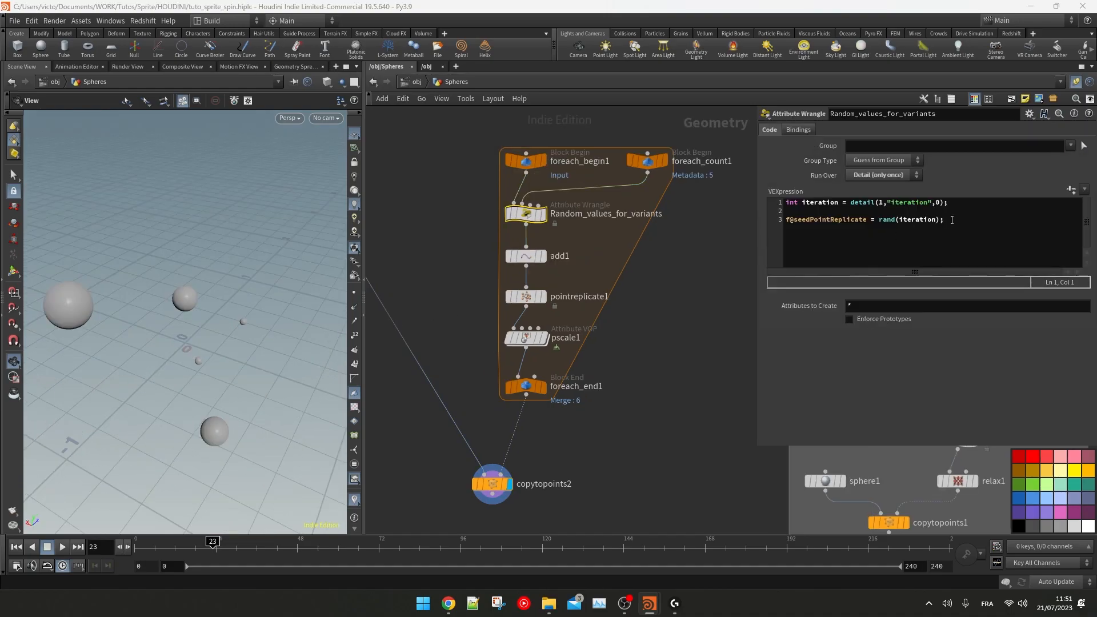
Step: Duplicate the seedPointReplicate line in Random_values_for_variants and change the copy to f@seedpscale = rand(iteration + 1000);
drag(952, 220, 771, 218)
key(ctrl+v)
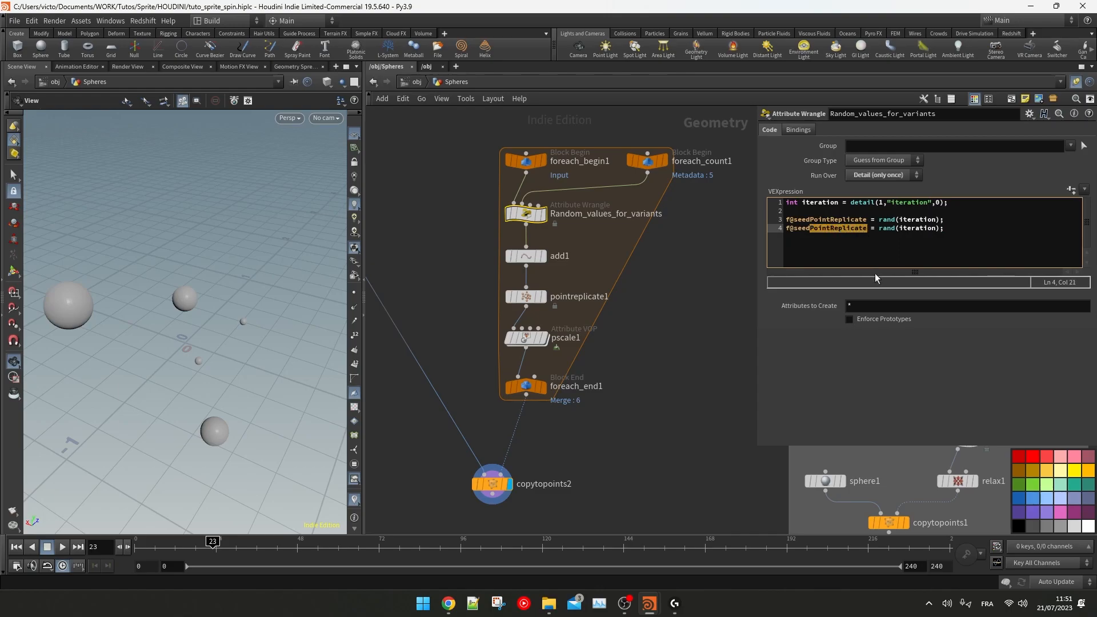
text(pscale)
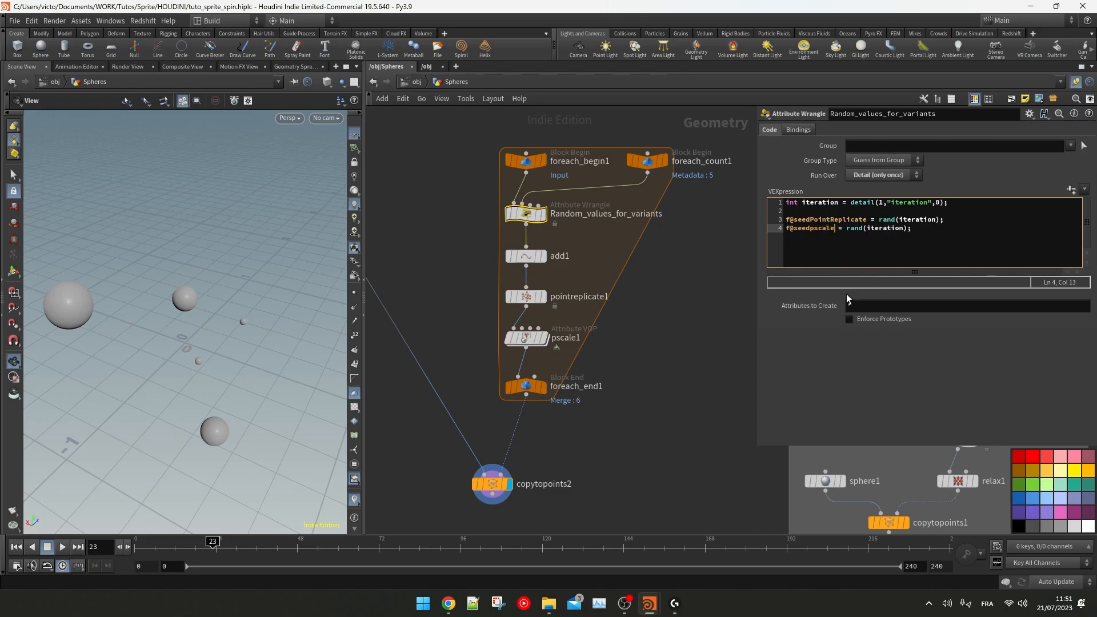
click(904, 228)
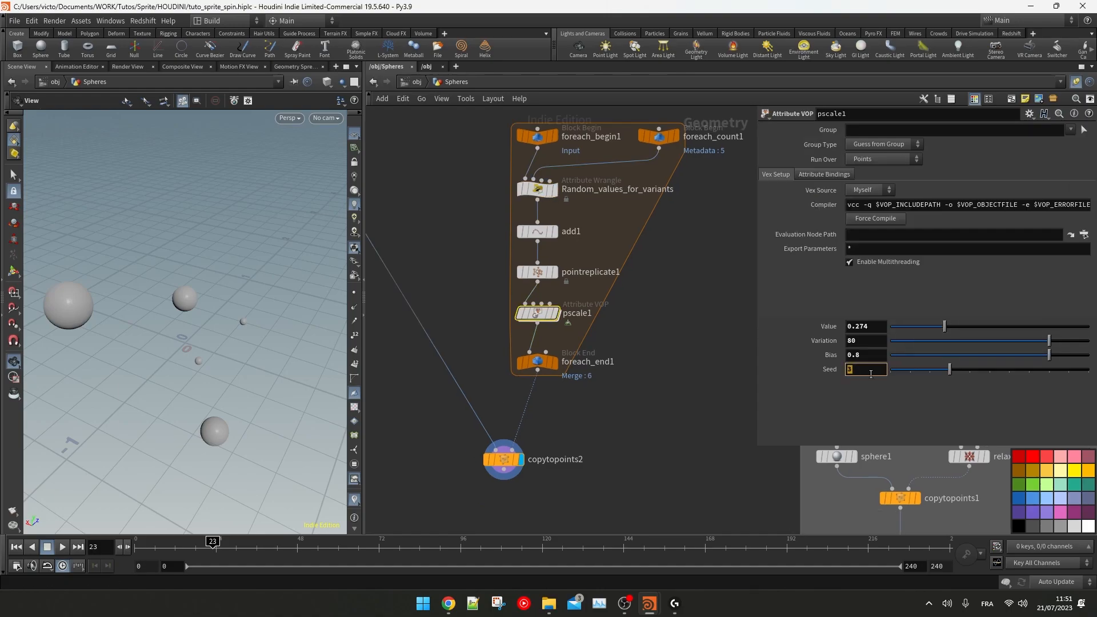
Step: Set pscale1's Seed to the expression detail(0,"seedpscale",0)
text(detail(0,"",)
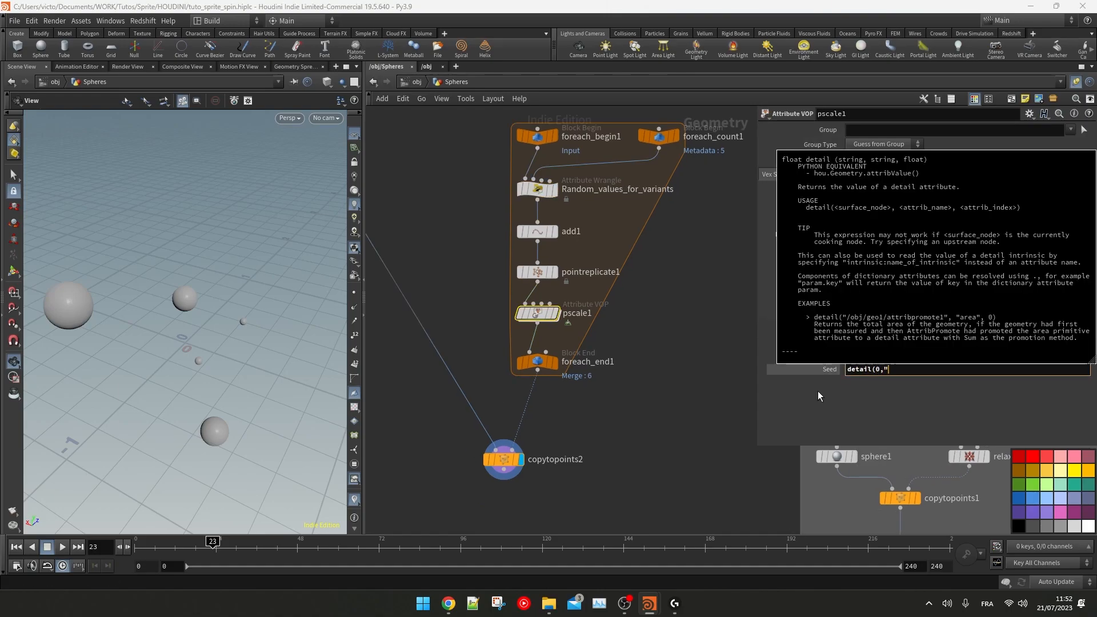
key(Left)
key(Left)
text(seedpscale)
key(End)
text(0))
key(Return)
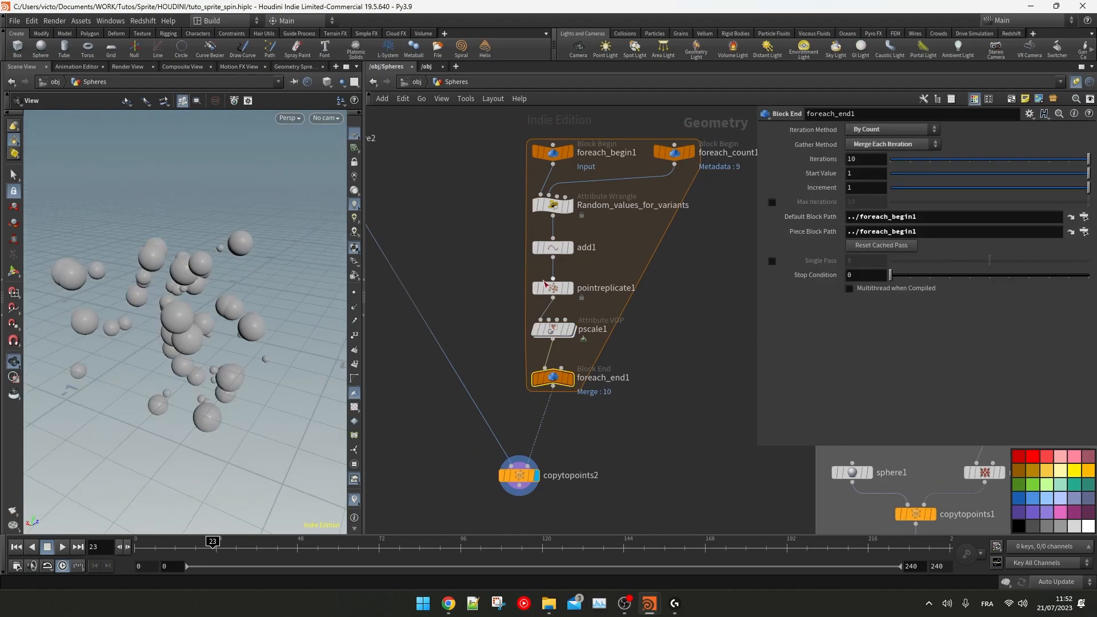
Step: Examine the available Shape options of pointreplicate1
click(553, 287)
click(868, 172)
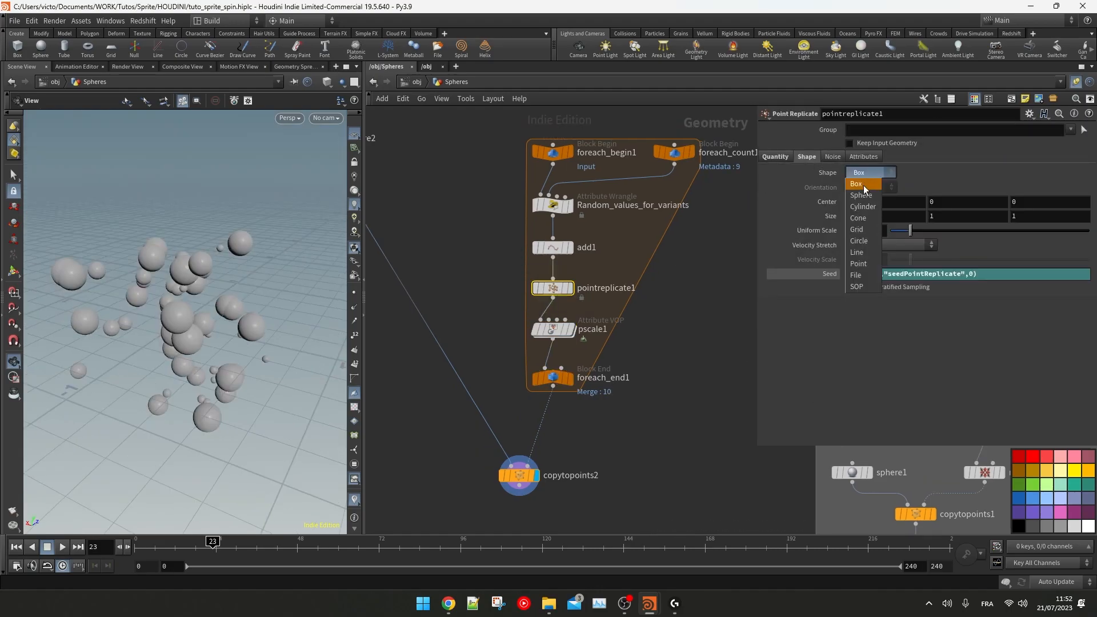
click(866, 171)
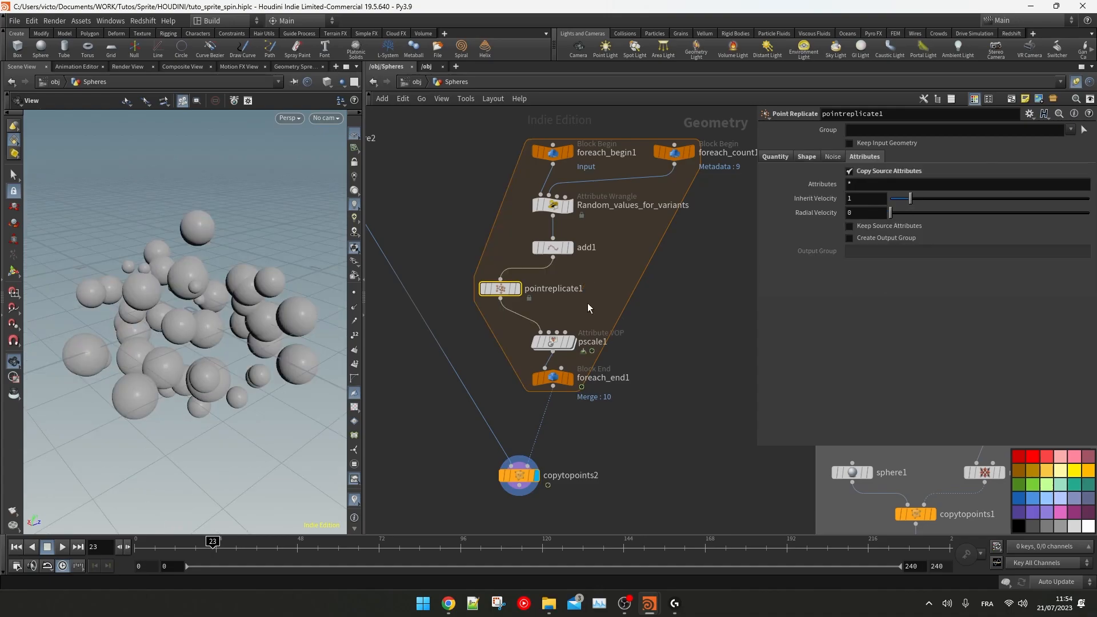
Step: Insert an Attribute Transfer node between pointreplicate1 and pscale1, with add1 connected to its second input
key(Tab)
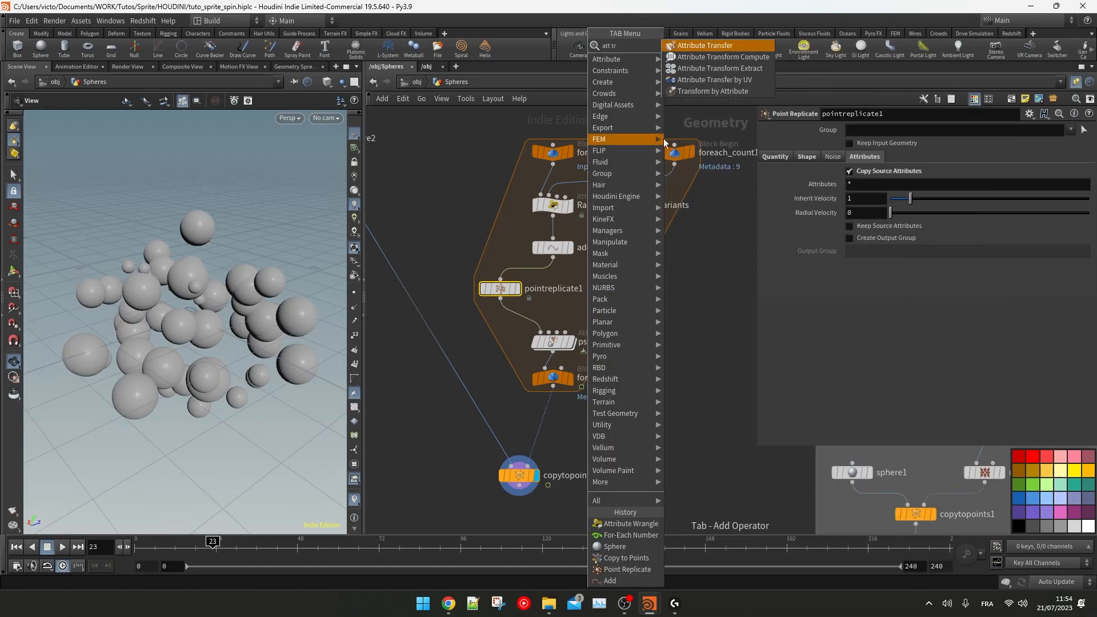
click(668, 86)
click(552, 327)
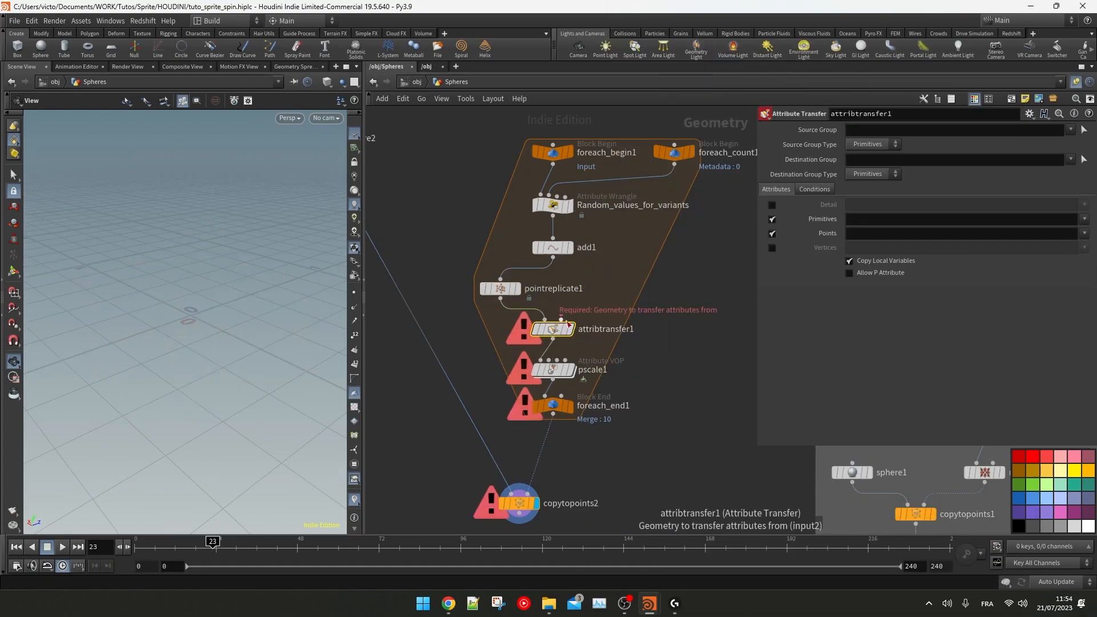
Step: Turn off primitive and point transfer on attribtransfer1, transfer only the seedpscale detail attribute, and check it on pscale1
click(772, 219)
click(772, 234)
click(772, 205)
click(1084, 205)
click(1055, 229)
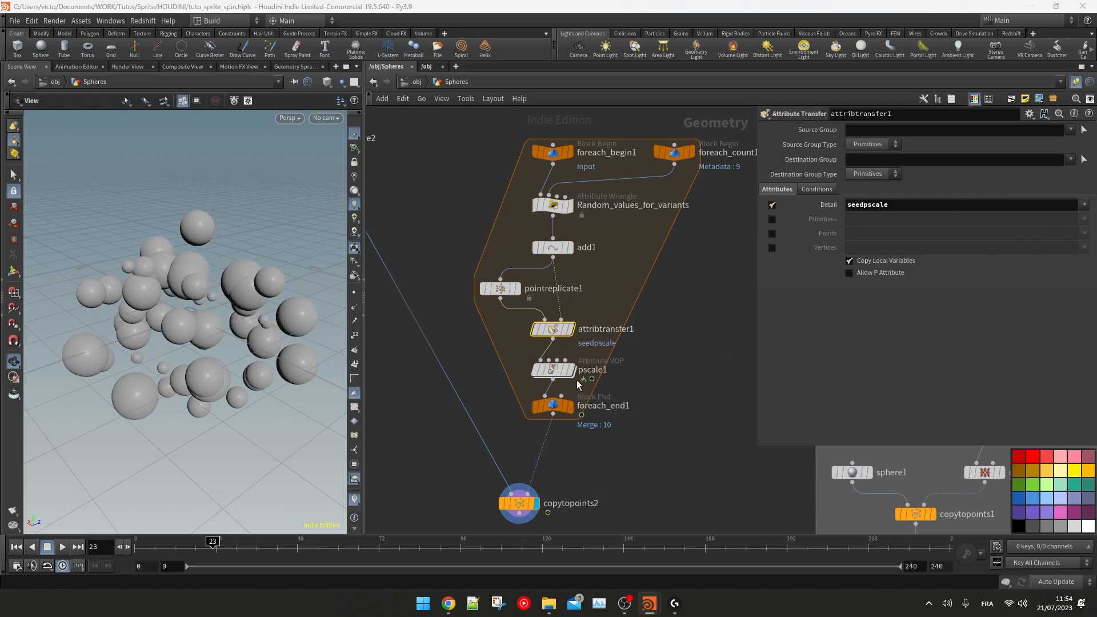
middle_click(592, 333)
middle_click(589, 371)
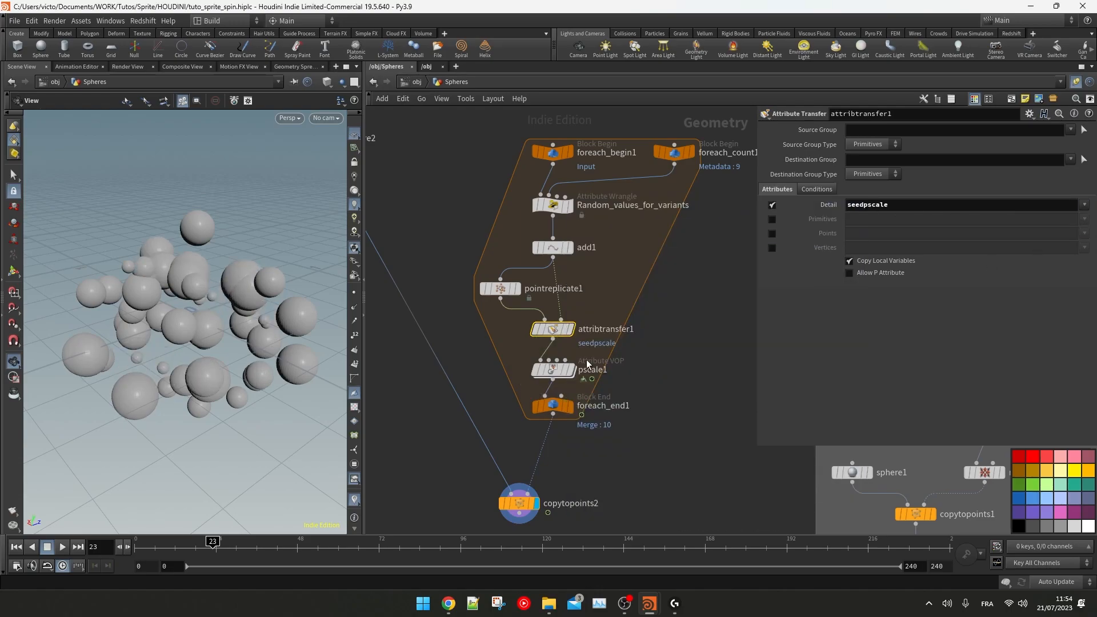
click(552, 369)
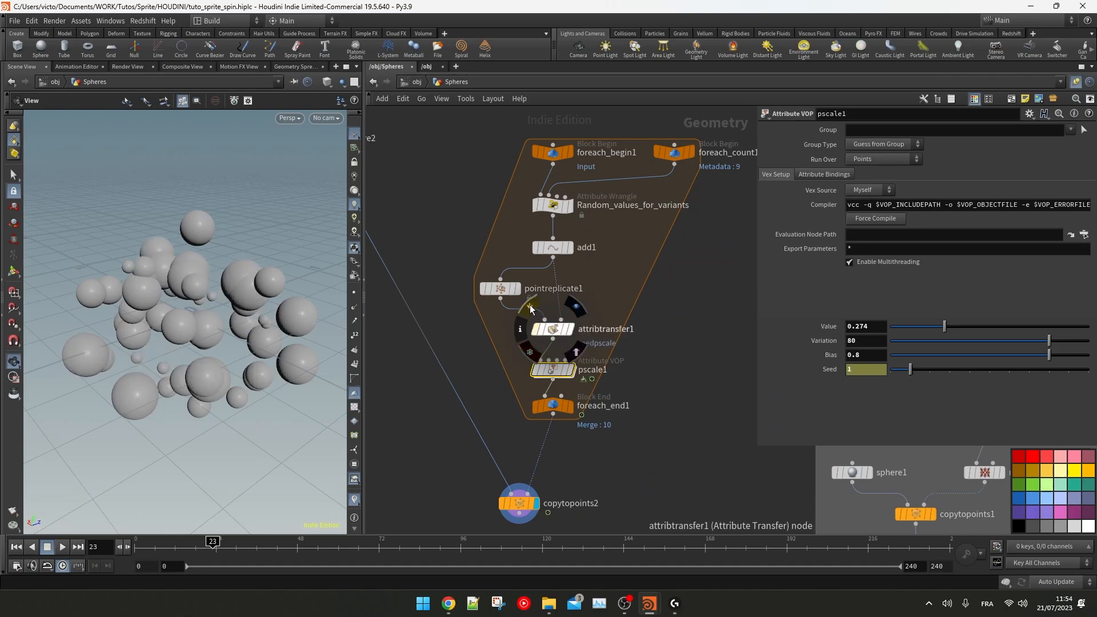
Step: Rename attribtransfer1 as get_rdm_pscale
click(611, 329)
double_click(613, 329)
text(get_rdm_ps)
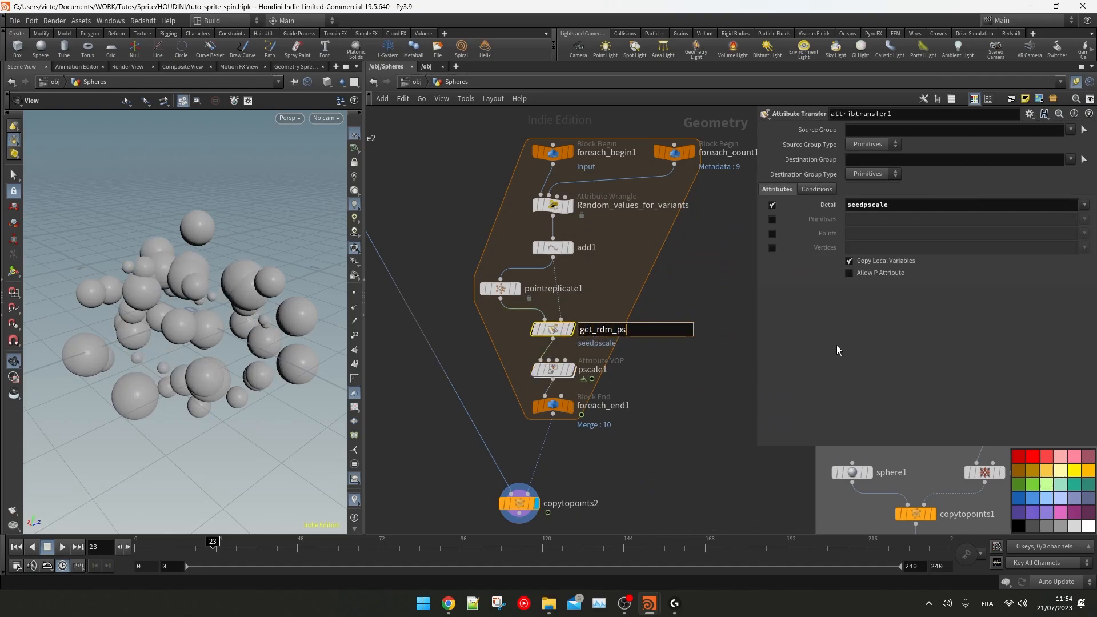
text(cale)
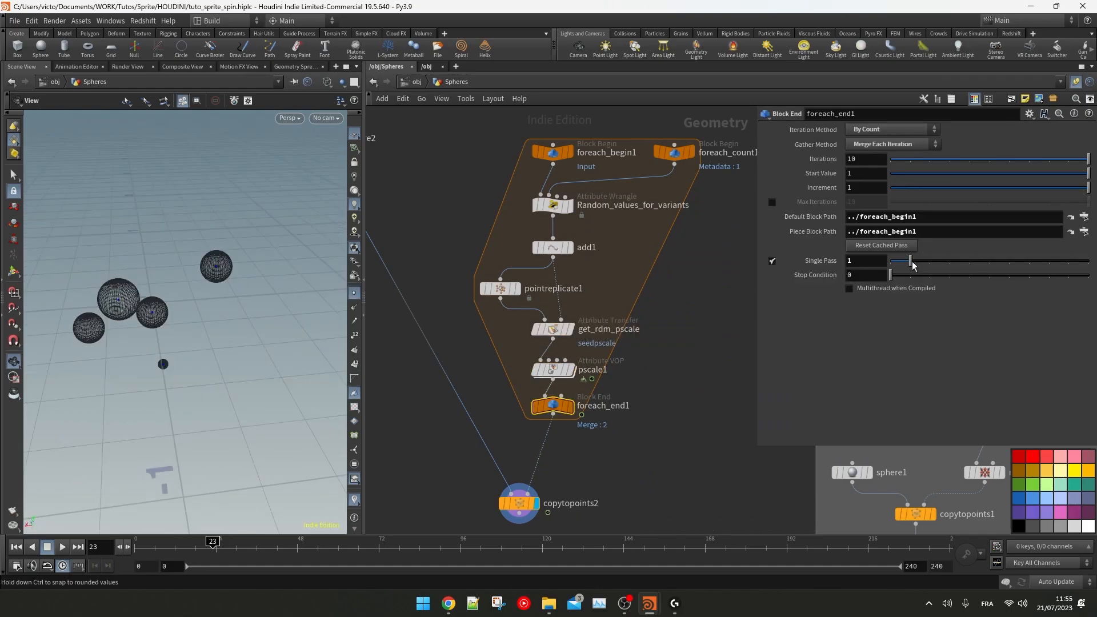
Step: Step through foreach_end1's Single Pass values to preview the individual sphere clusters
mouse_move(983, 261)
mouse_down()
mouse_move(1052, 266)
mouse_move(975, 276)
mouse_up()
drag(598, 451, 540, 357)
Step: Try a different Points per Point value on pointreplicate1, then undo it
click(509, 290)
drag(892, 172, 896, 174)
key(ctrl+z)
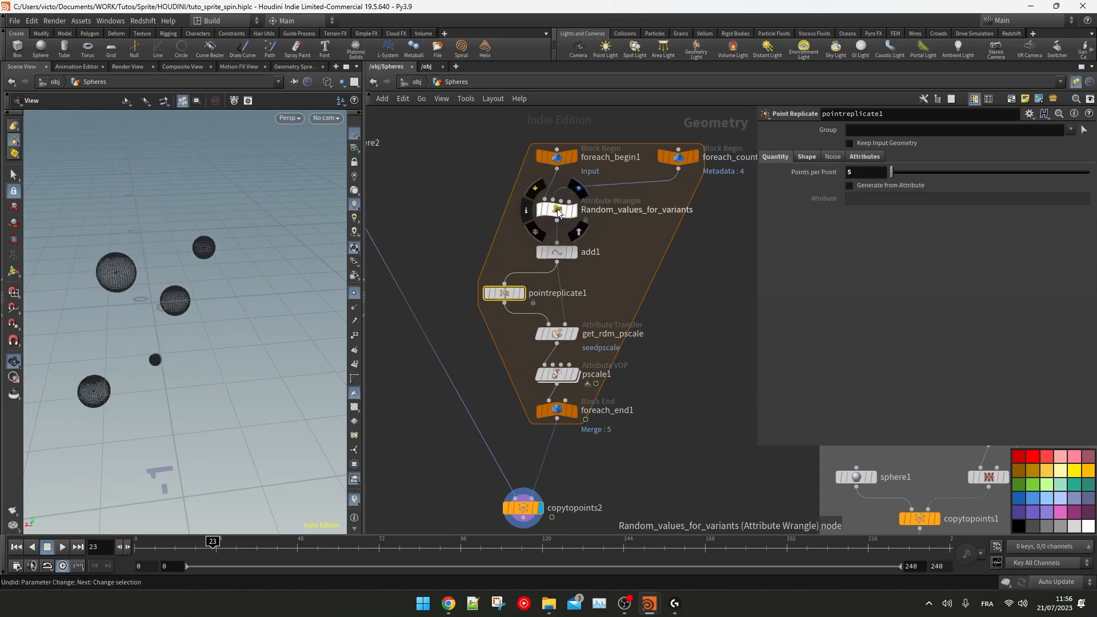
Step: Add the line i@numPts = fit(rand(iteration),0,1,5,16); to the Random_values_for_variants wrangle
click(557, 209)
text(Pts = rand()
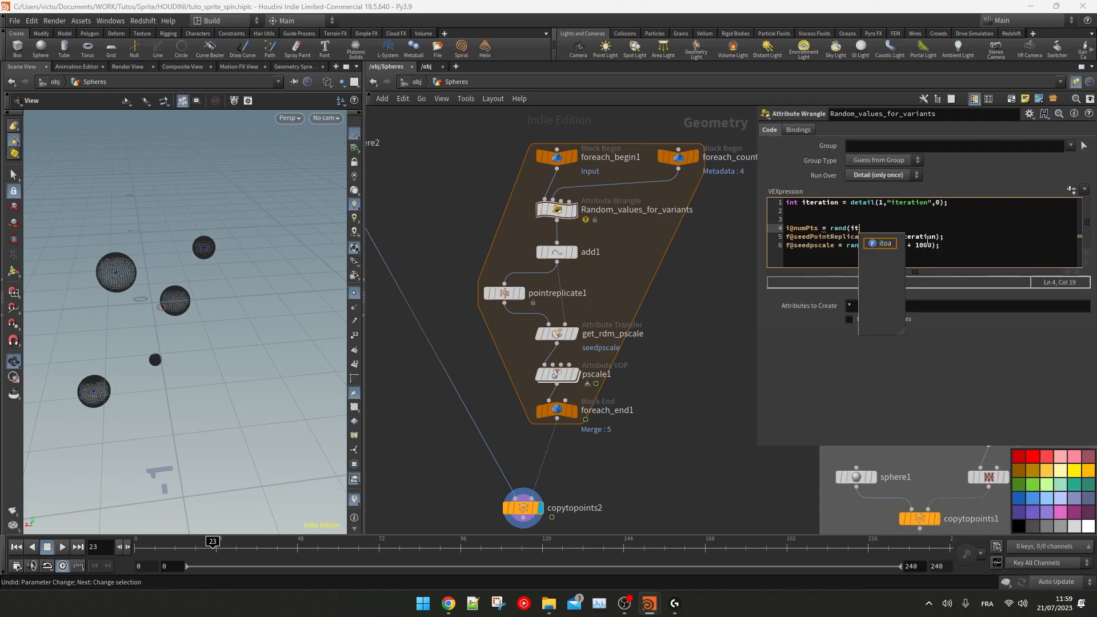
text(iteration);)
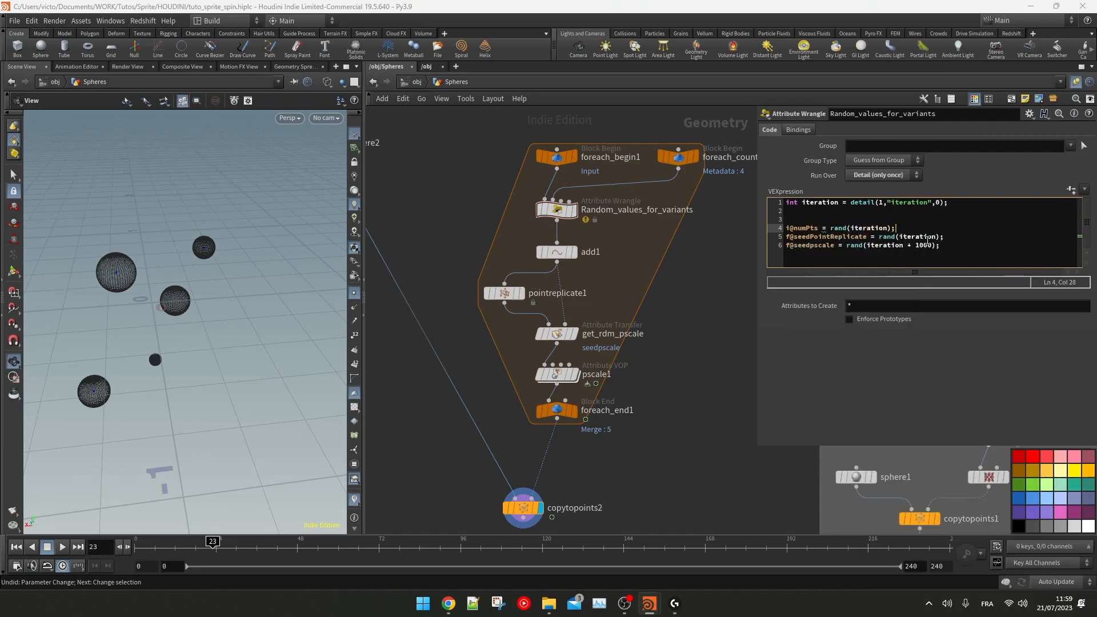
click(732, 294)
text(fit()
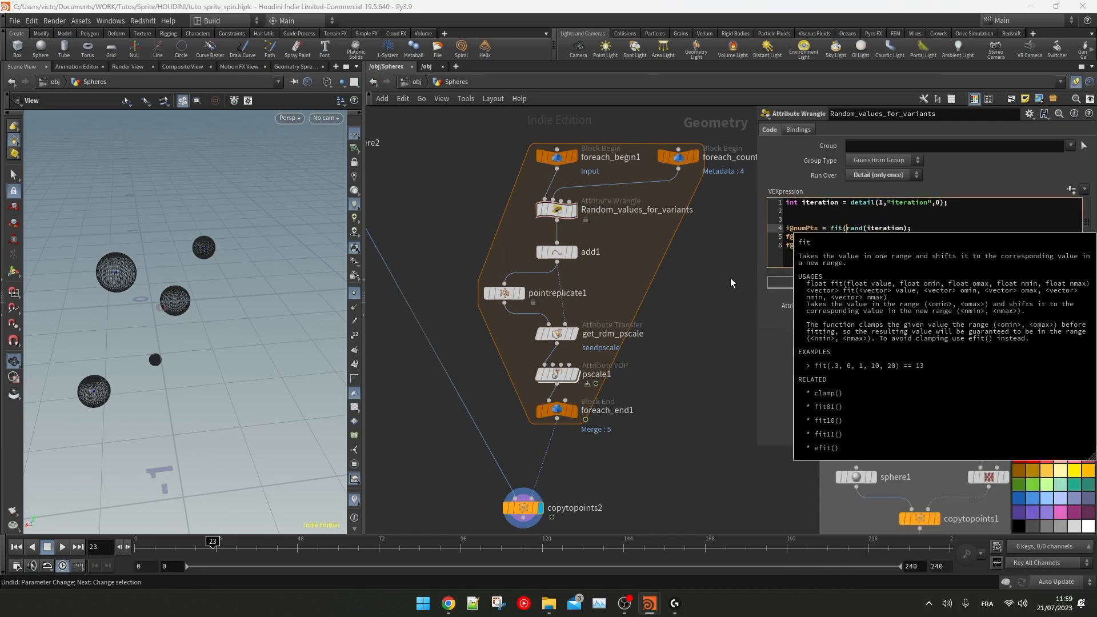
key(End)
key(Left)
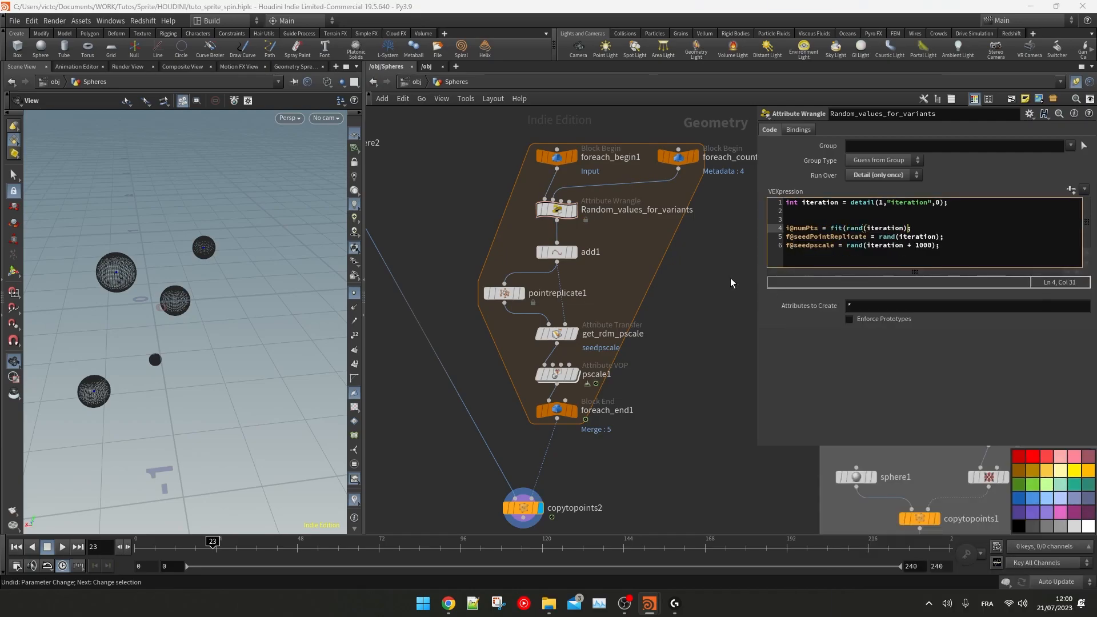
text(6))
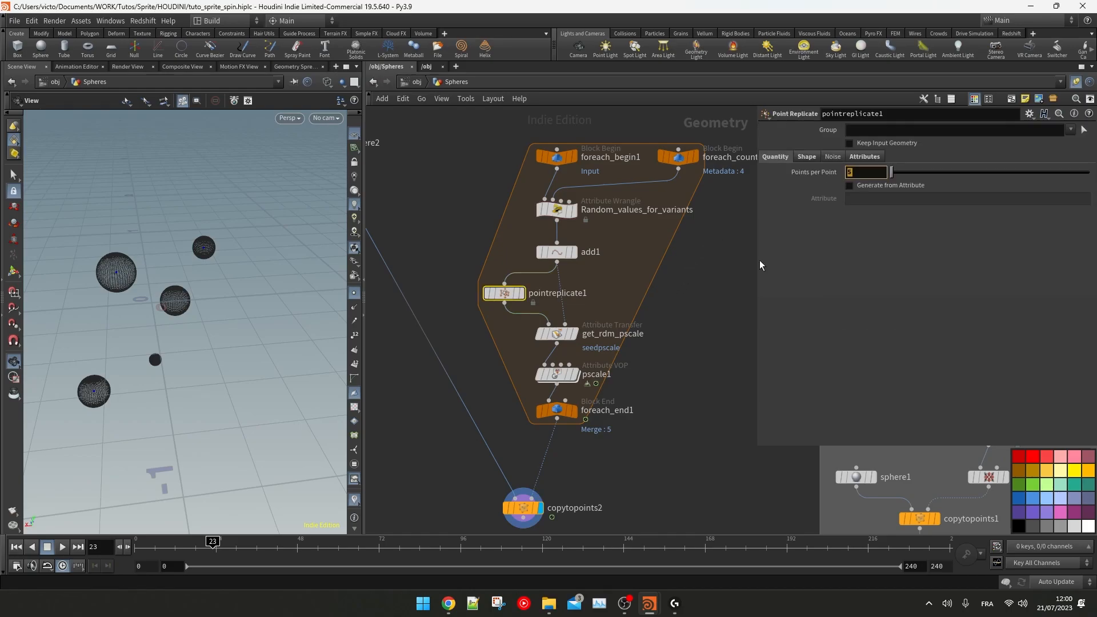
Step: Set pointreplicate1's Points per Point to detail(0,"numPts",0) and inspect the attributes of Random_values_for_variants
text(detail(0,"num",0))
key(Left)
key(Left)
key(Left)
key(Left)
text(numPts)
click(714, 270)
middle_click(563, 210)
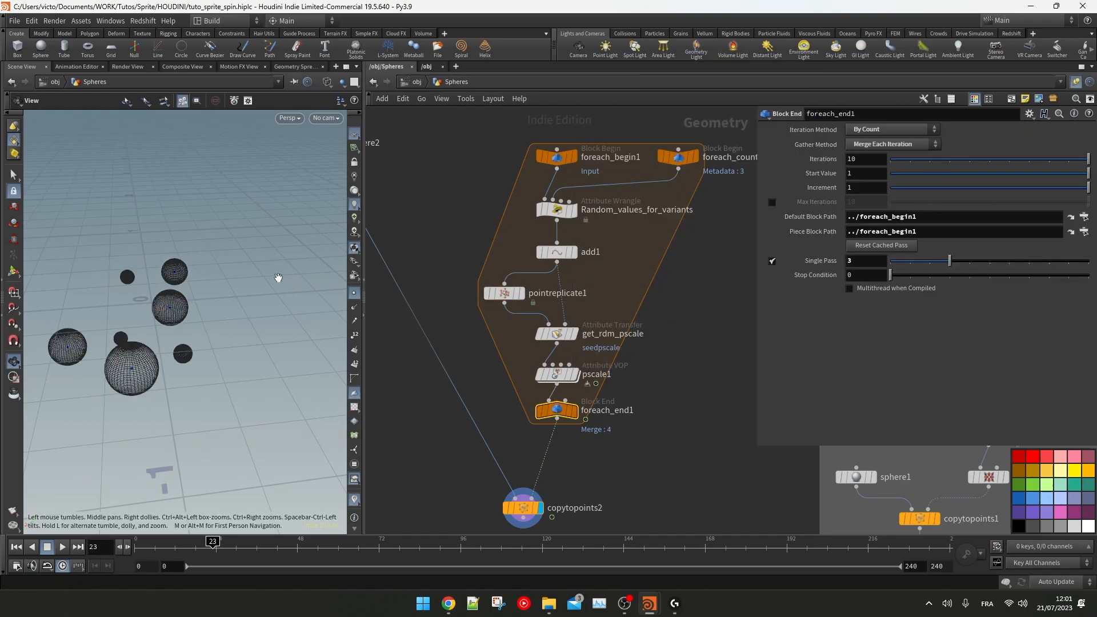
Step: Compare the number of spheres across iterations by changing foreach_end1's Single Pass
mouse_move(225, 271)
mouse_down()
mouse_move(241, 285)
mouse_move(220, 273)
mouse_move(243, 275)
mouse_up()
mouse_move(949, 260)
mouse_down()
mouse_move(1053, 260)
mouse_move(915, 265)
mouse_move(931, 263)
mouse_up()
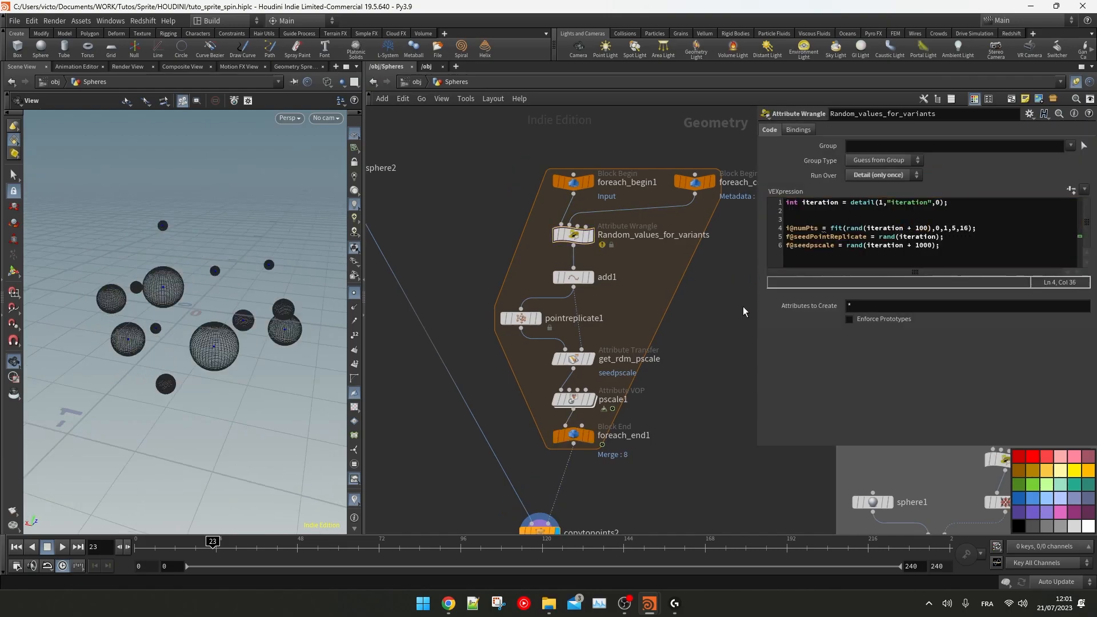
Step: Add the line f@globalScale = fit(rand(iteration + 100),0,1,0.1,0.5); below numPts in the Random_values_for_variants wrangle
click(520, 318)
click(806, 157)
mouse_move(911, 230)
mouse_down()
mouse_move(898, 229)
mouse_move(912, 227)
mouse_up()
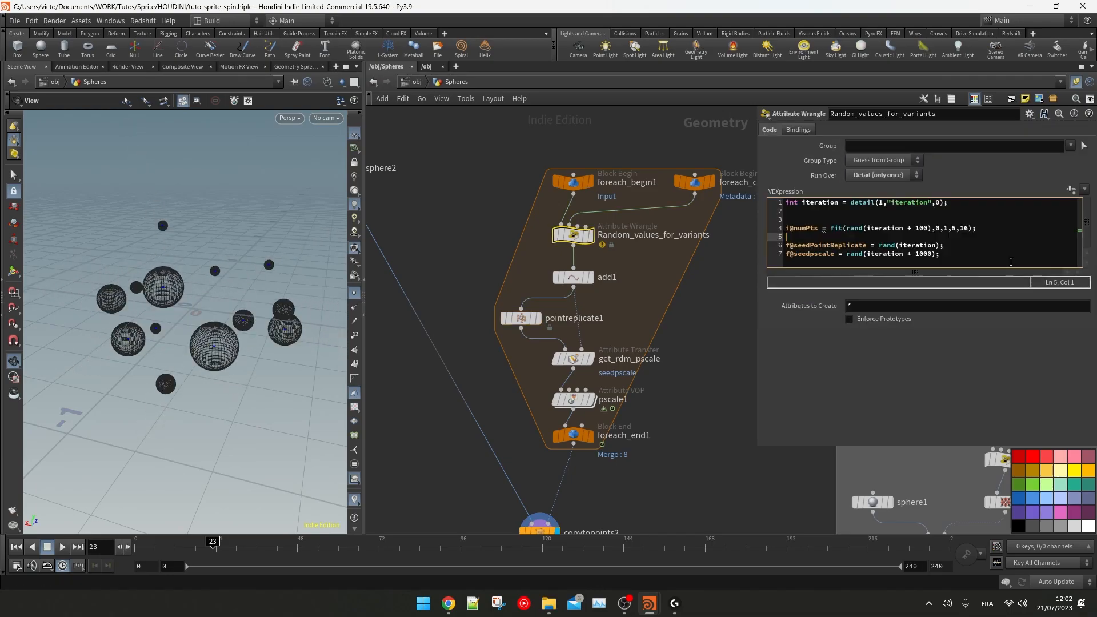
text(globalScale =)
drag(979, 228, 831, 228)
key(ctrl+c)
click(910, 237)
key(ctrl+v)
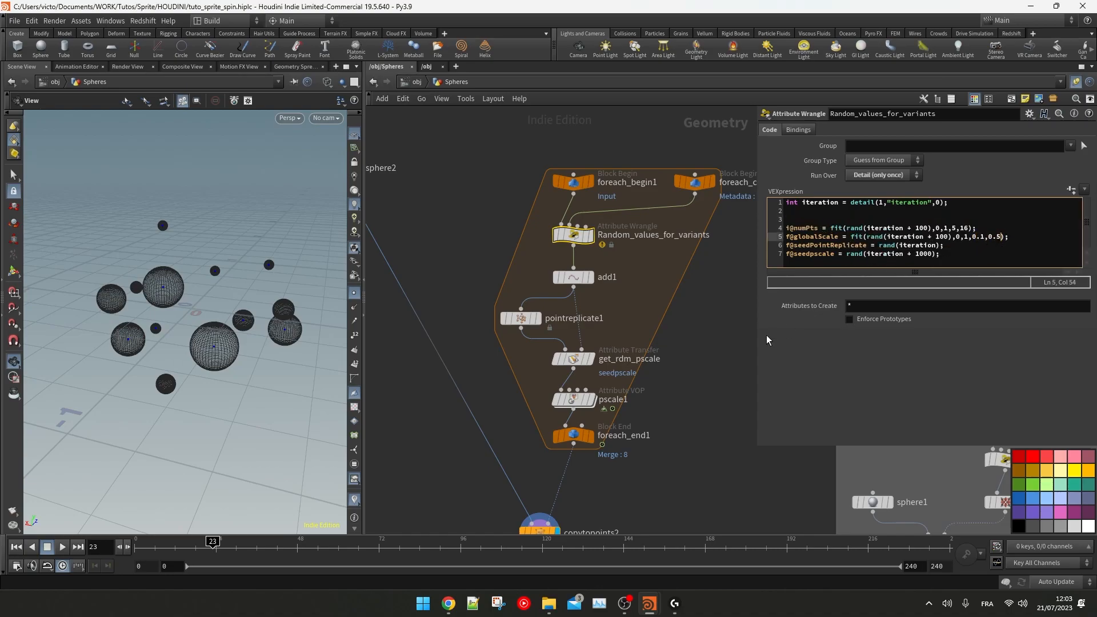
Step: Set pointreplicate1's Uniform Scale to detail(0,"globalScale",0)
click(521, 319)
text(detail(0,"globalScale",0))
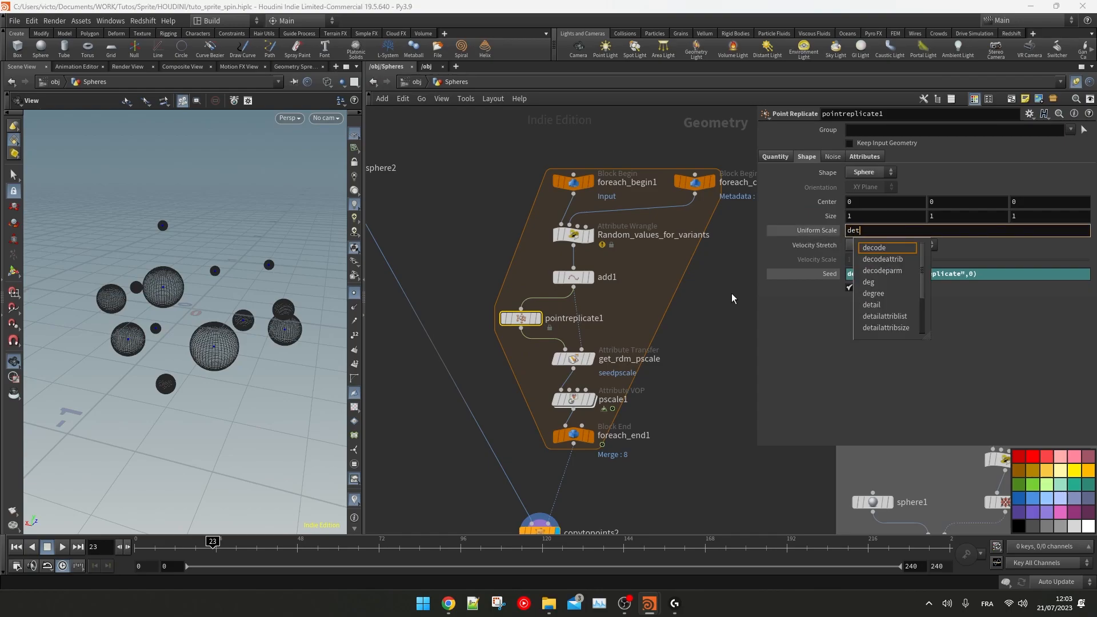
key(Return)
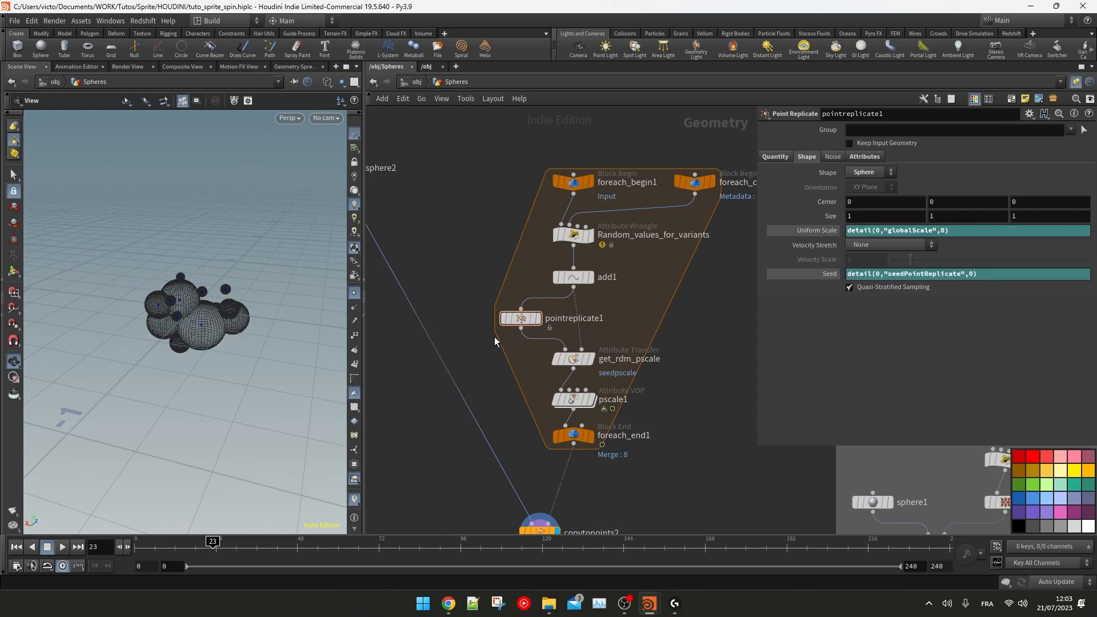
scroll(243, 255, up, 3)
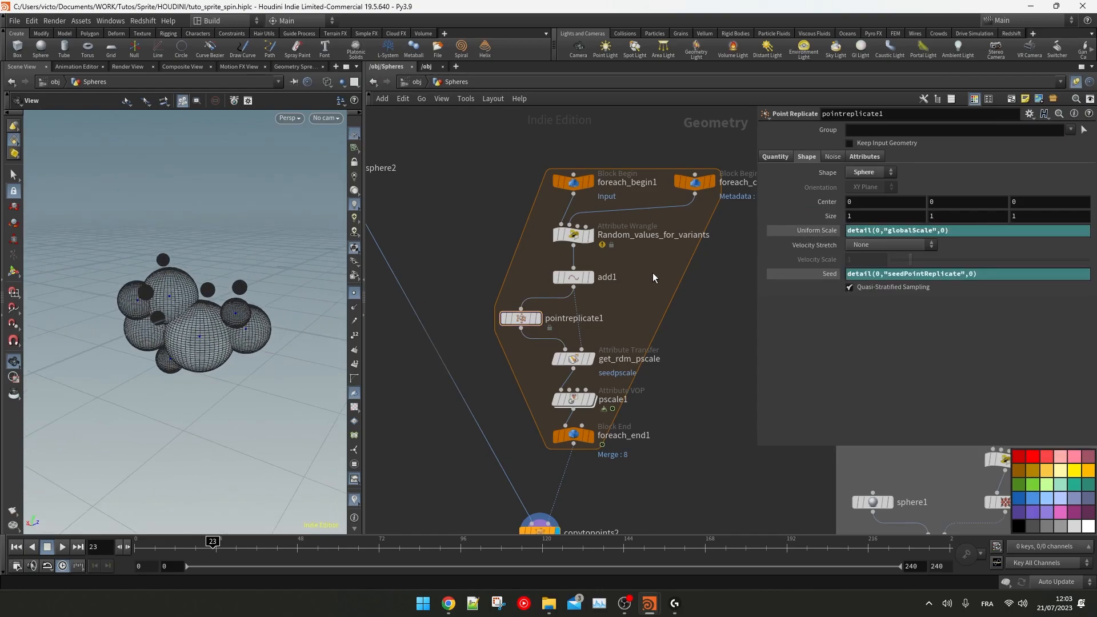
Step: Compare the cluster size across iterations by changing foreach_end1's Single Pass
middle_drag(556, 487, 563, 434)
click(581, 385)
drag(1007, 262, 910, 263)
drag(210, 280, 196, 305)
scroll(196, 306, up, 3)
Step: Wrap the numPts fit expression in int() and change the globalScale line's iteration offset to 250
text(in)
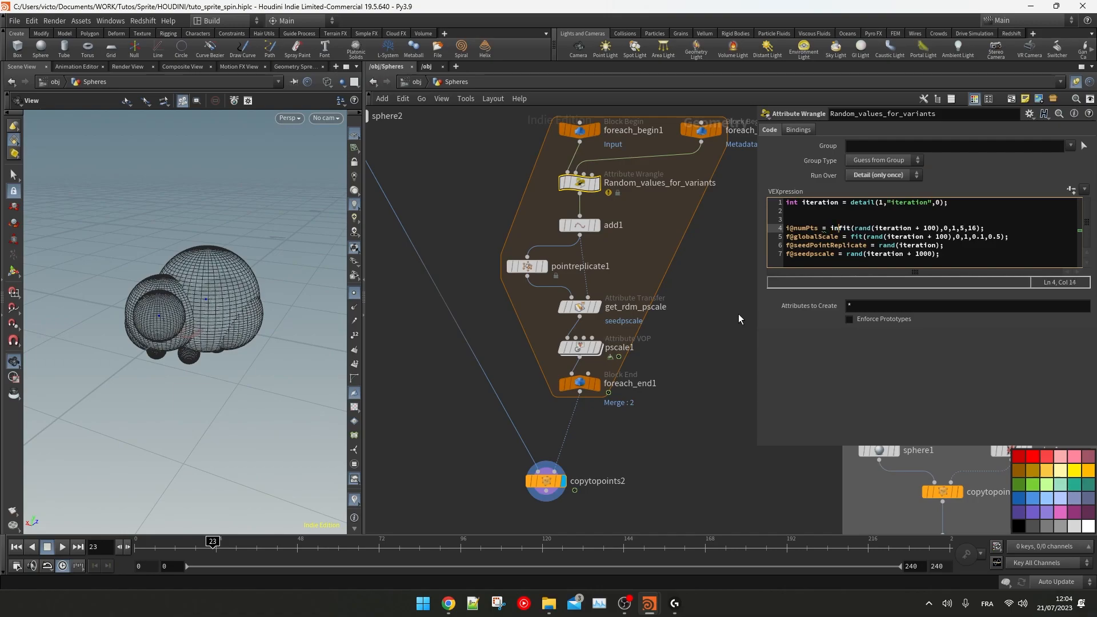
text(t()
key(Right)
key(Right)
key(Right)
key(Right)
key(Right)
key(Right)
key(Right)
key(Right)
key(Right)
key(Right)
key(Right)
key(Right)
key(Right)
key(Right)
key(Right)
key(Right)
key(Right)
key(Right)
key(Right)
key(Right)
key(Right)
key(Right)
key(Right)
key(Right)
text())
click(891, 272)
double_click(942, 237)
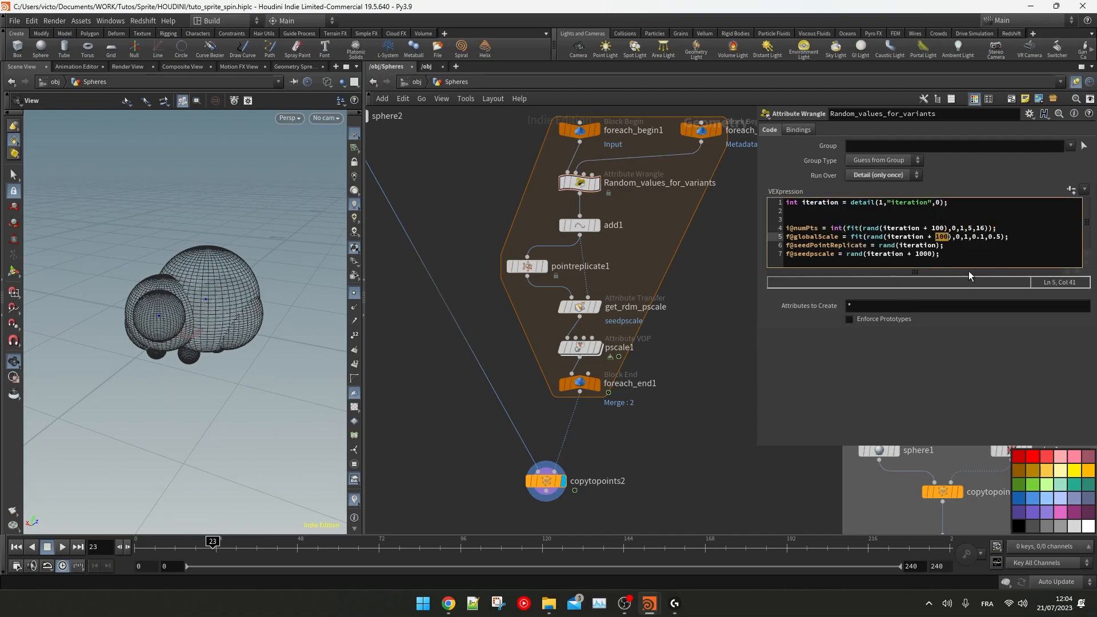
Step: Declare int seed = chi("Seed"); on the wrangle's second line and create the matching Seed parameter
click(808, 218)
text(int seed = chi("Seed");)
key(Left)
key(Left)
key(Left)
text(Seed)
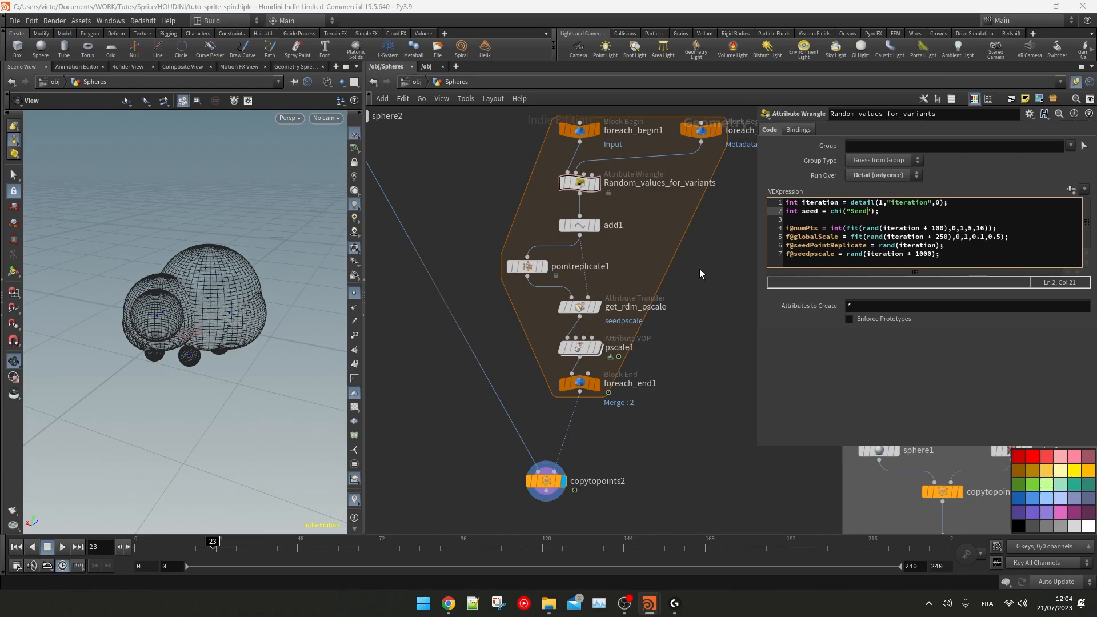
click(1071, 190)
Step: Add + seed inside the rand() calls of the wrangle's attribute lines and vary the Seed parameter
click(944, 228)
text(+ seed)
click(948, 236)
text(+ seed)
click(935, 246)
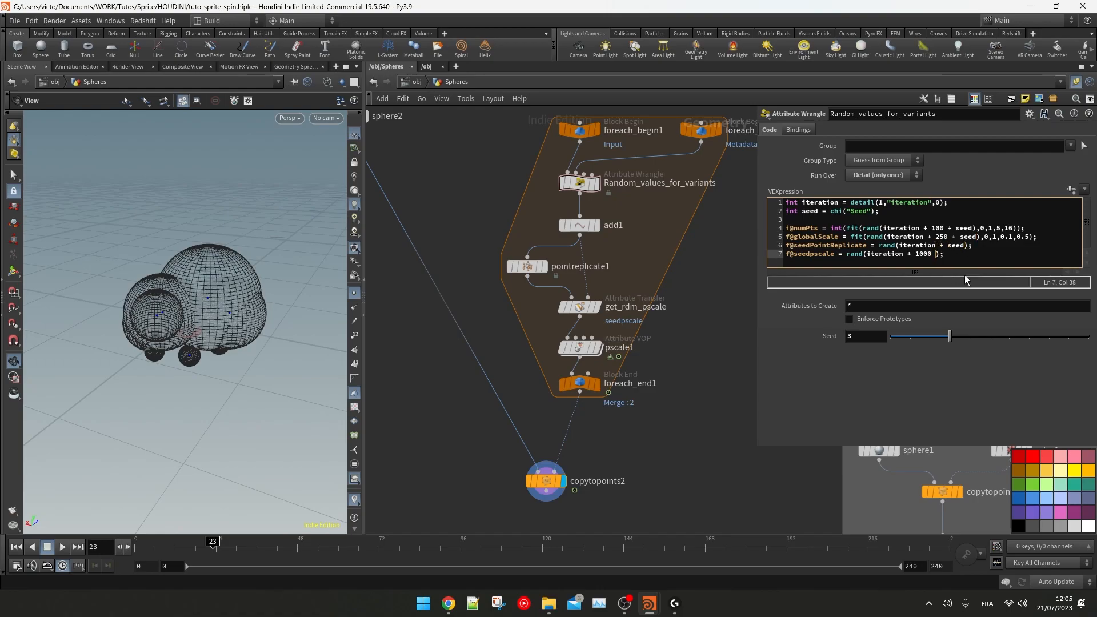
drag(949, 336, 1006, 336)
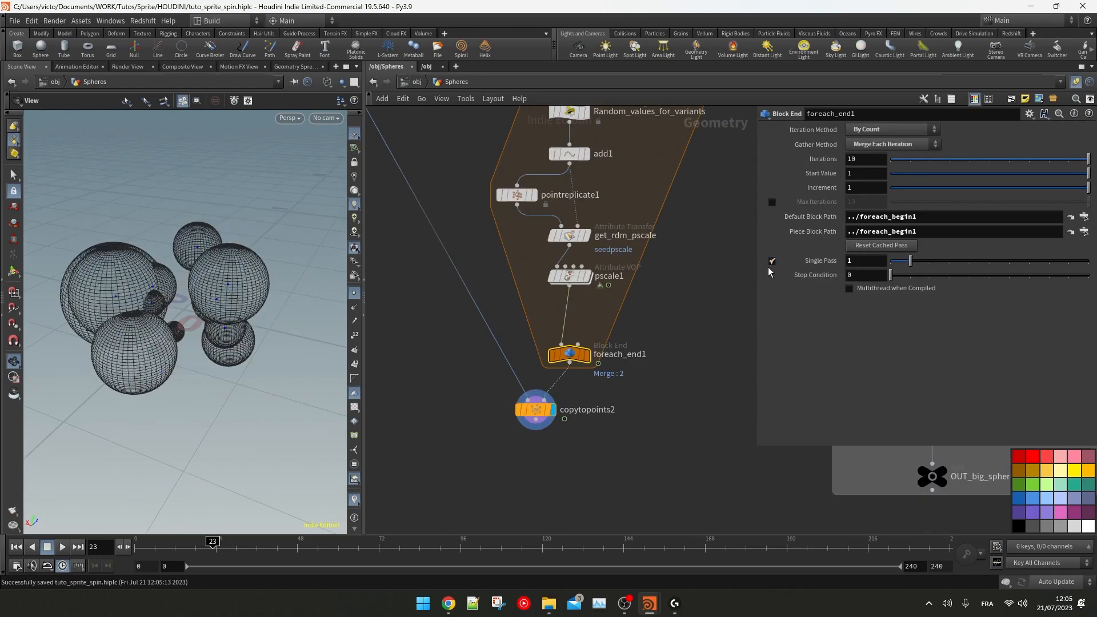
Step: Insert a Point Relax node between pscale1 and foreach_end1
mouse_move(257, 246)
mouse_down()
mouse_move(249, 257)
mouse_move(260, 260)
mouse_up()
key(Tab)
text(relax)
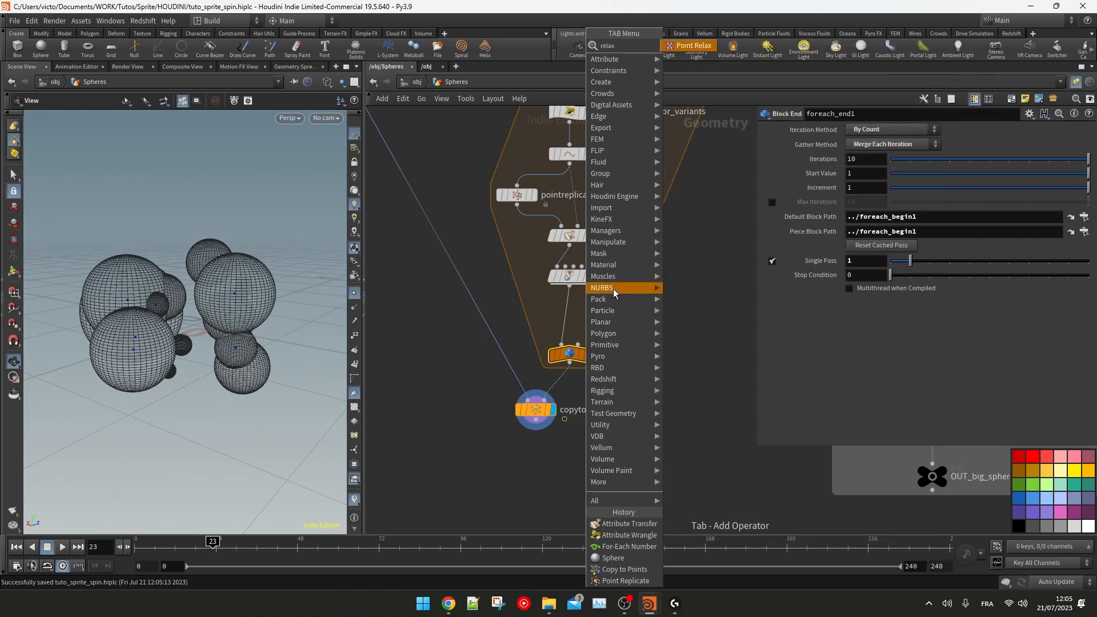
key(Return)
click(569, 314)
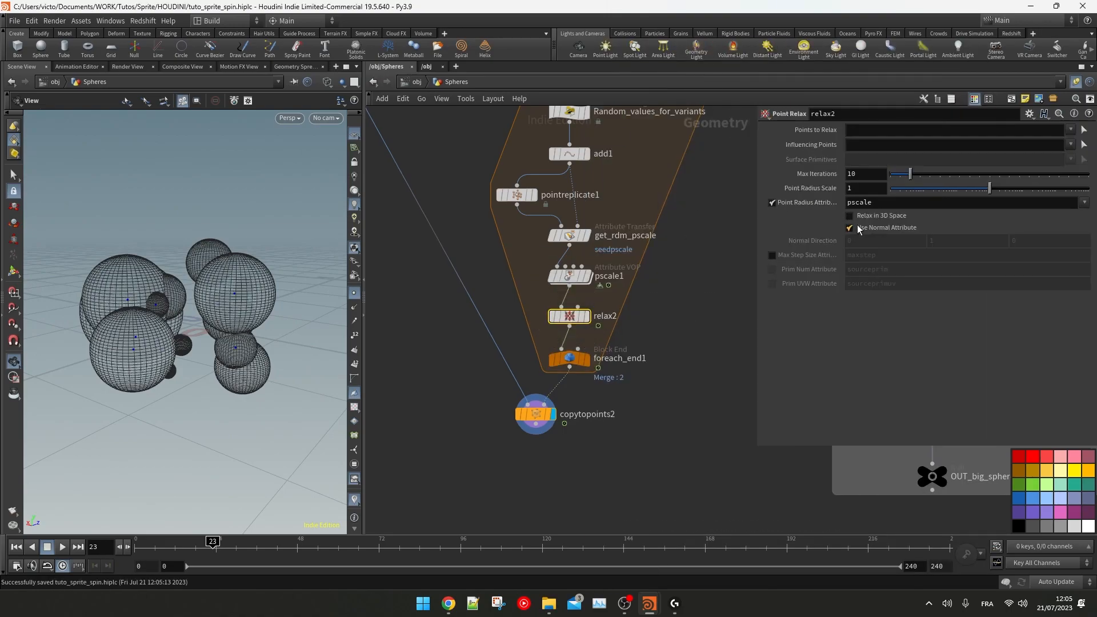
Step: Adjust relax2's Max Iterations and Point Radius Scale, and check other iterations with foreach_end1's Single Pass
drag(910, 174, 897, 175)
drag(982, 189, 984, 190)
drag(189, 231, 240, 231)
click(570, 359)
drag(915, 261, 966, 266)
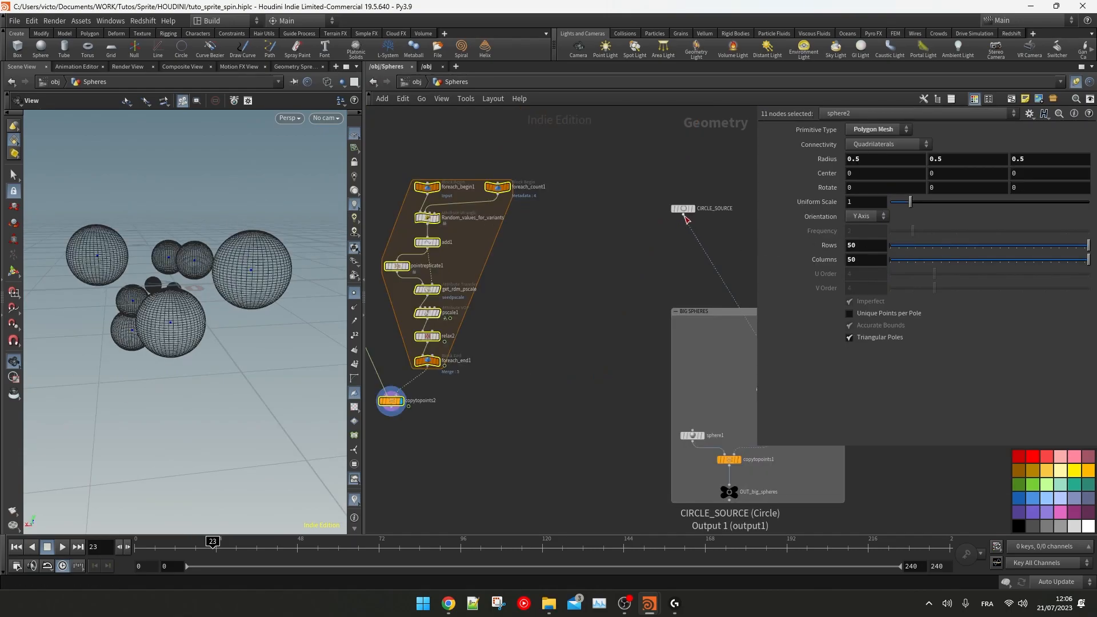
Step: Add a Scatter node fed by CIRCLE_SOURCE and set its Force Total Count to 30
click(684, 216)
key(Tab)
text(scat)
click(675, 47)
click(585, 299)
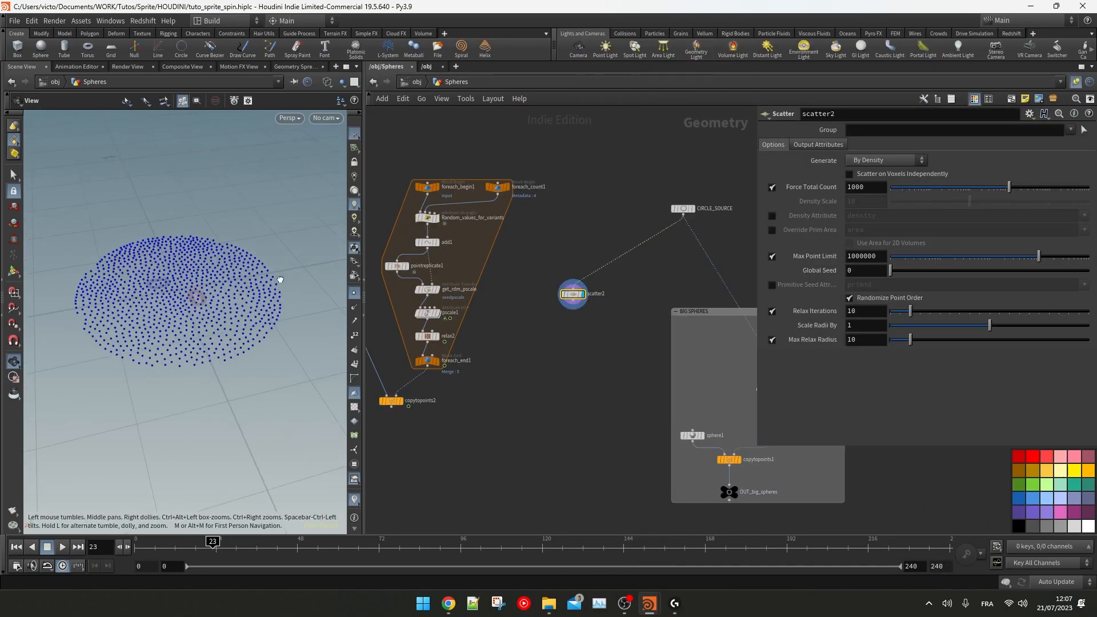
text(0)
key(Return)
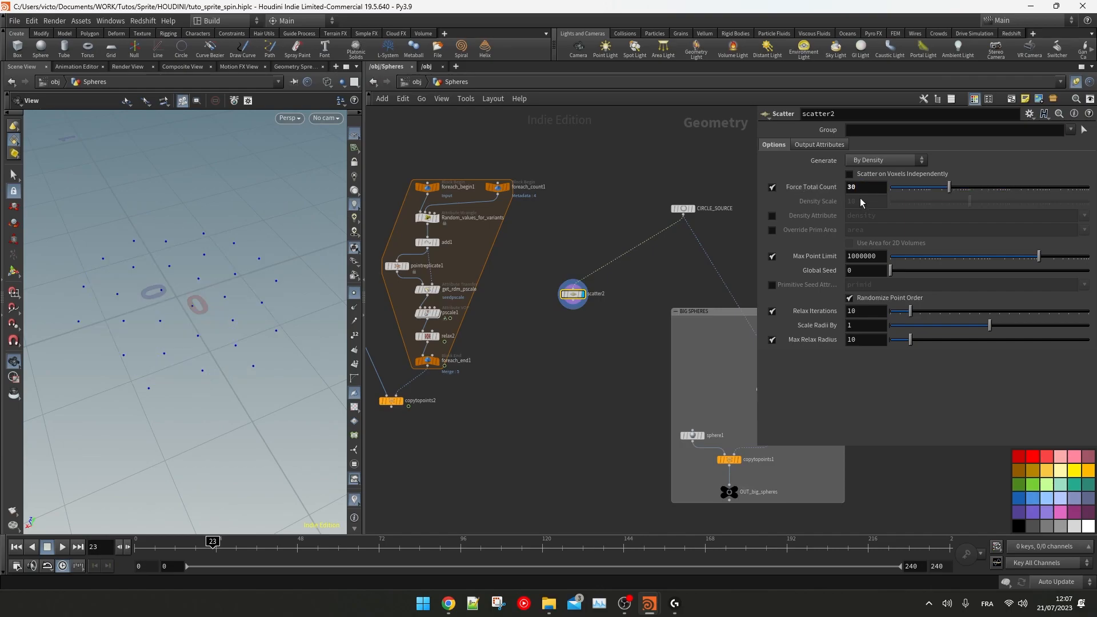
Step: Add an Attribute VOP below scatter2 and rename it Spread_Position
key(Tab)
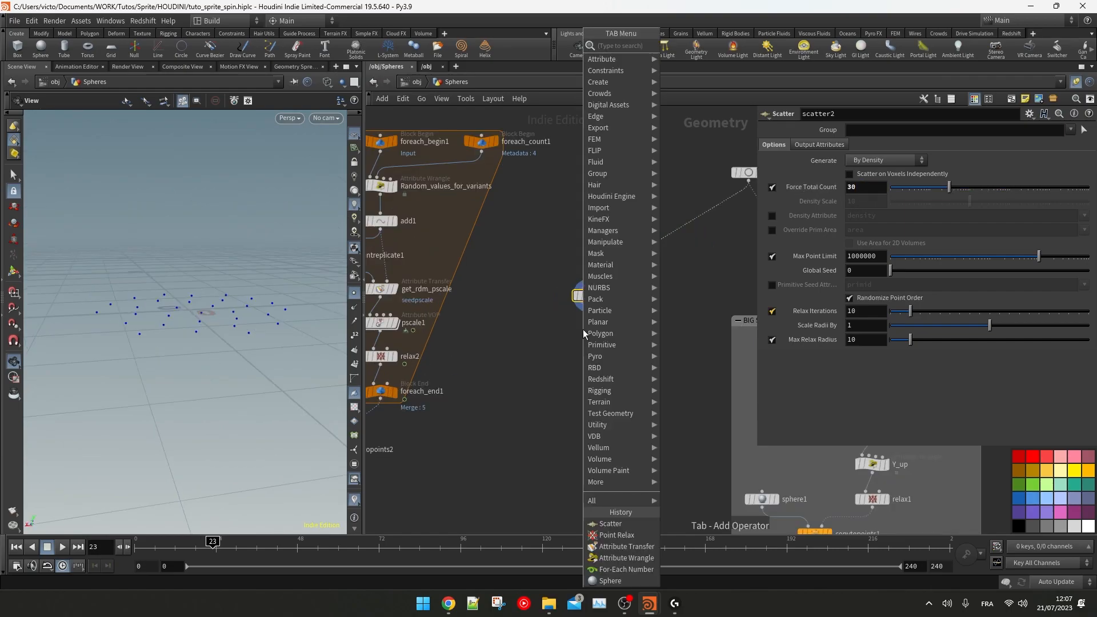
text(attvop)
key(Return)
click(583, 330)
drag(583, 331, 594, 350)
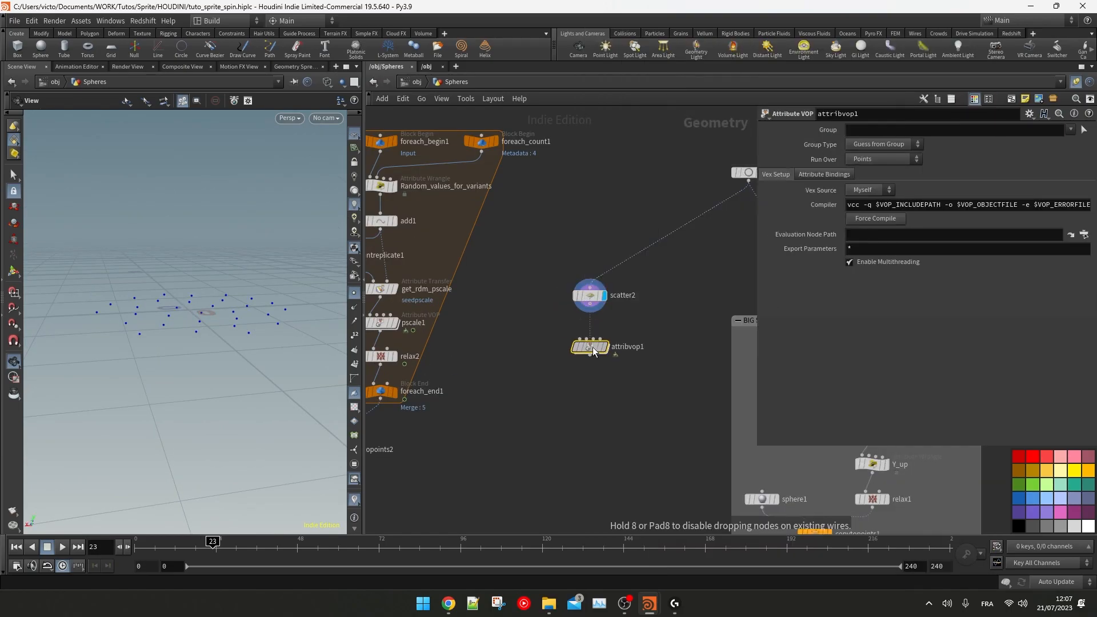
double_click(624, 347)
text(Spread_Position)
key(Return)
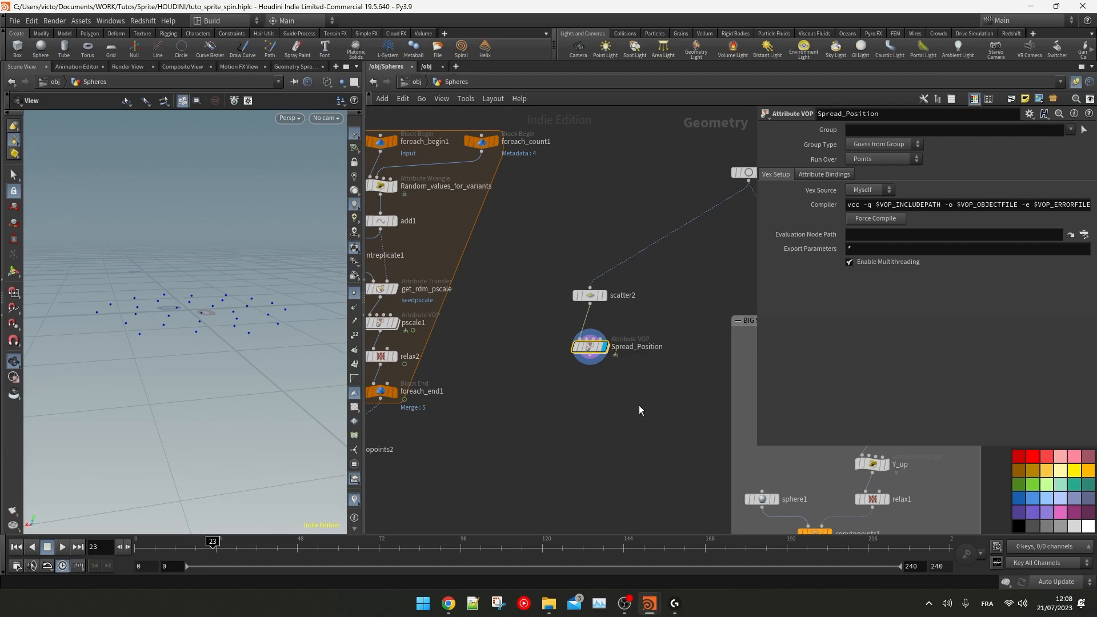
Step: Open the Spread_Position VOP network and connect the global P to the output P
double_click(588, 347)
middle_drag(645, 223, 491, 220)
drag(757, 238, 902, 240)
drag(186, 292, 179, 290)
drag(700, 192, 773, 264)
drag(501, 284, 726, 274)
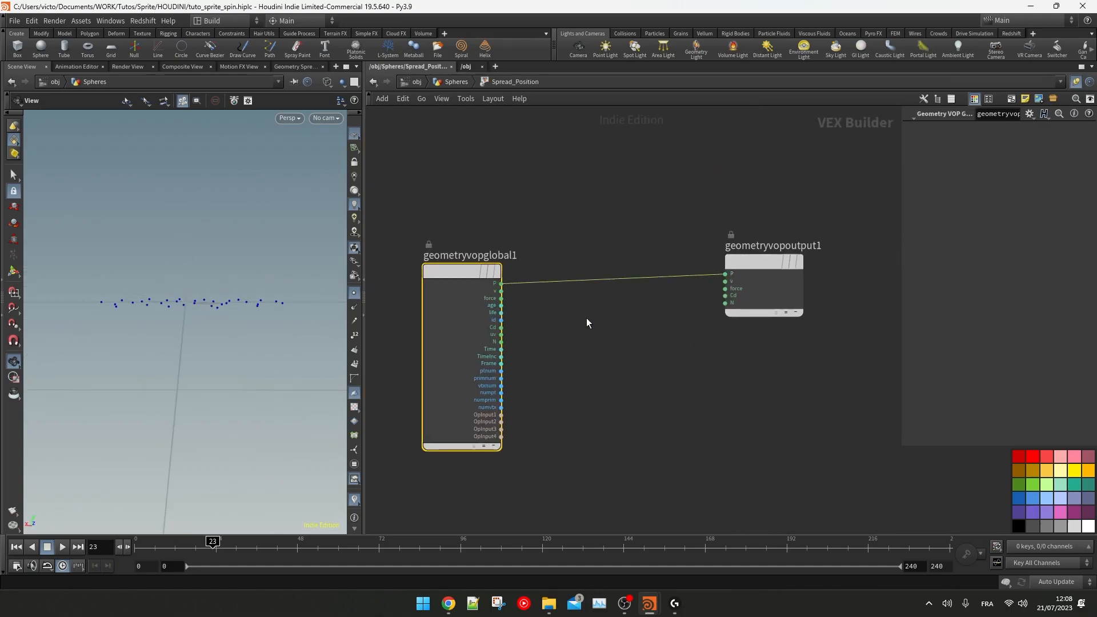
Step: Insert a Vector to Float node on the P wire and make room before the output node
key(Tab)
text(vect)
click(697, 93)
click(607, 282)
middle_drag(685, 248, 664, 240)
drag(741, 249, 823, 259)
middle_drag(709, 243, 654, 232)
Step: Insert a Float to Vector node before the output and connect vectofloat1's remaining components to it
key(Tab)
text(float to)
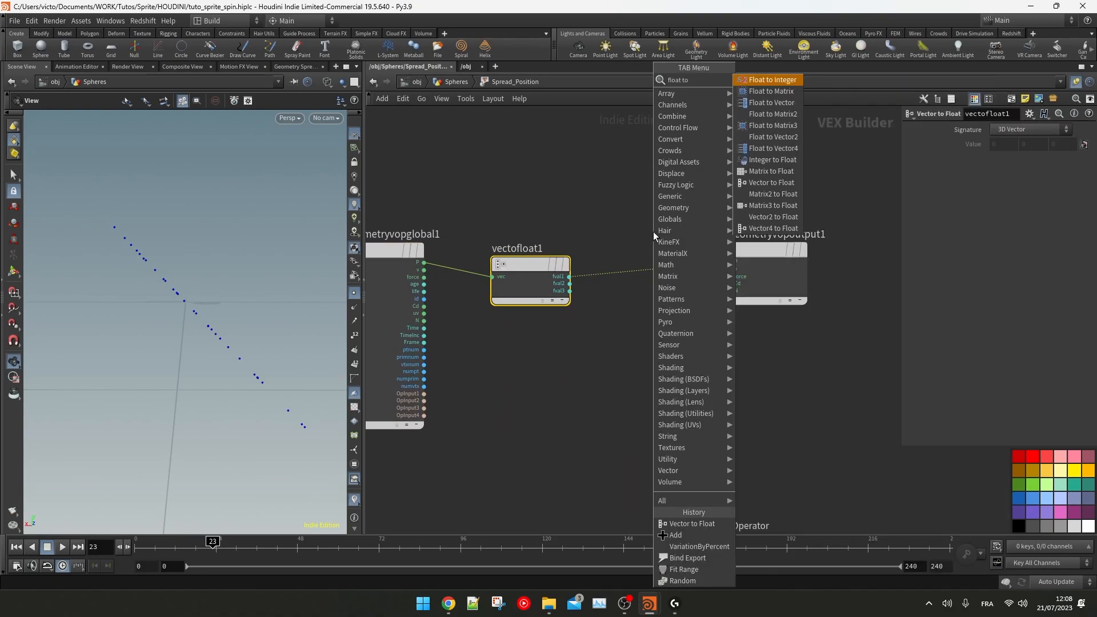
key(Return)
click(679, 264)
drag(681, 264, 690, 257)
drag(570, 284, 649, 277)
click(570, 291)
Step: Insert an Add node on the fval2 wire between vectofloat1 and floattovec1
key(Tab)
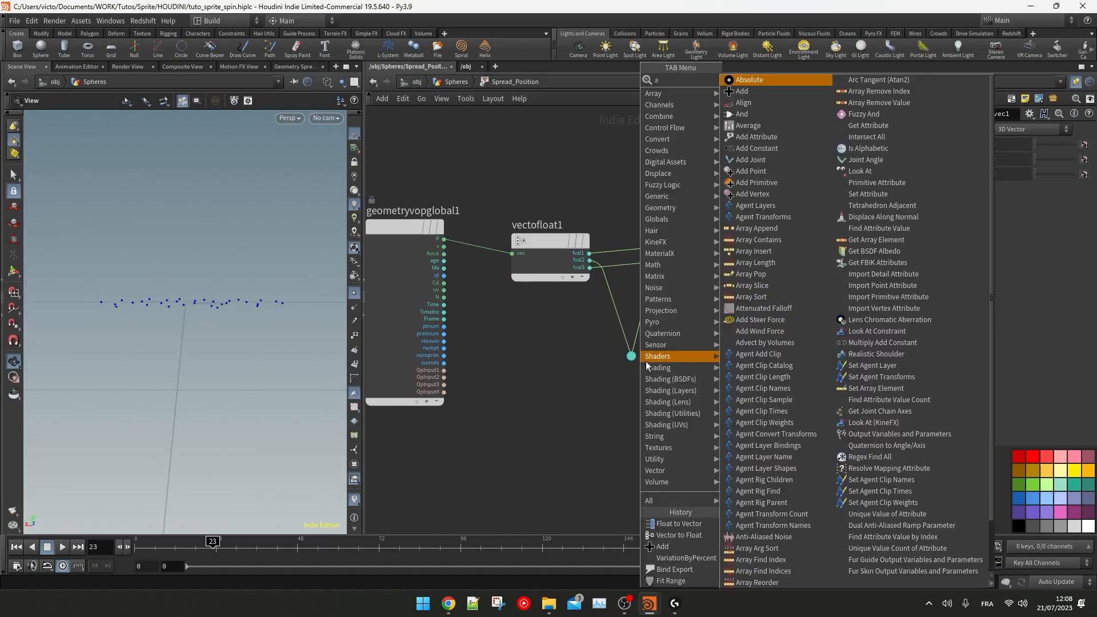
text(add)
click(749, 84)
click(638, 351)
middle_drag(753, 318, 724, 307)
drag(661, 339, 694, 332)
Step: Add a Random node driven by ptnum, connect it to add1's second input, and tidy the node layout
key(Tab)
text(ra)
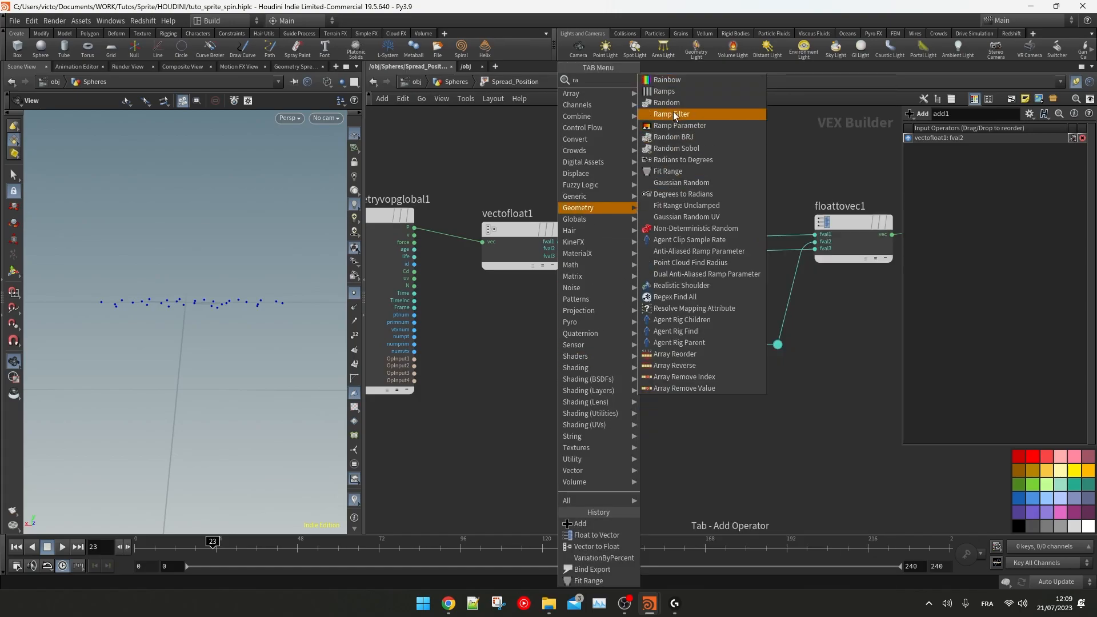
click(674, 81)
click(547, 339)
drag(508, 351, 415, 316)
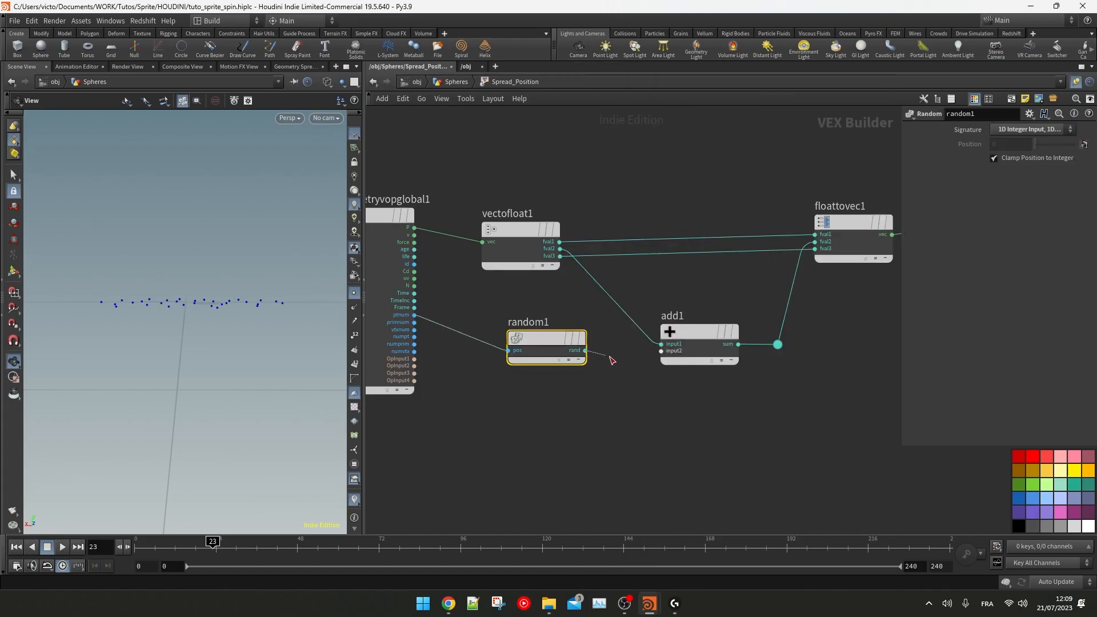
drag(585, 350, 661, 352)
drag(194, 258, 241, 318)
drag(688, 328, 712, 309)
drag(778, 345, 818, 331)
drag(725, 315, 737, 315)
Step: Insert a Fit Range node between random1 and add1
key(Tab)
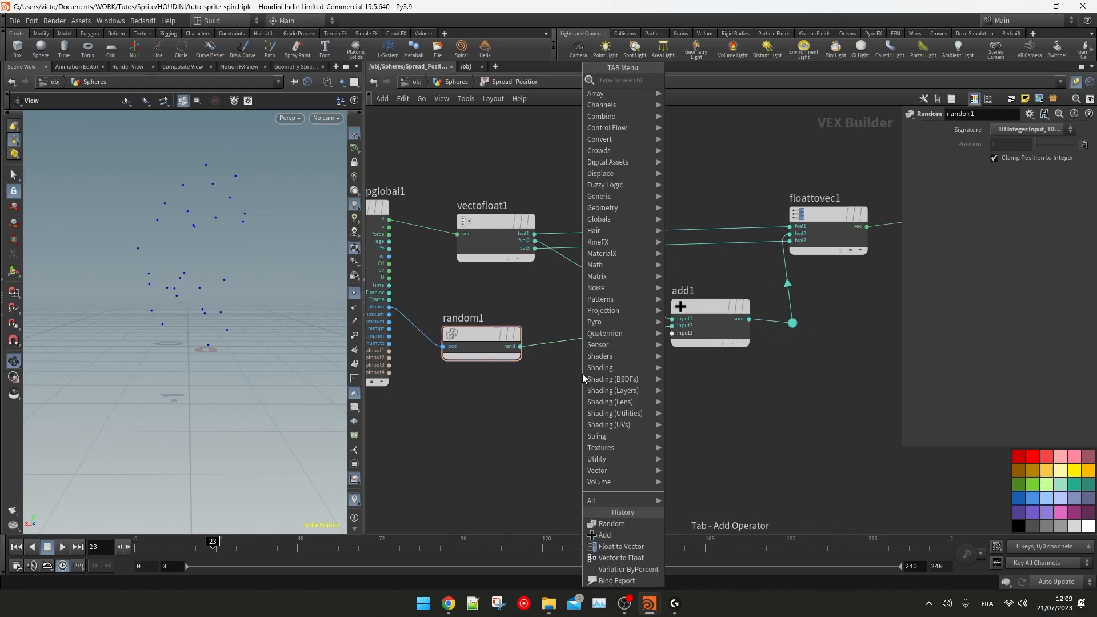
mouse_move(606, 265)
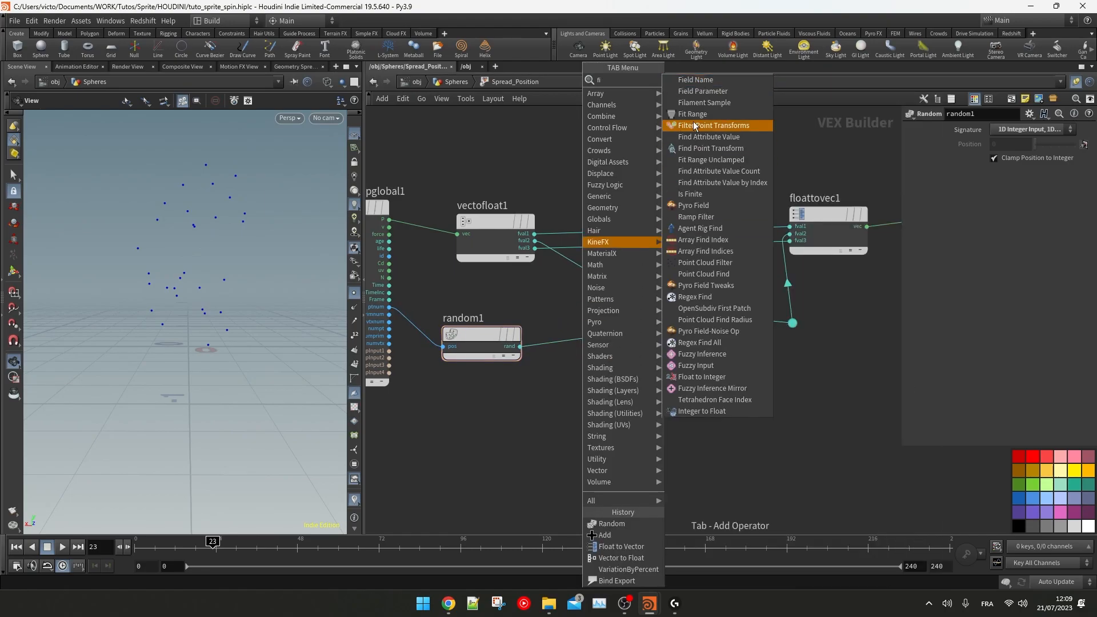
click(695, 94)
click(613, 340)
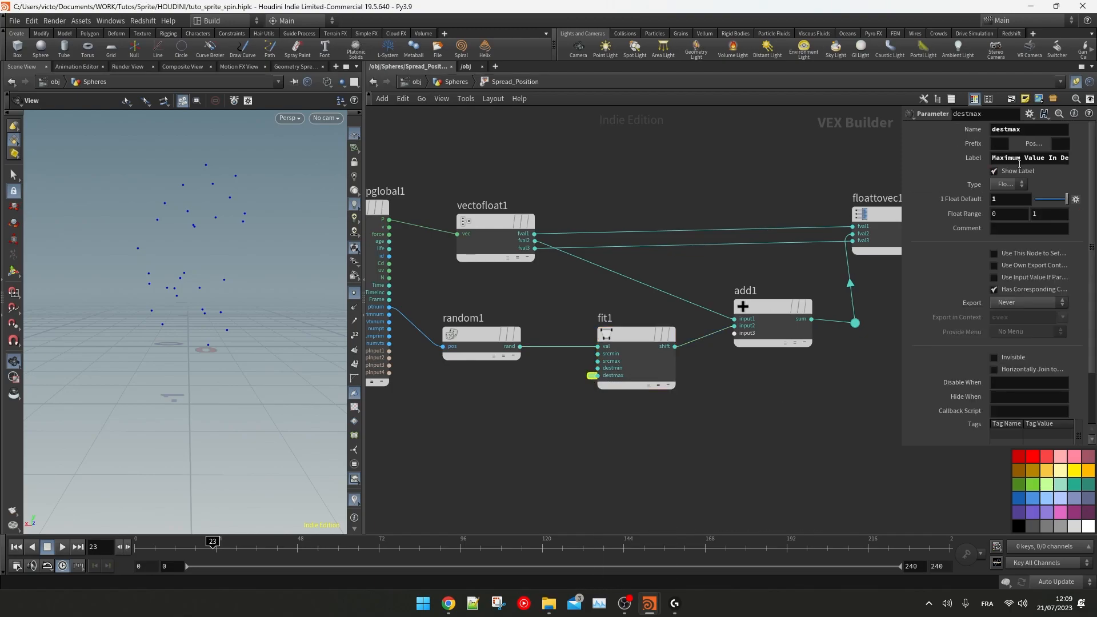
Step: Label fit1's promoted destmax parameter Max Spread Offset and expand it into a visible parameter node
triple_click(1013, 162)
text(Max Spread Offset)
click(593, 375)
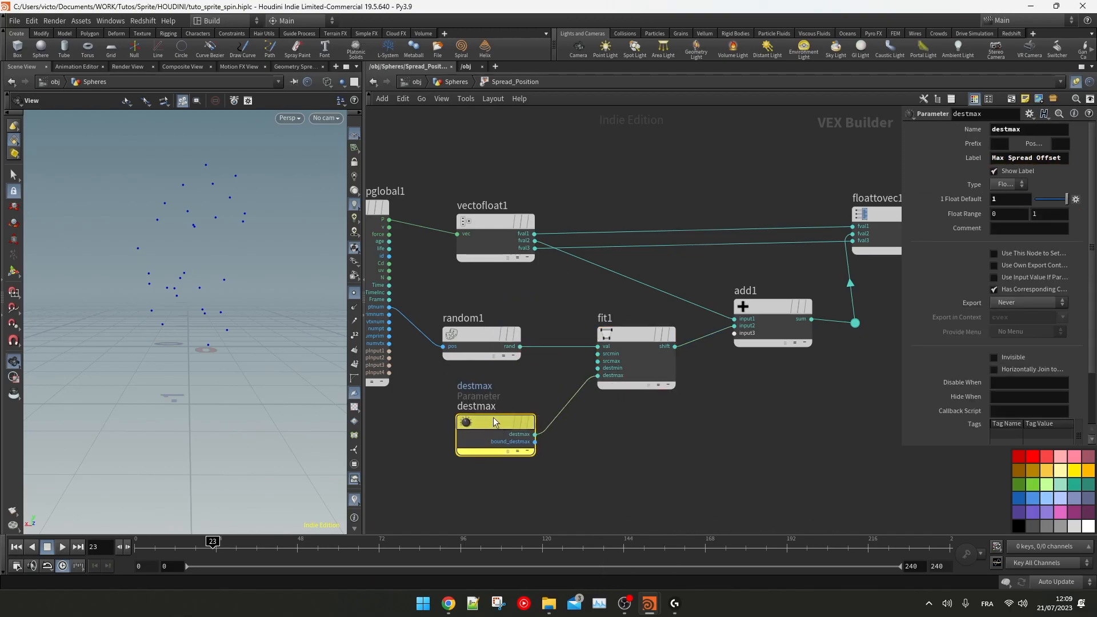
click(454, 82)
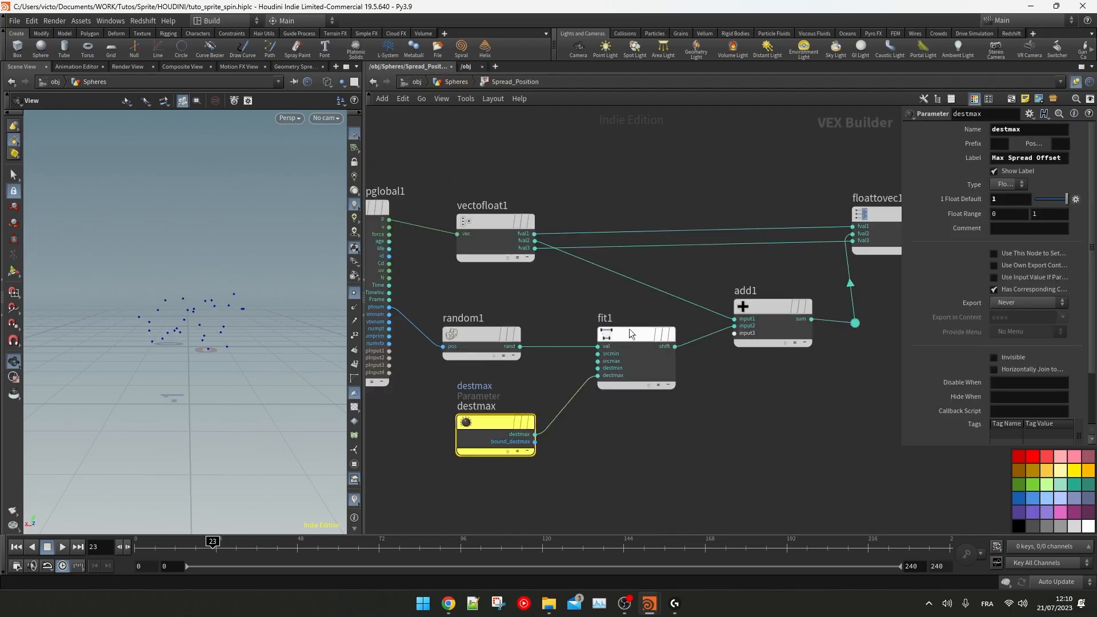
Step: Feed fit1's destmin from the destmax parameter through a Multiply Constant node with multiplier -1
click(488, 440)
click(597, 368)
key(Tab)
text(mulc)
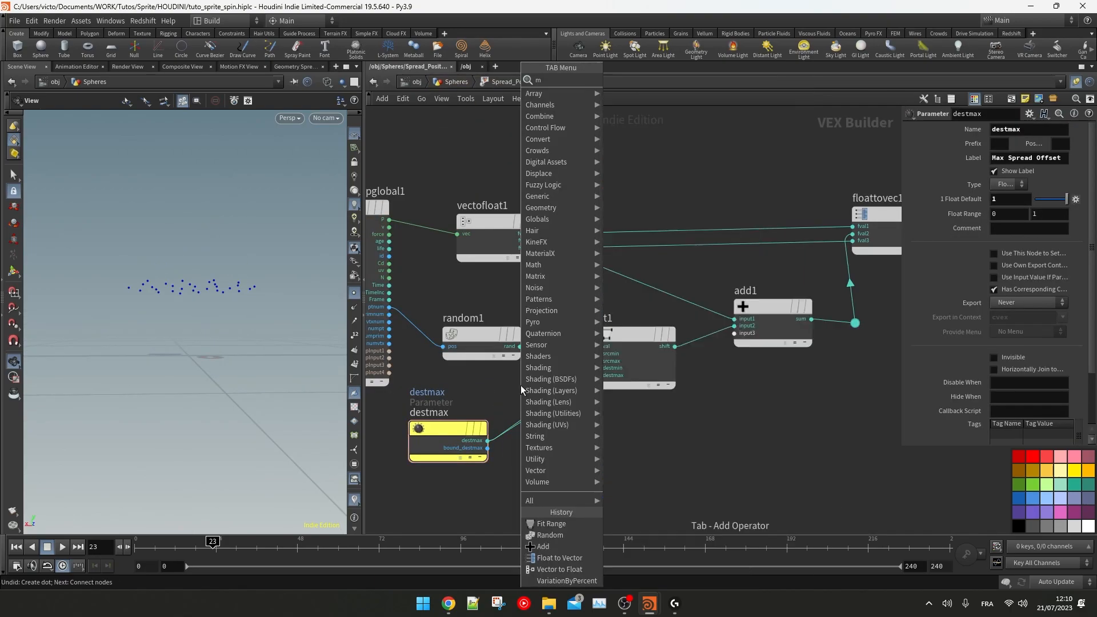
key(Return)
click(520, 385)
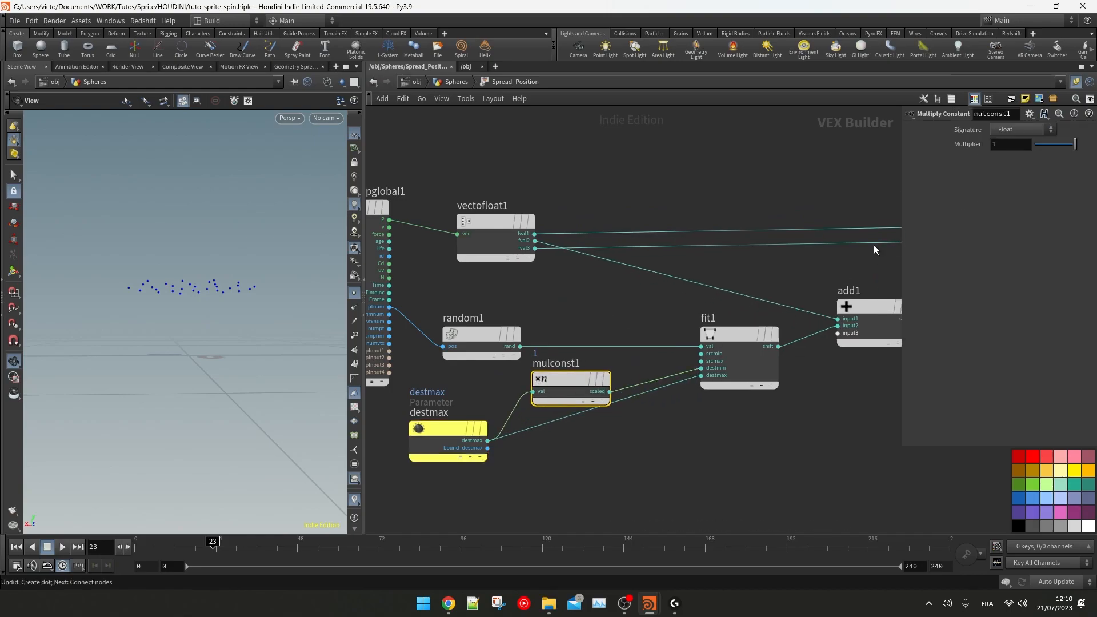
alt+drag(243, 295, 217, 288)
Step: Promote add1's third input as a parameter labelled Global Y offset and try its value on the Spread_Position node
right_click(728, 295)
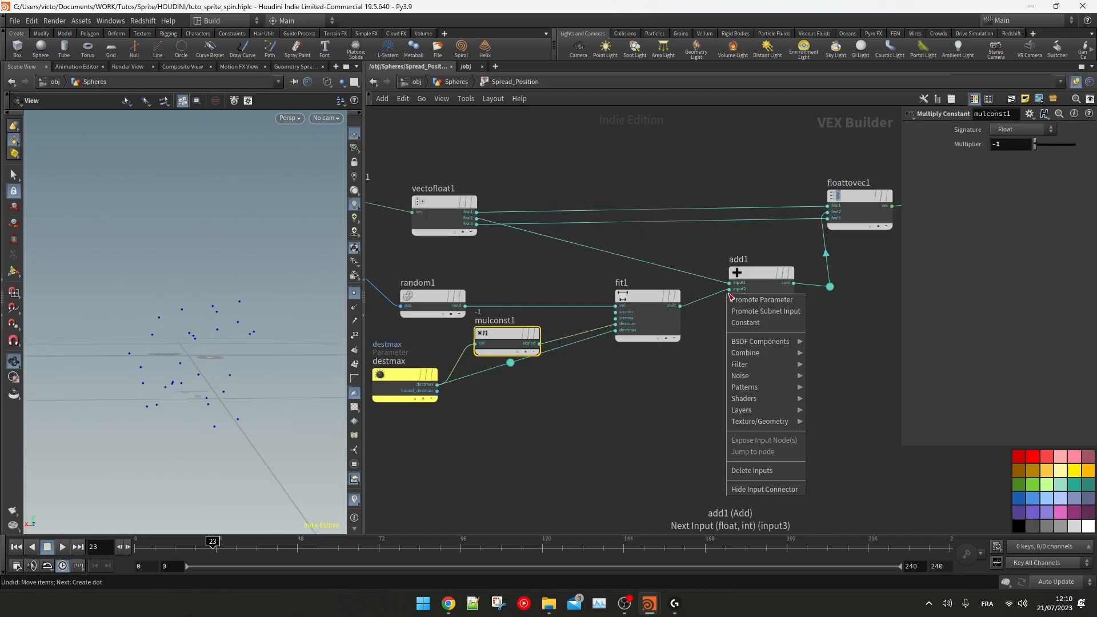
click(742, 298)
click(725, 296)
click(1012, 158)
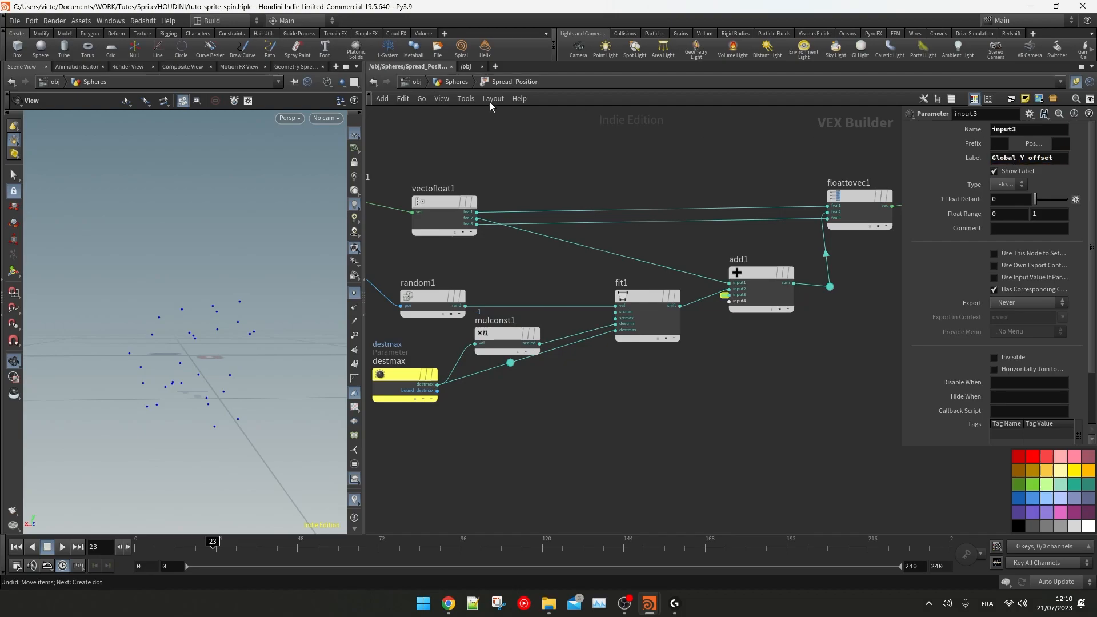
key(u)
drag(1057, 338, 1055, 339)
drag(303, 213, 286, 243)
Step: Insert an Add node named Seed between the global ptnum and random1 in Spread_Position
double_click(589, 349)
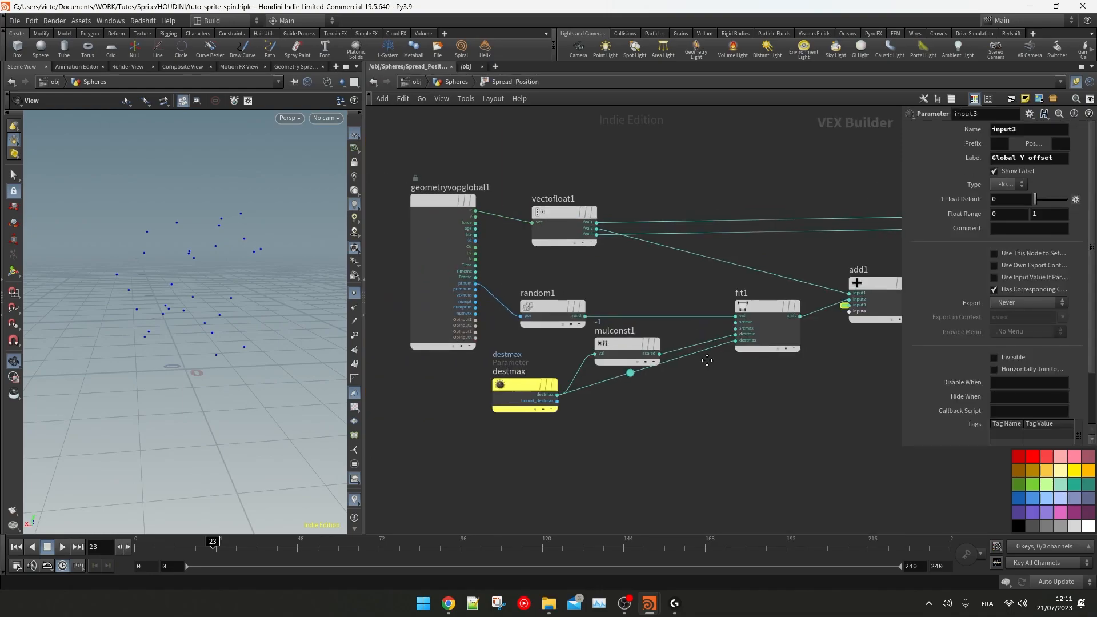
key(Tab)
text(add)
click(659, 80)
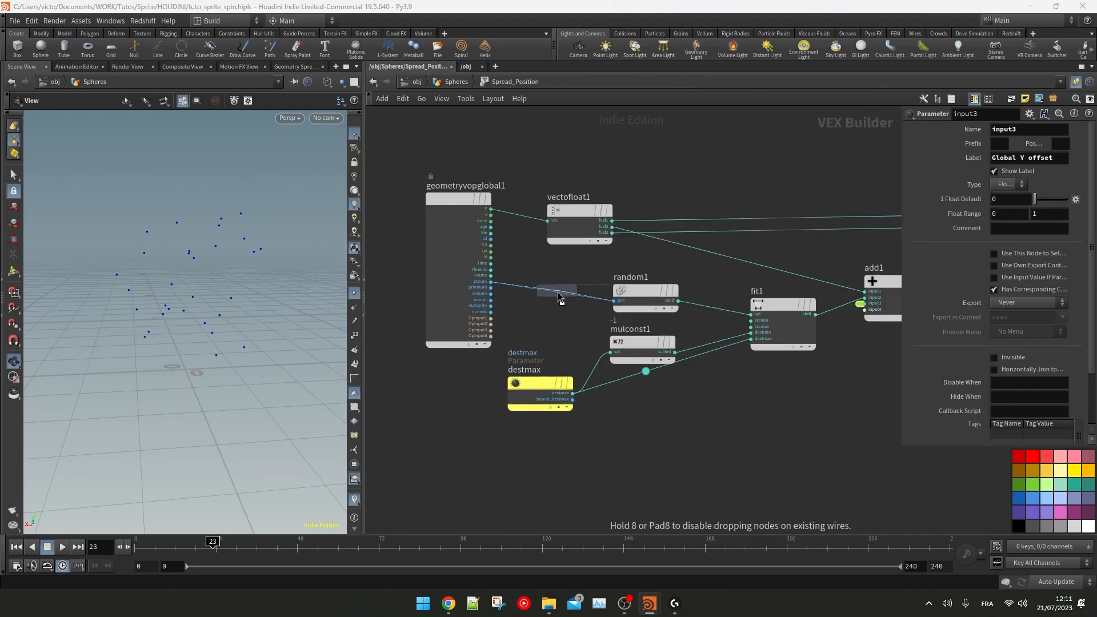
click(571, 292)
double_click(563, 277)
text(Seed)
Step: Promote the Seed node's second input as an integer parameter labelled Seed
middle_click(547, 307)
click(572, 325)
click(542, 307)
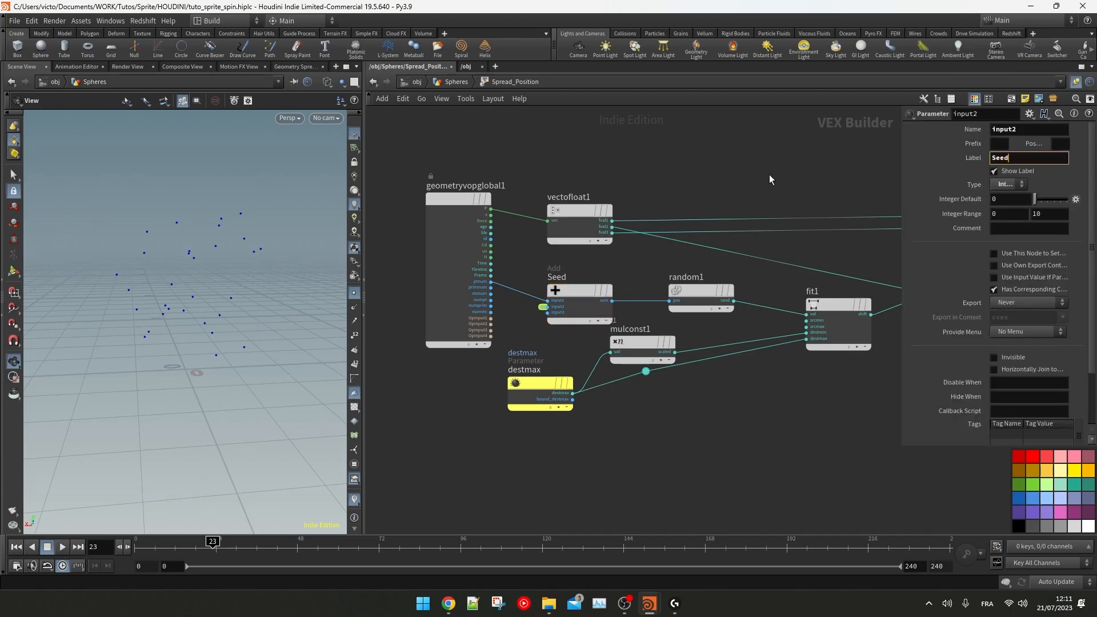
Step: Return to the Spheres network, add a Copy to Points node fed by copytopoints2 and Spread_Position, and display it
click(455, 82)
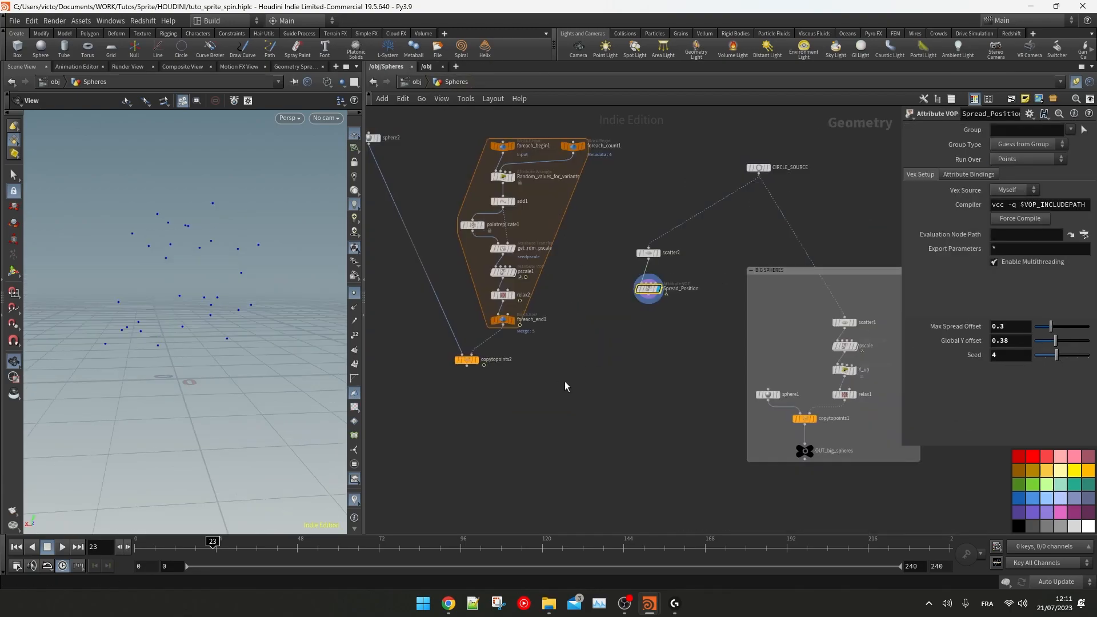
key(Tab)
text(copytop)
key(Return)
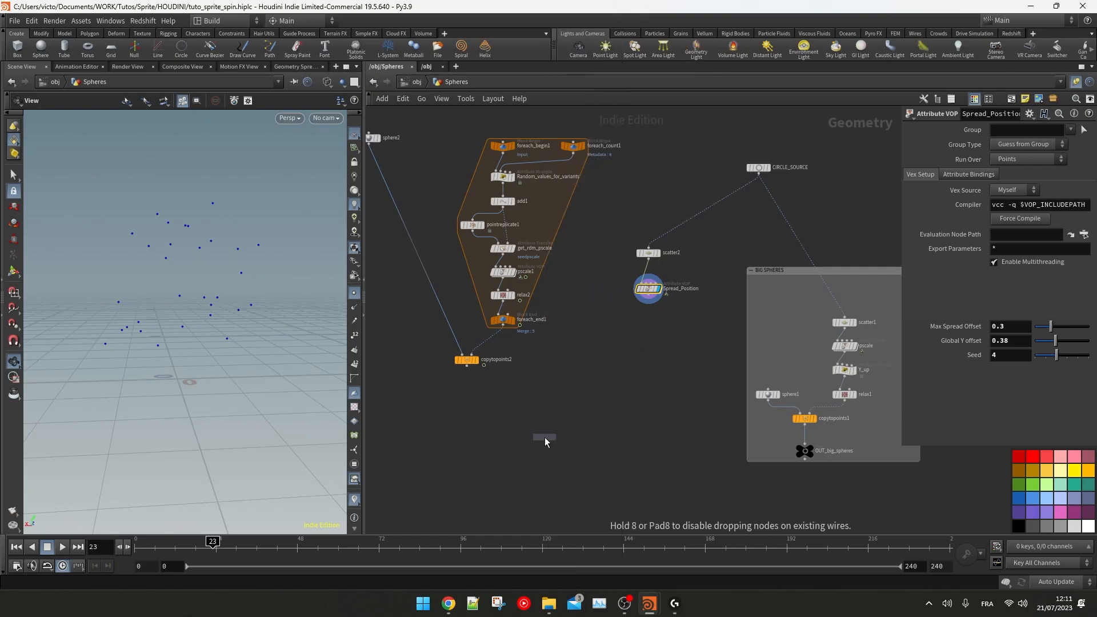
click(544, 438)
drag(648, 298, 550, 430)
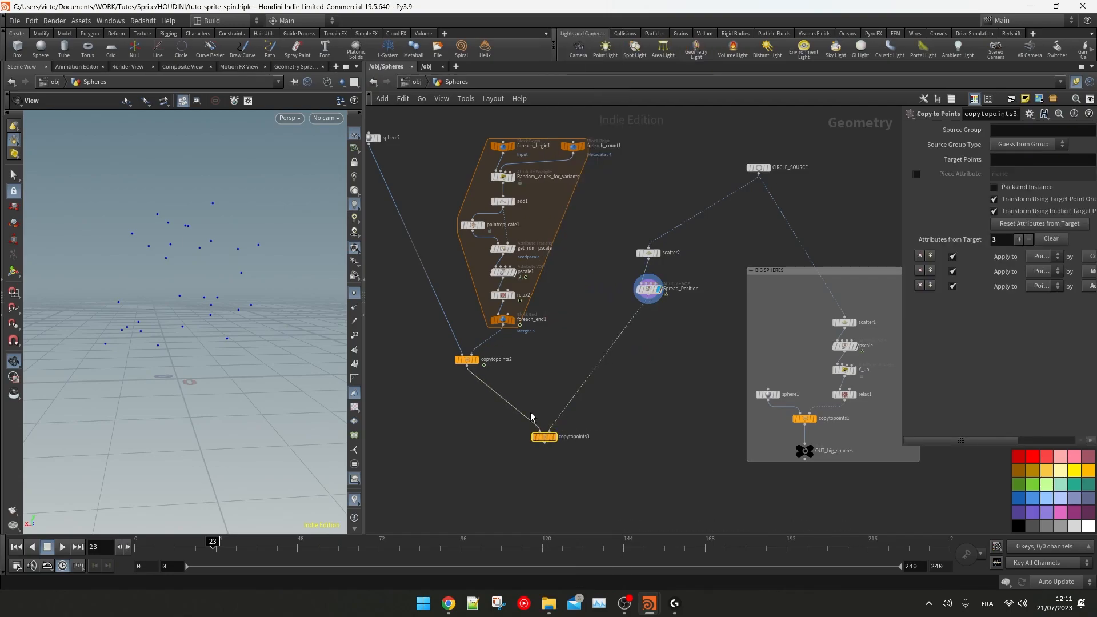
click(553, 437)
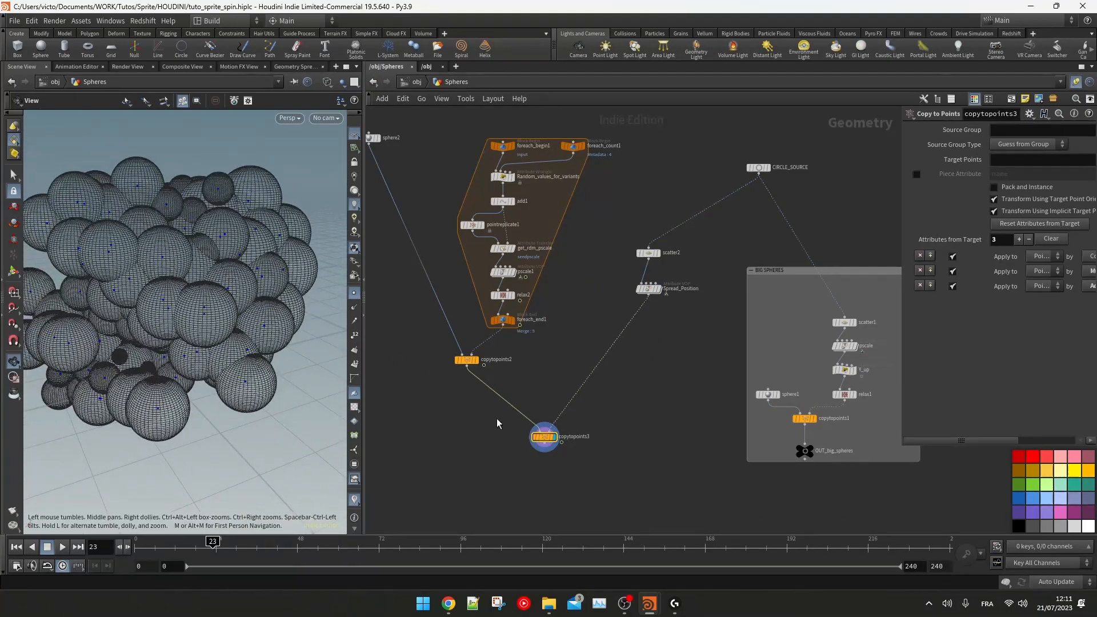
drag(263, 349, 215, 315)
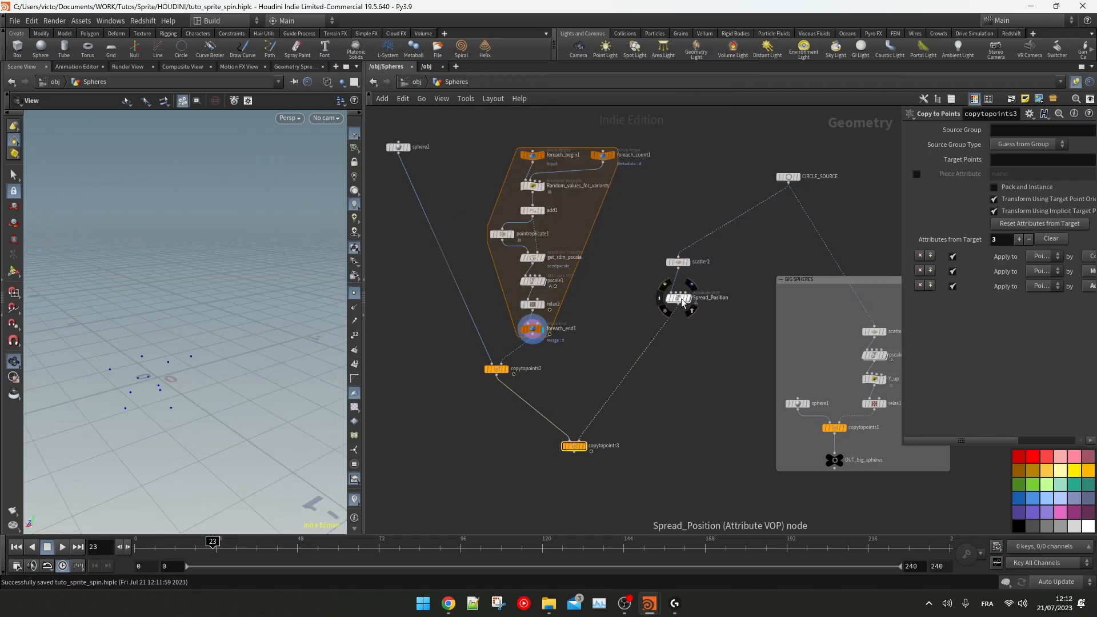
Step: Set foreach_end1's iteration method to By Pieces or Points and feed scatter2 into foreach_begin1
middle_click(677, 298)
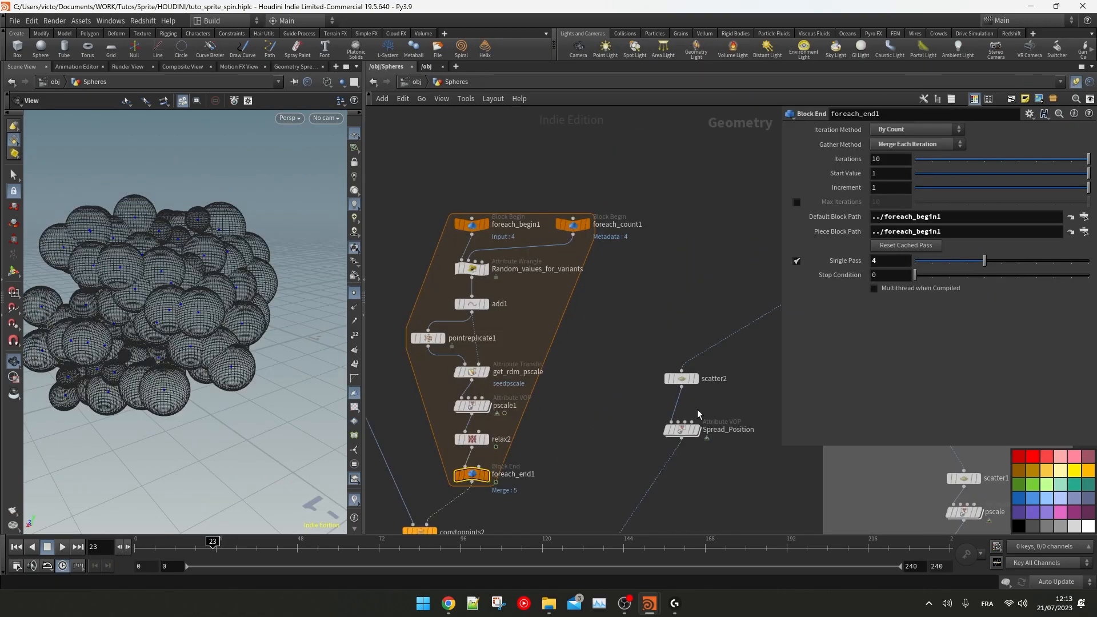
click(917, 131)
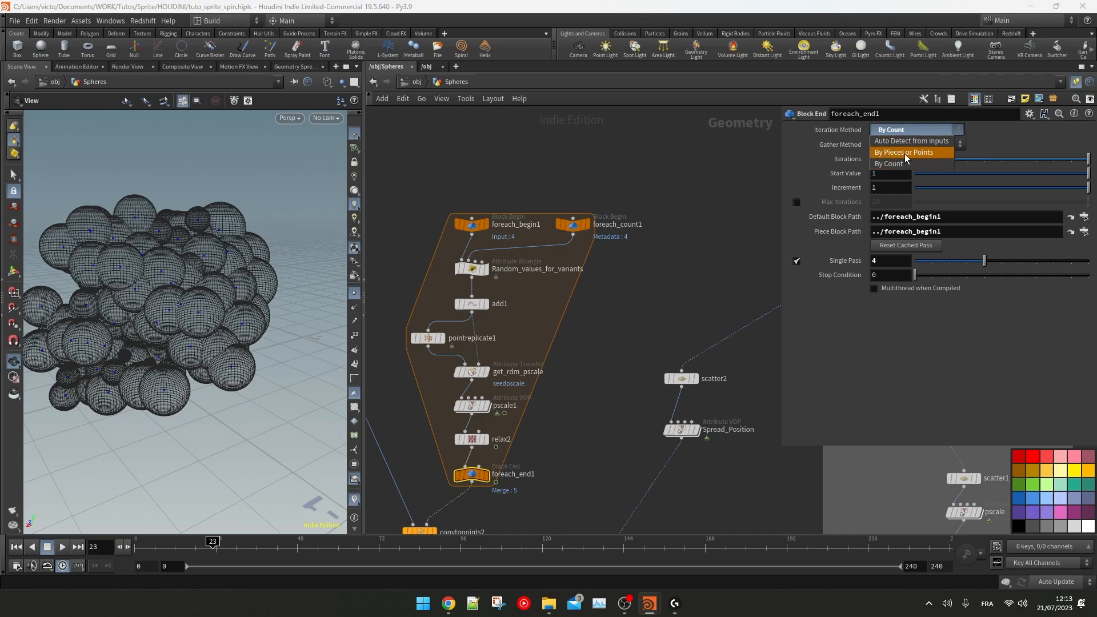
click(904, 153)
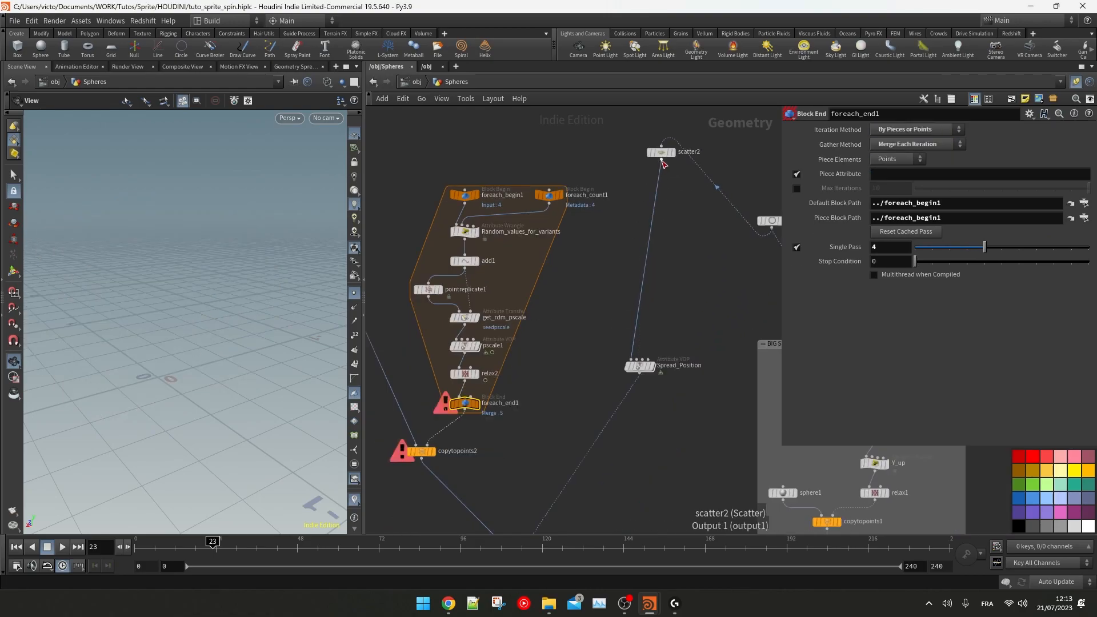
middle_drag(459, 221, 532, 216)
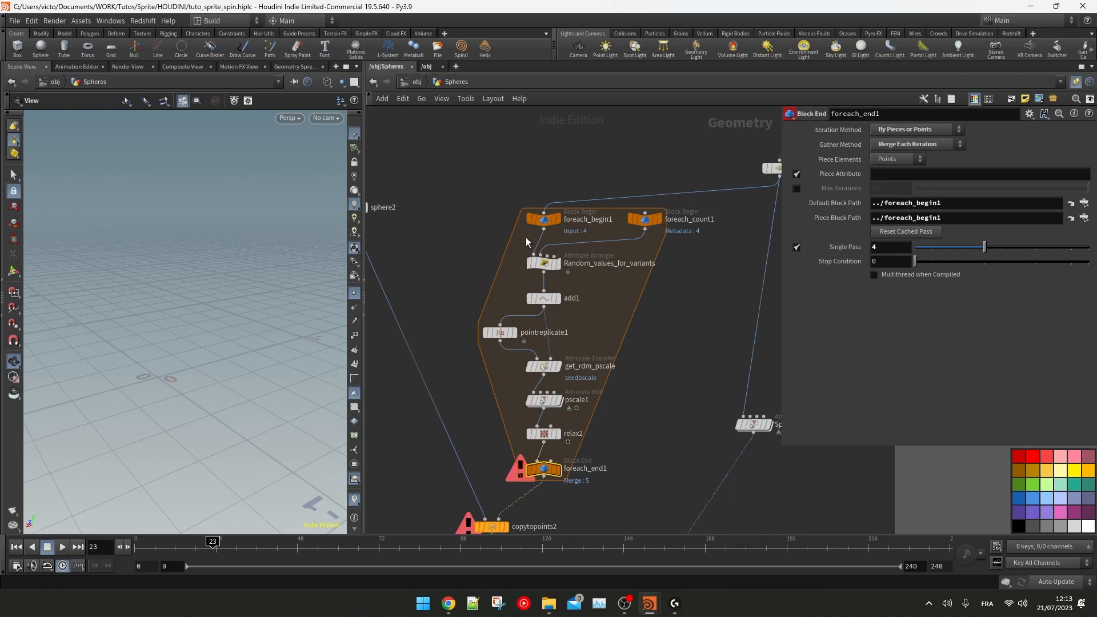
Step: Disconnect foreach_begin1 from Random_values_for_variants and move add1 out of the loop to feed the wrangle's first input
key(y)
drag(526, 238, 547, 246)
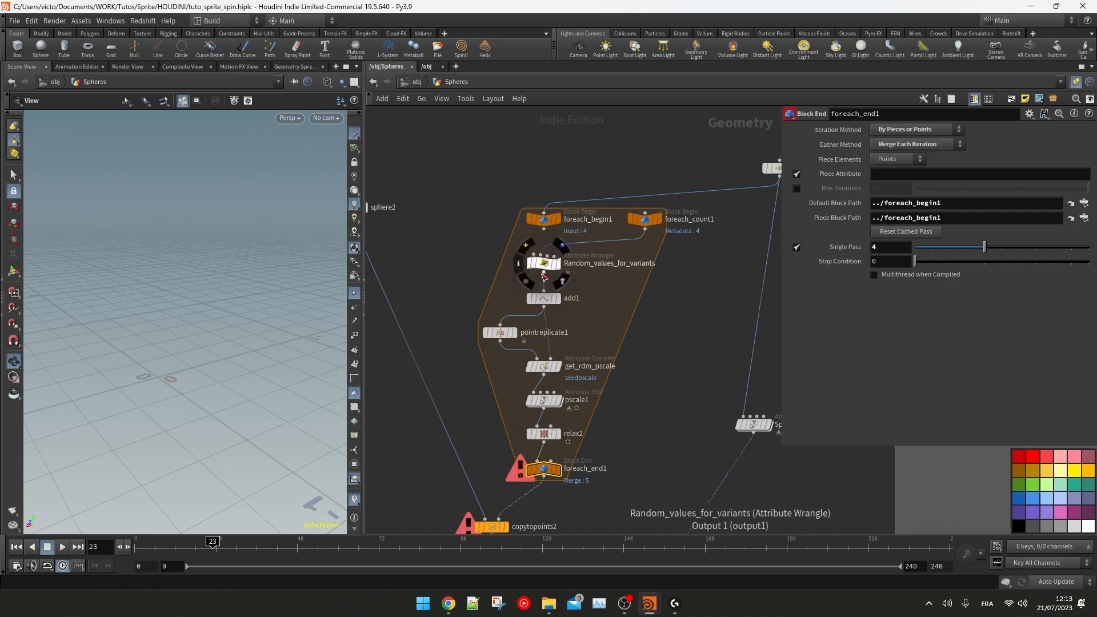
scroll(450, 248, up, 2)
drag(563, 307, 434, 212)
click(432, 224)
click(551, 259)
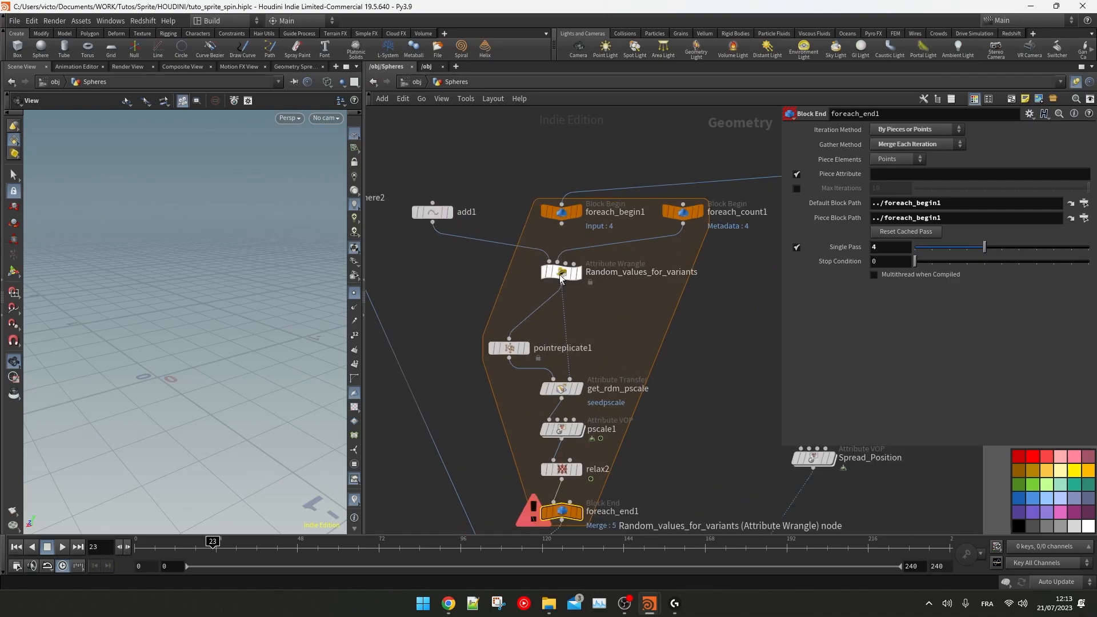
Step: Turn off foreach_end1's single pass, inspect its node info with pointreplicate1 temporarily bypassed, and display copytopoints2
middle_drag(507, 348, 502, 270)
click(483, 248)
middle_click(566, 438)
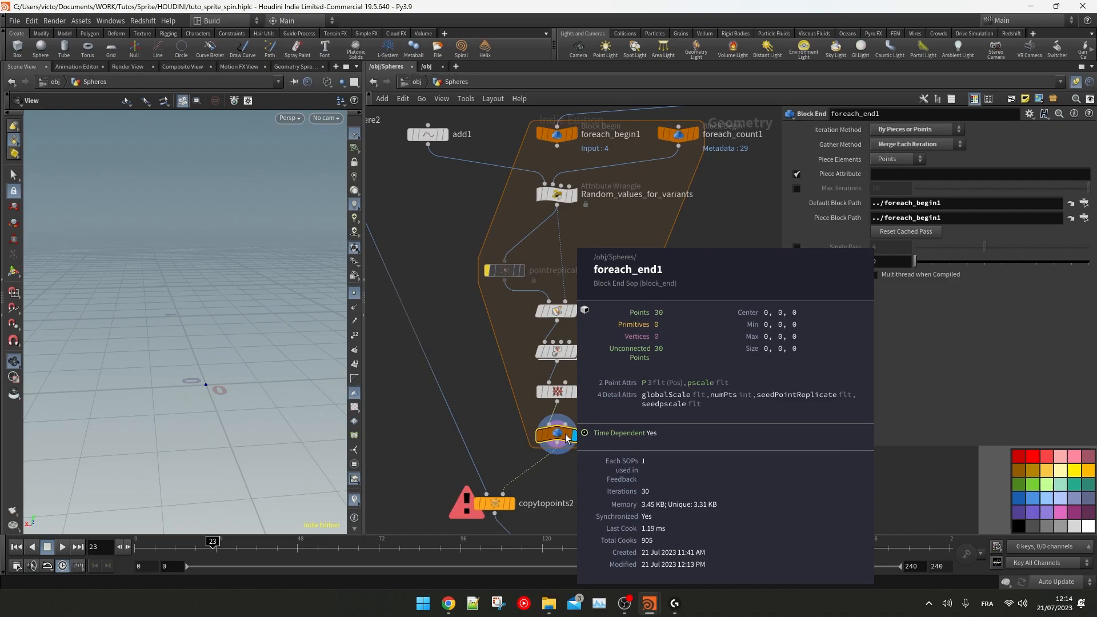
scroll(712, 247, down, 2)
middle_drag(711, 247, 571, 299)
middle_click(651, 409)
middle_drag(579, 371, 595, 311)
click(445, 280)
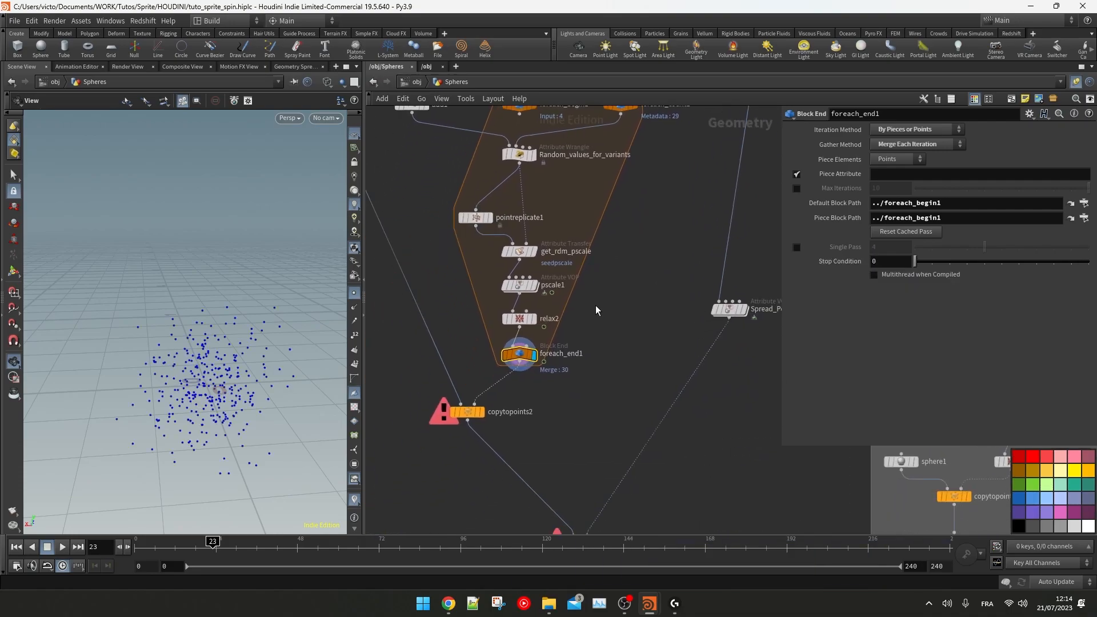
click(483, 410)
middle_drag(560, 414, 566, 349)
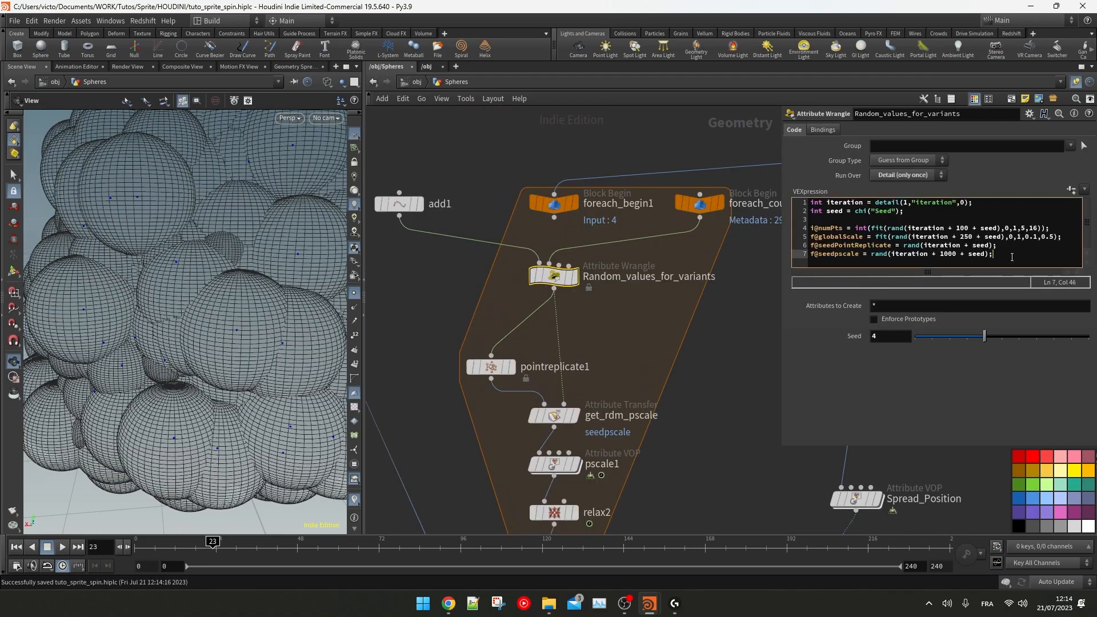
Step: Add a //variant comment and setpointattrib(0,"variant",0,iteration,"set"); to the Random_values_for_variants code
middle_click(553, 280)
key(Return)
key(Return)
text(//v)
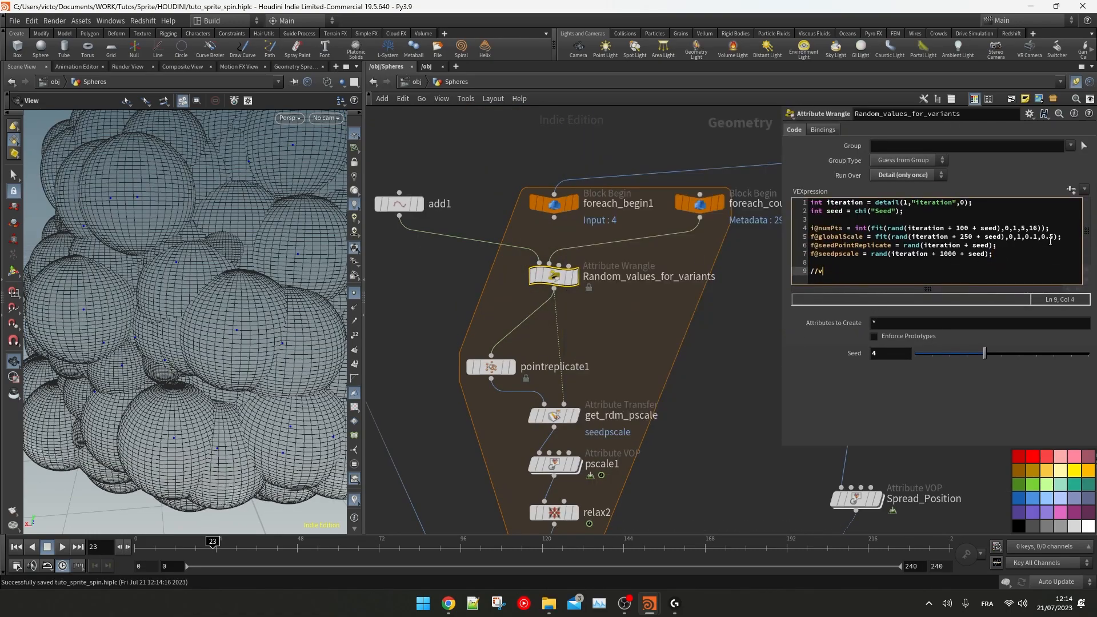
key(Return)
key(Return)
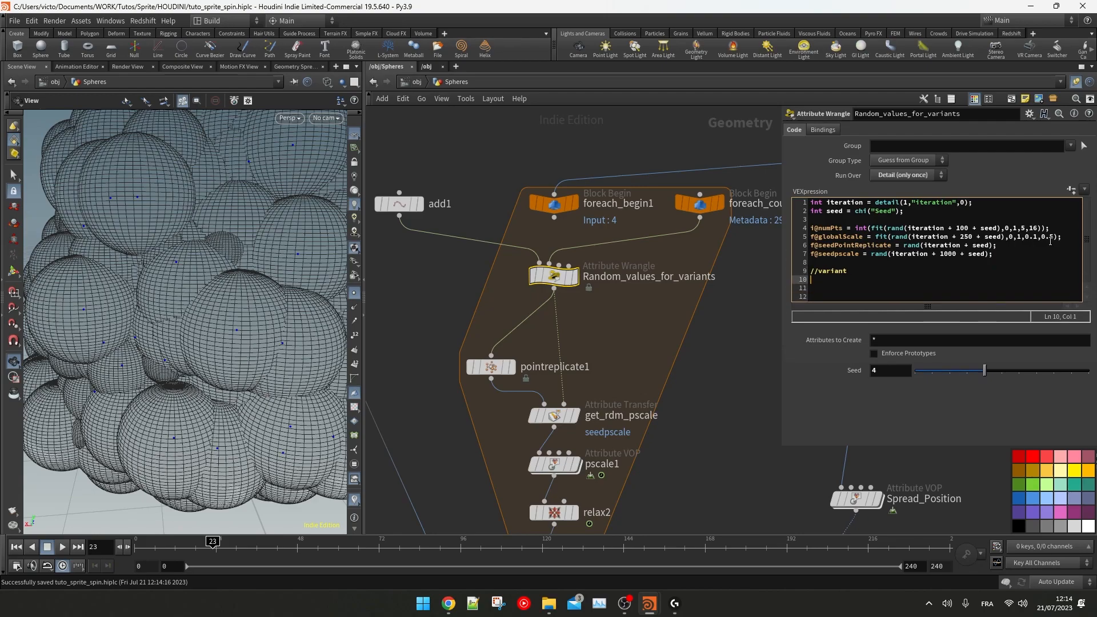
text(setpointatt)
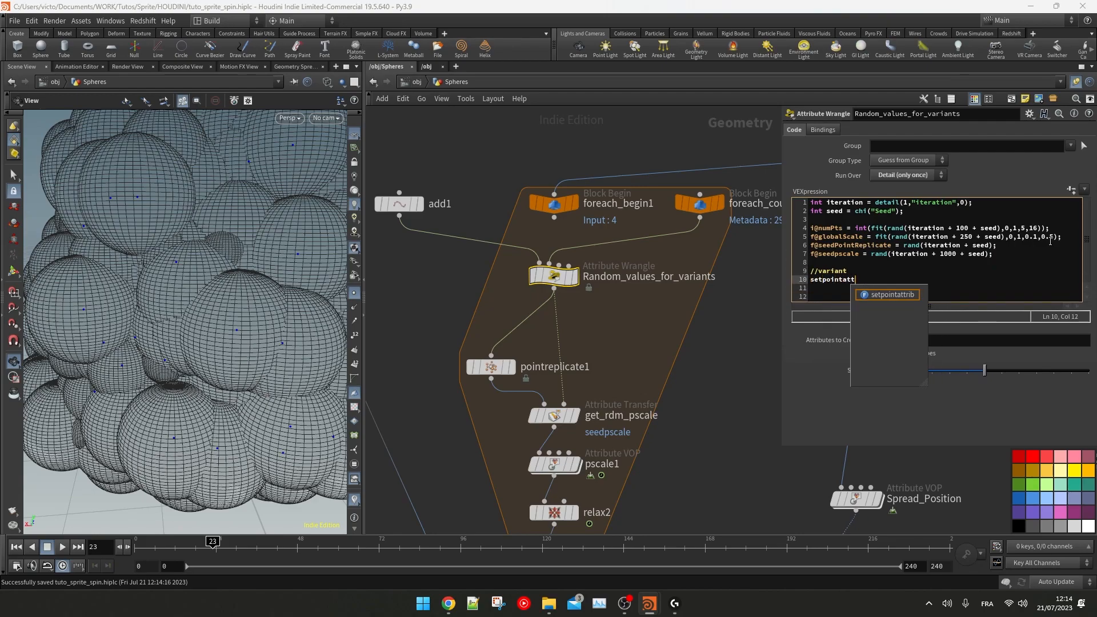
text(rib(0,"variant",0,iteration,"set");)
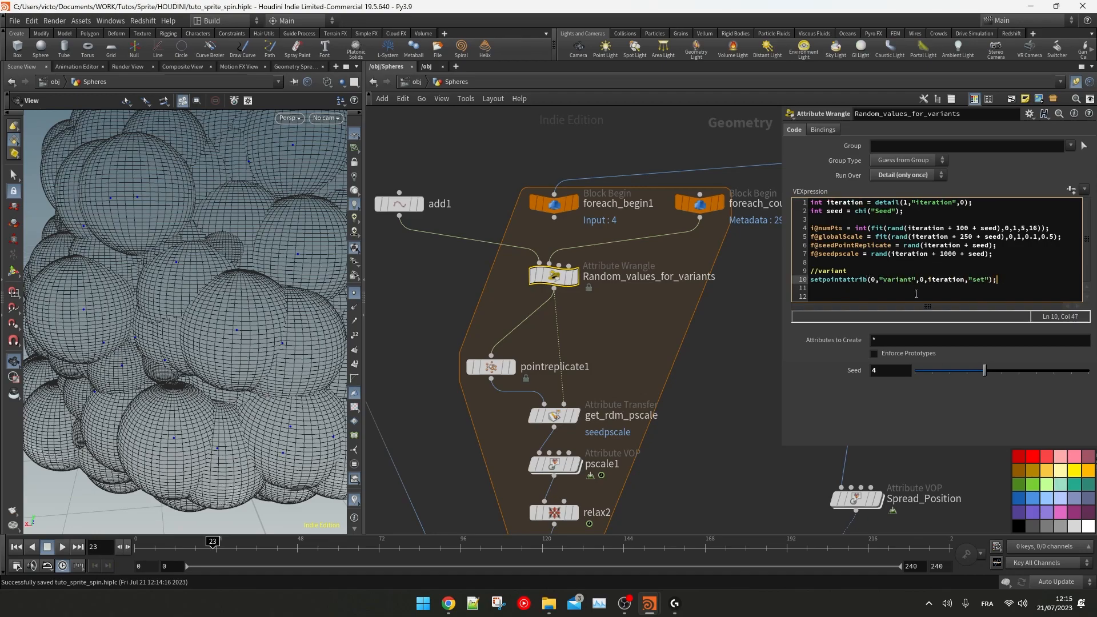
Step: Examine the variant attribute values of copytopoints2 in the geometry spreadsheet and return to the scene view
middle_click(556, 280)
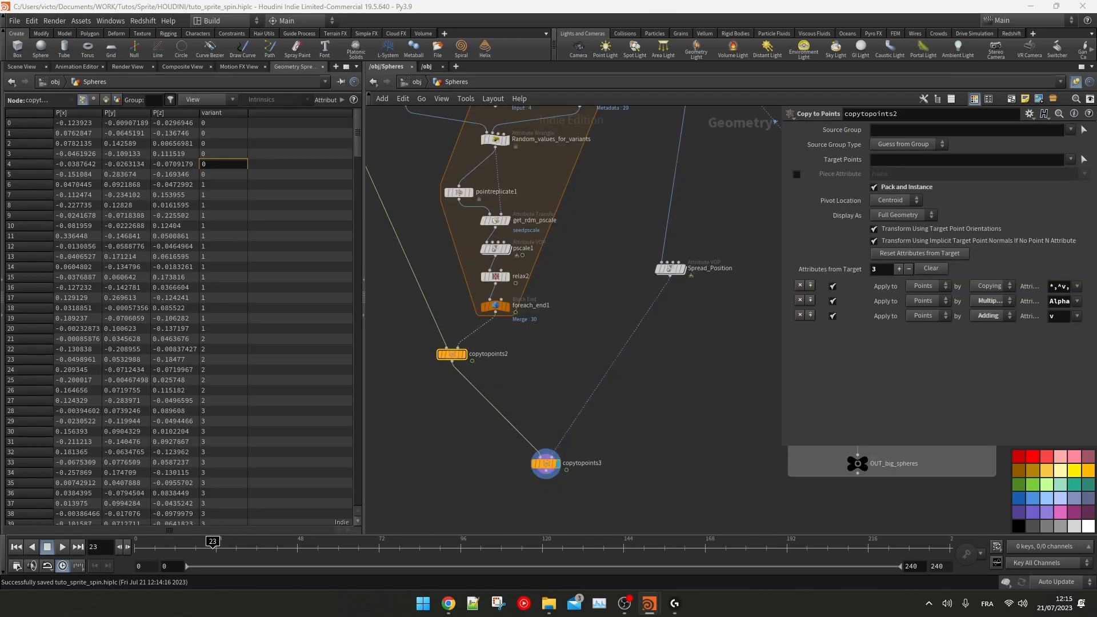
drag(225, 131, 233, 328)
drag(357, 146, 361, 524)
drag(357, 486, 369, 144)
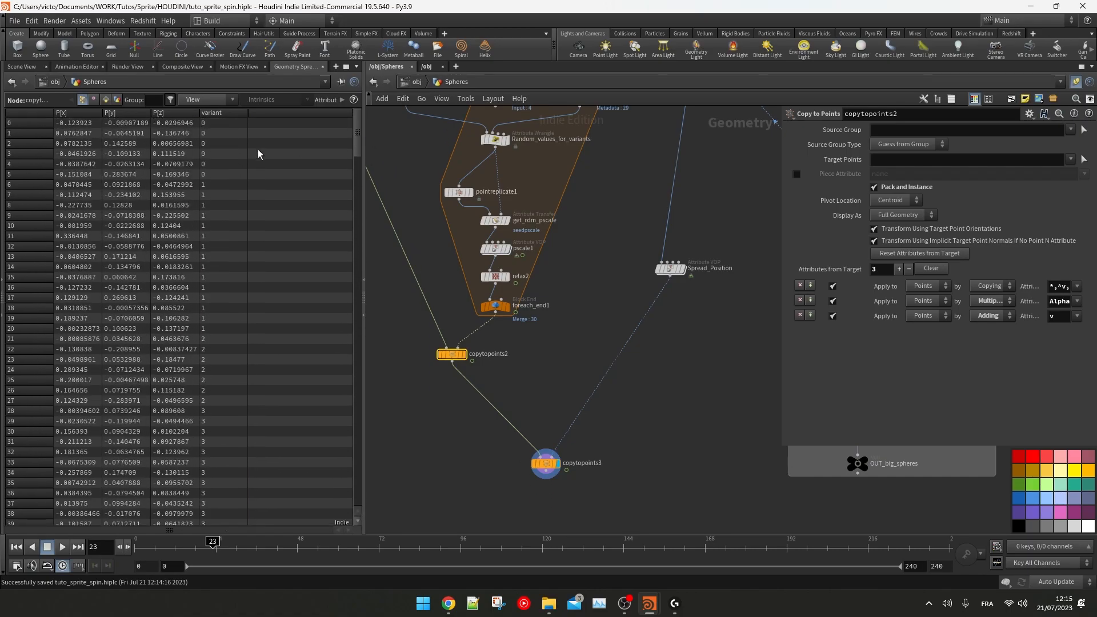
click(16, 69)
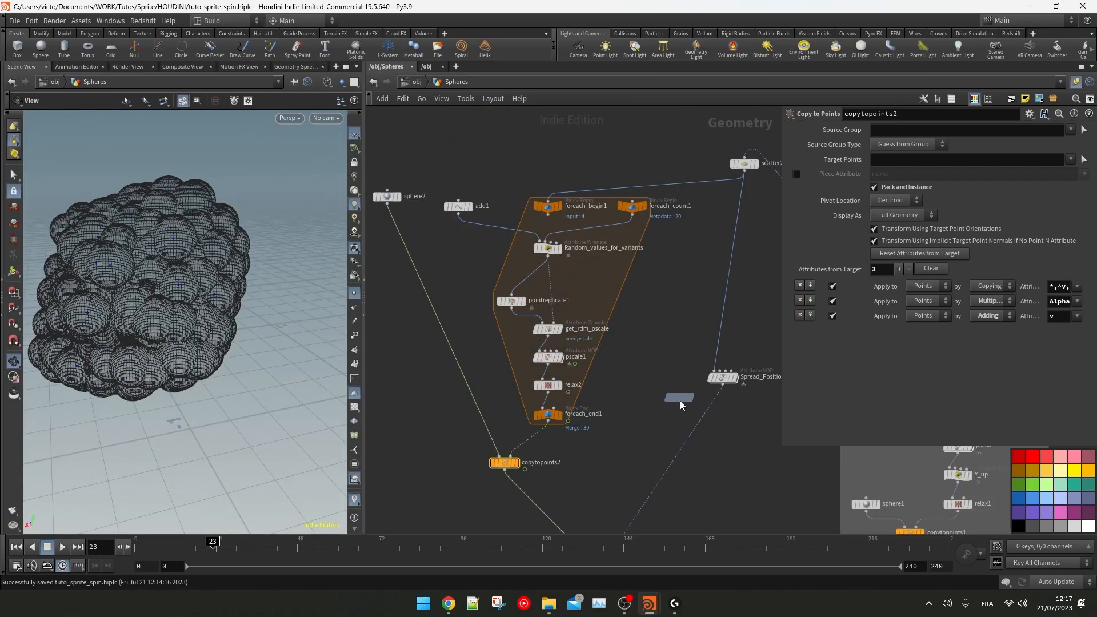
Step: Insert a copy of the pscale node between Spread_Position and copytopoints3, and show the clusters shaded without wireframe or point markers
click(721, 439)
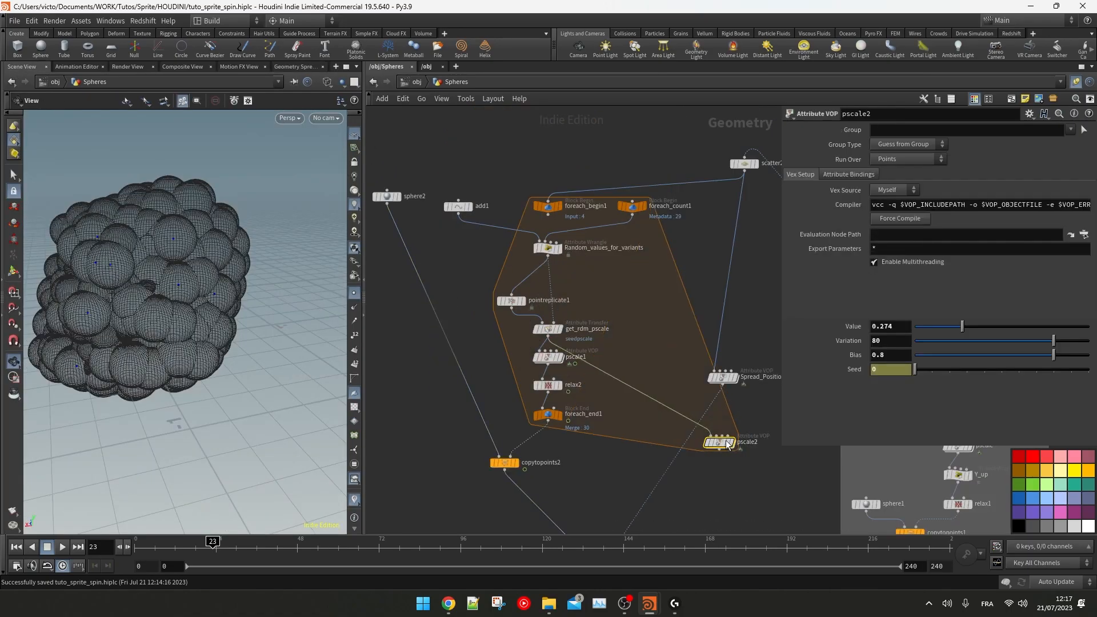
middle_drag(732, 448, 705, 410)
right_drag(100, 274, 314, 313)
click(354, 292)
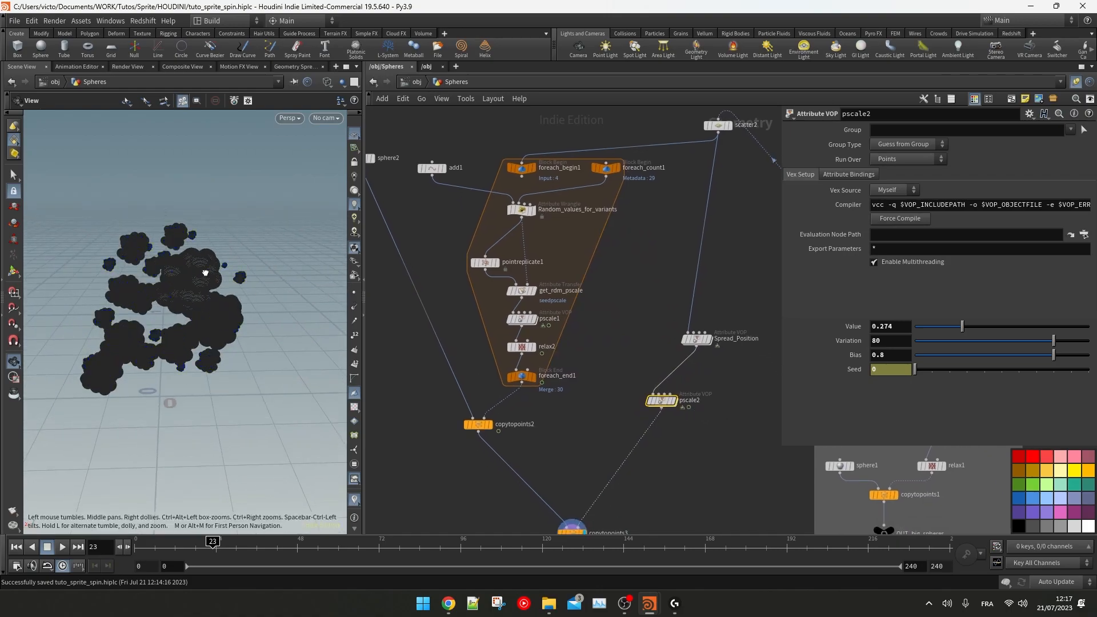
key(shift+w)
drag(208, 274, 171, 258)
right_drag(171, 257, 257, 280)
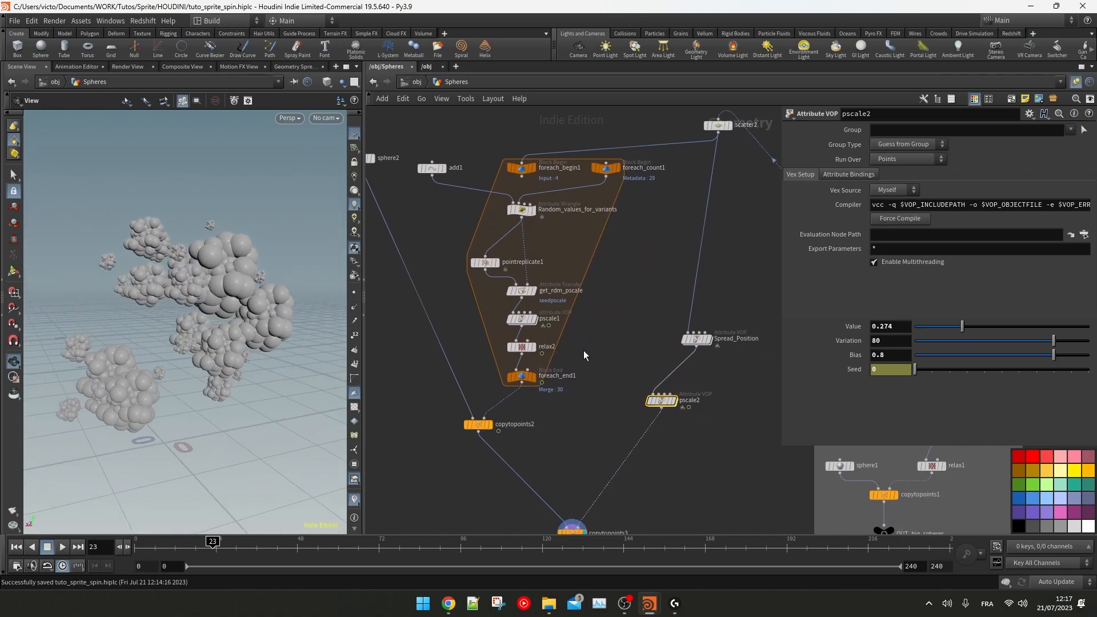
Step: Align pscale2 beneath Spread_Position and reduce its Value to 0.118
drag(661, 399, 696, 374)
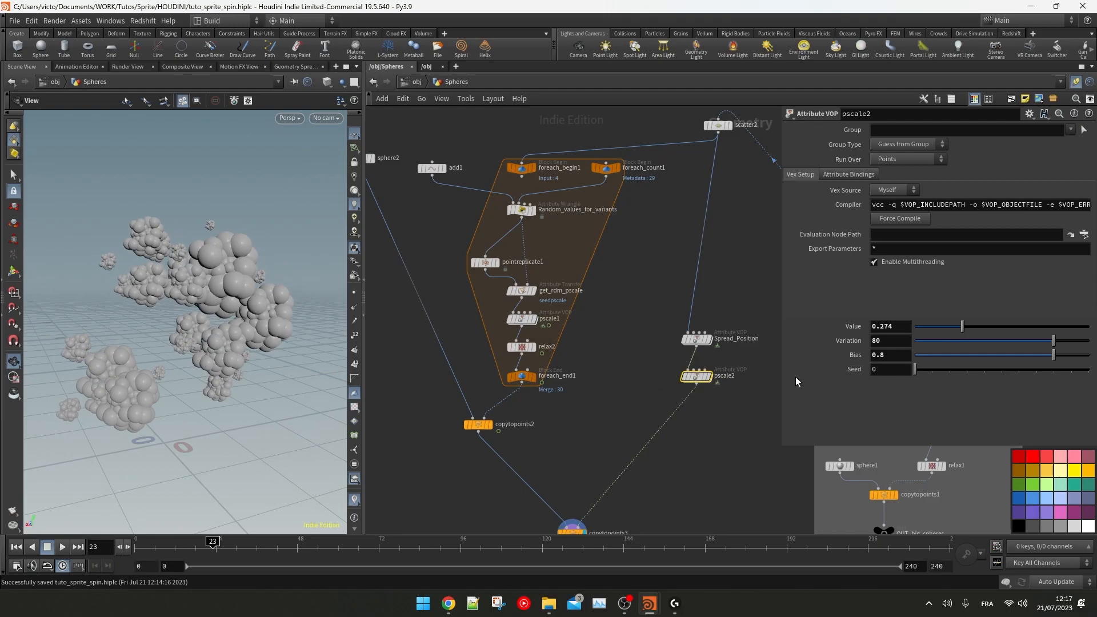
drag(960, 329, 935, 326)
scroll(206, 319, up, 5)
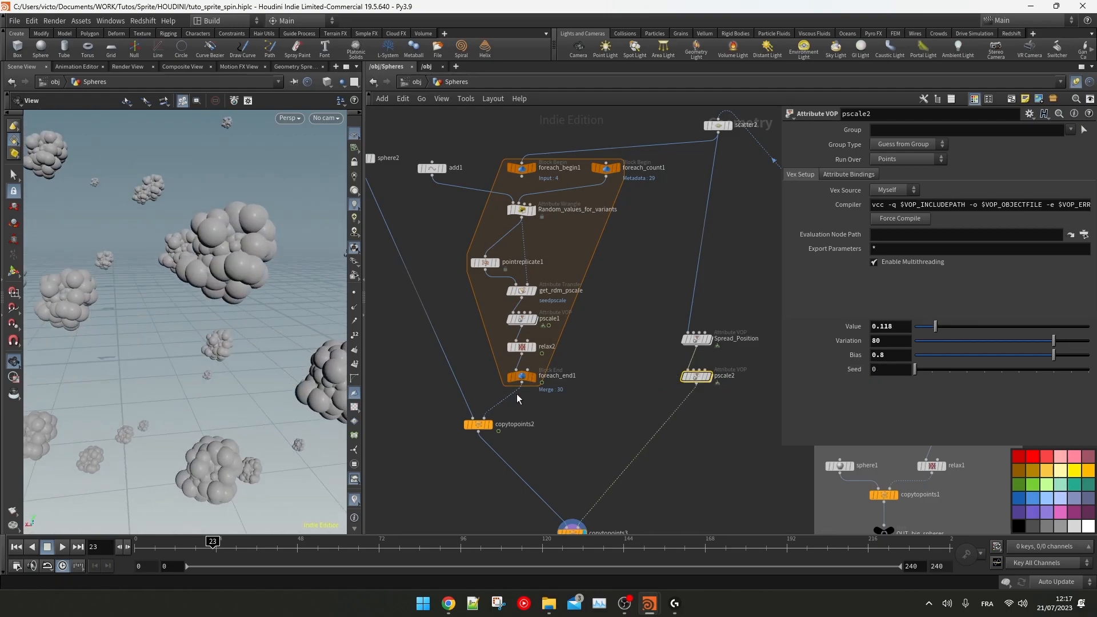
drag(206, 319, 201, 297)
Step: Insert an Attribute Wrangle between scatter2 and Spread_Position with the expression i@variant = i@ptnum;
middle_drag(601, 520, 605, 445)
click(589, 459)
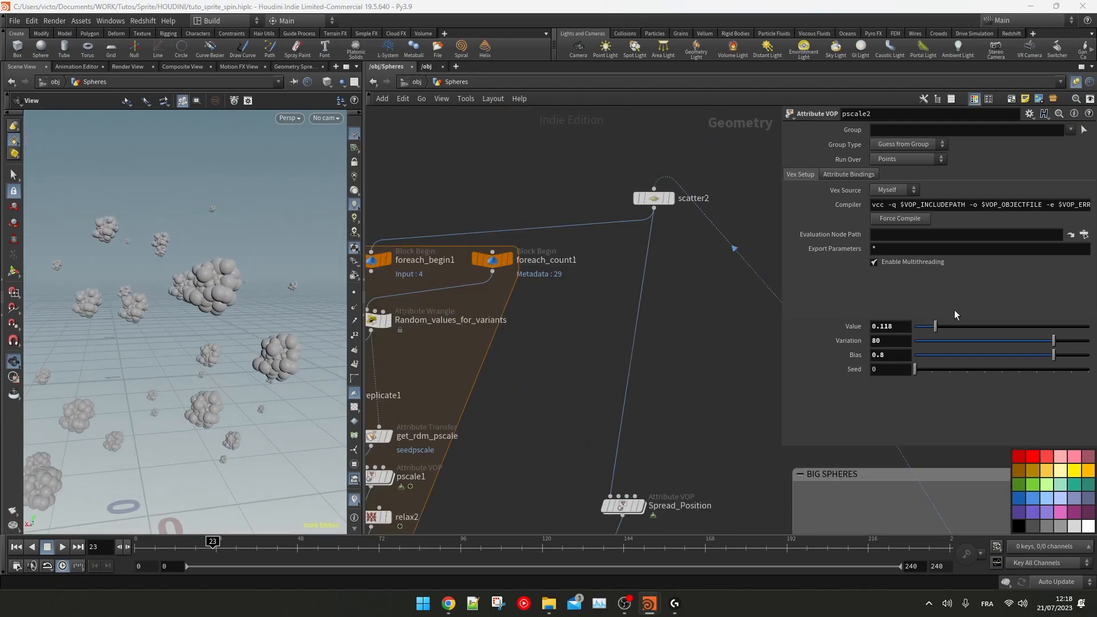
key(Tab)
text(att w)
key(Return)
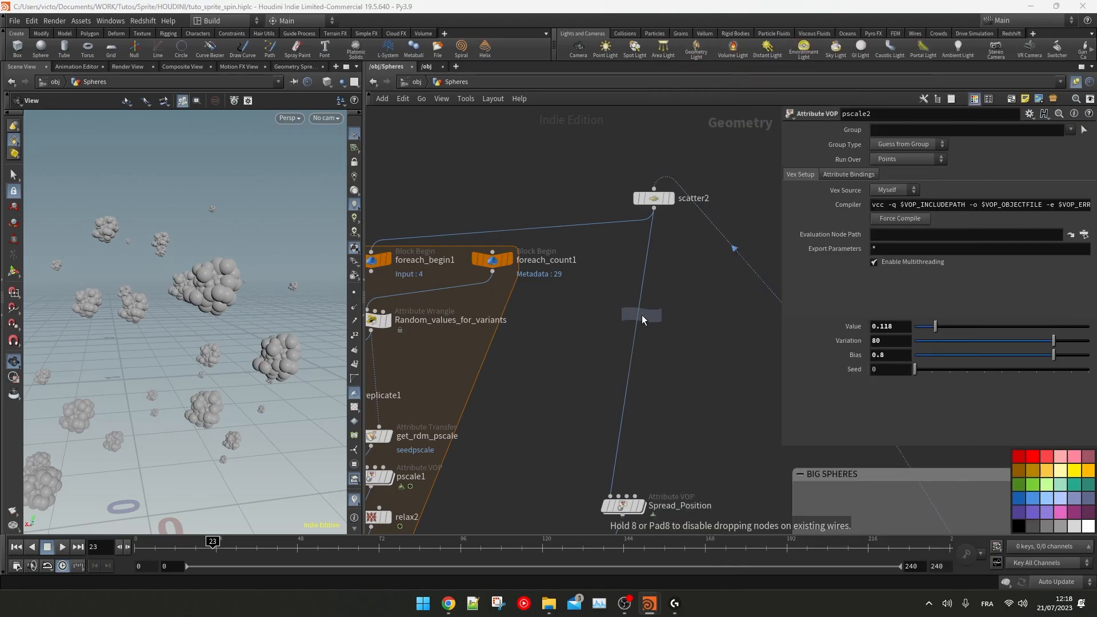
click(641, 337)
click(860, 230)
text(i@variant = i@ptnum;)
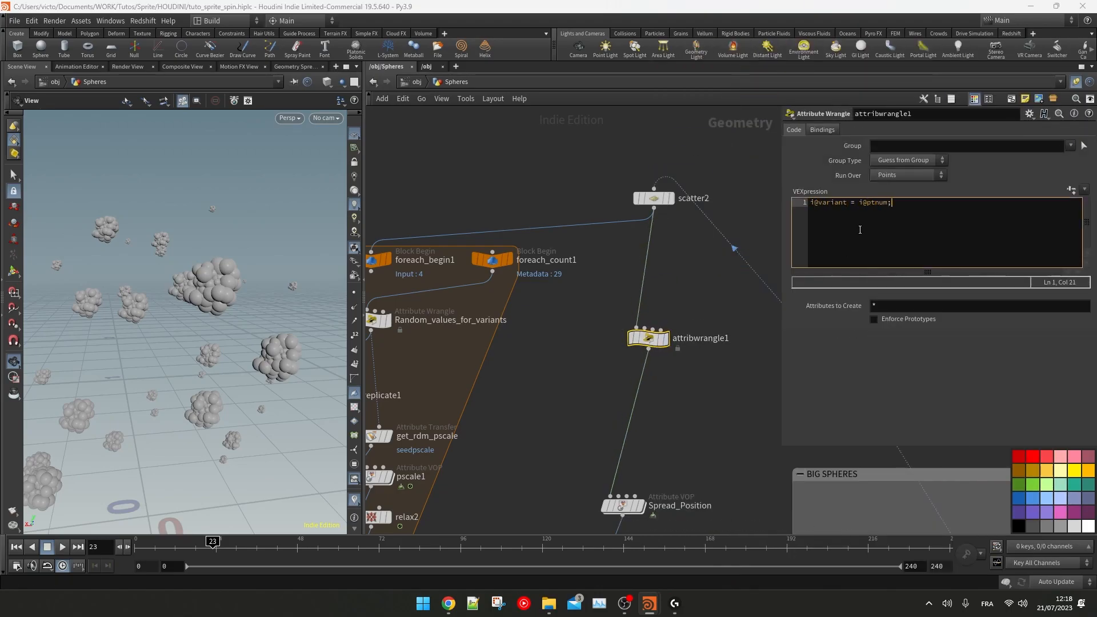
Step: Enable the Piece Attribute on copytopoints3 and set it to variant
middle_drag(682, 342, 665, 259)
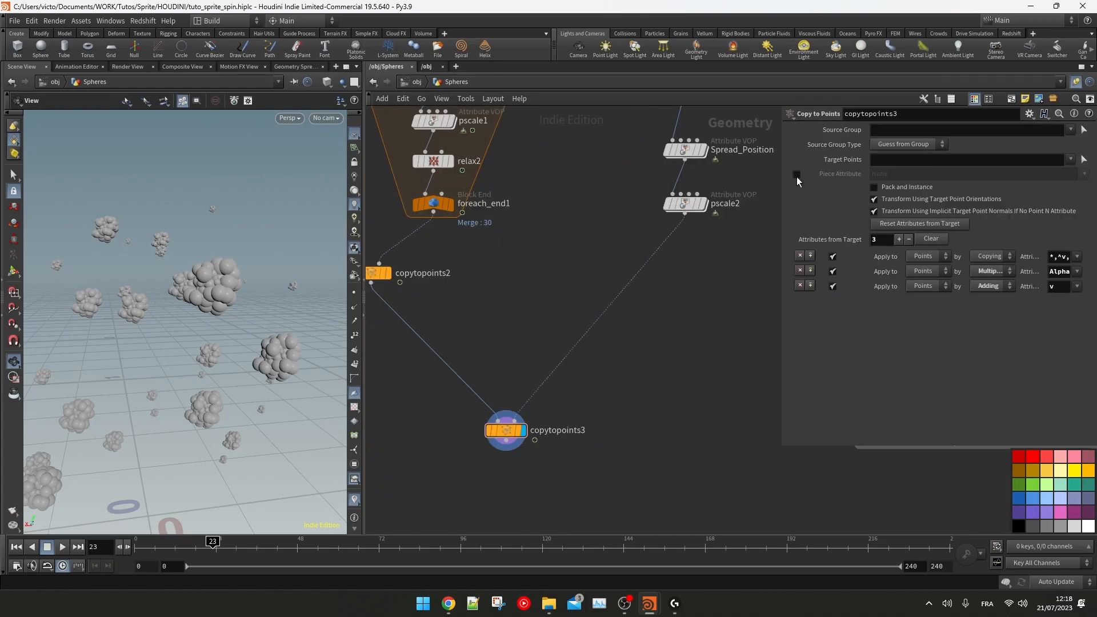
click(796, 174)
click(1084, 174)
click(1077, 188)
Step: Examine the copied sphere clusters up close from several angles in the viewport
drag(191, 290, 124, 267)
right_drag(124, 268, 188, 250)
drag(188, 250, 180, 281)
right_drag(179, 281, 121, 235)
drag(121, 235, 141, 268)
right_drag(141, 268, 135, 290)
middle_drag(136, 289, 175, 364)
drag(175, 364, 190, 285)
right_drag(189, 284, 232, 292)
drag(231, 293, 238, 339)
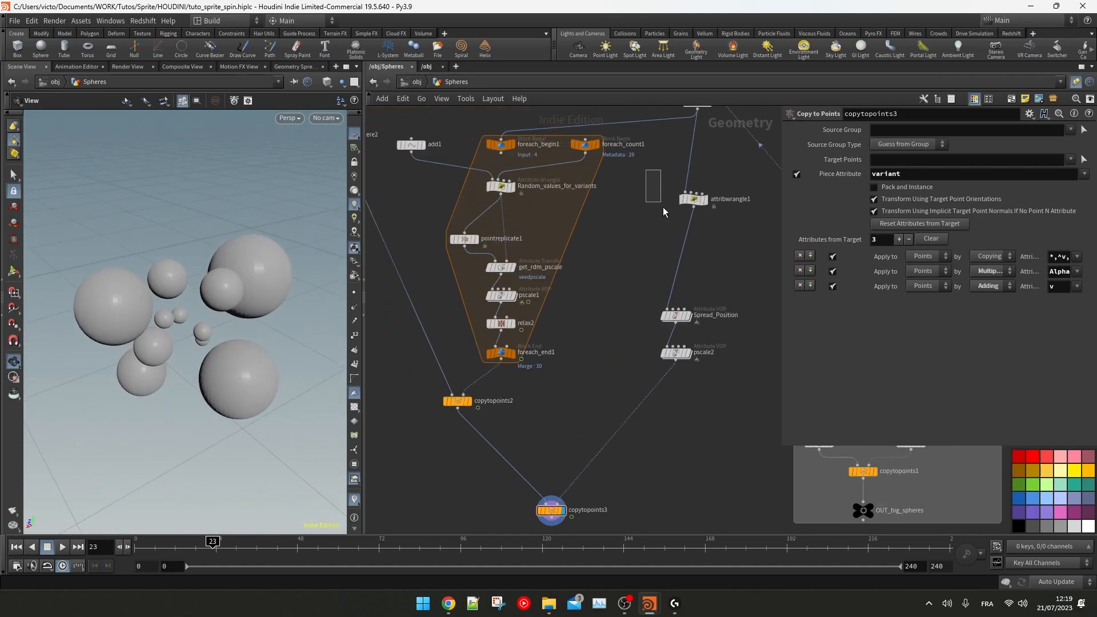
Step: Save the scene and change attribwrangle1's expression to i@pt = i@ptnum;
key(ctrl+s)
scroll(715, 218, up, 2)
click(665, 250)
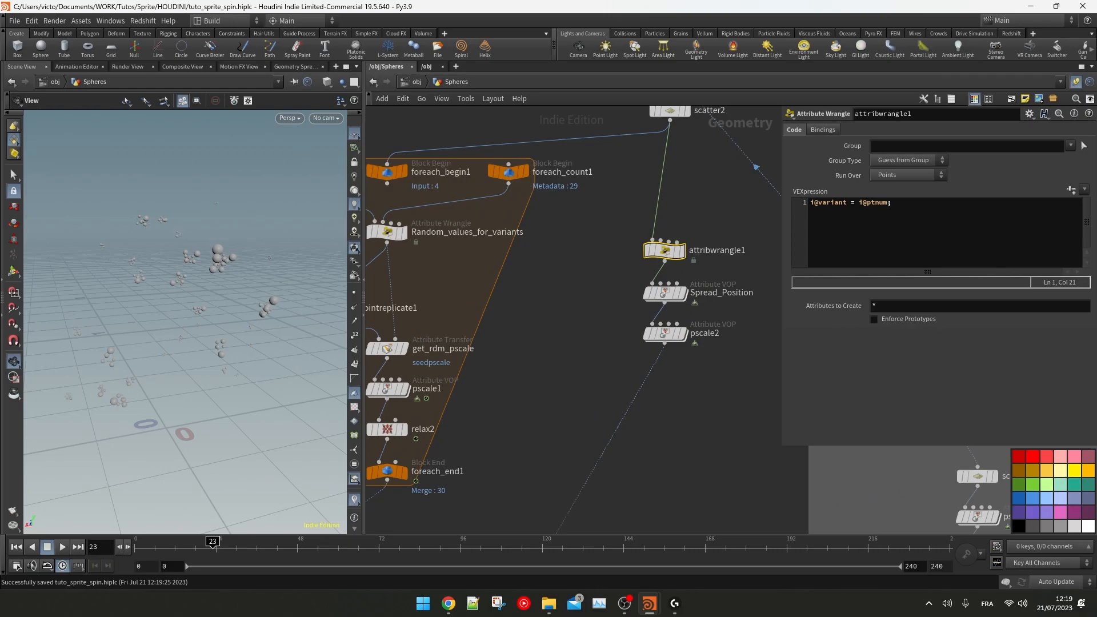
mouse_move(235, 284)
mouse_down()
mouse_move(201, 269)
mouse_move(237, 274)
mouse_up()
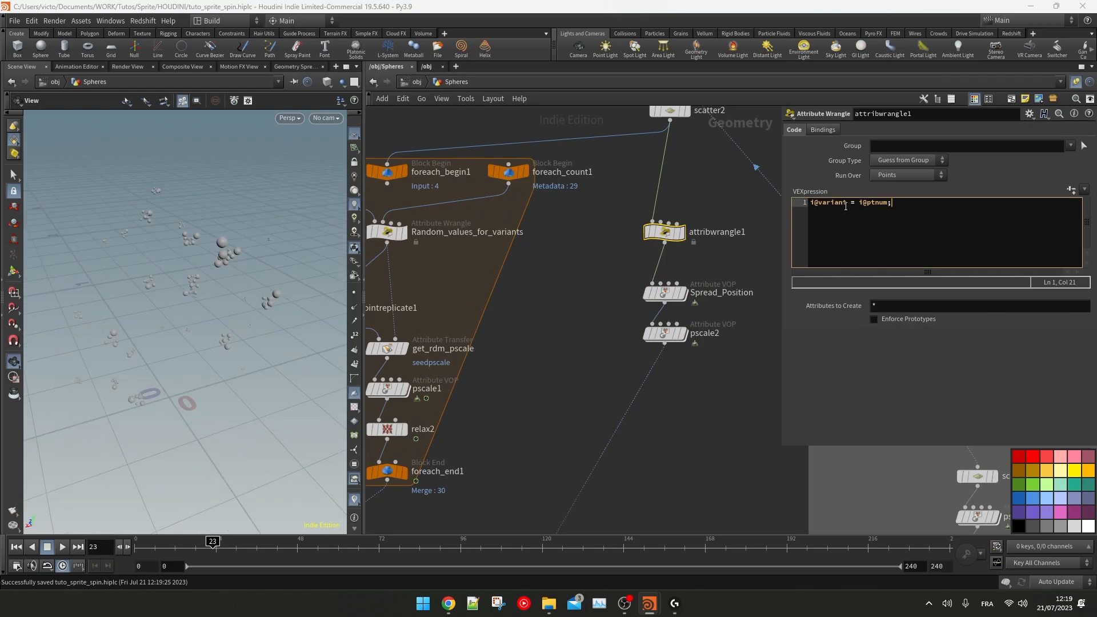
drag(847, 203, 819, 204)
text(pt)
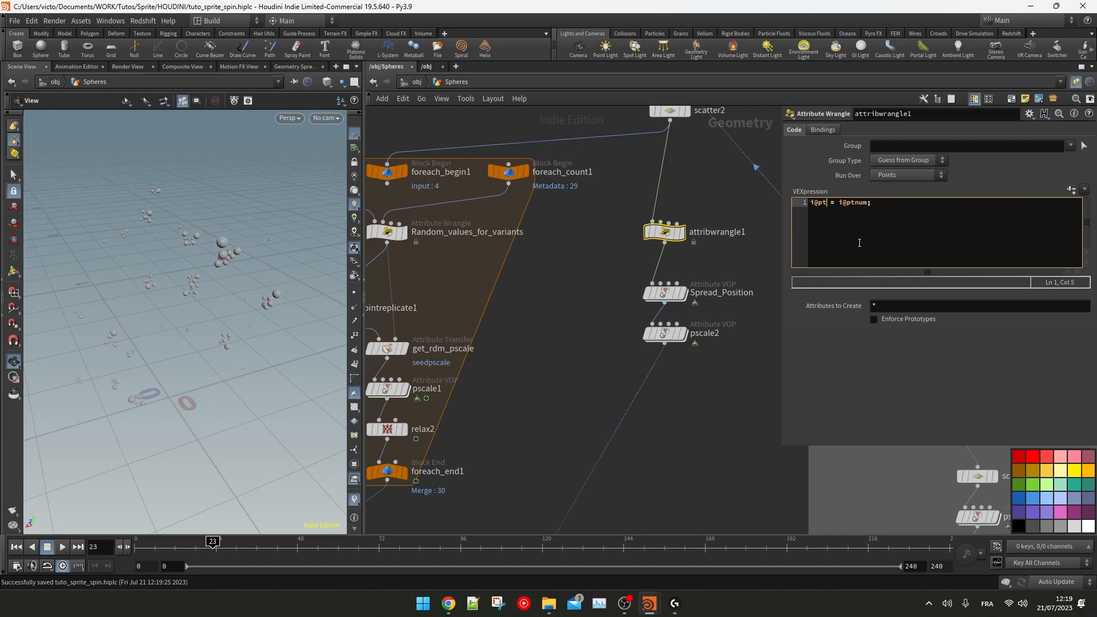
Step: Rename the wrangle ptnum_attribute and move Spread_Position and pscale2 further down to make room beneath it
double_click(717, 232)
text(ptnum_attribute)
key(Return)
shift+drag(660, 297, 661, 391)
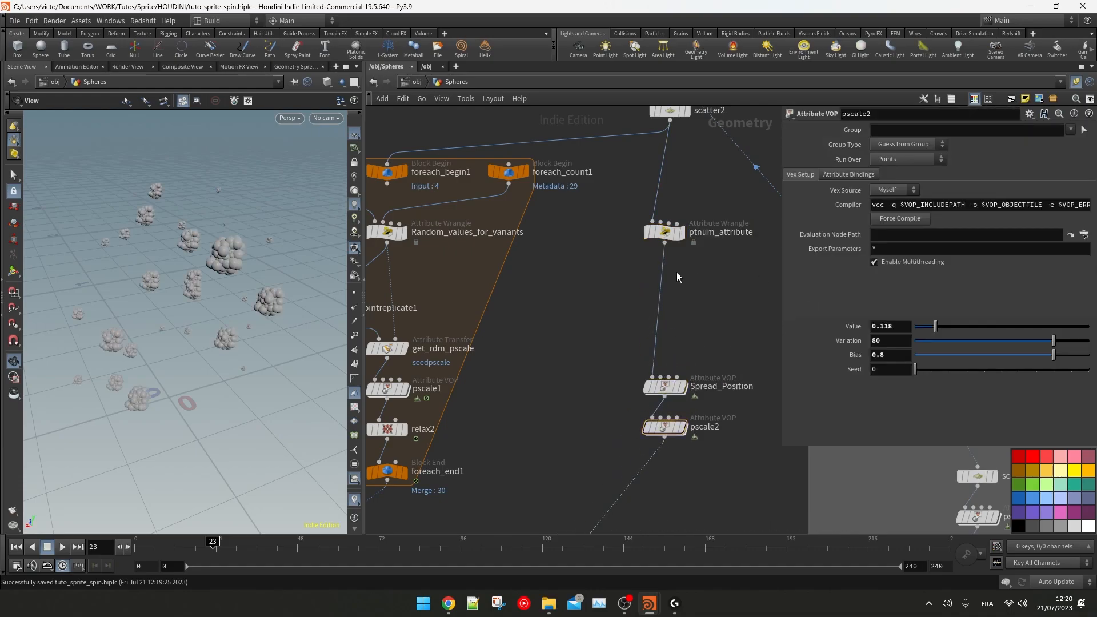
Step: Add an Attribute Promote below ptnum_attribute turning point attribute pt into a Detail with Array of All, and show the detail attributes in the spreadsheet
key(Tab)
text(attpromo)
key(Return)
click(661, 280)
click(894, 159)
click(894, 170)
click(1084, 129)
click(1061, 153)
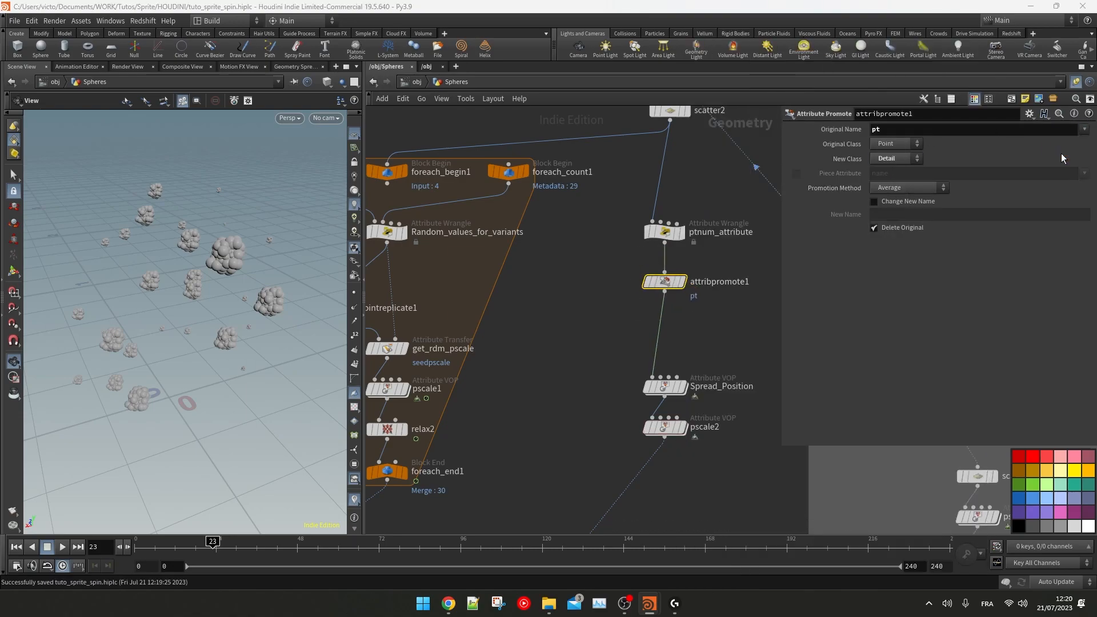
click(897, 190)
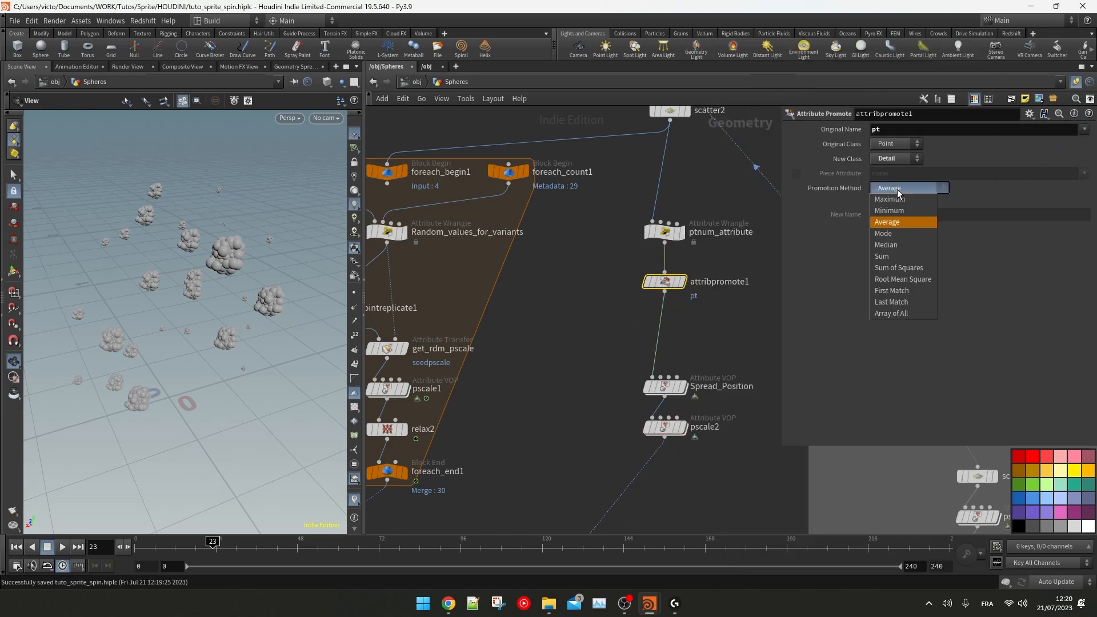
click(888, 312)
click(283, 67)
click(120, 100)
drag(360, 231, 532, 231)
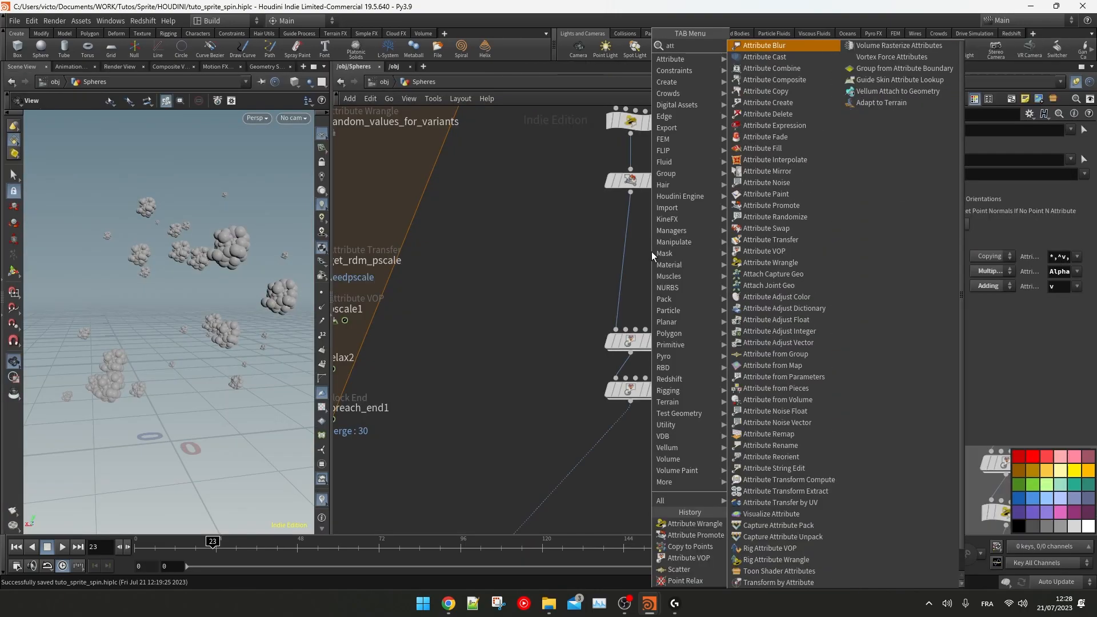
Step: Insert an Attribute Wrangle between attribpromote1 and Spread_Position and rename it randomize_array
click(766, 42)
click(628, 247)
double_click(689, 240)
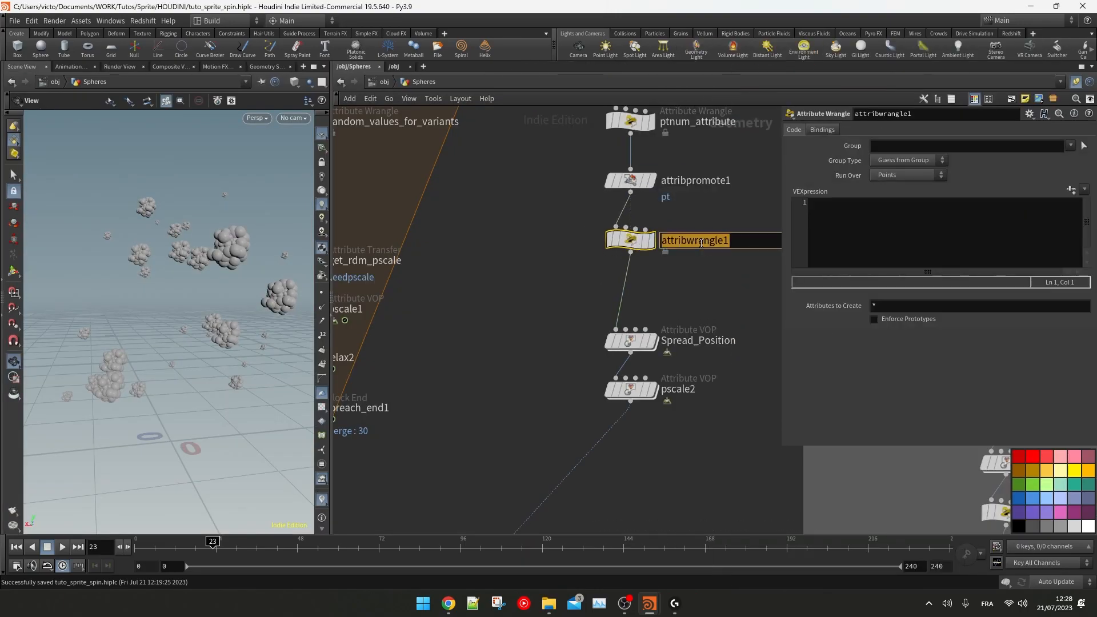
text(ra)
key(Return)
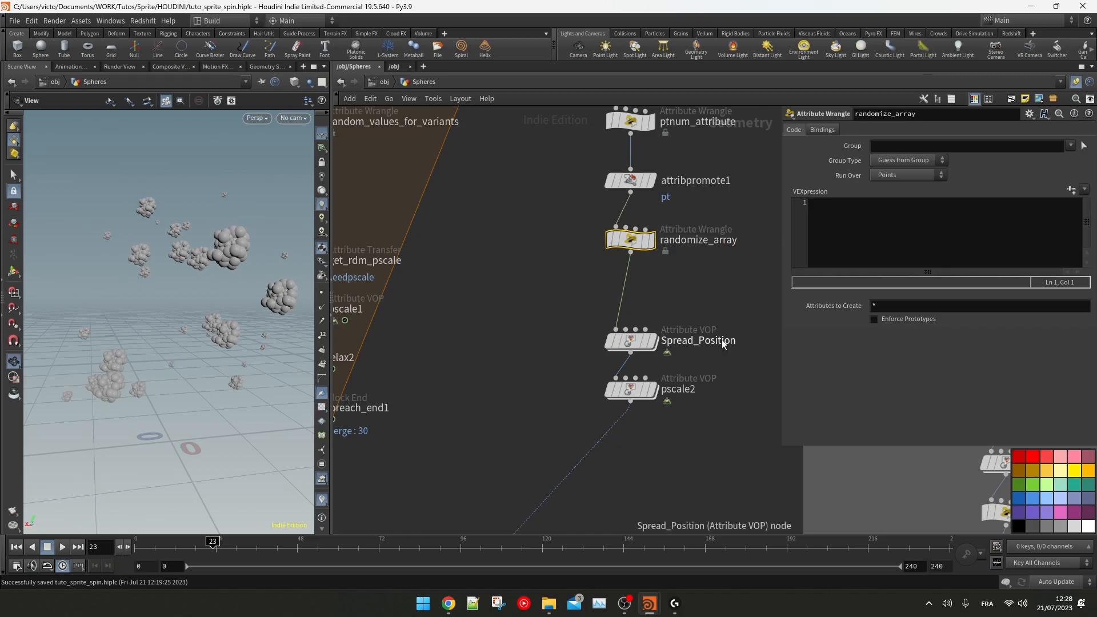
click(652, 240)
click(913, 237)
text(int array[] = detail()
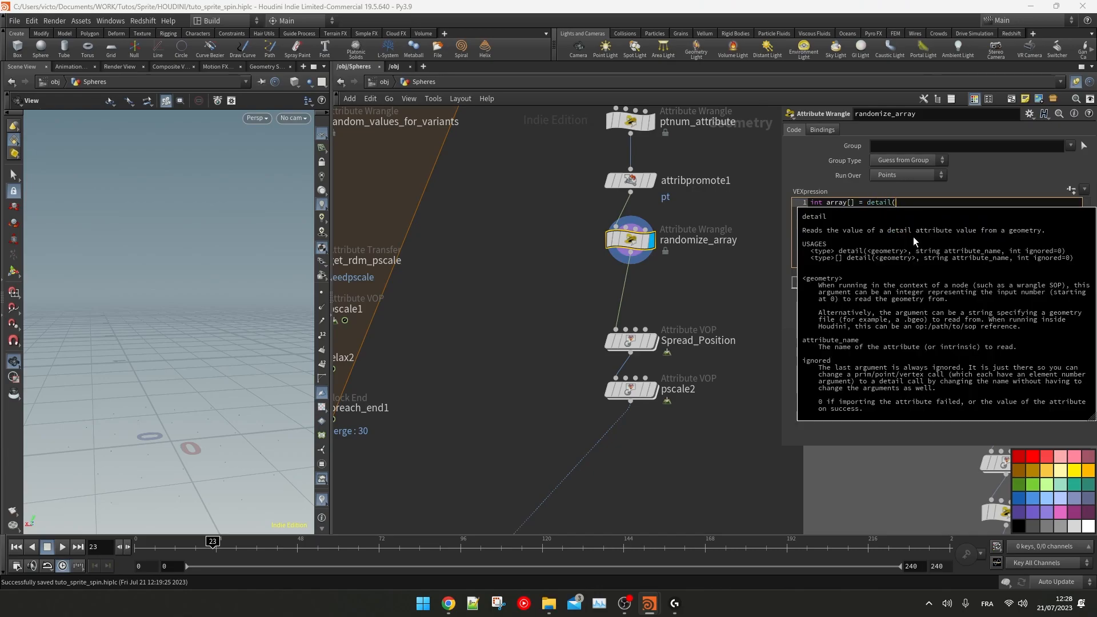
text(0,"pt",0);)
key(Return)
key(Return)
text(i[]@newArray;)
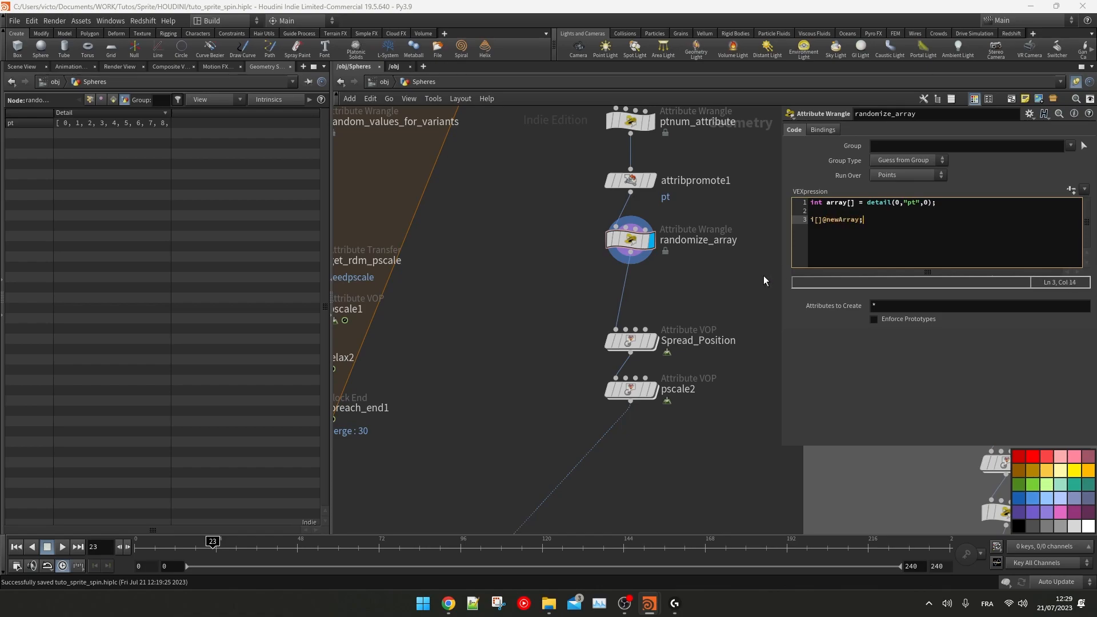
Step: Check newArray in the point attributes, set randomize_array to run over Detail (only once), and show the detail attributes
click(89, 100)
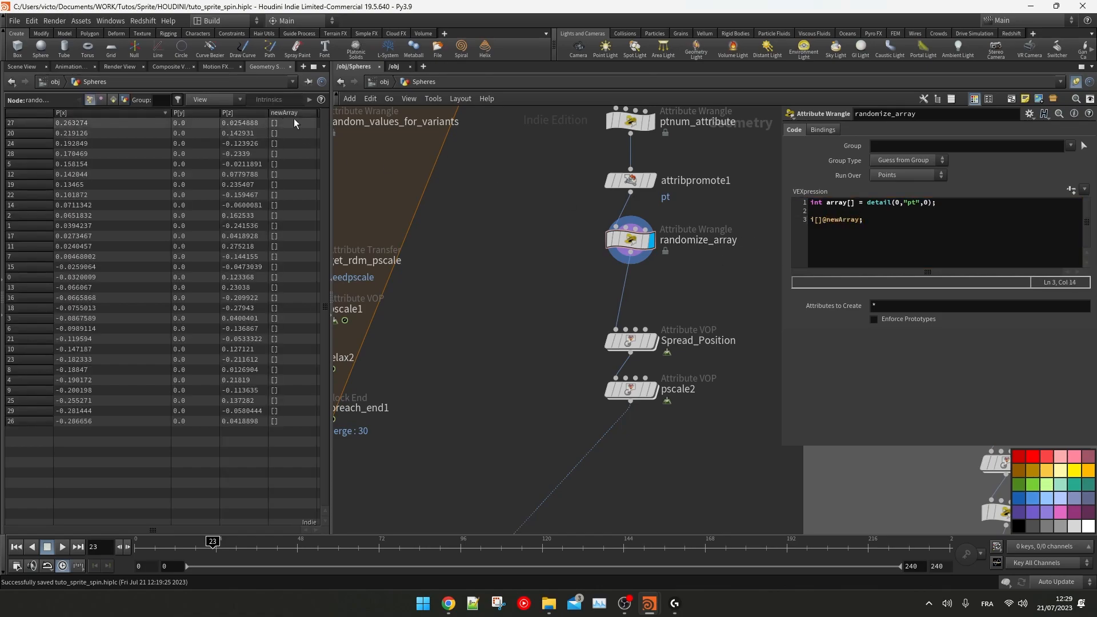
click(891, 232)
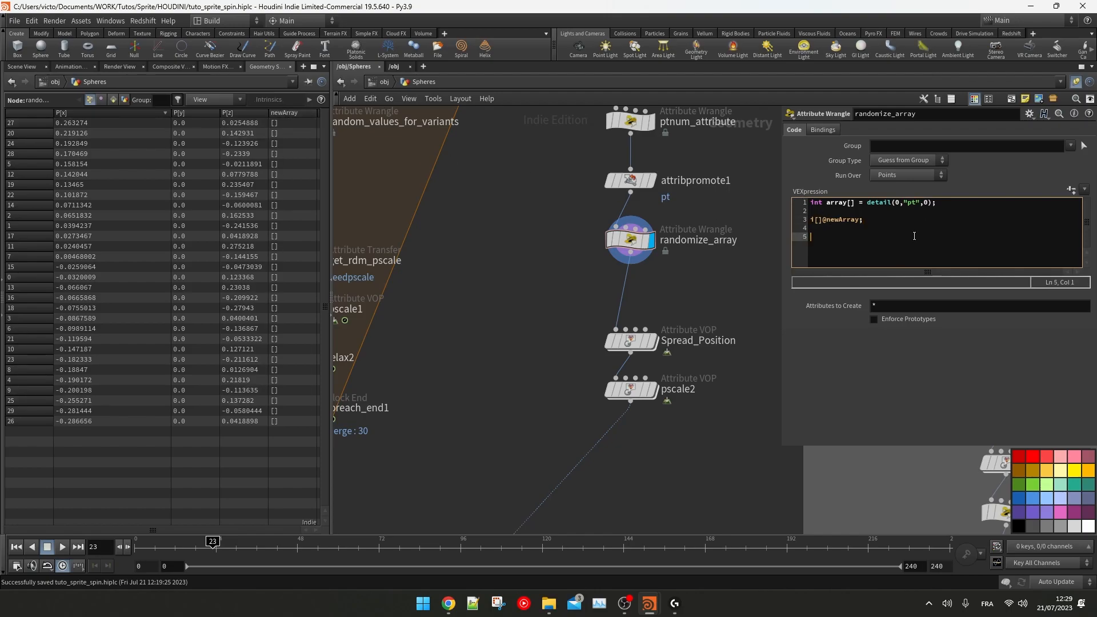
click(896, 176)
click(893, 188)
click(123, 100)
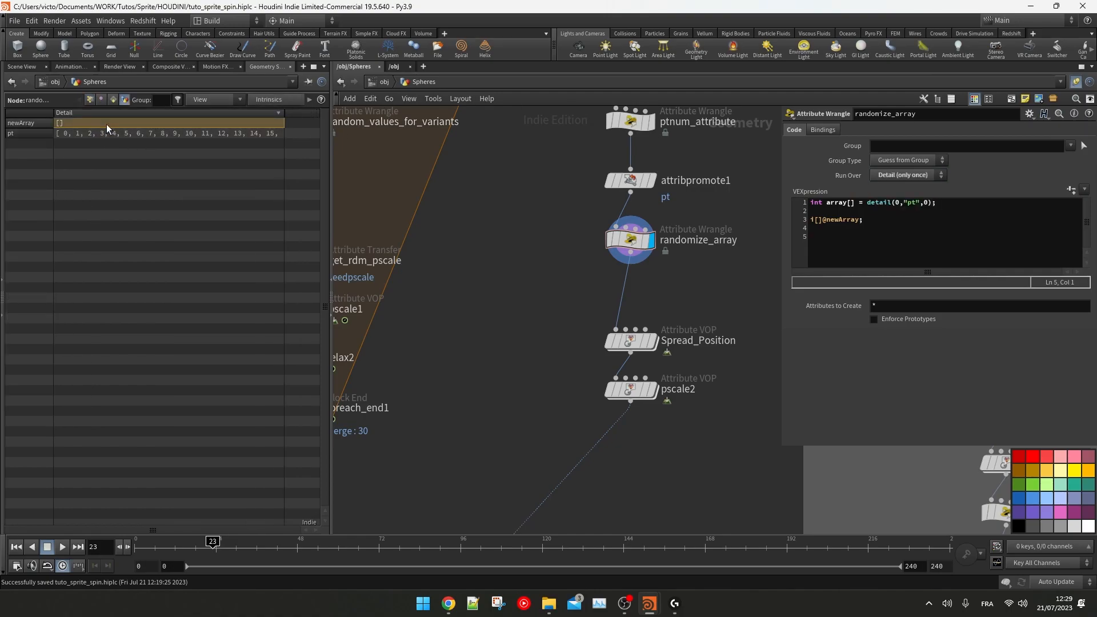
Step: Add int length = len(array); on line 5 of the randomize_array code, with blank lines beneath it
click(883, 229)
key(Down)
text(int)
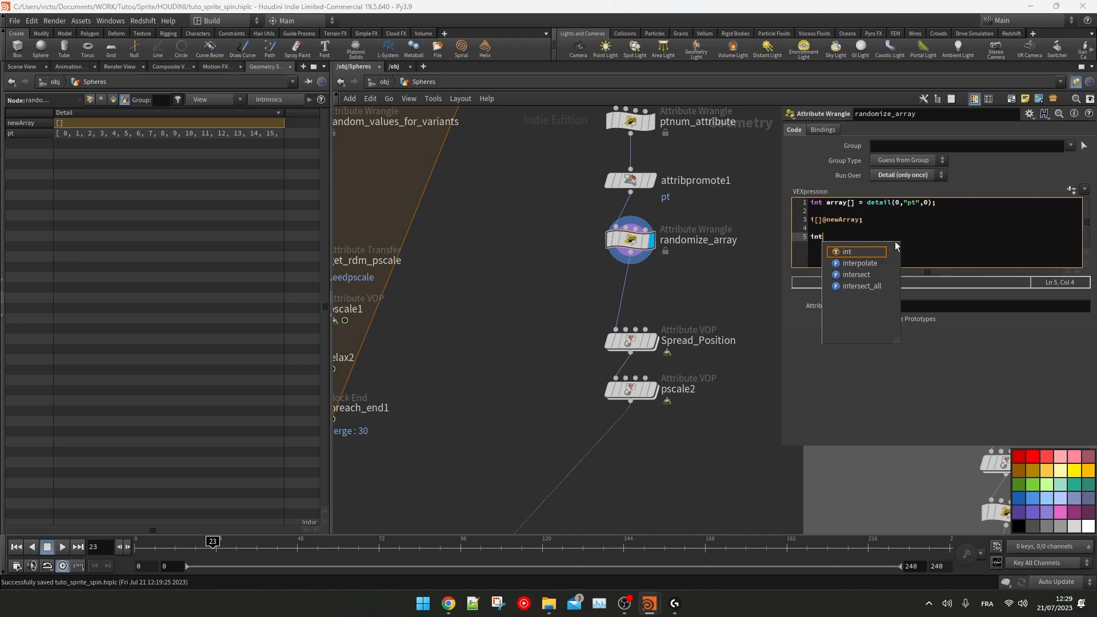
text( length =)
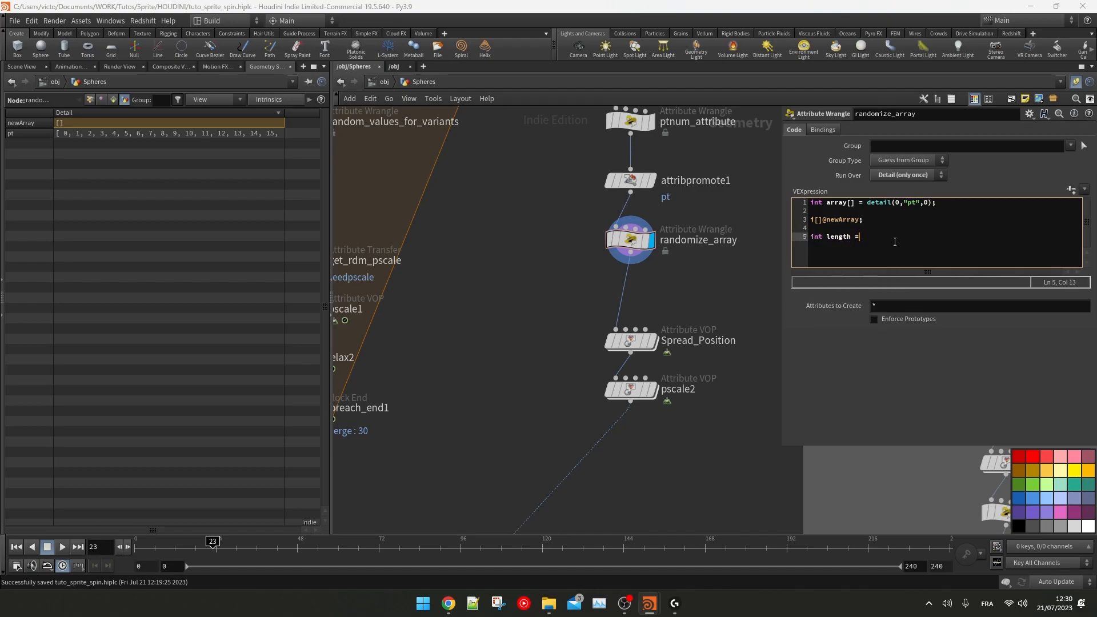
text( len(array);)
key(Return)
key(Return)
key(Return)
key(Return)
key(Return)
key(Return)
key(Return)
key(Return)
Step: Write an empty loop for(int i=0;i<length;i++){ } under the length variable in randomize_array
text(for(int i=0;i<length;i++){)
key(Return)
key(Return)
key(Return)
text(})
key(Up)
key(Return)
key(Return)
Step: Inside the loop, add int index = int(rand(i)*(length-i)); with the comment // get random index from array
key(Up)
key(Up)
key(Up)
key(Tab)
text(int index = int(rand()i)*(length-i))
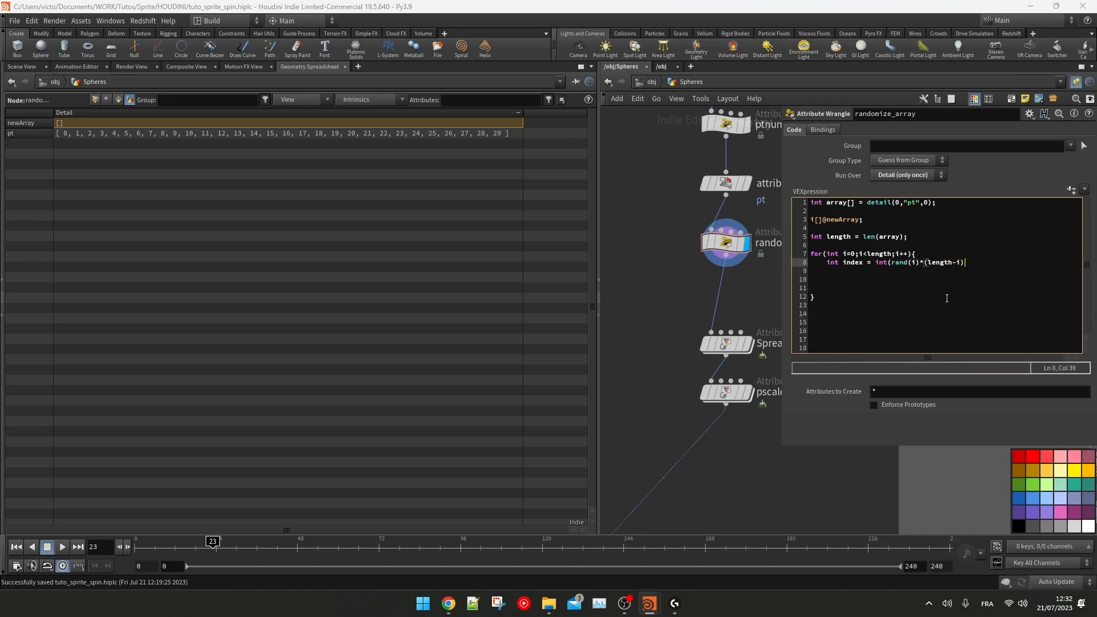
text(); // get random ind)
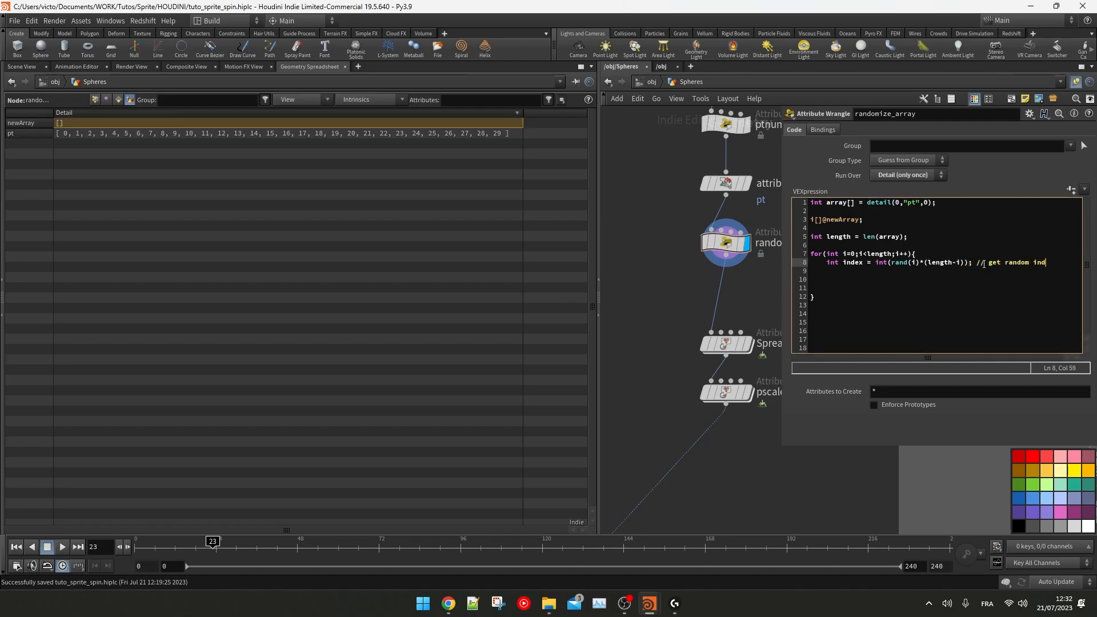
text(ex from array)
key(Return)
text(append(@newArray,array[index]);)
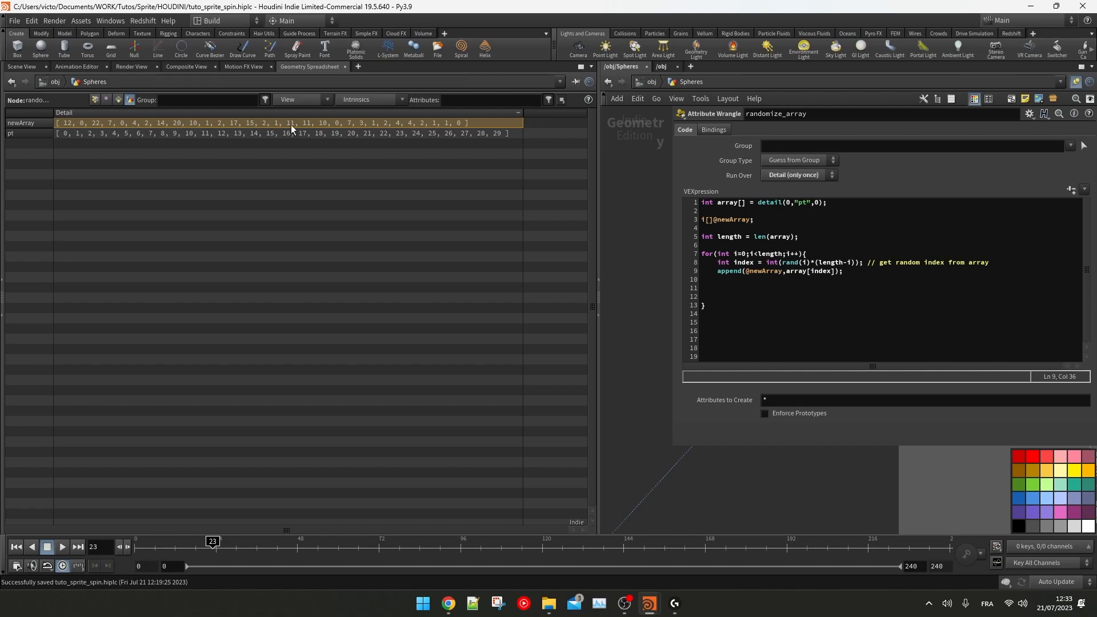
key(Return)
text(removevalue(array,array[index]);)
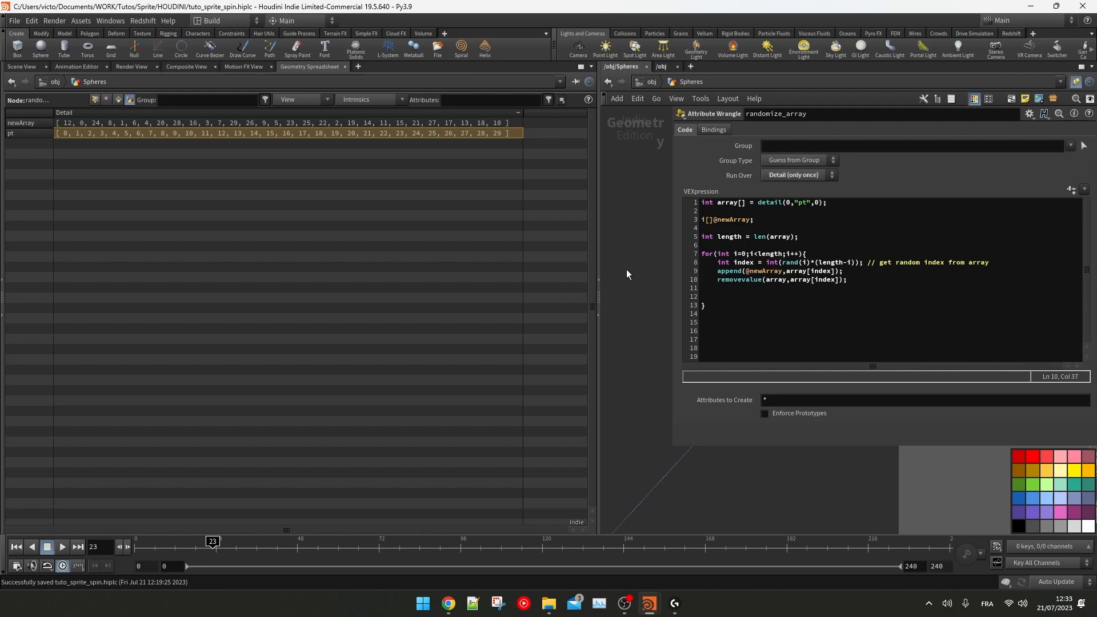
Step: Check the newArray values in the spreadsheet and remove the blank lines before the loop's closing brace
click(101, 125)
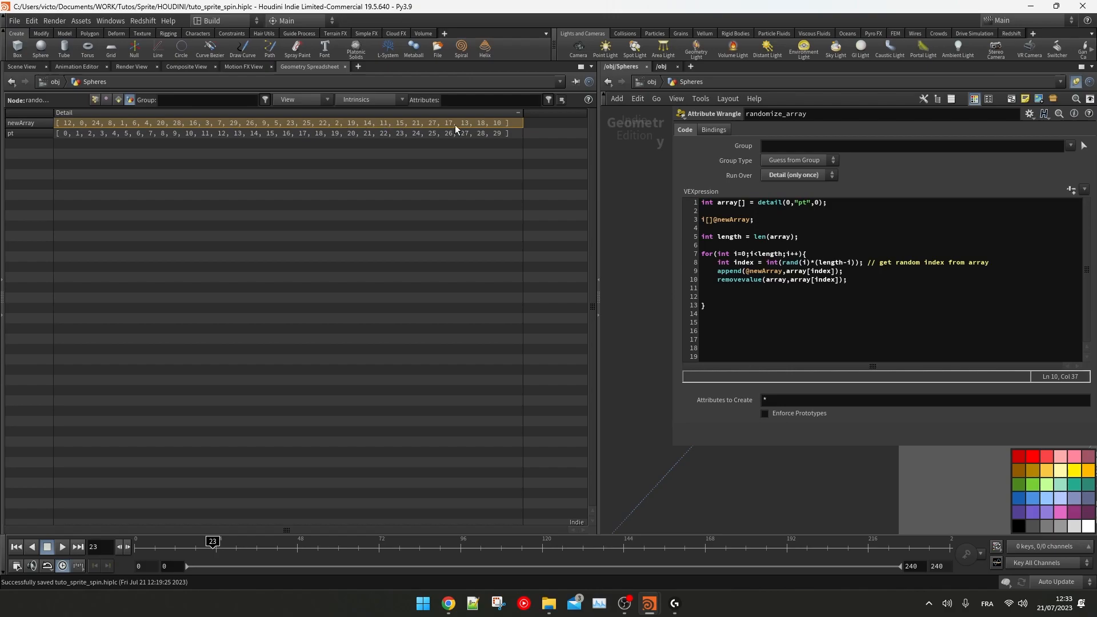
click(745, 299)
key(BackSpace)
key(BackSpace)
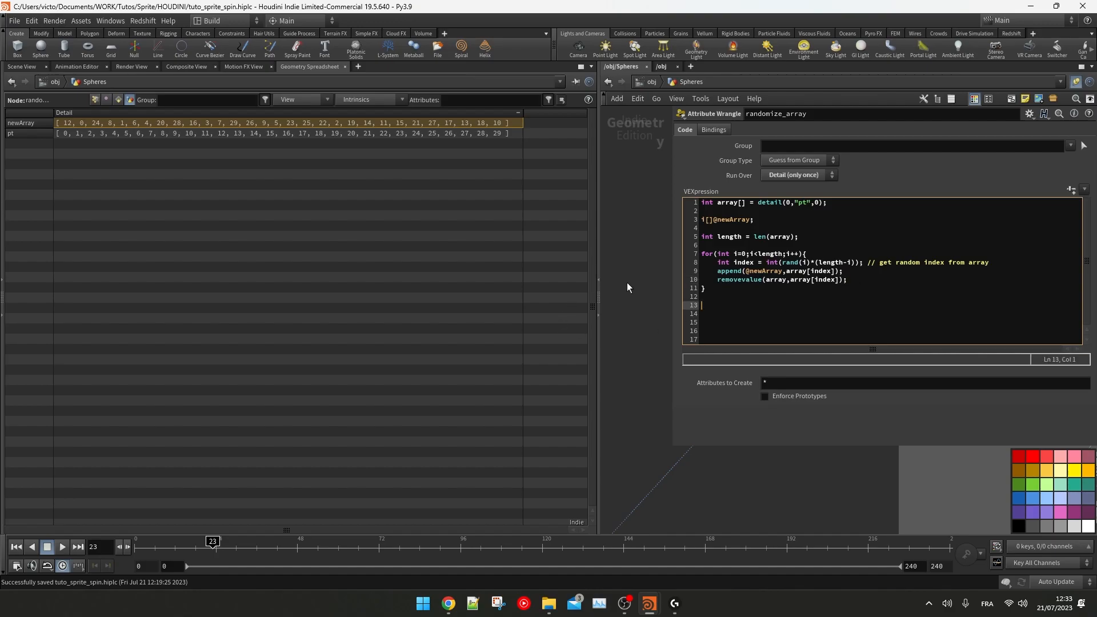
Step: Make room for the network view, insert an Attribute Wrangle below randomize_array and rename it variant_from_array
middle_drag(648, 262, 568, 256)
drag(599, 258, 427, 261)
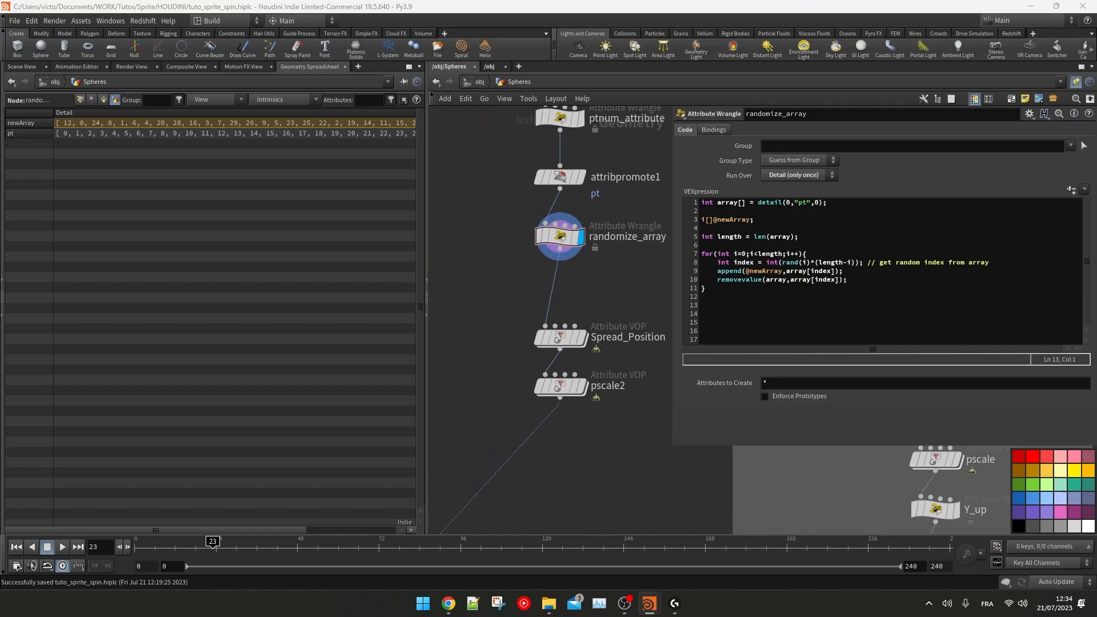
key(Tab)
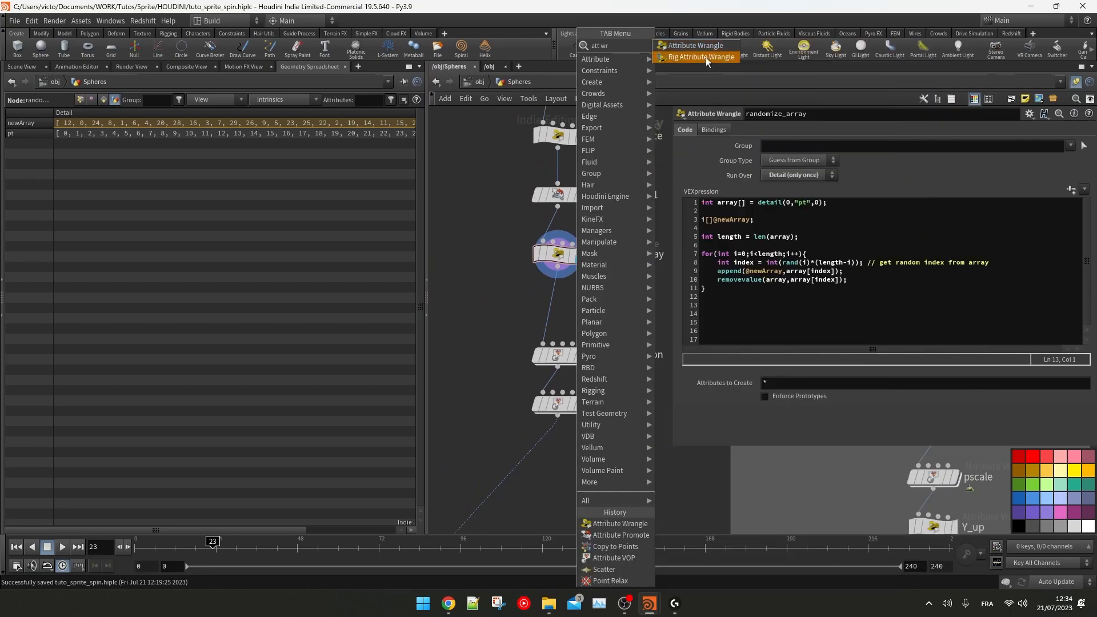
click(710, 46)
click(566, 303)
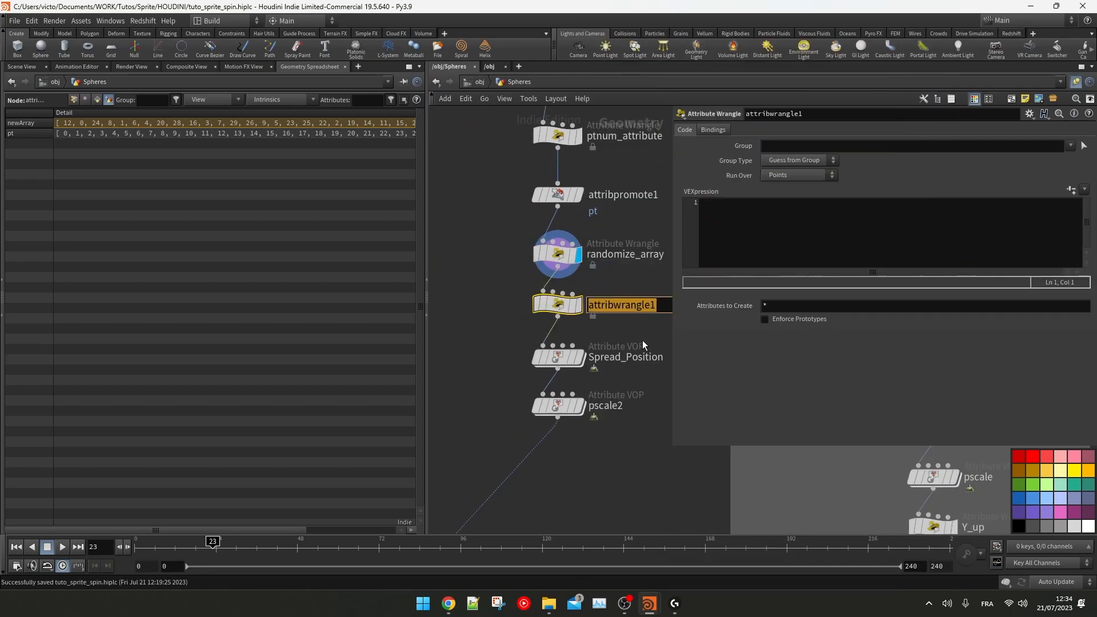
text(variant_from_array)
key(Return)
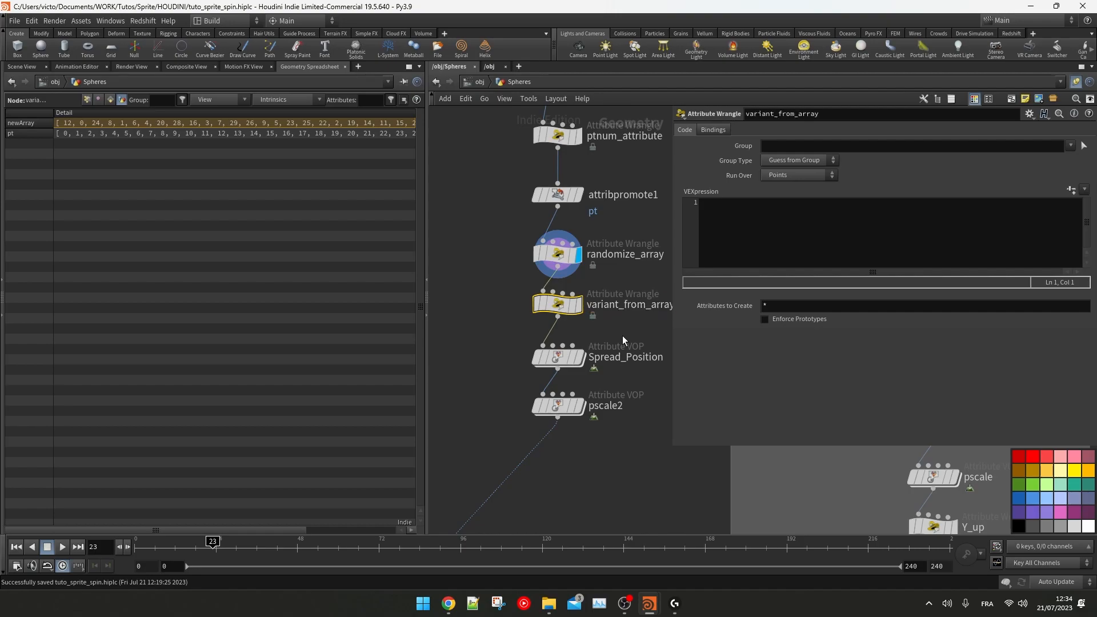
click(728, 236)
text(int array[]= detail(0,"",0);)
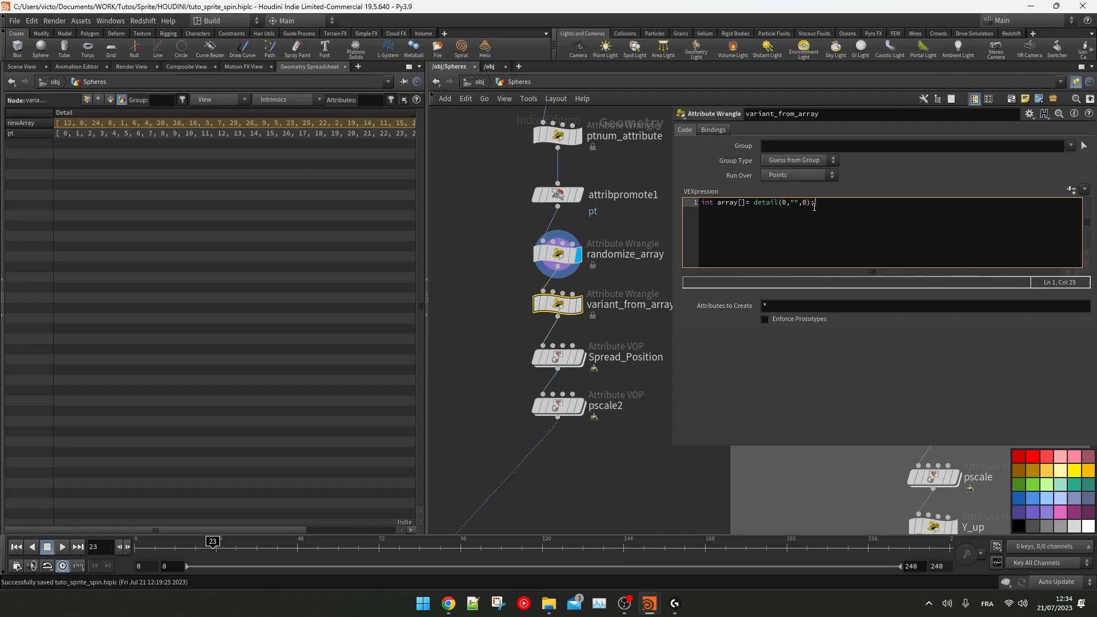
key(Left)
key(Left)
key(Left)
key(Left)
key(Left)
text(i@variant = array)
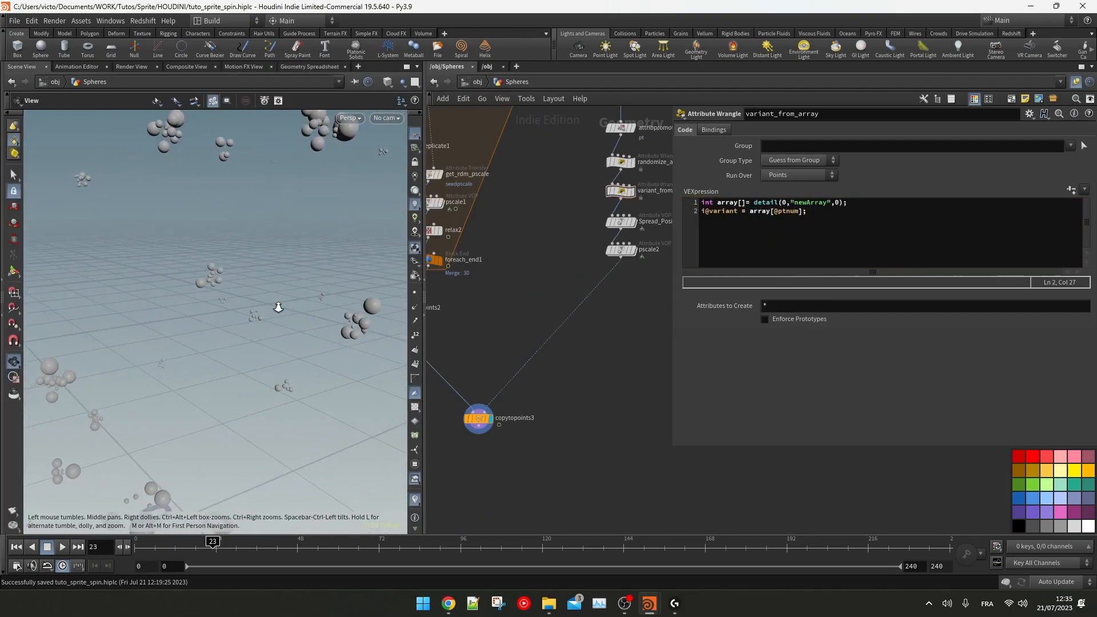
Step: Add + chi("seed") to the rand argument in randomize_array, create the seed parameter and try different seed values
middle_drag(577, 212, 525, 358)
scroll(526, 358, up, 2)
click(578, 297)
click(807, 262)
key(Right)
text(+ chi(")
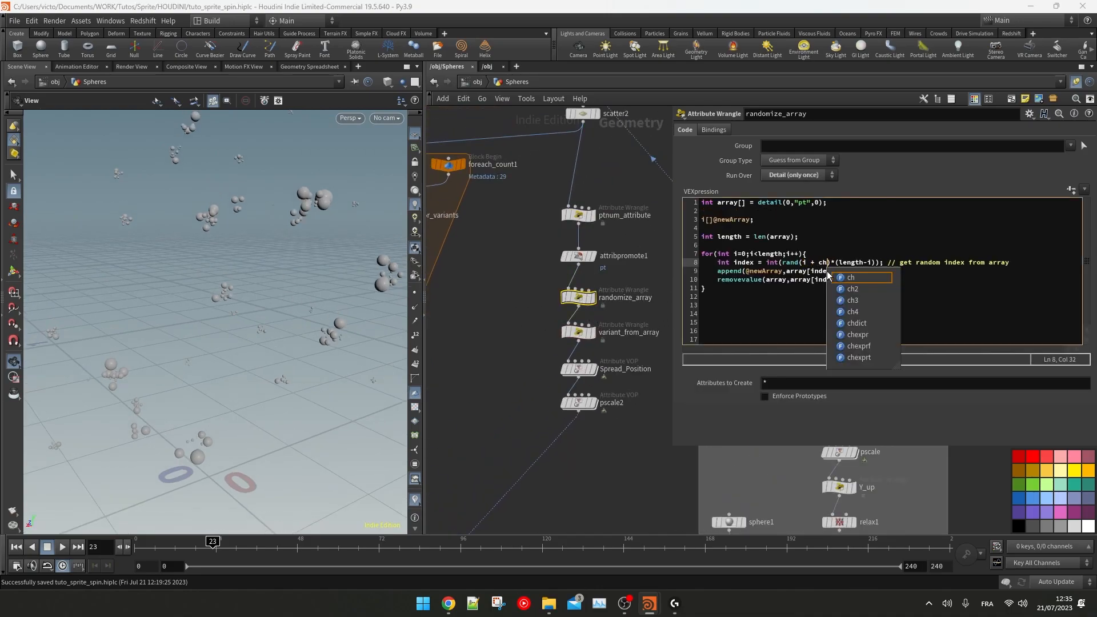
text(seed)
click(1071, 190)
drag(821, 413, 1031, 403)
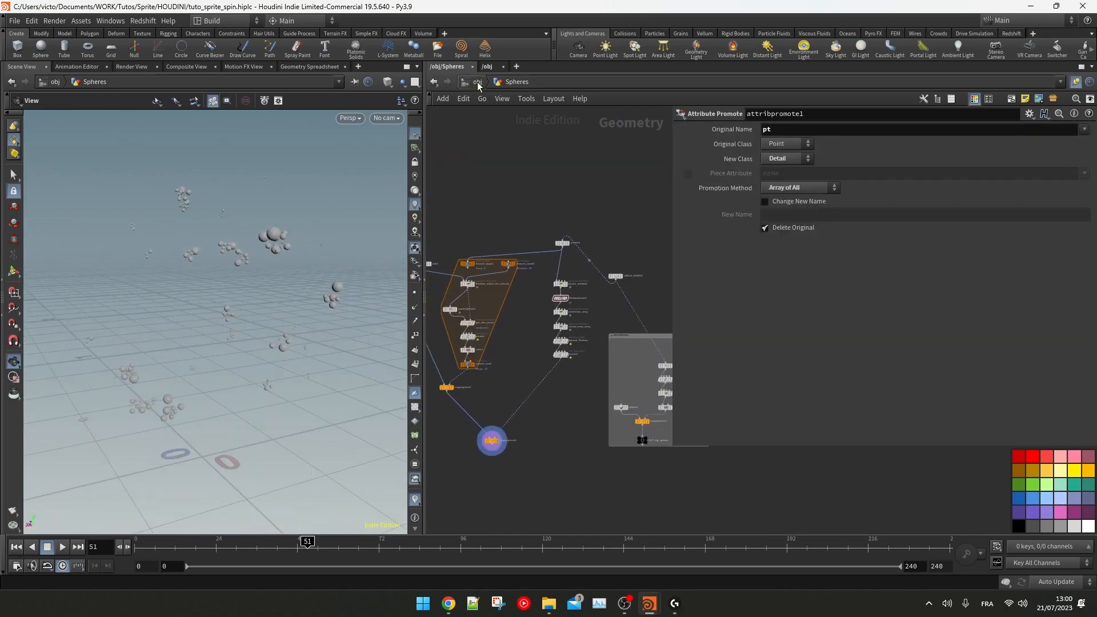
Step: Open the Sprites object and copy the random_spin_3D wrangle from its Circles Paths network box
click(478, 84)
double_click(461, 287)
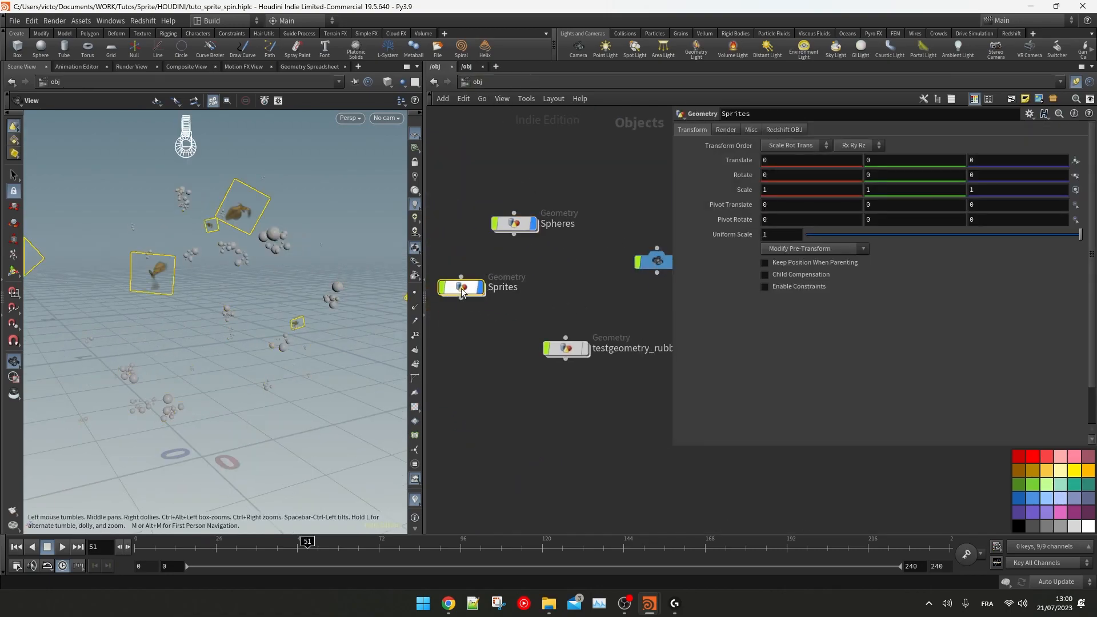
scroll(514, 313, down, 6)
middle_drag(623, 368, 641, 226)
drag(671, 251, 763, 294)
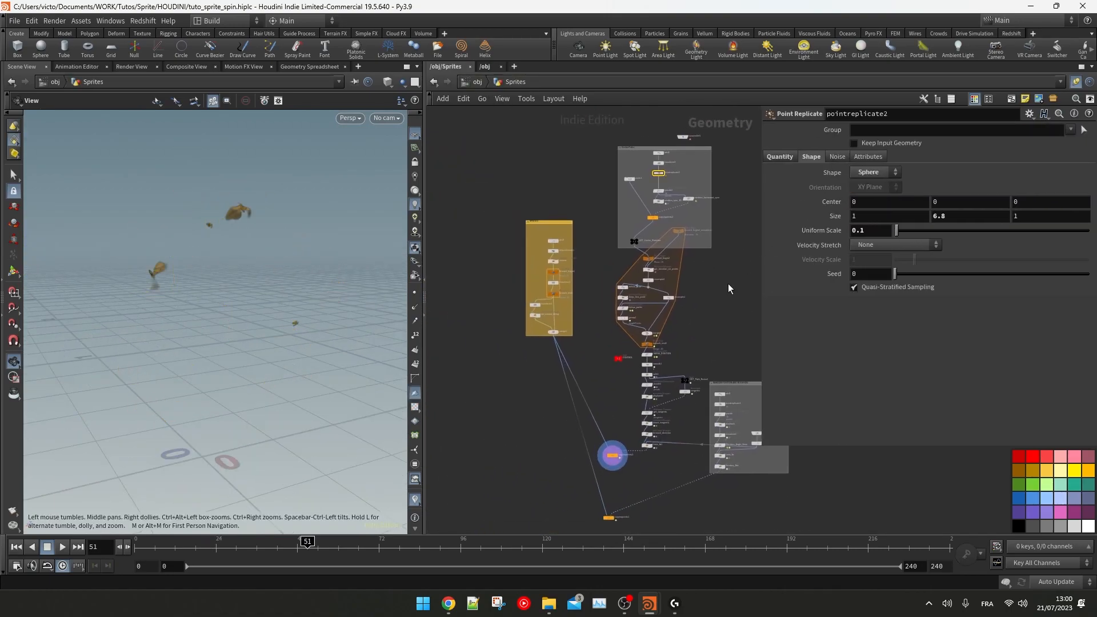
scroll(694, 251, up, 5)
scroll(565, 254, down, 2)
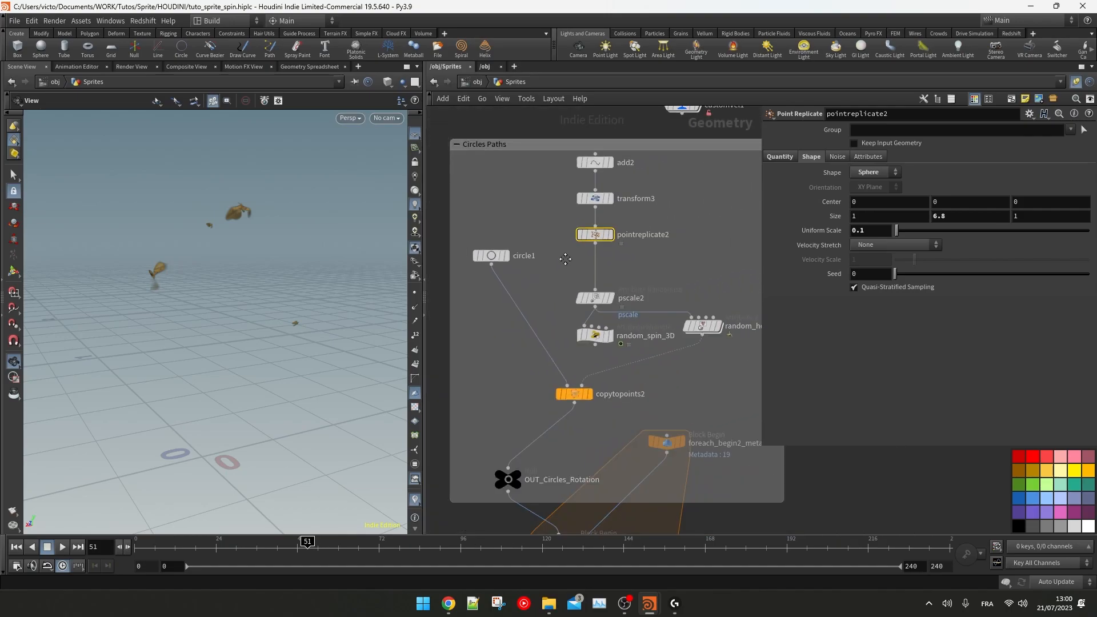
click(612, 358)
key(ctrl+c)
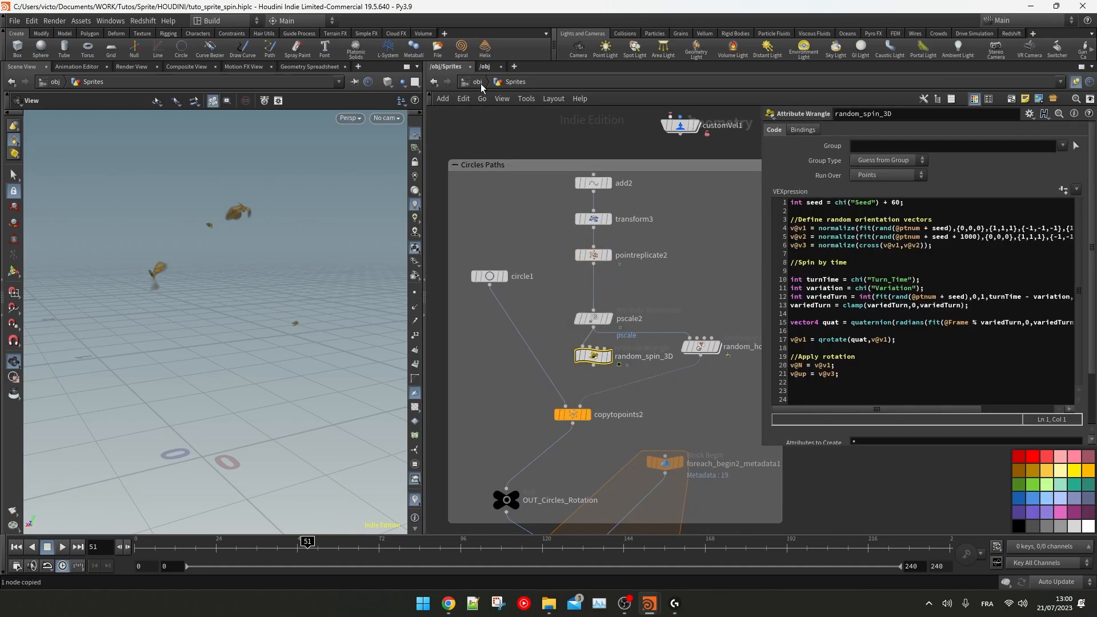
Step: Return to the Spheres object, paste random_spin_3D between pscale2 and copytopoints3, and scrub the timeline to test it
click(479, 82)
double_click(519, 231)
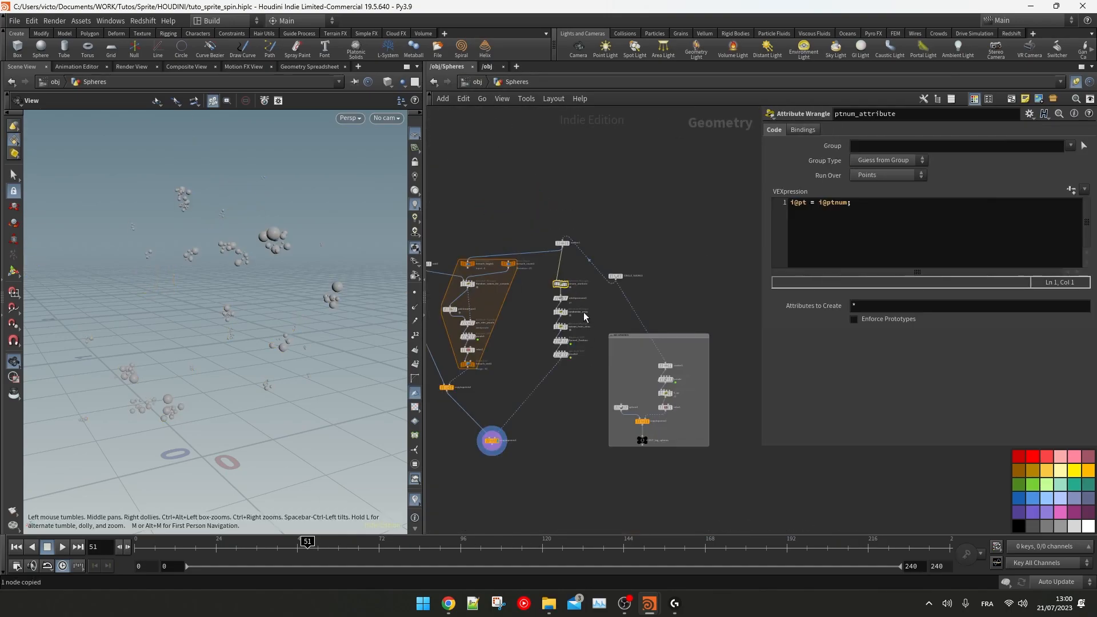
key(ctrl+v)
drag(617, 522, 580, 466)
middle_drag(632, 488, 632, 402)
drag(226, 542, 355, 541)
scroll(577, 375, up, 3)
Step: Set random_spin_3D's Turn Time to 200, Variation to 20 and Seed to 2, scrubbing the timeline to preview the spin
drag(762, 308, 721, 307)
middle_click(581, 381)
drag(771, 456, 782, 532)
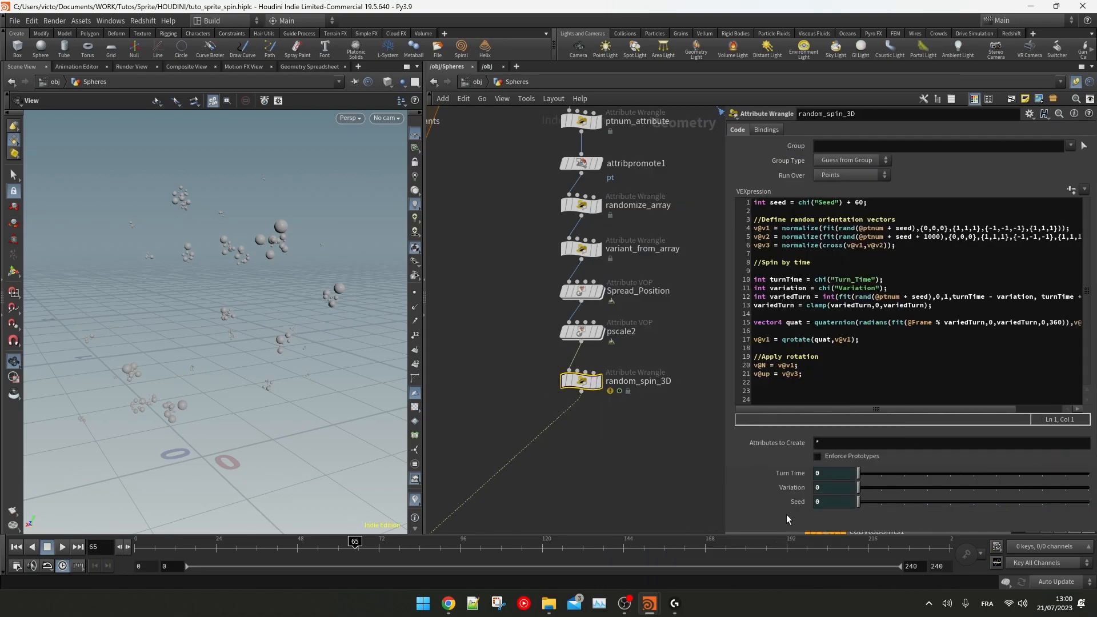
text(50)
key(Return)
drag(843, 475, 782, 468)
text(200)
key(Return)
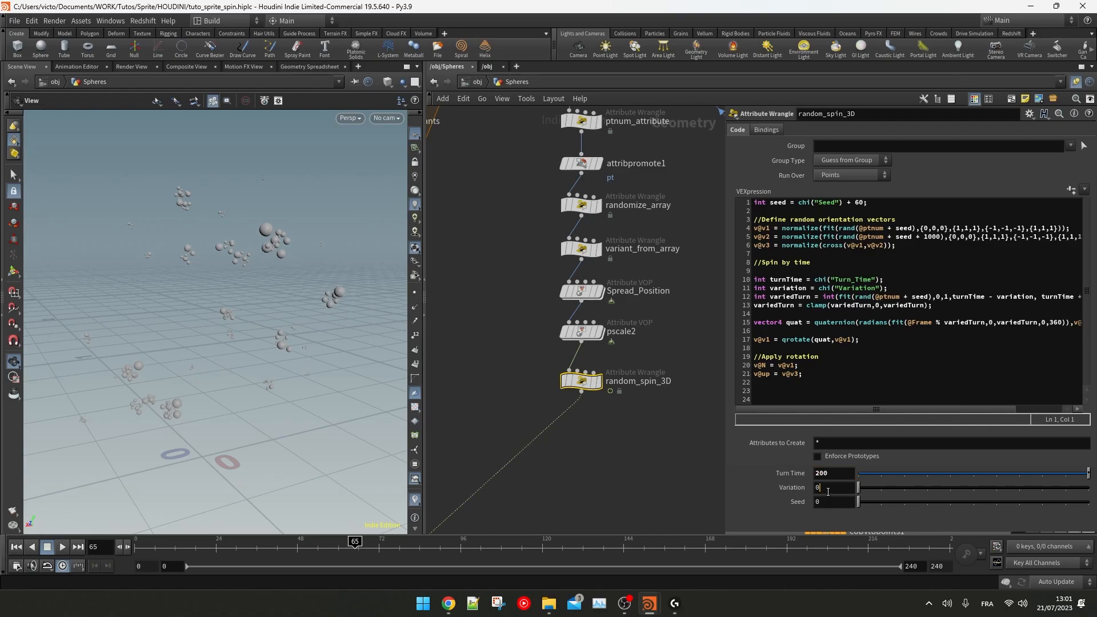
drag(138, 547, 694, 520)
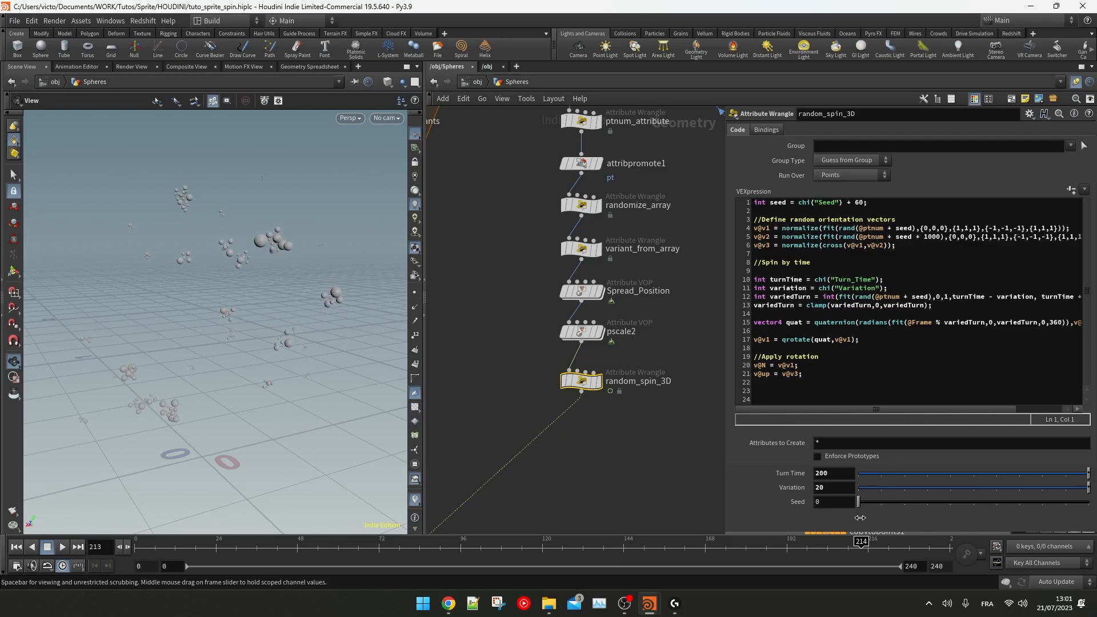
drag(866, 502, 914, 503)
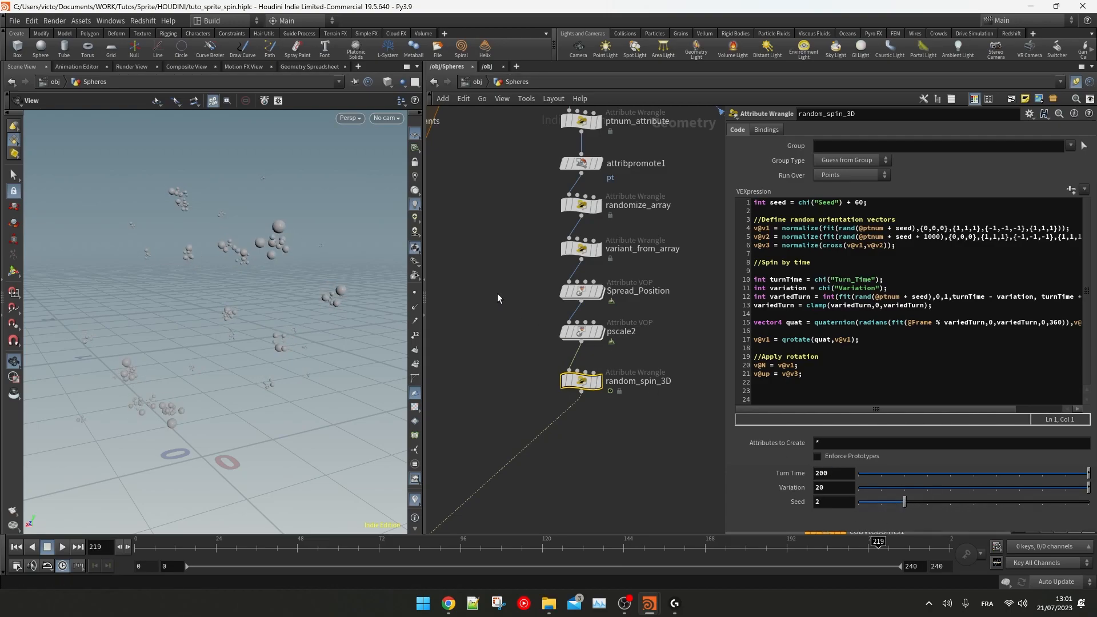
Step: Undo the last node moves, insert an Attribute Delete between variant_from_array and Spread_Position, and choose the detail attributes to delete
key(ctrl+z)
key(ctrl+z)
key(ctrl+z)
key(Tab)
text(att de)
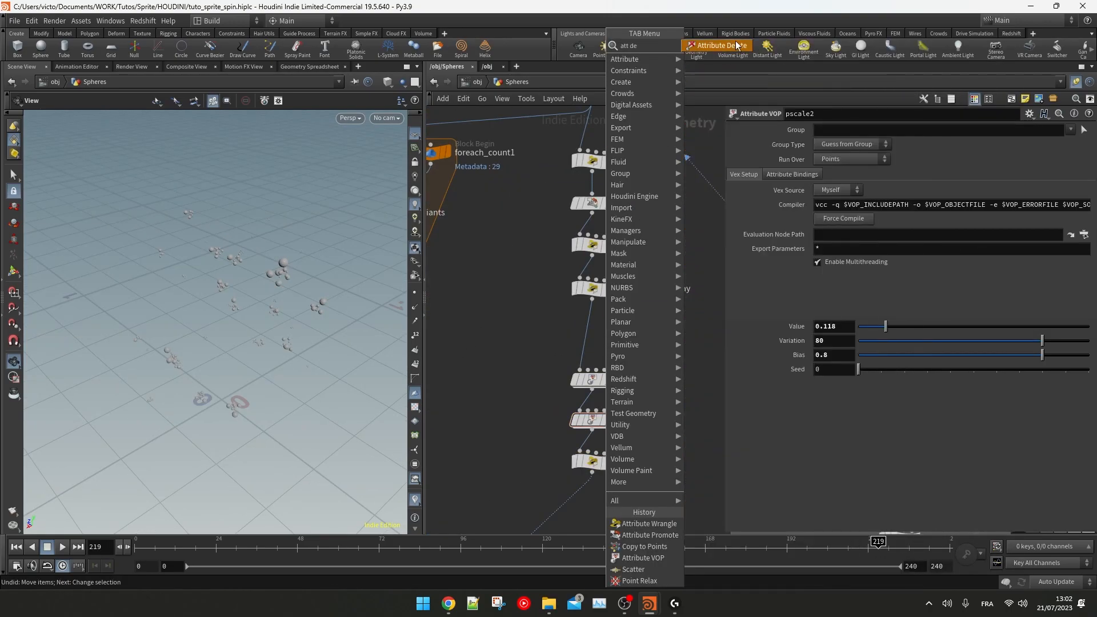
click(737, 45)
click(592, 331)
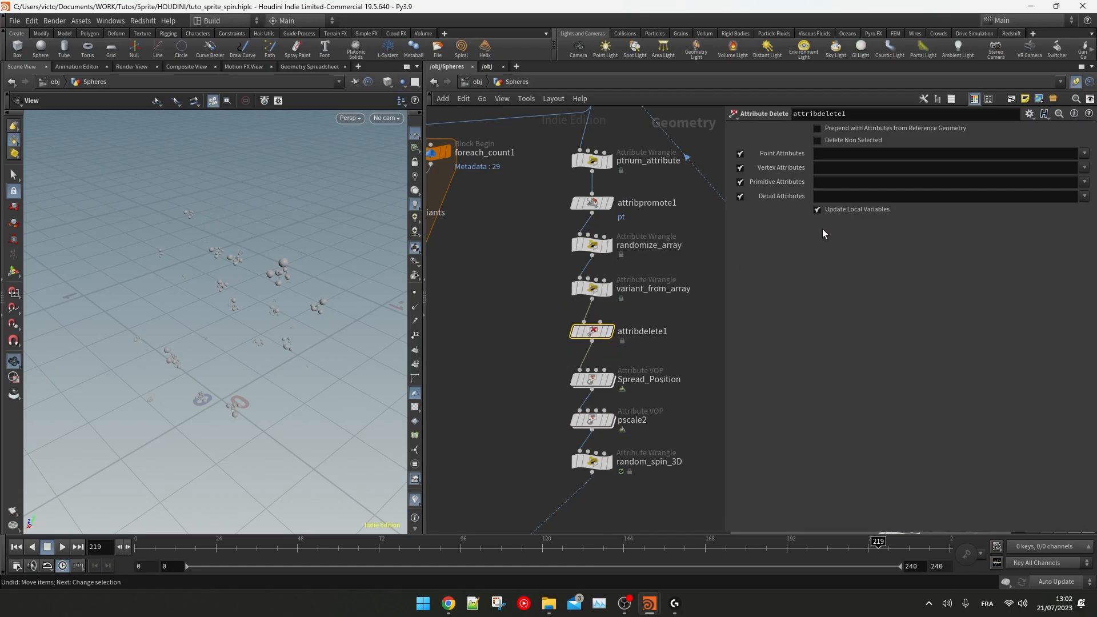
click(1085, 197)
click(1074, 209)
click(1084, 199)
click(1071, 222)
Step: Add a Null after copytopoints3, name it OUT_small_spheres and color it black
middle_click(586, 382)
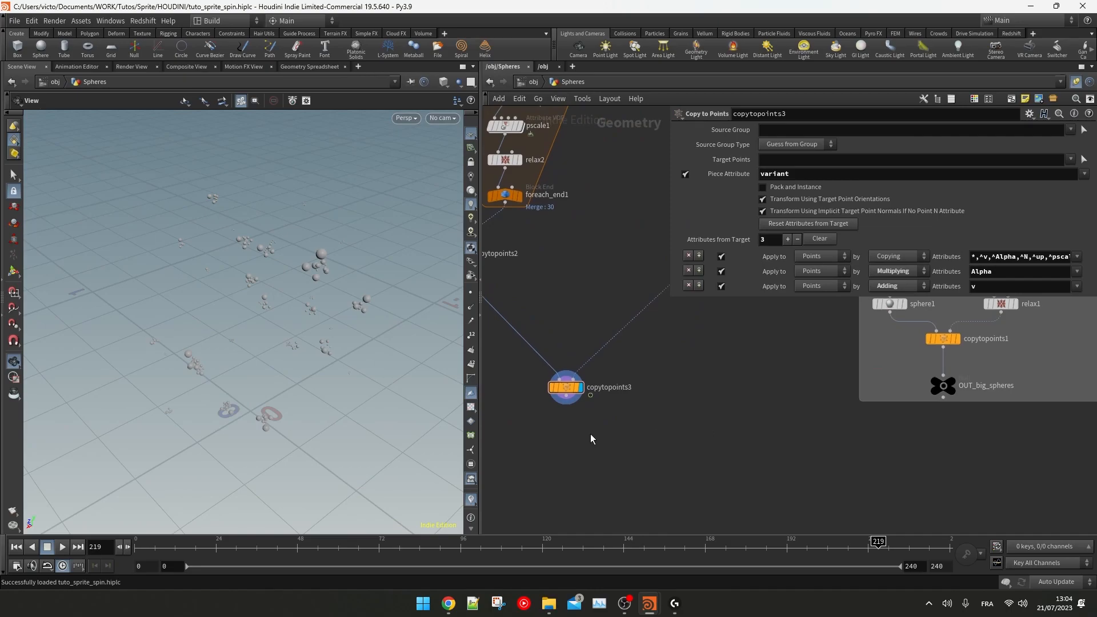
key(Tab)
text(null)
key(Return)
click(577, 436)
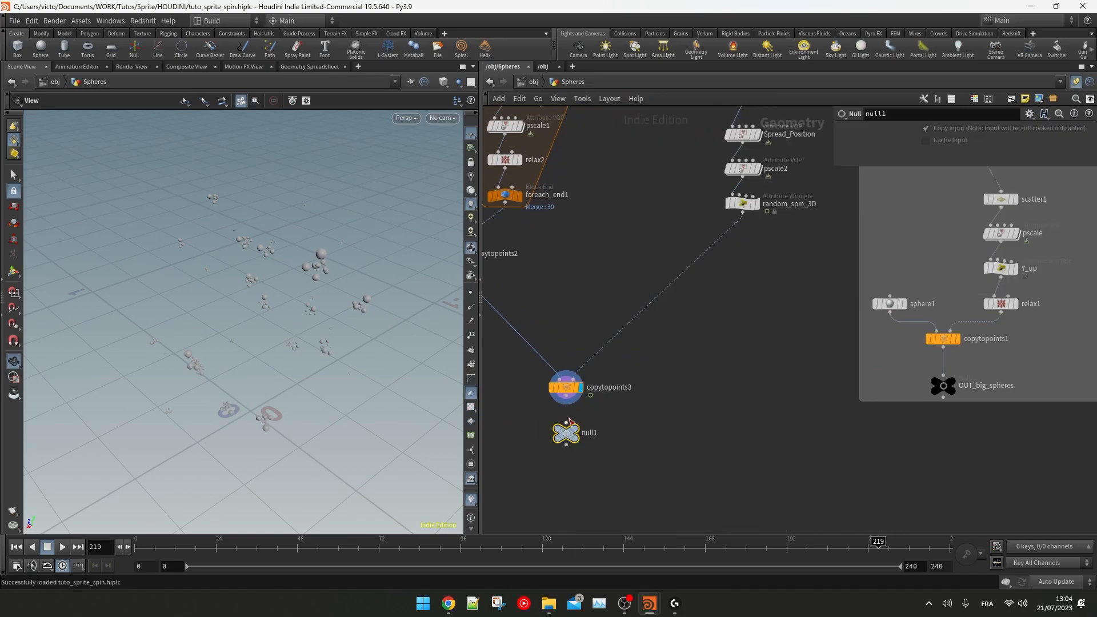
text(OUT_small_spheres)
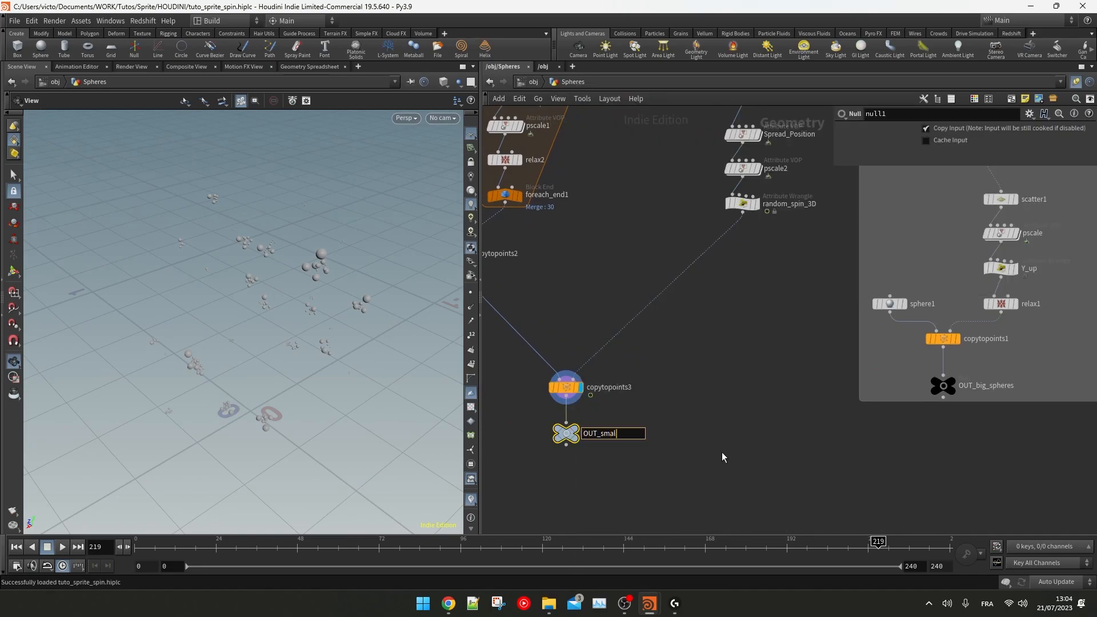
key(Return)
key(c)
drag(1018, 526, 565, 433)
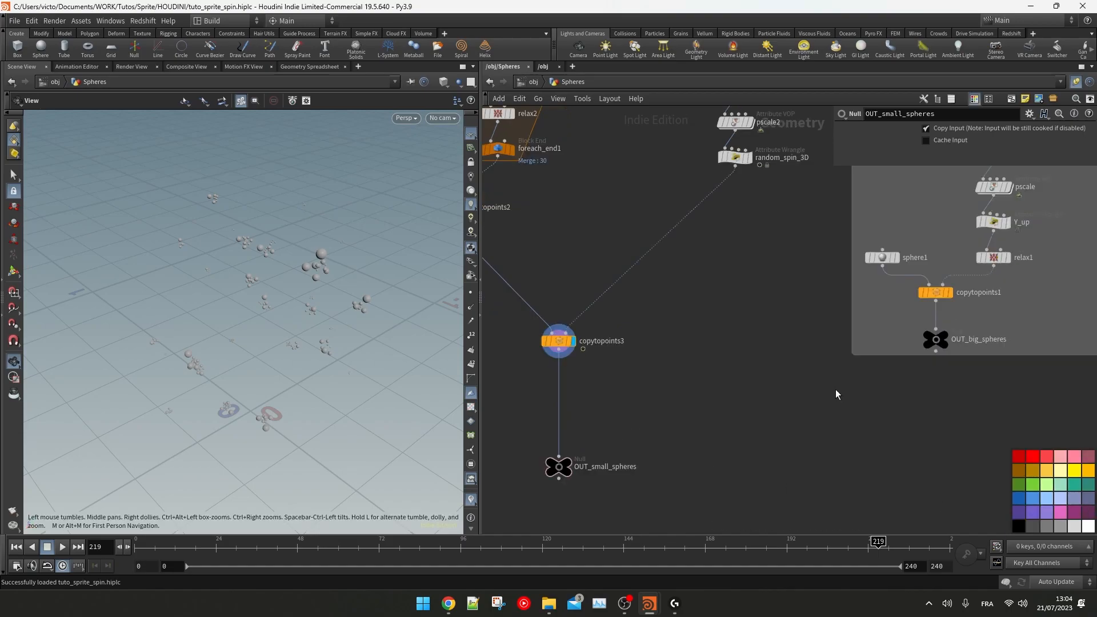
Step: Combine OUT_small_spheres and OUT_big_spheres in a Merge node and display the merged result
key(Tab)
text(merge)
key(Return)
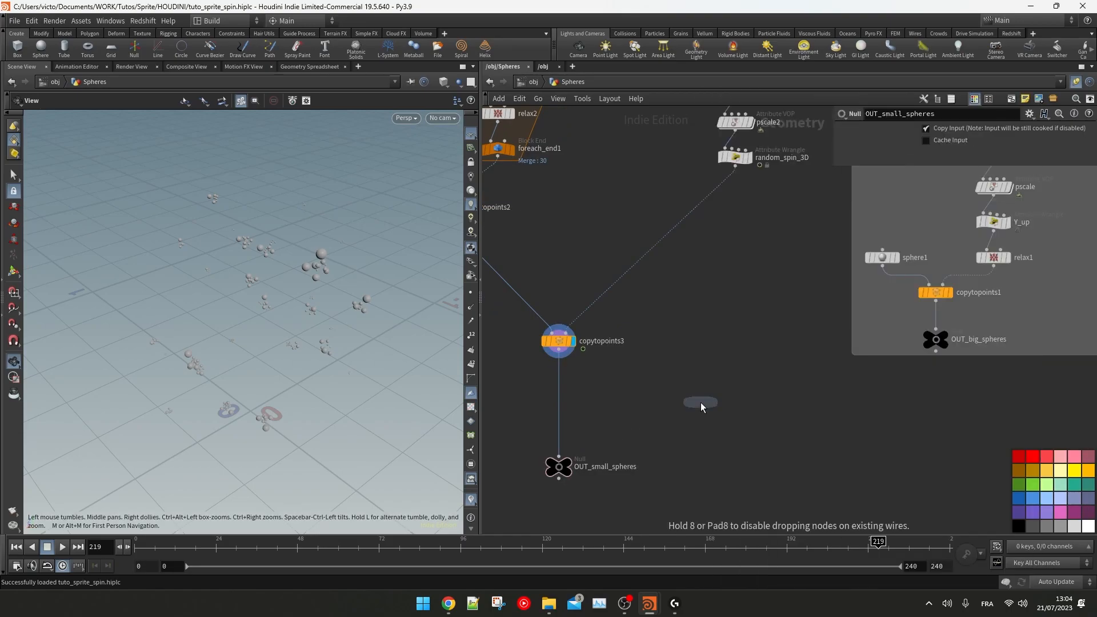
click(729, 378)
drag(693, 431, 721, 427)
drag(937, 263, 731, 425)
click(744, 436)
drag(346, 397, 306, 355)
scroll(307, 355, up, 3)
middle_drag(883, 169, 730, 209)
click(729, 209)
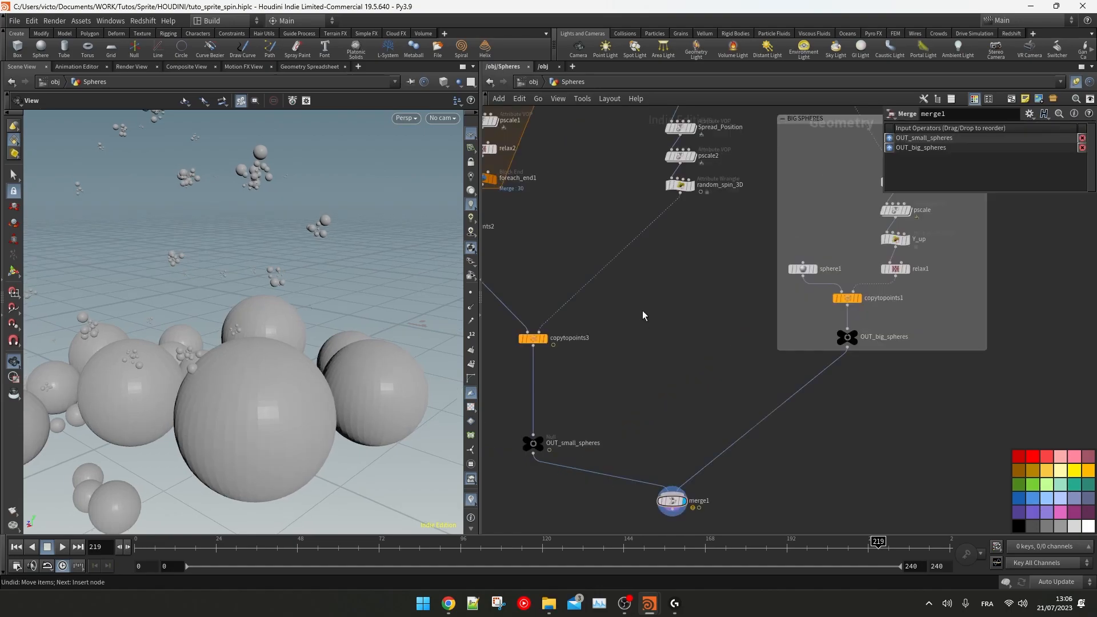
Step: Add a Point Relax node and connect random_spin_3D's output to its input
key(Tab)
text(pointw)
key(Return)
click(643, 311)
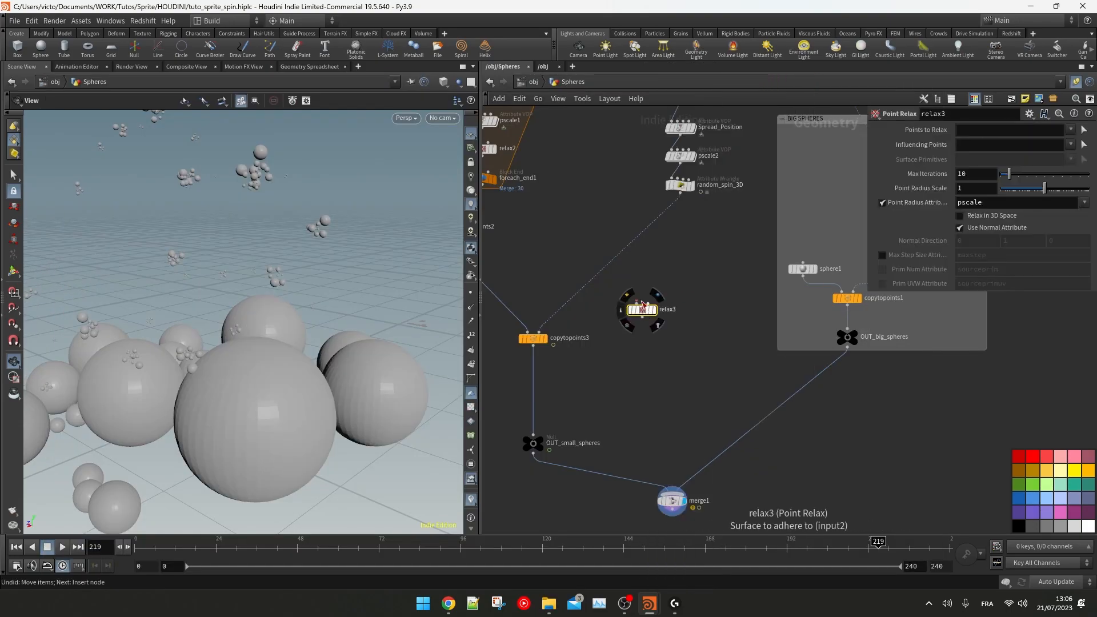
click(681, 195)
scroll(726, 217, up, 2)
Step: Insert a Merge node between random_spin_3D and relax3 and feed it the big spheres' relax1 points
key(Tab)
text(merge)
key(Return)
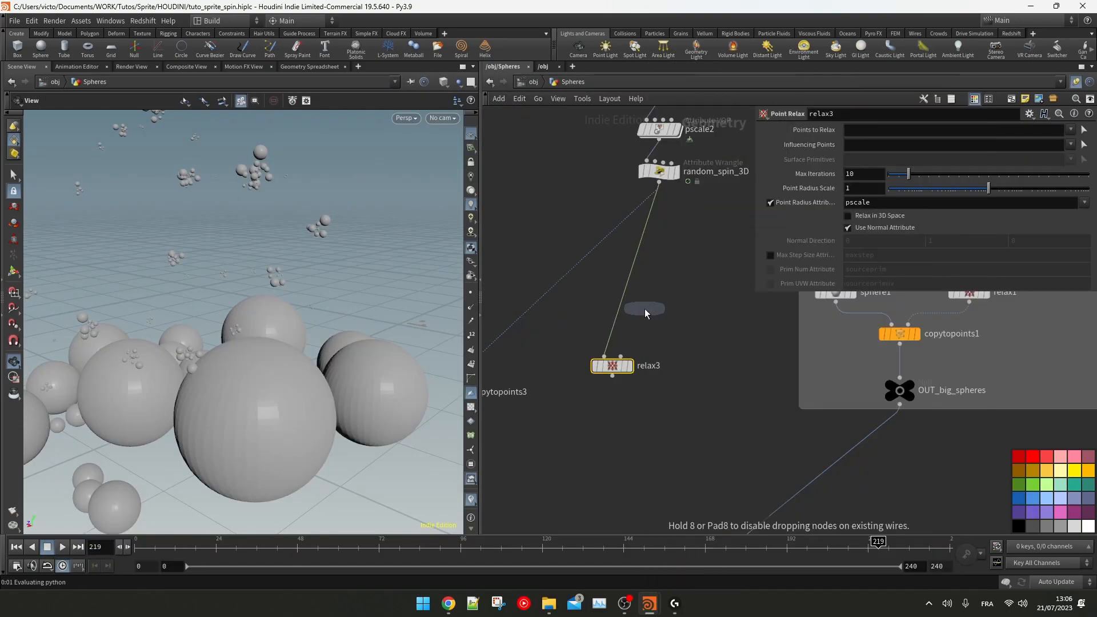
click(619, 312)
scroll(619, 312, down, 1)
drag(556, 371, 848, 371)
drag(742, 364, 735, 318)
Step: Create a toRelax point group after random_spin_3D and an influenceRelax point group between relax1 and merge2
key(Tab)
text(group)
key(Return)
click(602, 331)
click(865, 145)
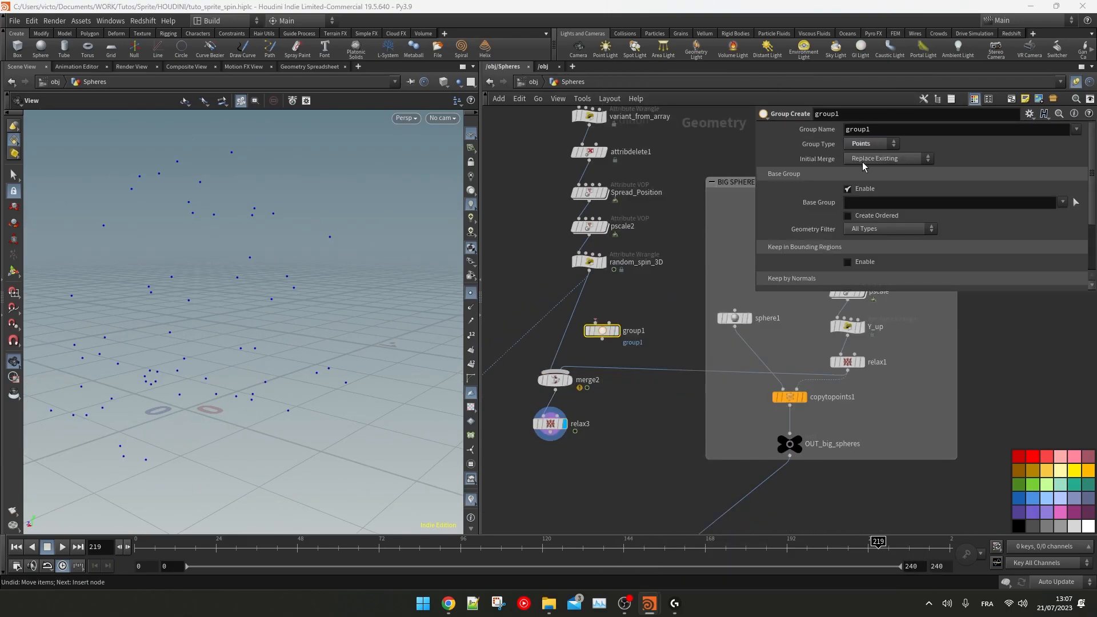
text(toRelax)
key(Return)
drag(620, 338, 673, 369)
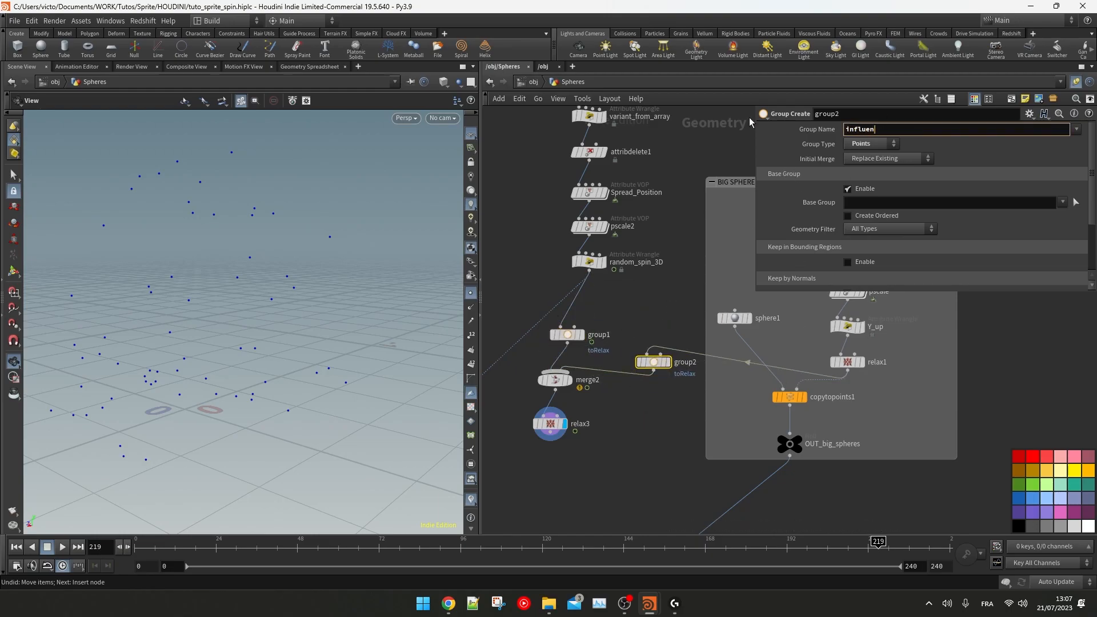
Step: Set relax3's points to relax to toRelax and influencing points to influenceRelax, enable relaxing in 3D space, and feed it into copytopoints3
click(551, 424)
click(1070, 131)
click(1046, 141)
click(1070, 145)
click(1046, 166)
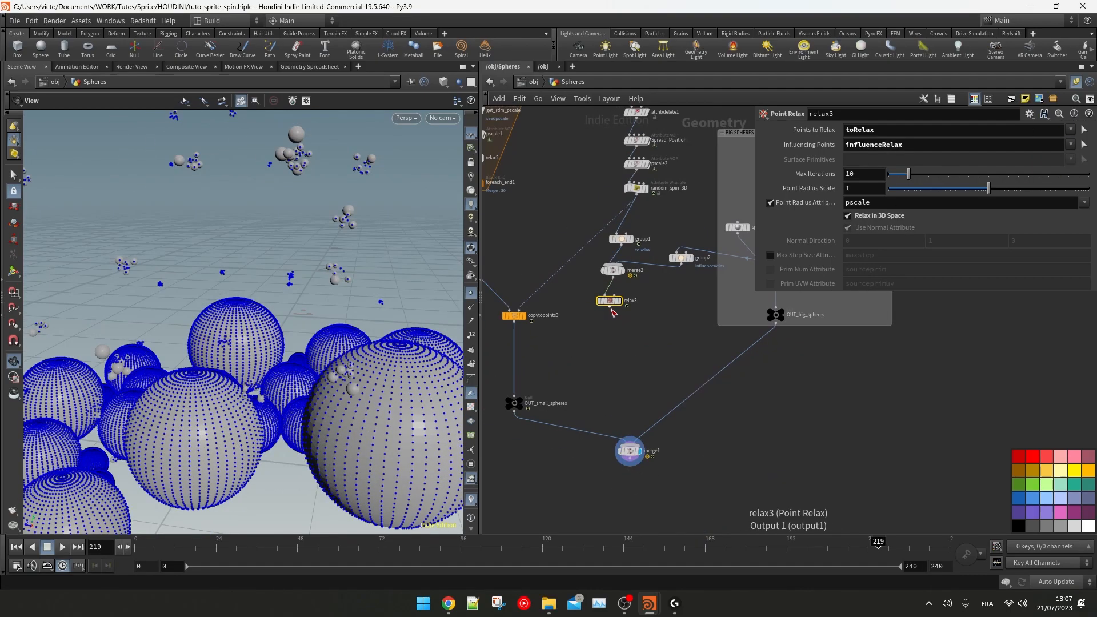
click(534, 310)
Step: Lower relax3's Point Radius Scale to about 0.054, checking the sphere spacing, and turn off the point display
drag(988, 190, 938, 198)
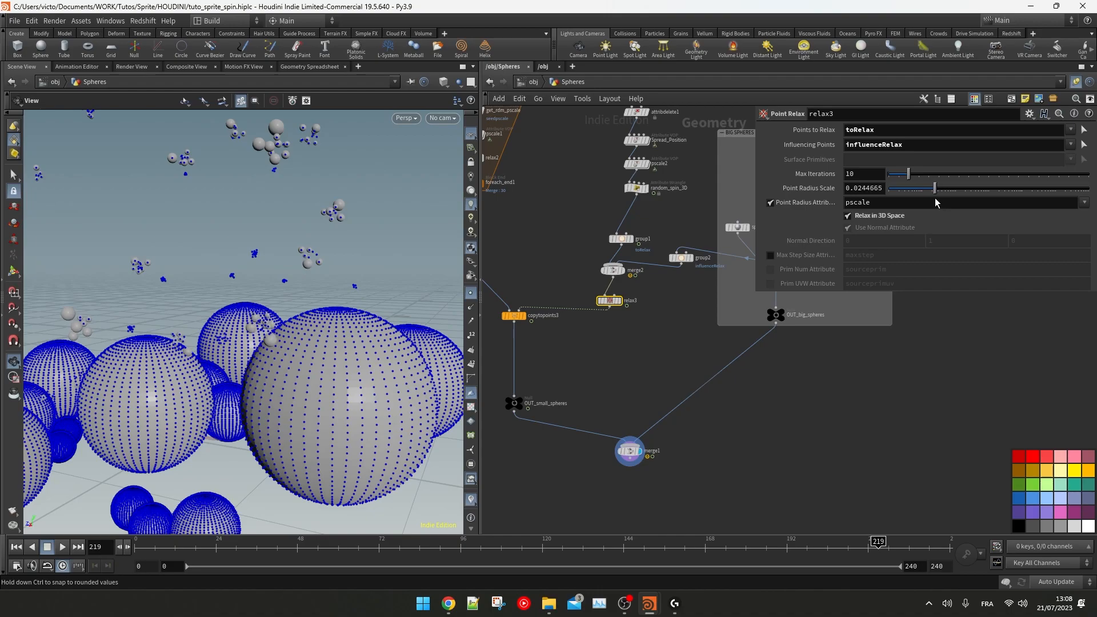
drag(172, 388, 252, 365)
scroll(252, 366, up, 5)
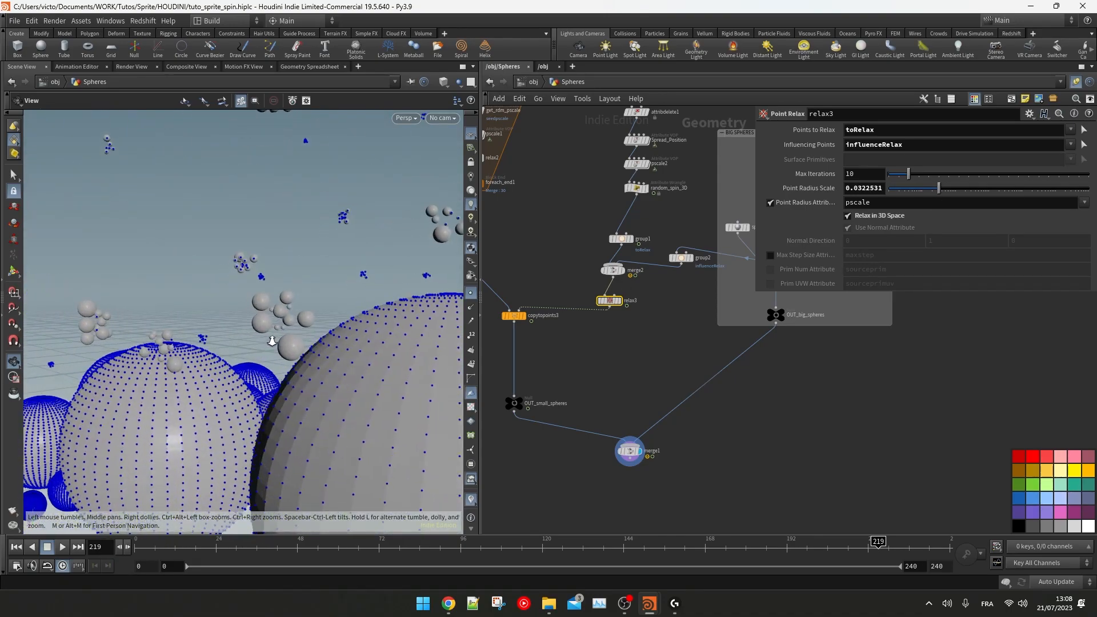
drag(943, 190, 947, 191)
scroll(189, 321, down, 8)
drag(189, 320, 234, 328)
click(471, 293)
scroll(270, 277, up, 5)
drag(270, 277, 251, 231)
scroll(252, 232, down, 4)
Step: Align the point chain ending in relax3 between the variants for-each loop and the BIG SPHERES box
scroll(611, 313, down, 2)
drag(654, 226, 721, 443)
drag(745, 286, 742, 309)
drag(619, 351, 627, 417)
drag(712, 372, 677, 123)
scroll(603, 229, up, 3)
drag(586, 176, 586, 188)
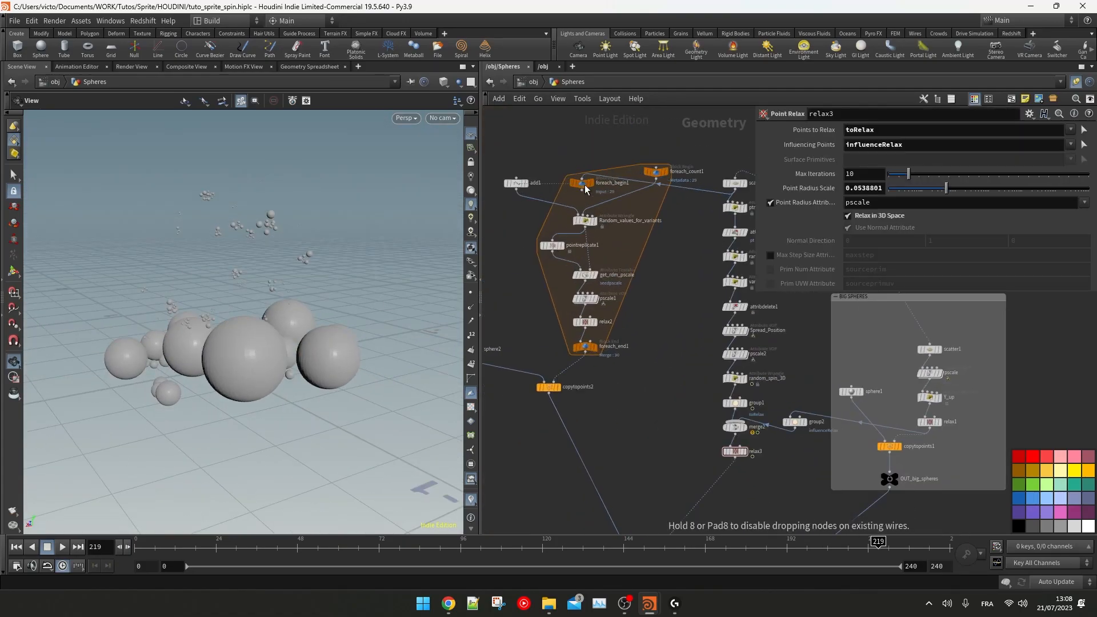
Step: Arrange the variants for-each loop, sphere2, copytopoints2, copytopoints3 and OUT_small_spheres into a compact layout above merge1
scroll(594, 240, down, 3)
drag(591, 331, 593, 440)
drag(536, 309, 560, 411)
drag(537, 157, 680, 320)
drag(653, 187, 648, 295)
scroll(613, 408, up, 2)
drag(552, 266, 657, 432)
click(620, 279)
click(608, 285)
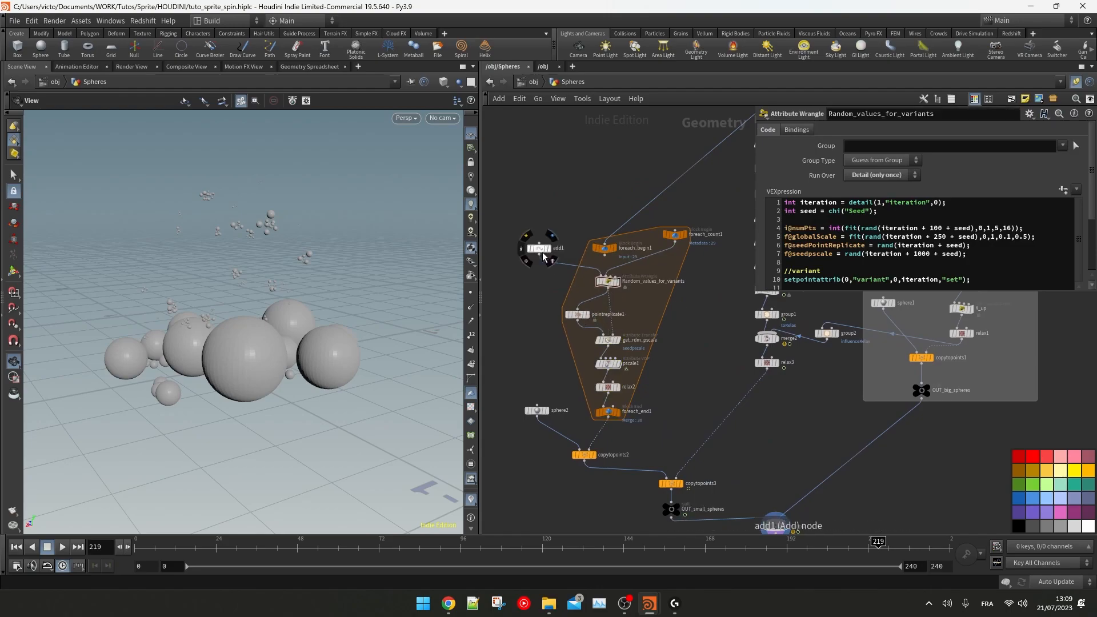
middle_drag(806, 308, 623, 365)
scroll(672, 327, down, 1)
scroll(672, 327, down, 2)
drag(546, 215, 642, 336)
drag(606, 279, 605, 221)
click(703, 414)
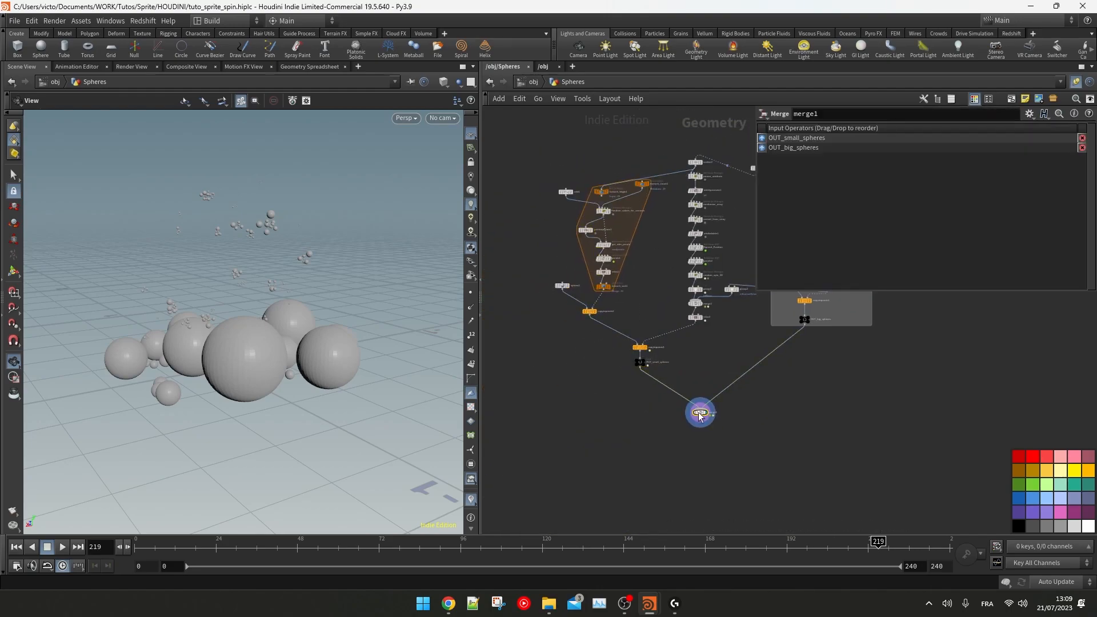
Step: Group all small-sphere nodes in a network box titled SMALL SPHERES
drag(730, 217, 722, 142)
drag(746, 197, 506, 403)
key(shift+o)
click(560, 206)
text(SMALL SPHERES)
Step: Space out the small-sphere nodes and enclose the chain from scatter2 to relax3 in a network box titled POINTS POSITION
scroll(563, 224, up, 4)
drag(755, 172, 824, 171)
drag(686, 183, 627, 178)
middle_drag(691, 486, 664, 309)
drag(664, 363, 664, 389)
scroll(664, 400, down, 1)
middle_drag(811, 297, 897, 376)
drag(714, 437, 822, 192)
key(shift+o)
scroll(765, 184, up, 3)
click(768, 189)
text(SCATTER POINTS)
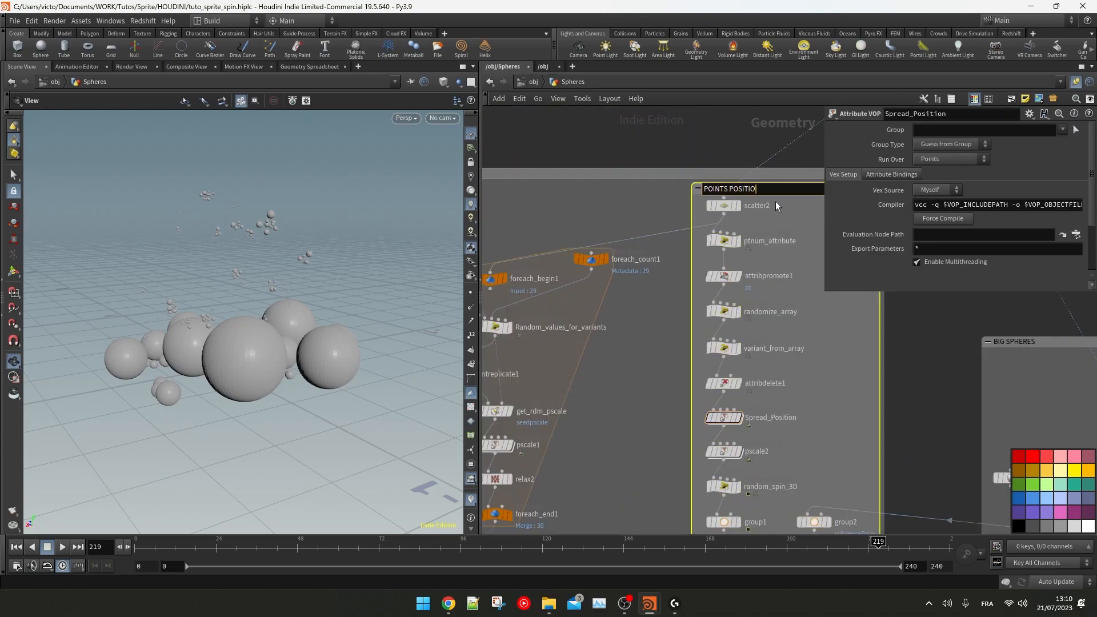
Step: Enclose the for-each loop, add1, sphere2 and copytopoints2 in a network box titled VARIANTS
drag(554, 369, 723, 150)
key(shift+o)
click(606, 176)
text(VARIANTS)
scroll(612, 201, down, 1)
scroll(613, 201, down, 1)
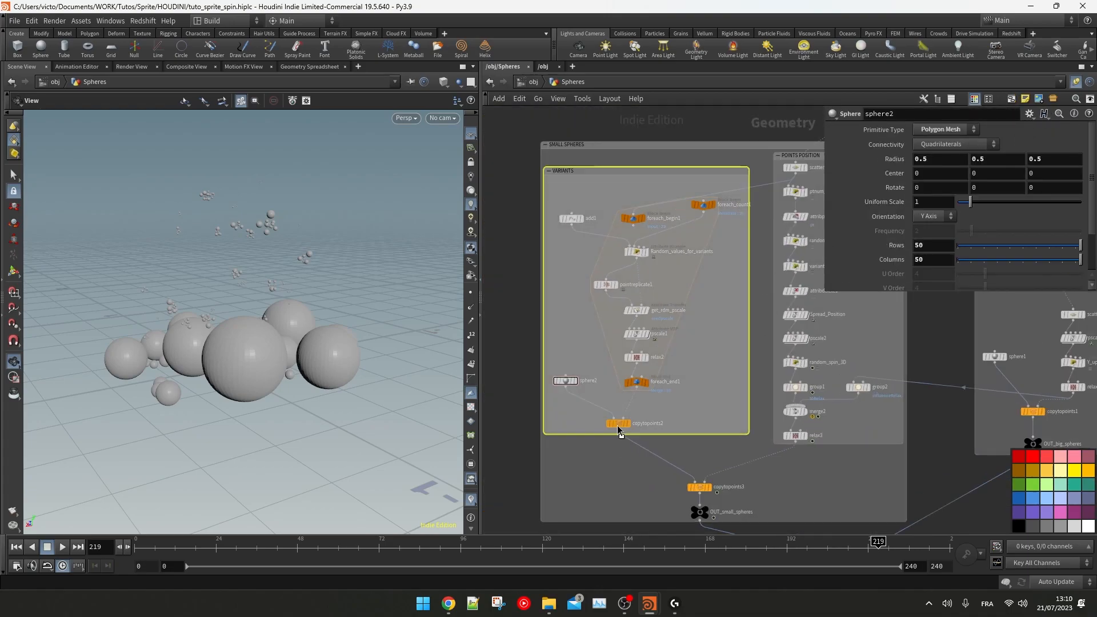
Step: Tidy the node positions and network boxes around SMALL SPHERES, undoing the last box resize
drag(612, 427, 637, 406)
middle_drag(658, 446, 618, 391)
drag(620, 408, 688, 472)
drag(658, 429, 696, 416)
drag(677, 378, 678, 390)
middle_drag(675, 251, 678, 291)
drag(667, 188, 656, 219)
scroll(658, 220, down, 2)
middle_drag(617, 244, 591, 261)
key(ctrl+z)
drag(800, 280, 783, 200)
Step: Insert a Transform named scale between the circle source and scatter2, and set its Uniform Scale to 1.58
scroll(708, 137, up, 3)
click(670, 198)
key(Tab)
text(tr)
key(Return)
click(698, 222)
key(F2)
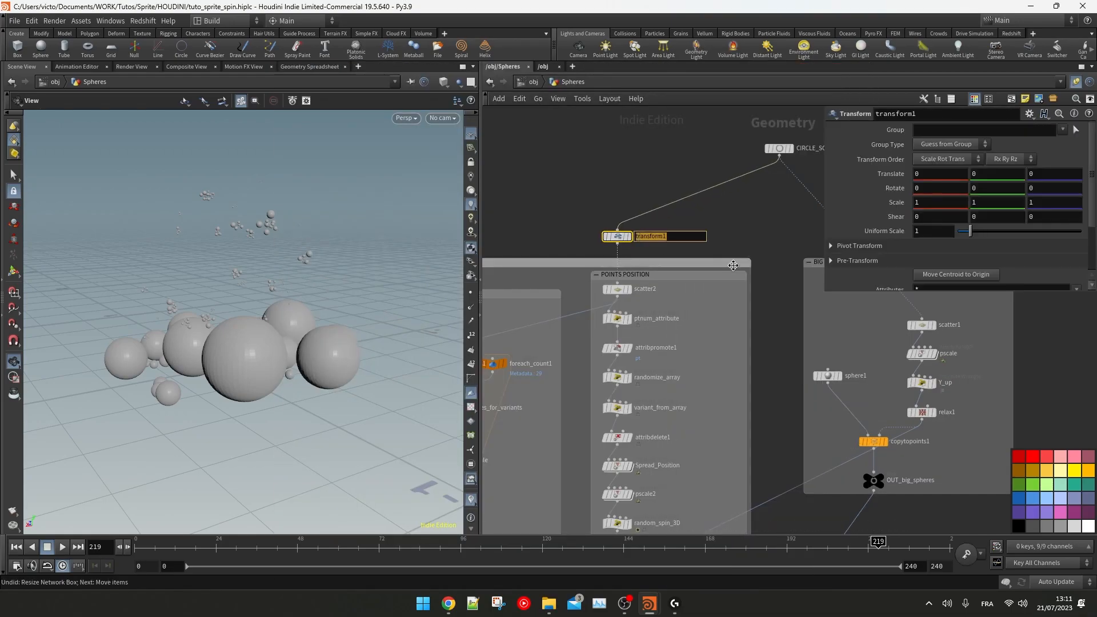
drag(971, 231, 977, 235)
drag(230, 253, 199, 250)
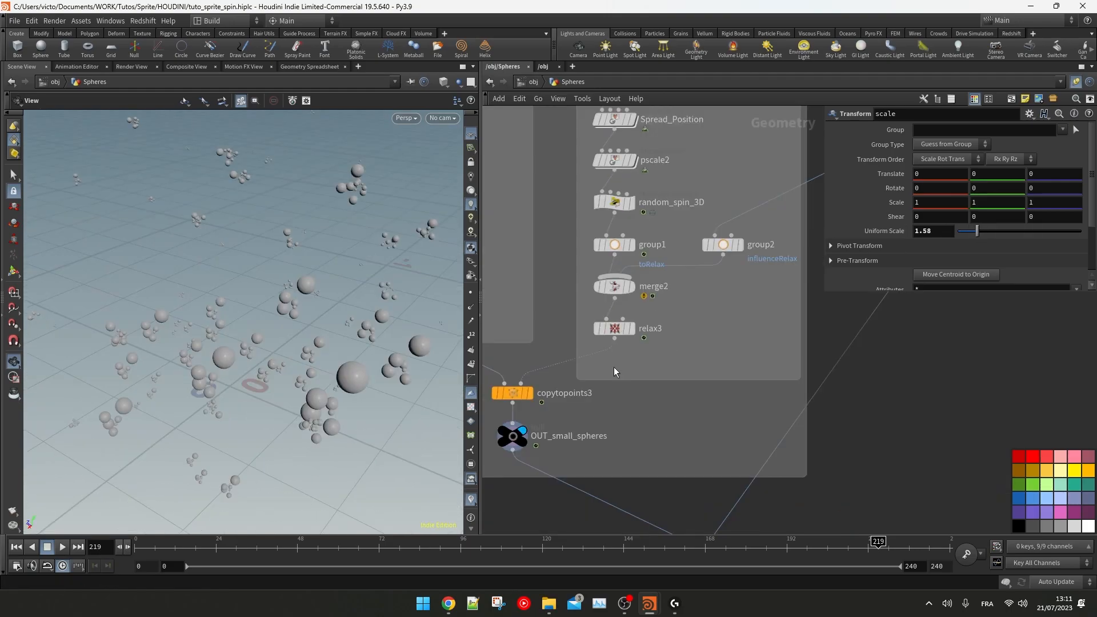
Step: Insert a Split node between relax3 and copytopoints3 and set its group to toRelax
key(Tab)
text(spli)
key(Return)
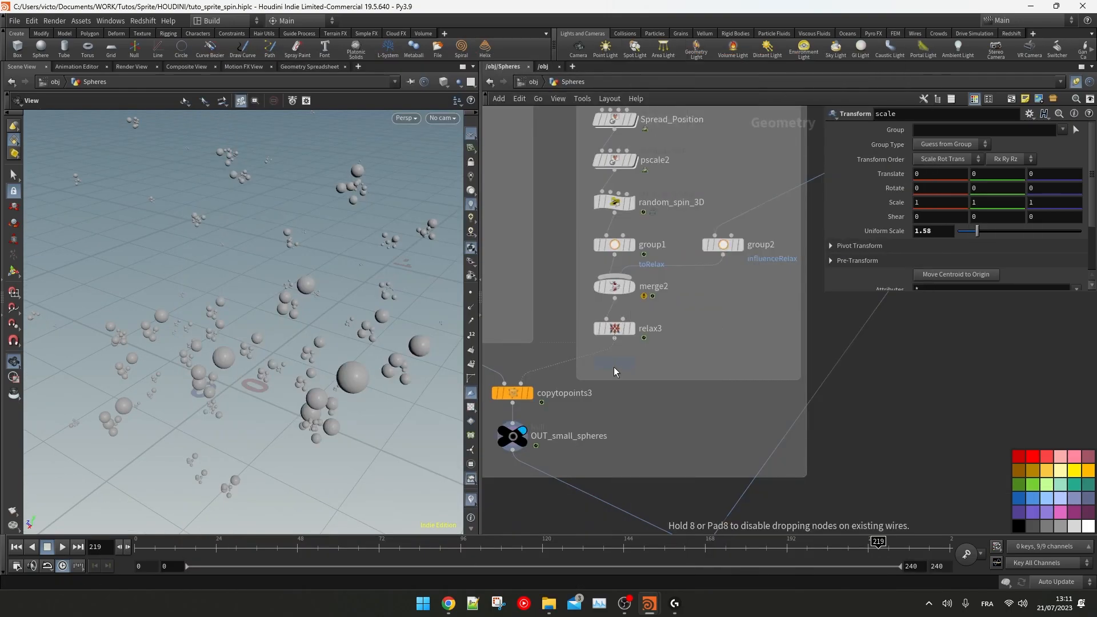
click(595, 356)
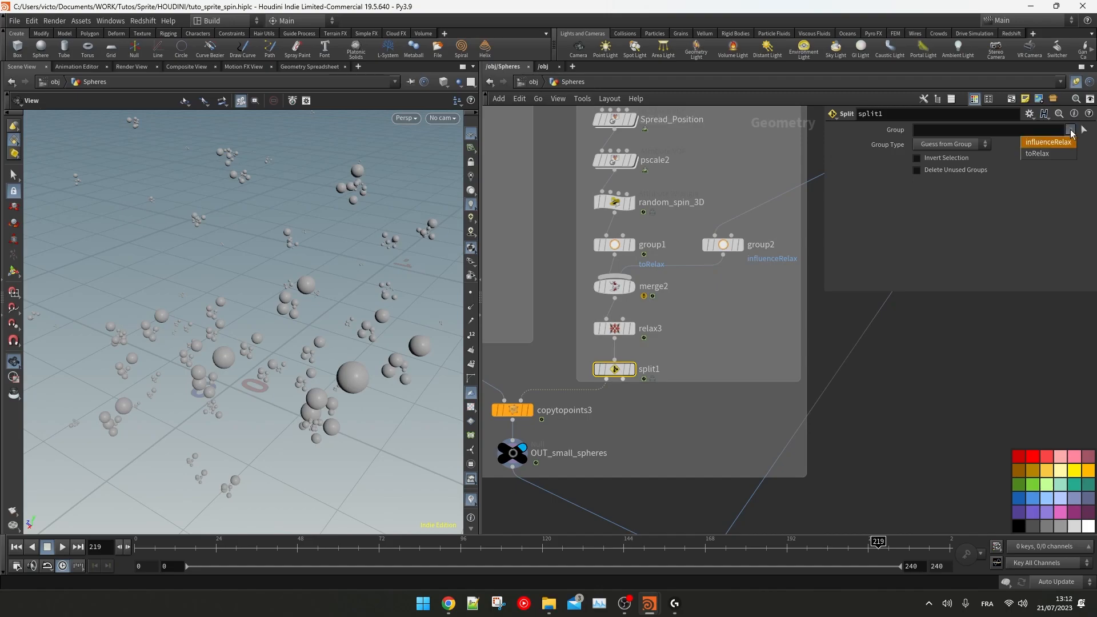
click(1051, 153)
drag(240, 343, 377, 277)
scroll(731, 343, down, 2)
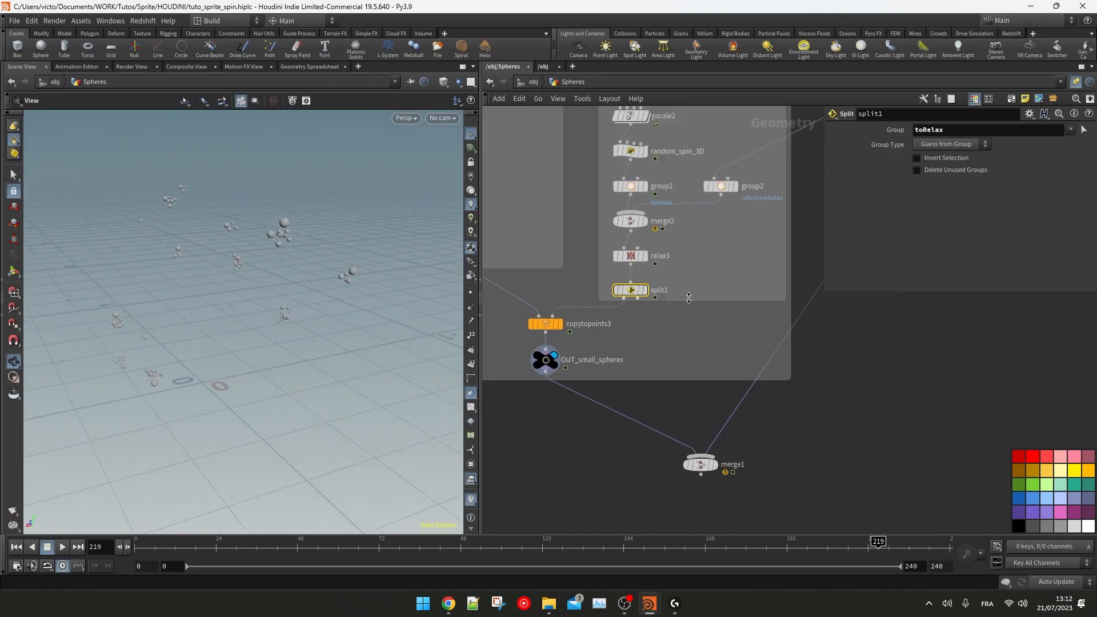
Step: Enclose group1, group2, merge2, relax3 and split1 in a network box titled SEPARATE SMALL FROM BIG SPHERES
scroll(703, 326, up, 2)
drag(777, 392, 595, 232)
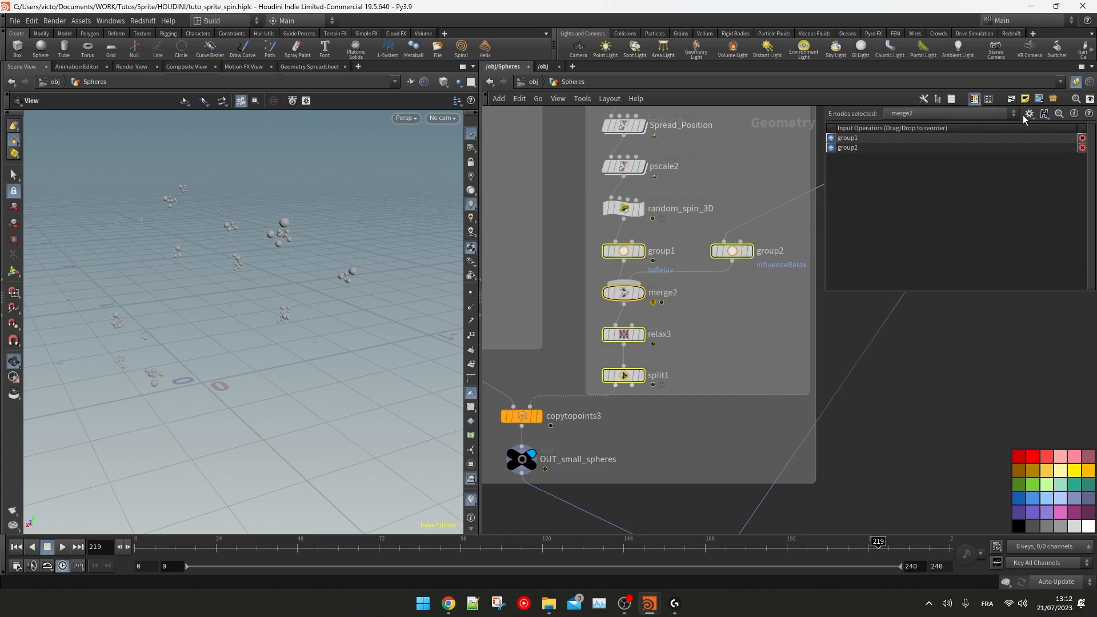
key(shift+o)
double_click(693, 235)
text(SEPARATE SMALL FROM BIG SPHERES)
key(Return)
Step: Display merge1, scrub the timeline to preview all the spheres, and save the scene
scroll(729, 429, down, 3)
scroll(740, 341, up, 3)
scroll(769, 365, down, 3)
middle_drag(783, 368, 766, 235)
scroll(730, 399, up, 3)
click(712, 377)
drag(878, 547, 929, 547)
scroll(789, 457, down, 6)
key(ctrl+s)
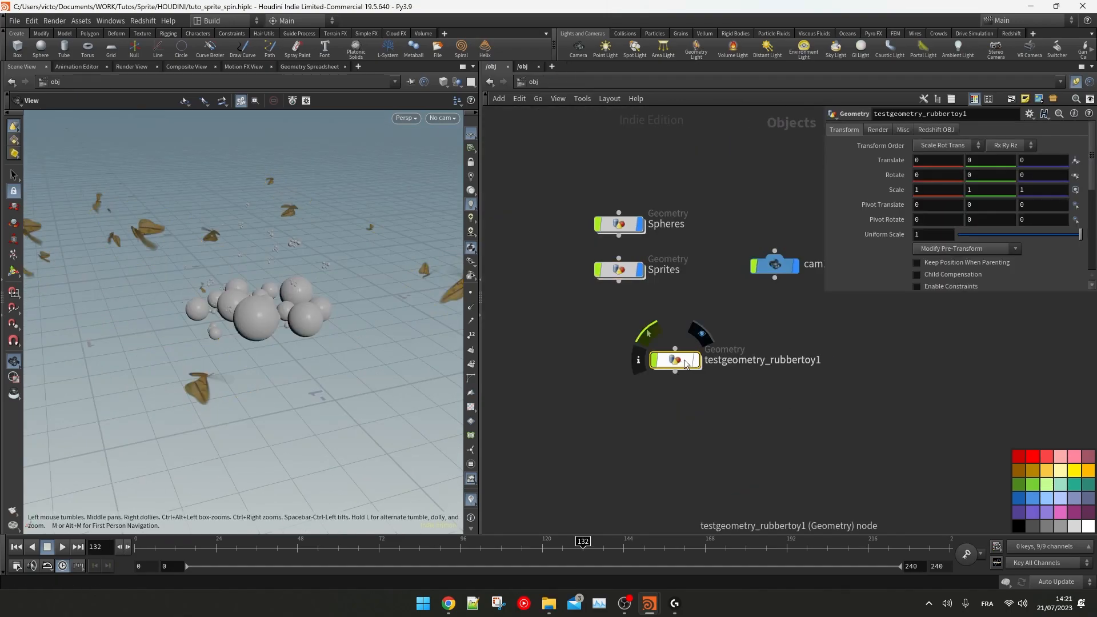
Step: Add a new Geometry object below Sprites at the object level
middle_drag(652, 374, 676, 453)
key(Tab)
mouse_move(688, 392)
click(783, 284)
click(672, 407)
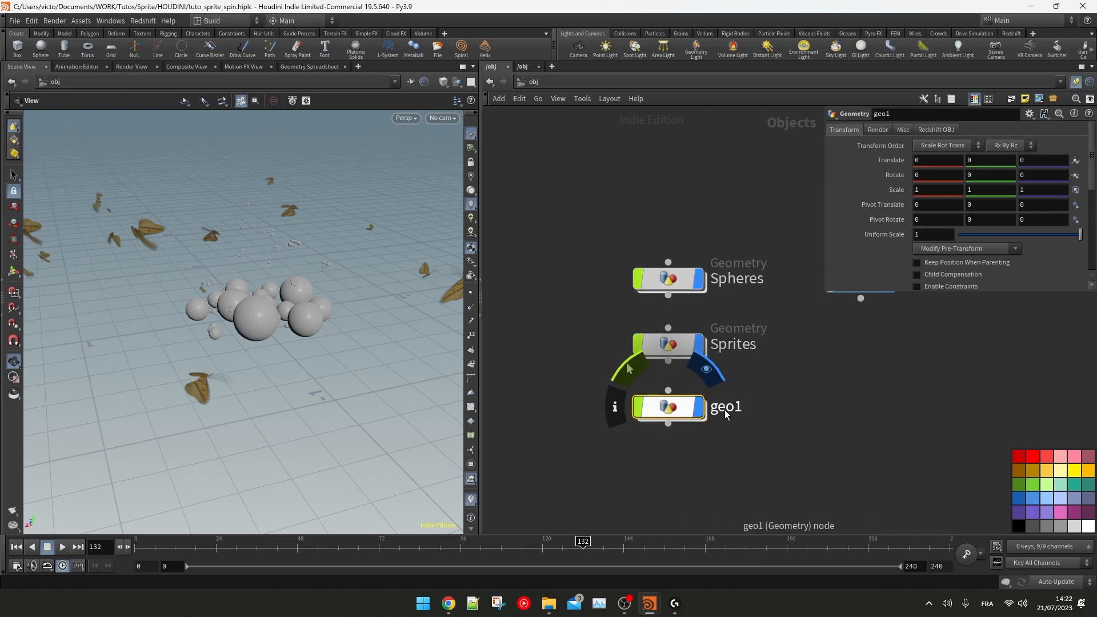
Step: Rename the new geometry object as Ground and create a Grid node inside it
double_click(723, 407)
text(Ground)
key(Return)
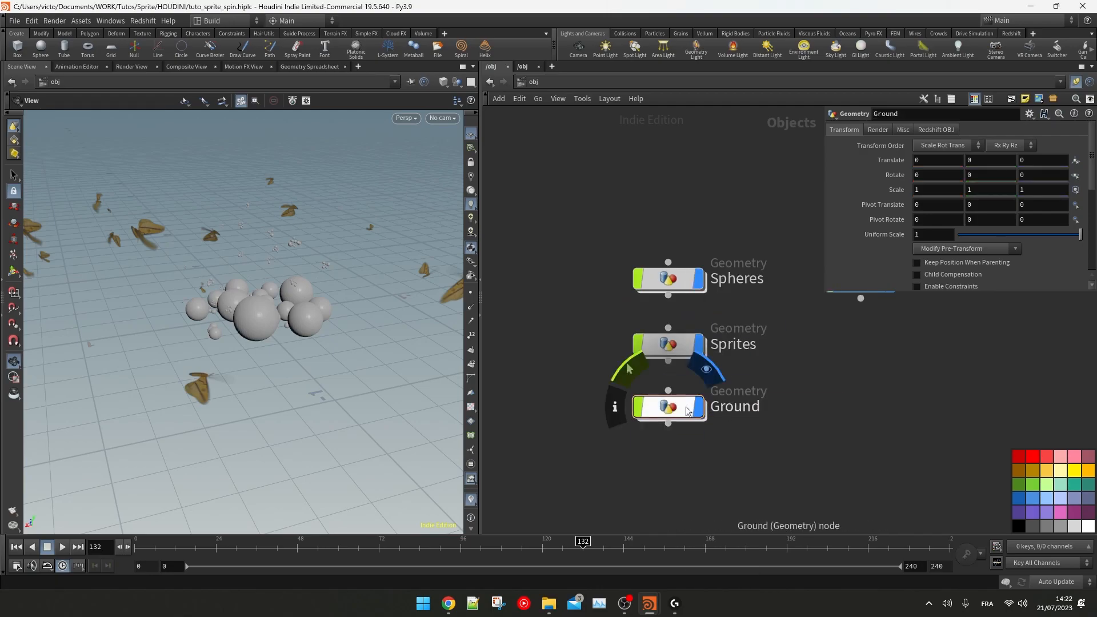
key(i)
key(Tab)
text(grid)
key(Return)
key(Return)
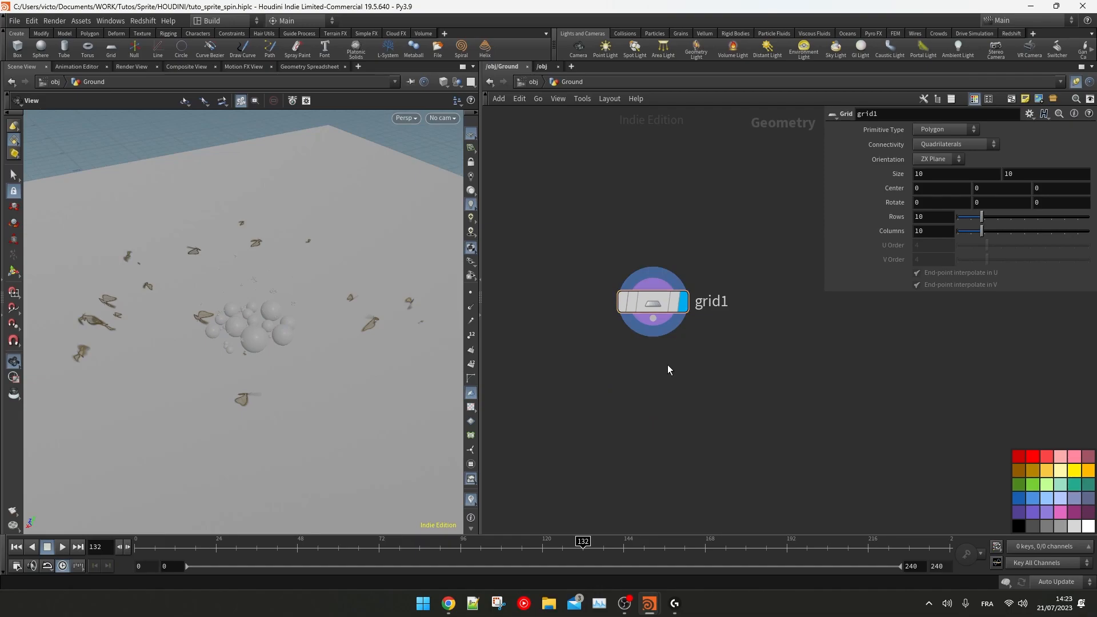
Step: Wire a black Null node named OUT_ground below grid1 and copy it
key(Tab)
text(null)
click(754, 49)
click(653, 384)
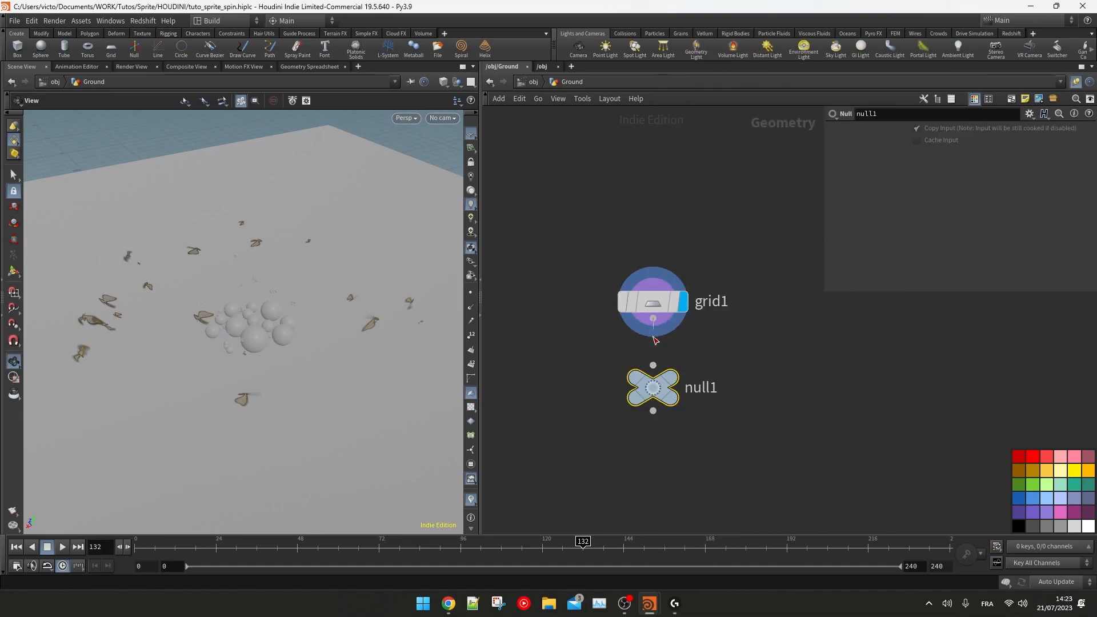
double_click(709, 388)
text(OUT_ground)
key(Return)
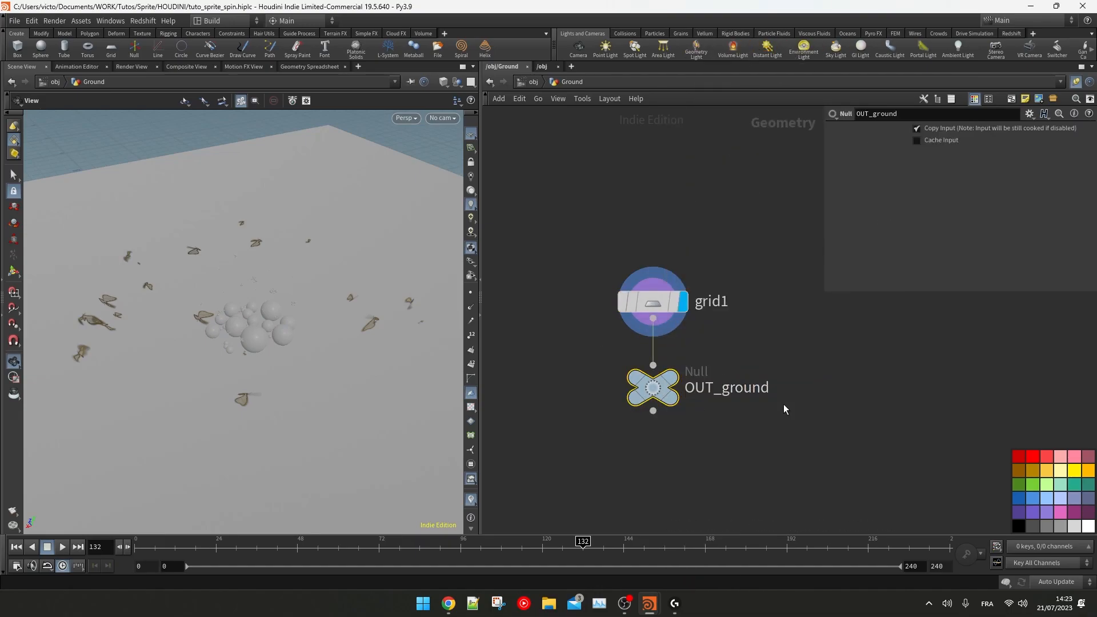
key(ctrl+c)
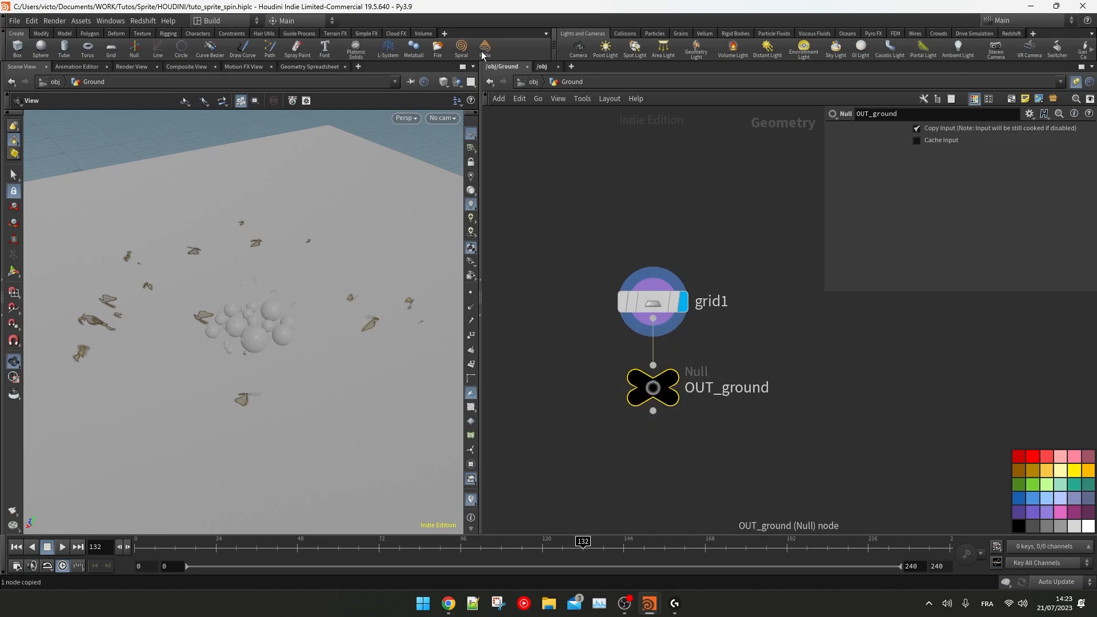
Step: In the Sprites network, set the Y position of add1's point to 0.4
key(u)
double_click(669, 345)
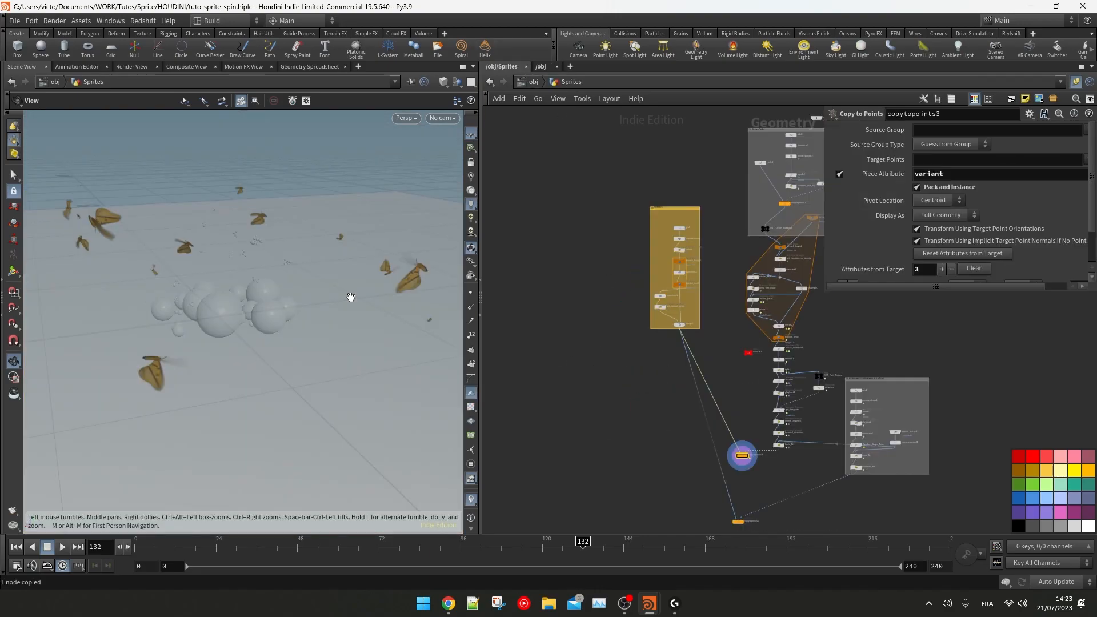
drag(835, 235, 931, 236)
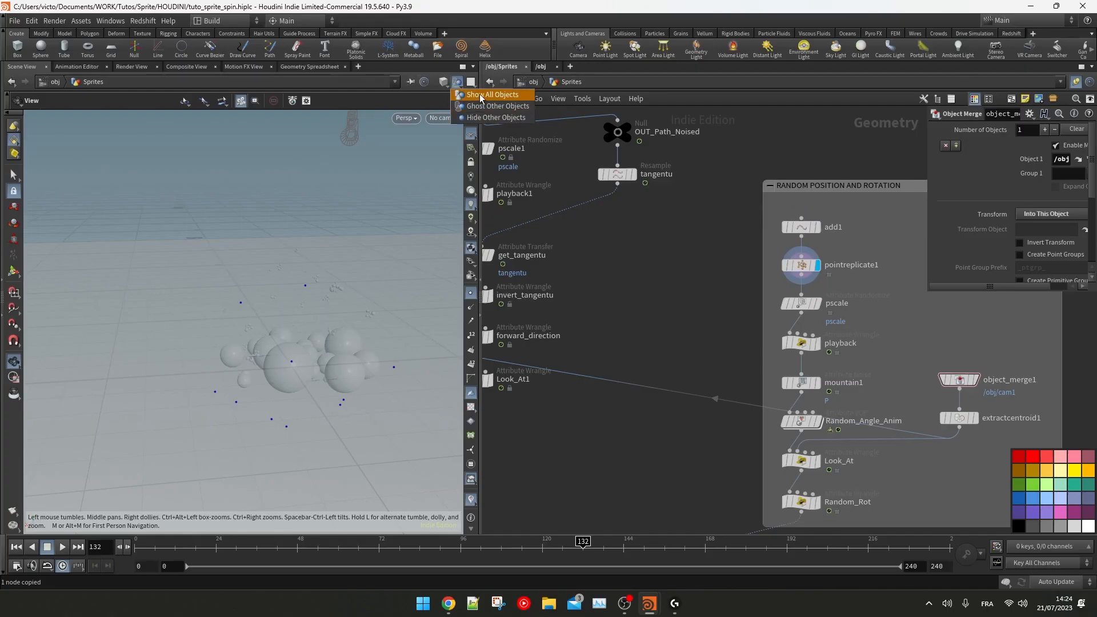
click(484, 117)
drag(389, 218, 303, 192)
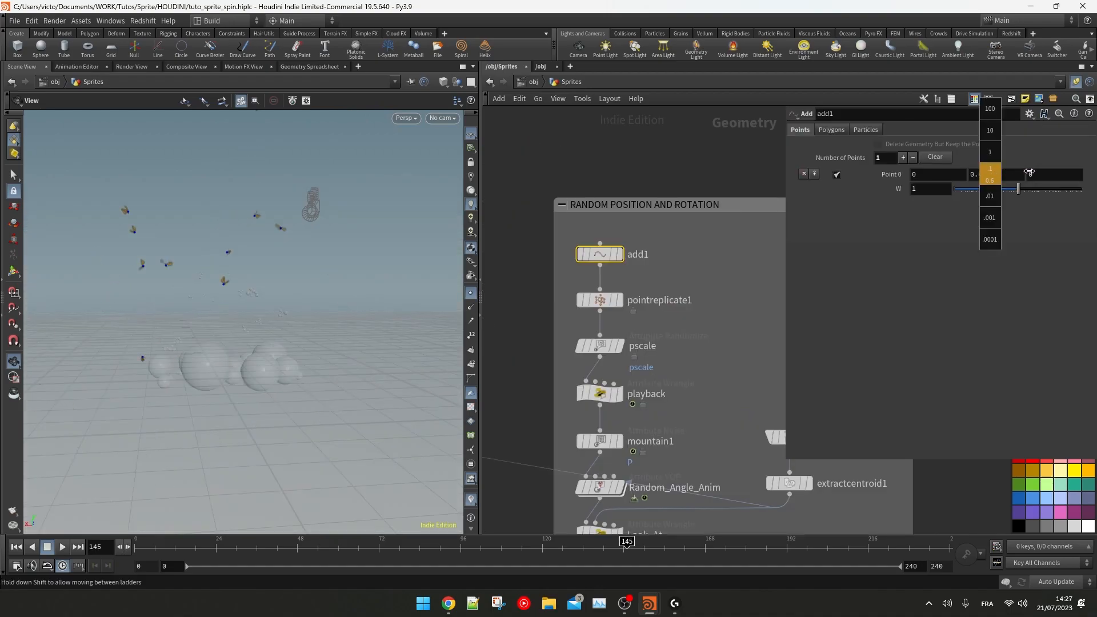
middle_drag(1029, 172, 983, 173)
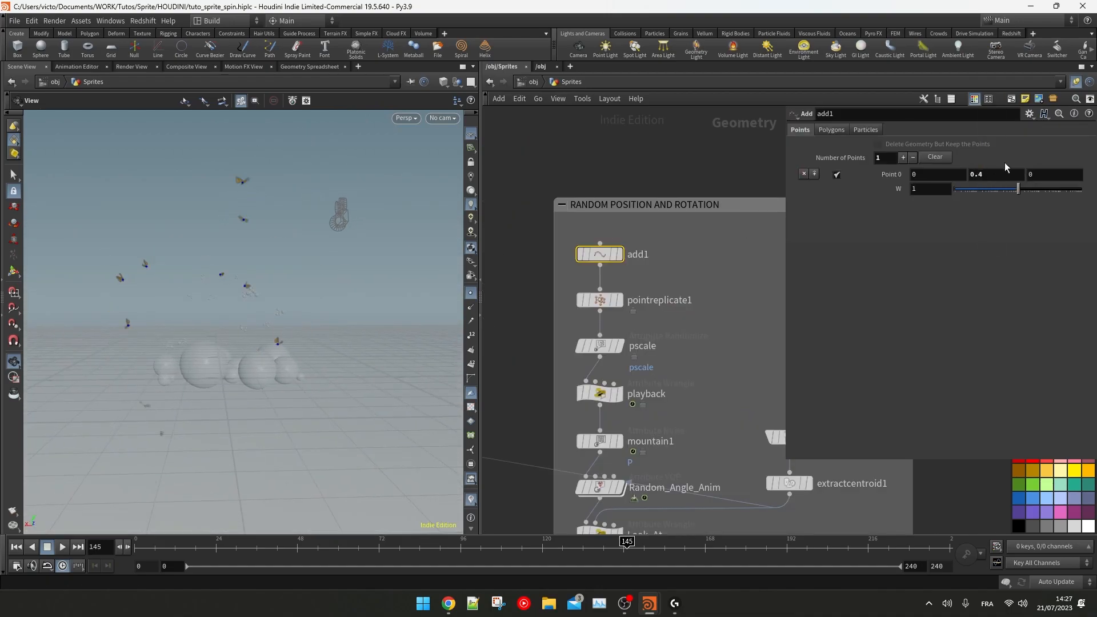
drag(259, 320, 291, 320)
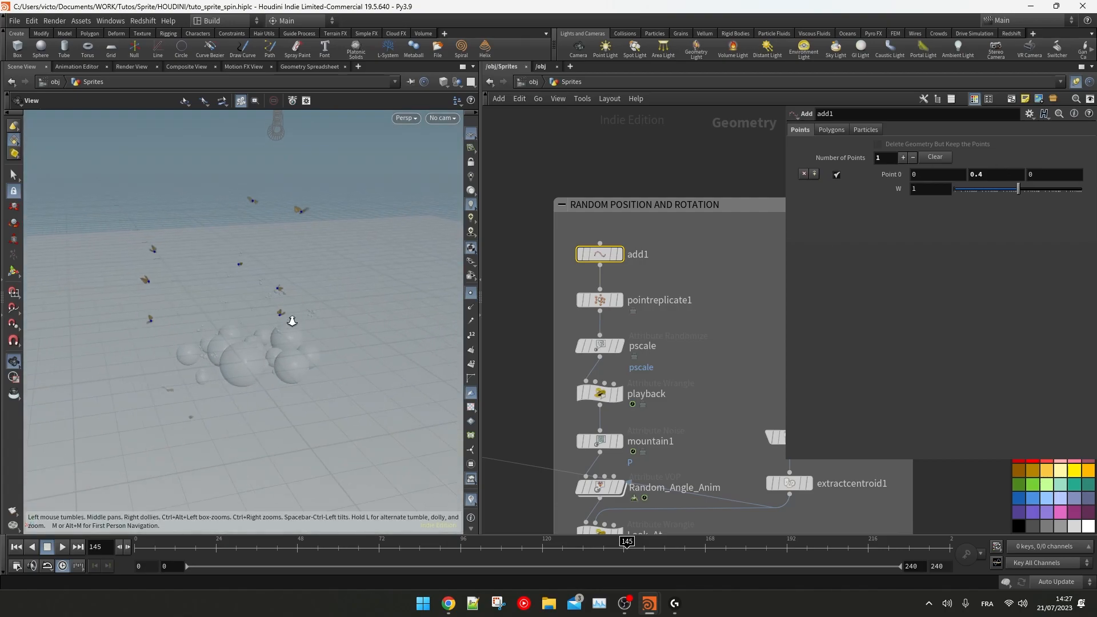
Step: Add an Object Merge node that imports /obj/Ground/OUT_ground into the Sprites network and display it
key(Tab)
text(obj)
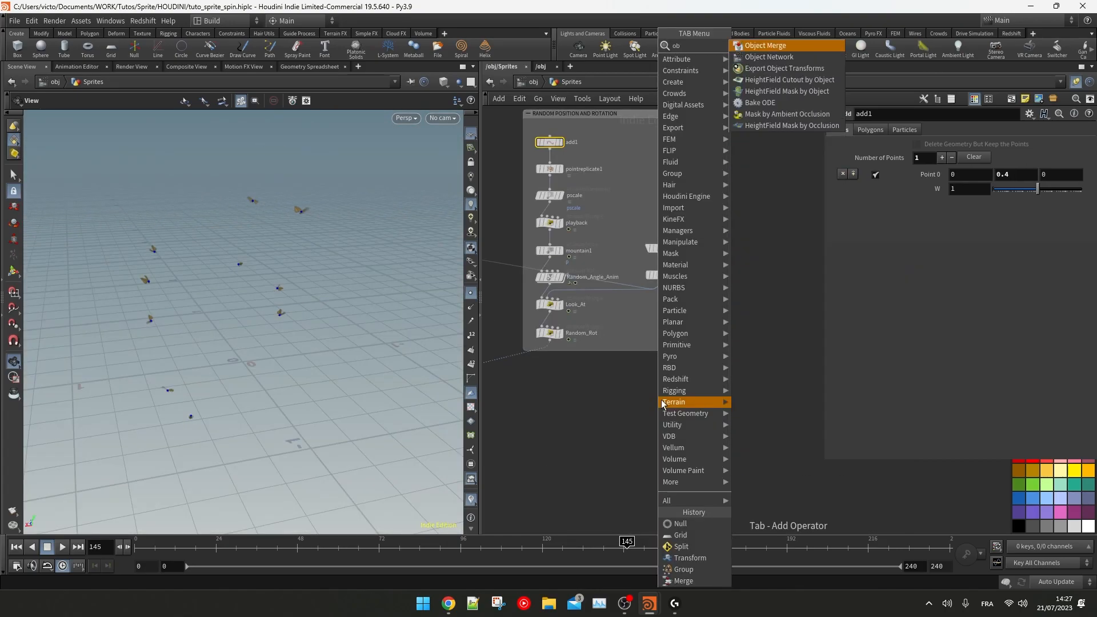
key(Return)
click(661, 400)
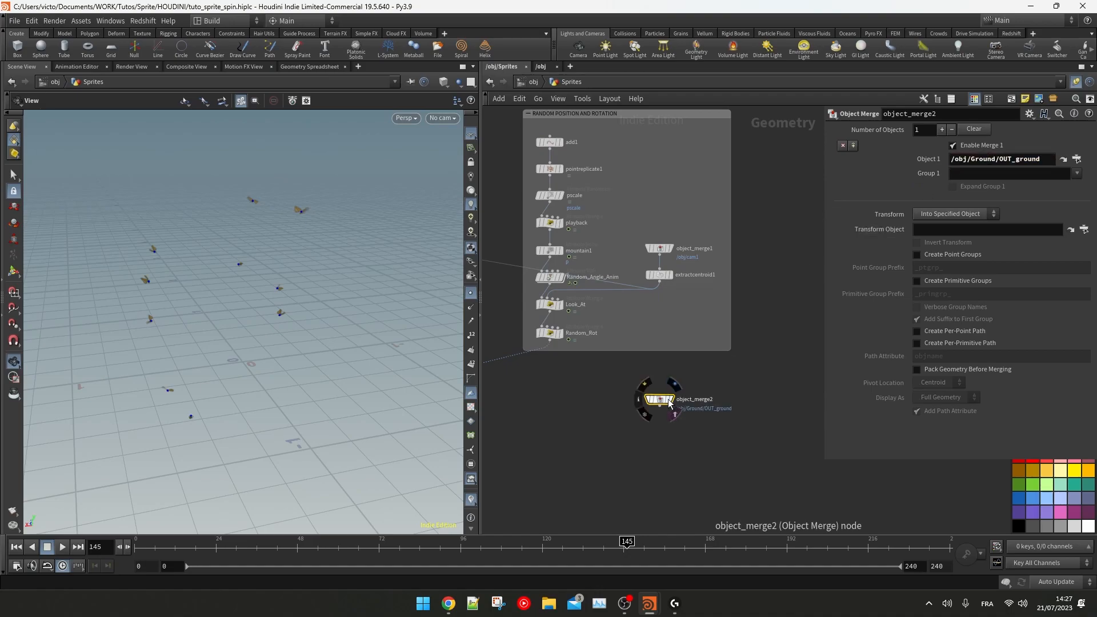
drag(232, 262, 412, 196)
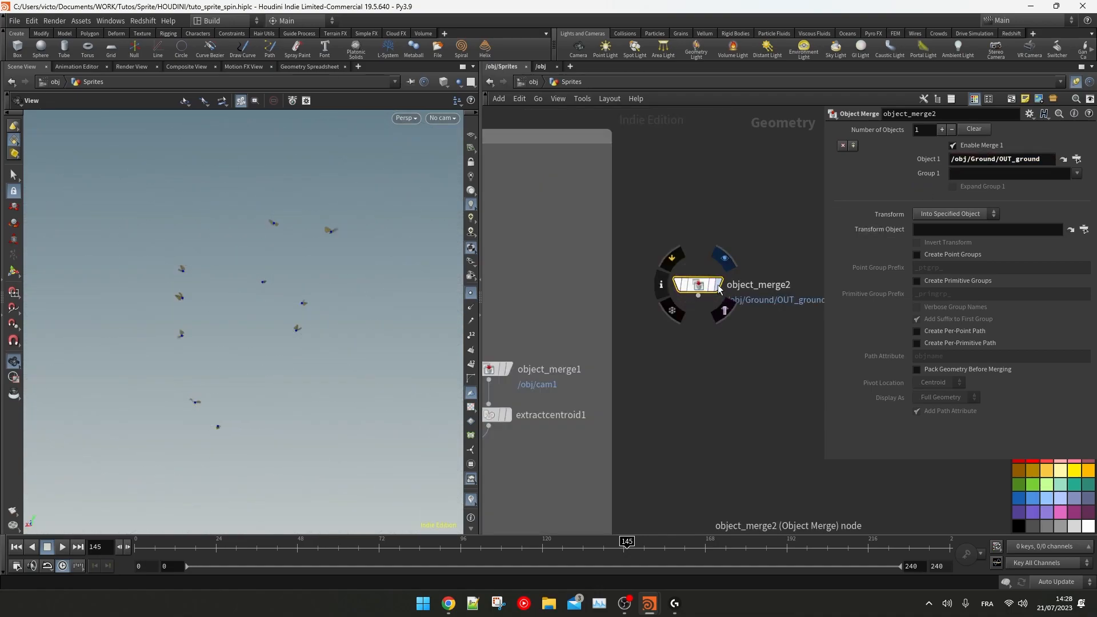
click(718, 284)
drag(326, 313, 263, 308)
key(space+f)
right_drag(283, 305, 272, 312)
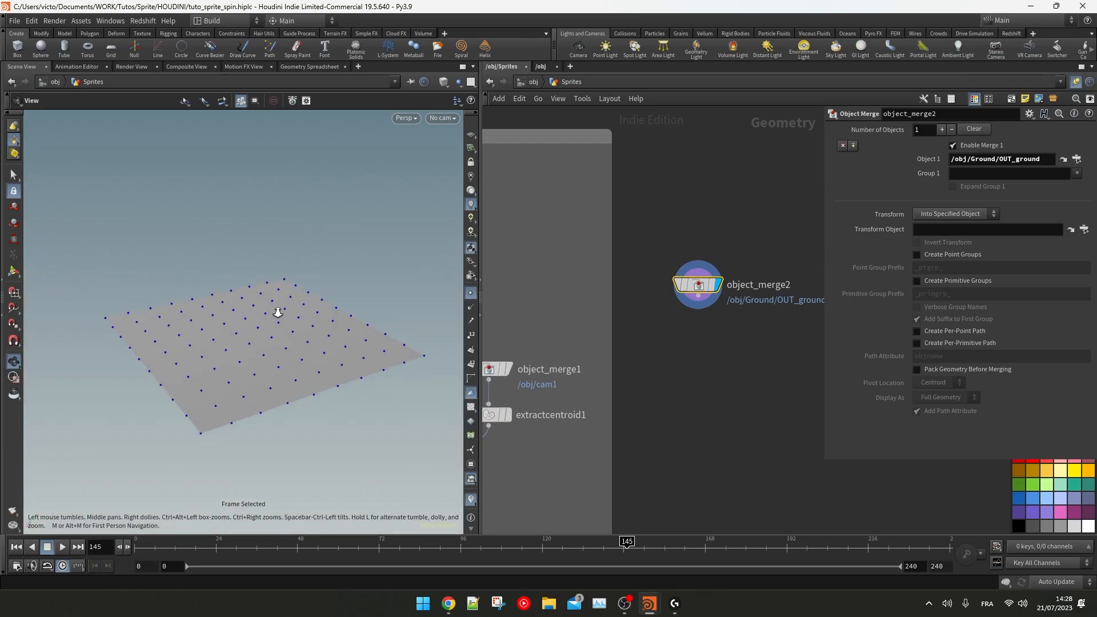
Step: Connect an Extrude Volume node below object_merge2 and display the thickened ground
drag(272, 312, 299, 296)
key(Tab)
click(807, 91)
click(691, 335)
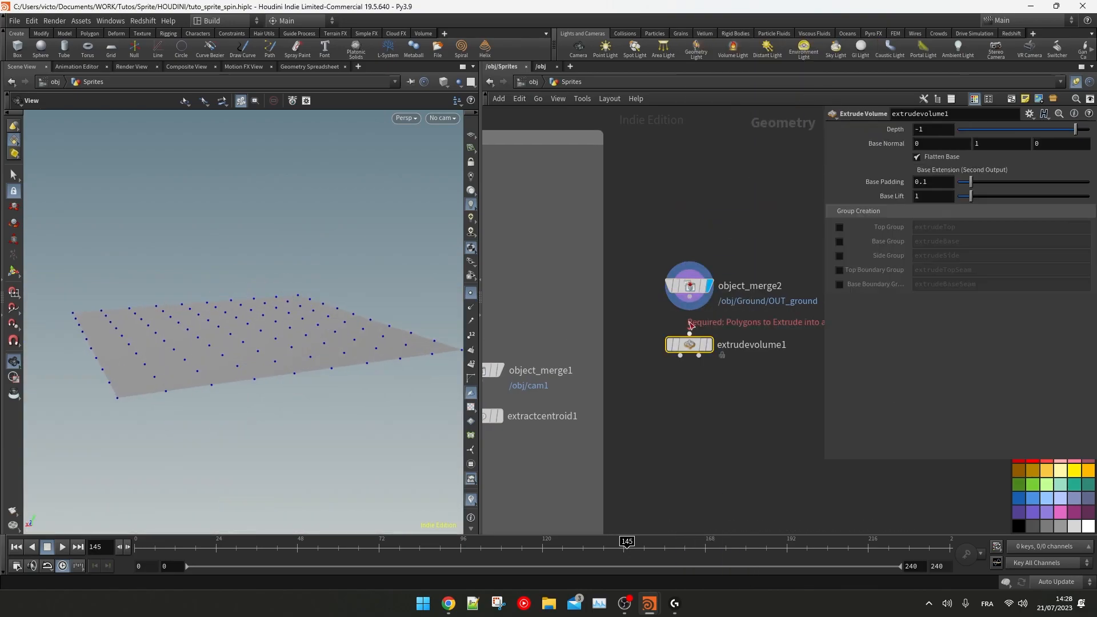
click(709, 345)
drag(149, 311, 181, 304)
Step: Move object_merge2 and extrudevolume1 into the RANDOM POSITION AND ROTATION network box, below extractcentroid1
drag(793, 364, 750, 230)
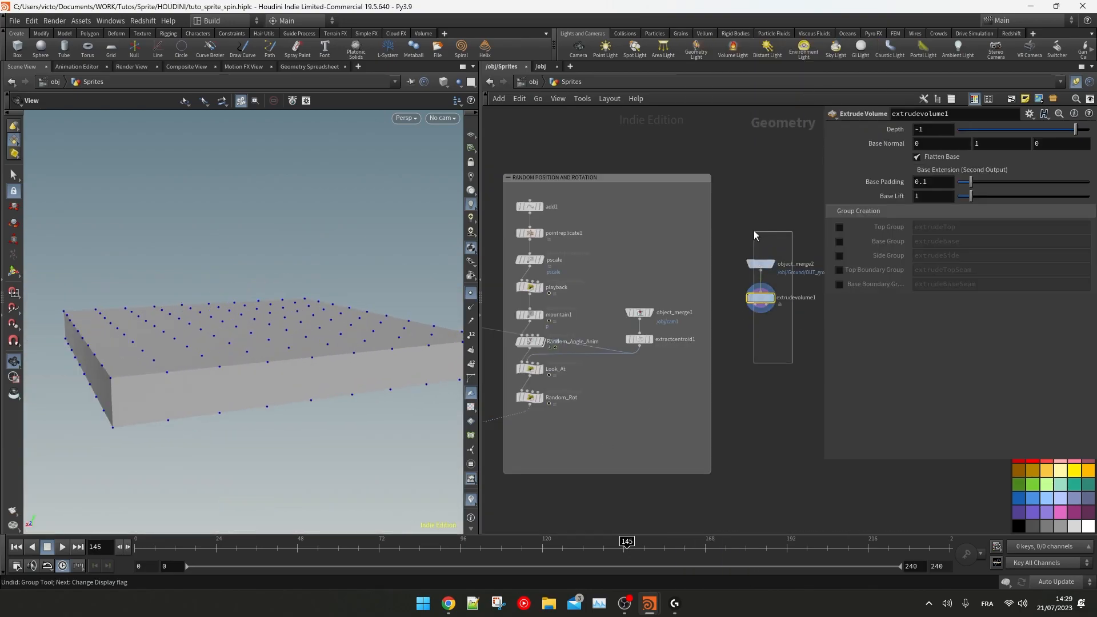
drag(761, 263, 657, 404)
click(680, 355)
scroll(680, 355, up, 3)
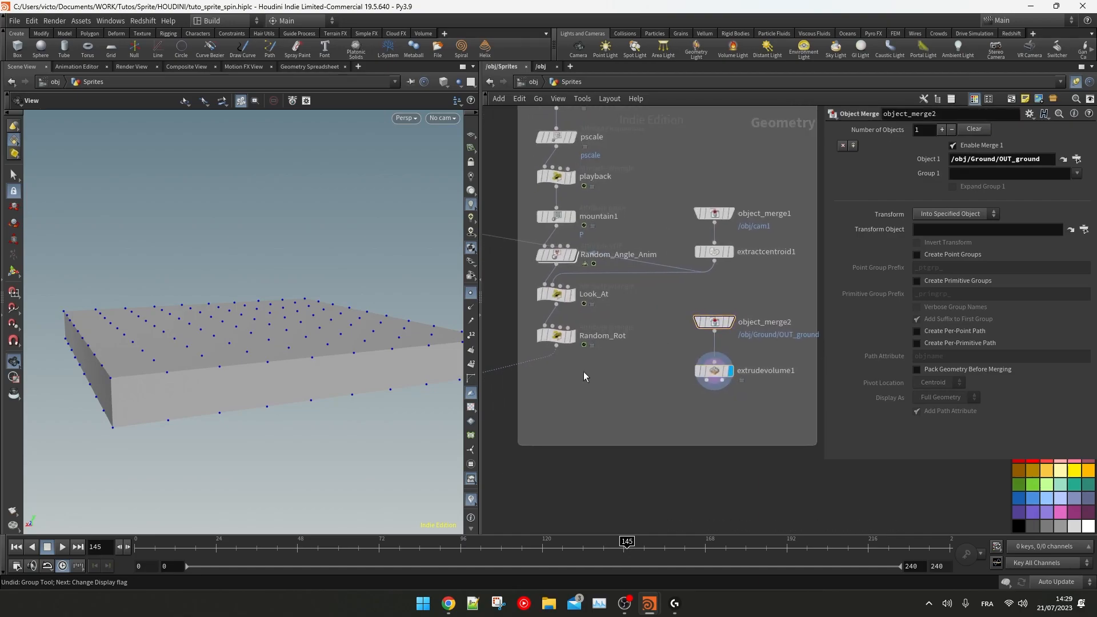
Step: Add a Group node fed by Random_Rot, with extrudevolume1 as its bounding input, and display it
key(Tab)
text(grou)
key(Return)
click(589, 386)
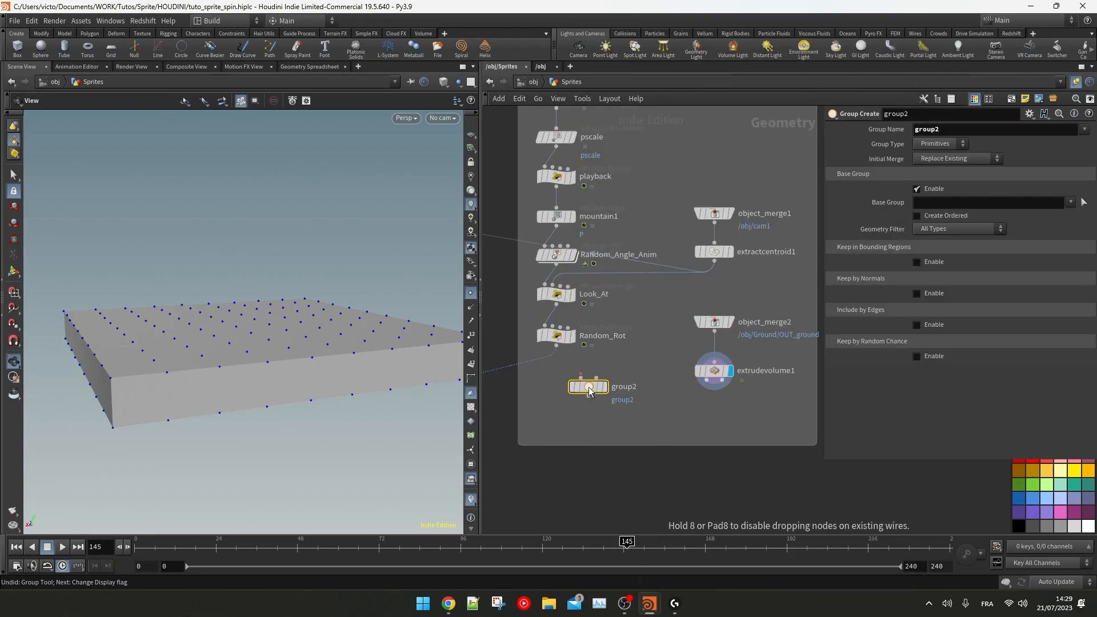
drag(556, 348, 601, 407)
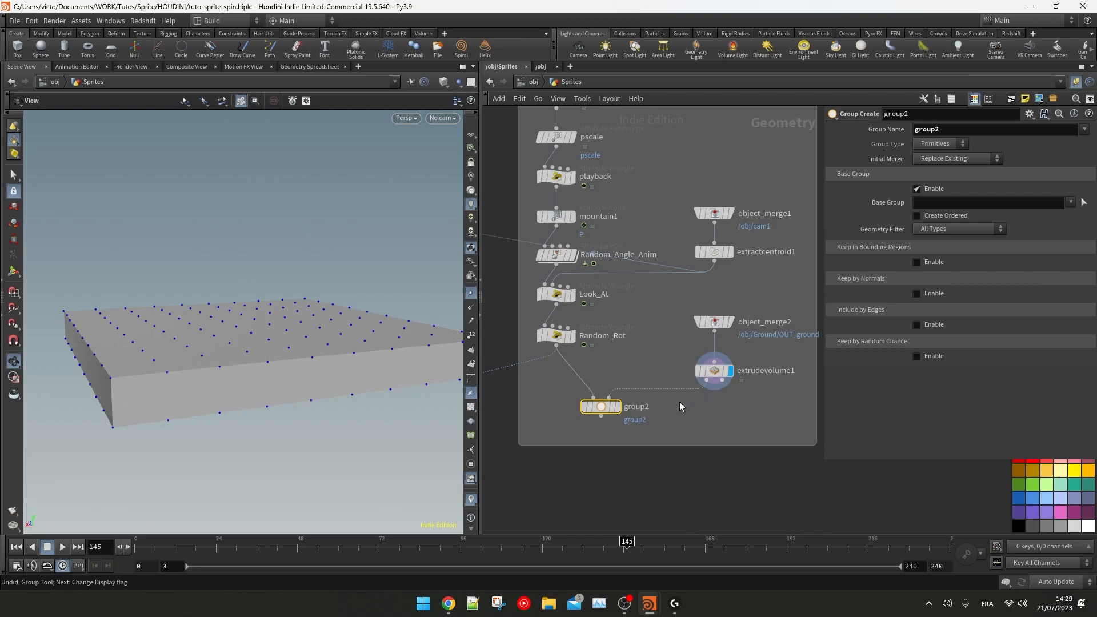
click(617, 407)
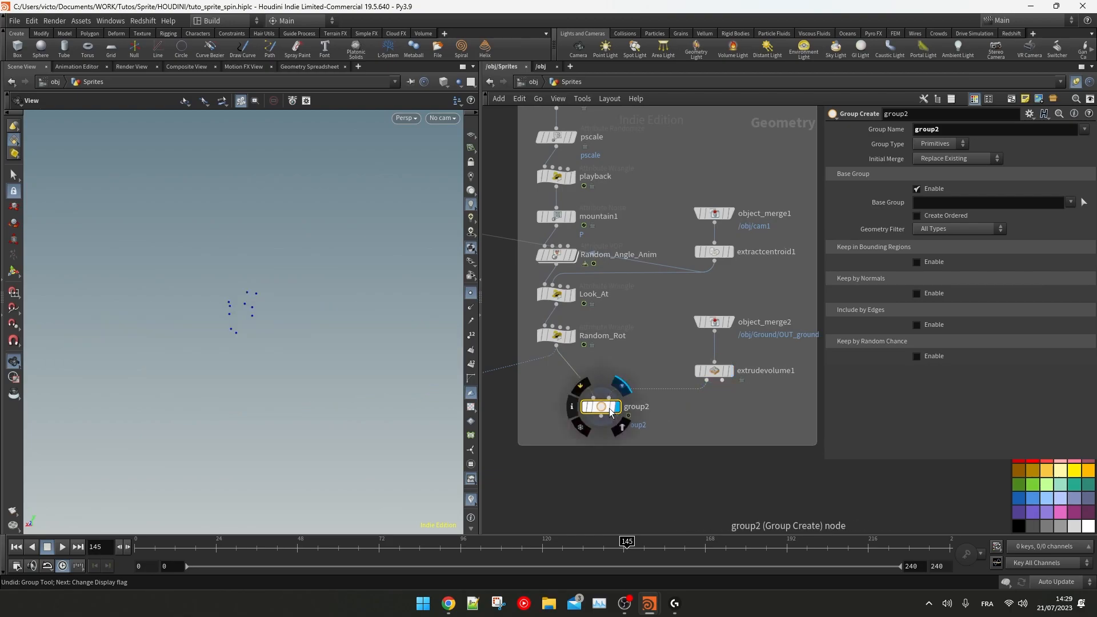
Step: Make group2 a point group named inside, with the base group disabled and Bounding Object as the bounding type
click(934, 189)
click(934, 220)
click(970, 234)
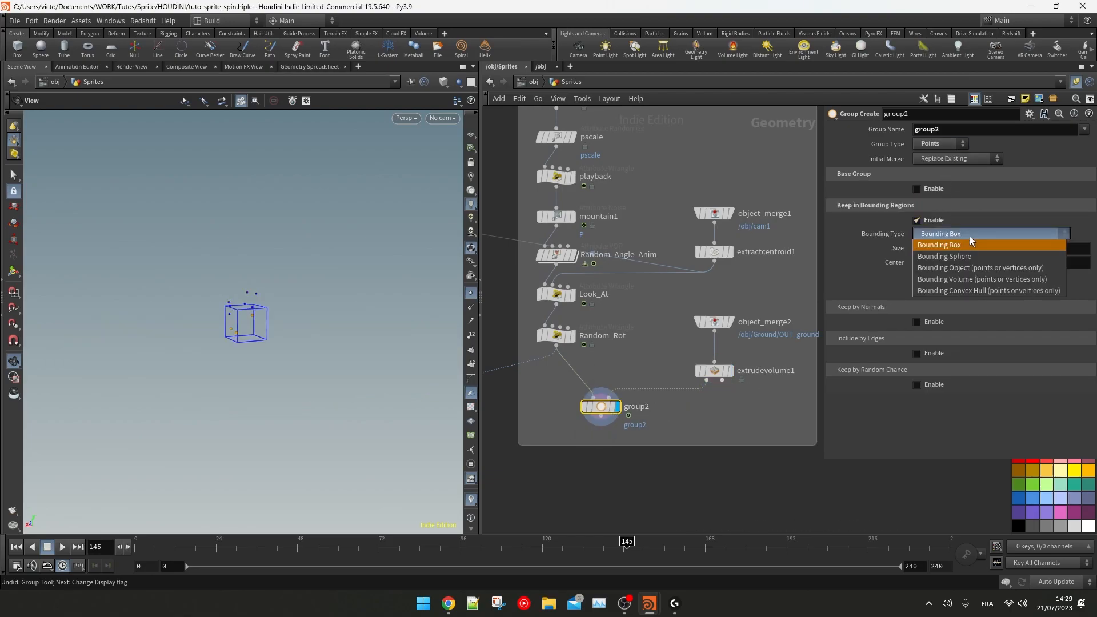
click(964, 269)
drag(273, 314, 245, 351)
scroll(267, 316, up, 6)
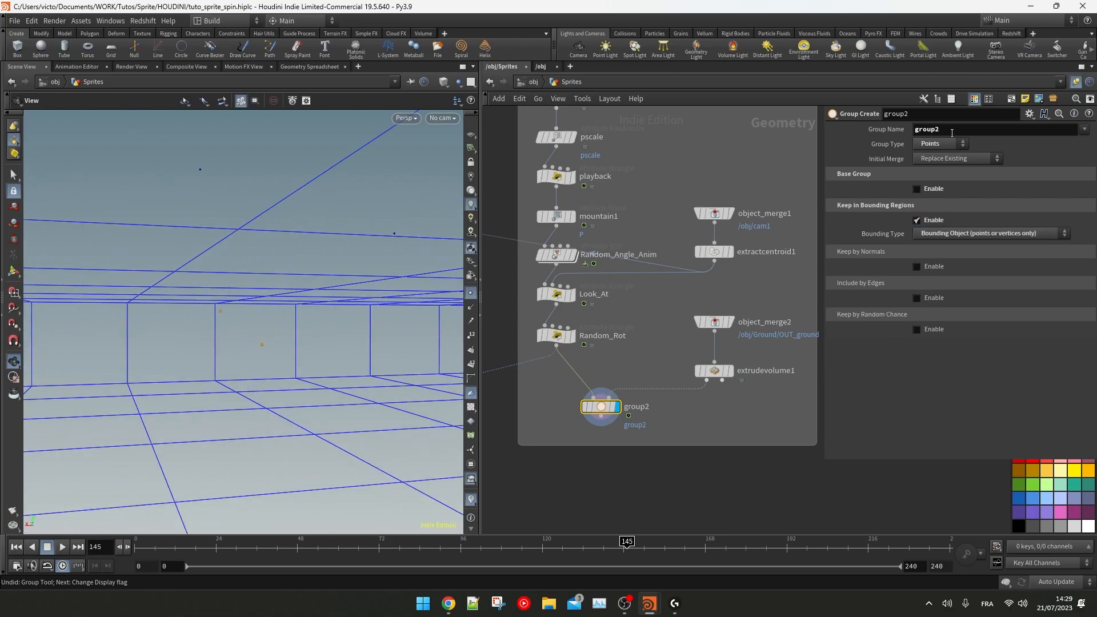
text(inside)
key(Return)
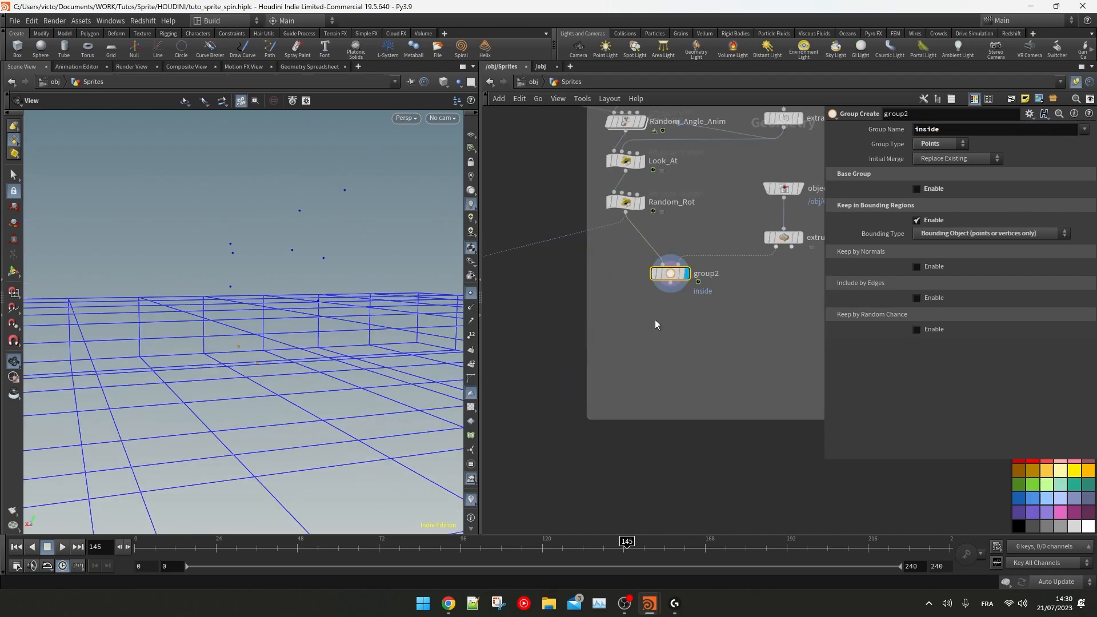
Step: Add a Ray node and connect it below group2
key(Tab)
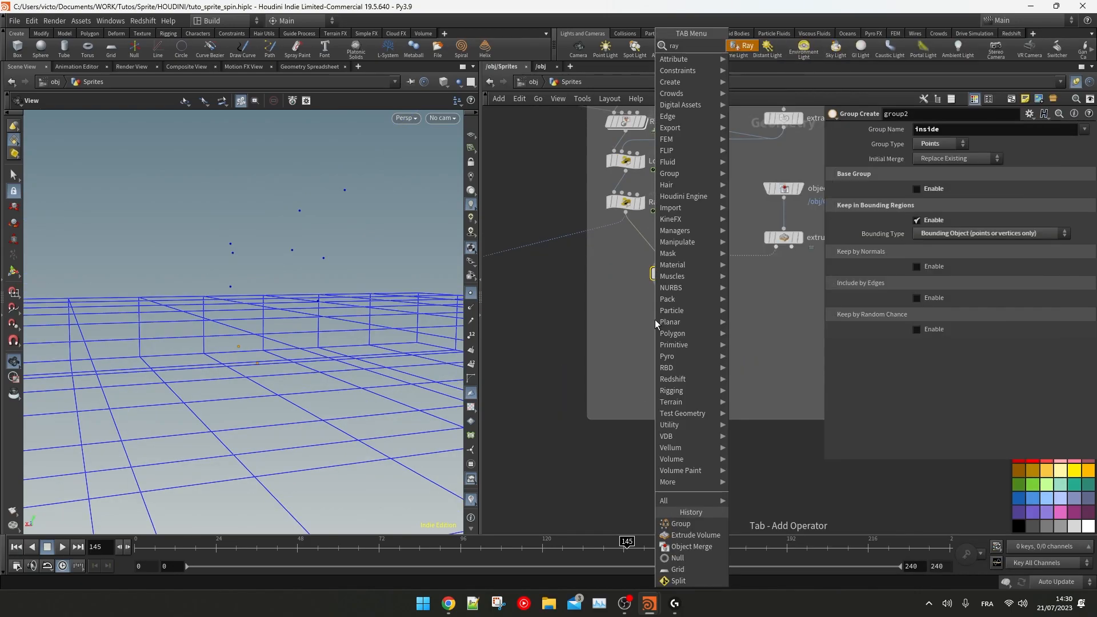
text(ray)
key(Return)
click(655, 320)
click(671, 327)
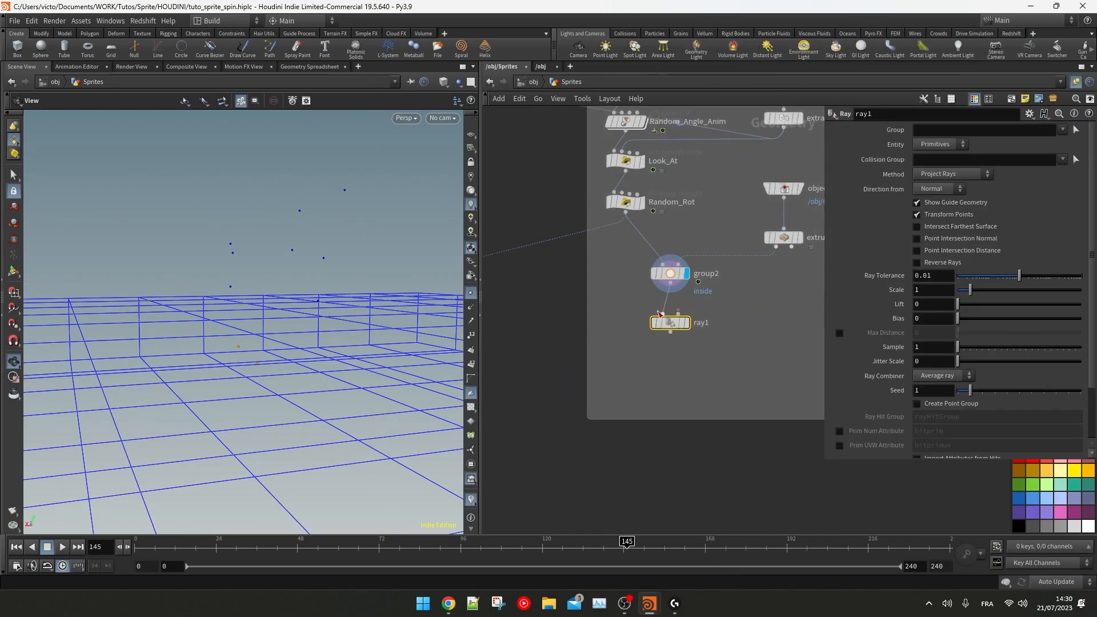
Step: Rename group2 as get_points_below_ground and the Ray node as conform_on_surface
middle_drag(703, 269, 680, 291)
text(get_points_below_ground)
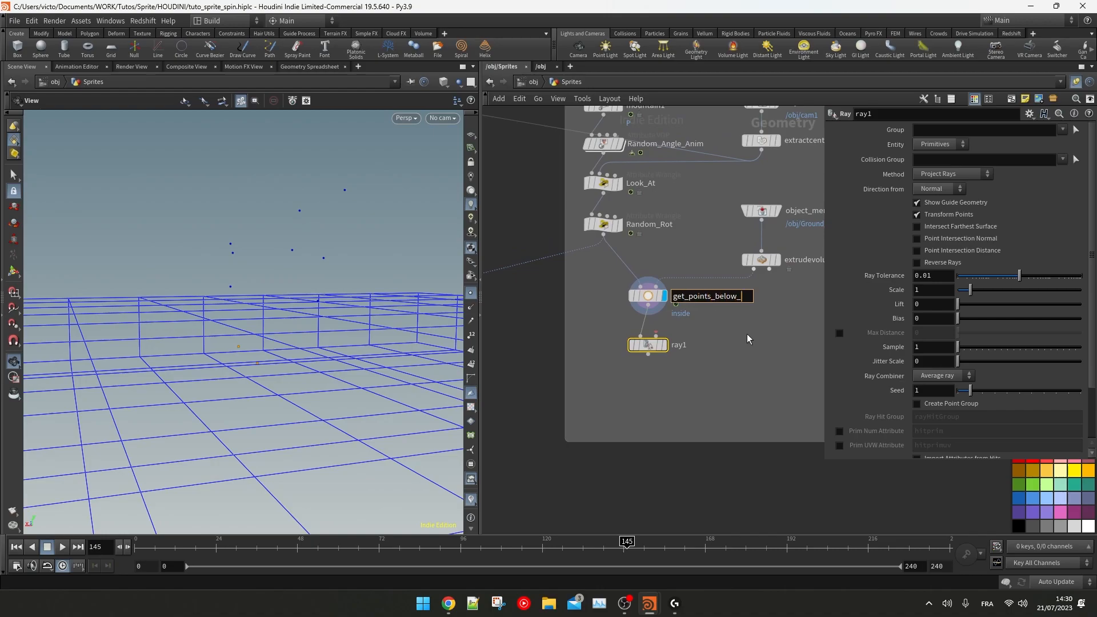
key(Return)
text(c)
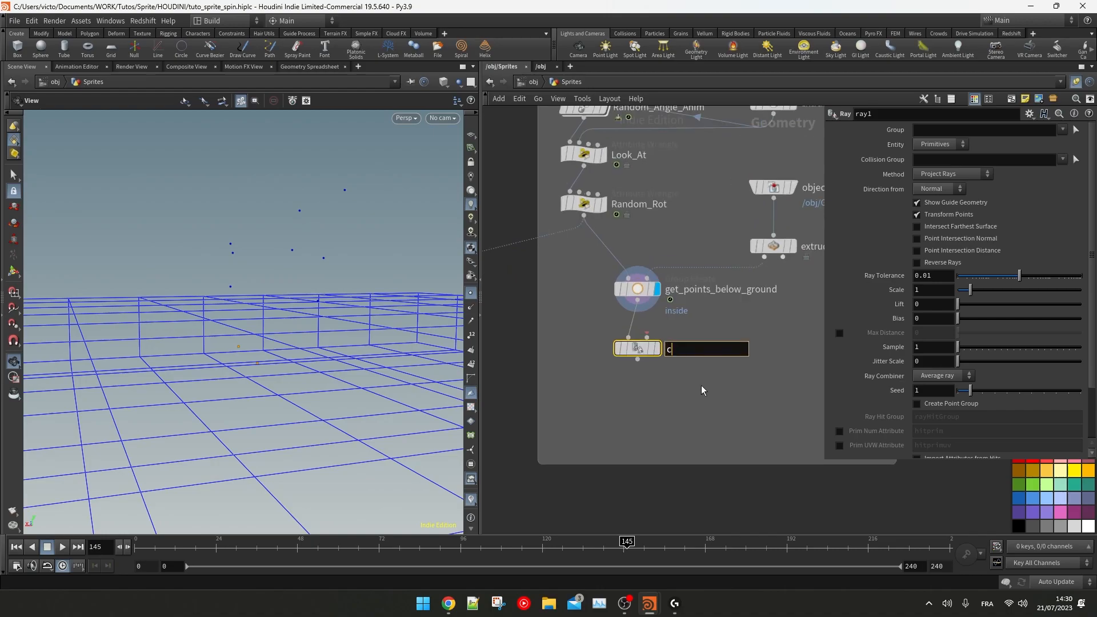
text(onform_on_surface)
key(Return)
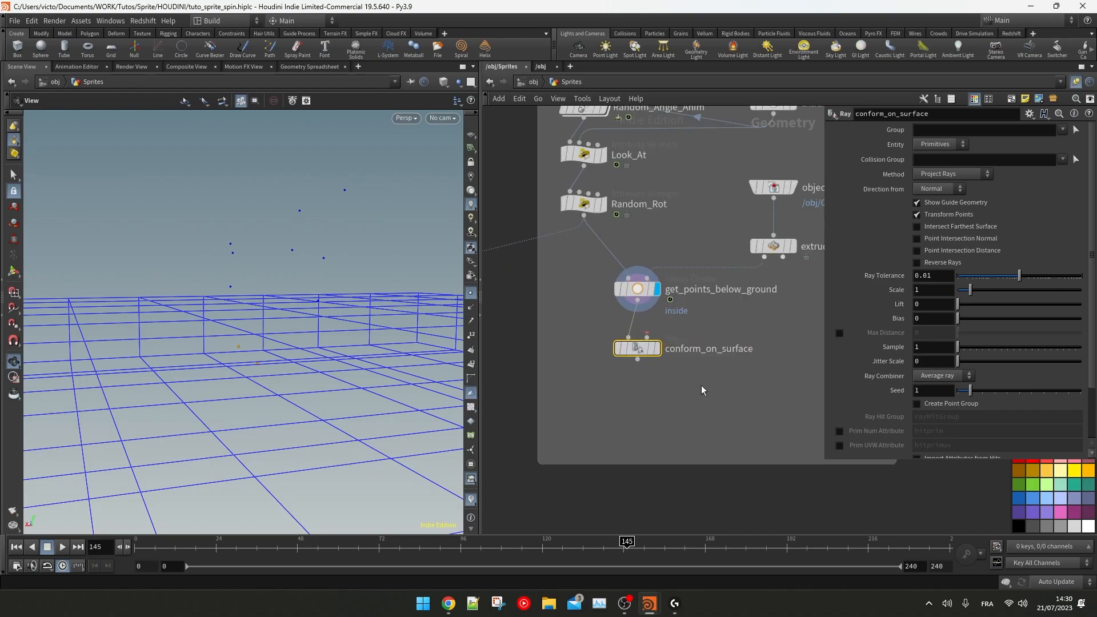
Step: Set conform_on_surface to the Points entity and Minimum Distance method, with object_merge2 as its collision input
mouse_move(661, 357)
click(940, 144)
click(935, 160)
click(947, 175)
click(945, 189)
drag(648, 337, 770, 278)
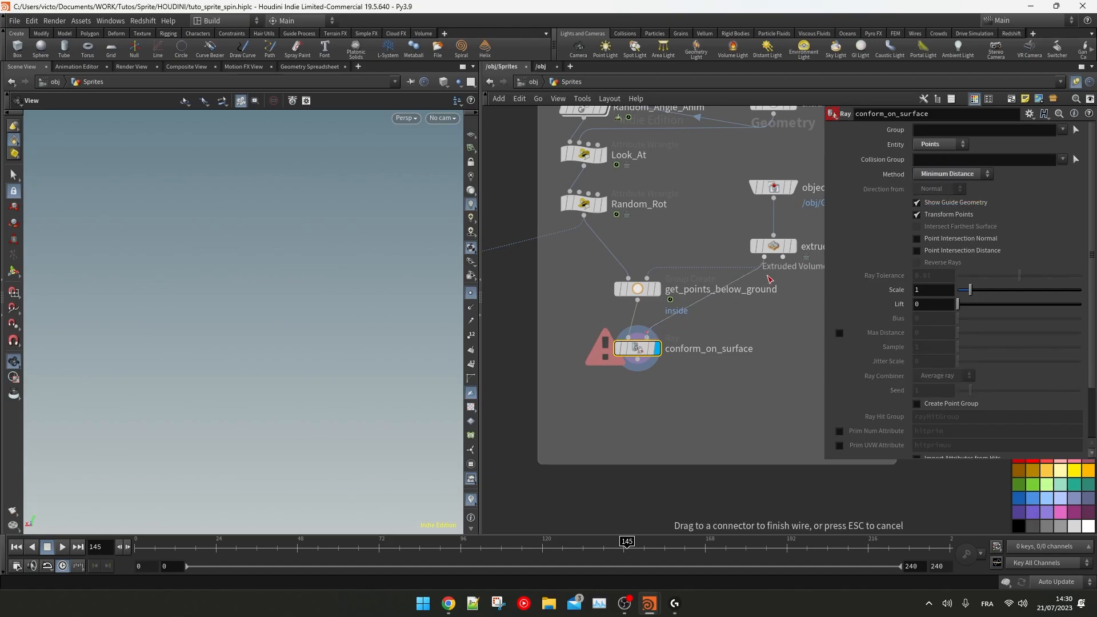
click(774, 198)
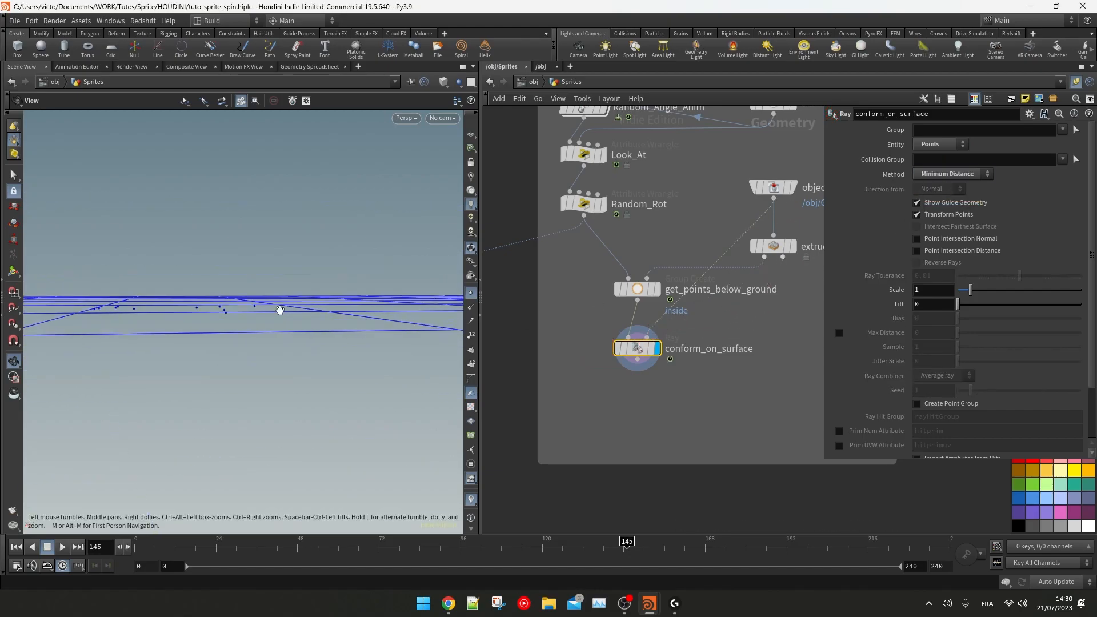
Step: Restrict conform_on_surface to the inside group, compare it with get_points_below_ground, and turn off its guide geometry
click(1069, 142)
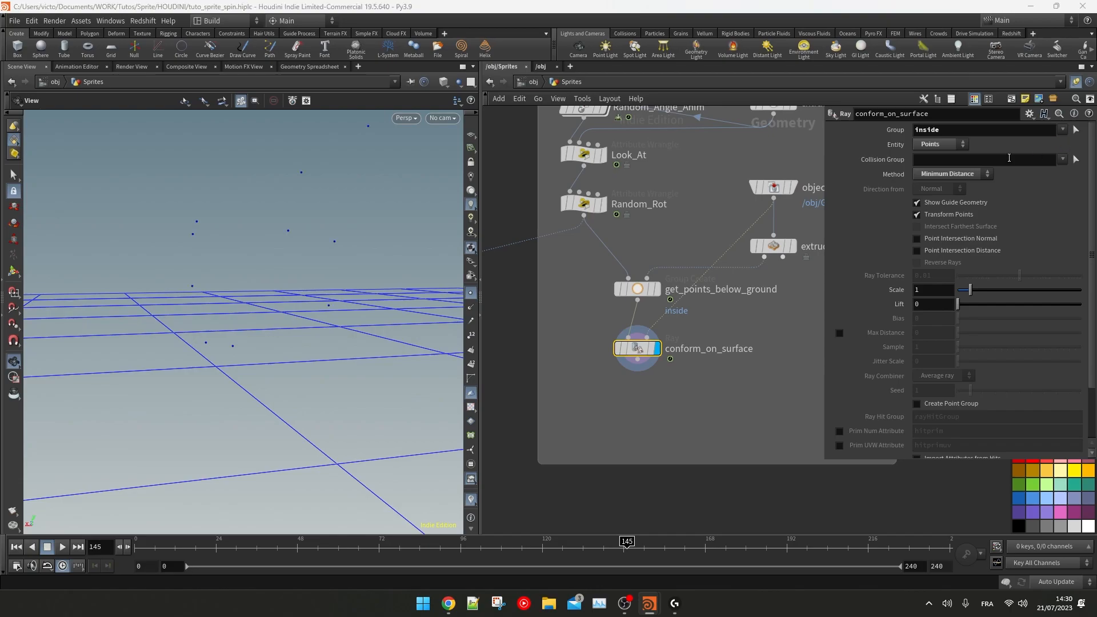
click(618, 323)
click(618, 324)
click(657, 289)
click(658, 351)
right_drag(197, 307, 180, 309)
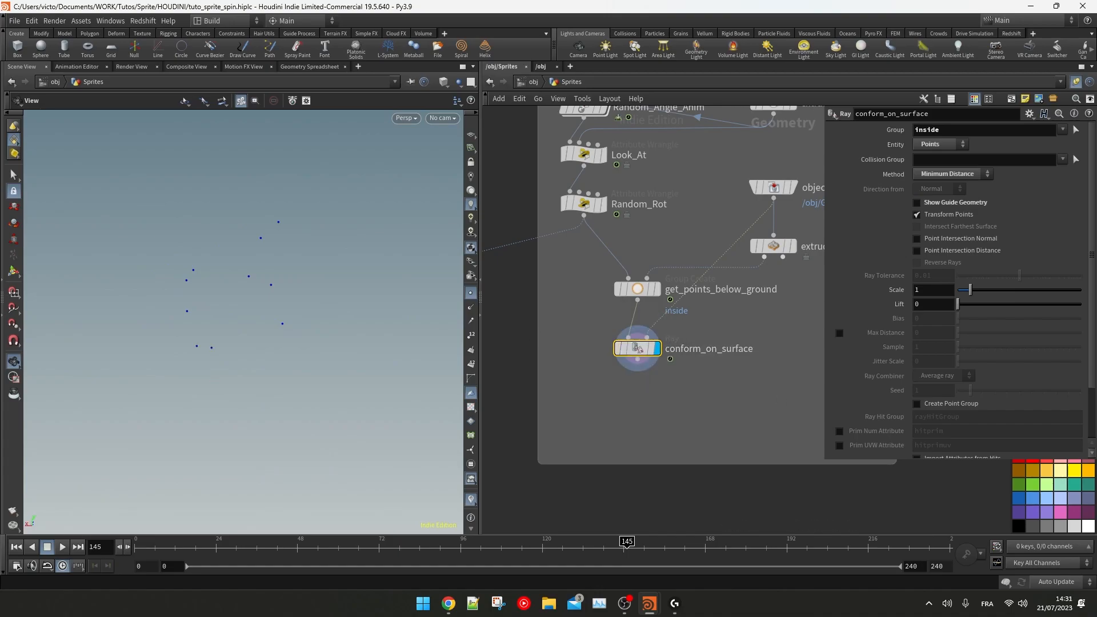
Step: Connect conform_on_surface to copytopoints1 to display the sprites, and ghost the other objects in the viewport
scroll(786, 432, down, 4)
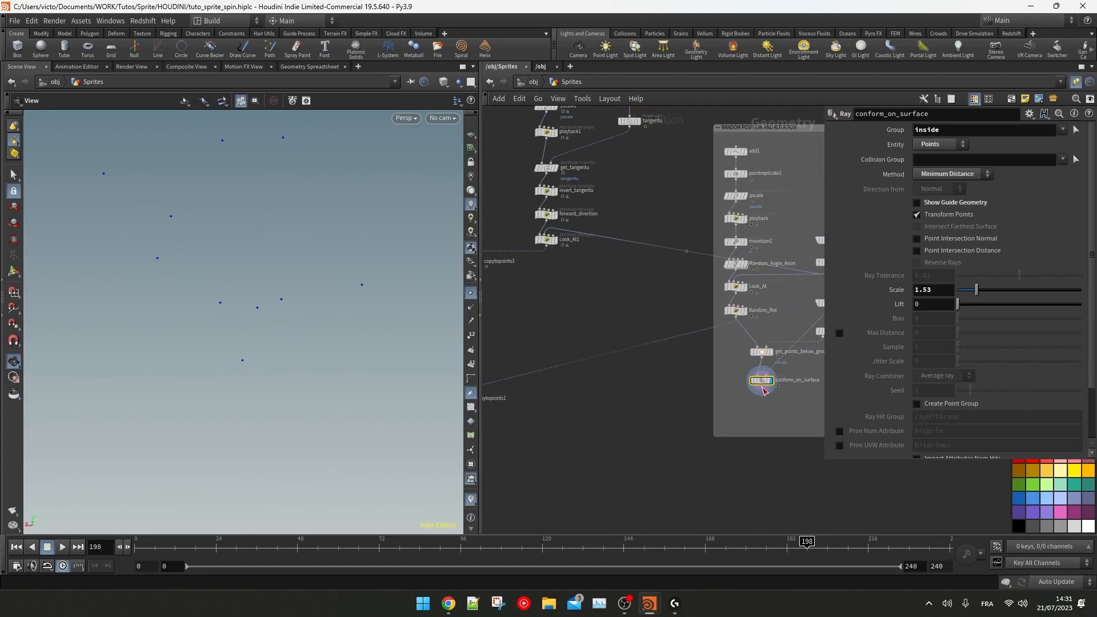
click(763, 388)
middle_drag(494, 398, 626, 390)
click(601, 388)
key(f)
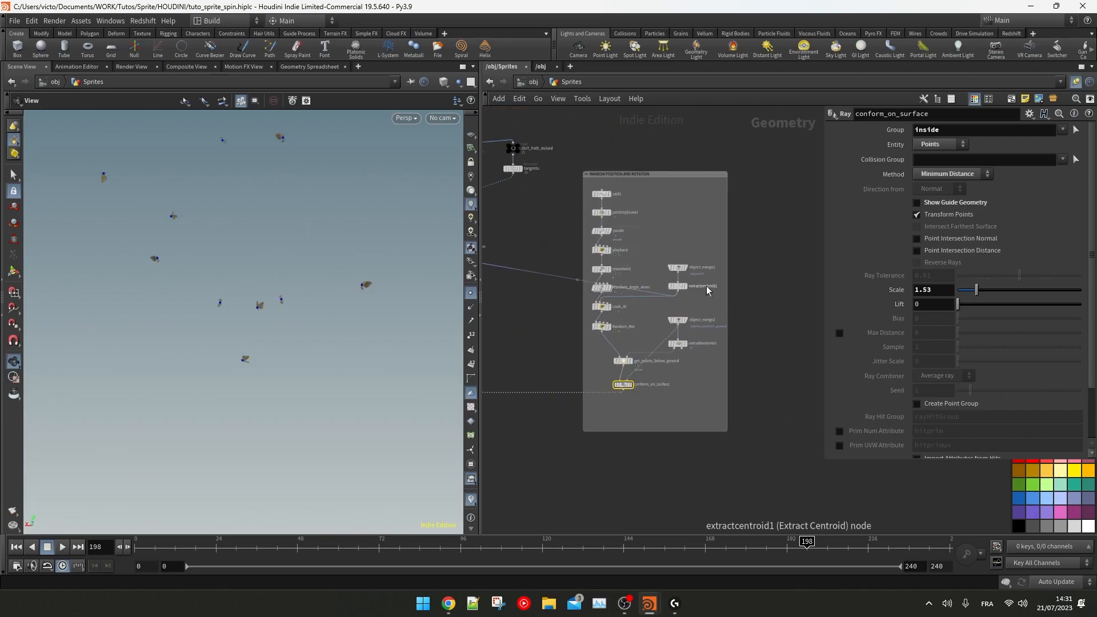
click(473, 106)
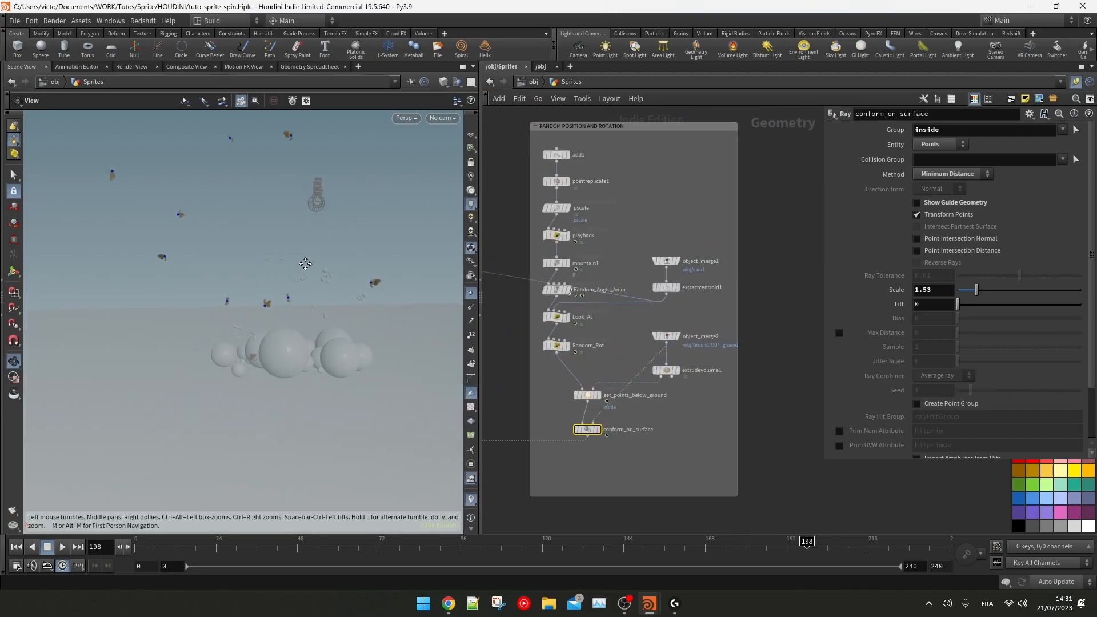
Step: Enclose object_merge2, extrudevolume1, get_points_below_ground and conform_on_surface in a network box titled PUSH OUTSIDE GROUND
click(379, 541)
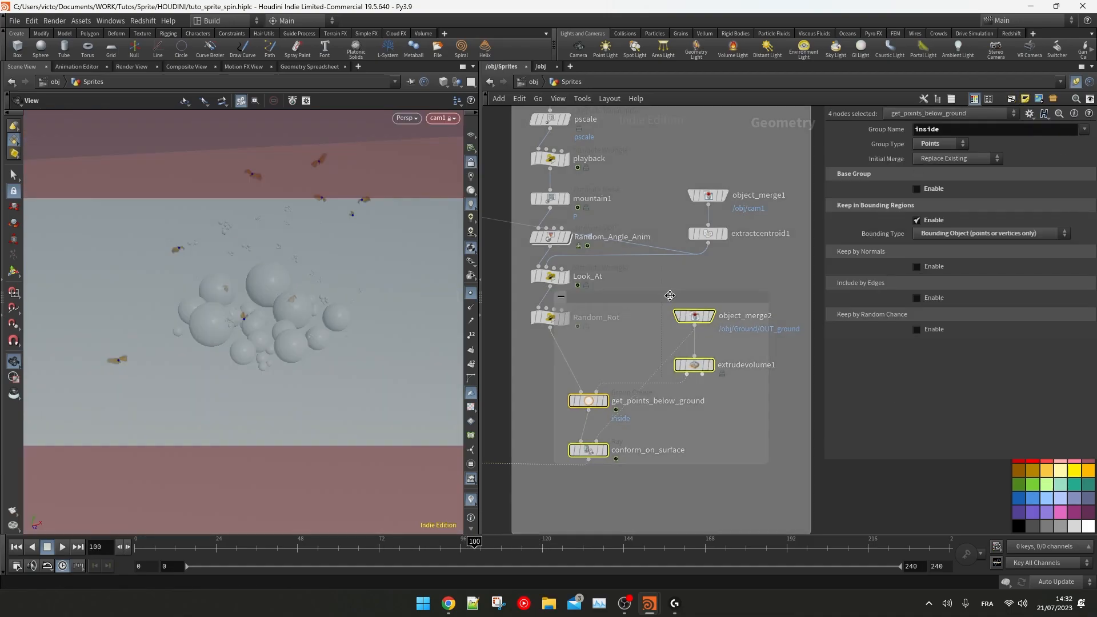
key(shift+o)
text(PUSH OUTSIDE)
key(Return)
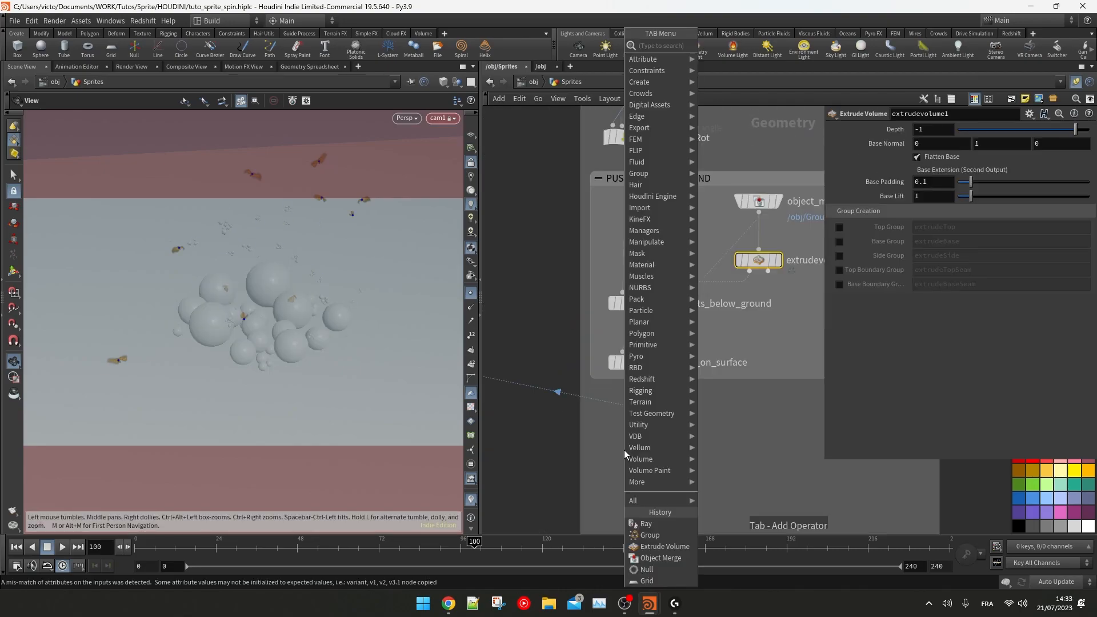
Step: Add an Object Merge node below the box, import /obj/Spheres/OUT_big_spheres into it, and display it
text(object)
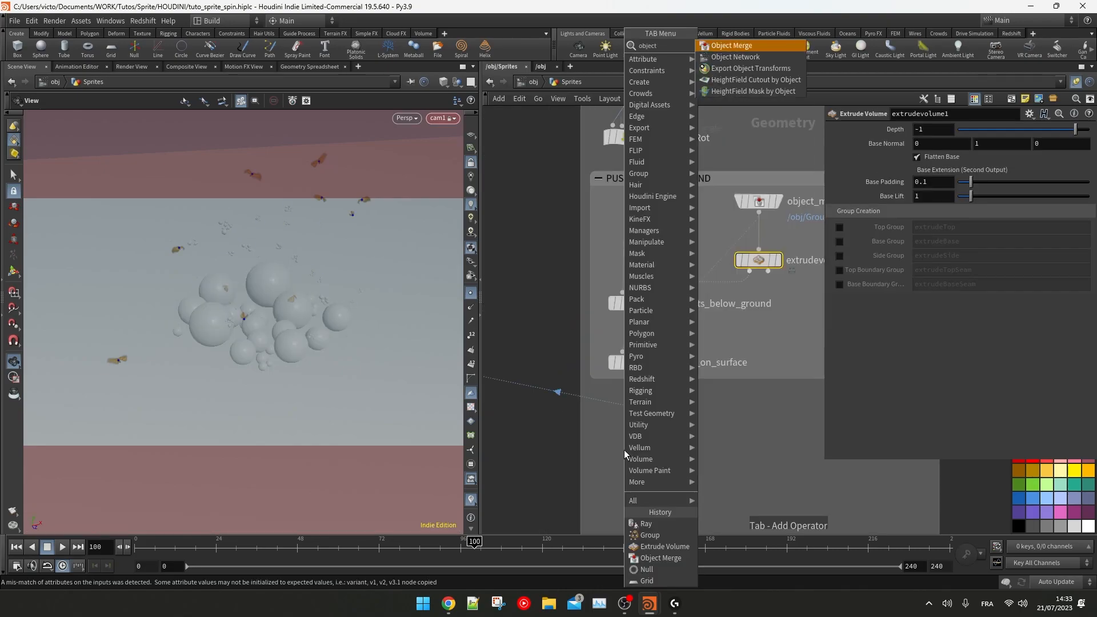
key(Return)
click(733, 414)
click(969, 159)
text(/obj/Spheres/OUT_big_spheres)
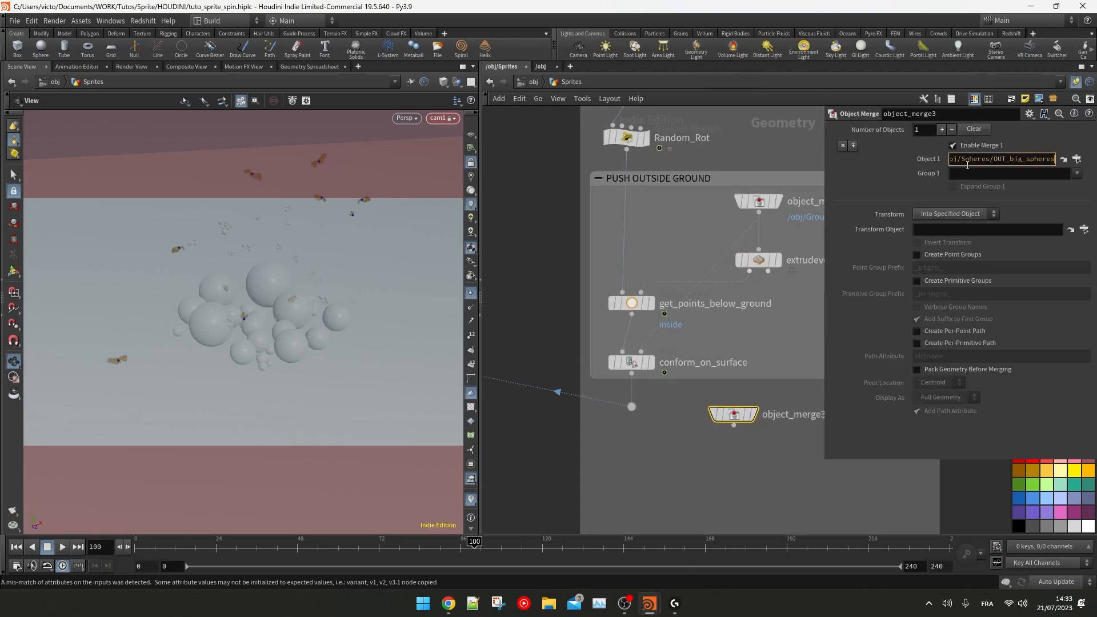
click(762, 394)
Step: Add a VDB from Polygons node after object_merge3, display it, and set its voxel size to 0.01
key(Tab)
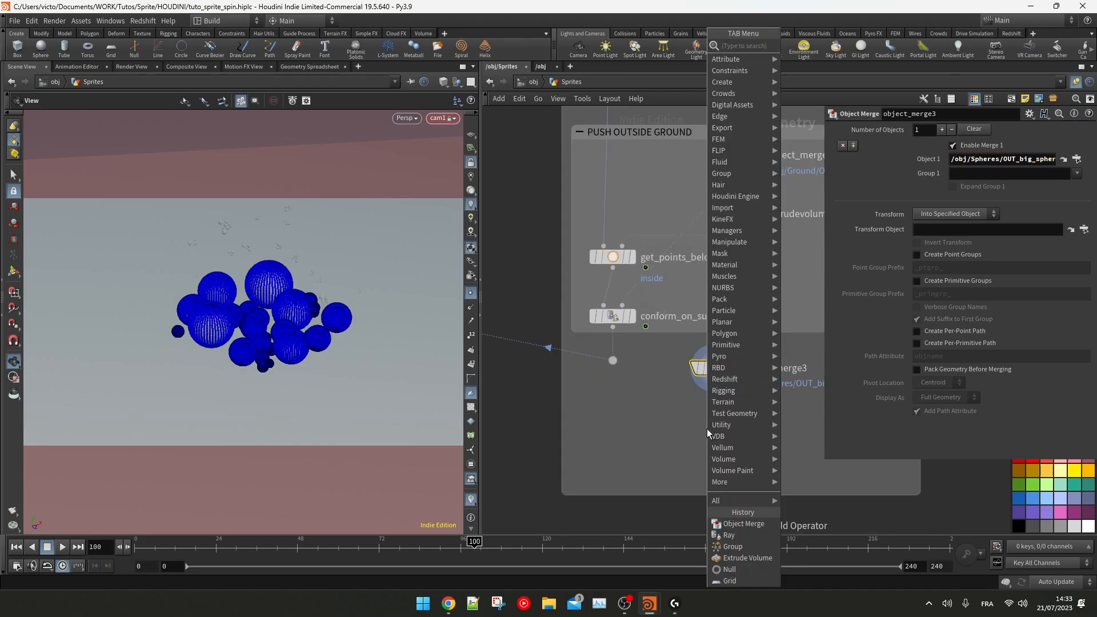
text(vdbfrom)
key(Down)
key(Return)
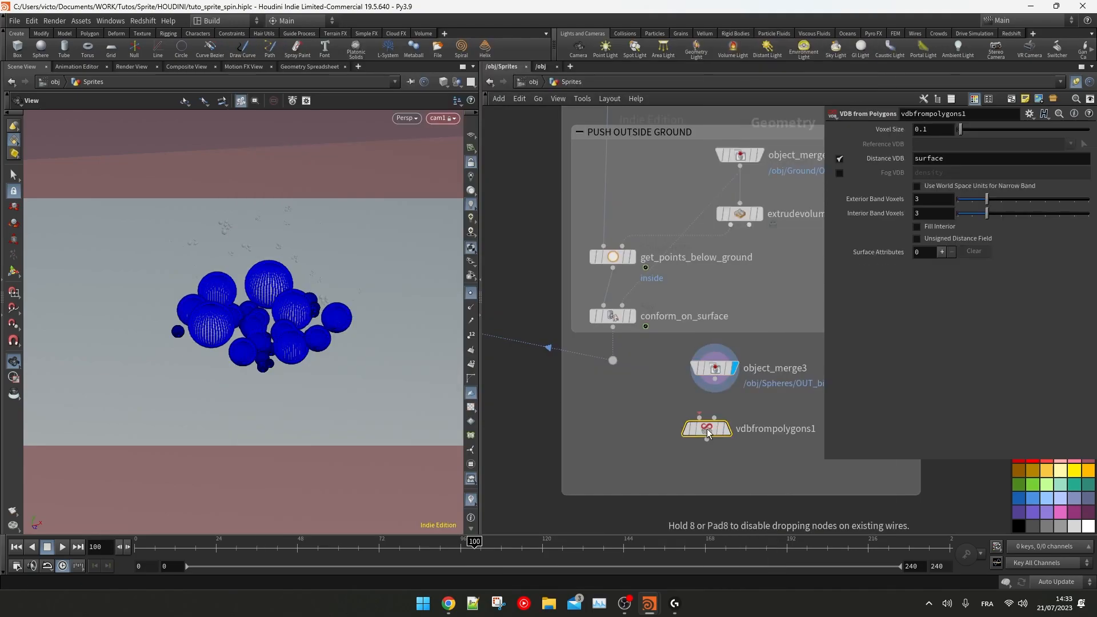
click(707, 429)
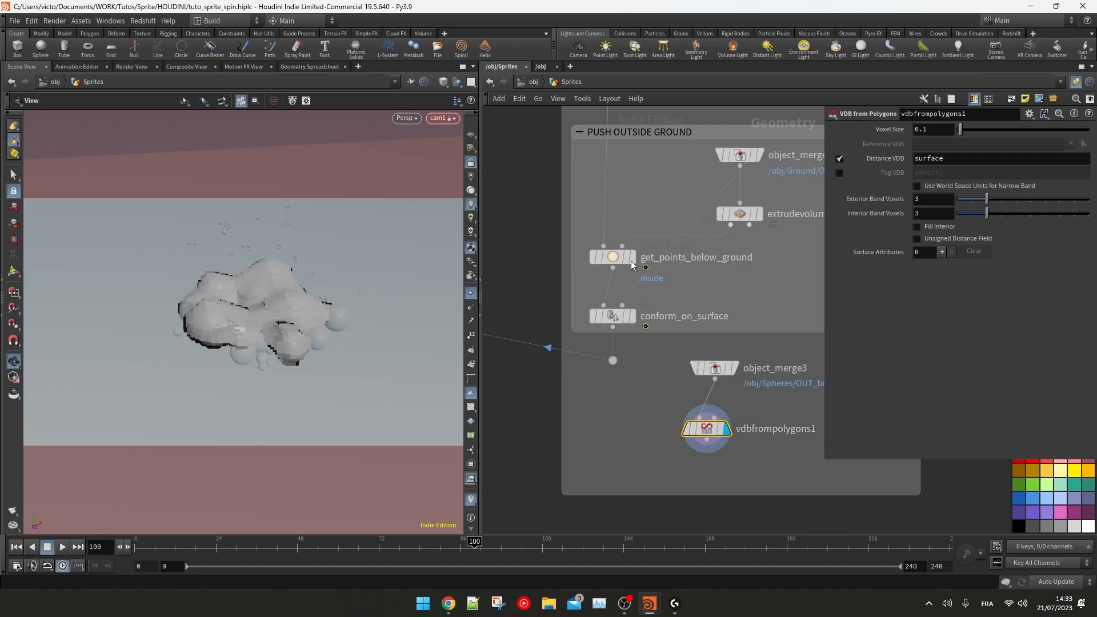
scroll(282, 282, up, 5)
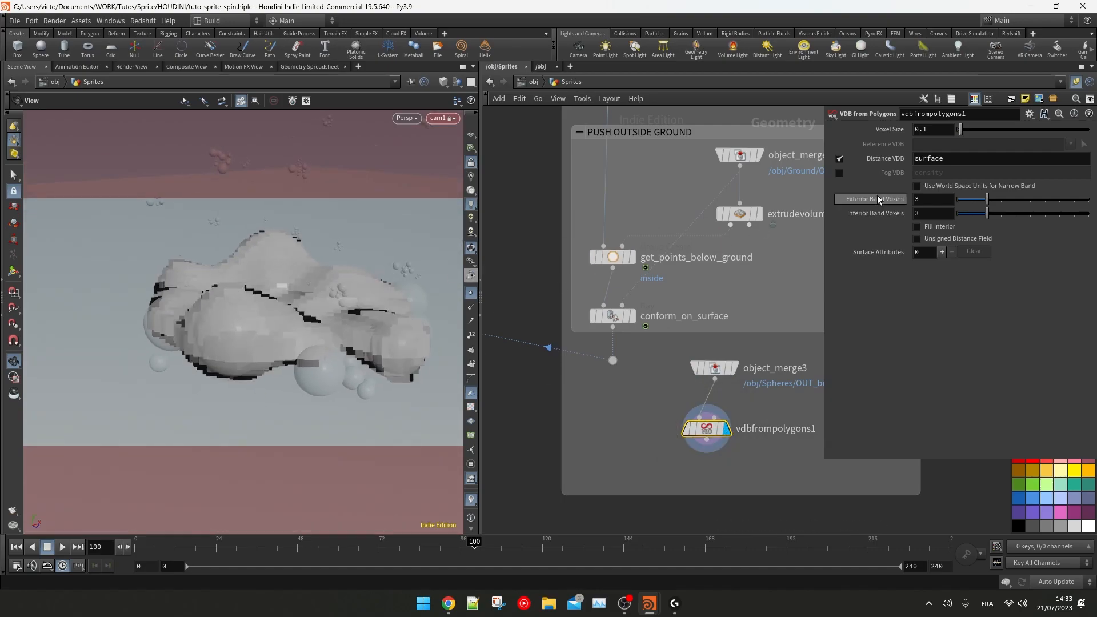
click(940, 131)
text(0.01)
key(Return)
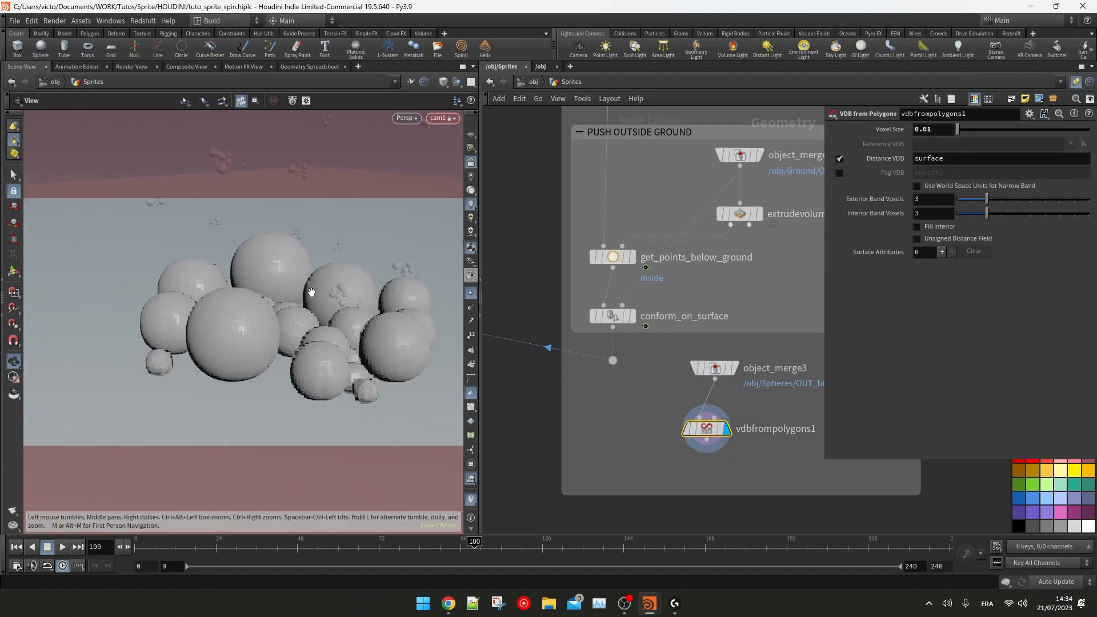
scroll(314, 291, up, 5)
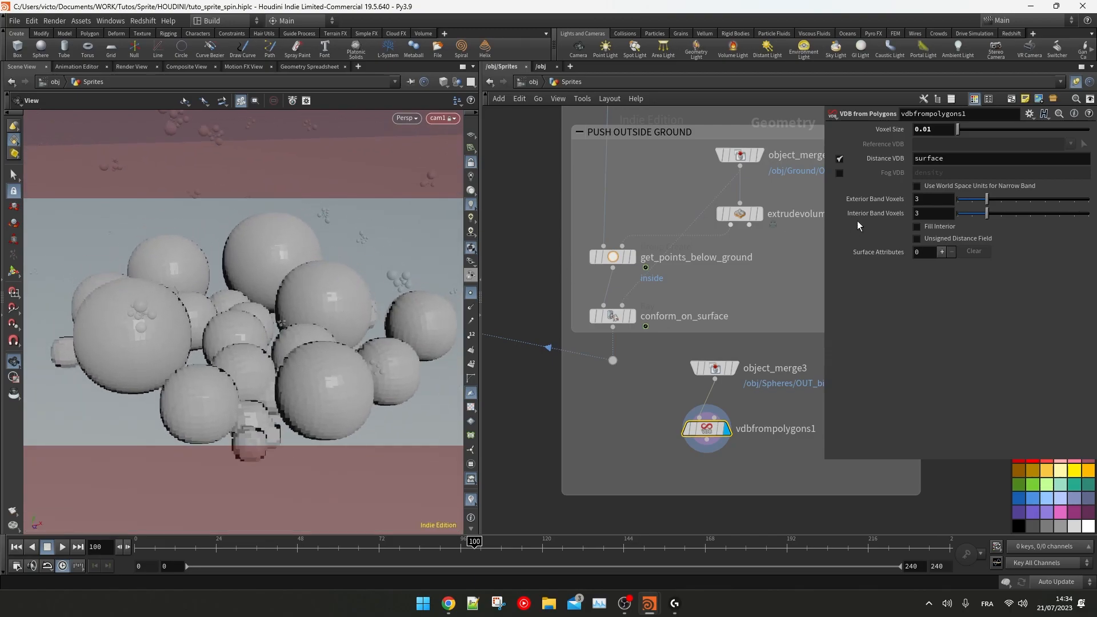
Step: Add a VDB Reshape SDF node after vdbfrompolygons1 and dilate the spheres with an offset of 1.75
middle_drag(719, 456, 707, 418)
key(Tab)
text(vdb res)
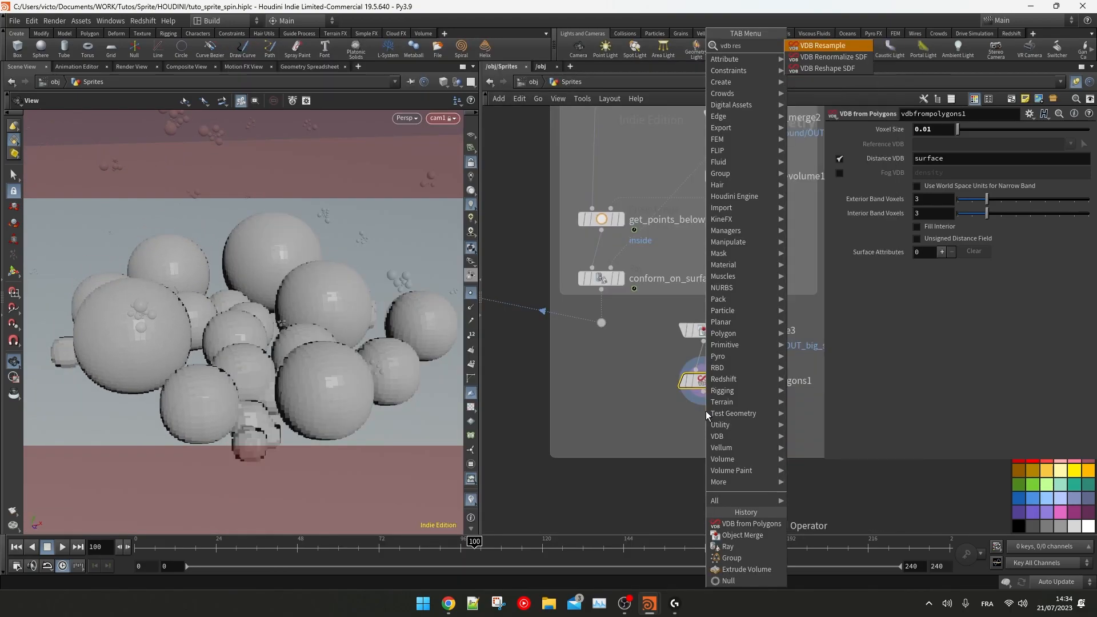
click(827, 68)
click(705, 429)
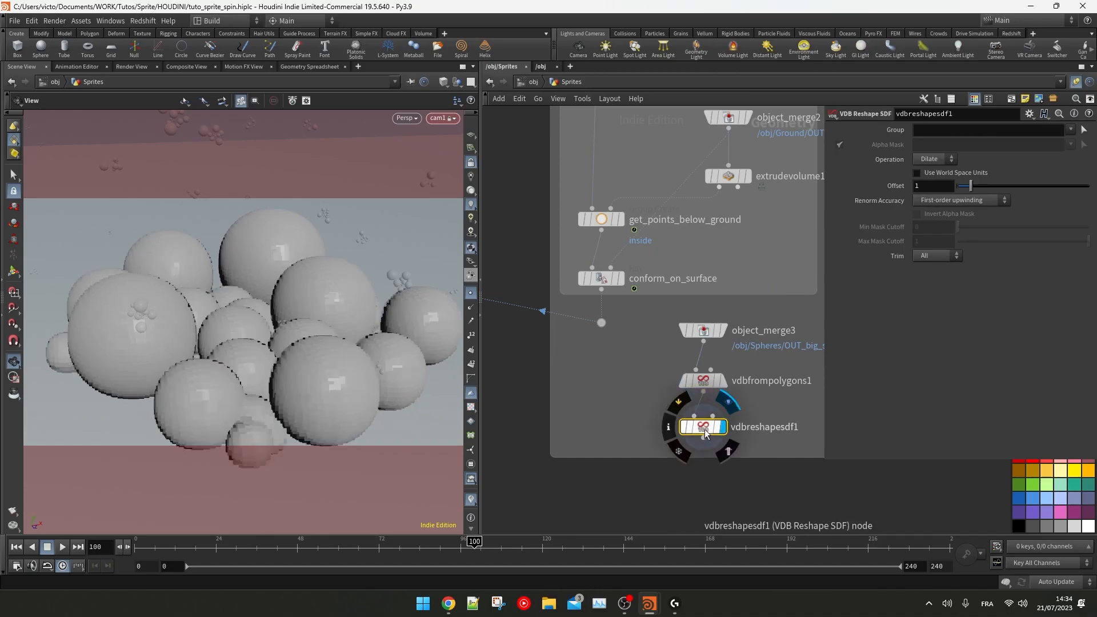
drag(971, 186, 980, 186)
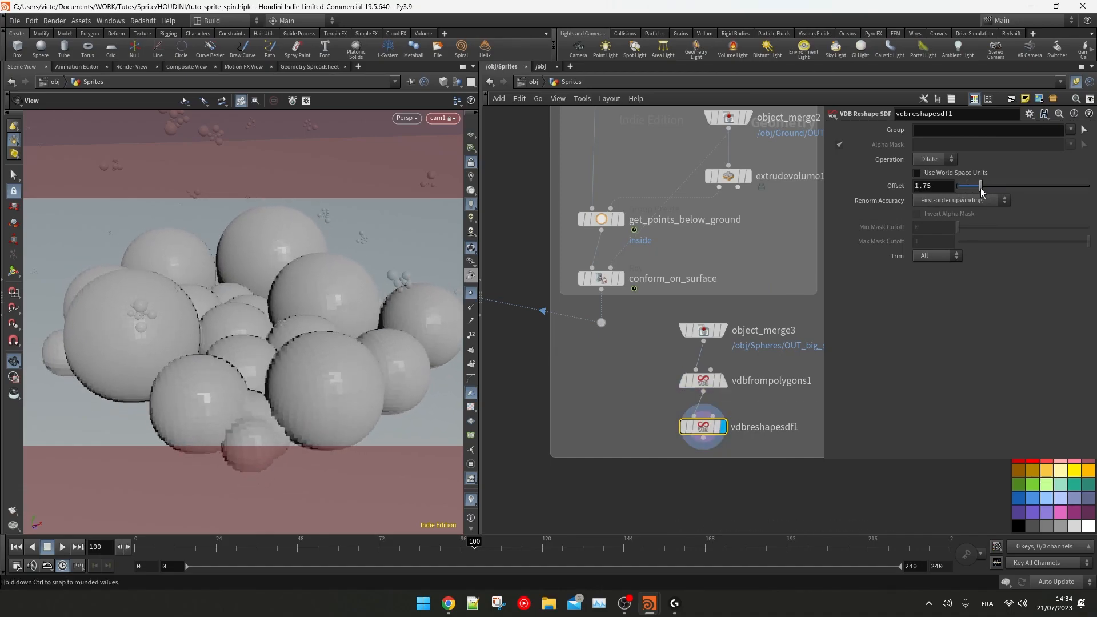
scroll(331, 303, down, 5)
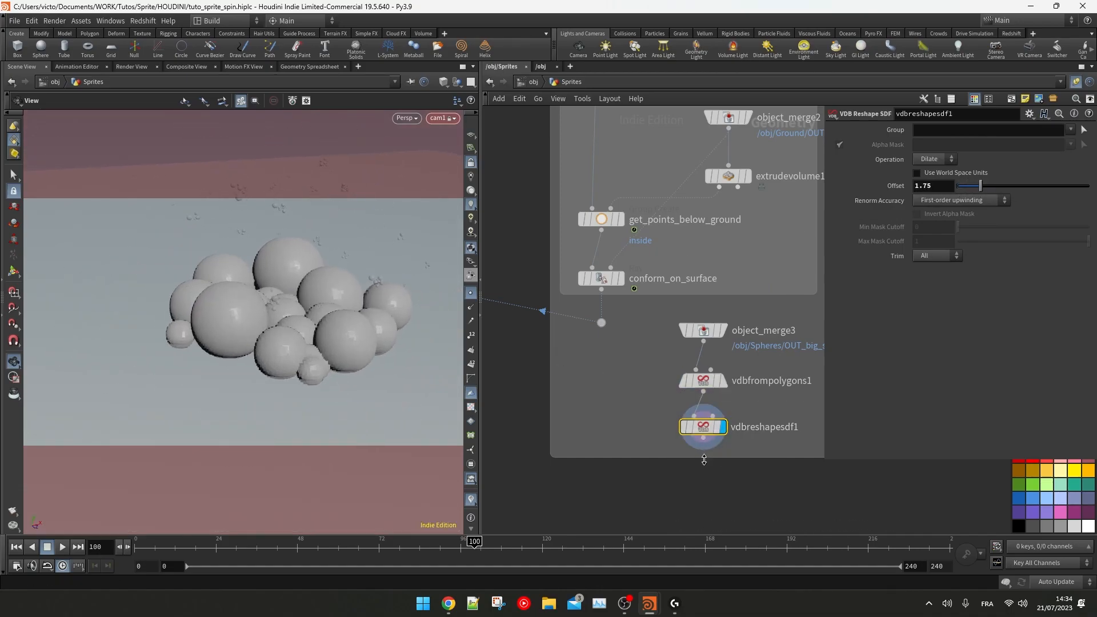
Step: Duplicate get_points_below_ground beneath conform_on_surface, feed vdbreshapesdf1 into its bounding input, and display the copy
drag(704, 456, 704, 484)
alt+drag(601, 220, 587, 403)
drag(704, 438, 612, 396)
click(621, 404)
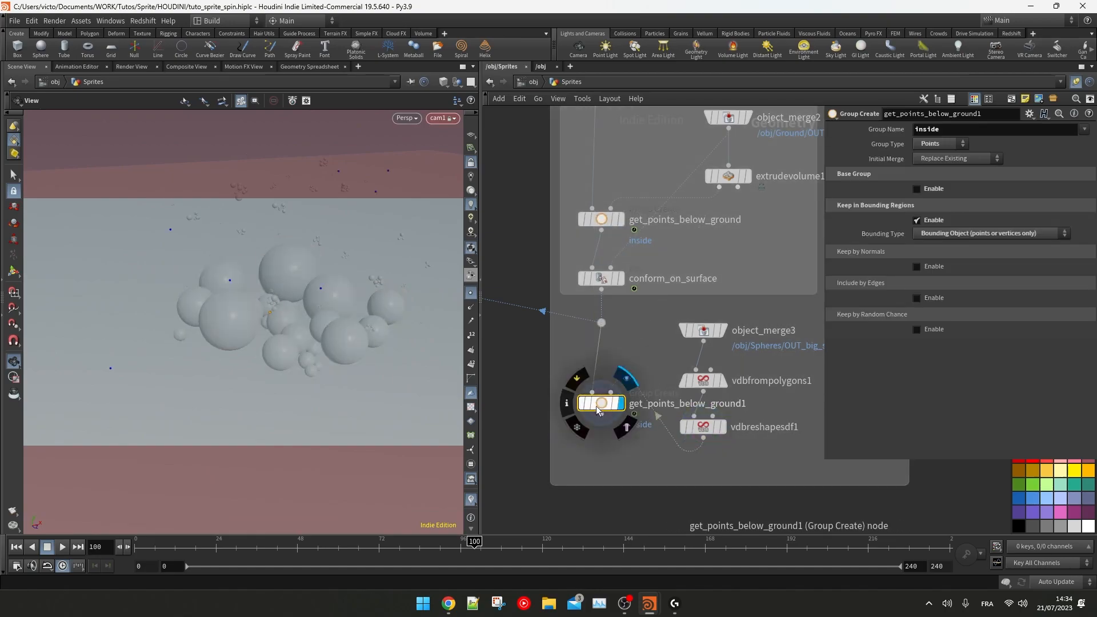
Step: Set get_points_below_ground1's bounding type to Bounding Volume and check the grouped points inside the spheres at different frames
click(918, 221)
click(917, 221)
click(927, 233)
click(939, 282)
drag(334, 297, 240, 341)
scroll(277, 328, up, 5)
scroll(260, 334, down, 4)
drag(366, 553, 361, 552)
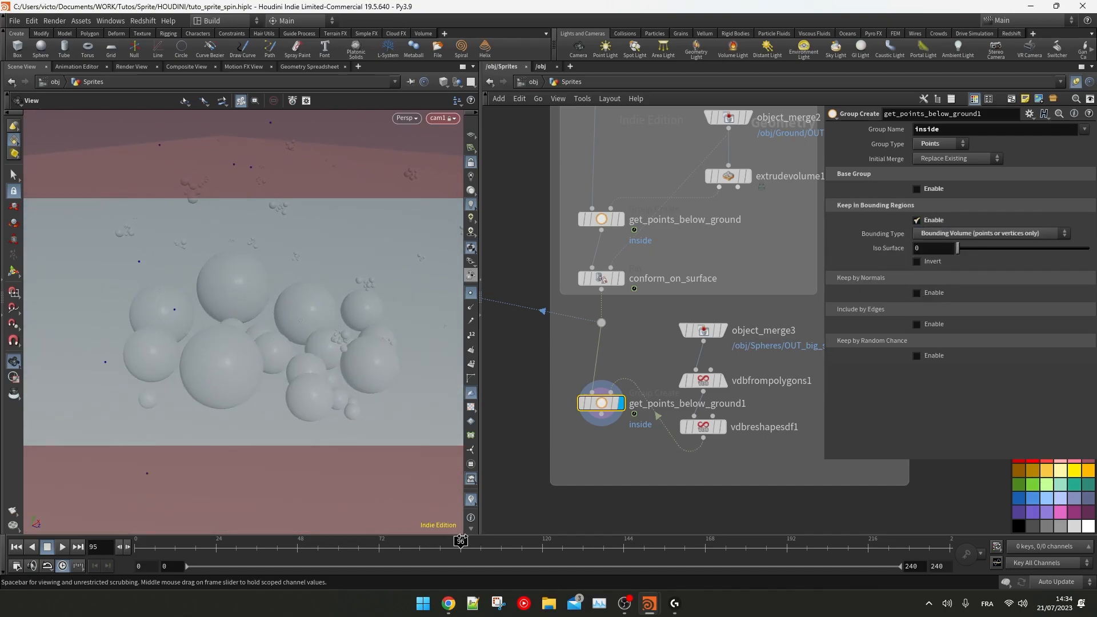
scroll(312, 316, up, 8)
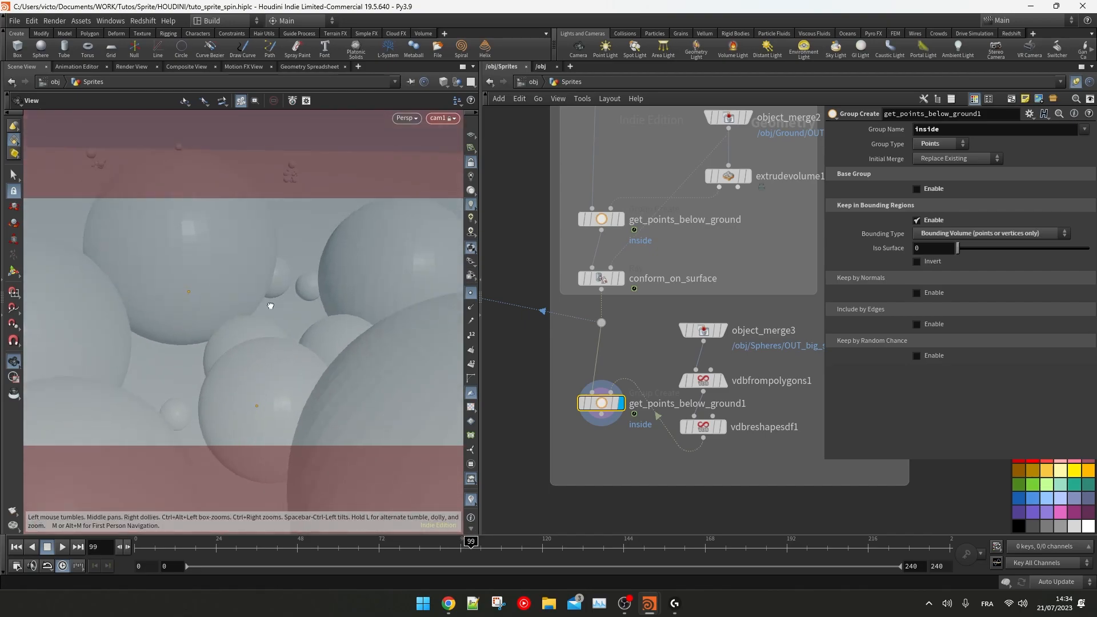
drag(312, 317, 211, 336)
scroll(229, 335, up, 2)
Step: Tidy the sphere VDB nodes and place a duplicate of conform_on_surface after get_points_below_ground1
drag(737, 451, 706, 330)
key(l)
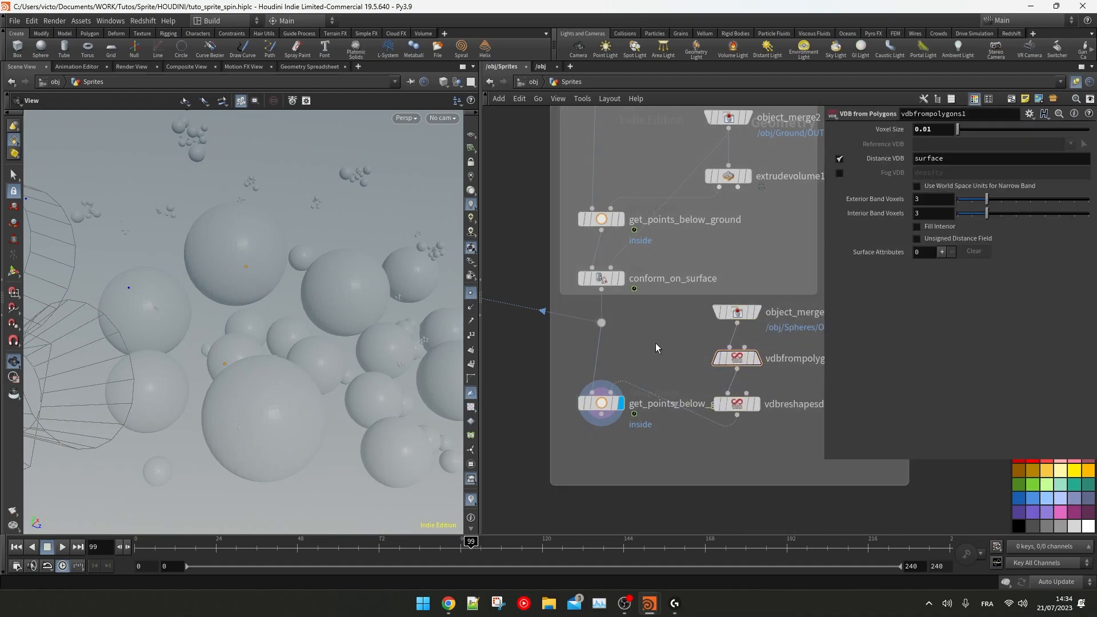
alt+drag(602, 278, 602, 457)
drag(601, 415, 594, 456)
Step: Name the duplicated point group insideSpheres and restrict conform_on_surface1 to that group
click(604, 405)
text(Spheres)
key(Return)
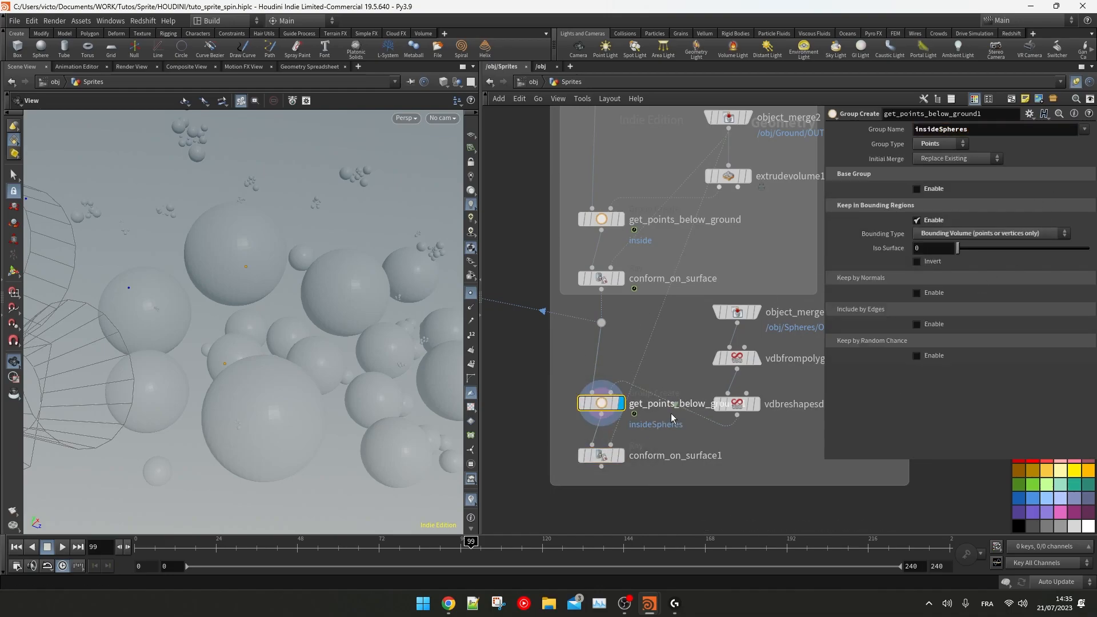
click(602, 455)
click(1052, 153)
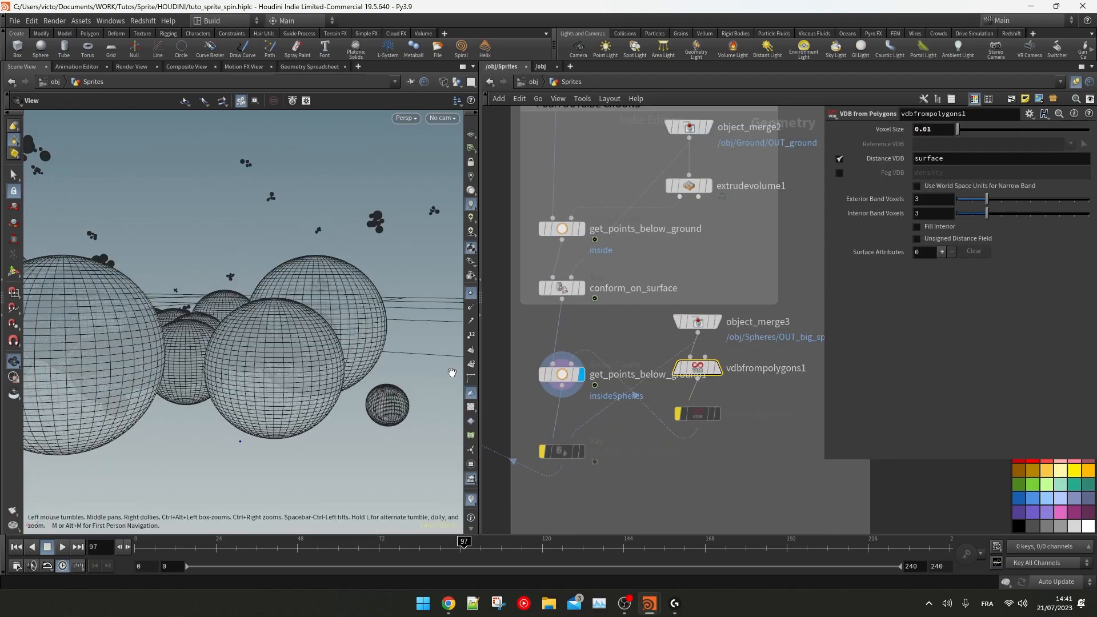
Step: Delete the bypassed VDB Reshape SDF node, feed vdbfrompolygons1 directly into the insideSpheres group node, and check the sprites across frames
click(702, 415)
key(Delete)
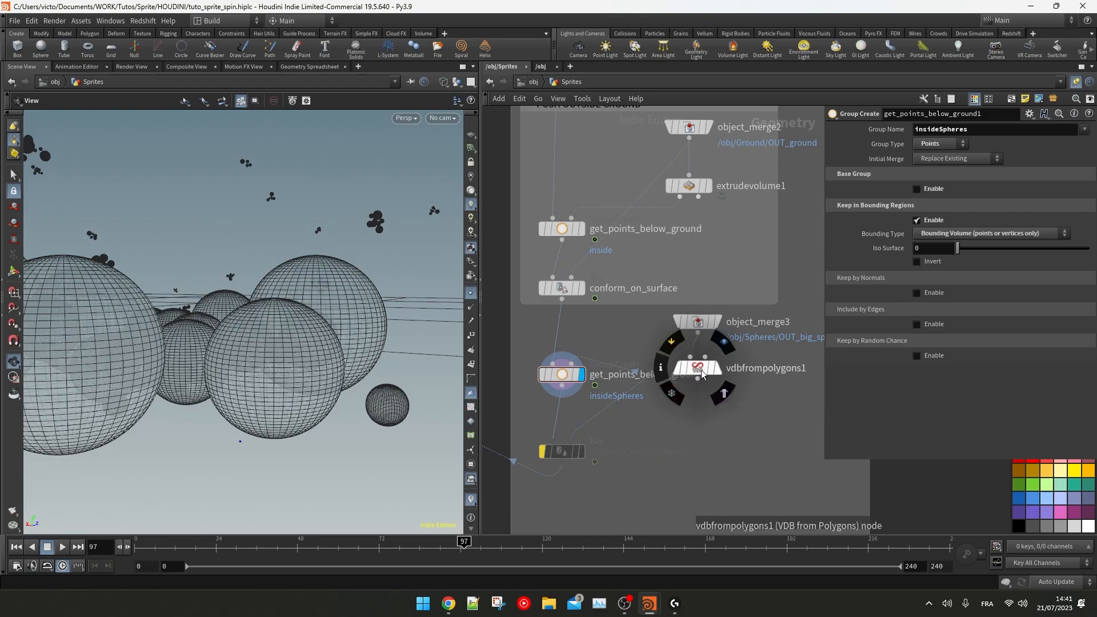
click(703, 375)
click(537, 426)
click(588, 427)
drag(266, 331, 220, 358)
right_drag(220, 358, 262, 368)
drag(262, 367, 268, 382)
drag(311, 541, 292, 540)
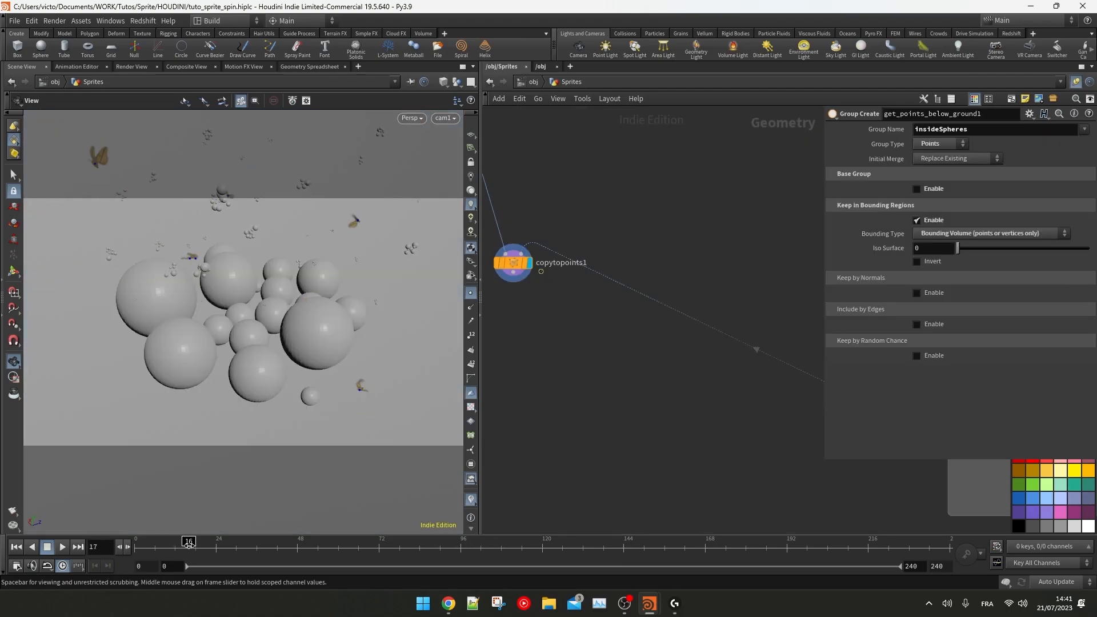
Step: Switch the viewport to wireframe, duplicate extrudevolume1 under object_merge2, and set the displayed copy's depth to .03
key(shift+w)
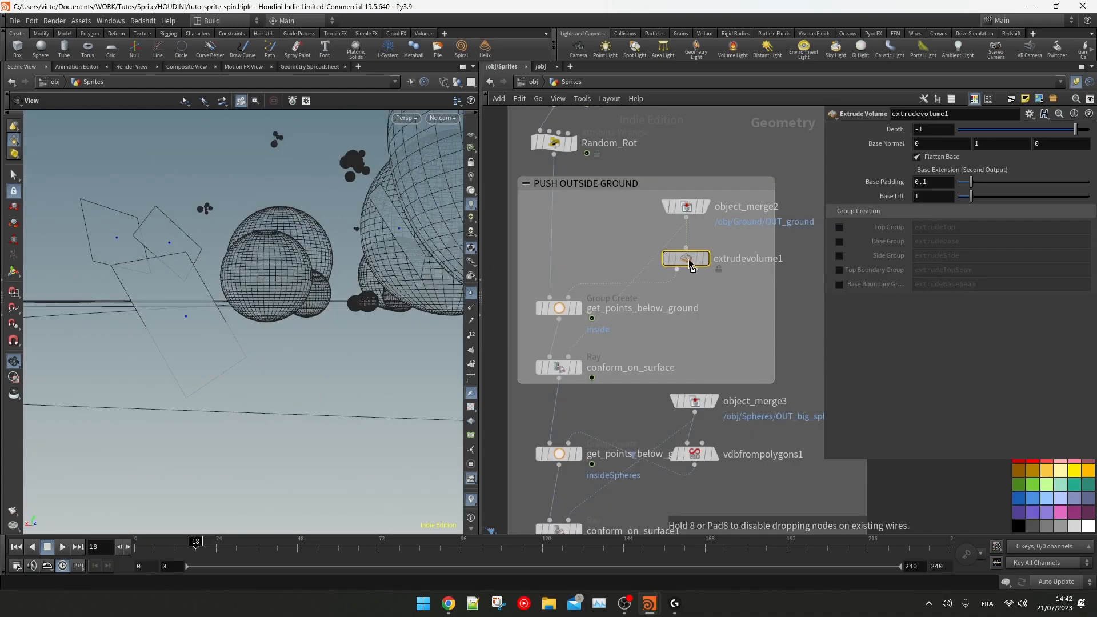
click(685, 255)
alt+drag(708, 262, 787, 297)
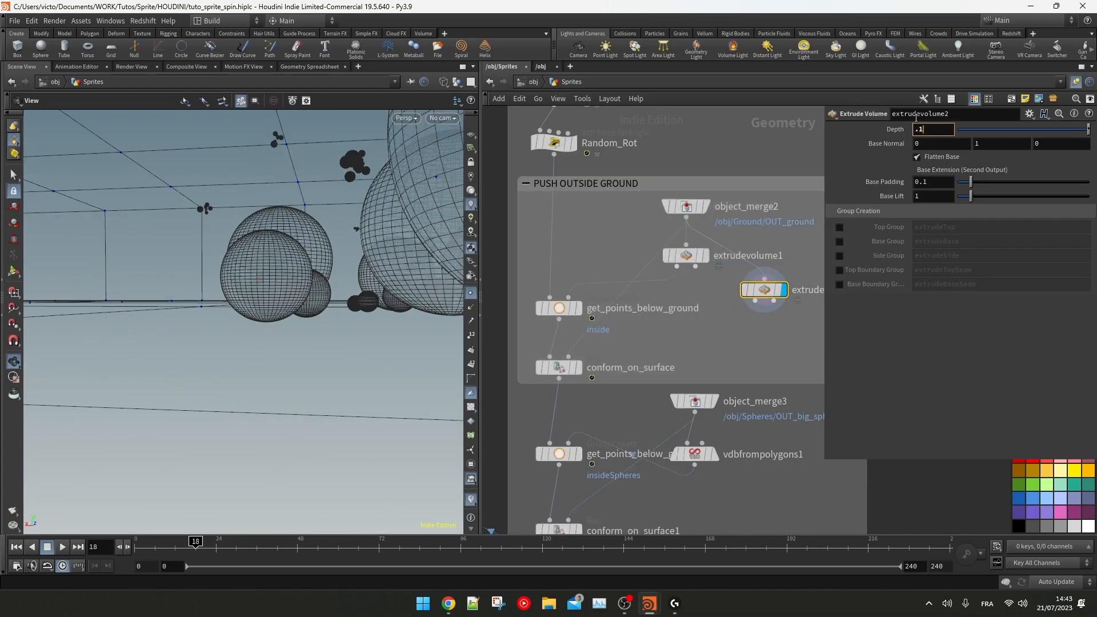
text(1)
key(Return)
text(1)
key(Return)
mouse_move(281, 243)
mouse_down()
mouse_move(292, 210)
mouse_move(294, 251)
mouse_up()
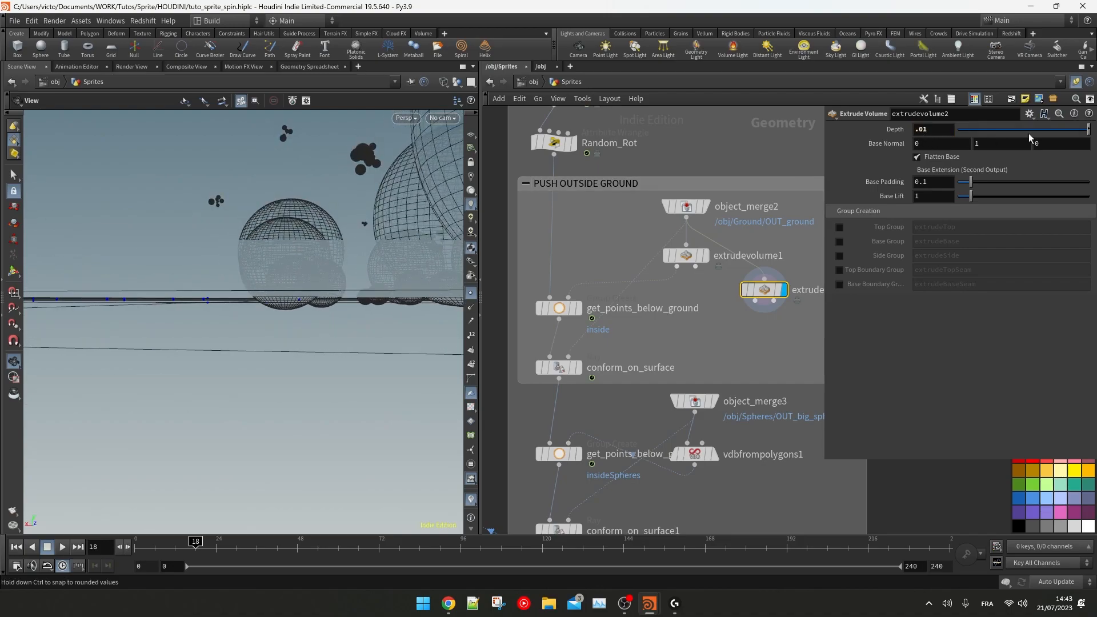
key(Return)
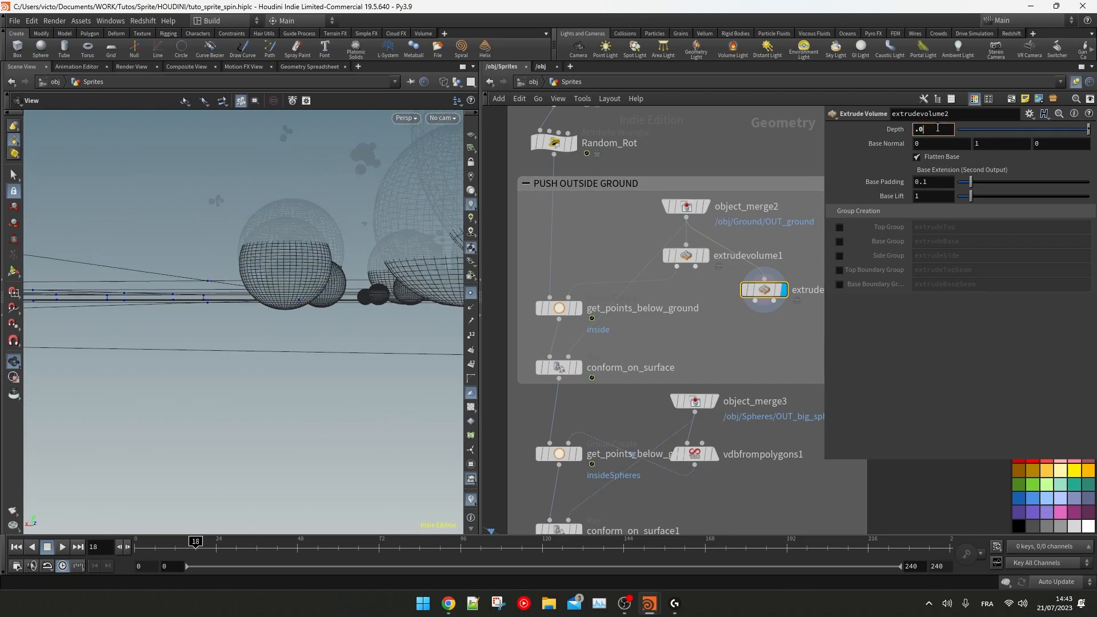
text(3)
key(Return)
drag(295, 270, 297, 281)
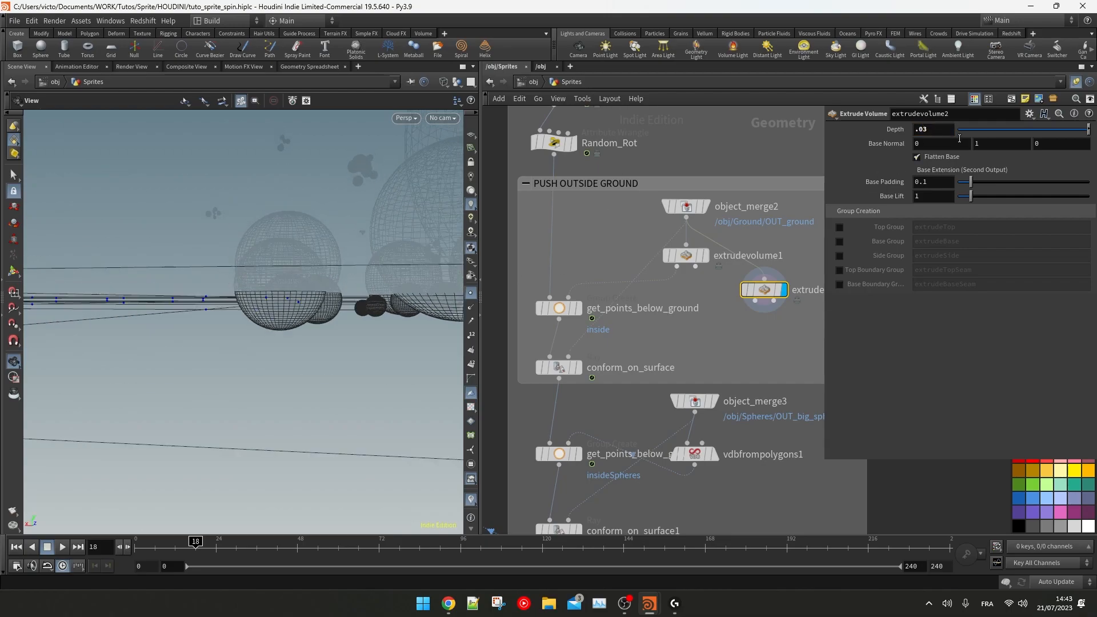
Step: Combine extrudevolume1 and extrudevolume2 with a Merge node and display the result
key(Tab)
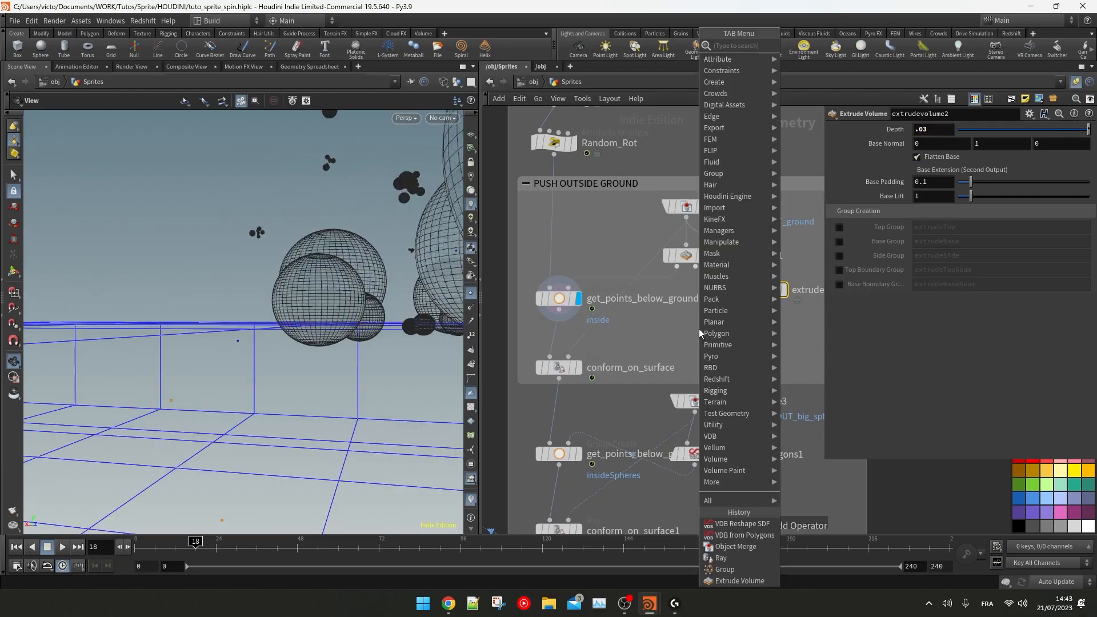
text(merge)
key(Return)
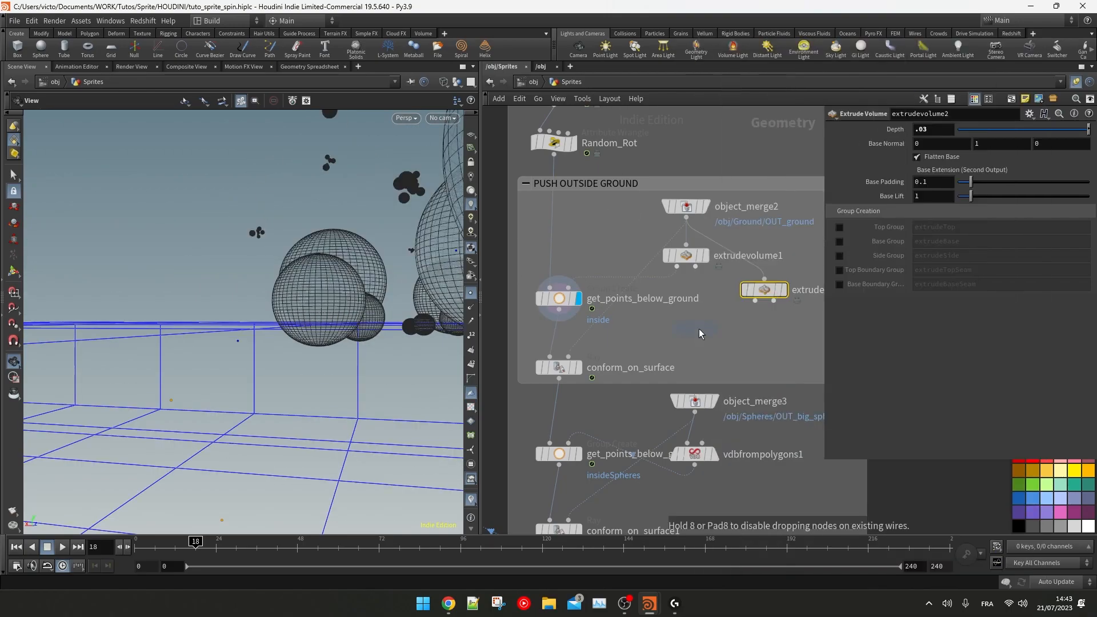
click(716, 318)
drag(755, 300, 733, 309)
click(736, 317)
drag(243, 264, 307, 288)
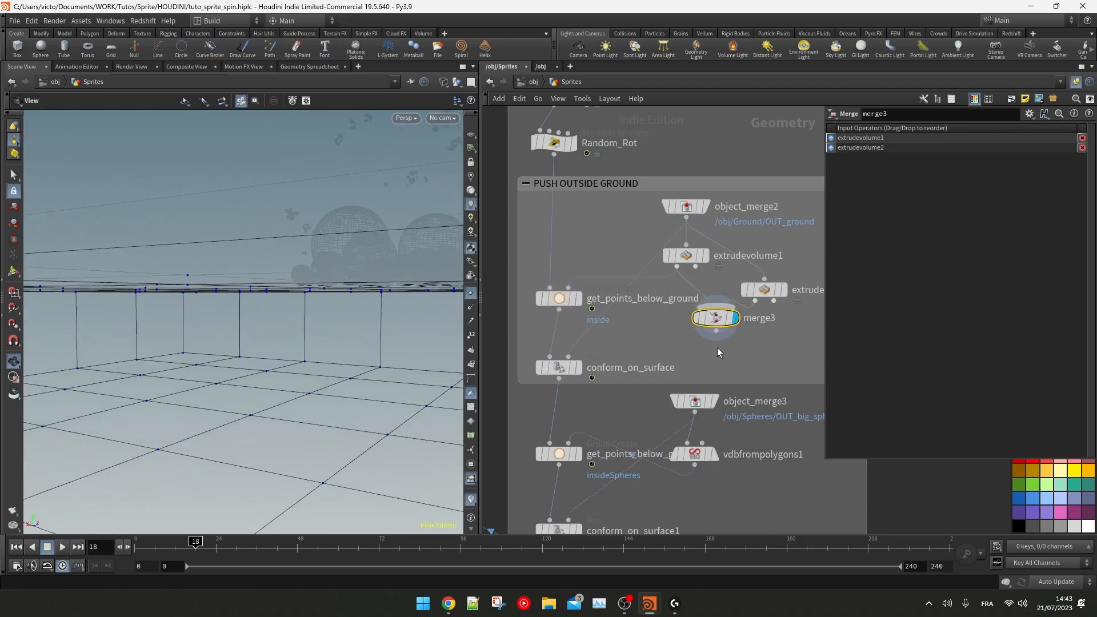
Step: Add a VDB from Polygons node after merge3, display it, and inspect the ground volume in shaded view
key(Tab)
text(vdbf)
click(852, 69)
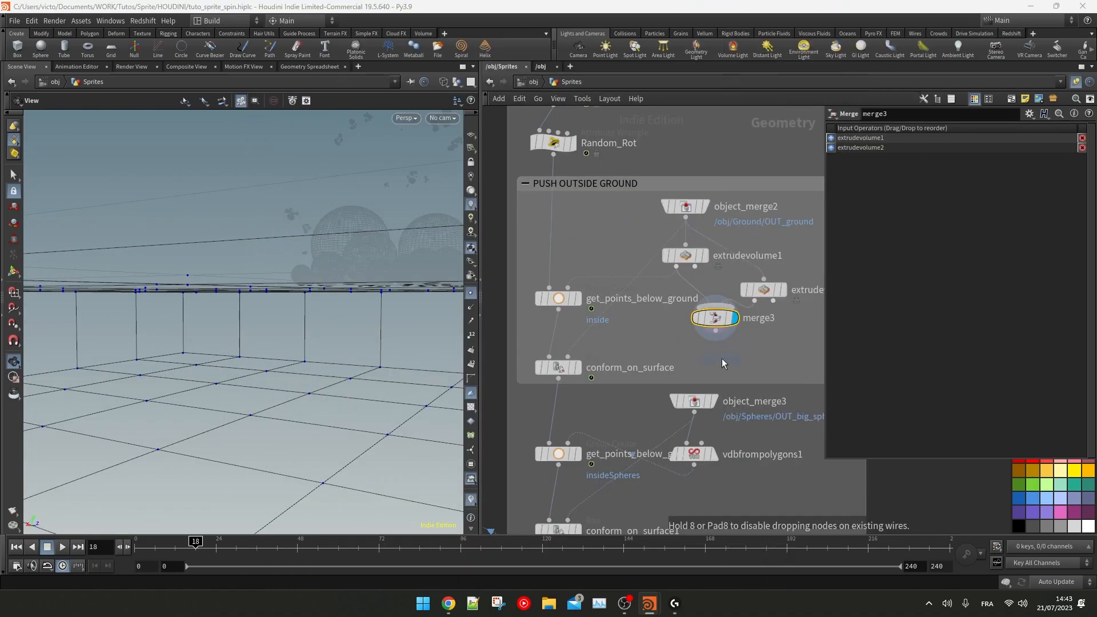
click(723, 358)
key(w)
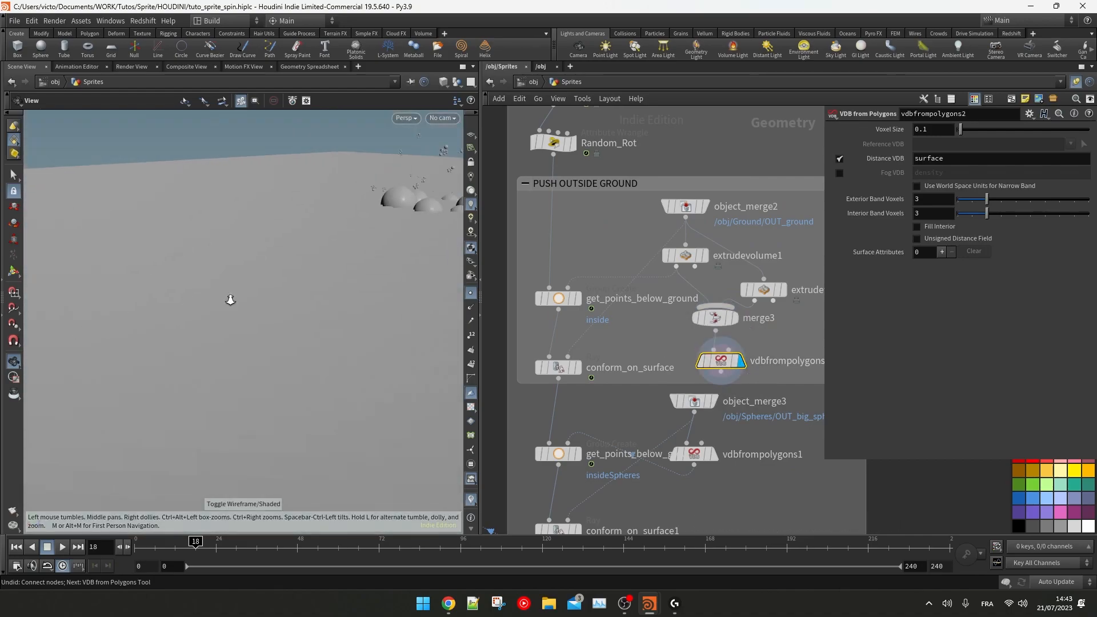
scroll(227, 297, down, 5)
drag(228, 297, 205, 267)
key(Return)
scroll(328, 284, up, 4)
drag(328, 284, 276, 298)
scroll(436, 303, up, 4)
scroll(324, 285, up, 2)
scroll(277, 298, up, 2)
Step: Feed vdbfrompolygons2 into get_points_below_ground, set its bounding type to Bounding Volume, and display the group node
click(722, 372)
click(568, 288)
click(560, 299)
click(936, 234)
click(949, 280)
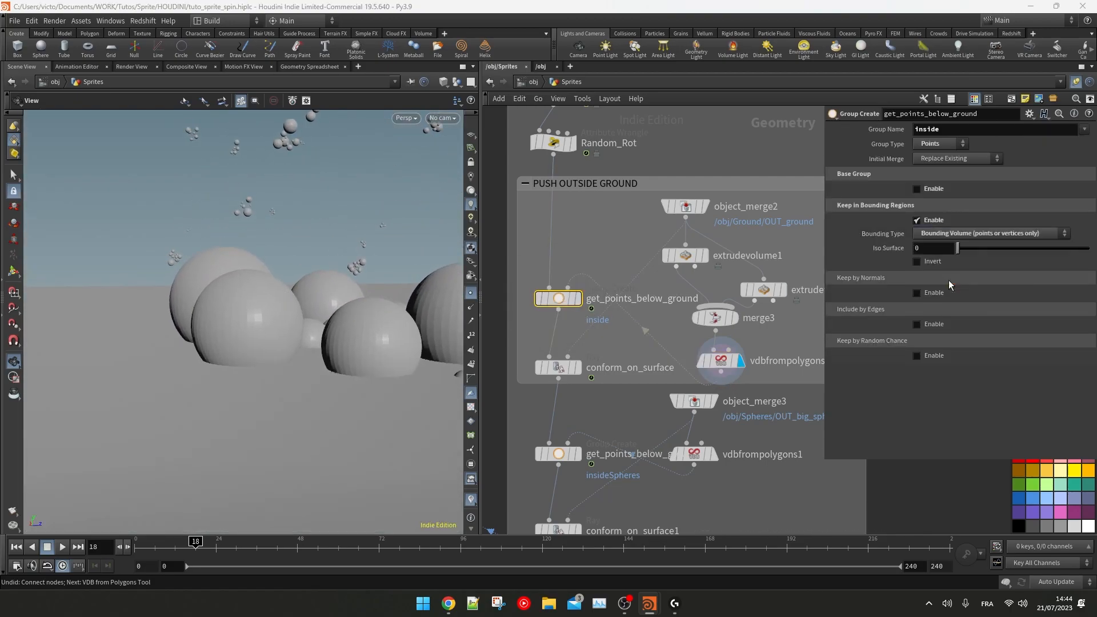
click(576, 298)
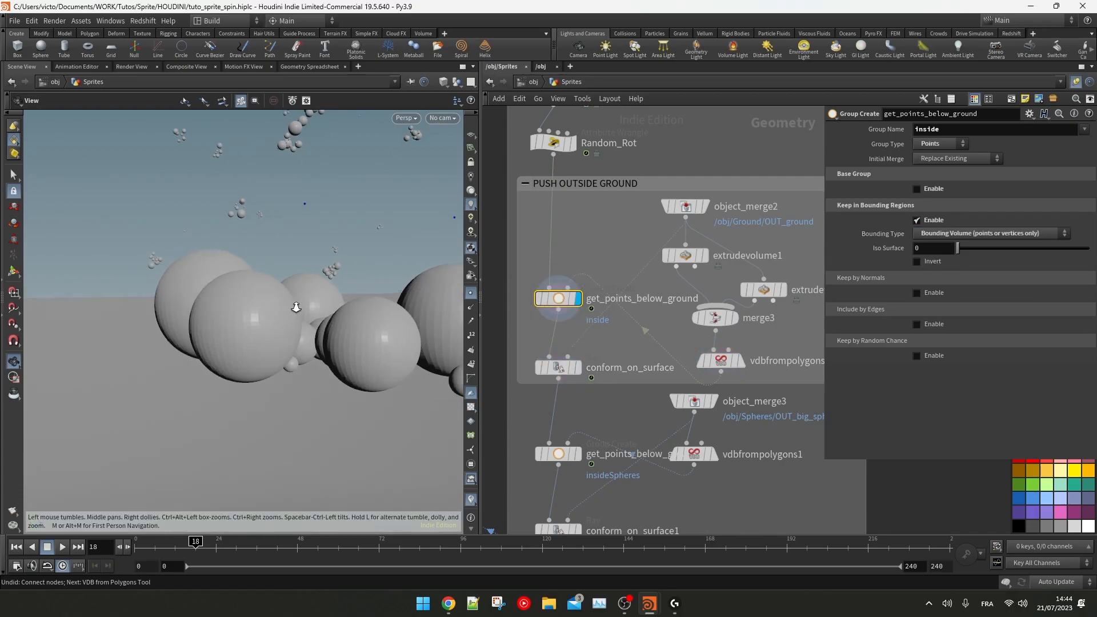
Step: Examine the point positions relative to the ground and spheres in wireframe from several angles
scroll(308, 307, down, 3)
mouse_move(308, 306)
mouse_down()
mouse_move(265, 336)
mouse_move(359, 329)
mouse_up()
key(shift+w)
scroll(163, 367, up, 6)
drag(166, 369, 203, 357)
drag(300, 360, 296, 370)
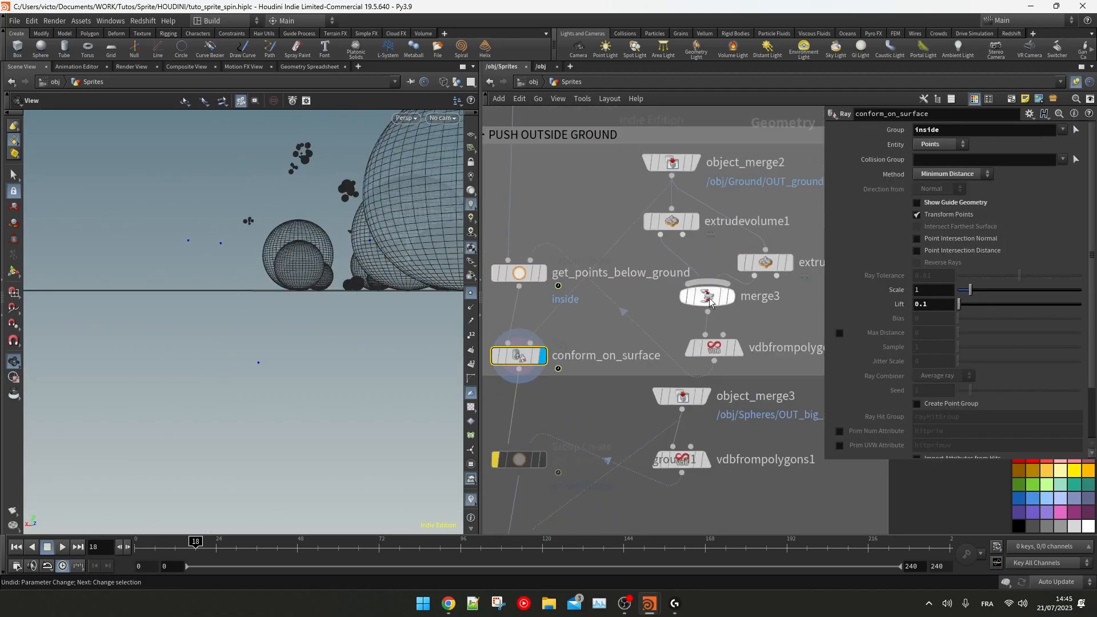
drag(326, 278, 265, 309)
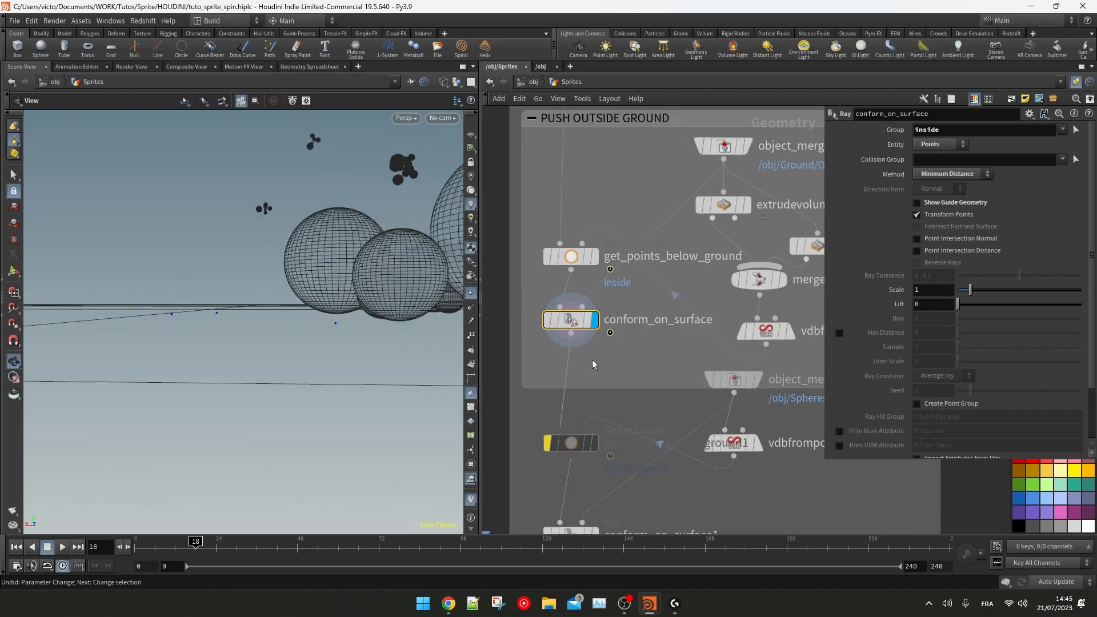
Step: Add an Attribute VOP below conform_on_surface, restrict it to the inside group, and display it
key(Tab)
text(avop)
key(Return)
click(572, 386)
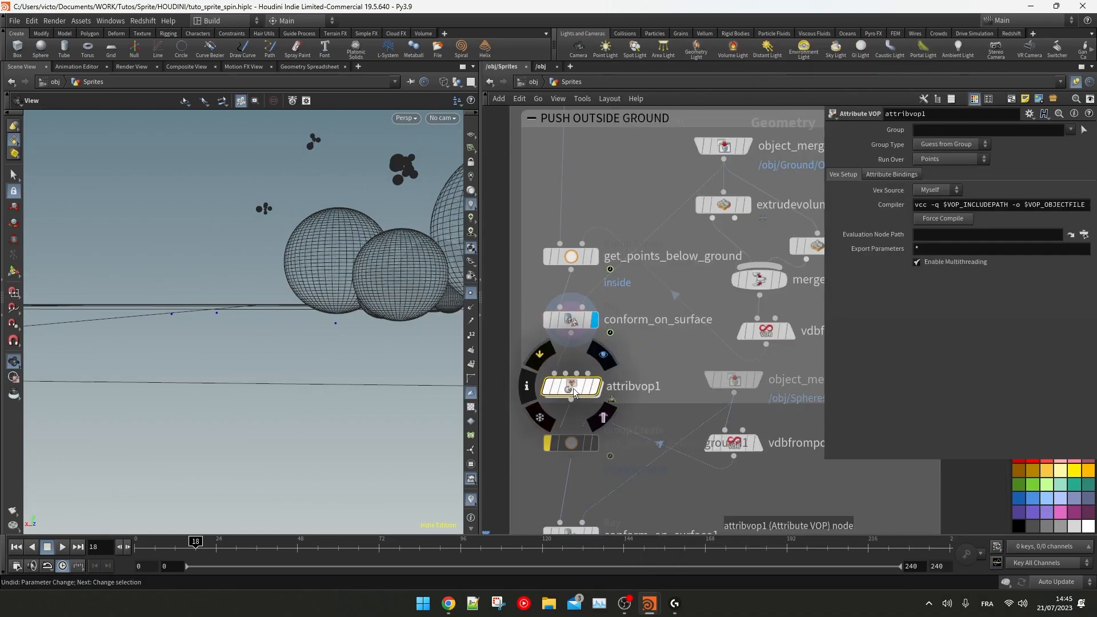
drag(575, 390, 575, 384)
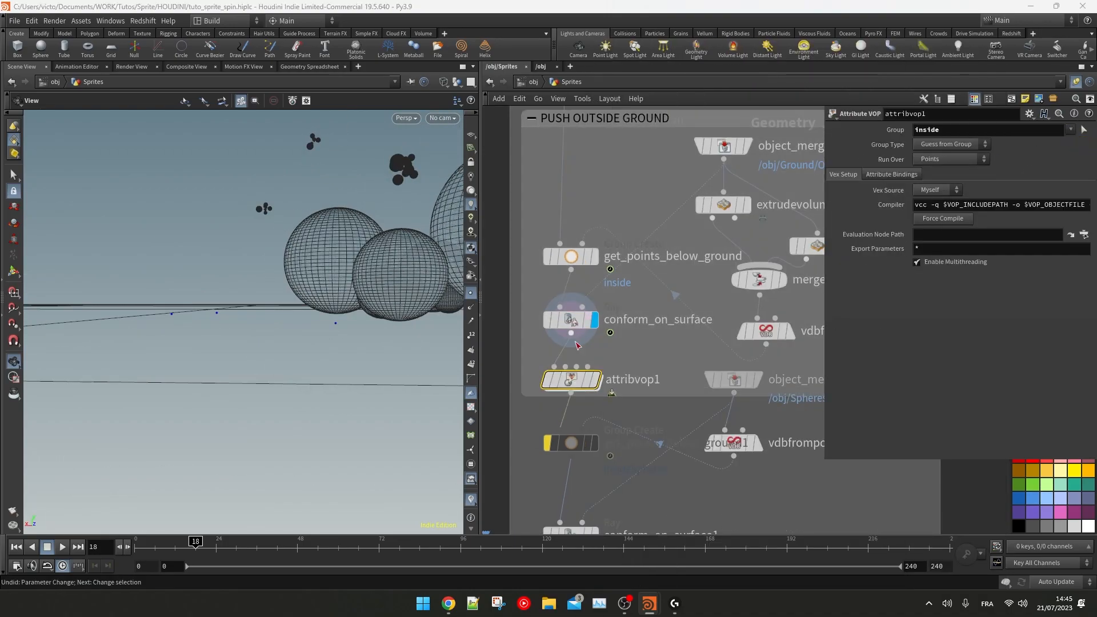
double_click(582, 385)
key(Tab)
key(Escape)
key(u)
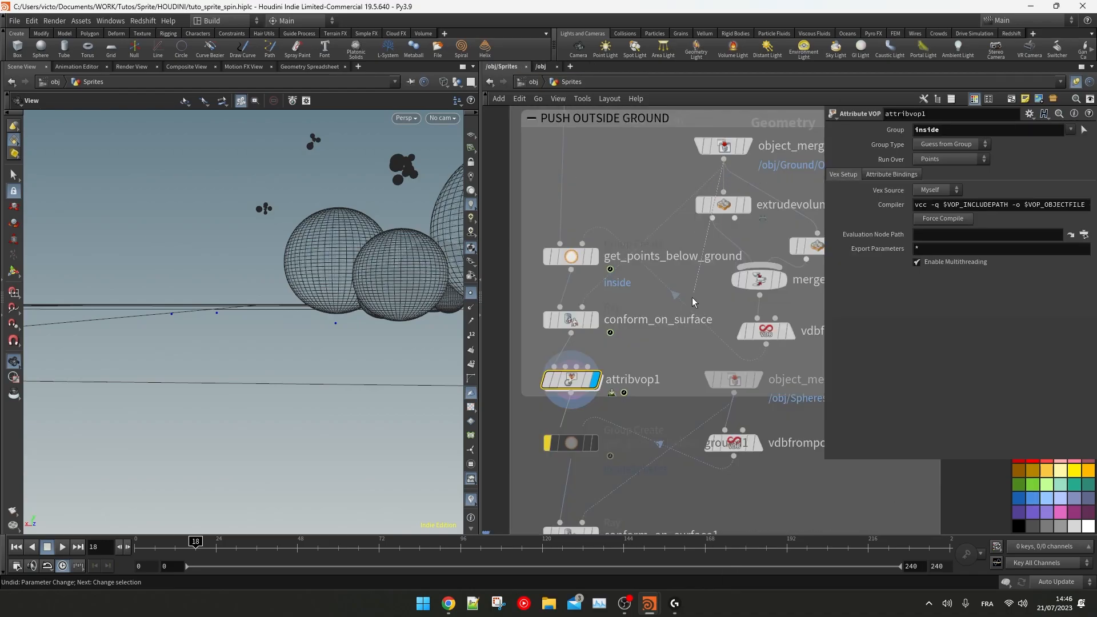
Step: Inside the Attribute VOP, add an XYZ Distance node fed by OpInput2 and the point position P
key(i)
key(Tab)
text(xyz)
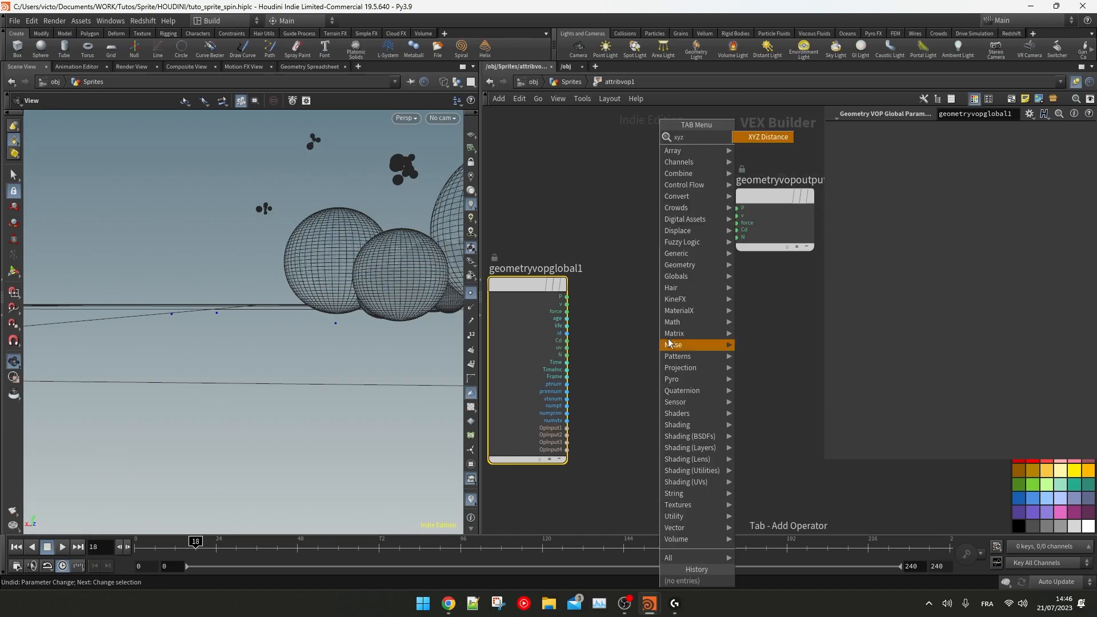
key(Return)
click(639, 370)
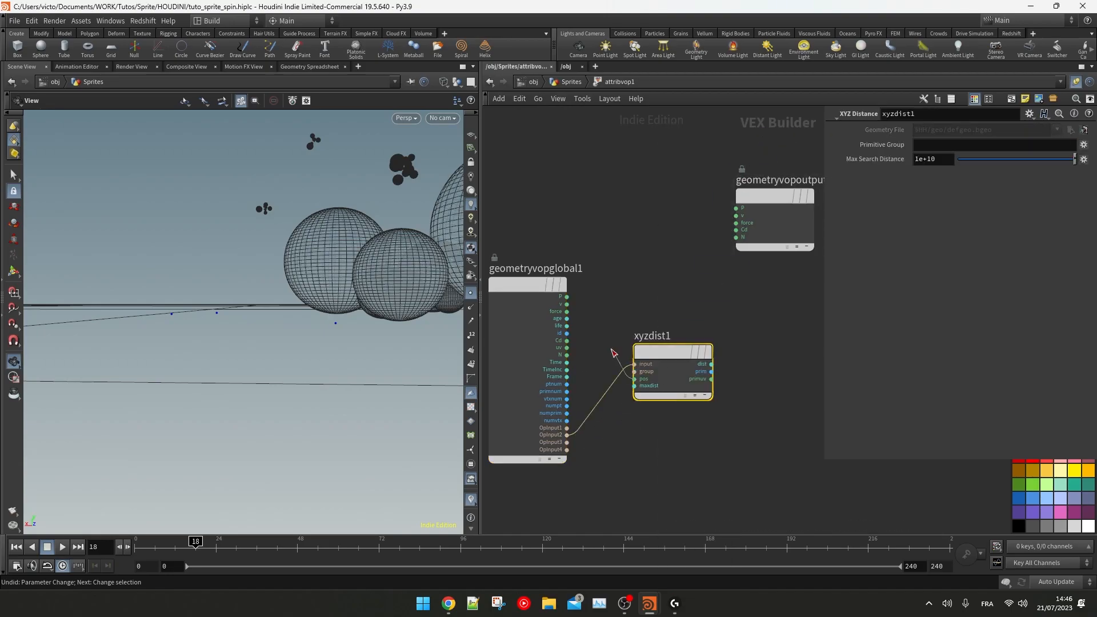
Step: Add a Primitive Attribute (primuv) node beside the XYZ Distance node
middle_drag(626, 382, 549, 393)
key(Tab)
text(primuv)
key(Return)
click(688, 328)
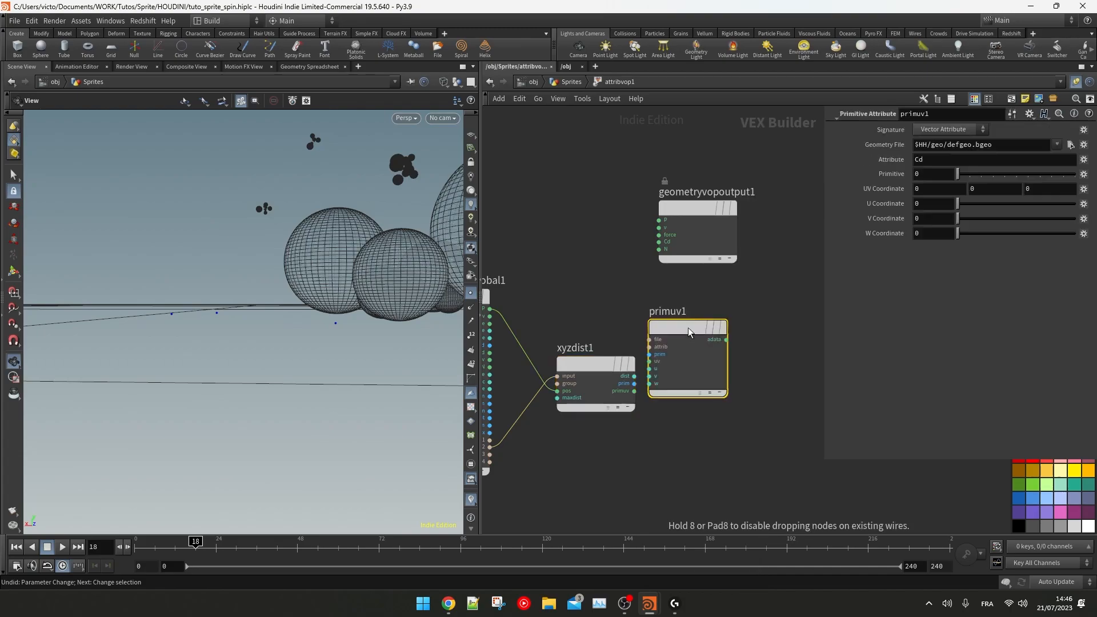
drag(688, 327, 725, 336)
Step: Wire OpInput2, prim and primuv into the Primitive Attribute node's file, prim and uv inputs, and set its attribute to N
click(686, 349)
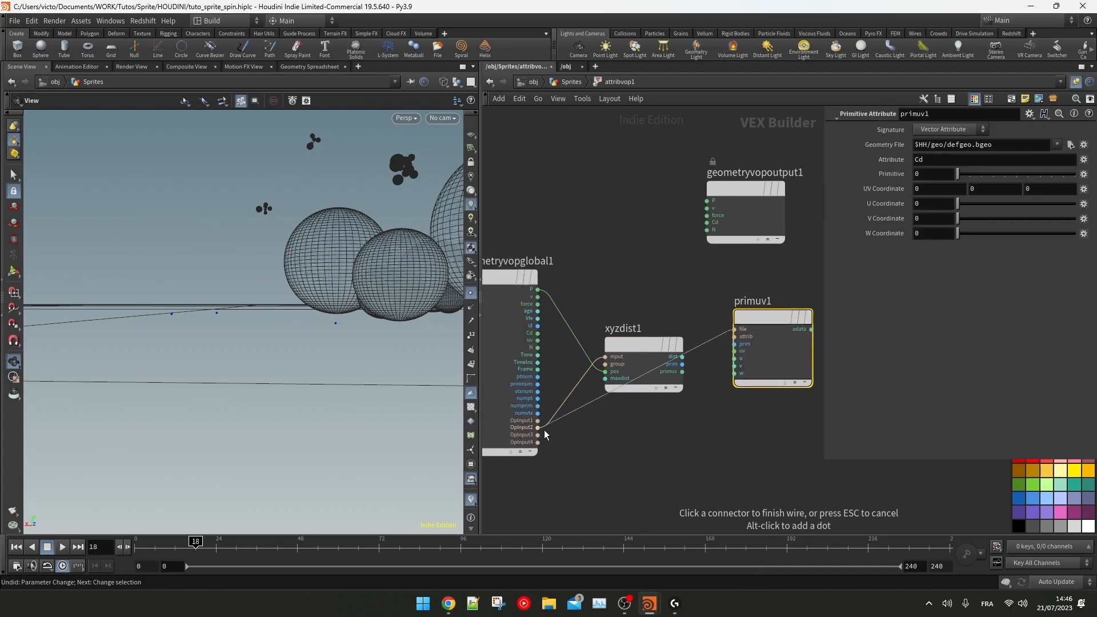
click(538, 427)
click(734, 352)
click(682, 364)
click(733, 345)
middle_drag(707, 292, 664, 292)
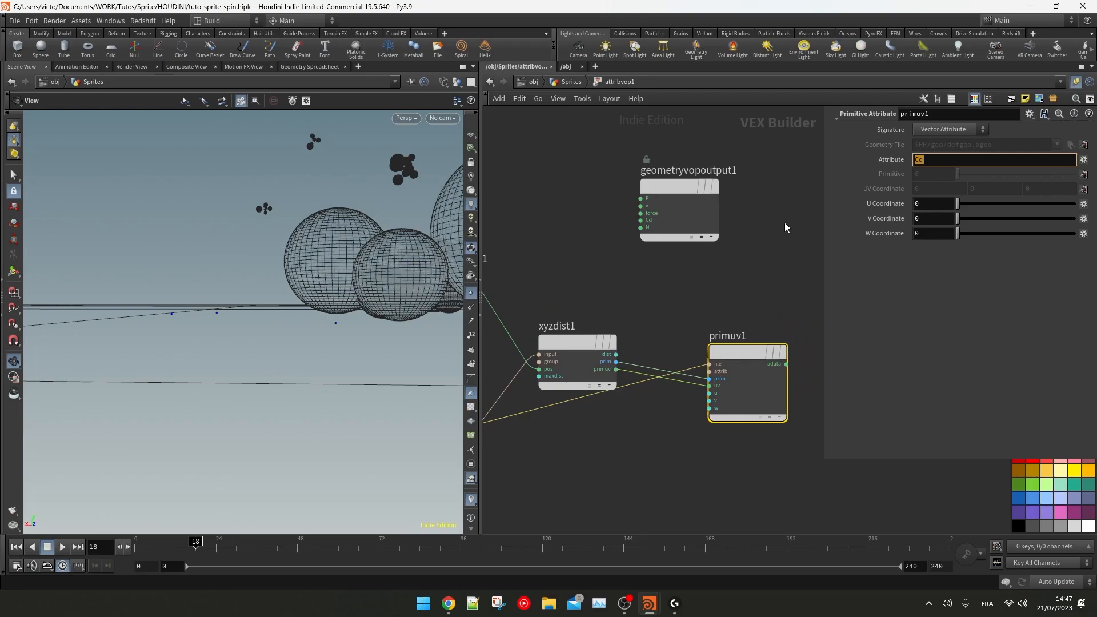
text(N)
key(Return)
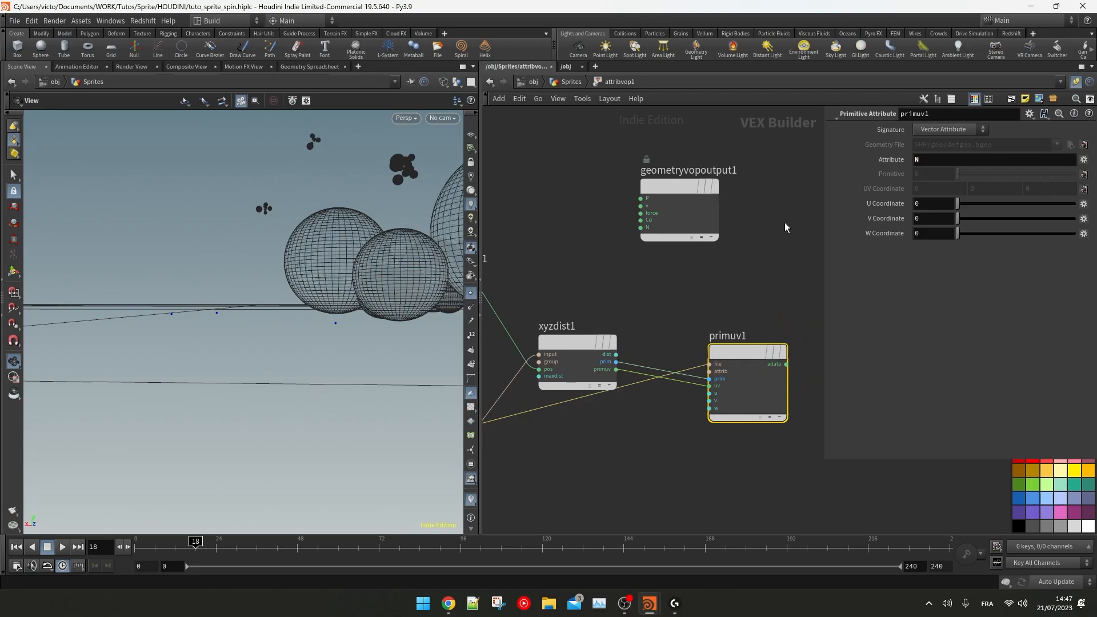
Step: Add a Displace Along Normal node and connect its displaced position to the geometry output's P
middle_drag(809, 296, 654, 291)
key(Tab)
text(prim)
key(Escape)
key(Tab)
text(displ)
key(Return)
click(654, 286)
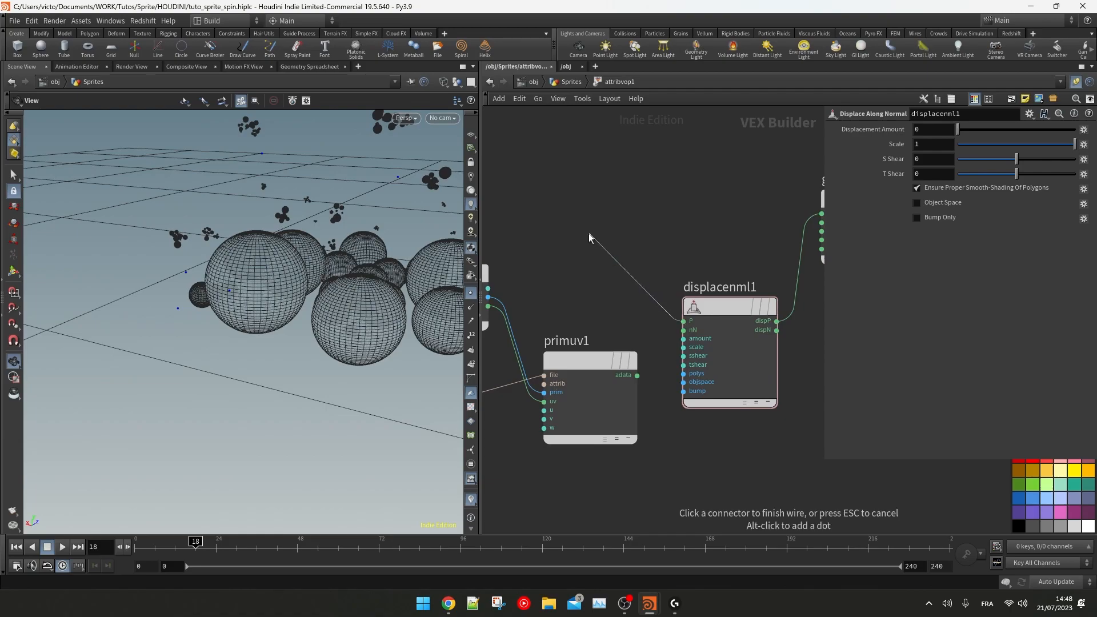
Step: Wire the position and sampled normal into the Displace Along Normal node and set its displacement amount to 0.063
scroll(758, 320, up, 2)
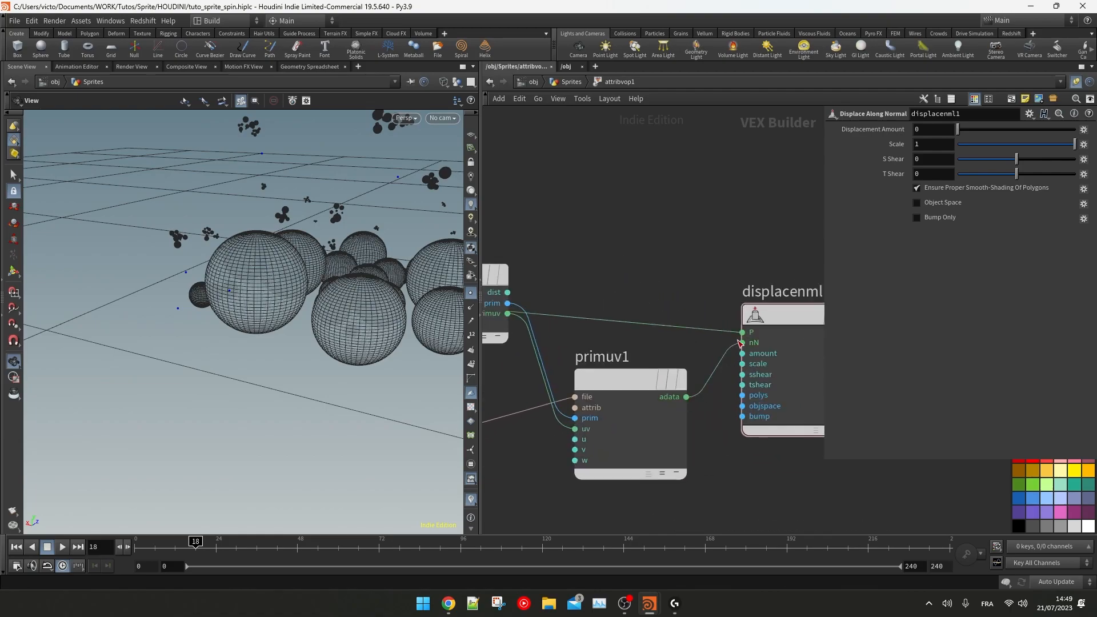
middle_drag(740, 342, 629, 354)
click(686, 327)
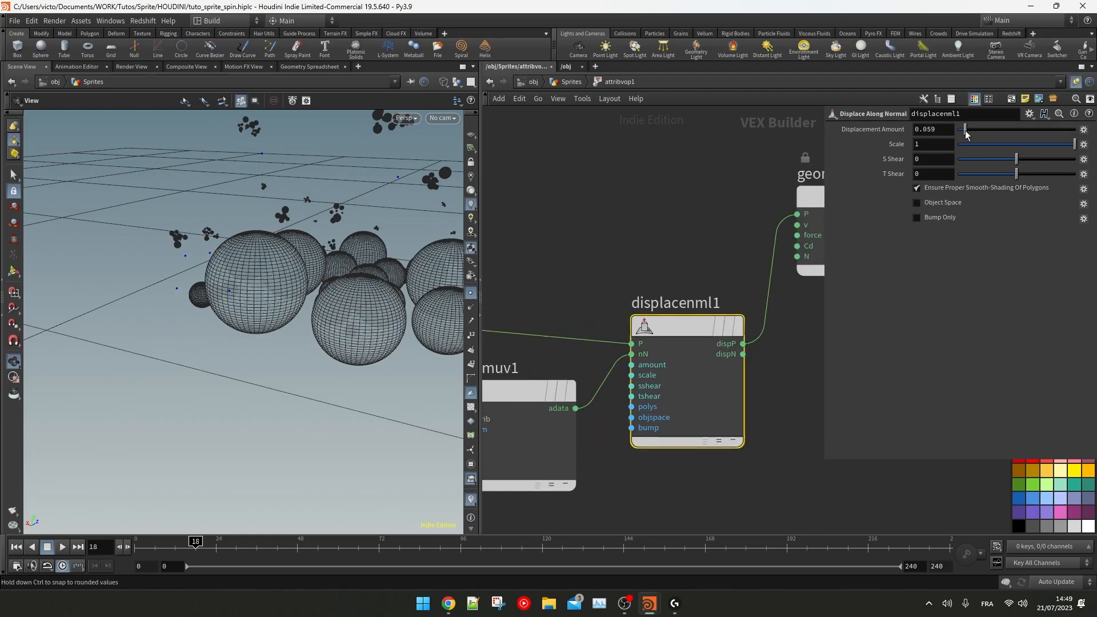
drag(965, 133, 967, 133)
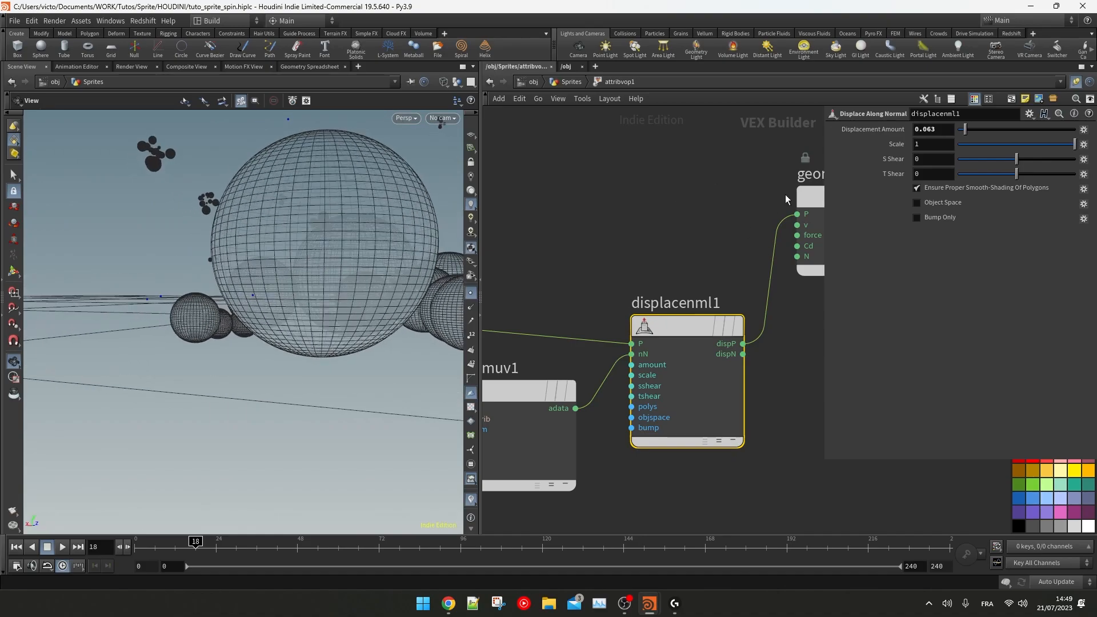
Step: Return to the Sprites network and display copytopoints1 to examine the displaced sprites near the spheres
click(572, 82)
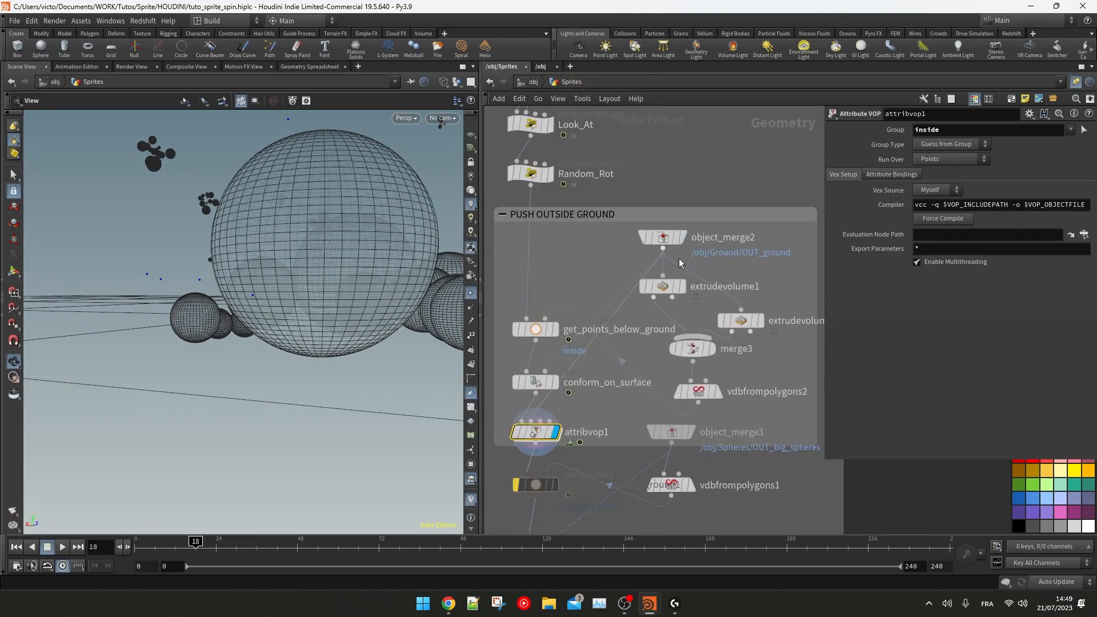
scroll(632, 384, up, 1)
middle_drag(628, 431, 661, 399)
drag(661, 399, 607, 289)
drag(619, 294, 618, 320)
scroll(343, 285, down, 5)
click(618, 321)
middle_drag(491, 303, 565, 338)
click(521, 335)
drag(245, 258, 260, 286)
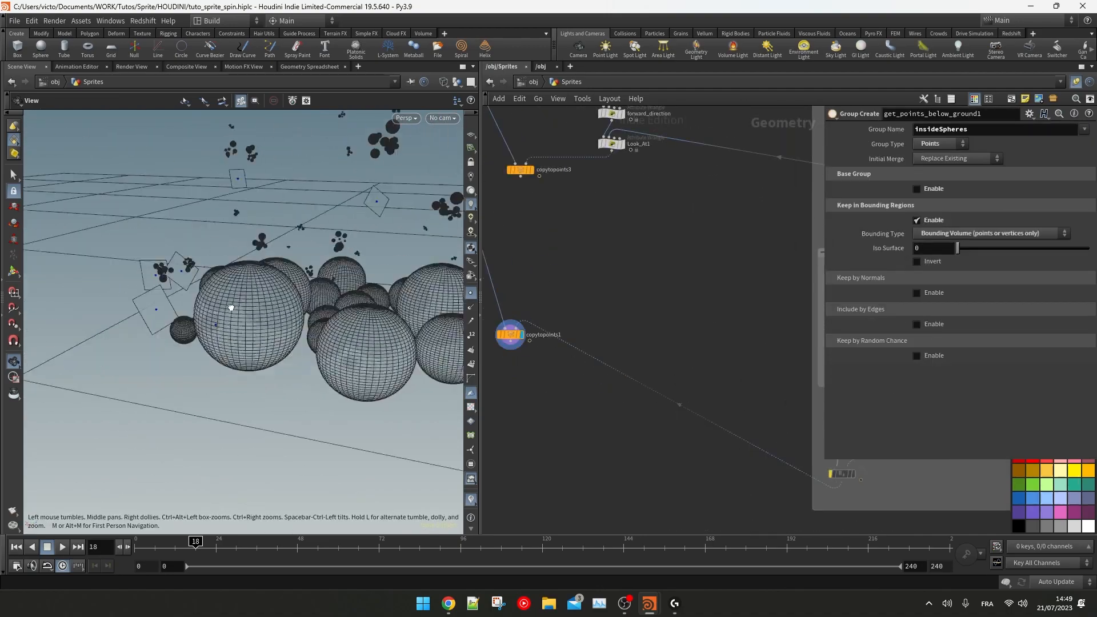
Step: Enable and display get_points_below_ground1, and inspect the scene at frame 23 through the camera and in free view
middle_drag(783, 400, 646, 377)
scroll(674, 395, up, 5)
click(677, 378)
click(457, 83)
click(491, 117)
drag(195, 548, 213, 548)
click(458, 82)
click(492, 105)
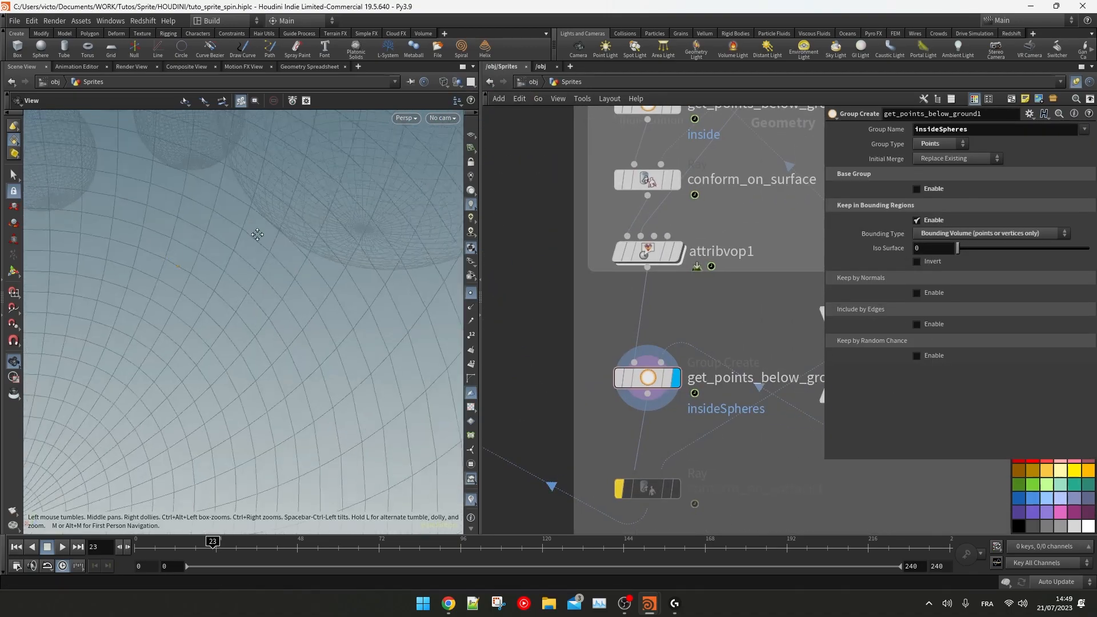
Step: Enable and display conform_on_surface1, and move it closer to get_points_below_ground1
scroll(242, 211, down, 5)
click(647, 489)
click(619, 489)
click(676, 489)
drag(659, 497, 658, 476)
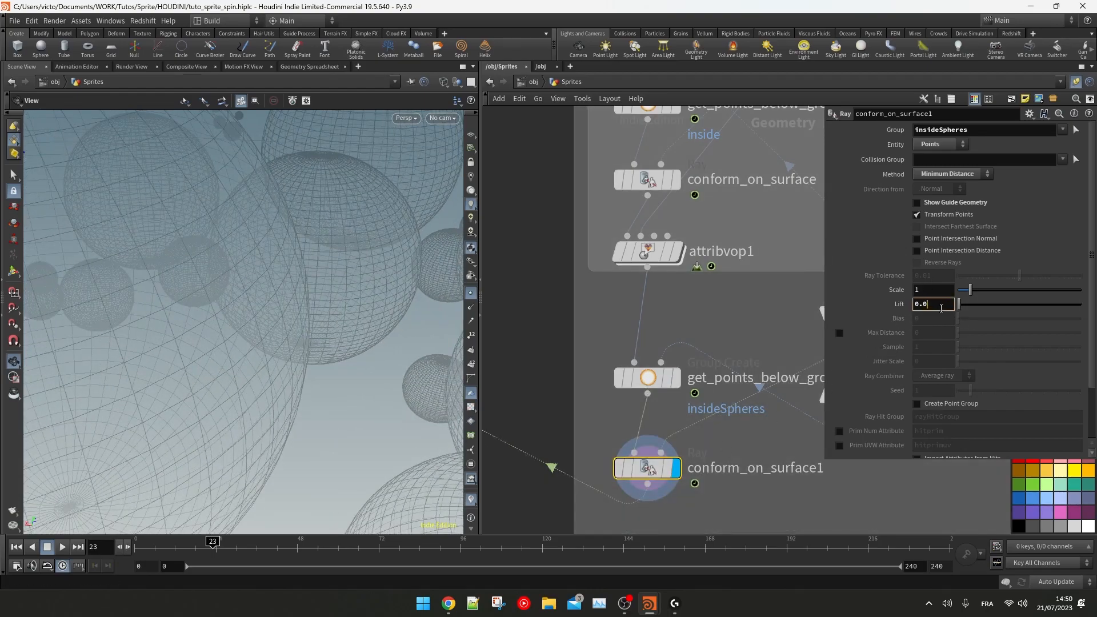
scroll(333, 338, down, 10)
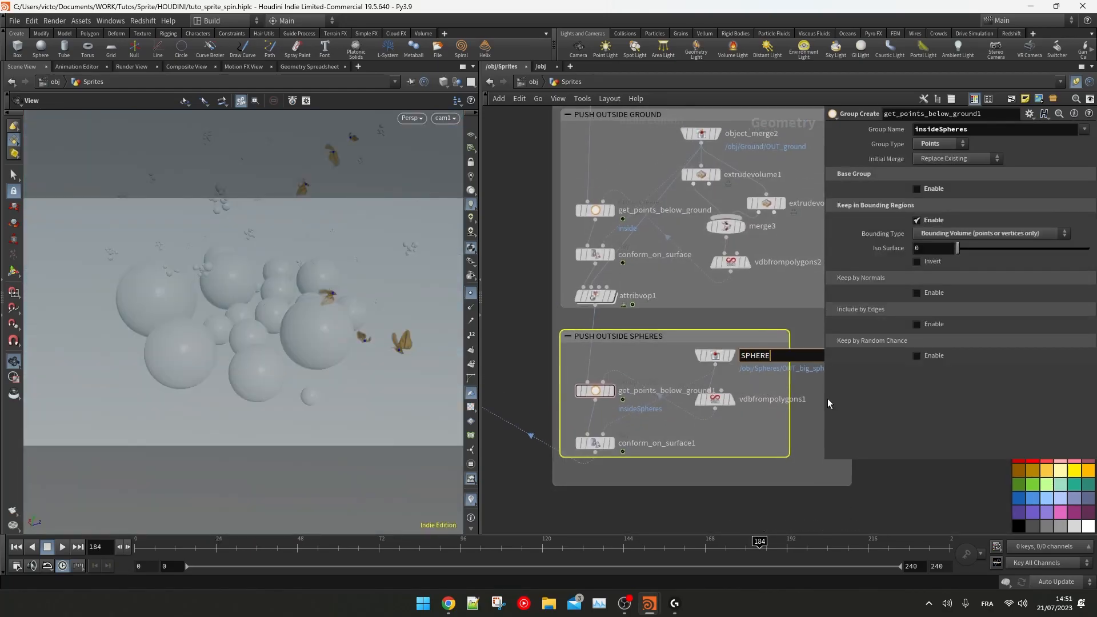
Step: Rename object_merge2 as GROUND and tidy the node layout in the PUSH OUTSIDE GROUND box
middle_drag(760, 172, 726, 257)
click(718, 220)
text(GROUND)
key(Return)
drag(732, 290, 753, 271)
drag(627, 316, 656, 318)
Step: Rename attribvop1 as displace_along_normal
scroll(732, 318, down, 2)
click(622, 433)
click(596, 352)
text(displace_along_normal)
key(Return)
Step: Return to the object level and add a ROP Network below cam1
middle_drag(702, 378, 891, 486)
click(345, 547)
scroll(649, 318, down, 7)
scroll(651, 320, up, 4)
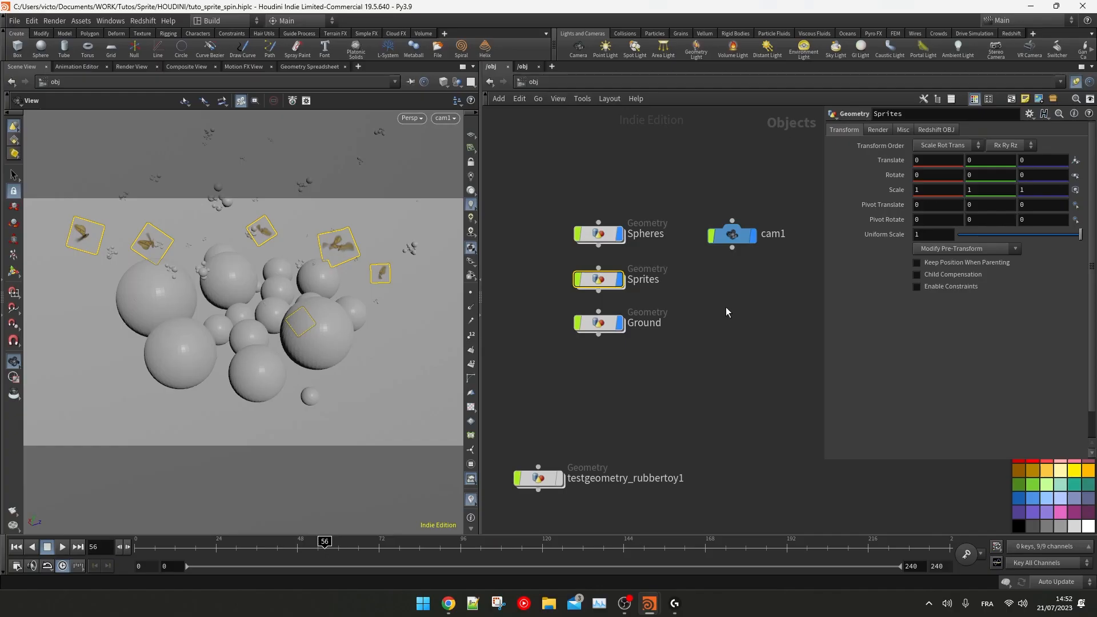
key(Tab)
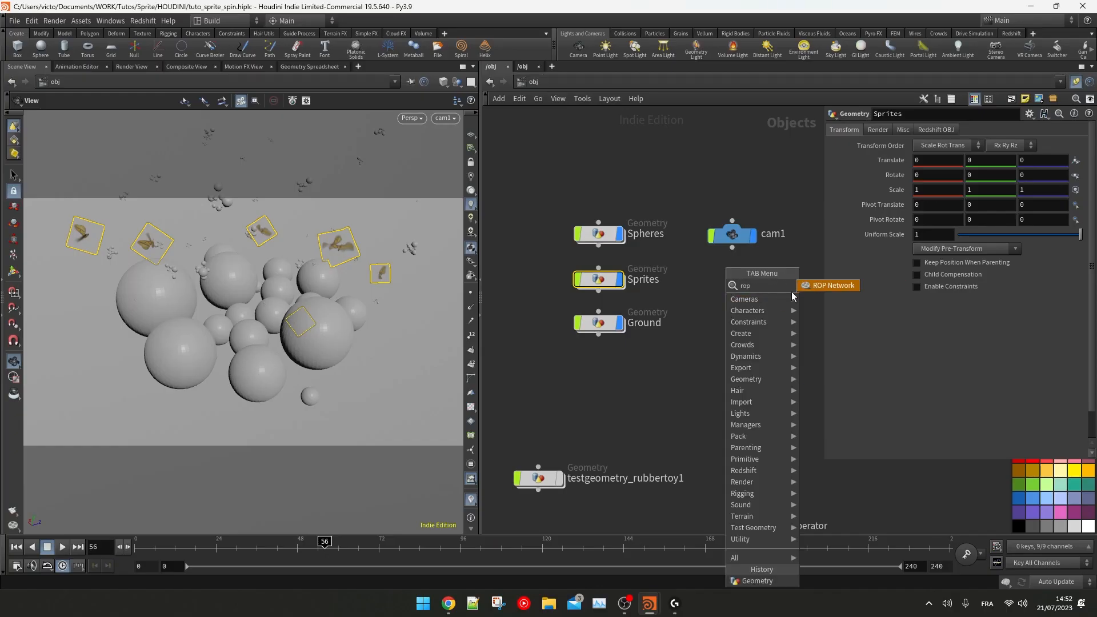
click(786, 293)
click(734, 290)
Step: Inside the ROP Network, add a Redshift ROP
double_click(721, 303)
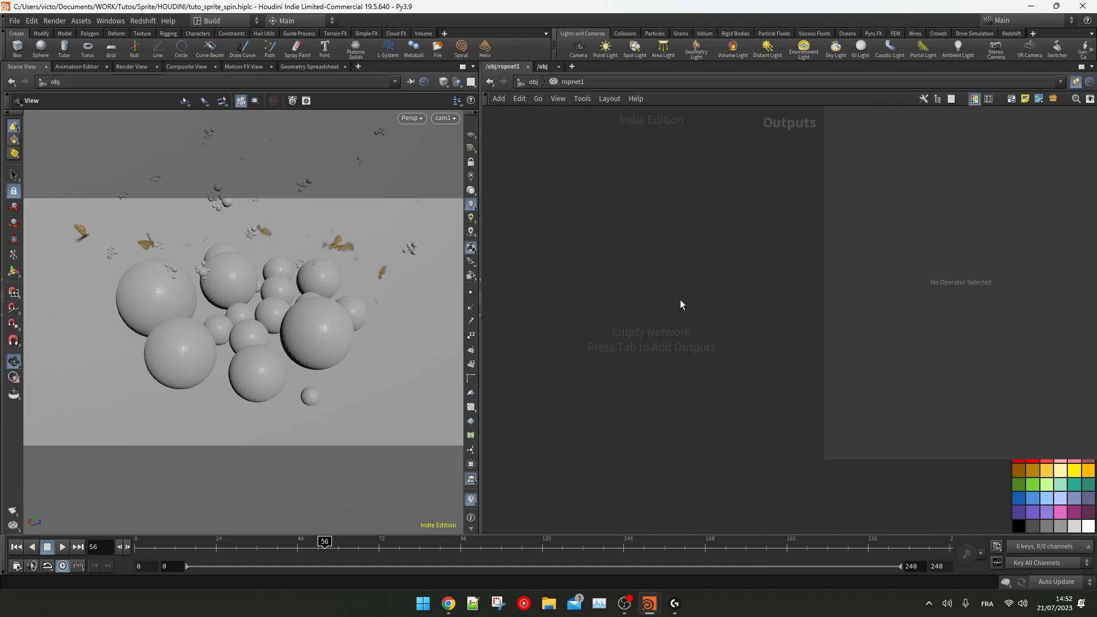
key(Tab)
text(reds)
click(821, 313)
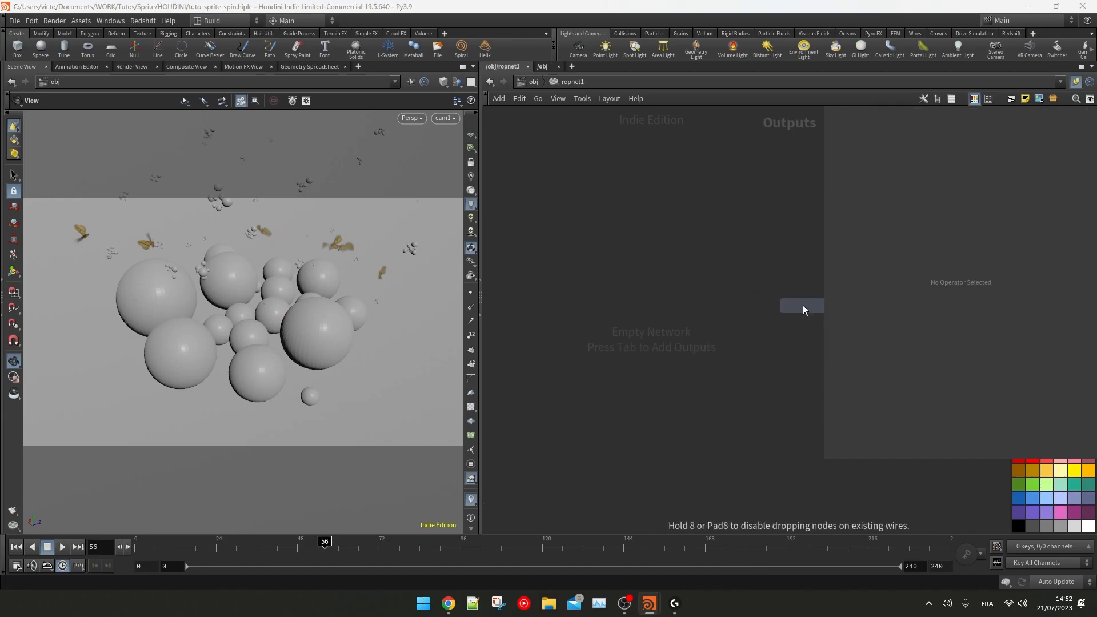
click(648, 277)
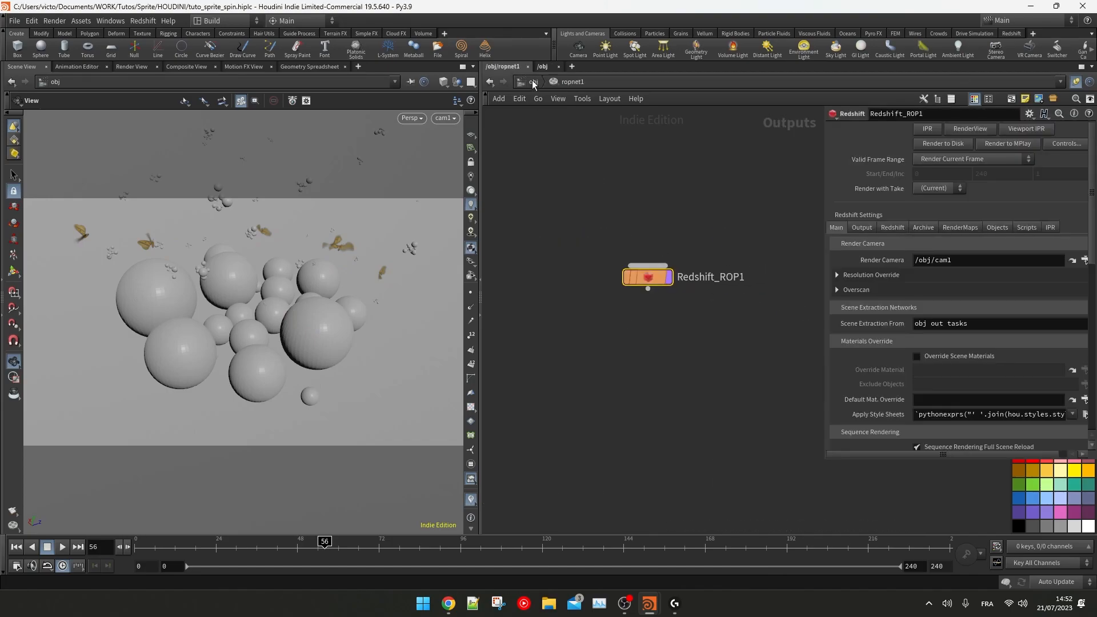
Step: Back at the object level, add a Material Network below the ROP Network
click(532, 82)
key(Tab)
text(matn)
key(Return)
key(Return)
drag(740, 330, 727, 329)
Step: Add a Redshift dome light below the Material Network and start the Redshift render in the viewport
middle_drag(678, 194, 670, 238)
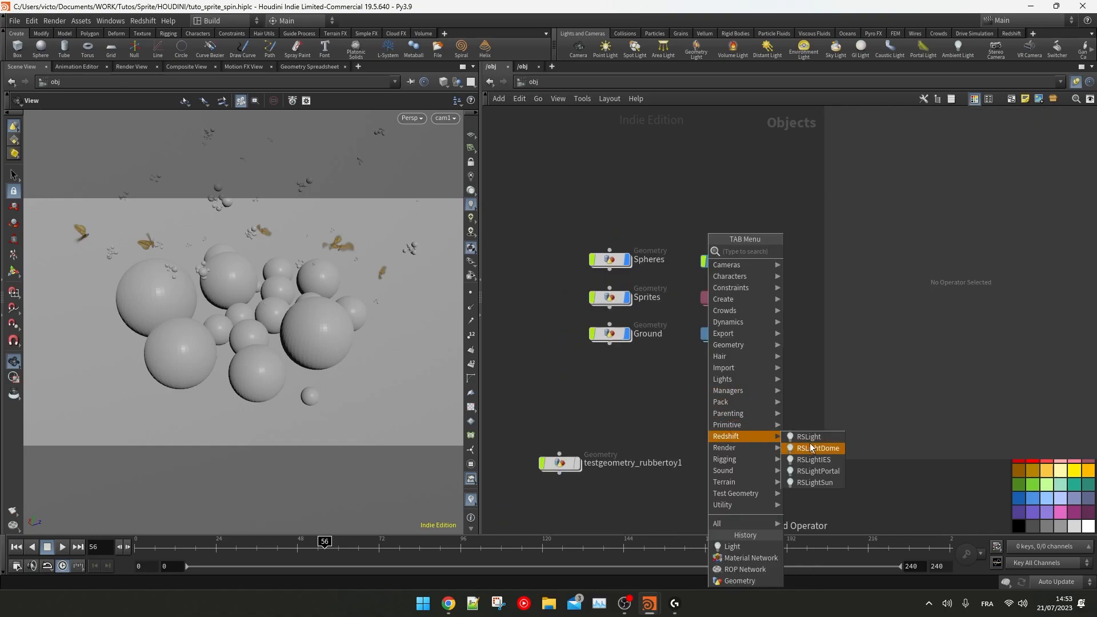
click(813, 449)
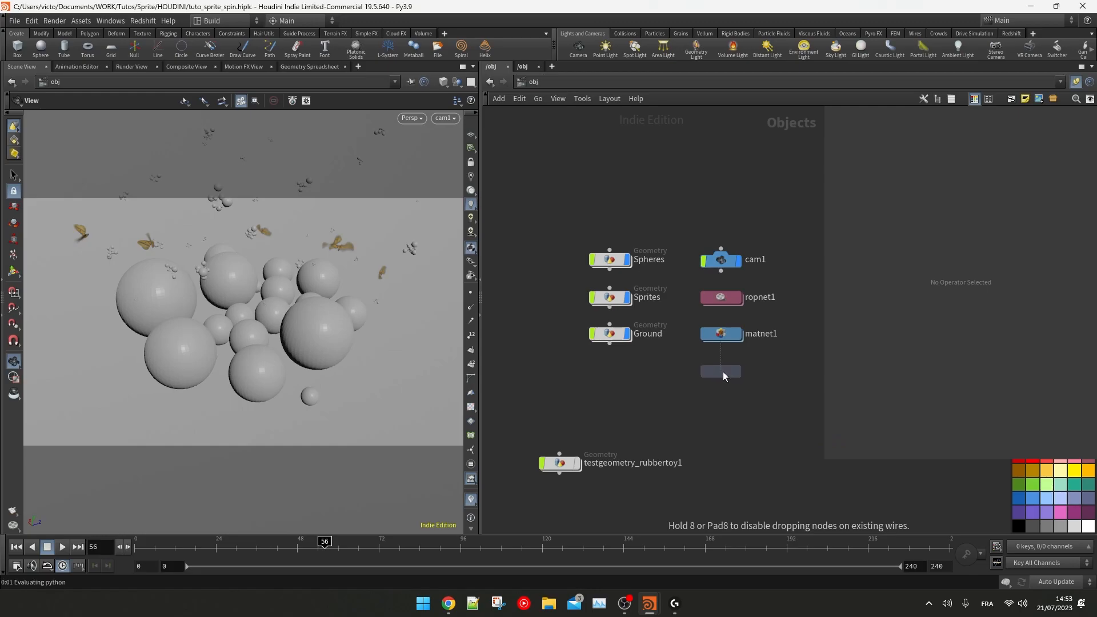
click(722, 371)
click(1012, 34)
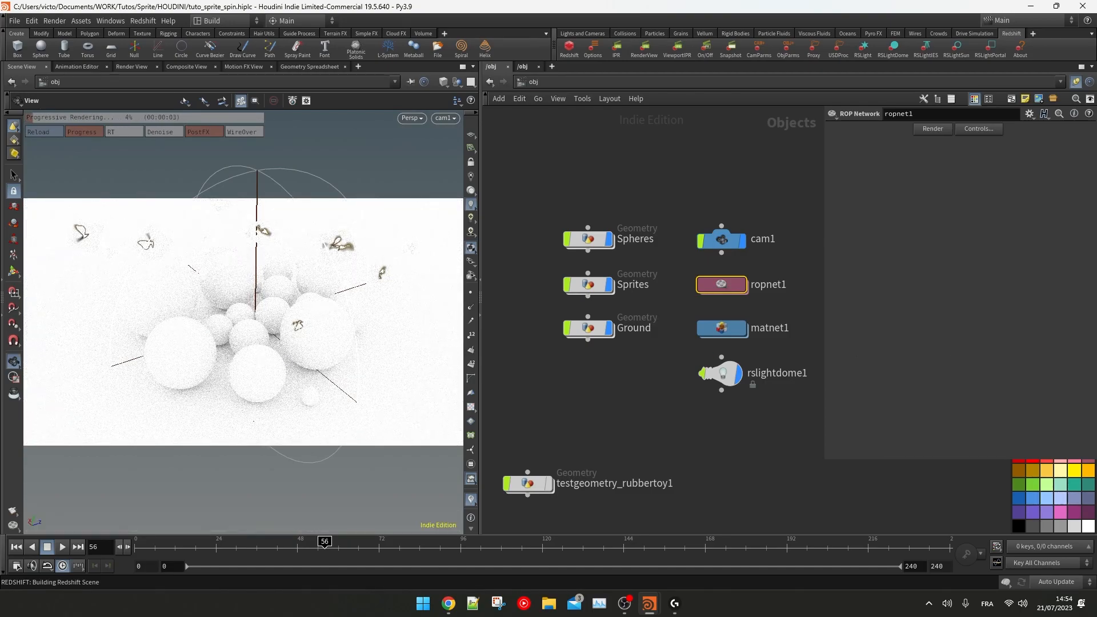
Step: Disable the dome light in viewports and paste the environment image path as its texture
click(873, 130)
click(919, 174)
click(1063, 246)
key(ctrl+v)
key(Return)
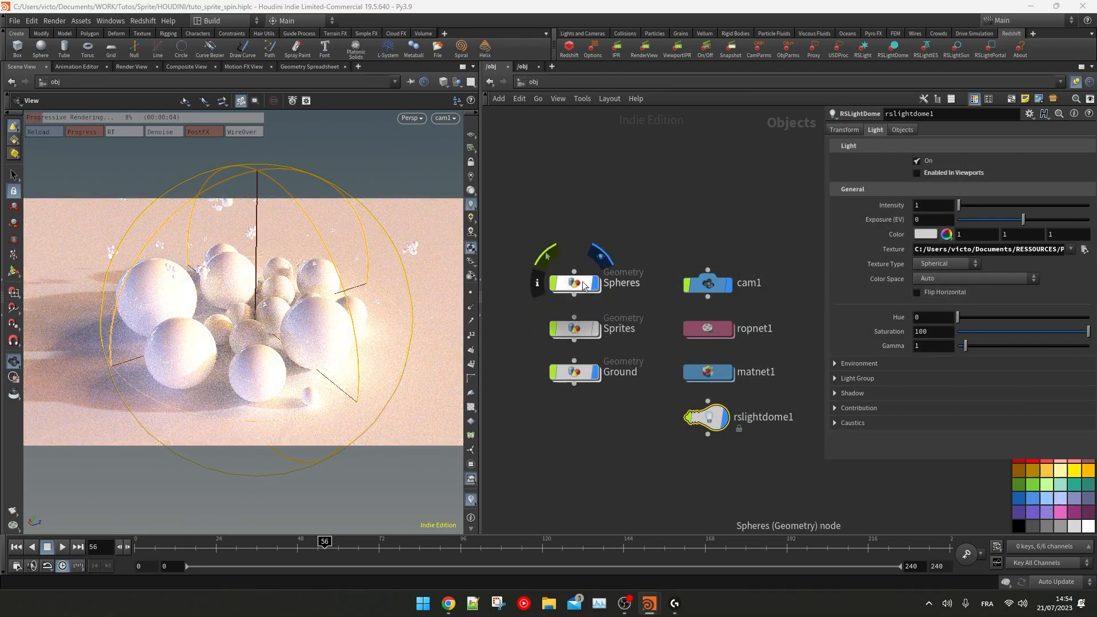
Step: Rotate the dome light 110 degrees around Y
click(844, 129)
middle_click(981, 175)
middle_drag(994, 175, 995, 193)
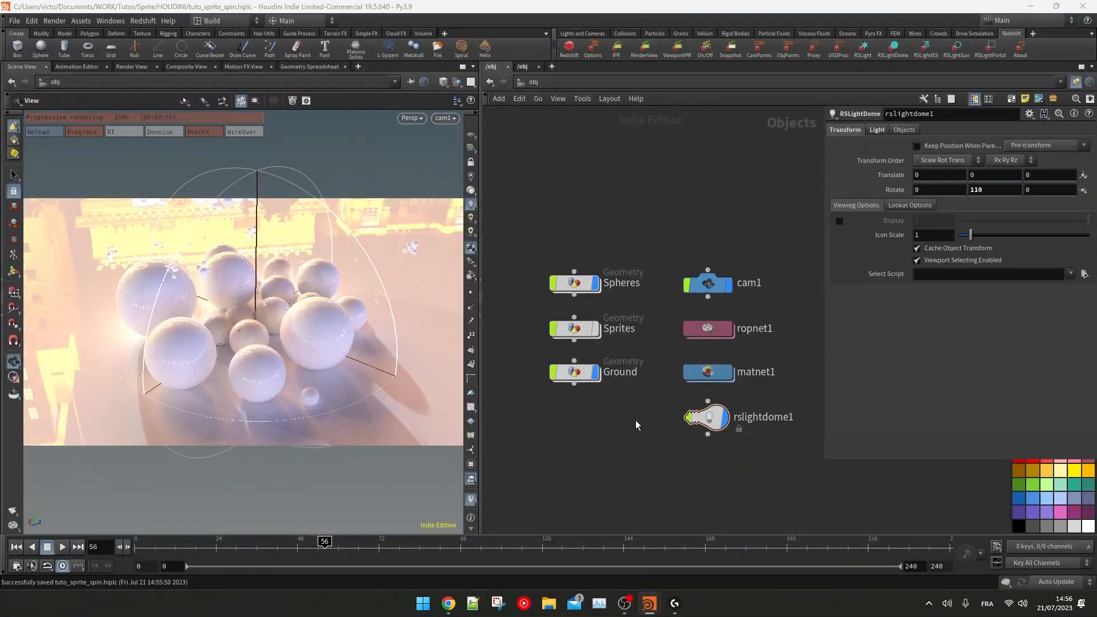
Step: Inside the Material Network, add an RS Material Builder and name it Ground
double_click(686, 372)
key(Tab)
text(r)
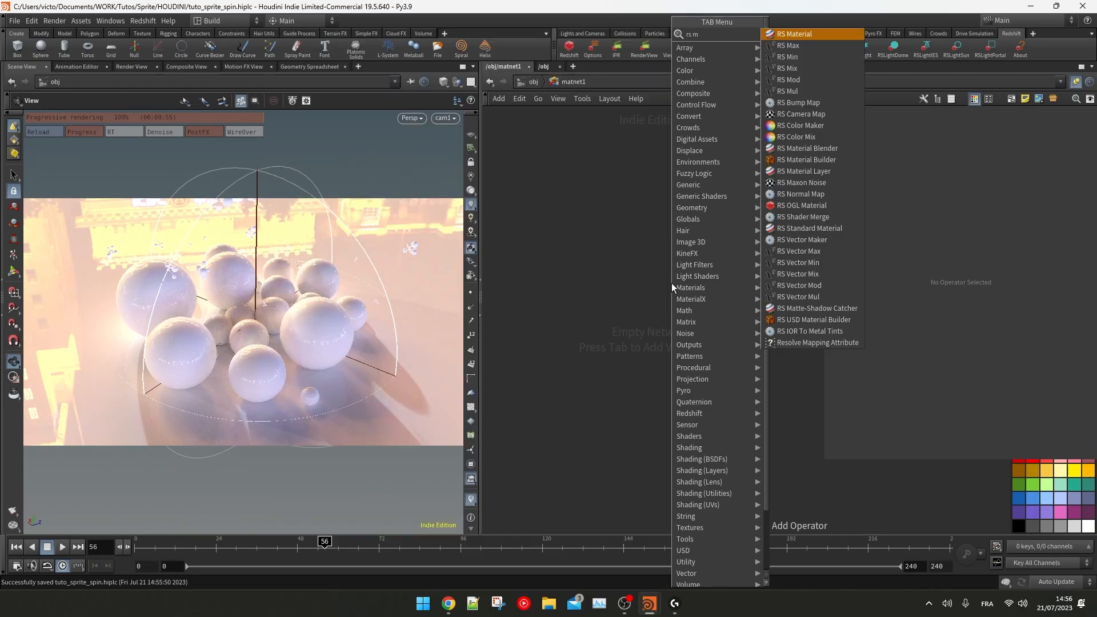
click(811, 135)
click(627, 297)
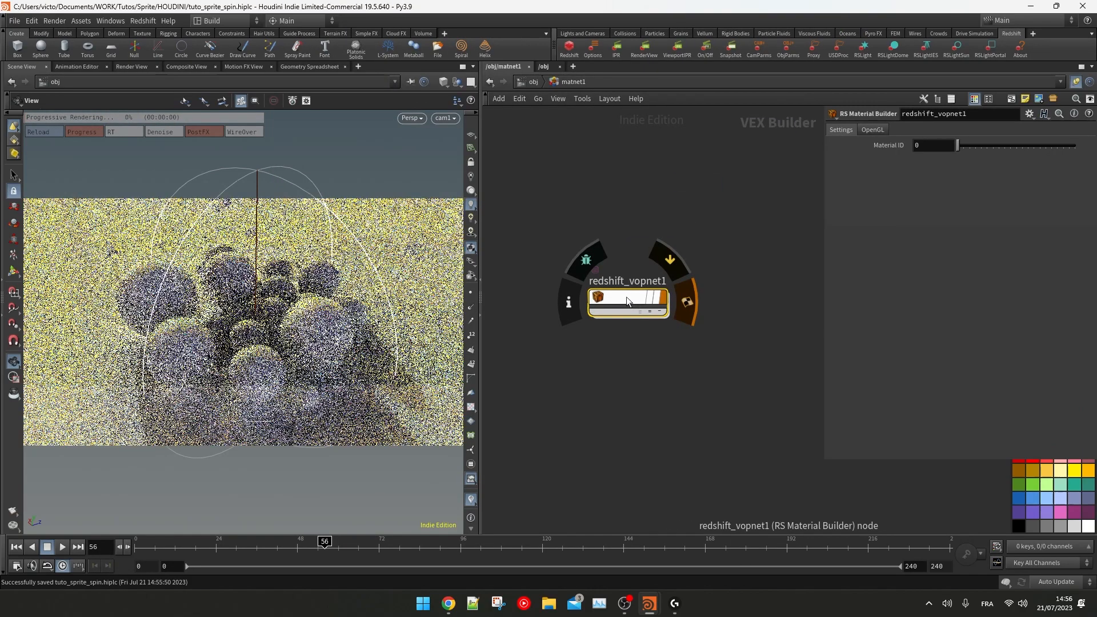
double_click(615, 280)
text(Ground)
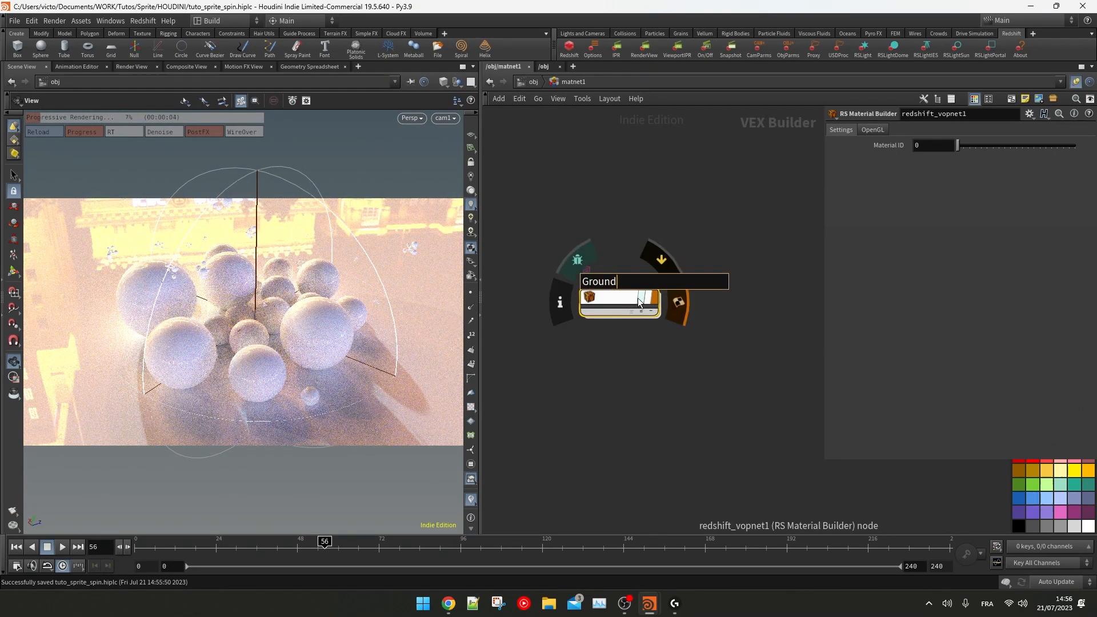
key(Return)
Step: Return to the object level and hide the Sprites and Spheres objects
click(538, 85)
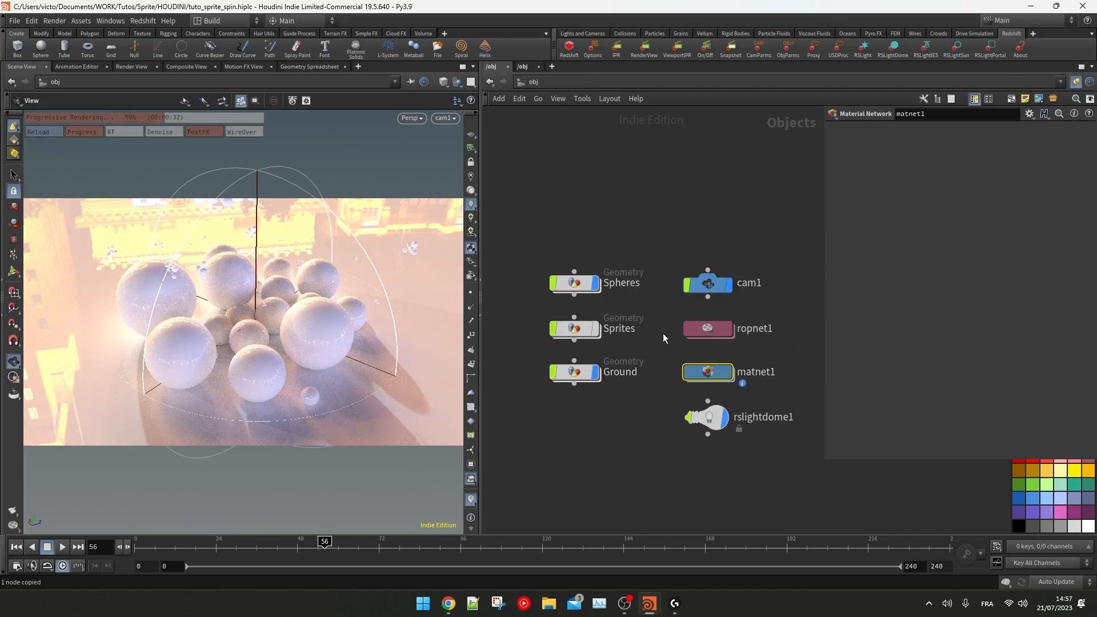
click(575, 374)
click(596, 329)
click(597, 285)
Step: Inside the Ground object, insert a Material node just before OUT_ground
double_click(575, 371)
click(649, 371)
click(641, 455)
scroll(640, 458, up, 3)
key(Tab)
text(mate)
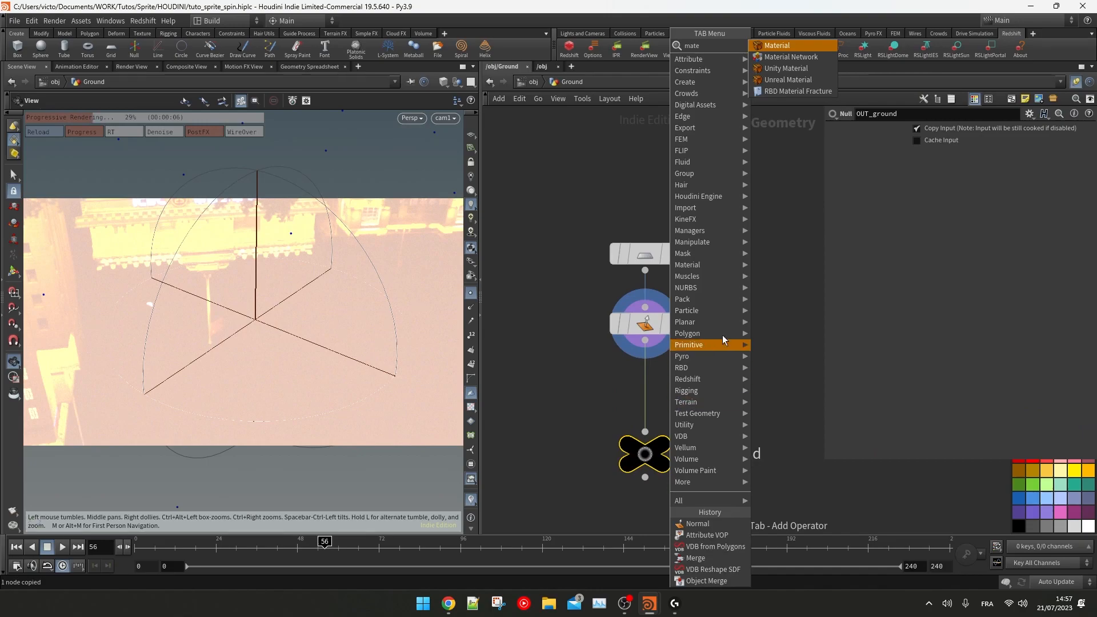
key(Return)
click(645, 386)
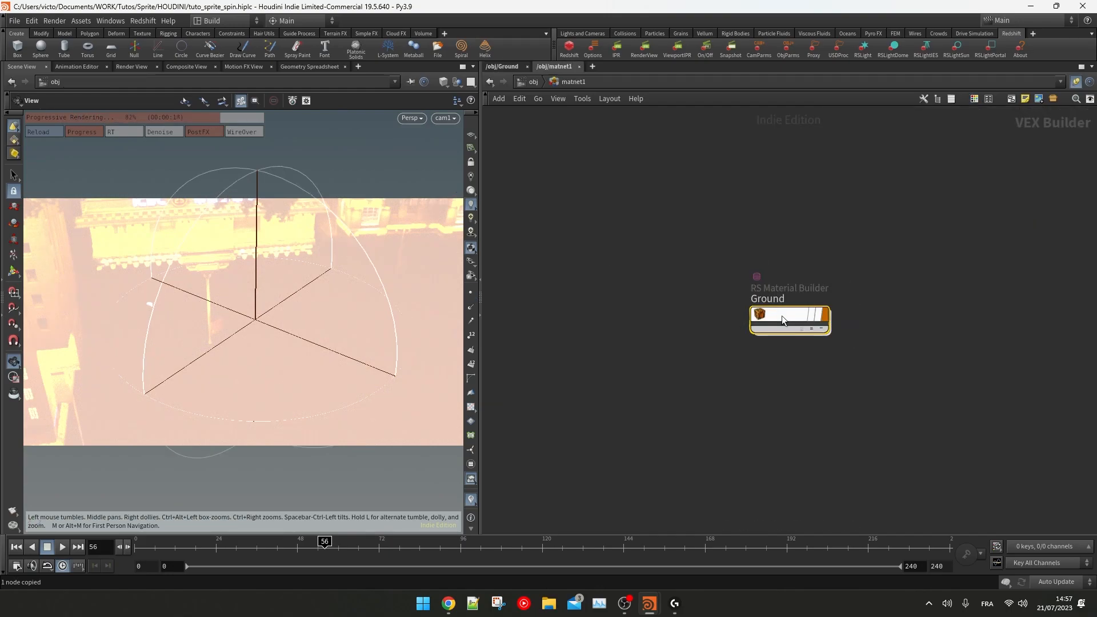
Step: Inside the Ground material builder, set StandardMaterial1's base color to dark red (0.3, 0.075, 0.075) and its reflection weight to 0
double_click(782, 316)
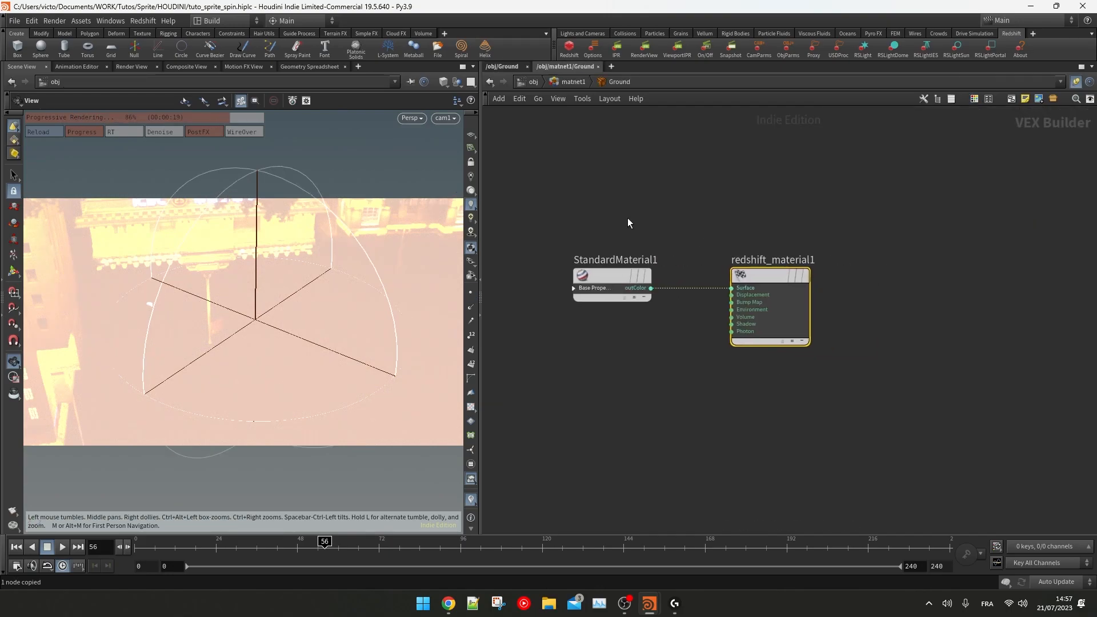
click(605, 277)
key(p)
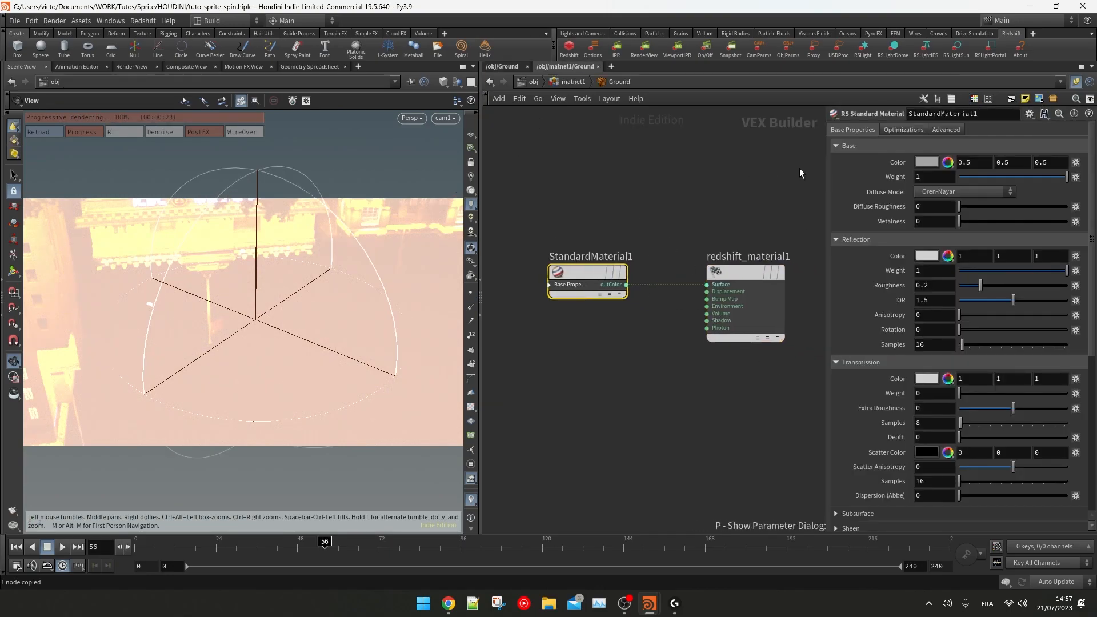
click(927, 164)
click(883, 125)
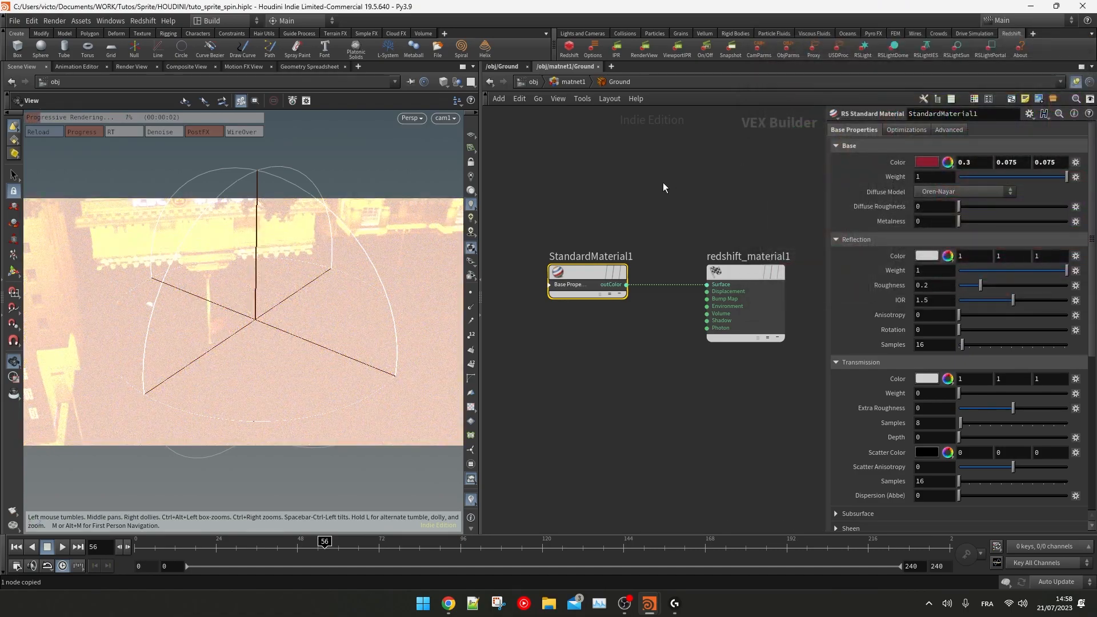
drag(976, 271, 882, 271)
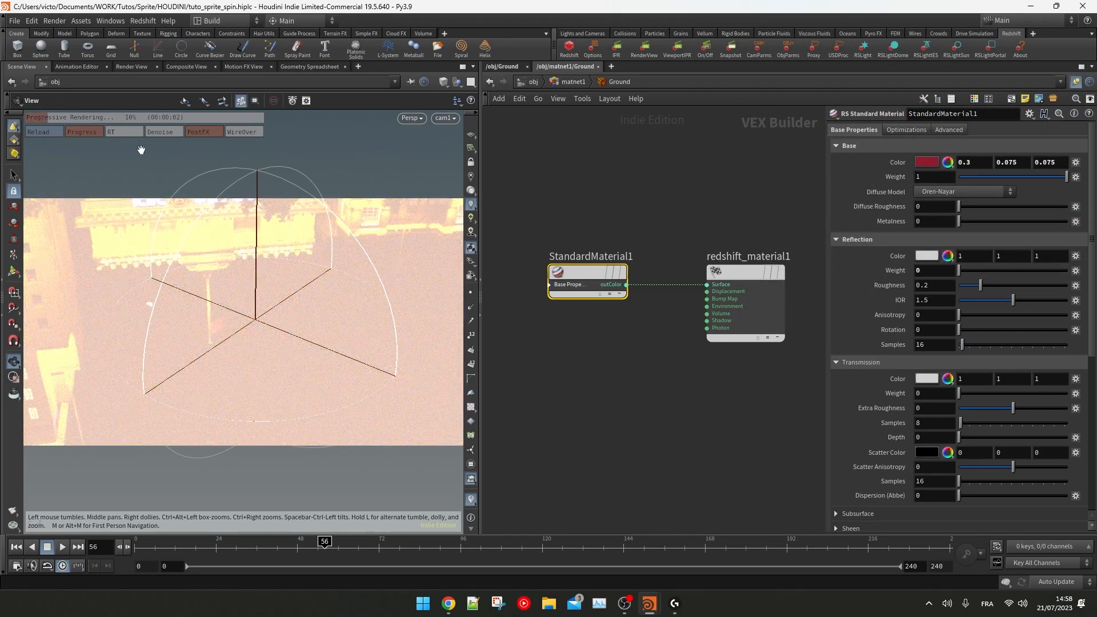
Step: In the Ground object's material1 node, move the path /obj/matnet1/Ground from Group to Material
click(502, 66)
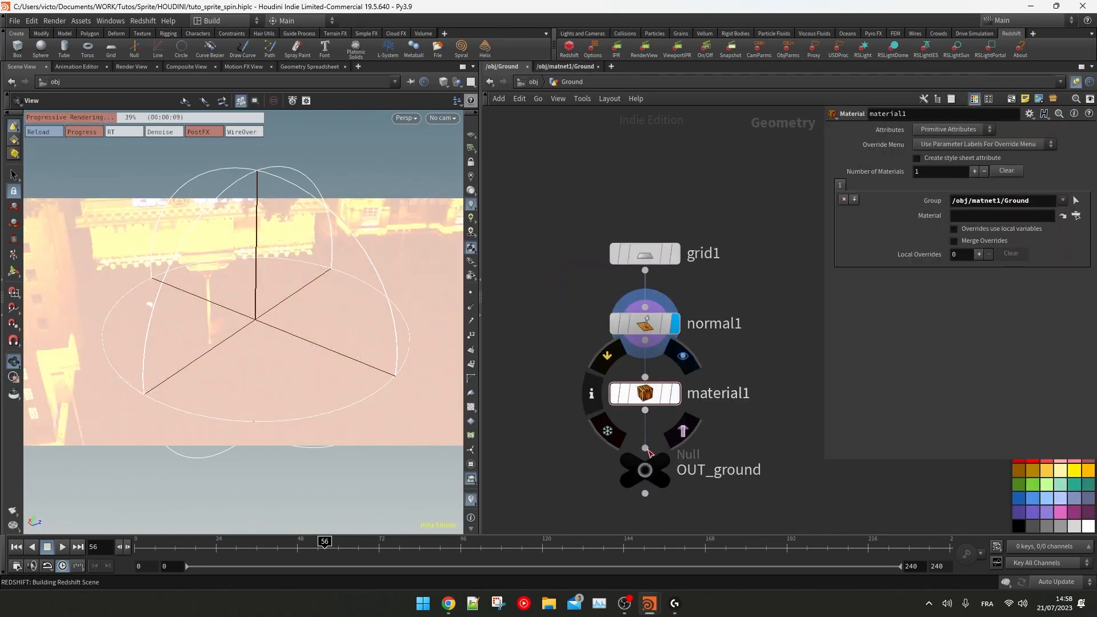
middle_click(645, 394)
middle_click(651, 396)
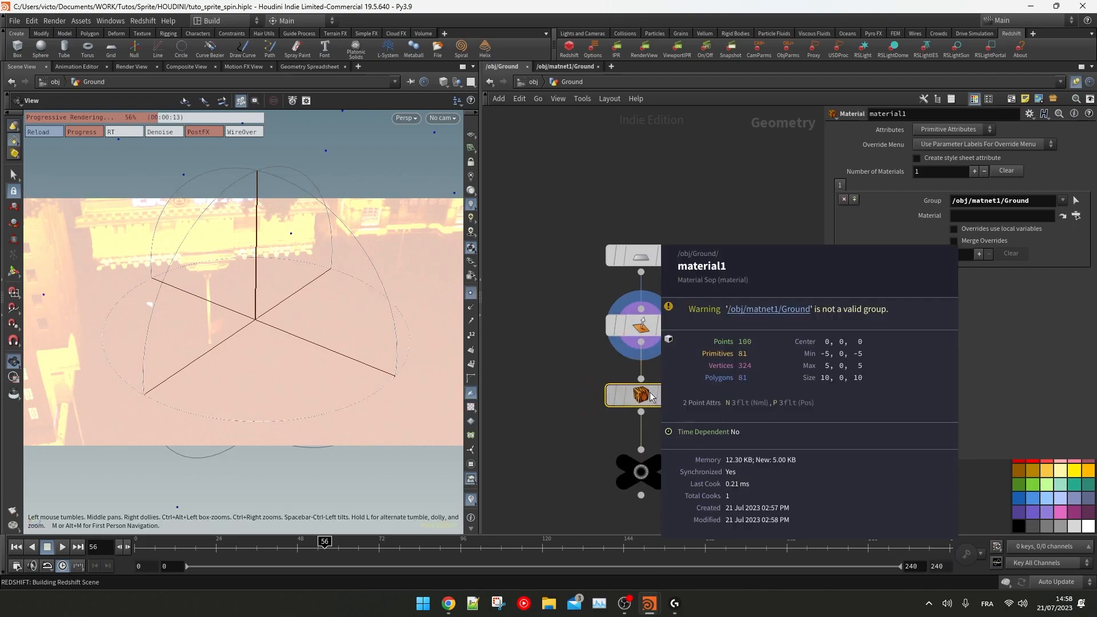
key(ctrl+x)
click(965, 215)
key(ctrl+v)
middle_click(657, 394)
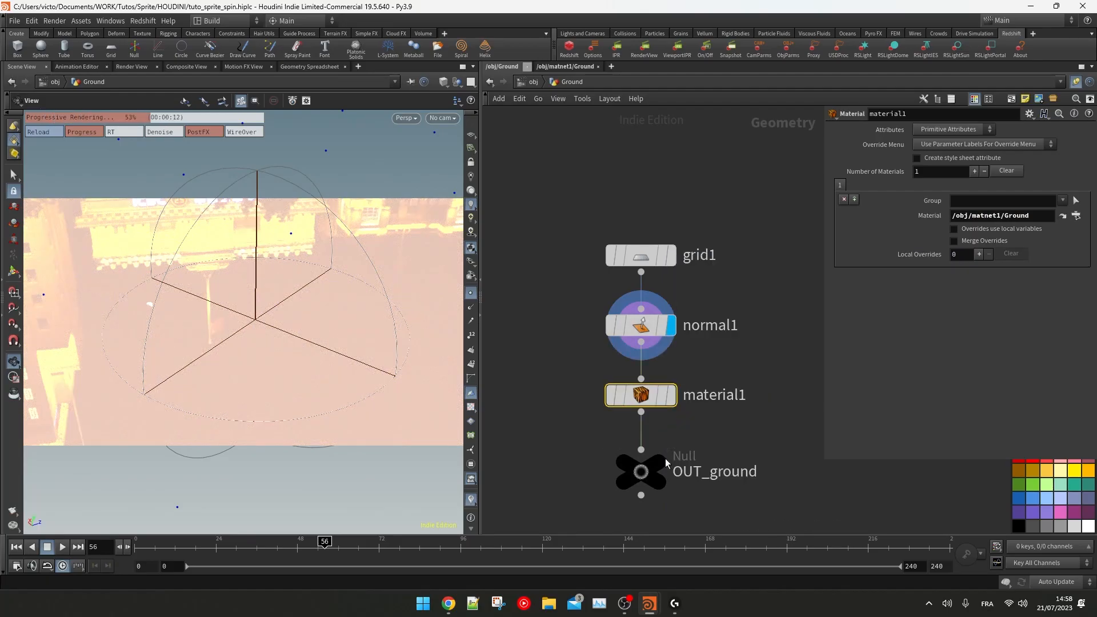
Step: Display OUT_ground in the Ground network and add an Output node connected after it
click(641, 472)
click(665, 457)
key(h)
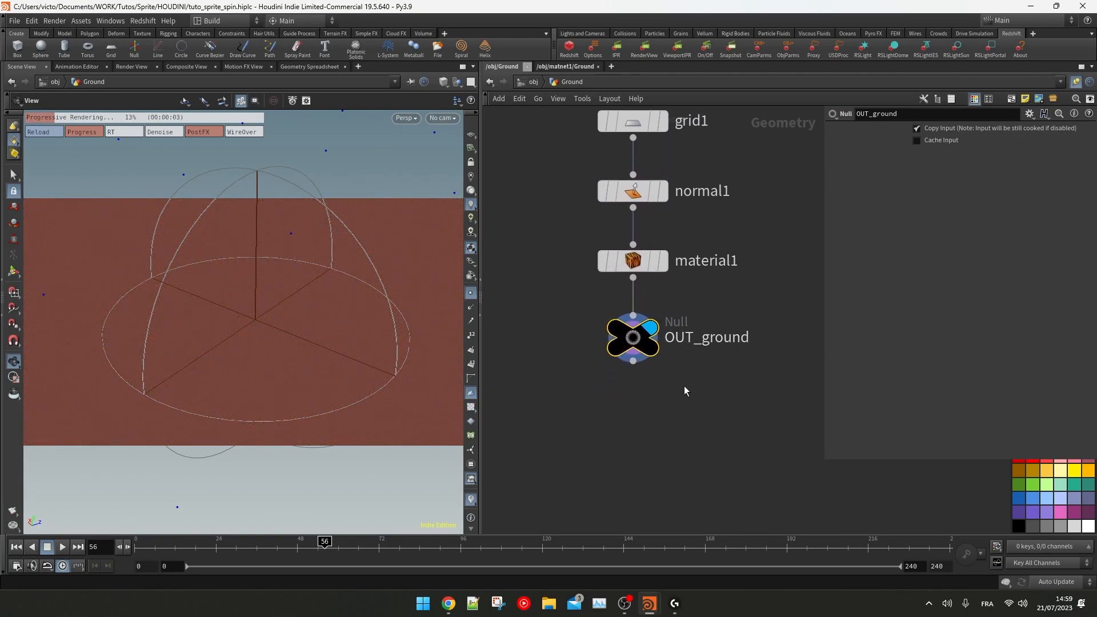
key(Tab)
text(output)
key(Return)
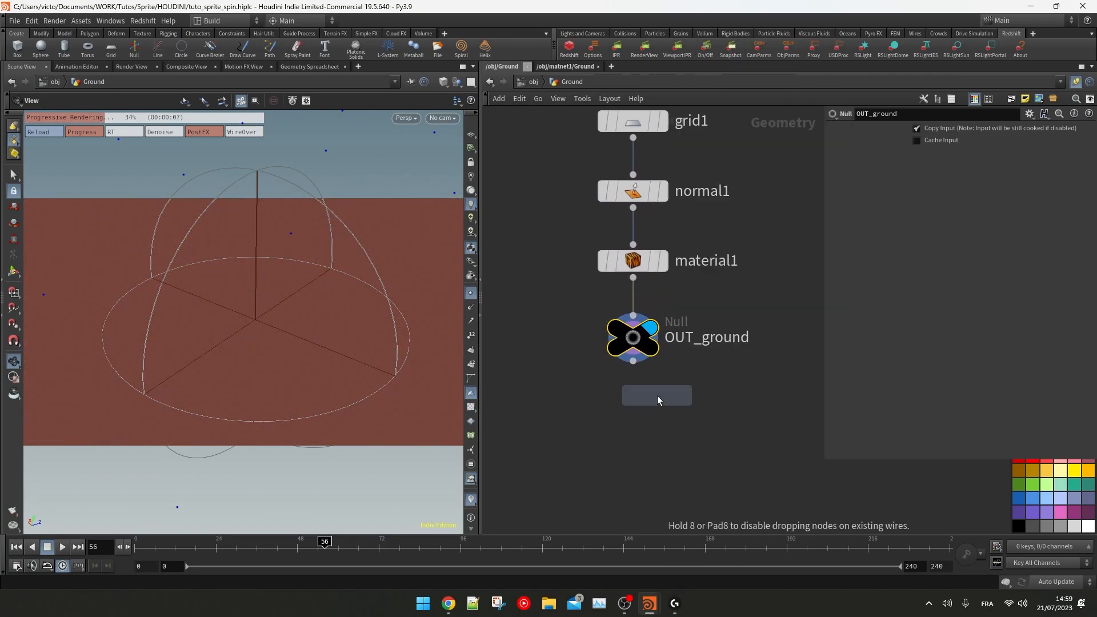
click(664, 417)
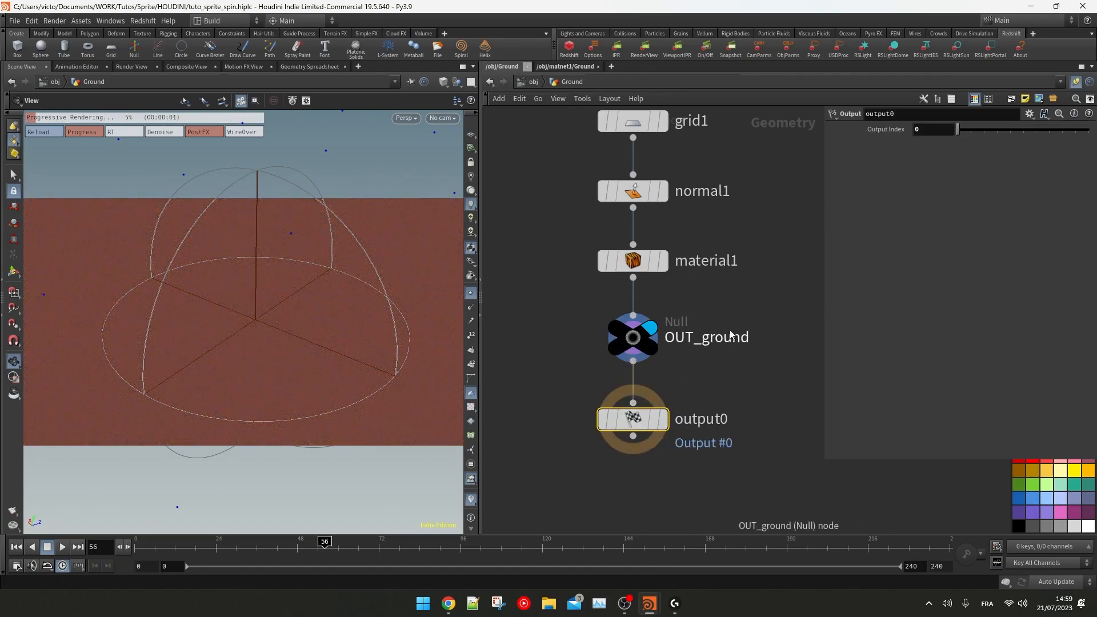
key(h)
click(661, 304)
Step: Try other base colors on the ground's StandardMaterial1, including green and a purple of 0.5, 0, 0.5
click(566, 67)
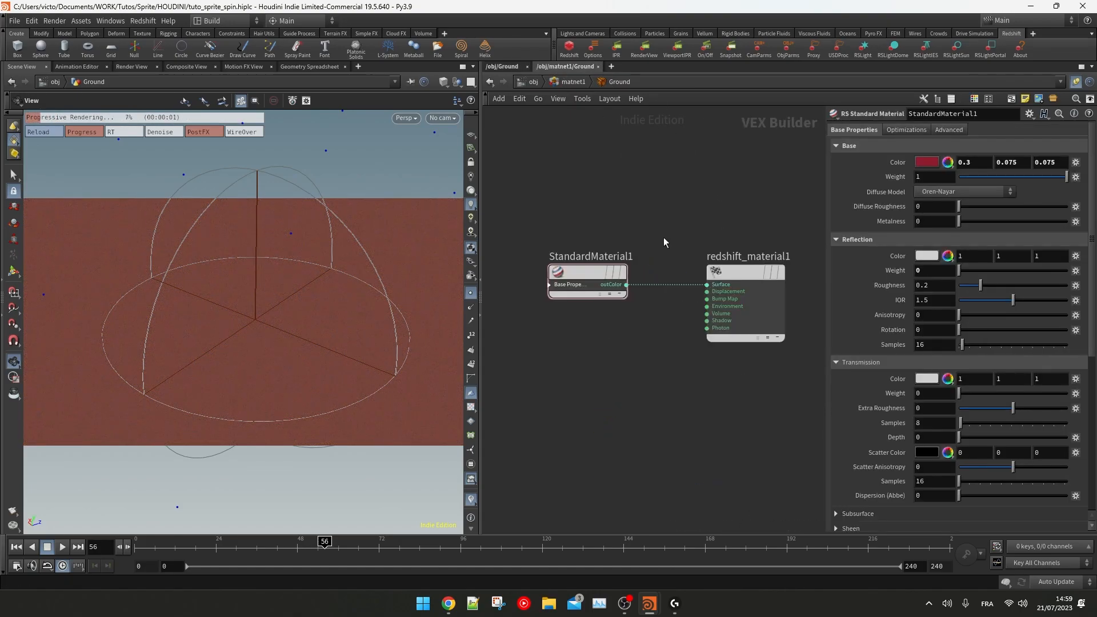
click(927, 162)
click(997, 93)
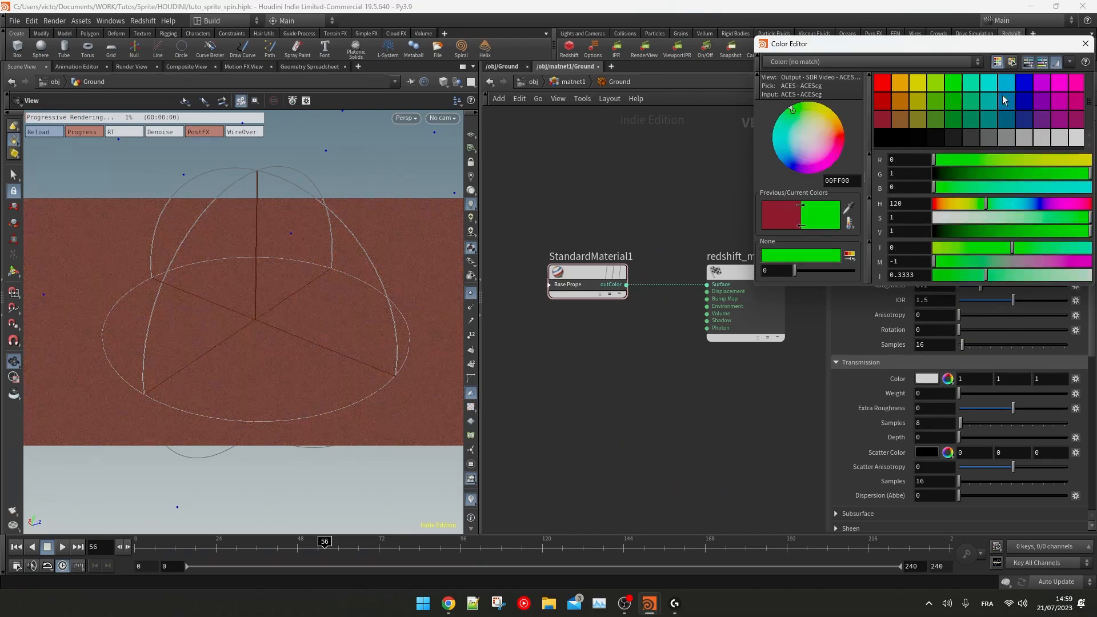
click(927, 161)
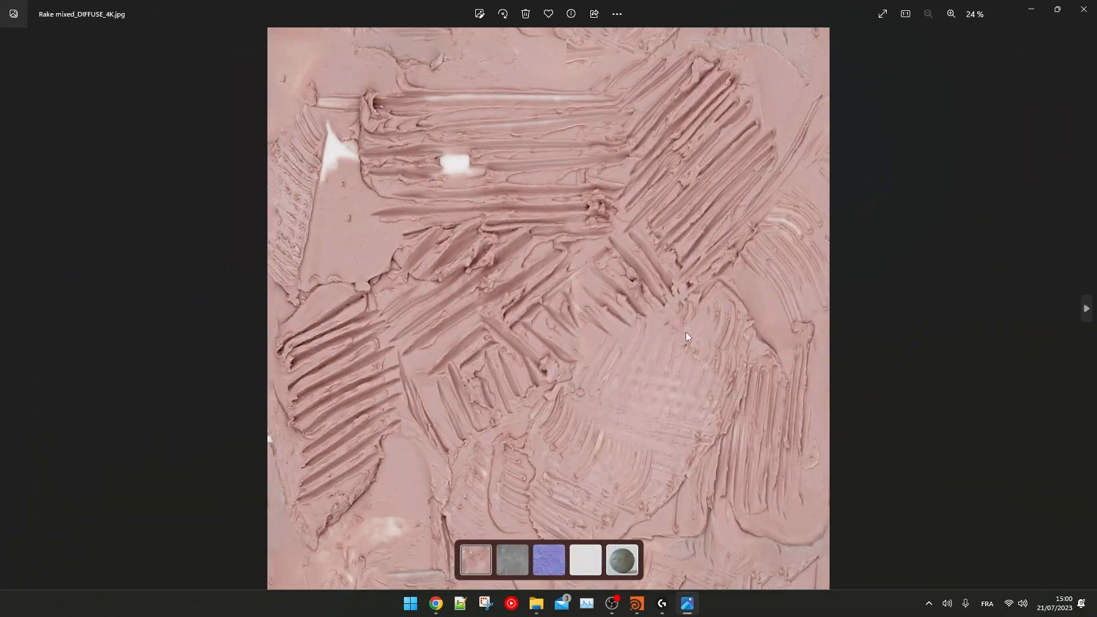
Step: Look through the Rake mixed texture maps from diffuse to normal and back, and close the image viewer
key(Right)
key(Right)
key(Right)
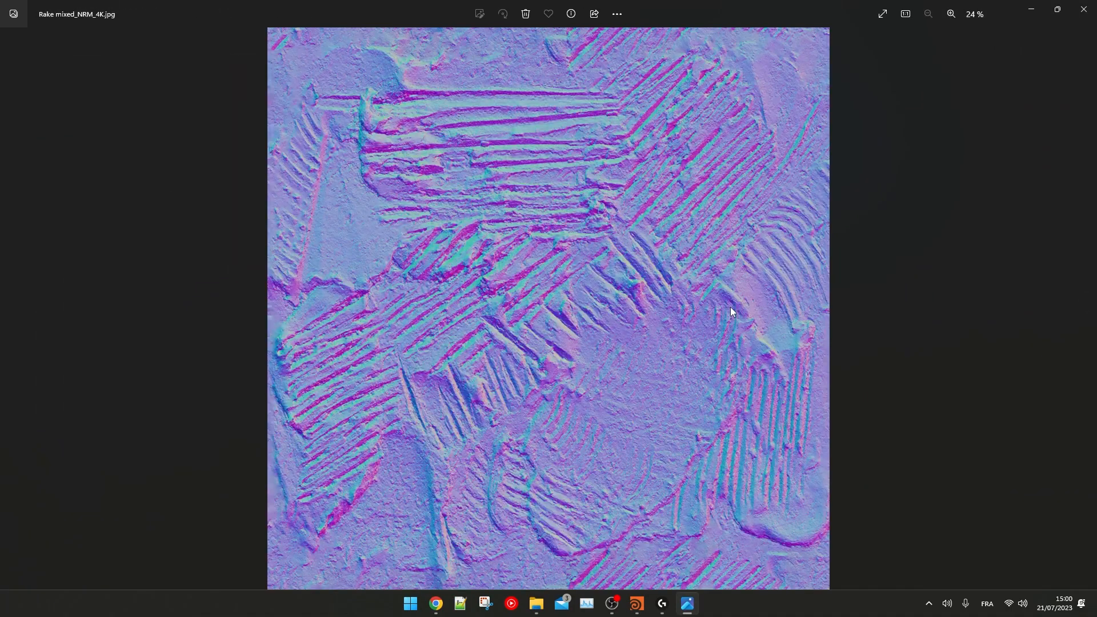
key(Left)
key(Left)
key(Left)
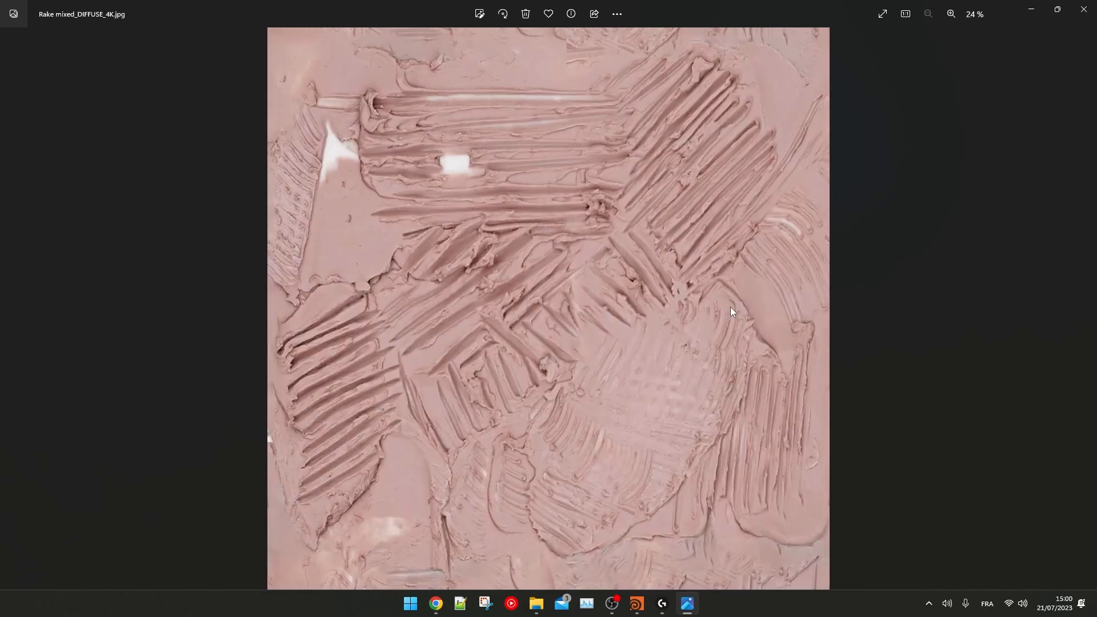
key(alt+F4)
Step: Add an RS Texture node to the Ground material and connect its color output to StandardMaterial1's base_color
key(Tab)
text(rs tex)
key(Return)
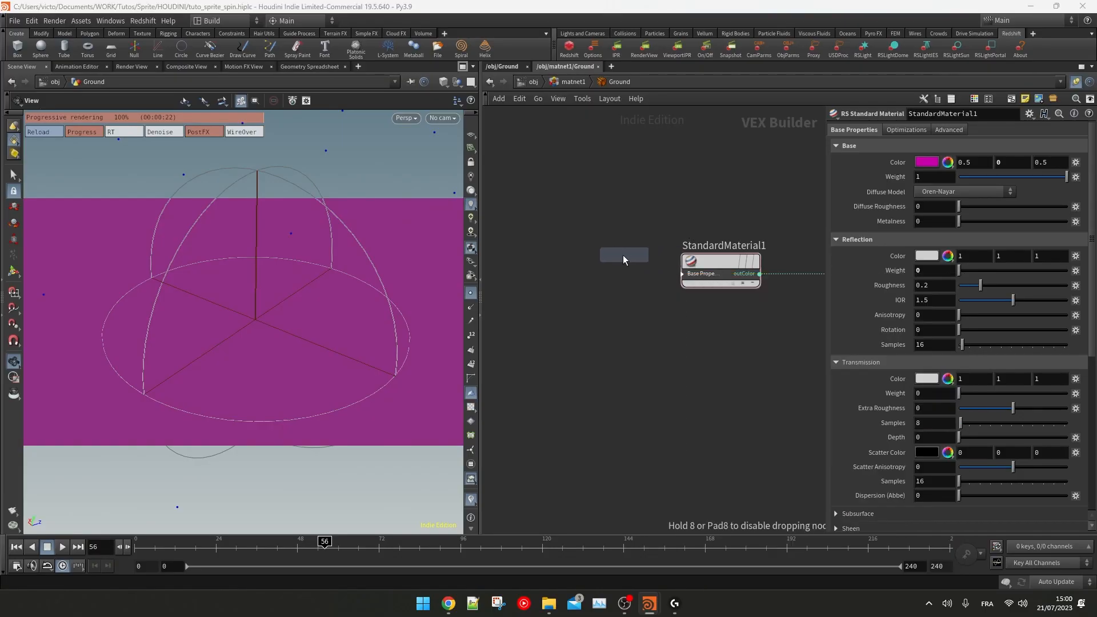
click(632, 255)
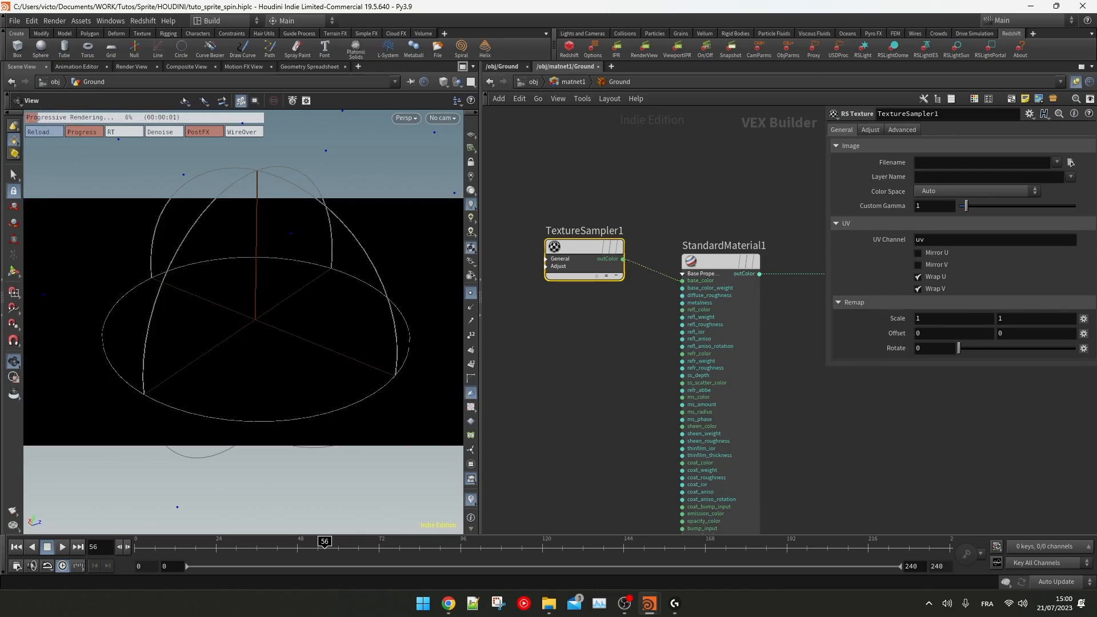
Step: In the Ground object, insert a UV Quick Shade node between normal1 and material1
click(503, 66)
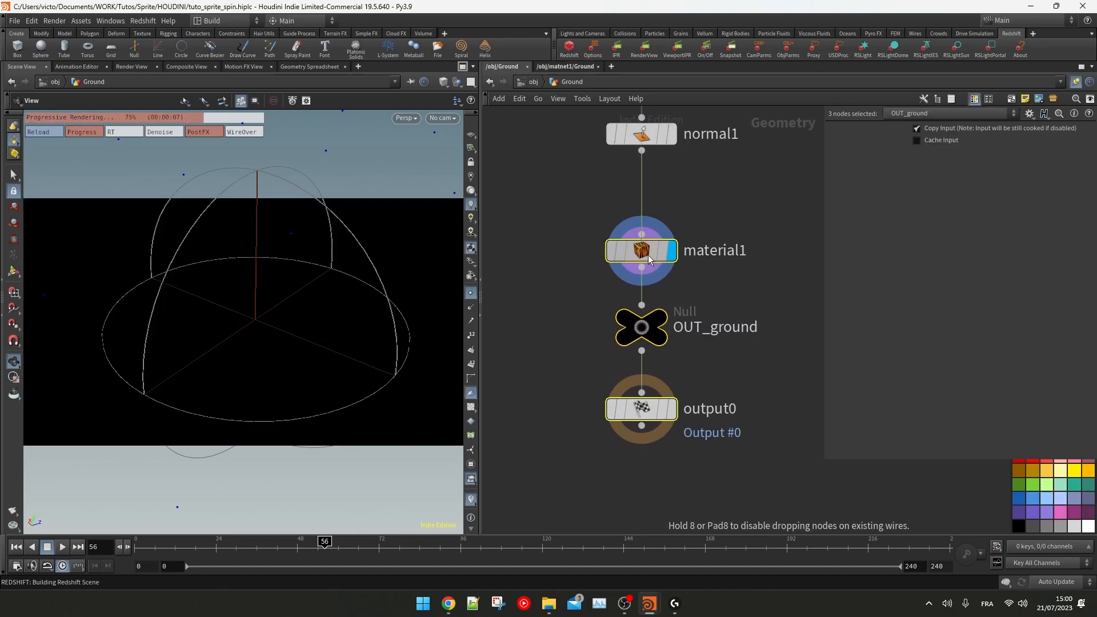
key(Tab)
text(uv q)
key(Return)
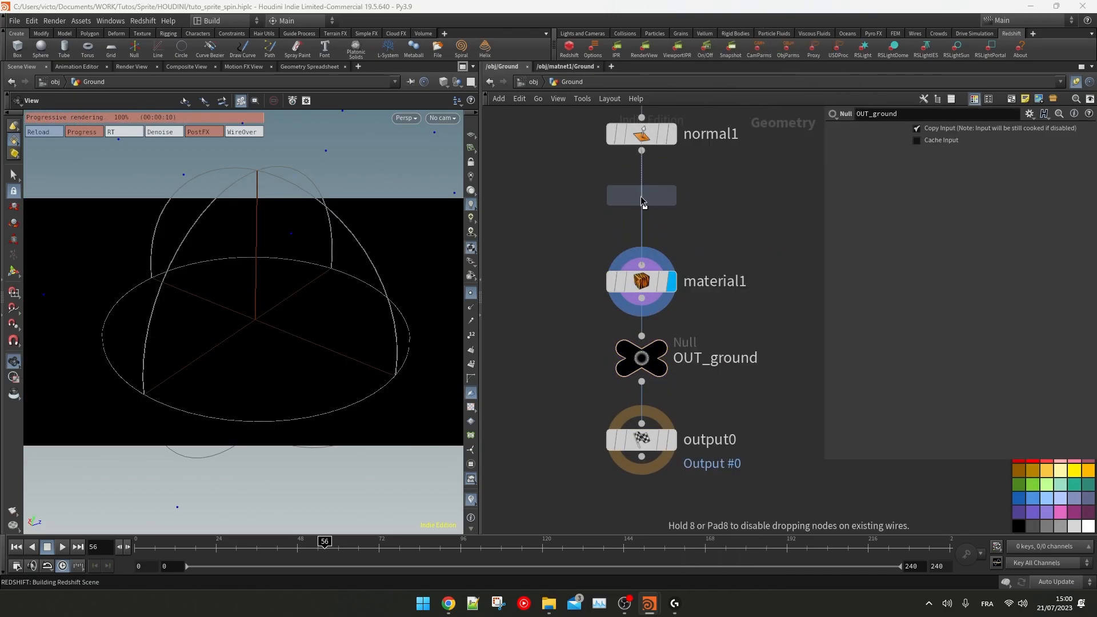
click(640, 200)
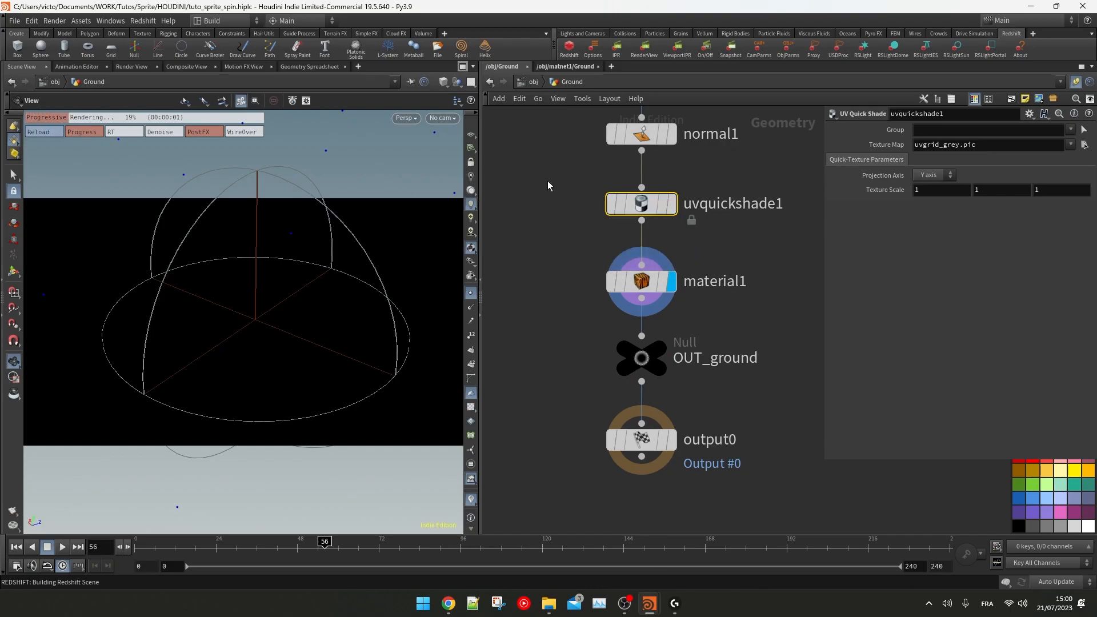
Step: Load the Rake mixed diffuse map into the material's texture node with sRGB color space and name the node Diff
click(566, 67)
click(1071, 162)
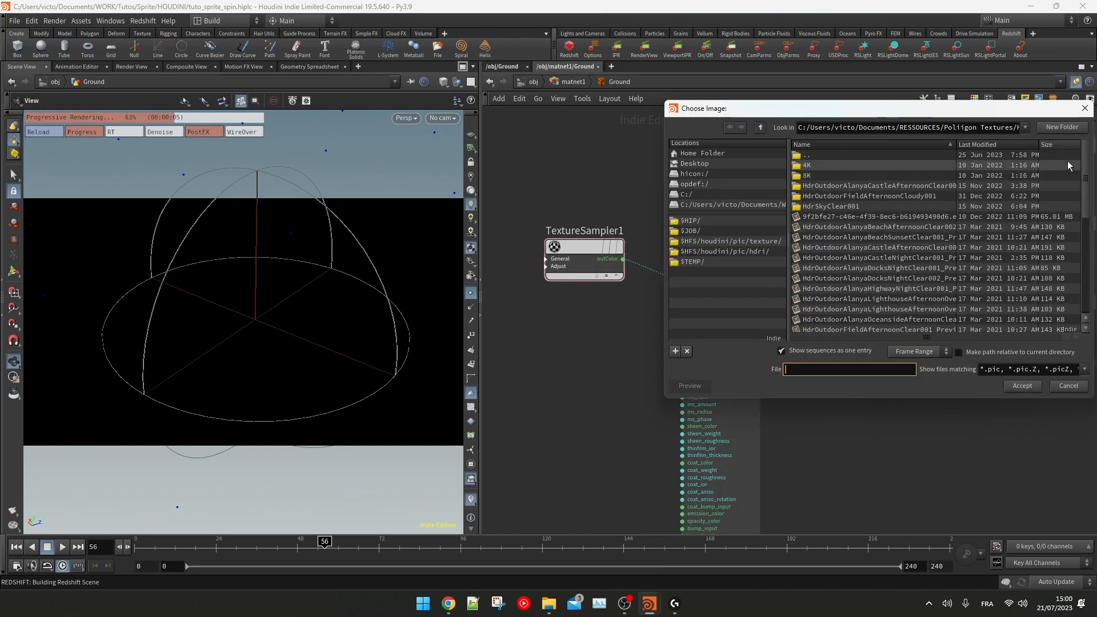
double_click(909, 256)
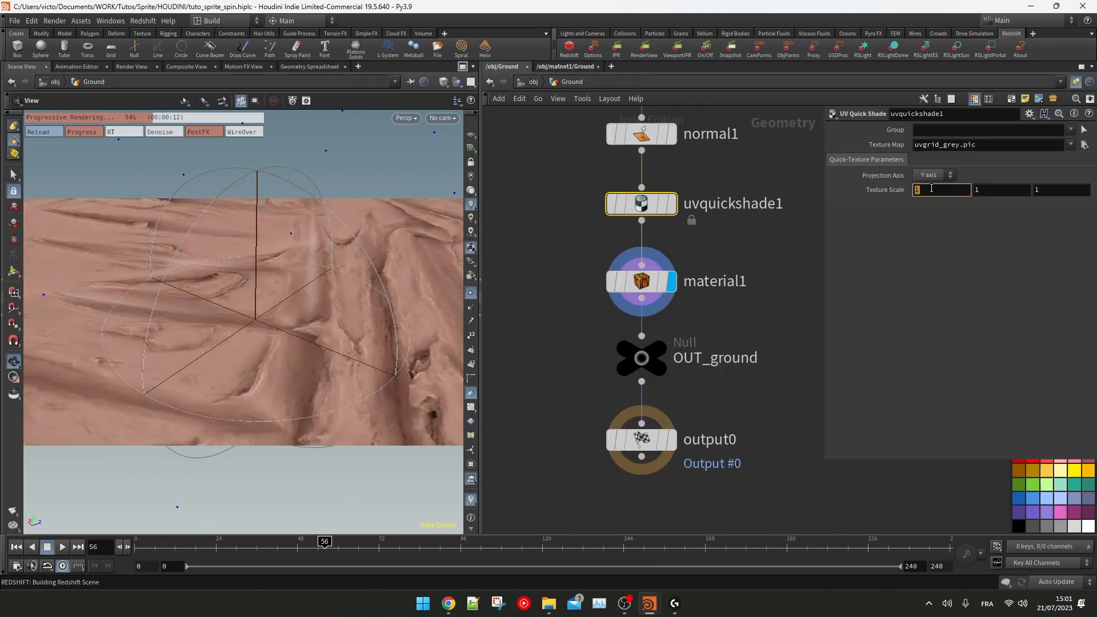
Step: Set the UV Quick Shade texture scale to 10, 10, 10
text(10)
key(Tab)
text(10)
key(Tab)
text(10)
key(Return)
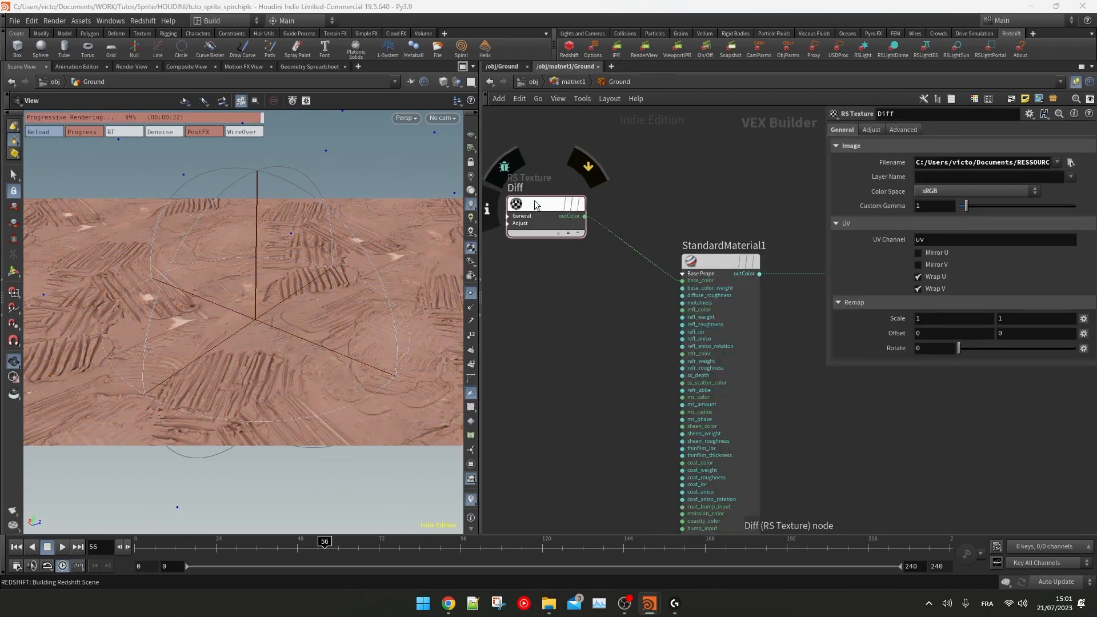
Step: Duplicate the Diff texture node and load the Rake mixed occlusion map into the copy
key(ctrl+v)
click(1071, 162)
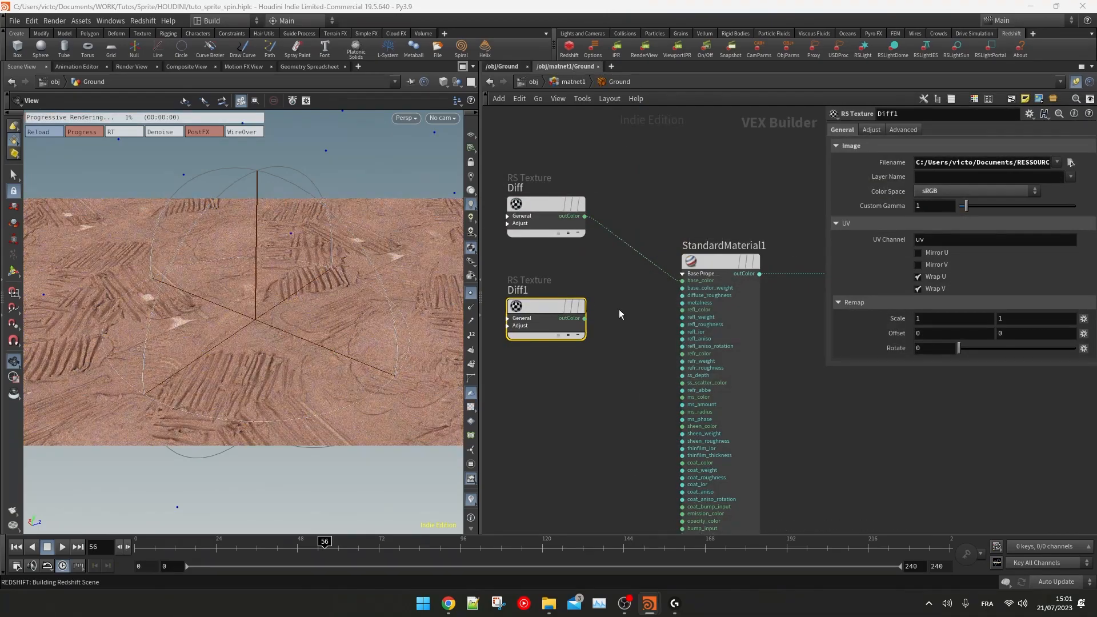
drag(541, 311, 531, 297)
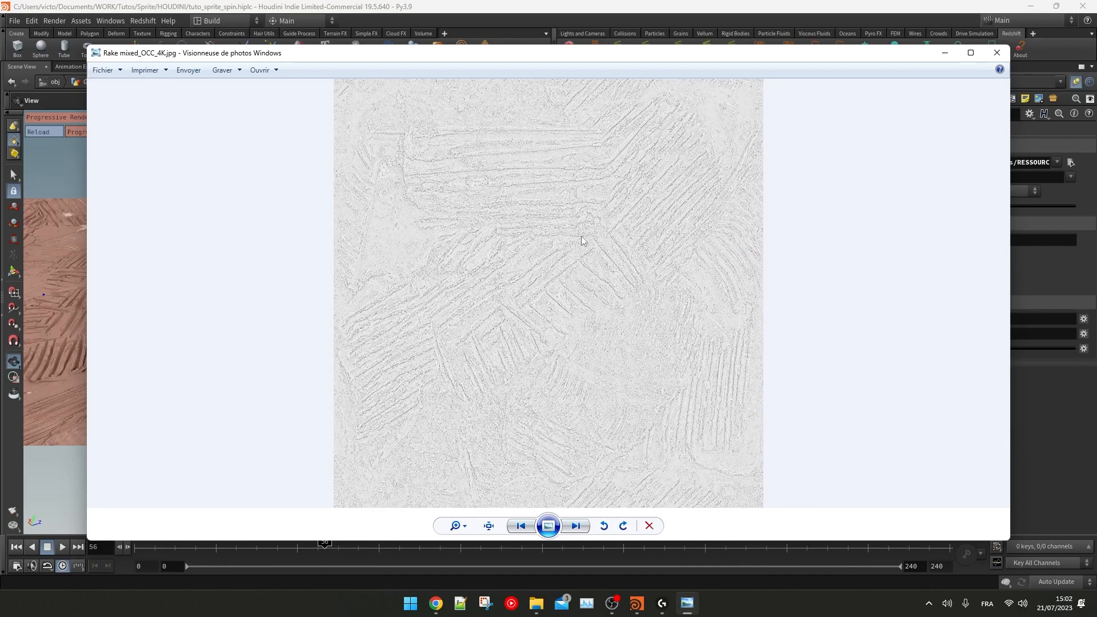
Step: Examine the groove detail in the Rake mixed_OCC_4K.jpg image up close and close the viewer
scroll(581, 241, up, 5)
drag(576, 265, 661, 303)
scroll(661, 303, down, 5)
click(997, 53)
Step: Add an RS Color Composite node and connect Diff to its base_color and Diff1 to its blend_color
click(586, 193)
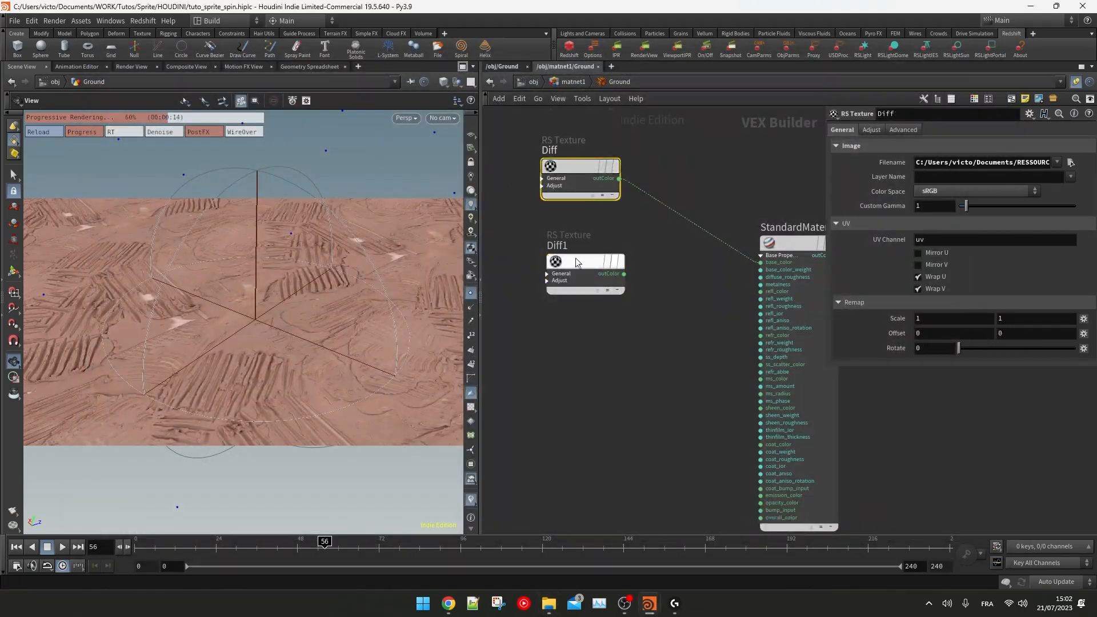
key(Tab)
text(rs c)
click(807, 364)
click(678, 271)
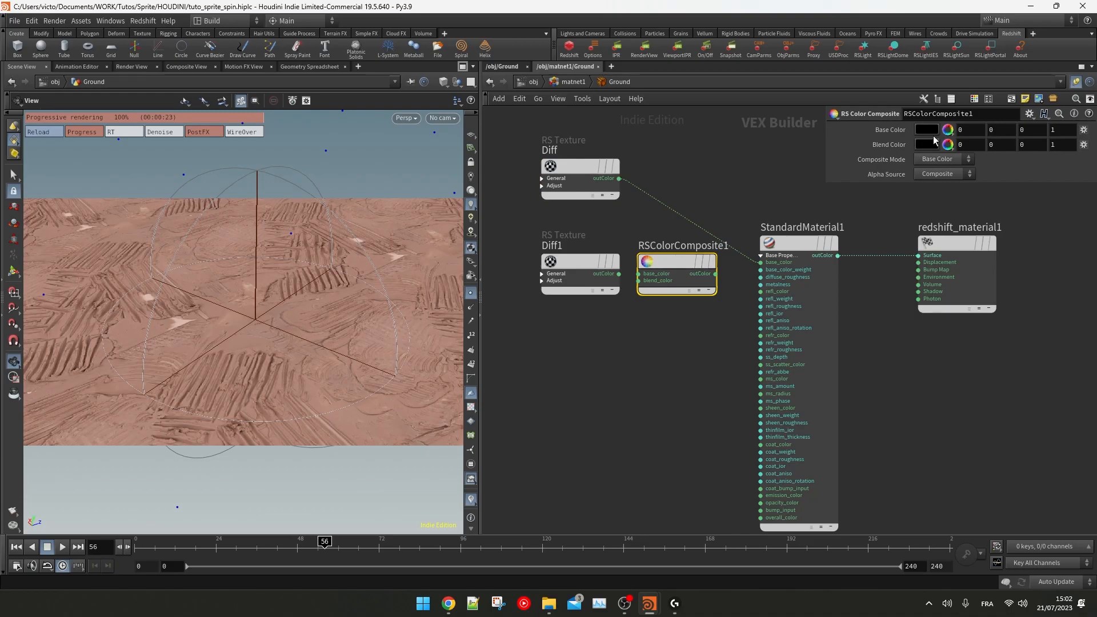
drag(580, 264, 536, 282)
drag(621, 180, 639, 273)
drag(576, 292, 638, 282)
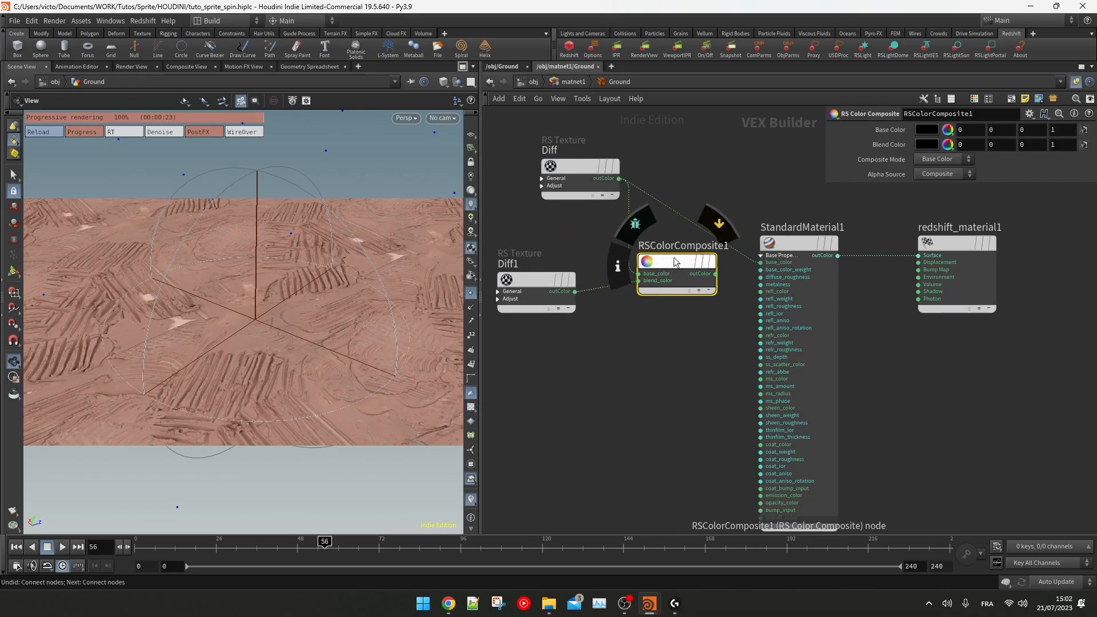
Step: Connect the color composite to StandardMaterial1's base_color and set its composite mode to Multiply
drag(715, 273, 760, 263)
click(943, 159)
click(943, 219)
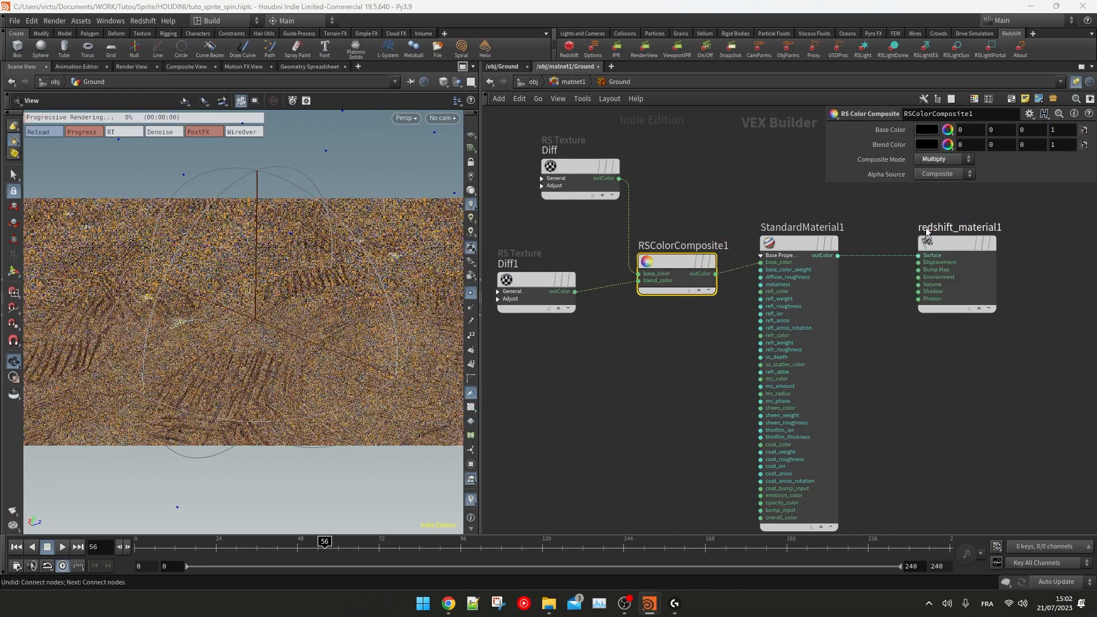
drag(619, 179, 741, 270)
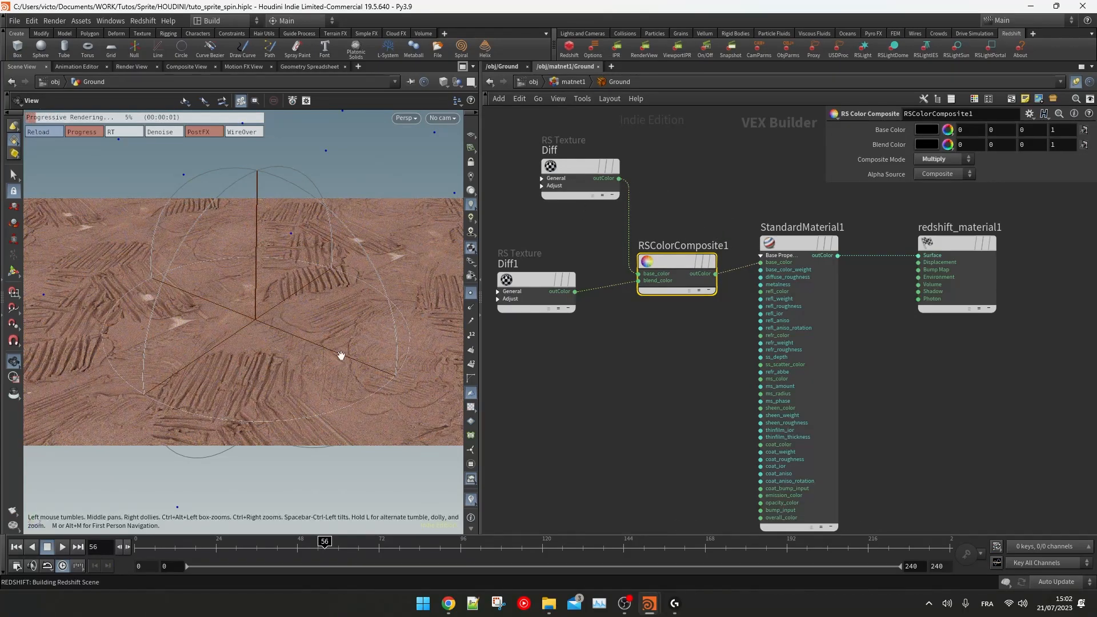
Step: Insert an RS Color Correct node between Diff and the color composite, and set its contrast to 0.621
key(Tab)
text(rs c)
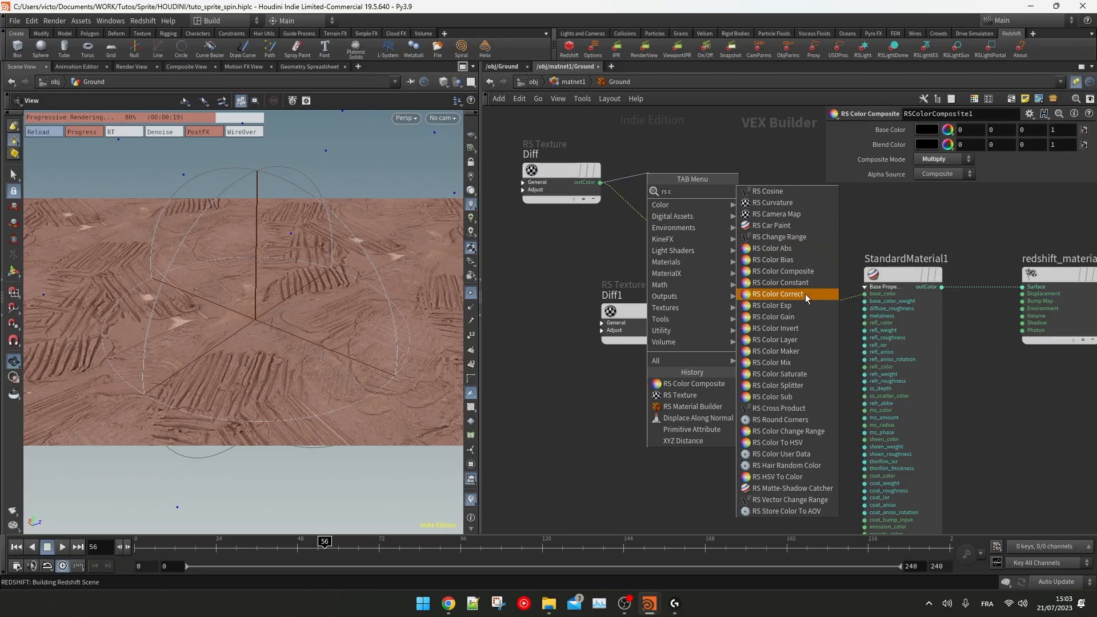
click(780, 294)
click(762, 279)
mouse_move(1021, 165)
mouse_down()
mouse_move(1067, 163)
mouse_move(1033, 161)
mouse_up()
Step: Tidy the color correction and Diff1 nodes into alignment with Diff, and rename Diff1 as OCC
mouse_move(743, 140)
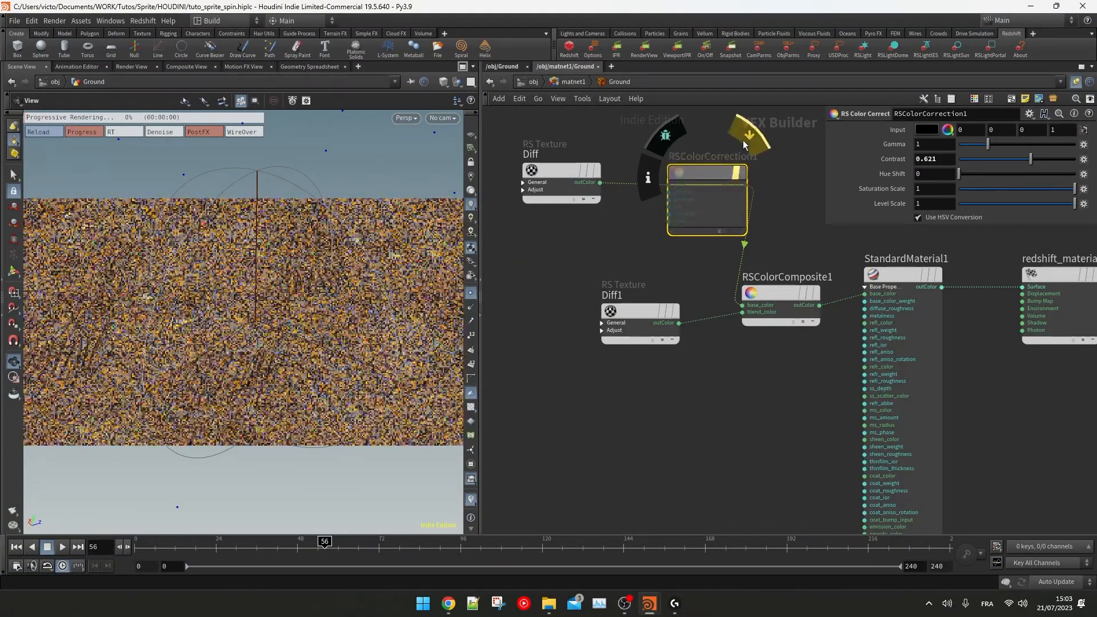
drag(707, 175, 679, 174)
drag(626, 309, 547, 307)
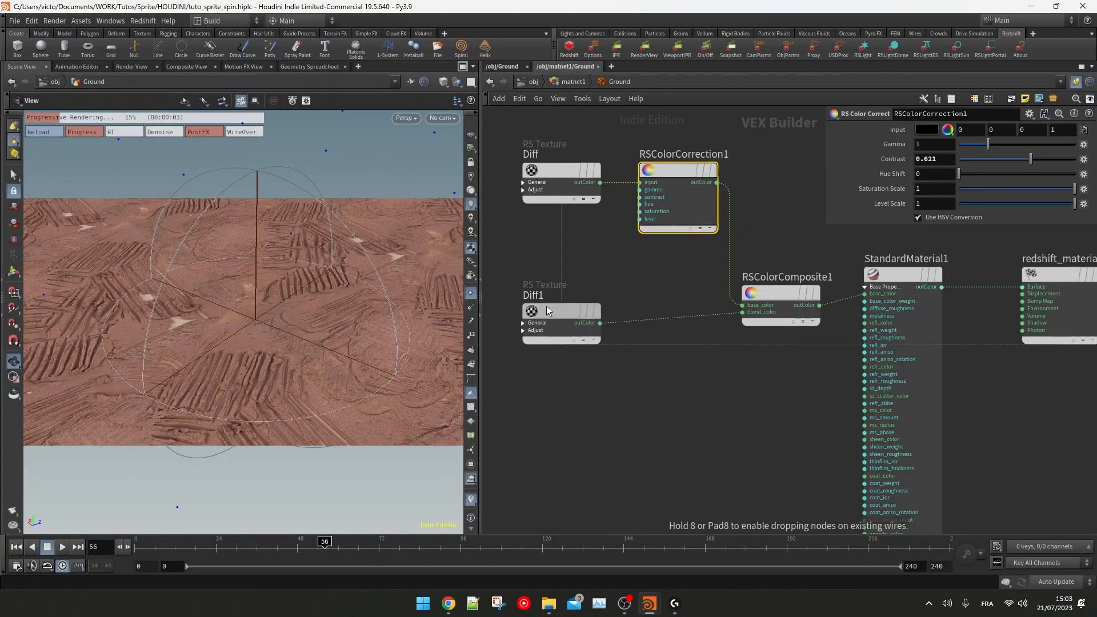
double_click(536, 296)
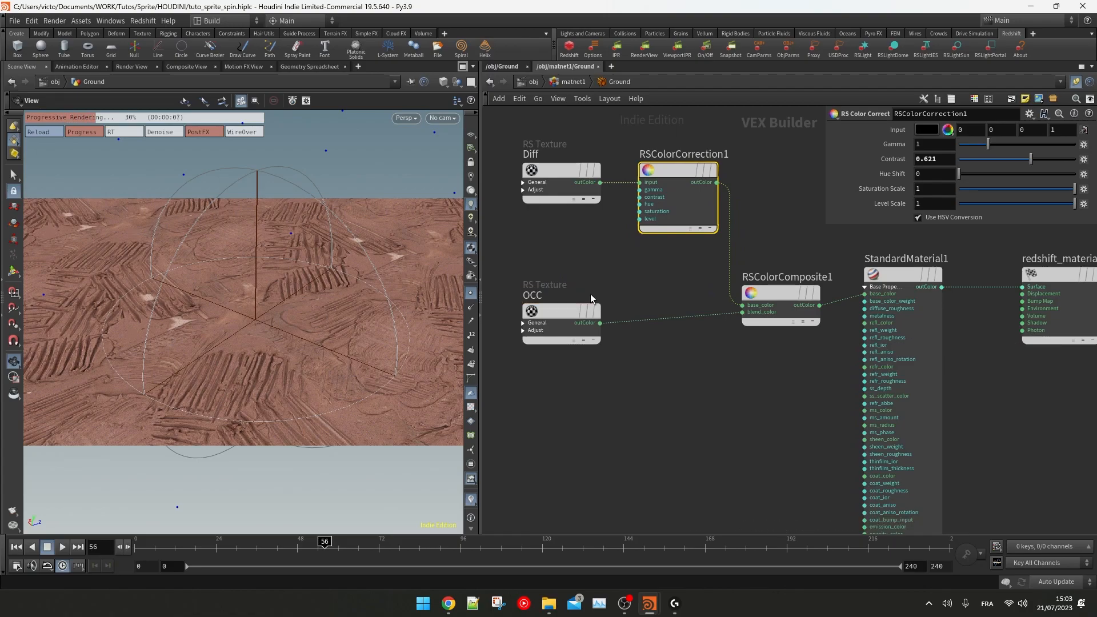
click(589, 311)
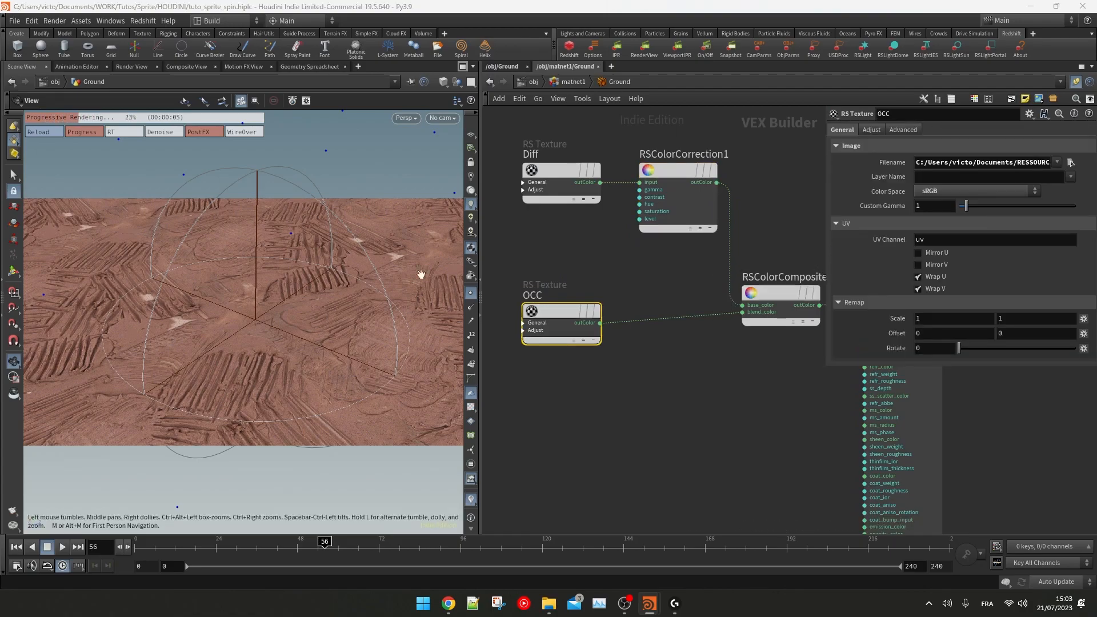
Step: Compare the Raw and sRGB color spaces on the OCC texture
click(973, 190)
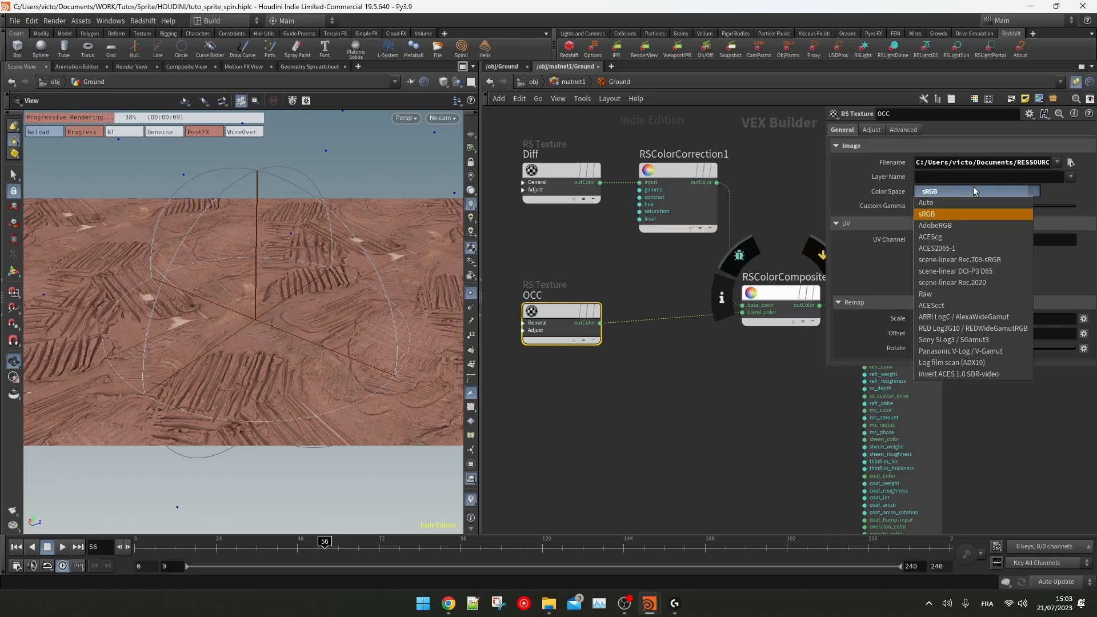
click(921, 294)
click(966, 191)
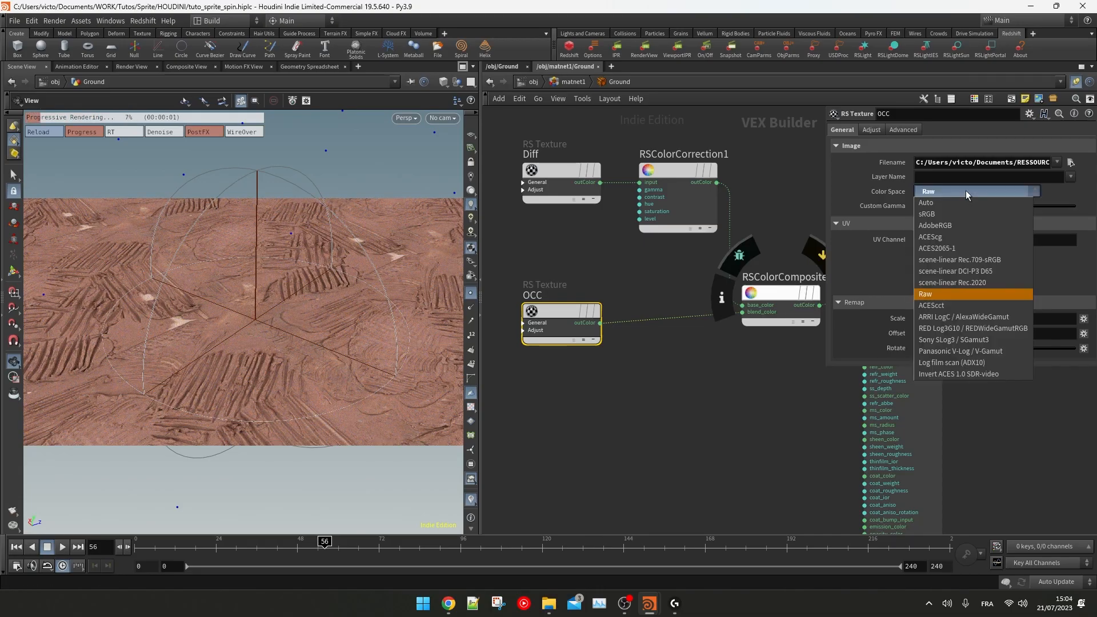
click(959, 207)
click(963, 193)
click(962, 212)
click(968, 189)
click(968, 191)
click(969, 192)
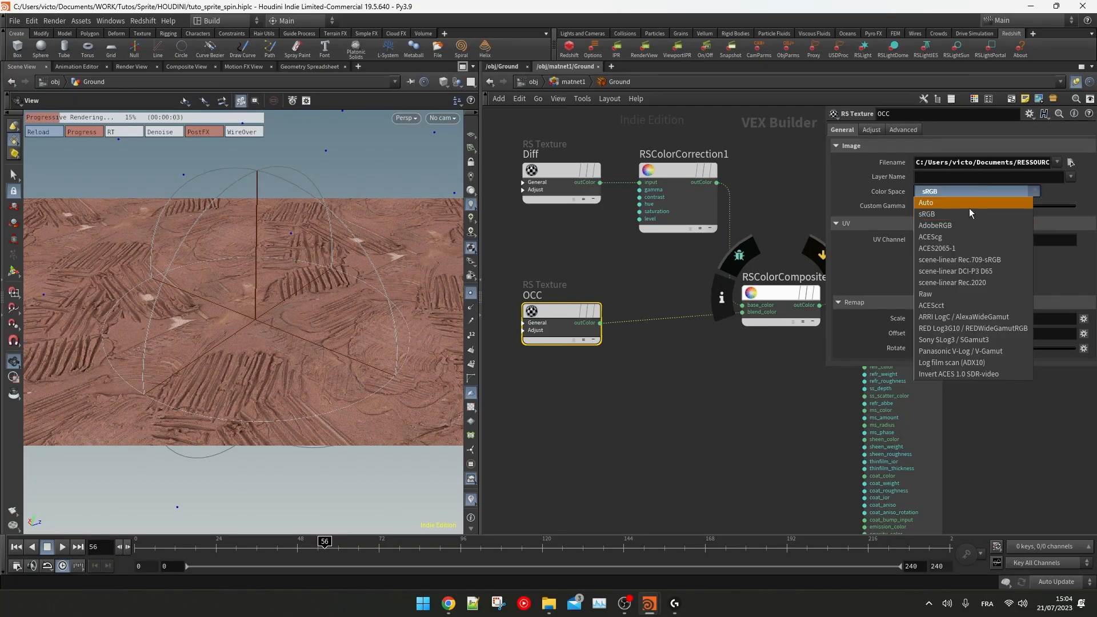
click(945, 291)
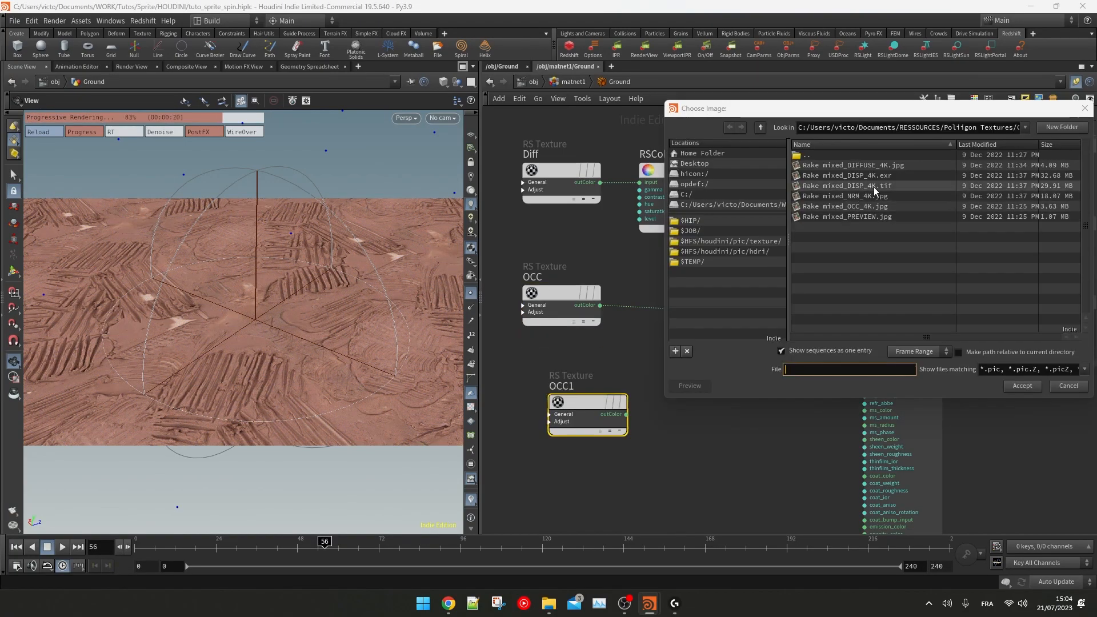
Step: Duplicate the OCC texture node for the displacement map, name the copy Disp_for_gloss, and place it beneath OCC
key(Escape)
key(F2)
text(Disp_for_gloss)
key(Return)
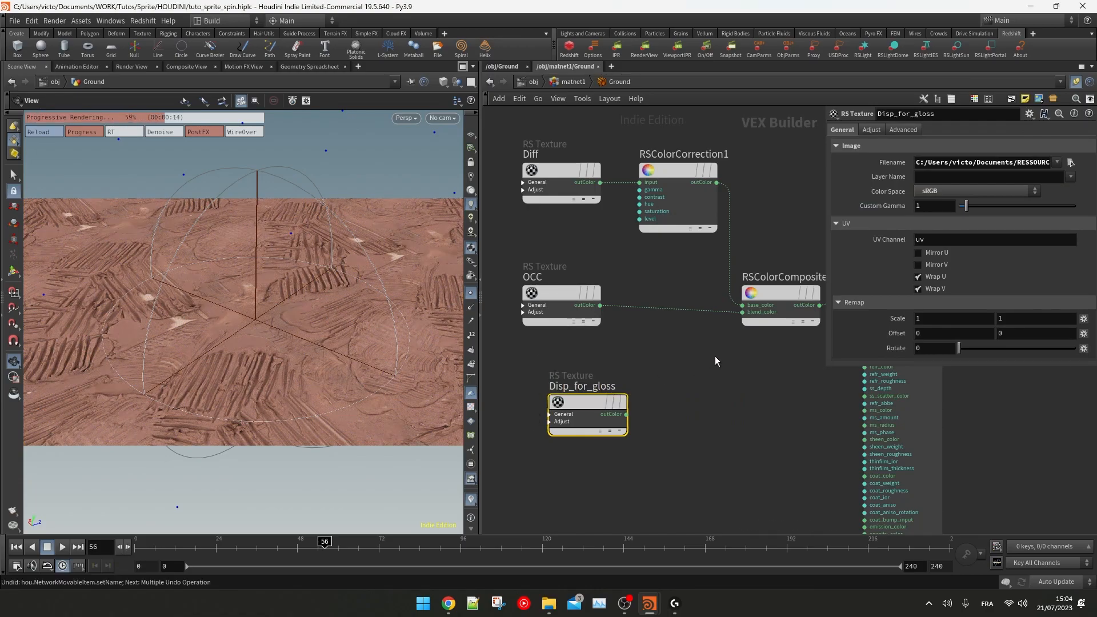
drag(577, 406, 581, 393)
Step: Connect Disp_for_gloss's outColor to both refl_color and refl_roughness of StandardMaterial1
scroll(711, 395, down, 2)
middle_drag(712, 394, 637, 328)
click(568, 334)
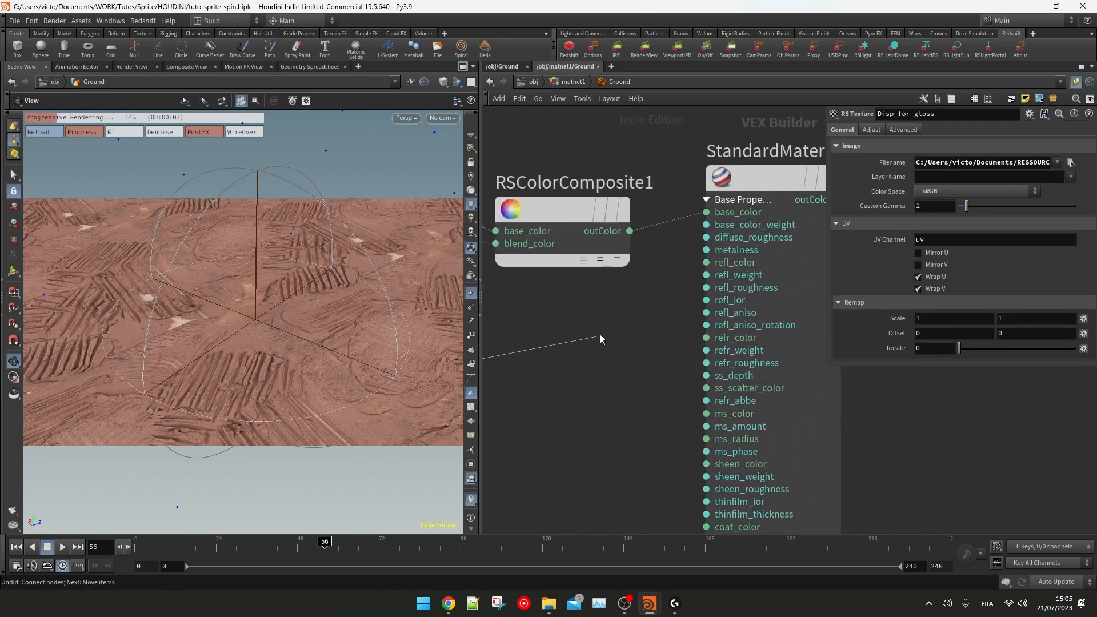
click(706, 262)
scroll(595, 334, down, 2)
middle_drag(517, 359, 670, 305)
click(541, 318)
middle_drag(774, 313, 643, 335)
scroll(642, 335, up, 2)
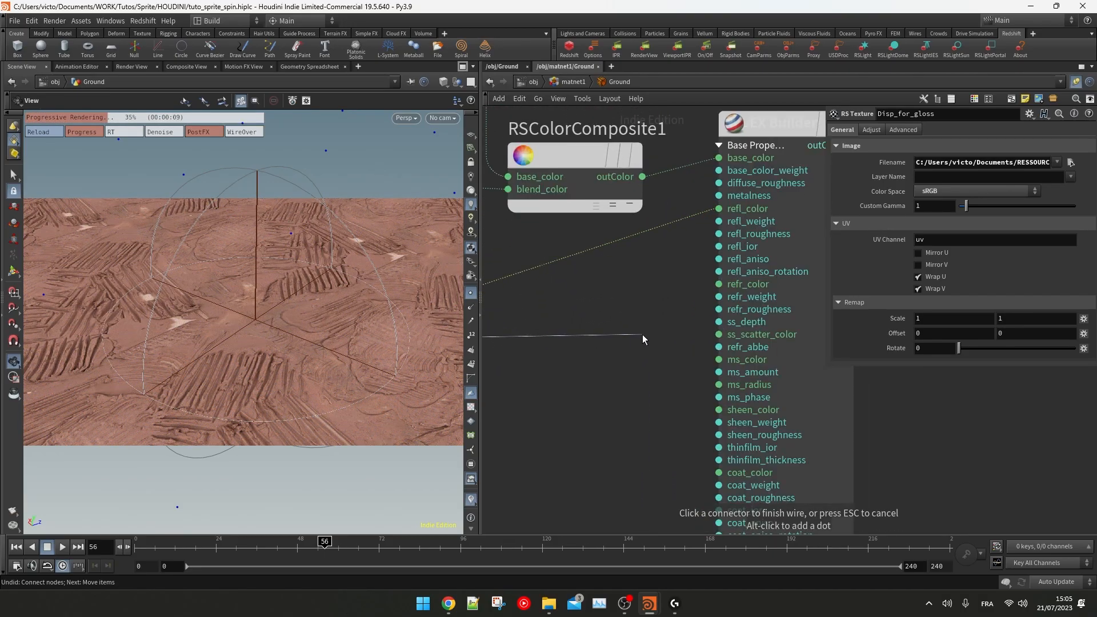
click(707, 238)
middle_drag(575, 286, 622, 282)
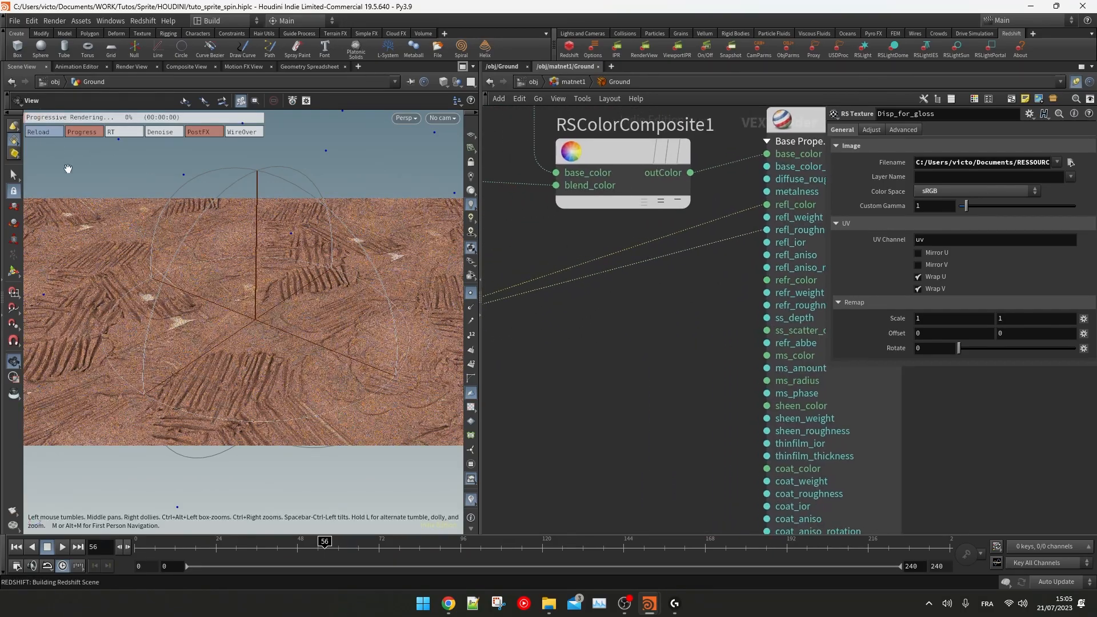
Step: Add an RS Displacement node fed by Disp_for_gloss and connect its output to redshift_material1's Displacement input
scroll(622, 283, down, 3)
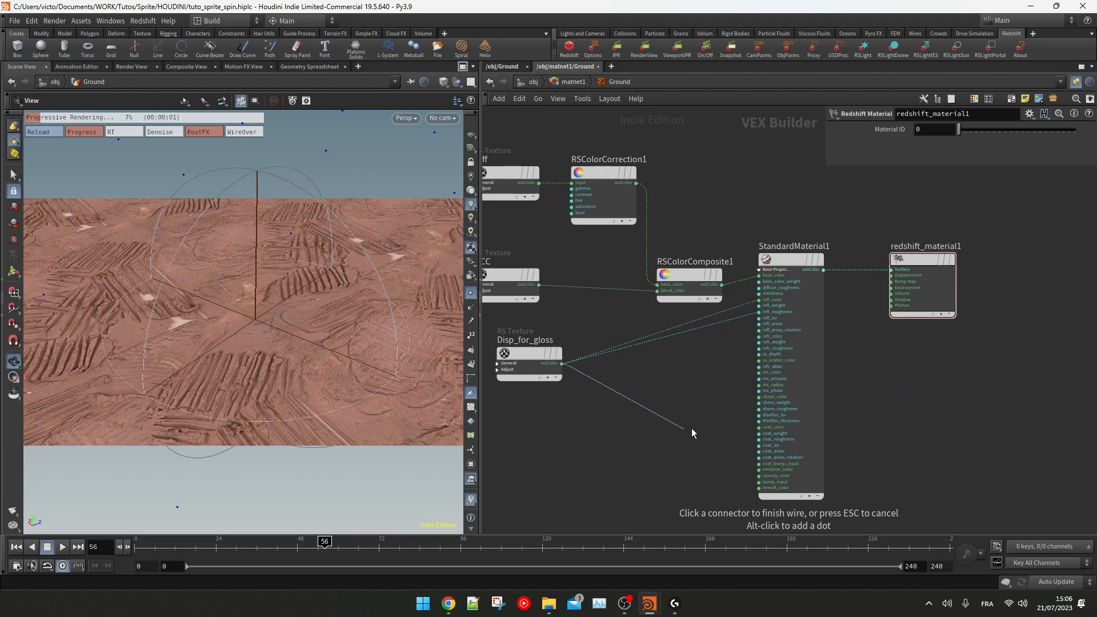
scroll(825, 380, up, 3)
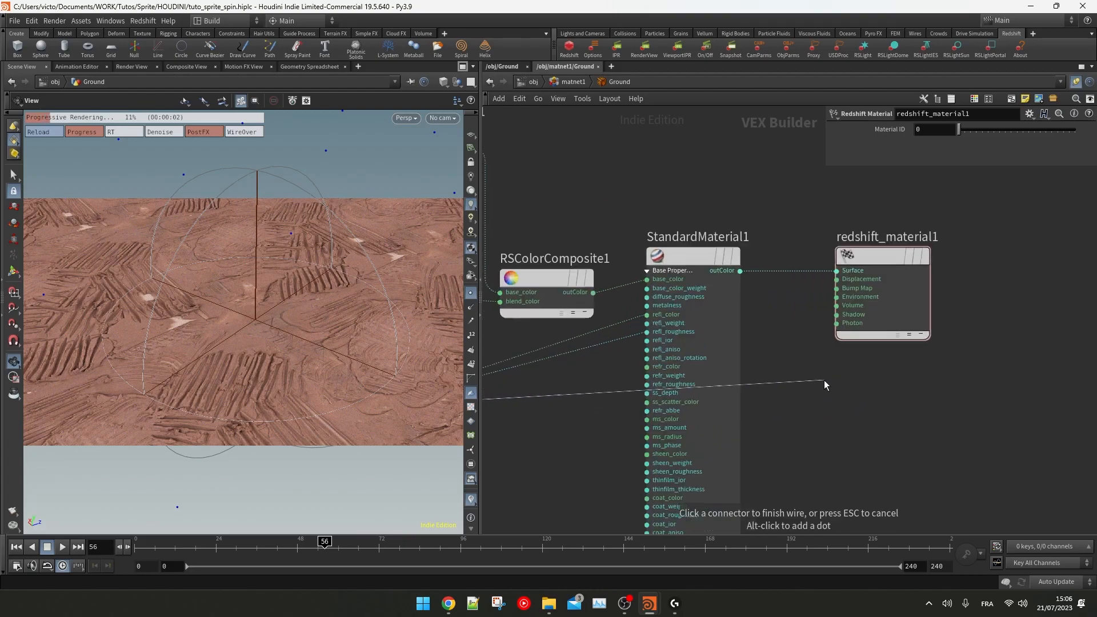
key(Tab)
text(disp)
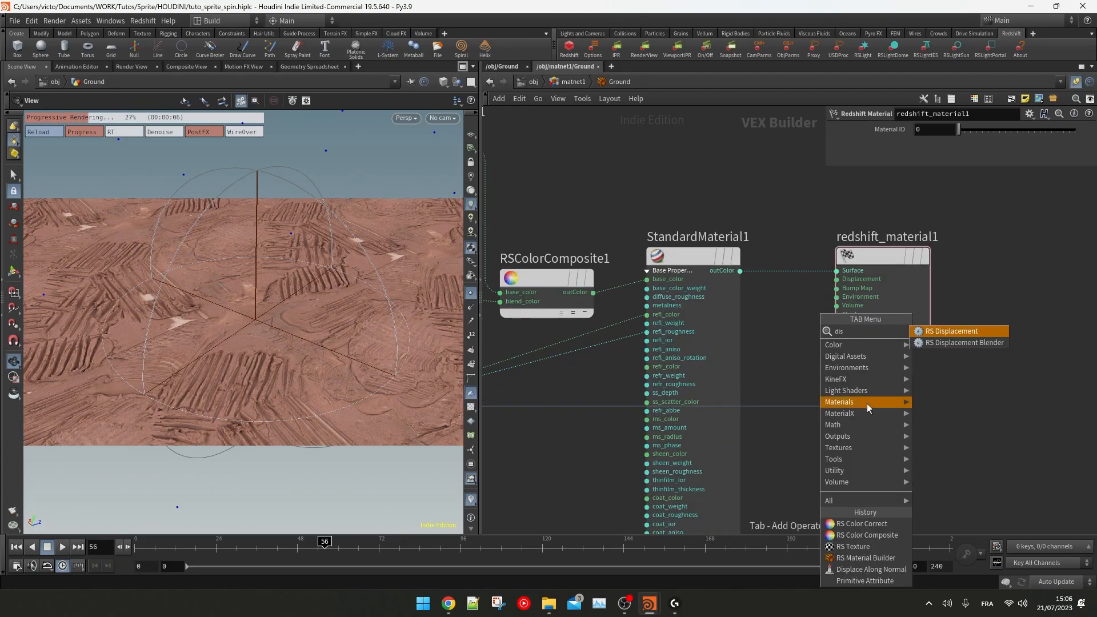
click(958, 330)
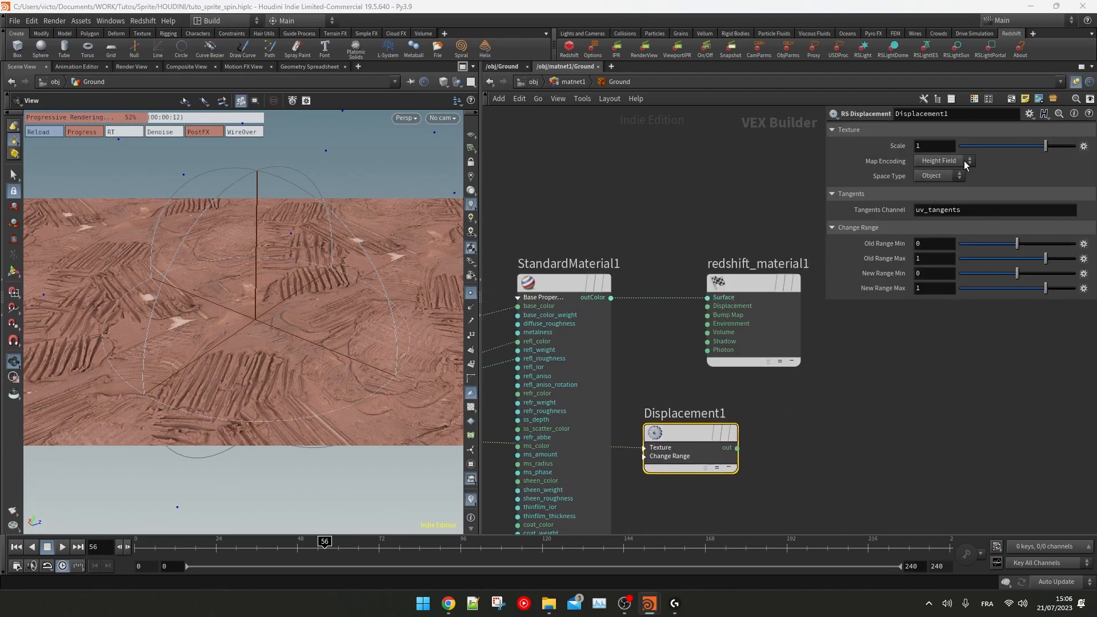
click(738, 448)
click(723, 307)
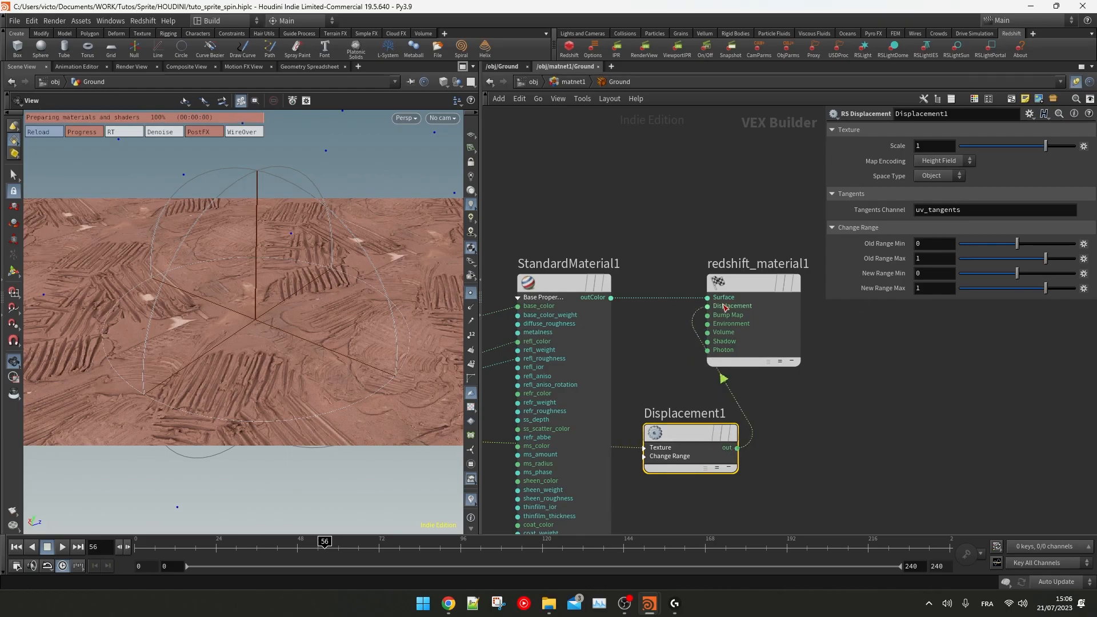
Step: Enable Redshift tessellation and displacement on the Ground object, with a minimum edge length of 6 and maximum subdivisions of 3
key(u)
key(u)
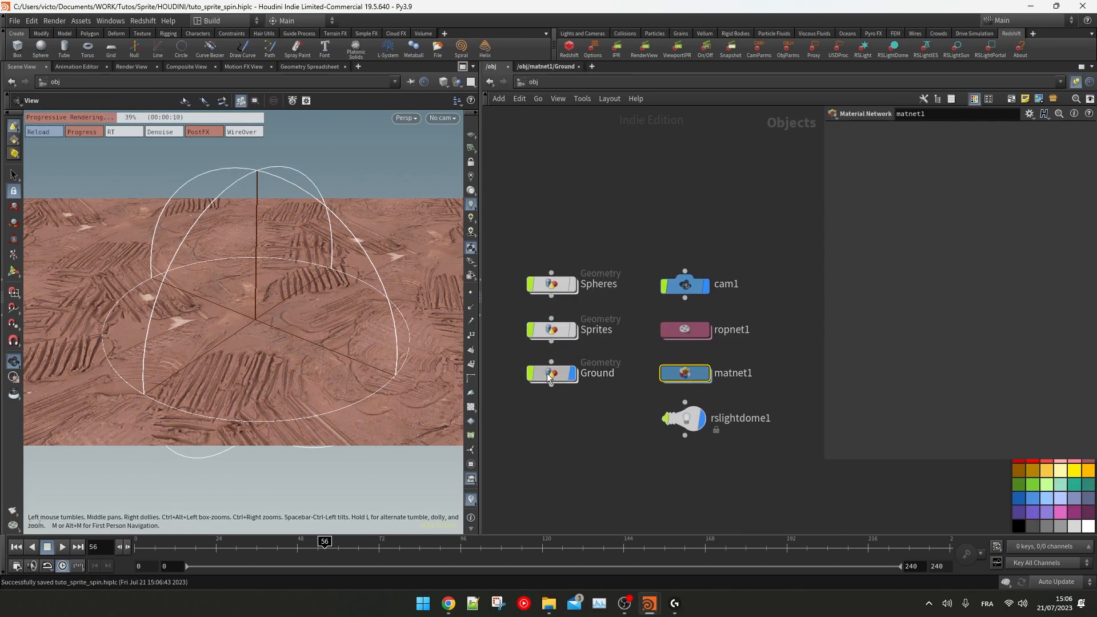
click(549, 377)
click(933, 130)
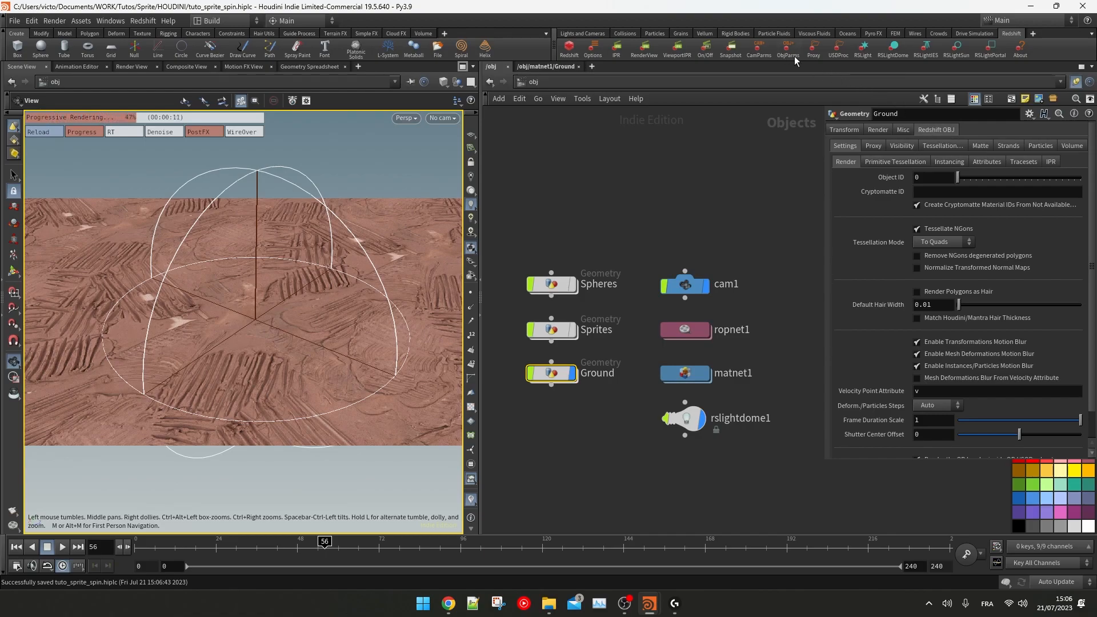
click(943, 146)
click(918, 172)
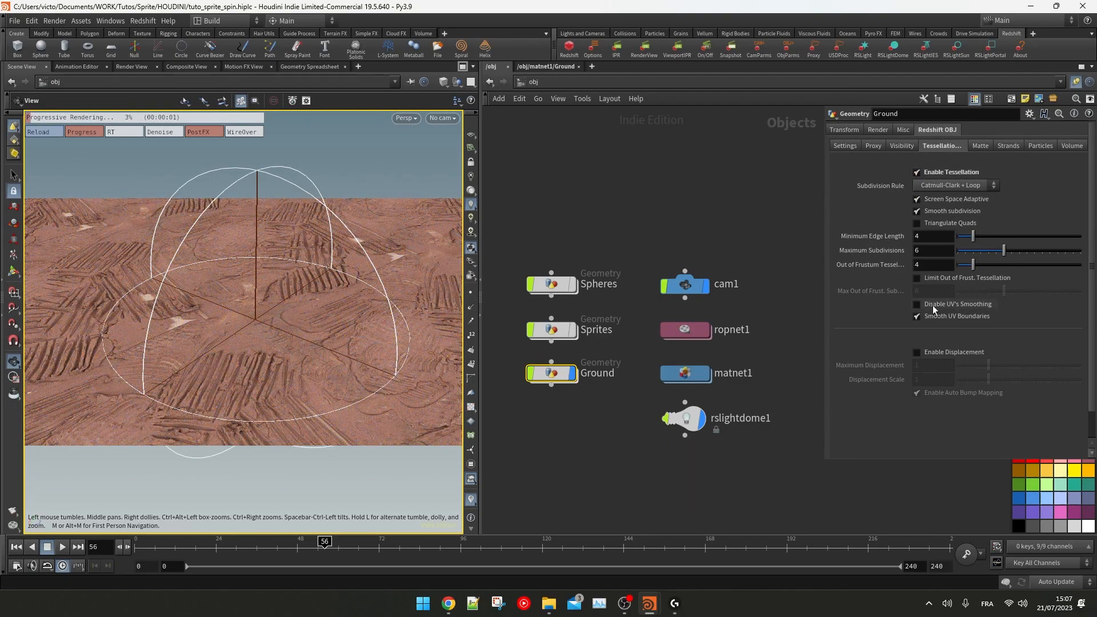
click(926, 352)
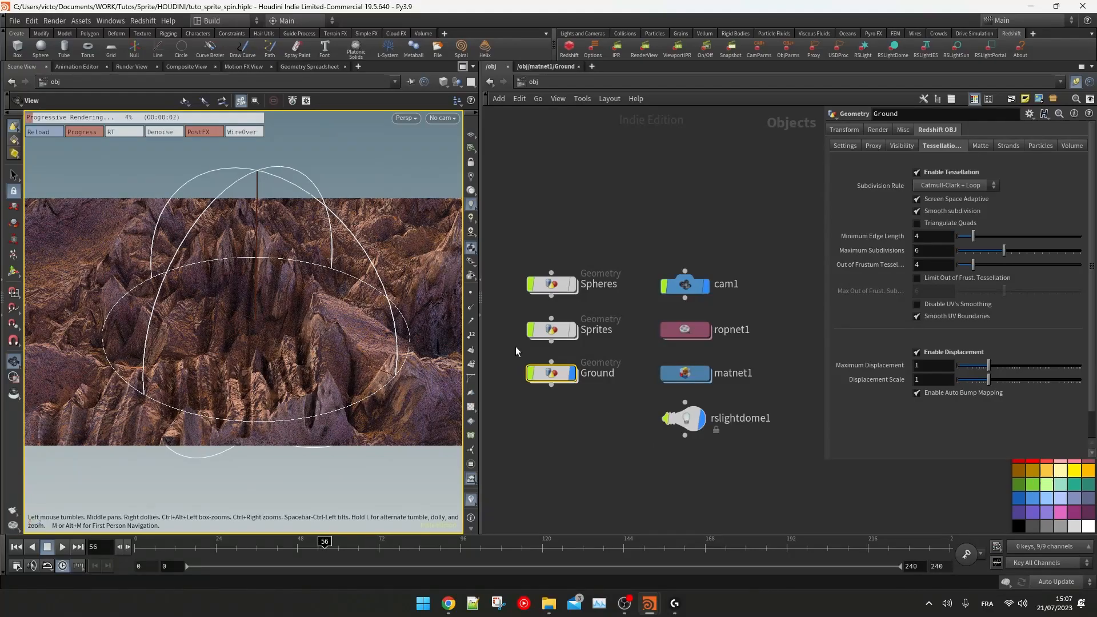
click(942, 251)
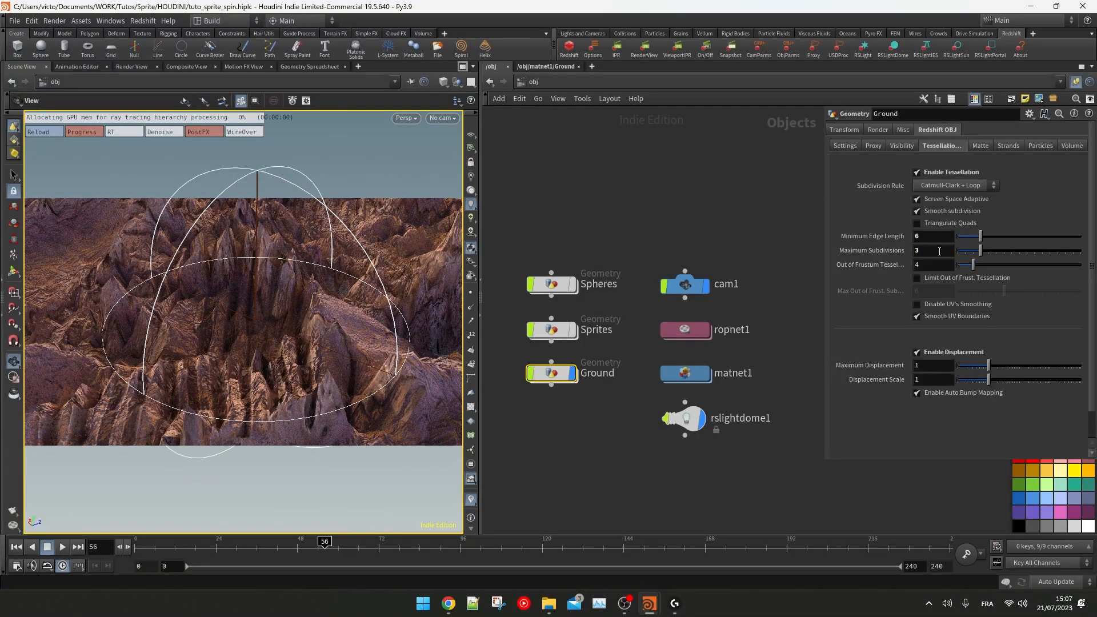
Step: Set the scale of the Ground material's displacement node to 0.05 and save the scene
click(536, 66)
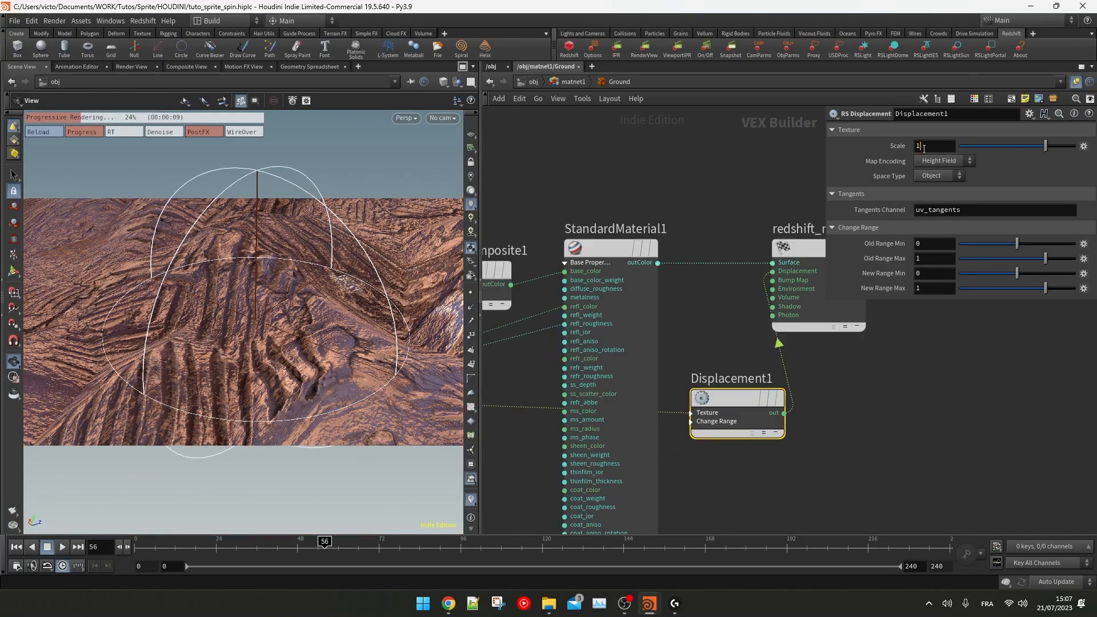
key(Return)
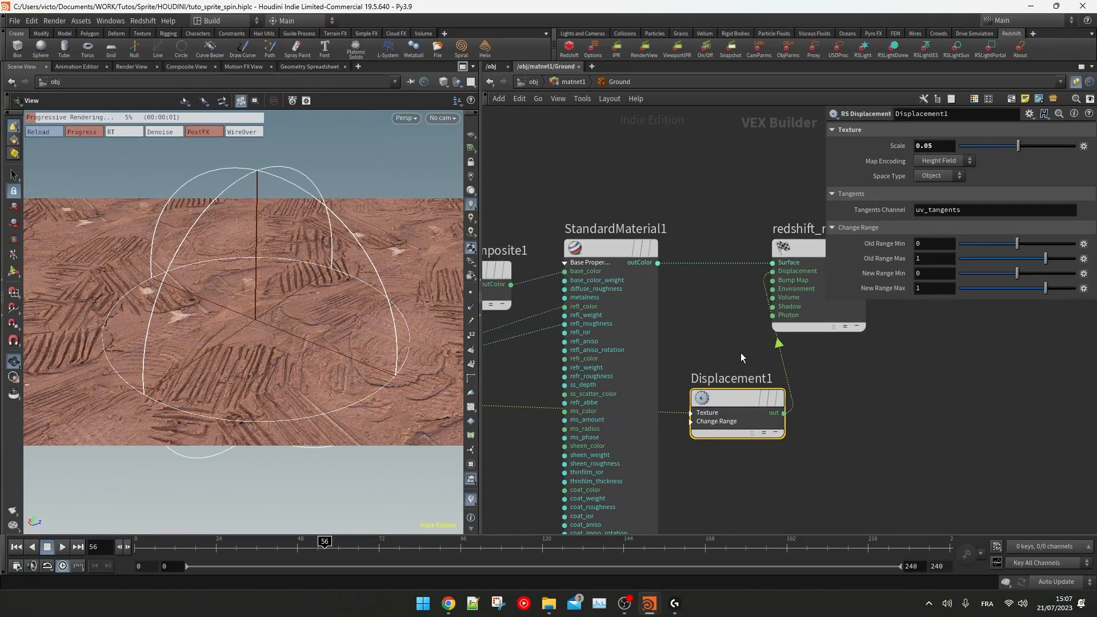
mouse_move(727, 398)
click(784, 356)
key(u)
key(ctrl+s)
Step: Add a second RS Material Builder below Ground in matnet1 and name it Sprites
key(Tab)
text(rs mater)
click(833, 58)
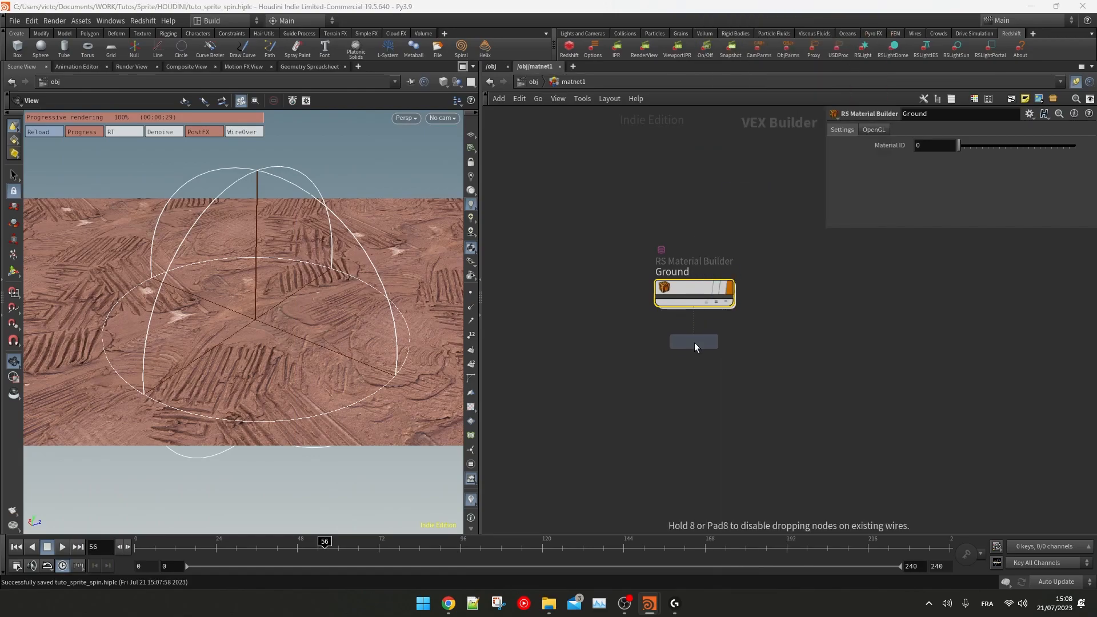
click(695, 354)
click(686, 346)
text(Sprites)
key(Return)
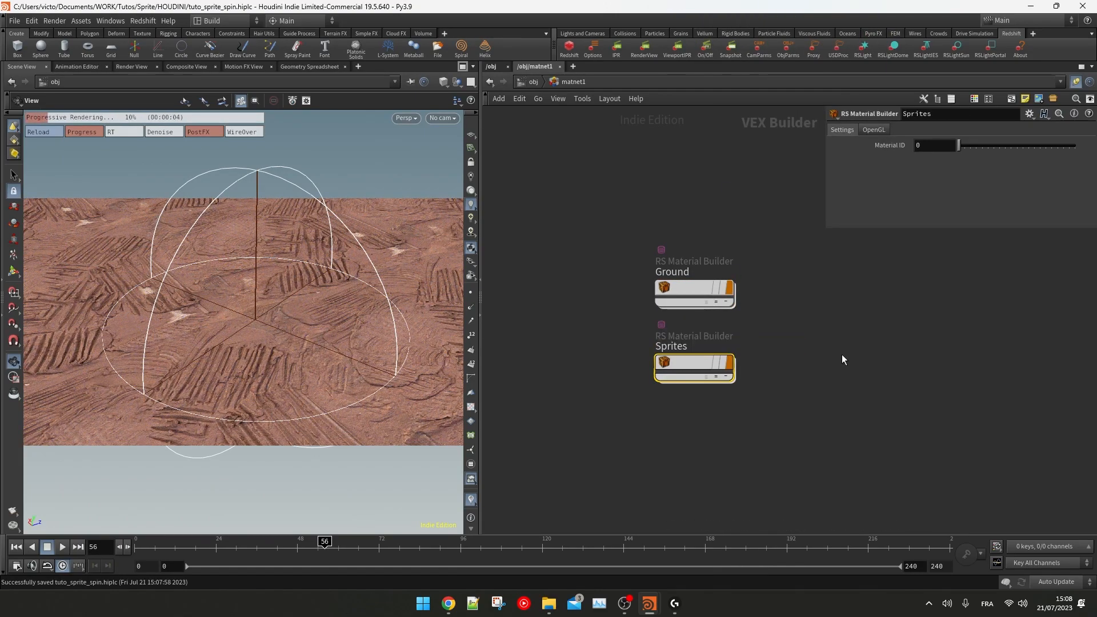
Step: Inside the Sprites material, add an RS Texture node with the moth sprite sheet and connect it to StandardMaterial1's base_color
double_click(689, 365)
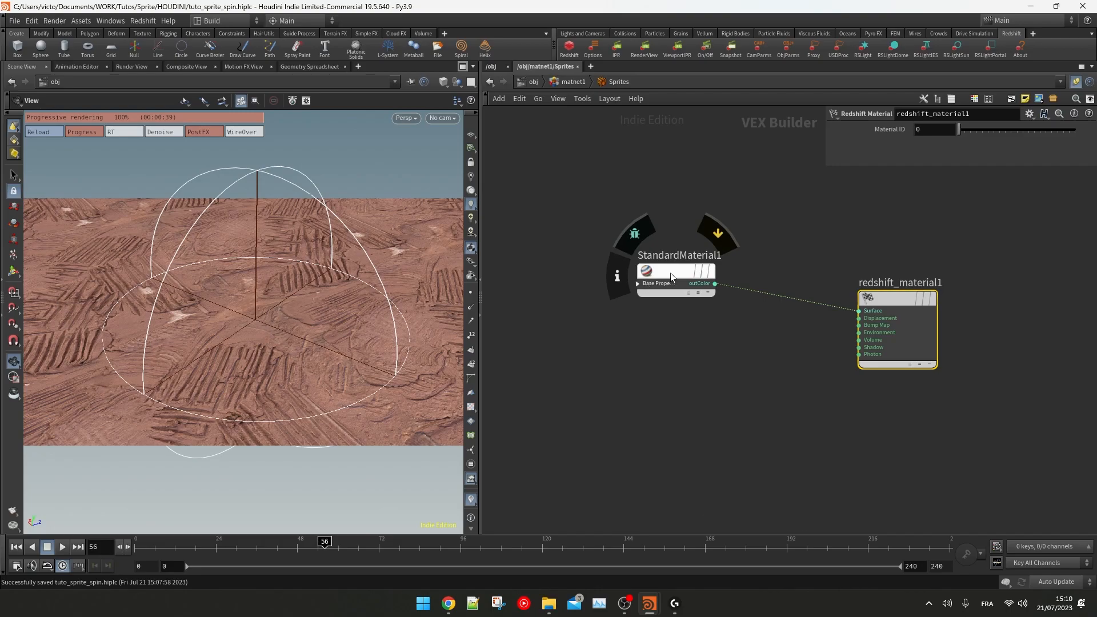
key(Tab)
text(rs tex)
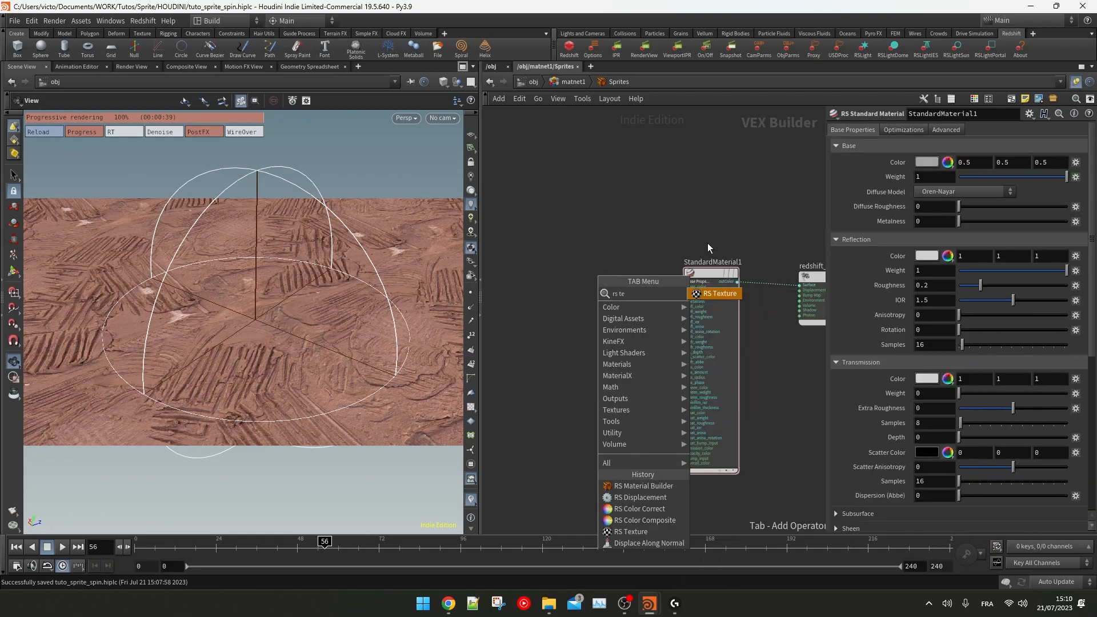
click(710, 293)
click(588, 270)
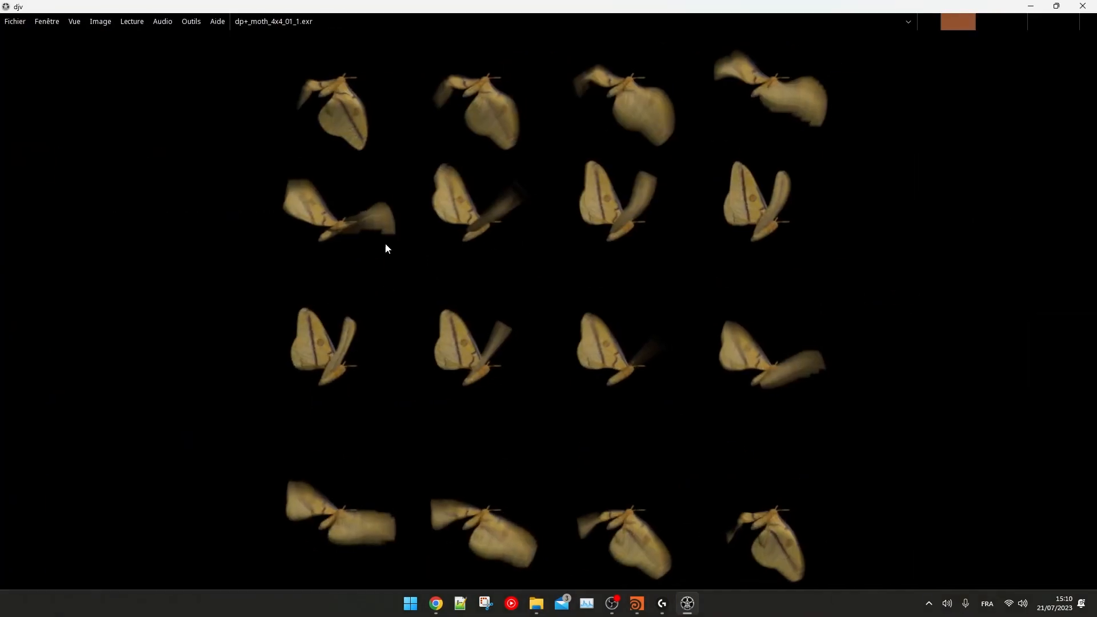
click(1080, 3)
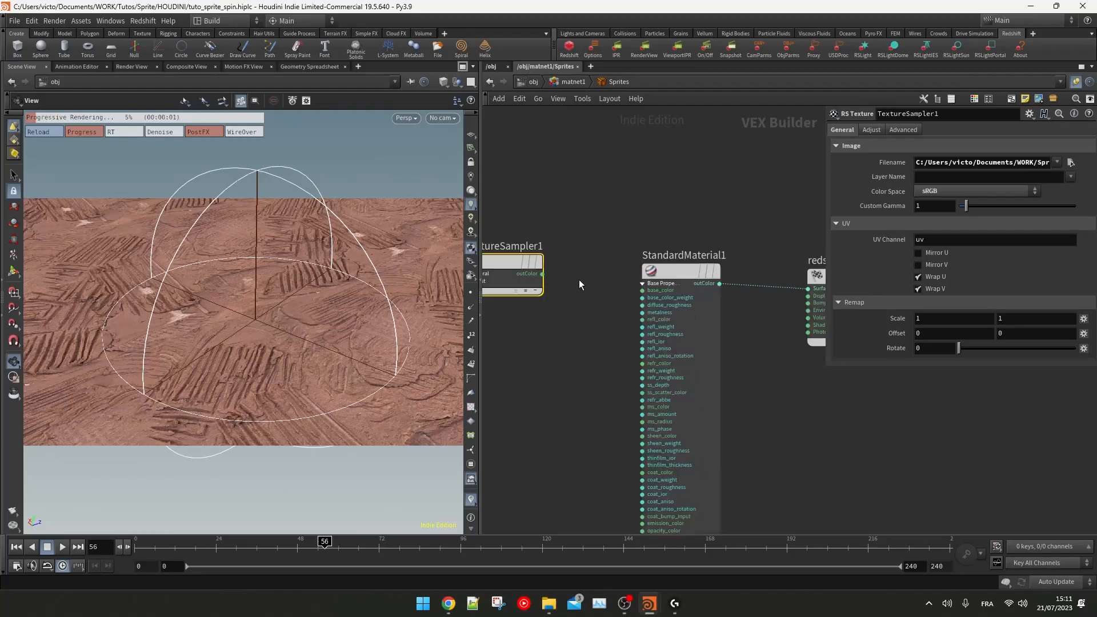
drag(543, 275, 589, 279)
Step: In the Sprites geometry, insert a Material node between uvquickshade1 and variant, and assign it /obj/matnet1/Sprites
key(u)
key(u)
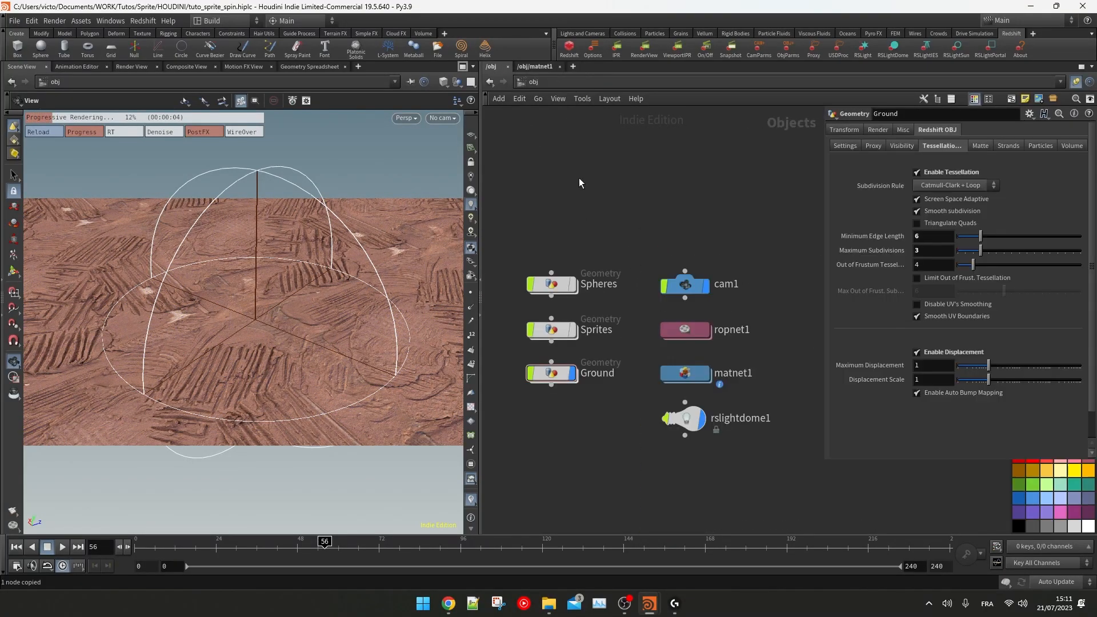
click(557, 331)
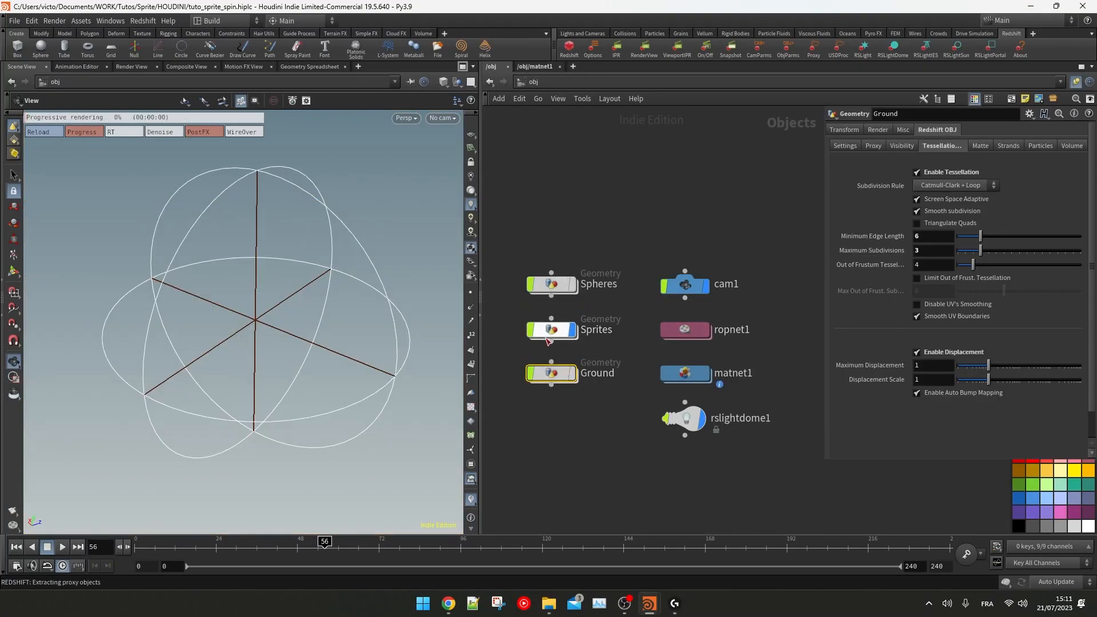
double_click(559, 332)
key(Tab)
text(mater)
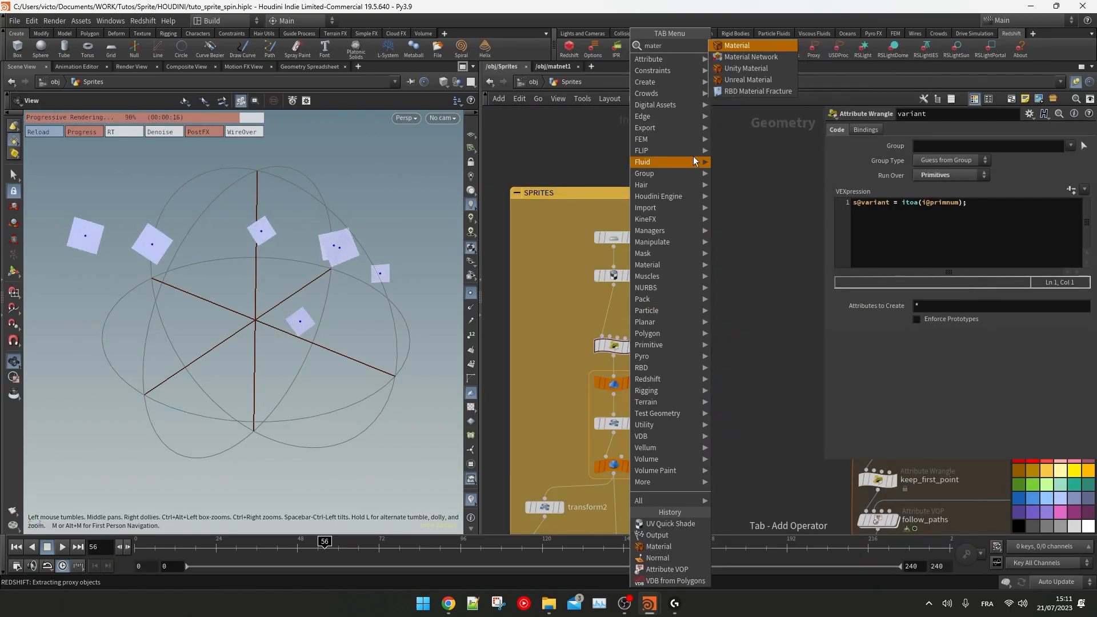
key(Return)
click(608, 311)
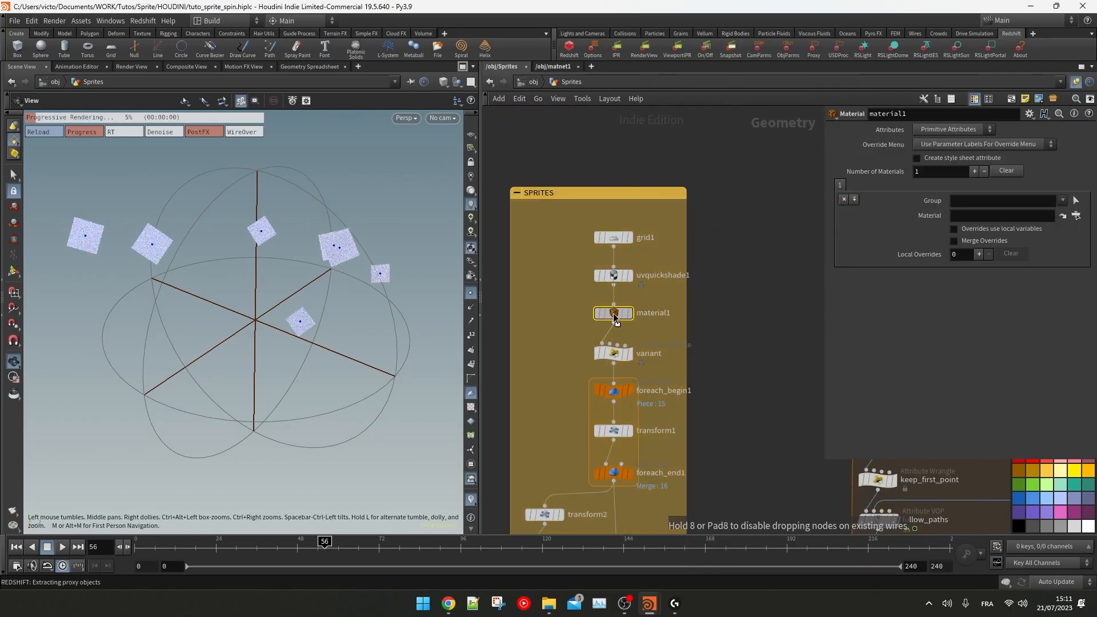
key(Return)
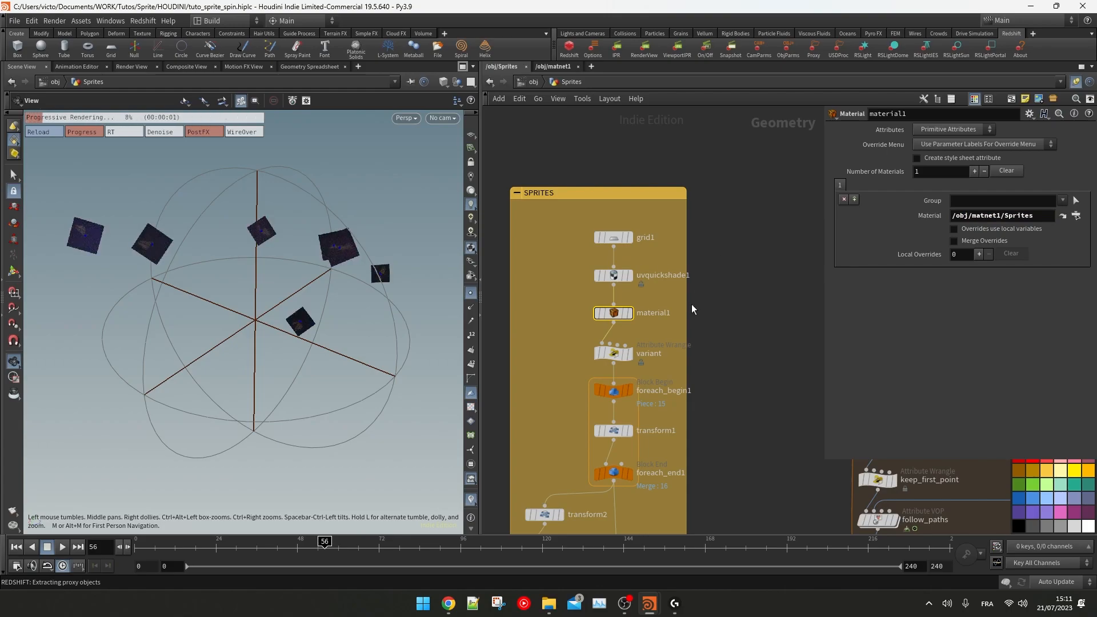
Step: Look through cam1 in the viewport and rename the Sprites material's texture node as Diff
click(443, 118)
click(473, 173)
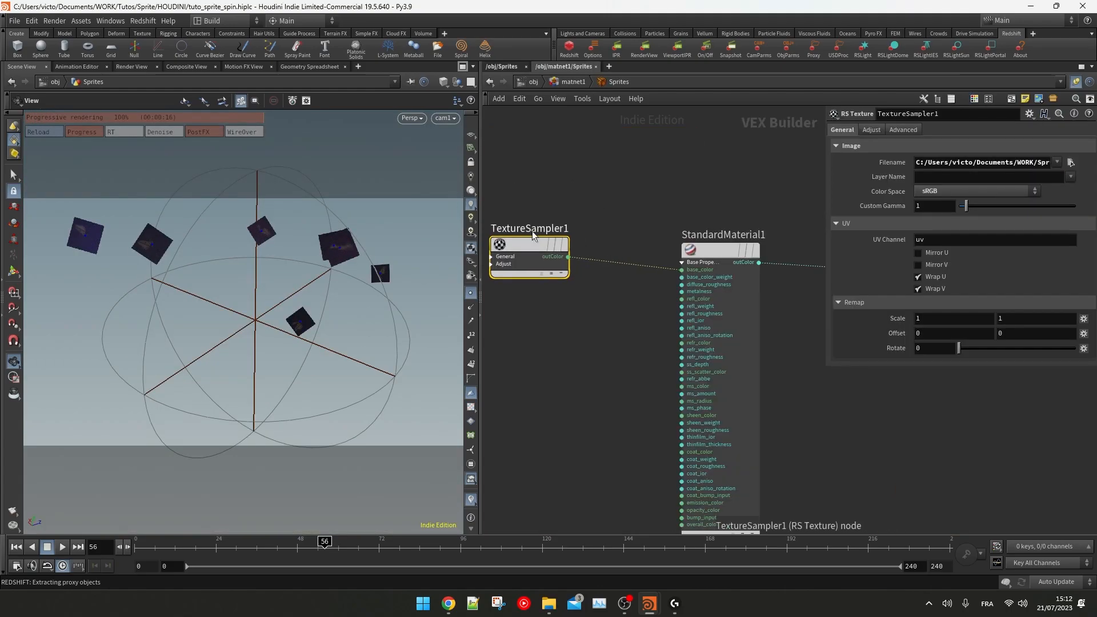
text(Diff)
key(Return)
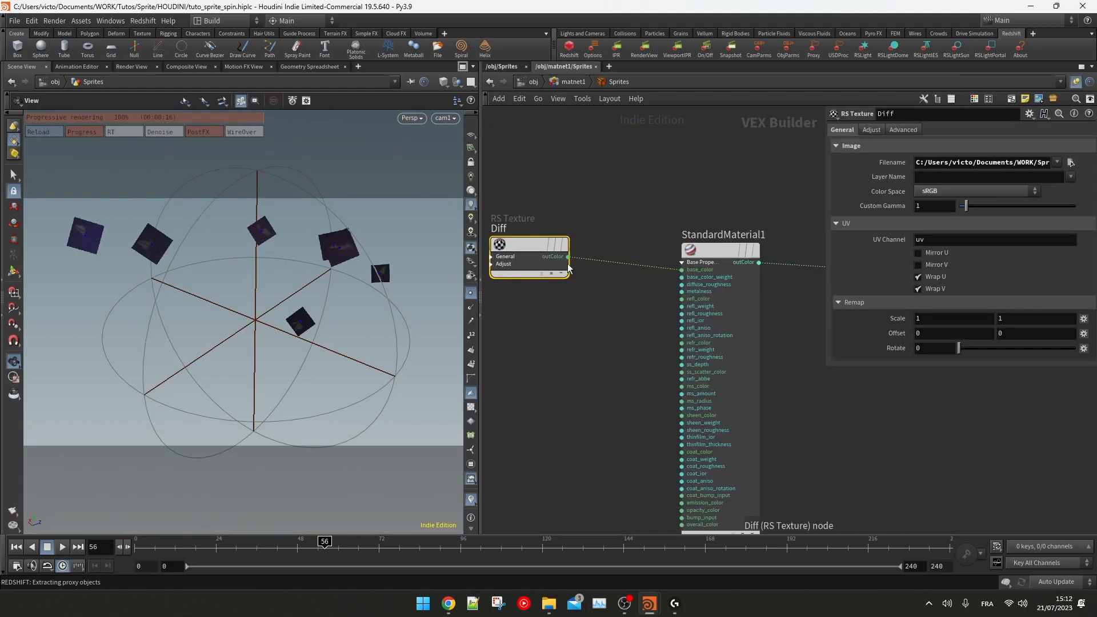
Step: Add an RS Color Splitter fed by Diff's outColor and connect its outA to StandardMaterial1's opacity_color
drag(569, 262, 578, 399)
text(rs c)
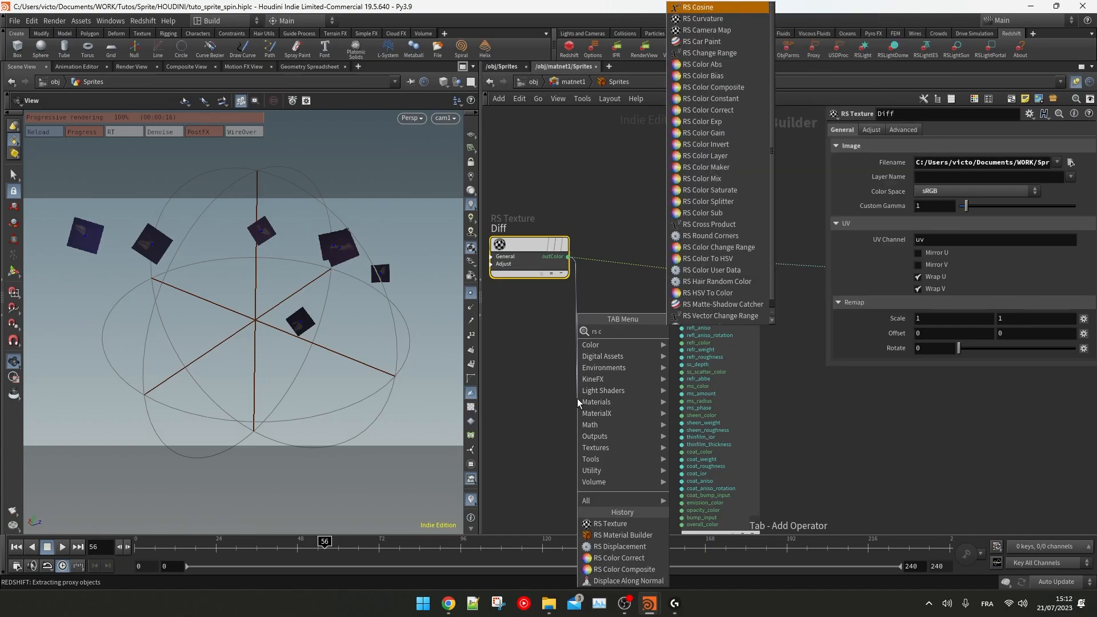
text(olo)
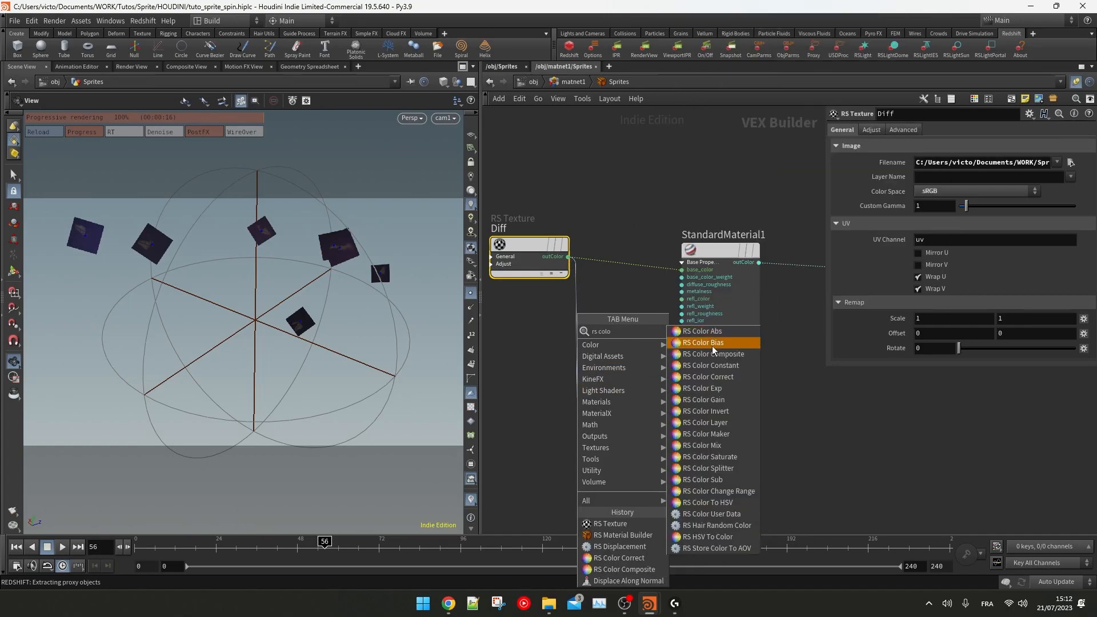
click(734, 468)
scroll(632, 385, up, 3)
middle_drag(653, 425, 622, 301)
click(682, 417)
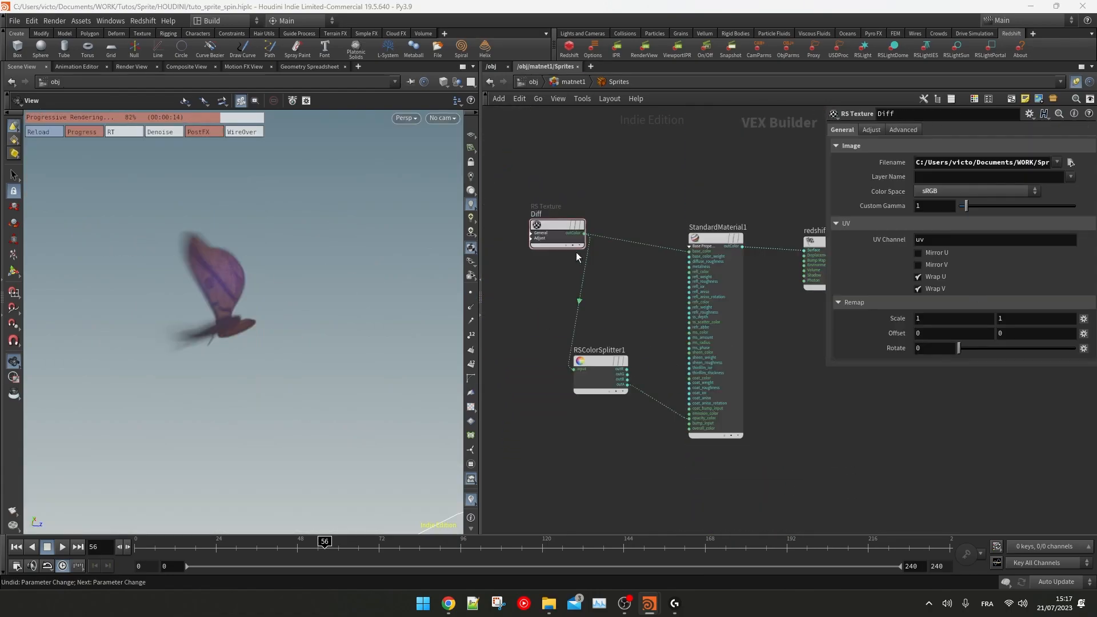
Step: Connect Diff's outColor to StandardMaterial1's emission_color and set the Emission Weight to 3
scroll(624, 258, up, 3)
middle_drag(624, 258, 612, 249)
click(544, 208)
middle_drag(677, 397, 637, 296)
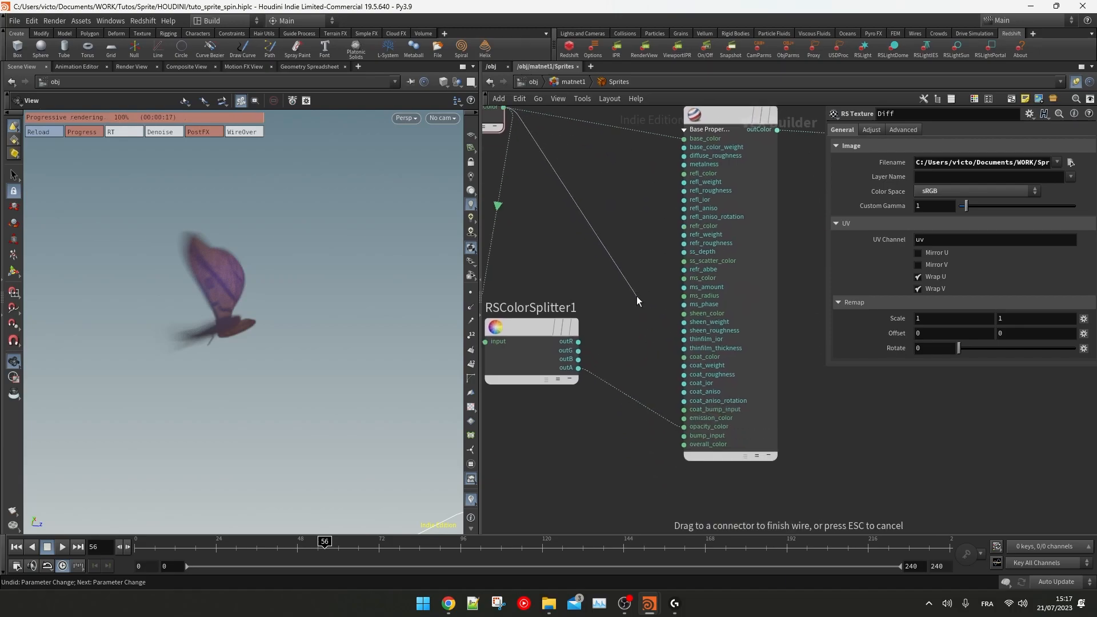
click(684, 418)
drag(961, 479, 1066, 477)
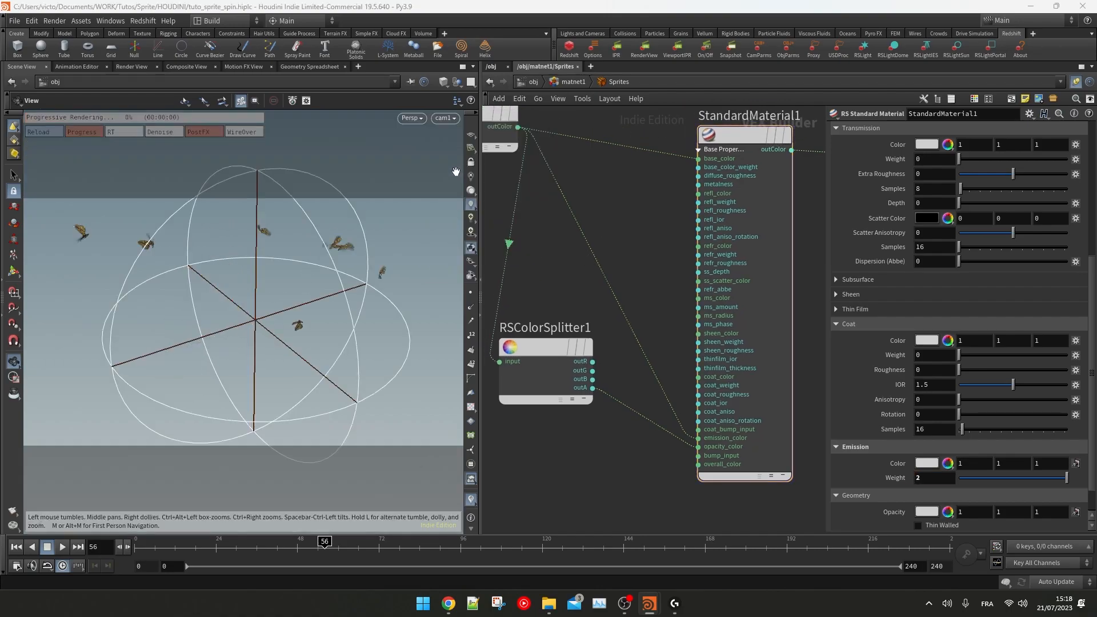
drag(1012, 479, 1067, 479)
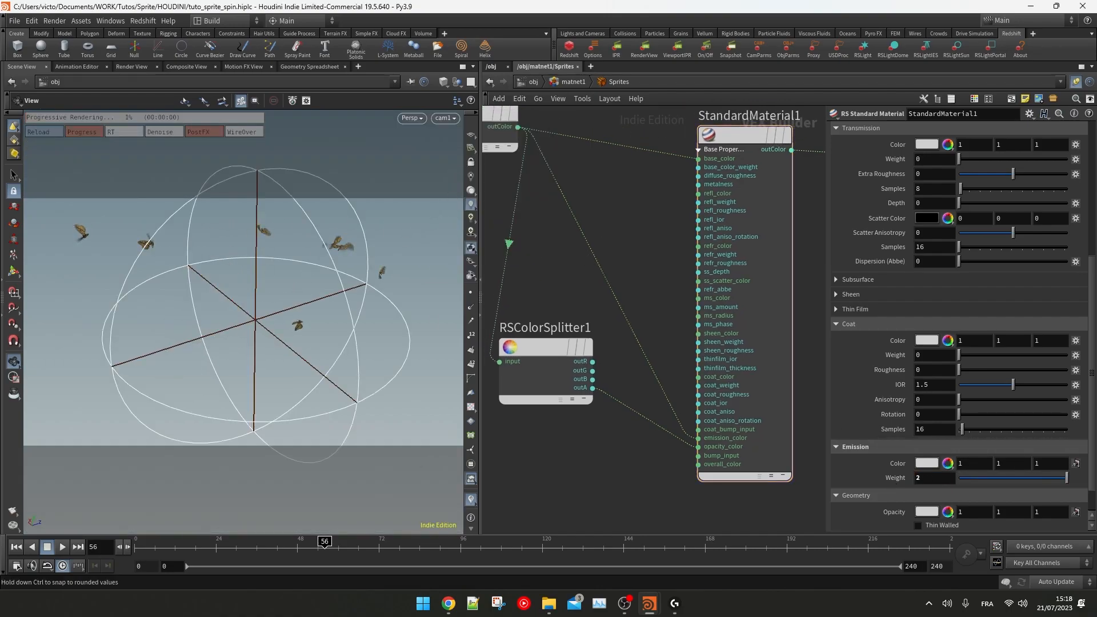
mouse_move(920, 479)
middle_down()
mouse_move(988, 476)
mouse_move(939, 482)
middle_up()
Step: Insert an RS Color Correct node between Diff and StandardMaterial1, feeding its output to both base_color and emission_color
key(Tab)
text(rs colo)
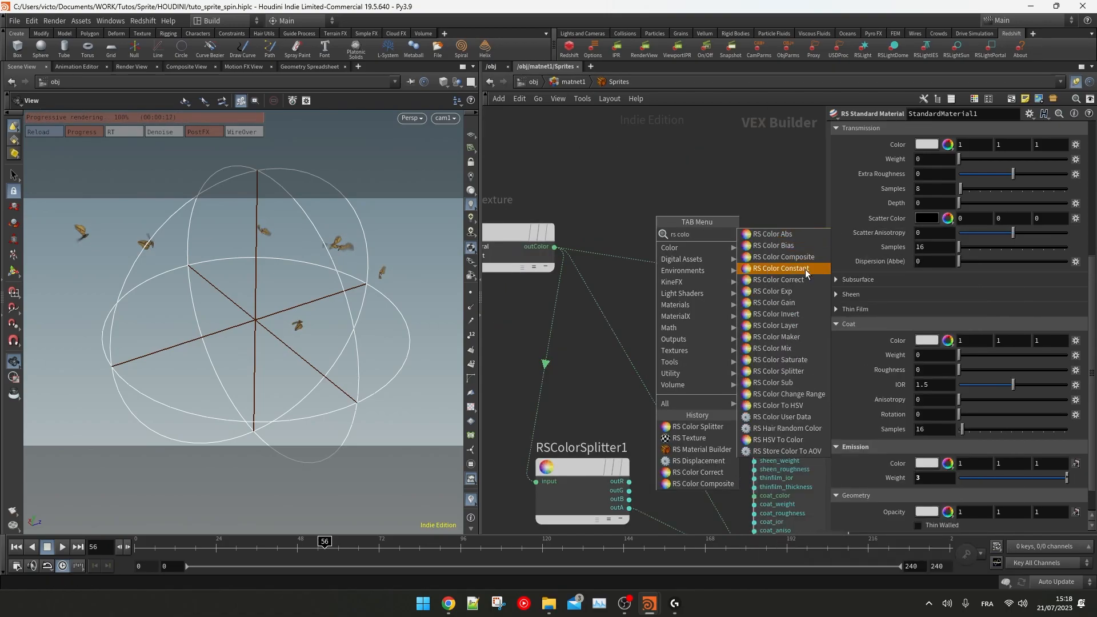
click(802, 279)
click(690, 267)
drag(709, 267, 710, 248)
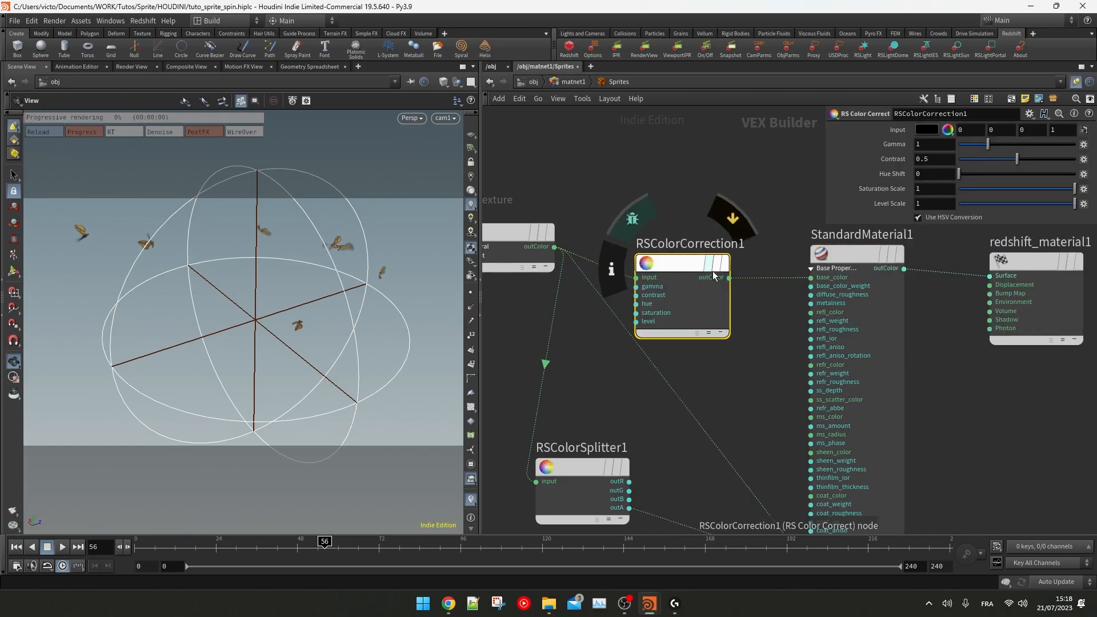
middle_drag(760, 342, 727, 303)
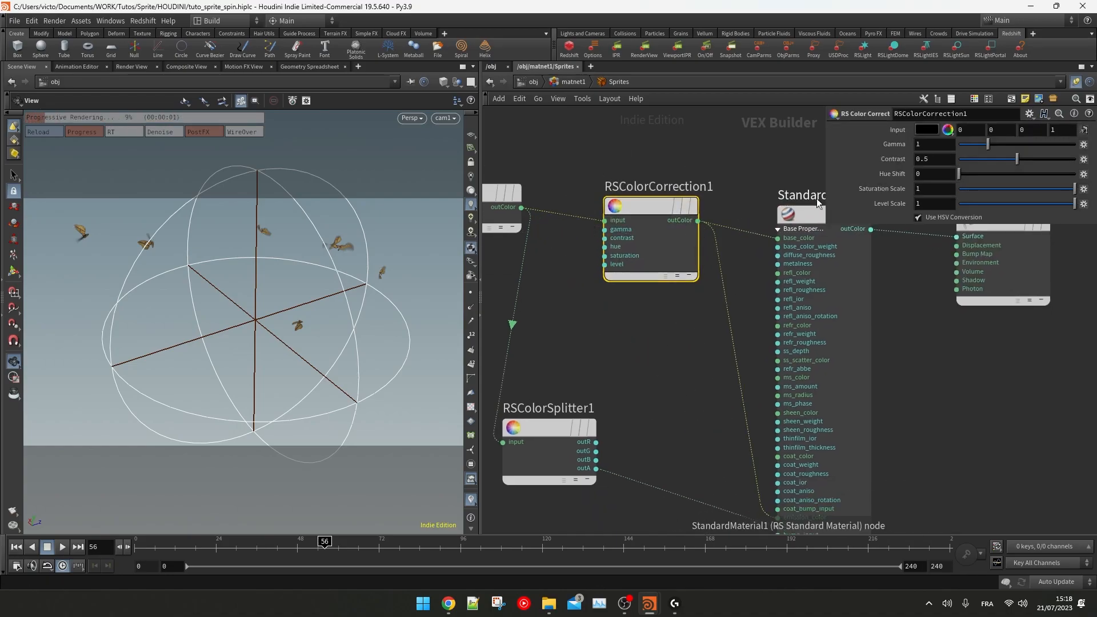
middle_drag(734, 185, 719, 204)
Step: Try a different Saturation Scale on the color correction node and undo the change
mouse_move(1056, 188)
mouse_down()
mouse_move(966, 190)
mouse_move(1076, 189)
mouse_up()
key(ctrl+z)
key(ctrl+z)
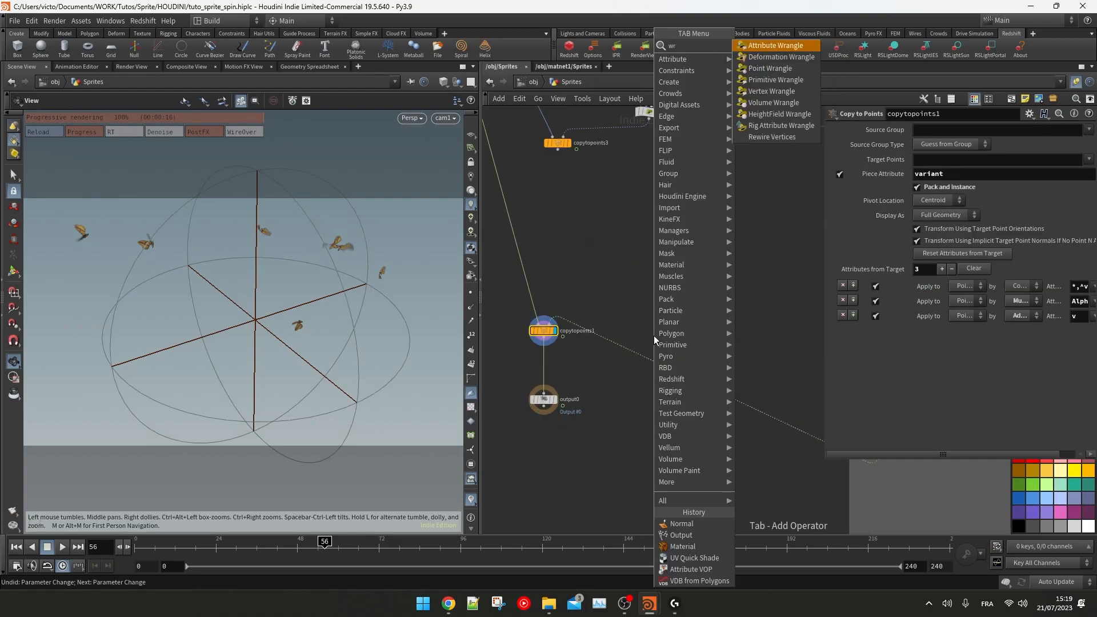
click(653, 335)
drag(654, 335, 596, 278)
scroll(599, 275, up, 3)
double_click(682, 281)
text(satu)
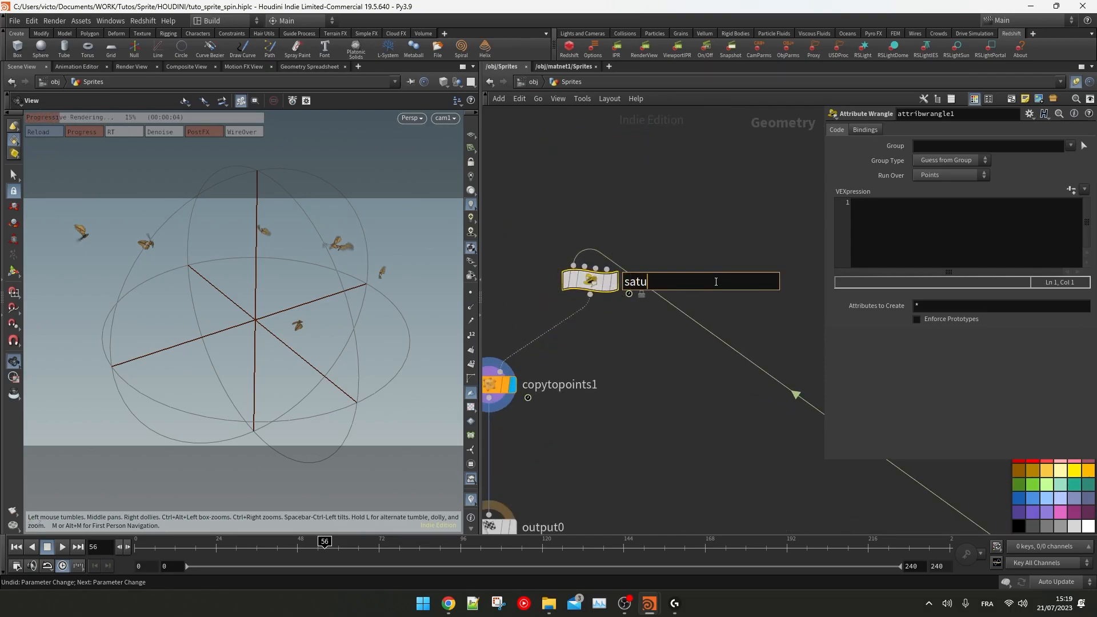
text(ration_shader)
key(Return)
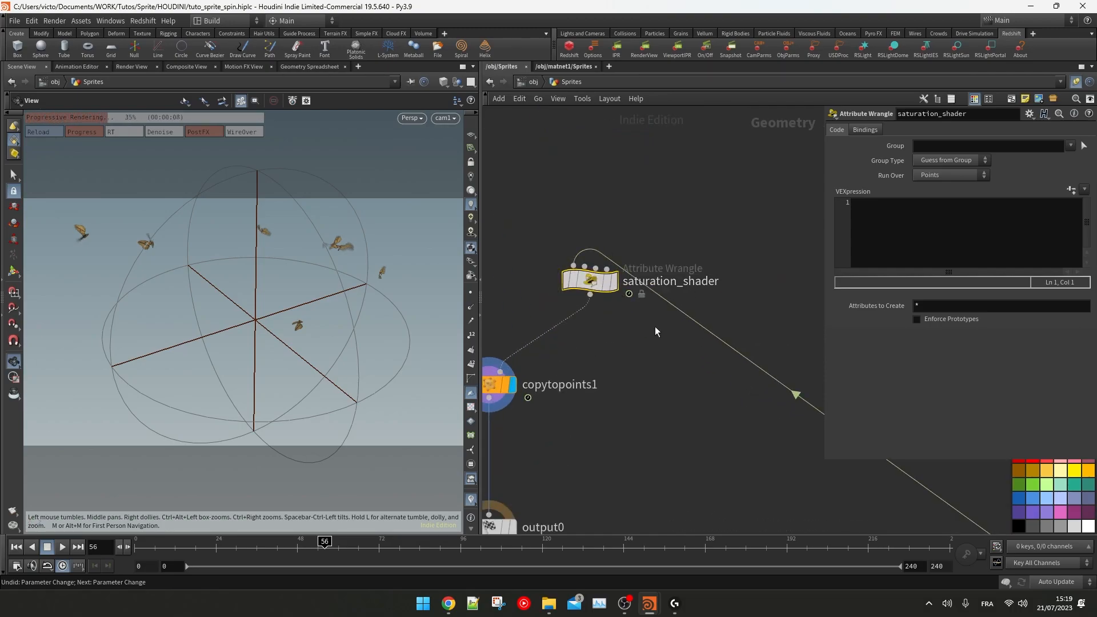
click(1067, 249)
text(f@sat = rand(@ptnum);)
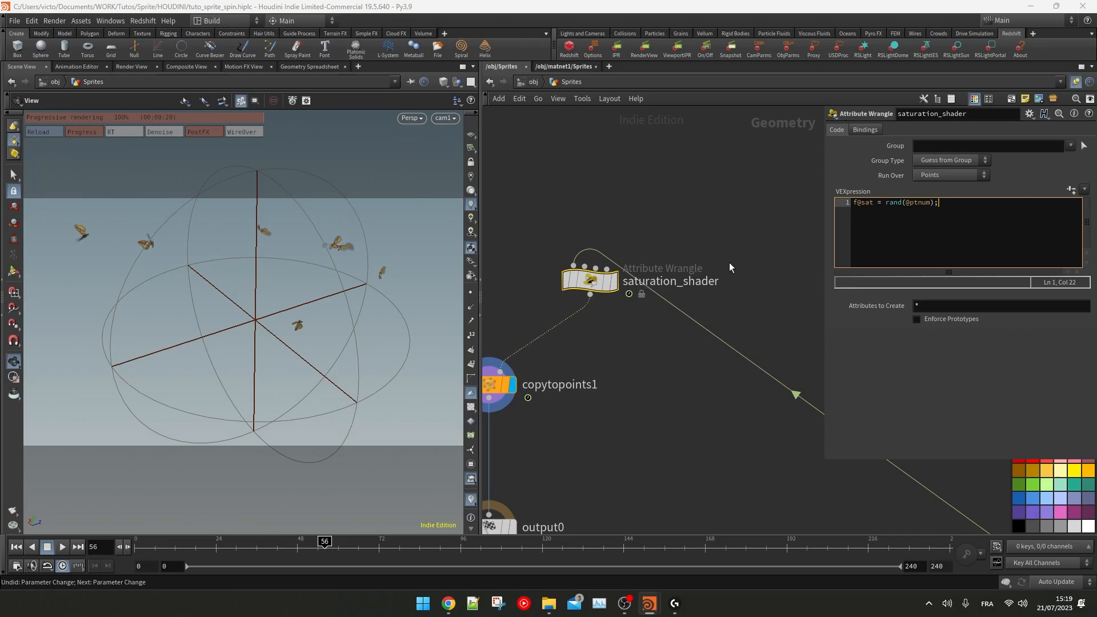
Step: In the Sprites material, add an RS Point Attribute node reading sat and connect its outScalar to RSColorCorrection1's saturation
key(Tab)
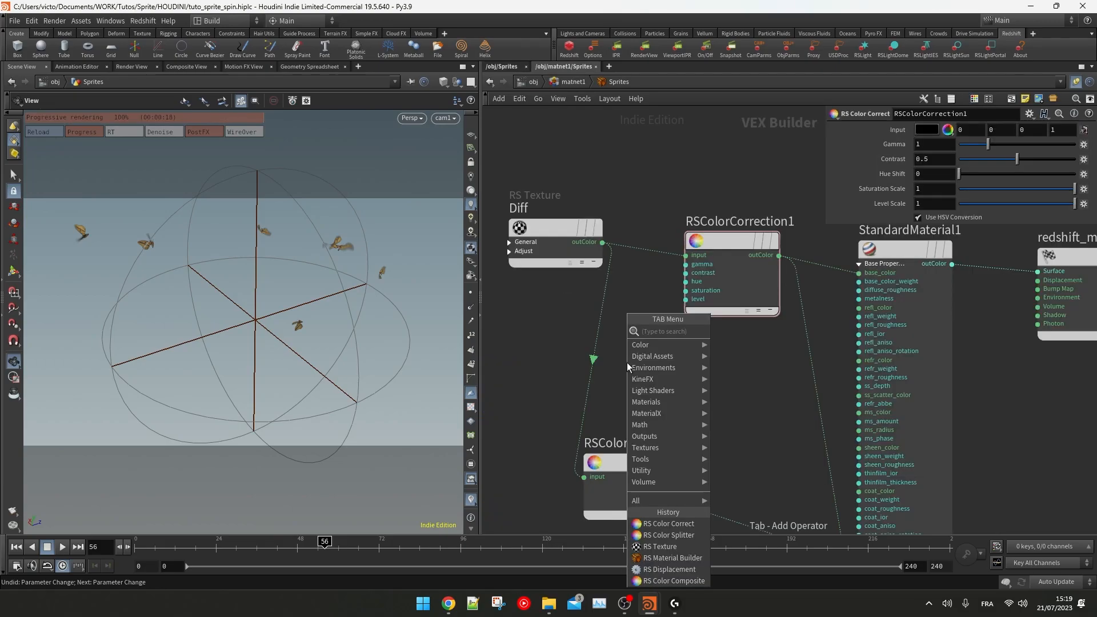
text(point)
key(Return)
key(Return)
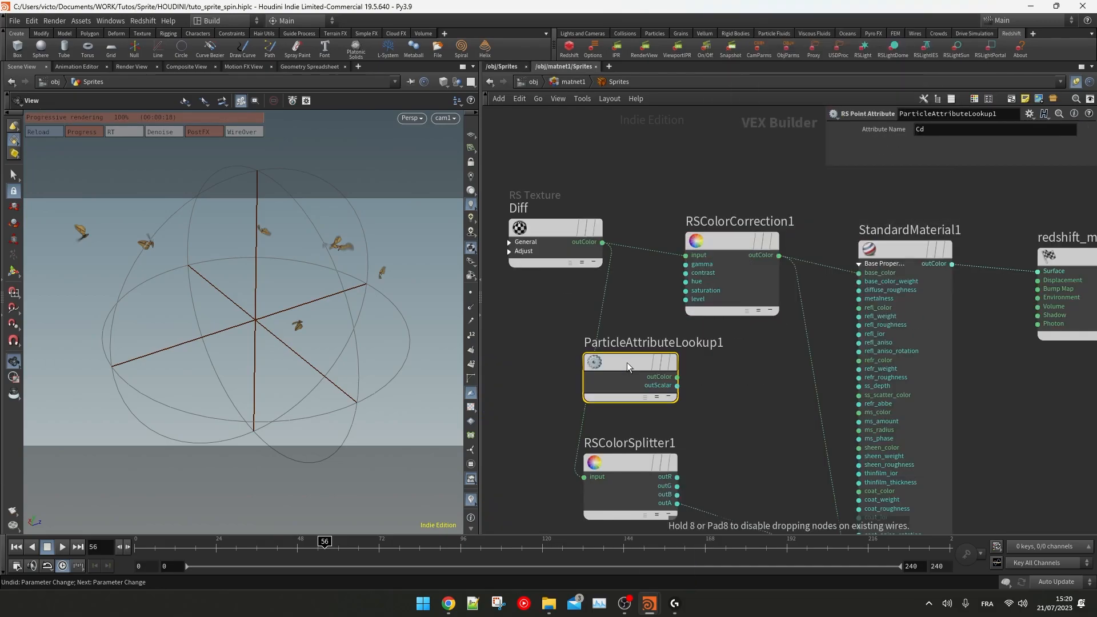
click(930, 132)
text(sat)
key(Return)
click(676, 386)
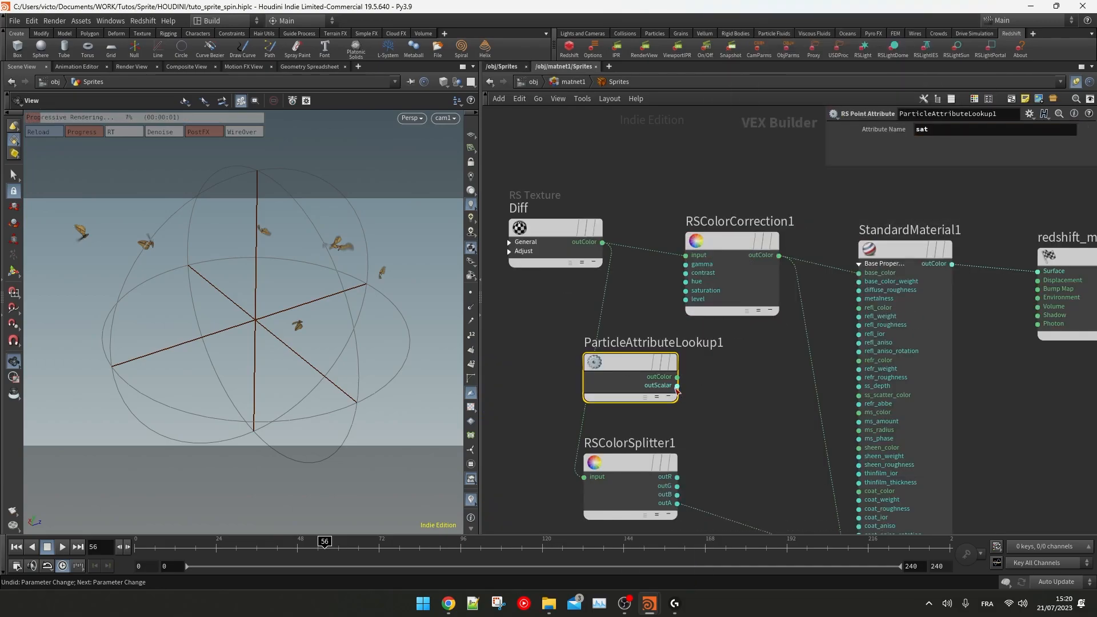
click(686, 290)
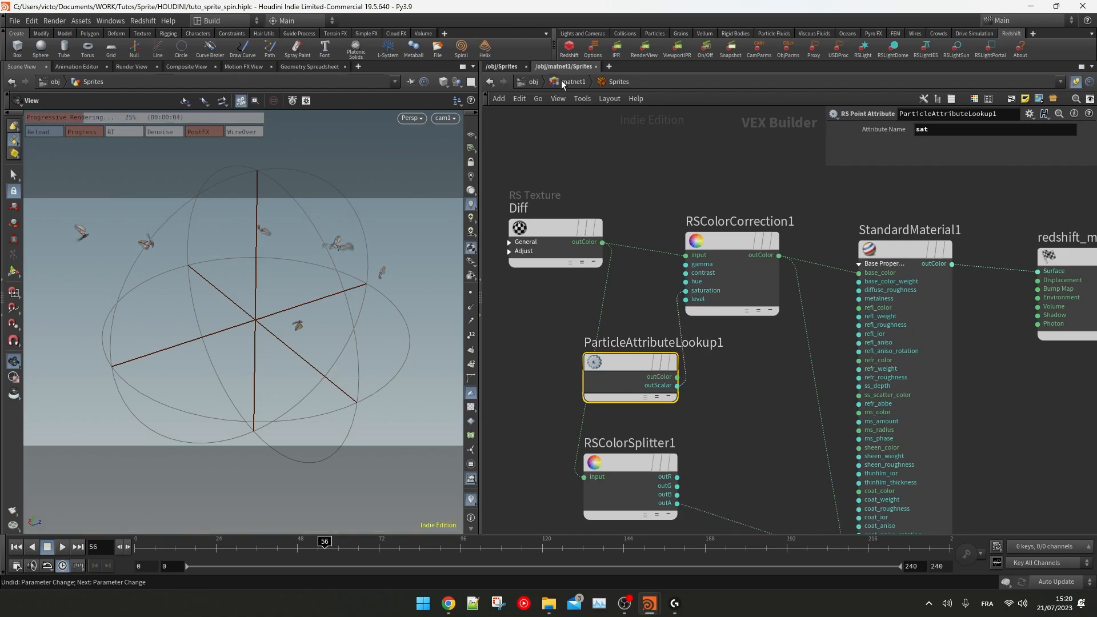
click(512, 70)
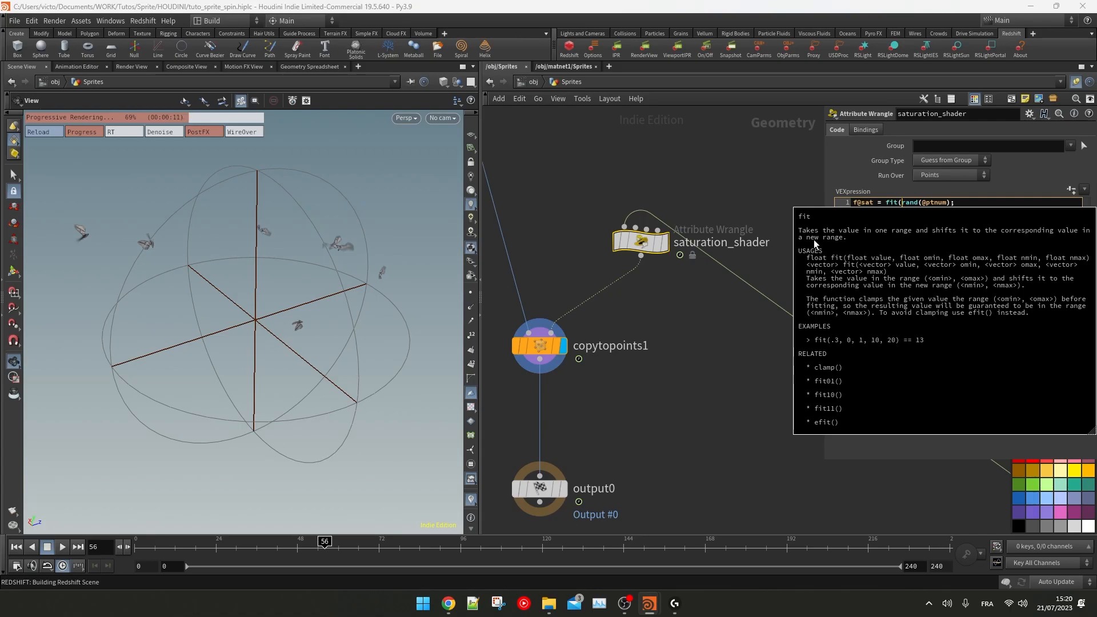
text(,0,1,0.3,)
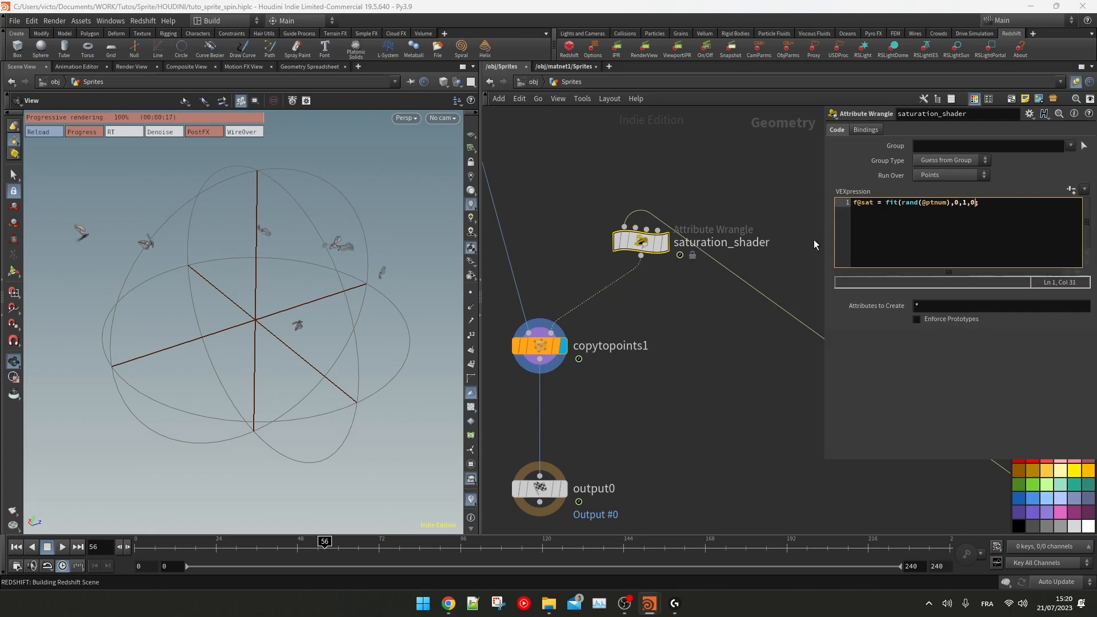
text(5))
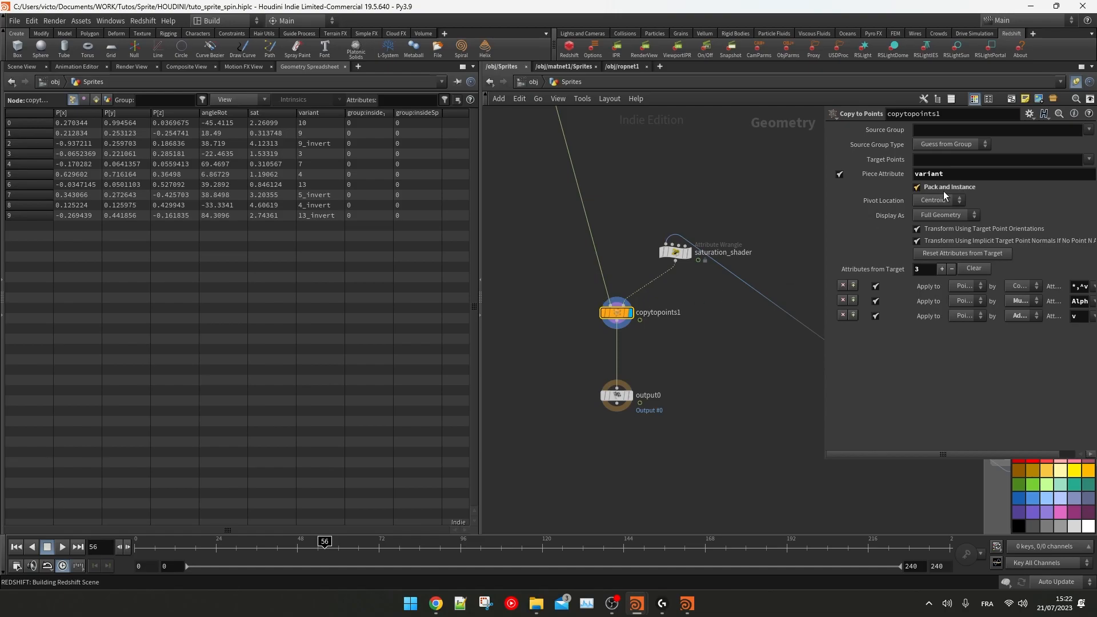
click(944, 189)
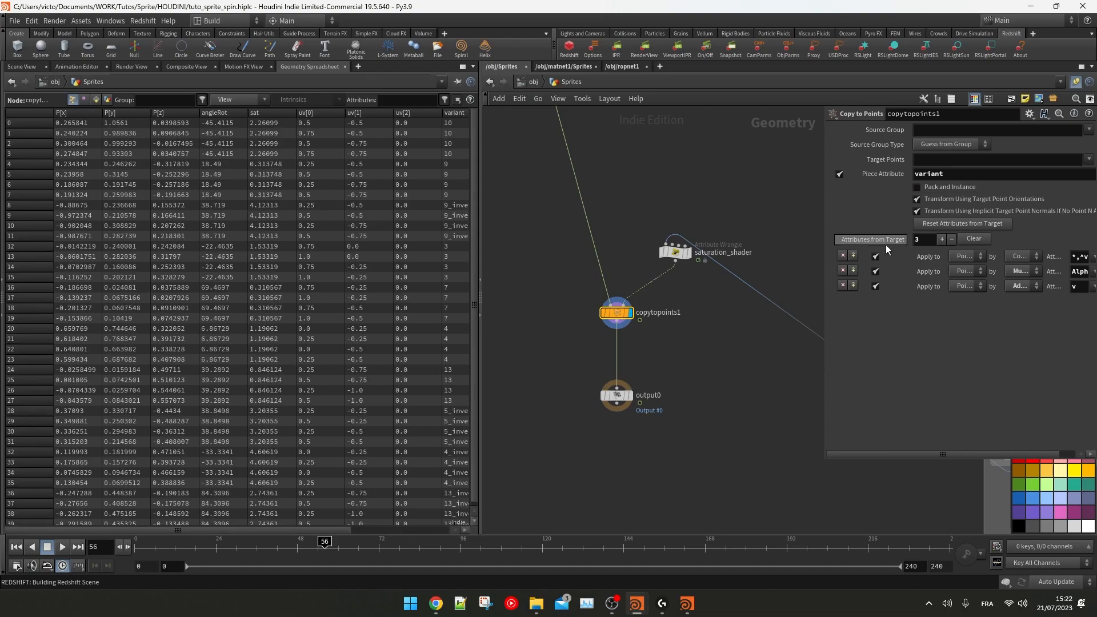
click(22, 66)
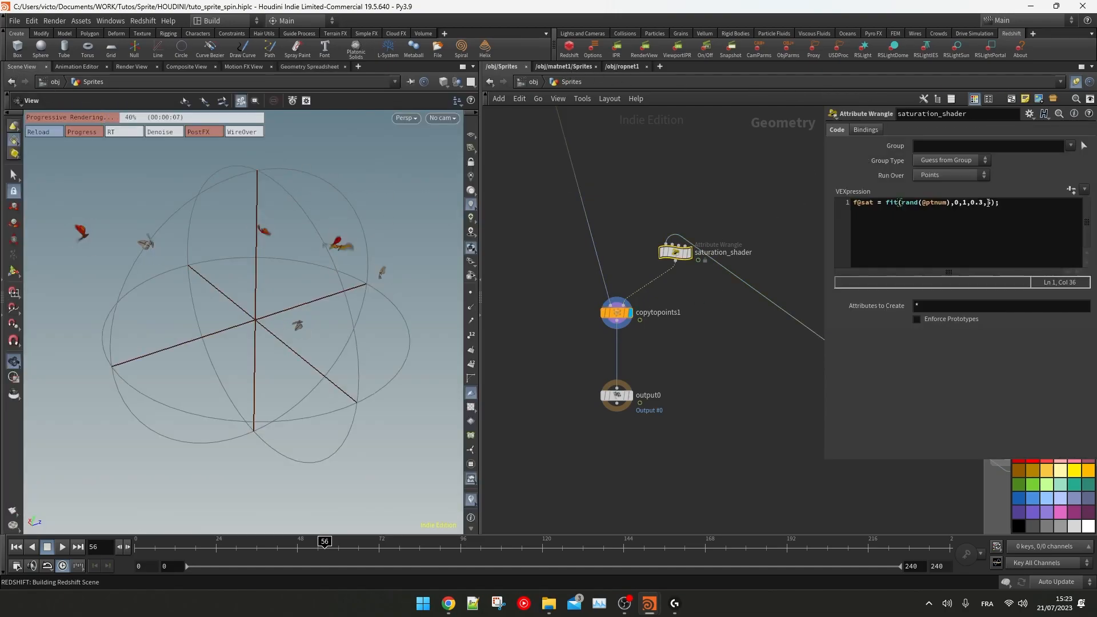
Step: Set the fit function's upper output value to 1 in saturation_shader and reload the Redshift render to inspect the sprites closely
double_click(988, 203)
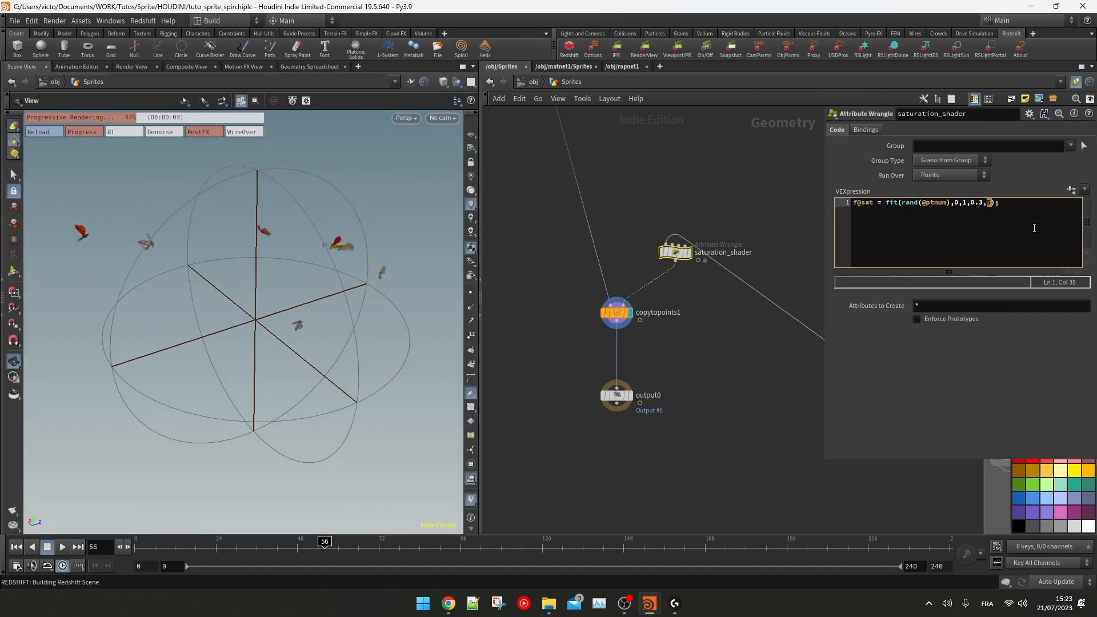
text(1)
click(708, 167)
click(44, 132)
scroll(130, 235, up, 5)
middle_drag(165, 245, 286, 266)
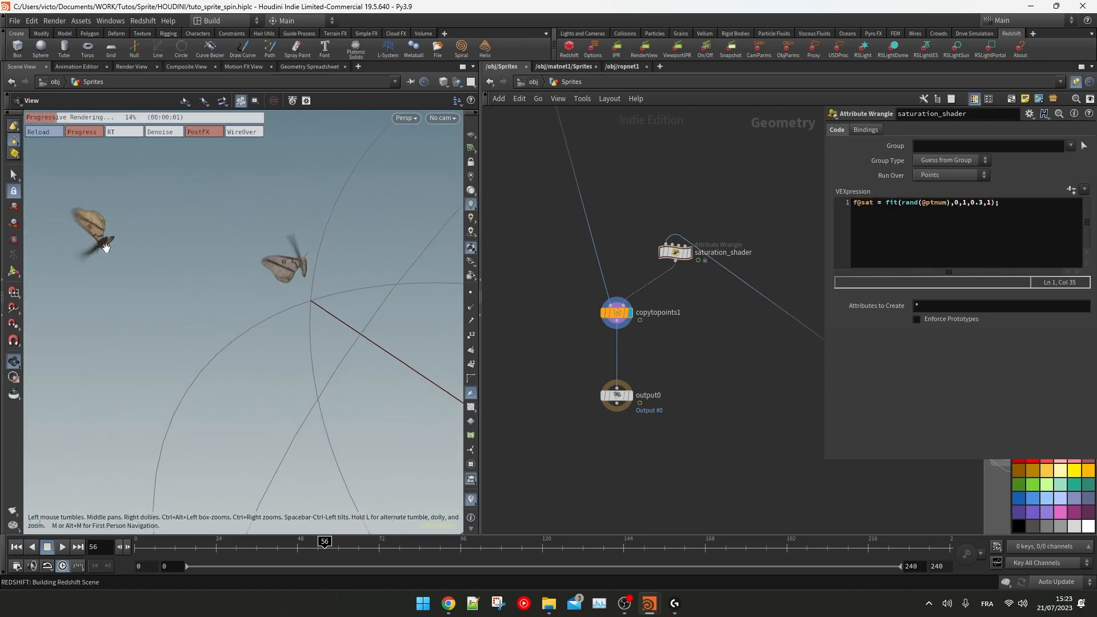
scroll(97, 238, down, 6)
click(443, 118)
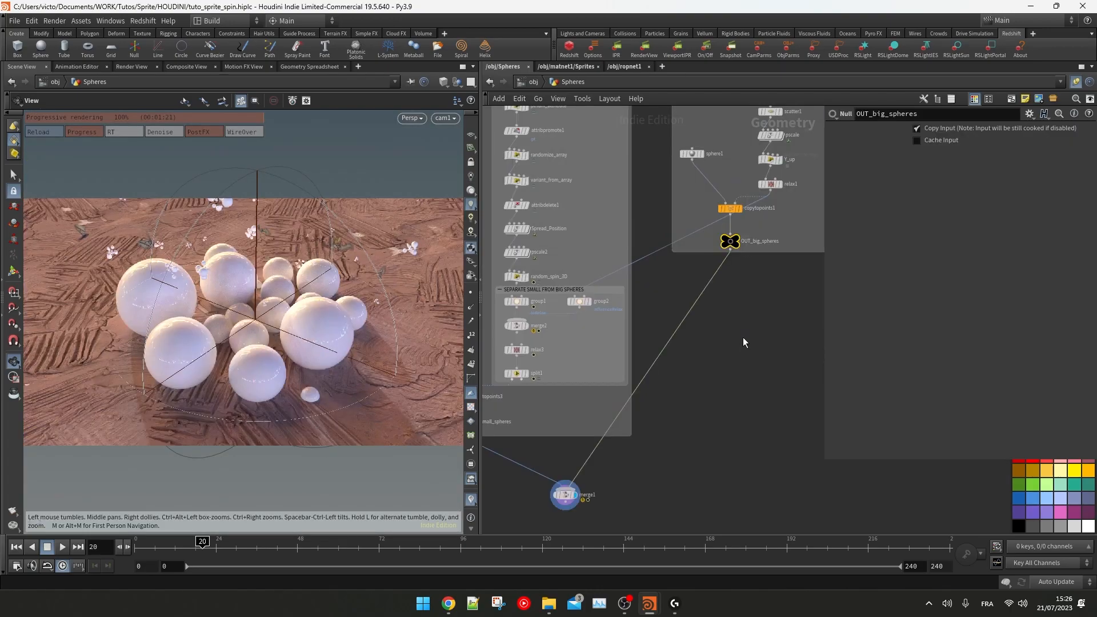
Step: In the Spheres geometry, insert an Output node below OUT_big_spheres and make it the displayed node
key(Tab)
click(863, 66)
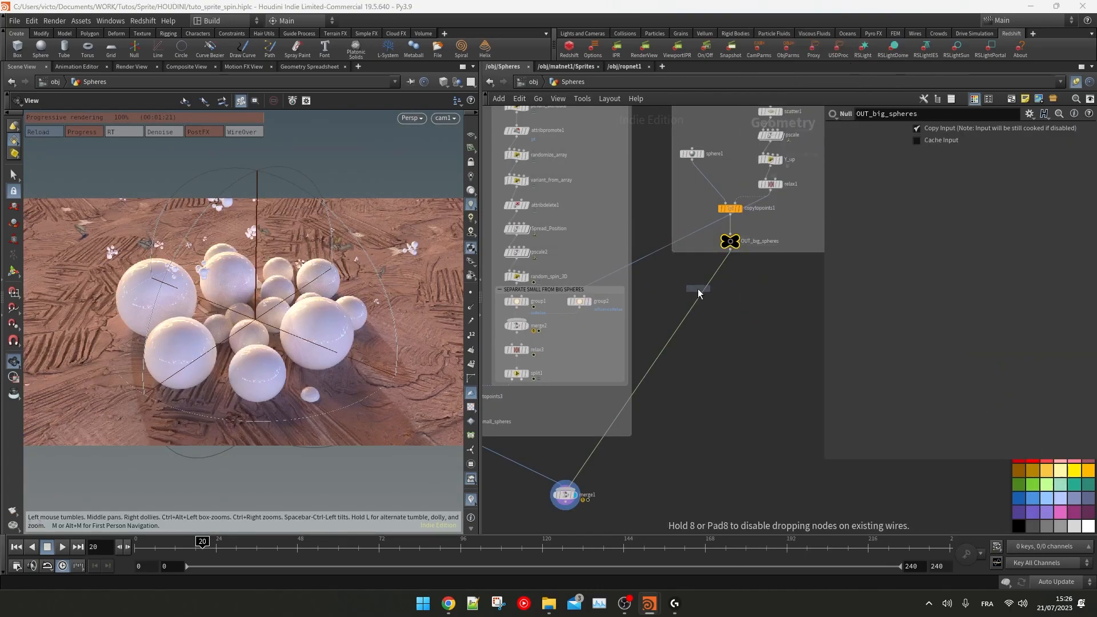
click(699, 290)
scroll(701, 365, up, 3)
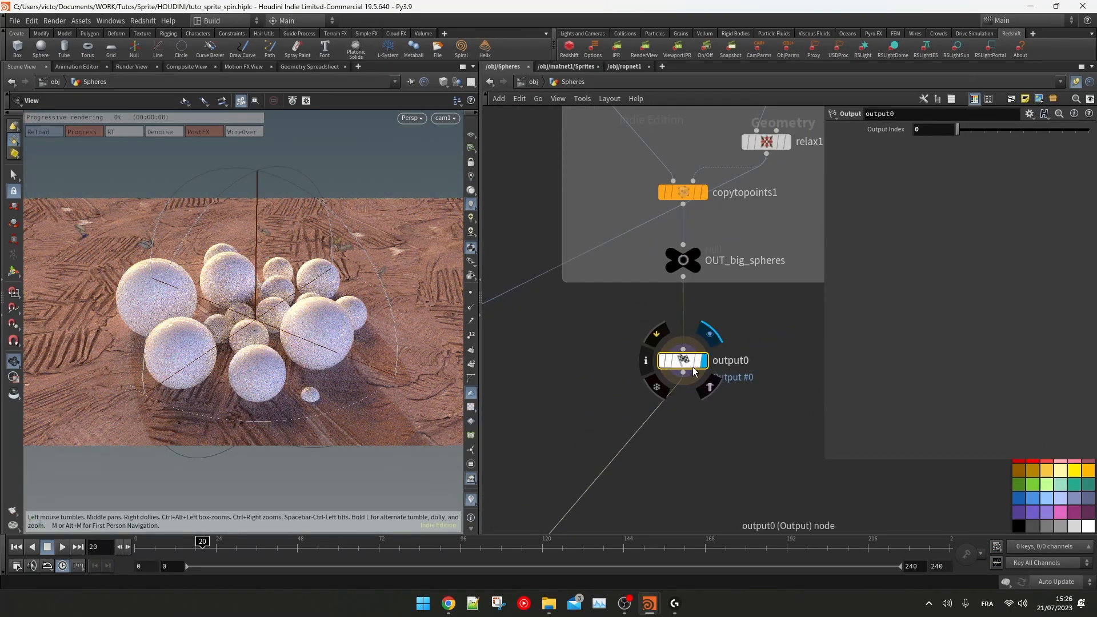
drag(692, 367, 693, 359)
Step: Reroute the relax1-to-group2 wire through a dot outside the network box and insert a Material node between relax1 and copytopoints1
middle_drag(603, 297, 584, 355)
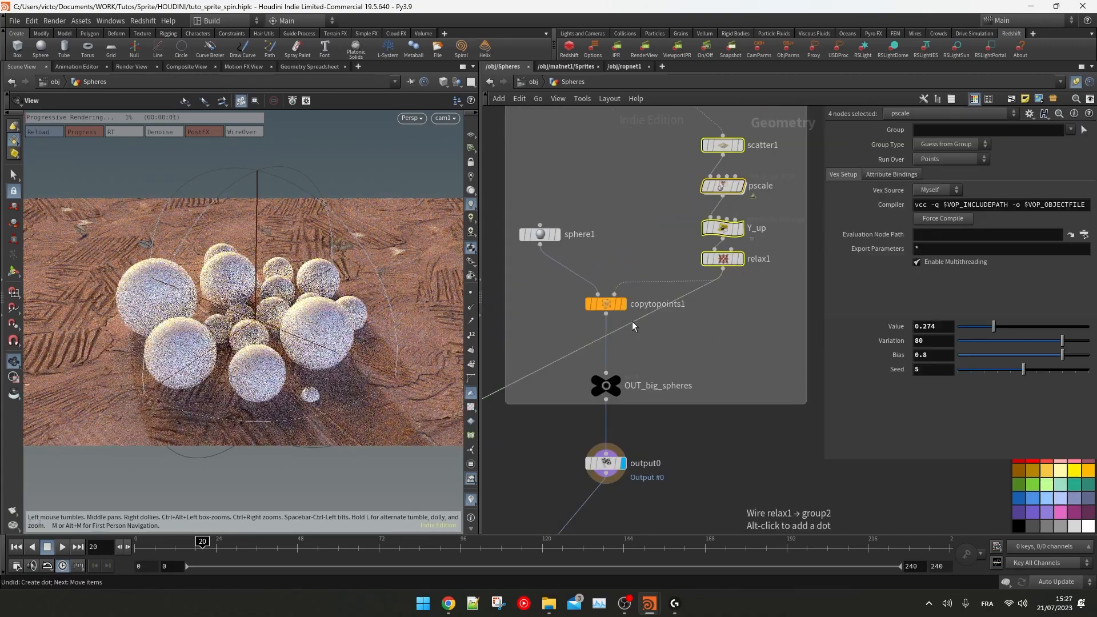
alt+drag(632, 321, 726, 499)
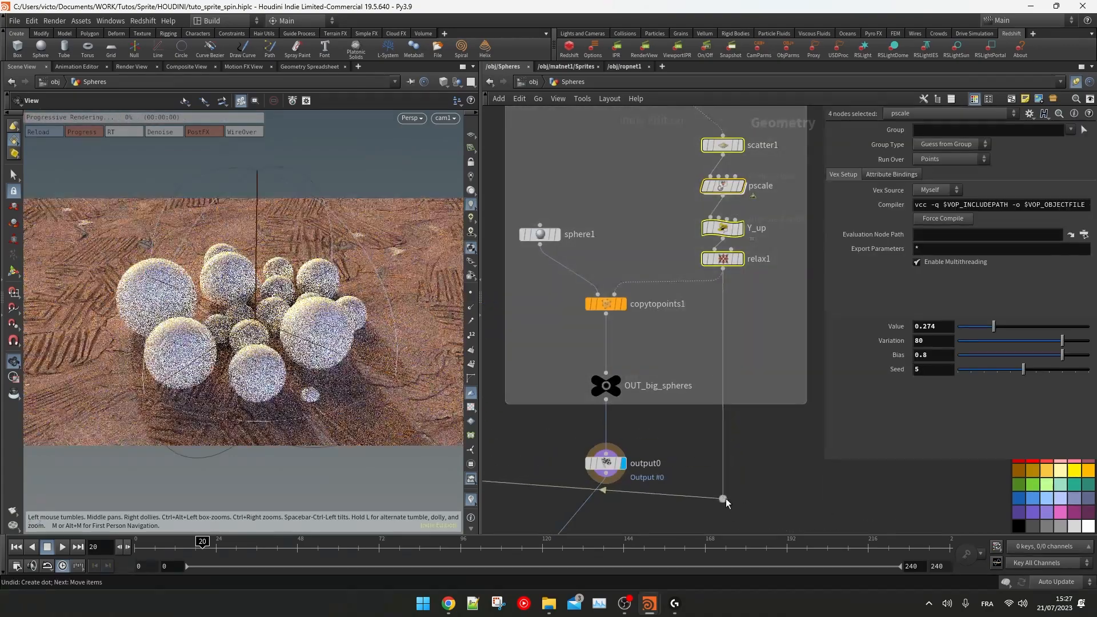
scroll(670, 273, up, 2)
click(665, 265)
key(Tab)
text(m)
click(781, 57)
click(666, 298)
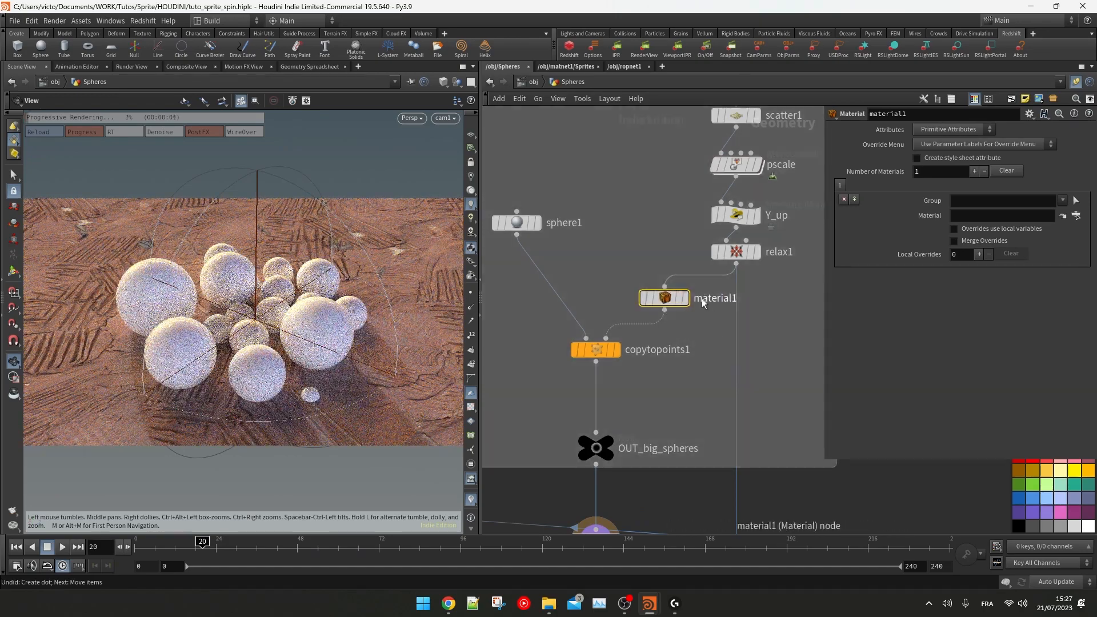
Step: In matnet1, add an RS Material Builder below Sprites and name it Abstract
click(568, 68)
key(u)
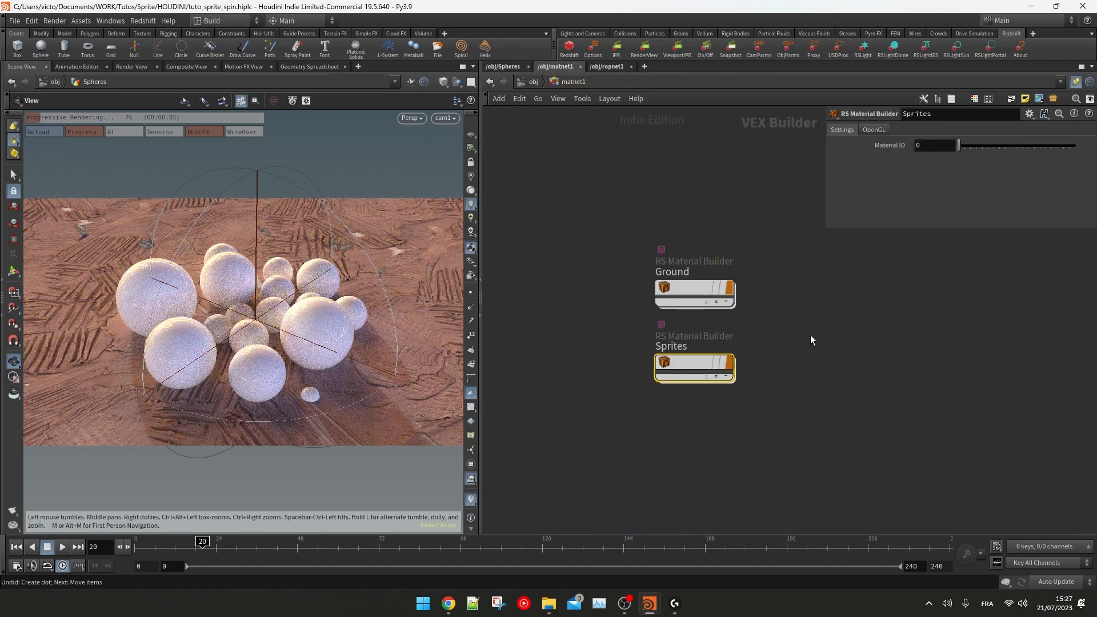
key(Tab)
text(rsm)
click(768, 160)
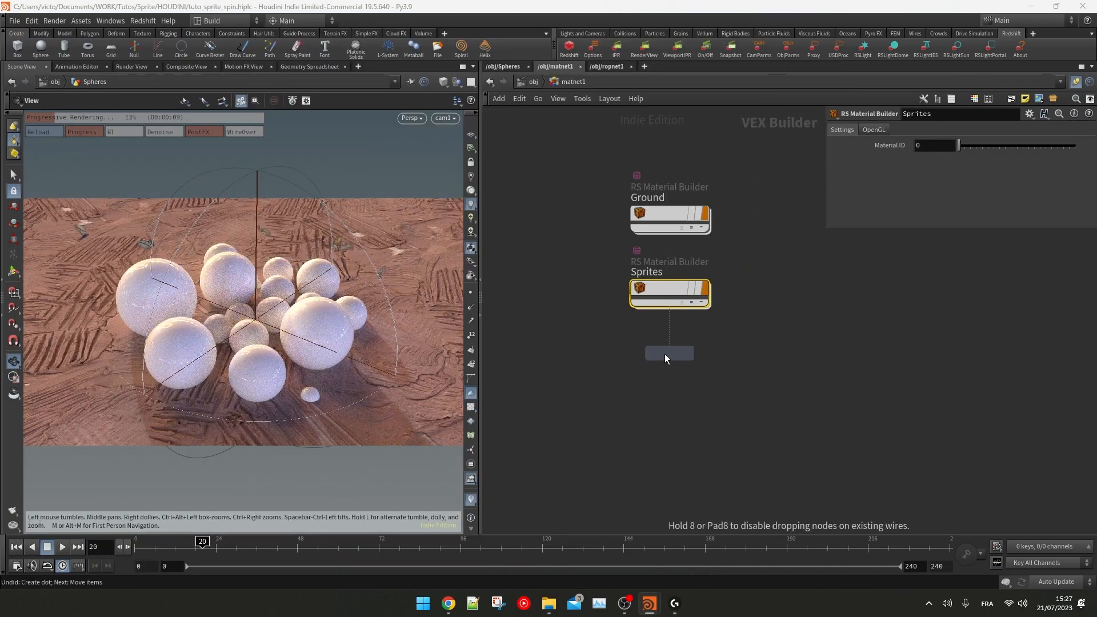
click(669, 354)
double_click(669, 342)
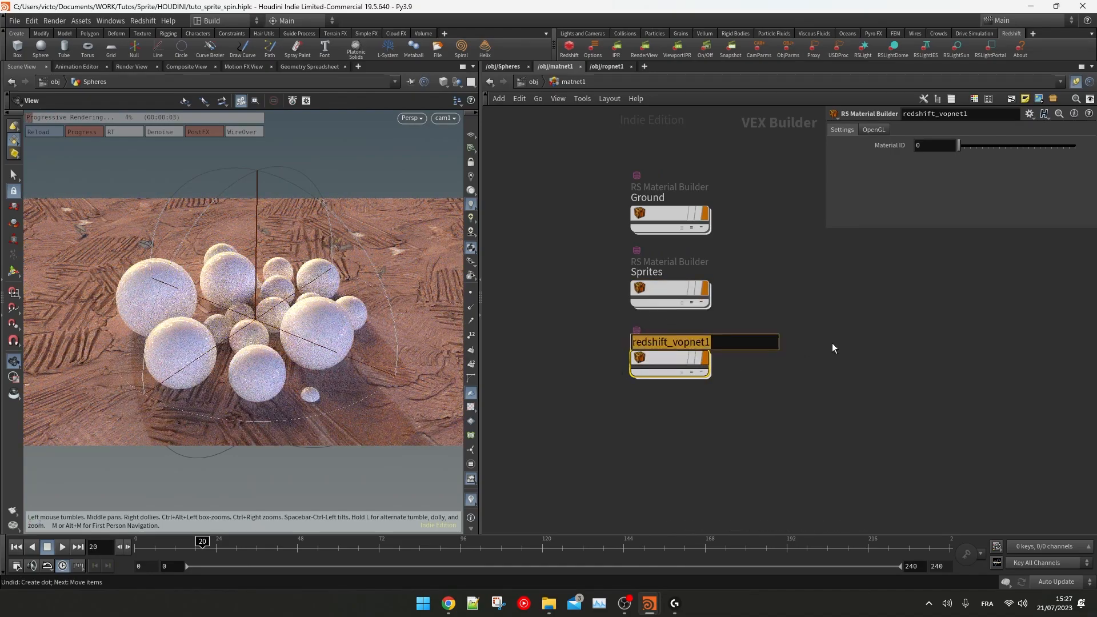
text(Abstract)
key(Return)
Step: Assign /obj/matnet1/Abstract to the material1 node in the Spheres geometry
key(ctrl+c)
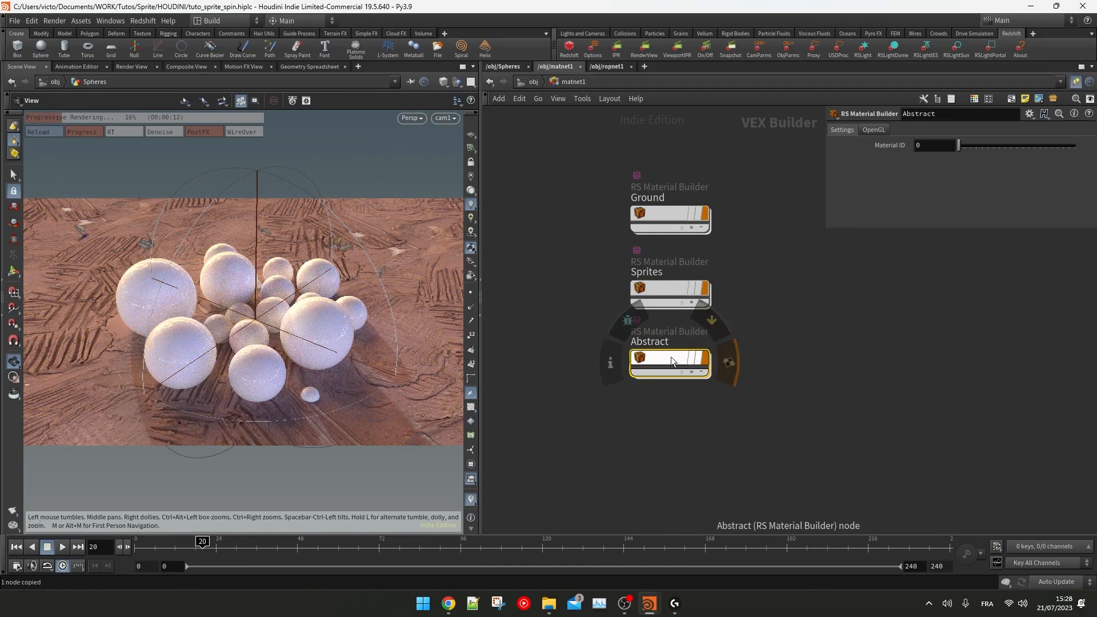
click(532, 67)
key(ctrl+v)
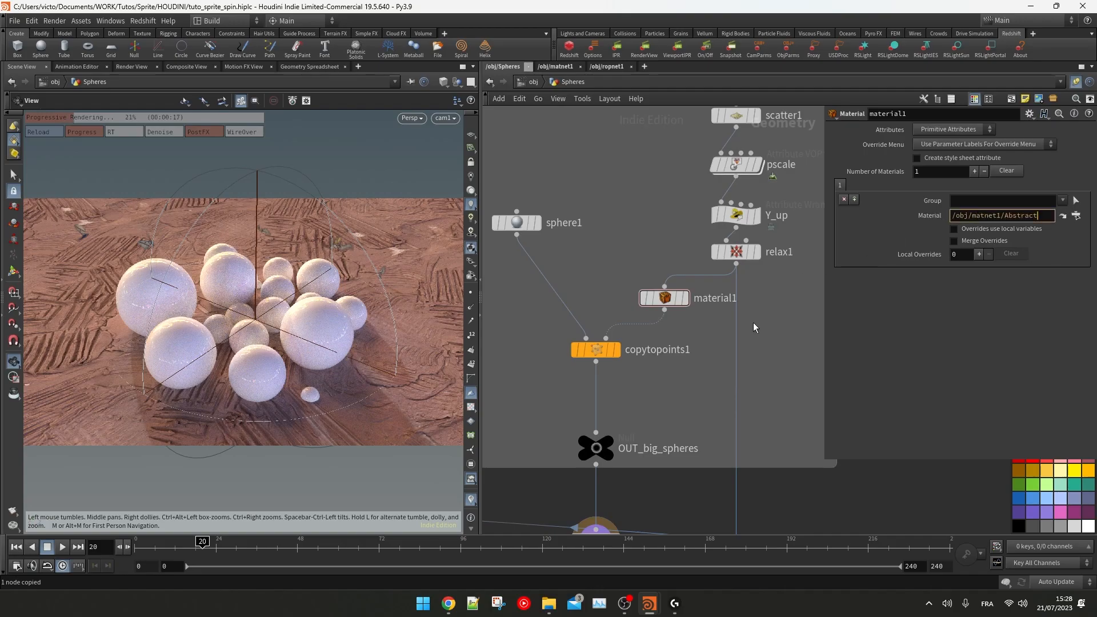
Step: Inside the Abstract material, add an RS Texture node beside StandardMaterial1 and minimize the metal_cc0_01.jpg image preview
click(1063, 216)
key(Tab)
text(t)
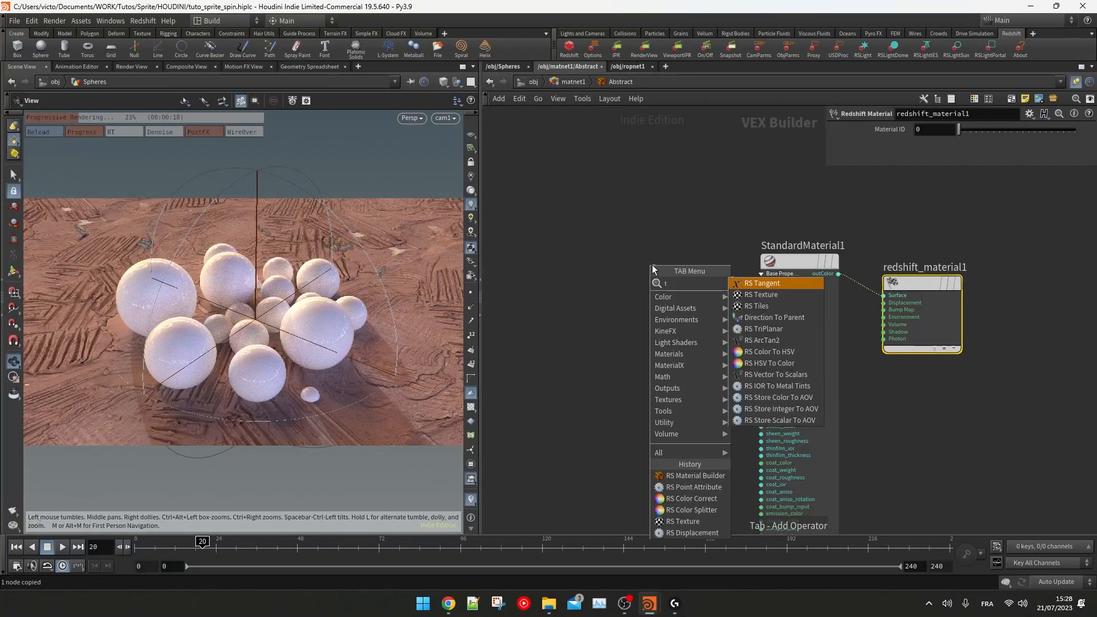
click(761, 295)
click(708, 263)
key(Return)
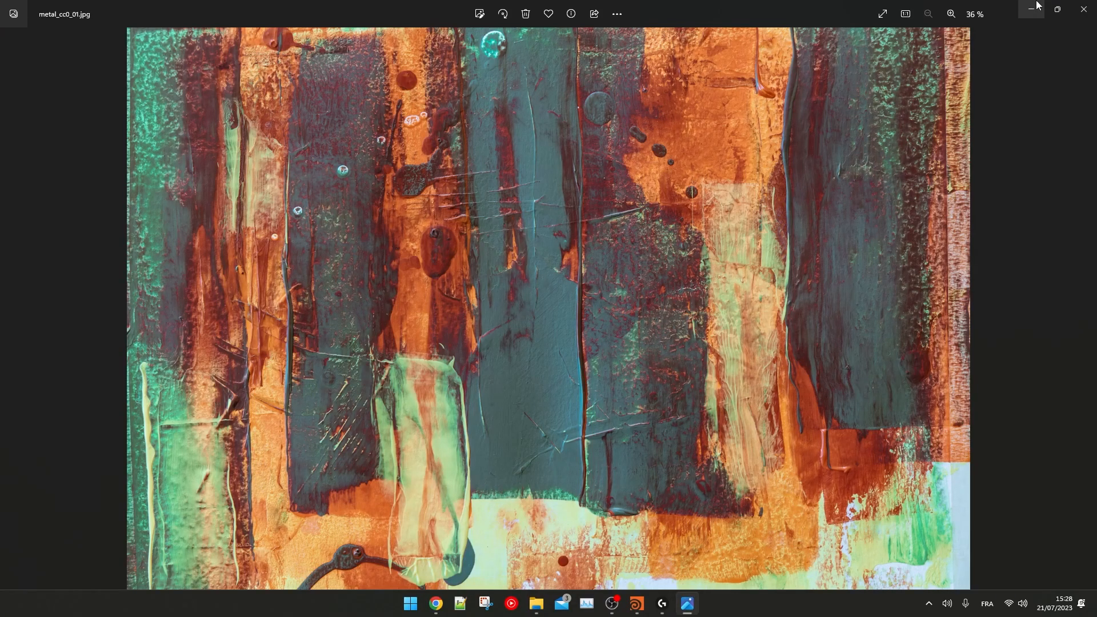
click(1038, 5)
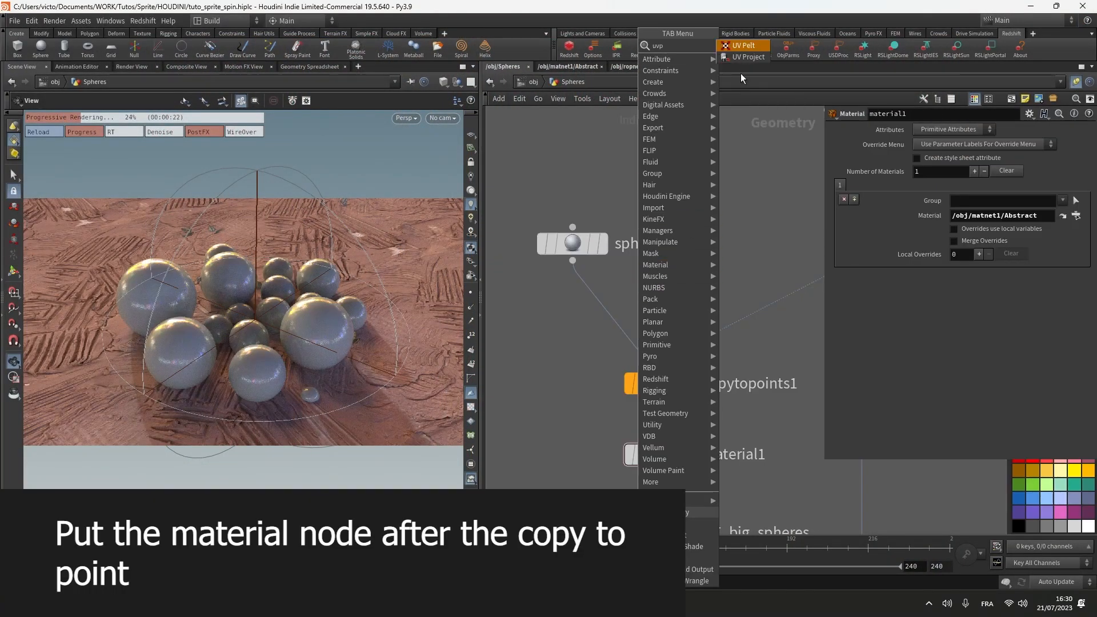
Step: In the Spheres geometry, insert a UV Project node between sphere1 and copytopoints1 and set its projection to Polar
click(746, 57)
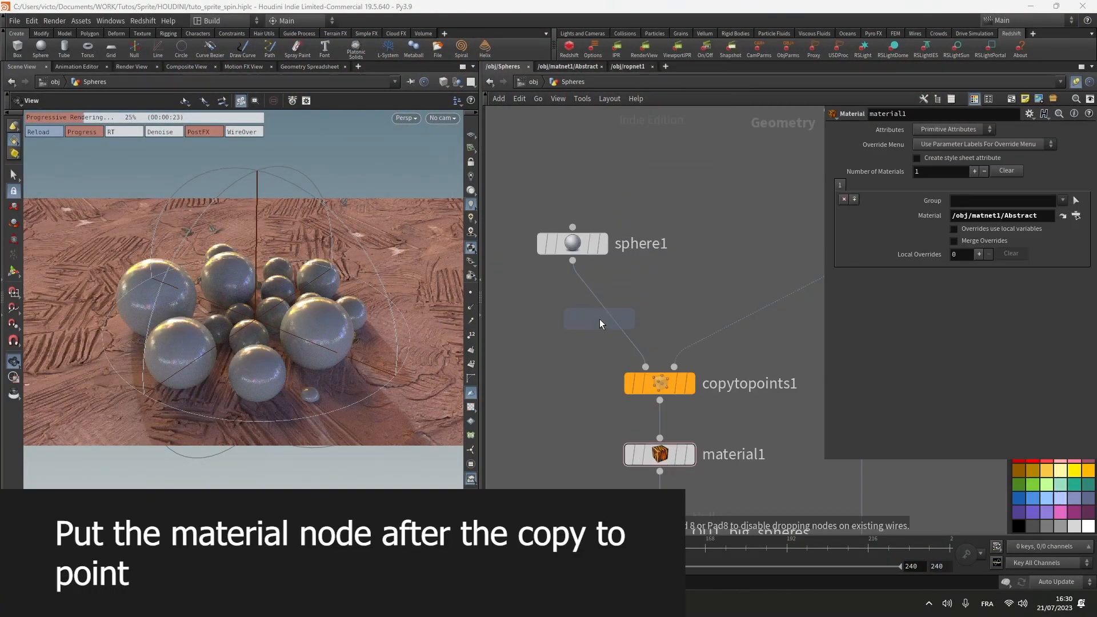
click(594, 317)
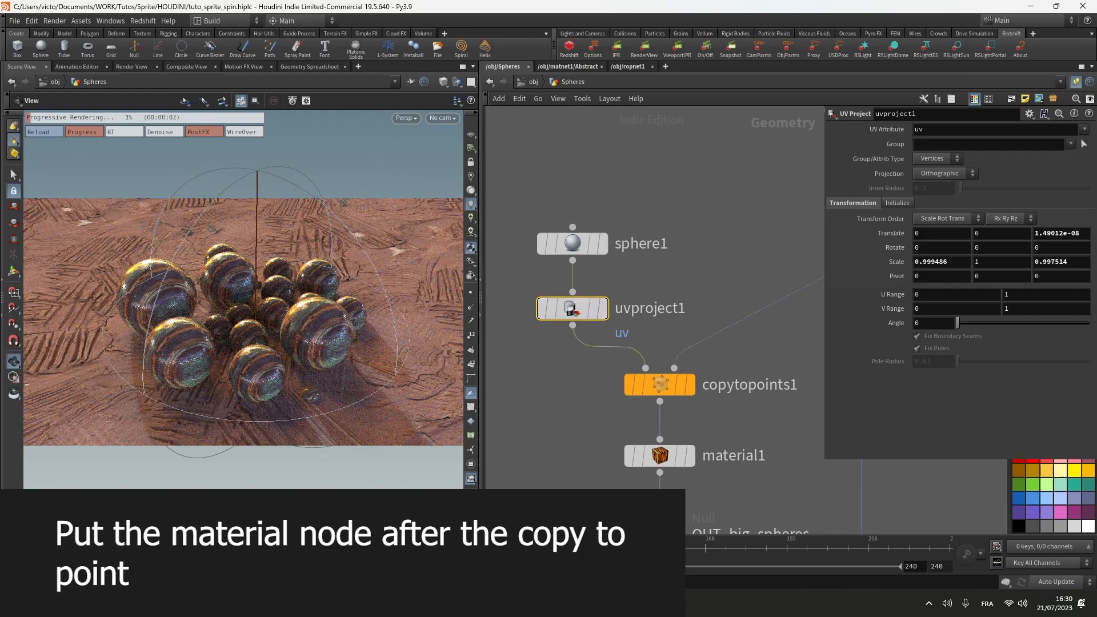
click(946, 173)
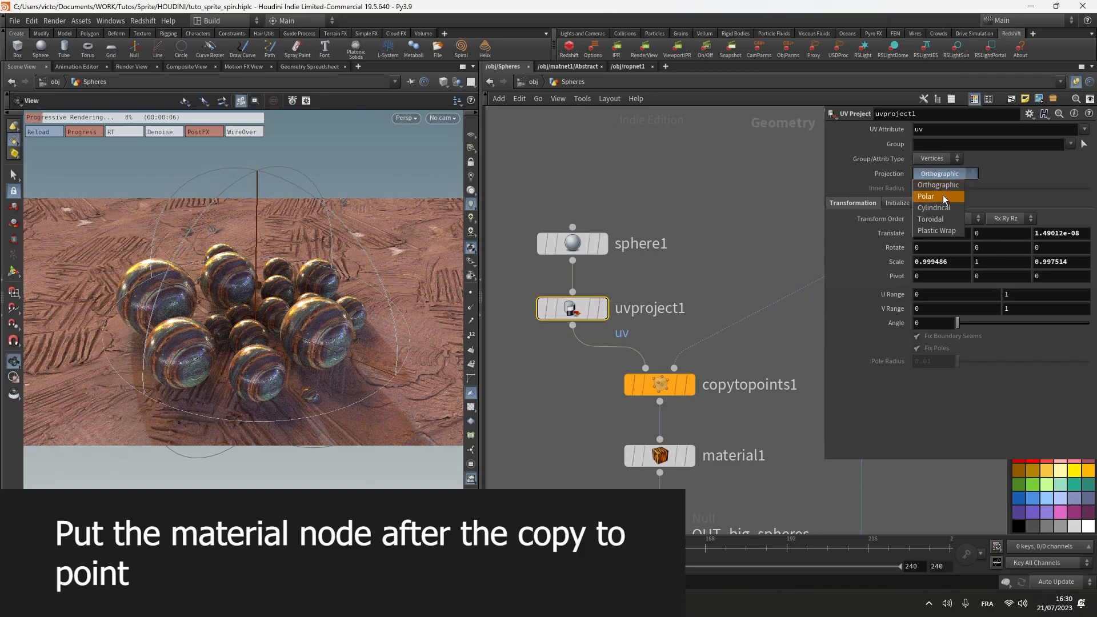
click(943, 188)
click(941, 173)
click(934, 165)
click(943, 173)
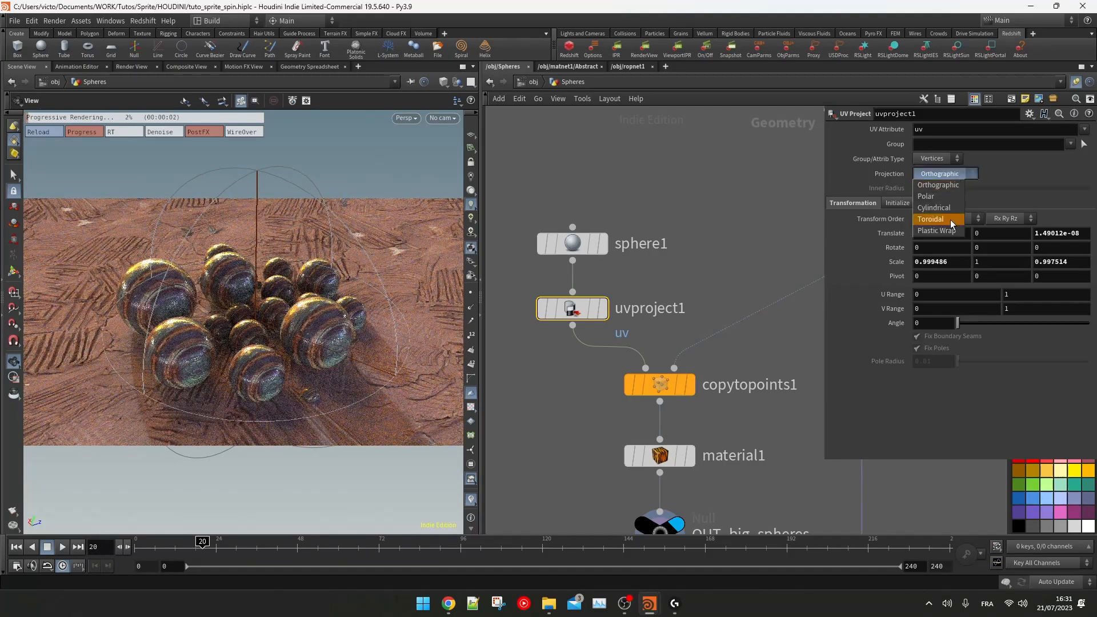
click(951, 210)
click(941, 173)
click(941, 189)
click(938, 174)
click(935, 200)
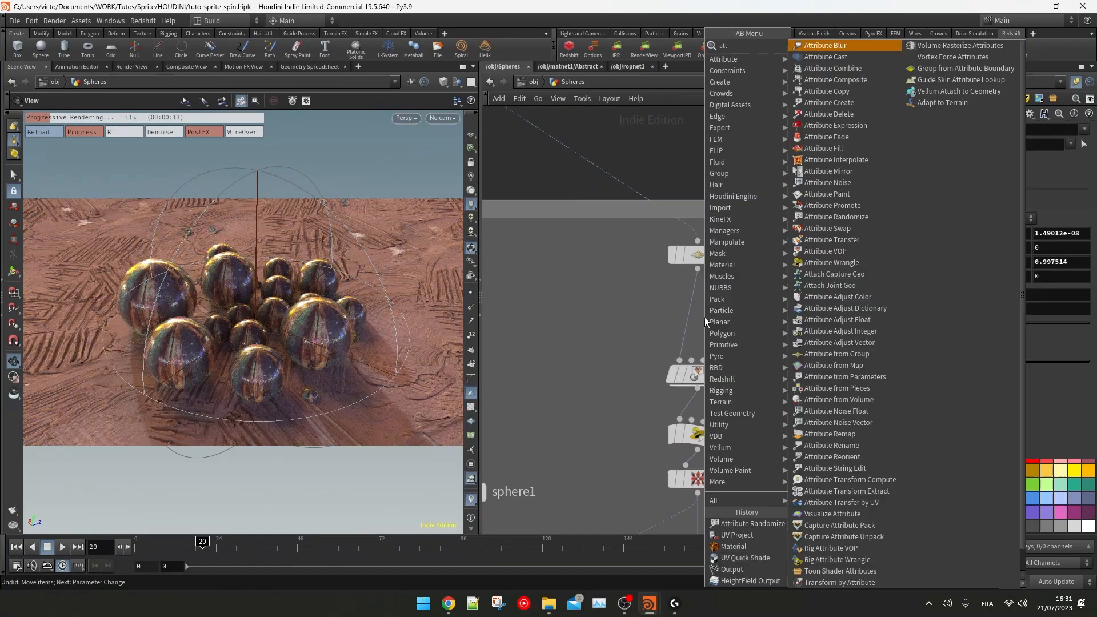
Step: Insert an Attribute Randomize node between scatter1 and pscale and set its attribute name to orient
text(r)
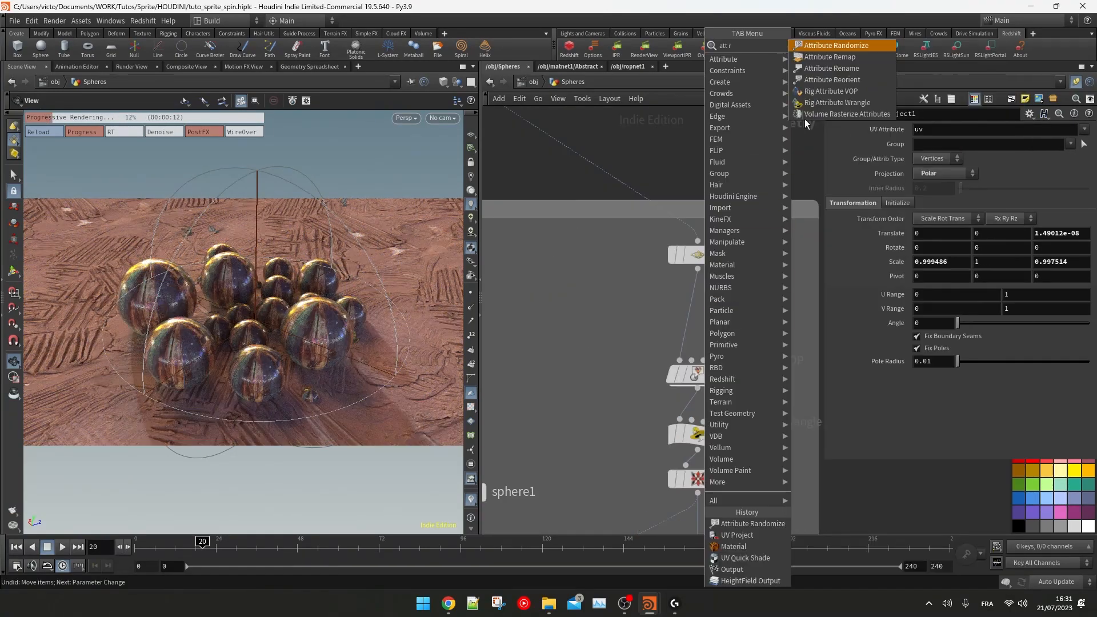
click(824, 48)
click(691, 313)
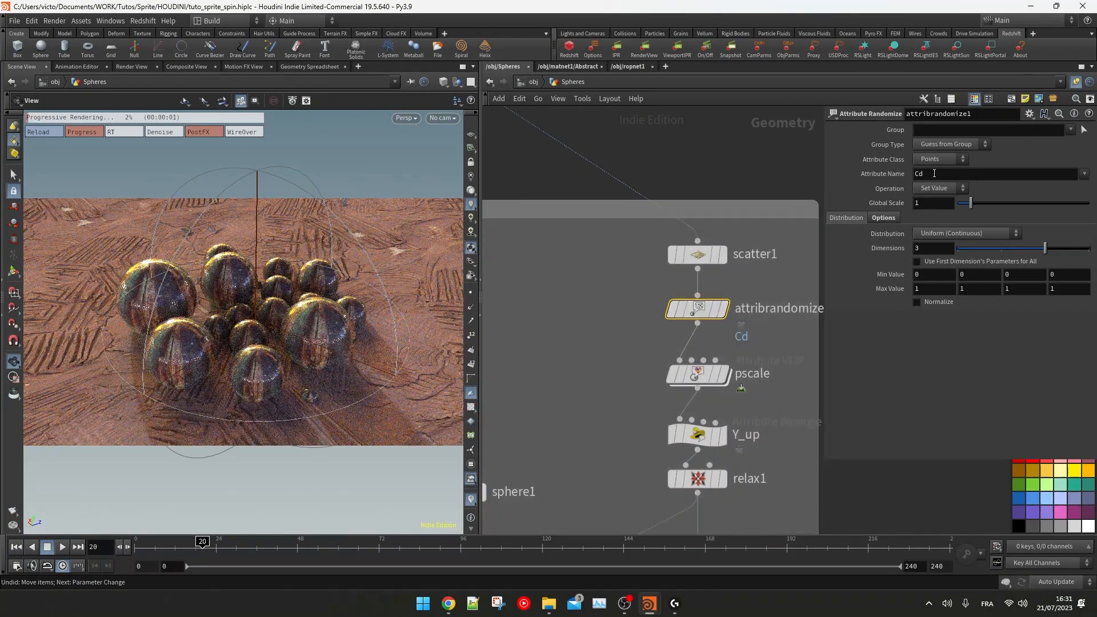
text(orient)
key(Return)
Step: Set the orient randomization's distribution to Direction or Orientation with 4 dimensions
click(923, 235)
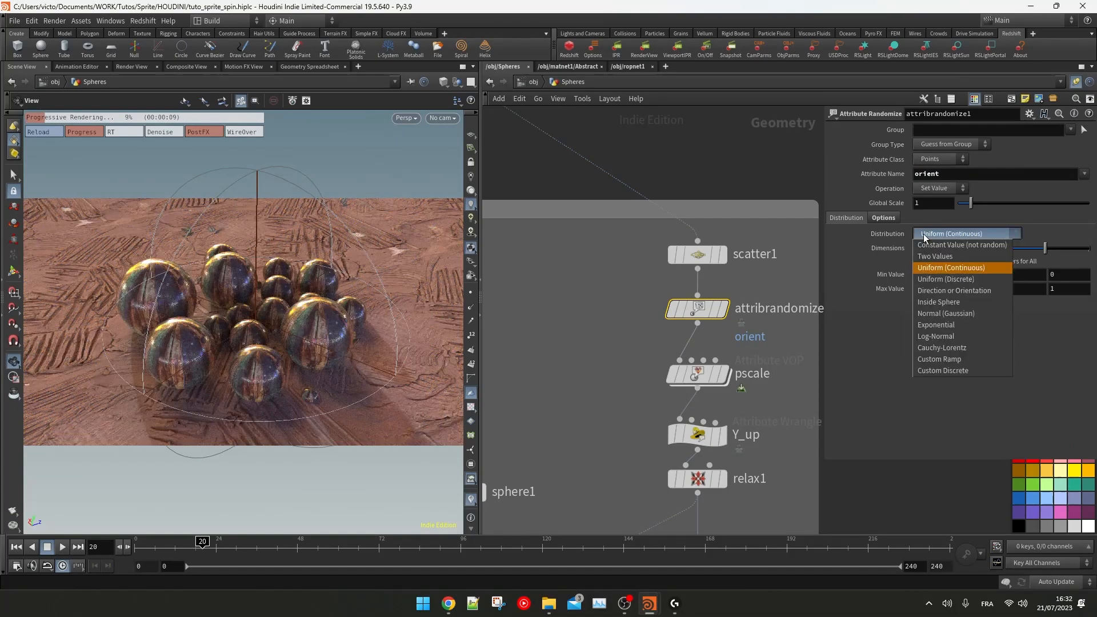
click(937, 290)
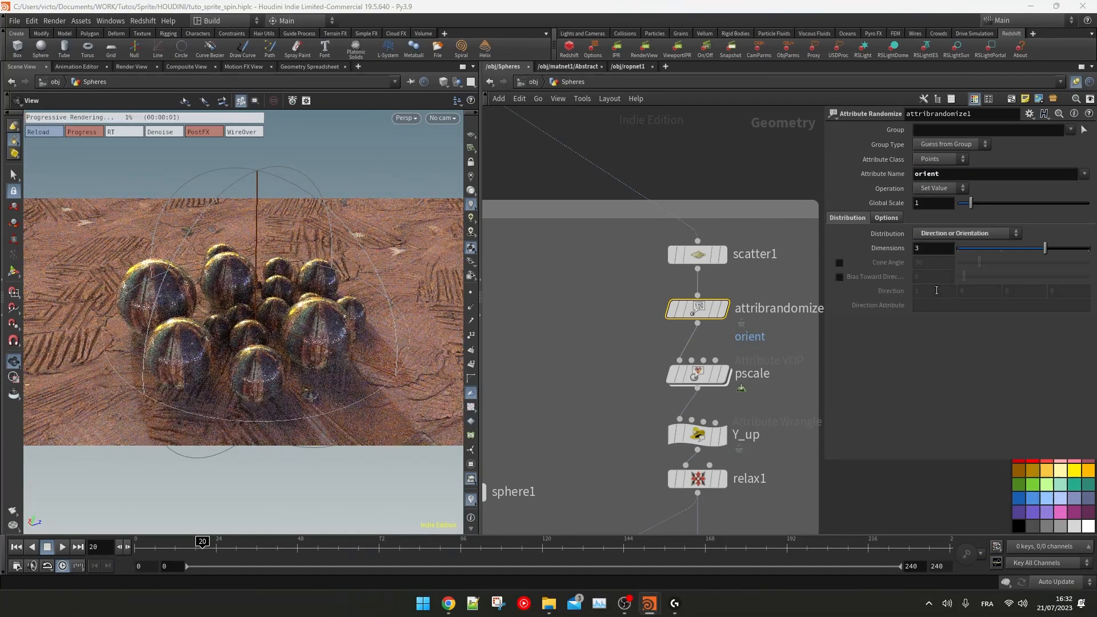
drag(930, 248, 836, 245)
text(4)
key(Return)
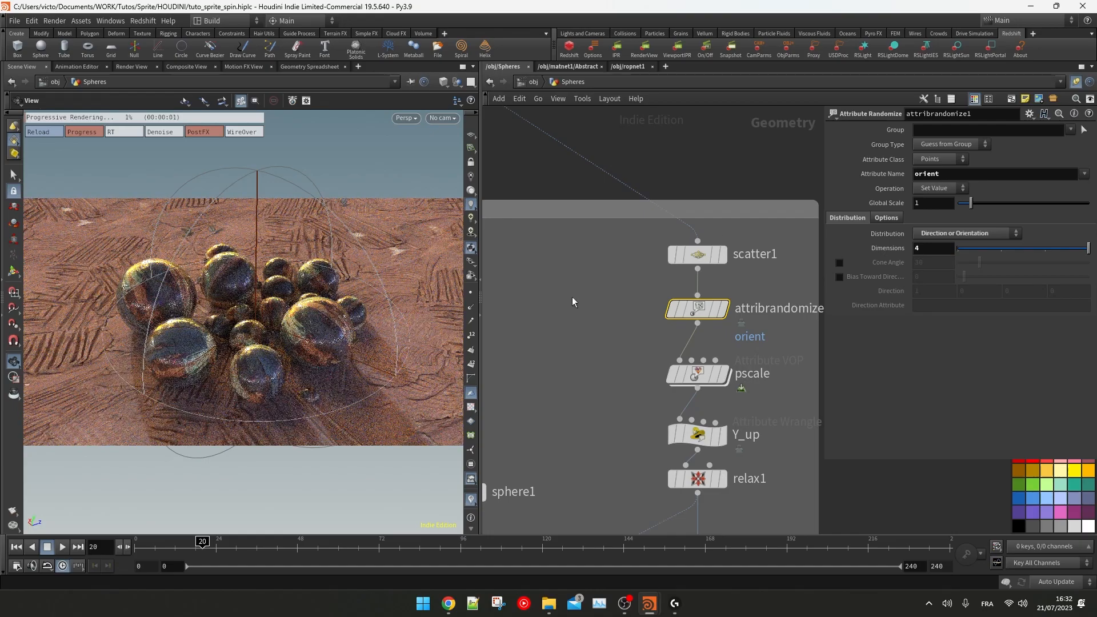
Step: Adjust the global seed of the orient Attribute Randomize node to about 4.06
click(887, 217)
click(1080, 263)
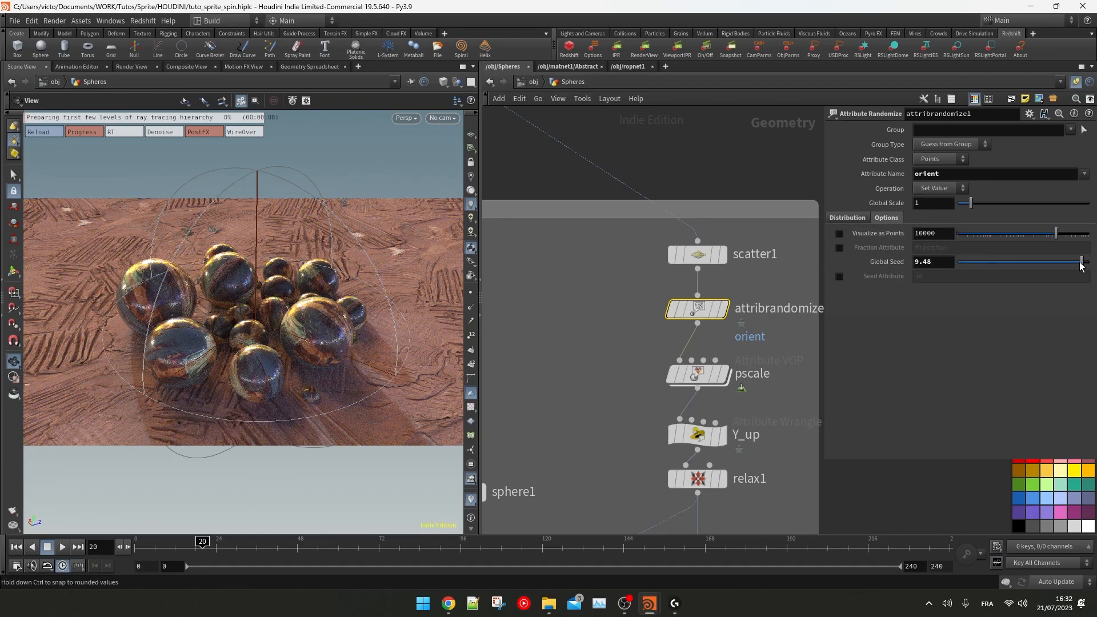
drag(1080, 264, 1060, 263)
Step: In the Abstract material, rename the TextureSampler1 node as Diff and move it farther away from StandardMaterial1
mouse_move(686, 194)
middle_down()
mouse_move(640, 176)
mouse_move(691, 183)
middle_up()
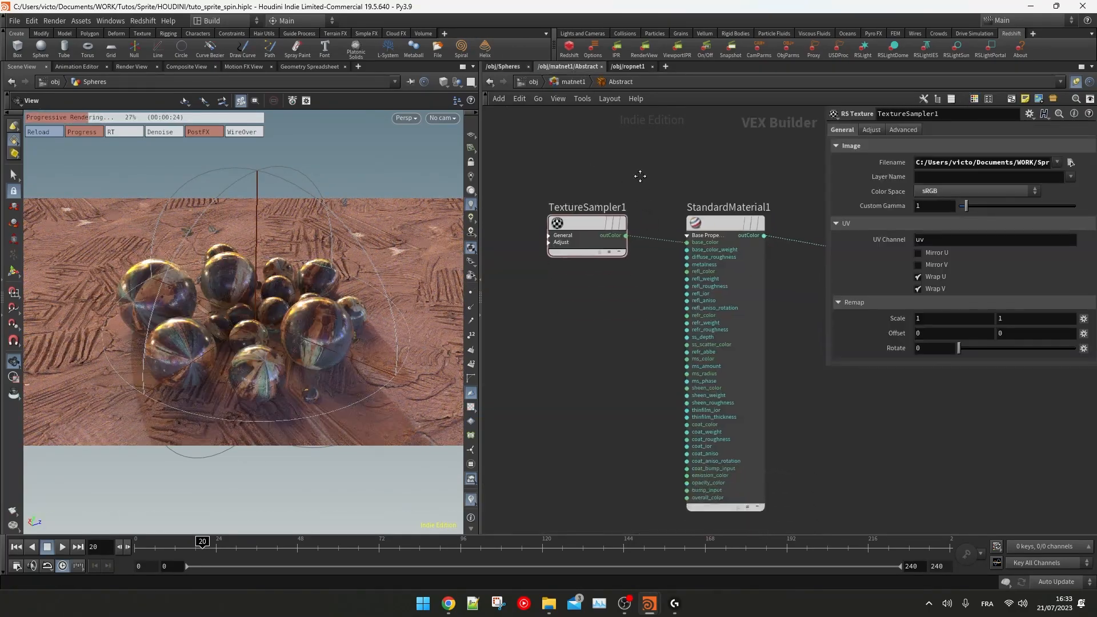
scroll(620, 166, down, 2)
double_click(684, 209)
text(Diff)
key(Return)
drag(690, 234, 571, 228)
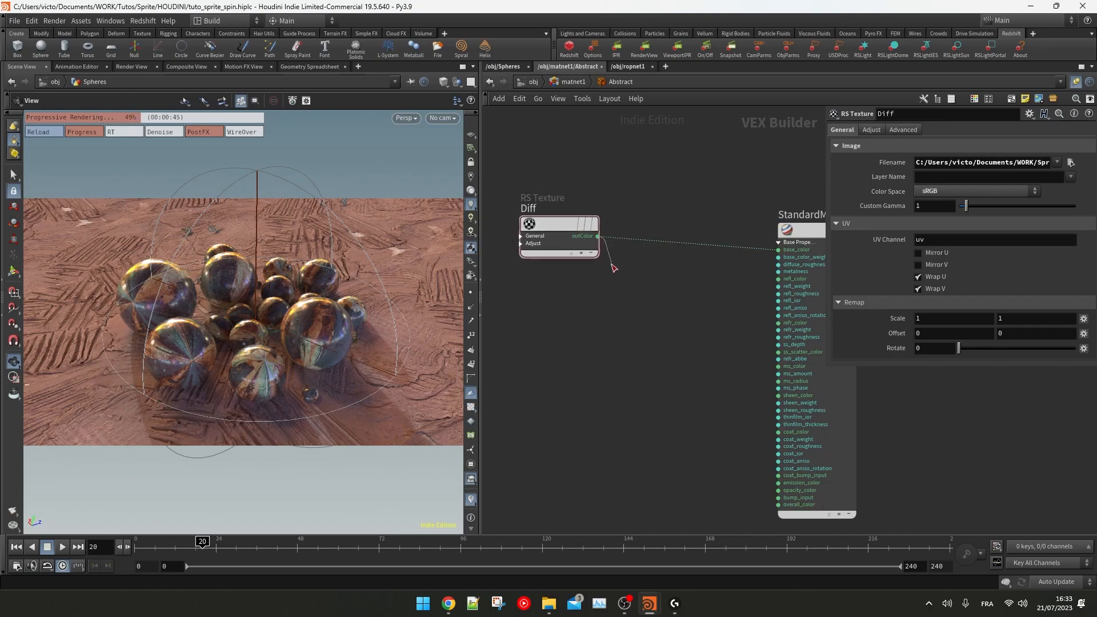
Step: Feed the Diff texture through a new RS Color Correct node into StandardMaterial1's emission_color input
click(600, 236)
middle_drag(643, 358, 588, 335)
key(Tab)
text(color c)
key(Down)
key(Down)
key(Return)
click(588, 335)
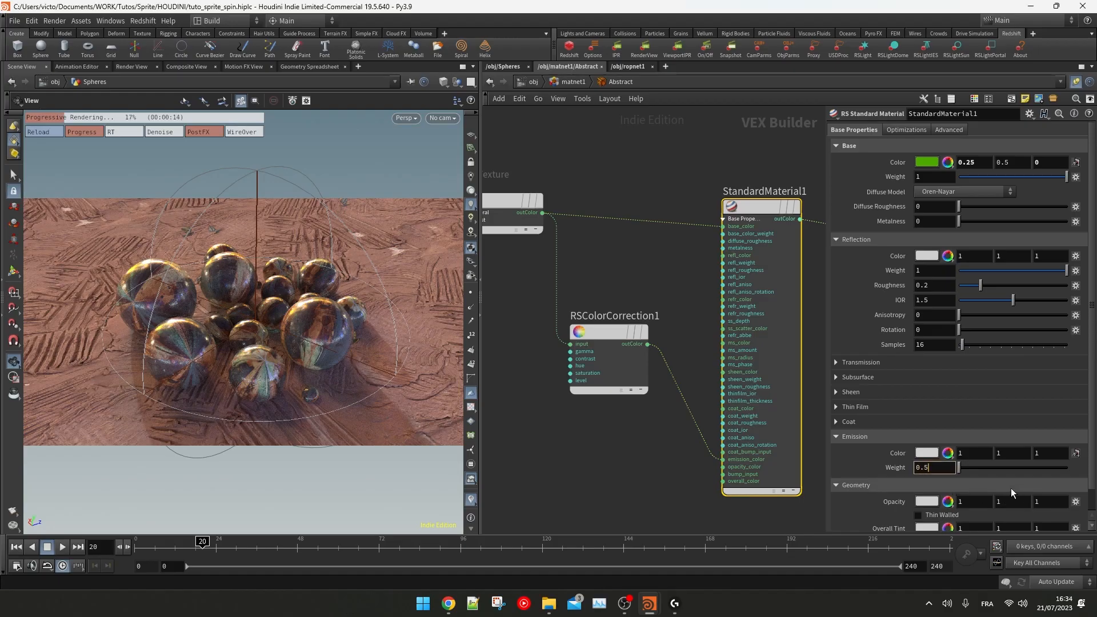
Step: Set StandardMaterial1's emission weight to 0.5 and RSColorCorrection1's contrast to about 0.813
key(Return)
click(609, 331)
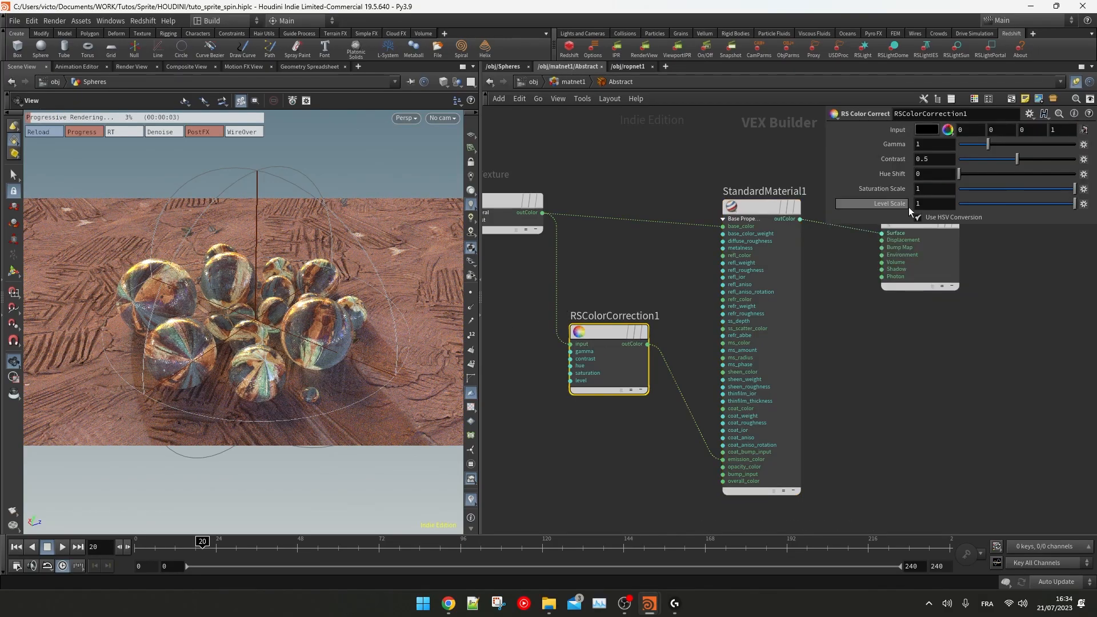
drag(1023, 160, 1054, 168)
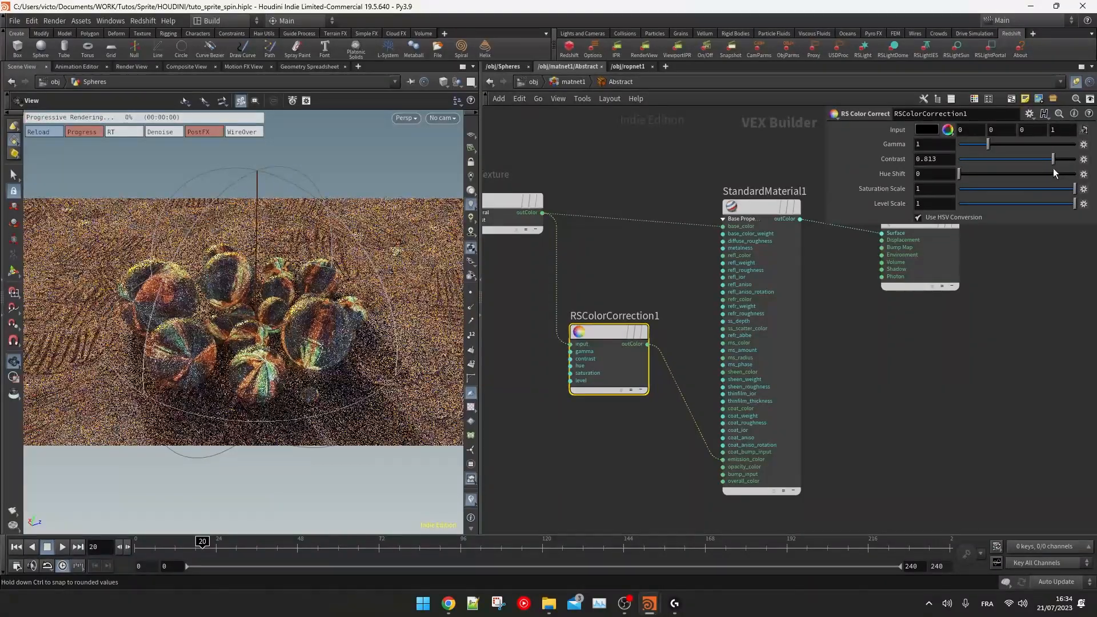
Step: Add a second RS Color Correct node fed by the Diff texture and place it below RSColorCorrection1
click(603, 165)
key(Tab)
text(rscolo)
mouse_move(601, 379)
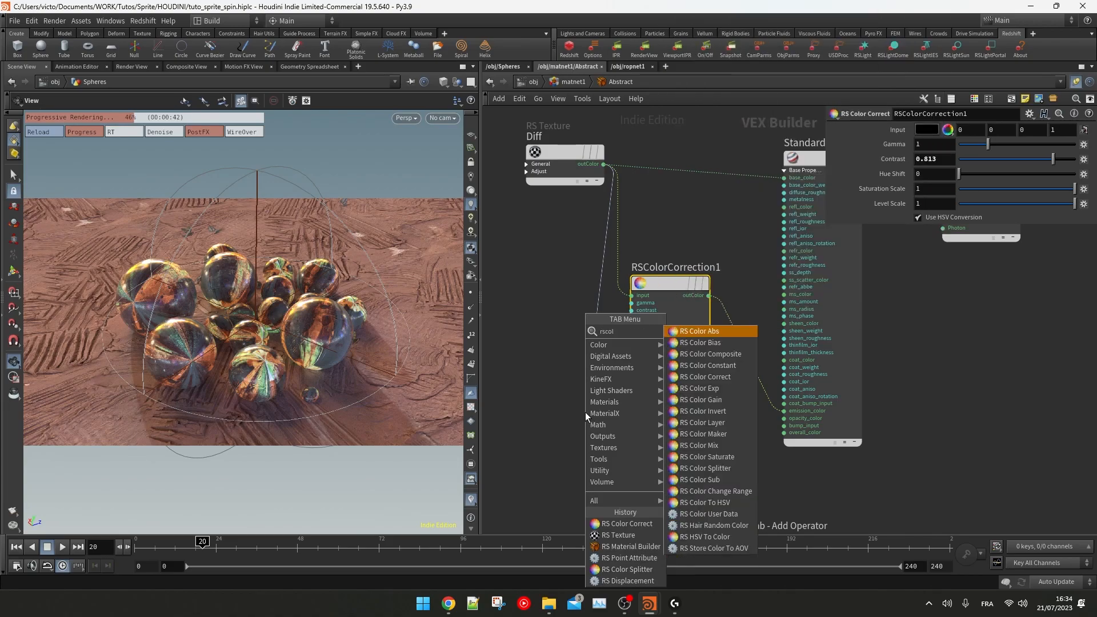
click(724, 378)
drag(587, 413, 641, 411)
middle_drag(667, 396, 608, 320)
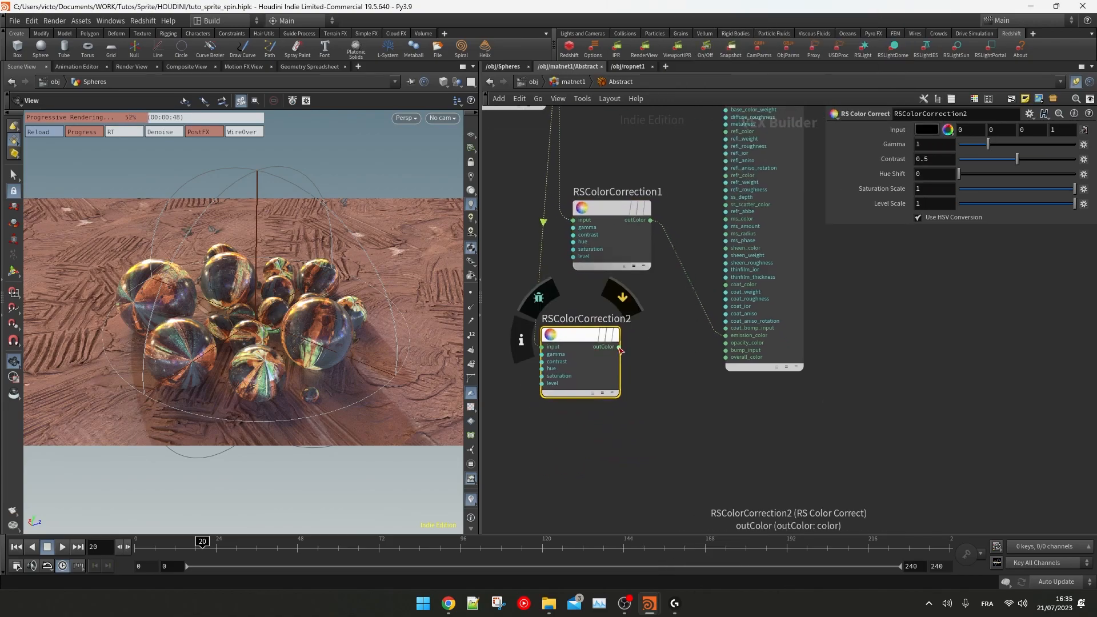
Step: Feed RSColorCorrection2 into a new RS Displacement node wired to redshift_material1's Displacement input
click(619, 348)
key(Tab)
text(rsd)
click(814, 332)
click(641, 462)
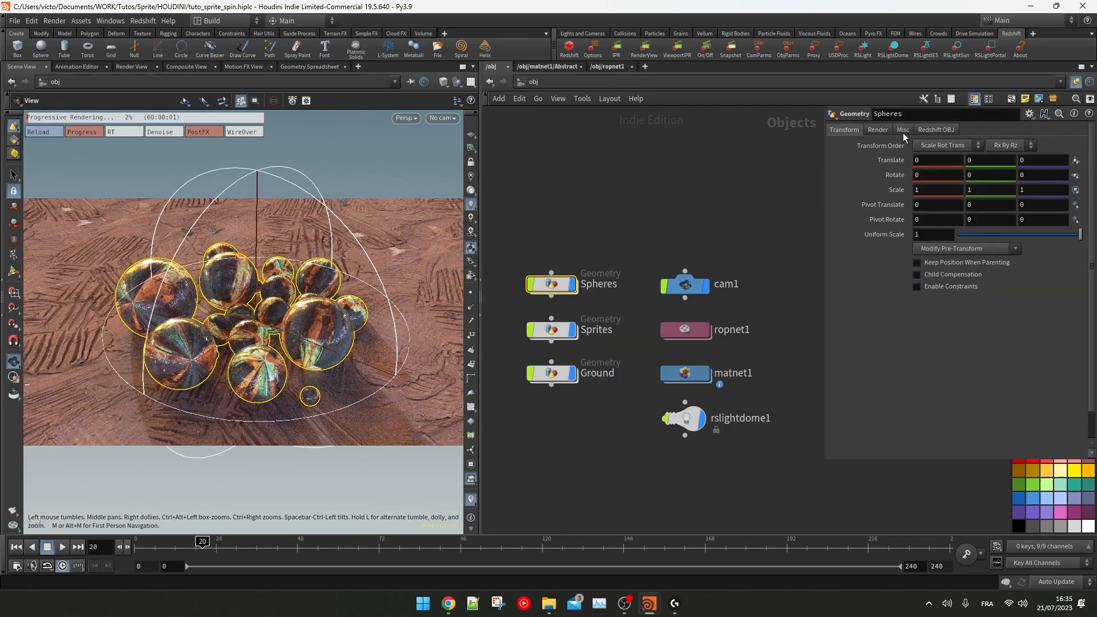
Step: Enable Redshift tessellation and displacement on the Spheres object and enter 6 and 3 for its tessellation limits
click(937, 130)
click(942, 146)
click(938, 351)
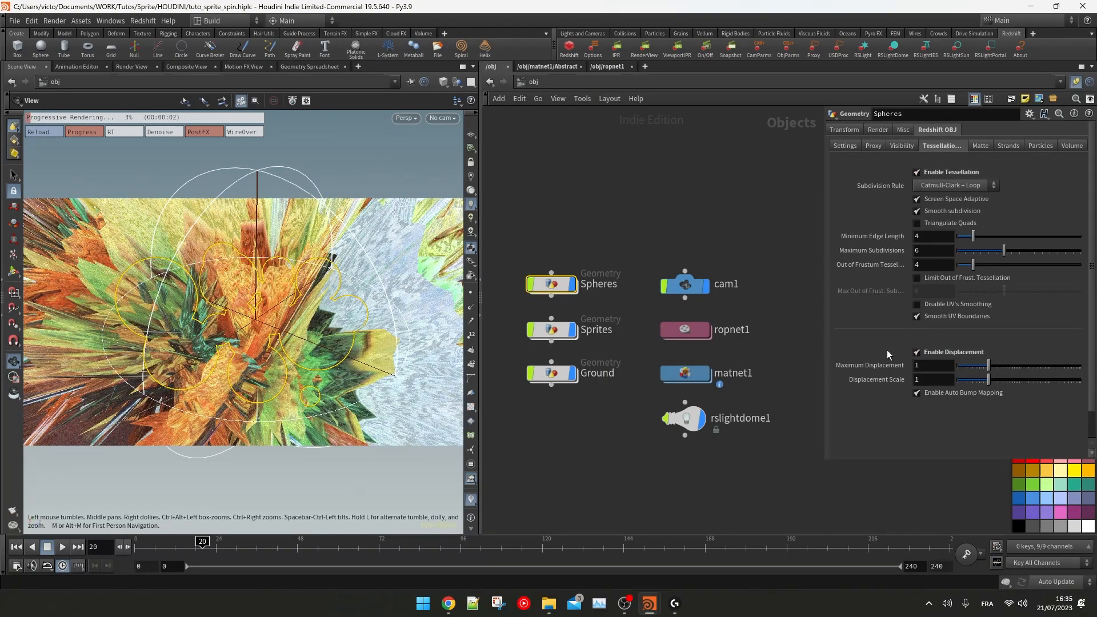
drag(928, 237, 903, 267)
text(6)
text(3)
key(Return)
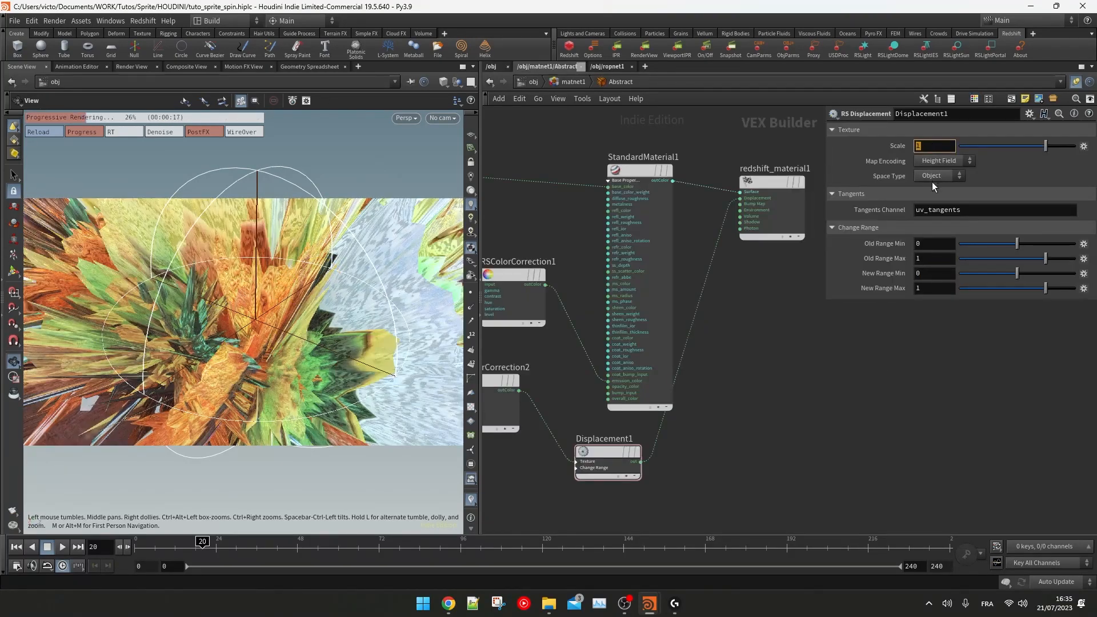
Step: Set the scale of the Displacement1 node in the Abstract material to 0.005
text(0.005)
key(Return)
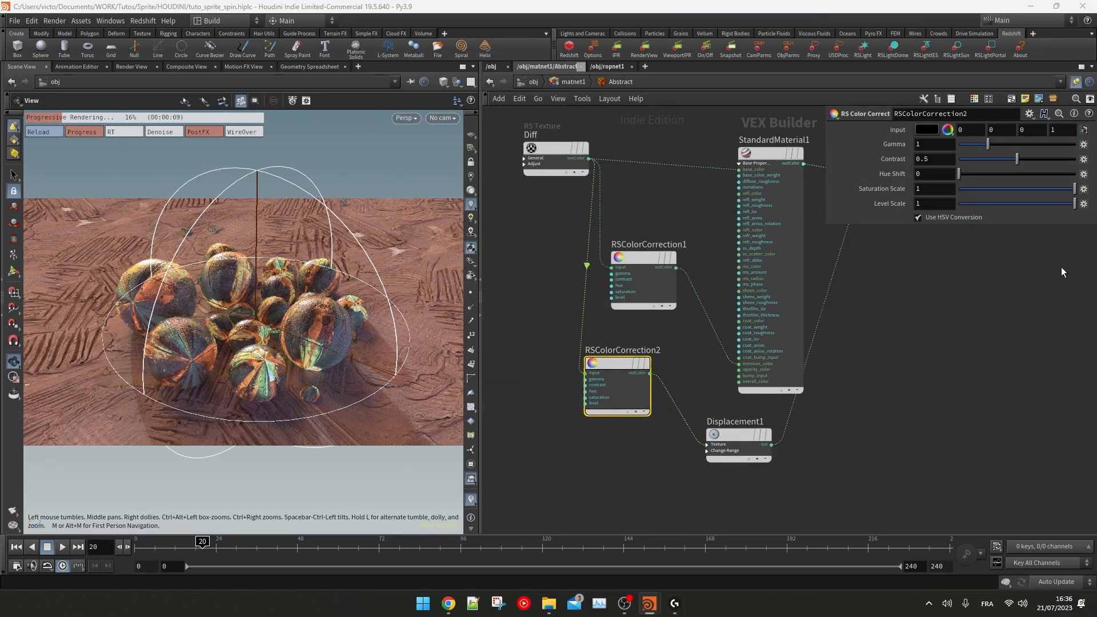
Step: Increase RSColorCorrection2's contrast and raise StandardMaterial1's reflection roughness in the Abstract material
drag(1037, 160, 1043, 160)
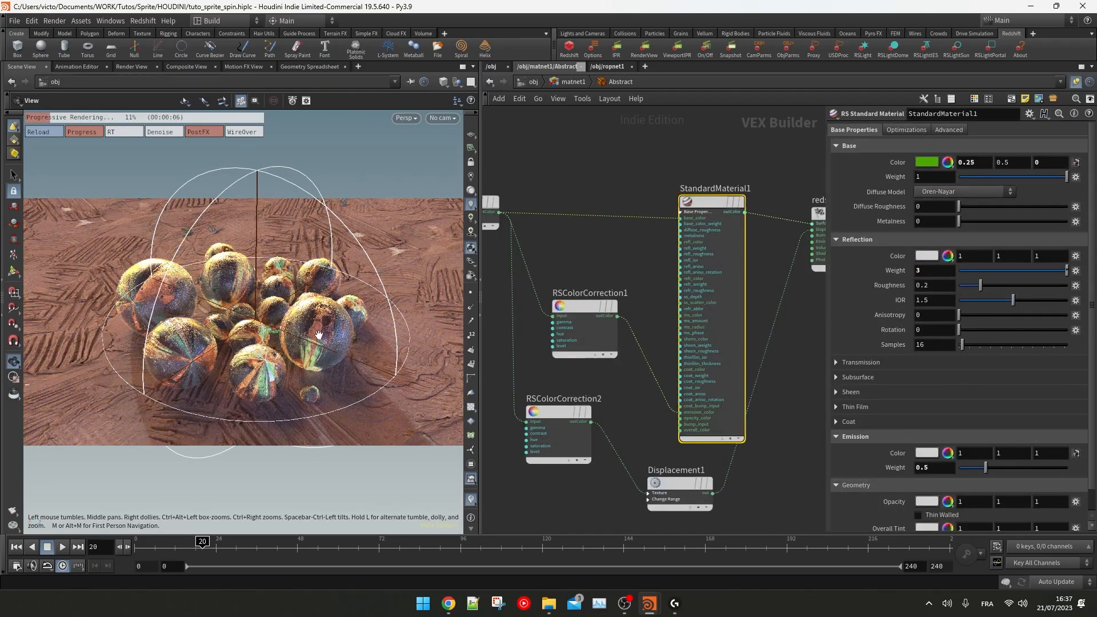
click(1005, 286)
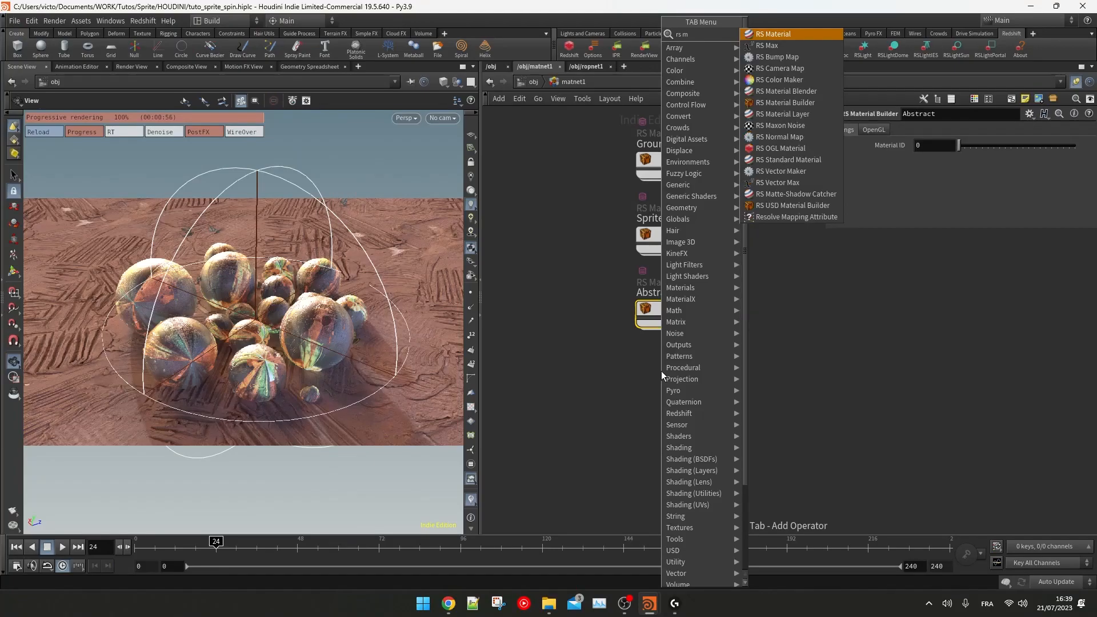
Step: In matnet1, add an RS Material Builder below Abstract and name it Metal
key(Down)
key(Down)
key(Down)
key(Down)
key(Down)
key(Down)
key(Return)
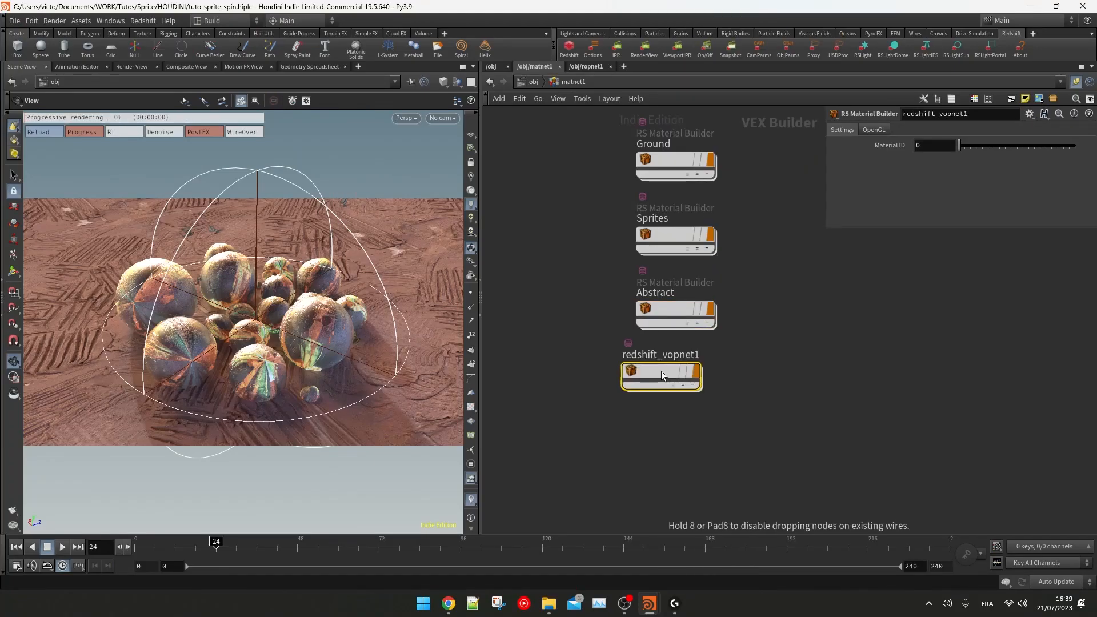
double_click(654, 356)
text(metal)
key(Return)
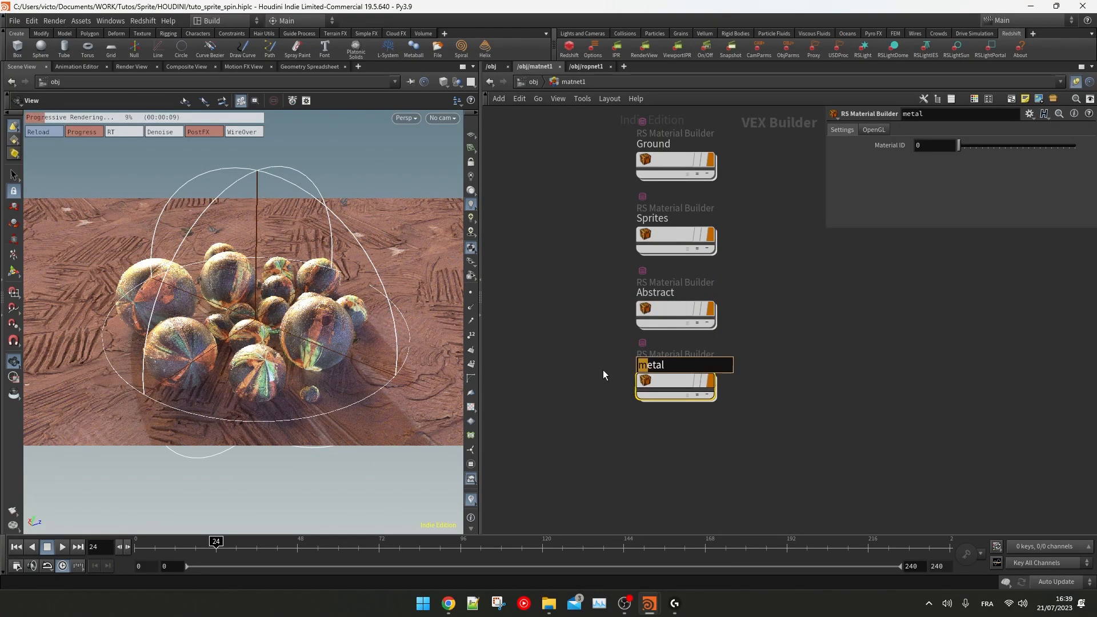
text(M)
key(Return)
Step: Inside the Metal material, delete StandardMaterial1 and add an RS Material node in its place
double_click(661, 383)
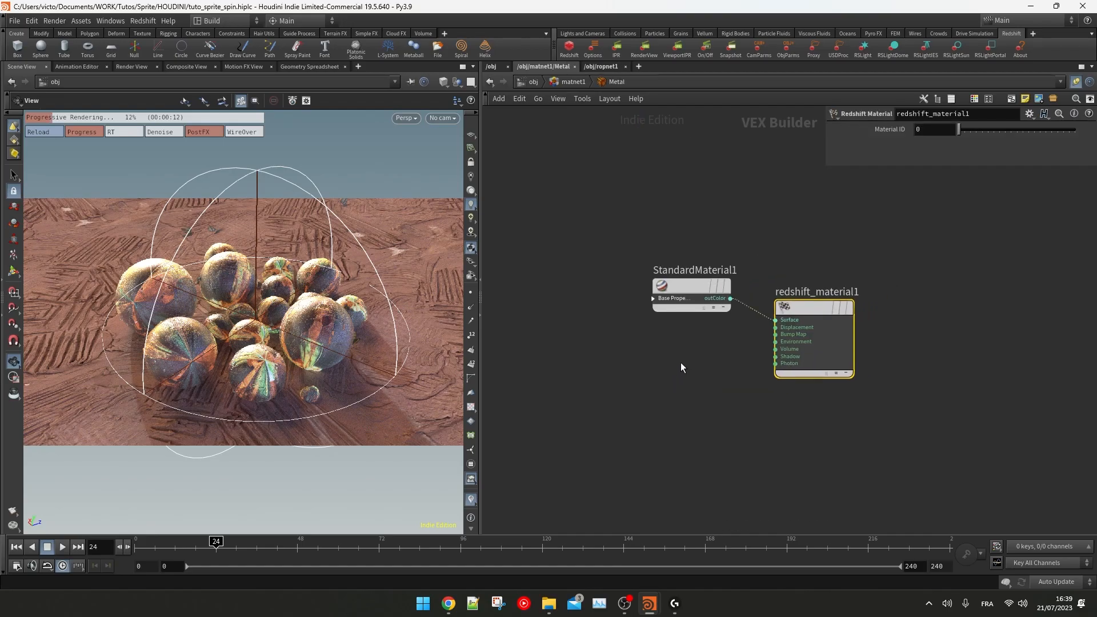
click(695, 301)
key(Delete)
key(Tab)
text(rsma)
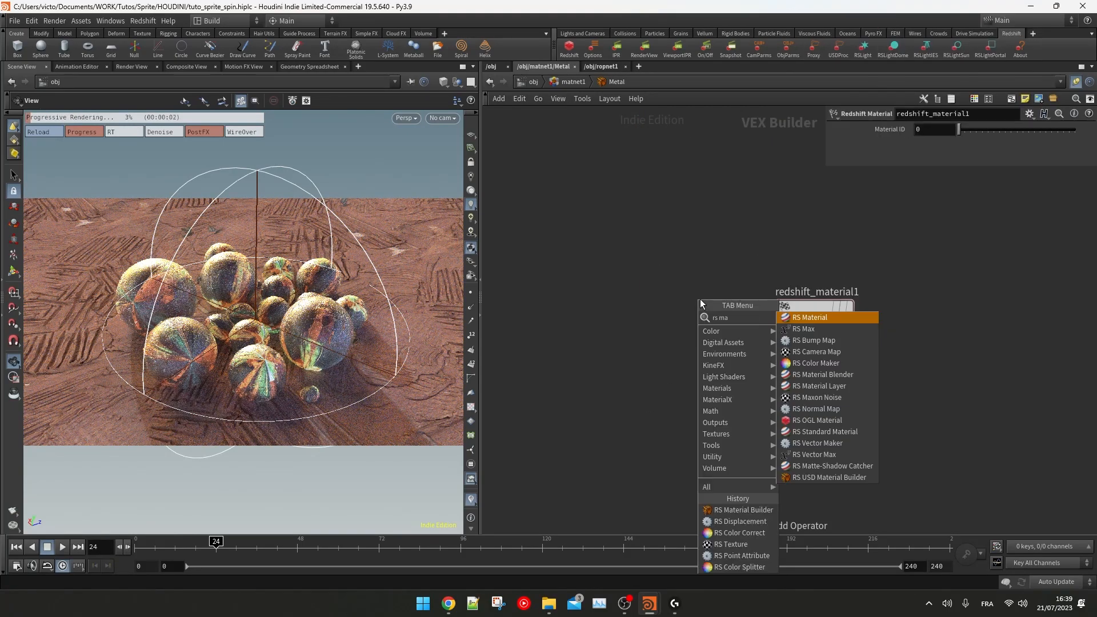
key(Return)
key(Return)
Step: Apply the Copper preset to Material1 and connect its outColor to redshift_material1's Surface input
click(937, 145)
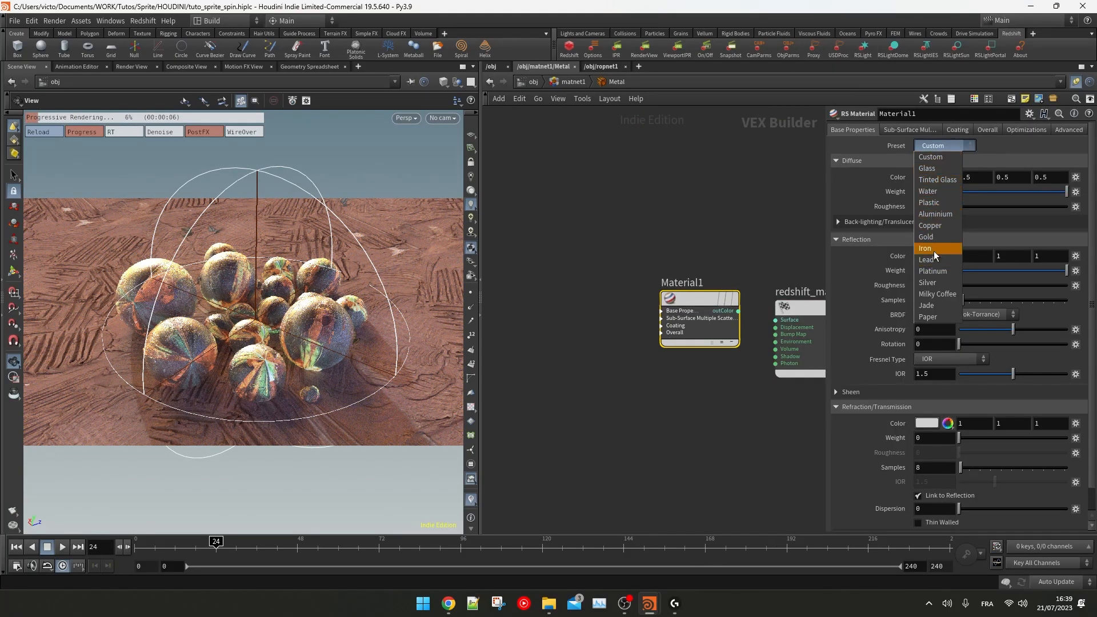
click(933, 226)
middle_drag(701, 286, 654, 273)
drag(657, 285, 713, 307)
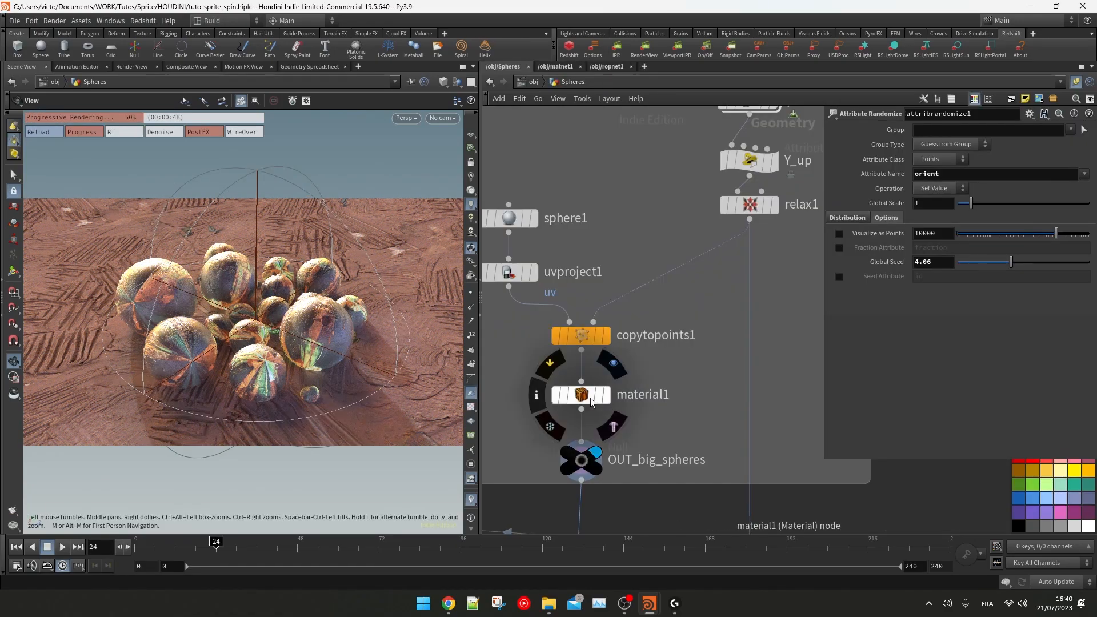
Step: Assign /obj/matnet1/Metal to the material1 node in the Spheres geometry
text(Metal)
key(Return)
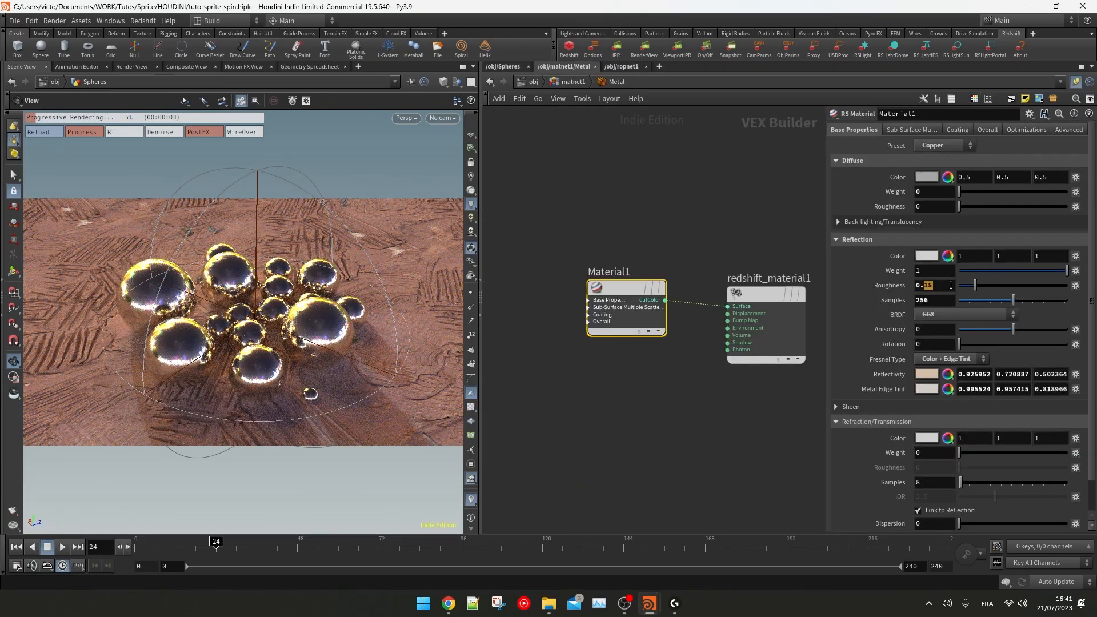
Step: In the Metal material, set Material1's reflection roughness to 0.225 and its anisotropy to about -0.7
key(Return)
text(5)
key(Return)
drag(1013, 329, 964, 331)
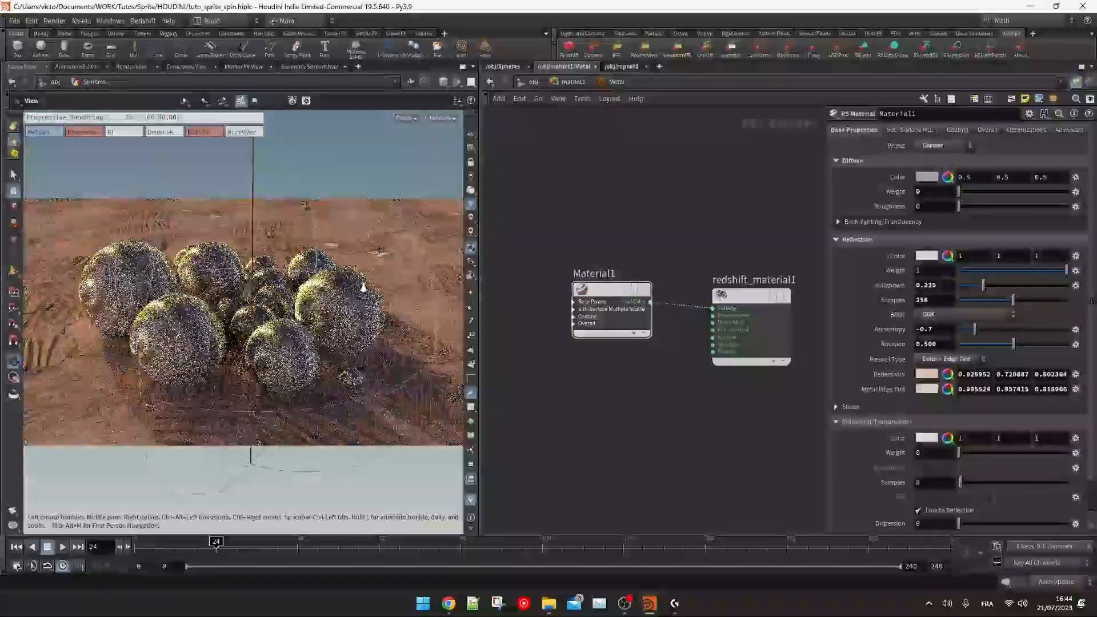
Step: Set the reflection anisotropy of the Metal material's Material1 to 0.9
drag(371, 285, 420, 283)
drag(344, 251, 326, 251)
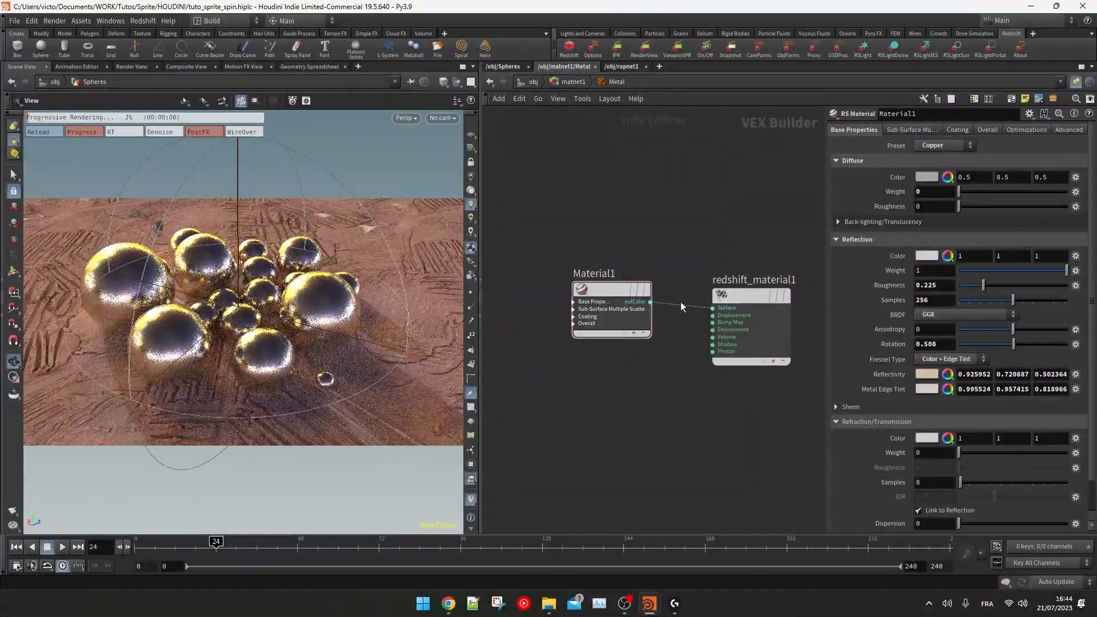
text(.9)
key(Return)
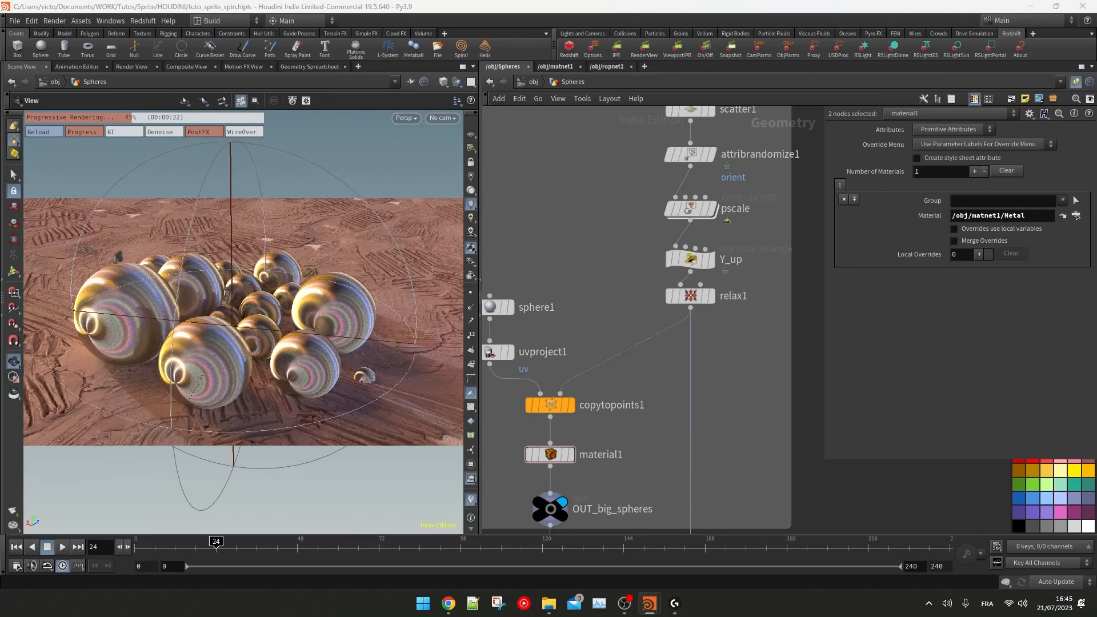
Step: Bypass material1 in the Spheres geometry and insert an Attribute Wrangle between relax1 and copytopoints1
middle_drag(597, 361, 618, 362)
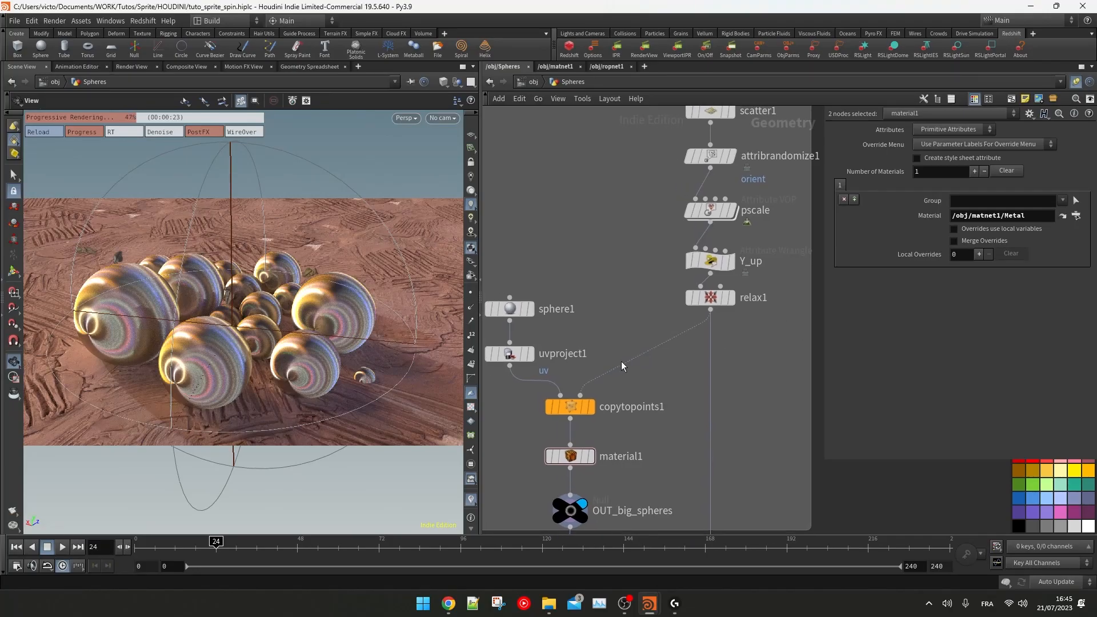
click(543, 430)
mouse_move(657, 379)
middle_down()
mouse_move(657, 396)
mouse_move(669, 390)
middle_up()
middle_click(564, 475)
middle_click(576, 475)
key(Tab)
text(attw)
key(Return)
click(663, 389)
Step: In the new wrangle, declare string materialArrays[] containing "/obj/matnet1/Metal" and "/obj/matnet1/Abstract"
click(924, 239)
text(string materialArrays[] = {"/obj/matnet1/Metal)
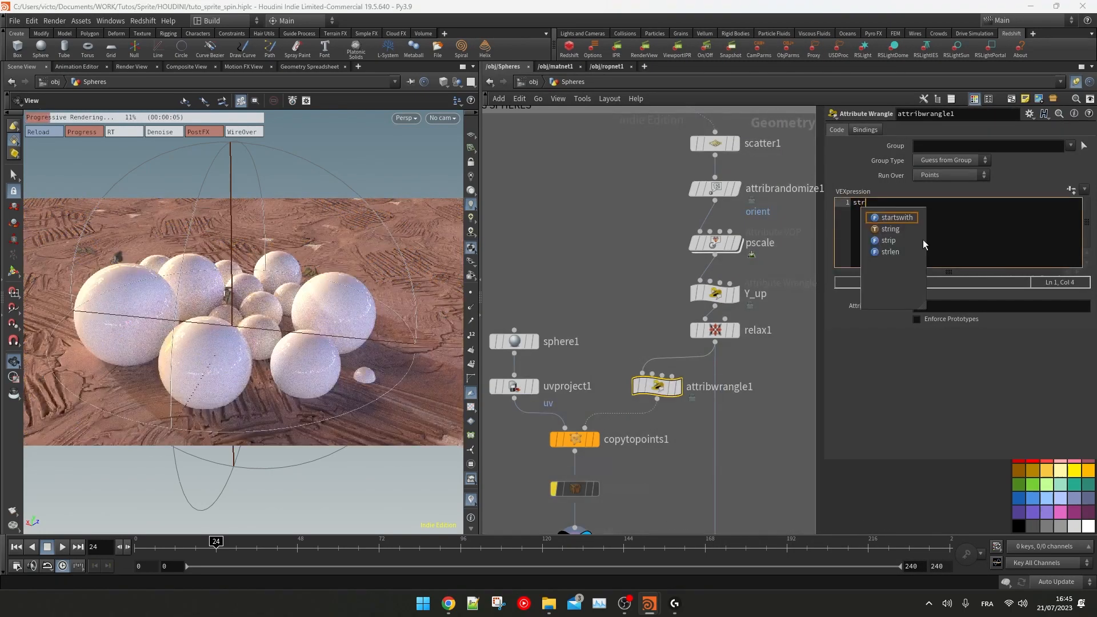
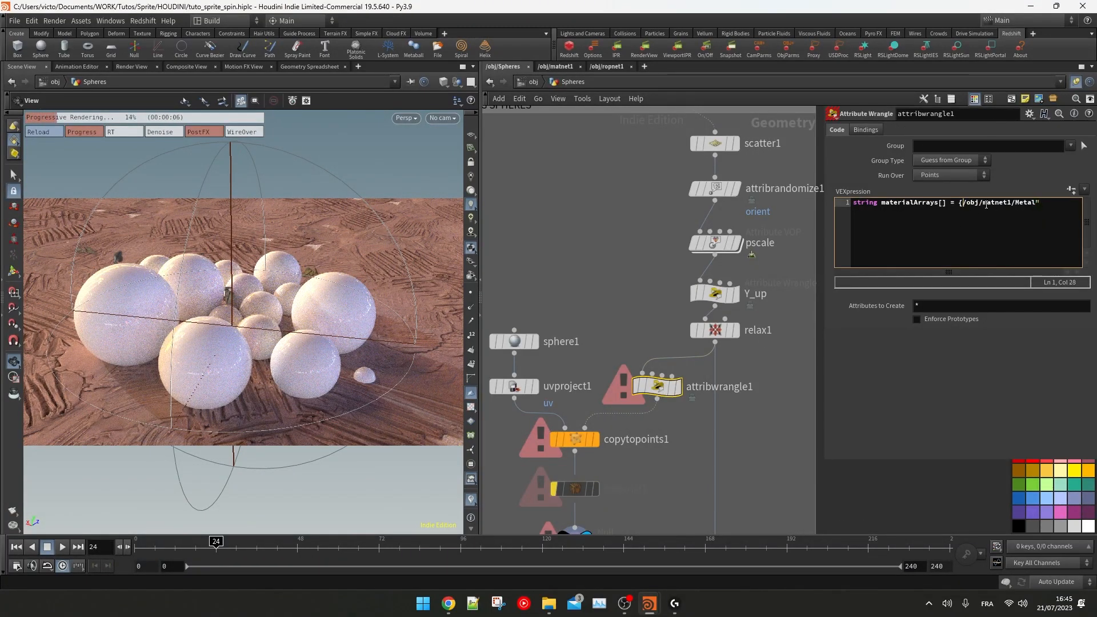
text(,)
text(/obj/matnet1/Metal)
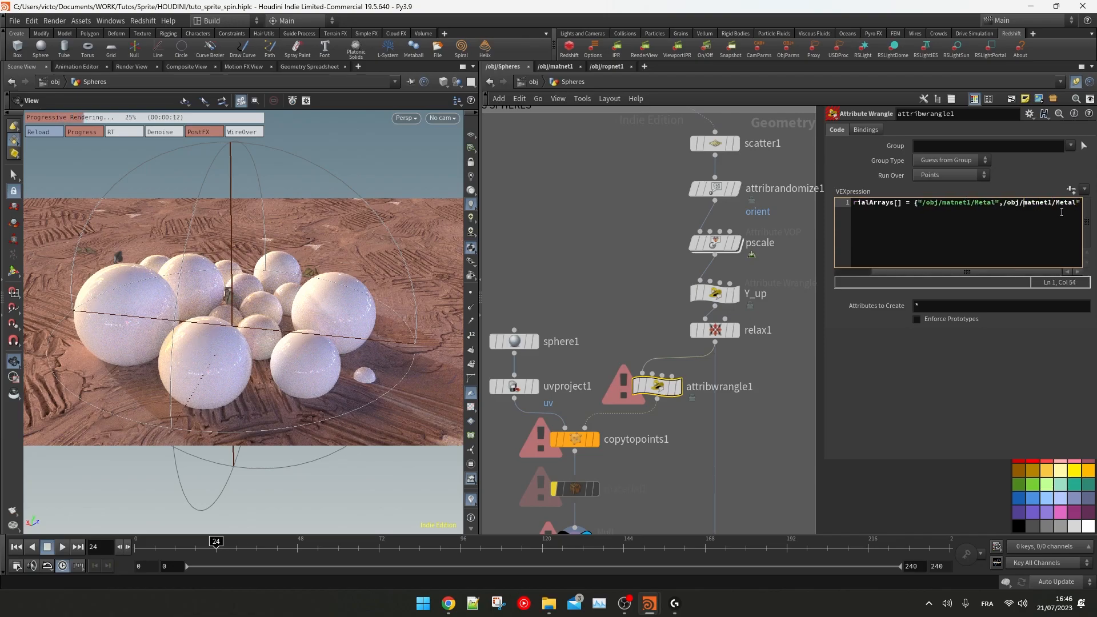
text(stract)
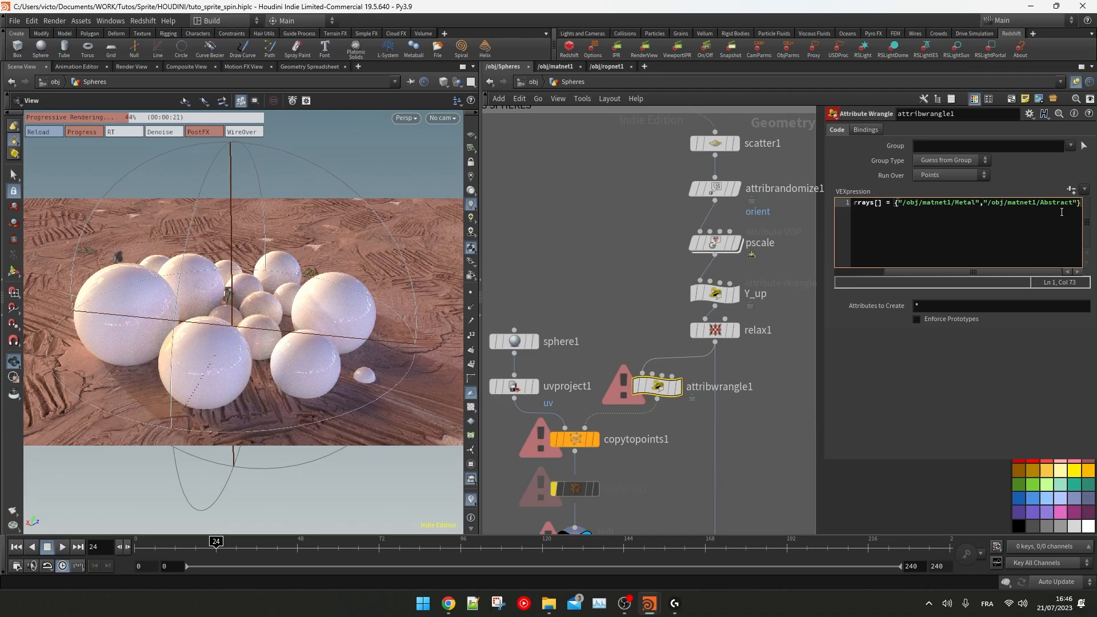
key(Return)
text(int indexMaterialRandom = rand(@ptnum)
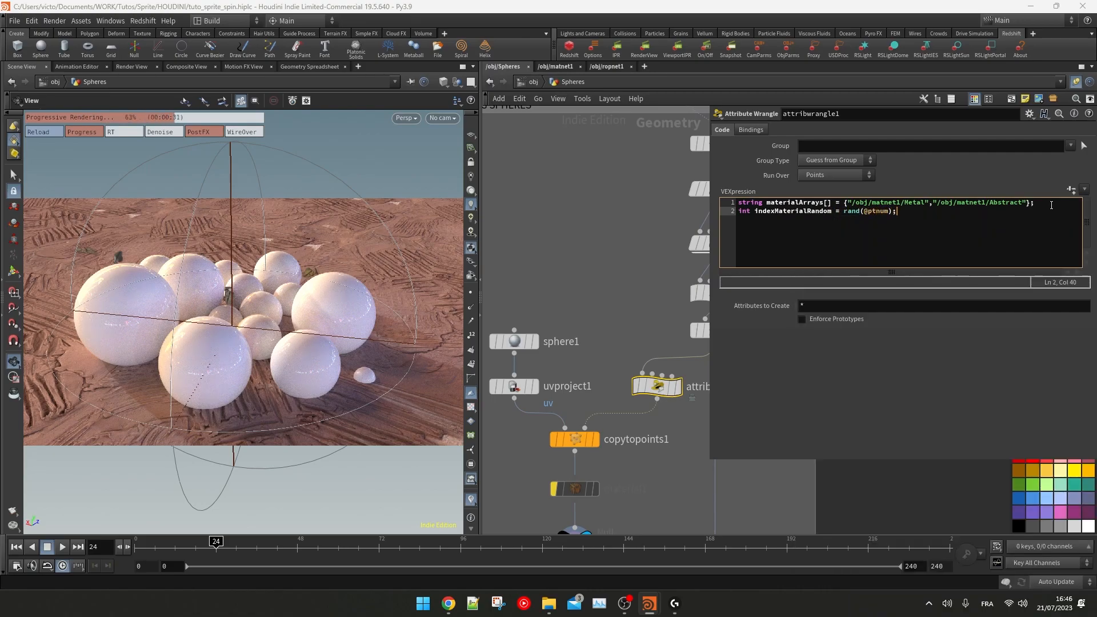
text(()
key(End)
key(Left)
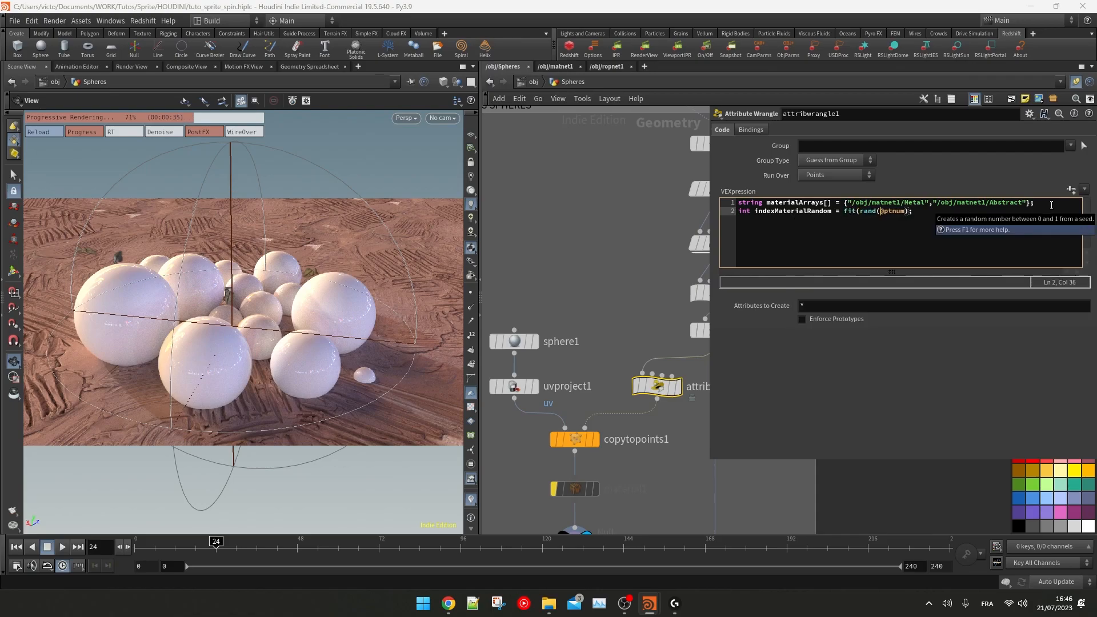
text(,0,1,0,)
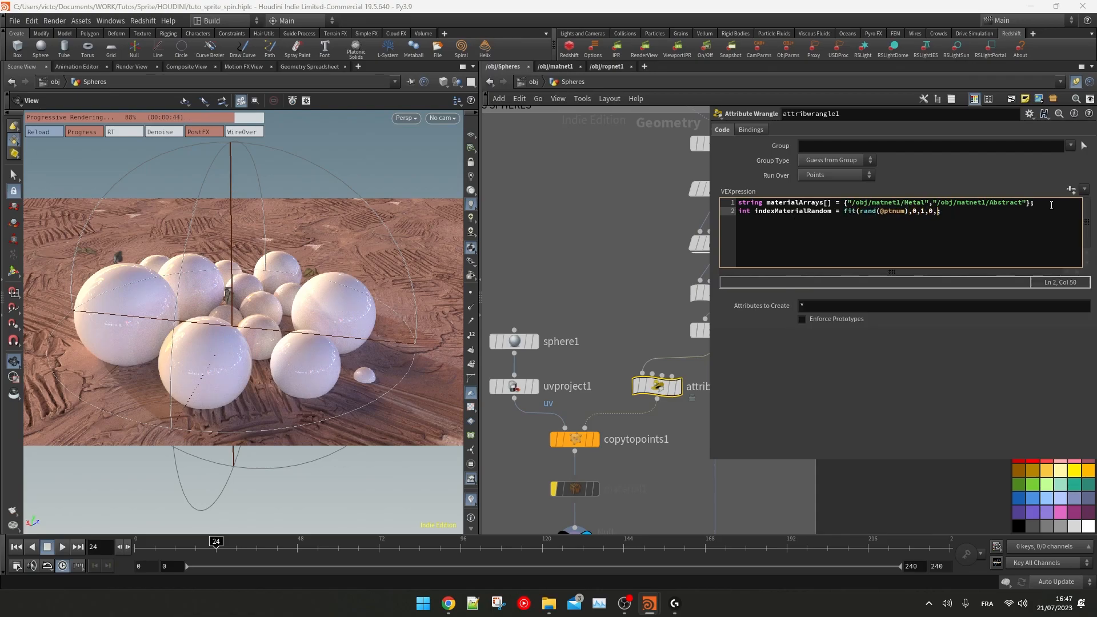
double_click(788, 203)
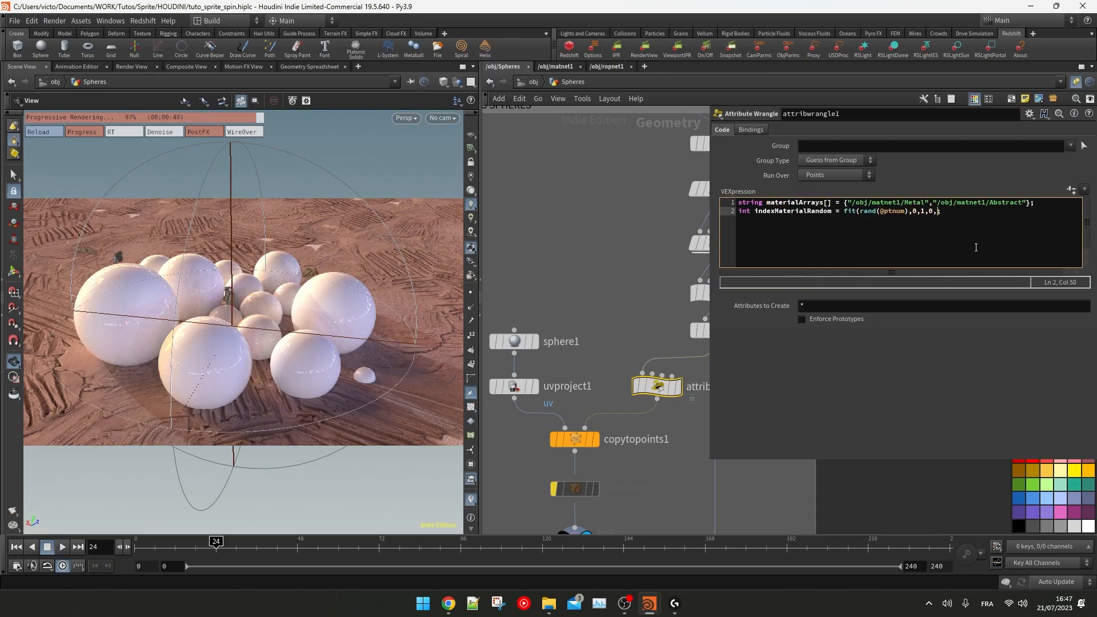
text(materialArrays)
text();)
text(()
key(End)
key(Left)
key(Left)
text())
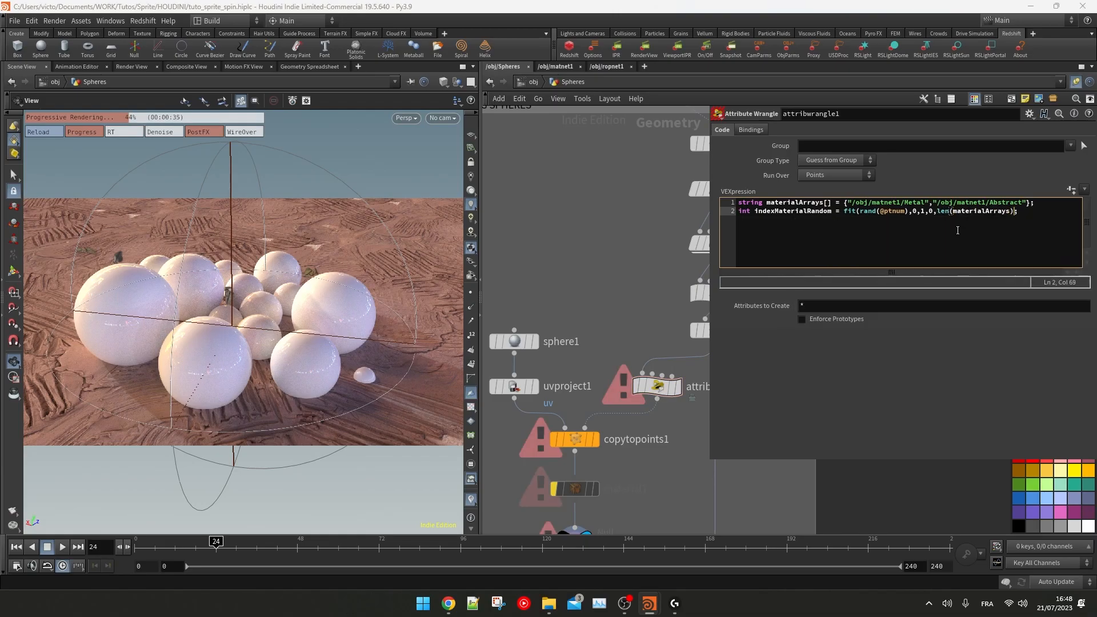
Step: Wrap the fit expression of indexMaterialRandom in an int() conversion
click(846, 211)
text(int()
key(End)
key(Left)
key(Left)
text())
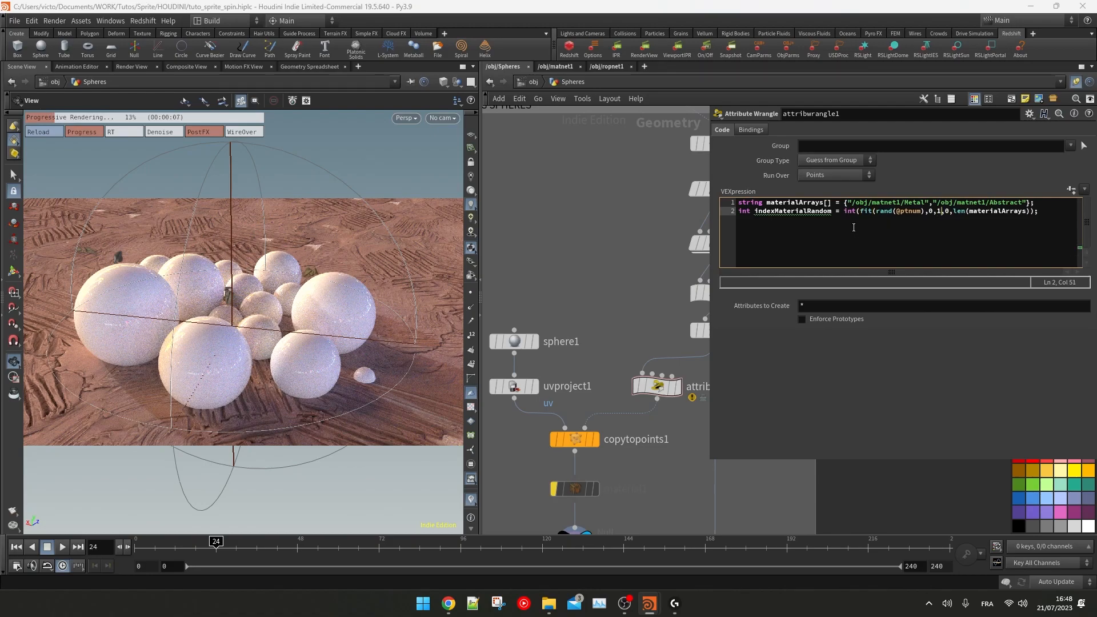
Step: Assign materialArrays[indexMaterialRandom] to s@shop_materialpath, and widen the shop_materialpath column in the geometry spreadsheet
middle_drag(692, 232, 629, 210)
key(Return)
text(s@shop_materialpath = materialArrays[)
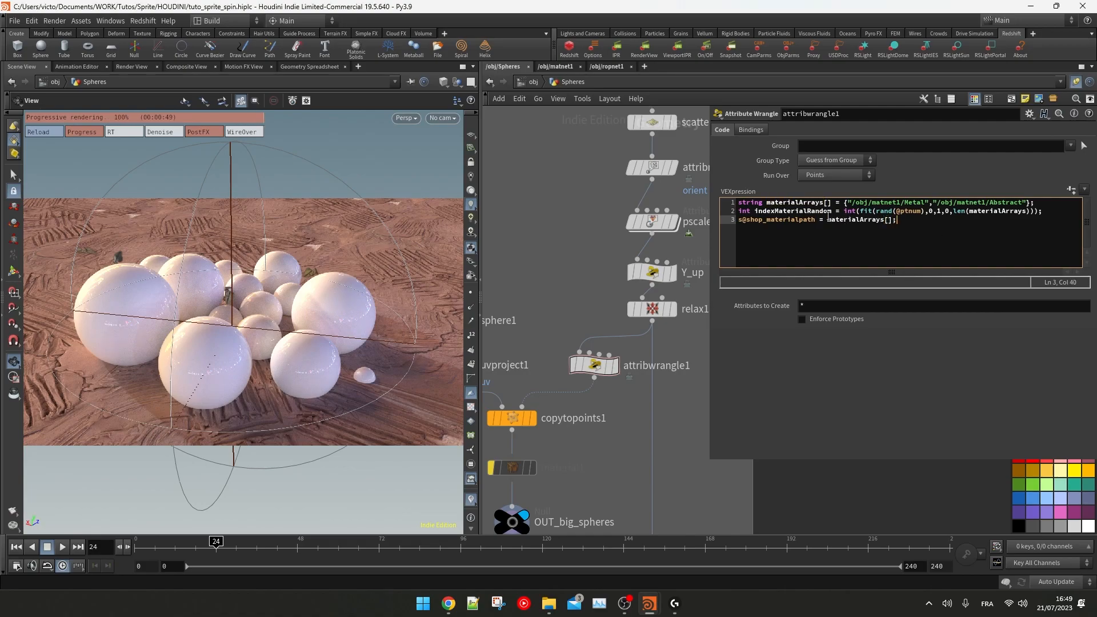
text(indexMaterialRandom)
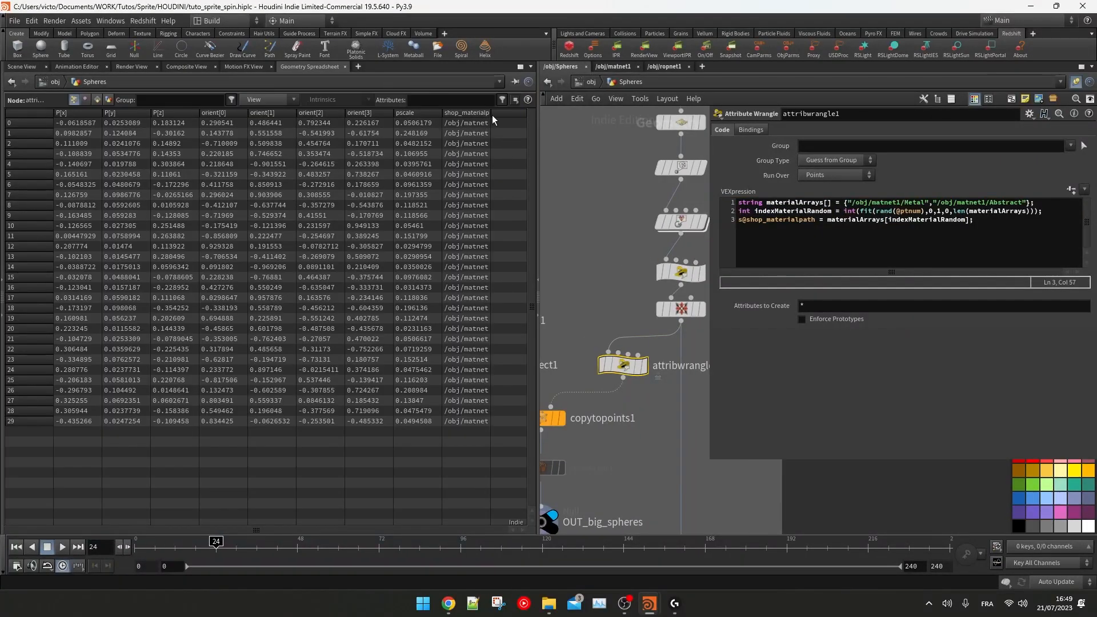
drag(492, 114, 613, 155)
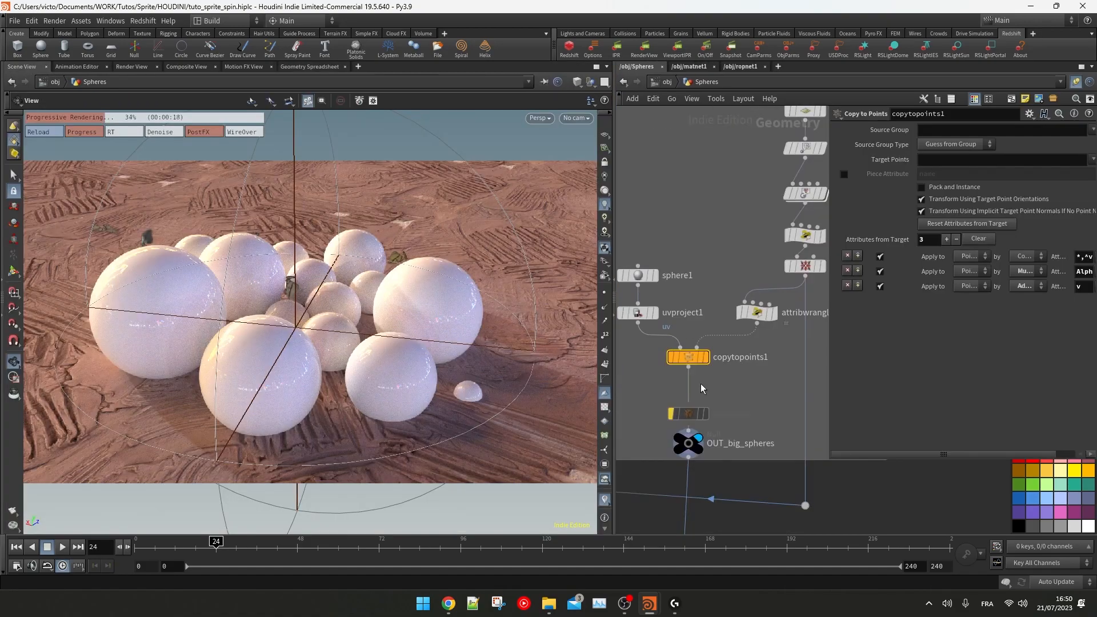
Step: Insert an Attribute Promote below copytopoints1 that promotes shop_materialpath from Point to Primitive
key(Tab)
text(att pr)
key(Return)
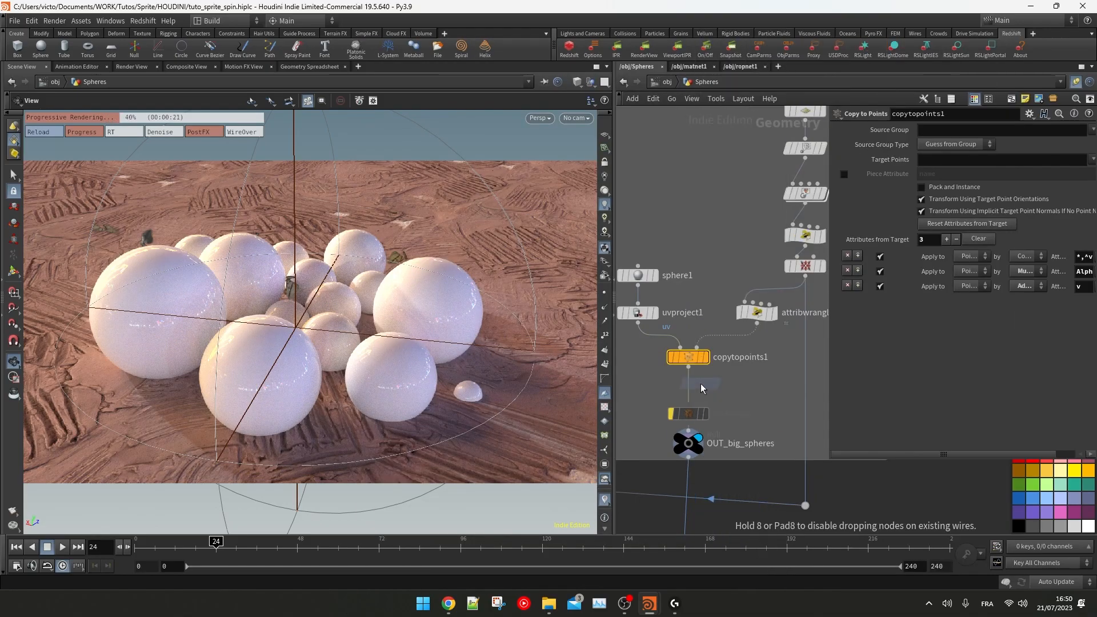
click(680, 384)
click(943, 158)
click(943, 186)
click(943, 186)
click(943, 188)
click(1085, 130)
click(1079, 143)
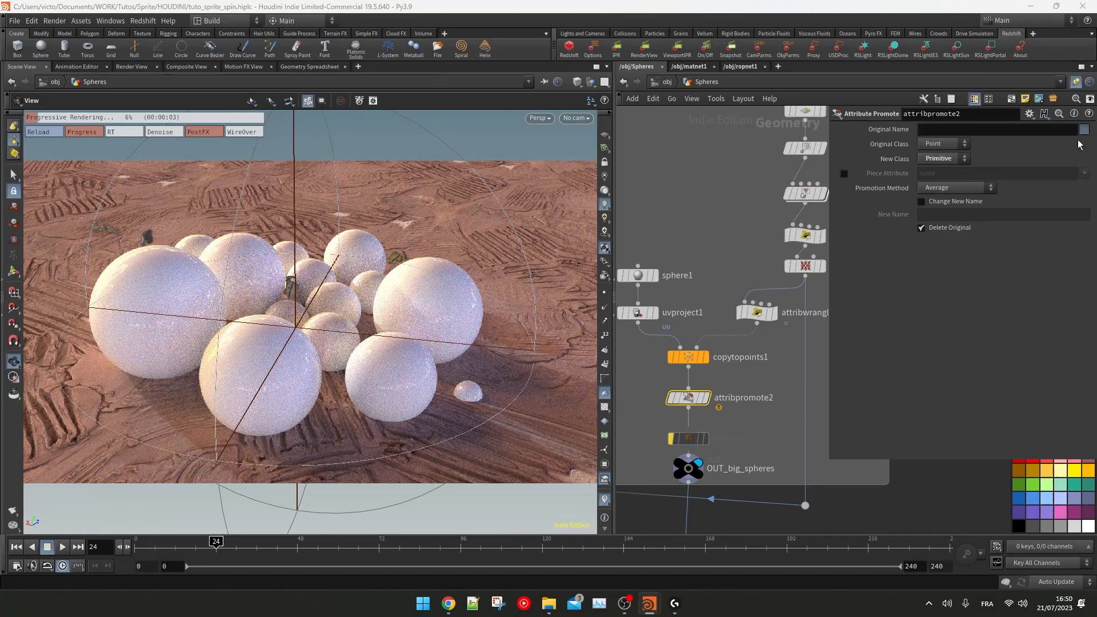
click(757, 313)
click(726, 202)
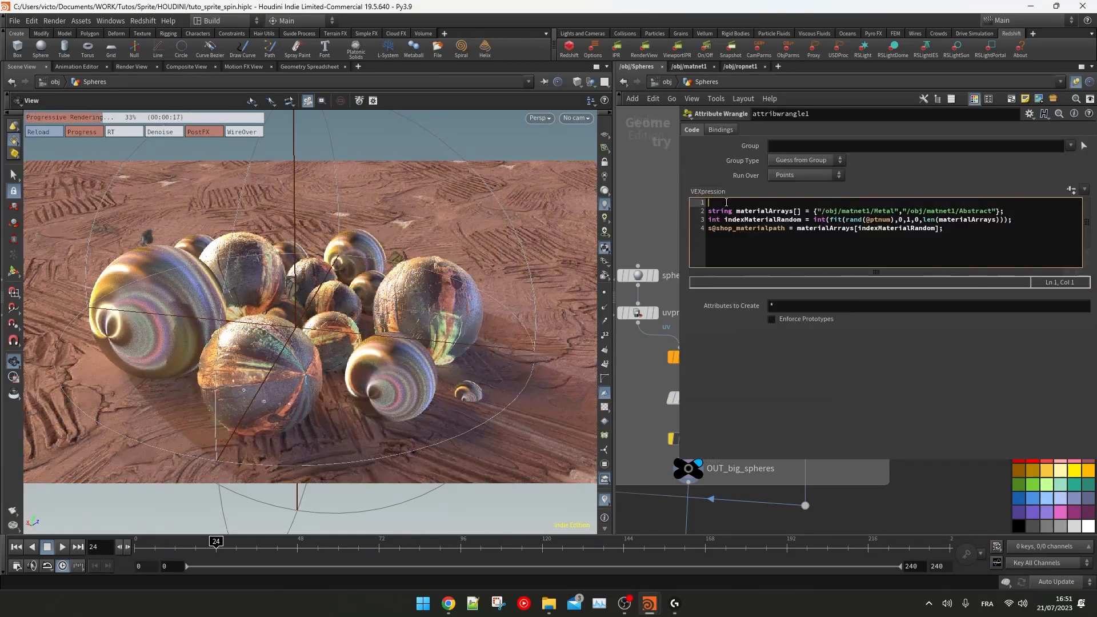
text(int seed = chi("");)
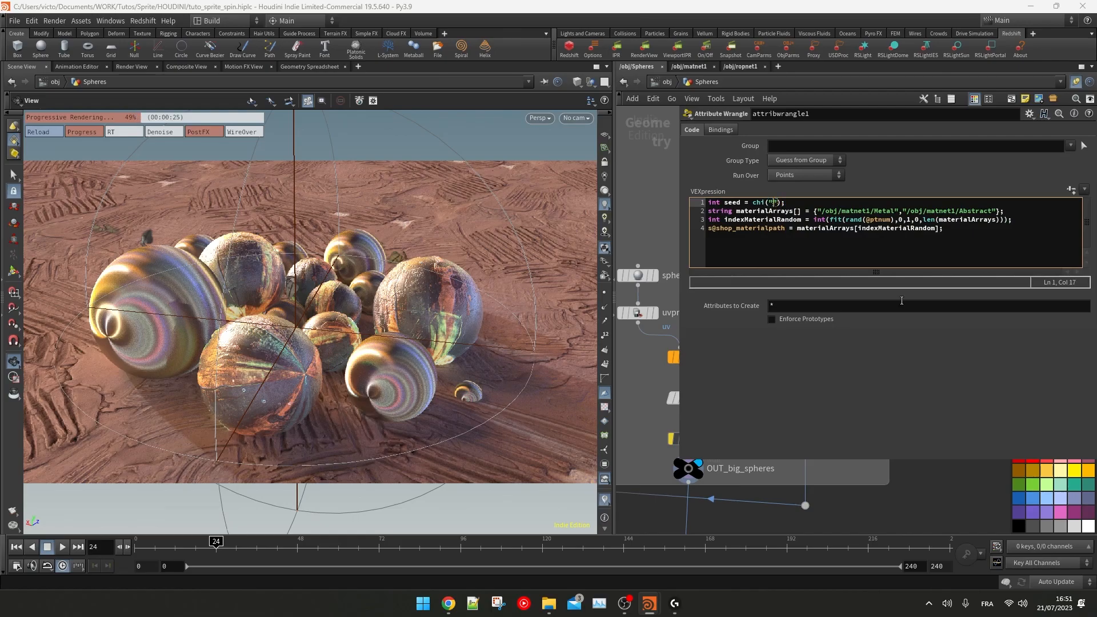
click(1071, 189)
double_click(732, 203)
text(seed)
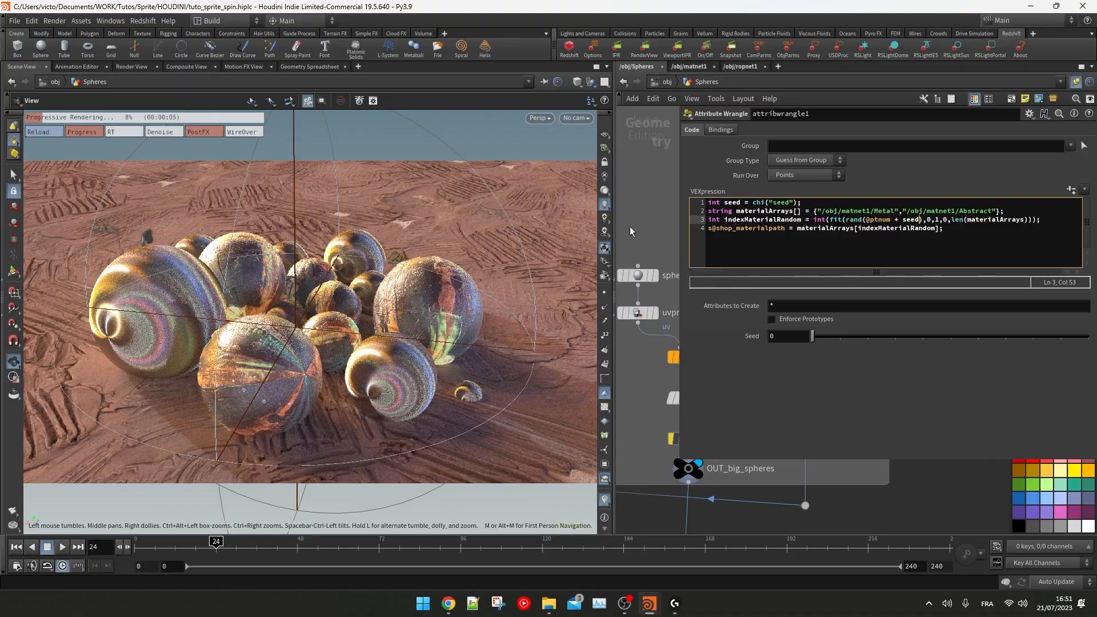
drag(813, 337, 923, 337)
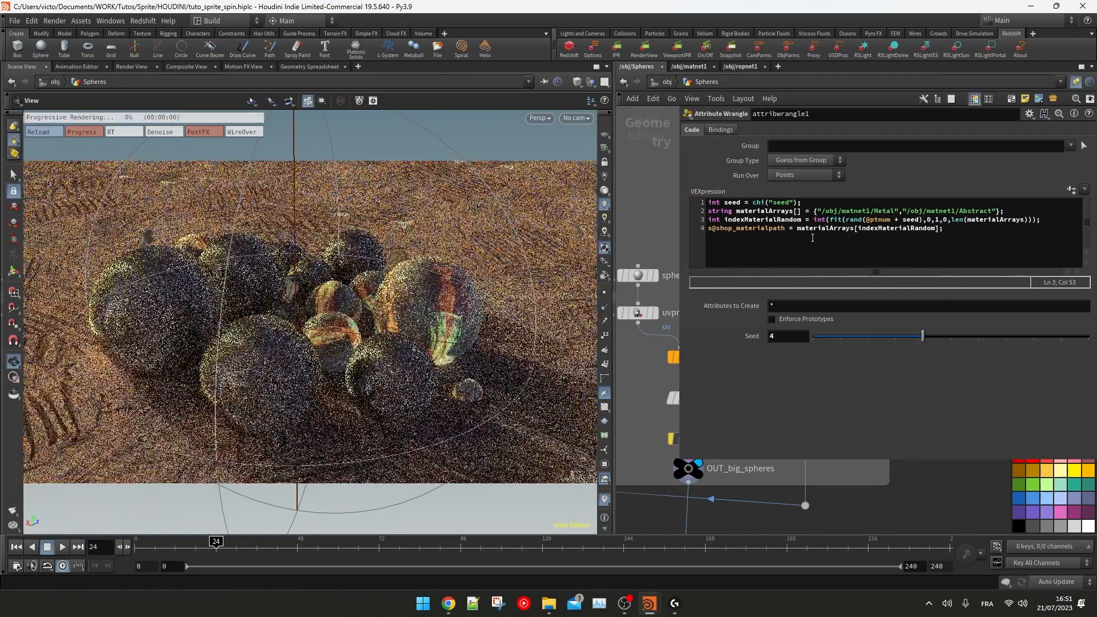
Step: In matnet1, duplicate the Metal material and name the copy Test
click(690, 67)
drag(789, 434, 711, 369)
alt+drag(727, 379, 727, 448)
click(729, 436)
text(Test)
key(Return)
Step: Open the Test material and switch its Material1 to a different preset
double_click(743, 456)
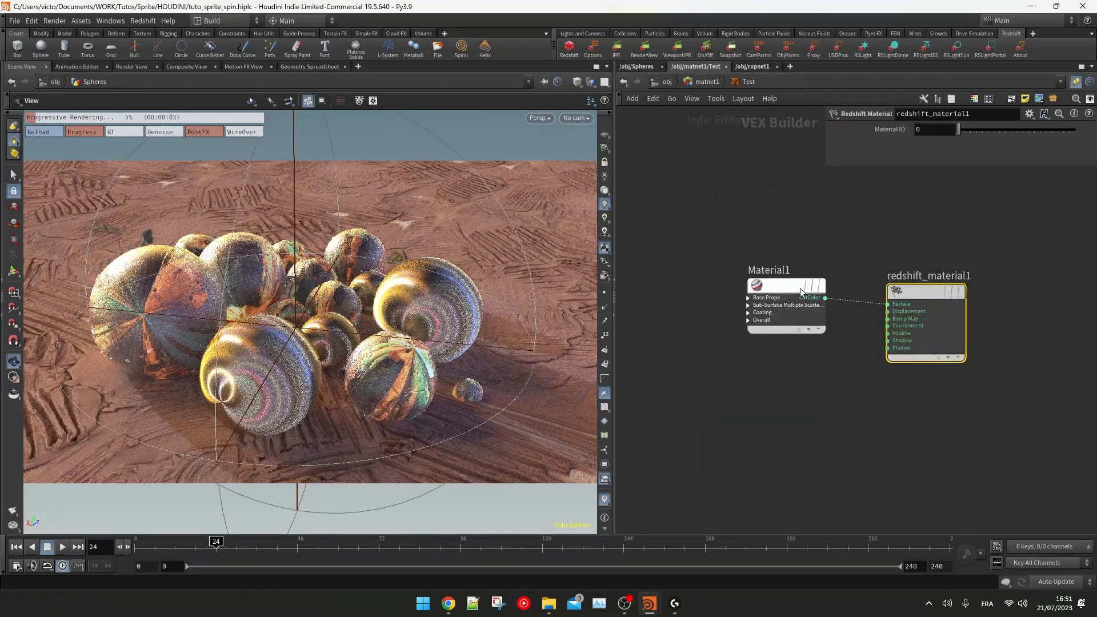
click(784, 286)
click(944, 146)
click(929, 169)
Step: Copy the Test material and add its path "/obj/matnet1/Test" as a third entry of materialArrays in attribwrangle1
key(u)
drag(770, 495, 703, 457)
key(ctrl+c)
click(636, 67)
drag(799, 240, 618, 240)
click(935, 212)
text(, "")
click(961, 481)
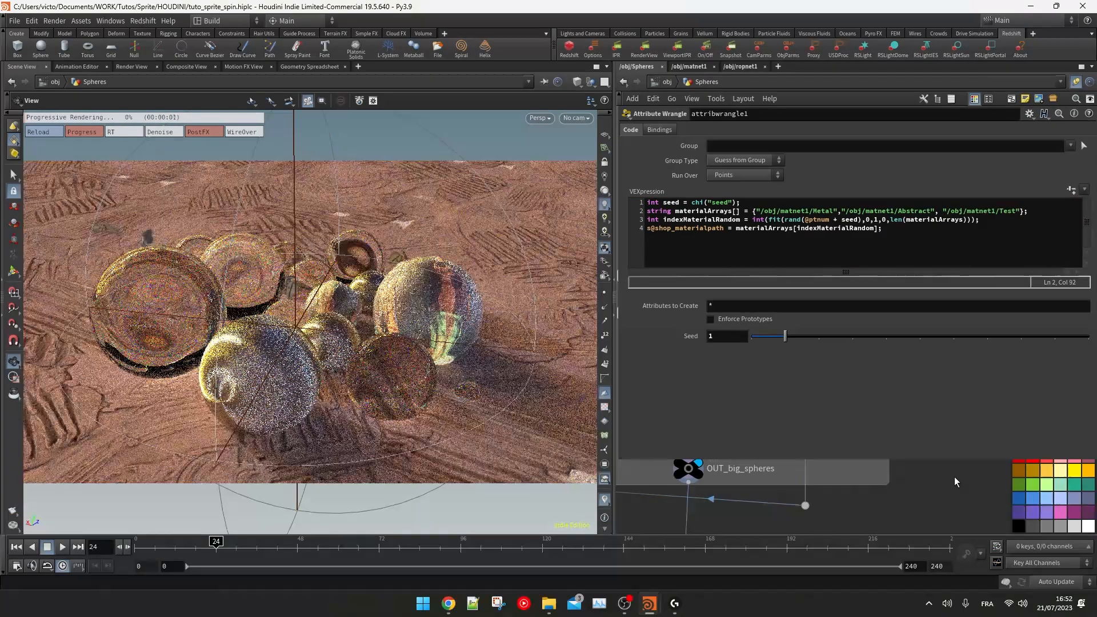
Step: Try several Seed values on attribwrangle1, including 8 and 3
drag(786, 338, 919, 339)
click(1010, 337)
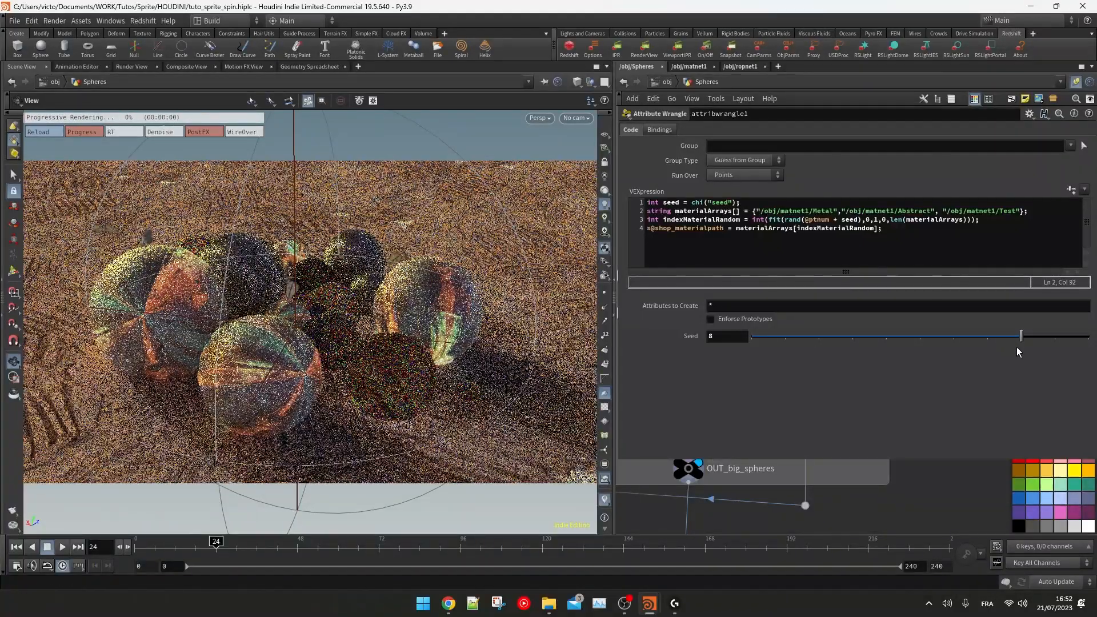
click(919, 338)
click(853, 337)
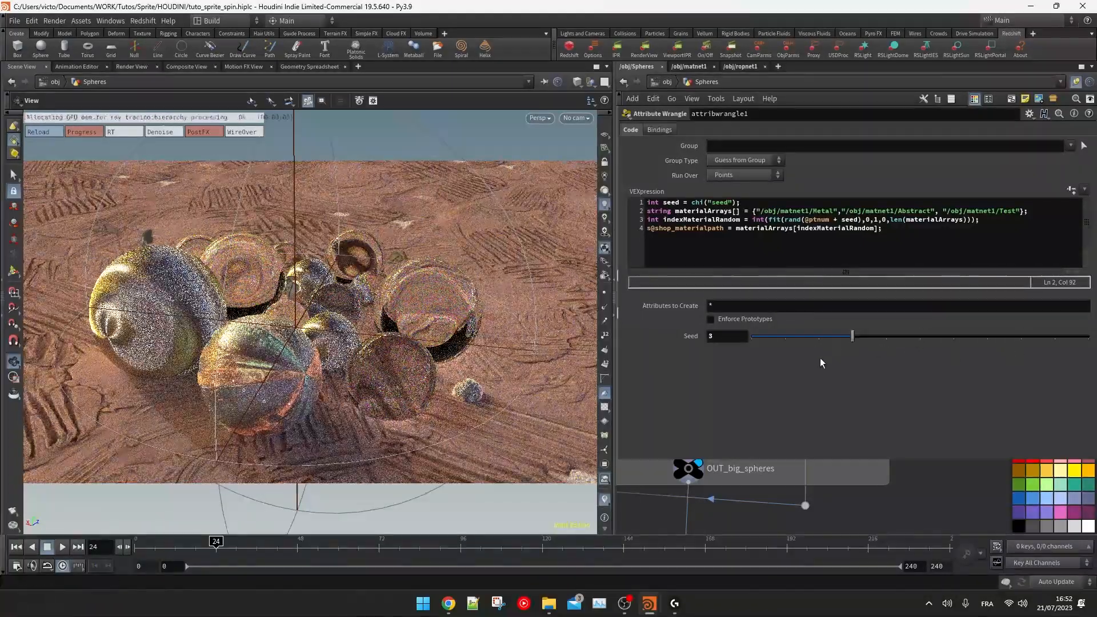
Step: Remove the "/obj/matnet1/Test" entry from materialArrays and narrow the parameter pane
click(937, 212)
key(BackSpace)
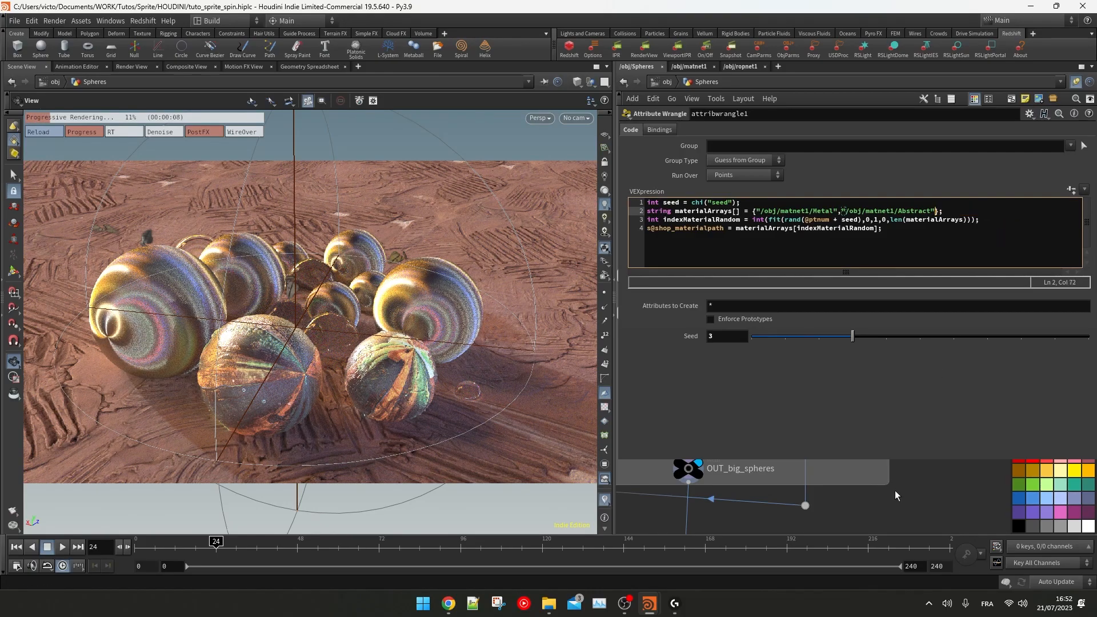
drag(618, 351, 772, 348)
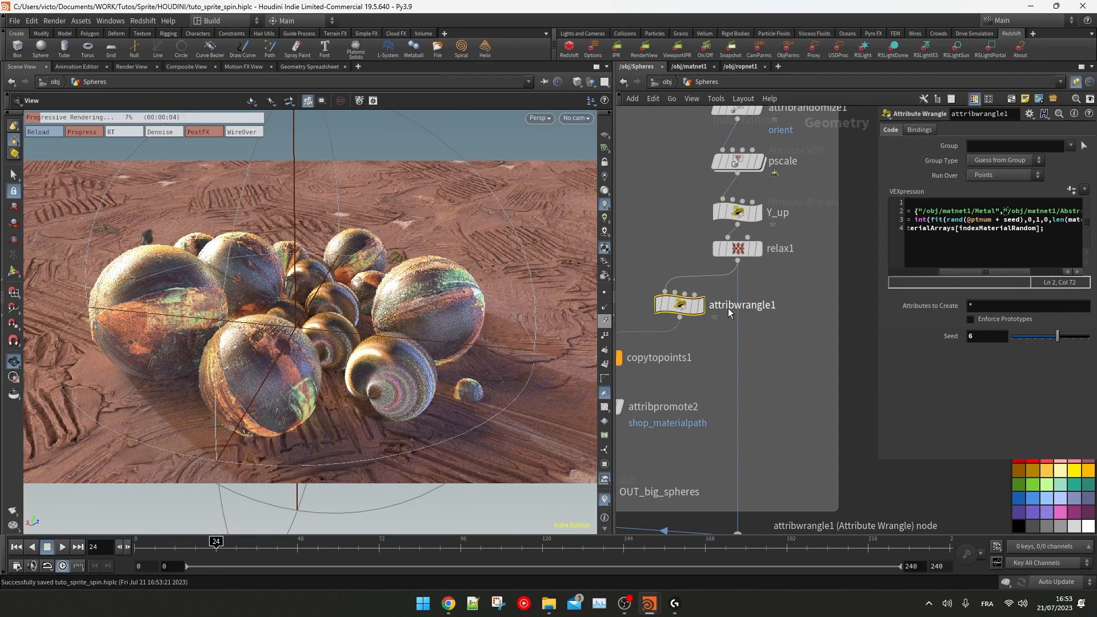
Step: Rename attribwrangle1 as material_distribution and color the node green
double_click(737, 305)
text(material_distribution)
key(Return)
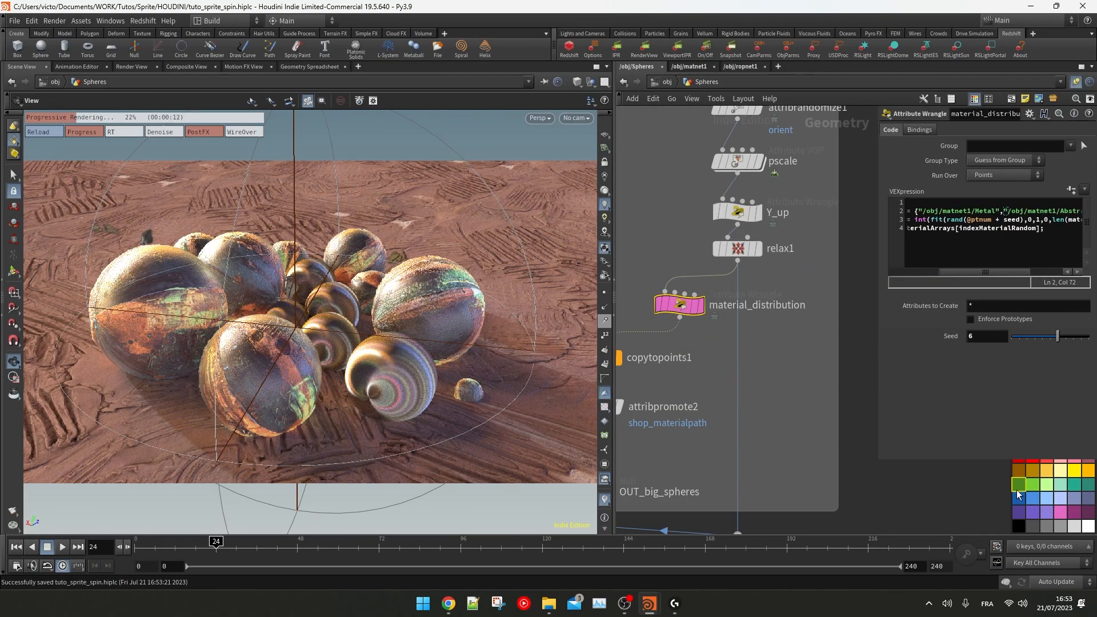
click(1033, 484)
Step: Duplicate the material_distribution node and move the copy over beside the small spheres network
scroll(796, 363, down, 2)
middle_drag(795, 363, 822, 320)
scroll(796, 286, down, 1)
alt+drag(754, 278, 842, 462)
middle_drag(752, 436, 768, 292)
scroll(768, 292, down, 3)
drag(819, 307, 770, 363)
middle_drag(767, 379, 838, 348)
drag(841, 333, 636, 389)
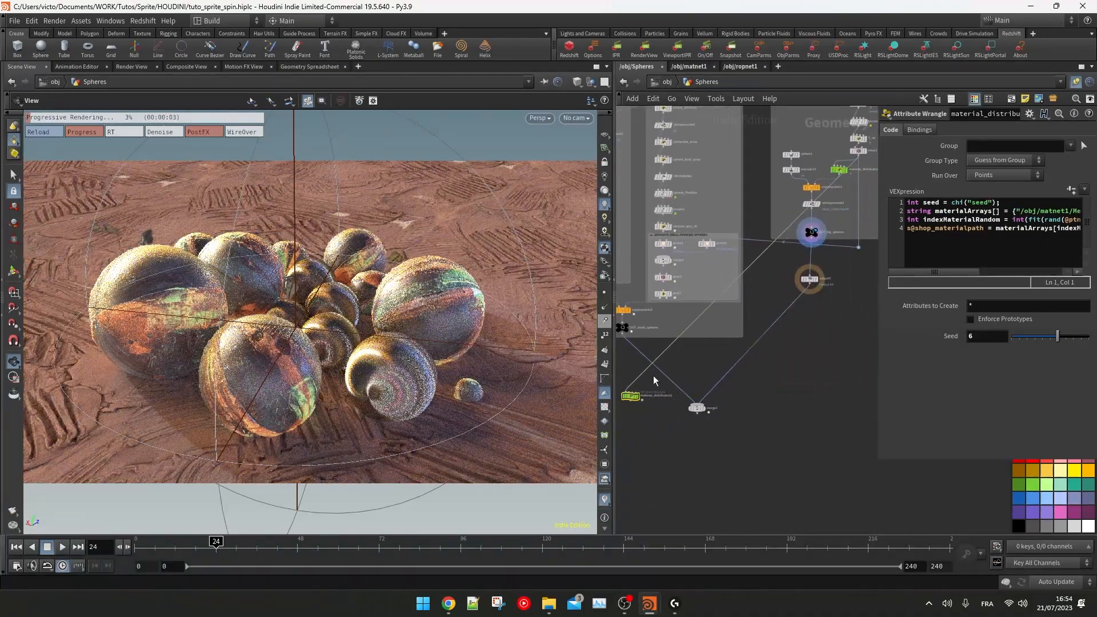
Step: Insert material_distribution1 between split1 and the Copy to Points node in the small spheres branch
middle_drag(629, 378, 721, 414)
scroll(721, 413, up, 3)
drag(737, 427, 751, 283)
middle_drag(826, 399, 695, 311)
scroll(696, 311, down, 4)
middle_drag(822, 269, 757, 392)
scroll(759, 358, up, 2)
drag(772, 350, 766, 450)
Step: Place a copy of the shop_materialpath Attribute Promote between the small spheres' Copy to Points node and OUT_small_spheres
middle_drag(714, 447, 799, 297)
scroll(799, 297, down, 2)
drag(832, 300, 665, 322)
scroll(714, 324, up, 2)
middle_drag(720, 328, 742, 350)
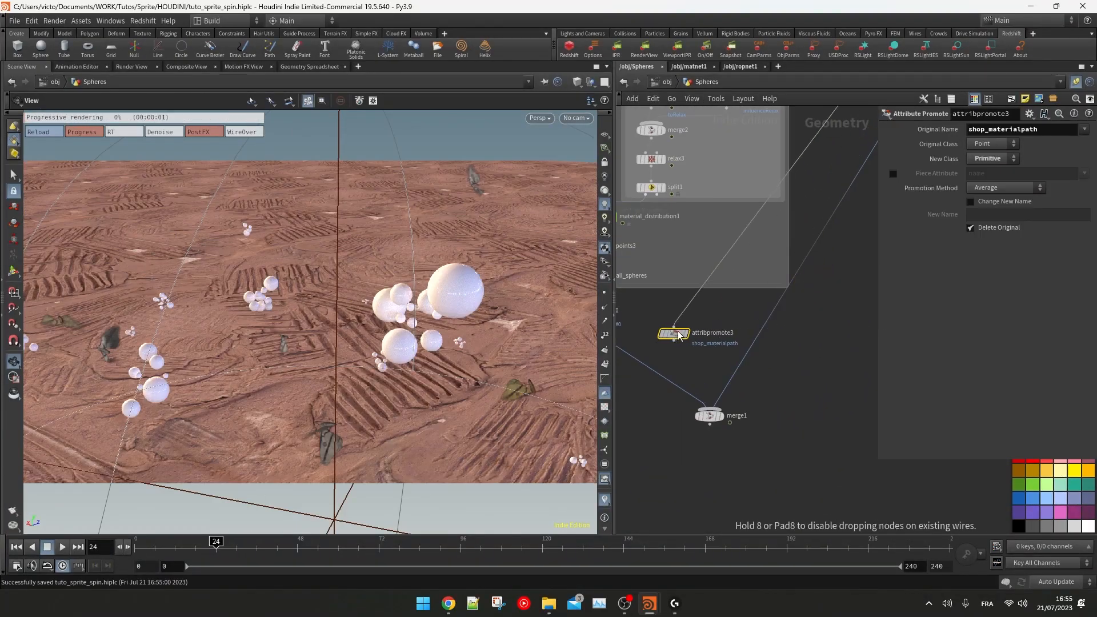
drag(678, 333, 673, 330)
scroll(634, 300, up, 1)
middle_drag(634, 299, 742, 349)
drag(794, 395, 669, 295)
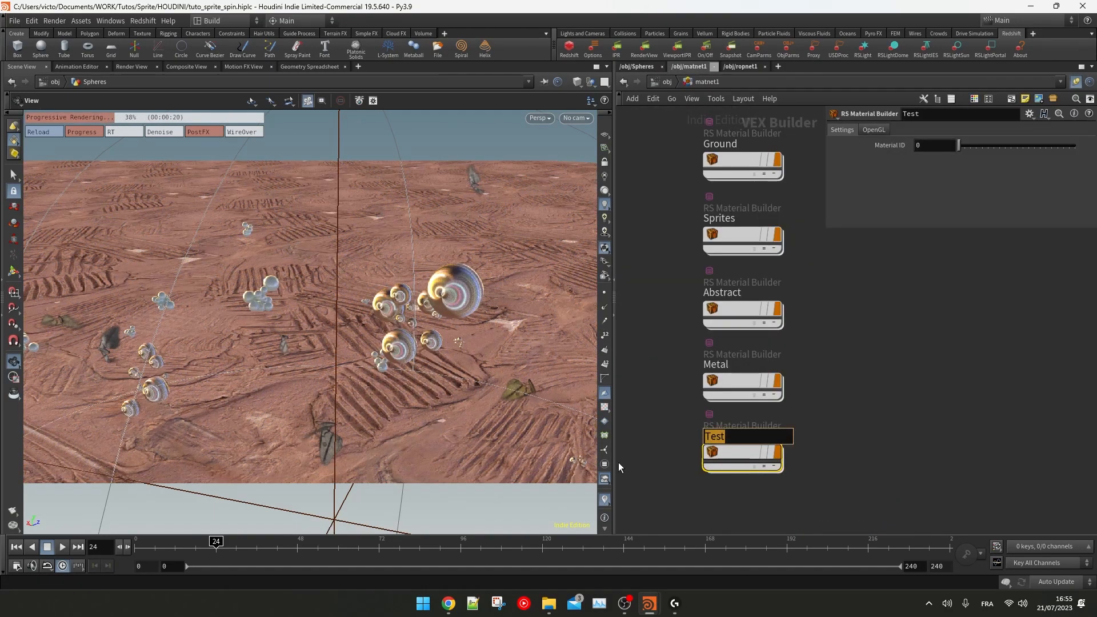
Step: Rename the Test material as Gold and change the preset of its Material1
text(Gold)
key(Return)
double_click(750, 451)
click(945, 145)
click(943, 183)
key(u)
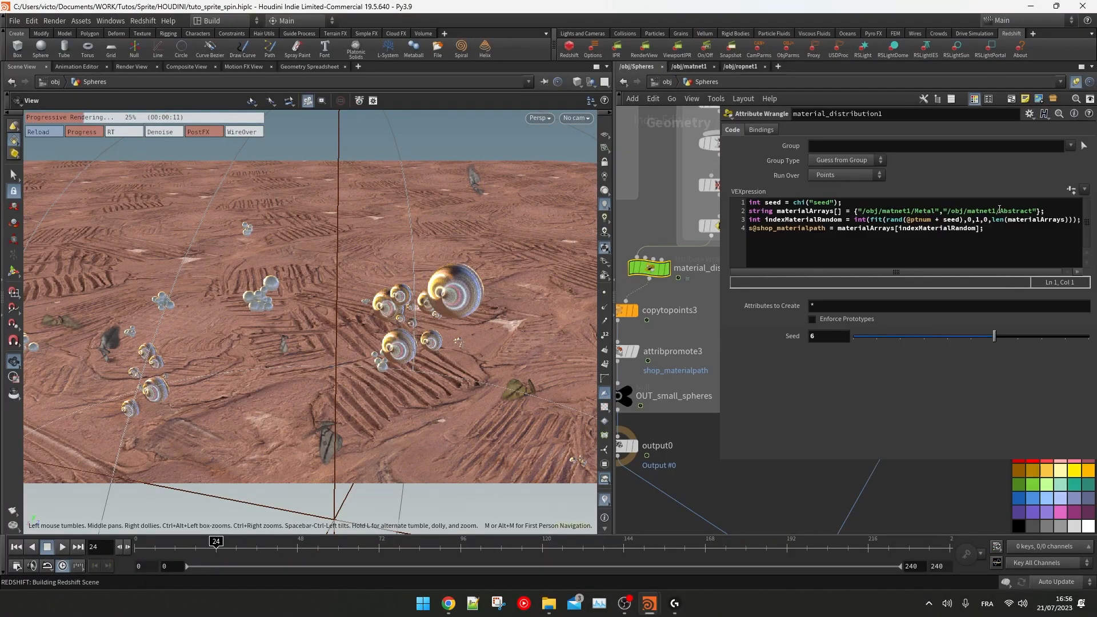
Step: In material_distribution1, replace the Abstract entry of materialArrays with "/obj/matnet1/Gold"
drag(1000, 210, 1032, 211)
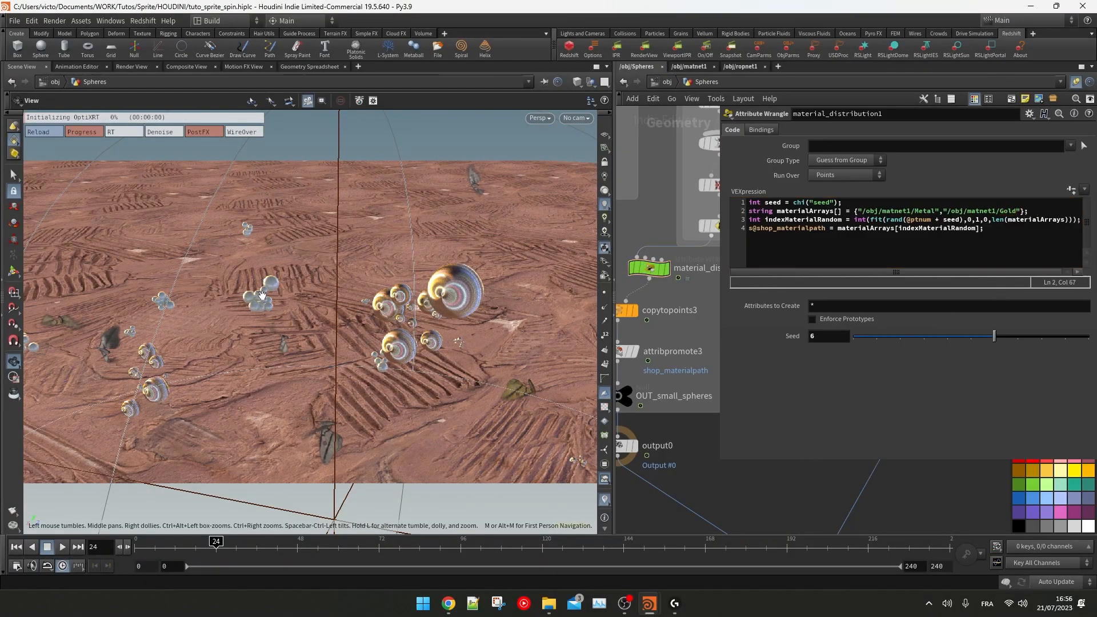
scroll(265, 288, up, 10)
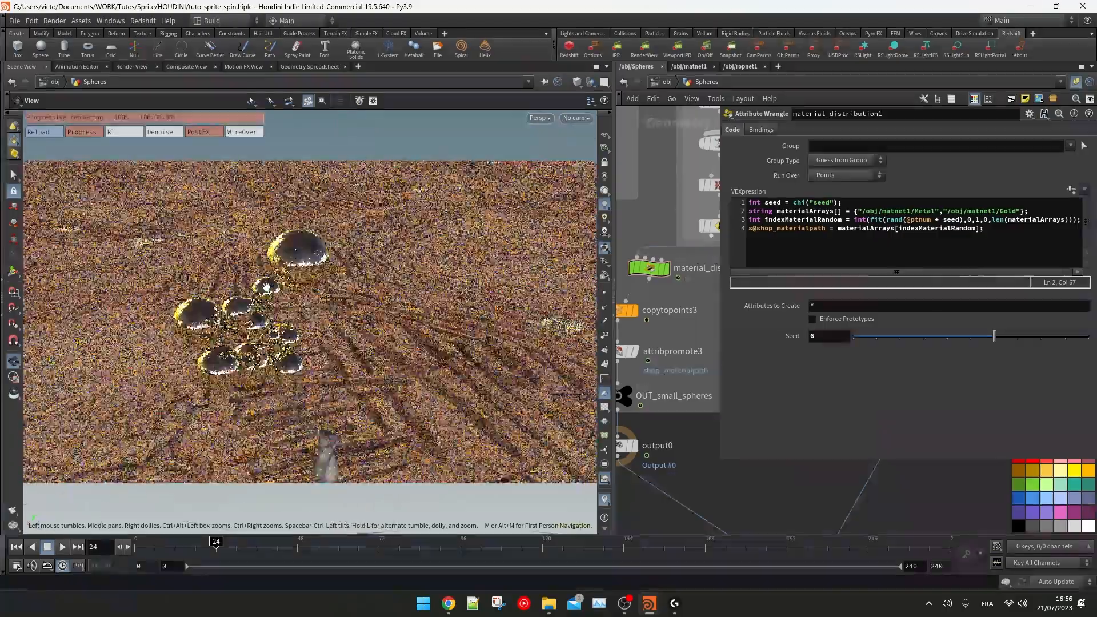
Step: Connect OUT_small_spheres to merge1 alongside the big spheres output
scroll(265, 287, down, 10)
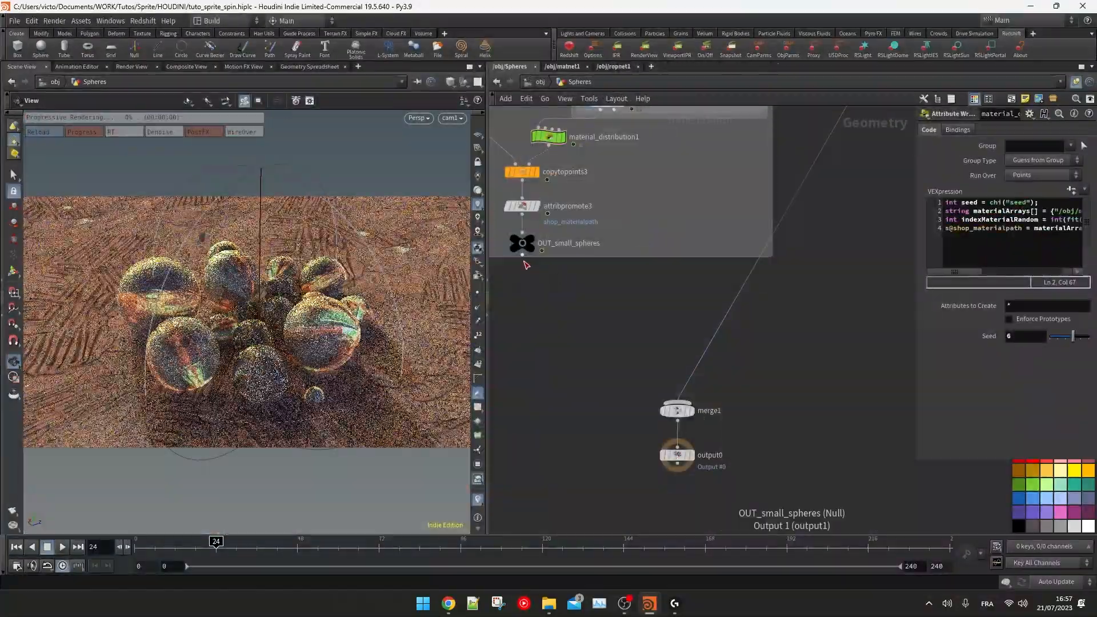
drag(527, 265, 678, 402)
click(678, 411)
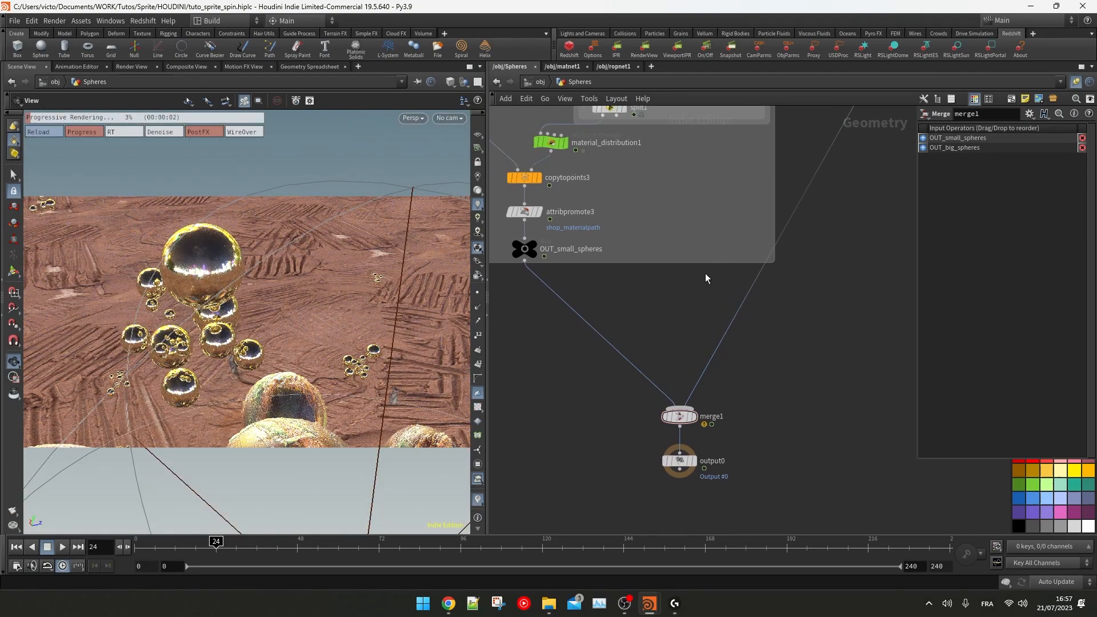
Step: Open the Gold material's Material1 and change its preset to Plastic
click(570, 67)
double_click(696, 462)
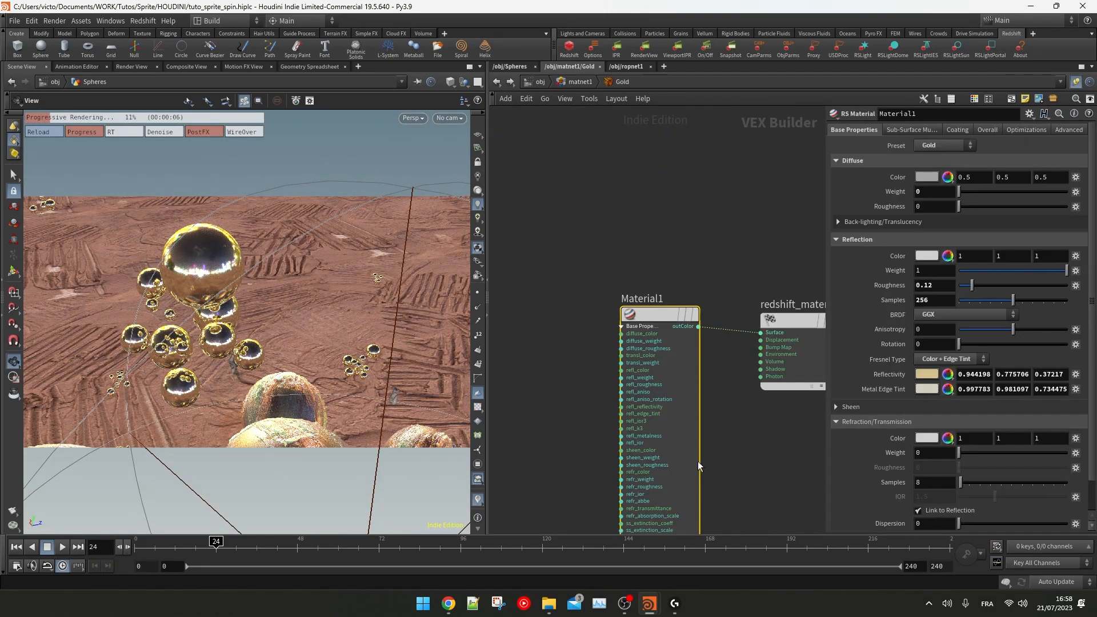
click(946, 145)
click(943, 205)
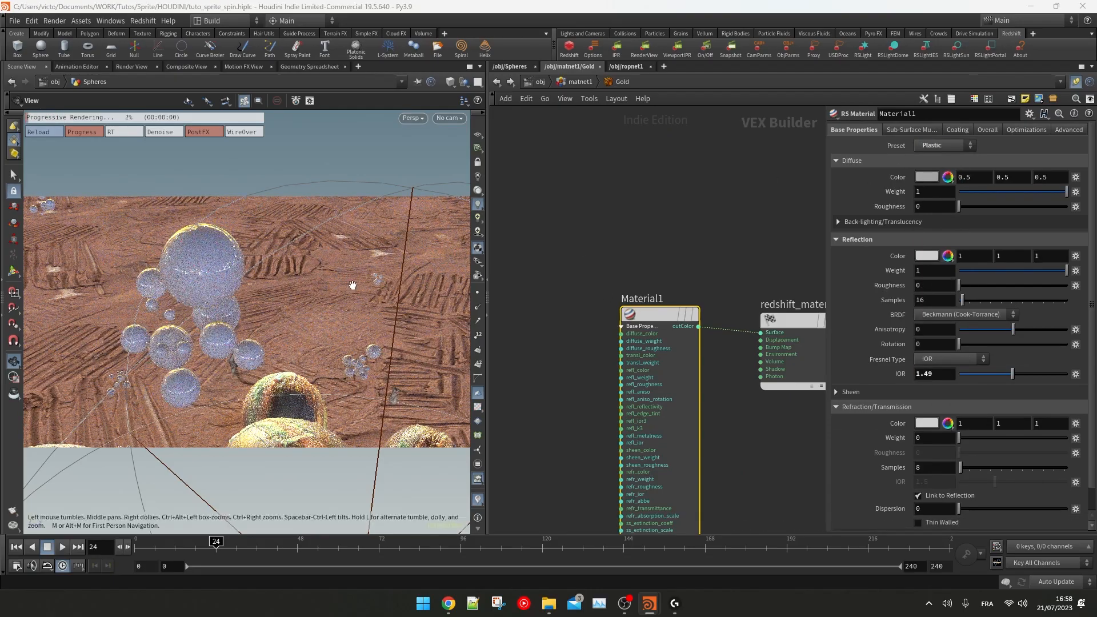
Step: Make the Gold material's Material1 emissive, with an Emission color of 1, 0.1, 0 and an Emission Weight of 4
click(987, 130)
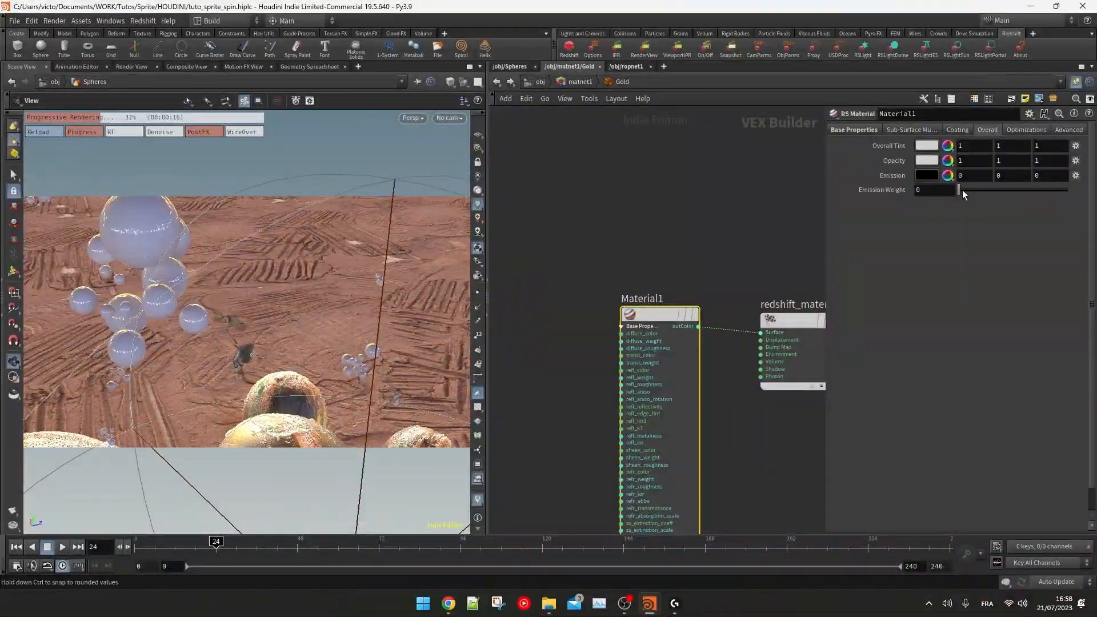
drag(960, 190, 1067, 190)
text(.1)
key(Return)
drag(967, 176, 945, 181)
text(1)
key(Return)
alt+drag(297, 251, 235, 245)
middle_drag(235, 244, 225, 263)
middle_drag(938, 190, 998, 190)
drag(319, 280, 210, 295)
drag(341, 294, 320, 266)
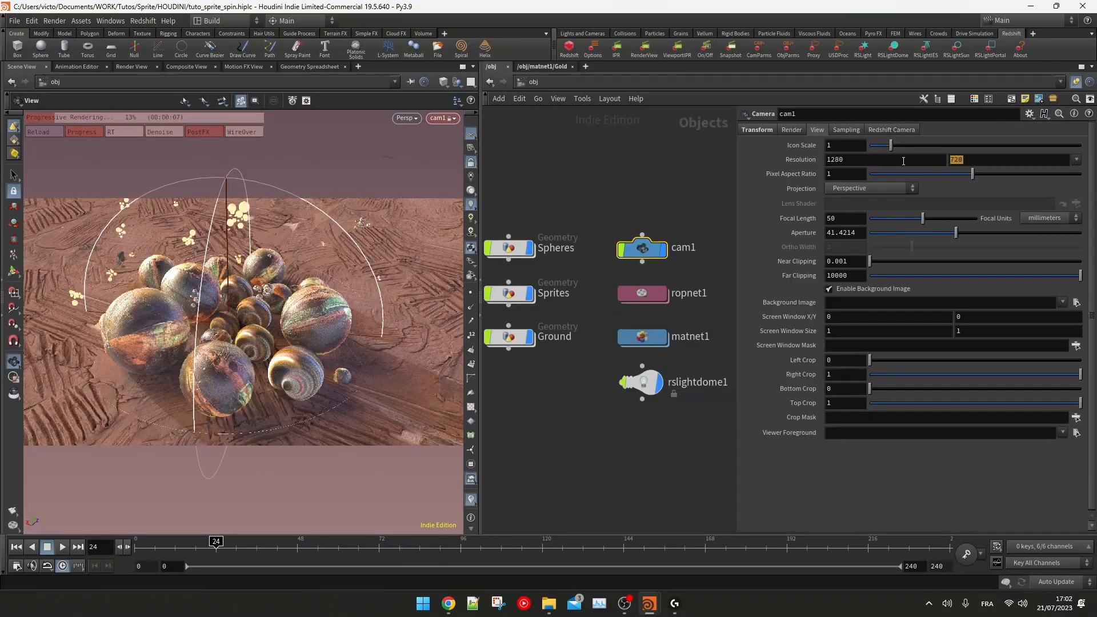
Step: Set cam1's resolution to 1280 x 1280 and restart the Redshift viewport render
text(1280)
key(Return)
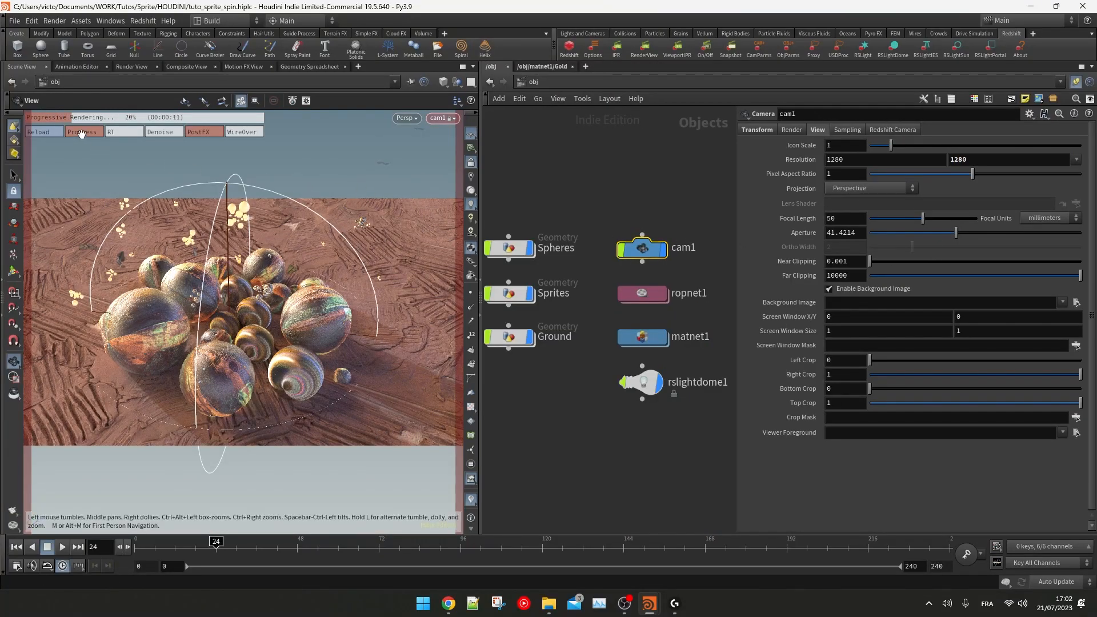
click(682, 50)
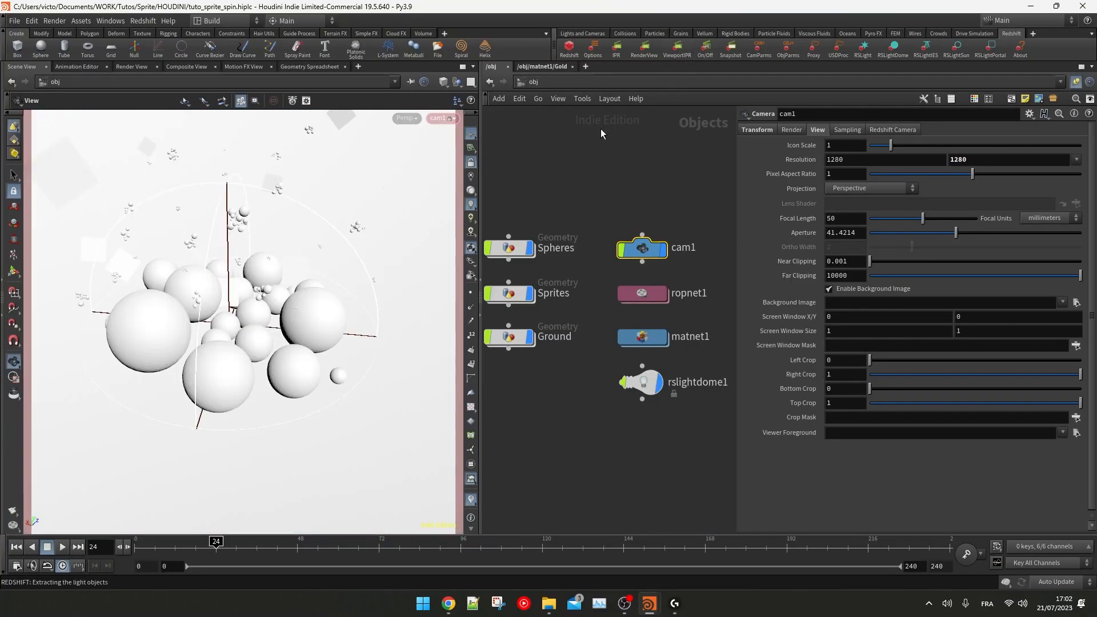
middle_drag(322, 252, 344, 246)
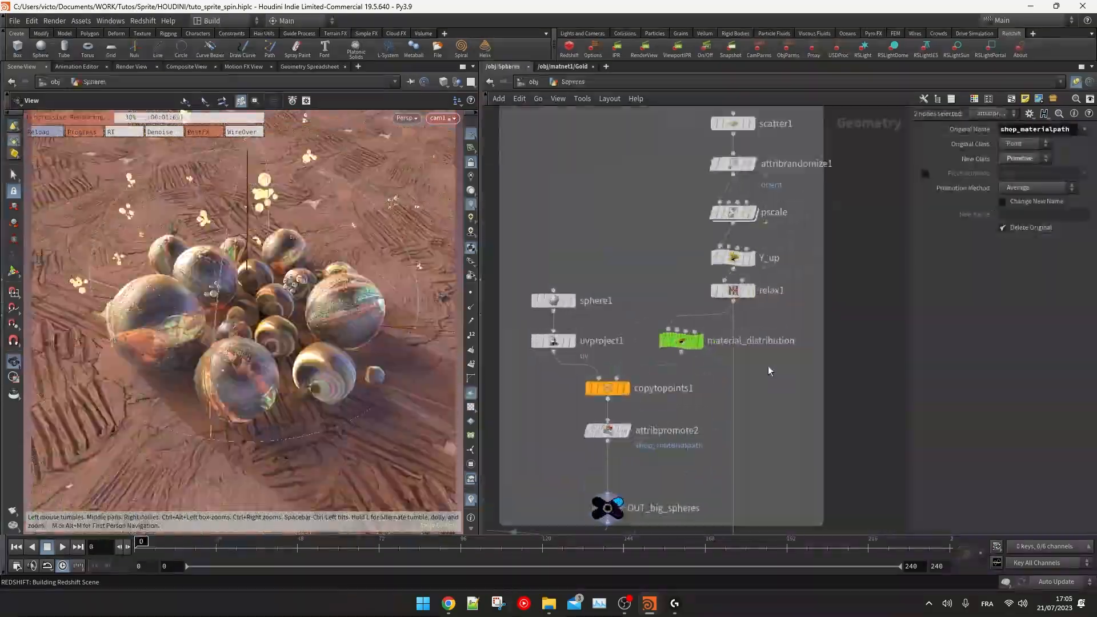
Step: Insert an Attribute Randomize node between relax1 and material_distribution in the big spheres branch and open its attribute name for editing
key(Tab)
text(rand)
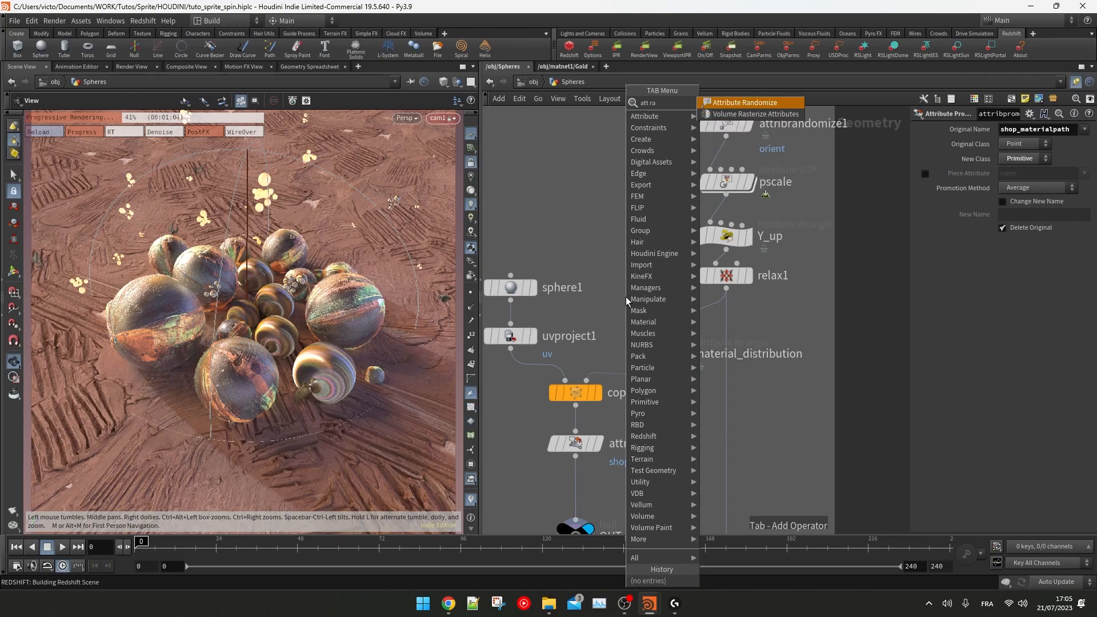
key(Return)
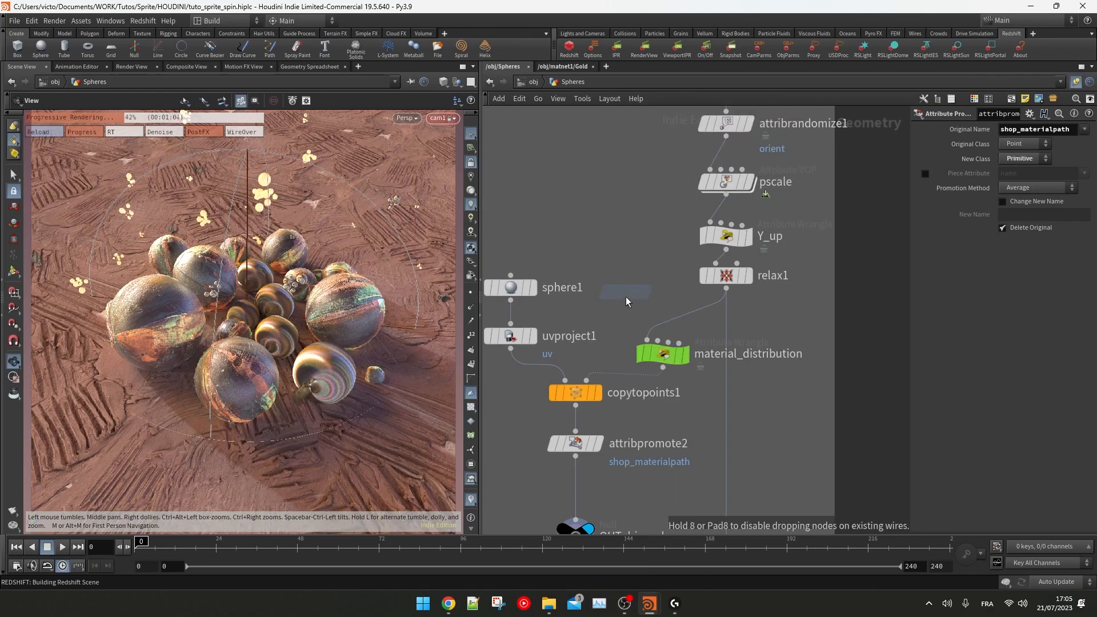
click(670, 322)
click(922, 175)
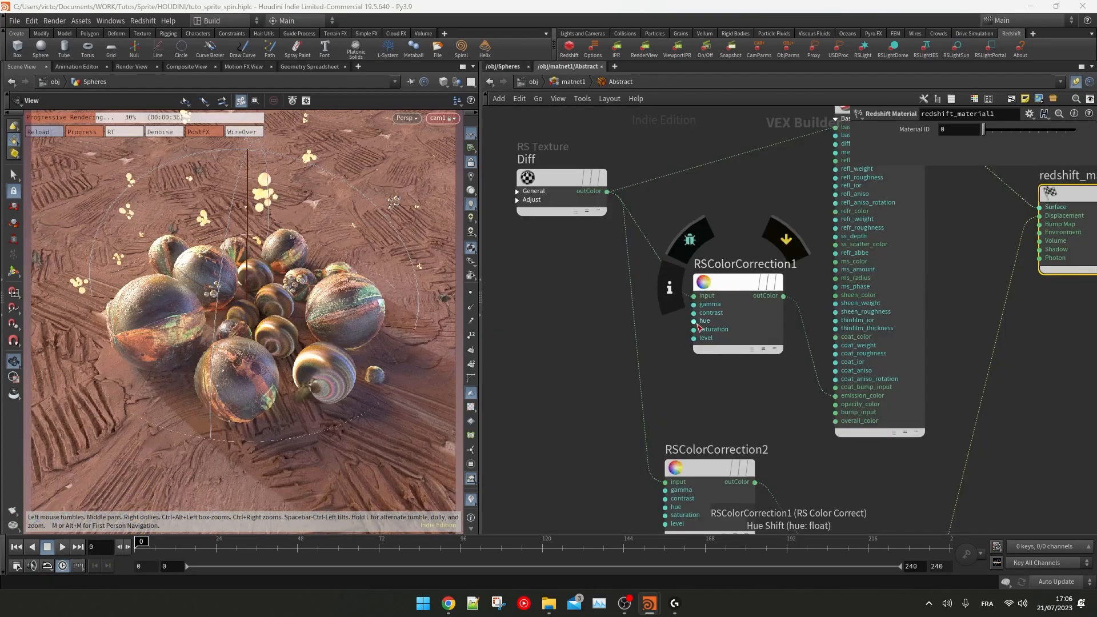
Step: Drive RSColorCorrection1's hue in the Abstract material from the outScalar of a new RS Point Attribute node with attribute name "rand"
drag(696, 323, 544, 330)
text(rs point)
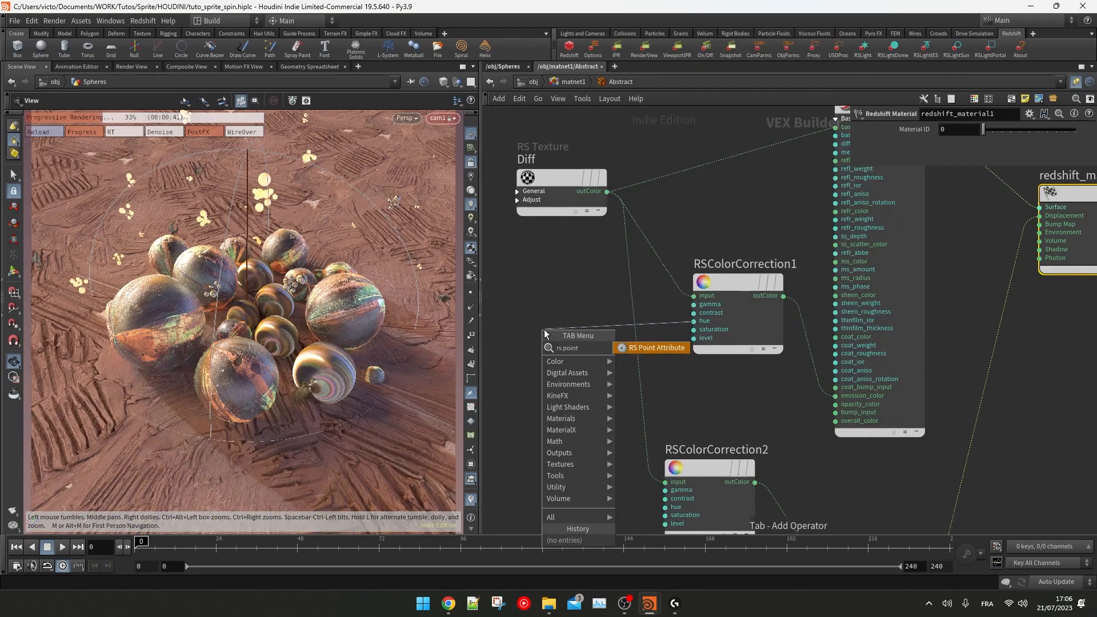
key(Return)
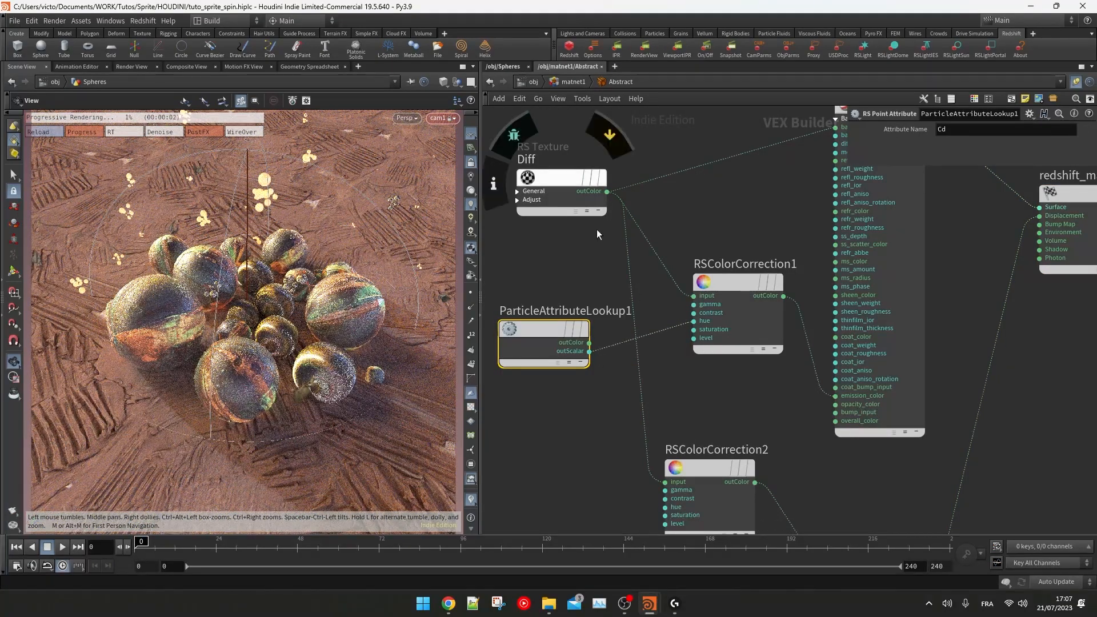
text(rand)
key(Return)
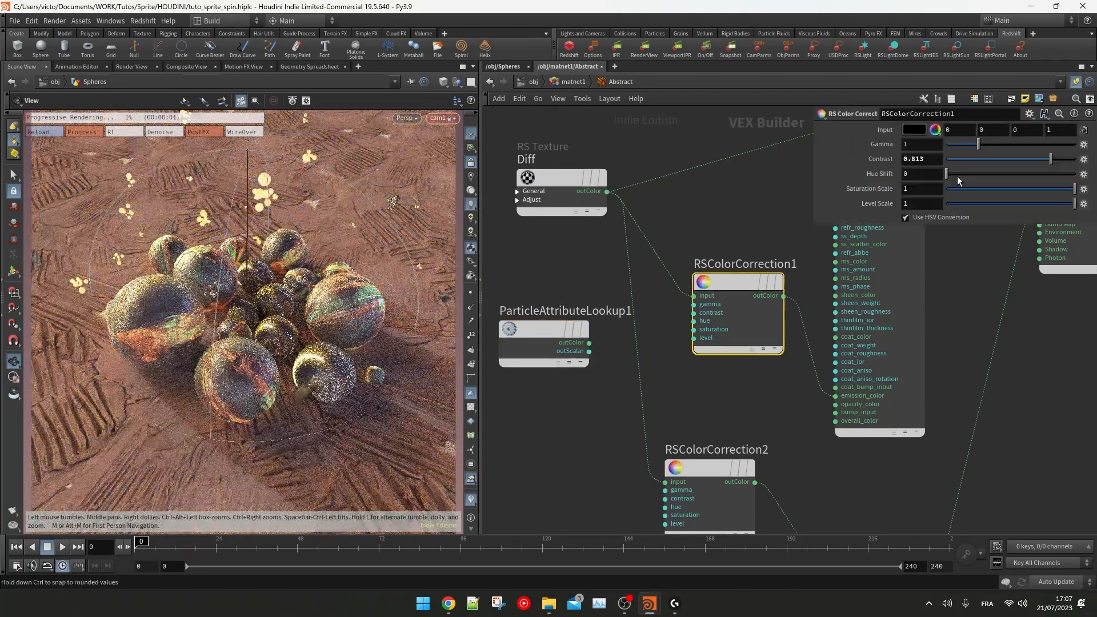
drag(955, 175, 914, 165)
drag(588, 351, 694, 321)
Step: Set the first Max Value of attribrandomize2 to 360 and check the resulting hue variation
click(503, 67)
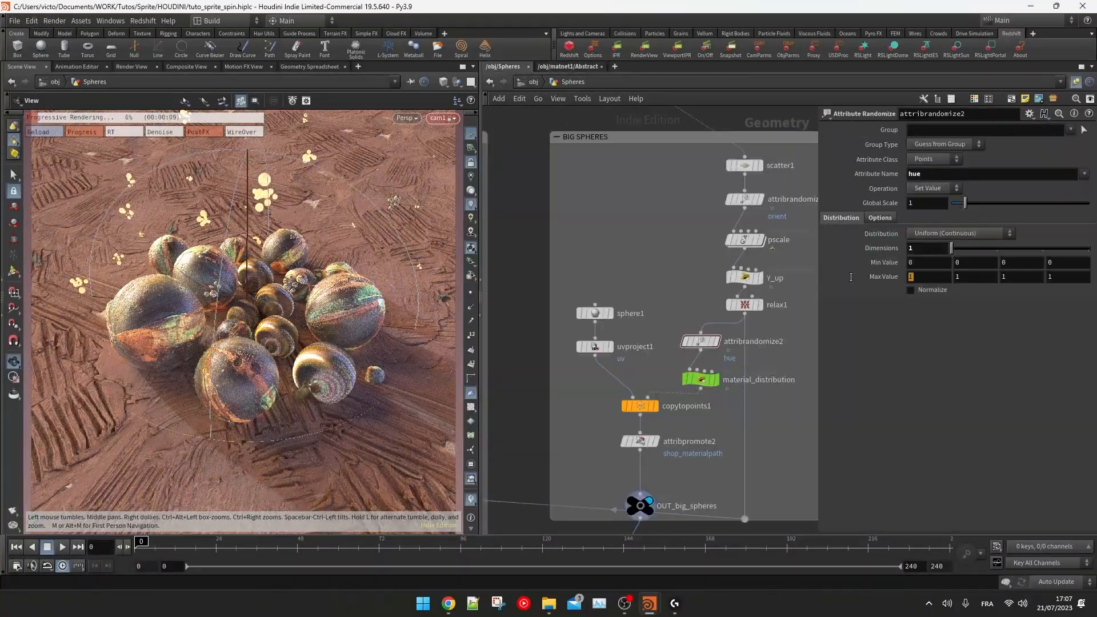
middle_drag(748, 316, 734, 310)
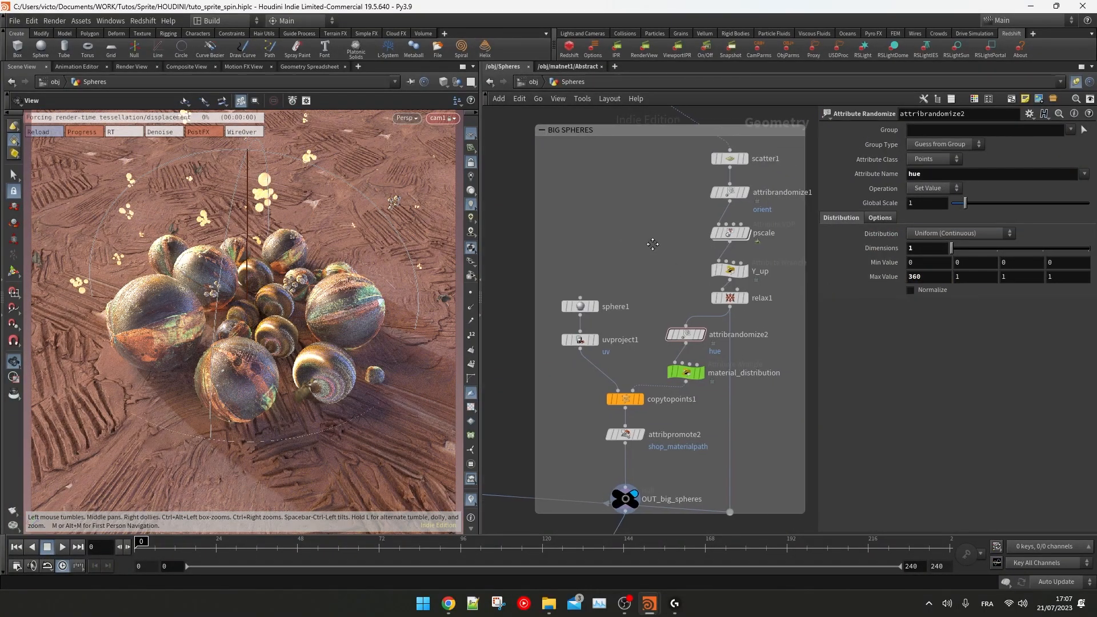
click(568, 67)
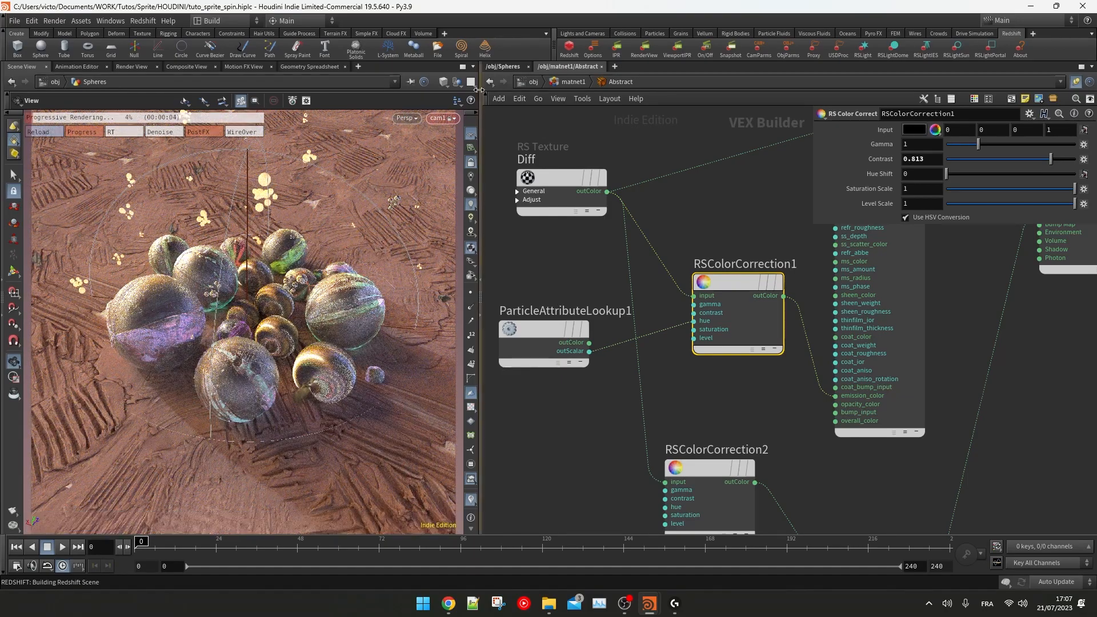
Step: Set the first Max Value of attribrandomize2 to 30 and reload the viewport render
click(511, 67)
text(30)
key(Return)
click(40, 132)
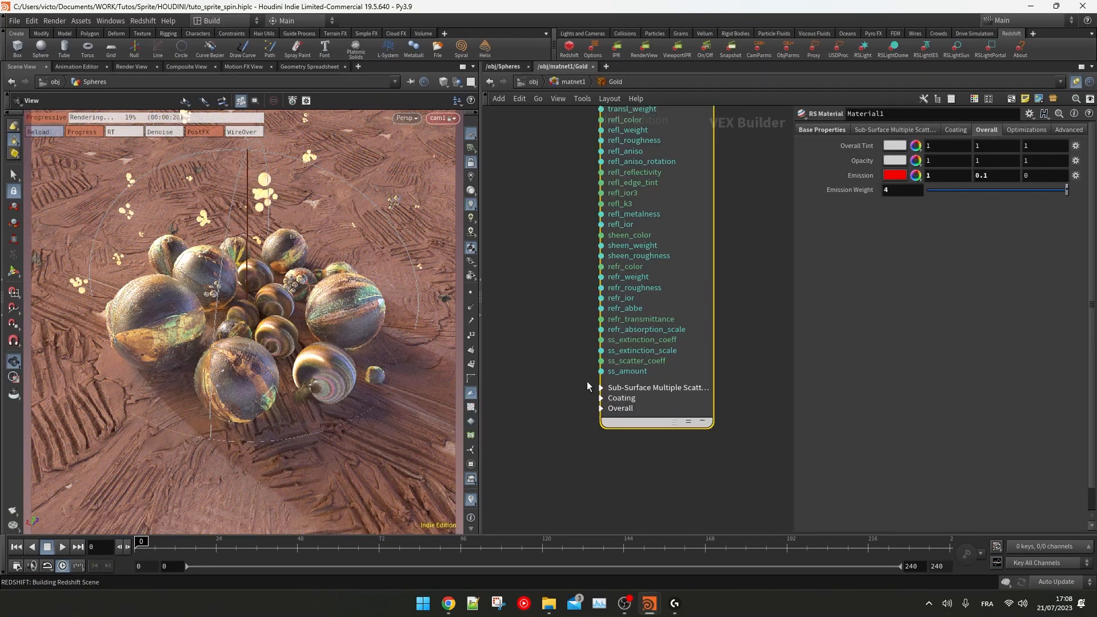
Step: Add an RS Color Abs node to the Gold material and set its input color to red at 0.657
key(Tab)
text(rs col)
key(Return)
click(561, 322)
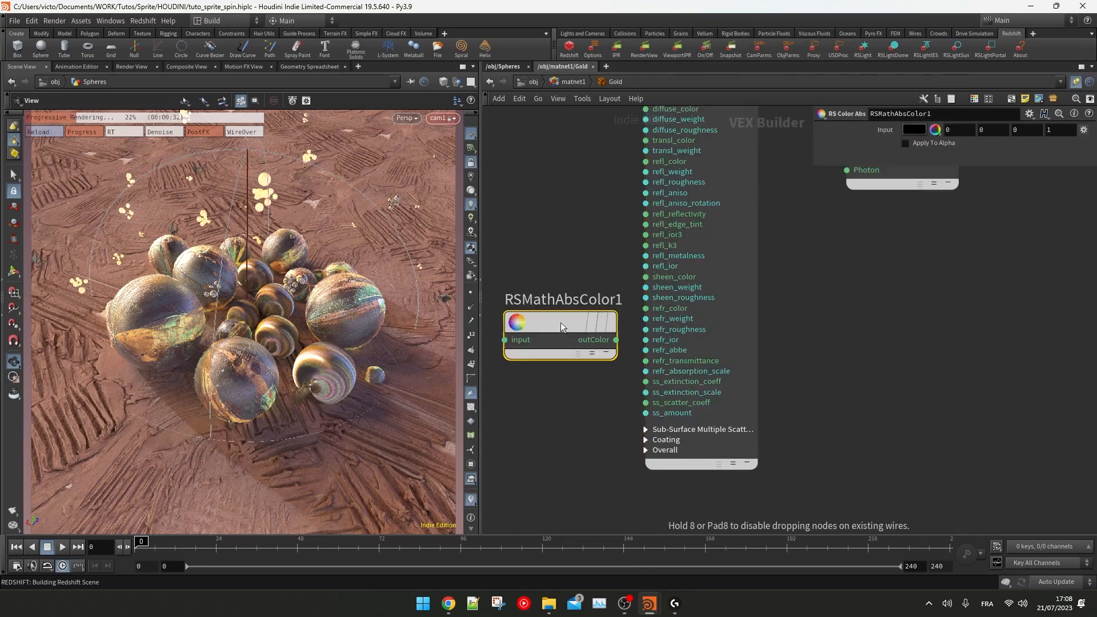
key(h)
click(916, 133)
drag(948, 115, 1027, 115)
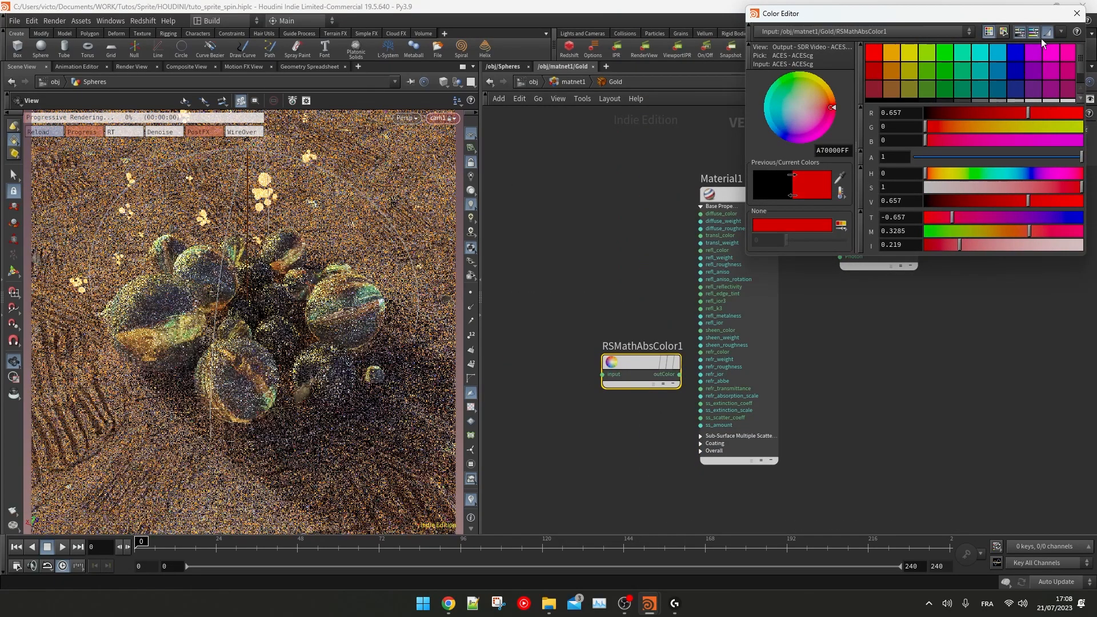
click(1080, 13)
Step: Expand Material1's Overall inputs and connect RSMathAbsColor1's outColor to emission_color
scroll(781, 384, up, 3)
click(665, 482)
middle_drag(660, 477, 656, 371)
drag(632, 265, 660, 406)
drag(568, 254, 564, 320)
scroll(563, 320, down, 3)
middle_drag(564, 320, 605, 379)
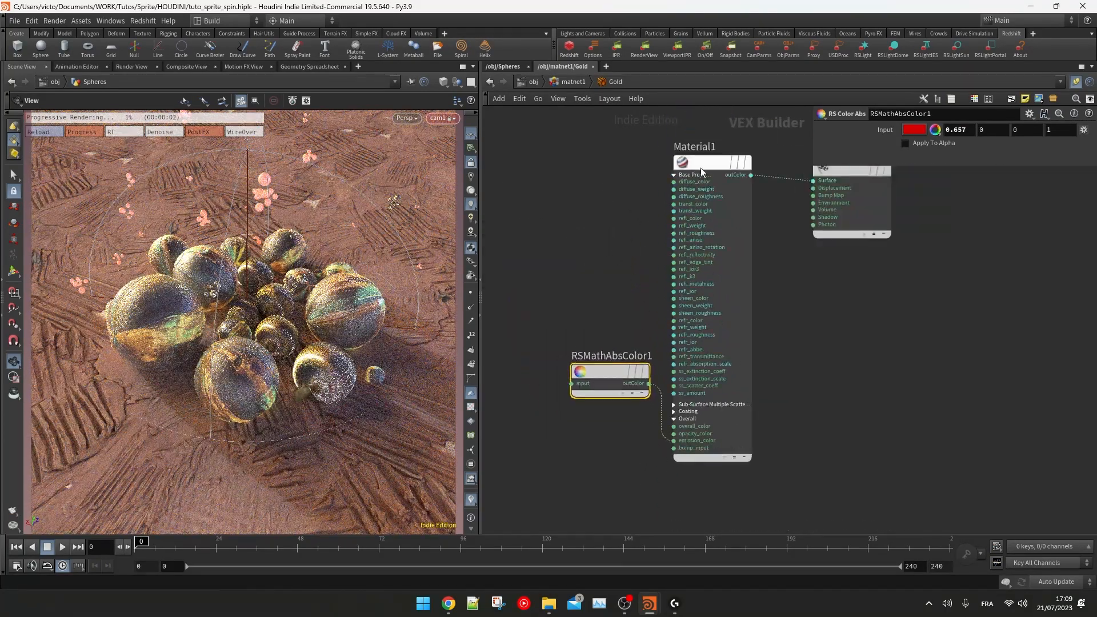
Step: Insert an RS Color Correct node between RSMathAbsColor1 and Material1's emission_color
click(699, 170)
drag(606, 370, 523, 365)
scroll(523, 365, up, 3)
middle_drag(522, 365, 540, 279)
click(607, 297)
key(Tab)
text(rs color)
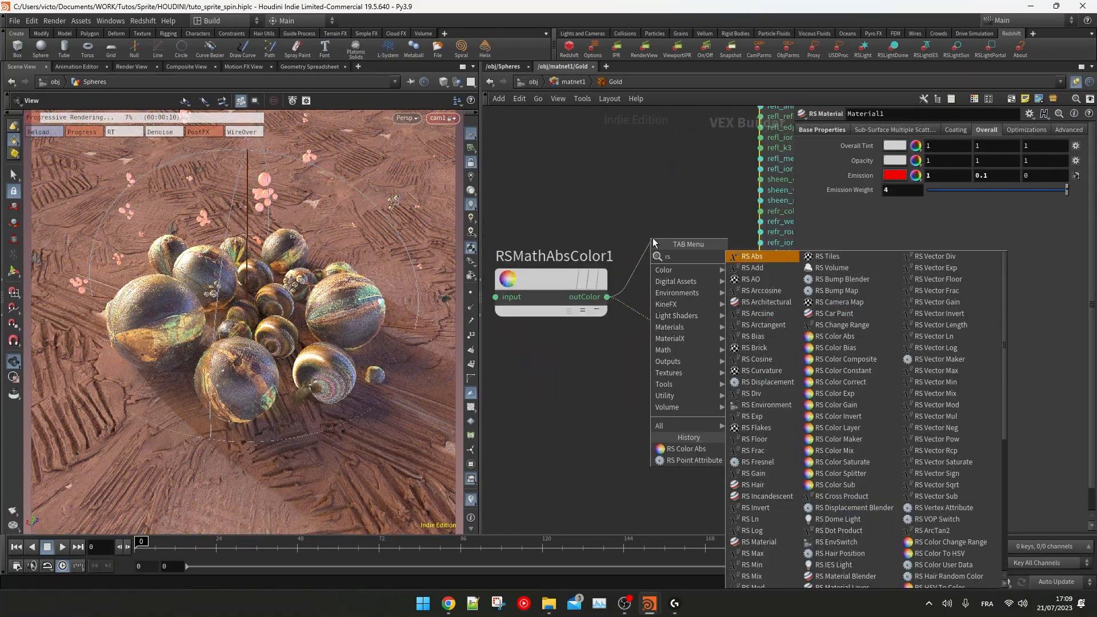
key(Down)
key(Down)
key(Return)
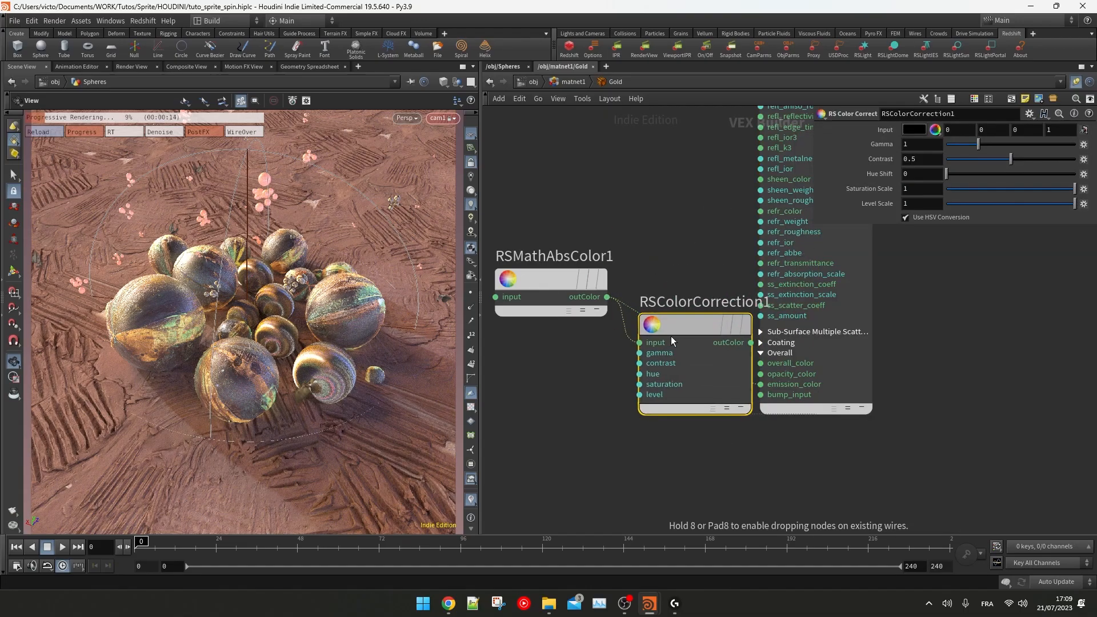
click(676, 326)
middle_drag(674, 323, 703, 318)
Step: Place a copy of the hue Attribute Randomize node between material_distribution1 and copytopoints3 in the small spheres branch
click(504, 67)
scroll(674, 180, down, 2)
alt+drag(712, 246, 605, 225)
middle_drag(520, 340, 671, 261)
drag(736, 233, 539, 403)
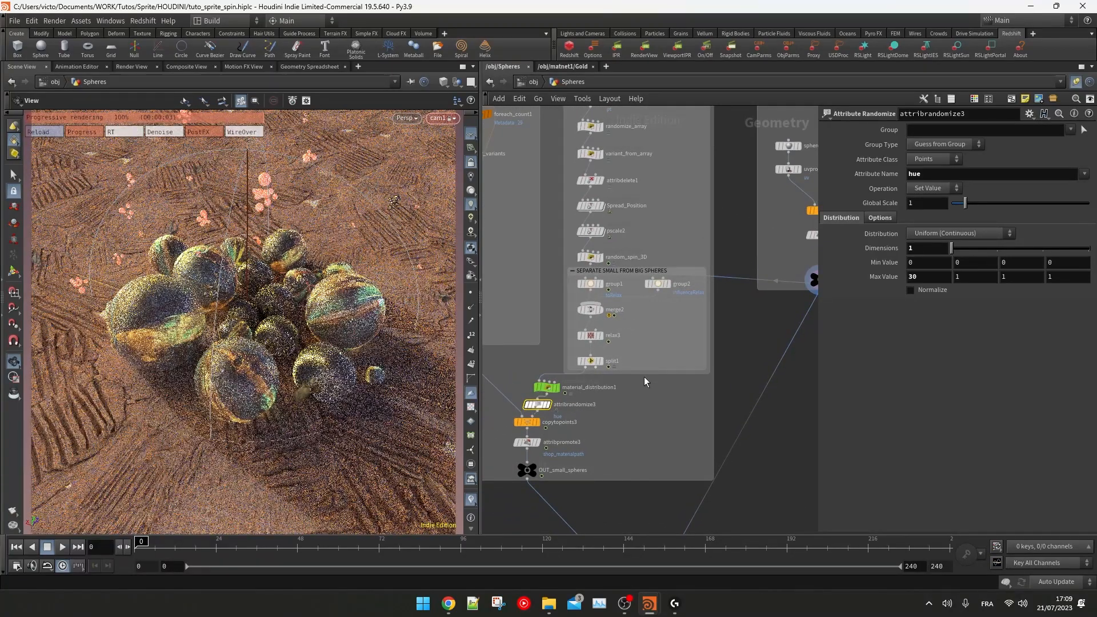
Step: In the Gold material, set the RS Point Attribute node's attribute name to "hue" and connect its outScalar to RSColorCorrection1's hue
click(560, 69)
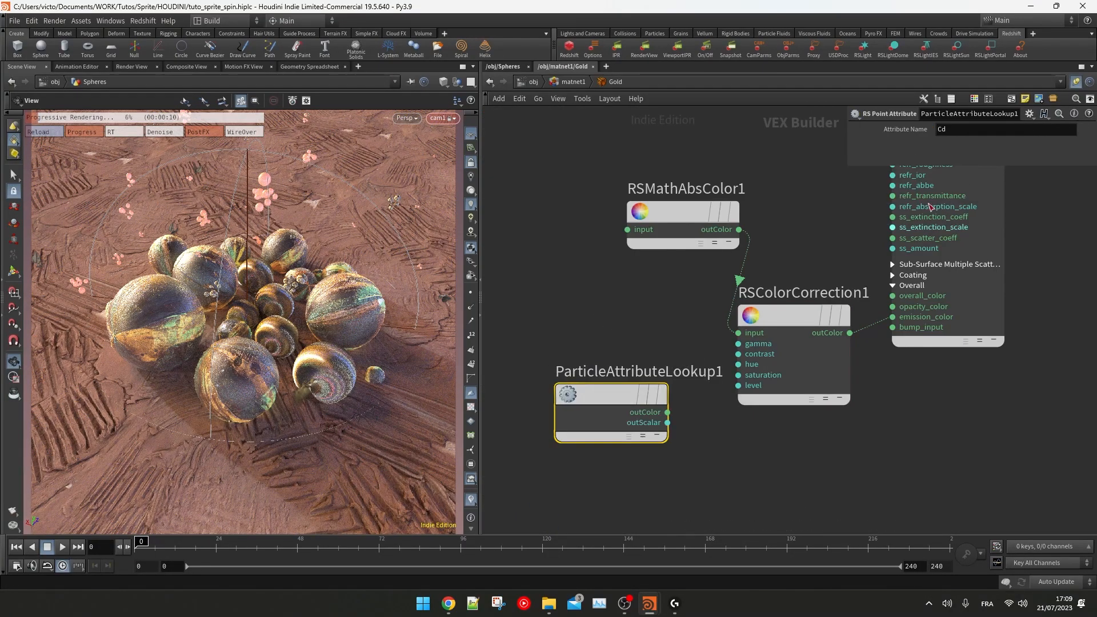
text(hue)
key(Return)
drag(667, 423, 735, 371)
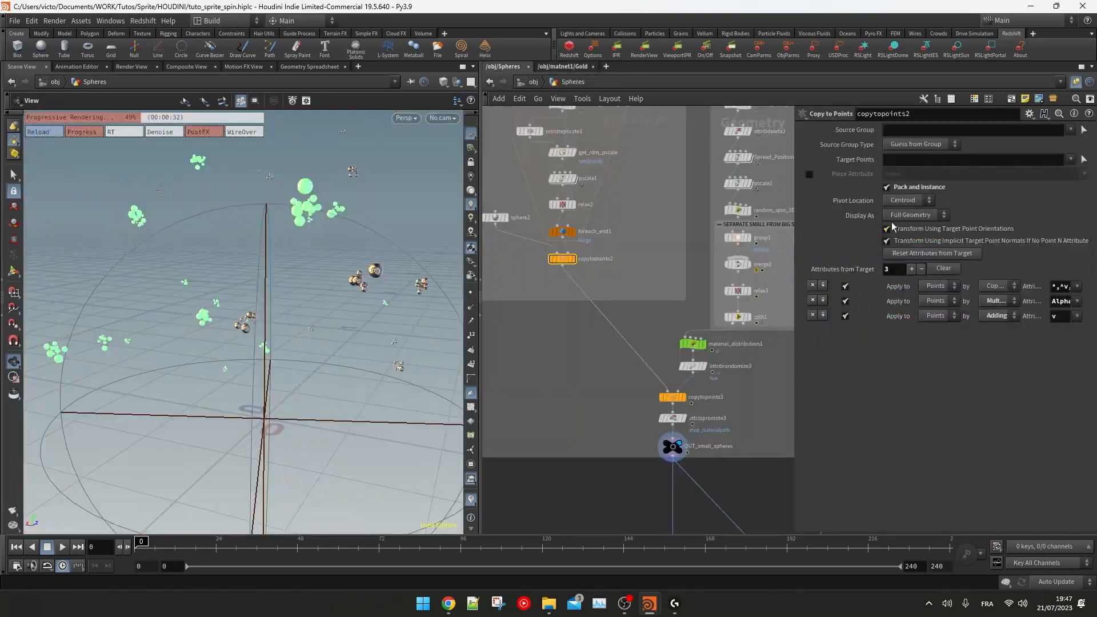
Step: Turn off Pack and Instance on copytopoints2 and check the small spheres' nodes and render
mouse_move(629, 231)
middle_down()
mouse_move(639, 235)
mouse_move(620, 237)
middle_up()
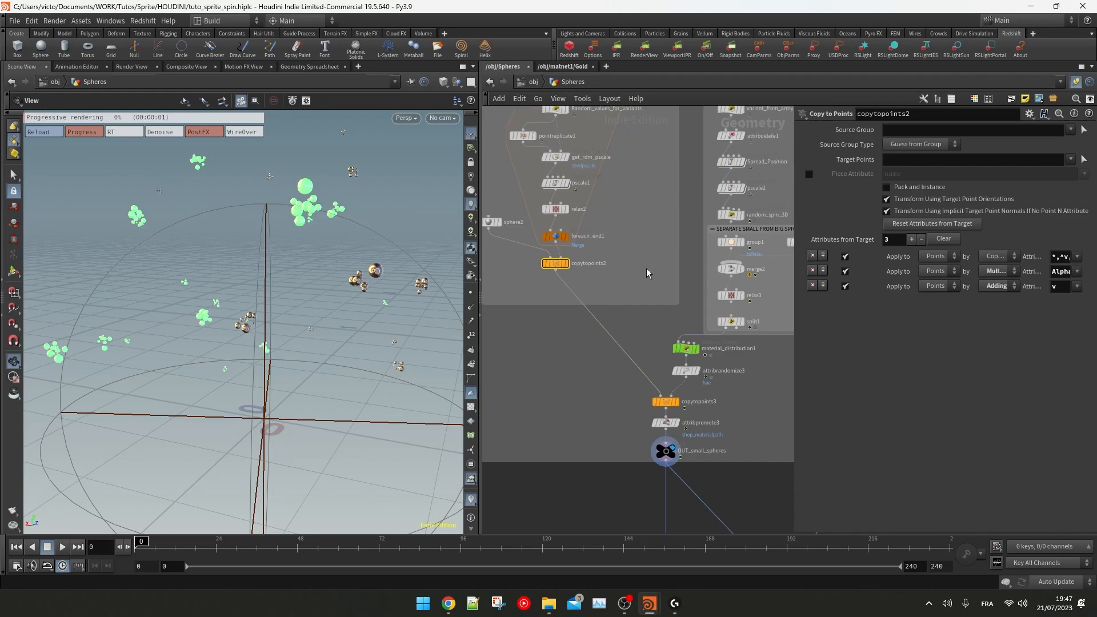
middle_drag(650, 343, 627, 273)
scroll(635, 361, up, 2)
click(641, 349)
scroll(672, 311, down, 3)
scroll(577, 192, up, 2)
click(561, 201)
scroll(565, 222, up, 1)
middle_drag(563, 228, 572, 250)
drag(320, 292, 394, 286)
Step: Turn Pack and Instance on copytopoints2 back on to compare the render, and switch it off again
click(888, 188)
middle_drag(529, 241, 547, 249)
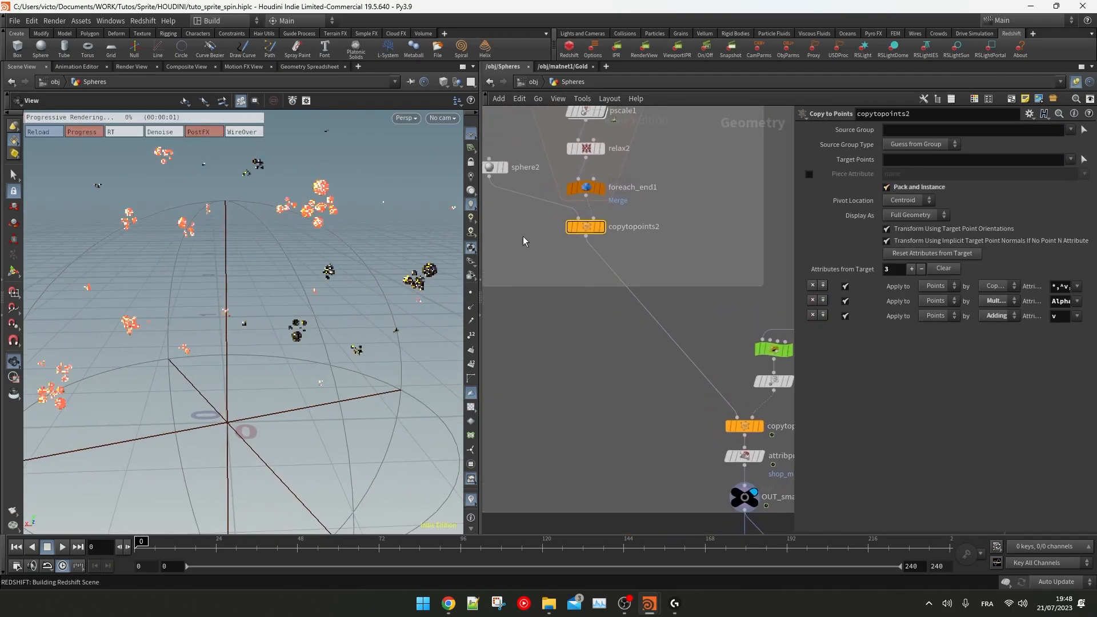
click(902, 189)
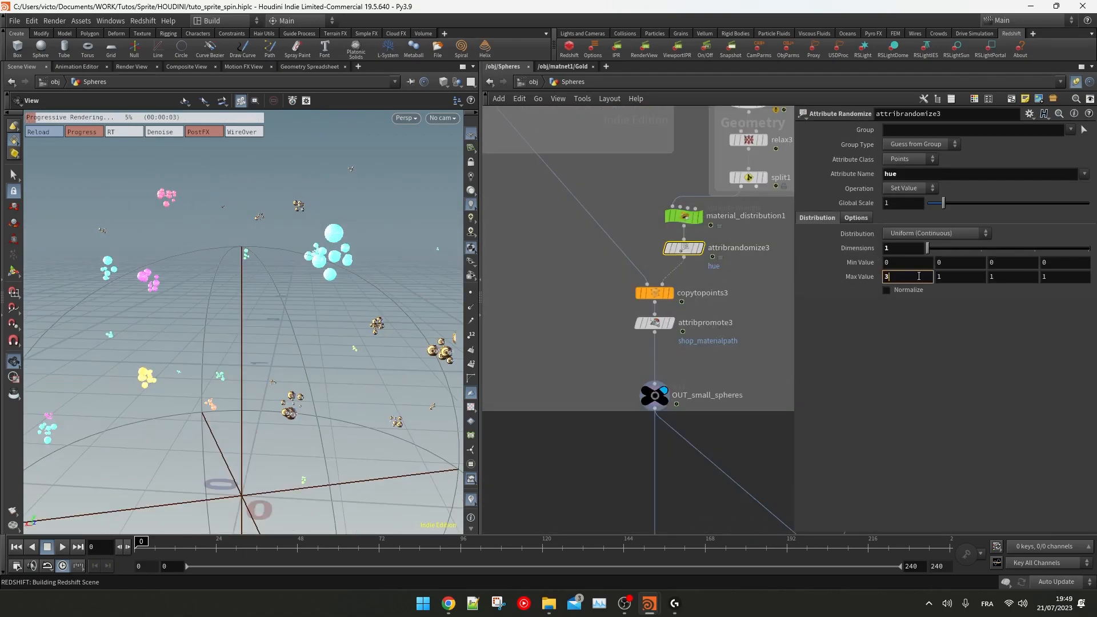
Step: Set the first Max Value of attribrandomize3 to 20 to limit the small spheres' hue variation
middle_drag(601, 294, 610, 294)
drag(212, 309, 234, 309)
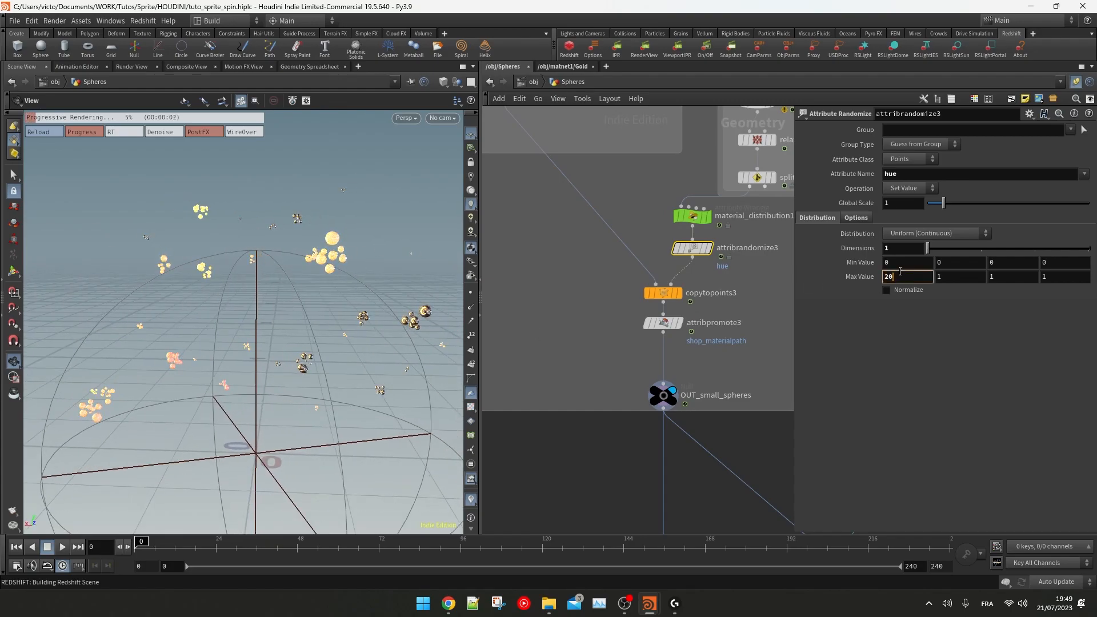
middle_drag(594, 290, 601, 290)
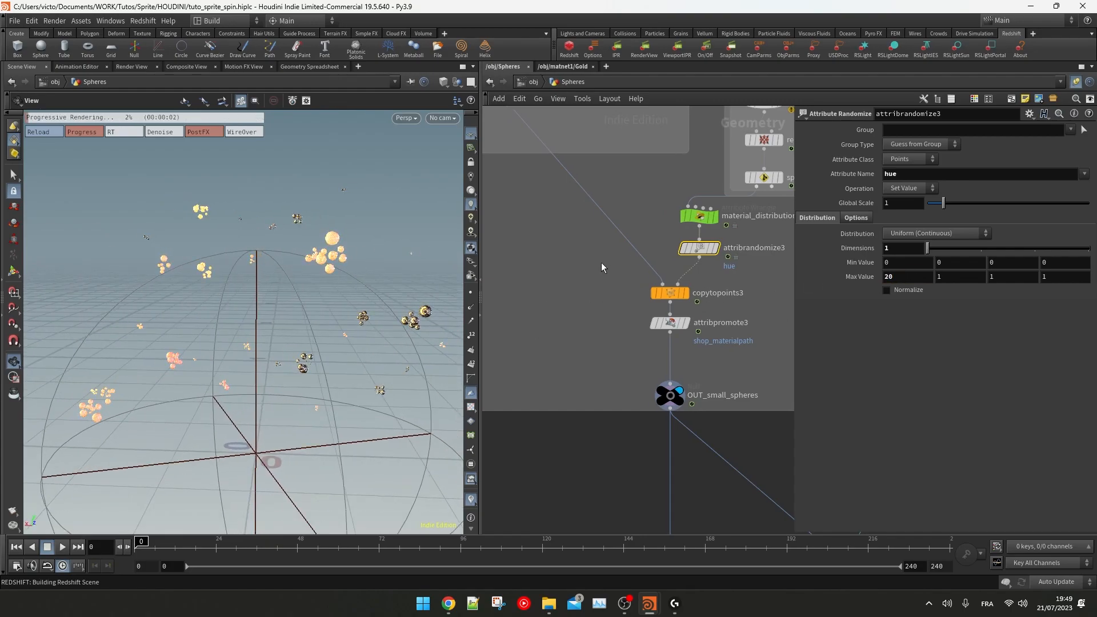
Step: Return to the object level, display Sprites and Ground again, and look through cam1
key(u)
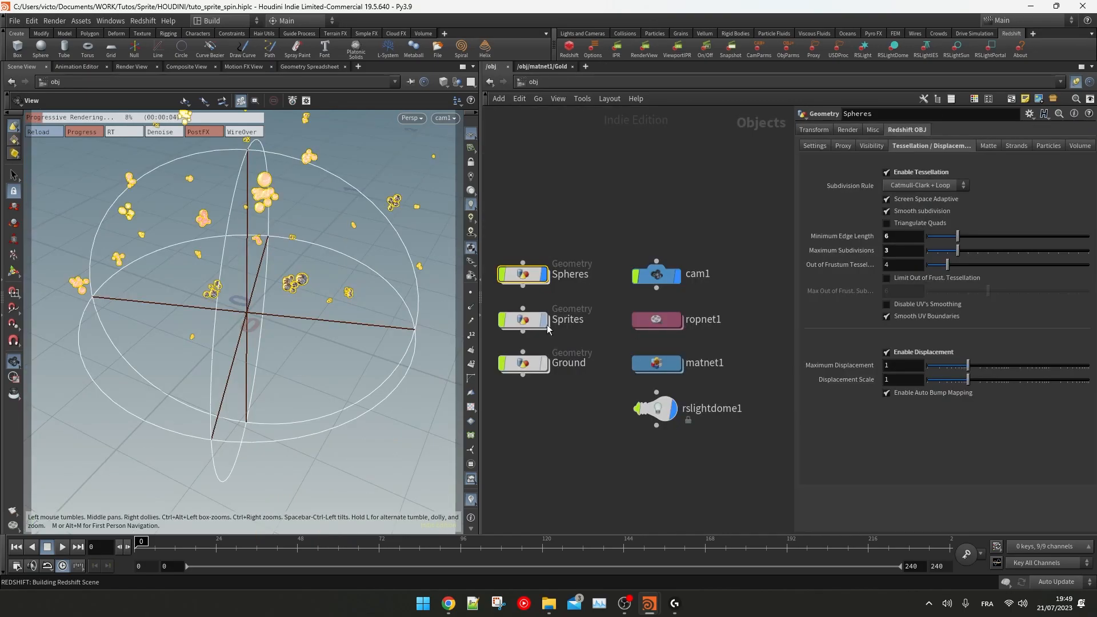
key(i)
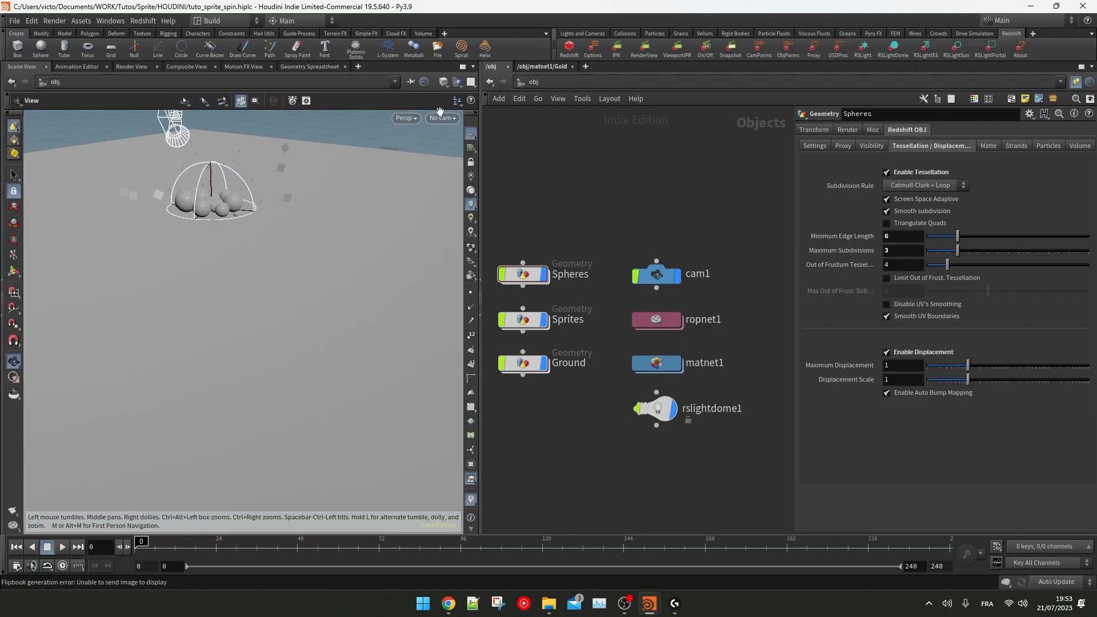
click(444, 118)
click(458, 174)
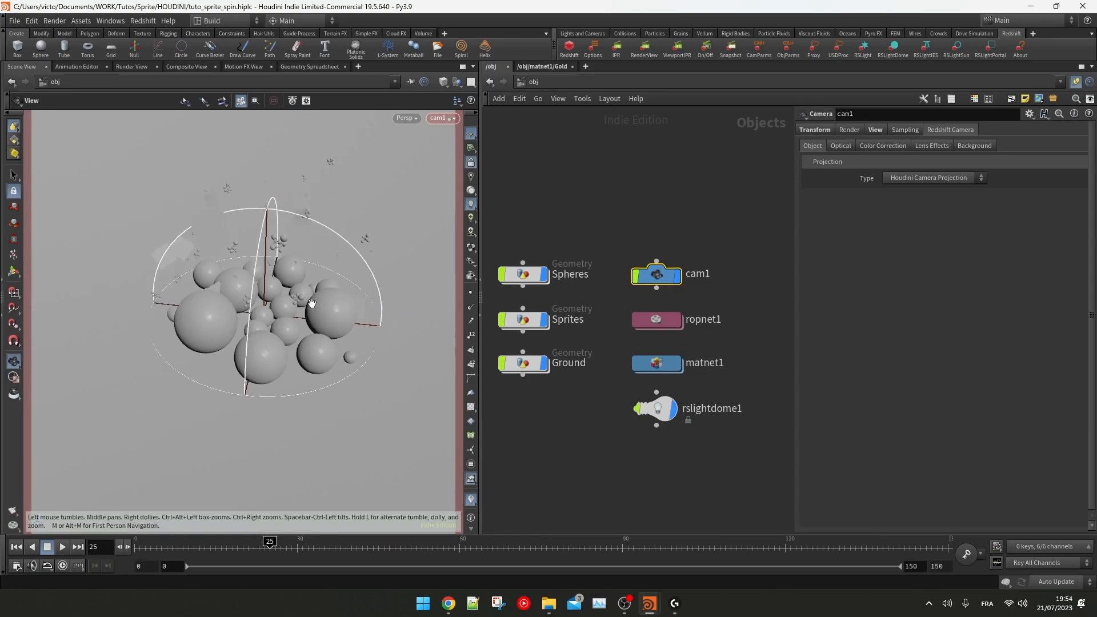
Step: Animate cam1 with transform keyframes at frames 0 and 150, moving closer to the spheres, and preview it in a flipbook
drag(343, 294, 299, 297)
click(137, 551)
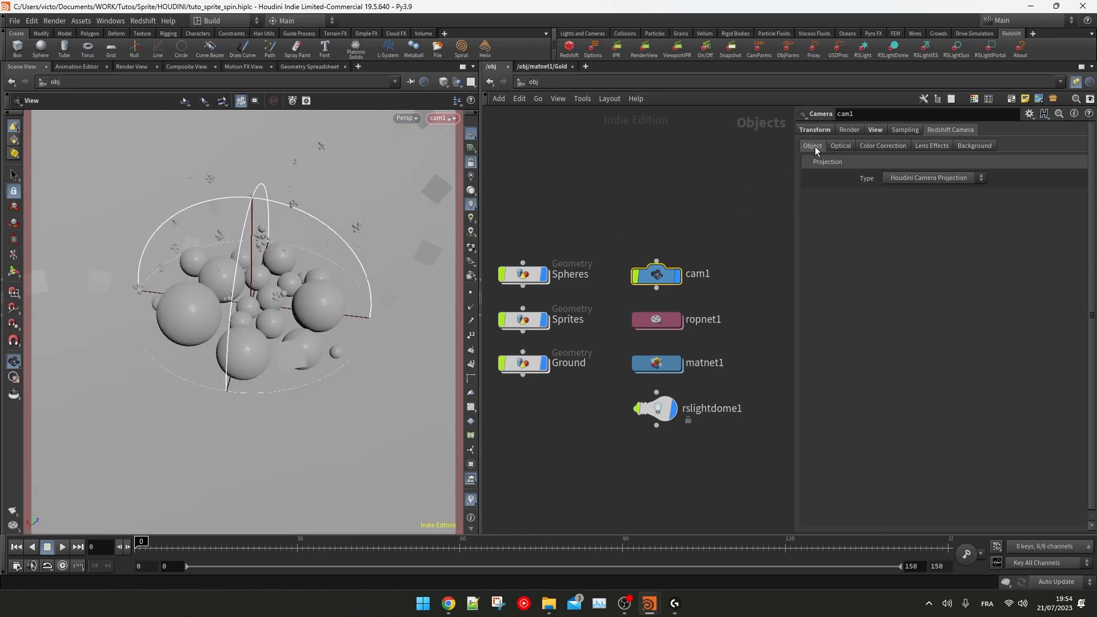
key(k)
click(948, 553)
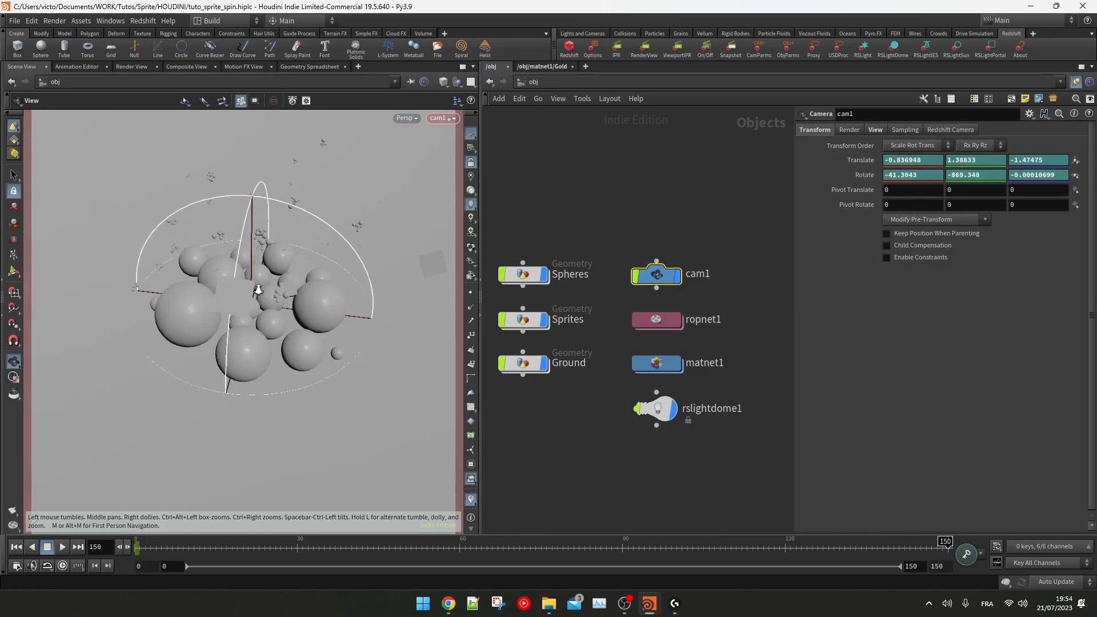
scroll(254, 289, up, 3)
drag(286, 297, 320, 280)
scroll(324, 296, up, 3)
right_drag(325, 296, 284, 307)
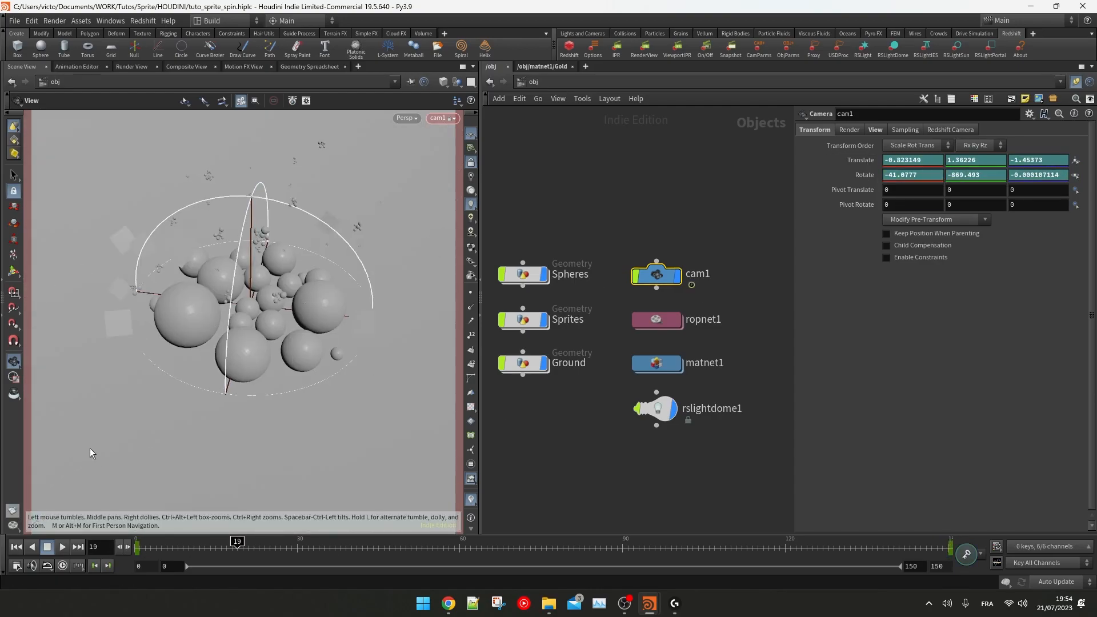
click(13, 511)
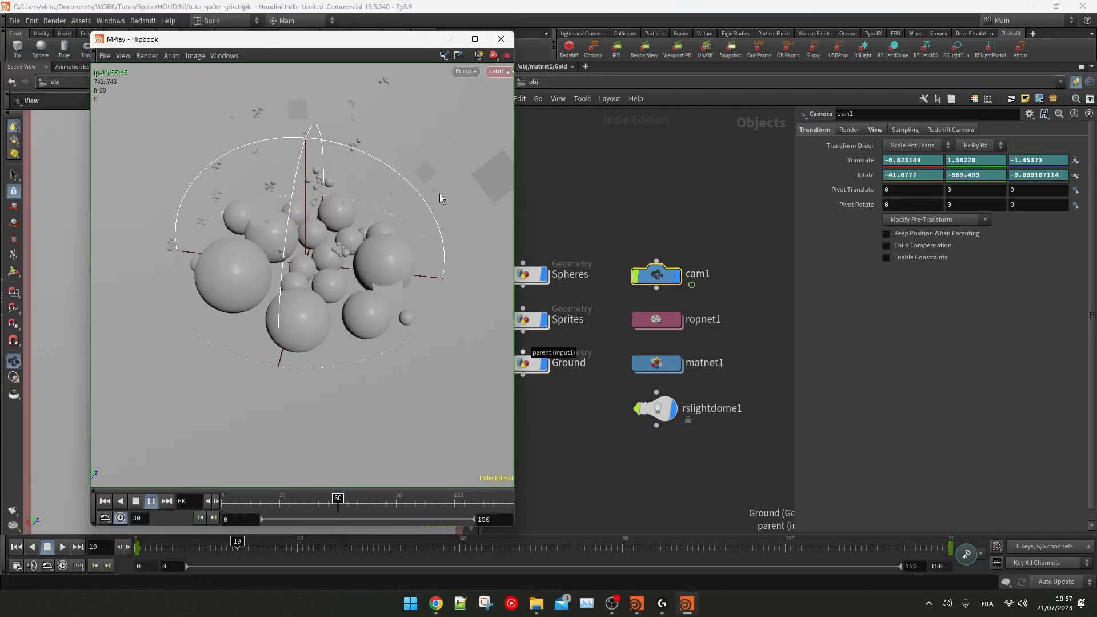
click(502, 39)
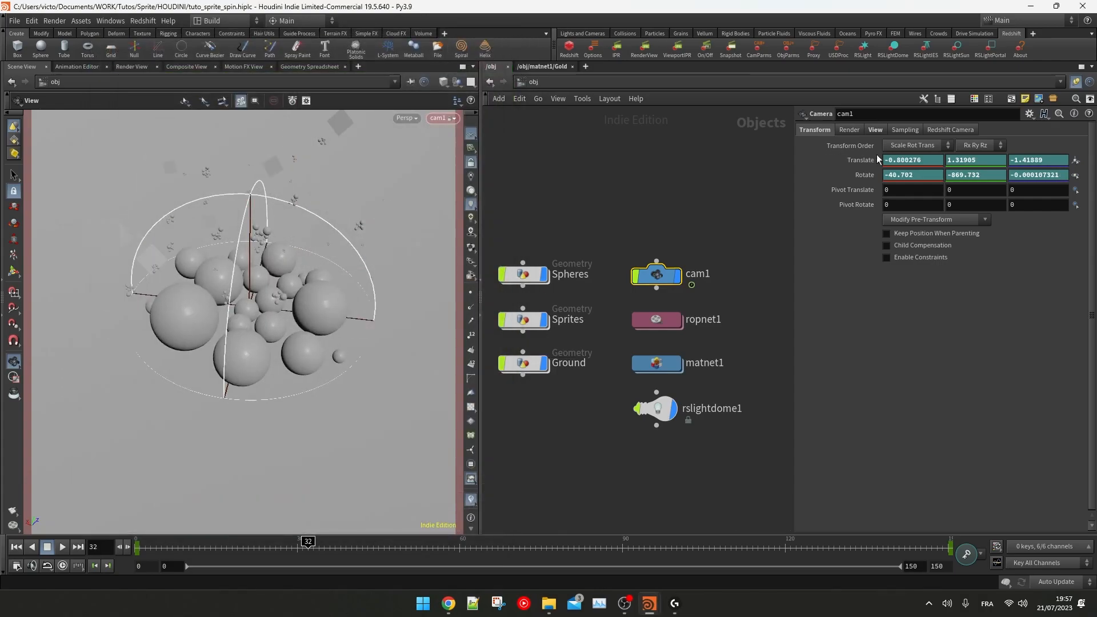
Step: Make all of cam1's translate and rotate animation curves linear and preview the motion in a flipbook
shift+click(894, 159)
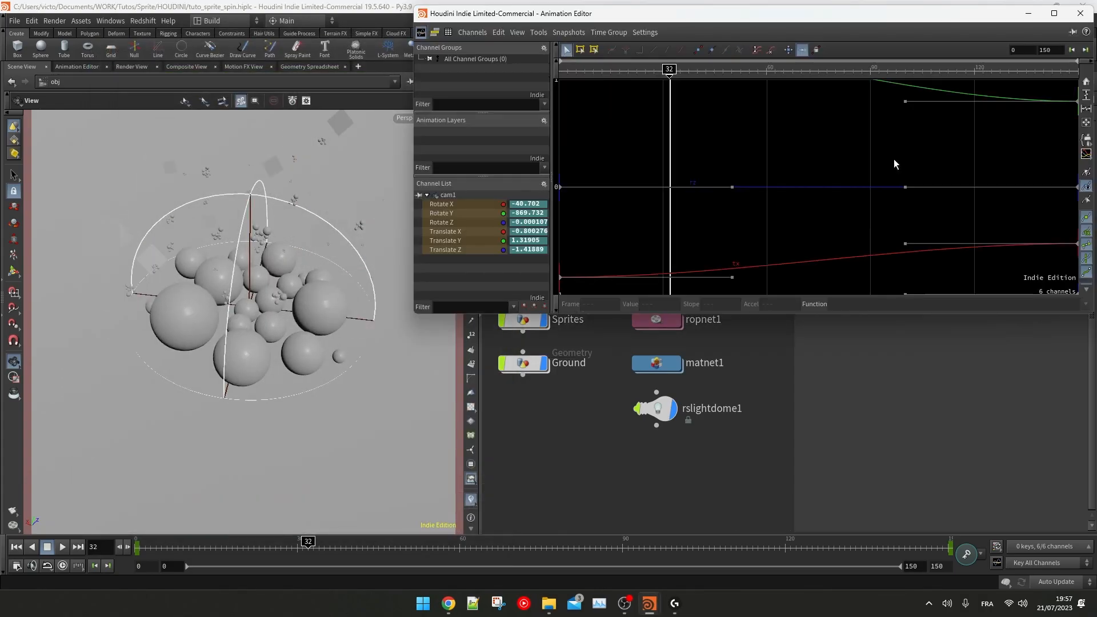
drag(845, 22, 697, 112)
click(908, 122)
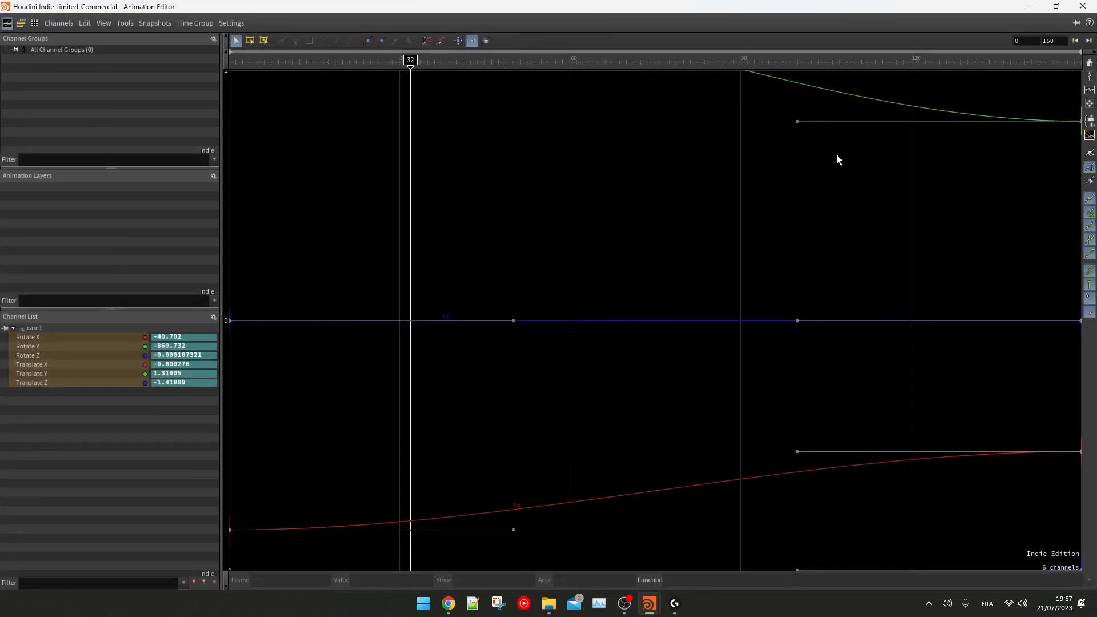
key(h)
click(323, 42)
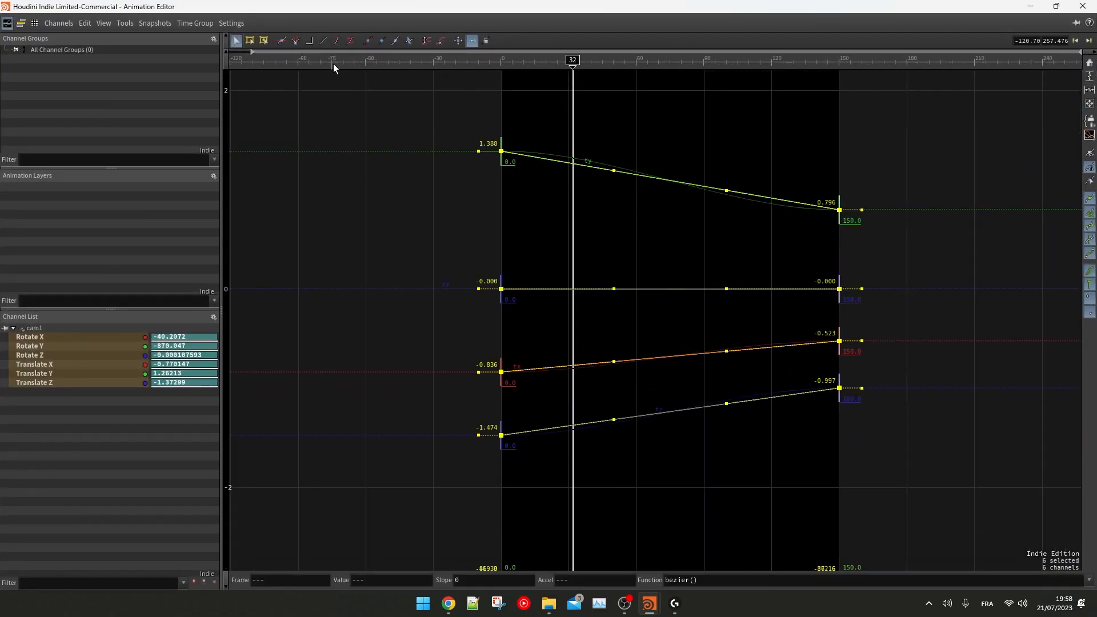
alt+right_drag(435, 270, 472, 311)
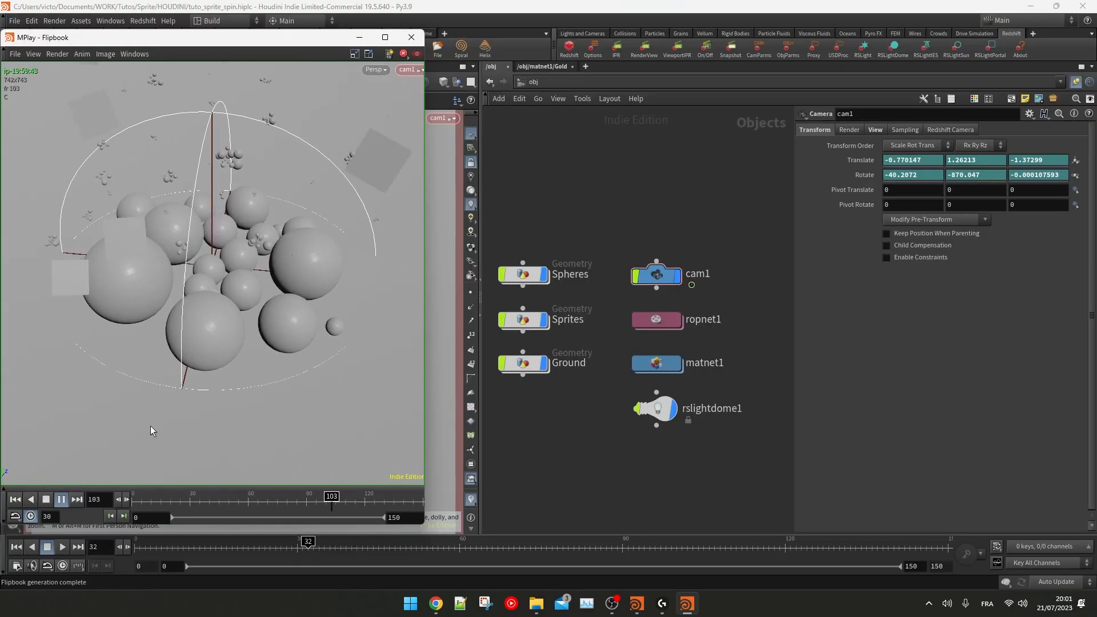
click(410, 35)
Step: Enable constraints on cam1 and create its Constraints Network
click(887, 258)
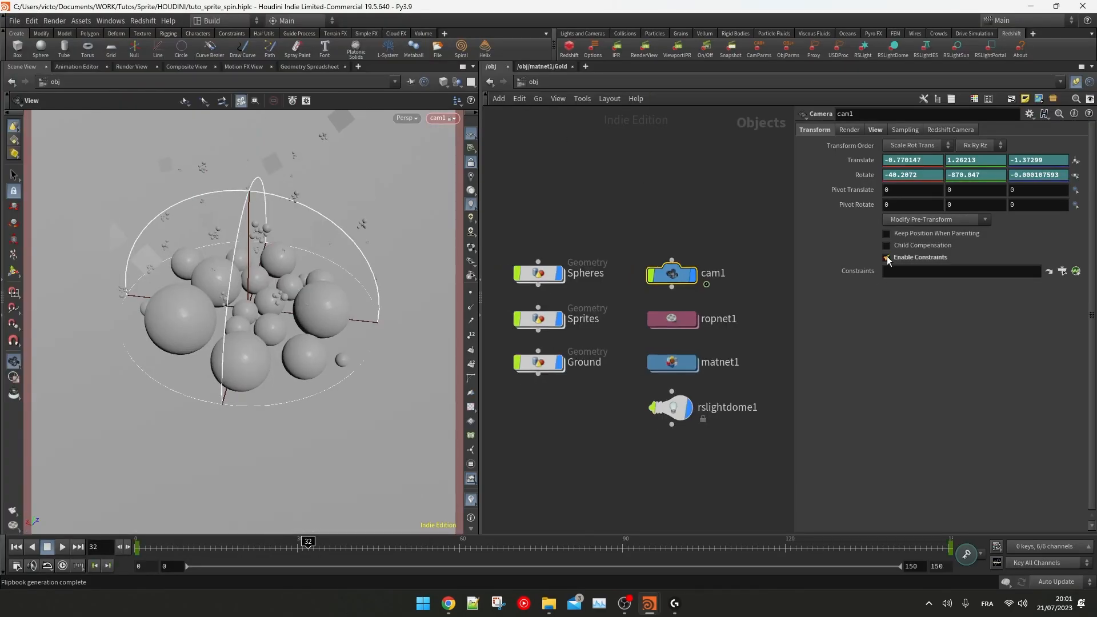
click(1075, 272)
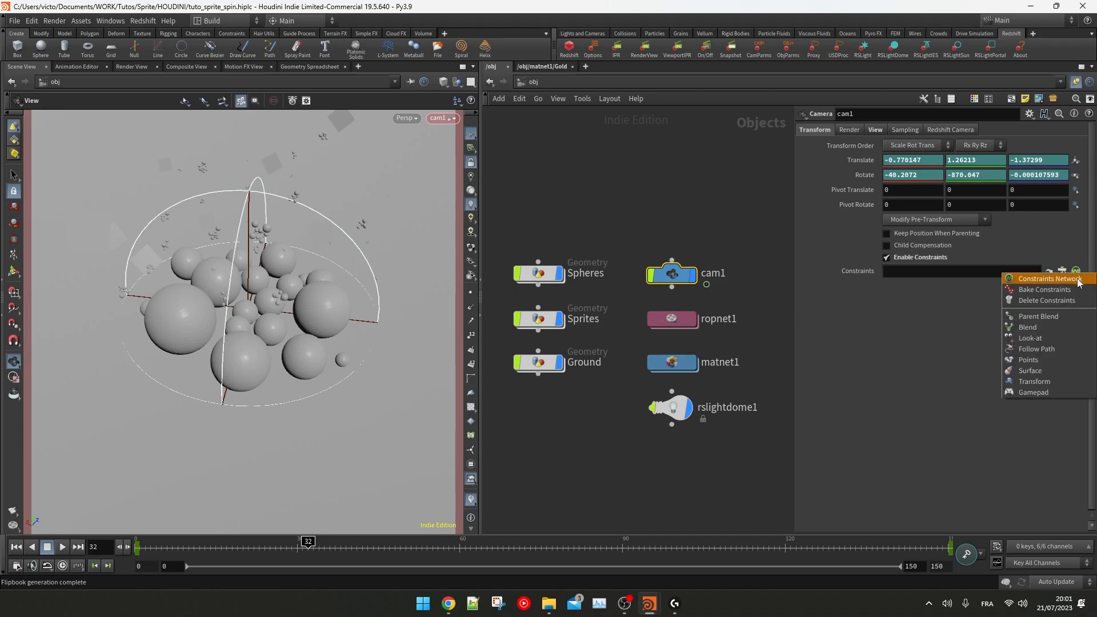
click(1078, 283)
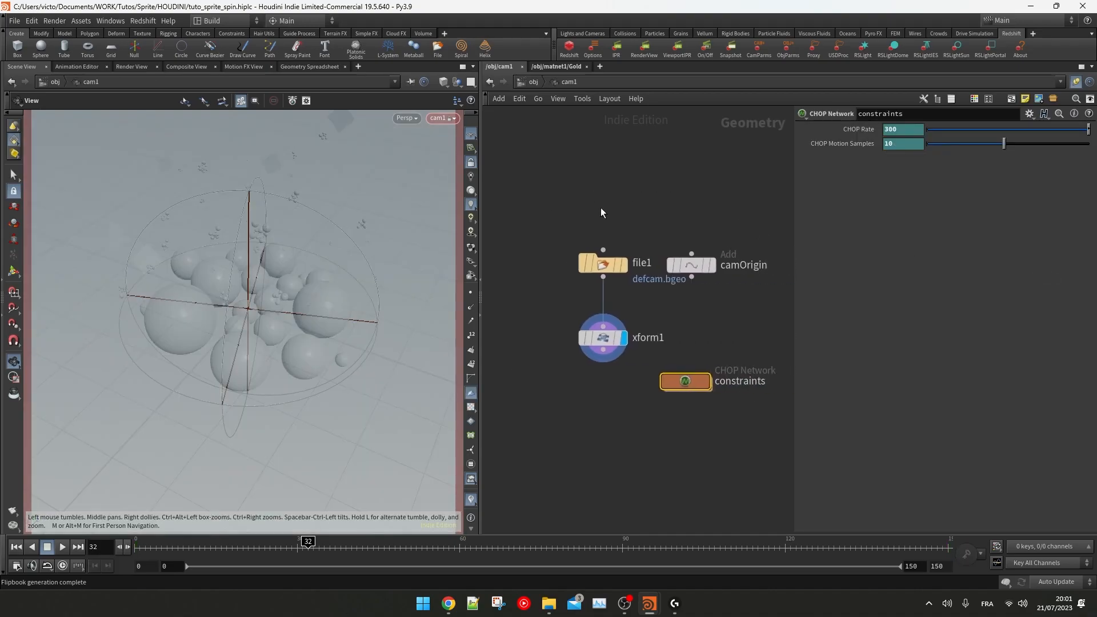
middle_drag(725, 260, 583, 257)
middle_drag(669, 380, 679, 380)
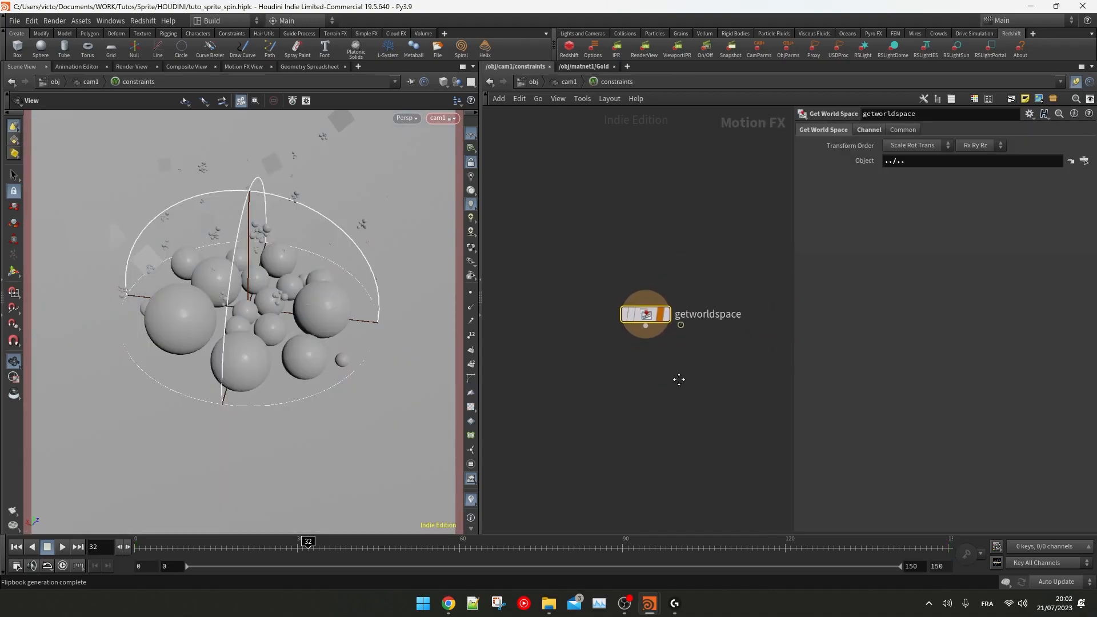
Step: Add a Channel VOP node below getworldspace in the constraints network and go inside it
key(Tab)
click(749, 355)
click(646, 370)
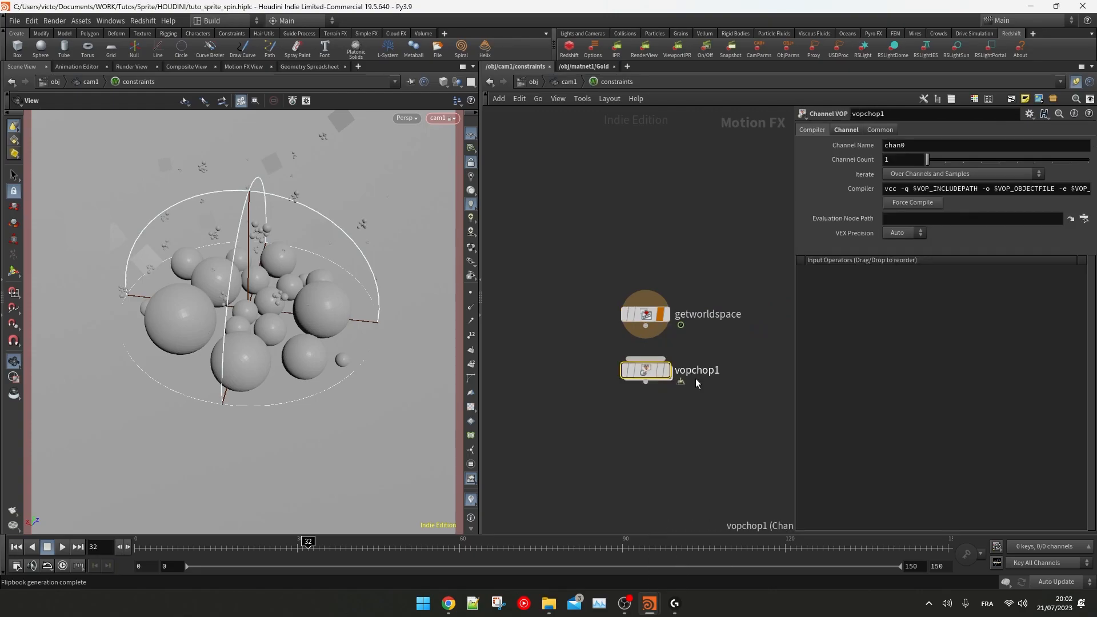
double_click(649, 372)
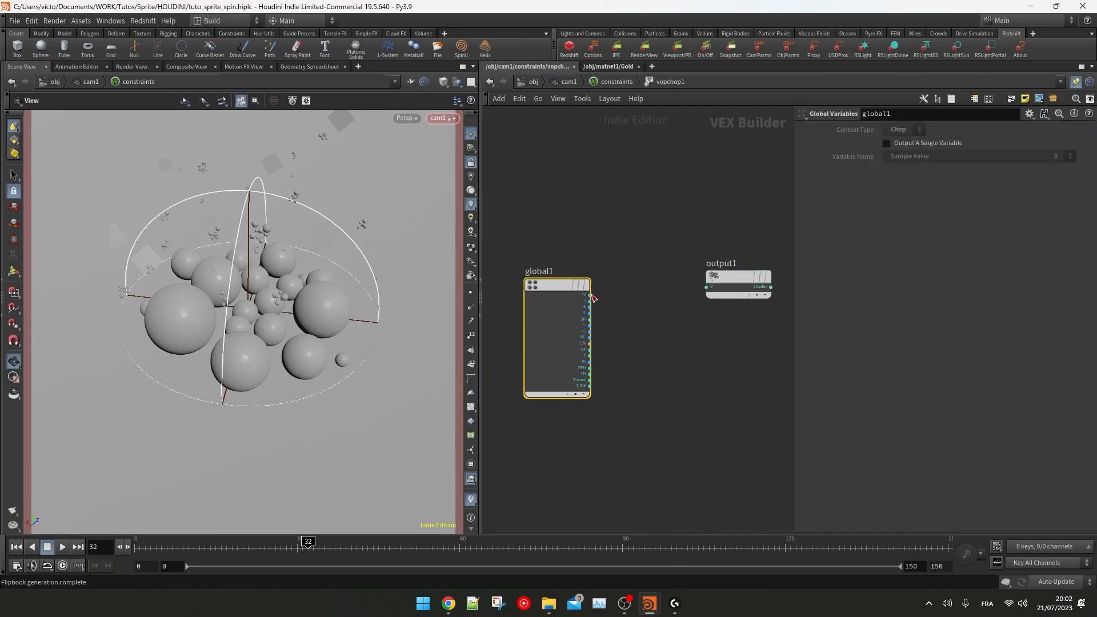
Step: Add an Add node and a Turbulent Noise node between global1 and output1
key(Tab)
text(add)
click(804, 138)
click(687, 292)
scroll(675, 332, up, 1)
key(Tab)
text(turb)
key(Return)
click(677, 359)
Step: Wire global1's T output to the turbulent noise position and its C output to the noise offset
middle_drag(772, 342, 711, 329)
scroll(711, 328, down, 1)
scroll(564, 341, up, 1)
scroll(598, 363, up, 2)
click(616, 360)
click(557, 331)
click(541, 288)
click(614, 381)
Step: Promote the turbulent noise's type, frequency, amplitude, roughness, attenuation and turbulence inputs to parameters
middle_click(616, 348)
middle_click(616, 369)
middle_click(616, 390)
middle_click(617, 400)
middle_click(617, 412)
middle_click(618, 422)
Step: Return to the object level and scrub the timeline through cam1 to check the camera shake
key(u)
key(u)
key(u)
drag(166, 545, 196, 514)
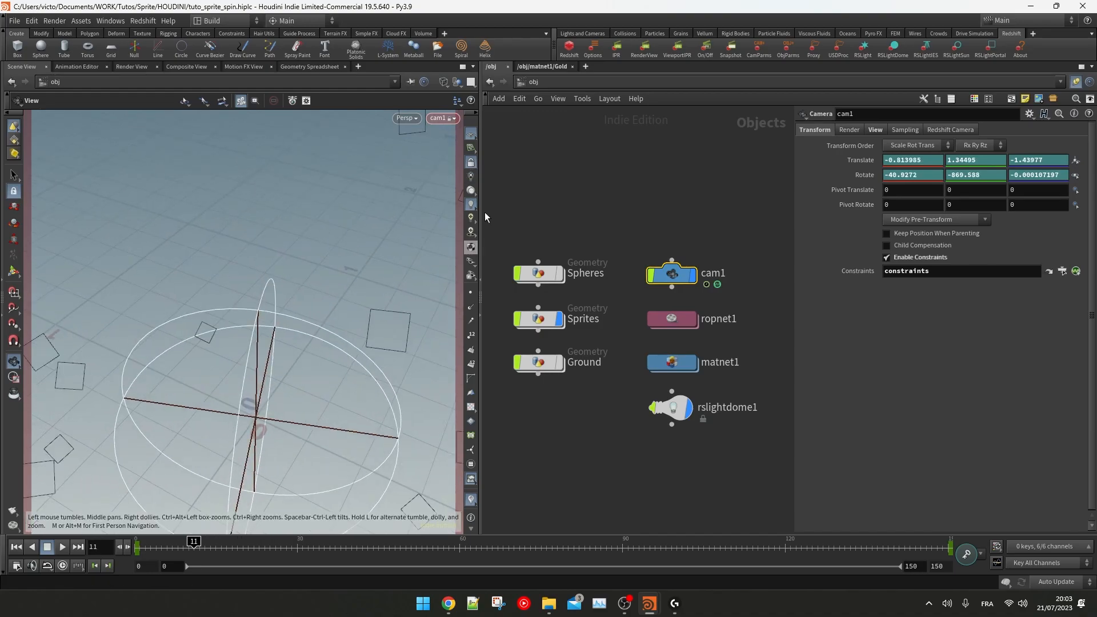
Step: Tune vopchop1's noise with a value of 0.2 and Sparse Convolution Noise as the type, scrubbing the timeline to check the shake
mouse_move(678, 278)
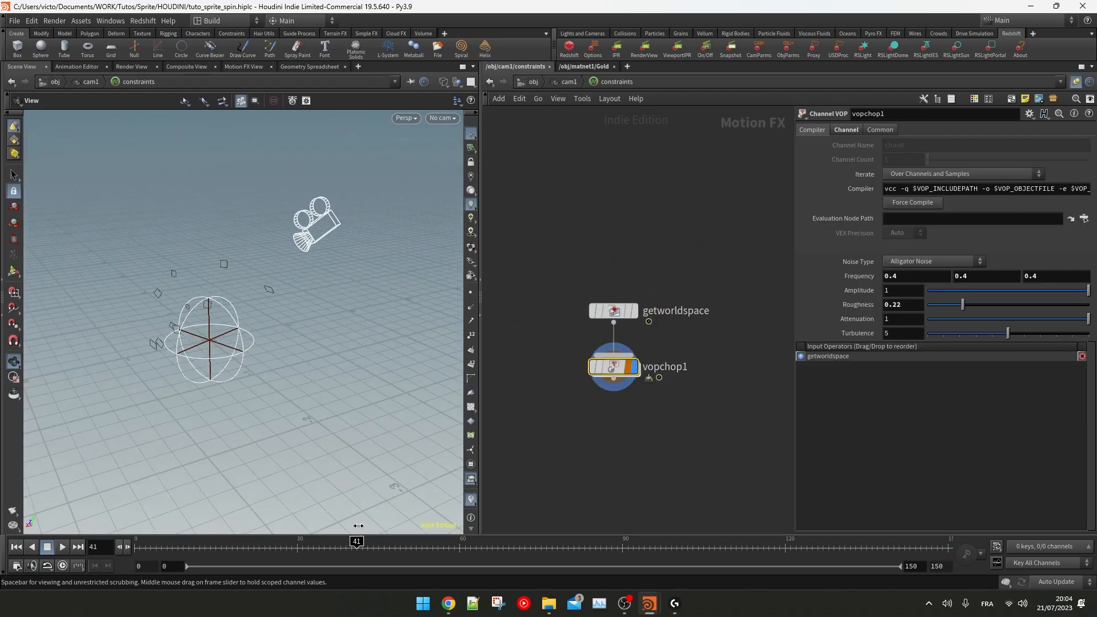
middle_click(863, 275)
middle_drag(1081, 256, 880, 260)
text(.2)
key(Return)
drag(139, 540, 276, 539)
drag(276, 539, 552, 531)
click(940, 262)
click(937, 297)
drag(552, 532, 879, 512)
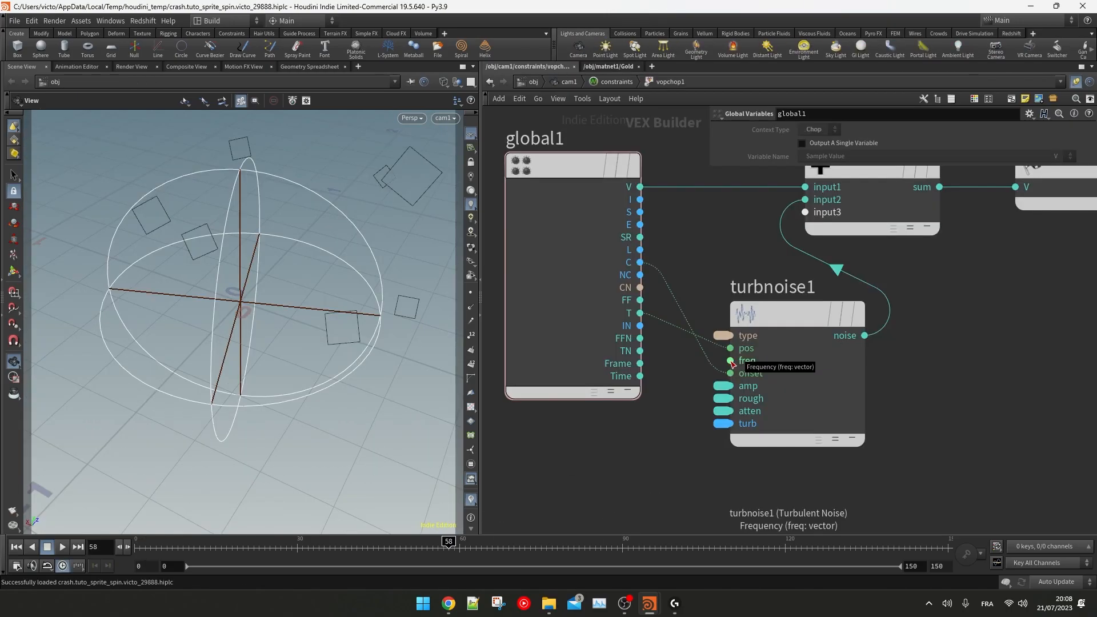
Step: Expose the turbulent noise frequency as a parameter node and set its type to Float
right_click(732, 361)
click(743, 367)
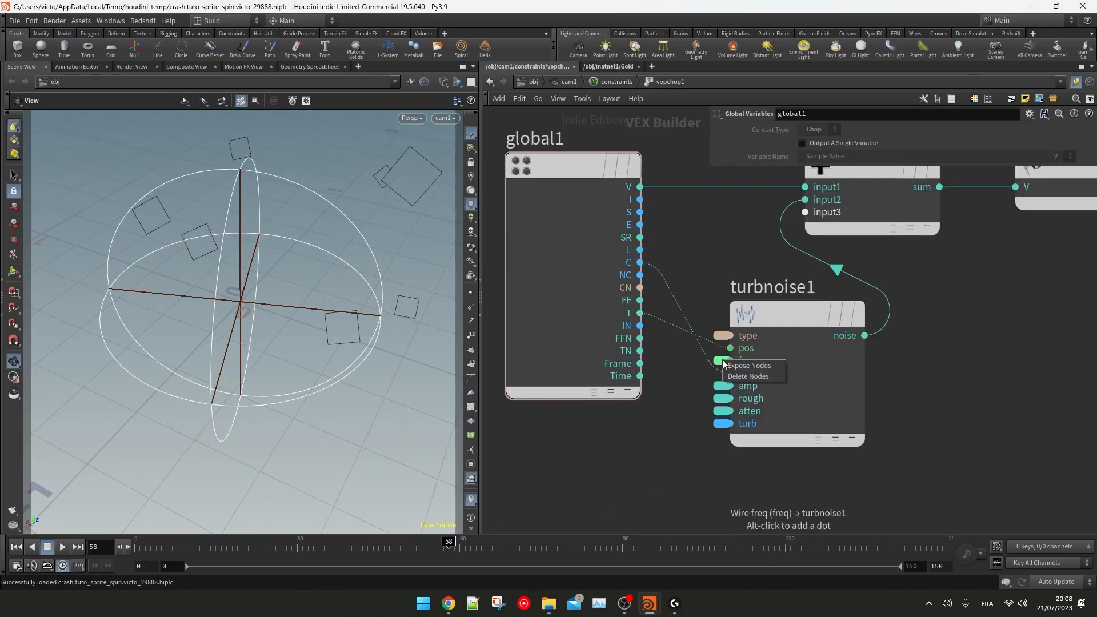
click(900, 185)
click(893, 196)
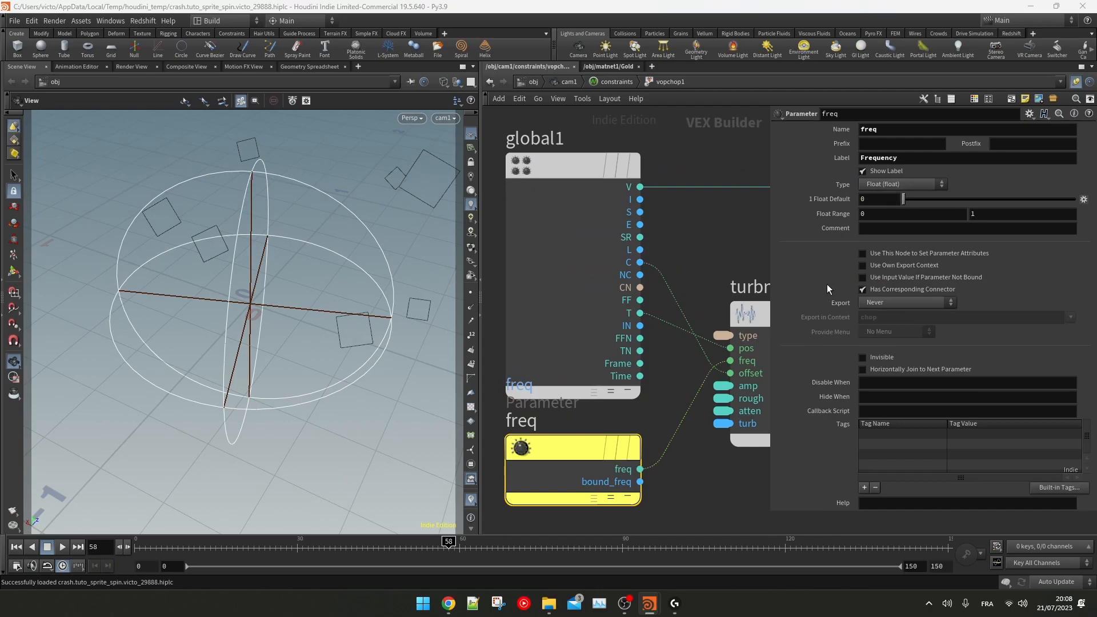
Step: Return to the constraints network, then scrub and play the timeline to check the camera shake
click(600, 82)
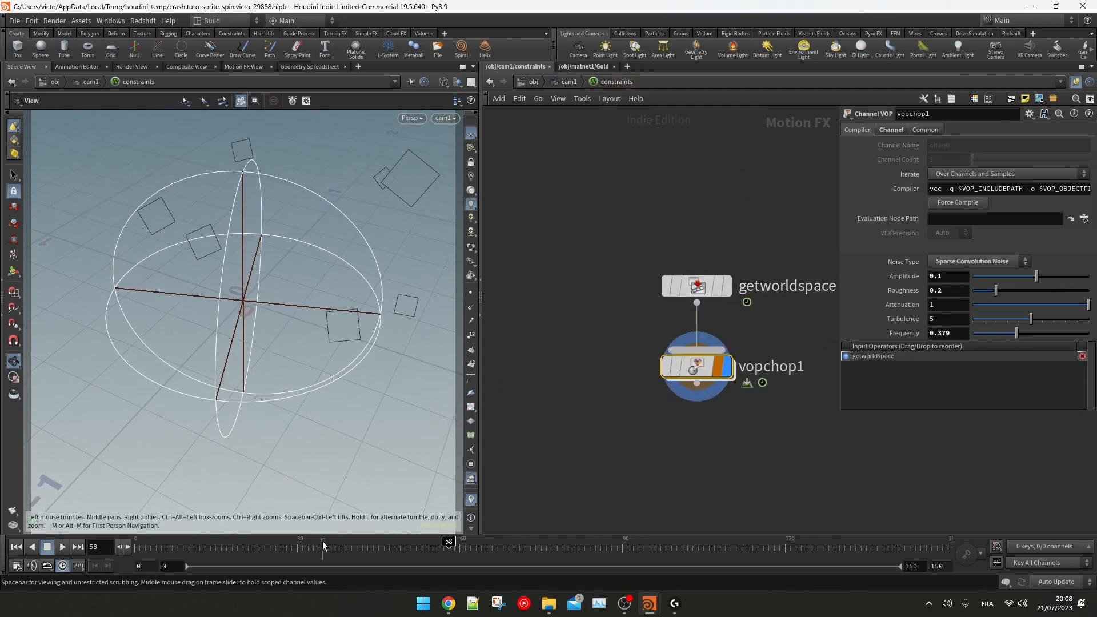
drag(396, 505, 166, 532)
click(64, 548)
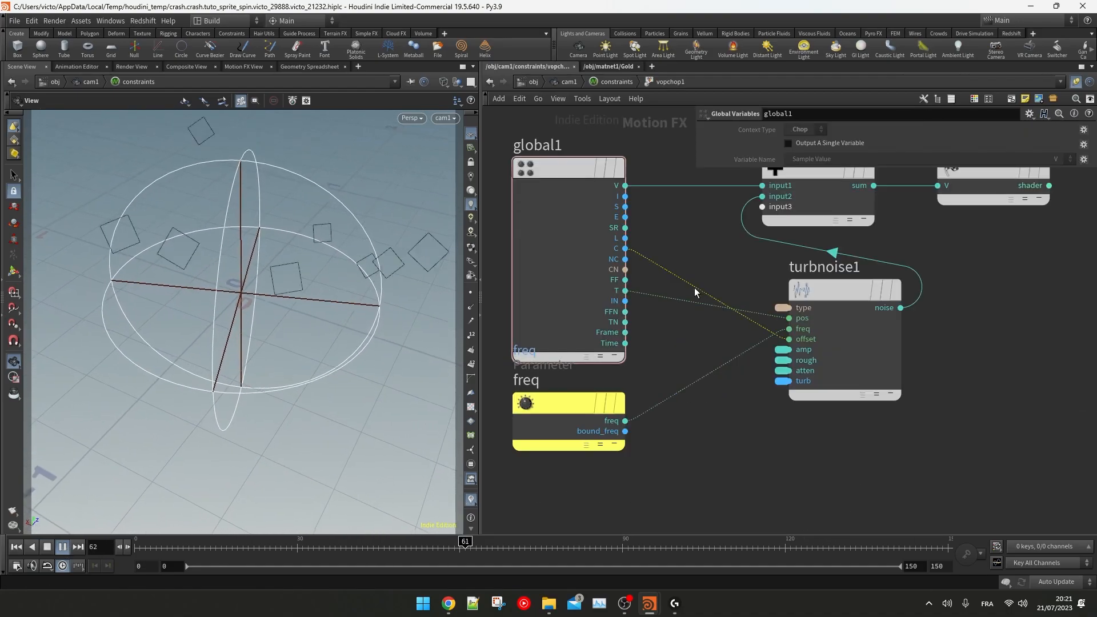
Step: Add another Add node inside vopchop1 near the wire from global1's C output to the turbulent noise offset
key(Tab)
text(add)
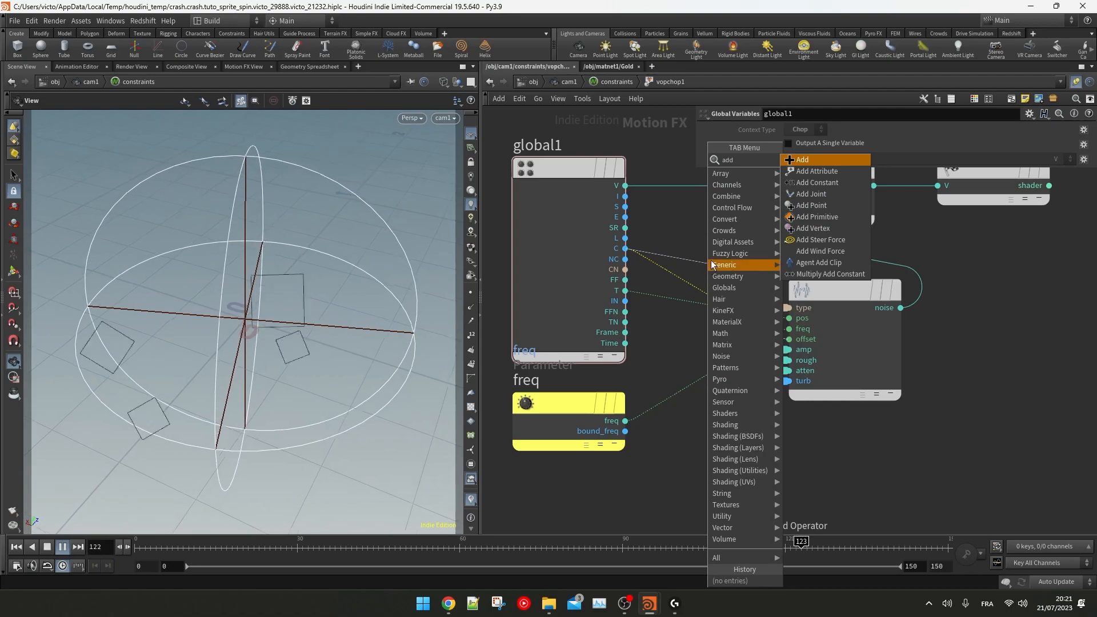
click(803, 159)
click(743, 231)
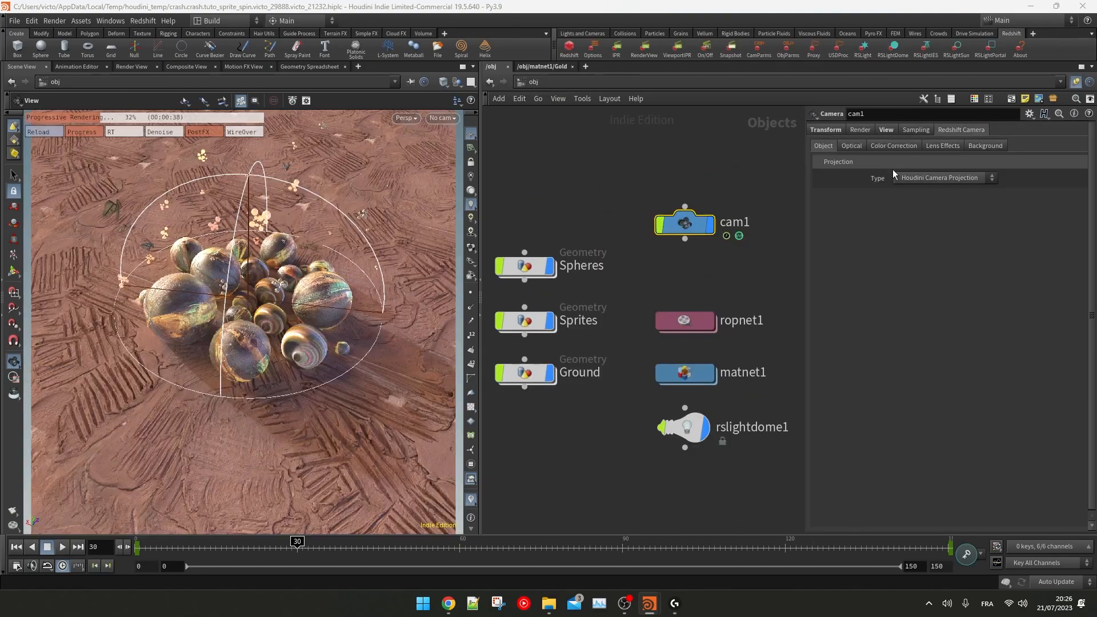
Step: Enable the legacy DOF technique and Bokeh in cam1's Redshift optical settings, and expand the Bokeh options
click(852, 145)
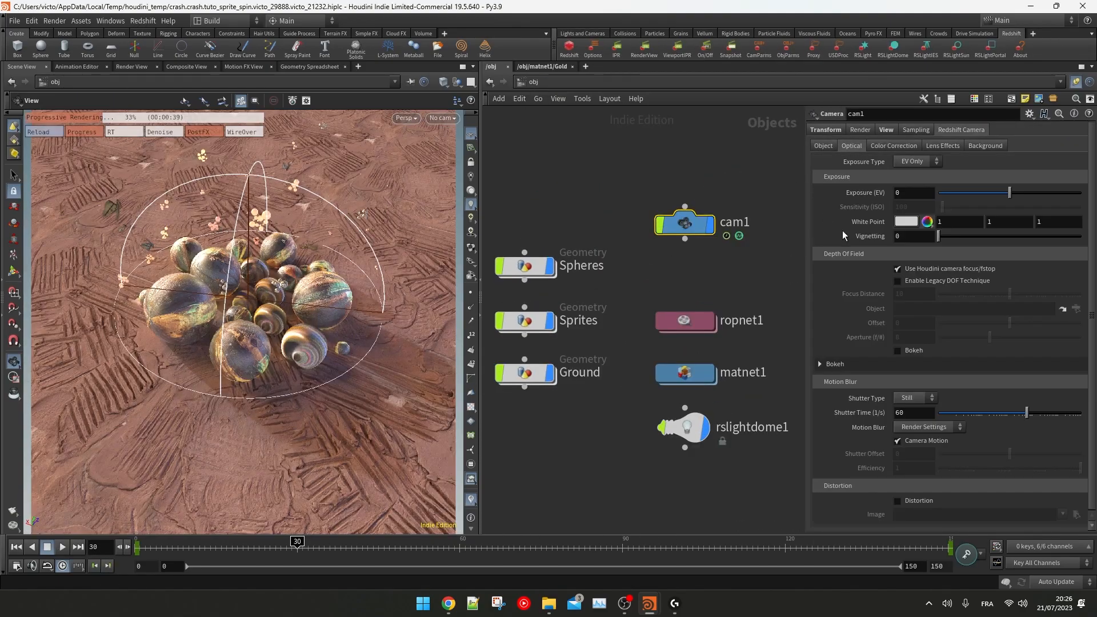
click(898, 281)
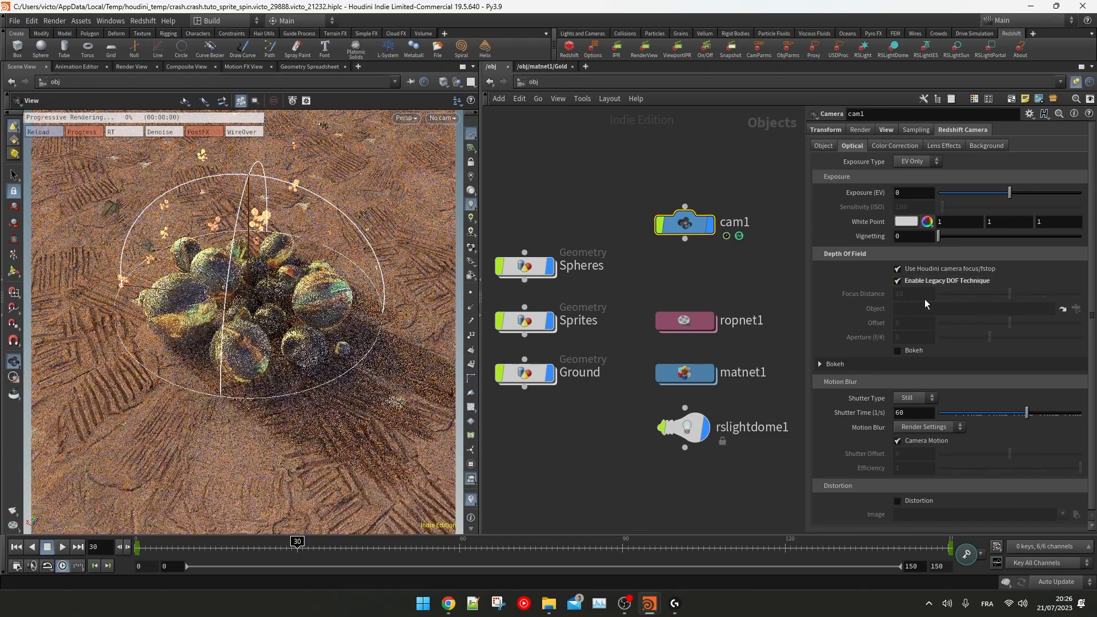
click(897, 350)
click(843, 364)
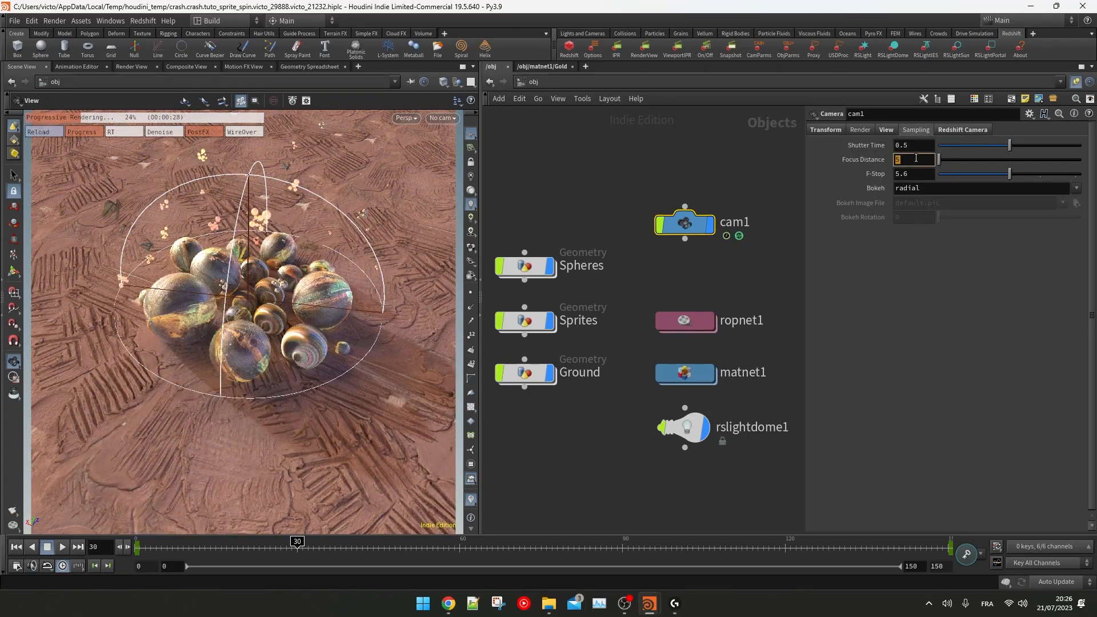
Step: Set cam1's Focus Distance to 0.8 and its F-Stop to 0.05
text(.8)
key(Return)
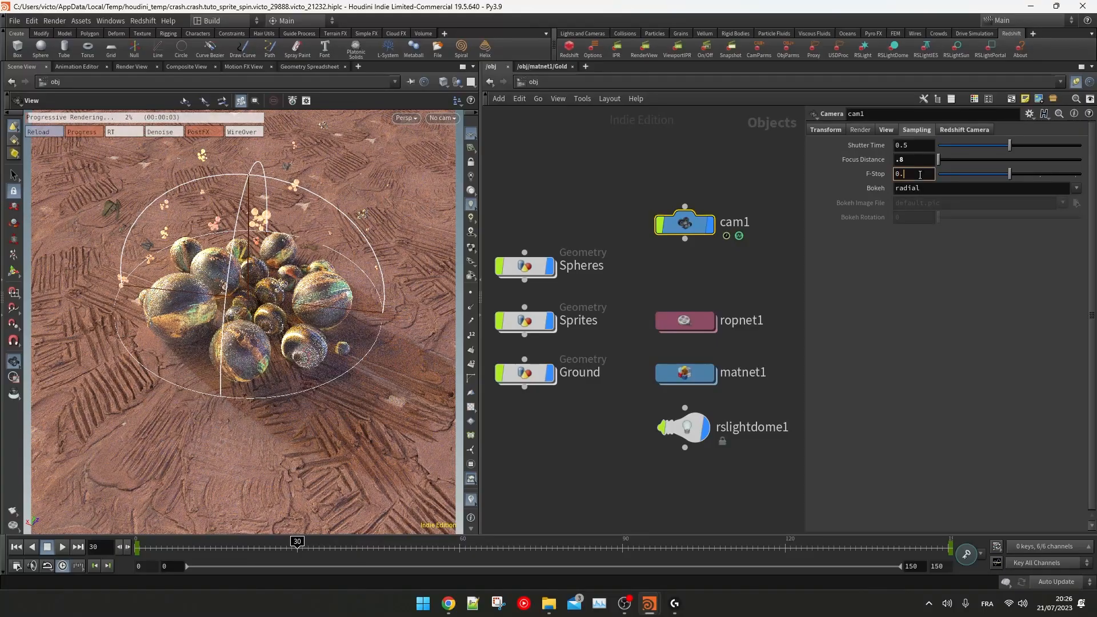
click(920, 175)
text(0.05)
key(Return)
Step: Try Focus Distance values of 0.2, 0.8 and 2 on cam1
click(920, 159)
text(.2)
key(Return)
click(921, 159)
text(.8)
key(Return)
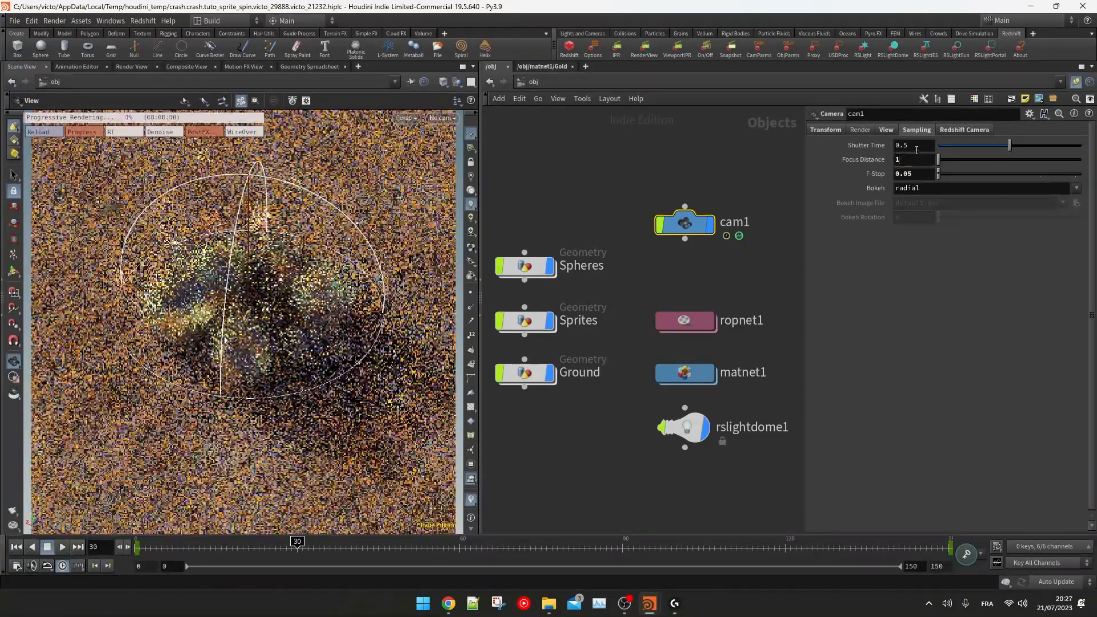
click(912, 160)
text(2)
key(Return)
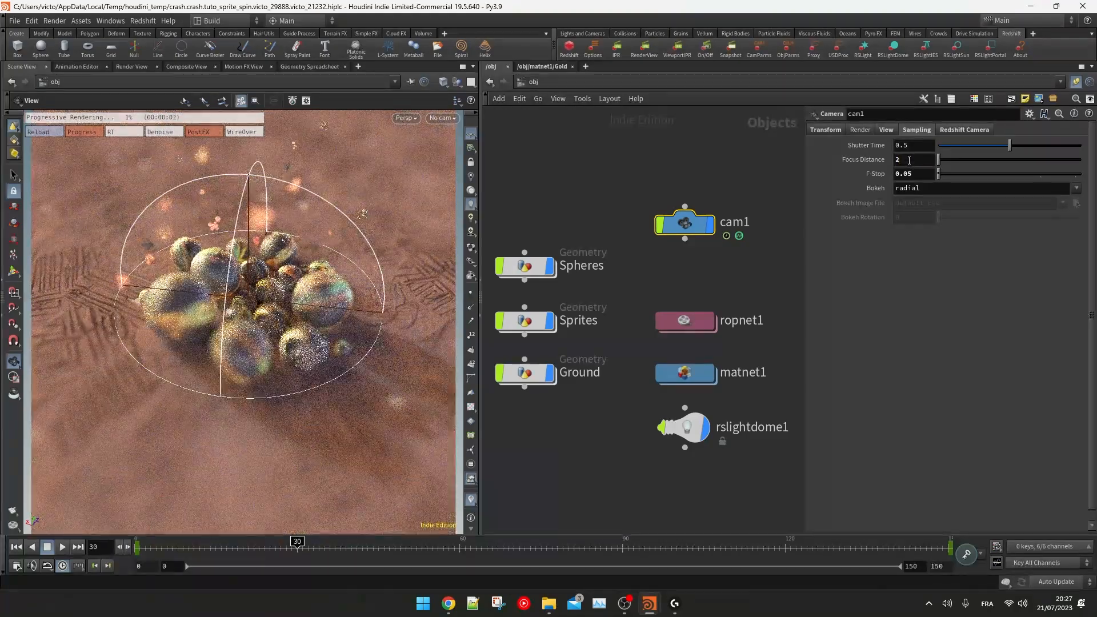
Step: Set cam1's Focus Distance to 1.8
click(918, 160)
text(1.8)
key(Return)
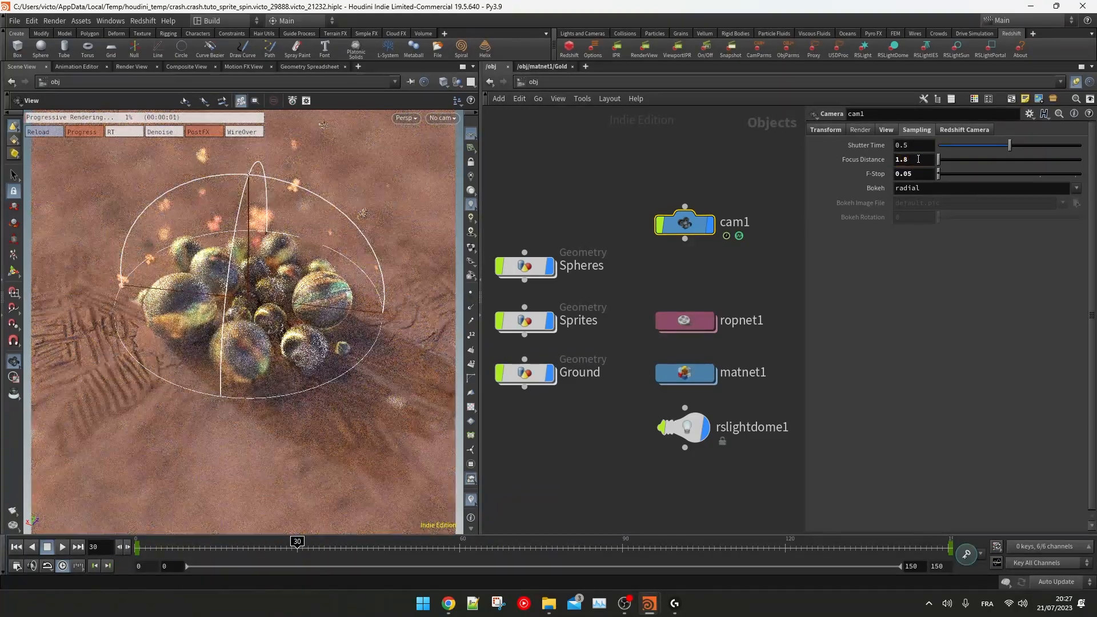
Step: Enable an effect in cam1's Redshift Lens Effects settings and adjust its levels
click(965, 129)
click(944, 146)
click(897, 202)
mouse_move(990, 231)
mouse_down()
mouse_move(940, 229)
mouse_move(952, 230)
mouse_move(942, 214)
mouse_move(997, 242)
mouse_up()
drag(942, 214, 974, 214)
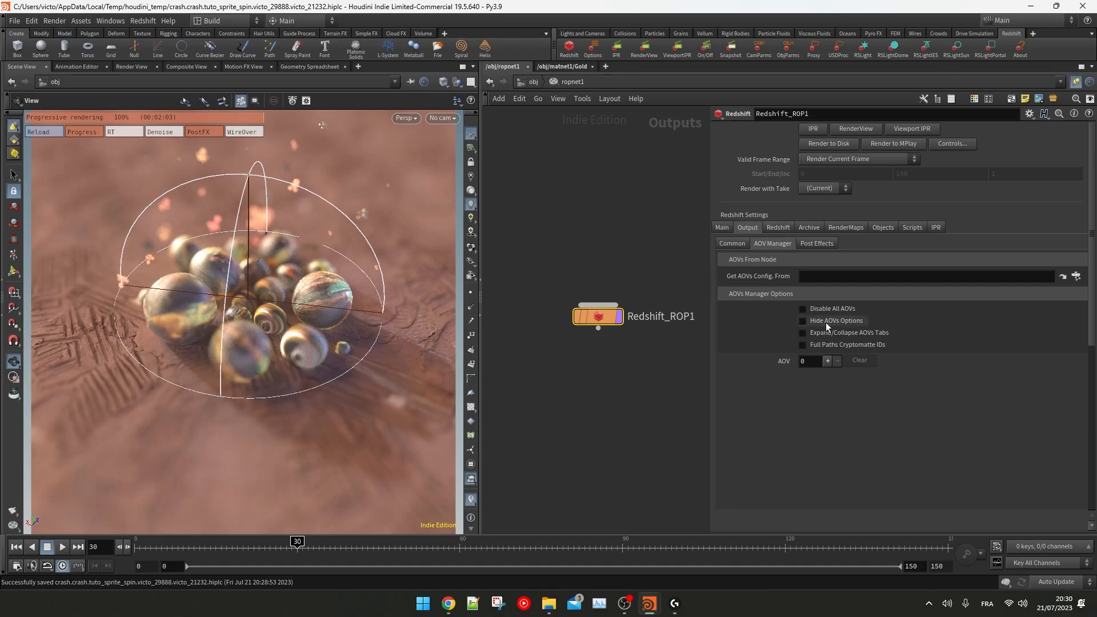
Step: Add an Ambient Occlusion AOV to Redshift_ROP1
click(828, 360)
click(870, 377)
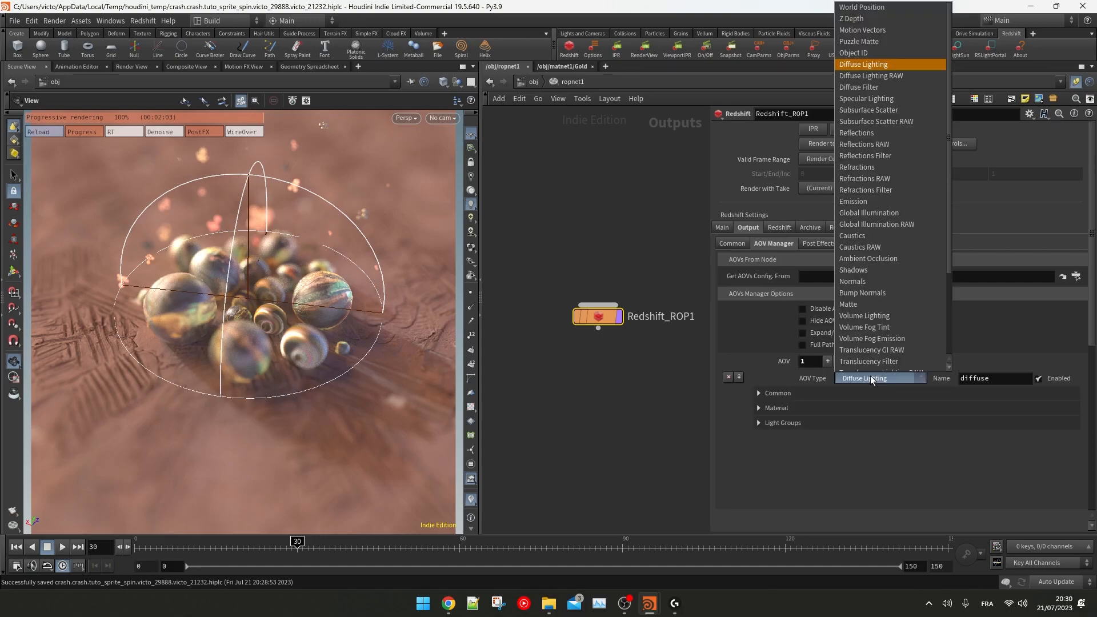
click(892, 259)
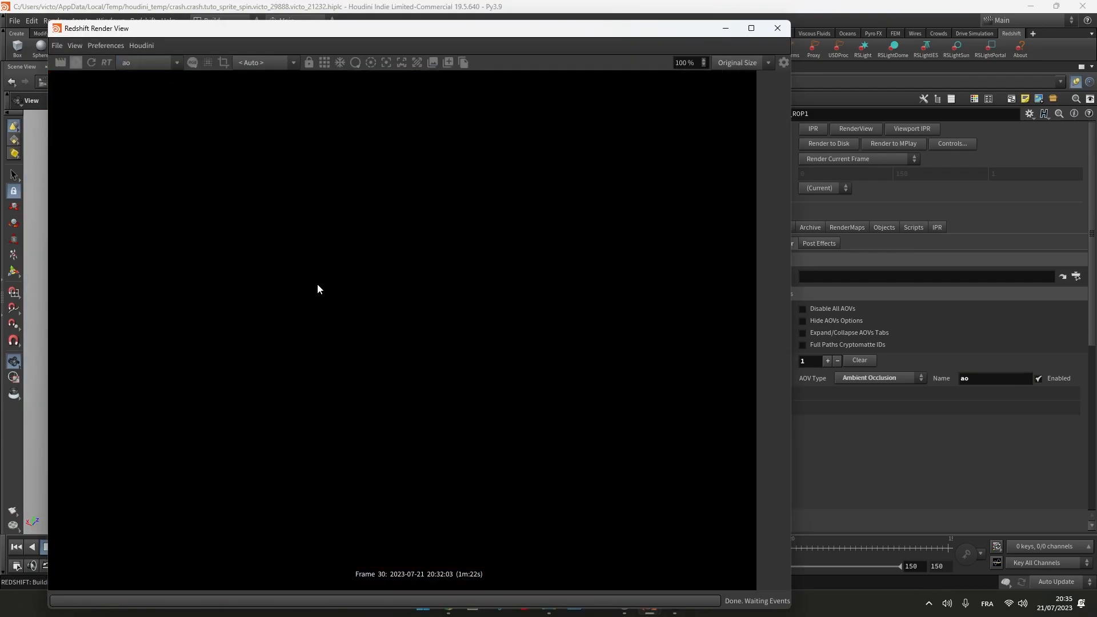
Step: Switch the displayed pass in the Redshift Render View and return to the ao pass
drag(360, 26, 374, 26)
click(149, 64)
click(147, 74)
click(148, 65)
click(149, 84)
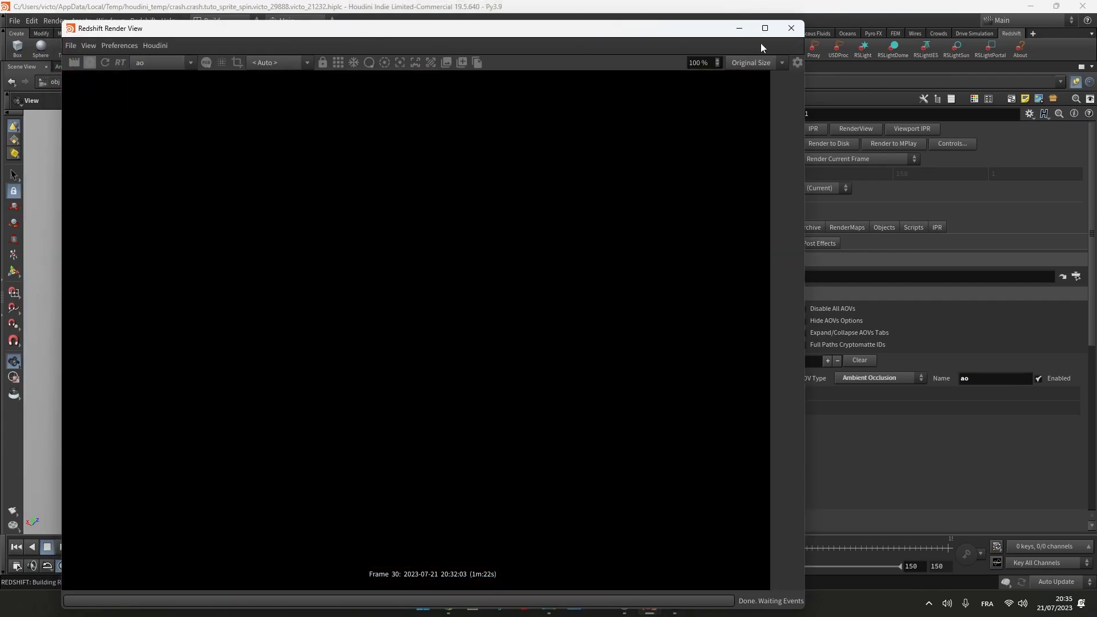
Step: Add an RS AO node inside the Abstract material of matnet1, placing it above StandardMaterial1
click(739, 29)
click(554, 67)
middle_drag(622, 233, 509, 282)
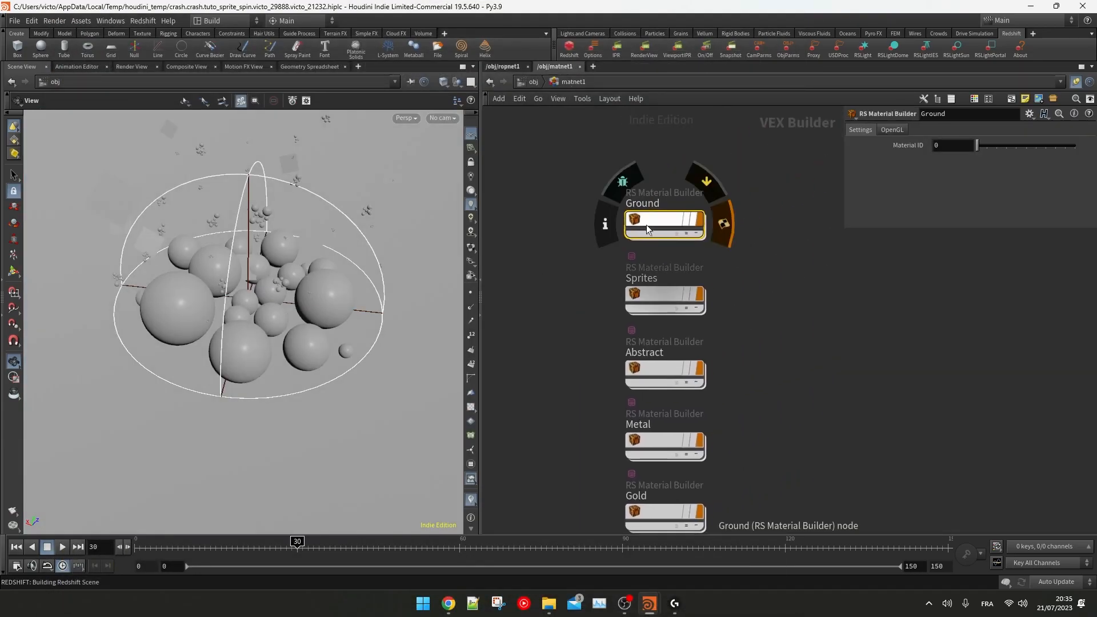
click(660, 303)
middle_drag(745, 341, 729, 238)
double_click(660, 275)
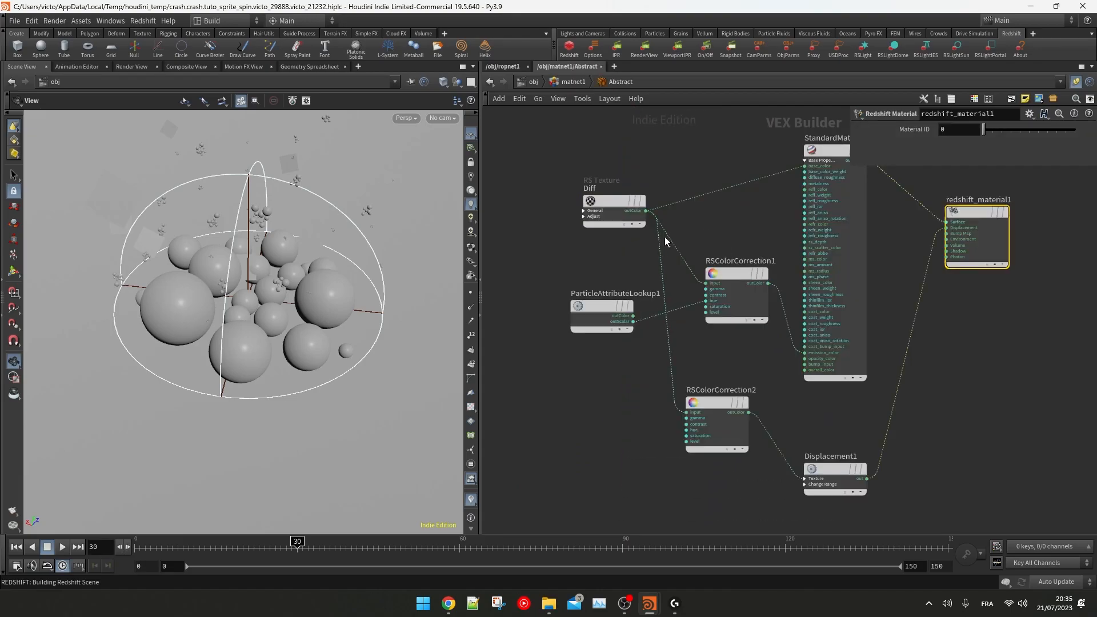
key(Tab)
click(853, 221)
click(727, 190)
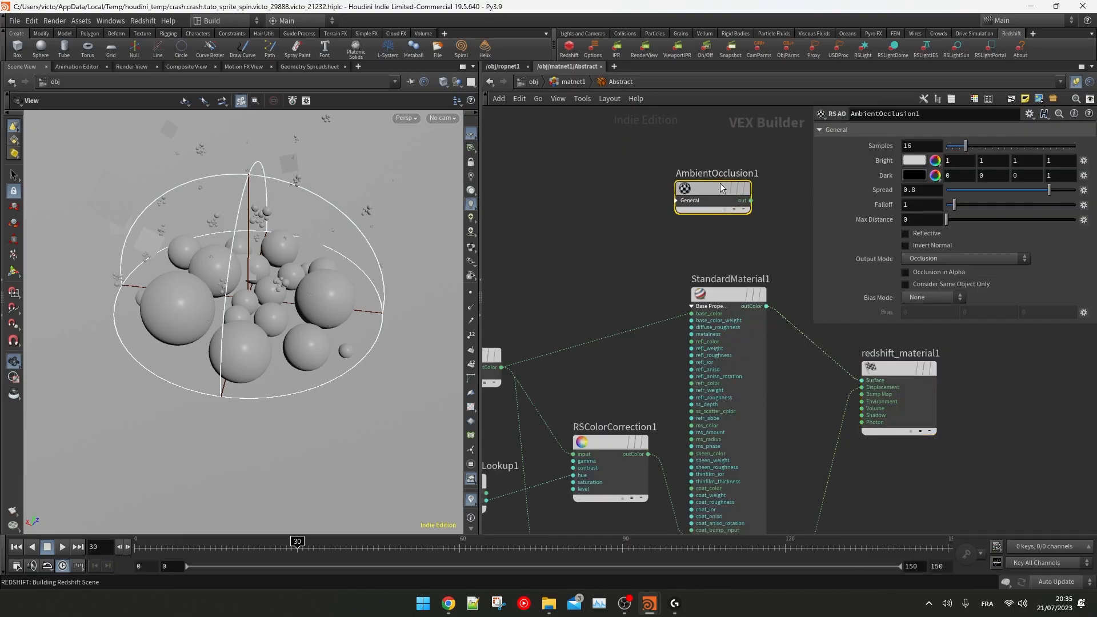
Step: Add an RS Store Color To AOV node and connect StandardMaterial1 to its beauty input and AmbientOcclusion1 to its first AOV input
key(Tab)
text(sto)
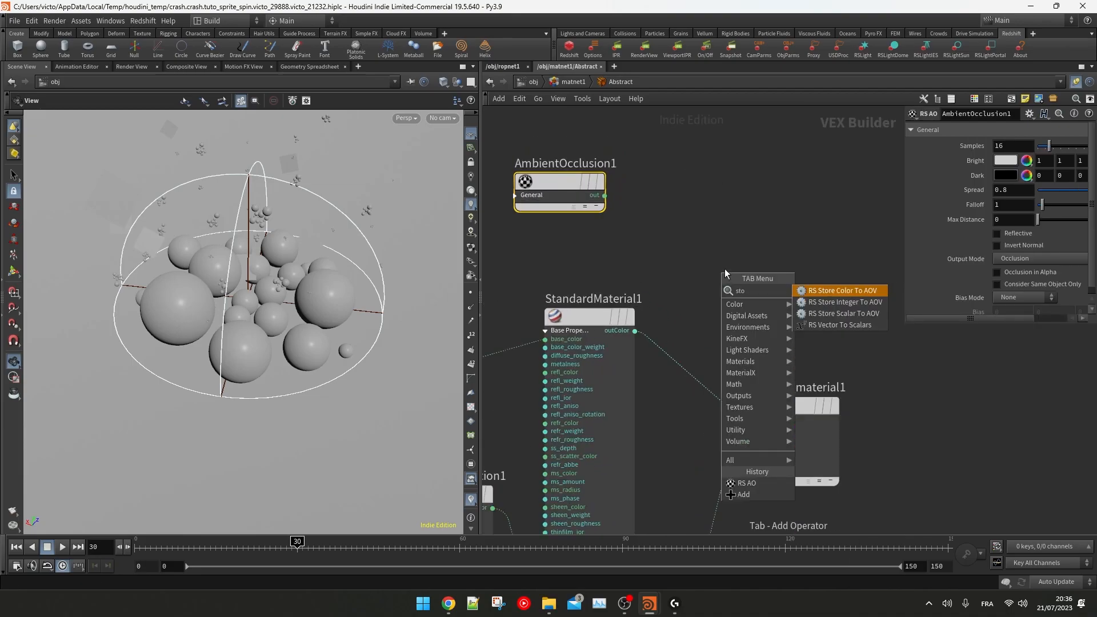
click(841, 290)
click(760, 240)
scroll(760, 240, up, 1)
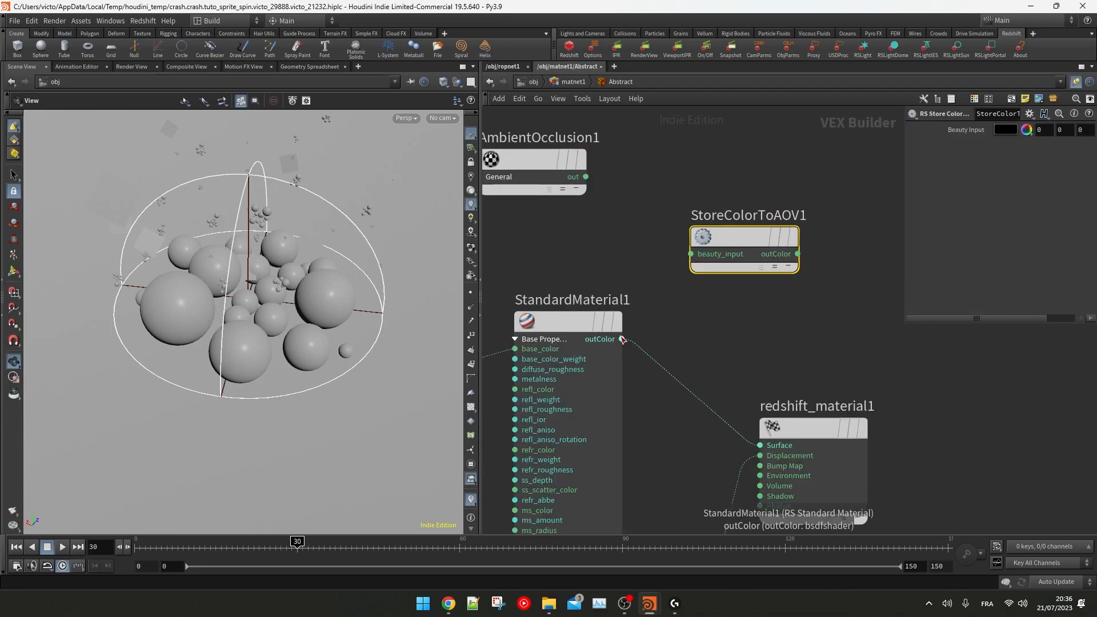
drag(586, 177, 692, 264)
scroll(759, 211, down, 2)
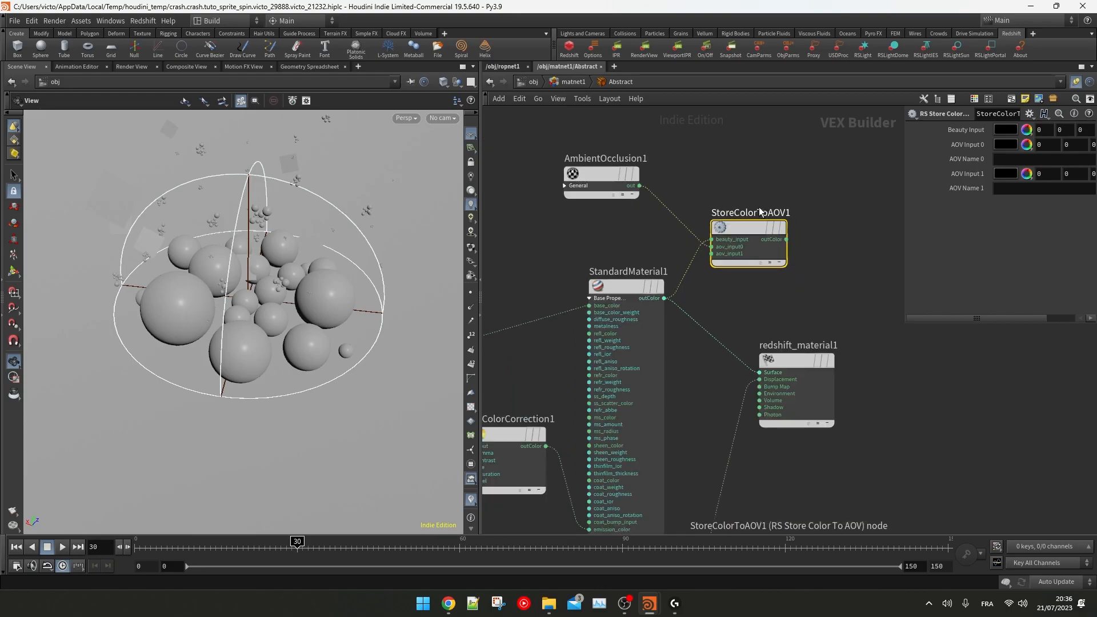
Step: Name the first stored AOV AO and connect StoreColorToAOV1's output to the Surface input of redshift_material1
drag(905, 178, 836, 178)
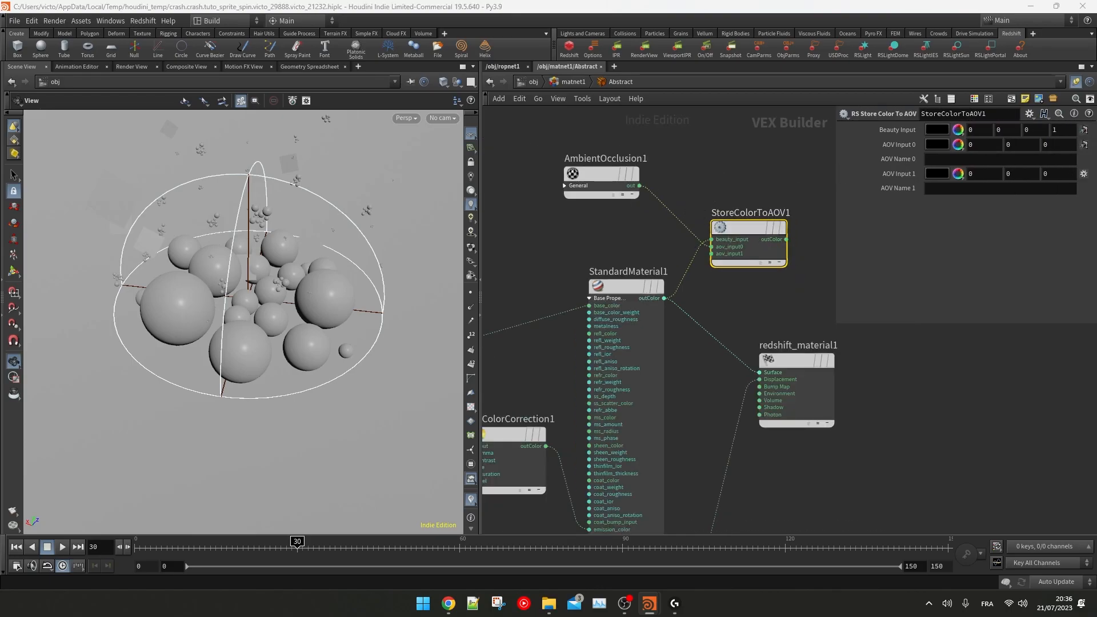
click(966, 159)
text(AO)
key(Return)
scroll(733, 253, up, 2)
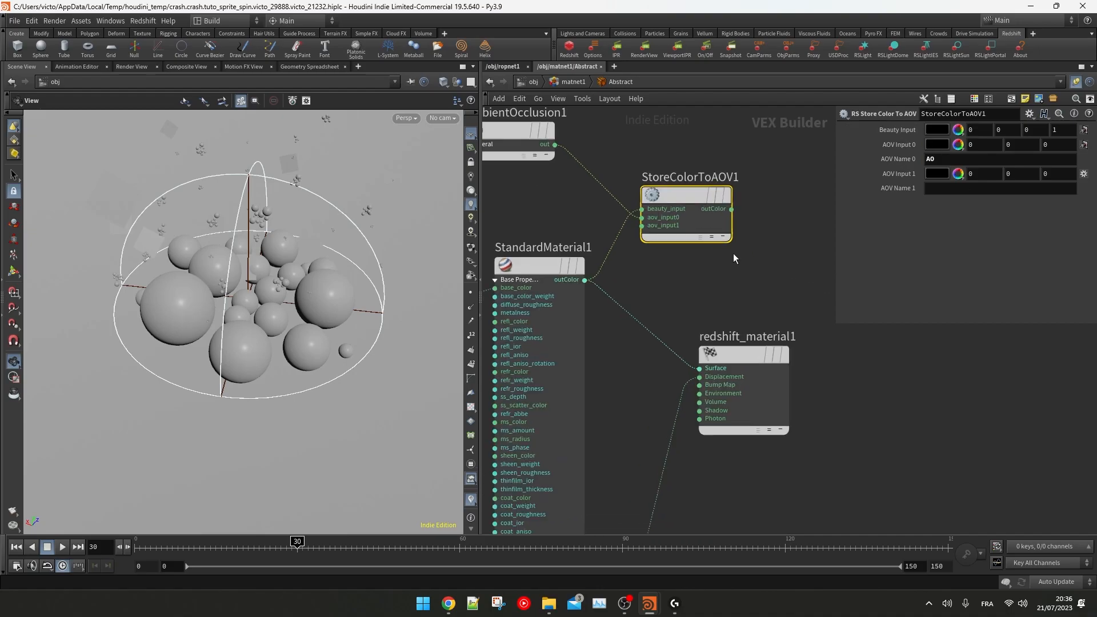
click(731, 210)
click(724, 350)
key(alt+Tab)
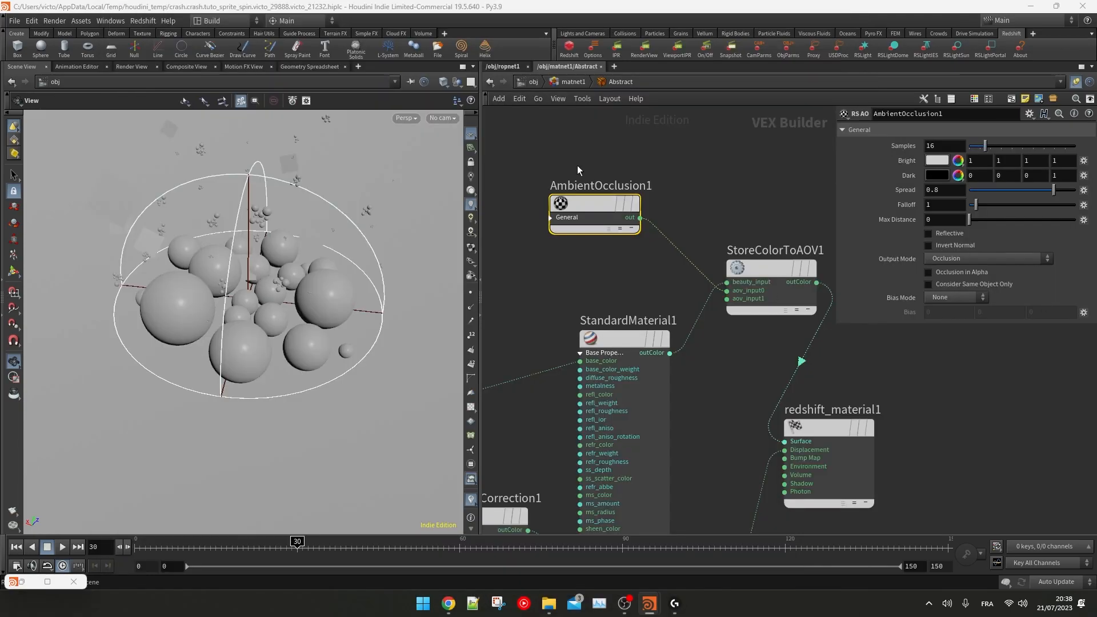
Step: Copy the AmbientOcclusion1 and StoreColorToAOV1 nodes into the Ground material and wire them between StandardMaterial1 and redshift_material1
drag(549, 143, 770, 287)
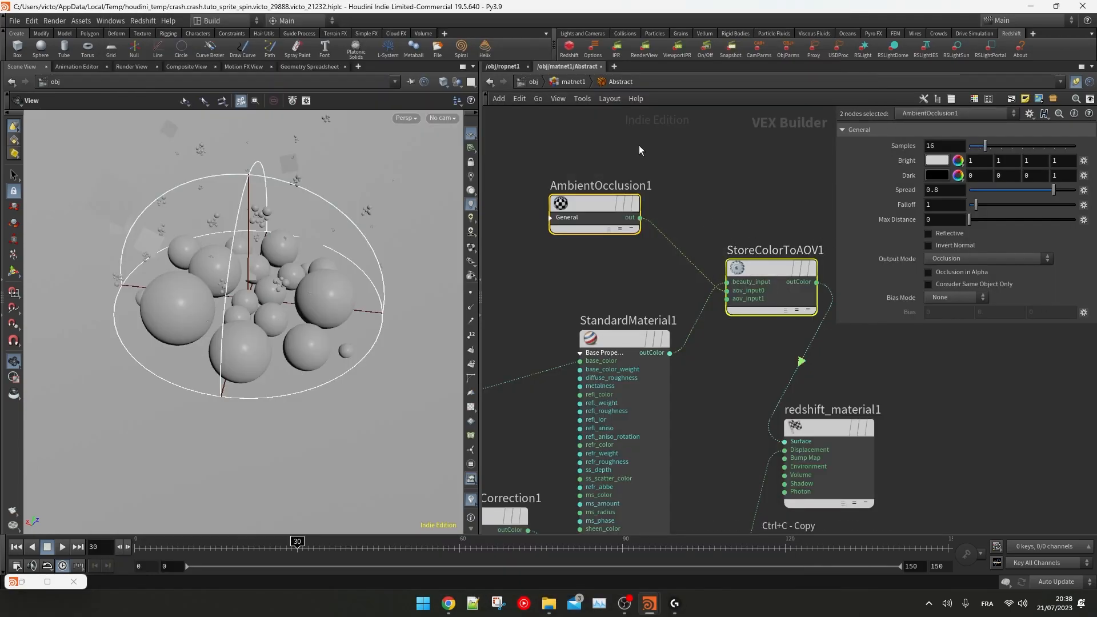
click(574, 82)
double_click(653, 148)
scroll(713, 204, up, 5)
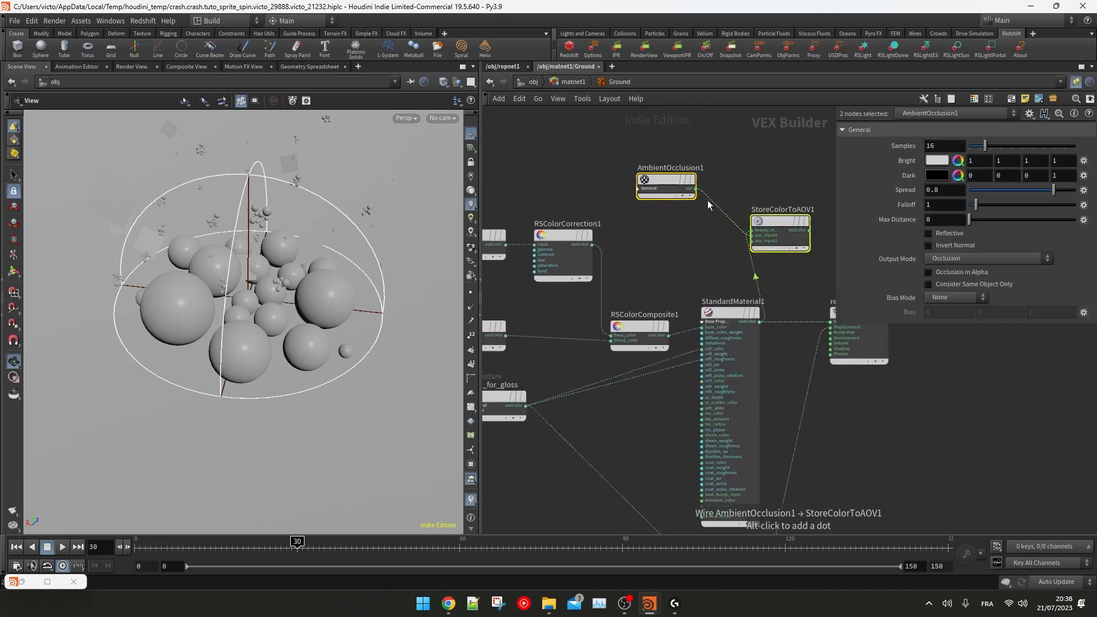
click(769, 338)
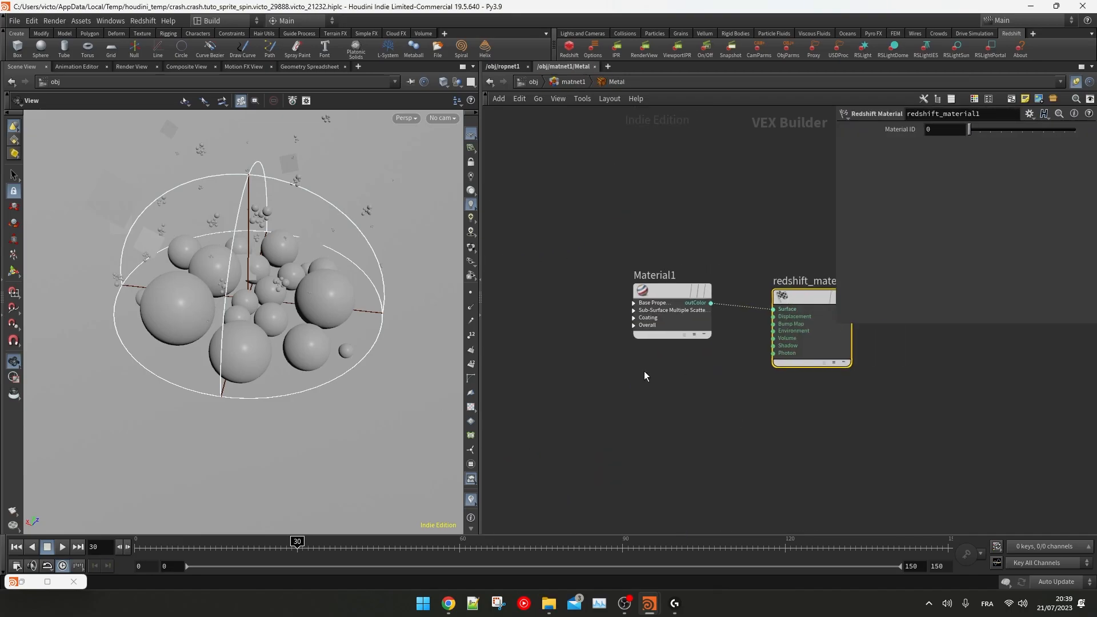
Step: Paste the ambient occlusion and Store Color To AOV nodes into the Metal material and return to the matnet1 materials
key(ctrl+v)
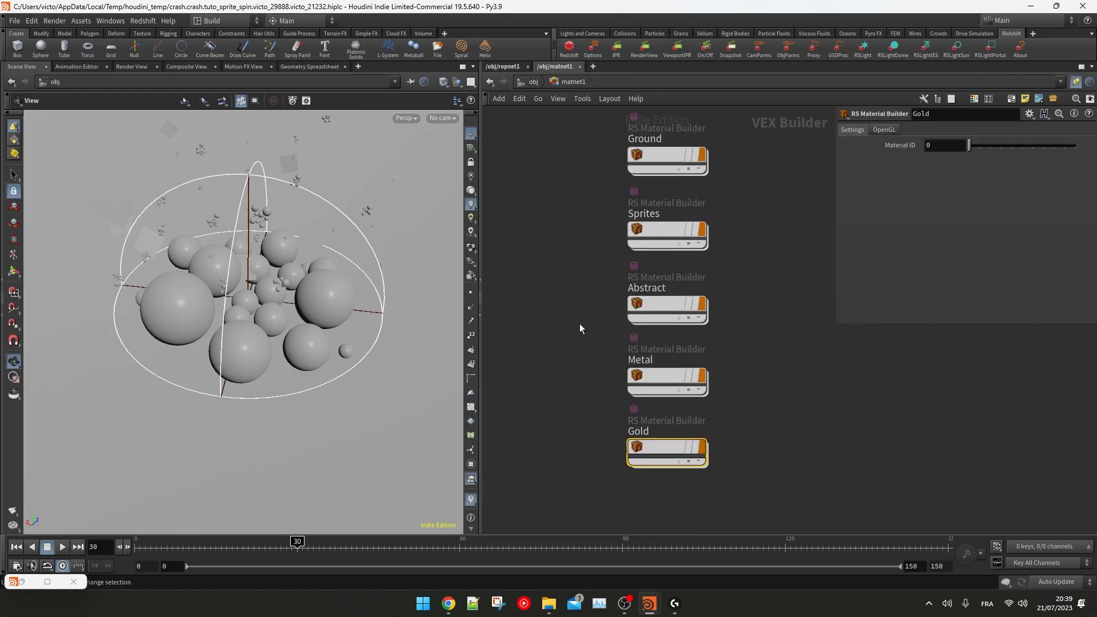
drag(580, 437, 715, 273)
click(652, 229)
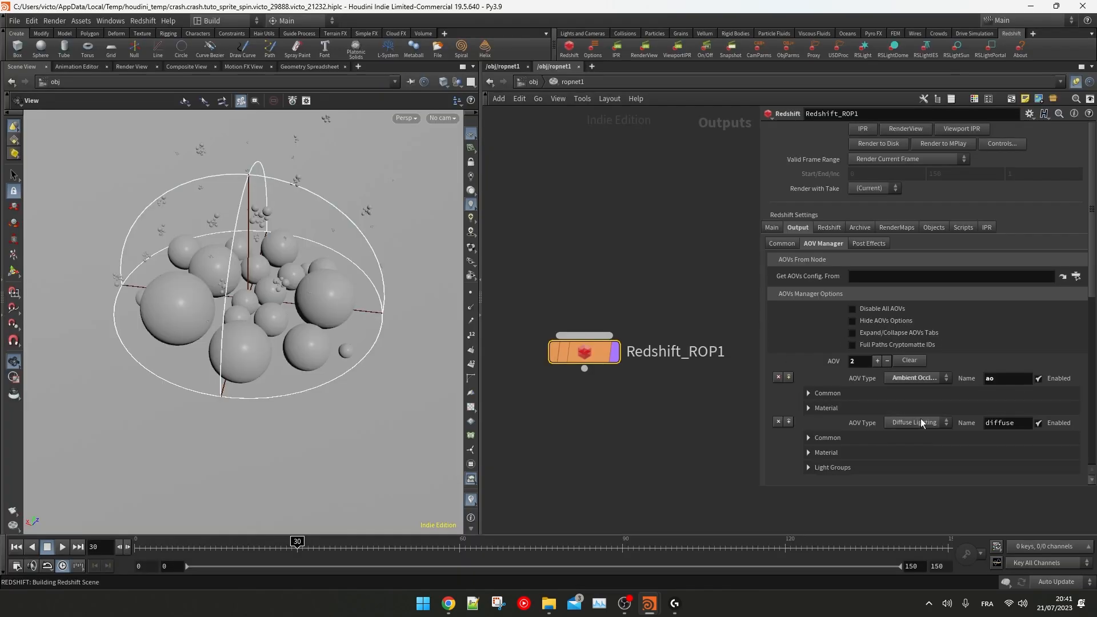
Step: Set Redshift_ROP1's second AOV to Cryptomatte with the ID Type Material Name
click(921, 422)
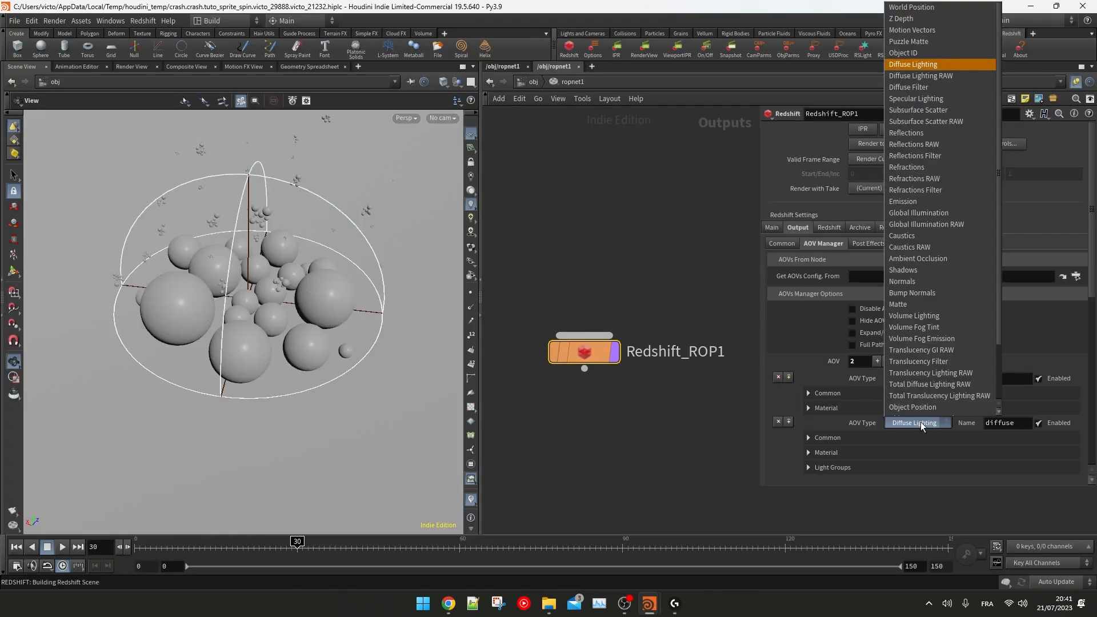
click(935, 344)
click(869, 438)
scroll(817, 457, down, 3)
click(809, 425)
scroll(807, 447, down, 2)
click(921, 412)
click(920, 433)
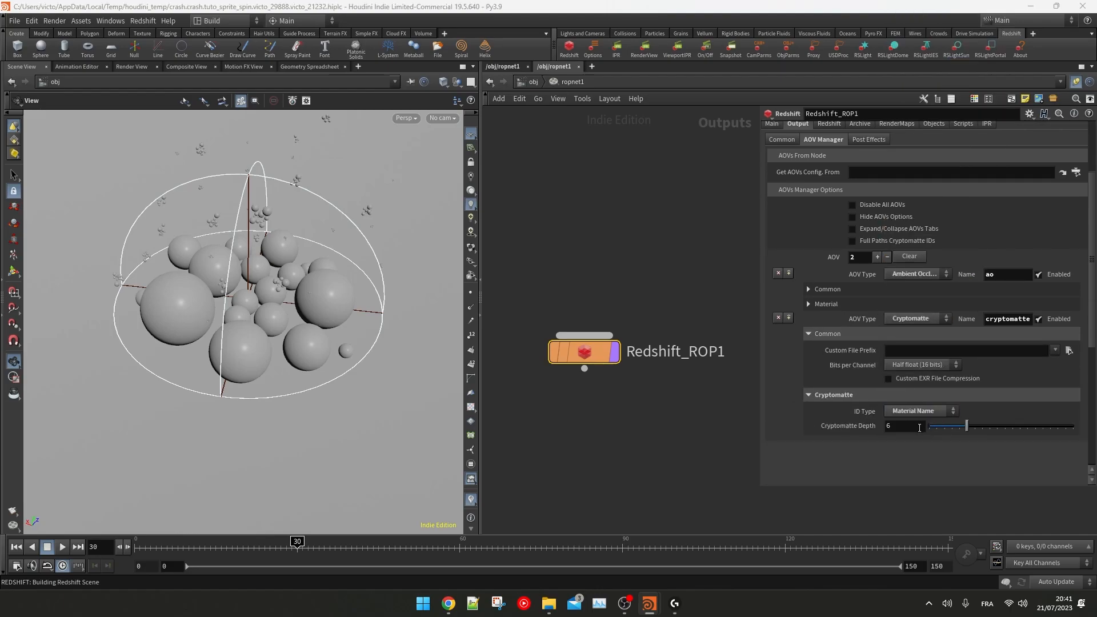
Step: Add a third AOV of type Emission to Redshift_ROP1
click(878, 256)
click(917, 364)
scroll(932, 229, up, 3)
click(945, 200)
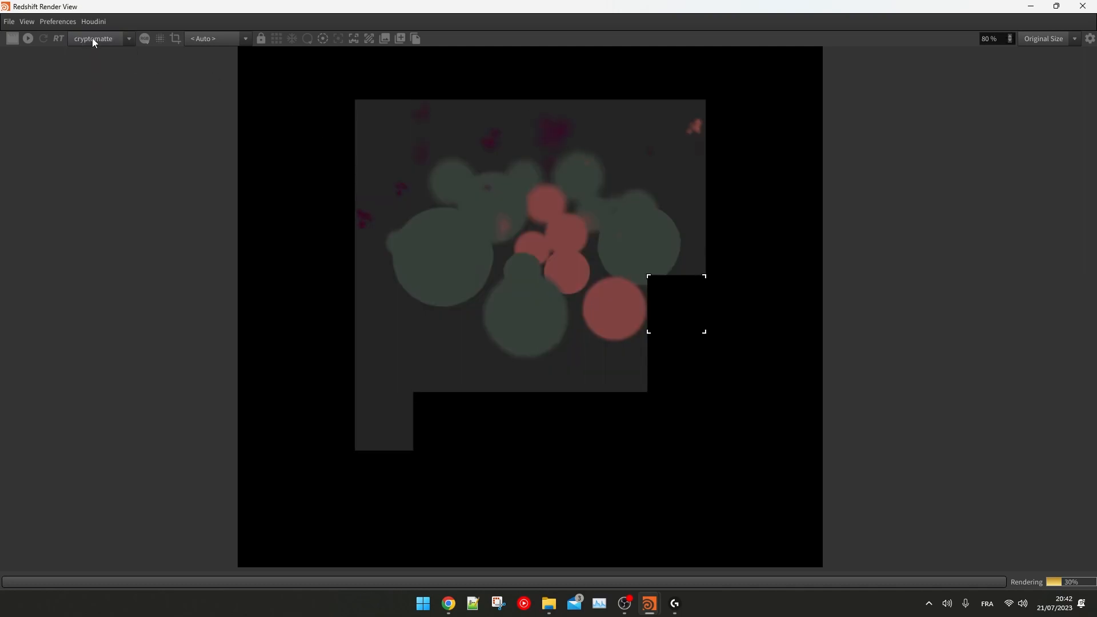
Step: Switch between the rendered passes in the Redshift Render View to check the AOVs
click(93, 40)
click(92, 79)
click(100, 40)
click(100, 51)
click(102, 40)
click(104, 71)
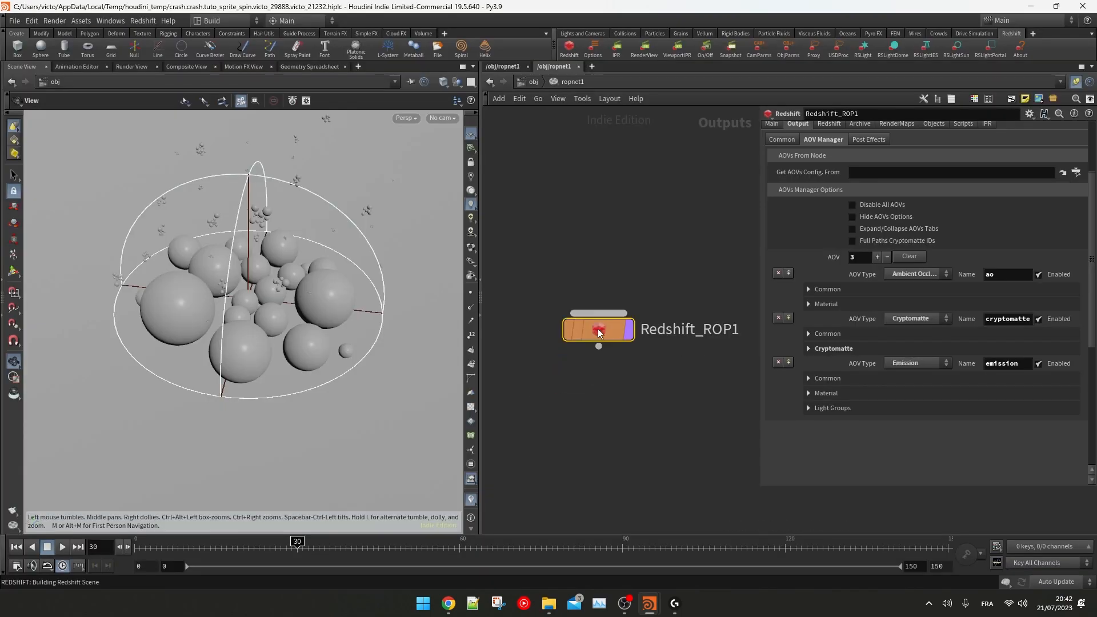
Step: Duplicate Redshift_ROP1 below the original, bypass the original, and rename the copy MATTE
key(ctrl+v)
drag(599, 277, 604, 349)
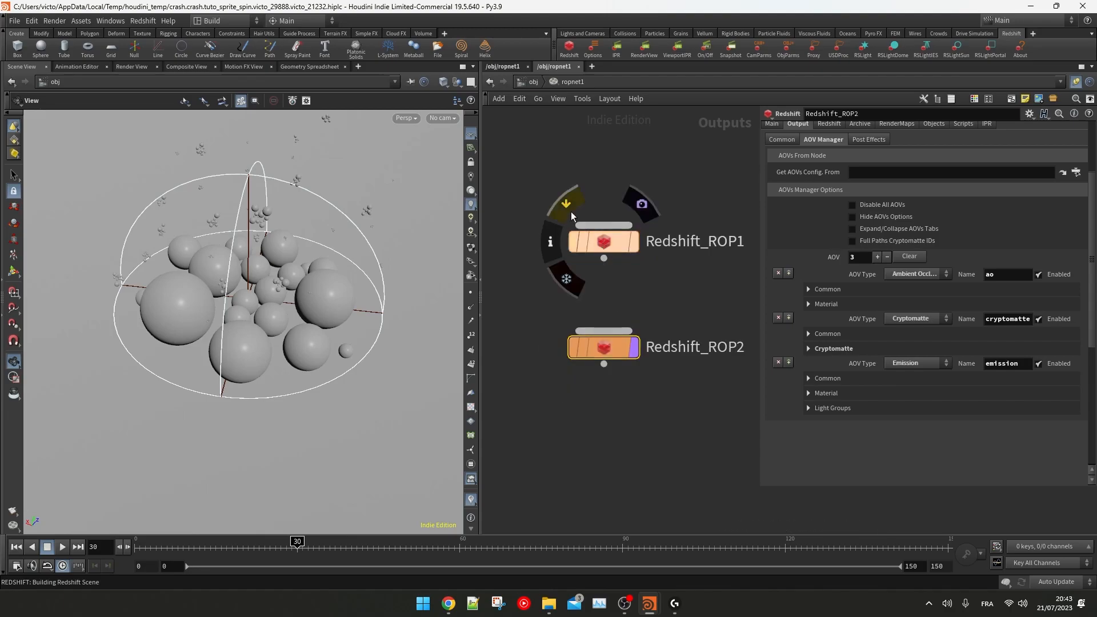
click(566, 203)
double_click(668, 348)
text(MATTE)
key(Return)
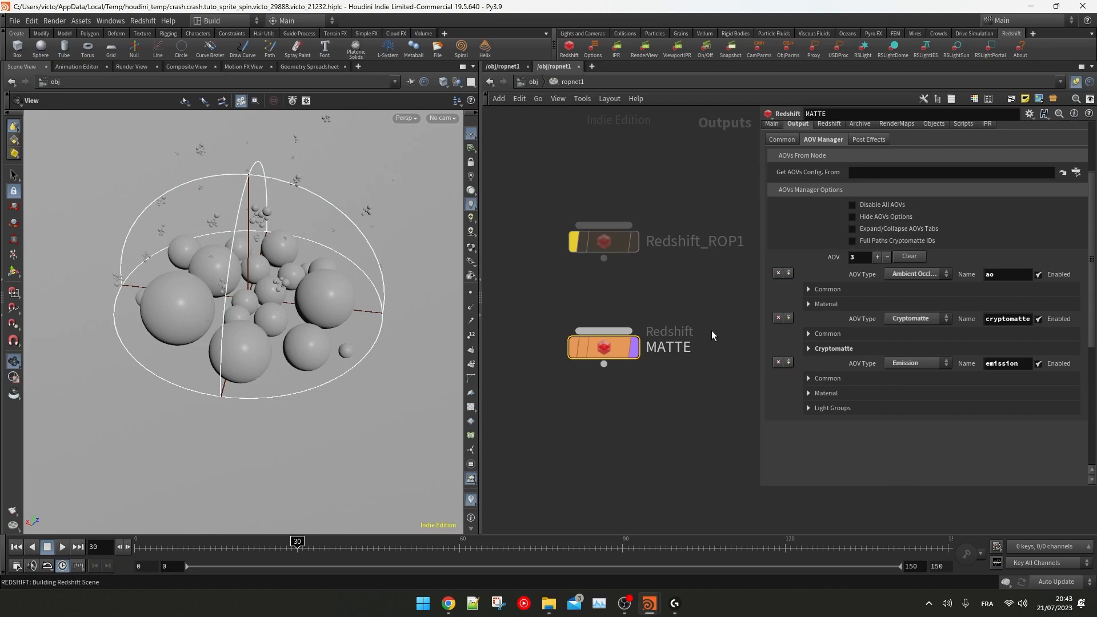
Step: Remove all three AOVs from the MATTE render node and go up to the object level
click(778, 273)
click(778, 273)
click(778, 273)
click(534, 81)
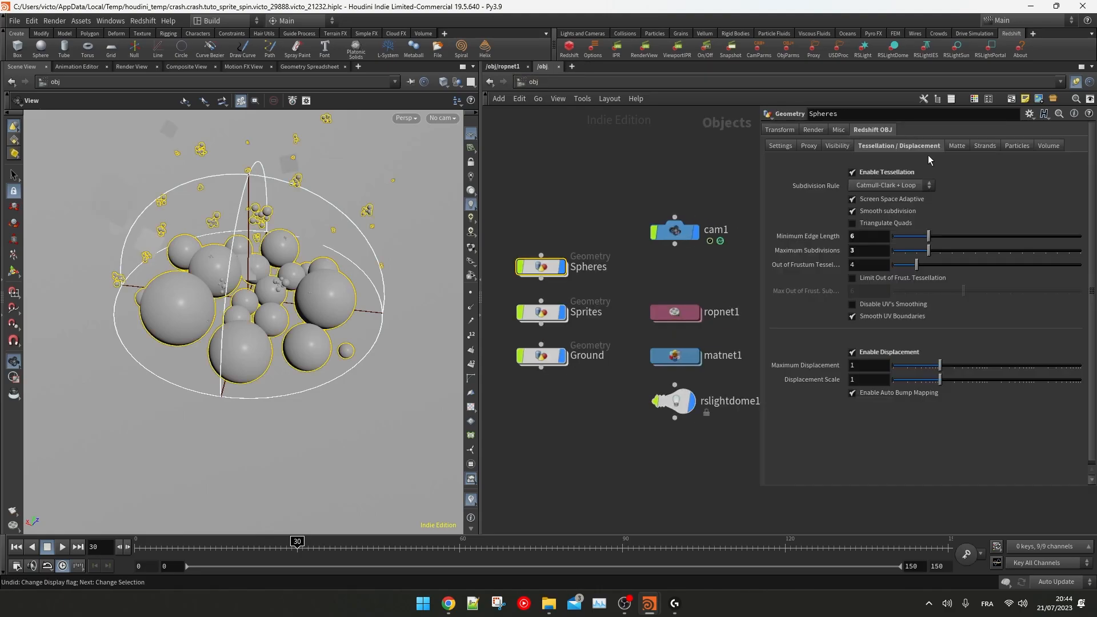
Step: Enable Matte in the Redshift object settings of the Spheres and Ground geometry
click(957, 146)
click(853, 173)
click(541, 356)
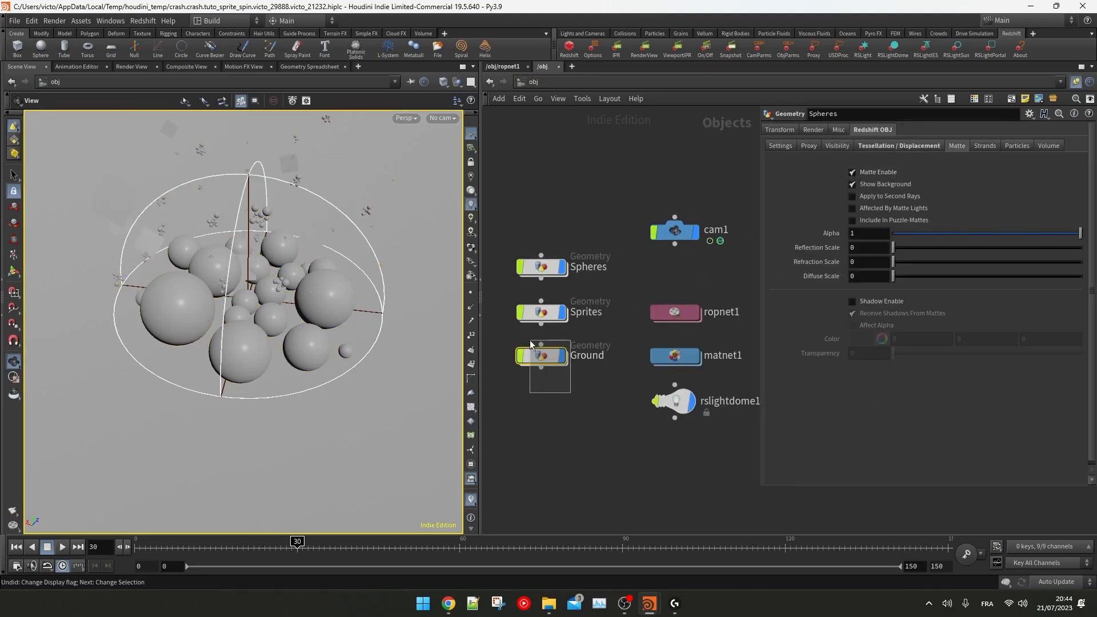
click(958, 146)
click(853, 172)
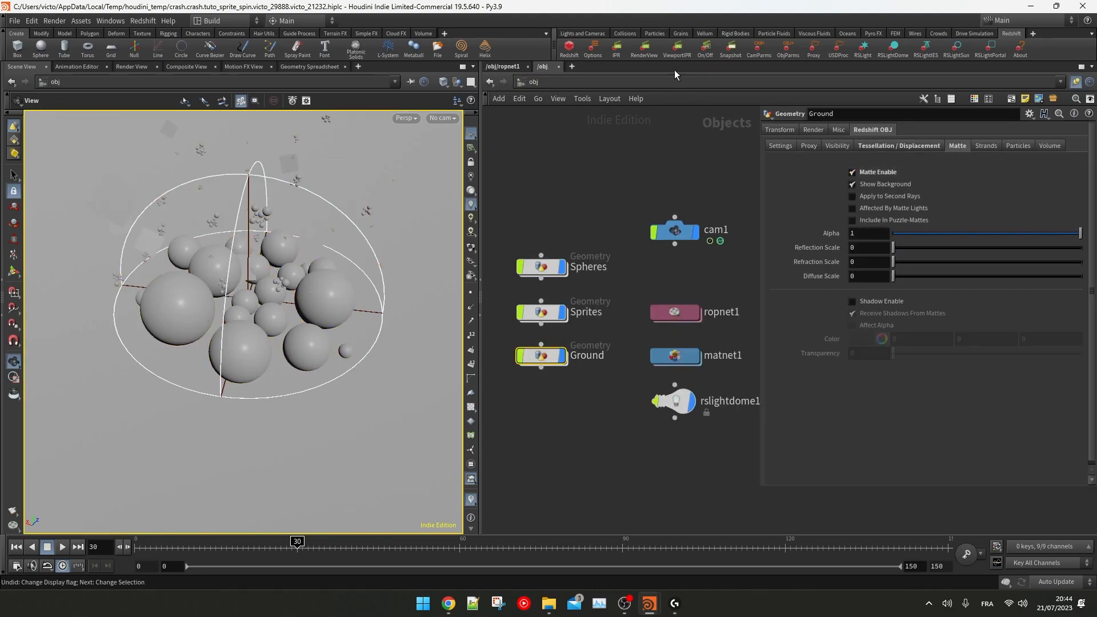
Step: Render the matte pass in the Redshift Render View and return to the scene
click(649, 52)
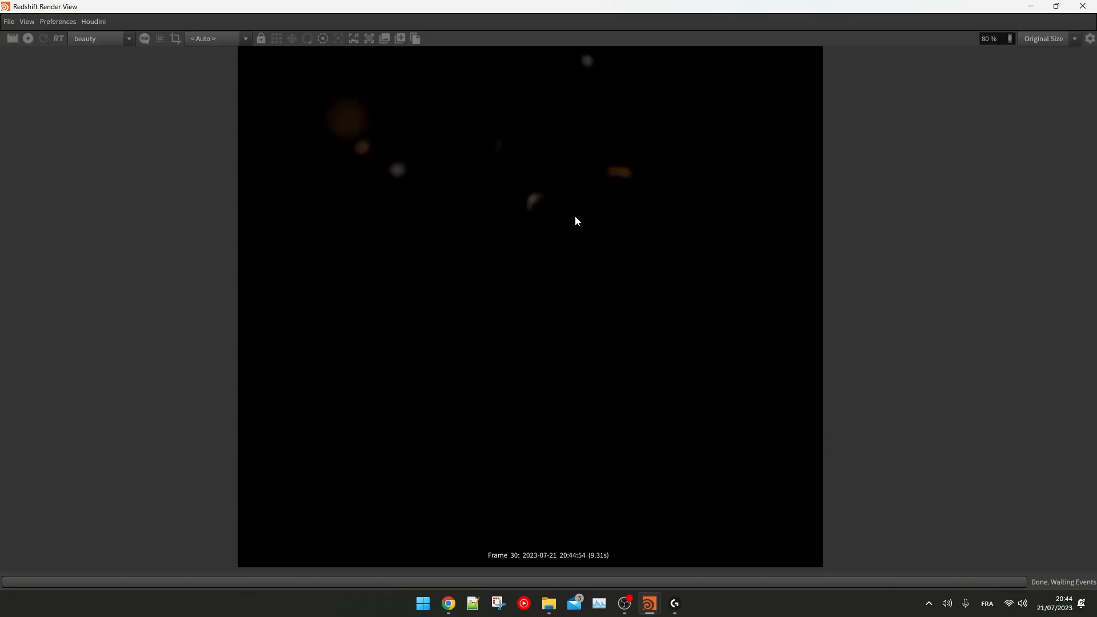
key(alt+Tab)
Step: Examine the advanced Redshift Globals settings of Redshift_ROP1 and MATTE, down to the Camera Space Render option
click(824, 263)
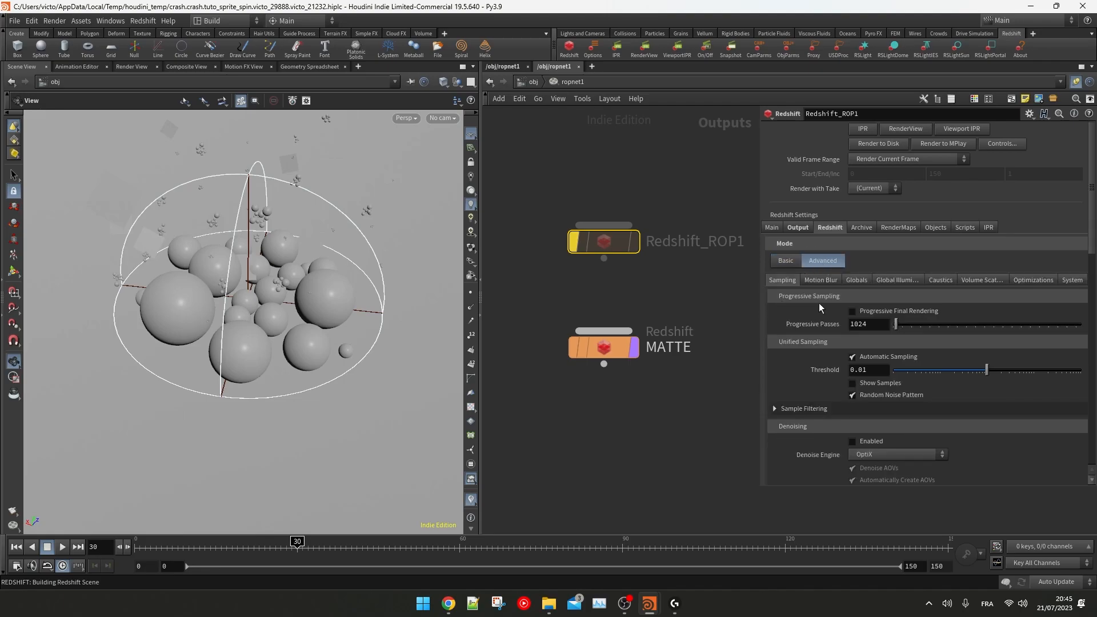
click(858, 279)
scroll(799, 349, down, 5)
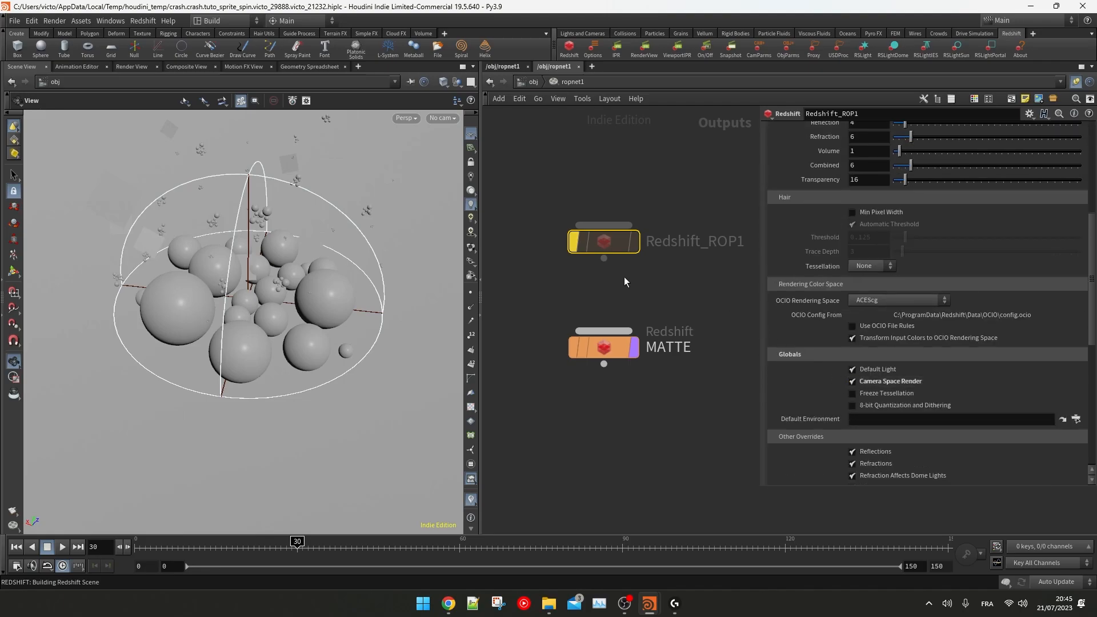
click(628, 350)
scroll(798, 220, up, 5)
click(825, 229)
click(818, 263)
click(858, 280)
scroll(821, 392, down, 4)
scroll(821, 392, down, 3)
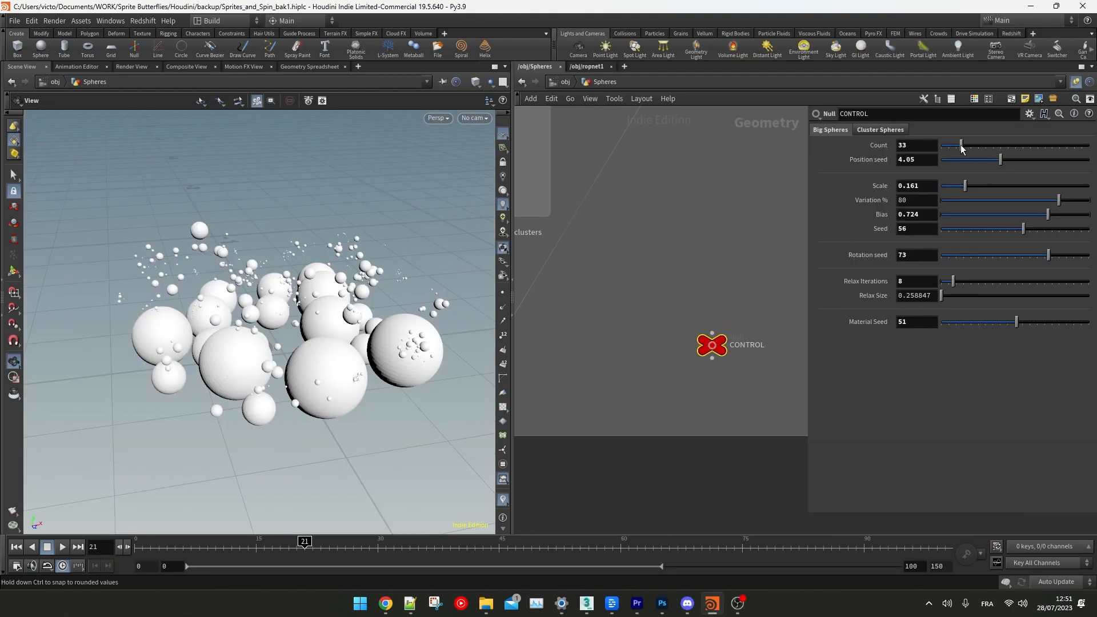
Step: Adjust the Big Spheres count on the CONTROL null, set Material Seed to 29, and show the Cluster Spheres settings
mouse_move(966, 187)
mouse_down()
mouse_move(949, 188)
mouse_move(965, 186)
mouse_up()
drag(999, 145, 975, 146)
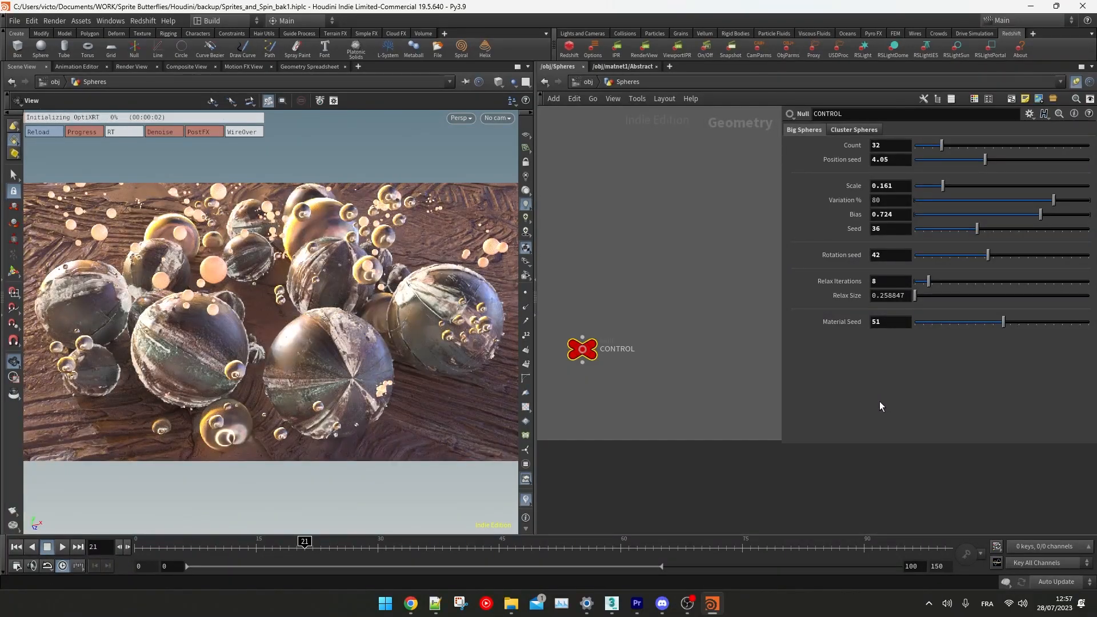
click(965, 324)
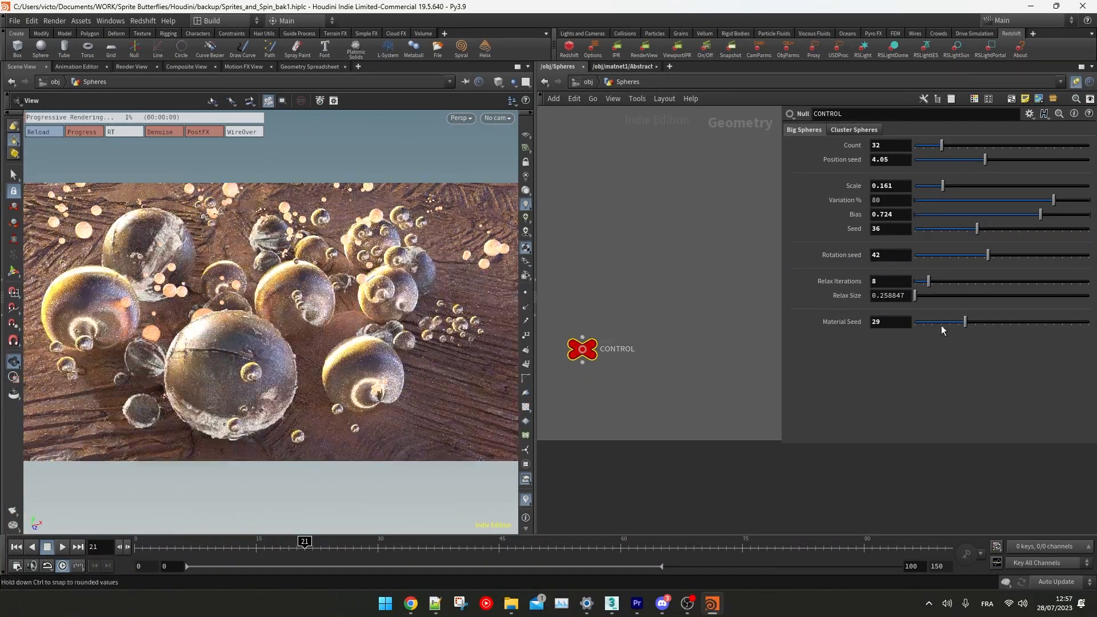
click(854, 129)
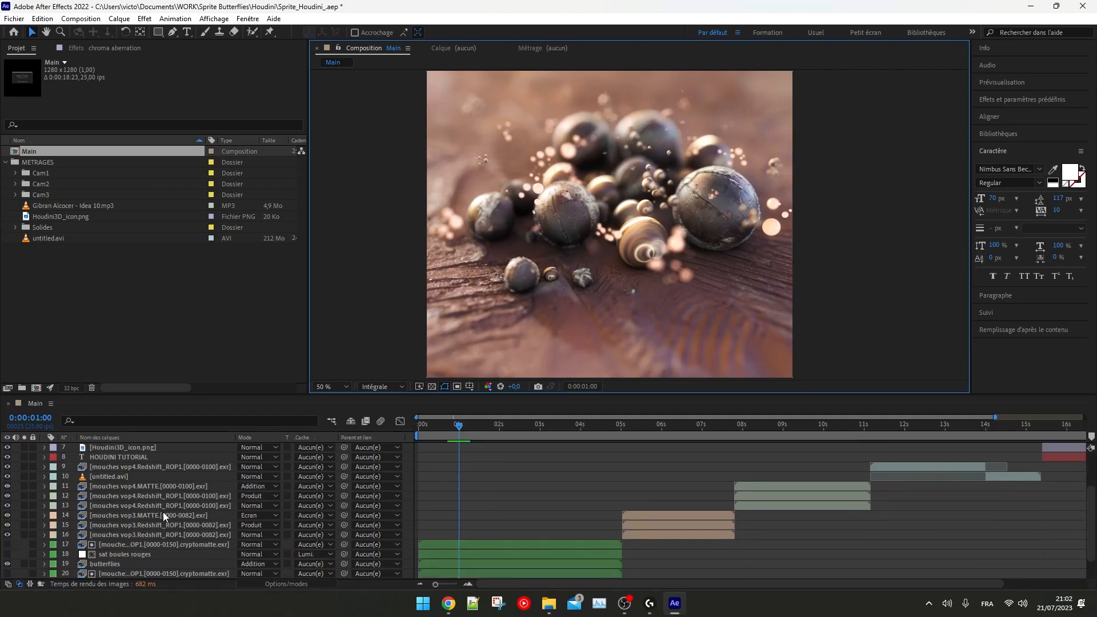
Step: Switch to After Effects and look through the layer stack of the Main composition
scroll(303, 492, up, 5)
scroll(303, 492, down, 3)
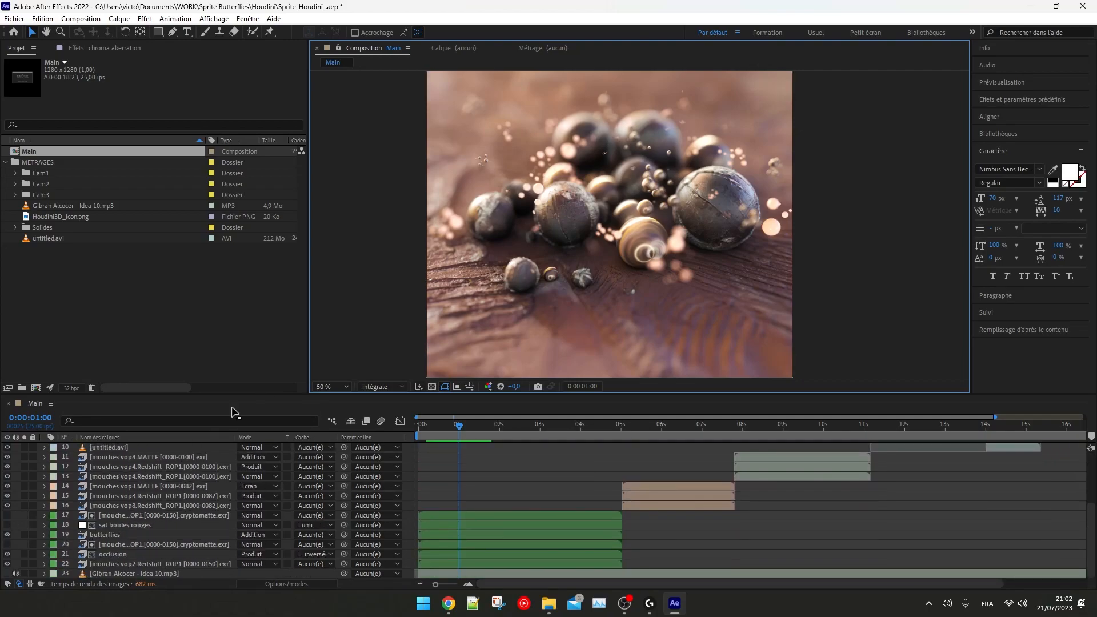